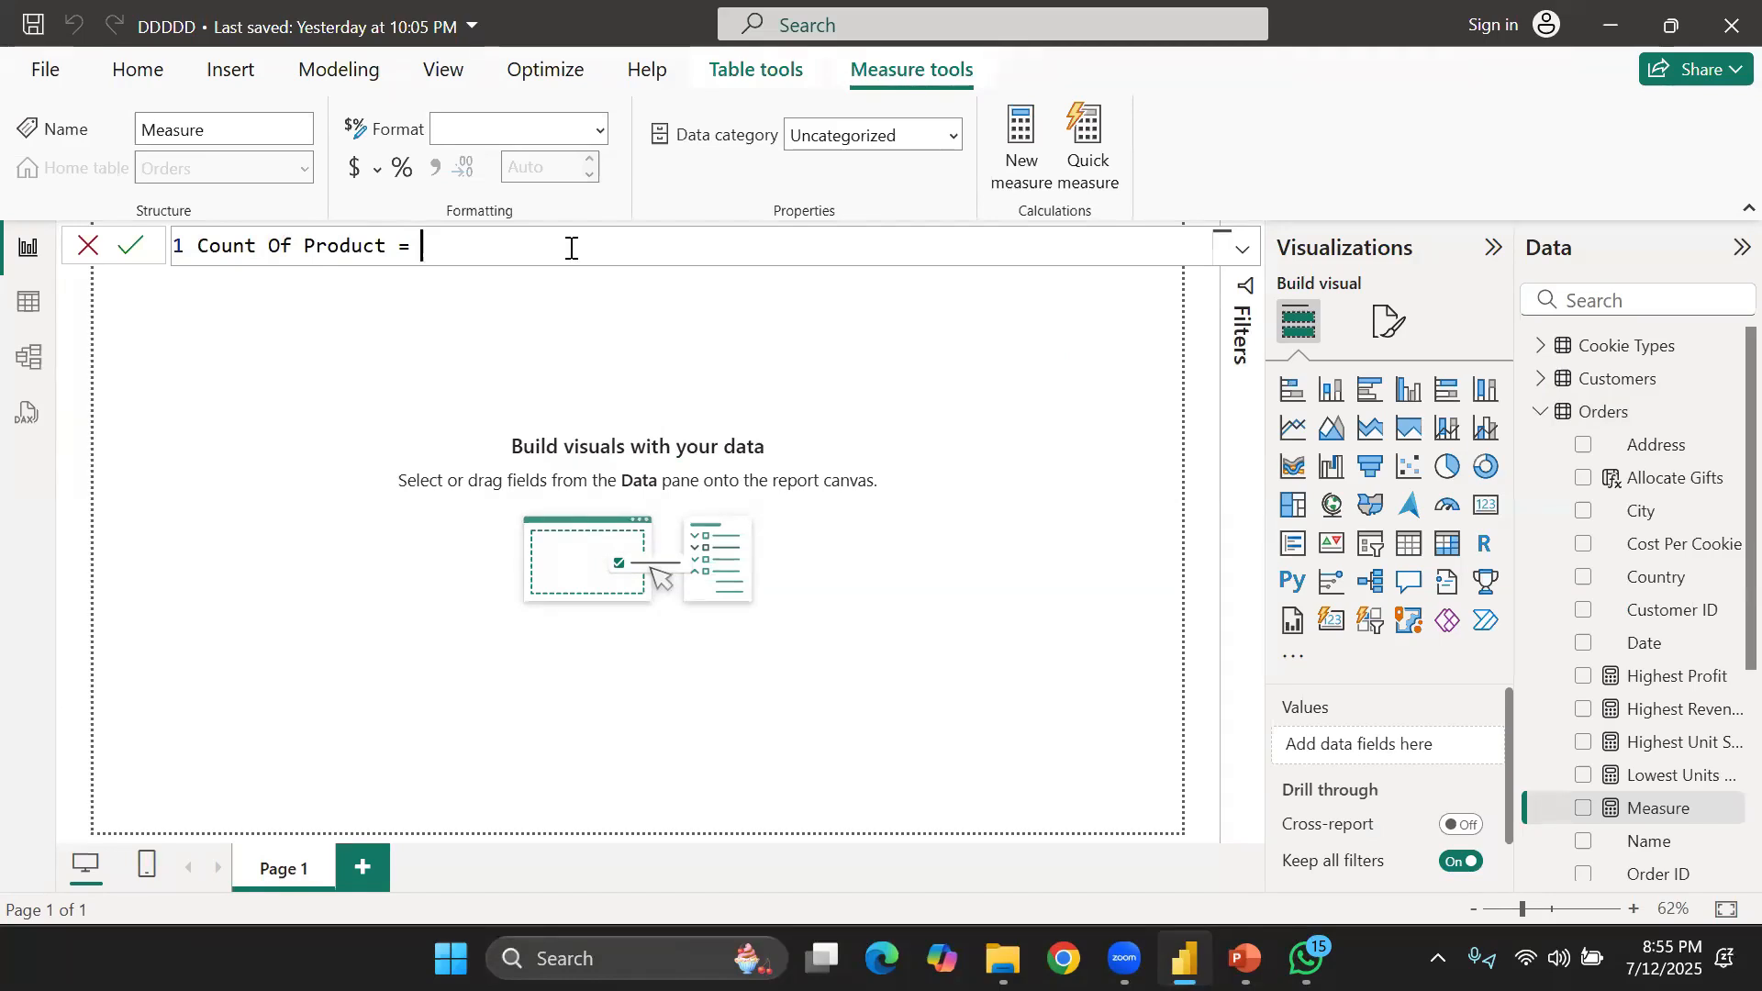
Define the Count Of Product measure as COUNT(Orders[Product]) and commit it
text(cou)
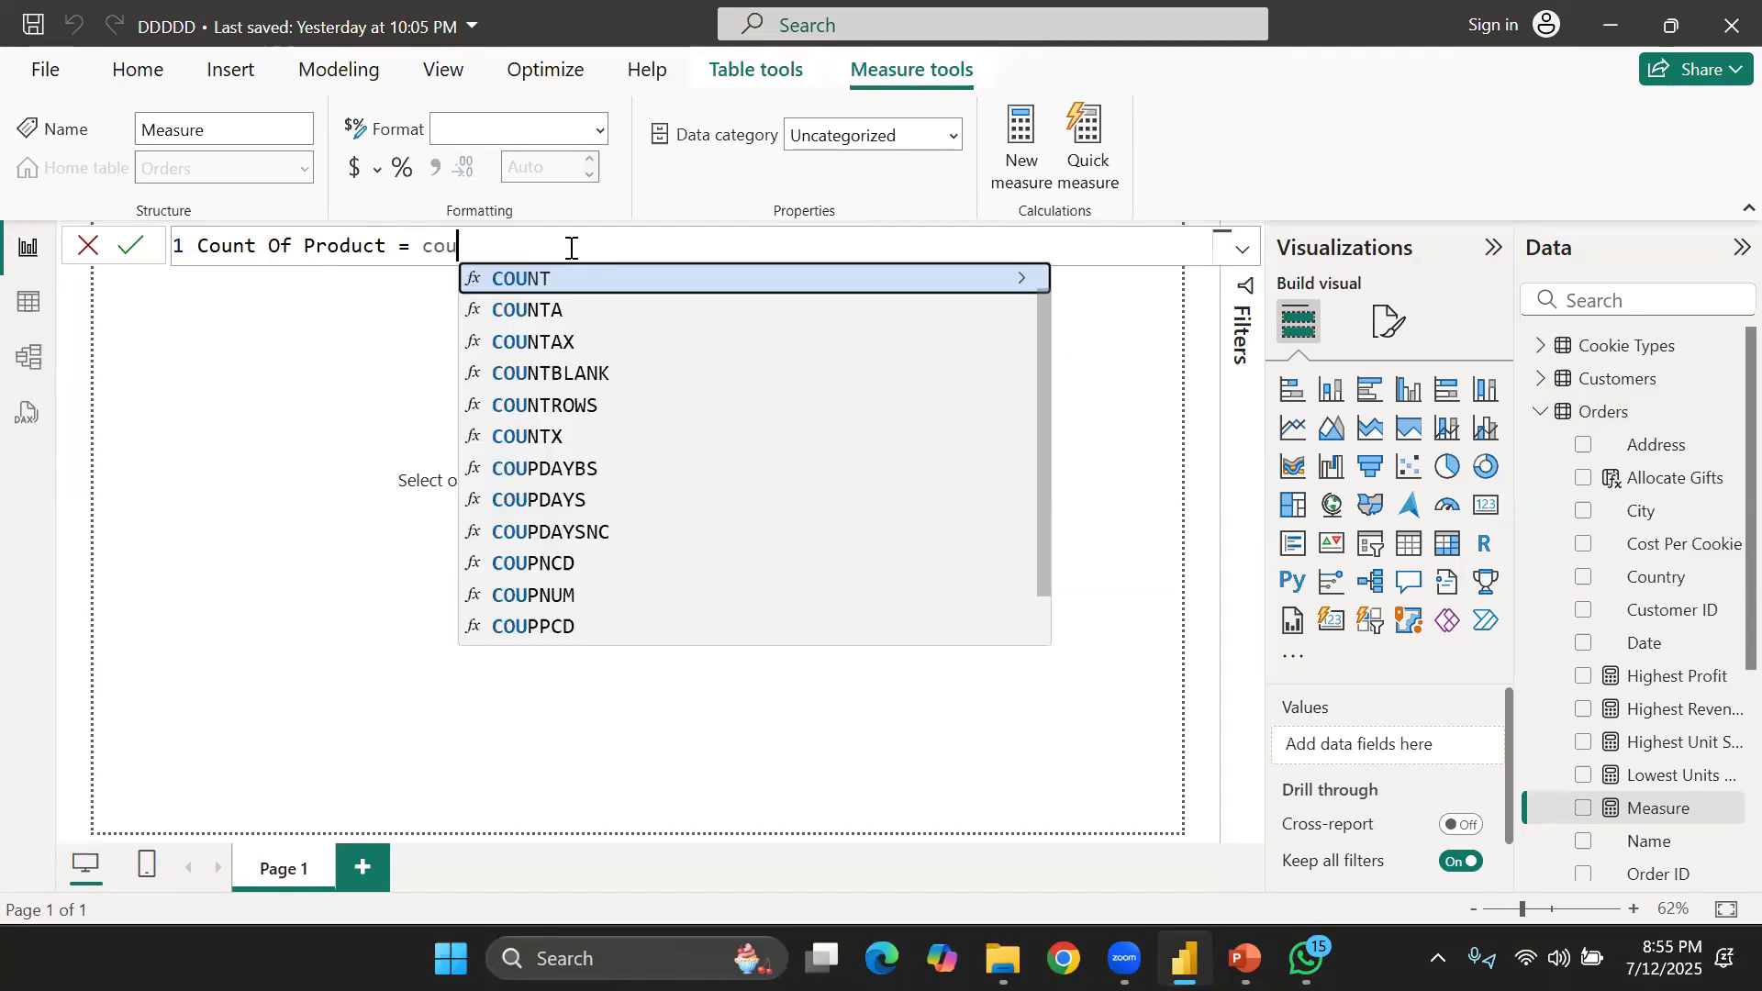
key(Tab)
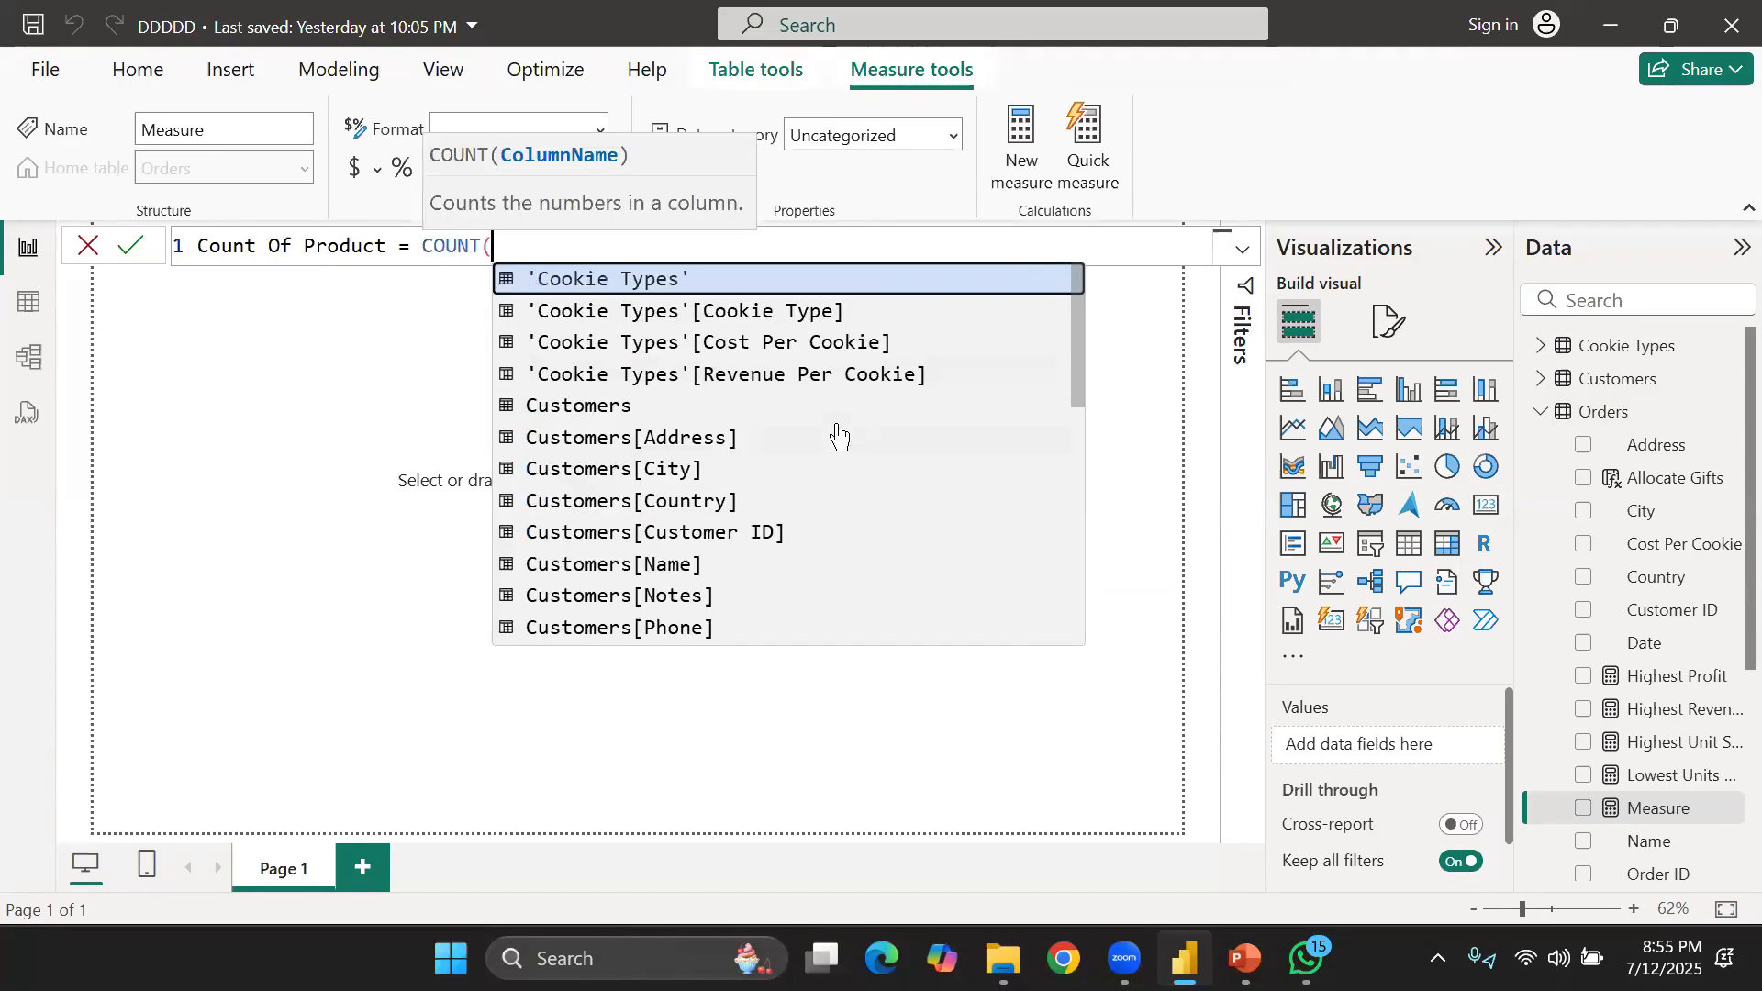
scroll(853, 427, down, 5)
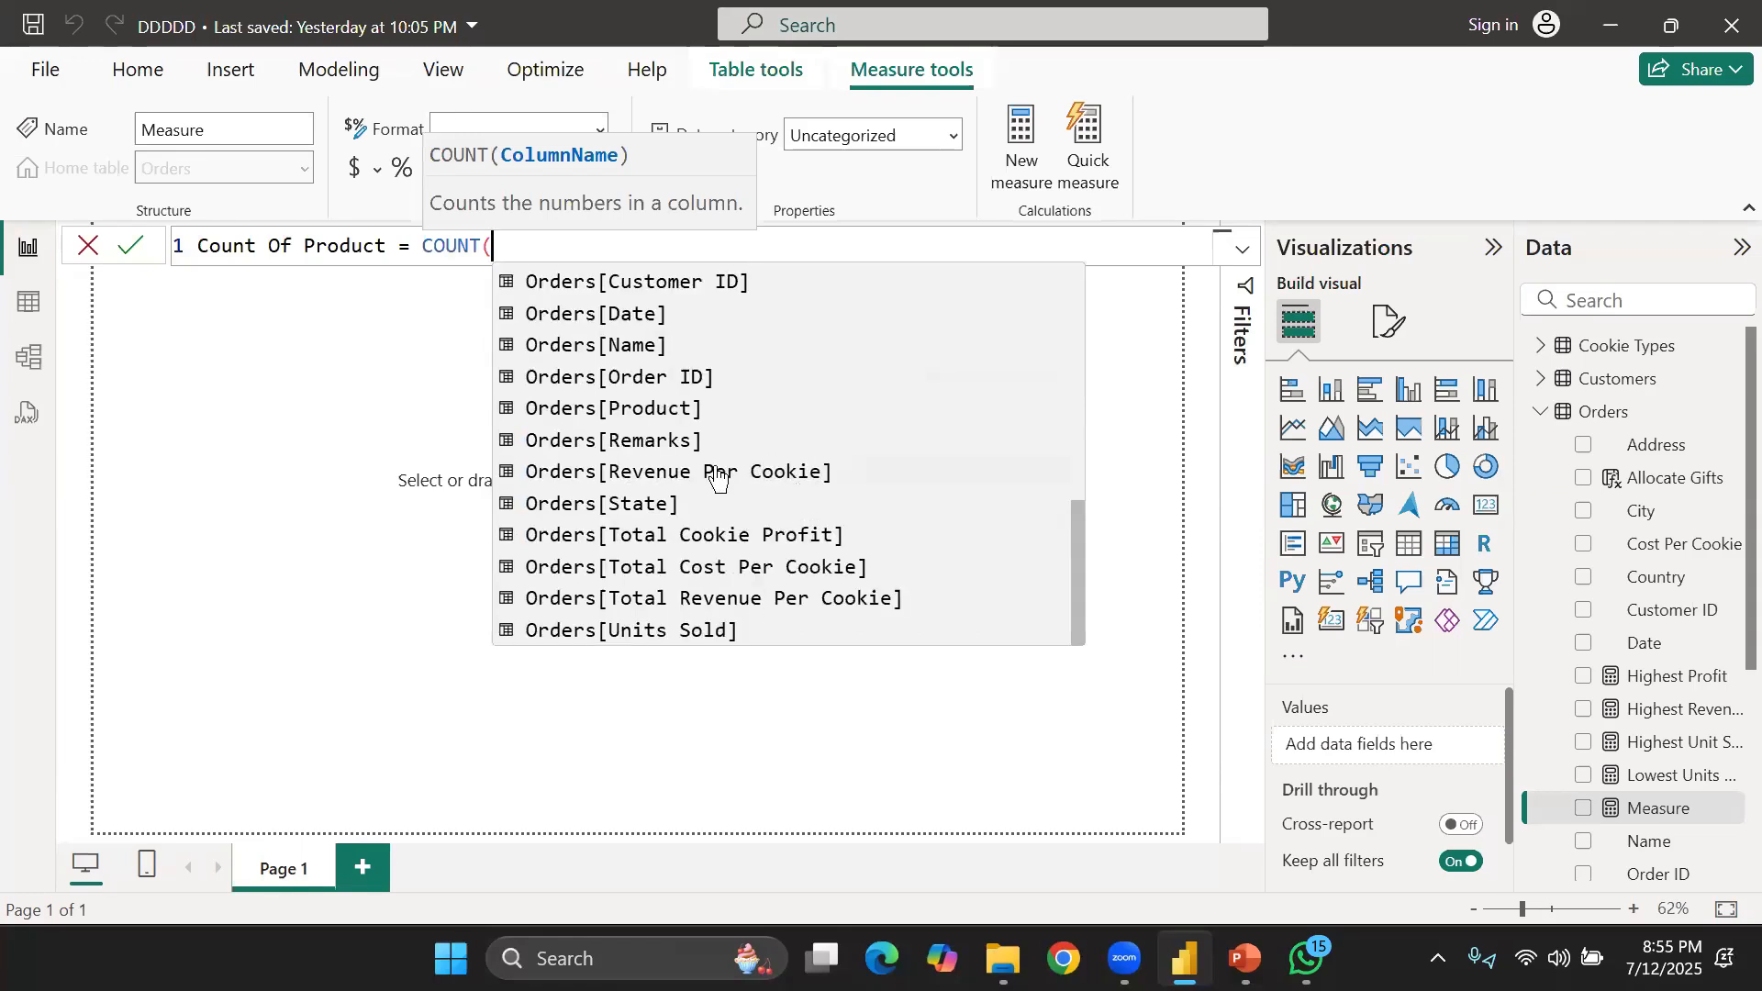
scroll(725, 463, up, 5)
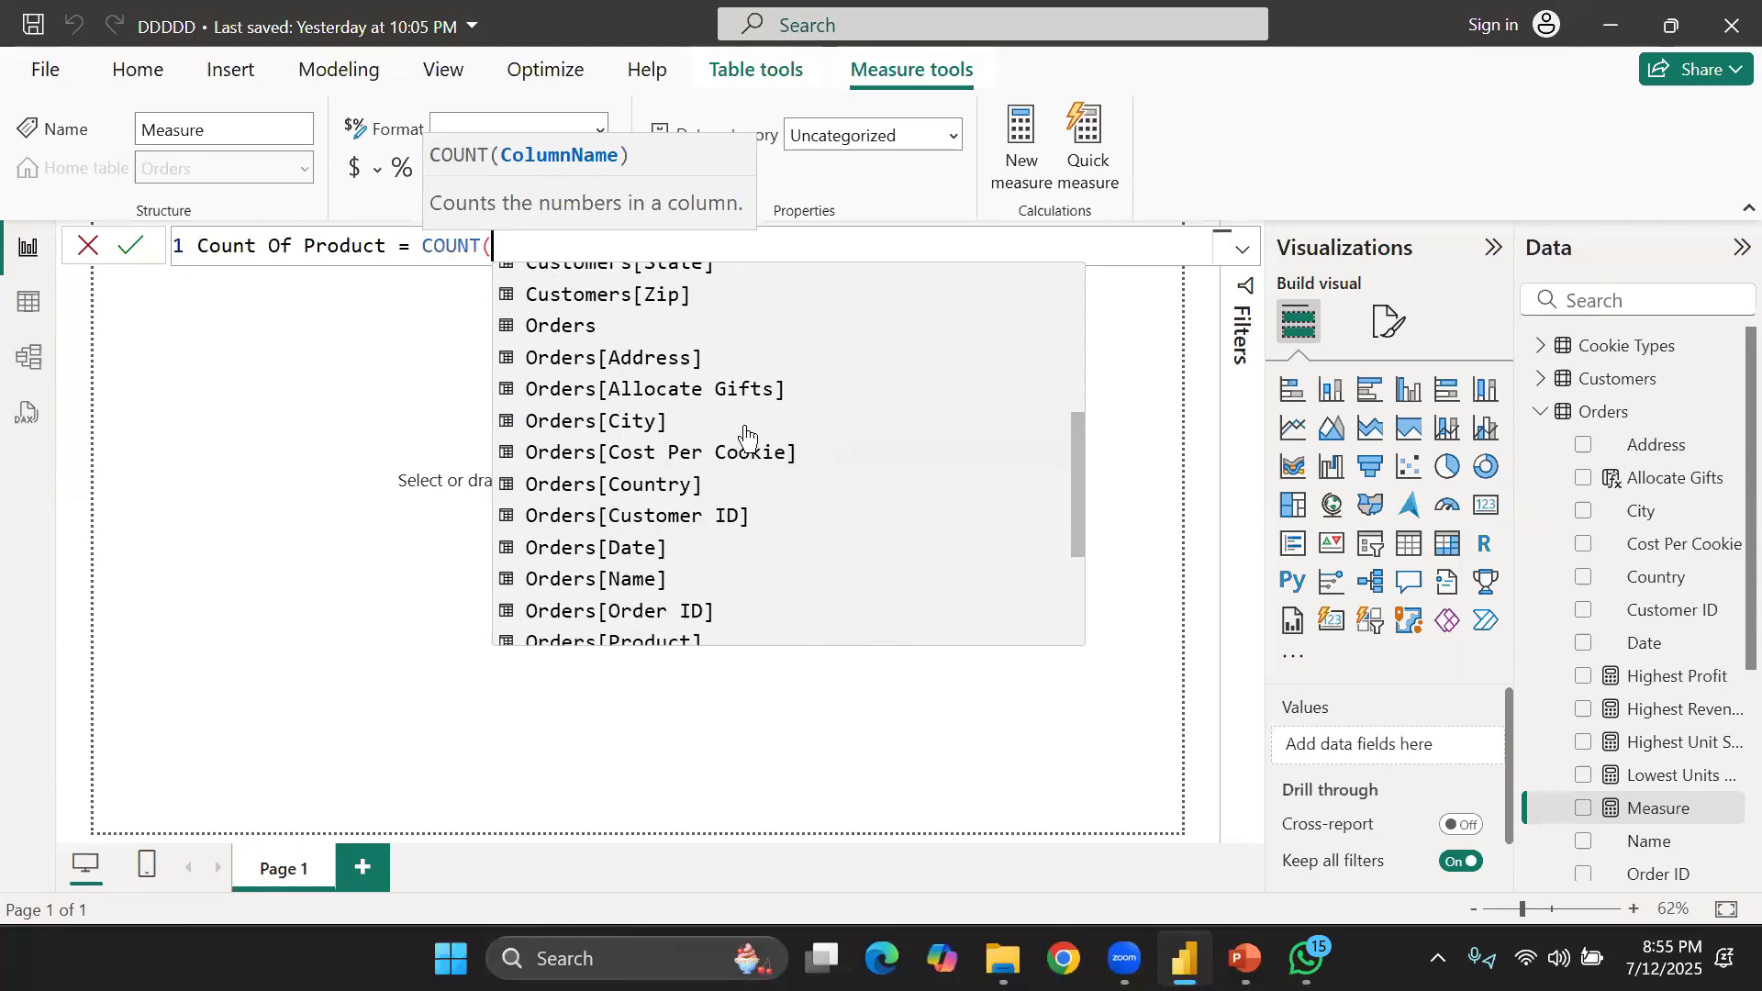
scroll(743, 436, down, 3)
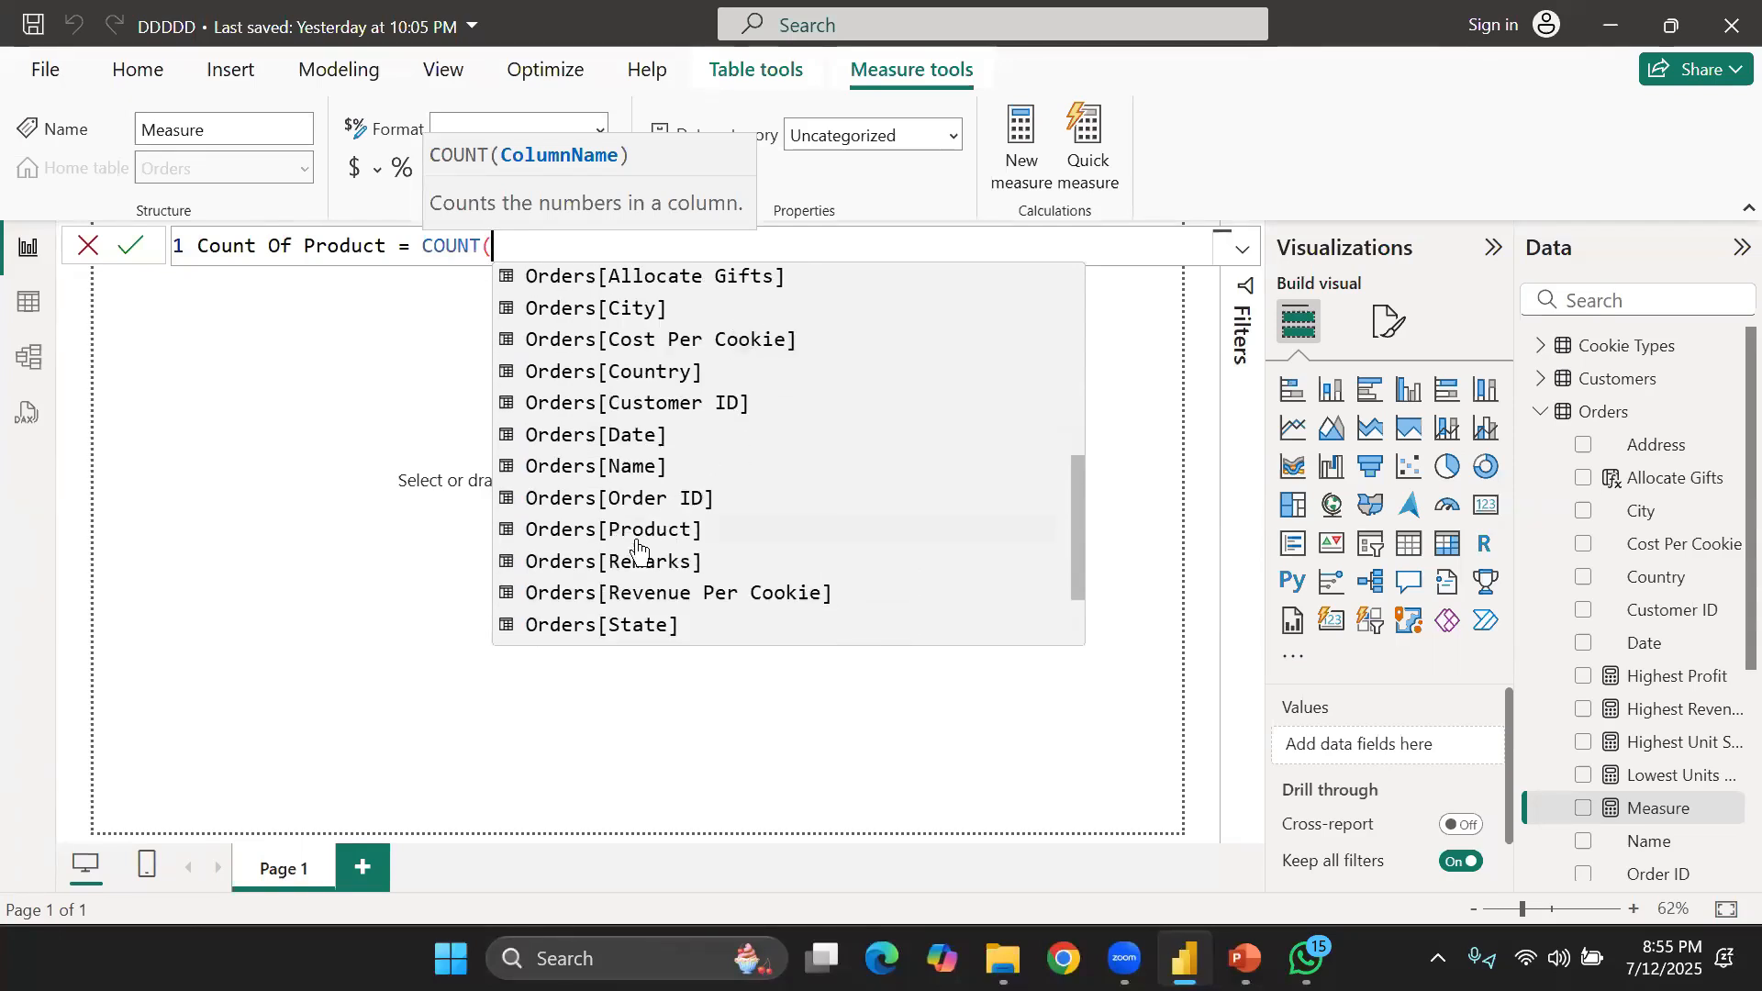
click(638, 542)
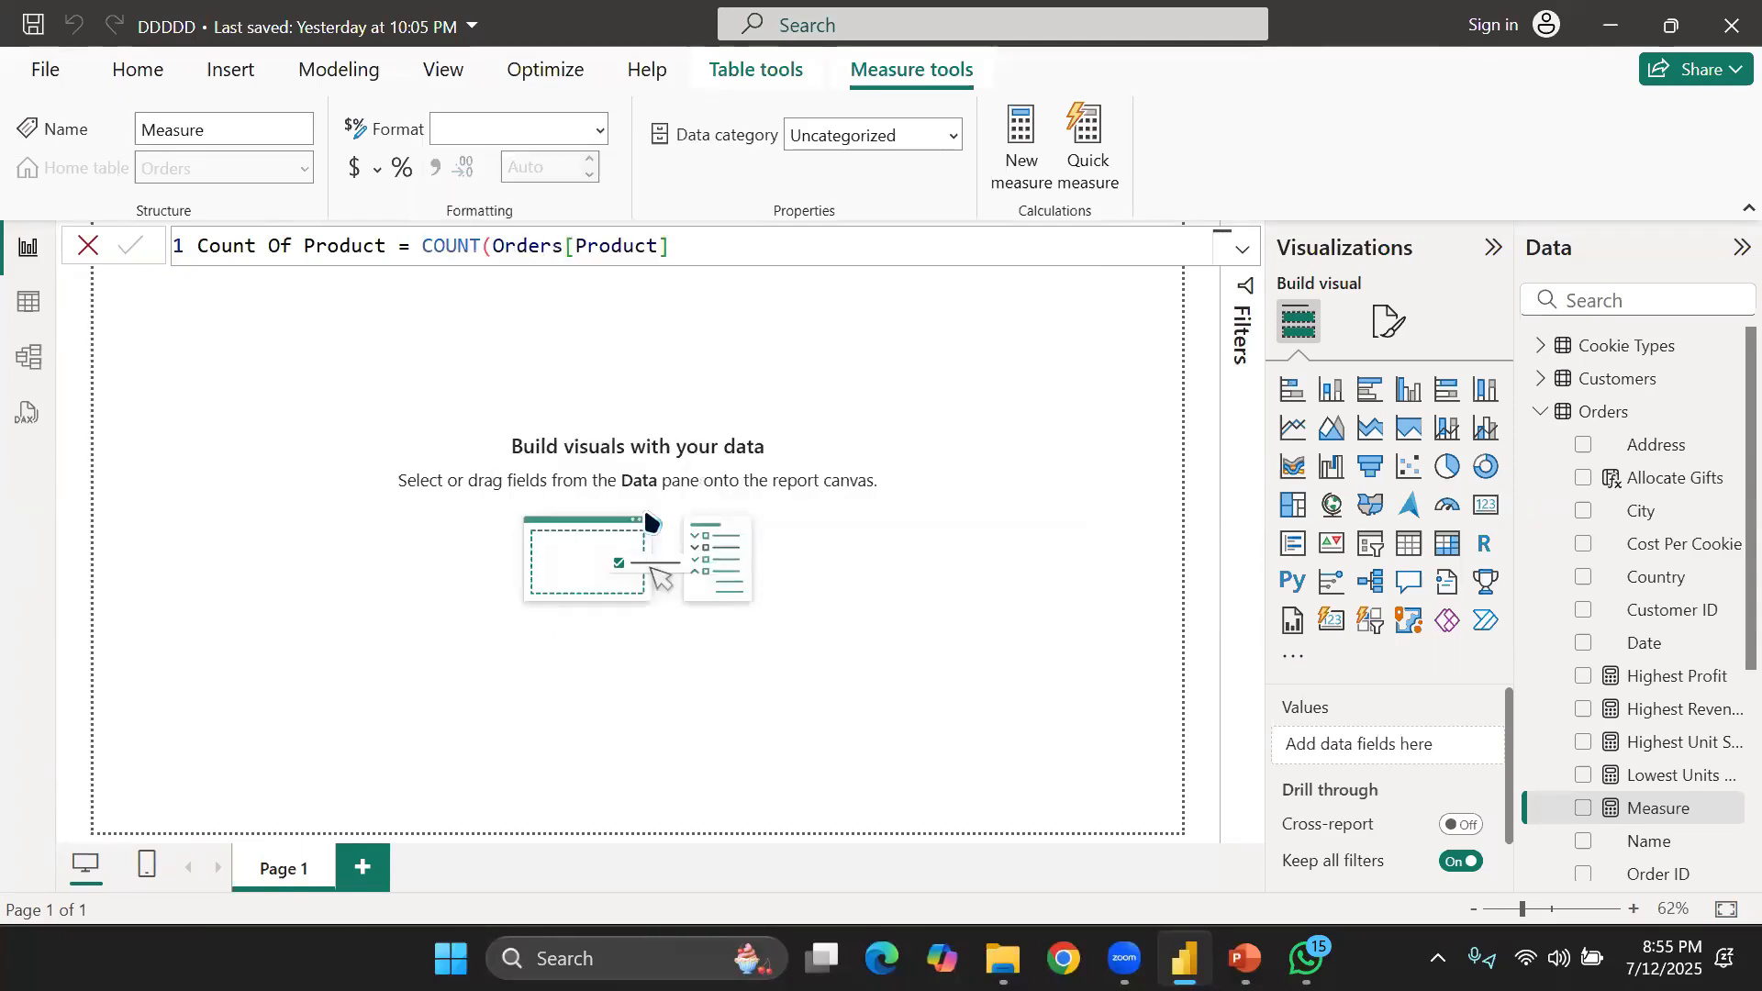
key(Return)
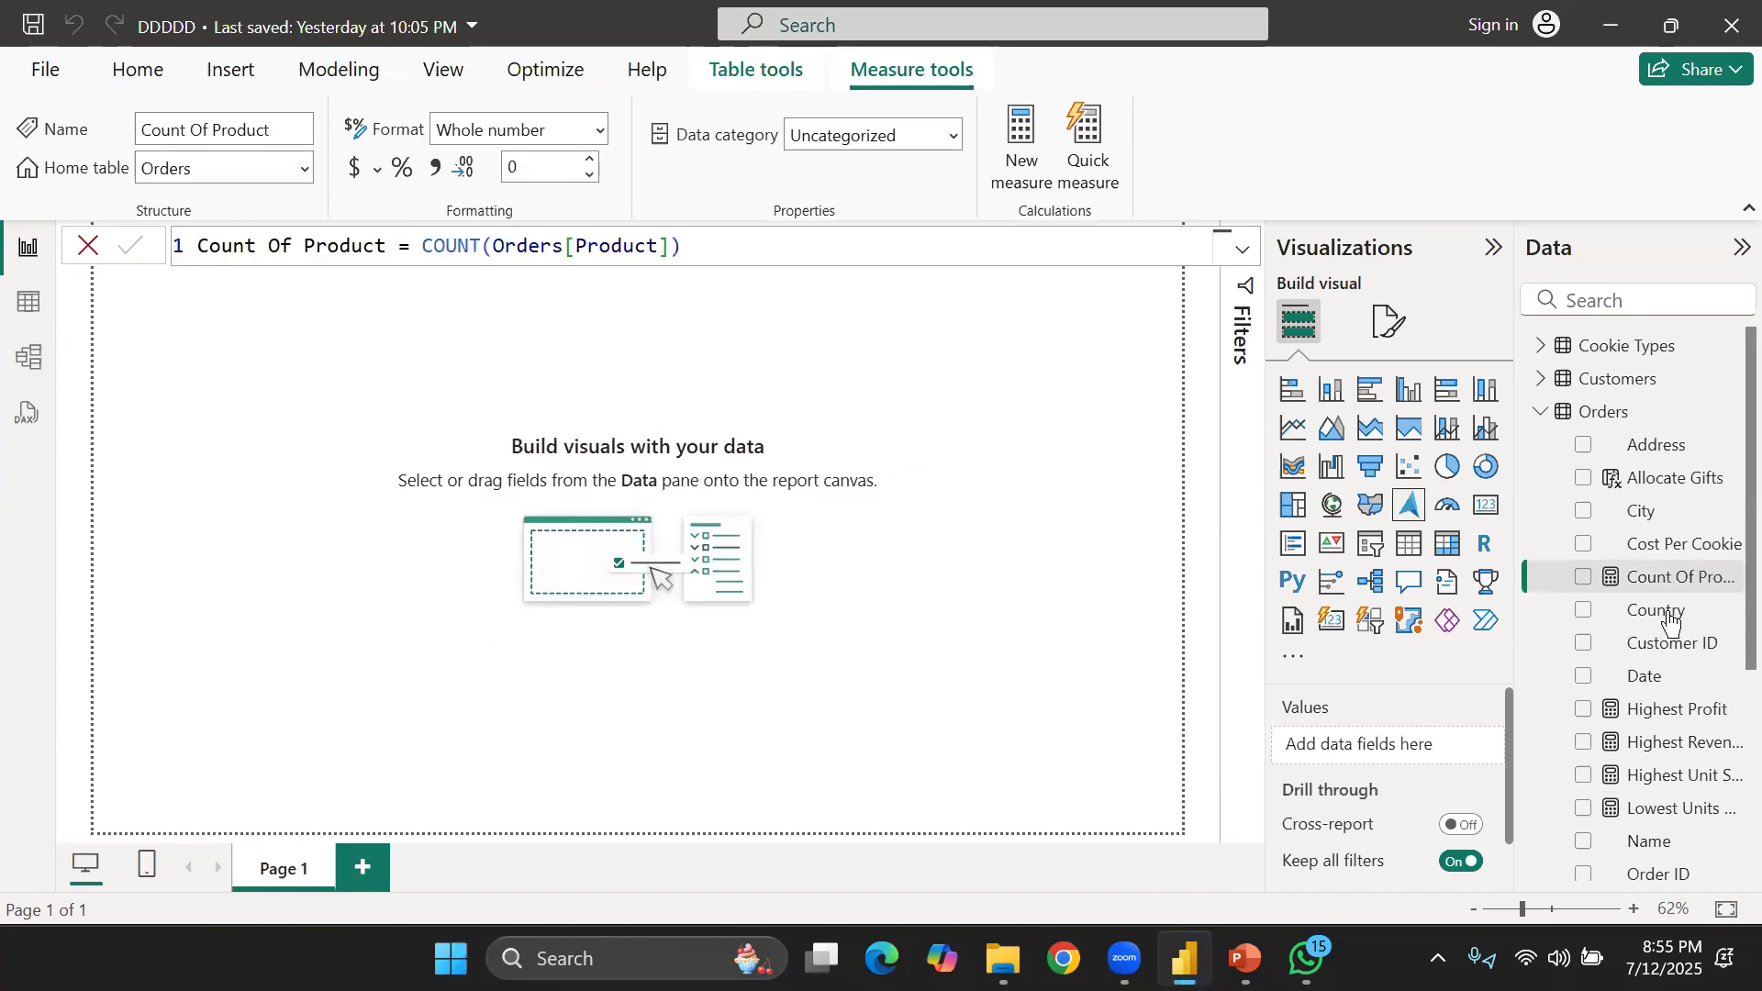
Add a card visual showing the Count Of Product measure and reduce the card's height
mouse_move(1516, 542)
mouse_down()
mouse_move(1440, 540)
mouse_move(1483, 543)
mouse_up()
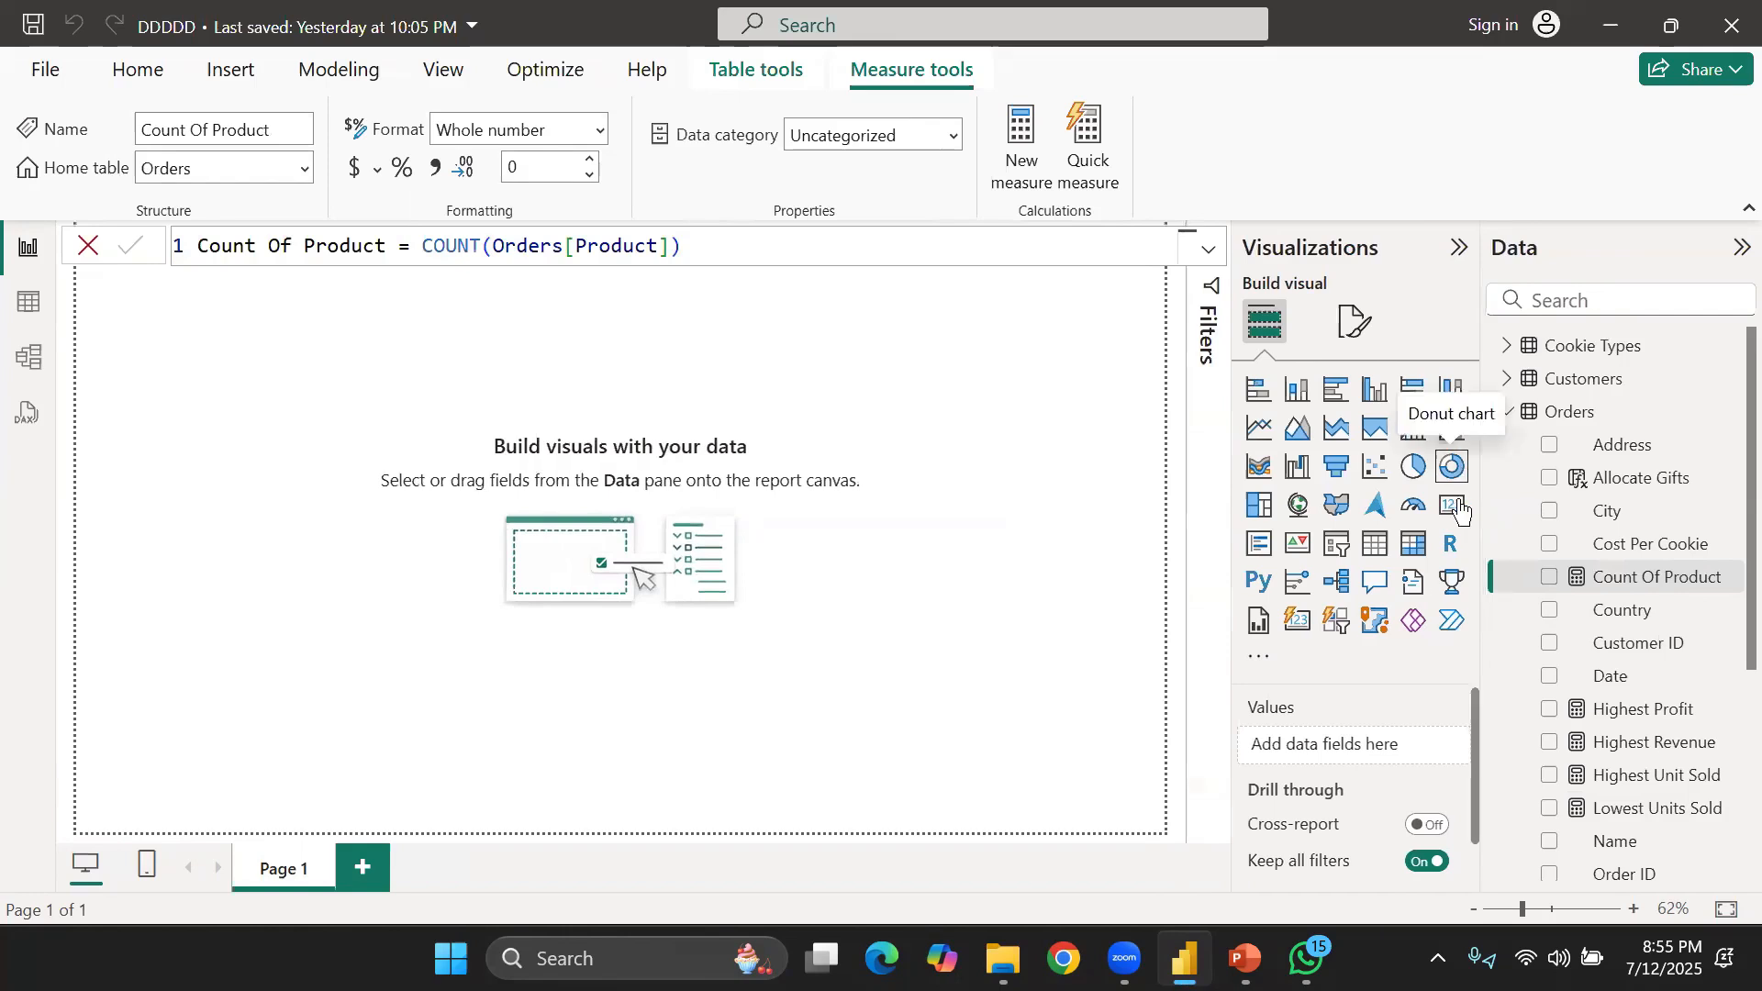
click(1460, 510)
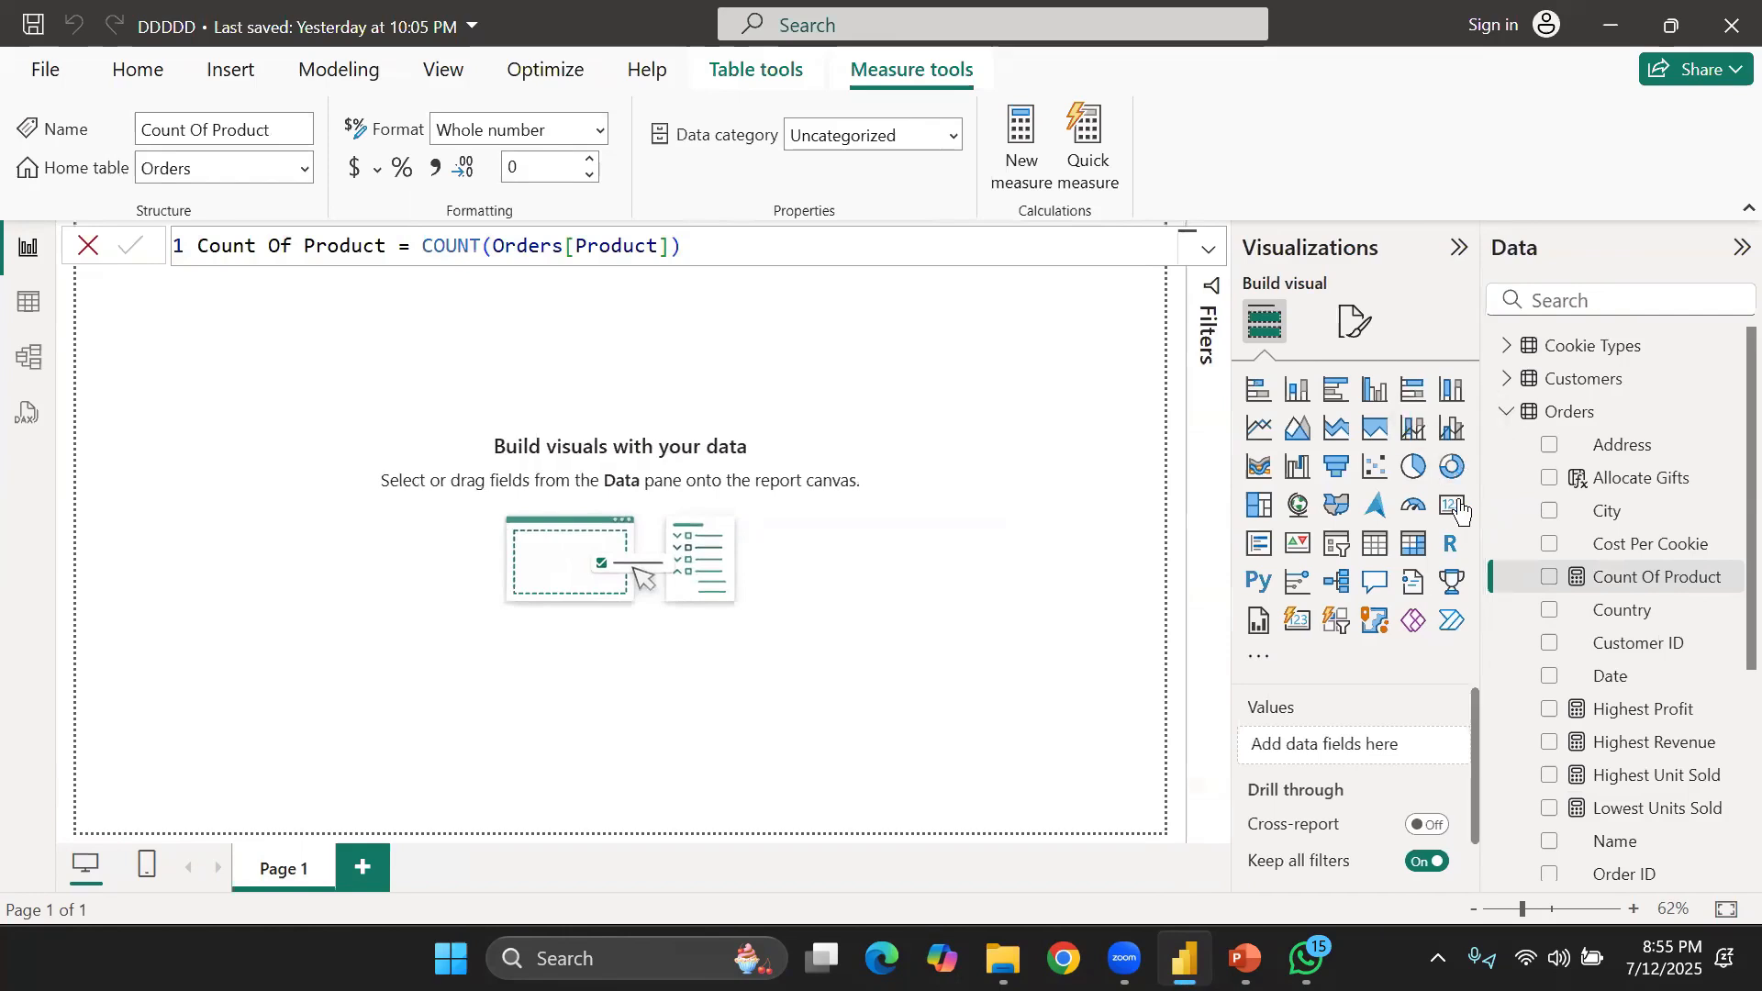
click(1549, 580)
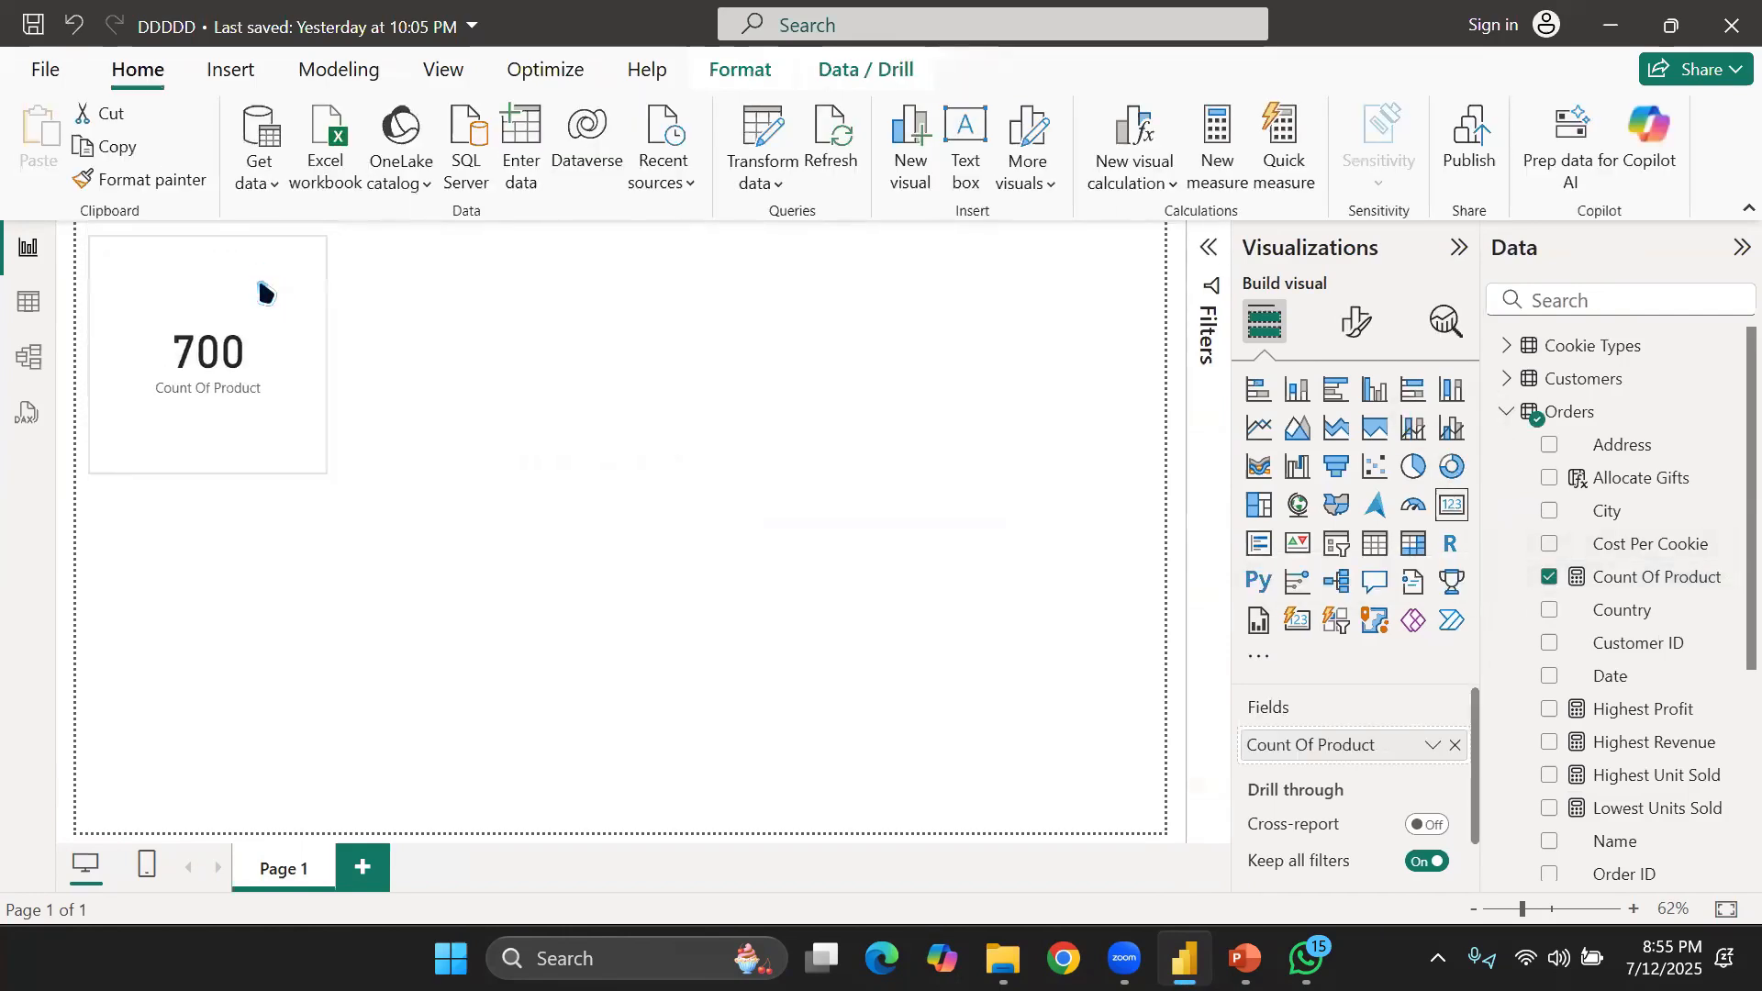
drag(204, 472, 209, 367)
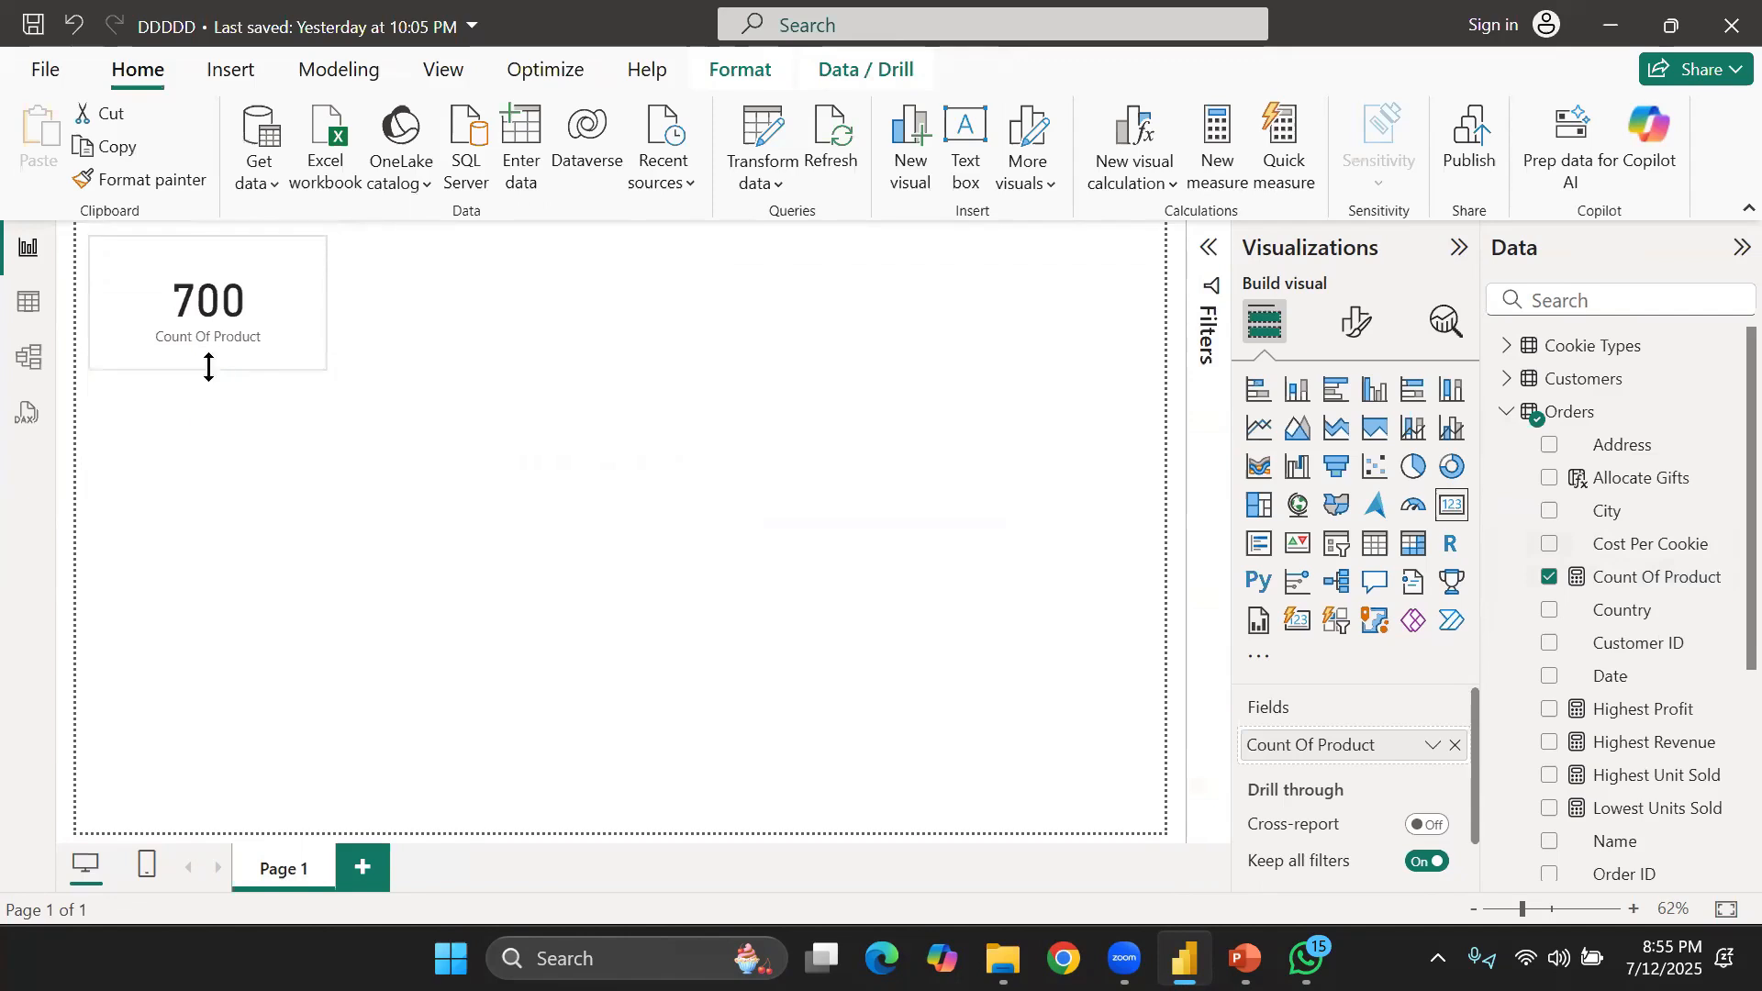
click(425, 362)
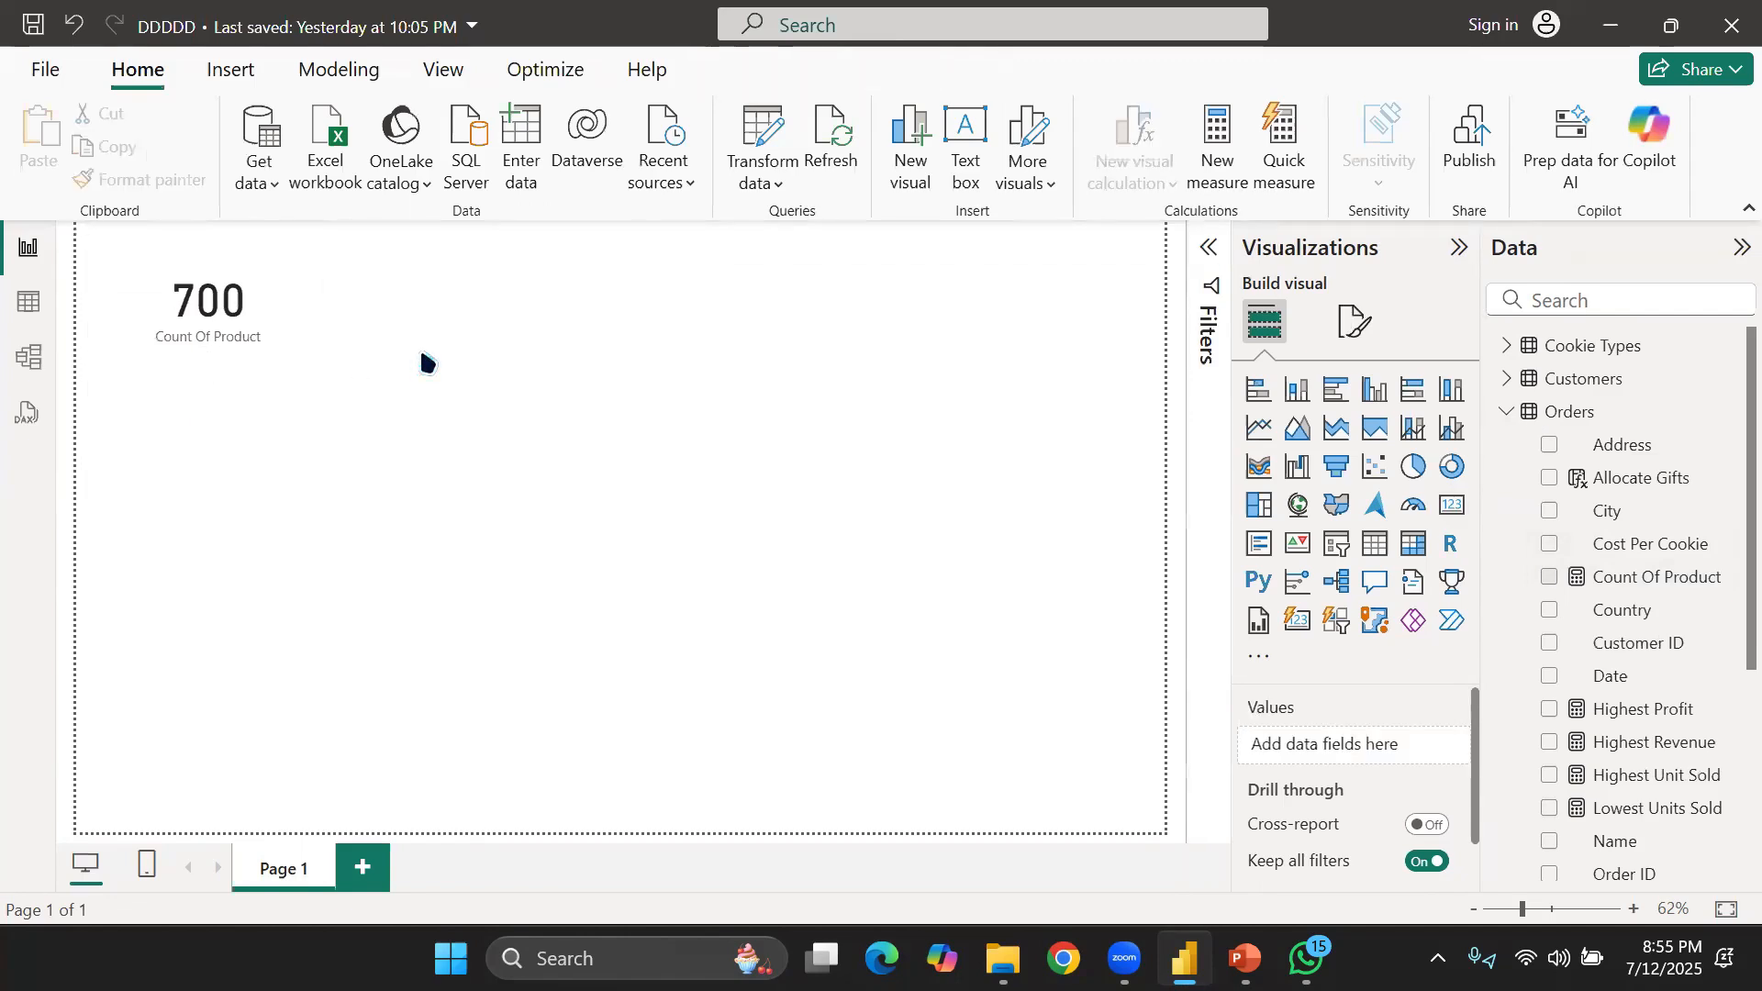
Examine the Product column of the Orders table in the table view
click(271, 352)
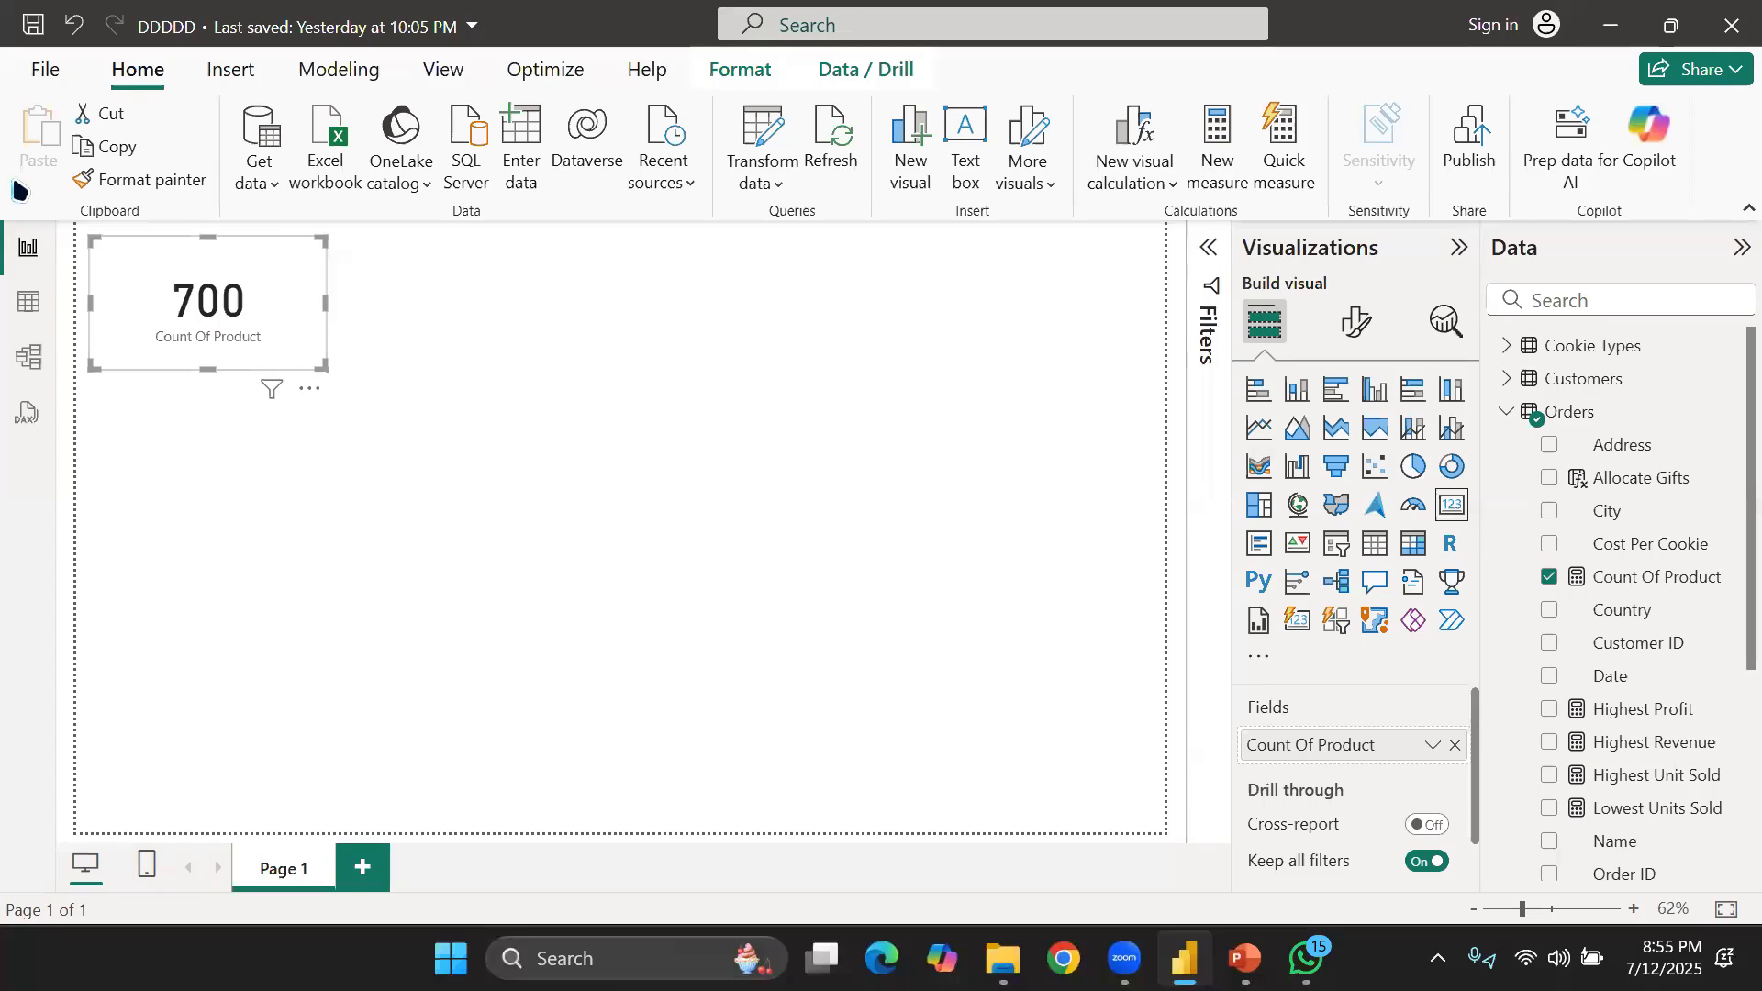
click(28, 301)
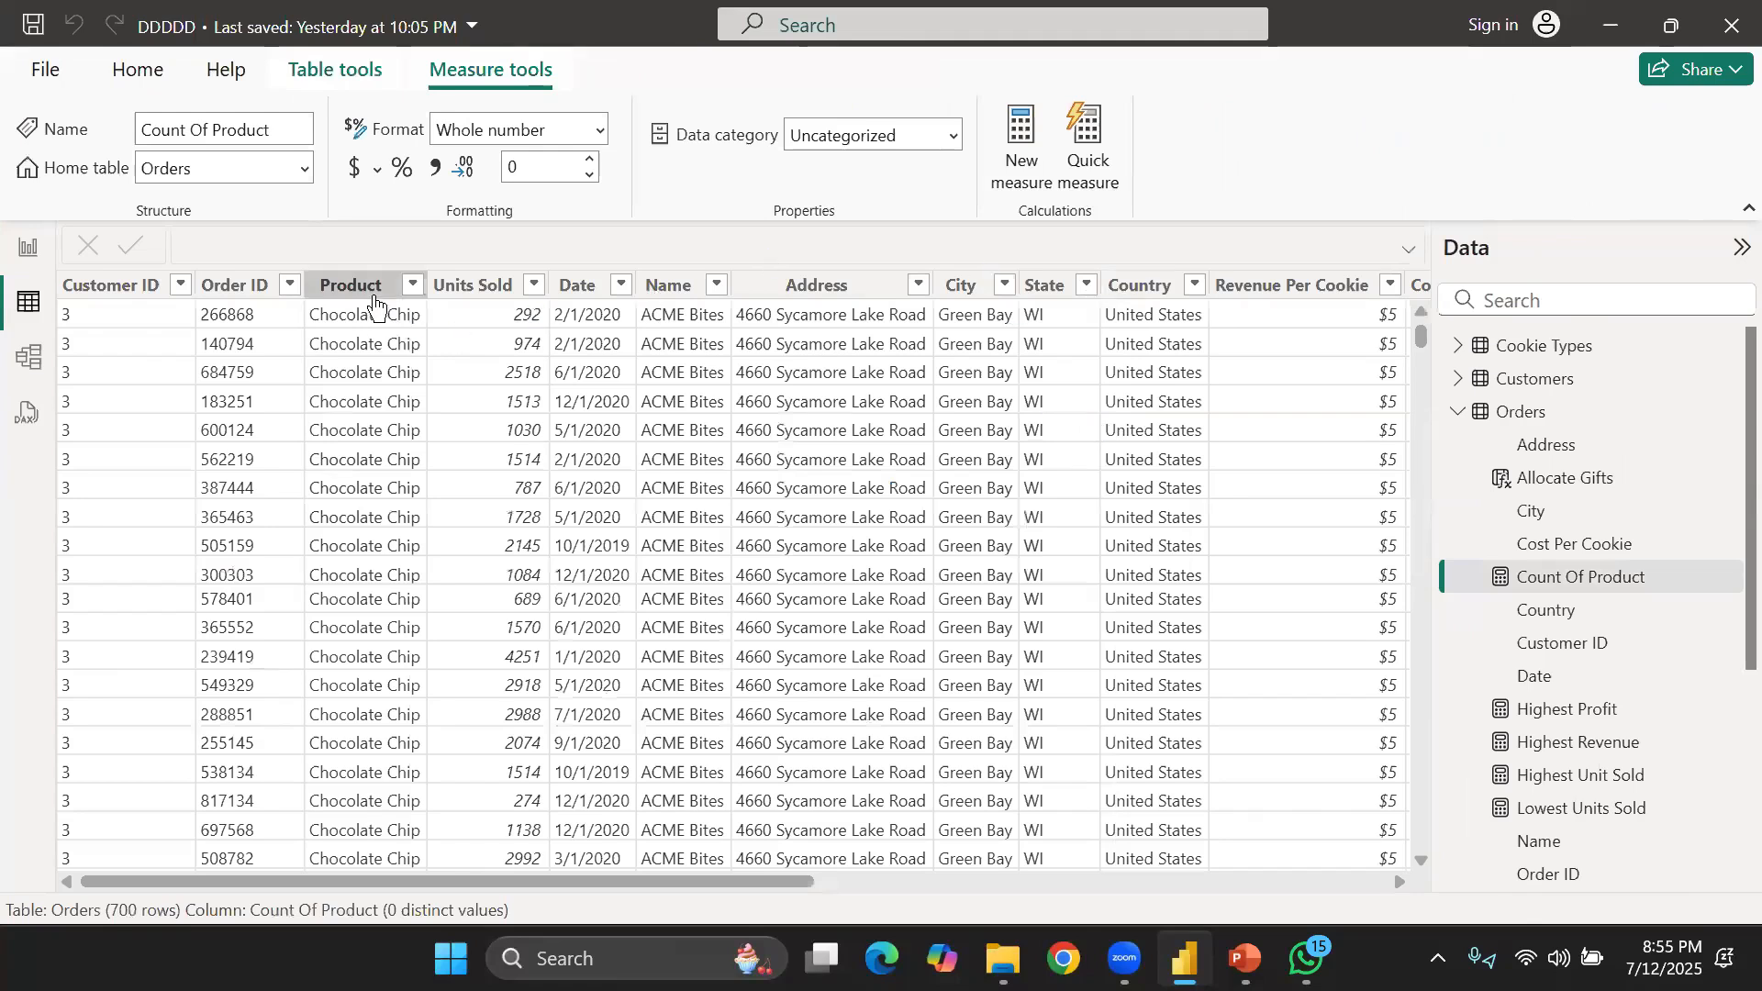
click(354, 606)
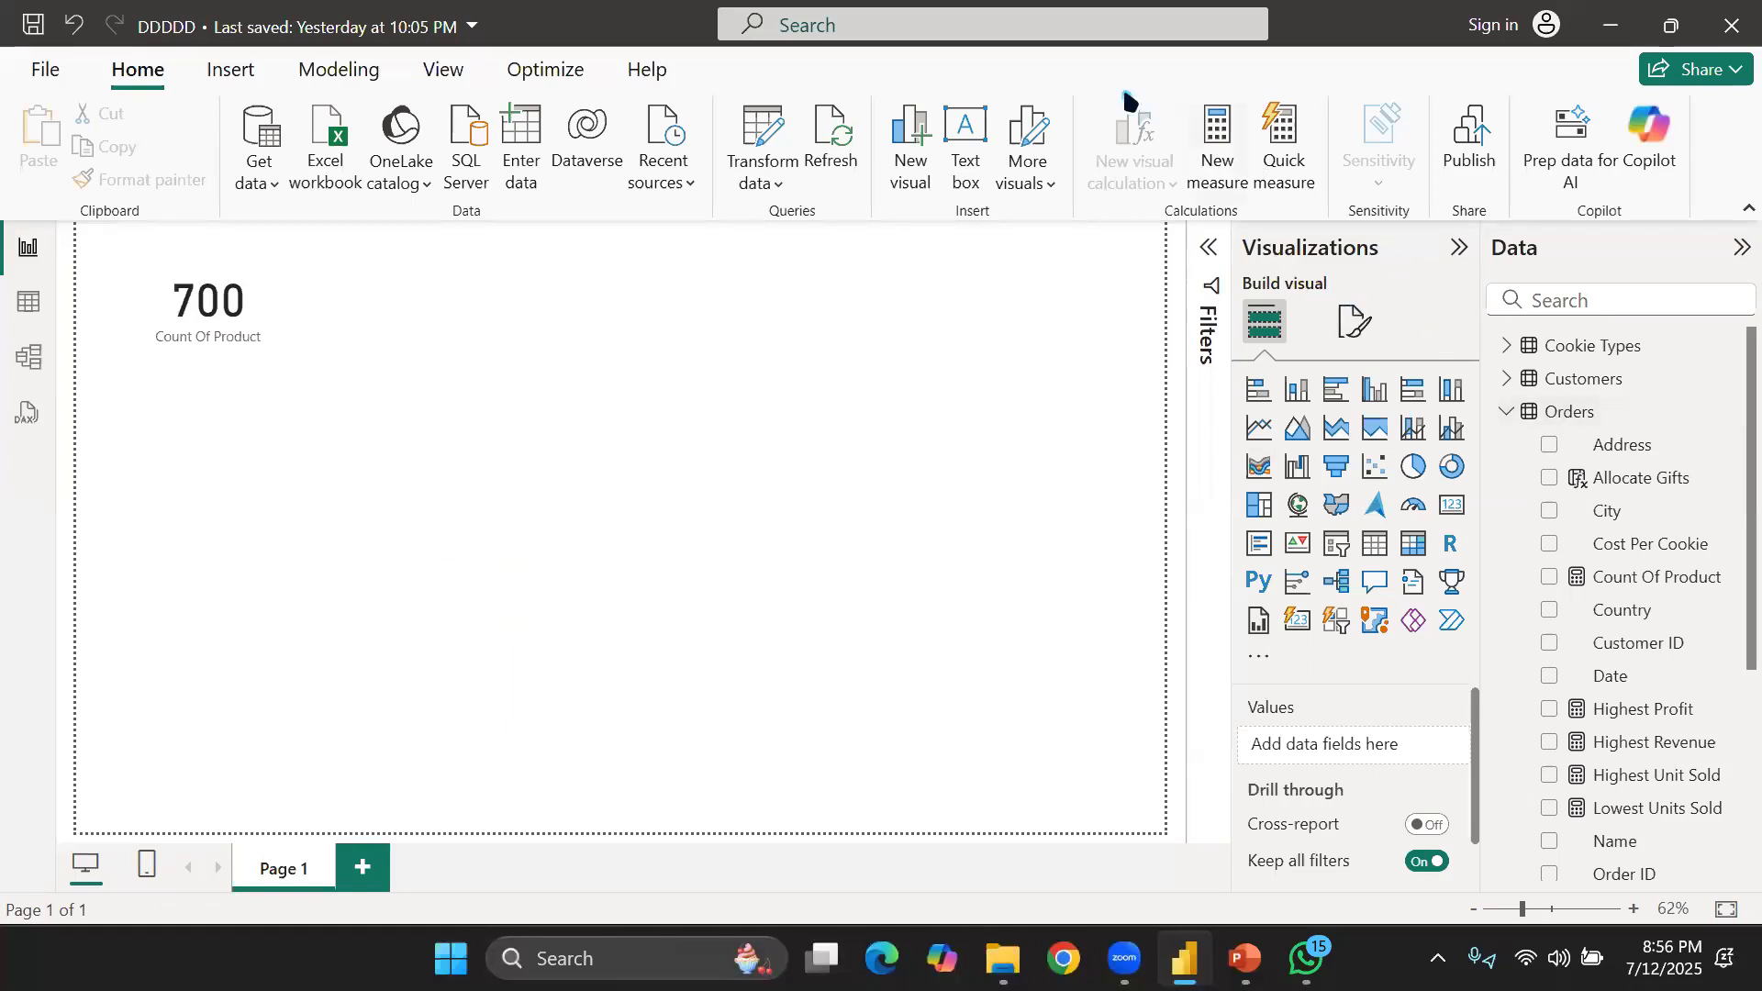
Create a new measure in the Orders table and name it Count of City
click(1618, 420)
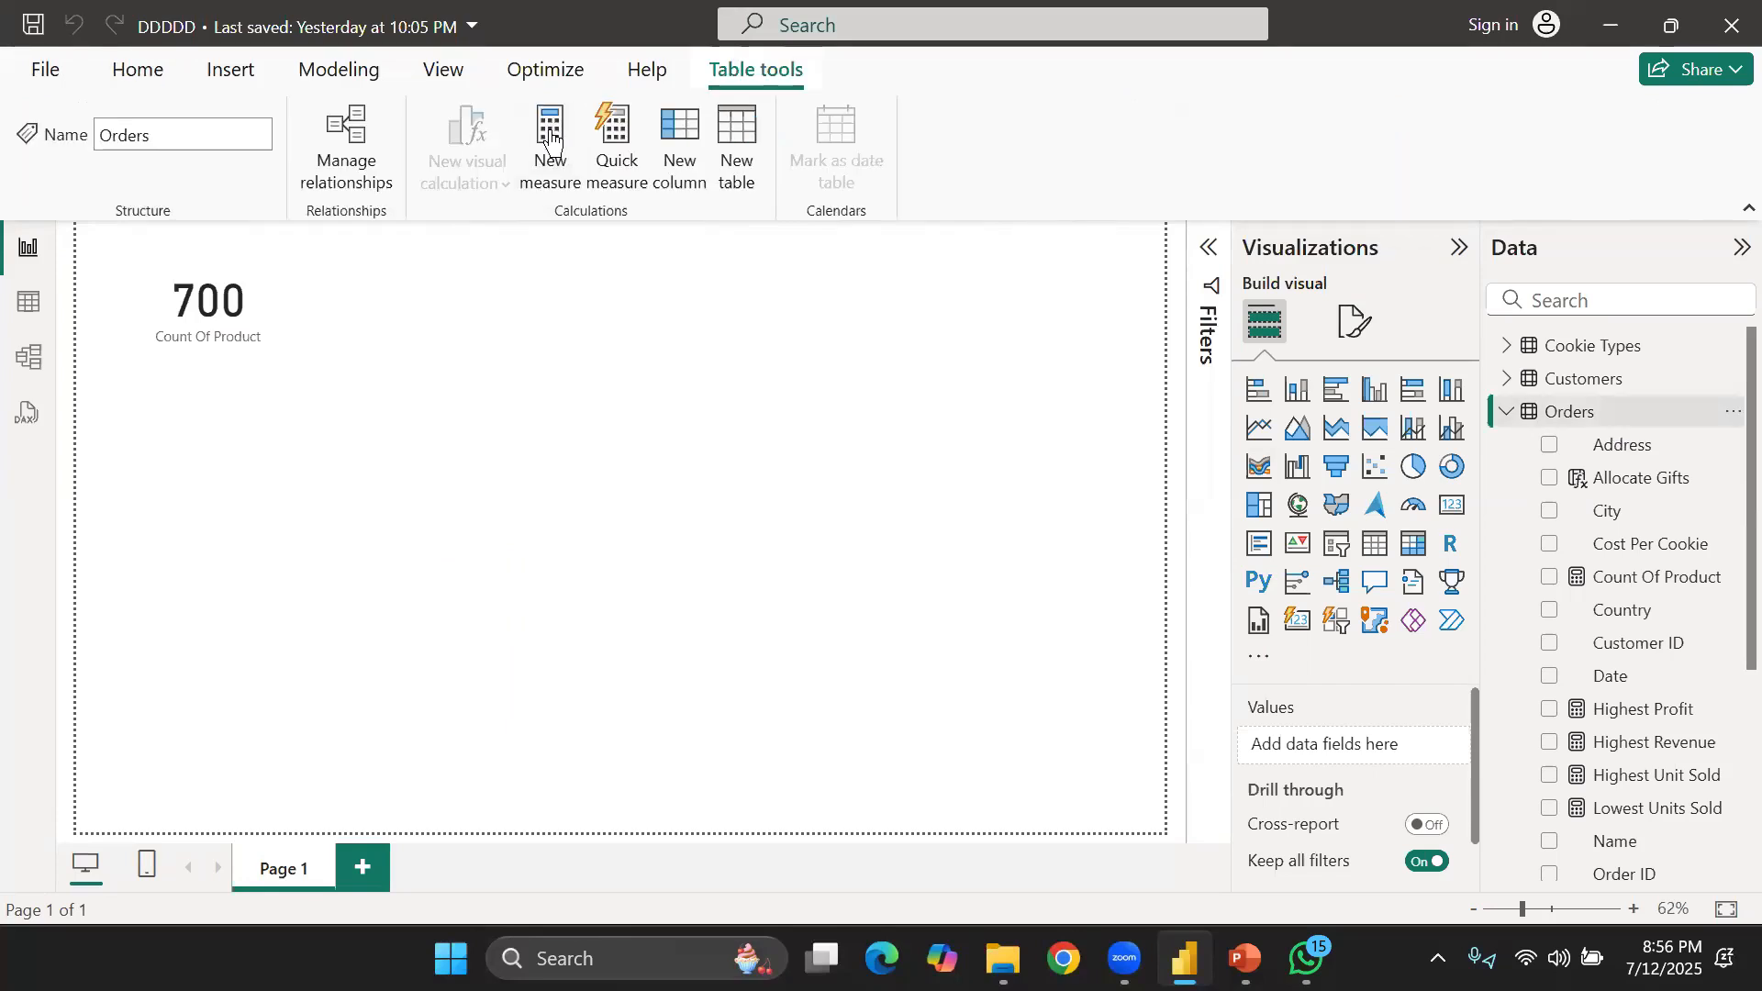
click(550, 136)
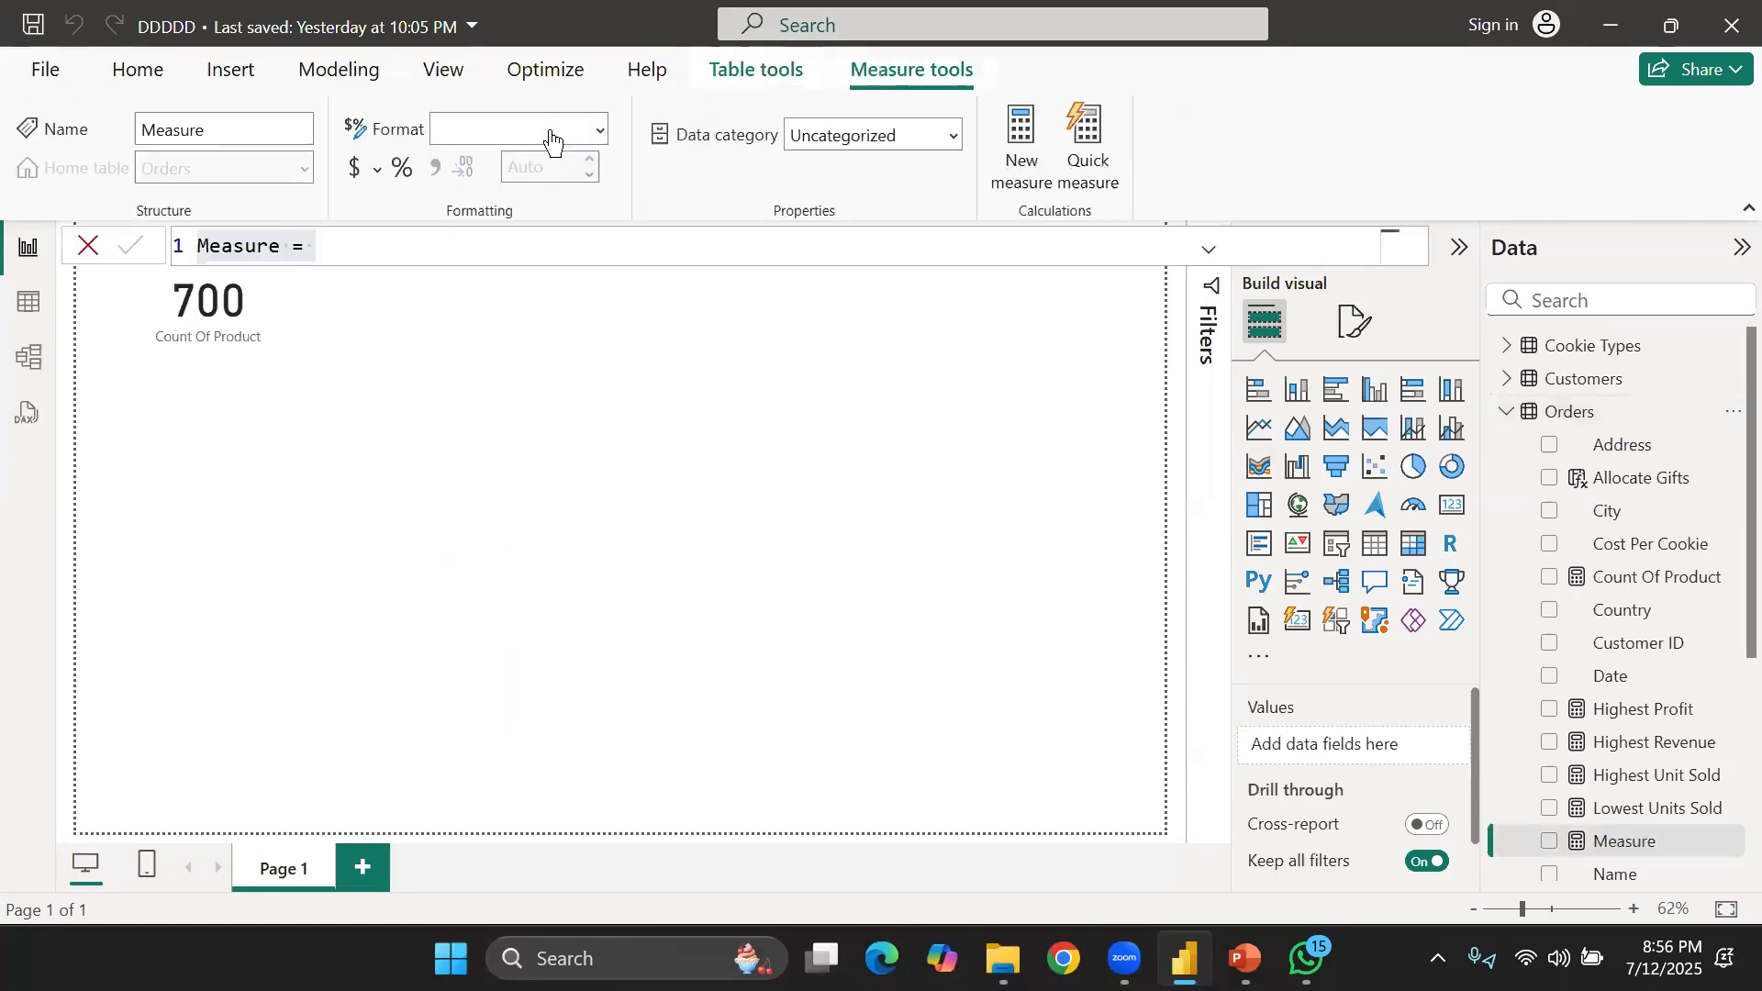
click(287, 246)
key(BackSpace)
key(BackSpace)
key(BackSpace)
key(BackSpace)
key(BackSpace)
key(BackSpace)
key(BackSpace)
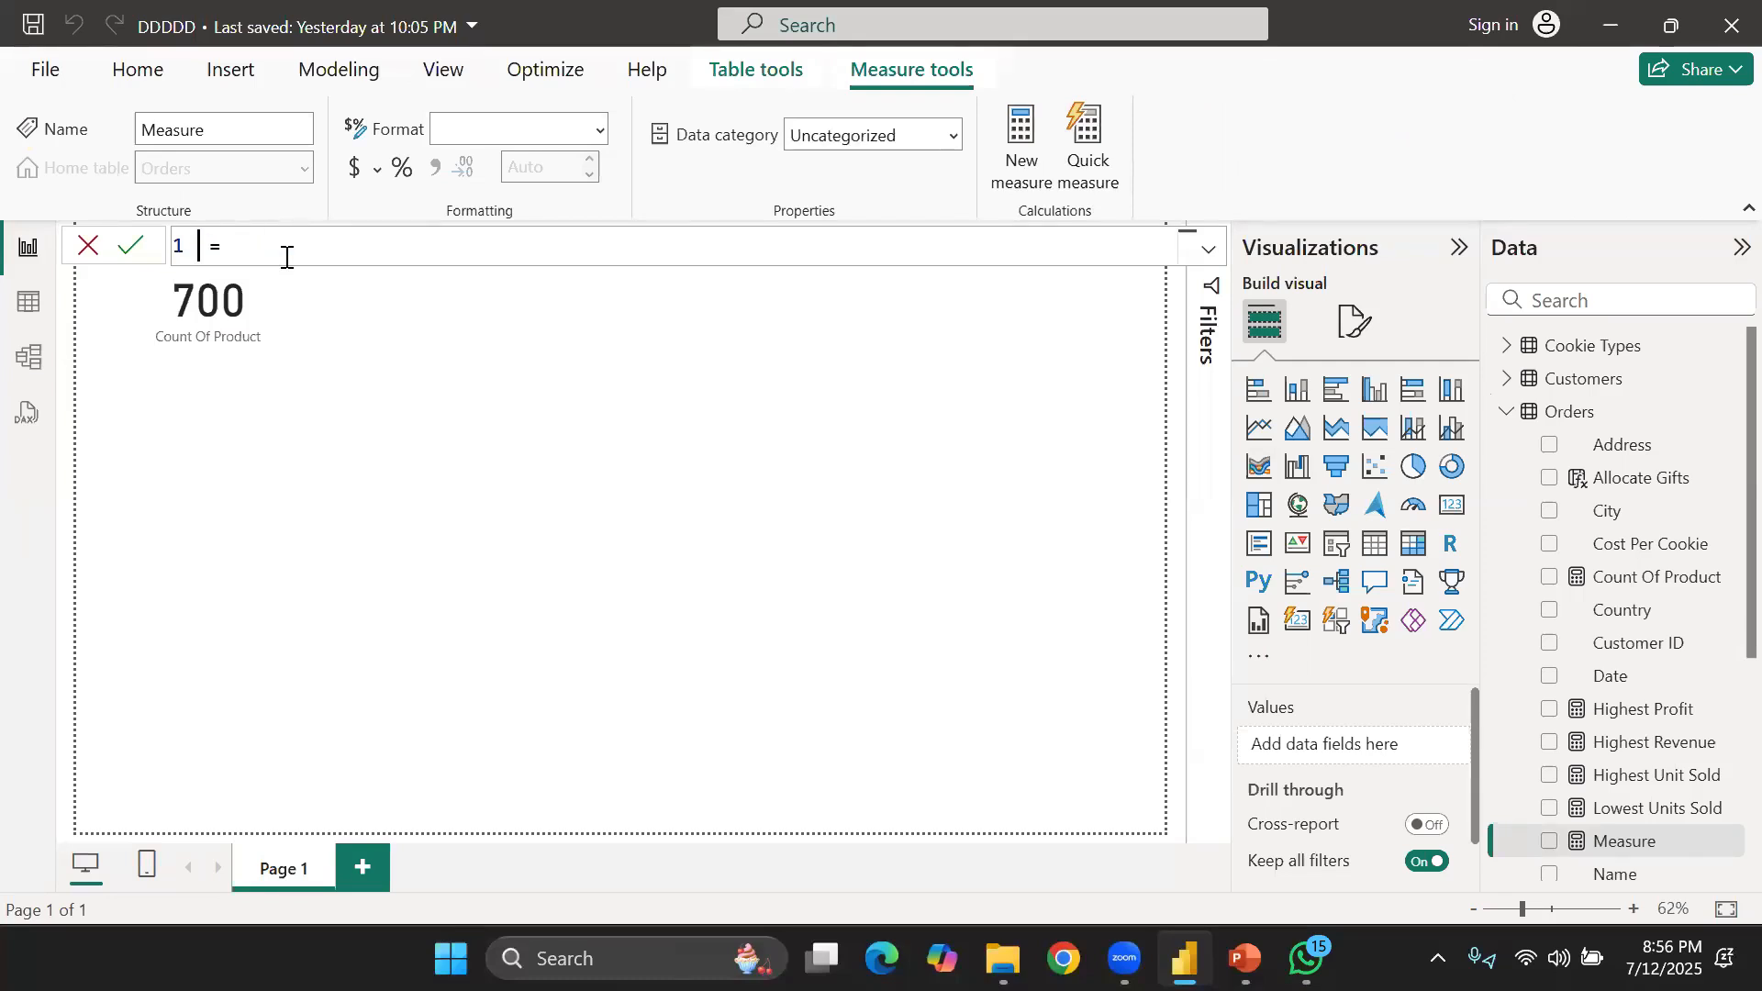
text(Count)
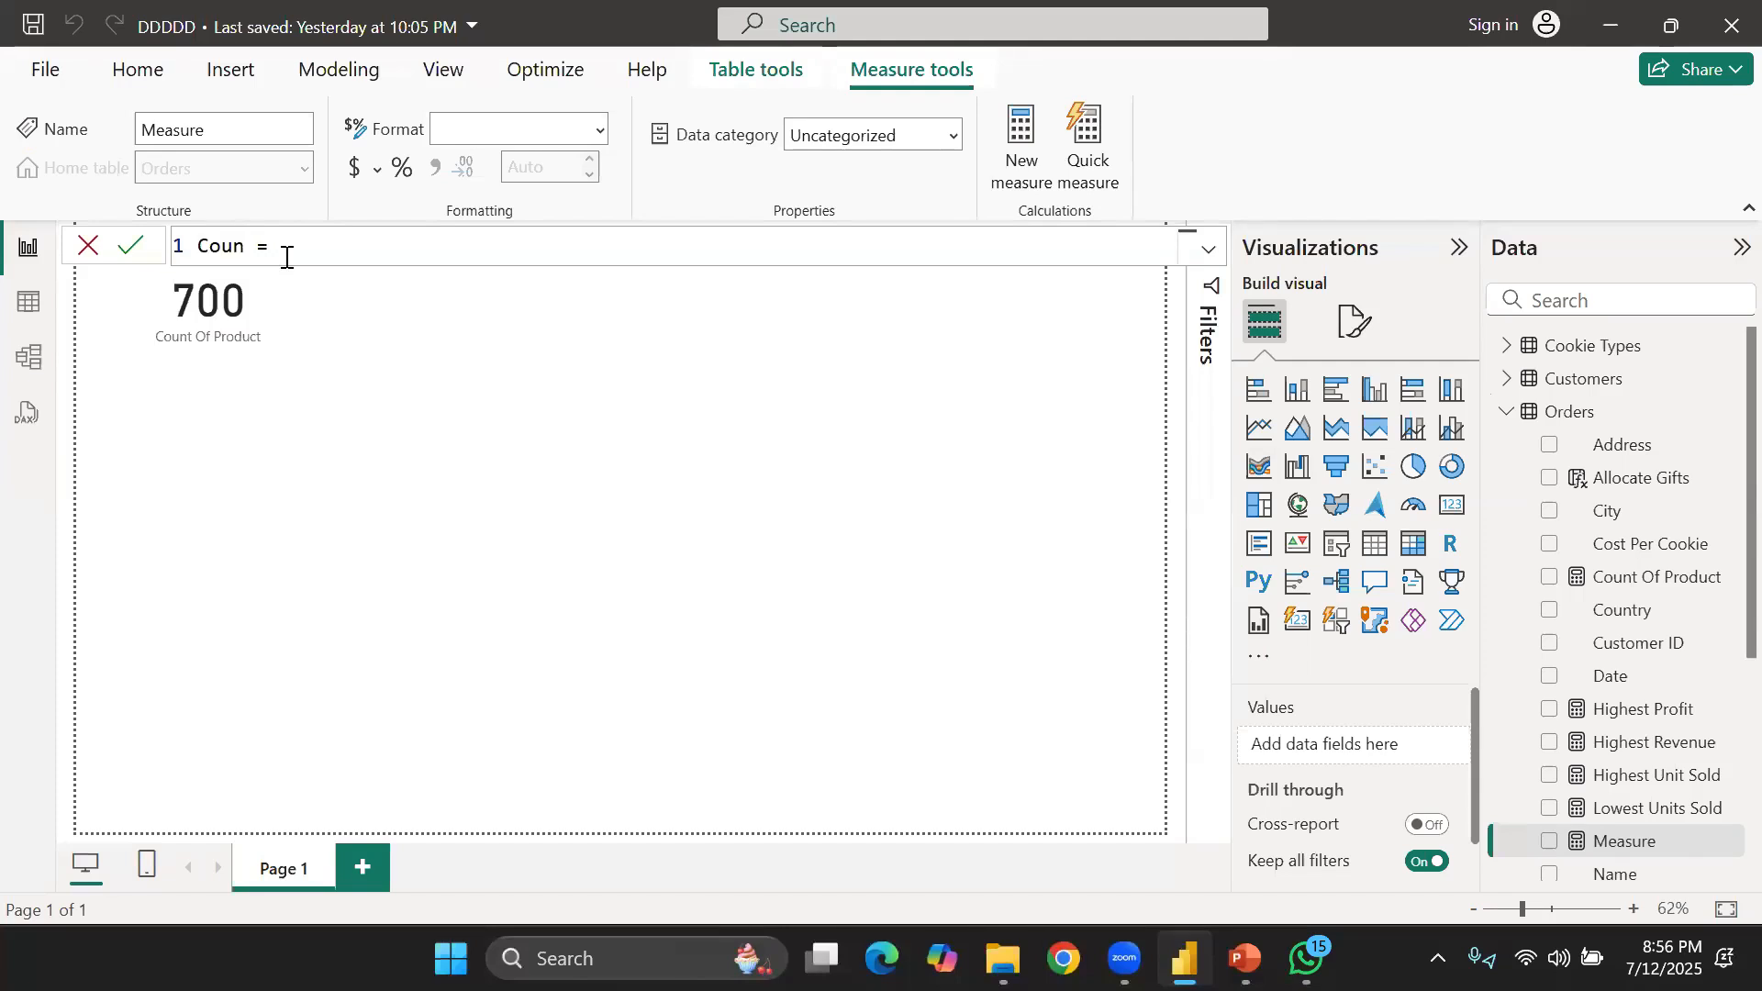
text( of)
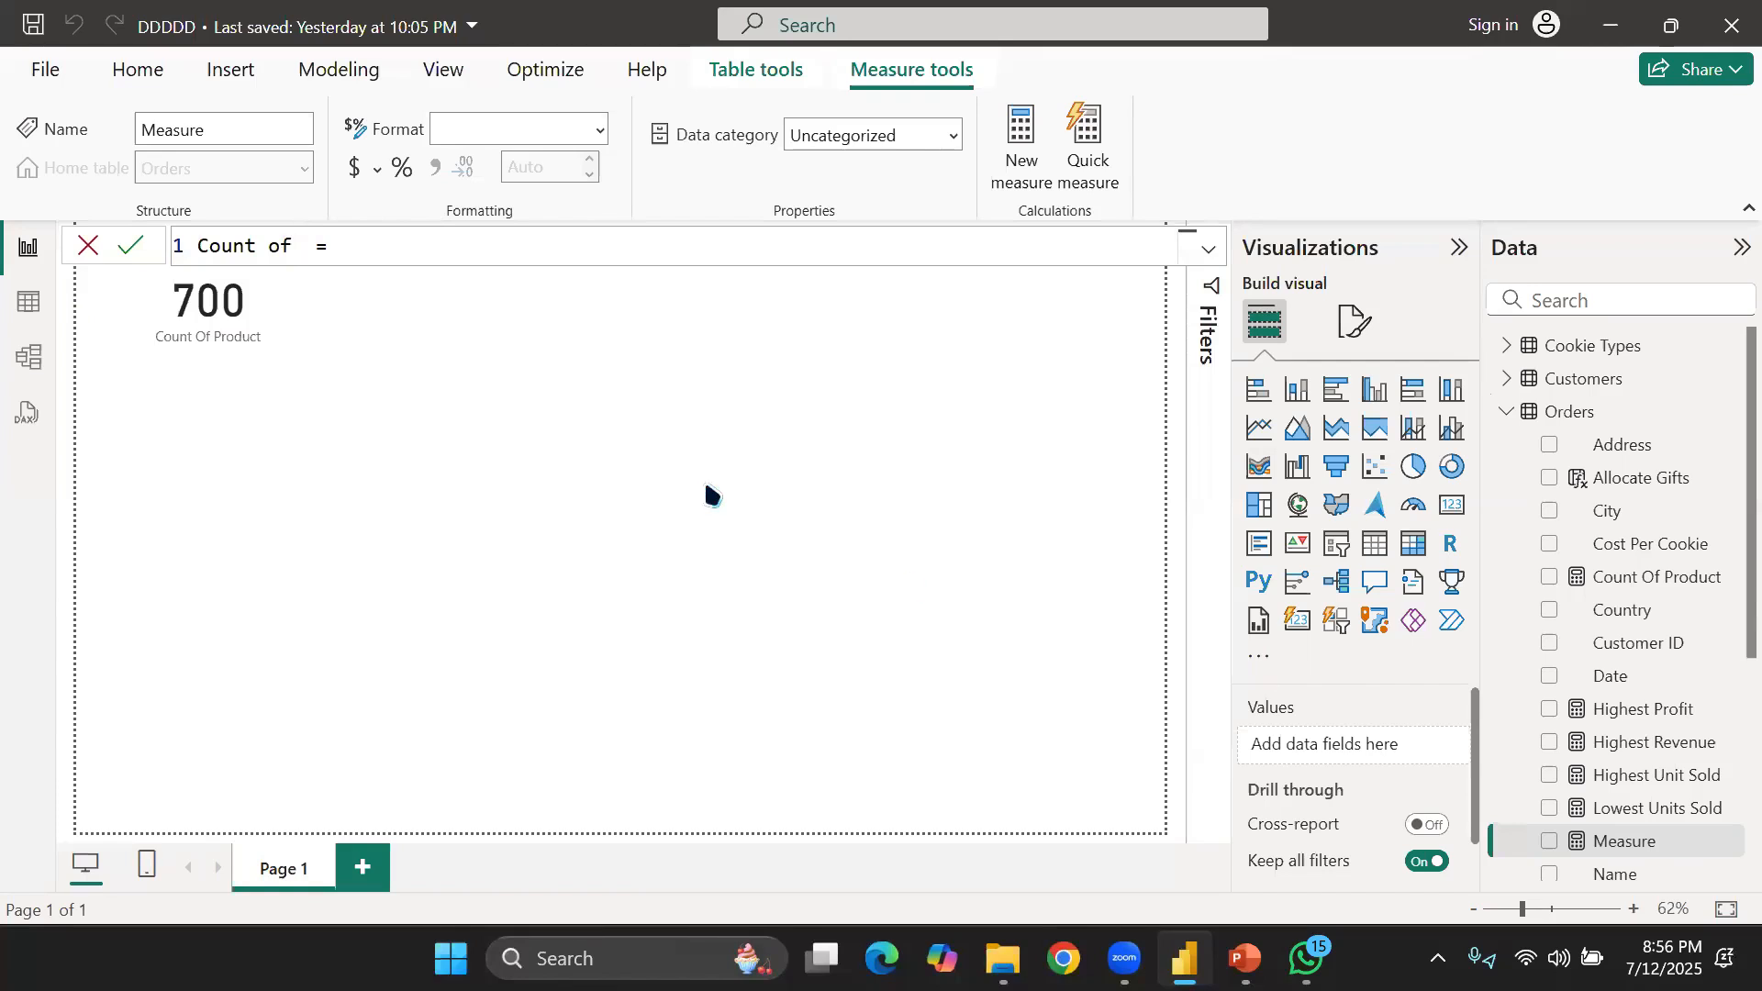
text(City)
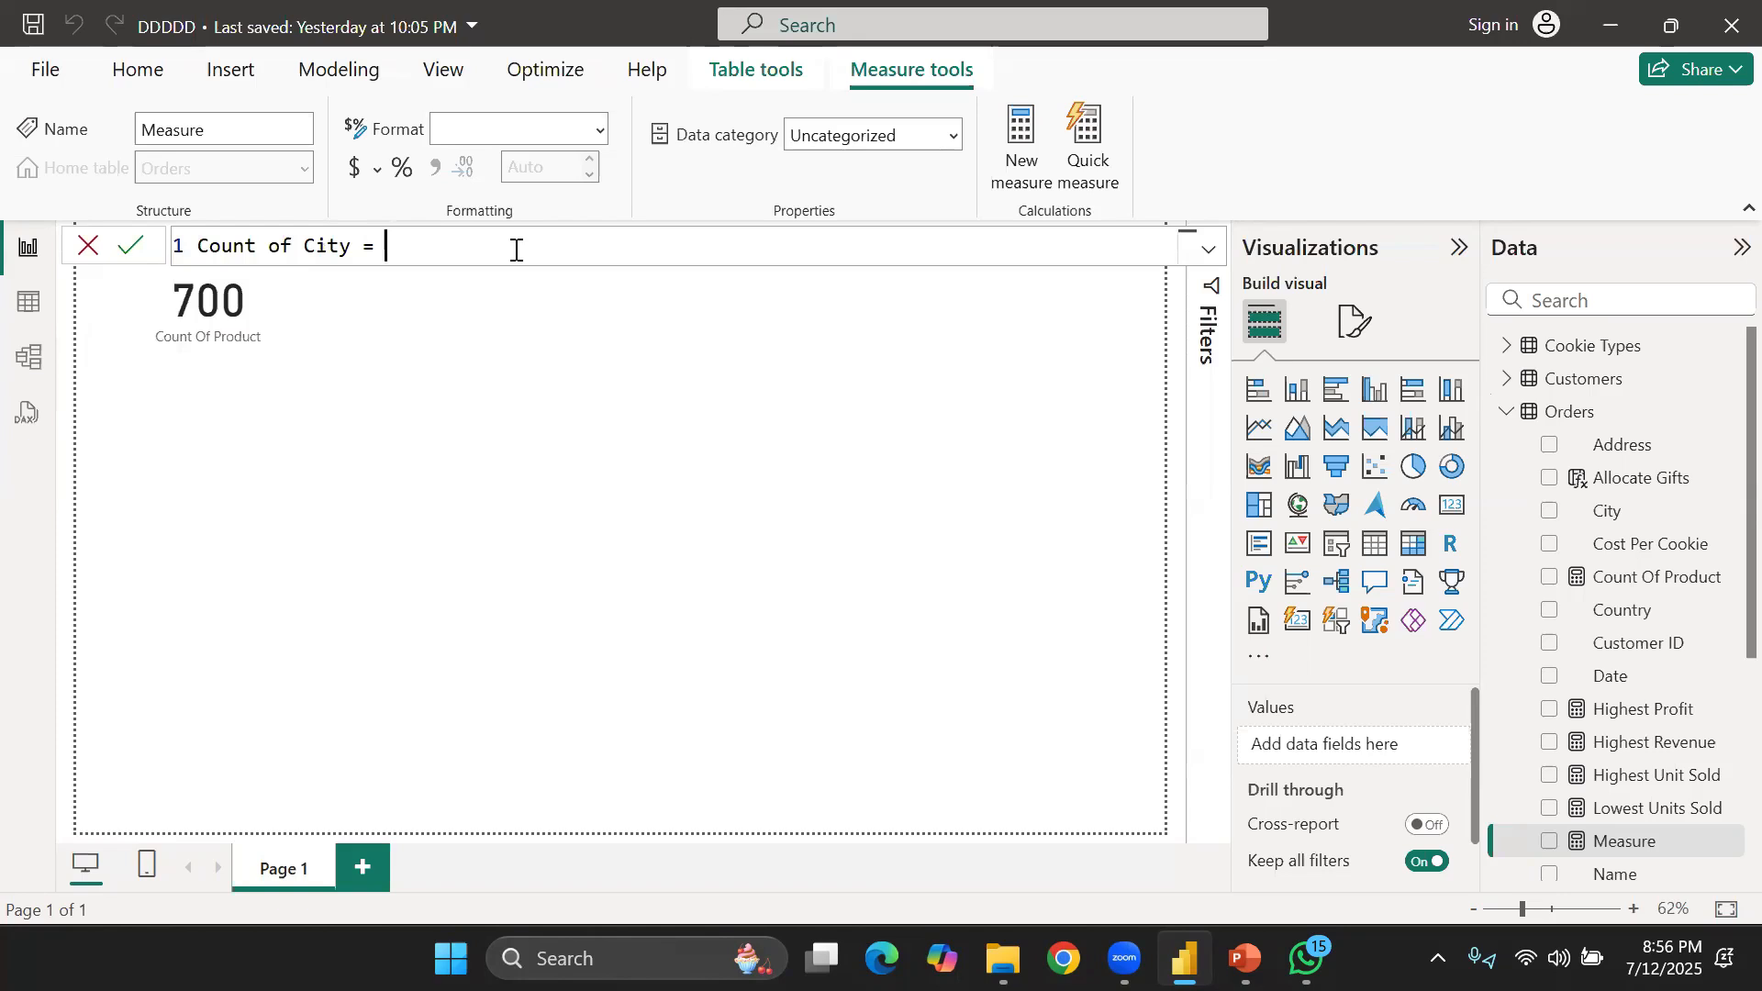
Define the Count of City measure as COUNTA(Orders[City]) and commit it
text( = counta)
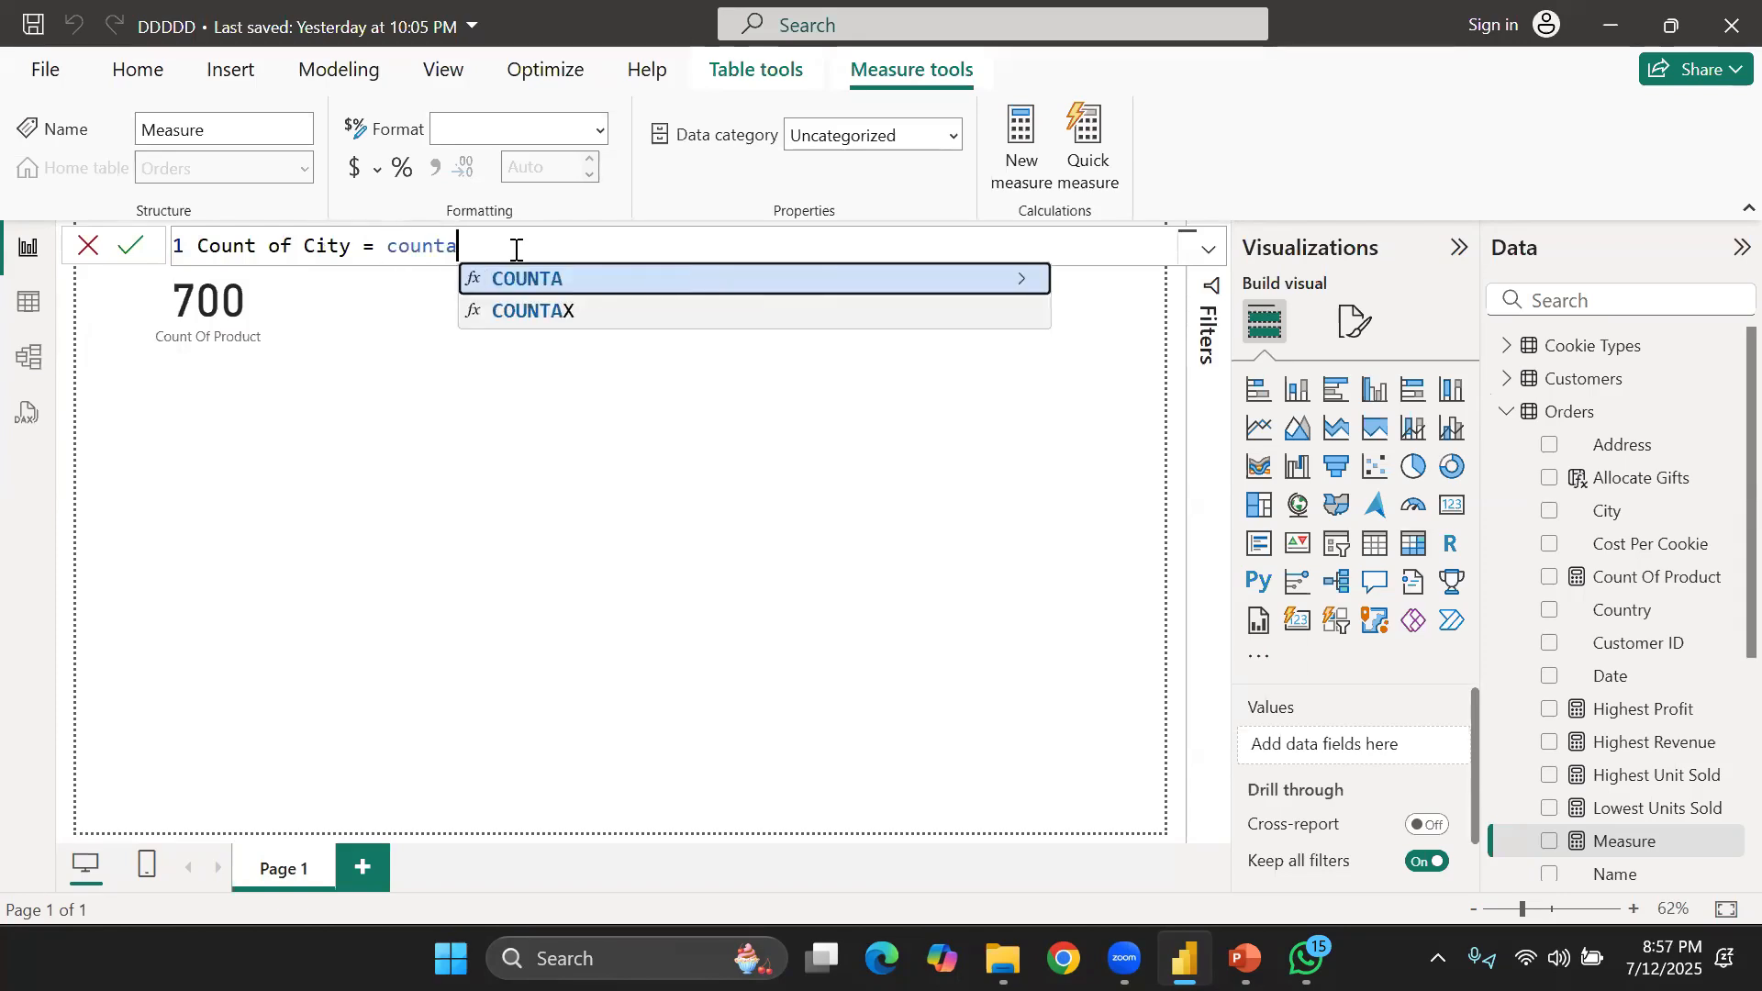
key(Tab)
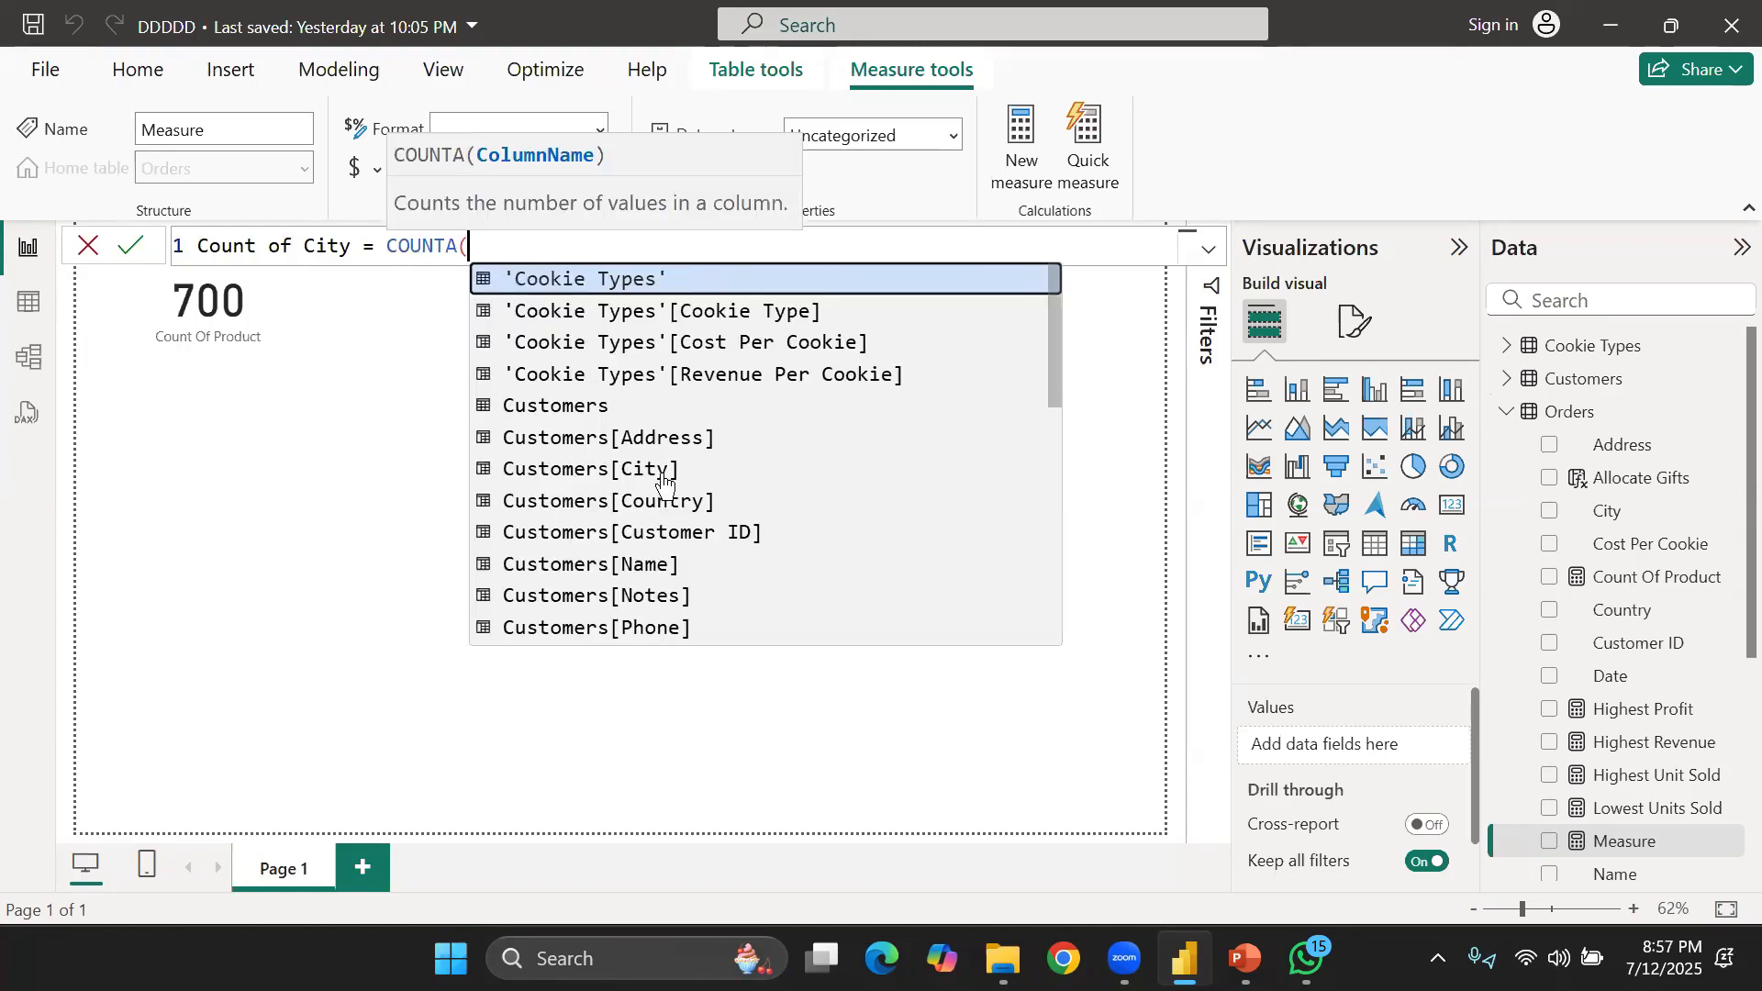
scroll(664, 486, down, 3)
click(626, 505)
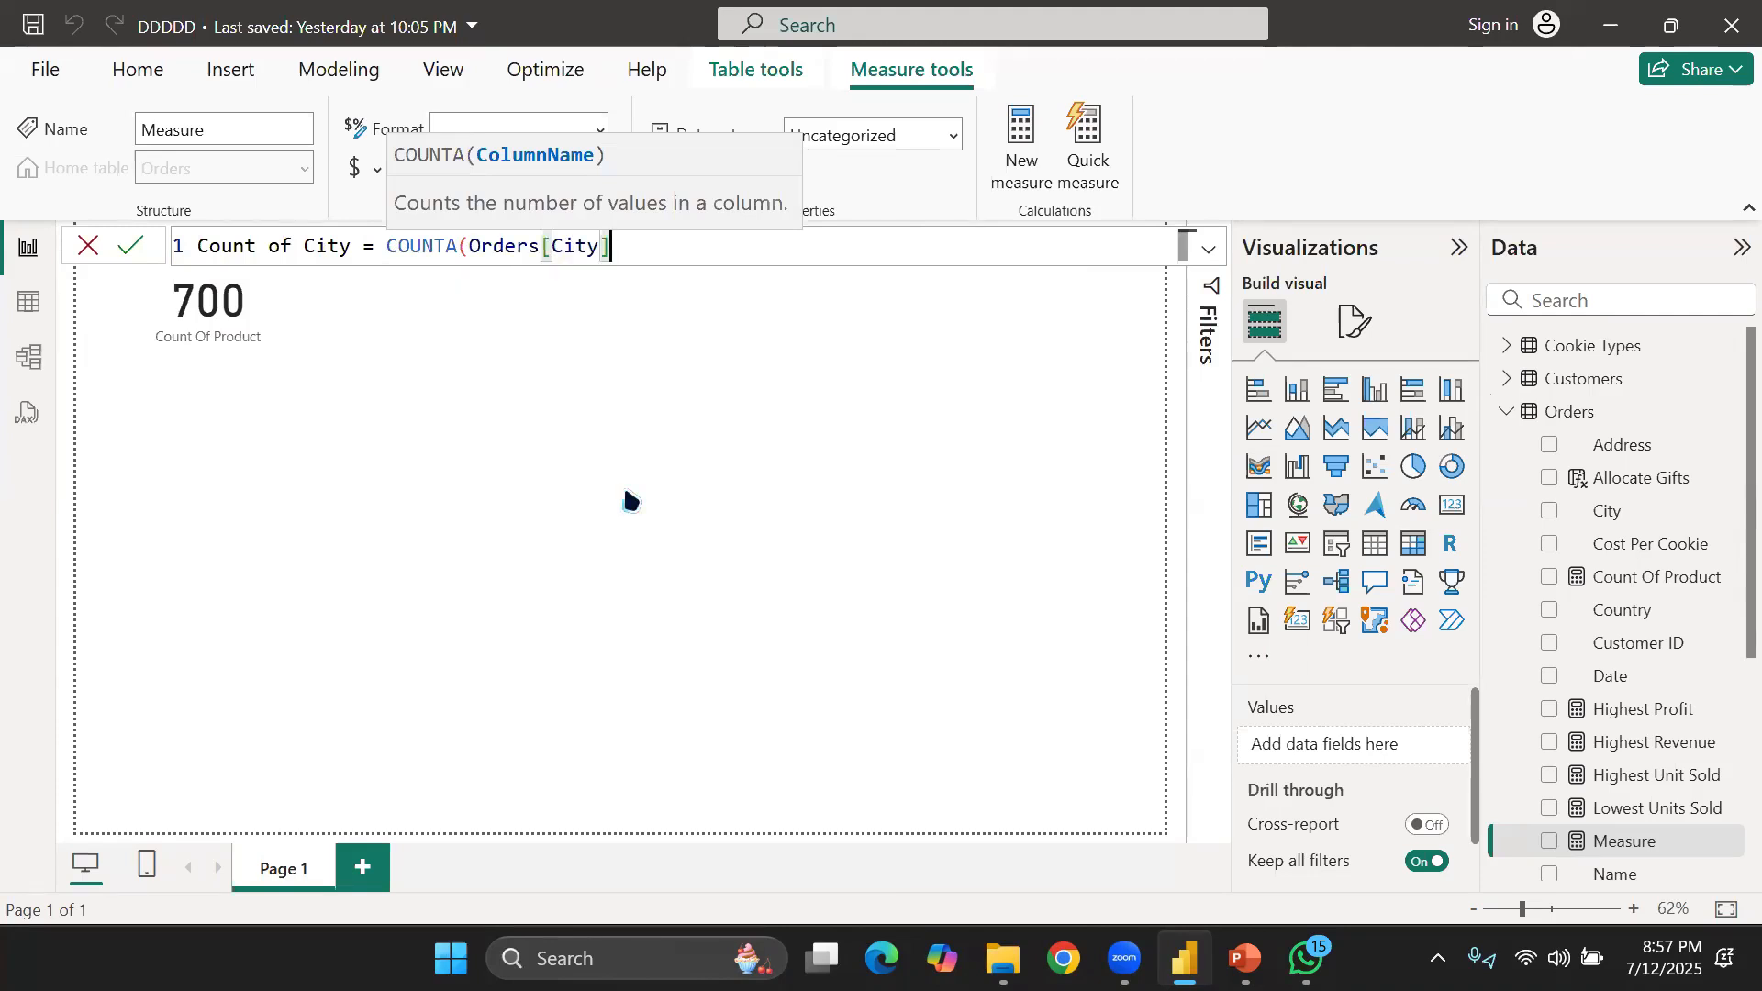
key(Return)
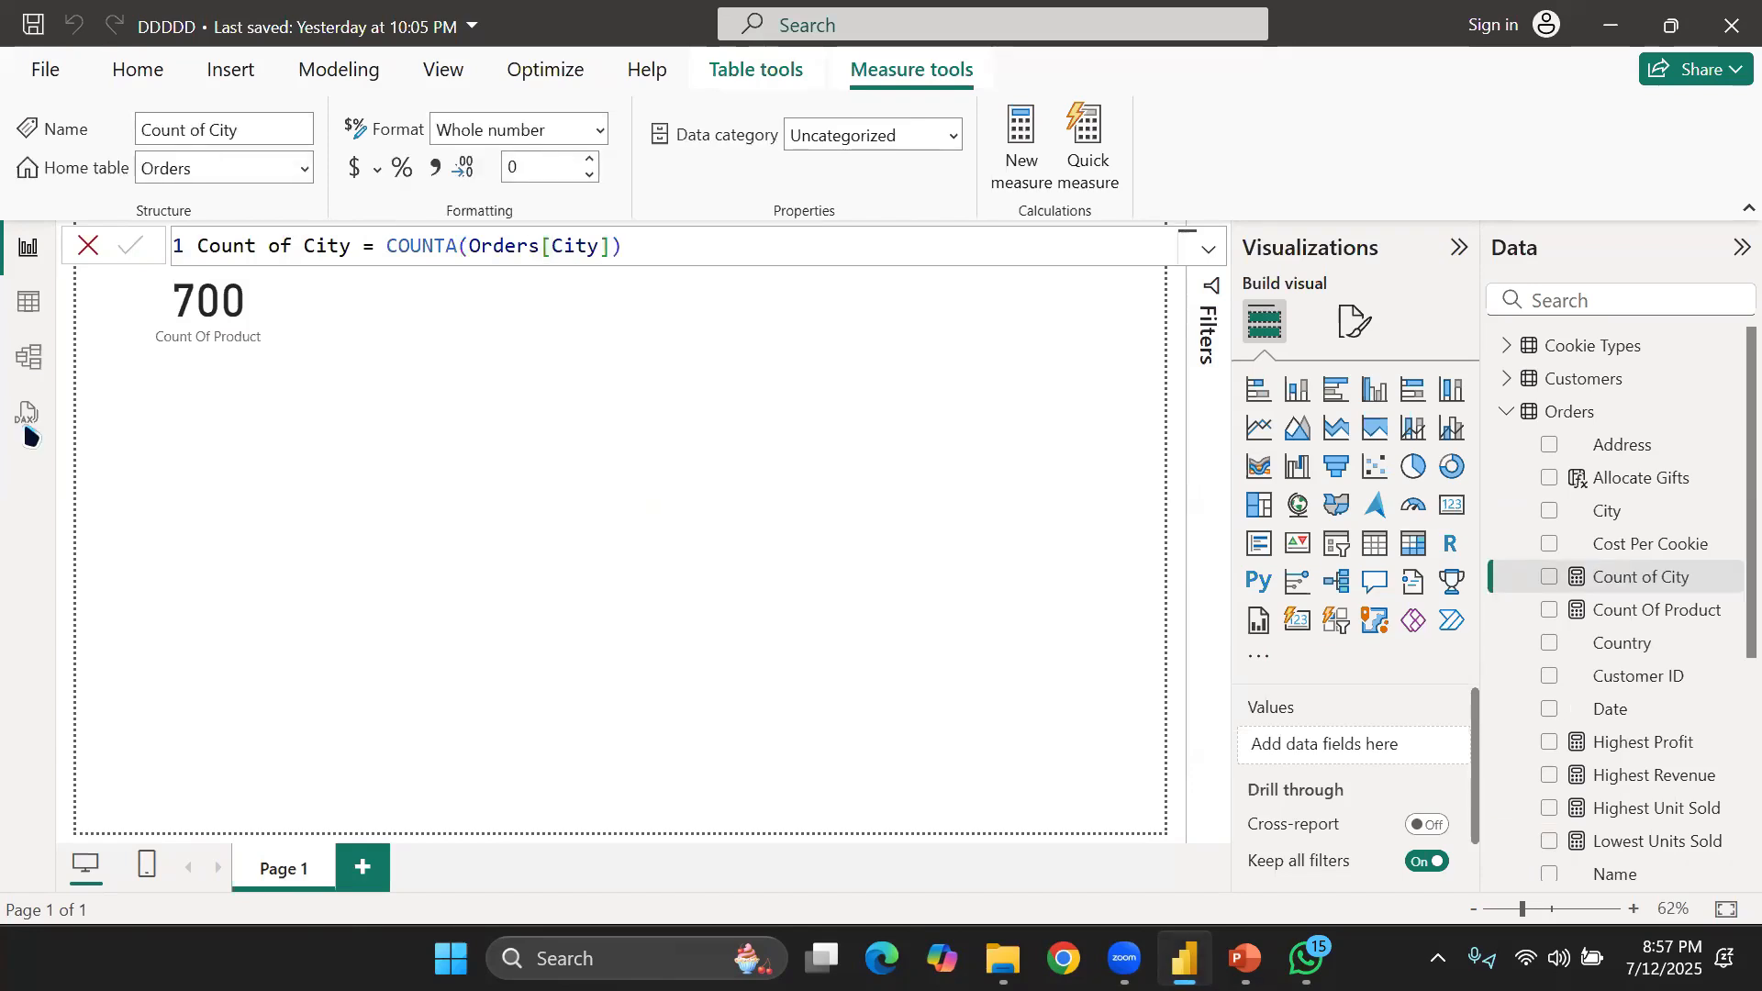
Check the City values in the Orders table rows, and return to the report view
click(28, 303)
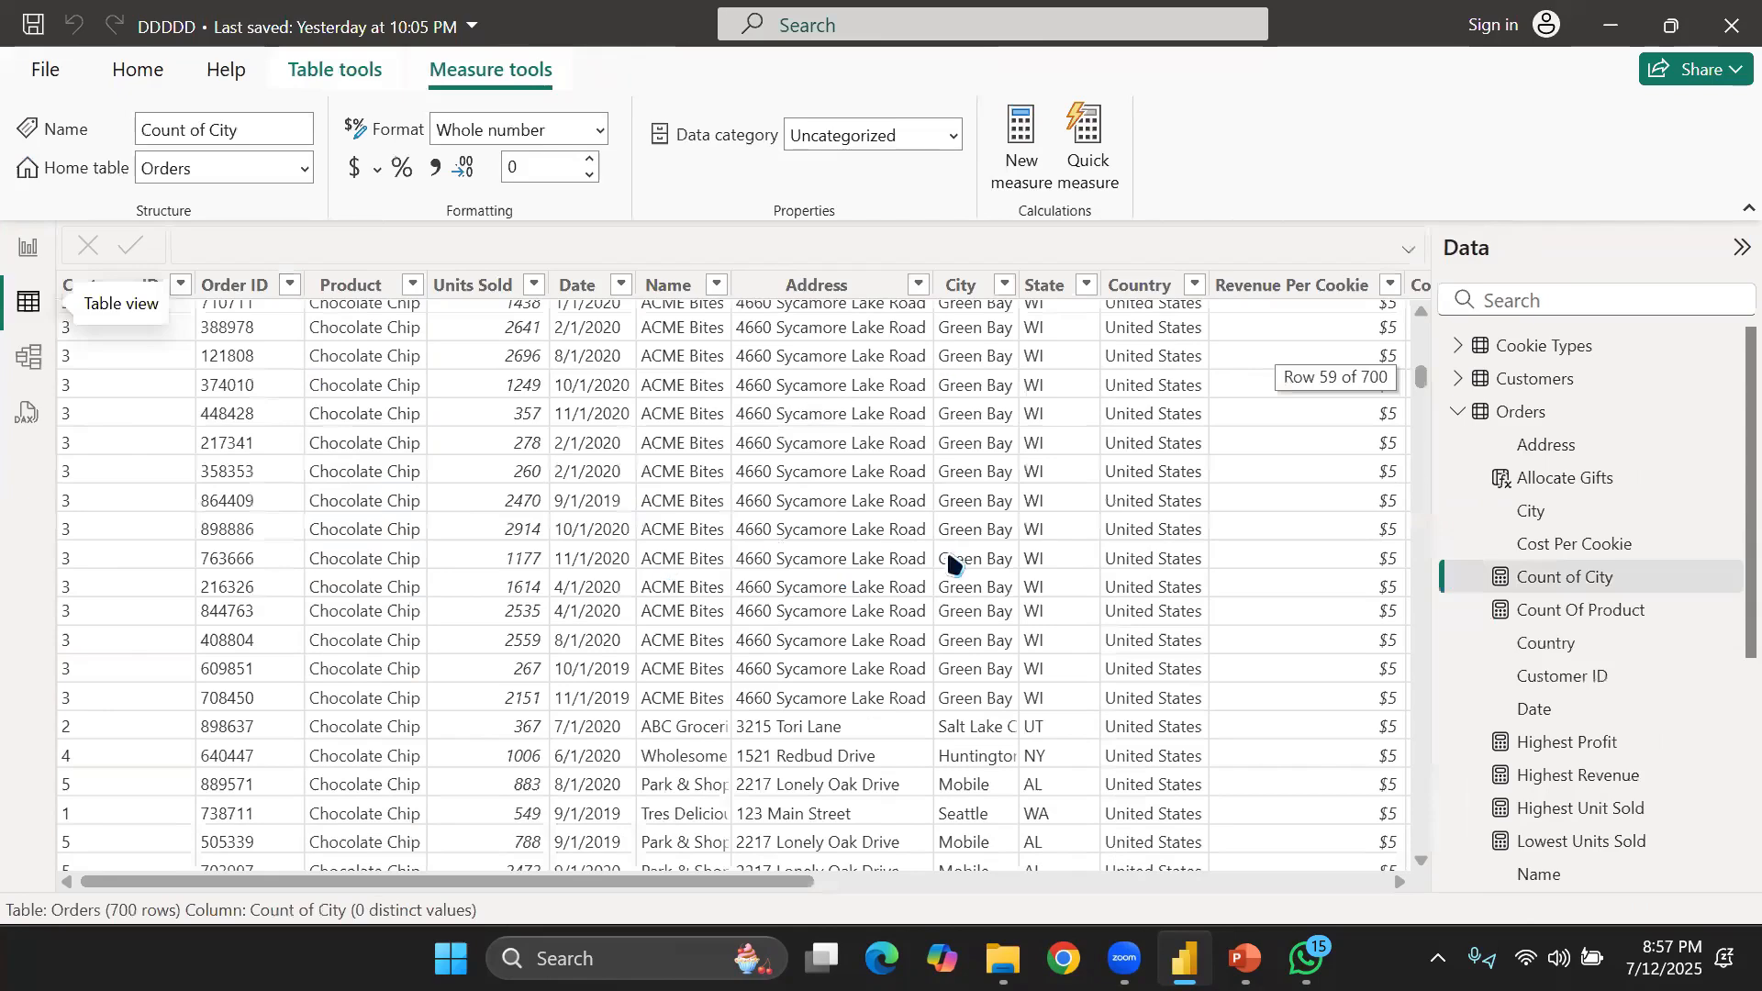
scroll(951, 560, up, 15)
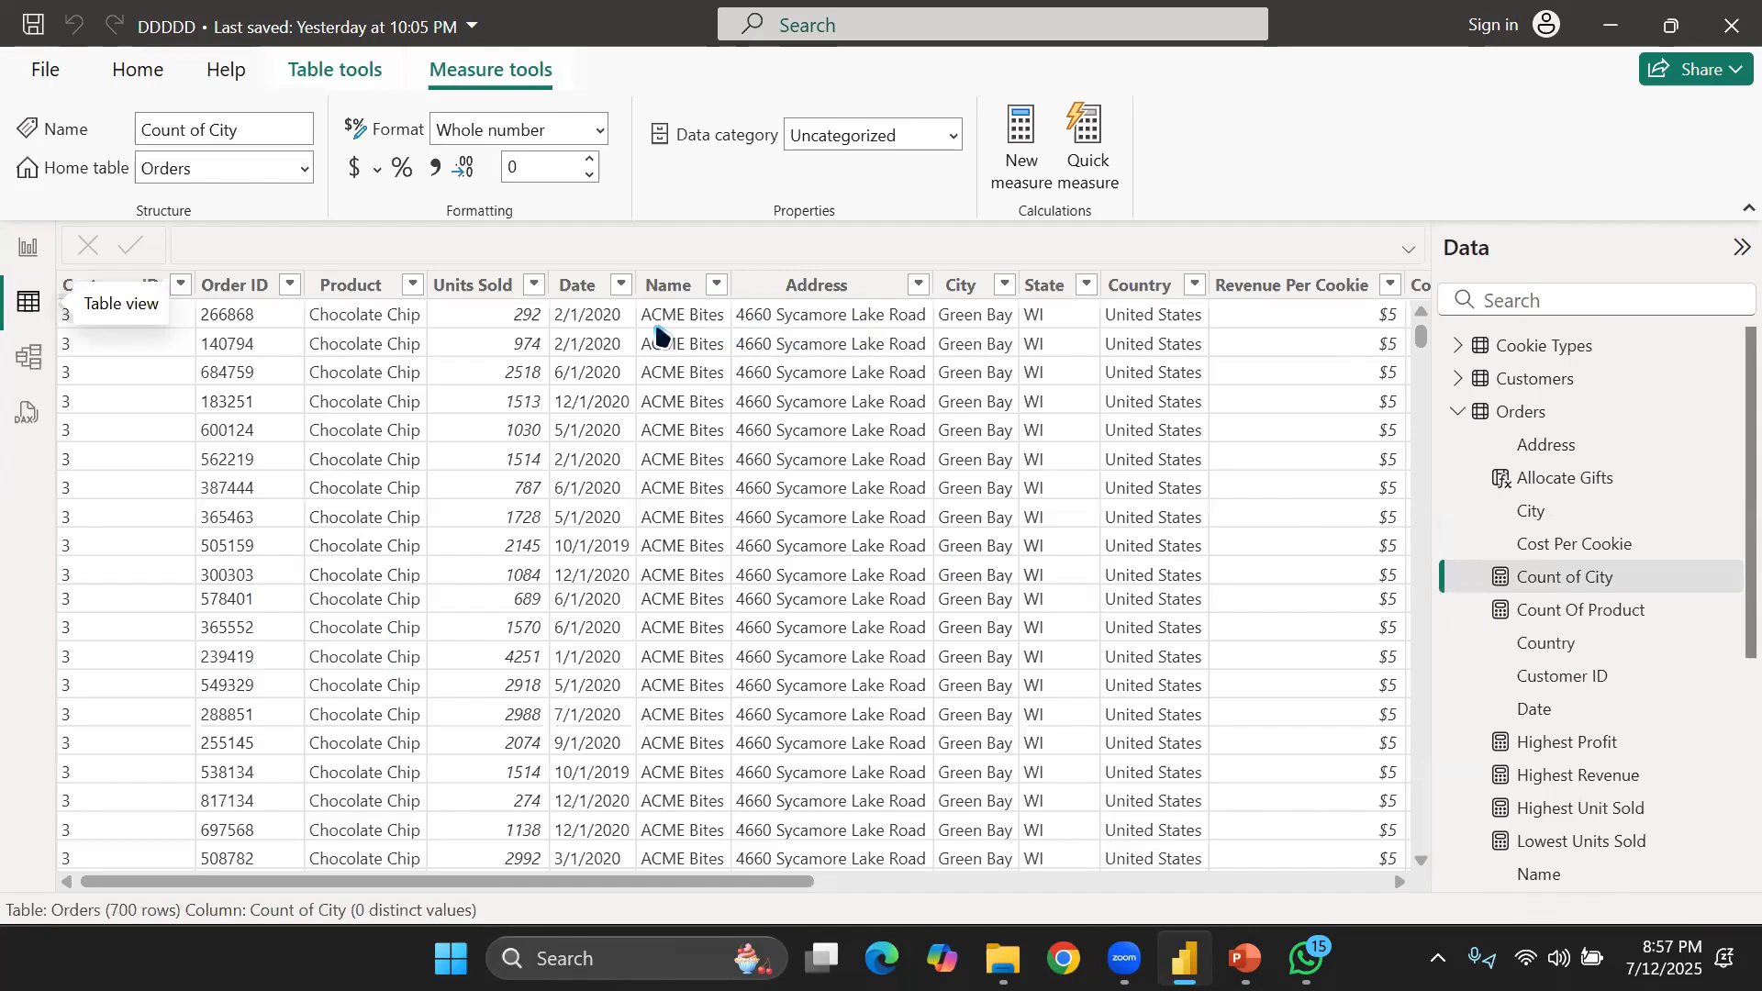
click(37, 249)
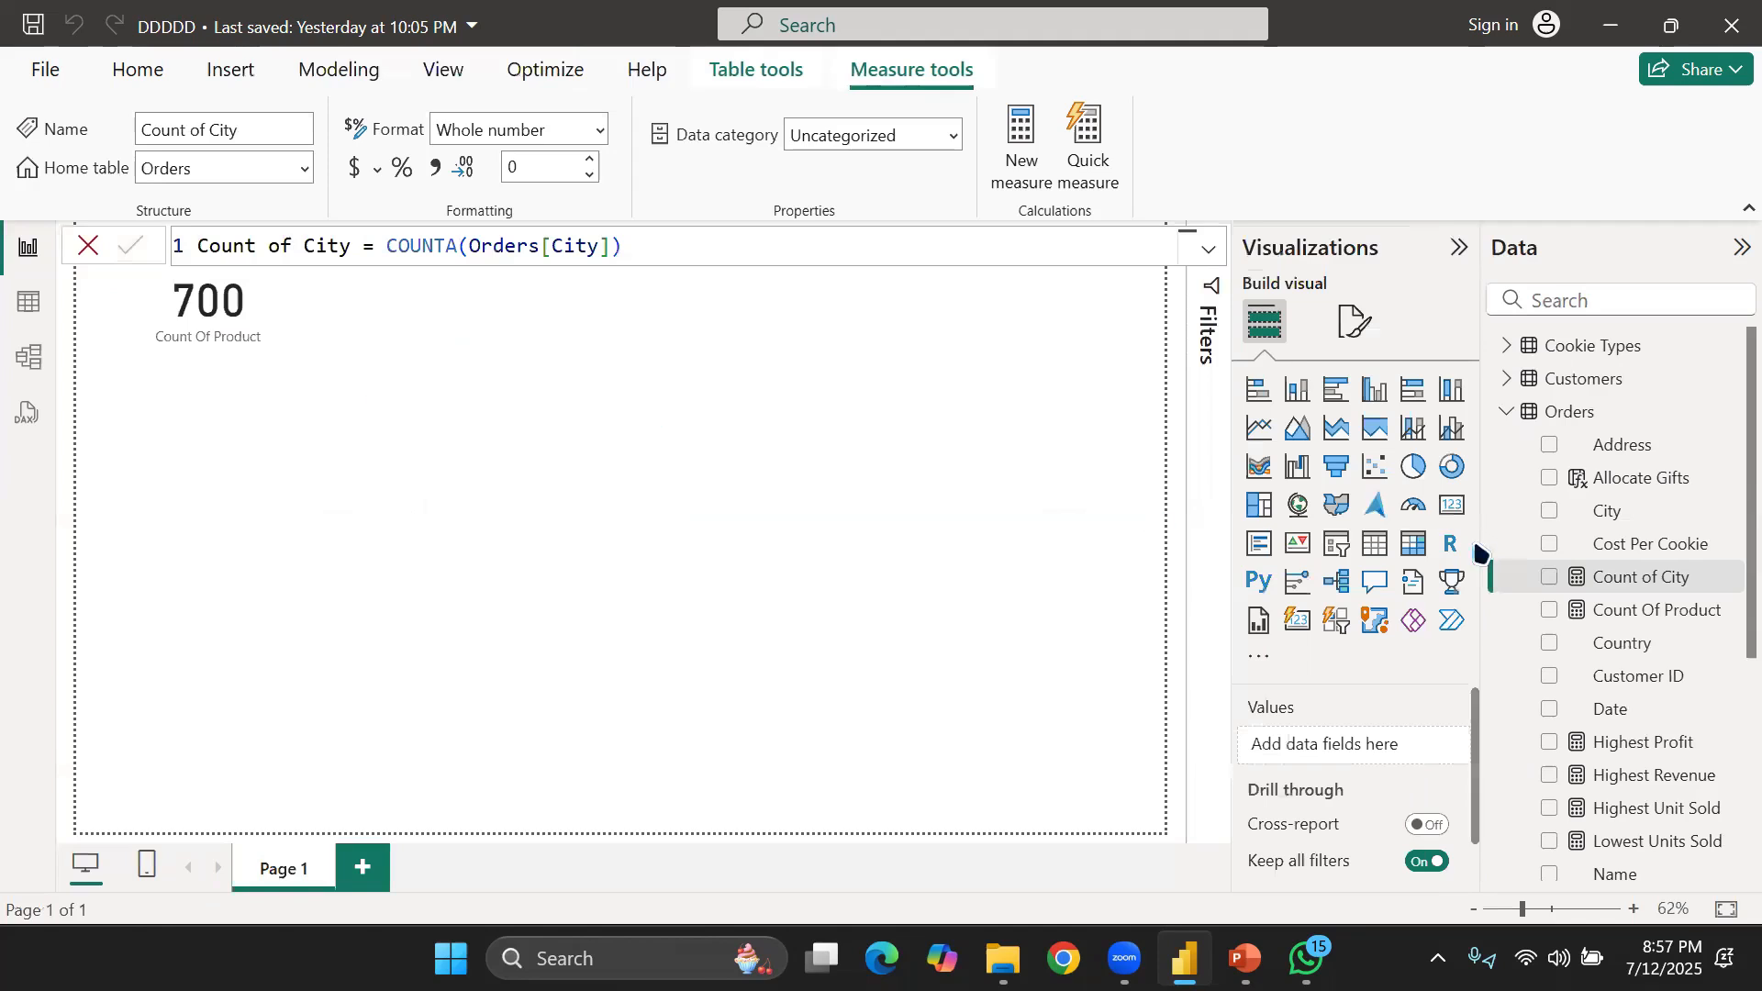
Add a card visual showing the Count of City measure and place it beside the Count Of Product card
click(1440, 512)
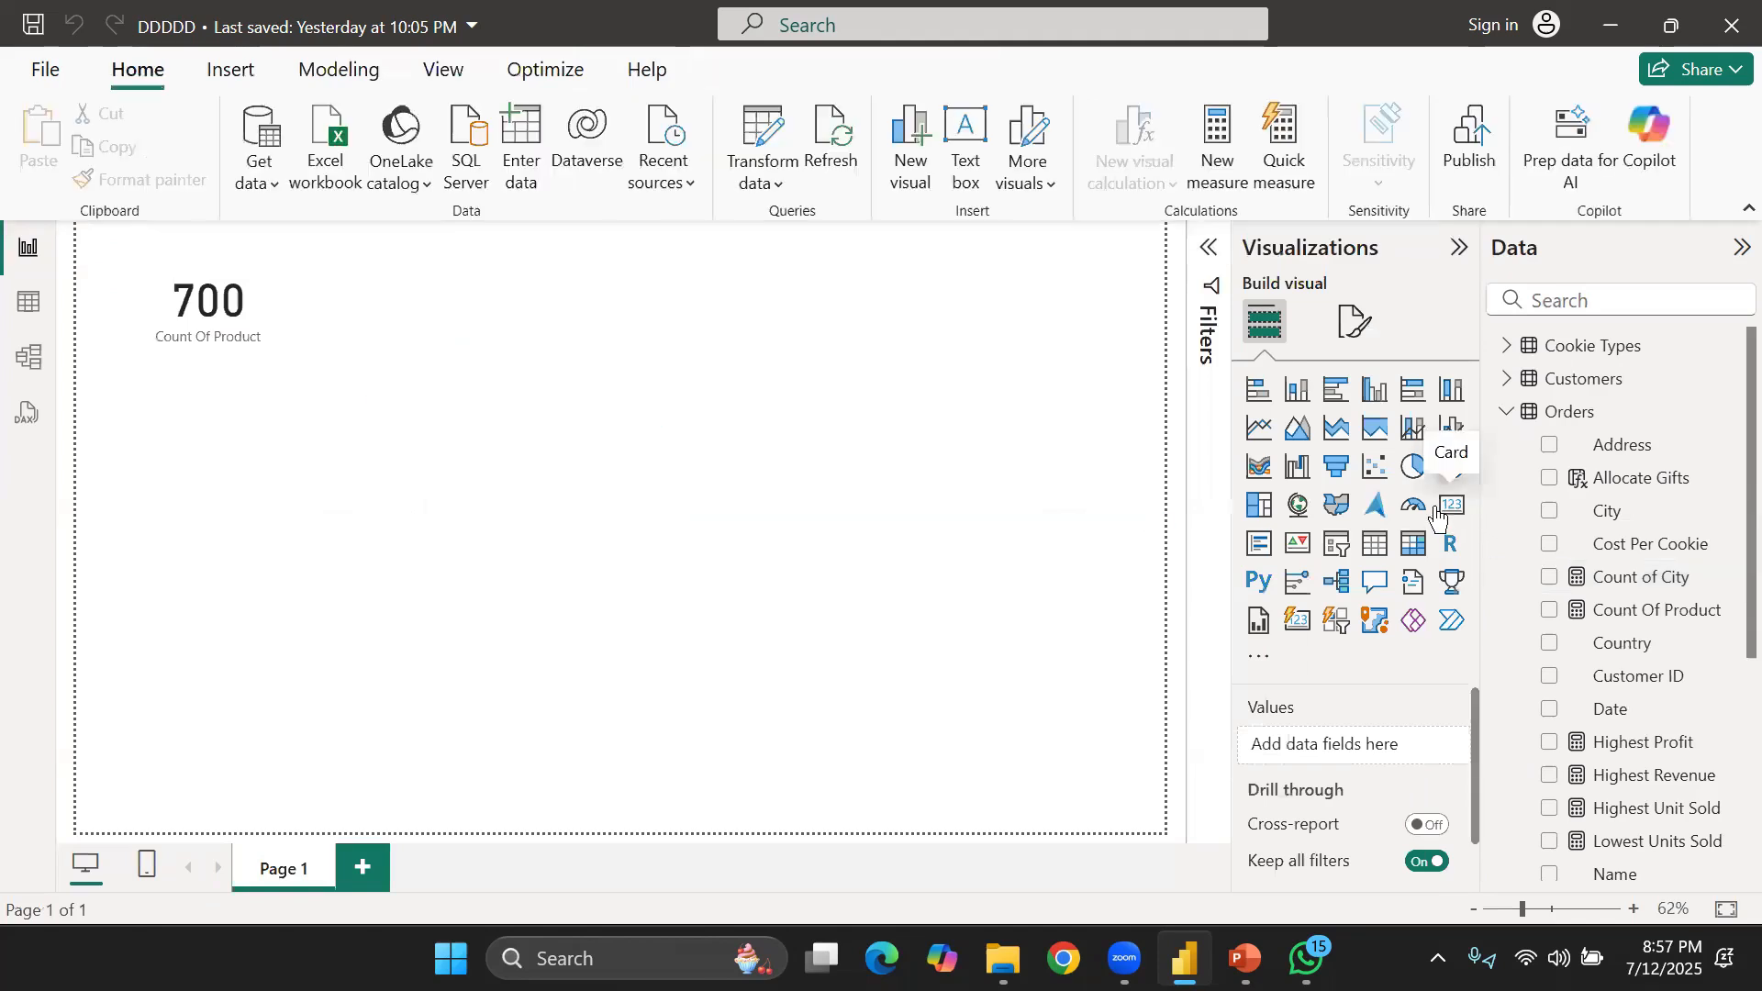
click(1550, 578)
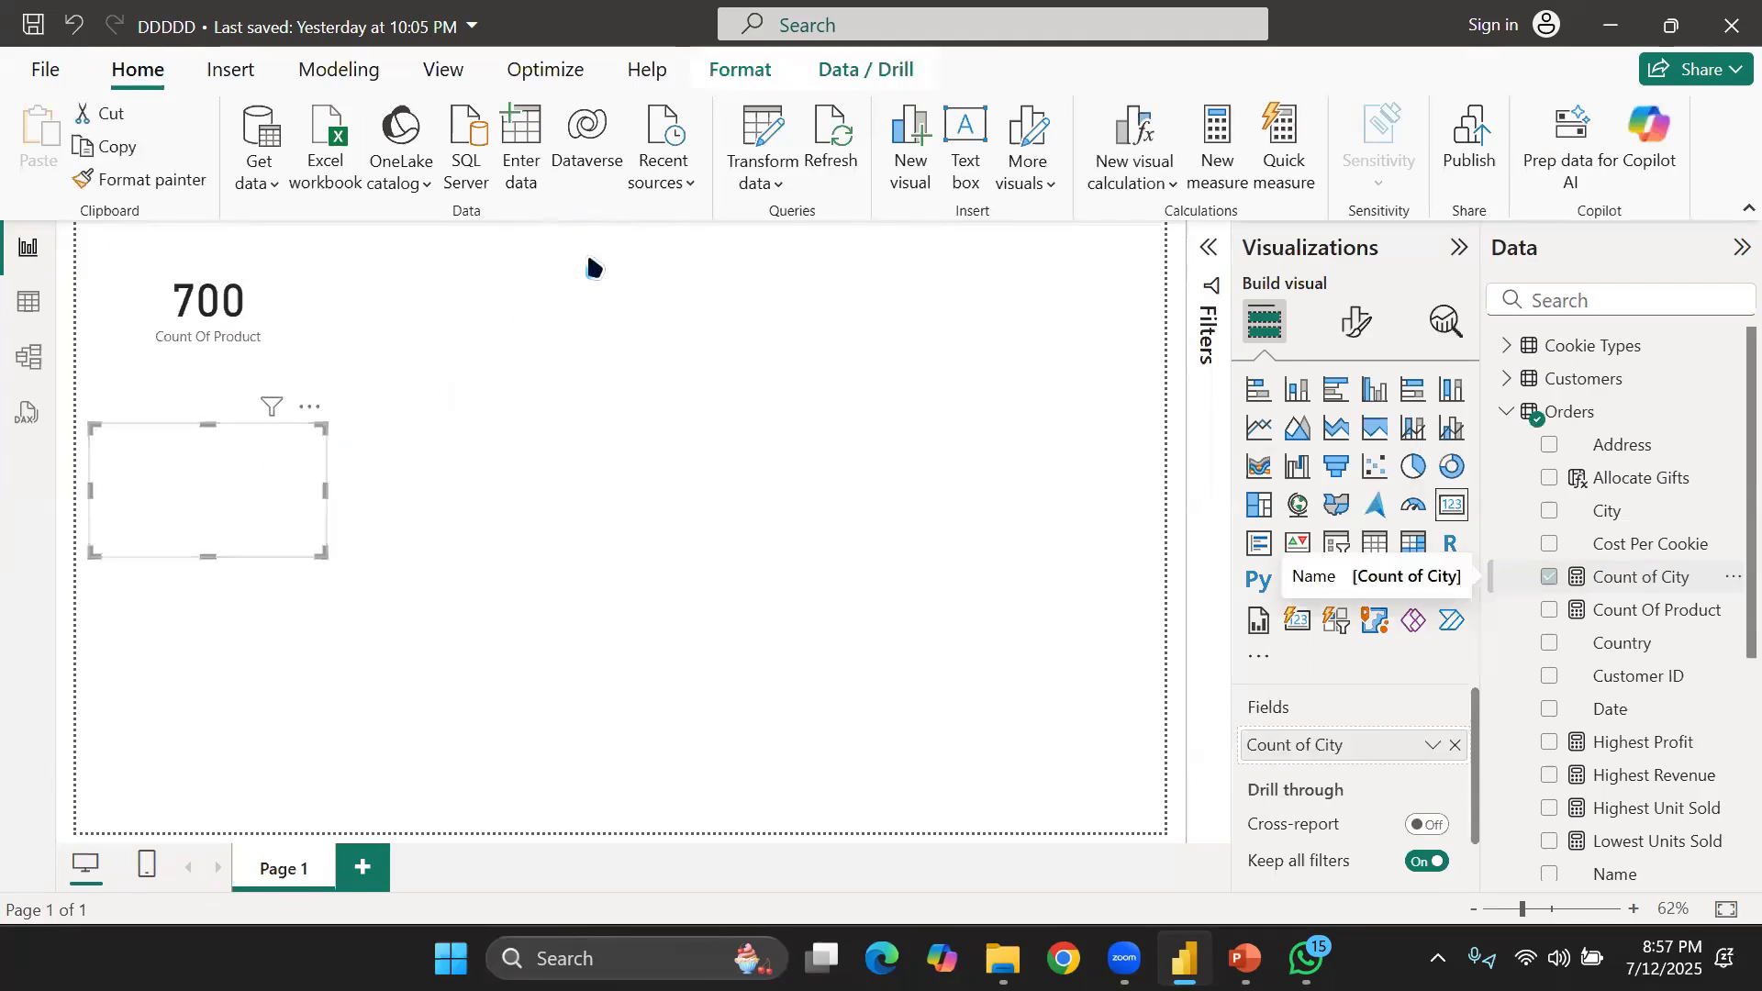
click(606, 521)
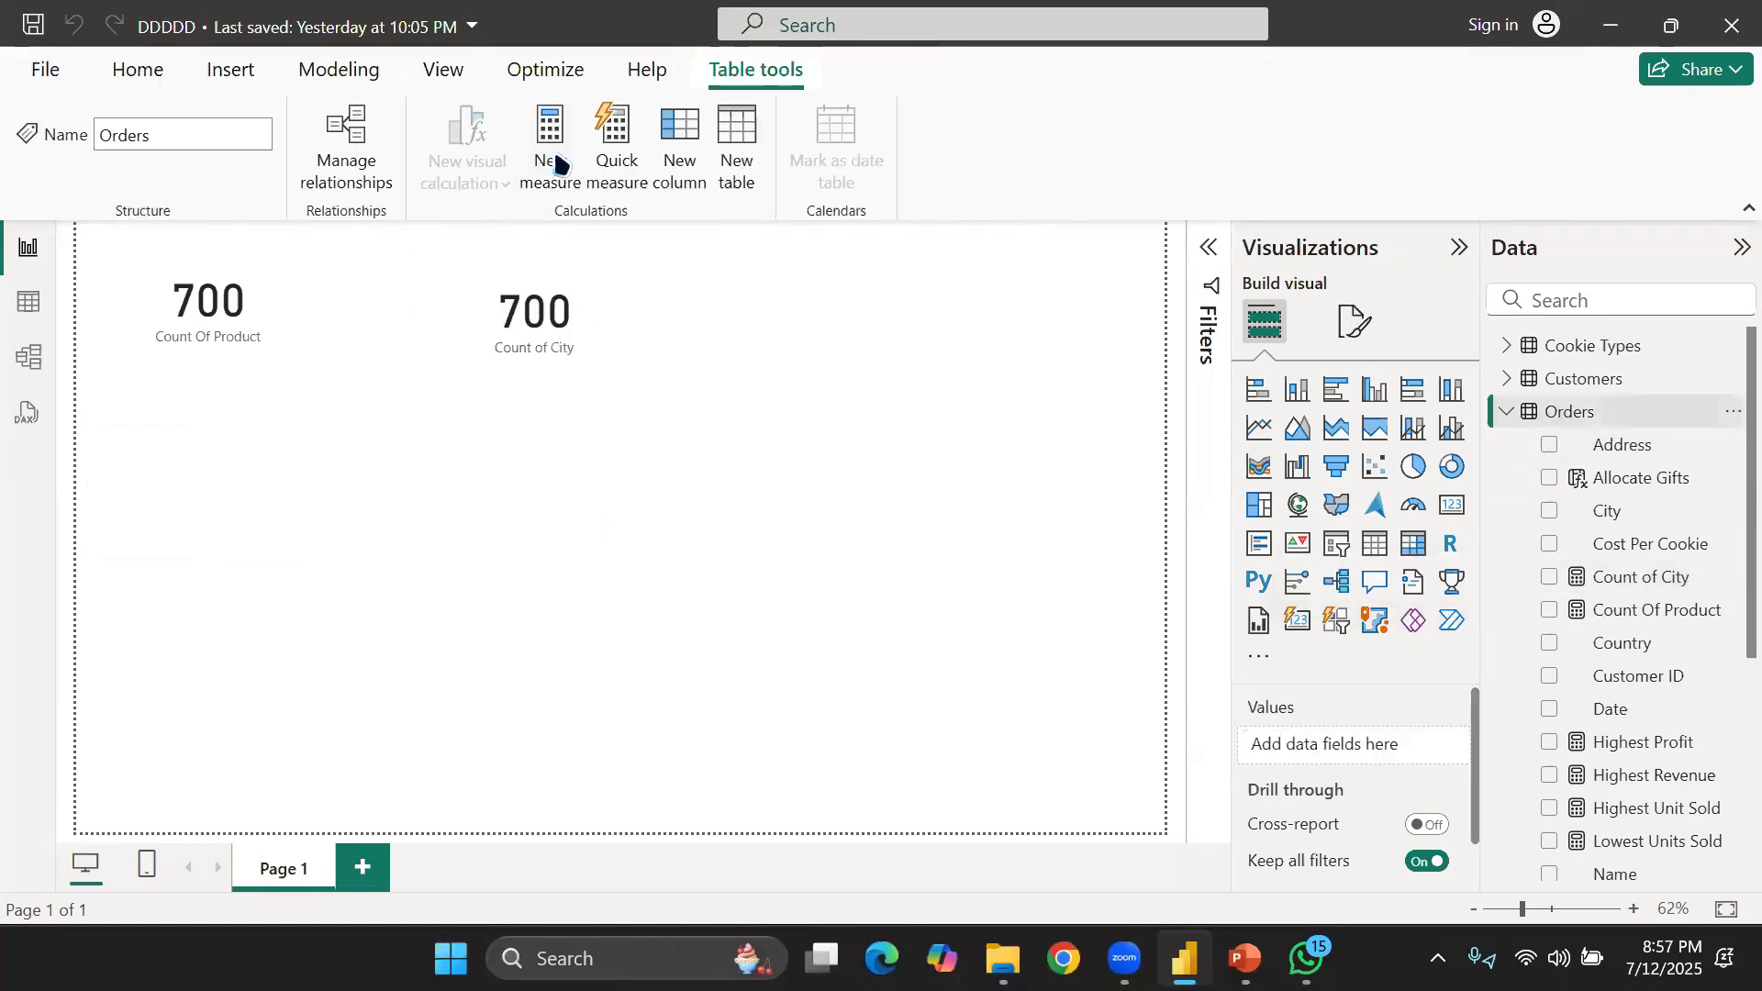
Create another measure in the Orders table and name it Address Count
click(561, 164)
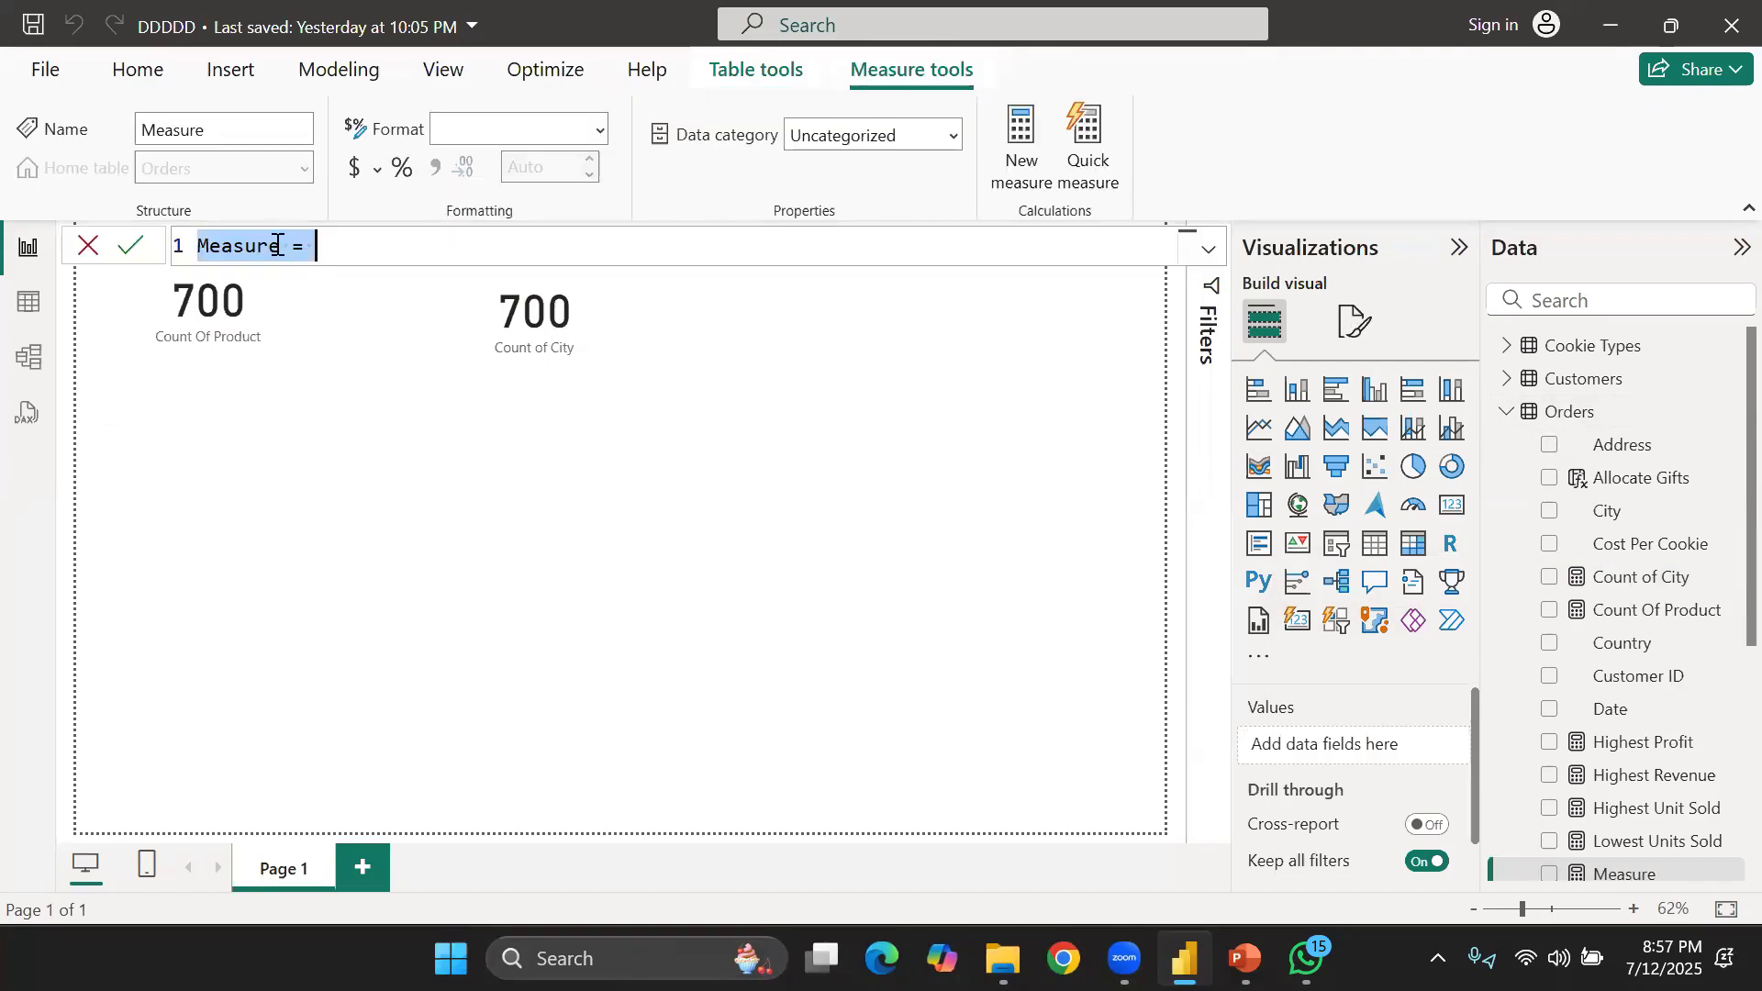
text(Address)
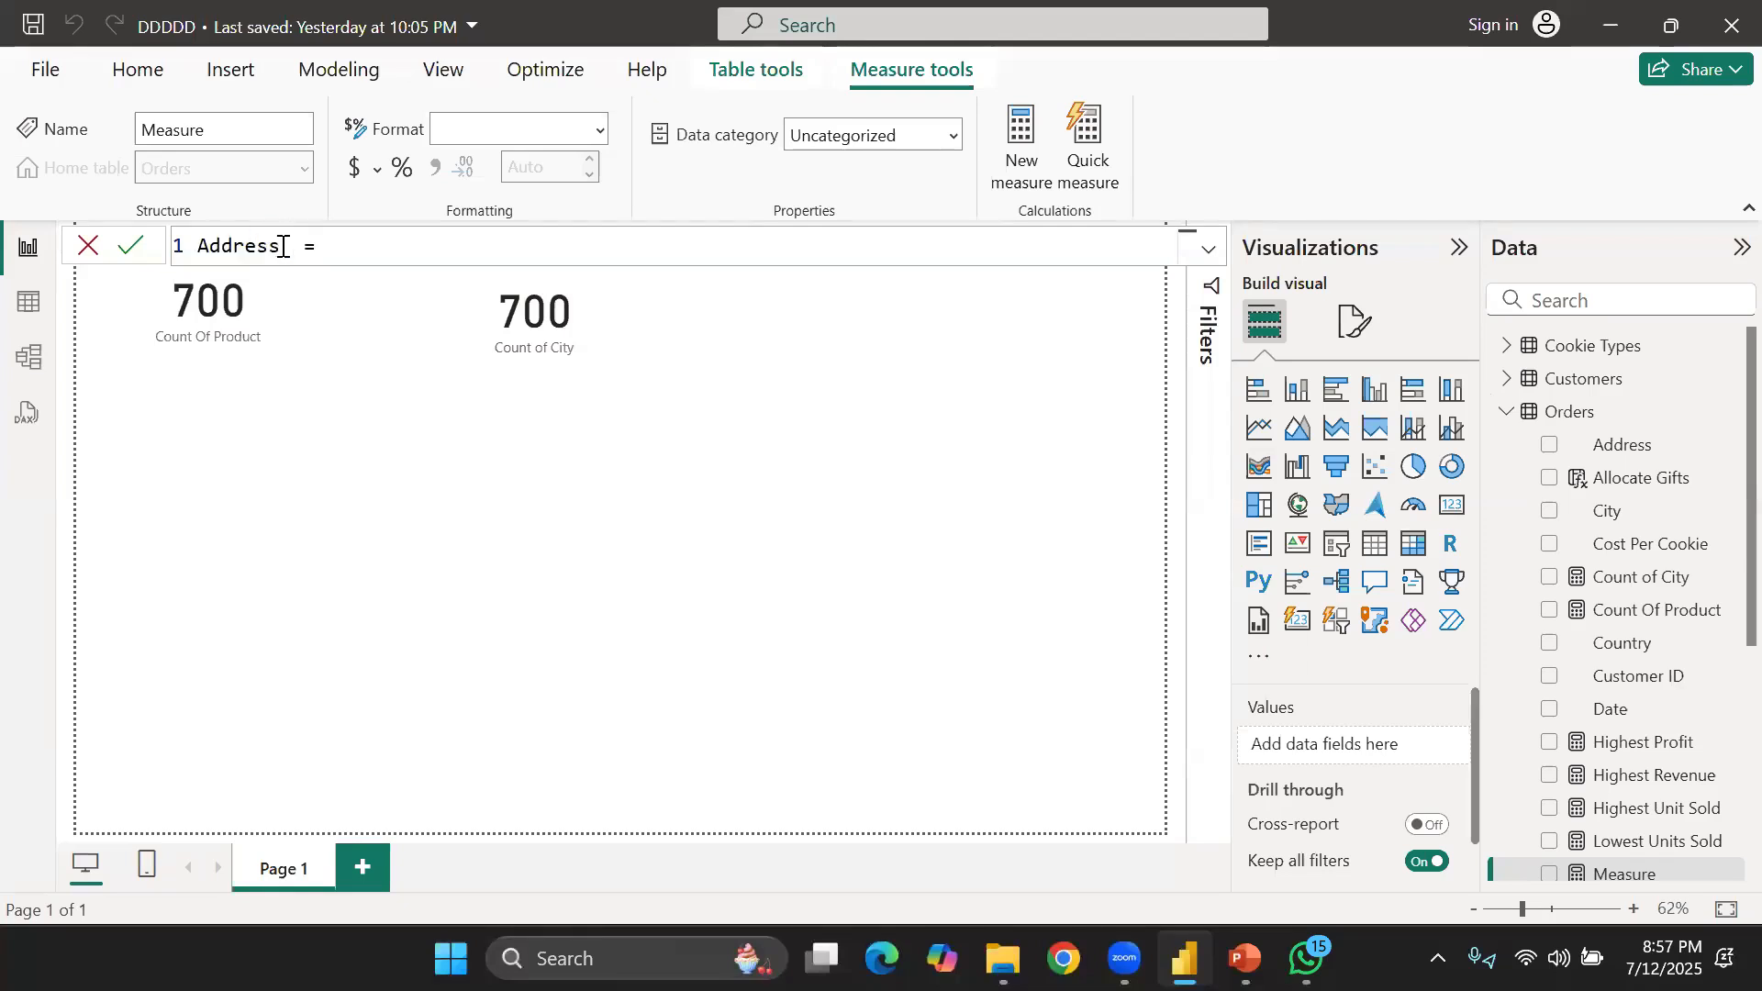
text( C )
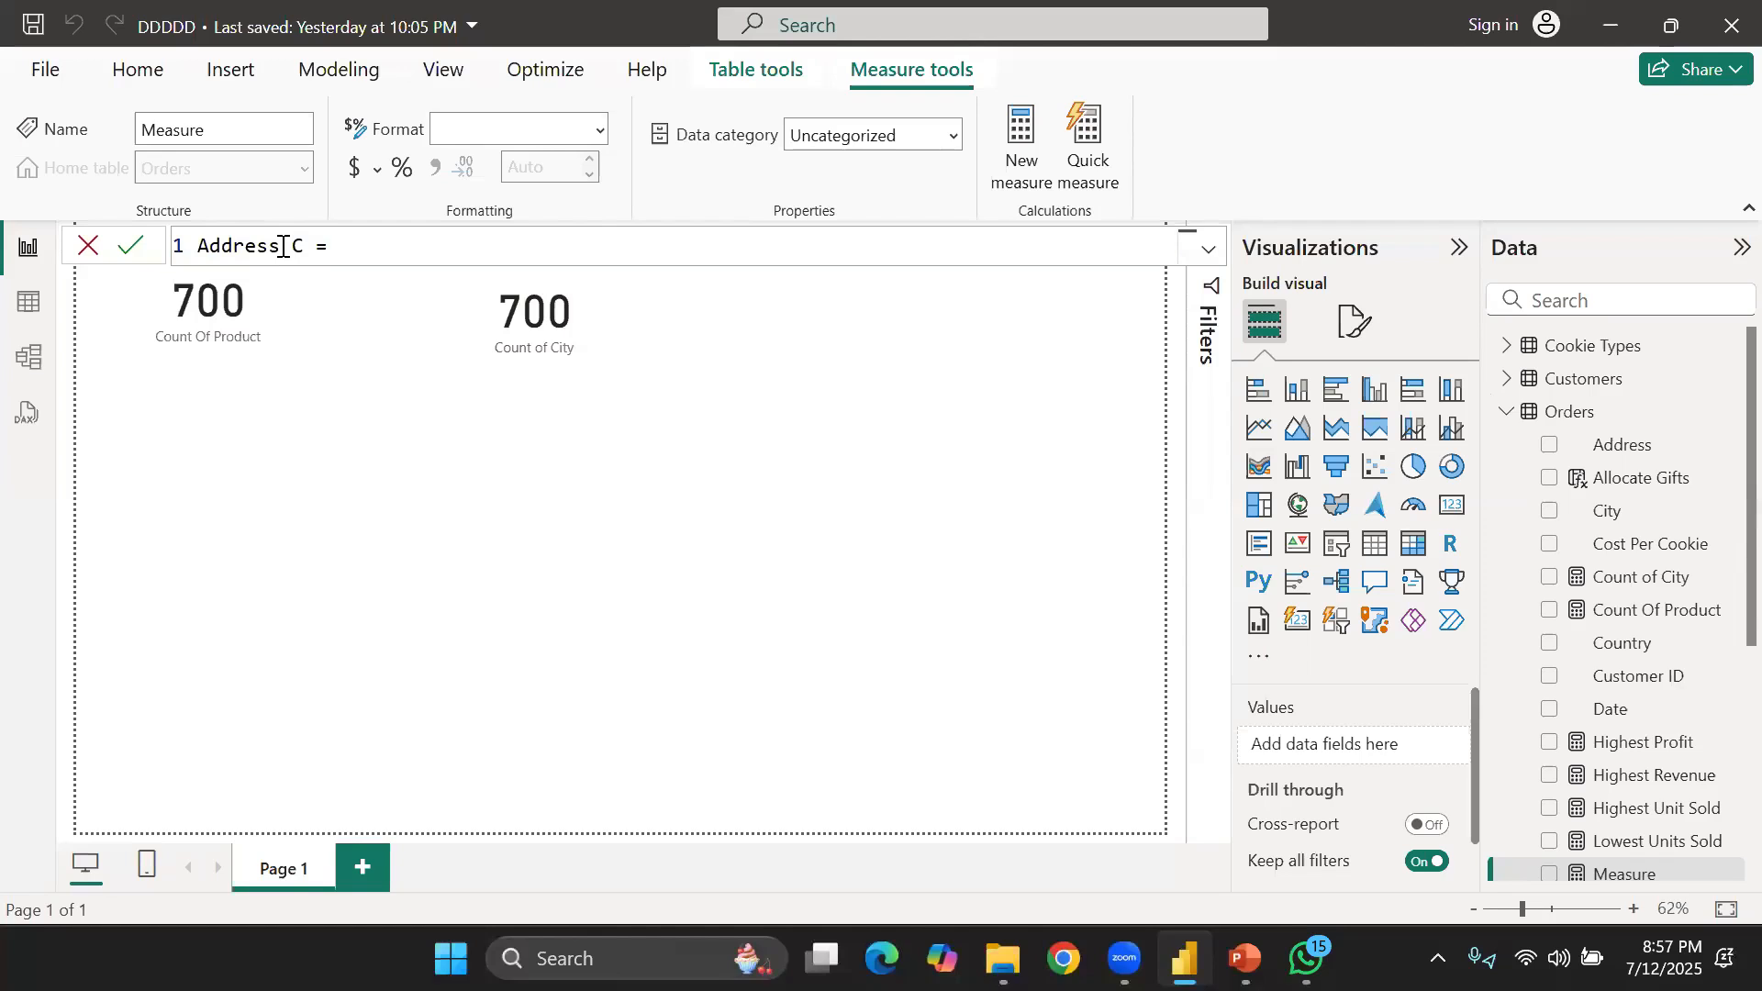
text(ount)
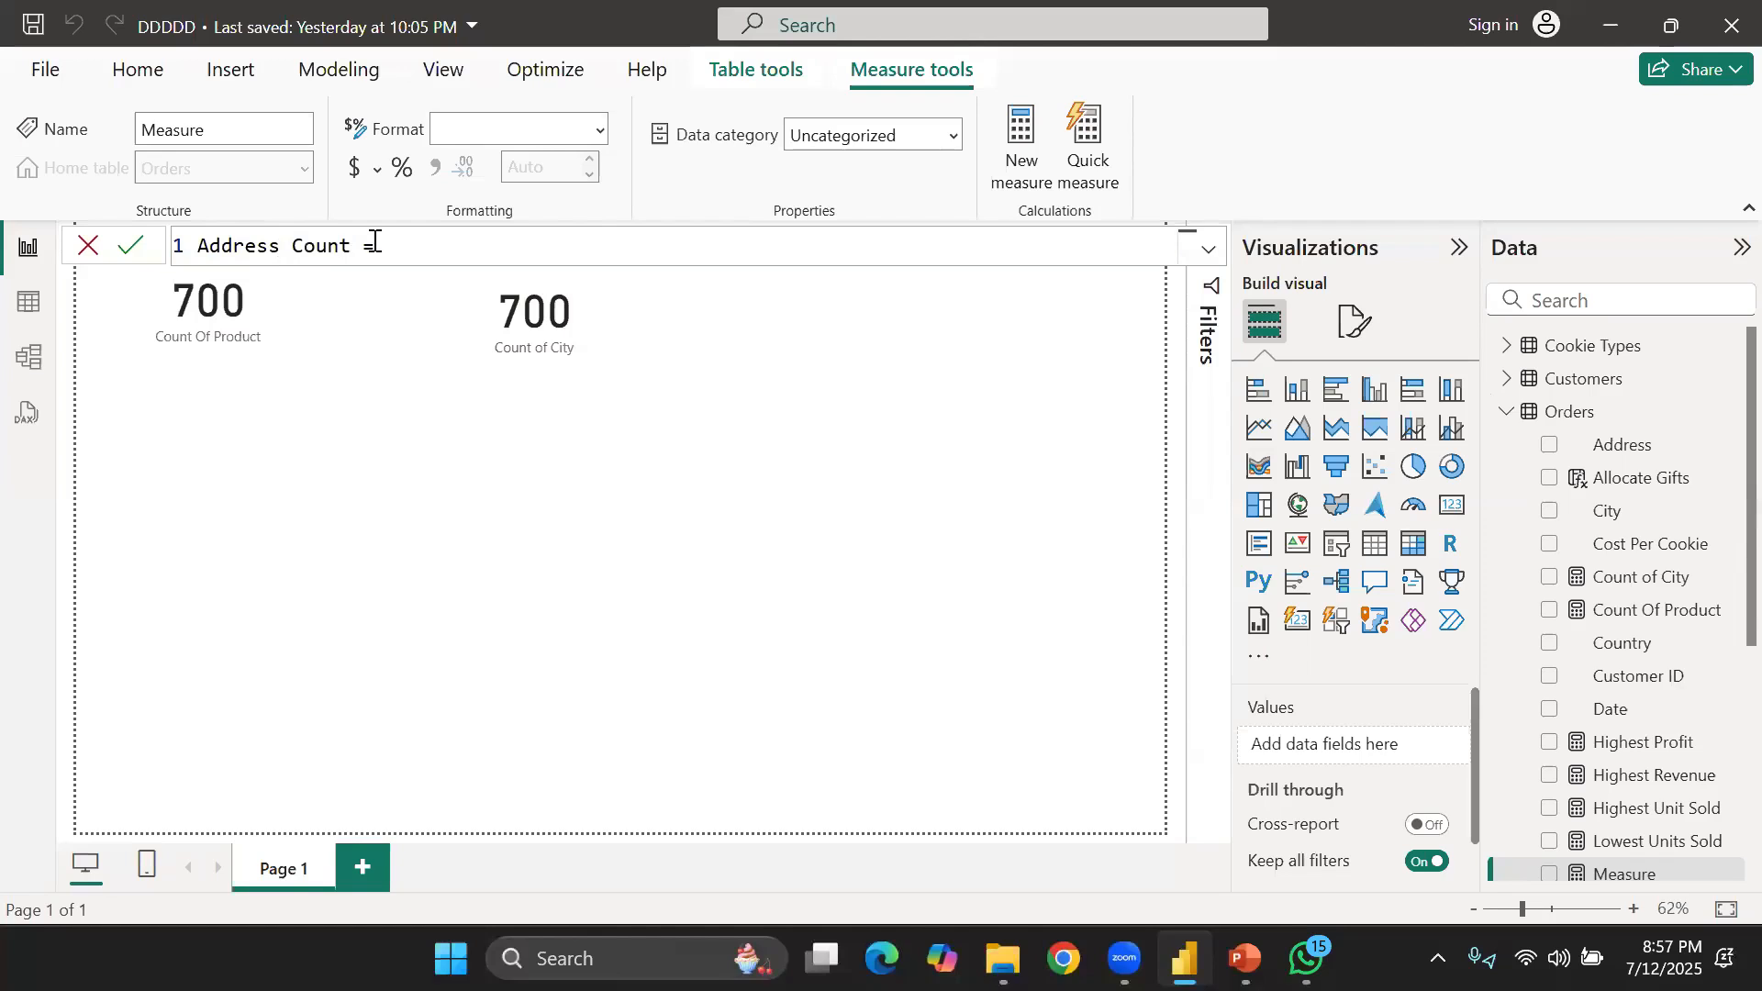
Define the Address Count measure as COUNTA(Orders[Address]) and commit it
click(467, 254)
text(c)
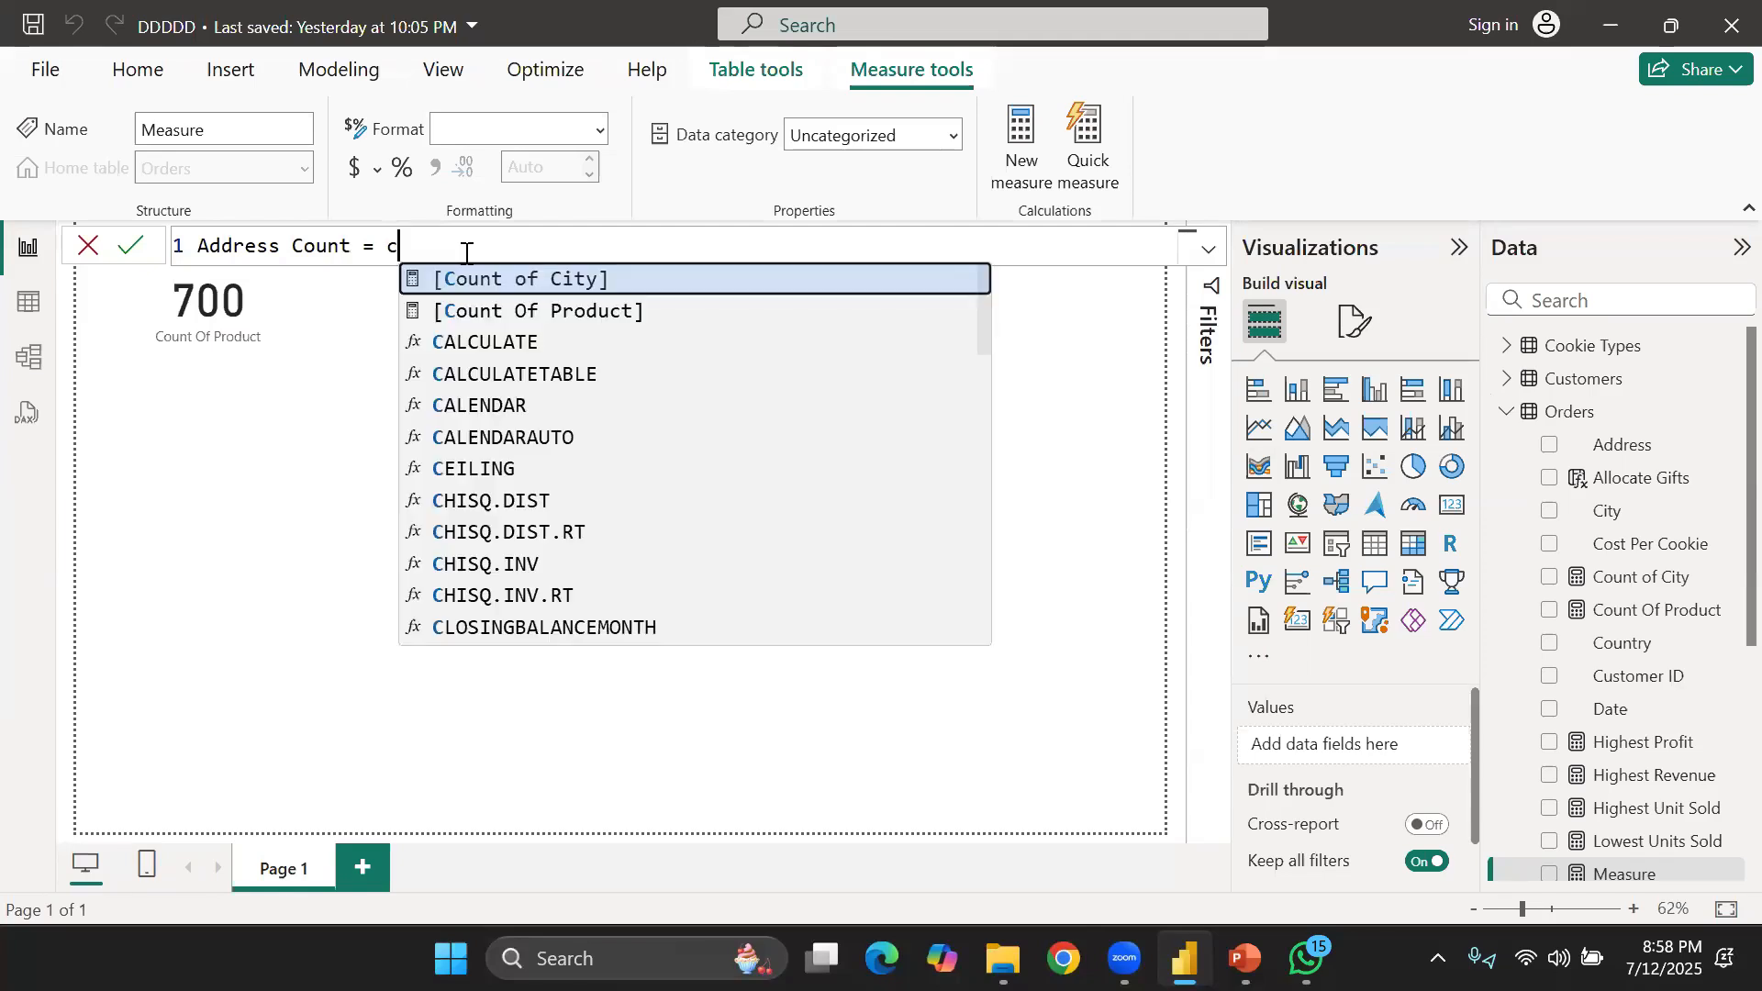
text(ount)
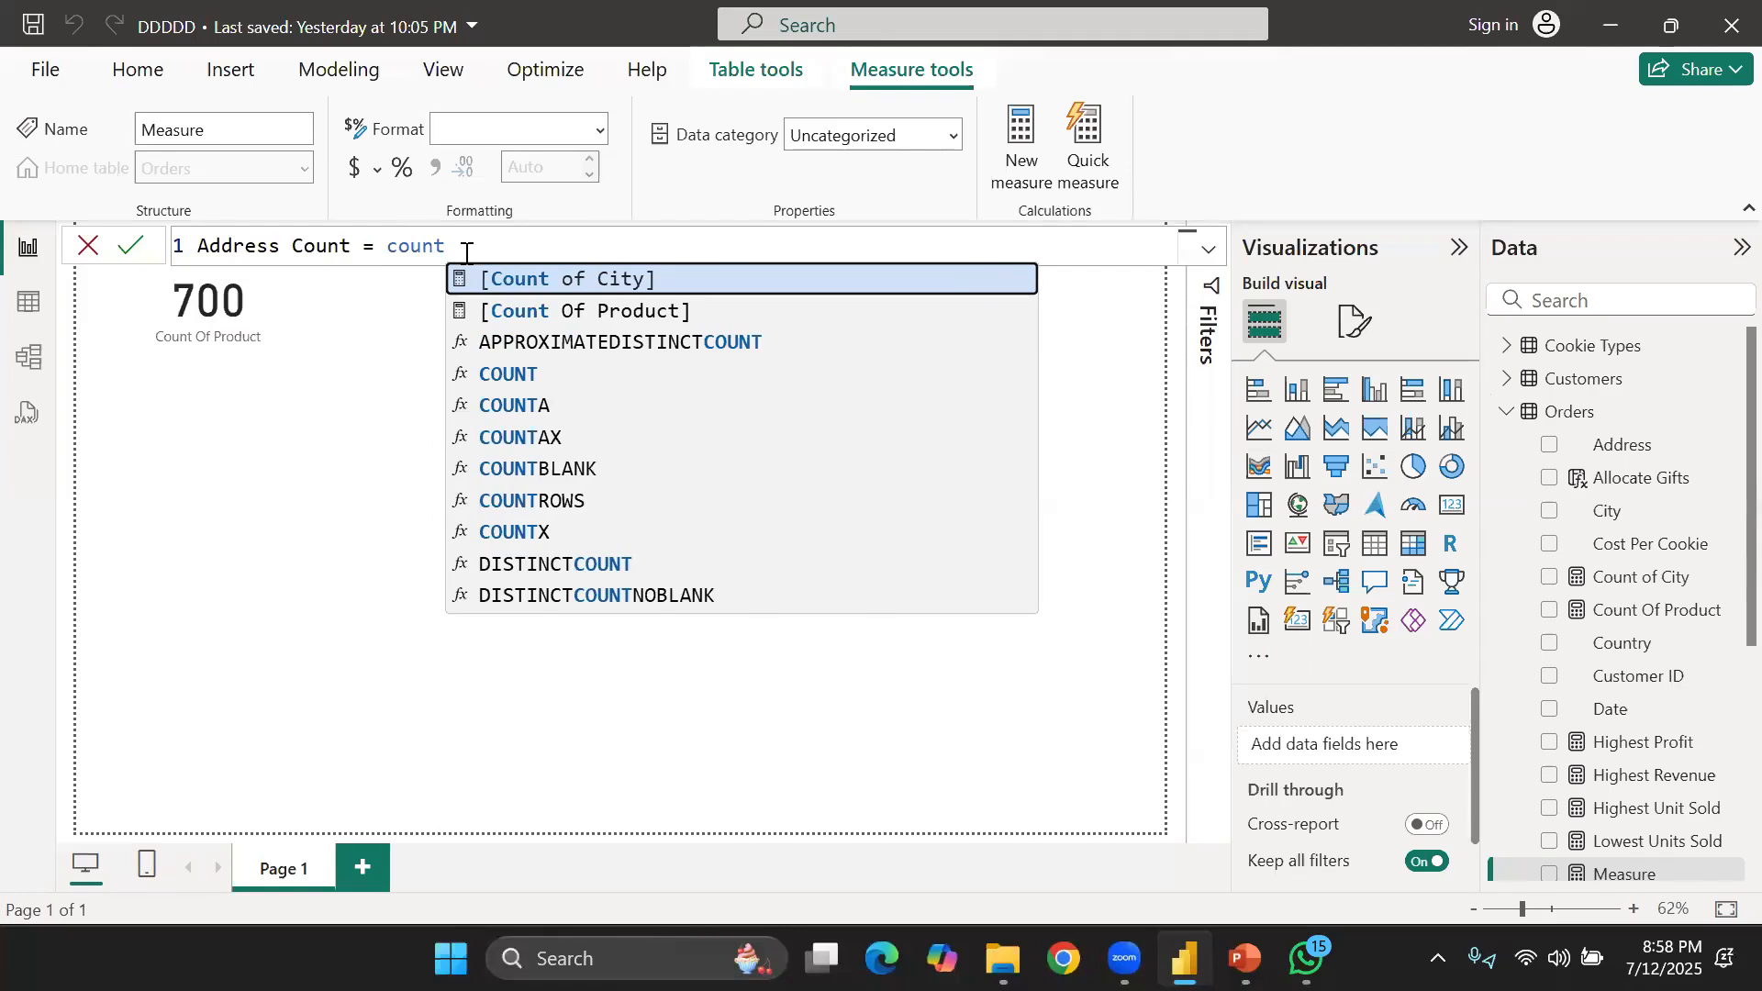
click(711, 409)
scroll(659, 514, down, 3)
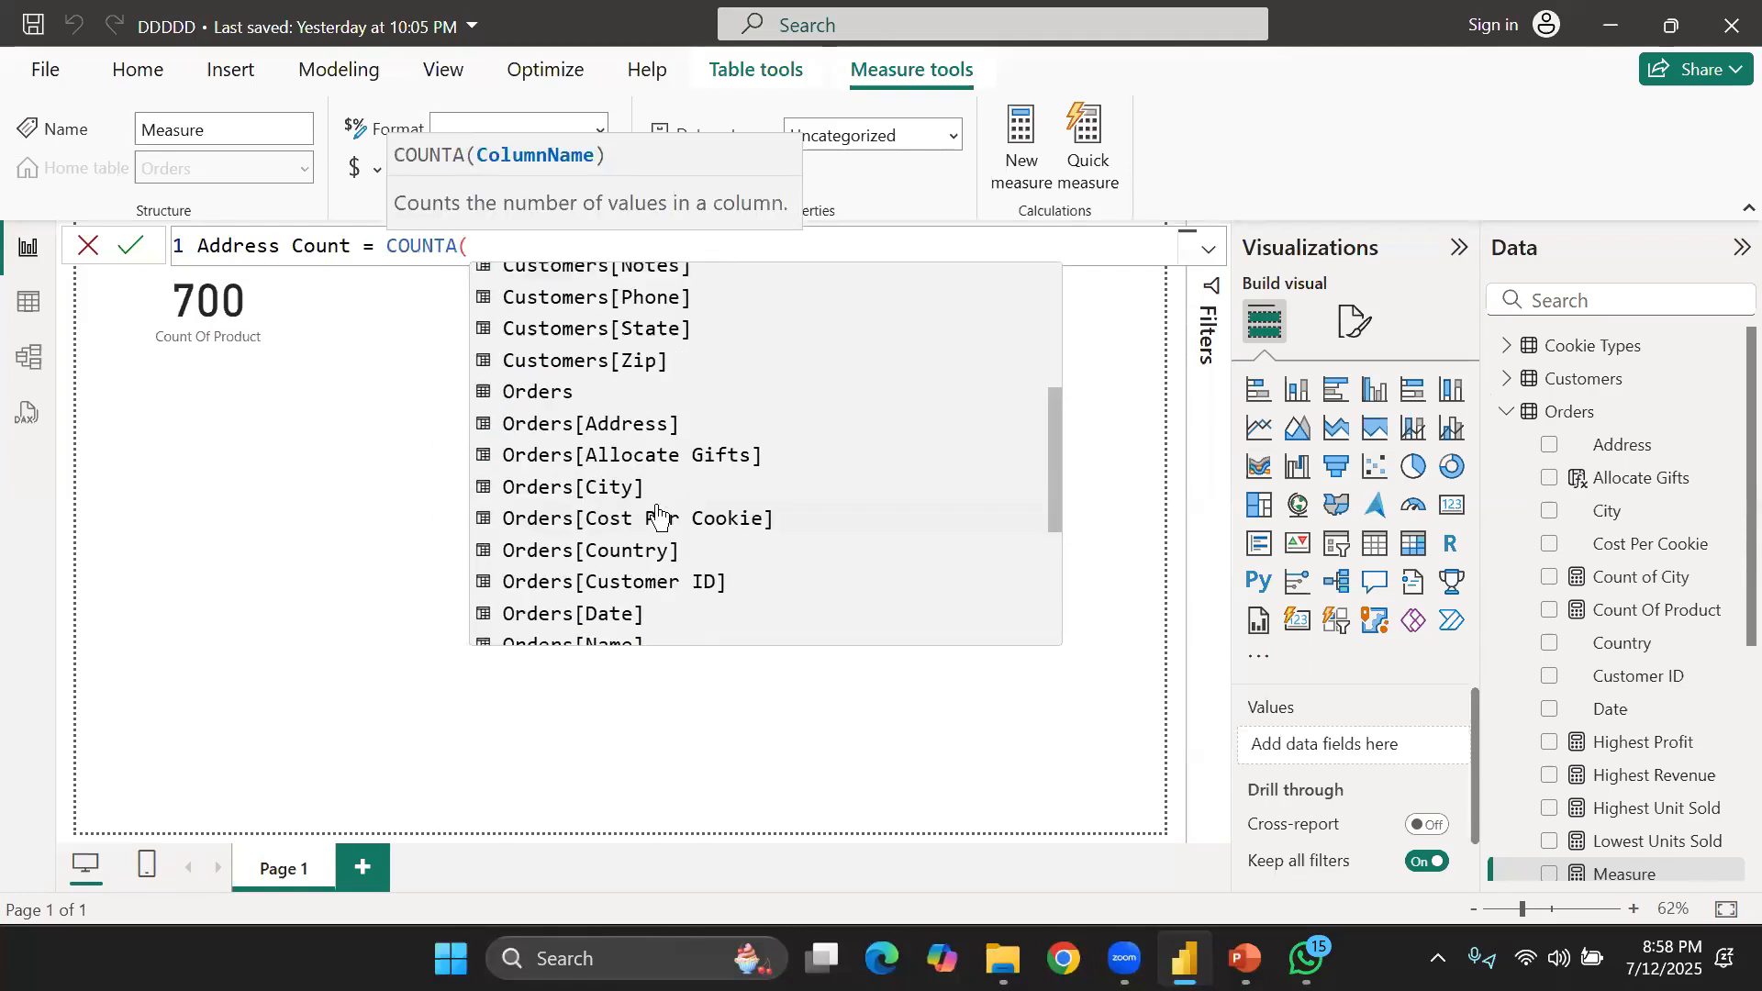
scroll(659, 514, down, 1)
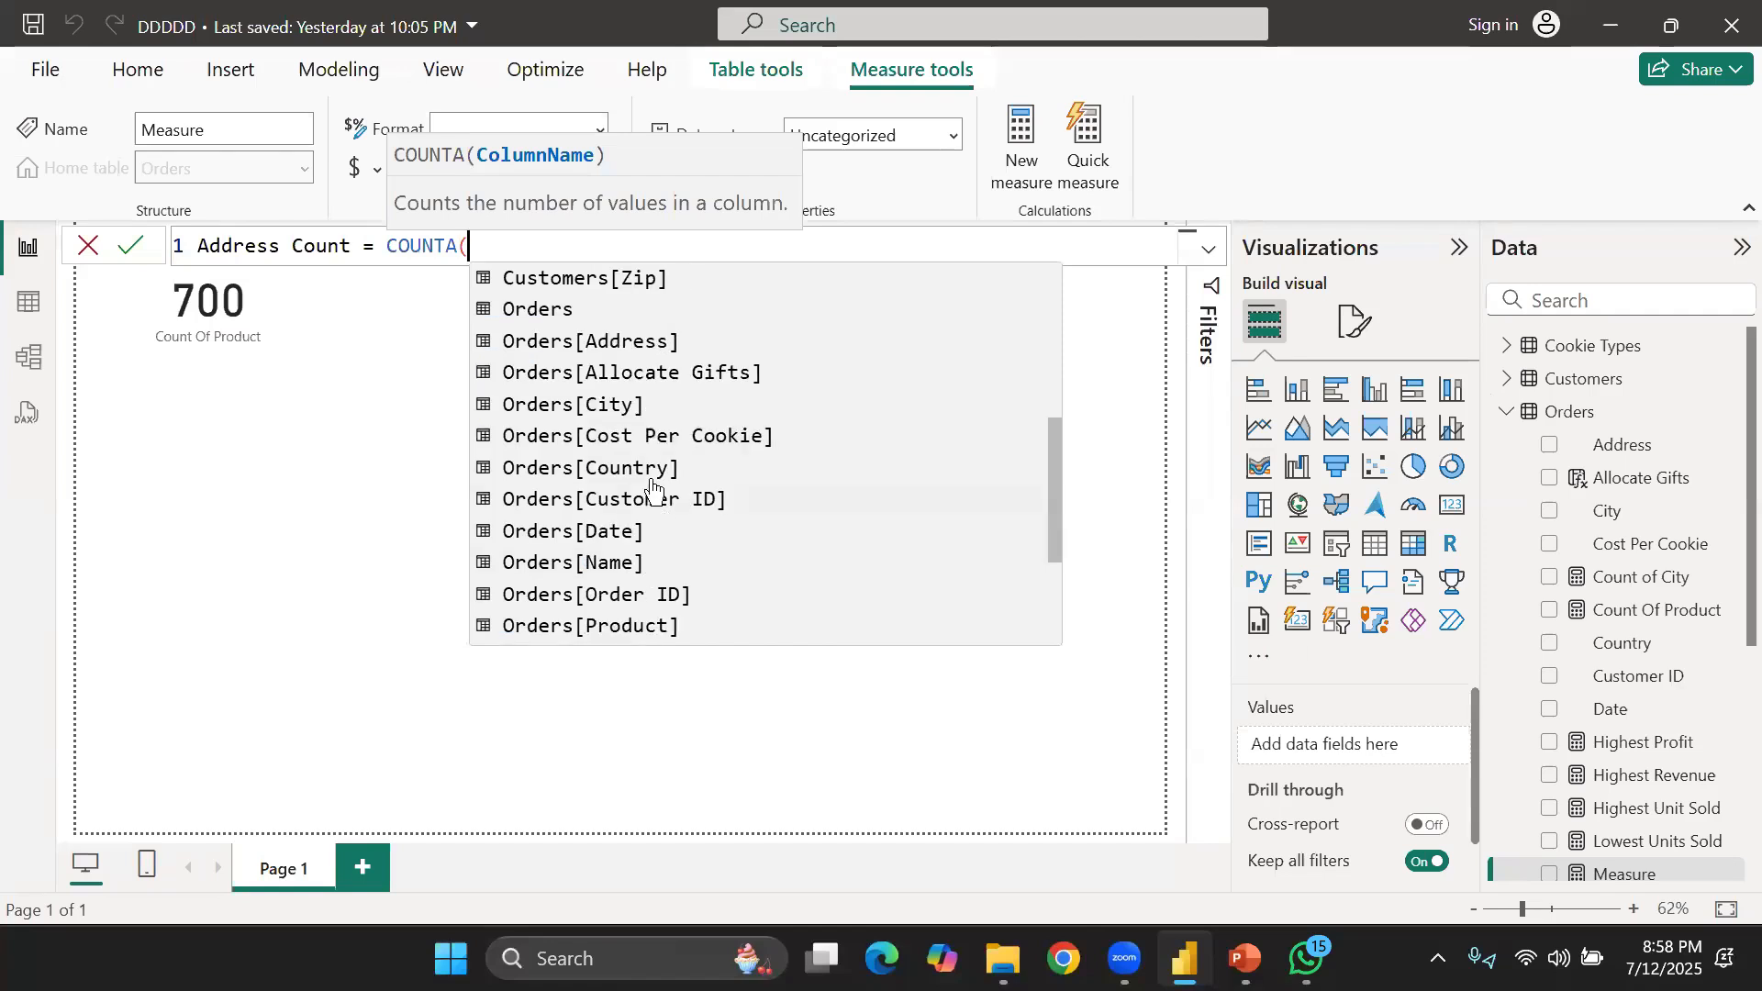
click(661, 338)
text())
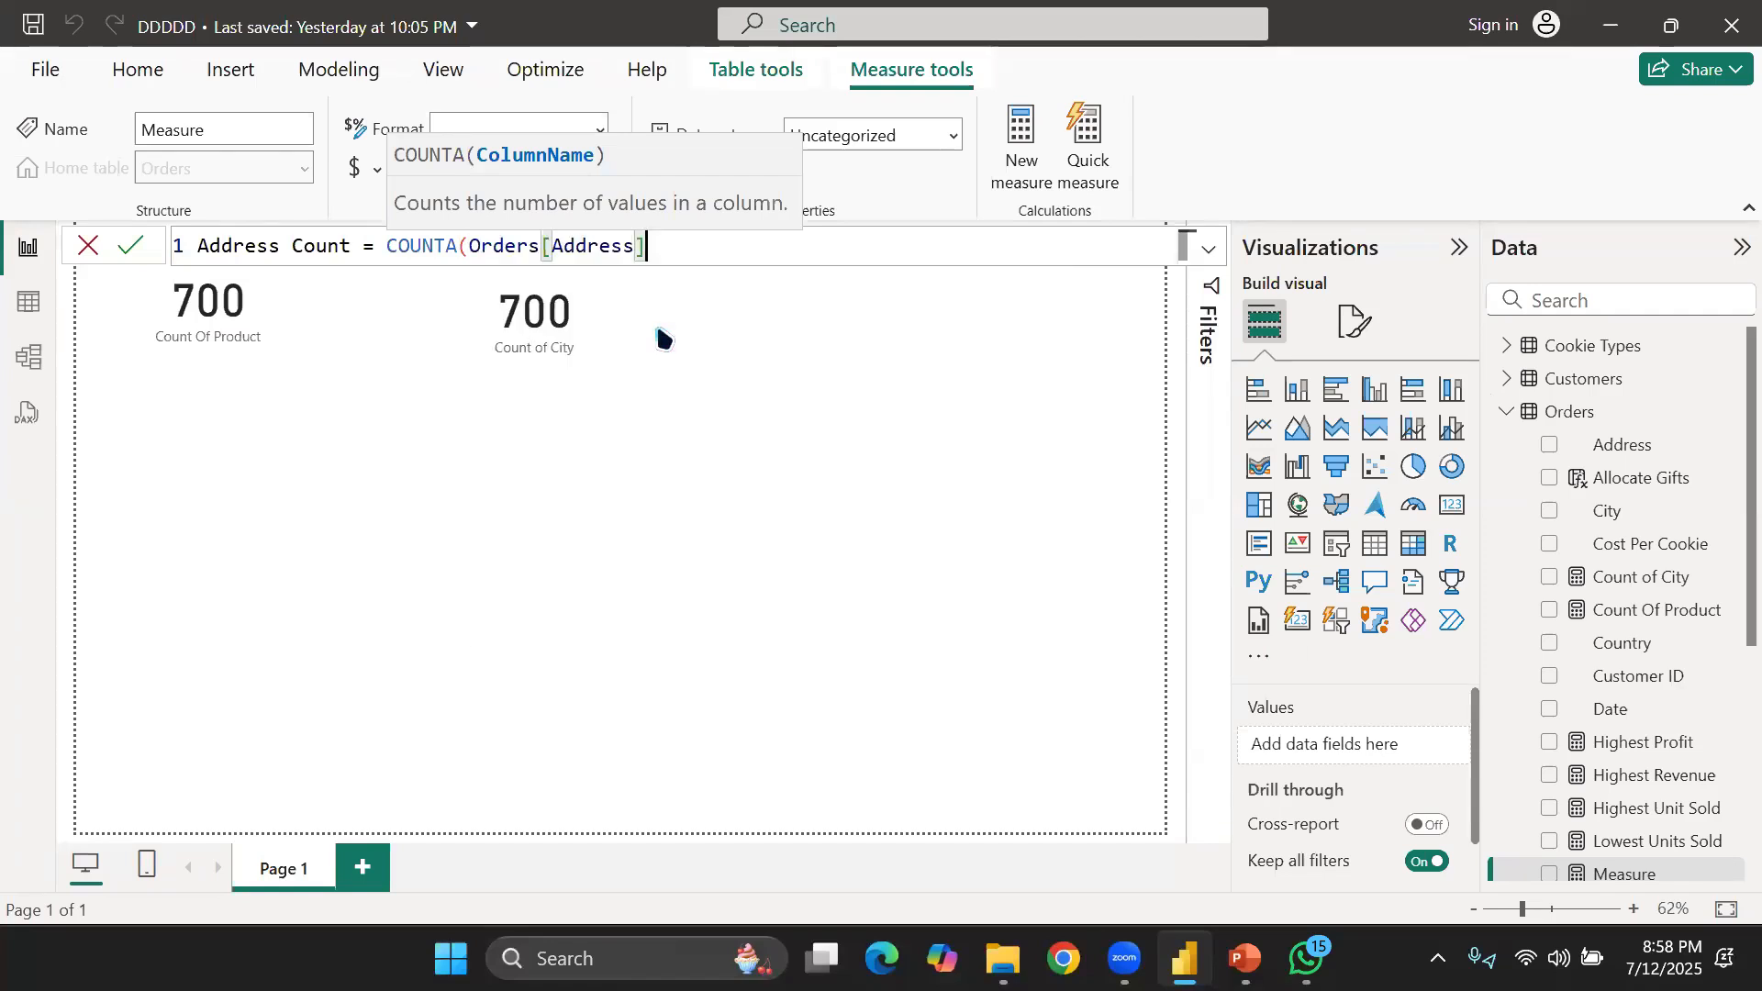
key(Return)
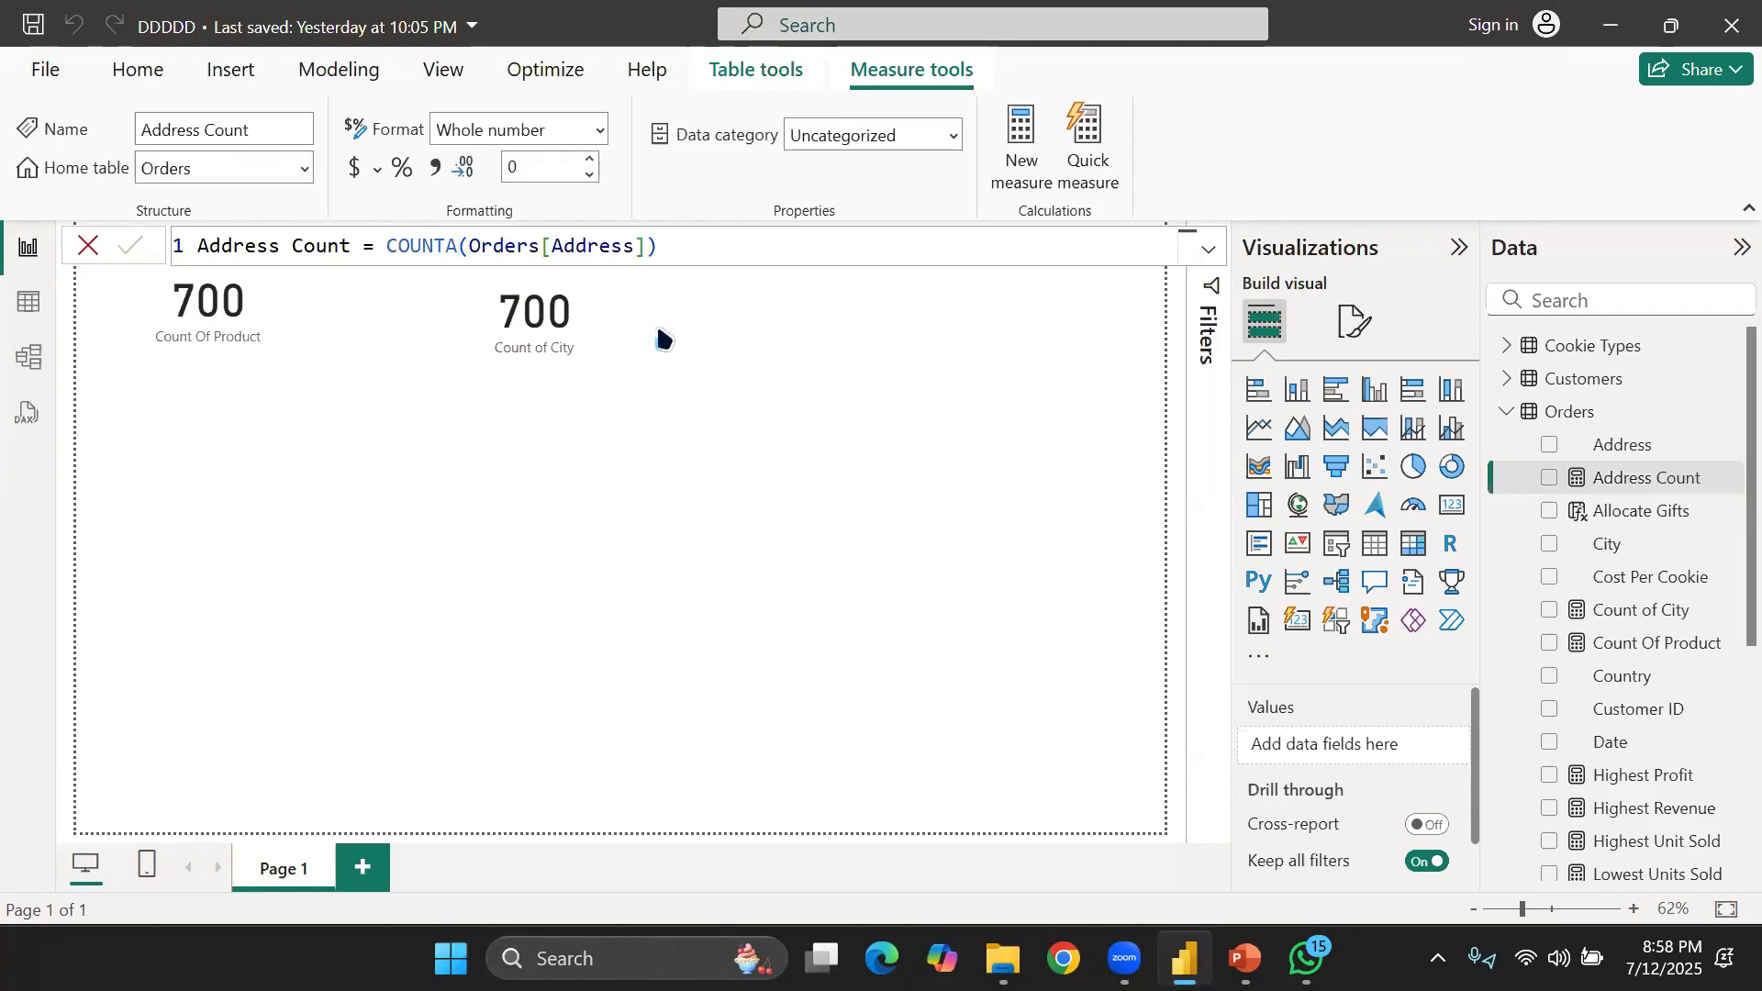
Add a card visual showing the Address Count measure below the Count Of Product card
click(1444, 507)
click(1550, 478)
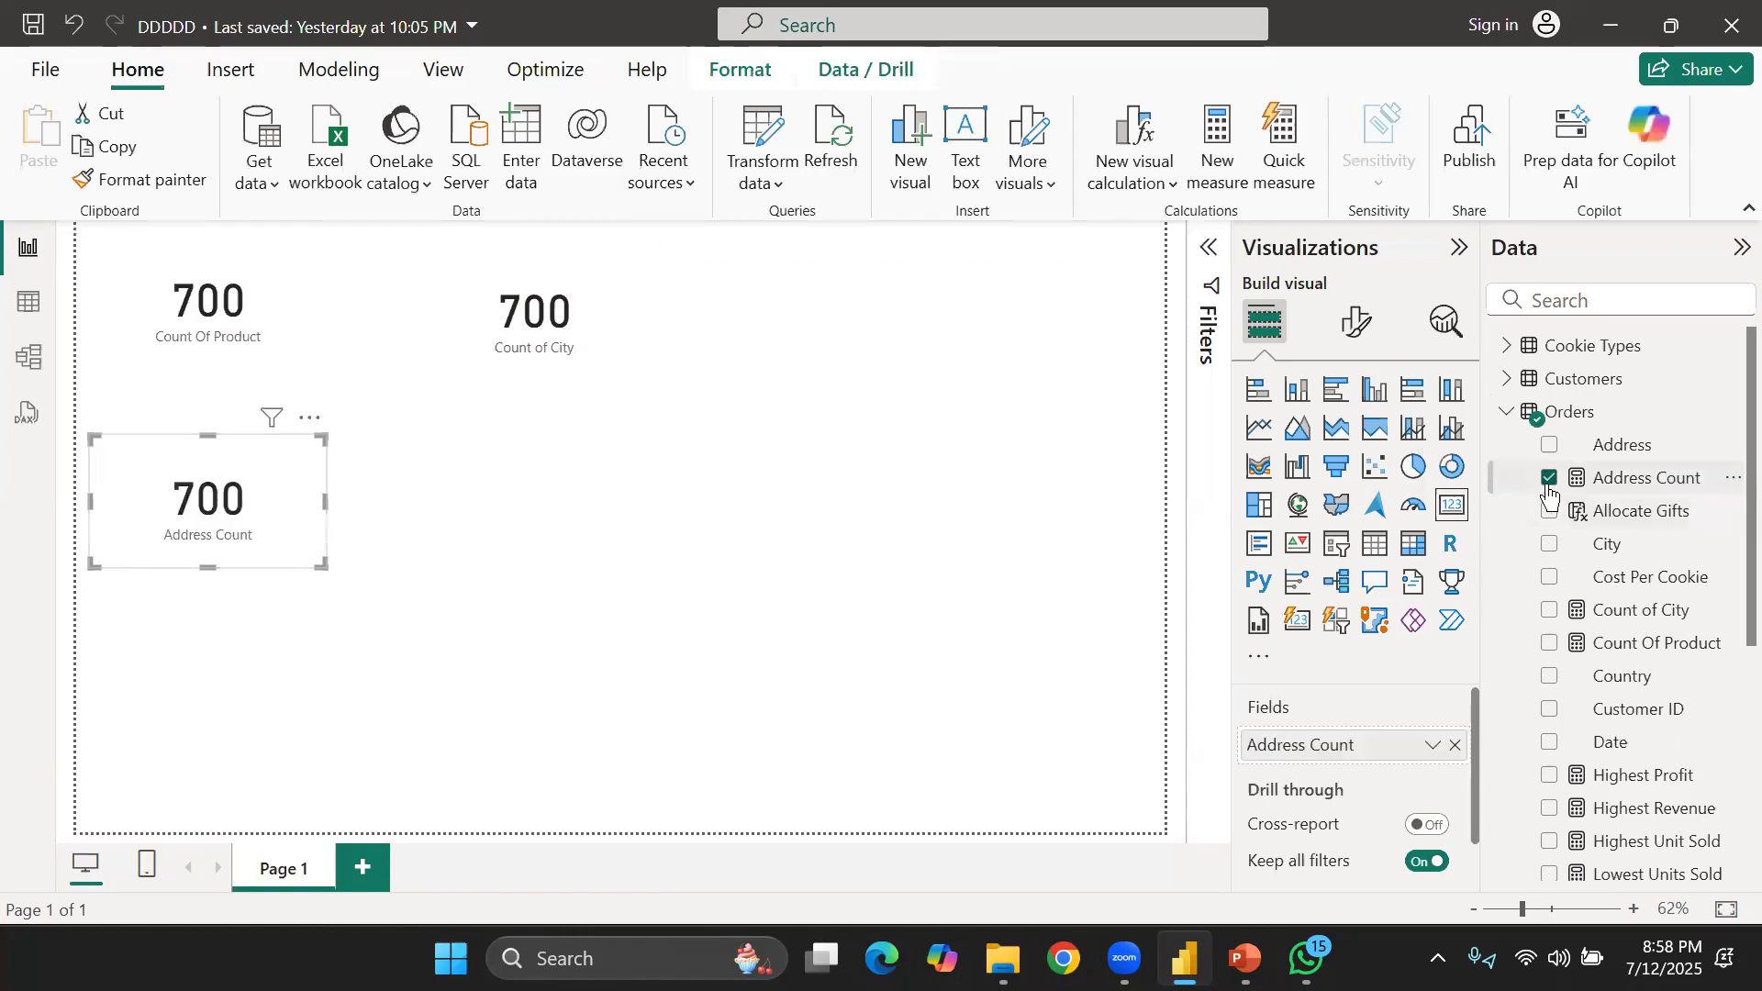
click(481, 558)
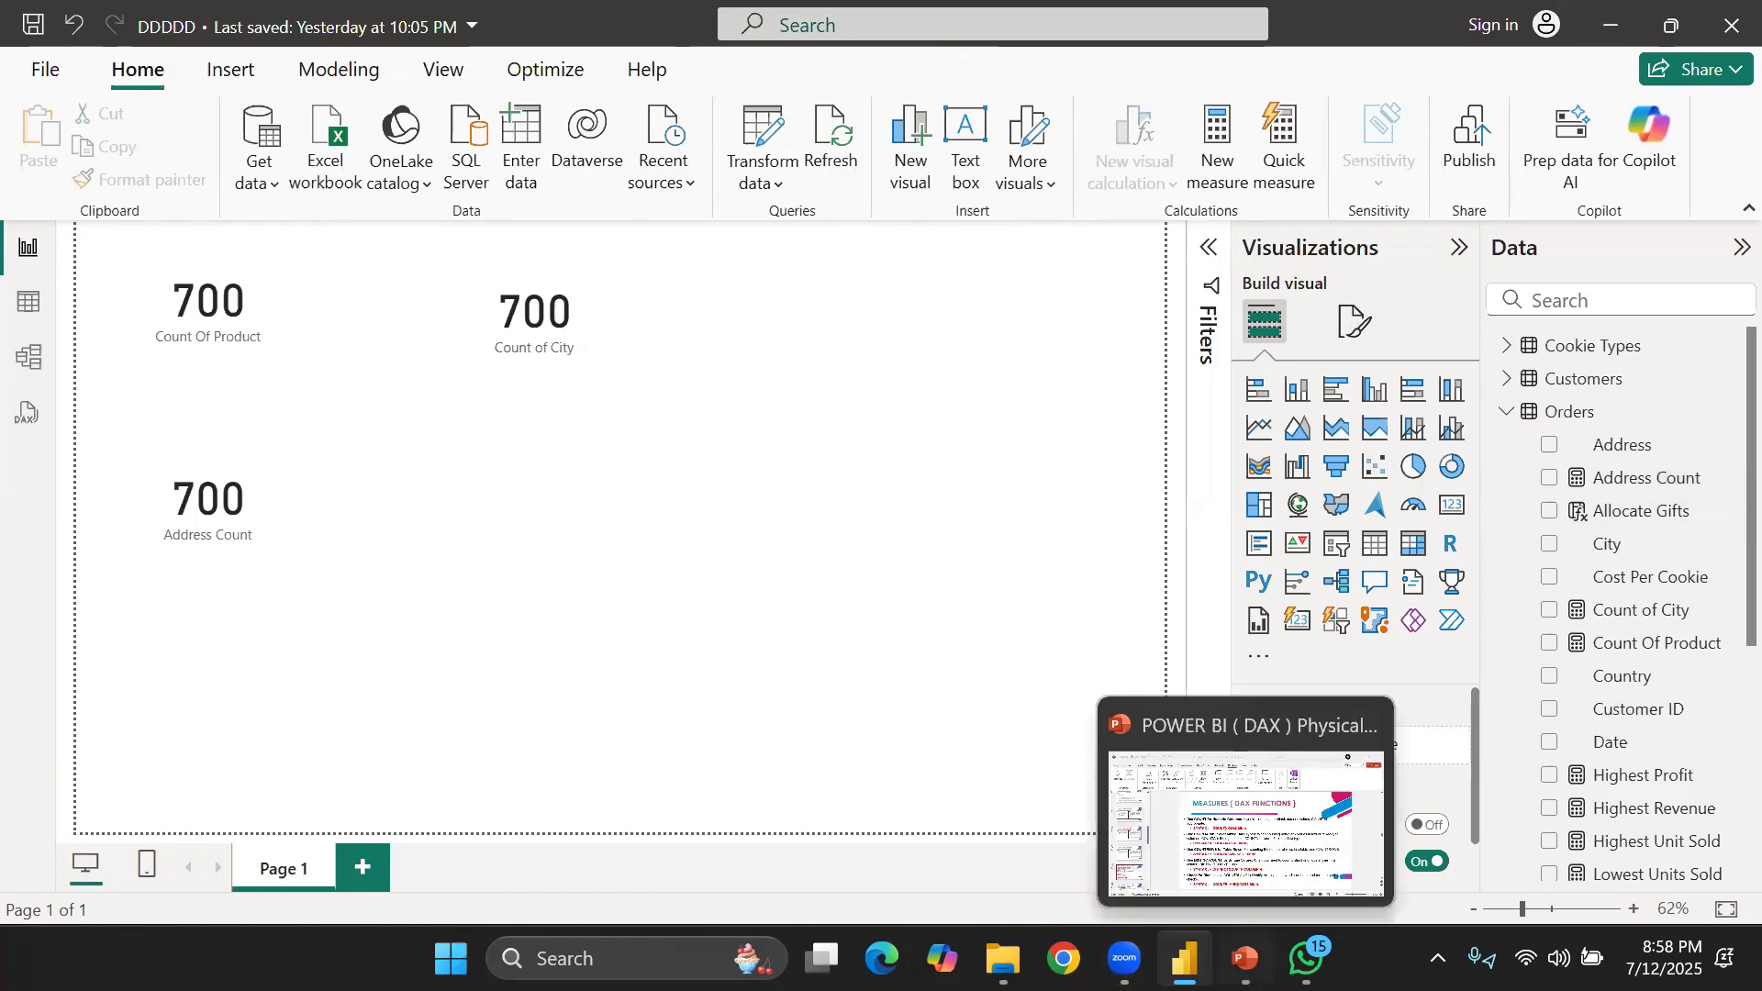
Switch to the PowerPoint slide on DAX counting functions to review their syntax, and return to the Power BI report
click(1245, 823)
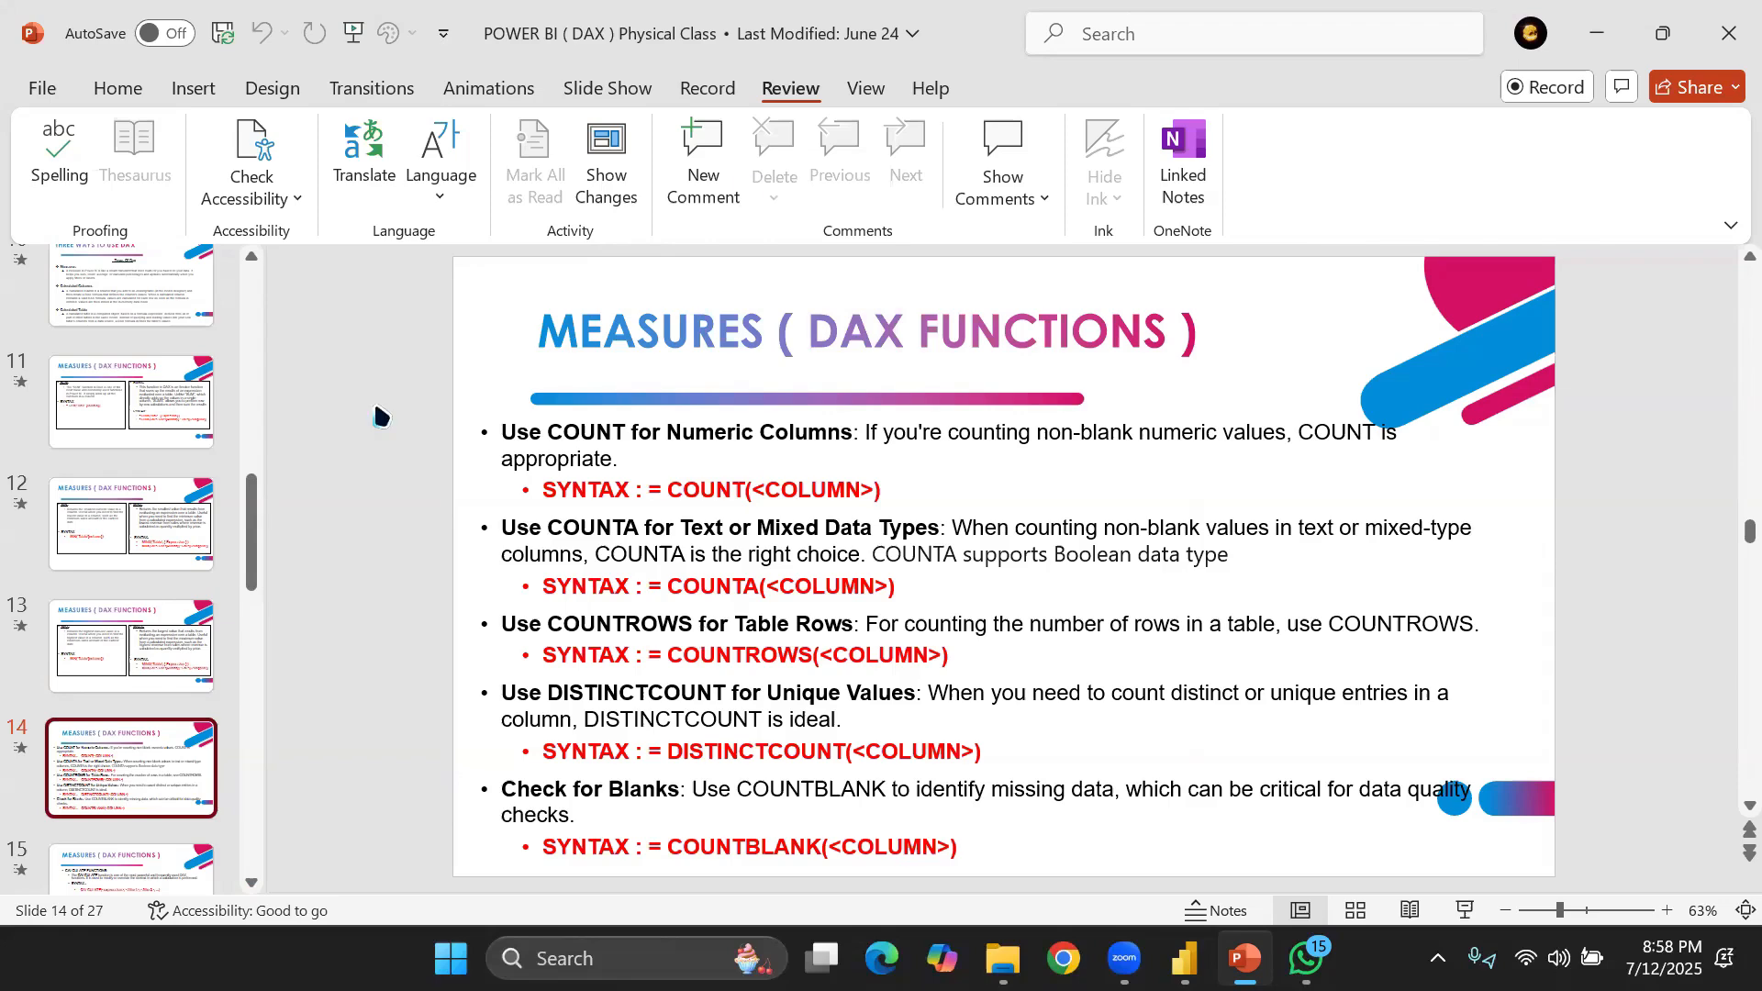
click(1185, 958)
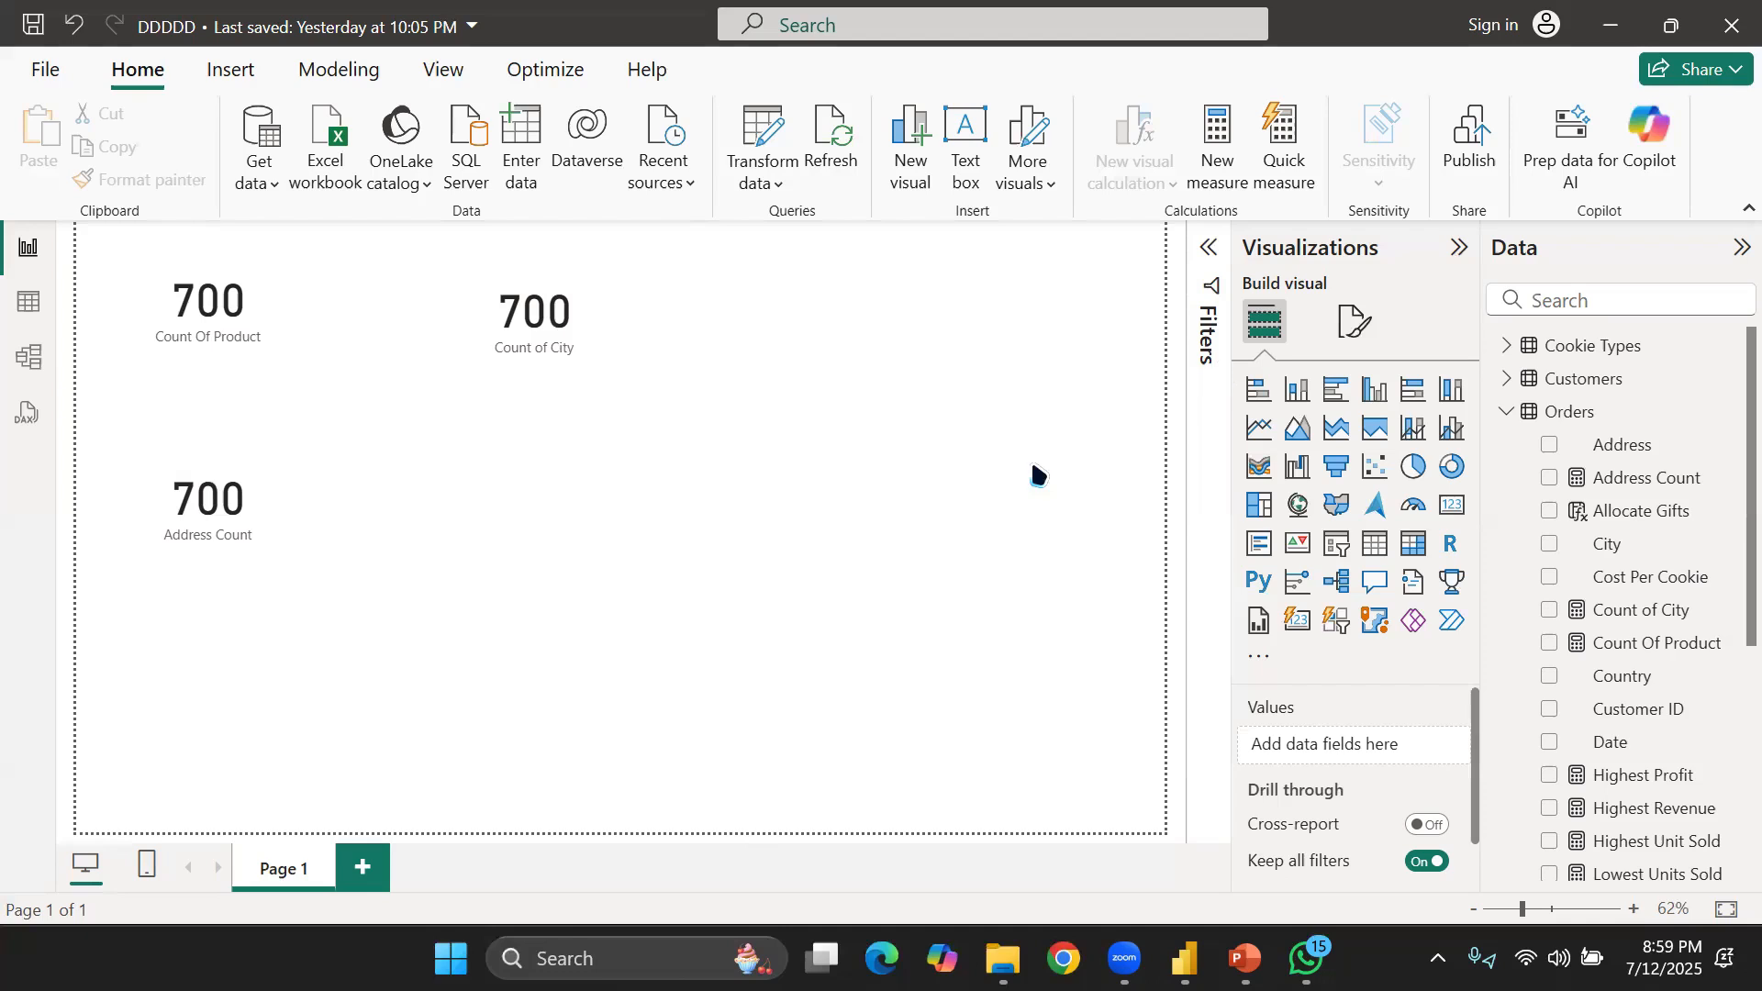
Create another measure in the Orders table and name it Distinct Product
click(1535, 411)
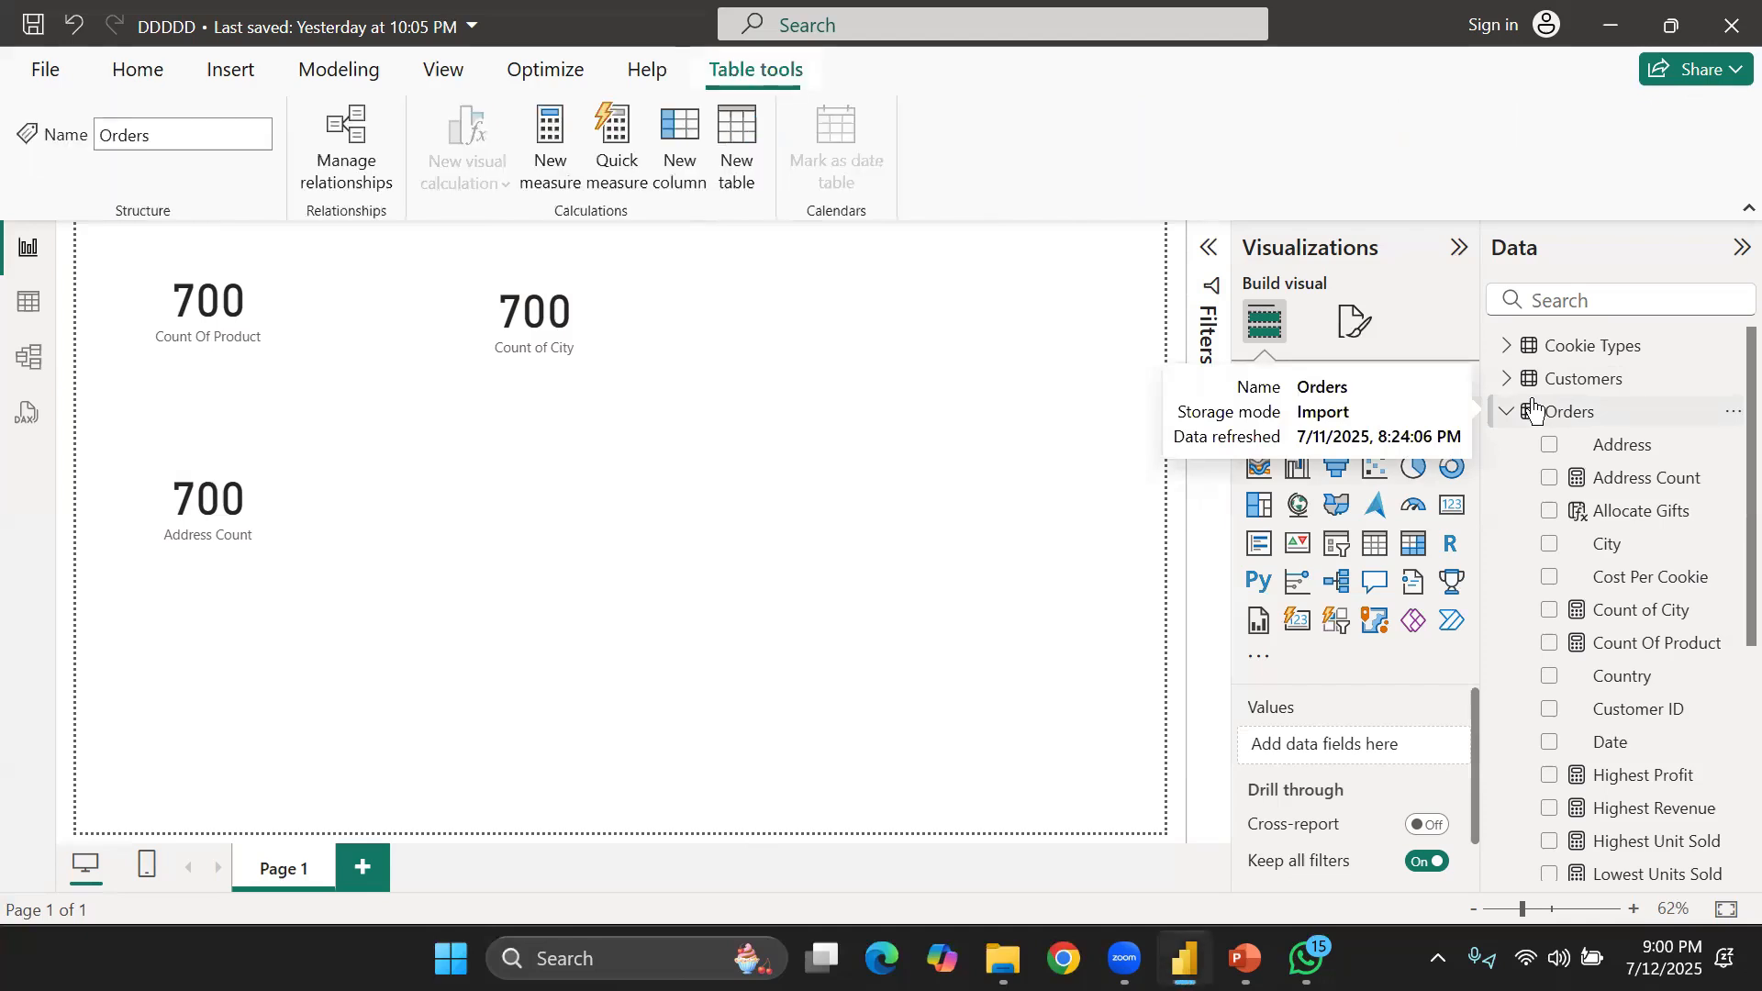
click(521, 146)
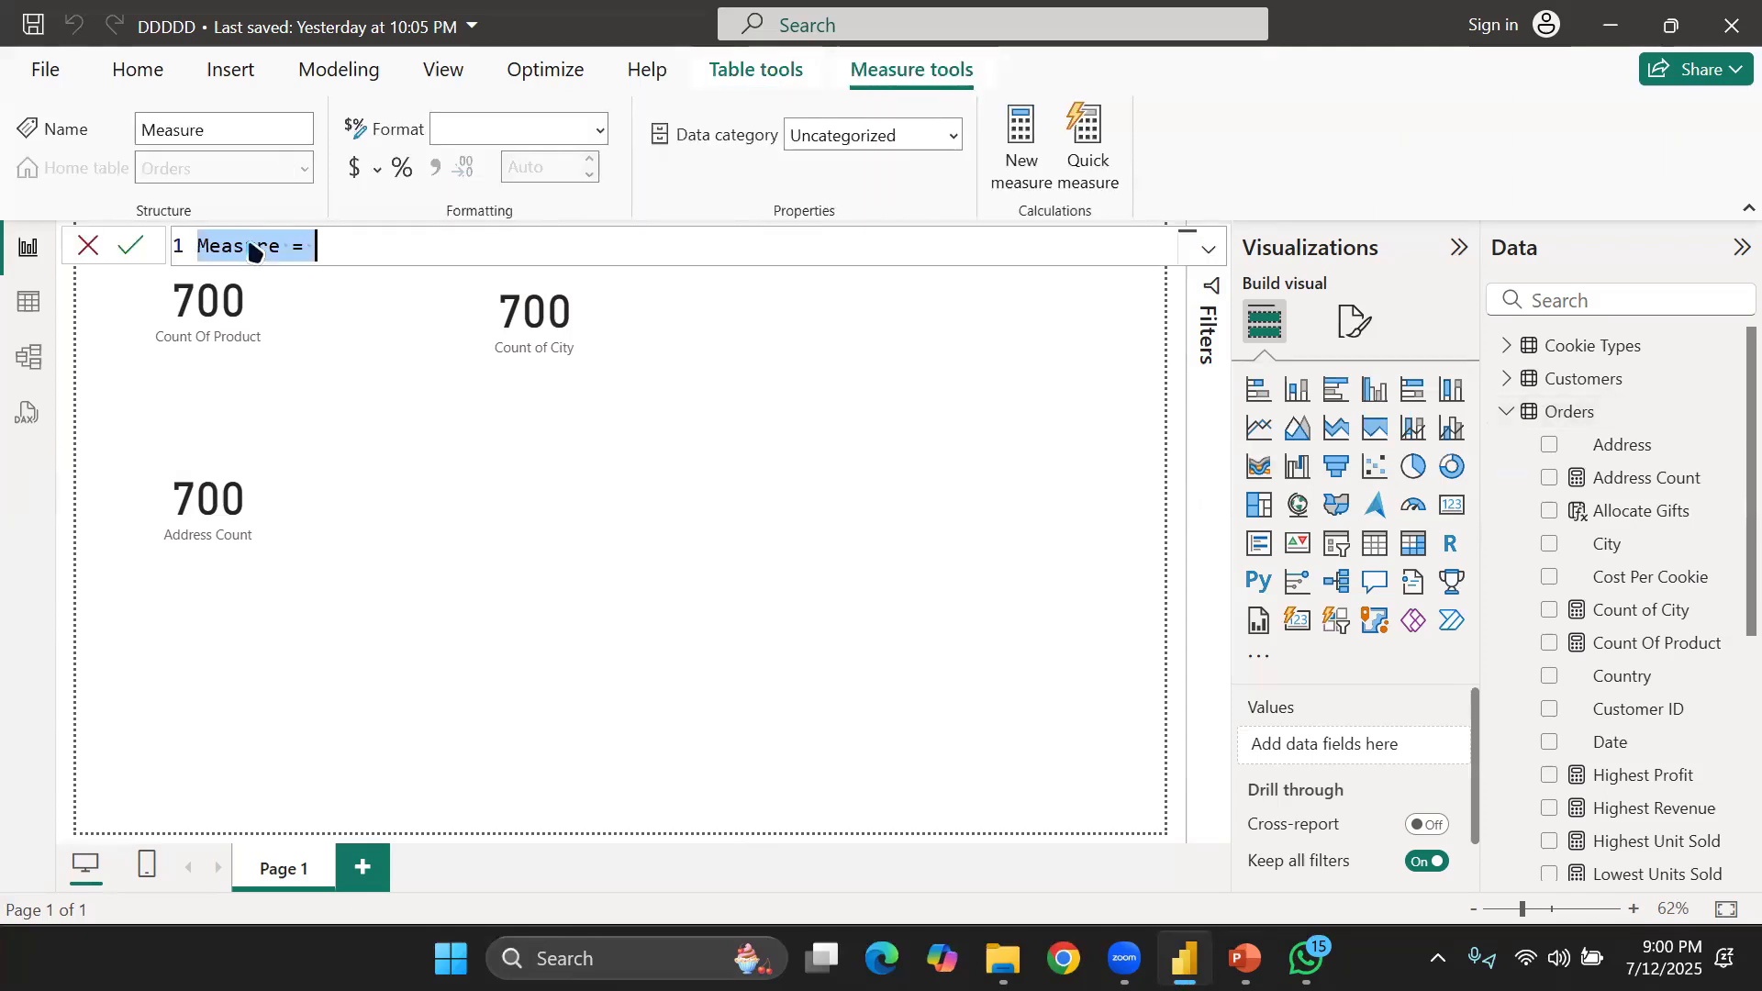
click(278, 246)
click(281, 246)
key(BackSpace)
key(BackSpace)
key(BackSpace)
key(BackSpace)
key(BackSpace)
key(BackSpace)
key(BackSpace)
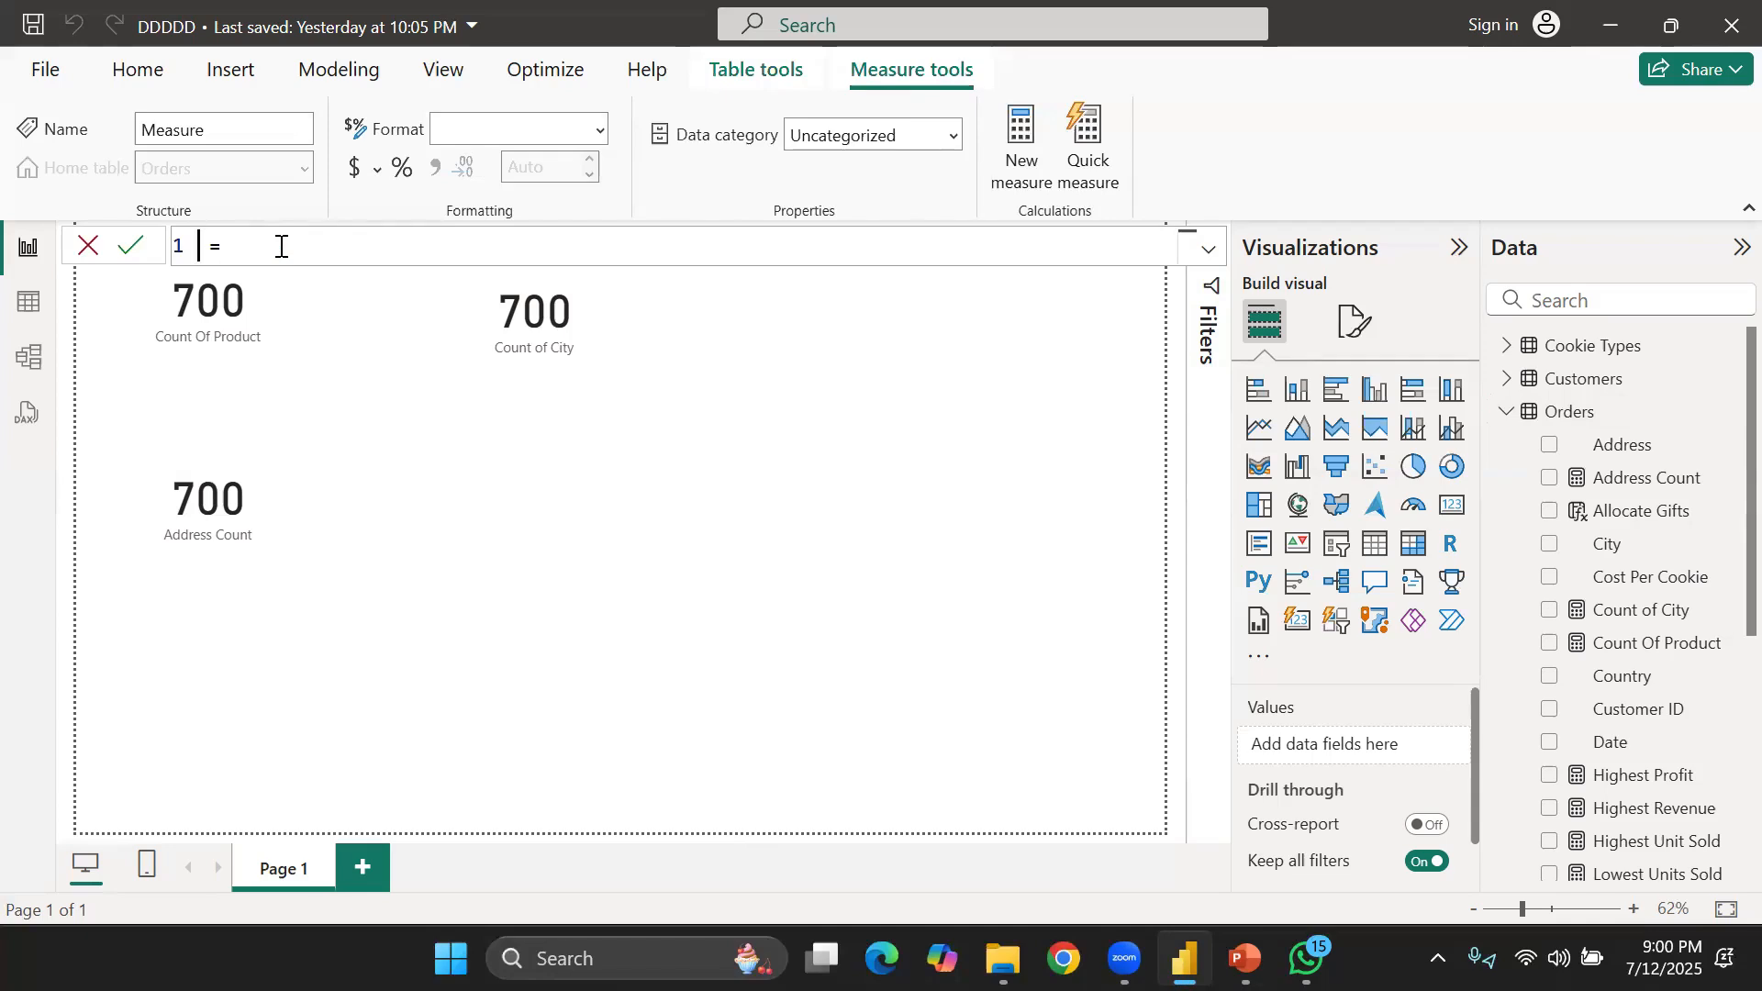
text(Distinct A)
key(BackSpace)
text(Produt)
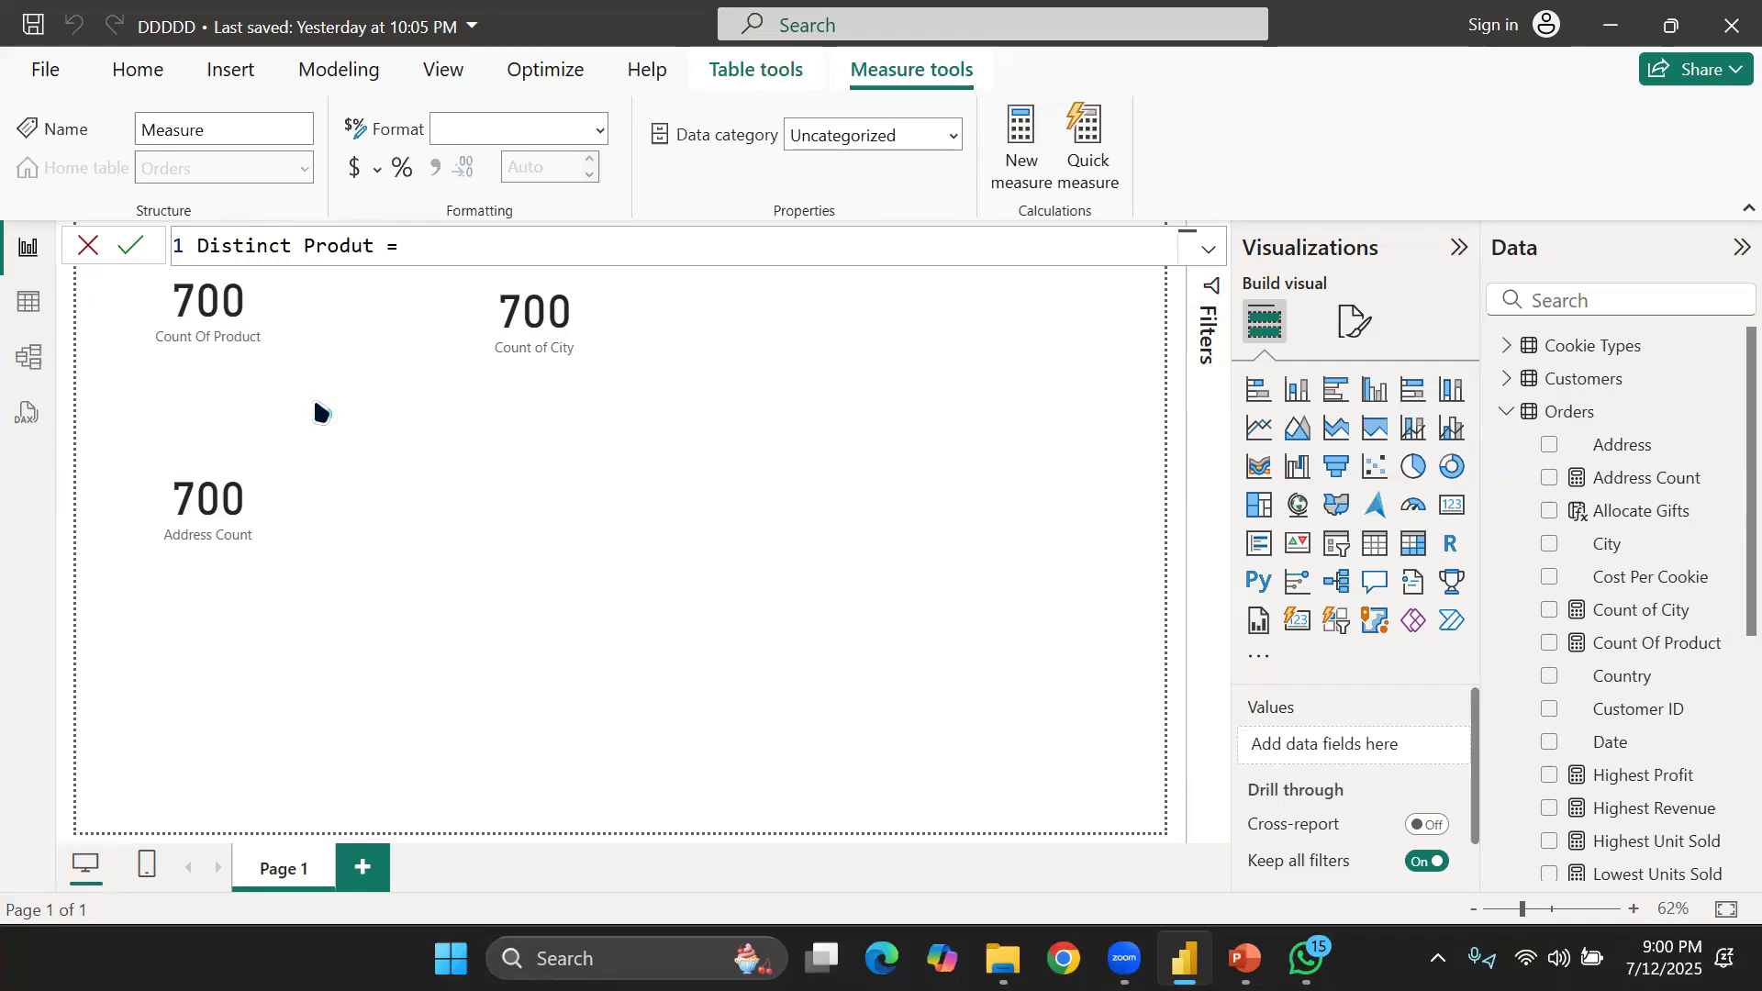
key(Left)
text(c)
key(Right)
Define the Distinct Product measure as DISTINCTCOUNT(Orders[Product]) and commit it
key(End)
text(dis)
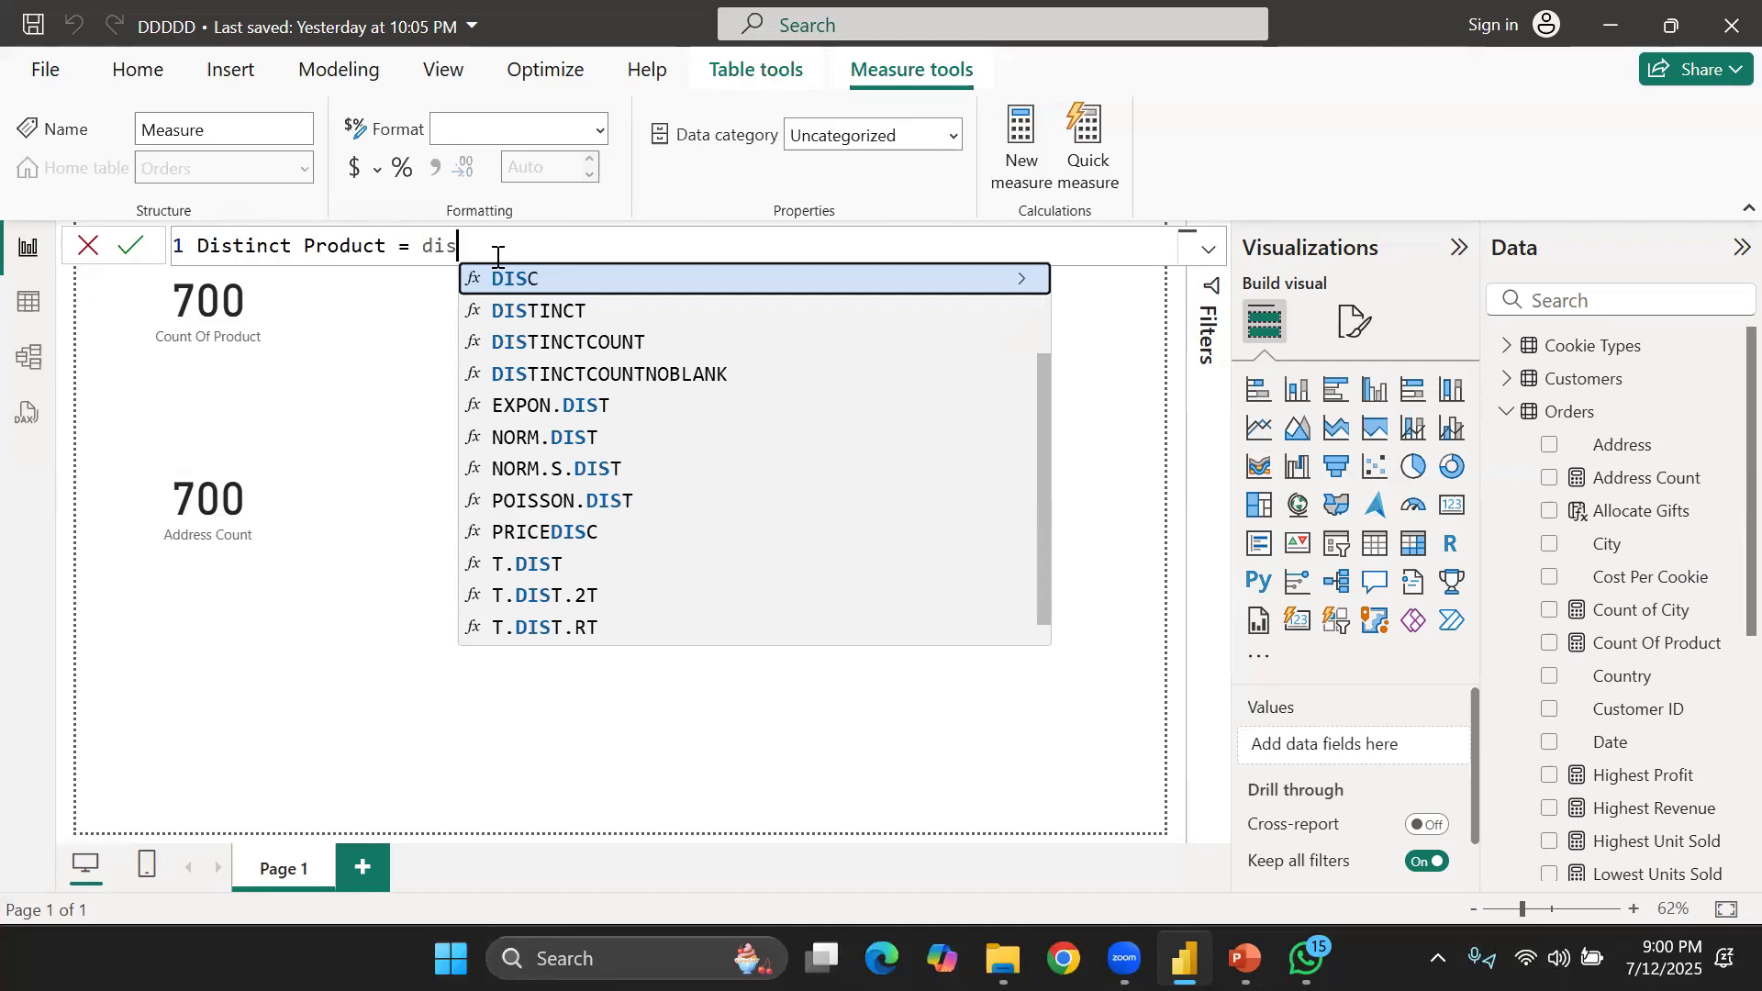
key(Down)
key(Down)
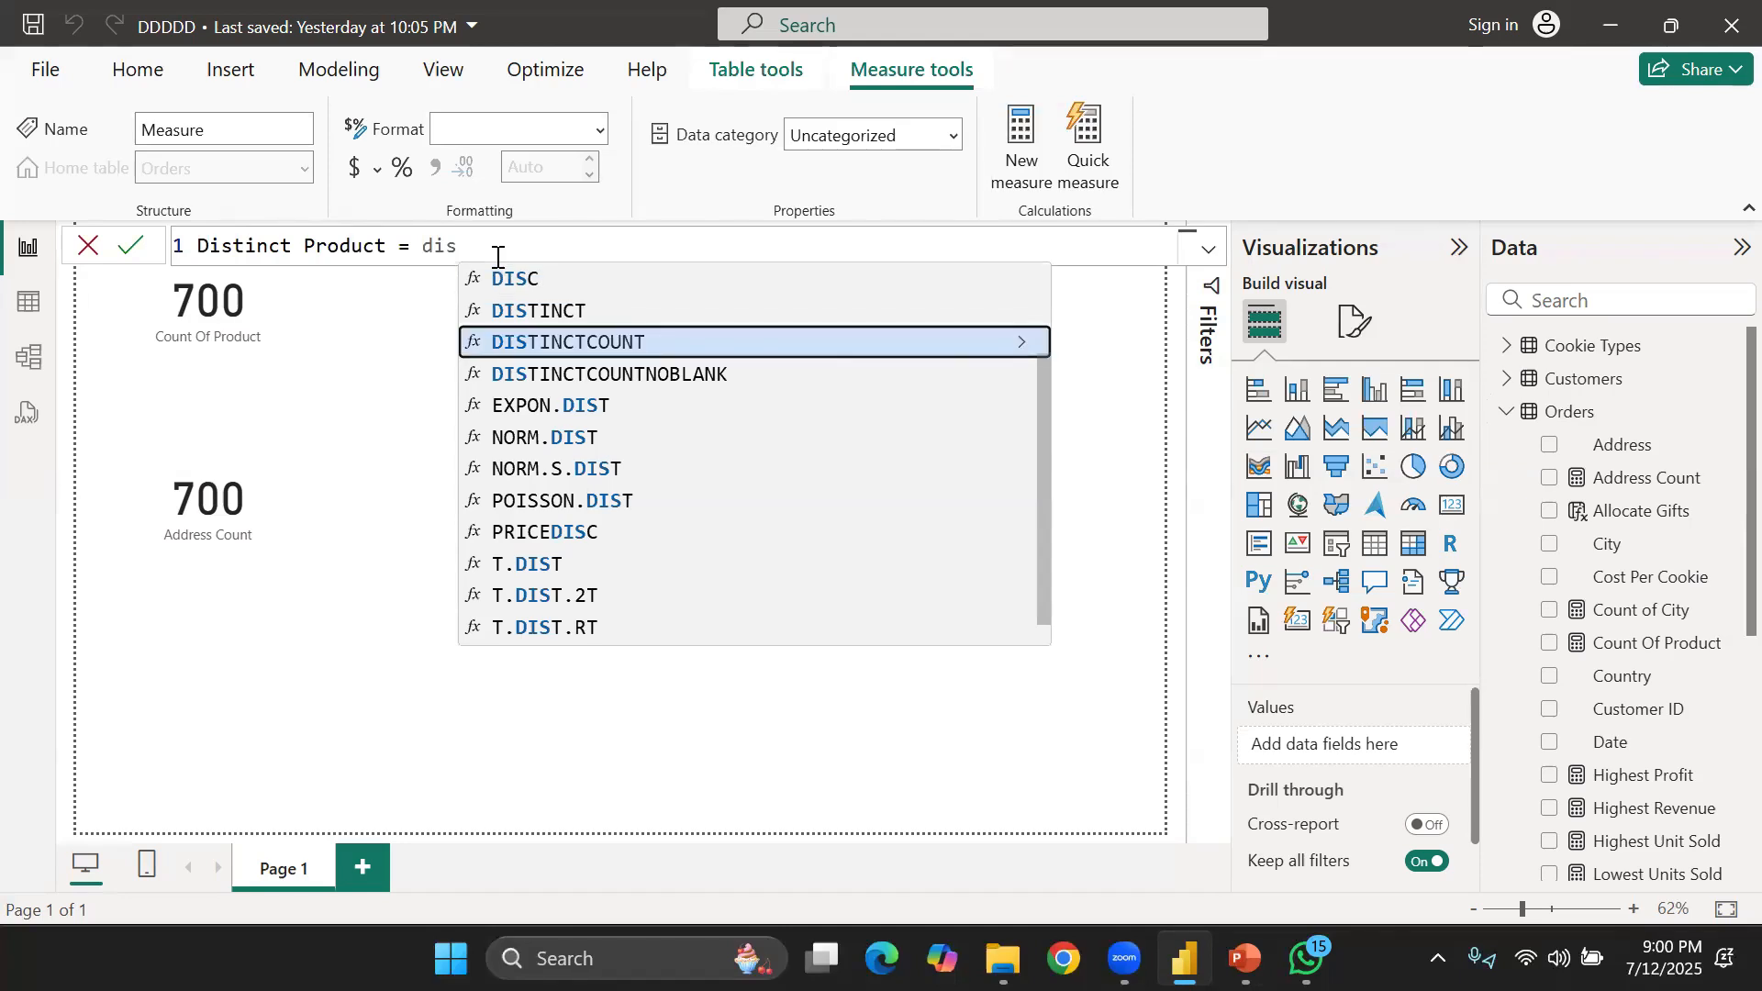
key(Tab)
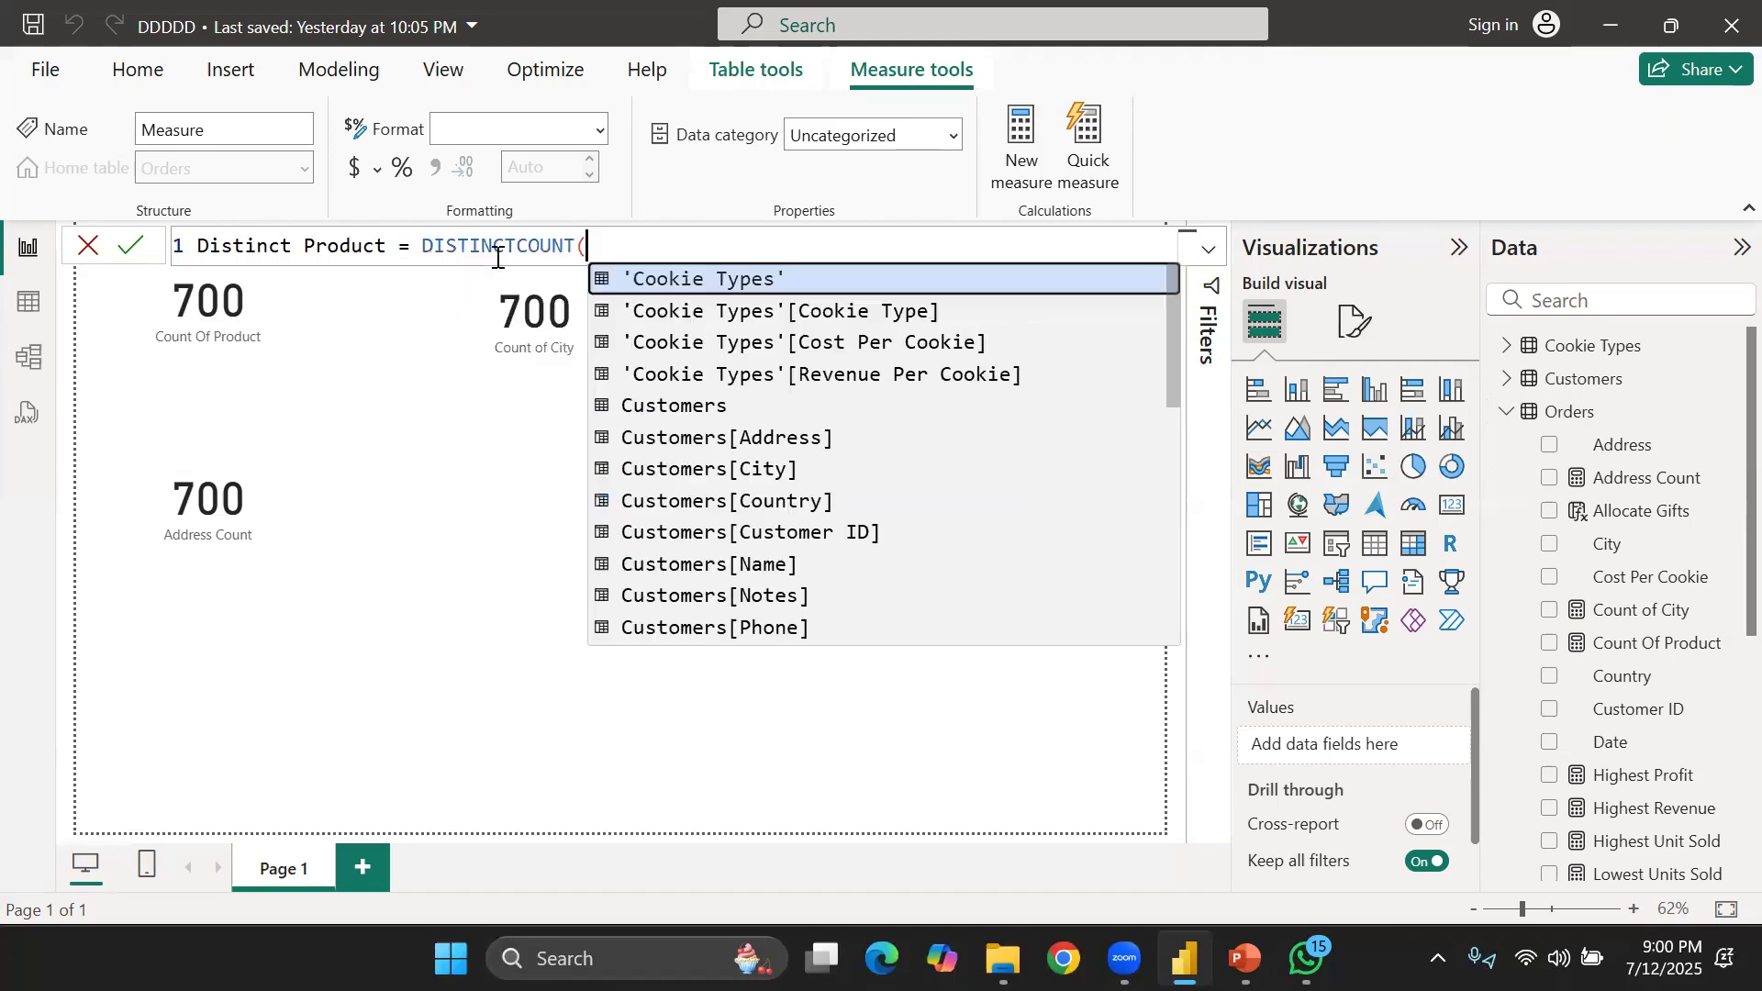
scroll(768, 523, down, 5)
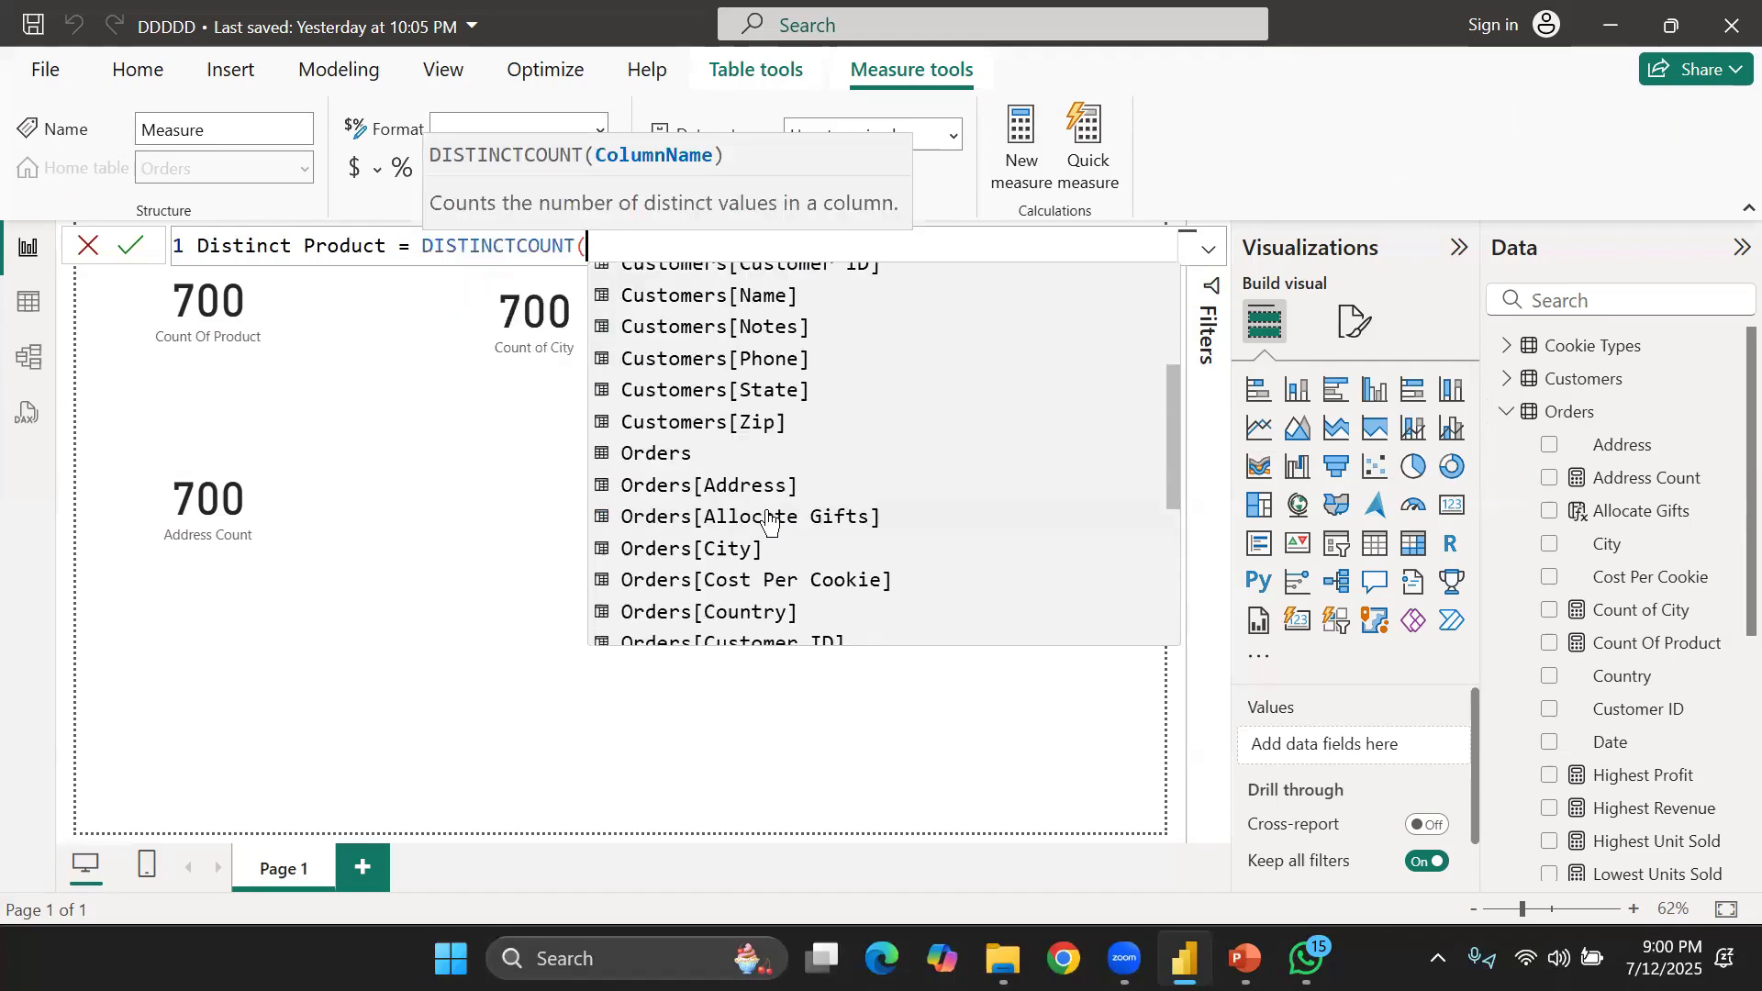
click(748, 630)
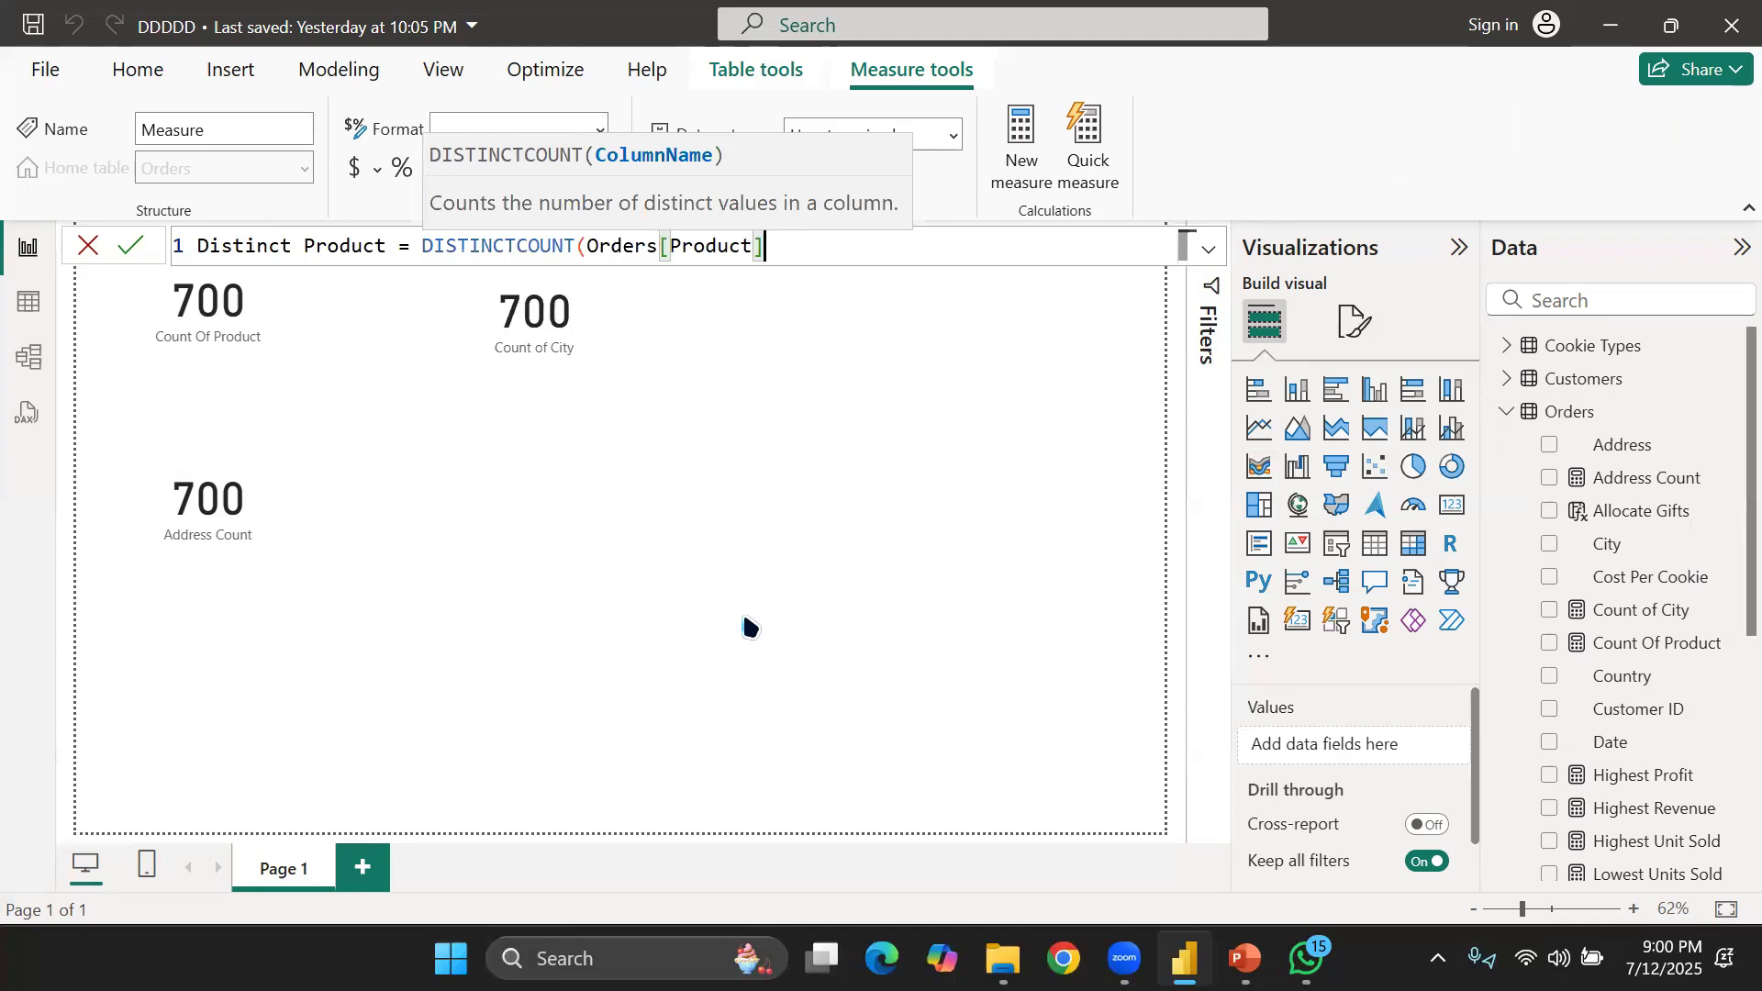
text())
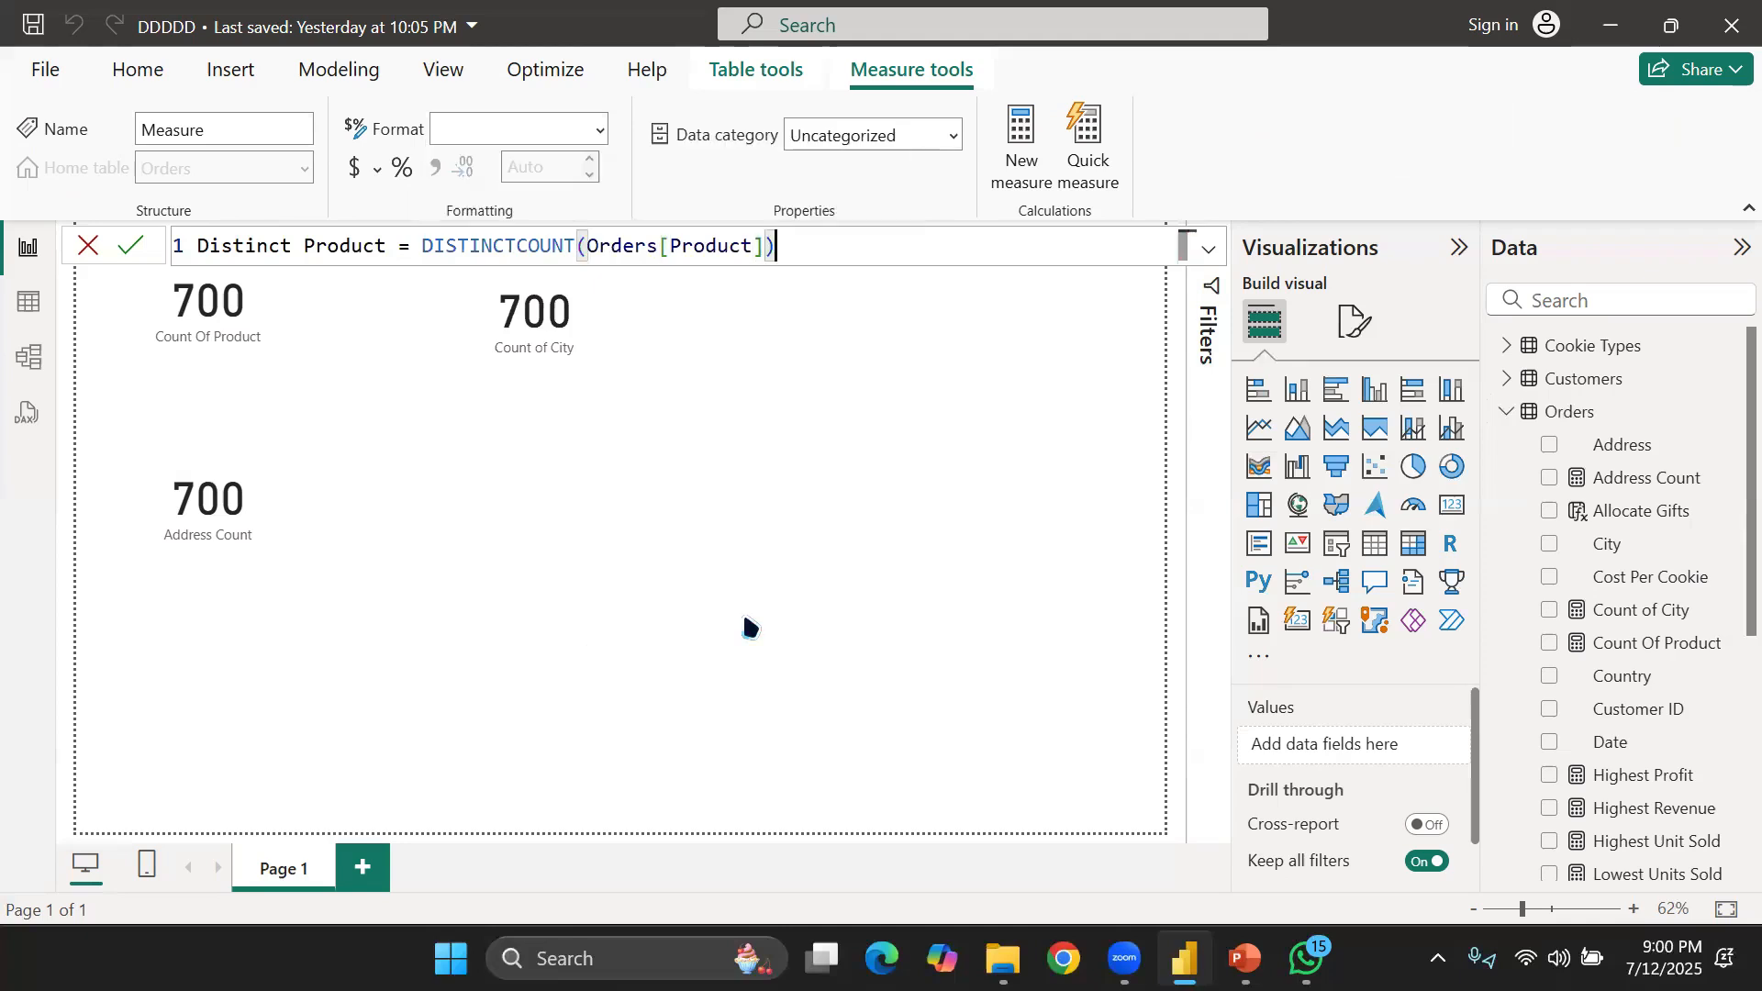
key(Return)
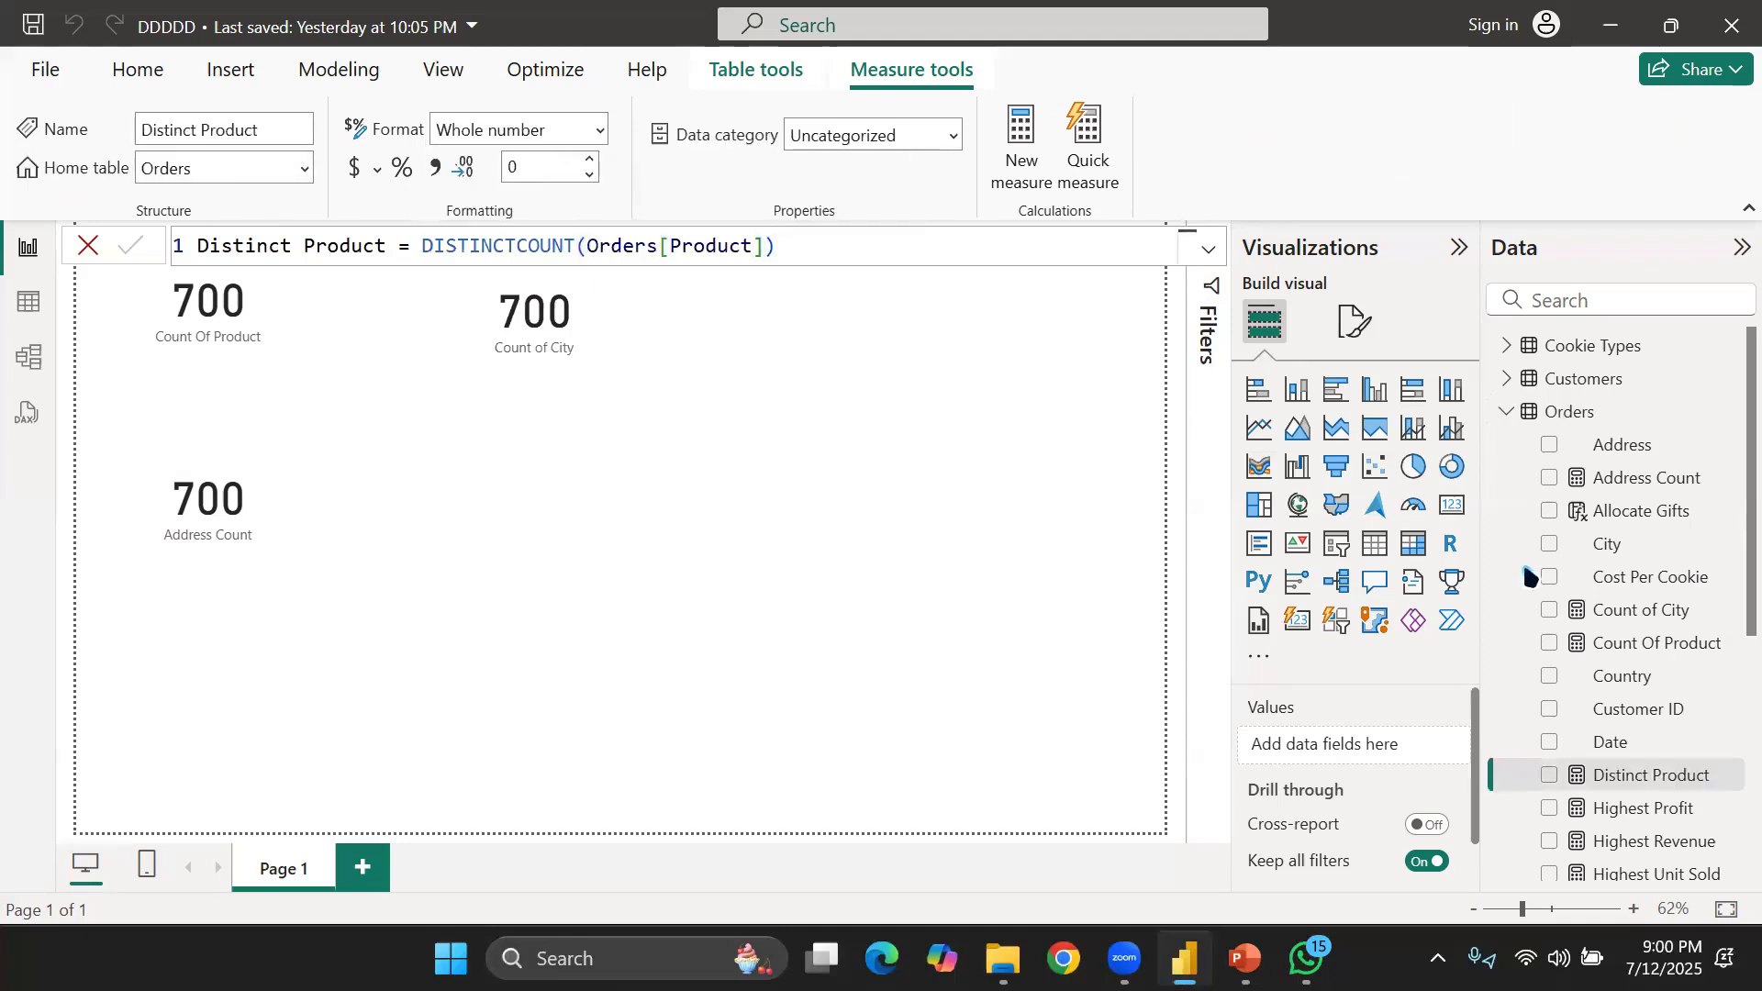
Add a card visual showing the Distinct Product measure and place it beside the Address Count card, below Count of City
click(1451, 507)
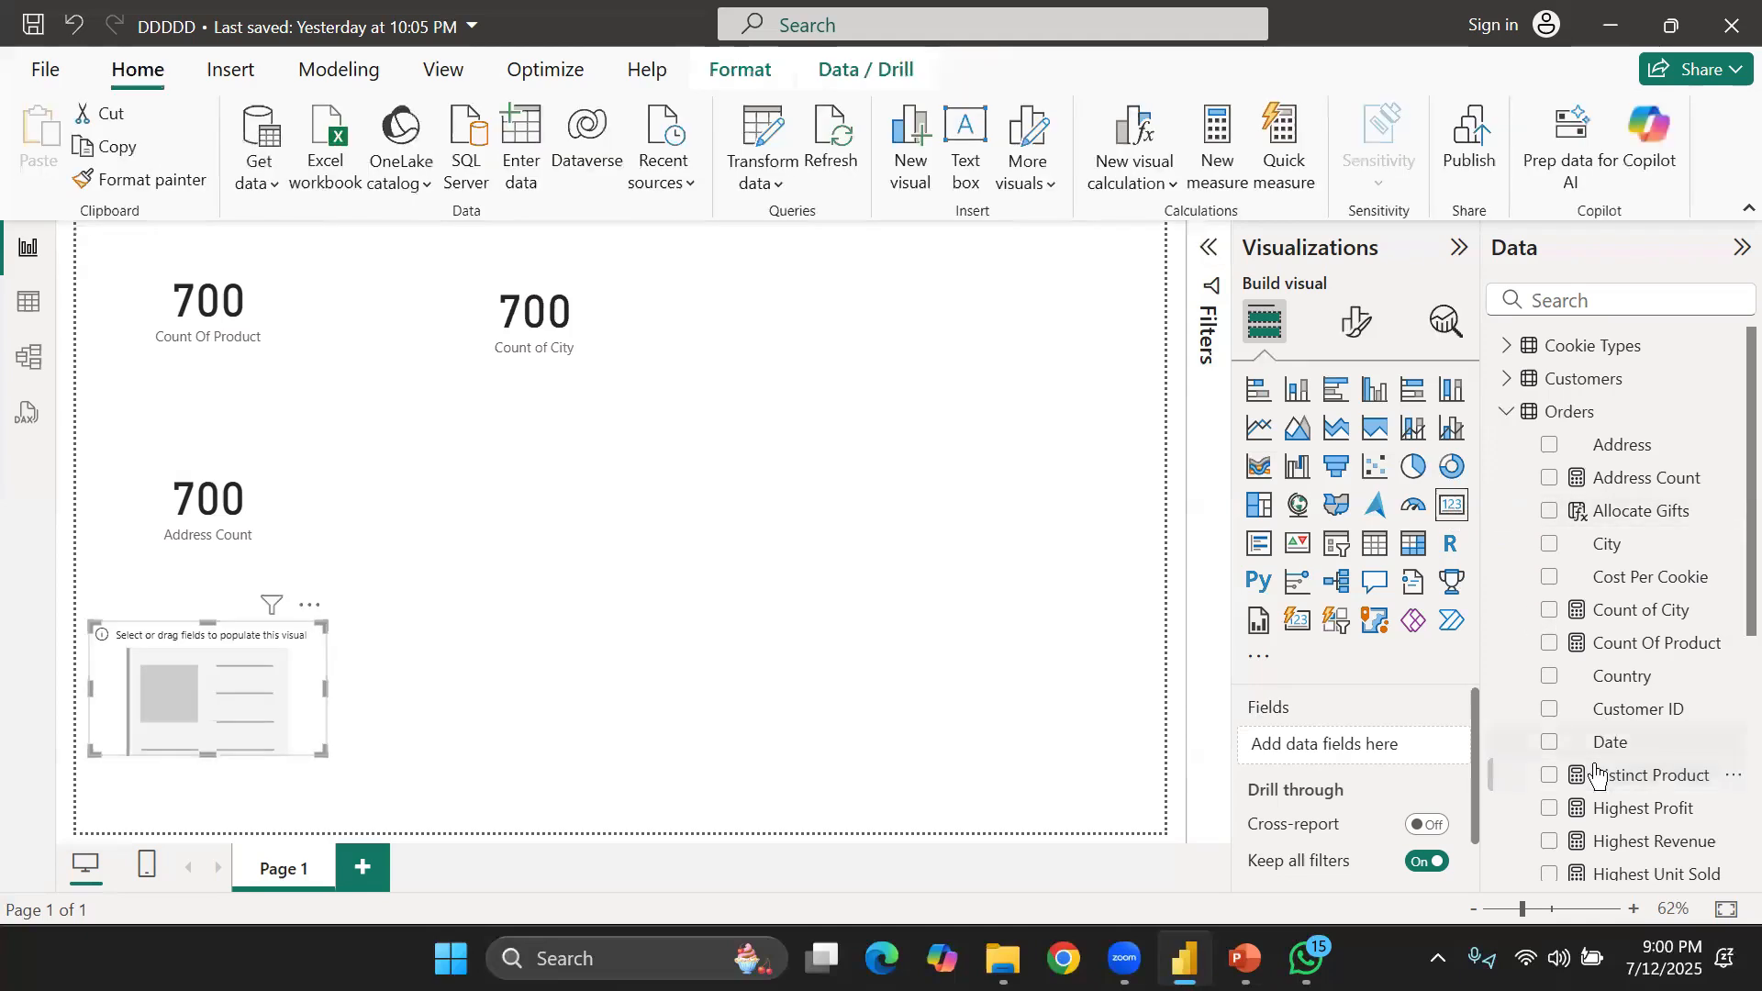
click(1548, 778)
drag(173, 704, 523, 514)
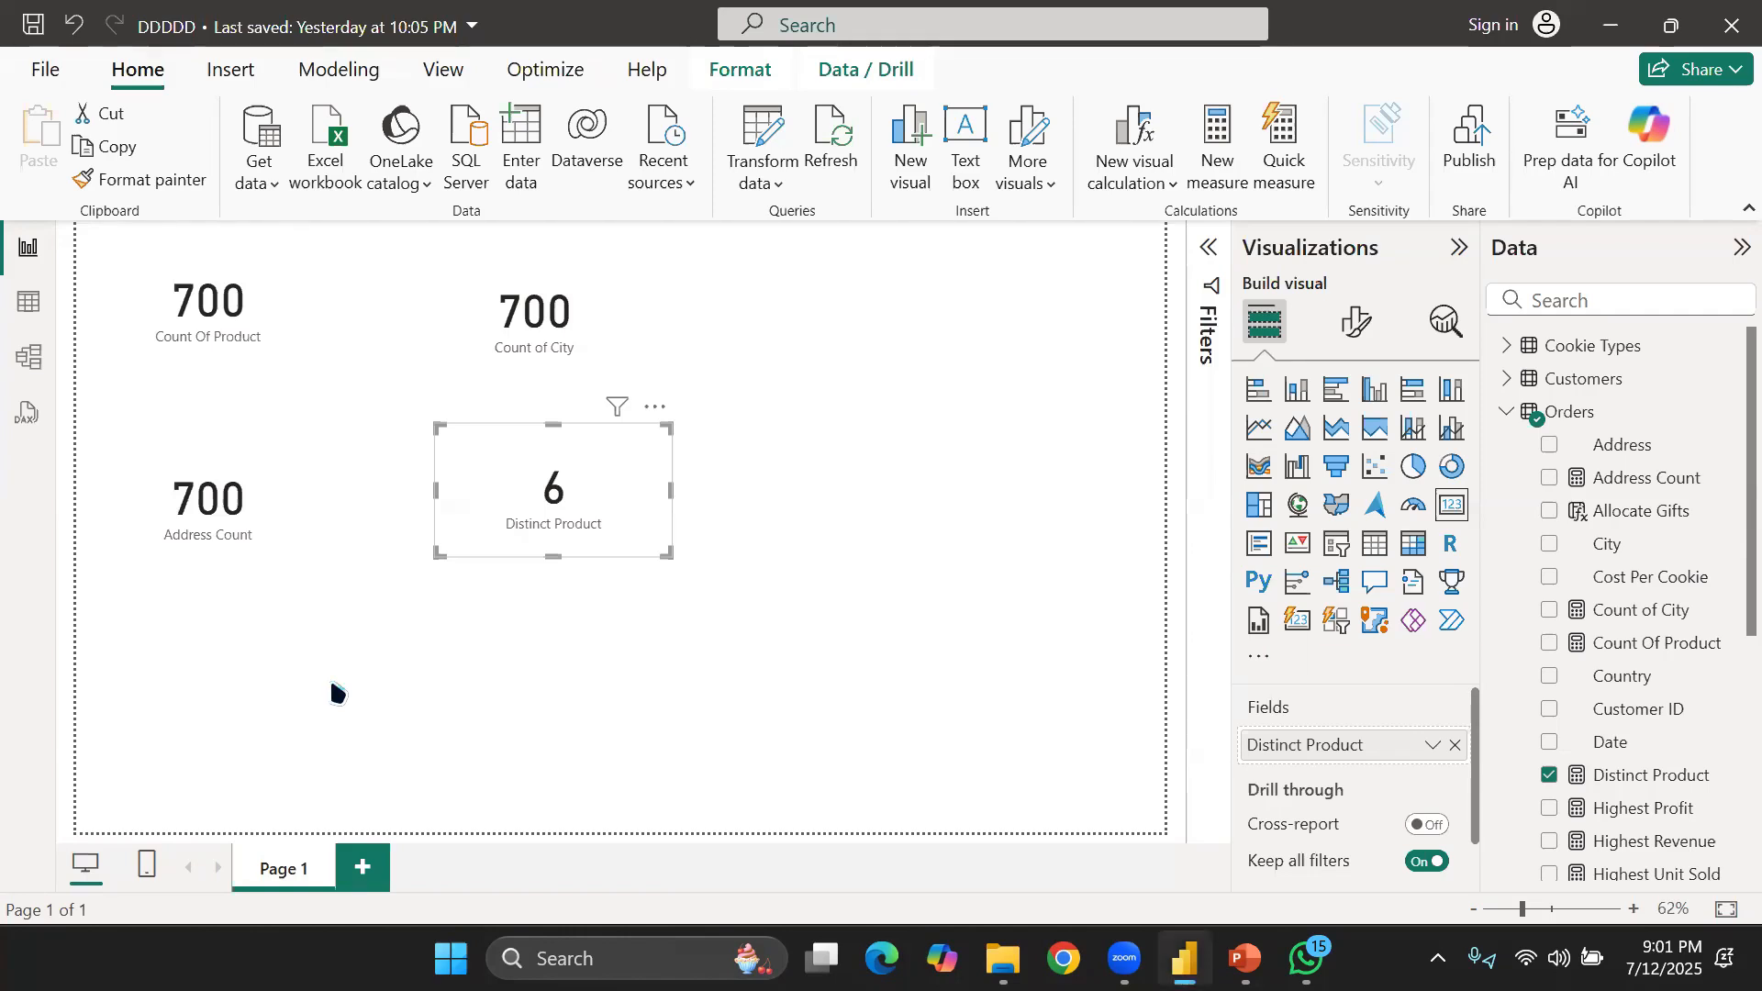
click(337, 693)
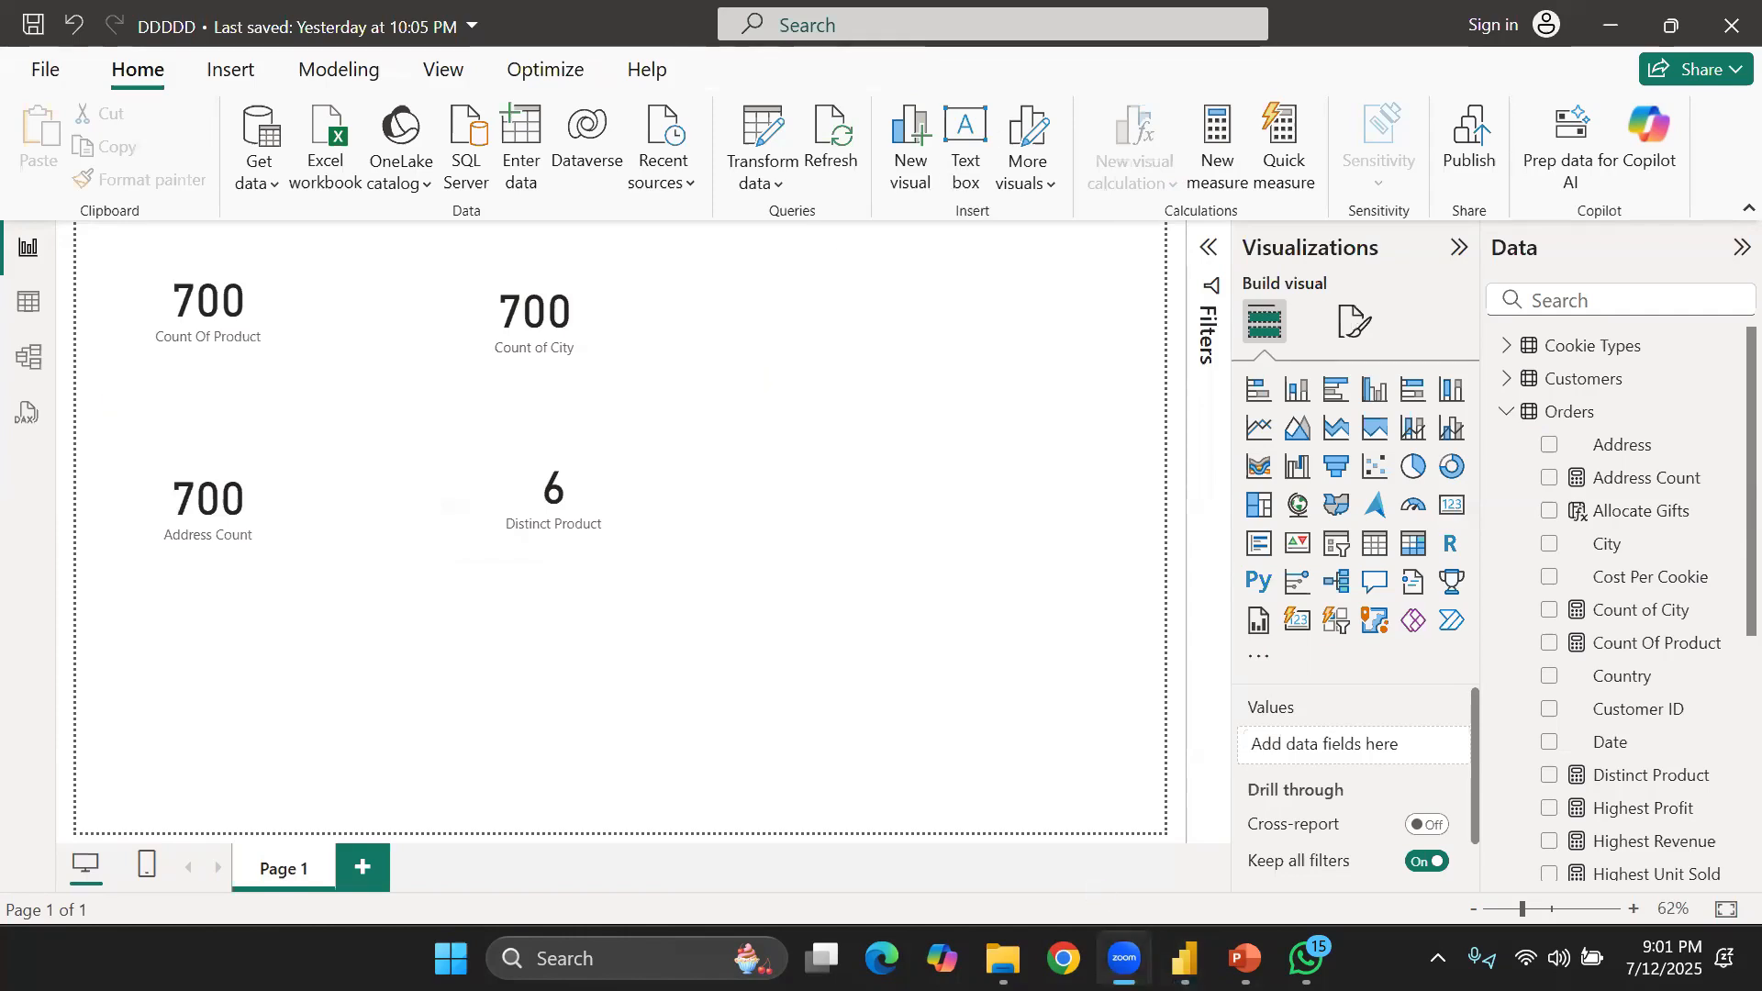
Switch to the PowerPoint presentation and review the counting functions slide and the following slide on the CALCULATE function's syntax
click(1244, 958)
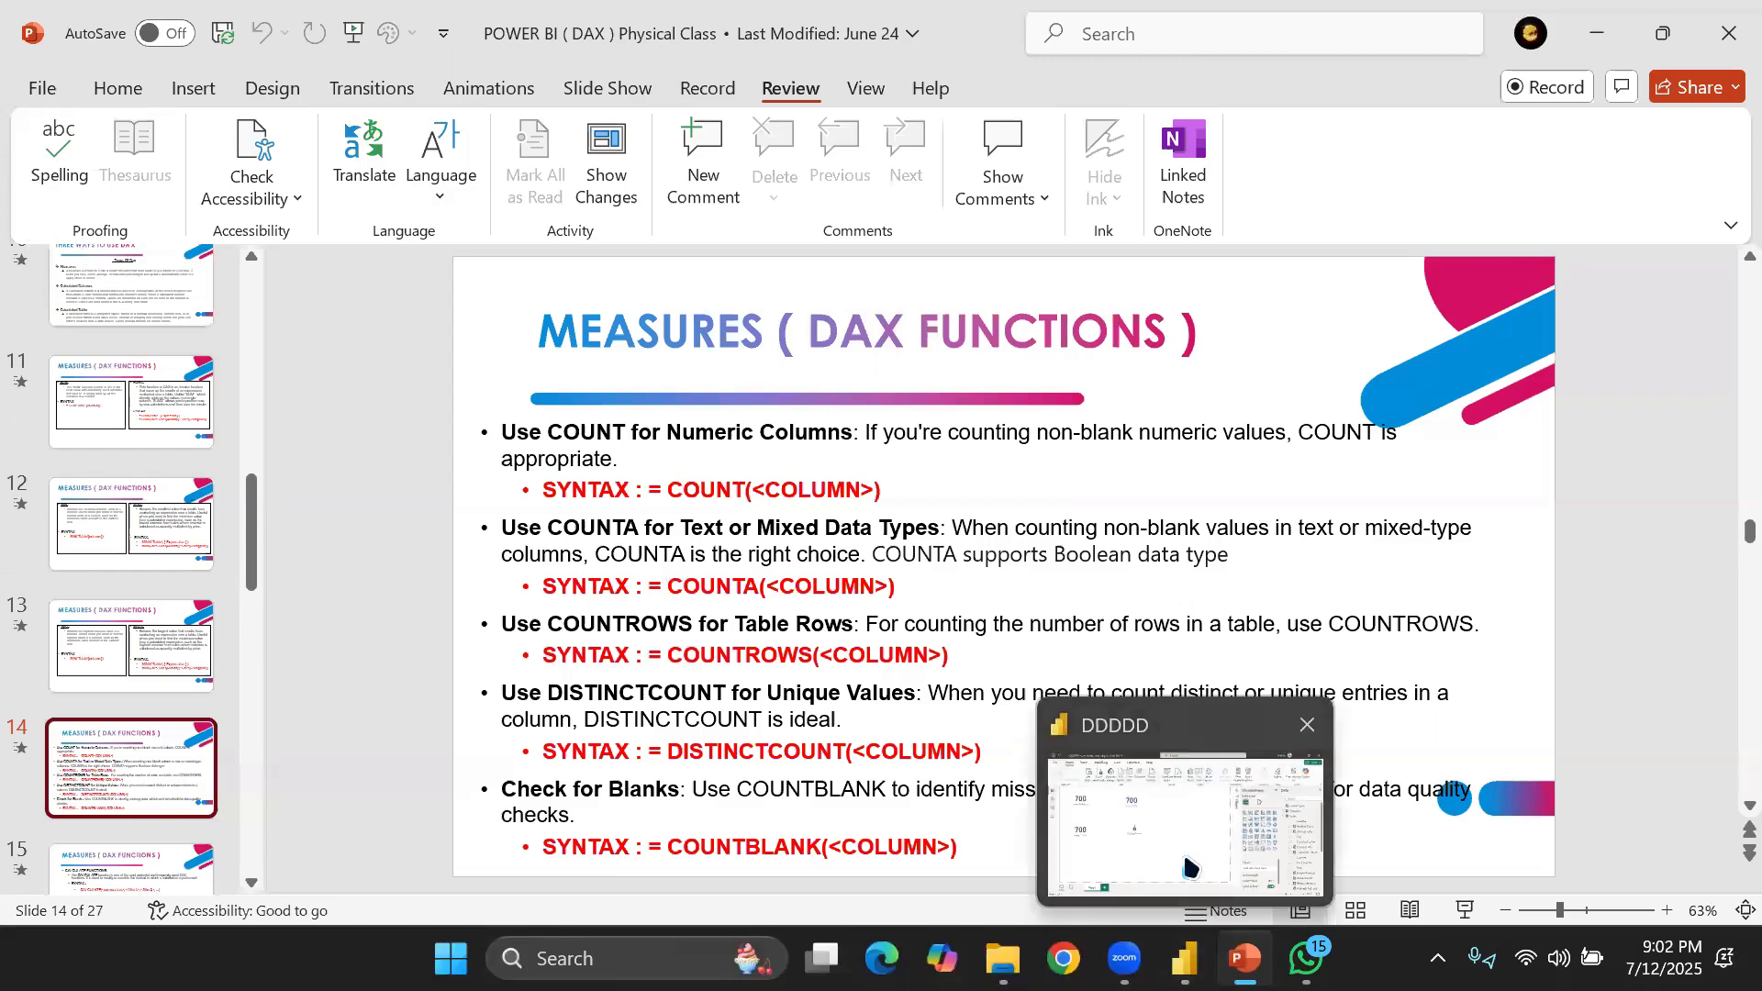
click(1043, 889)
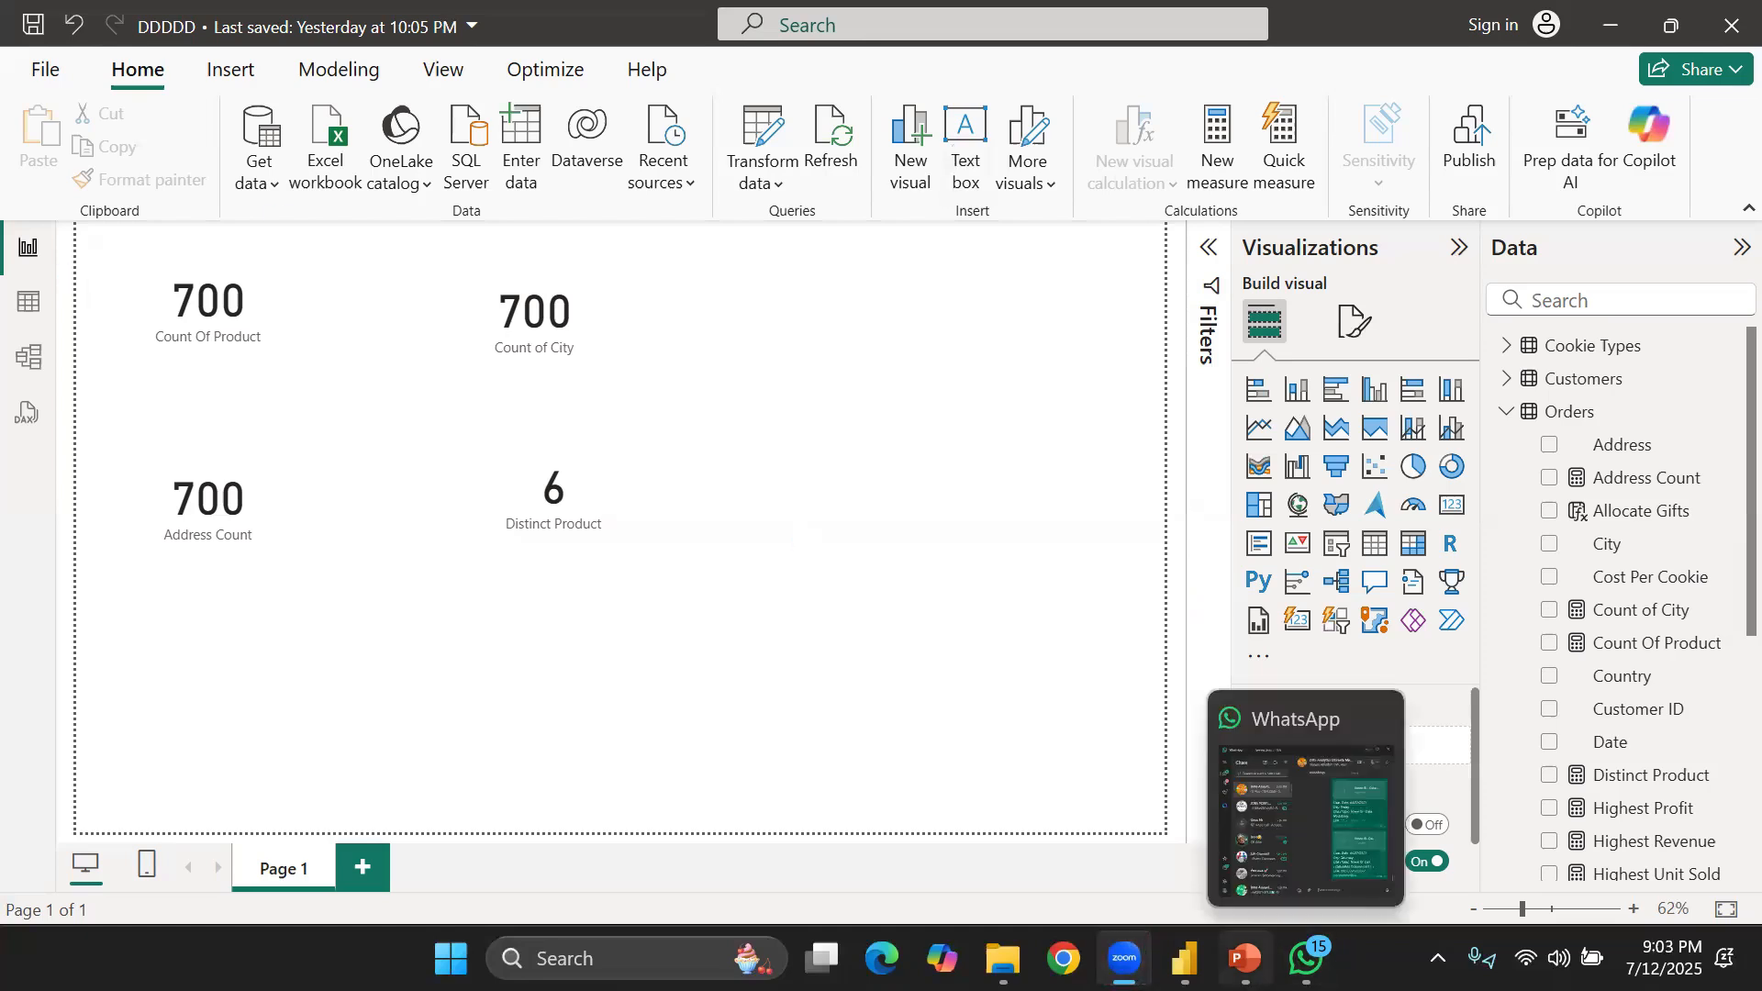
click(1244, 958)
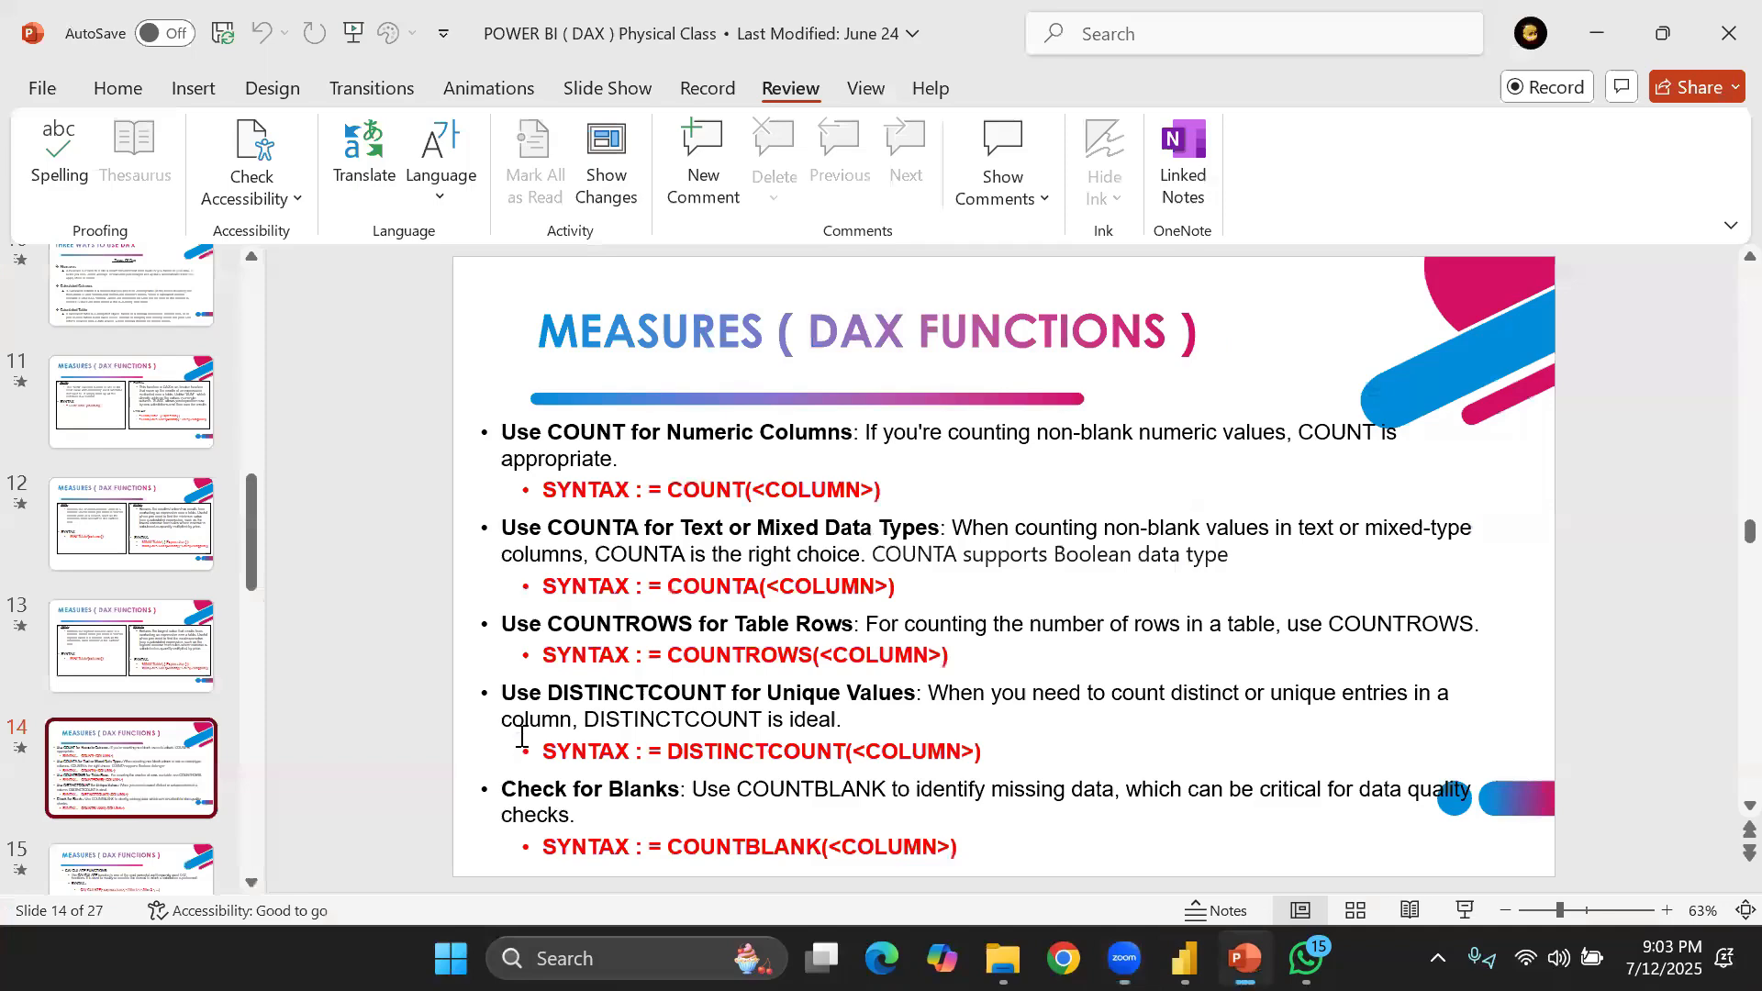
scroll(521, 736, down, 1)
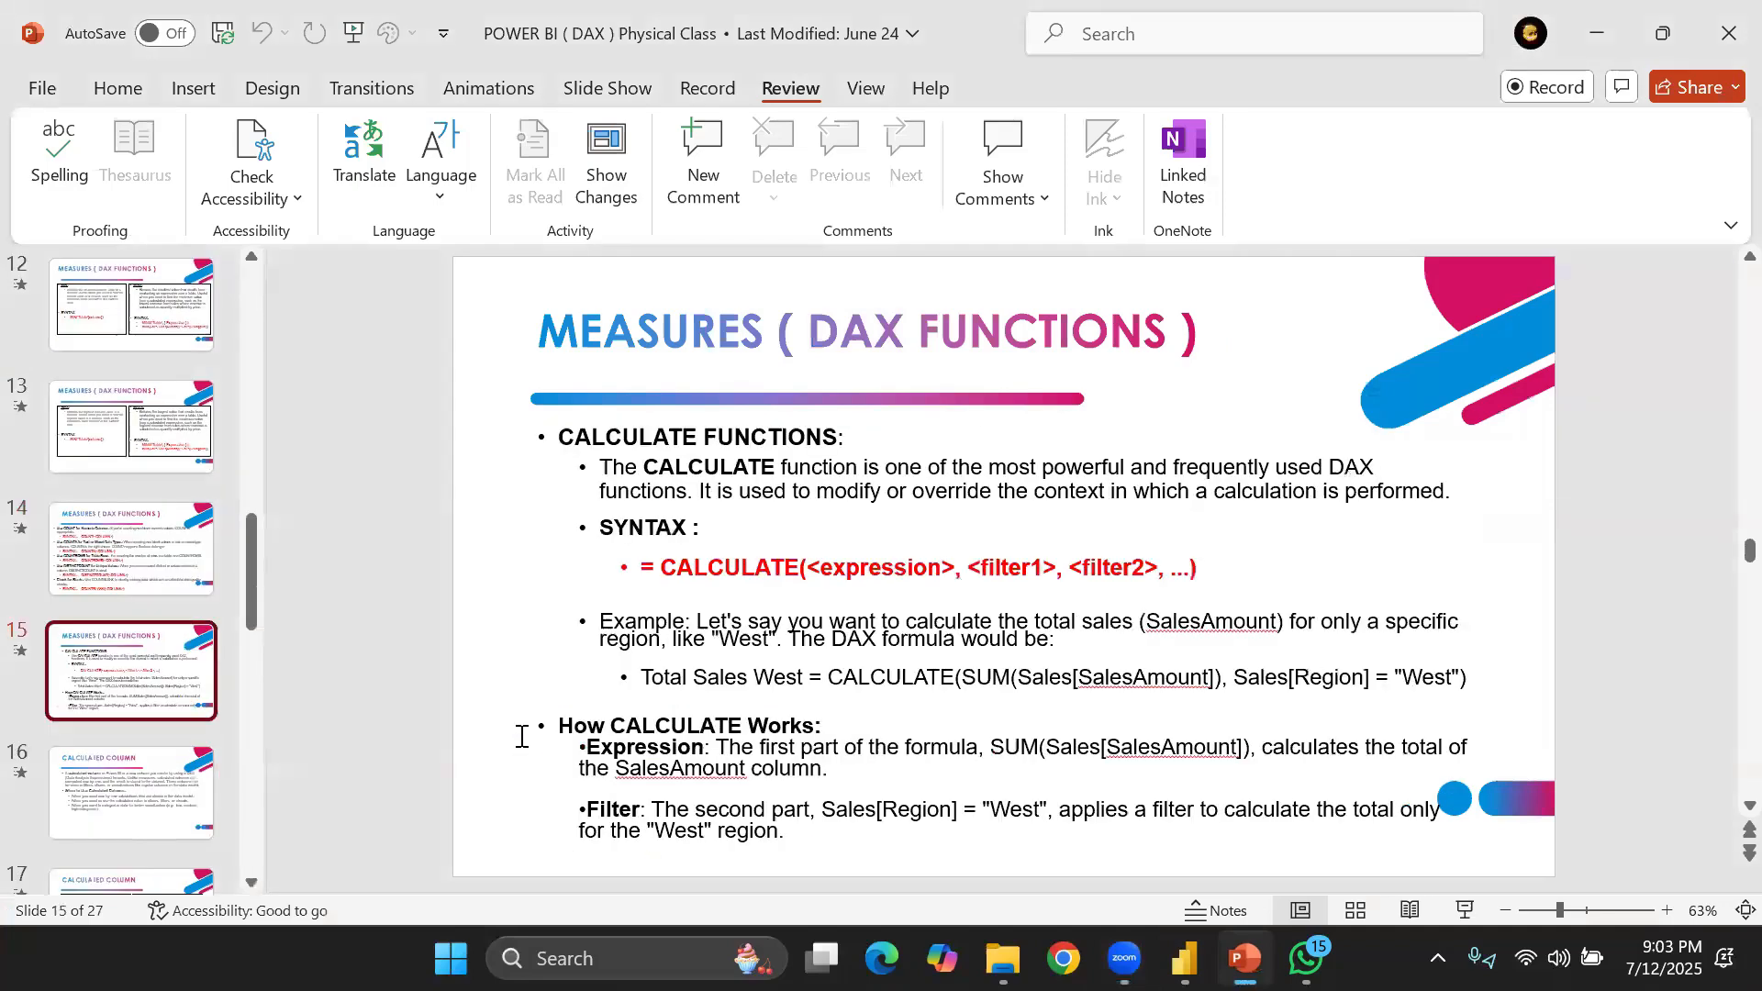
click(1002, 425)
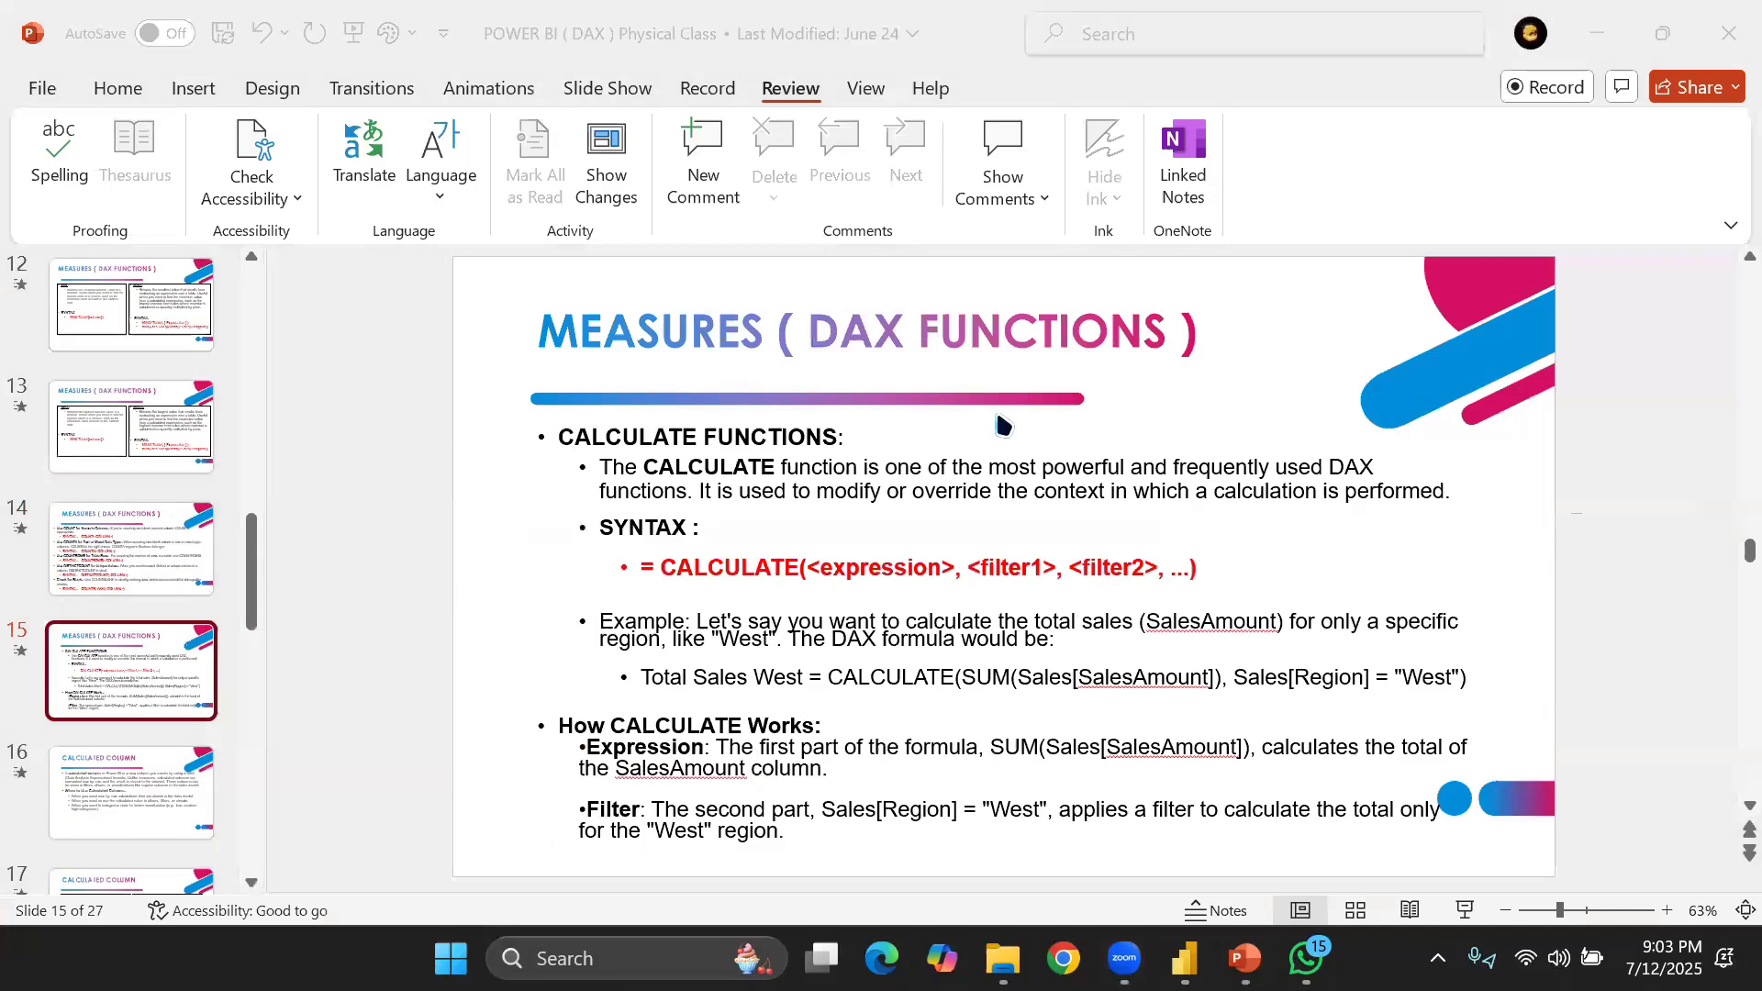
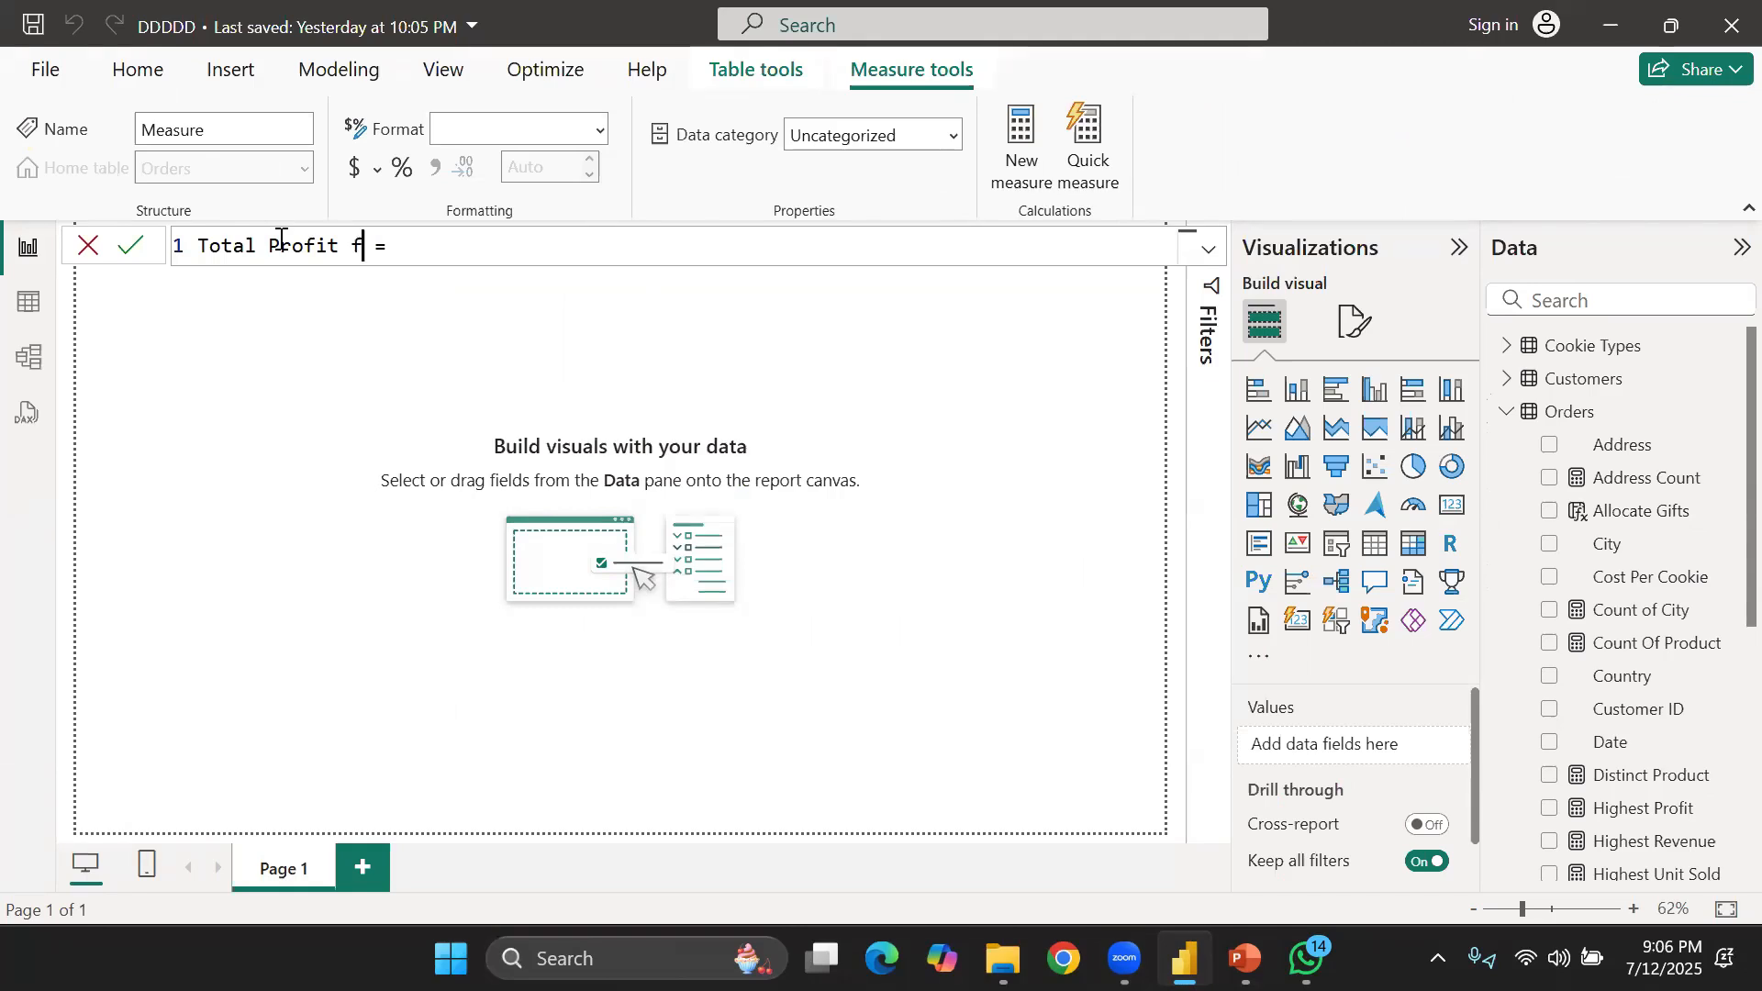
Name the new Orders measure Total Profit For Chocolate in Power BI
text(or)
key(BackSpace)
key(BackSpace)
key(BackSpace)
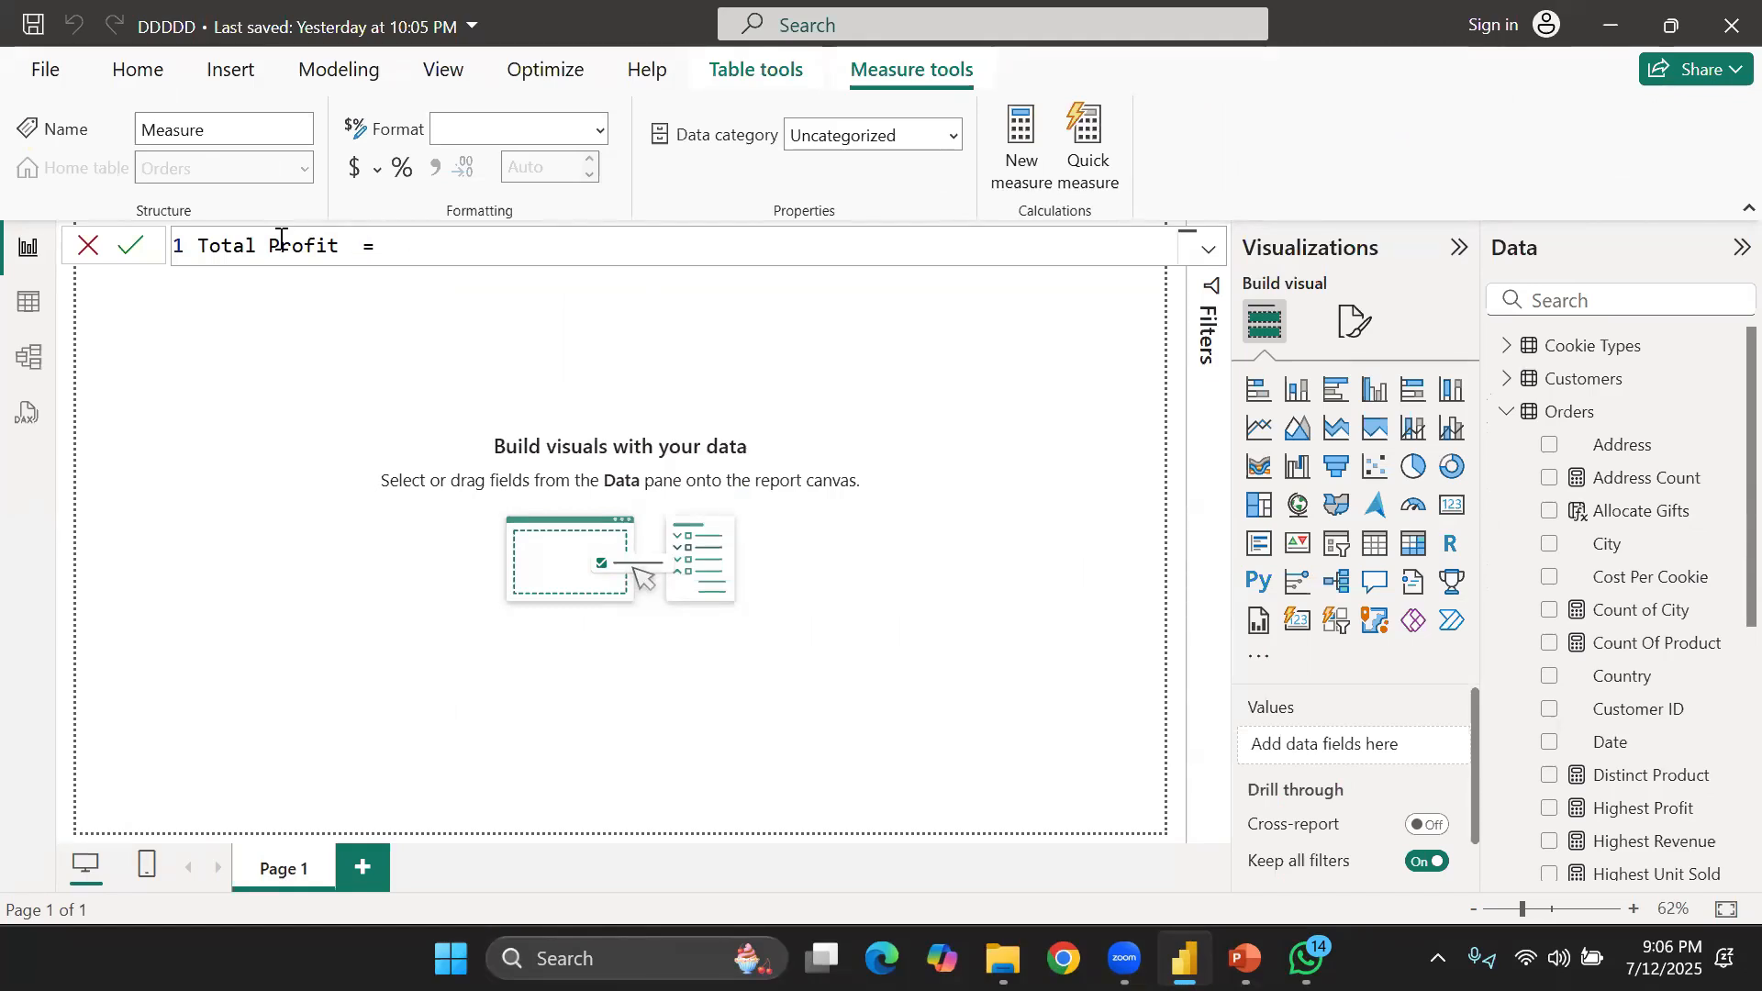
text(For Ch)
key(BackSpace)
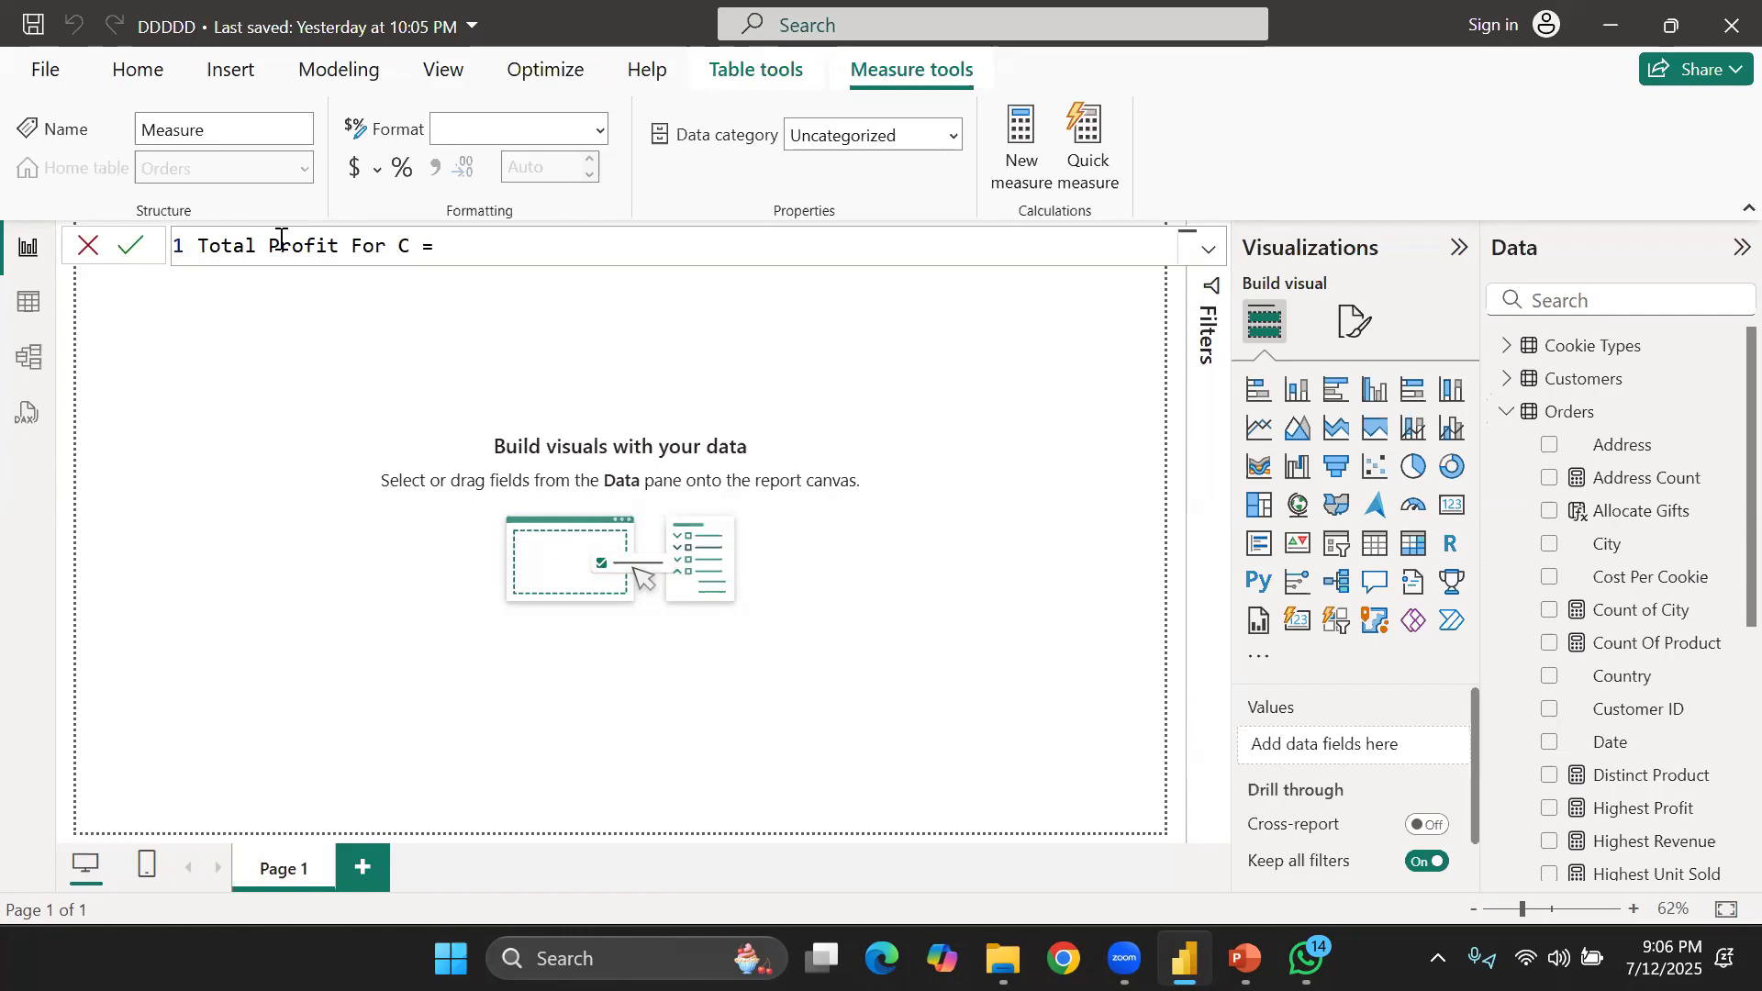
text(o)
key(BackSpace)
text(hocolate)
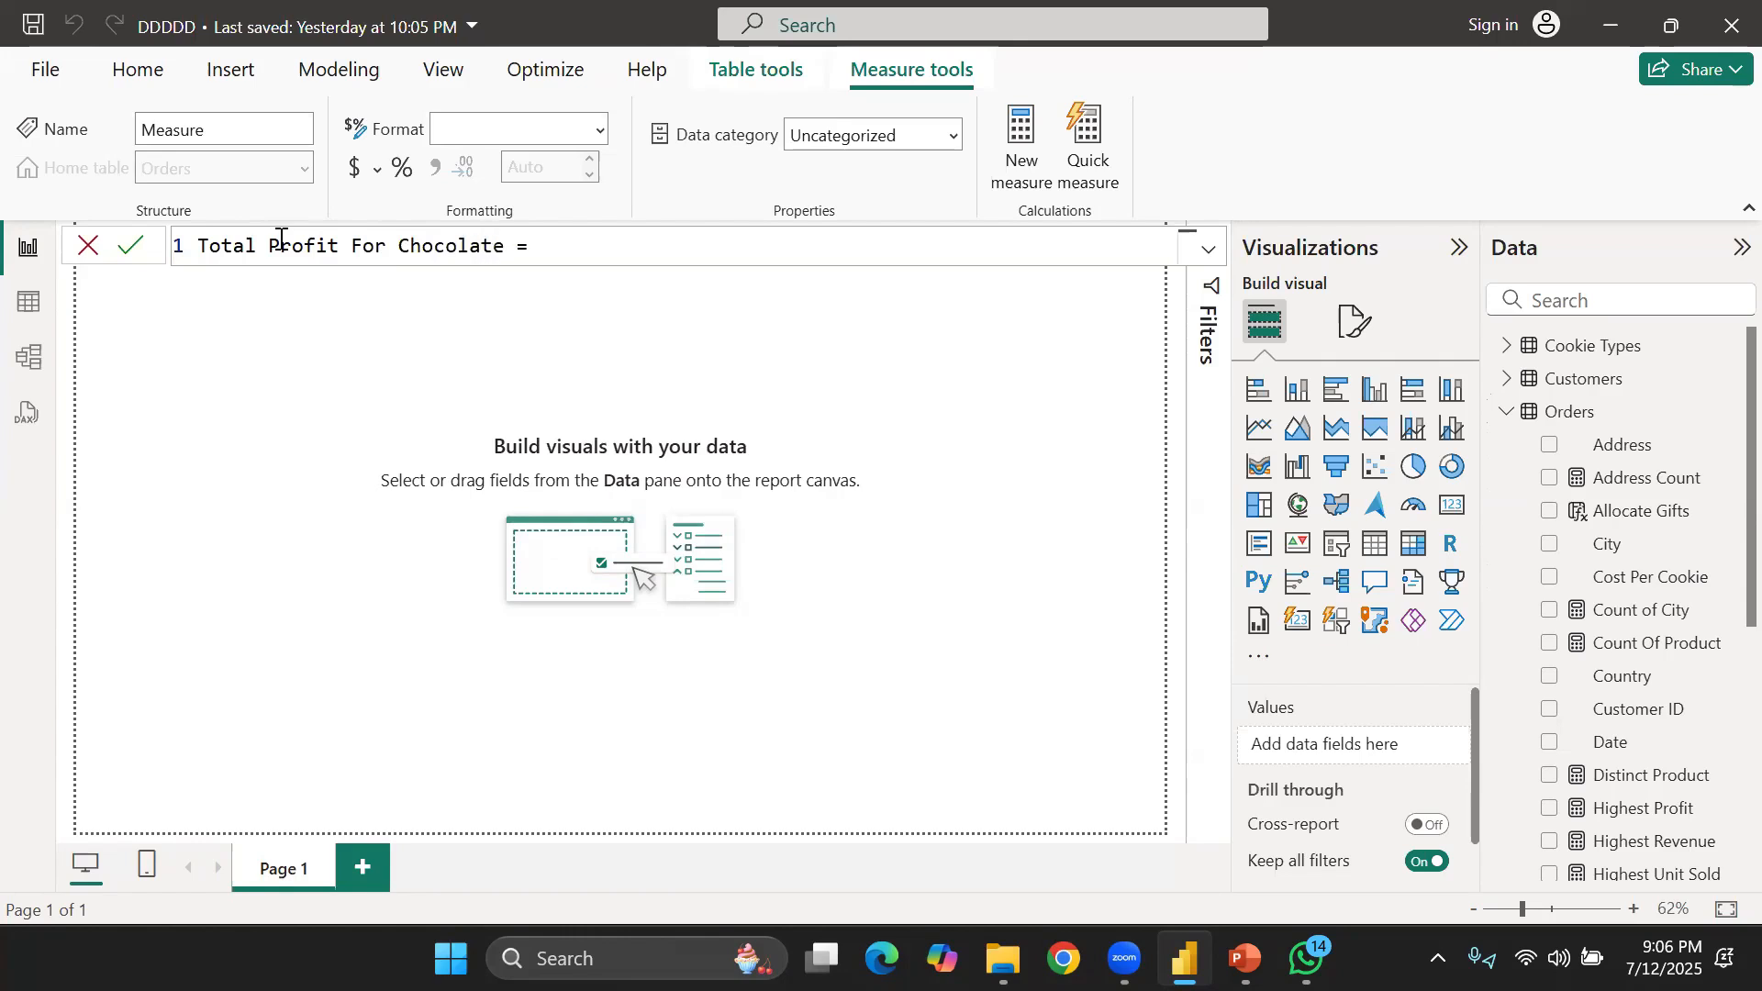
Display the Orders table's records to check its product and profit columns
click(22, 304)
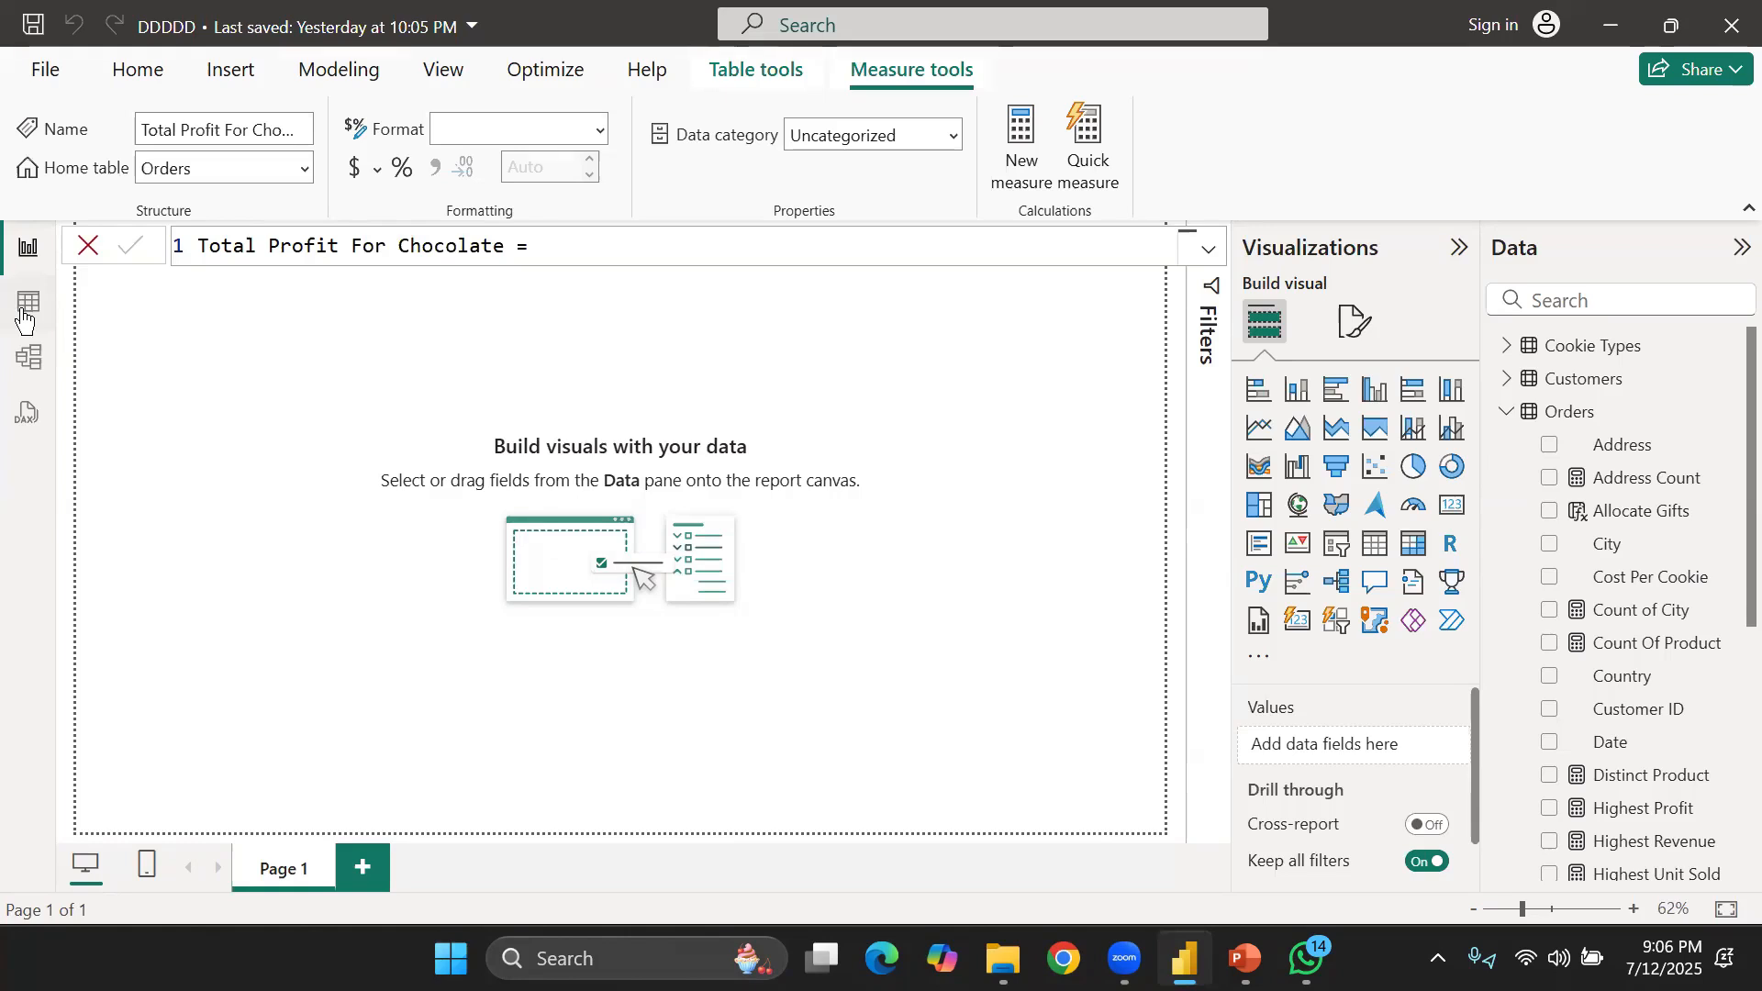
click(24, 321)
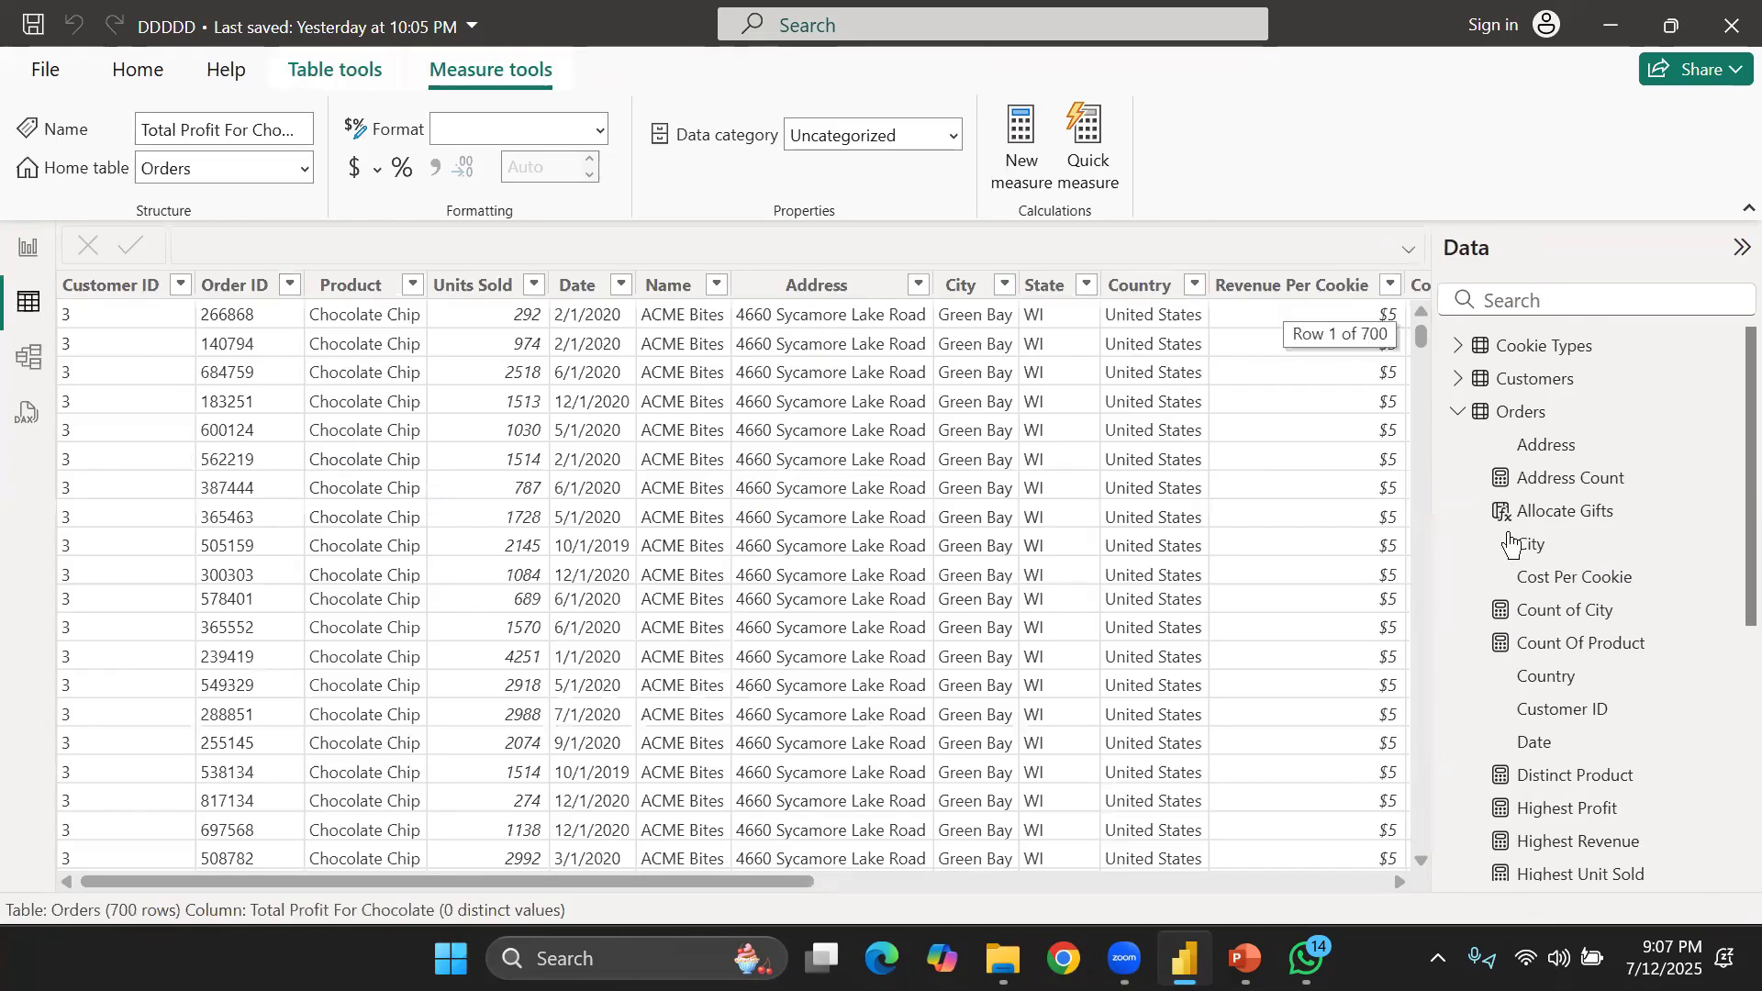
Return to the report and begin the Total Profit For Chocolate formula with CALCULATE(SUM(Orders[Total Cookie Profit])
scroll(1510, 544, down, 3)
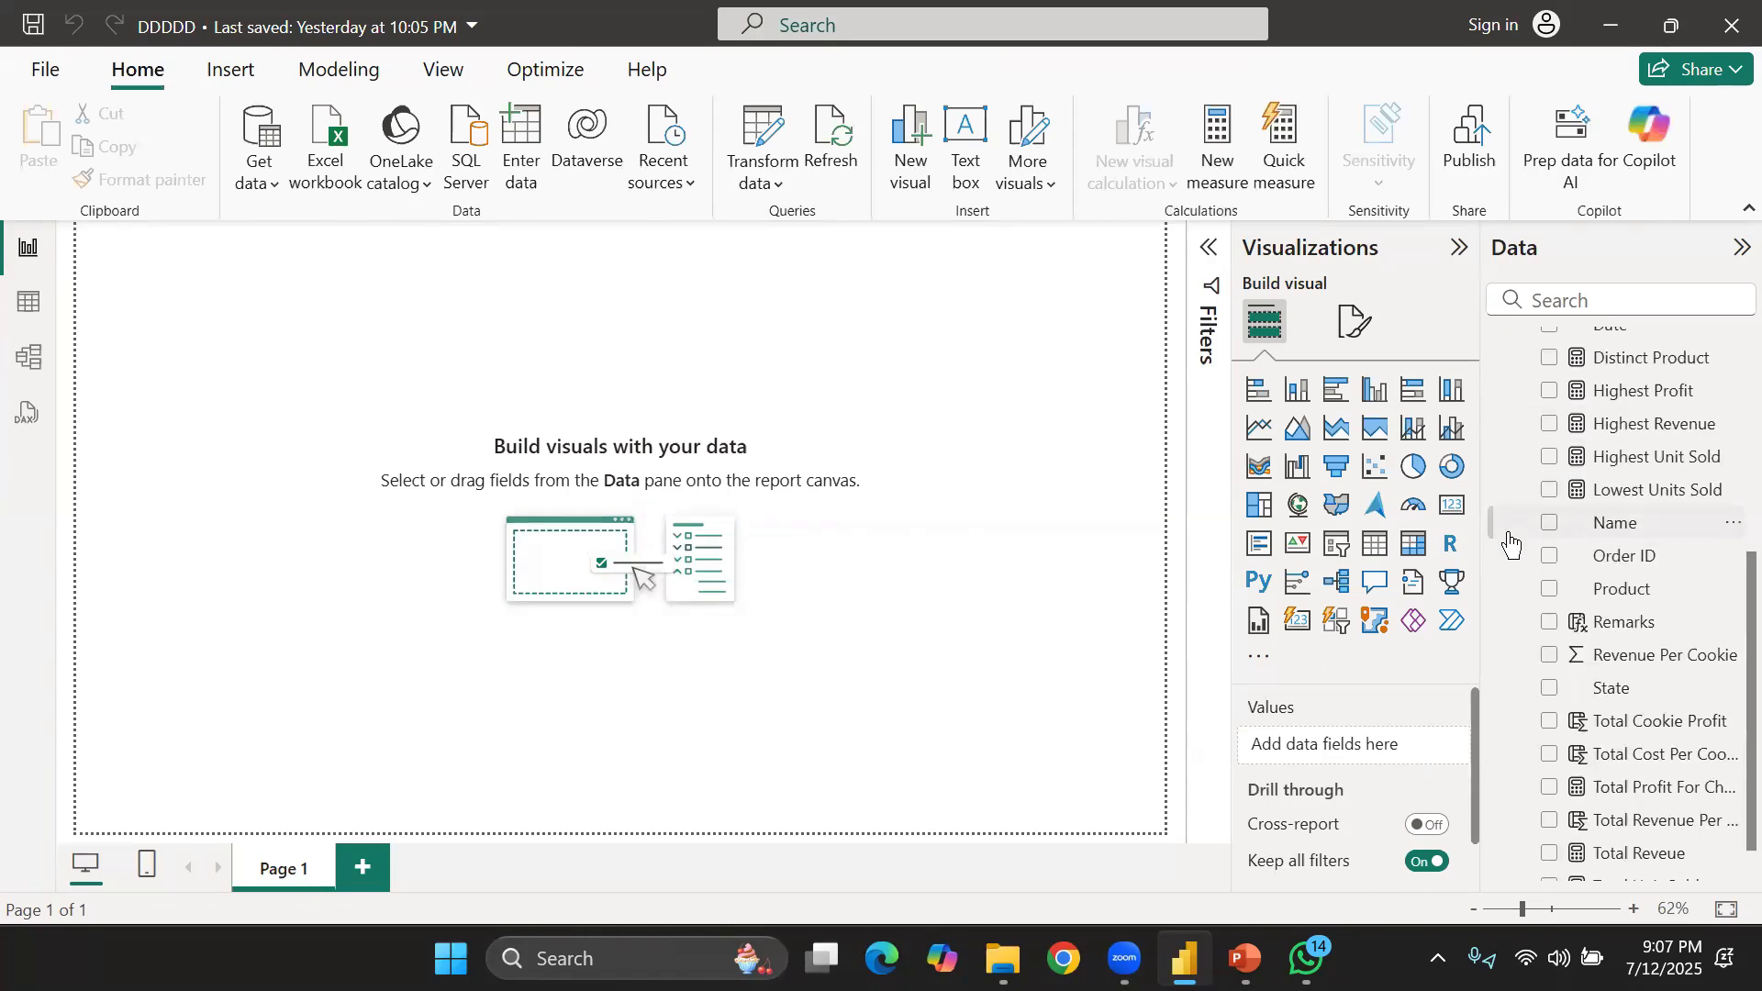
click(1572, 787)
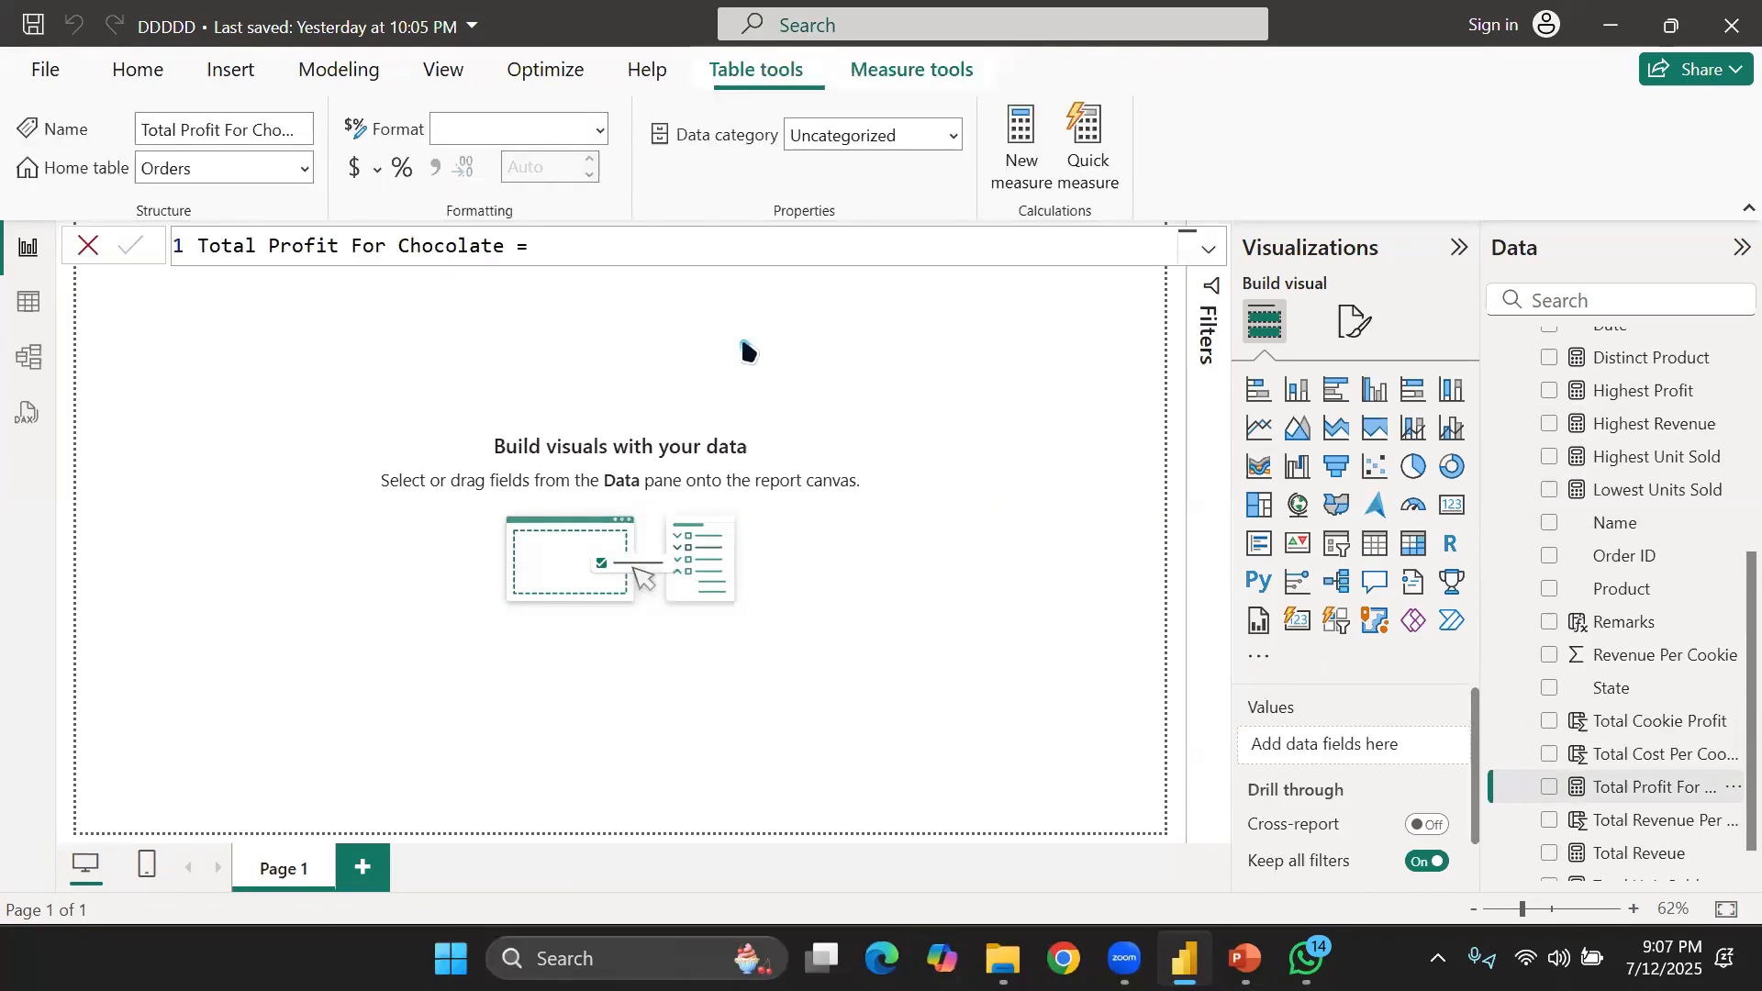
click(662, 247)
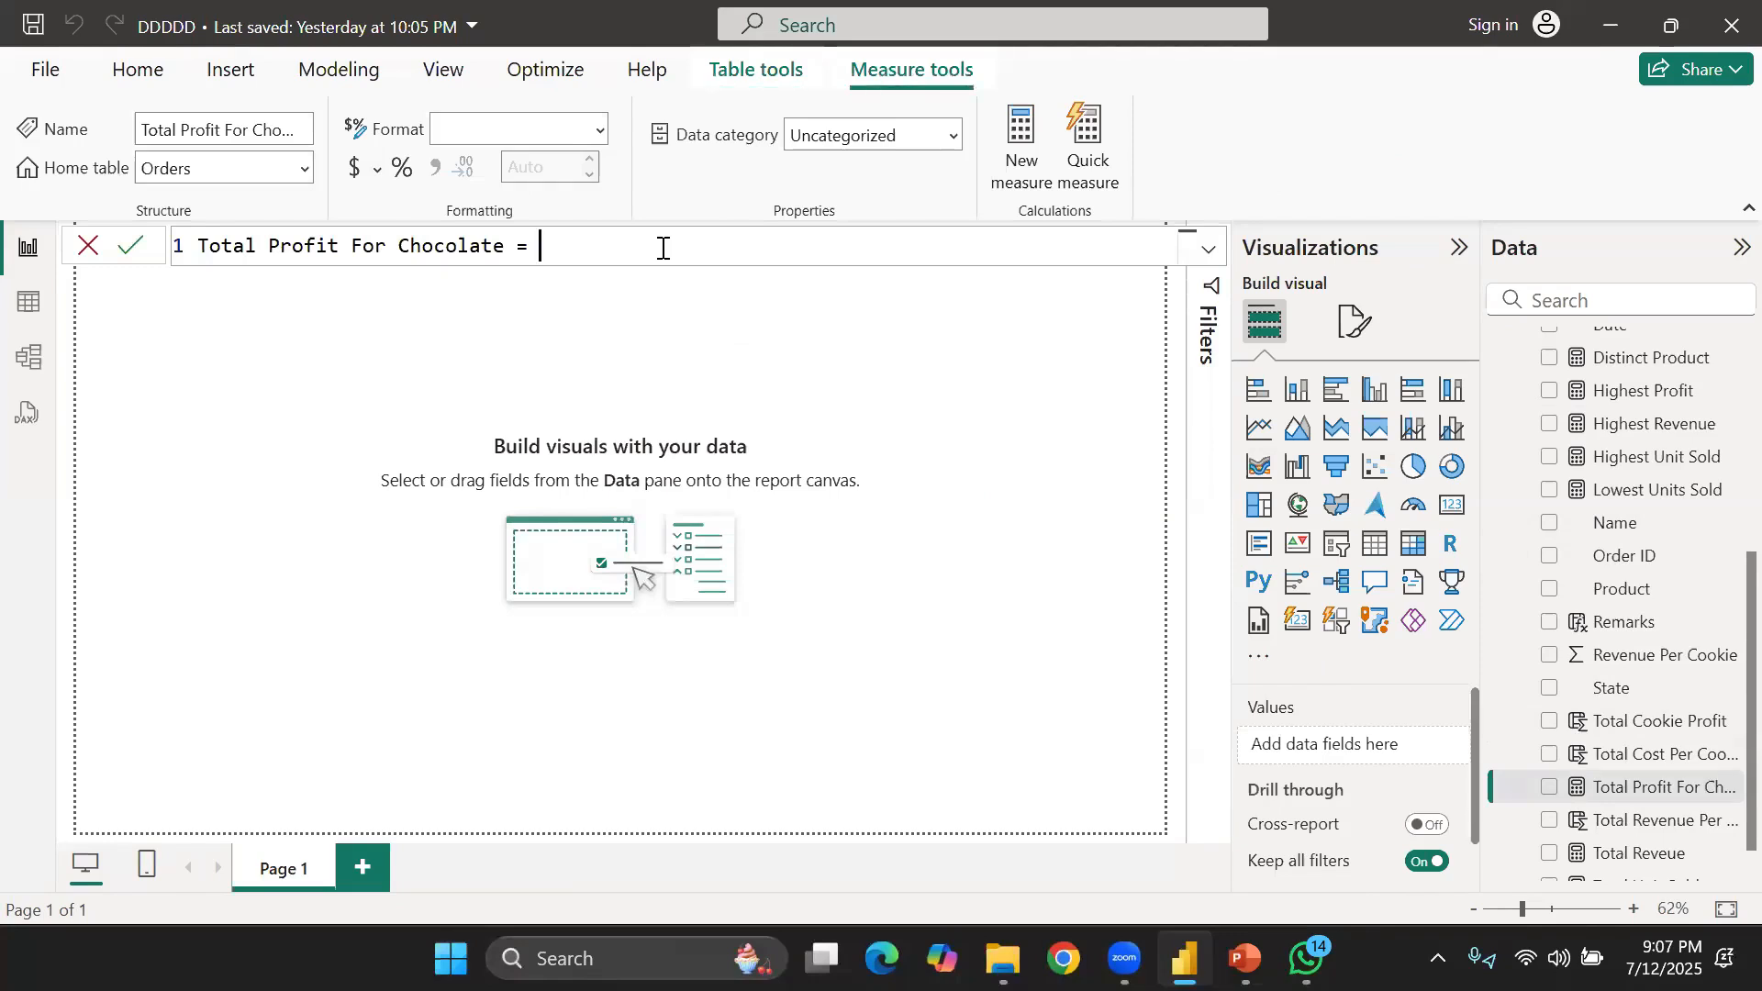
text(cal)
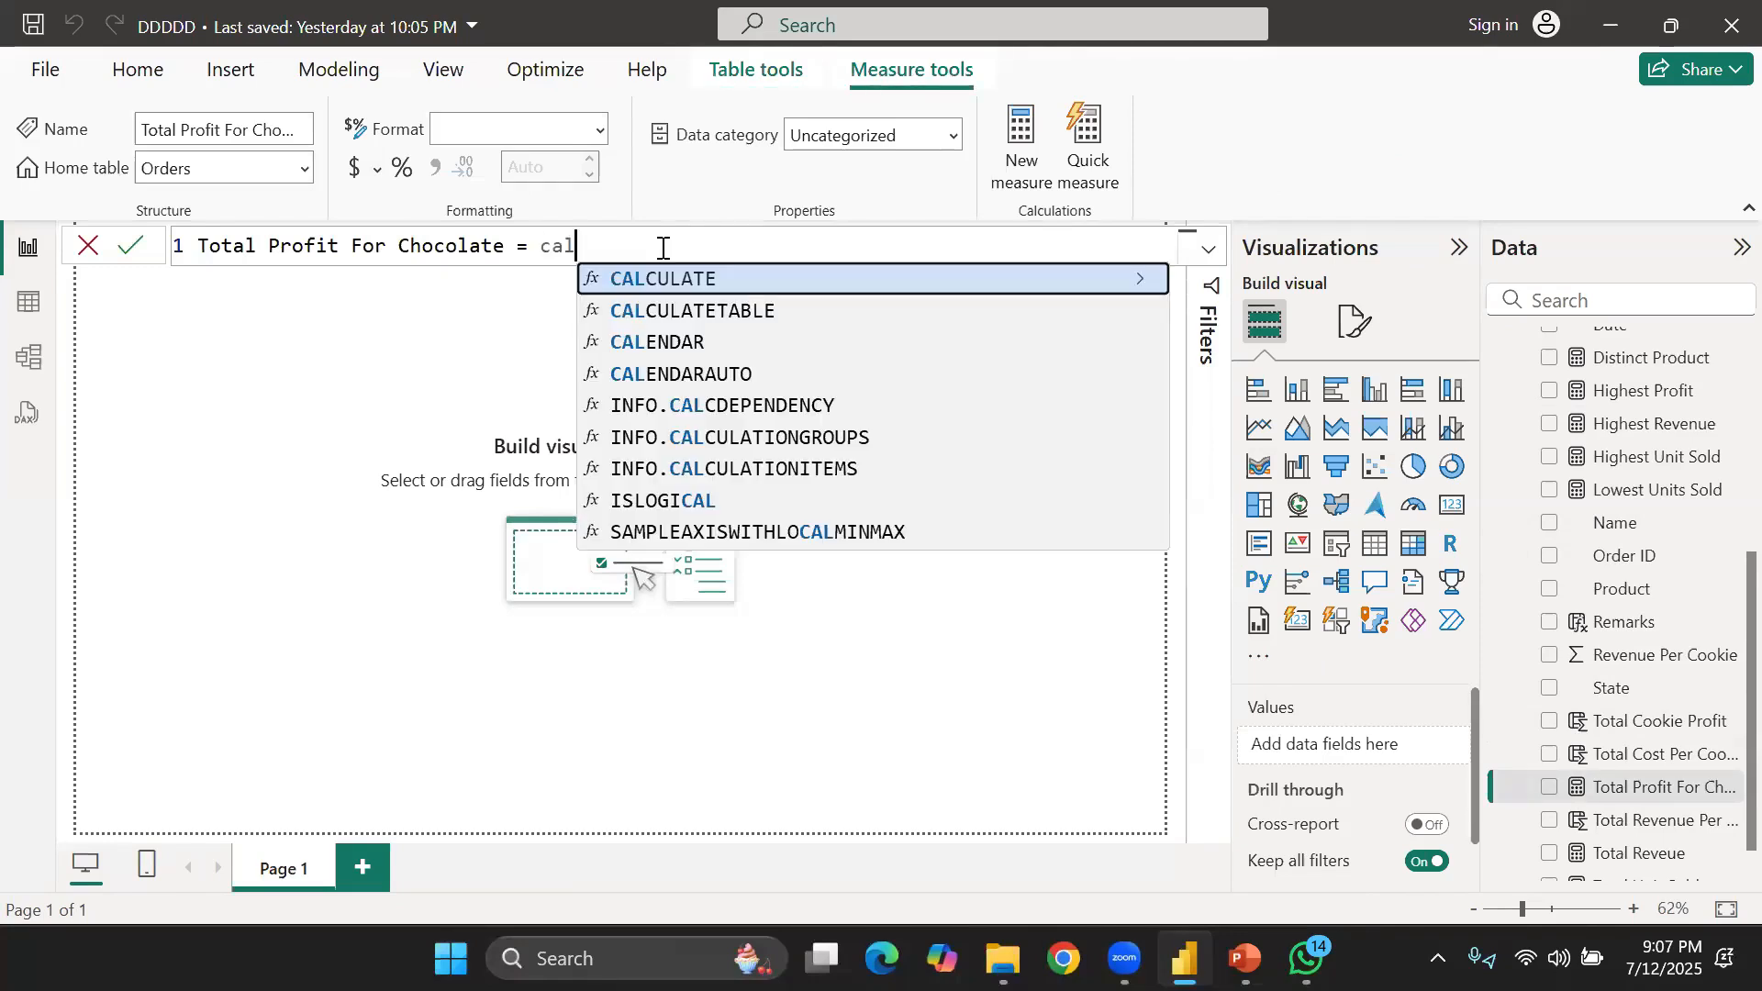
key(Tab)
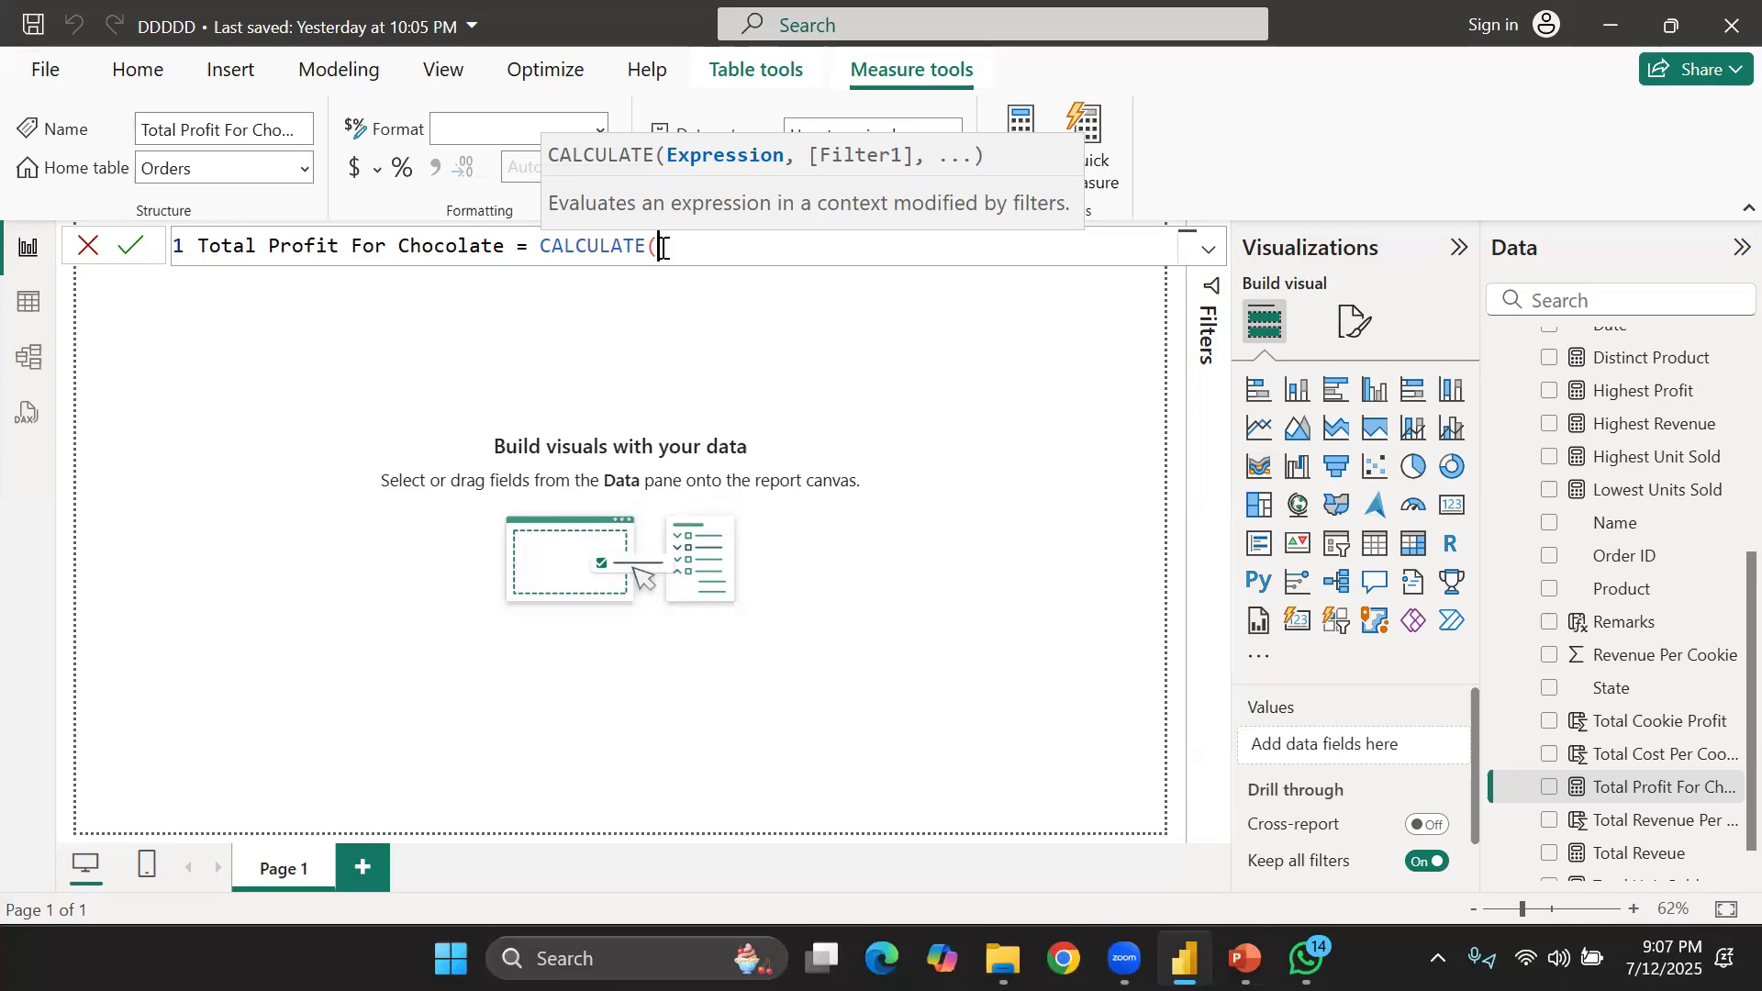
text(max)
key(BackSpace)
key(BackSpace)
key(BackSpace)
text(sum)
key(Tab)
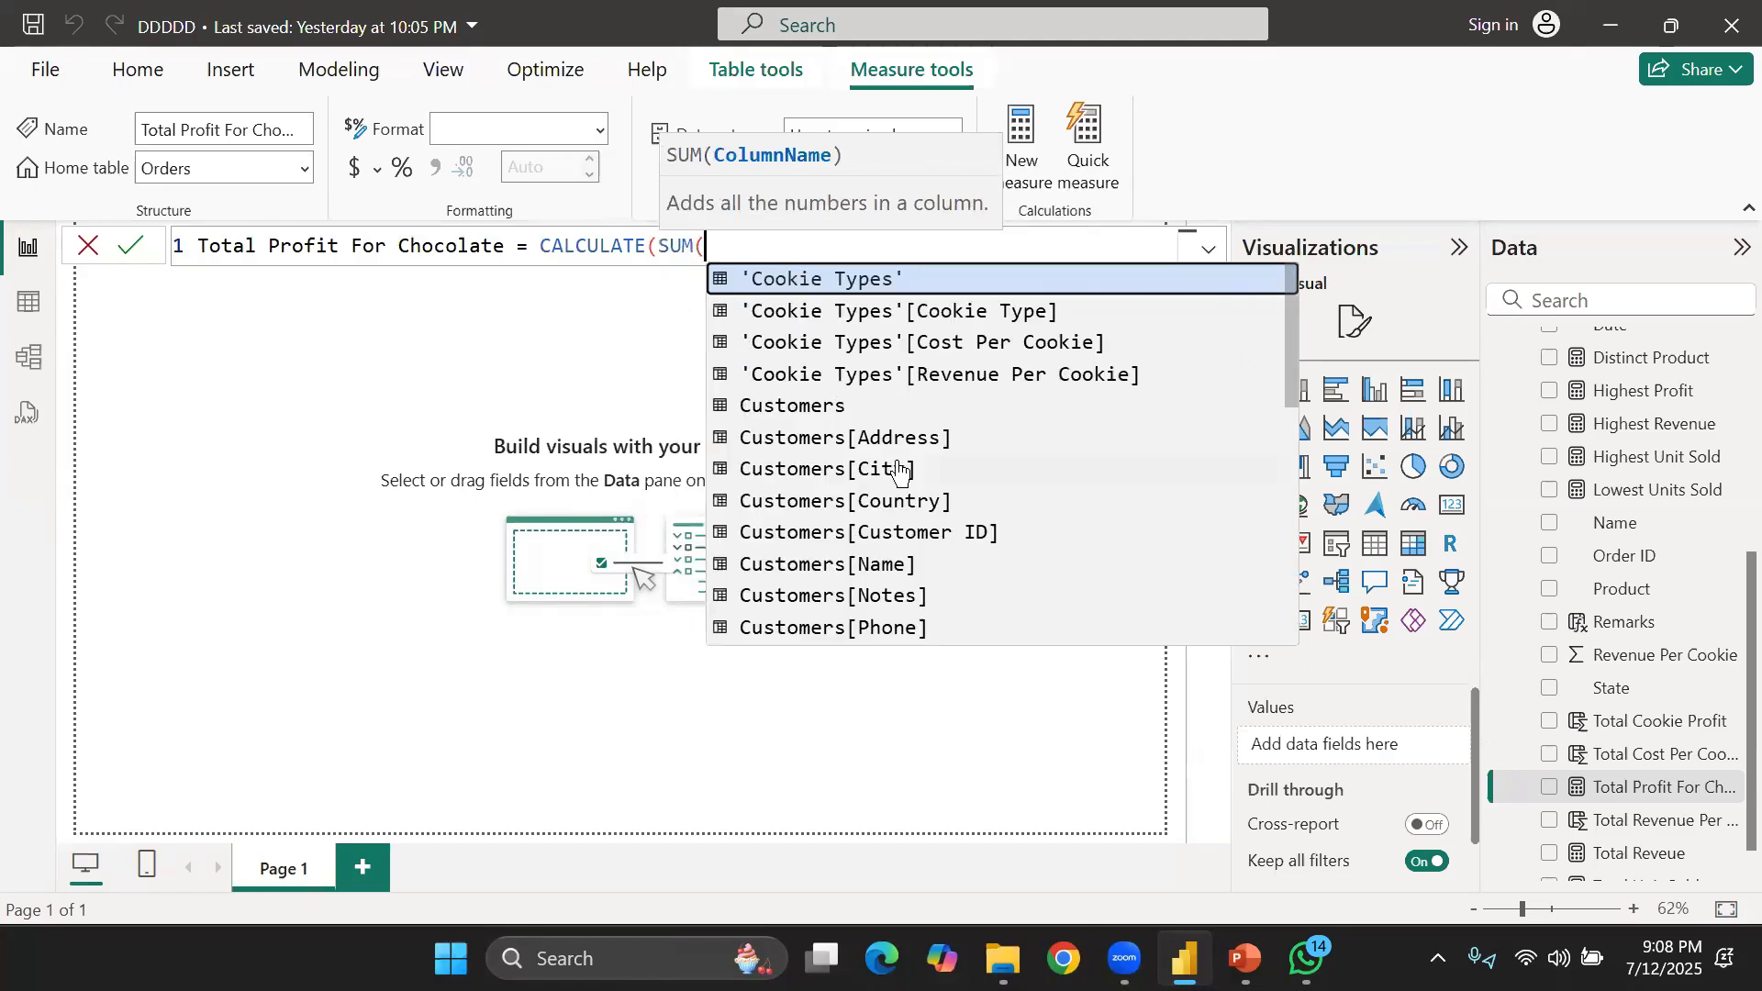
scroll(900, 466, down, 2)
scroll(899, 468, down, 5)
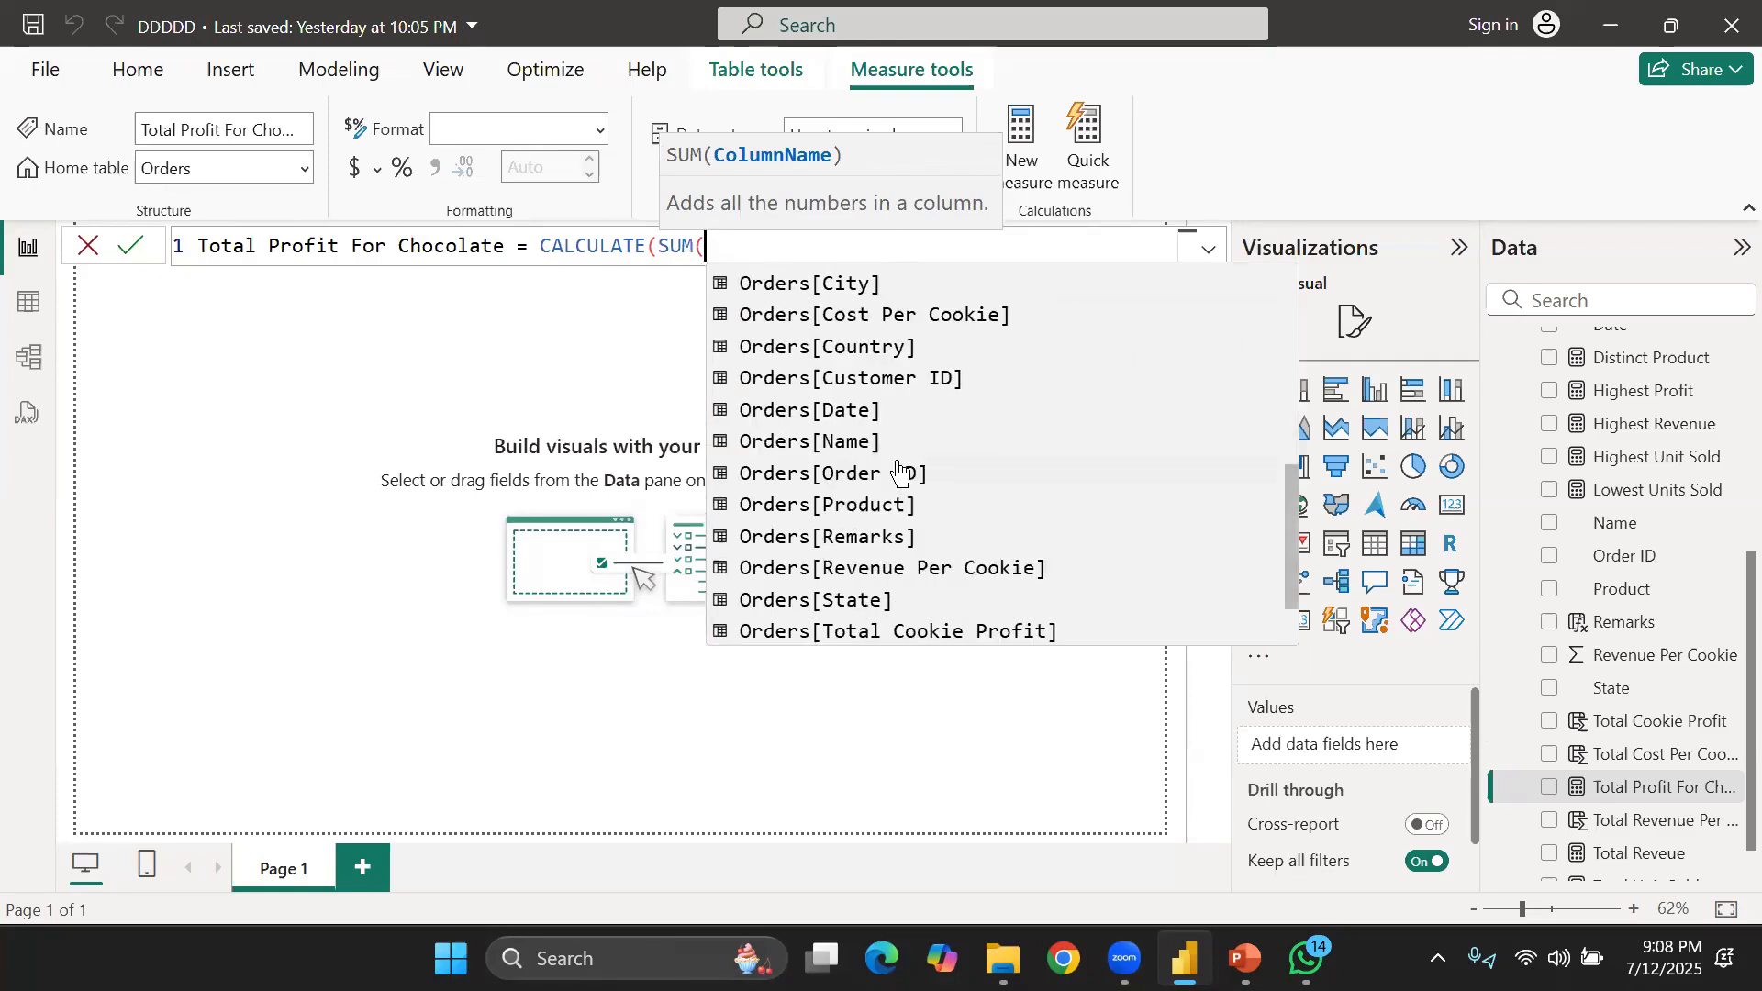
click(918, 536)
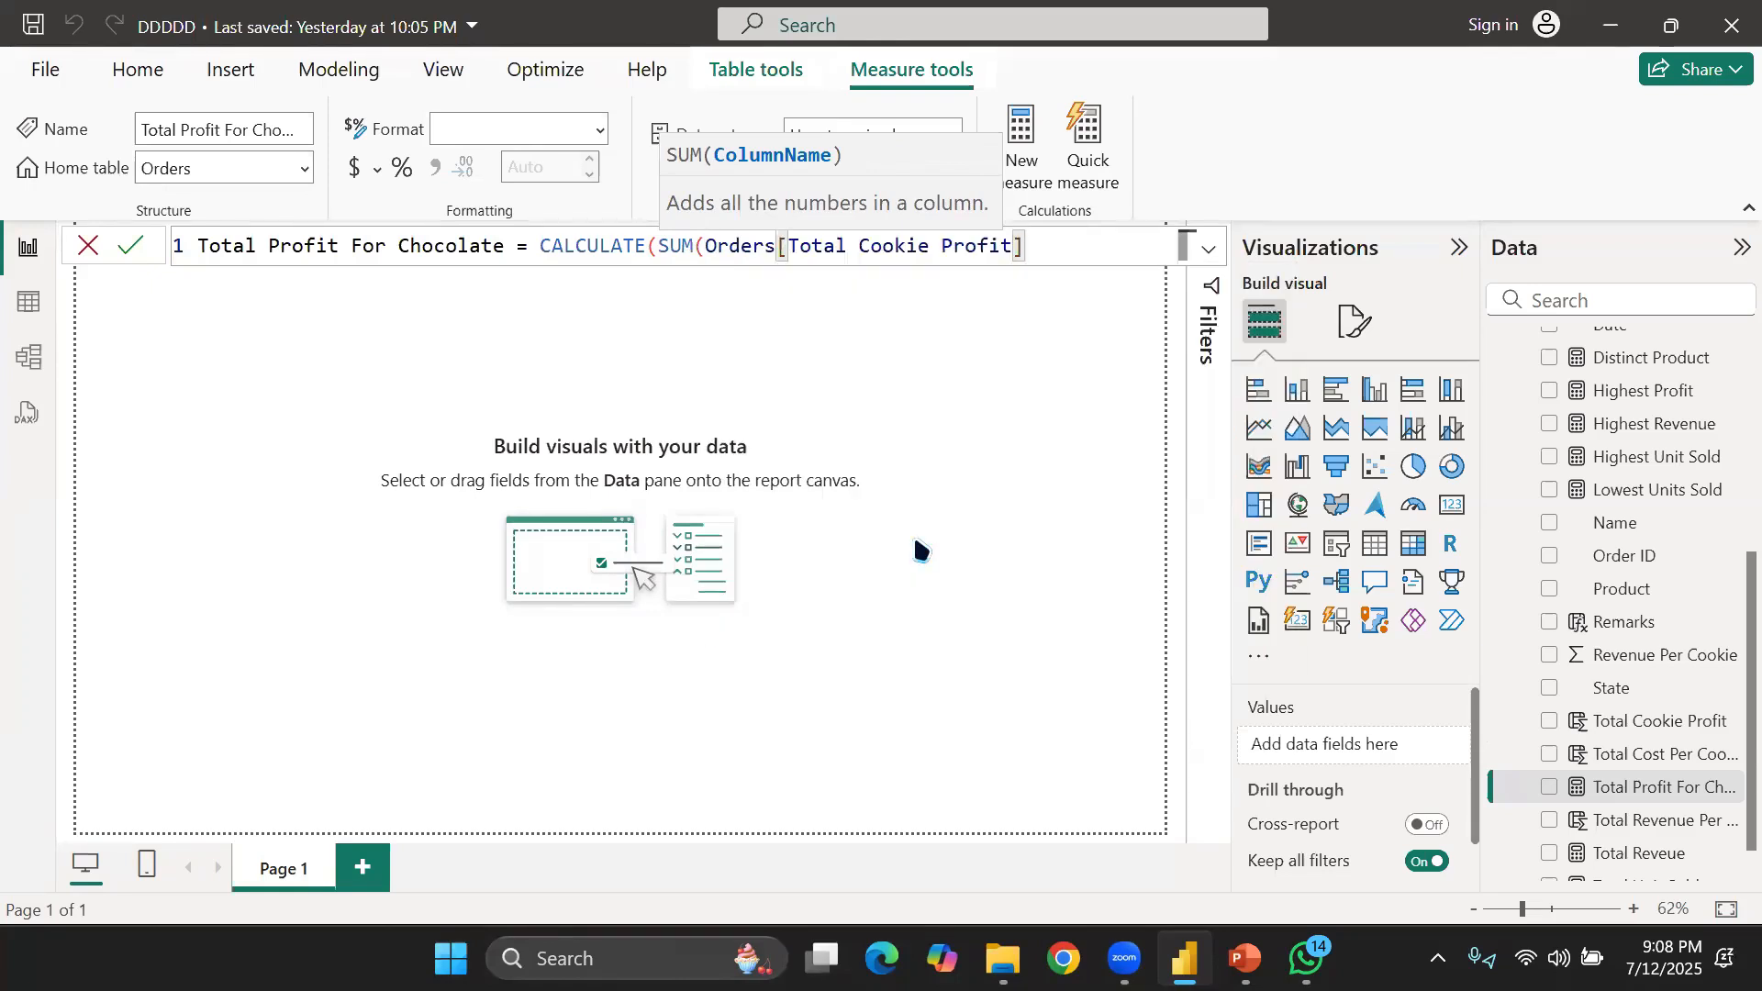
text())
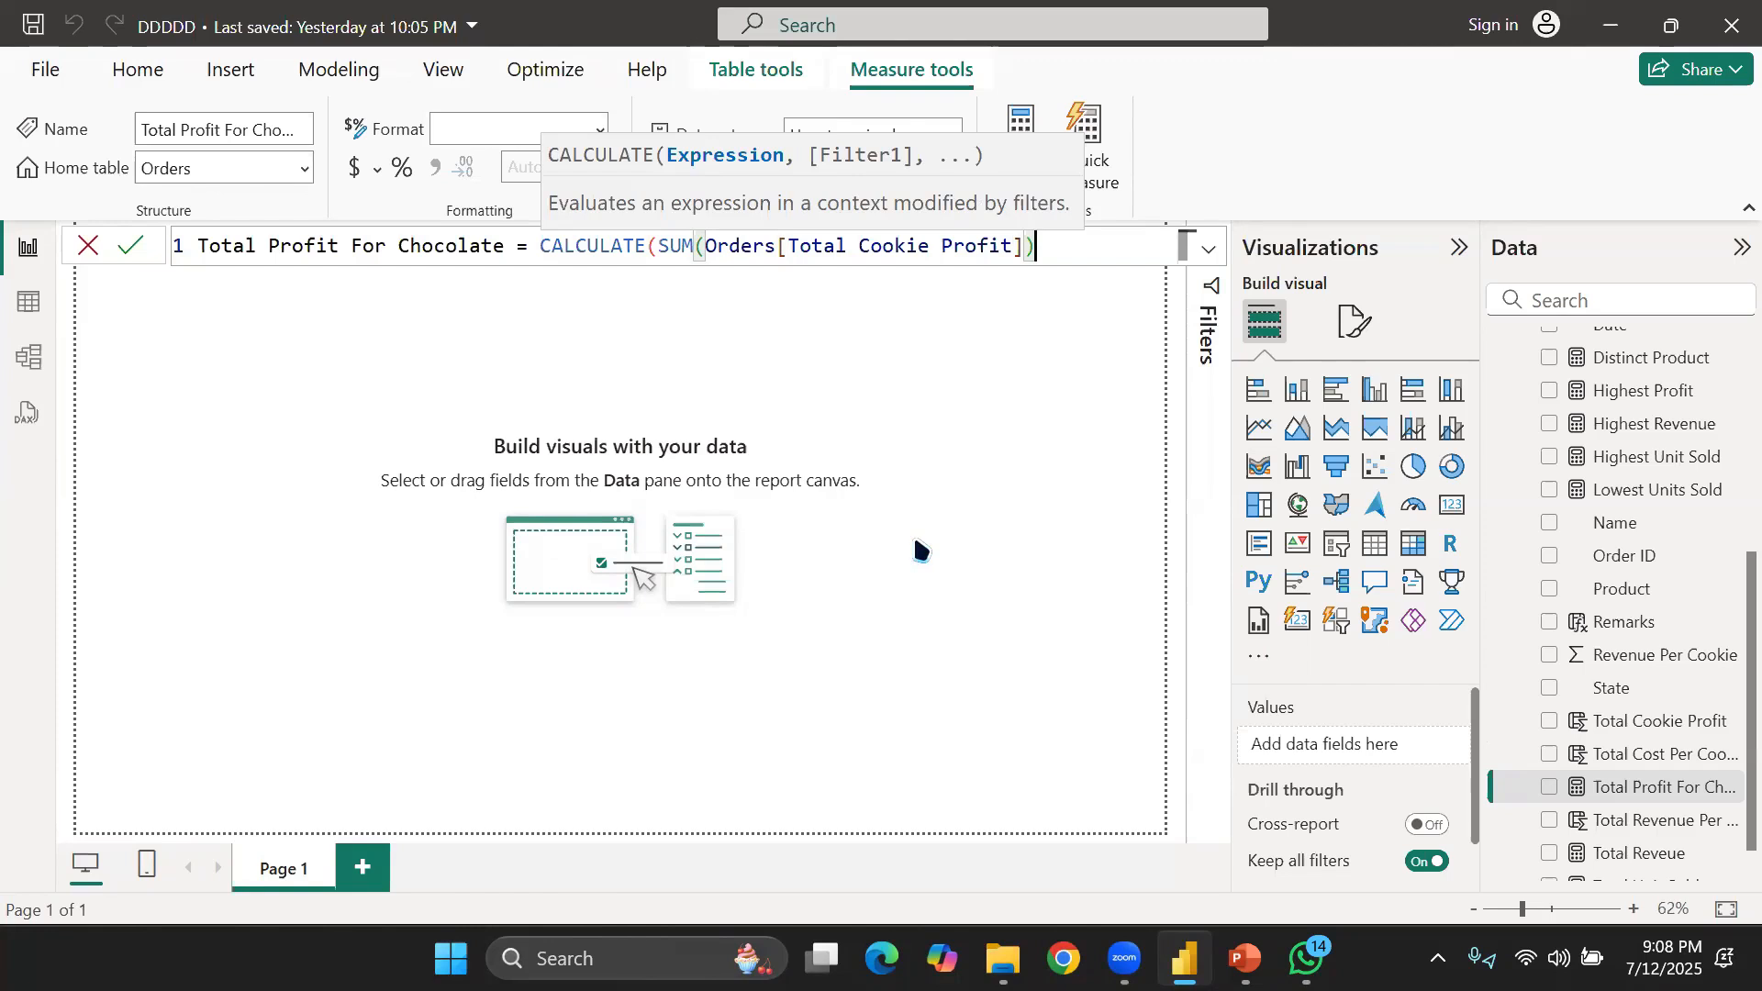
Add 'Orders'[Product] as the CALCULATE filter argument and place it on a second formula line
text(,)
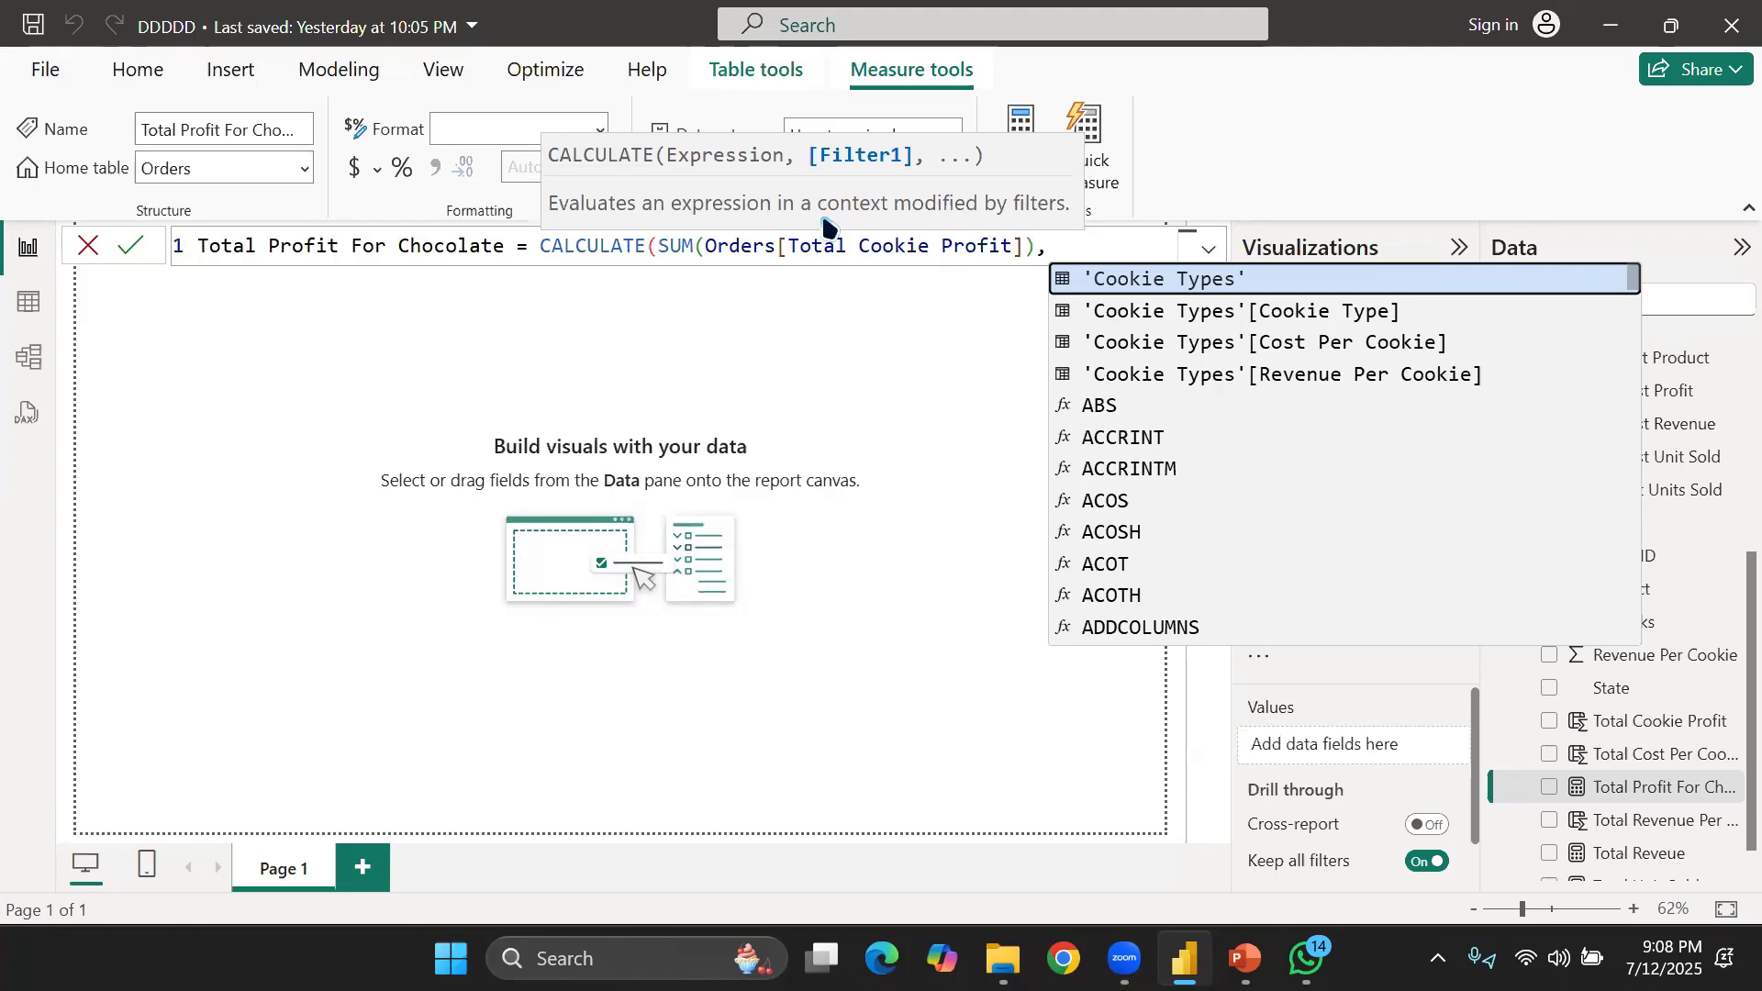
text(')
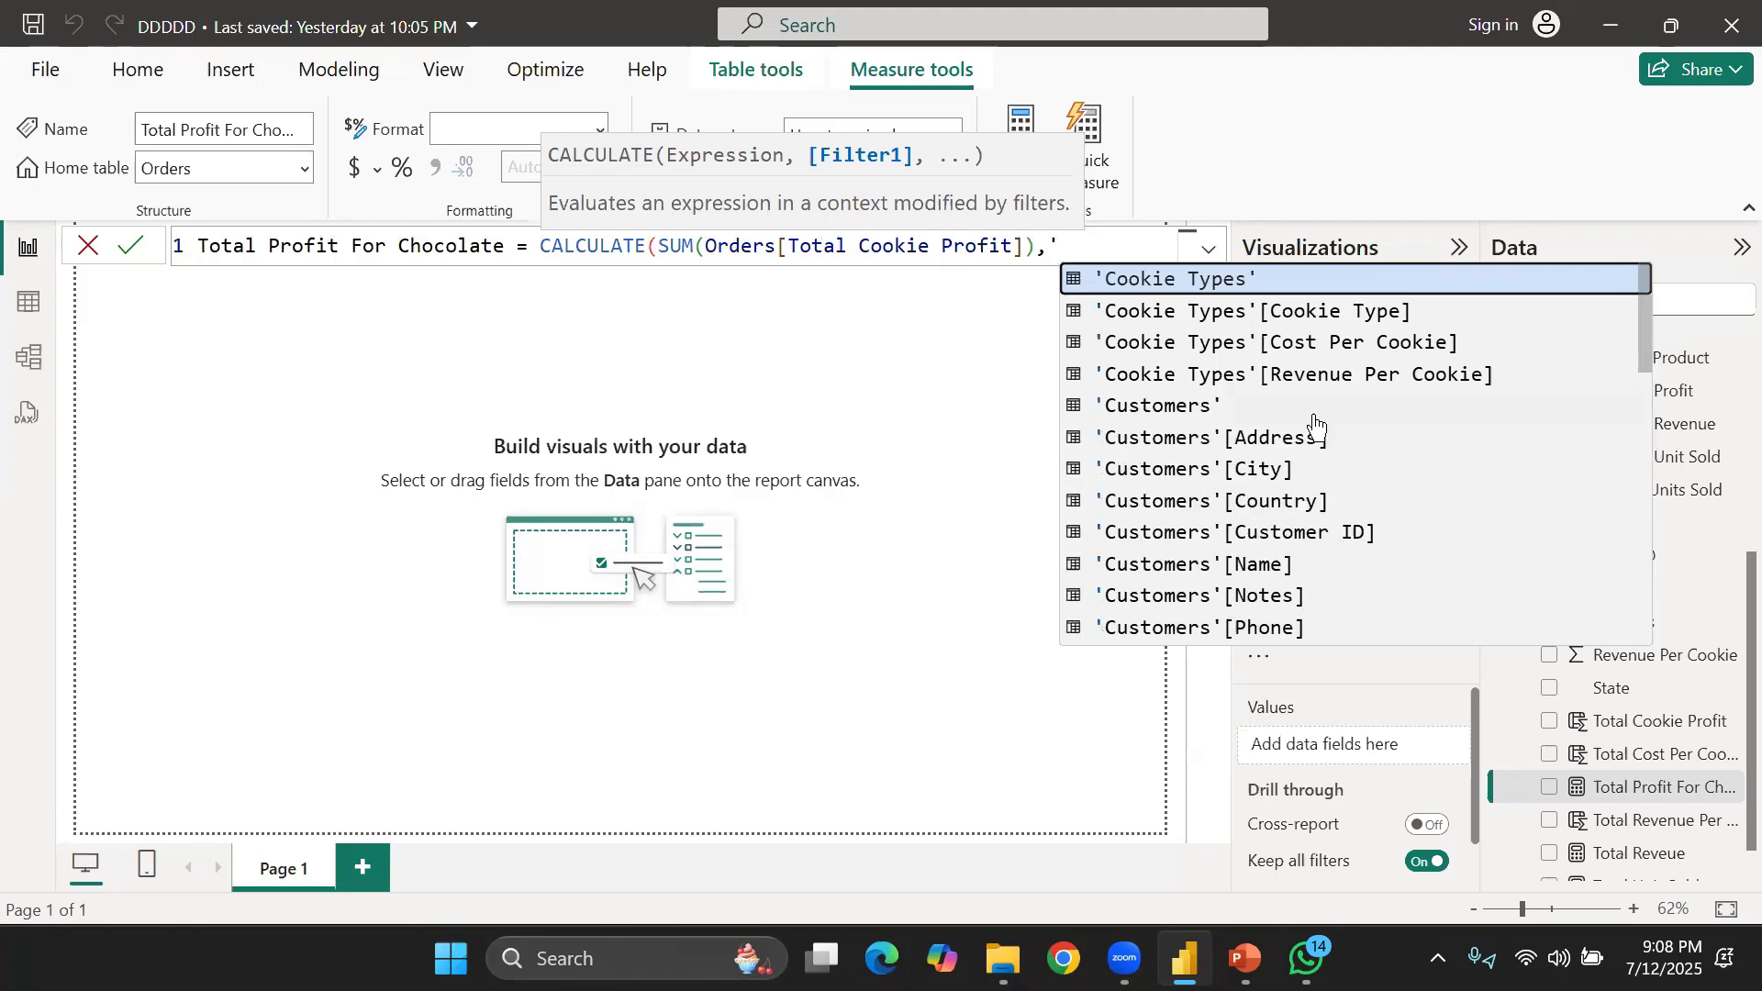
scroll(1315, 424, down, 2)
scroll(1315, 424, down, 6)
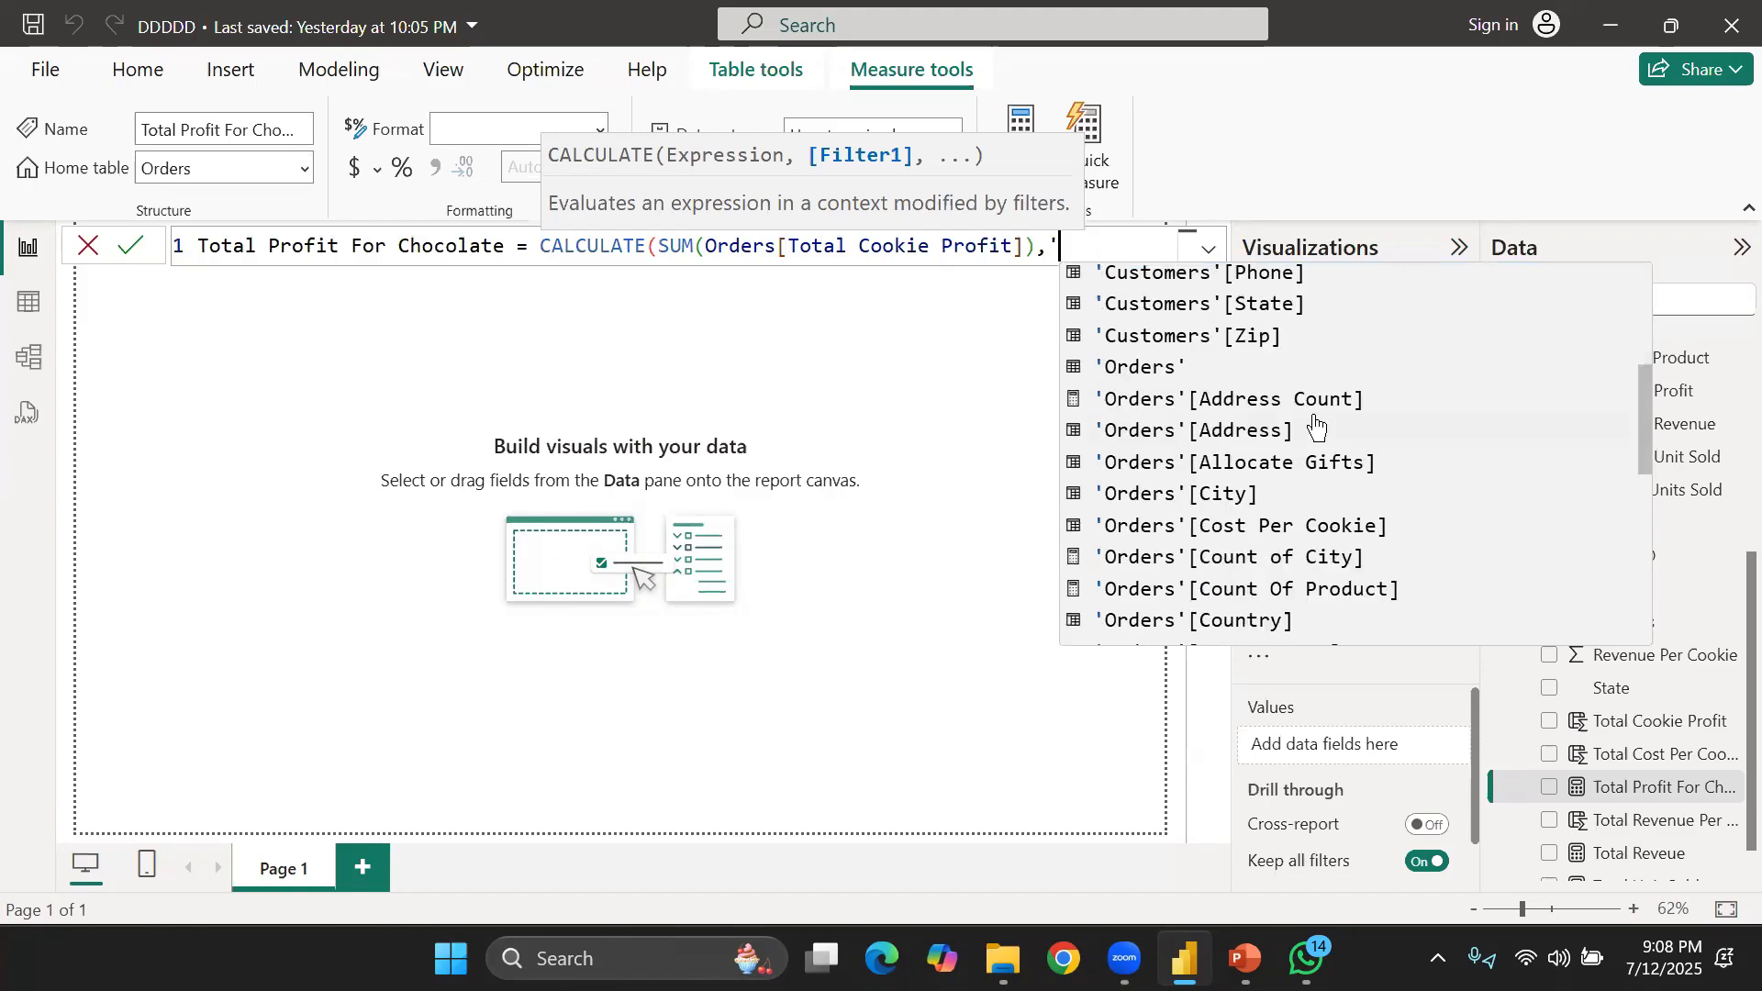
scroll(1315, 424, up, 3)
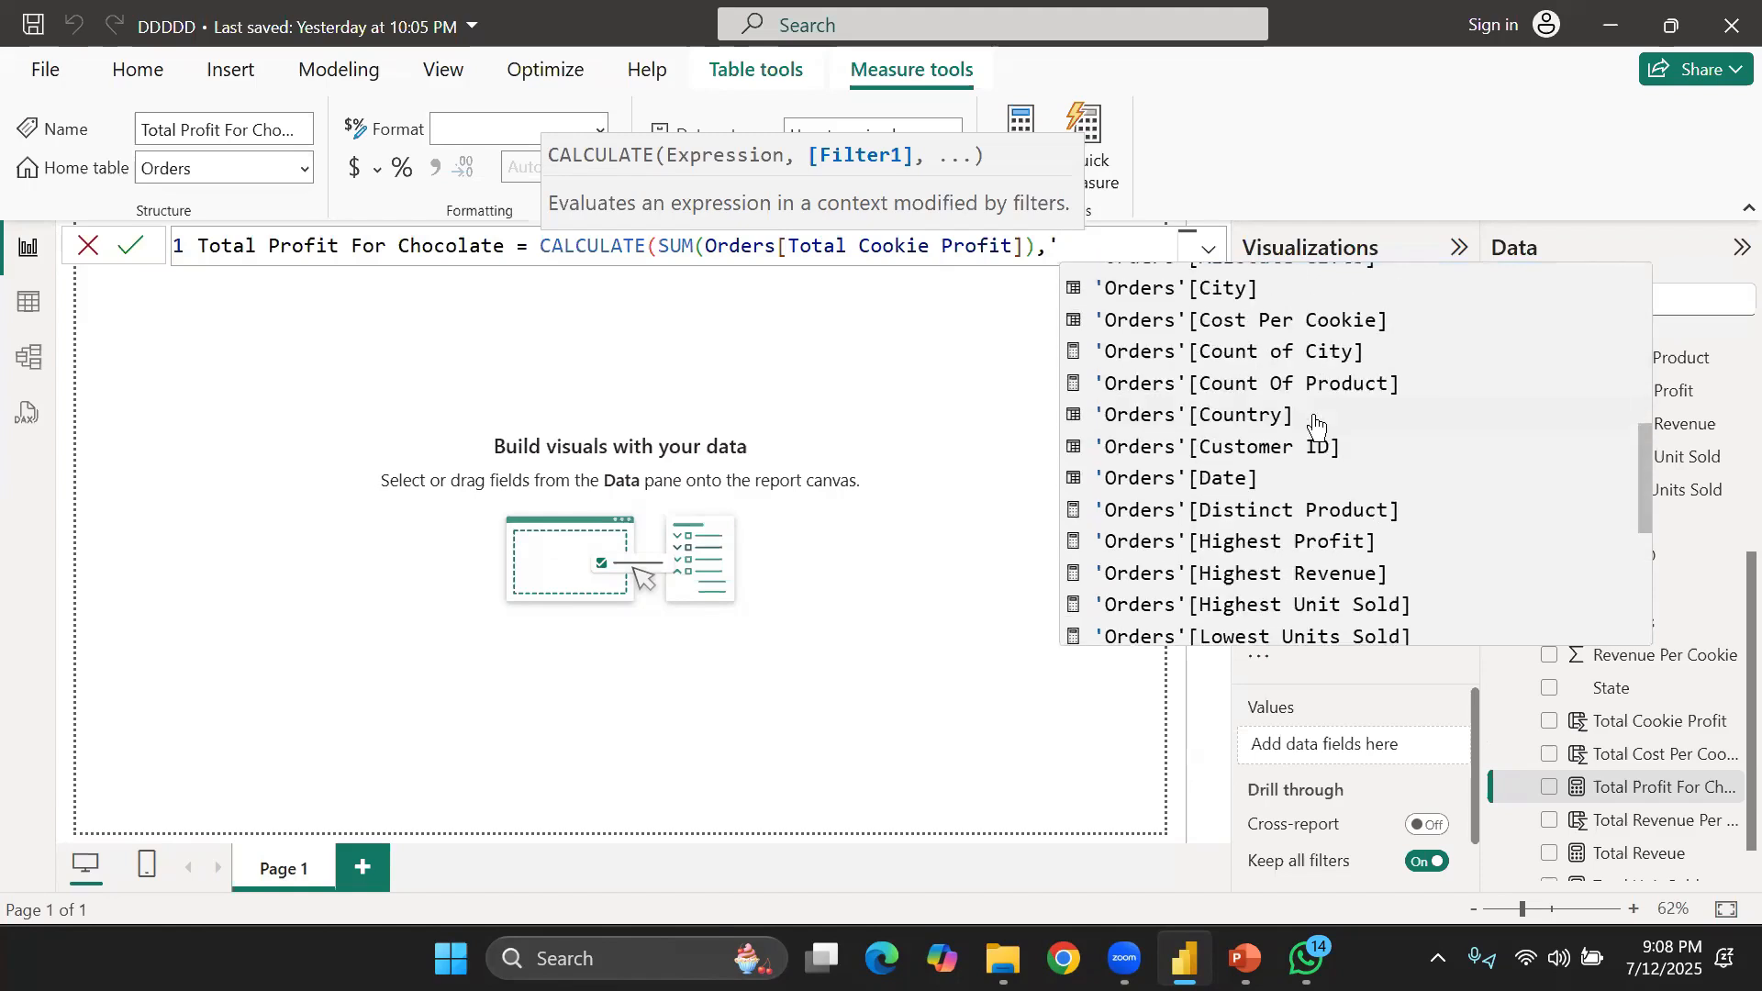
scroll(1316, 424, down, 4)
scroll(1315, 424, down, 1)
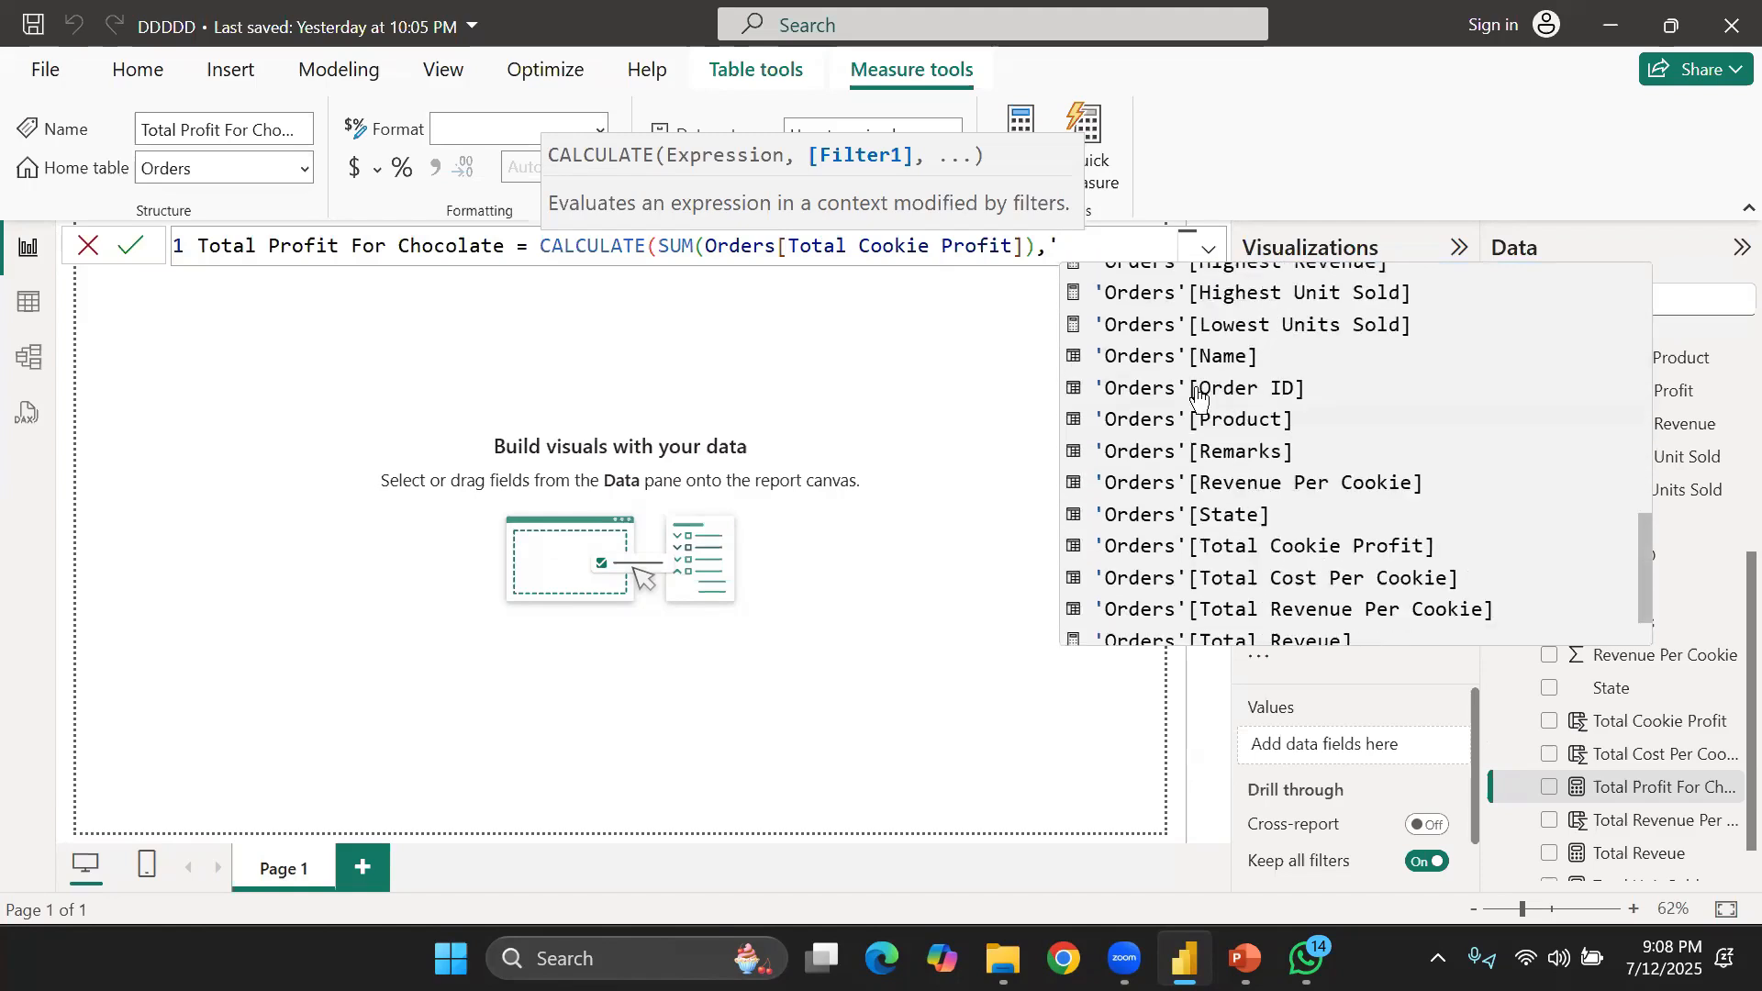
click(1187, 414)
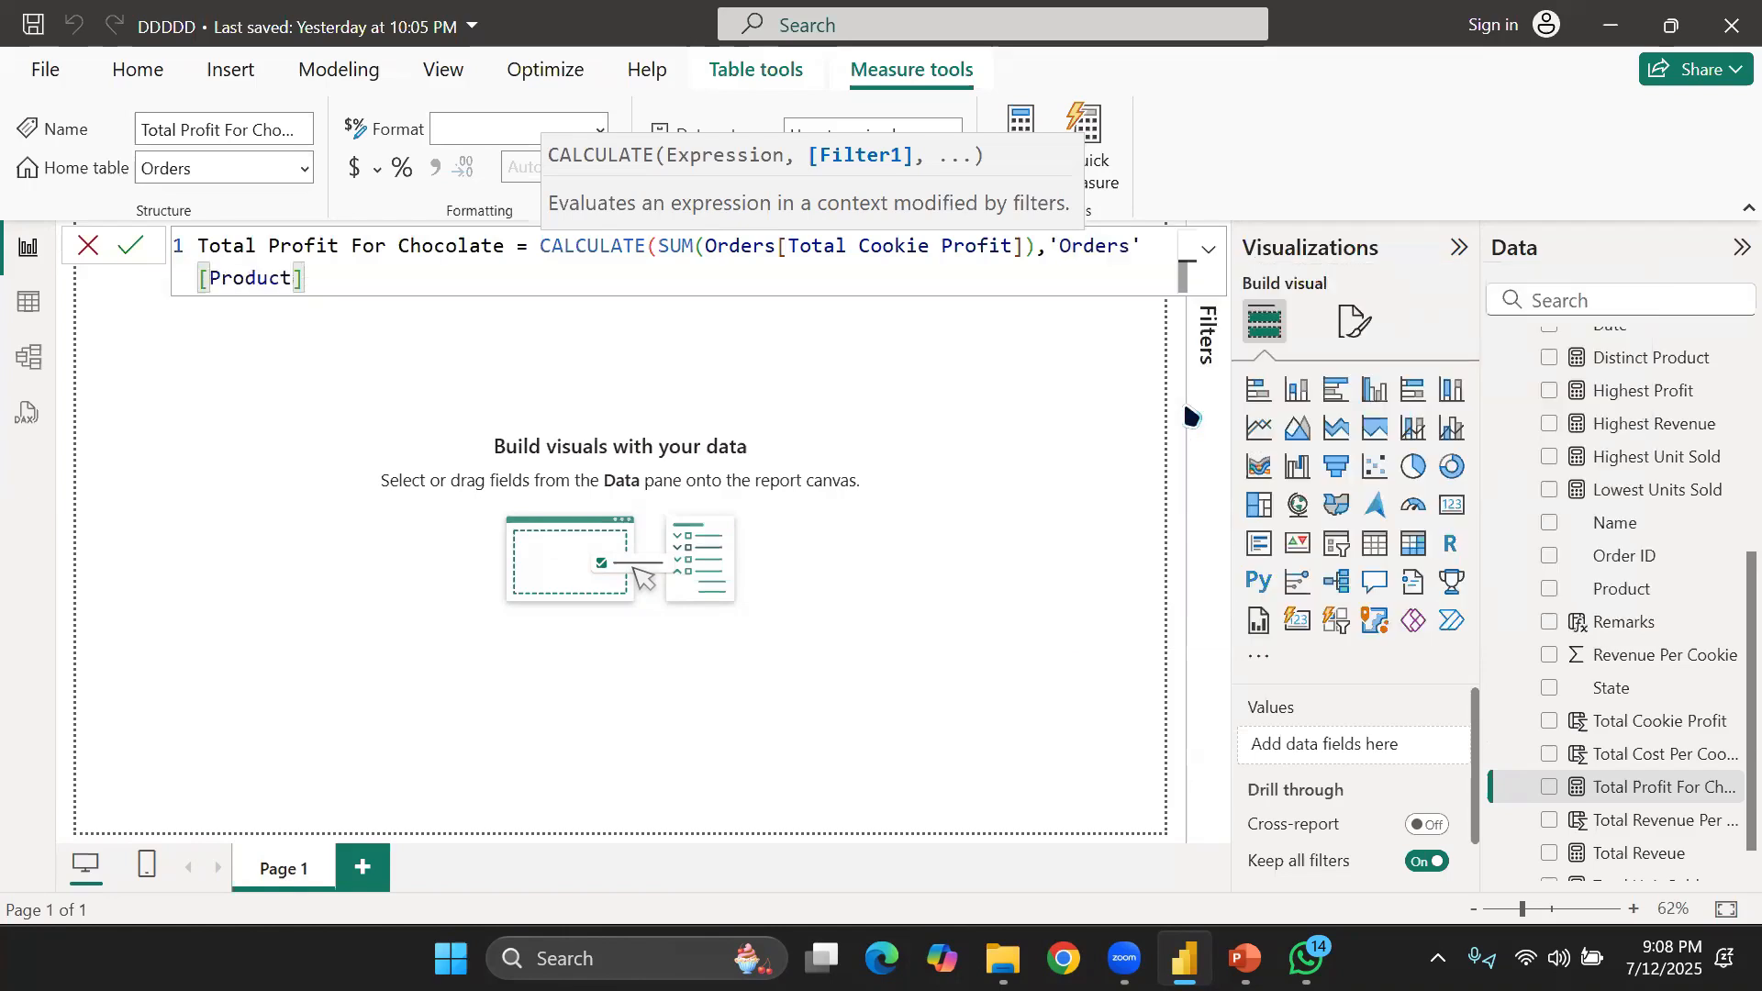
click(1054, 244)
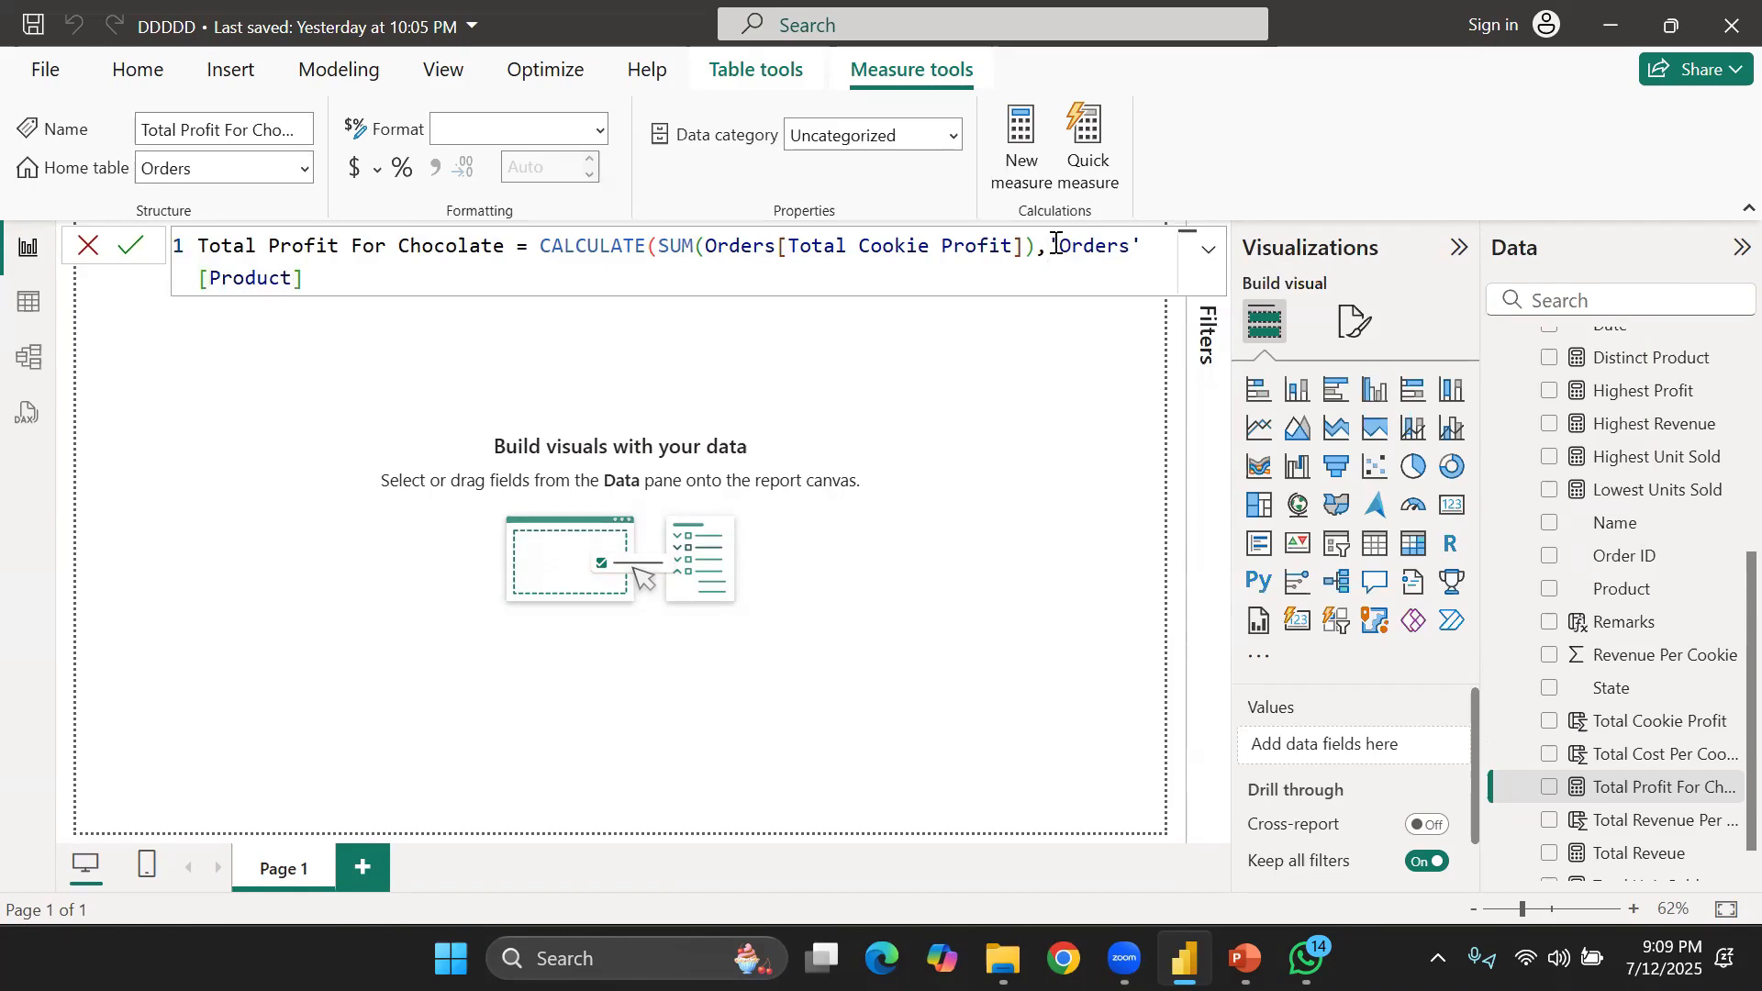
key(shift+Return)
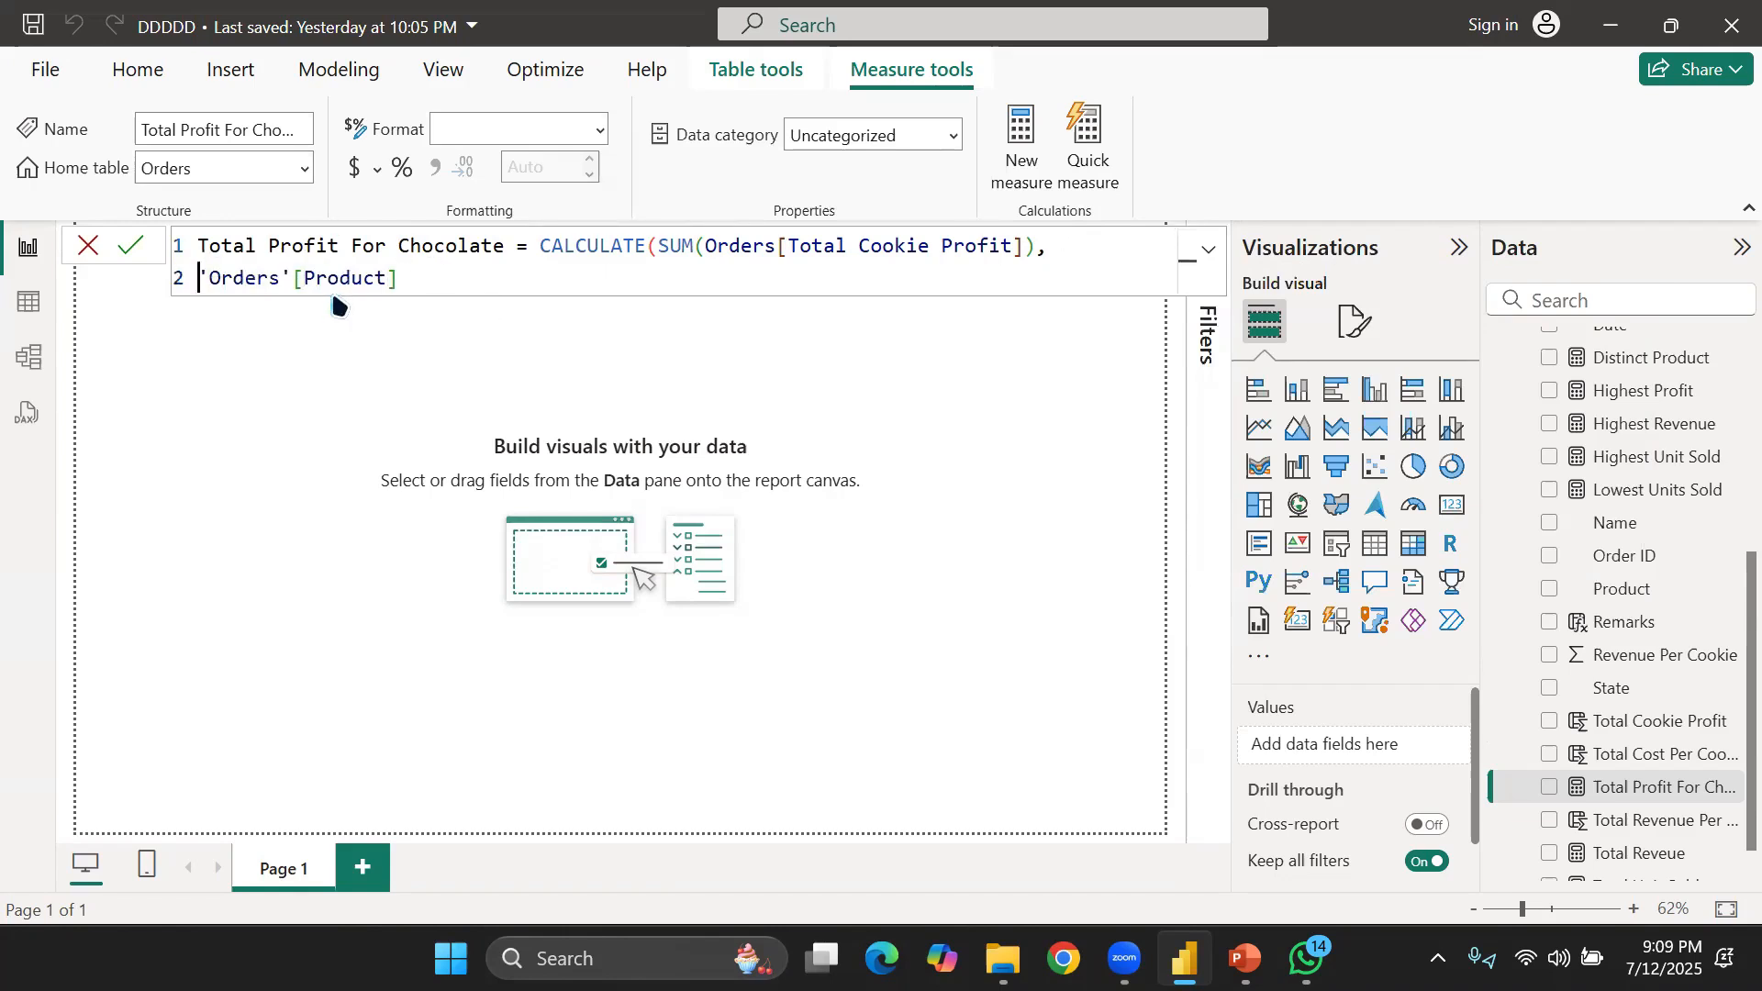
Complete the filter condition as 'Orders'[Product] ="Chocolate Chips", close the CALCULATE function and commit the measure
click(453, 277)
text(= )
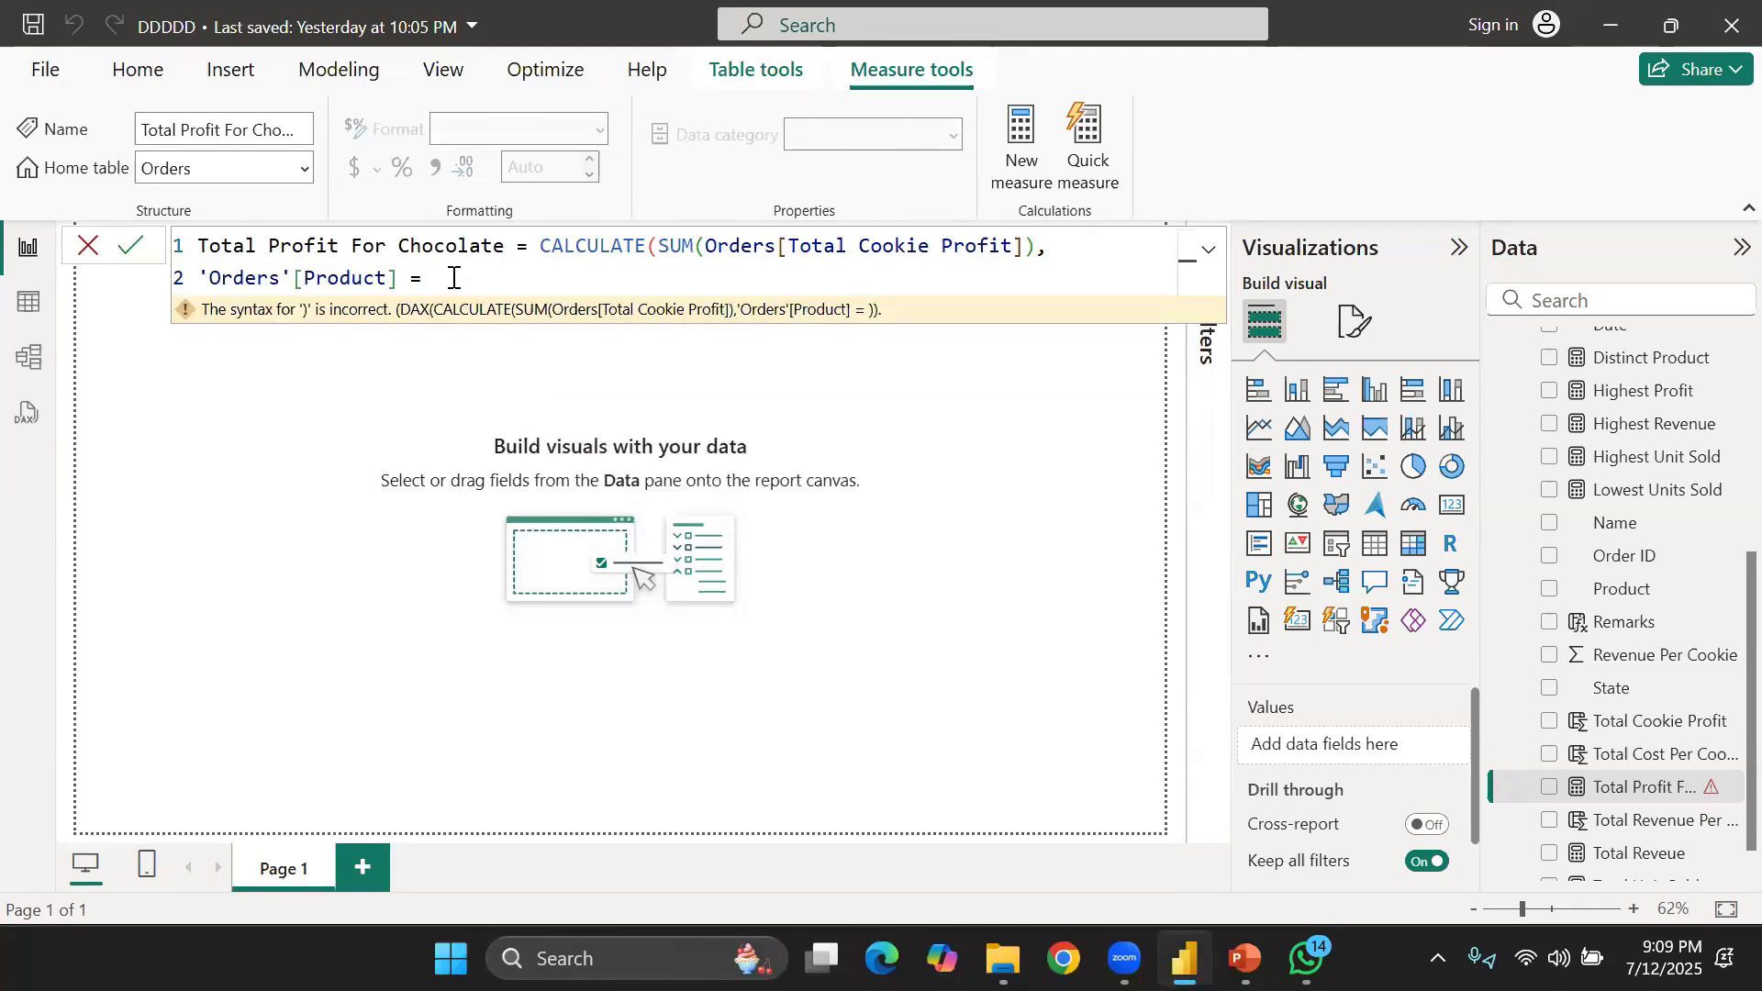
text(")
key(BackSpace)
key(BackSpace)
text(")
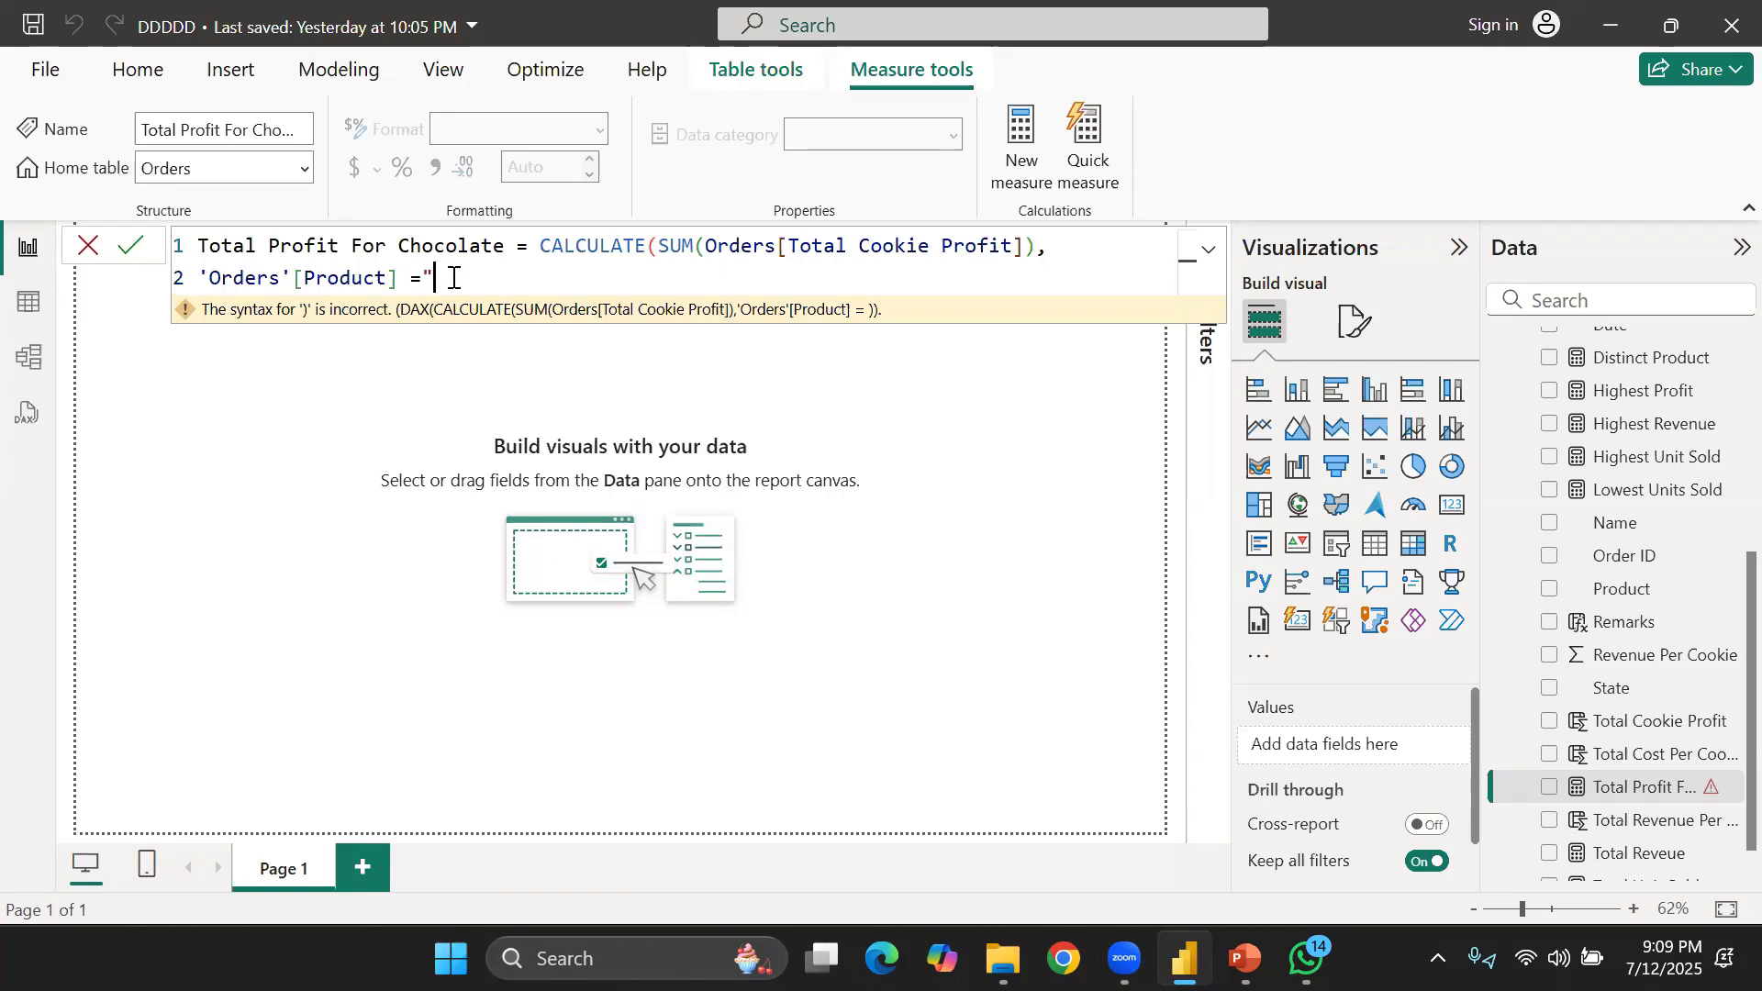
text(c)
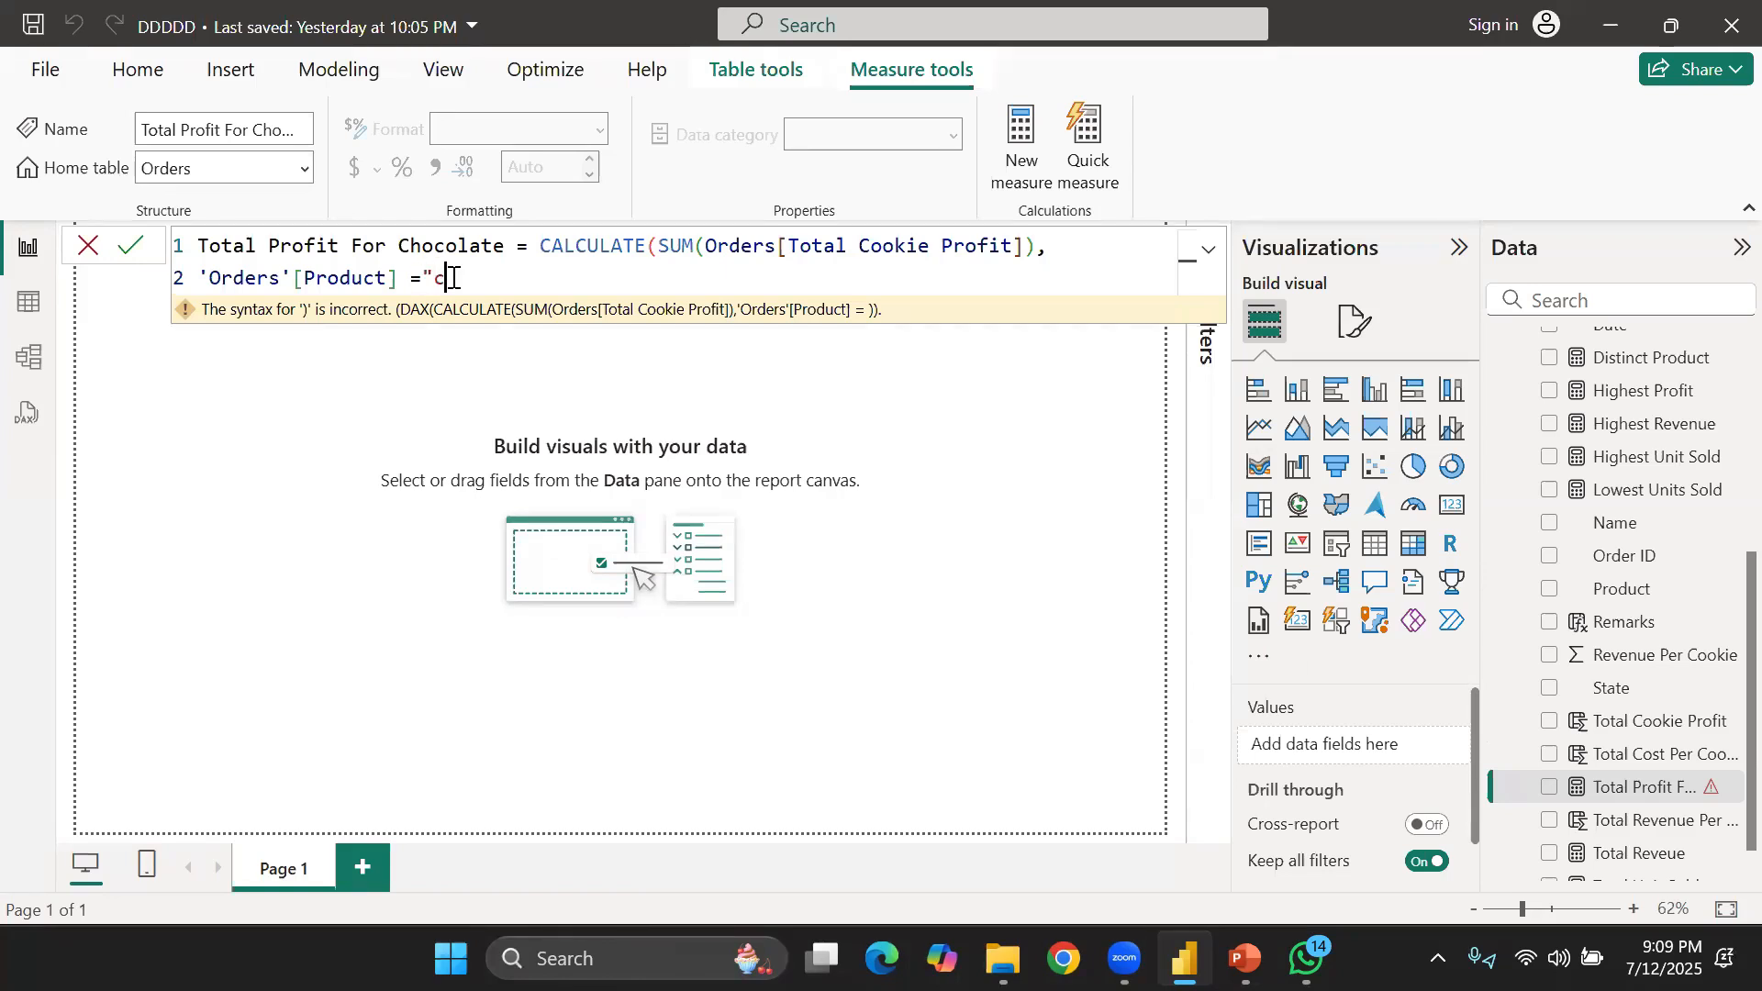
key(BackSpace)
text(Cho)
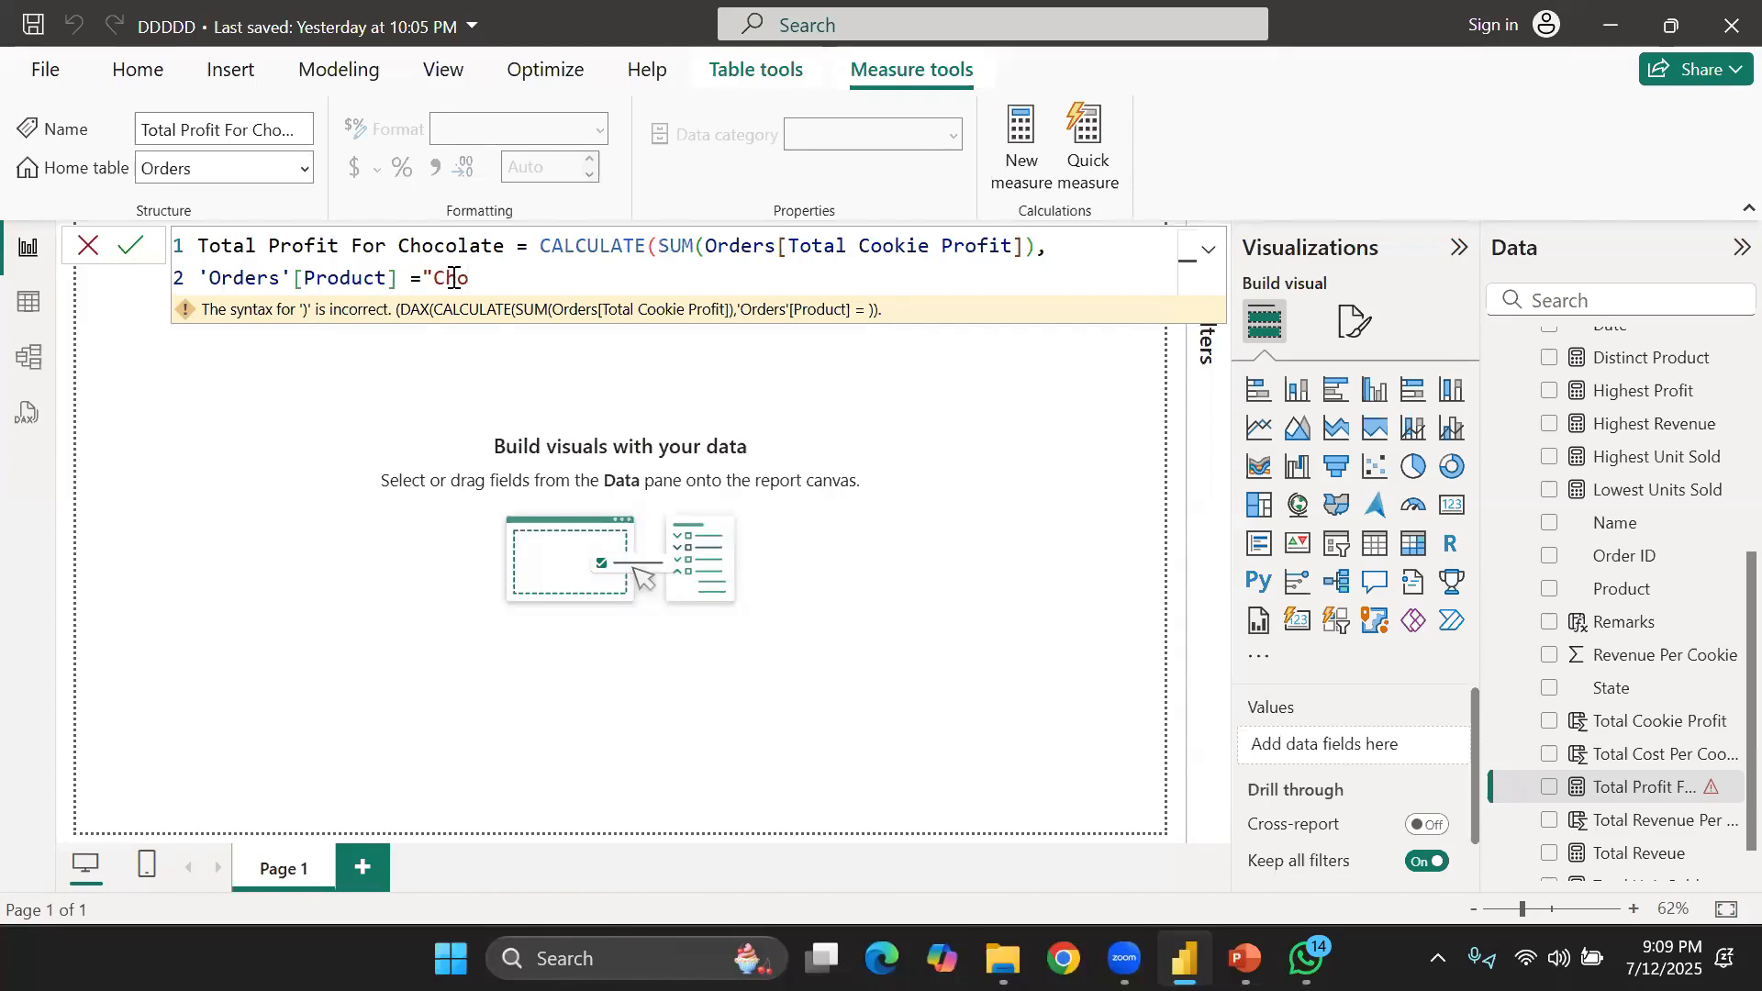
text(colate Chi)
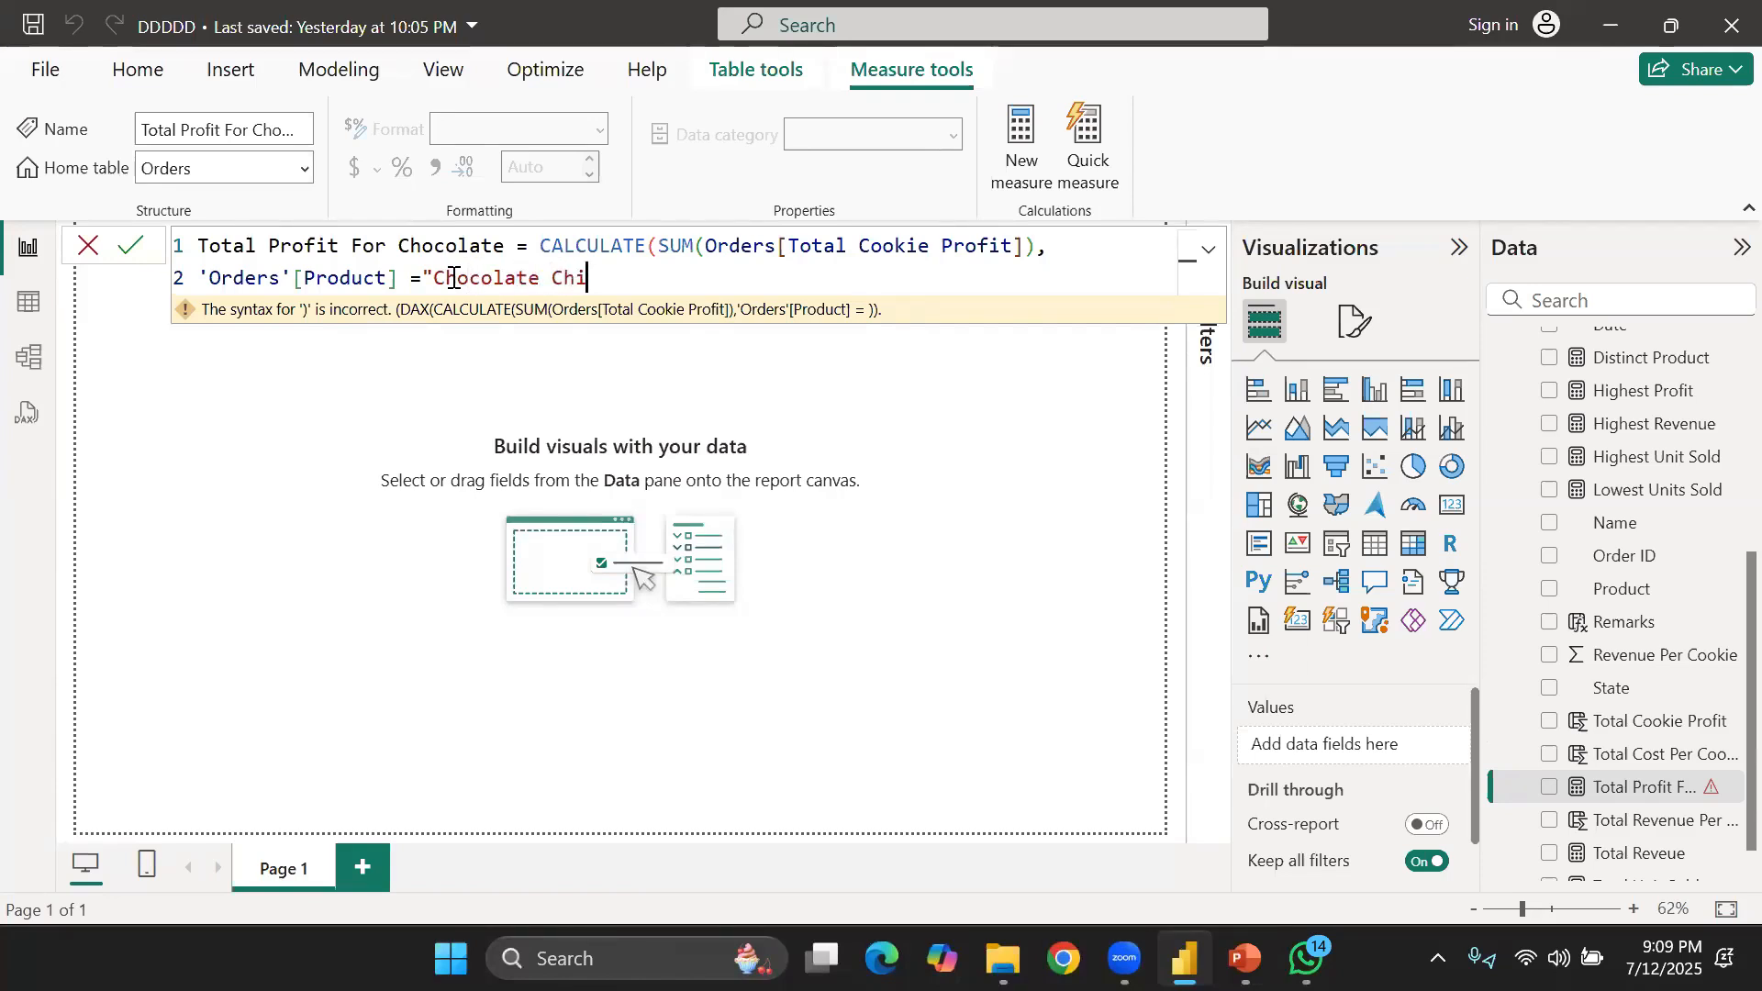
text(ps"))
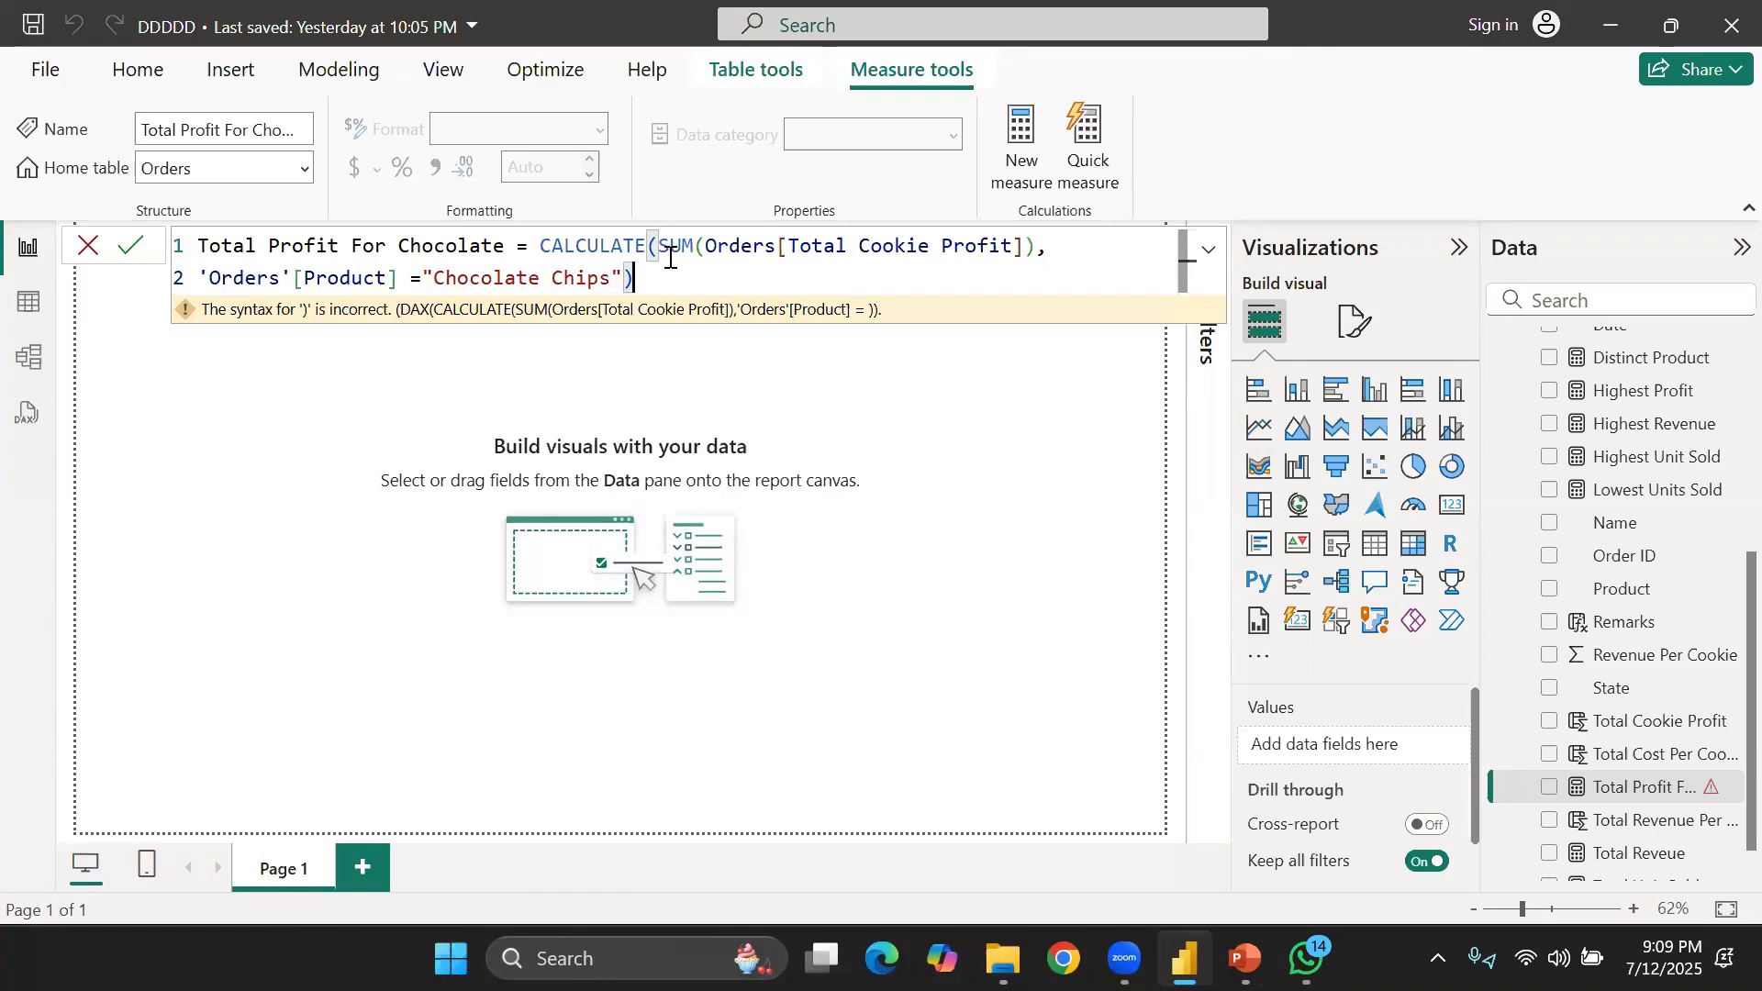
key(Return)
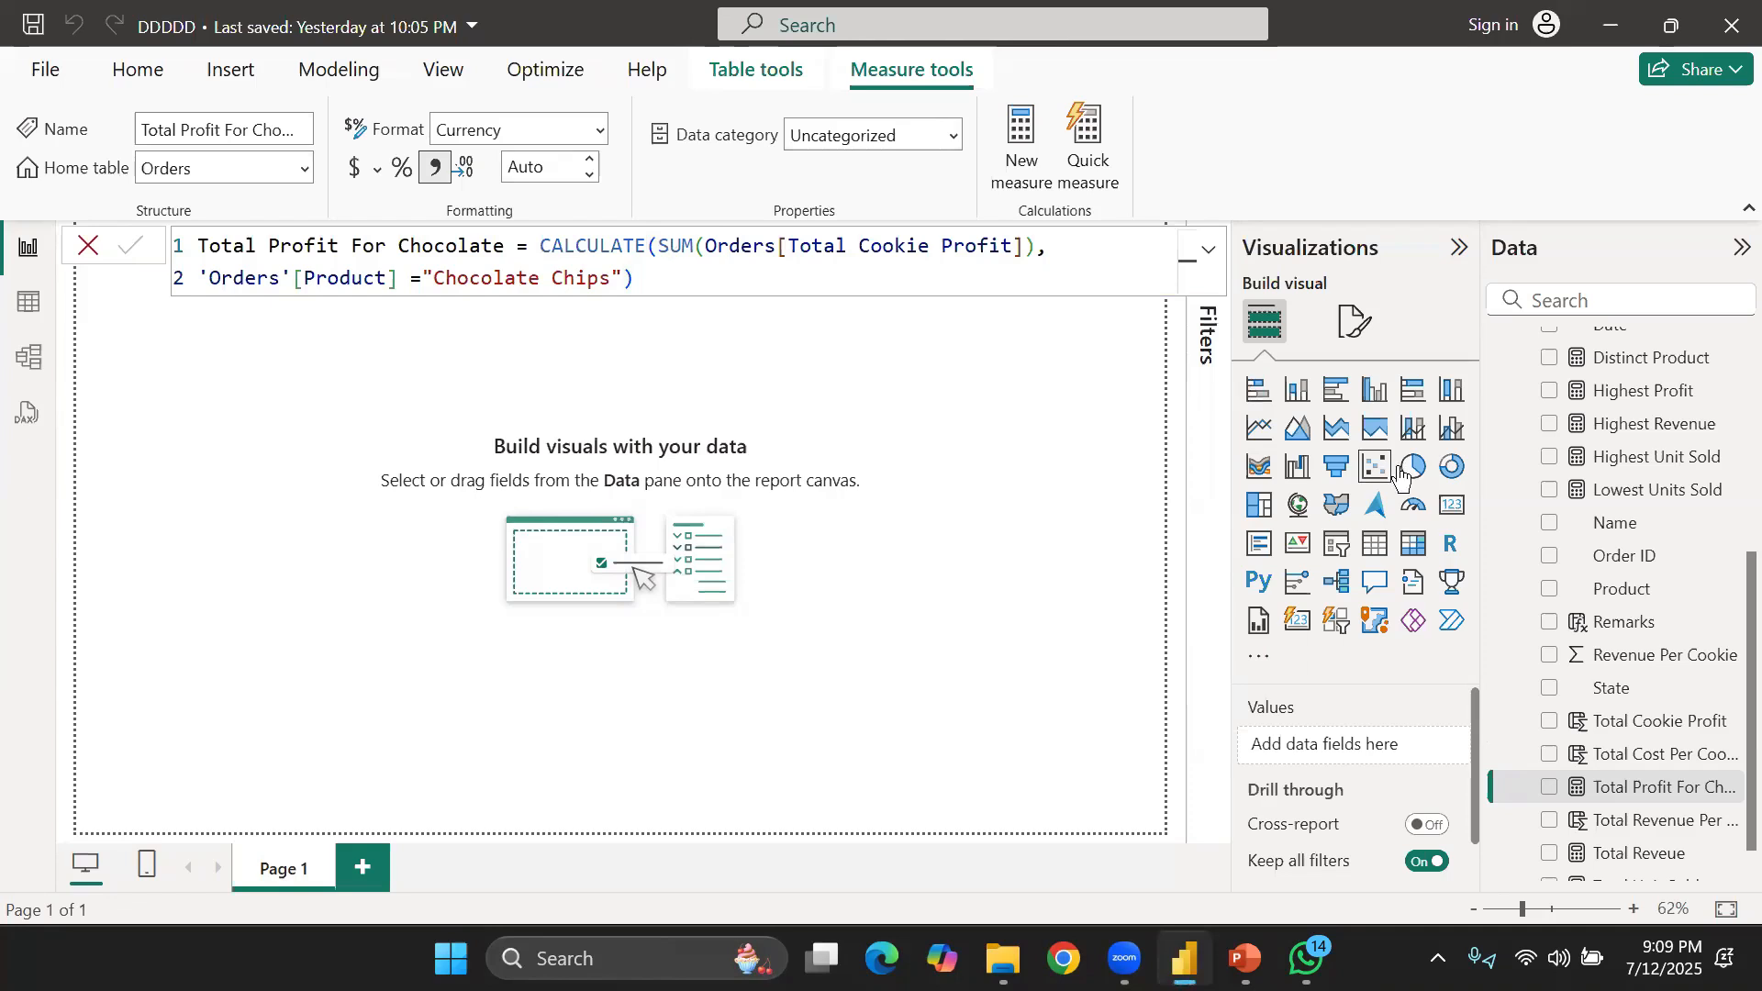
Add a card visual showing the Total Profit For Chocolate measure
click(1460, 510)
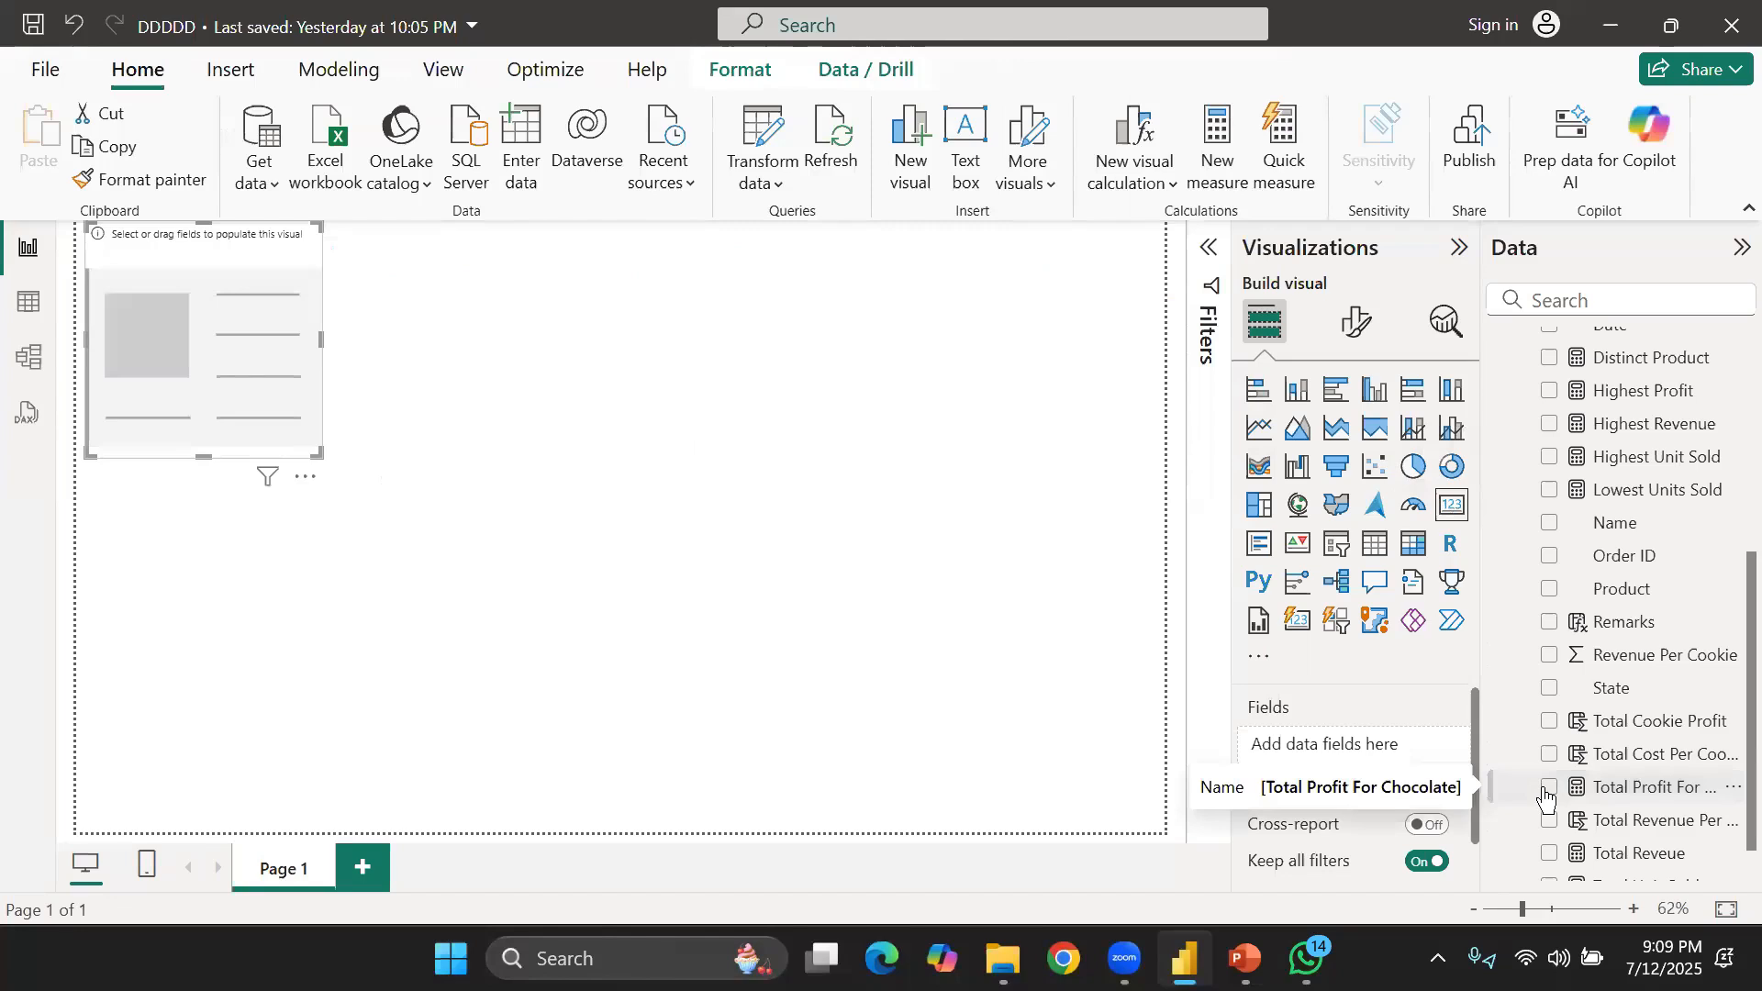
click(1549, 789)
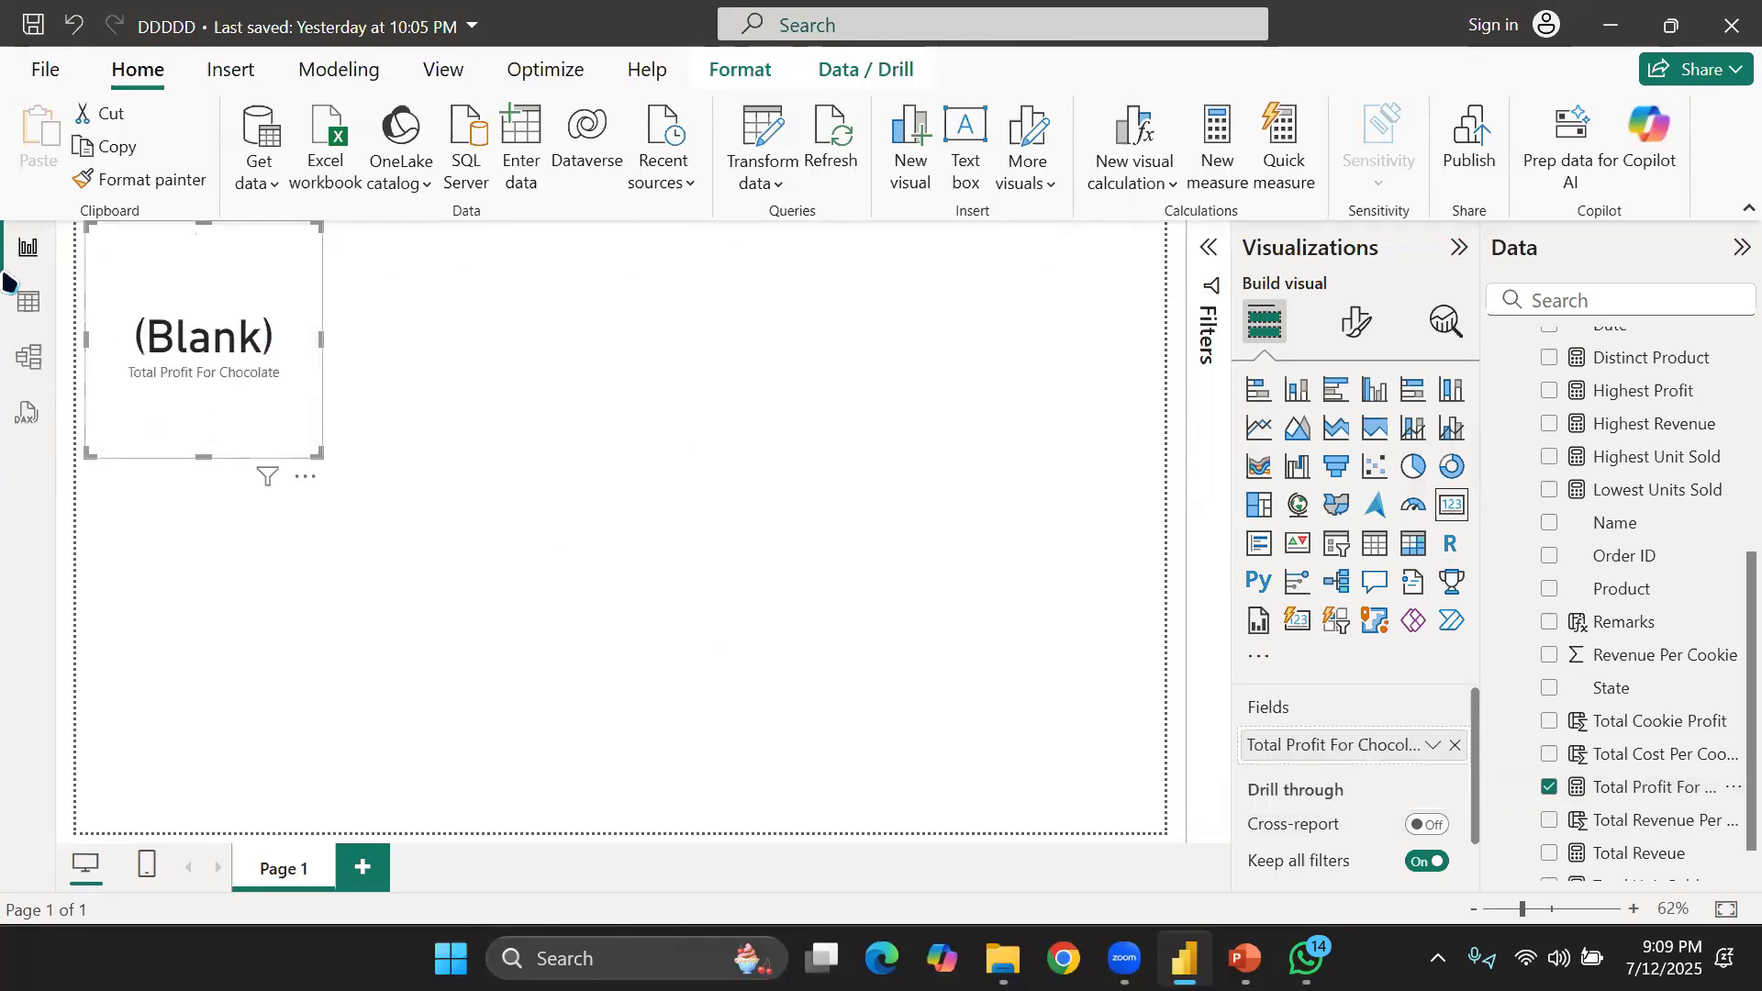
Check the product spelling in the Orders table, correct the measure's filter text to "Chocolate Chip" and commit it
click(23, 307)
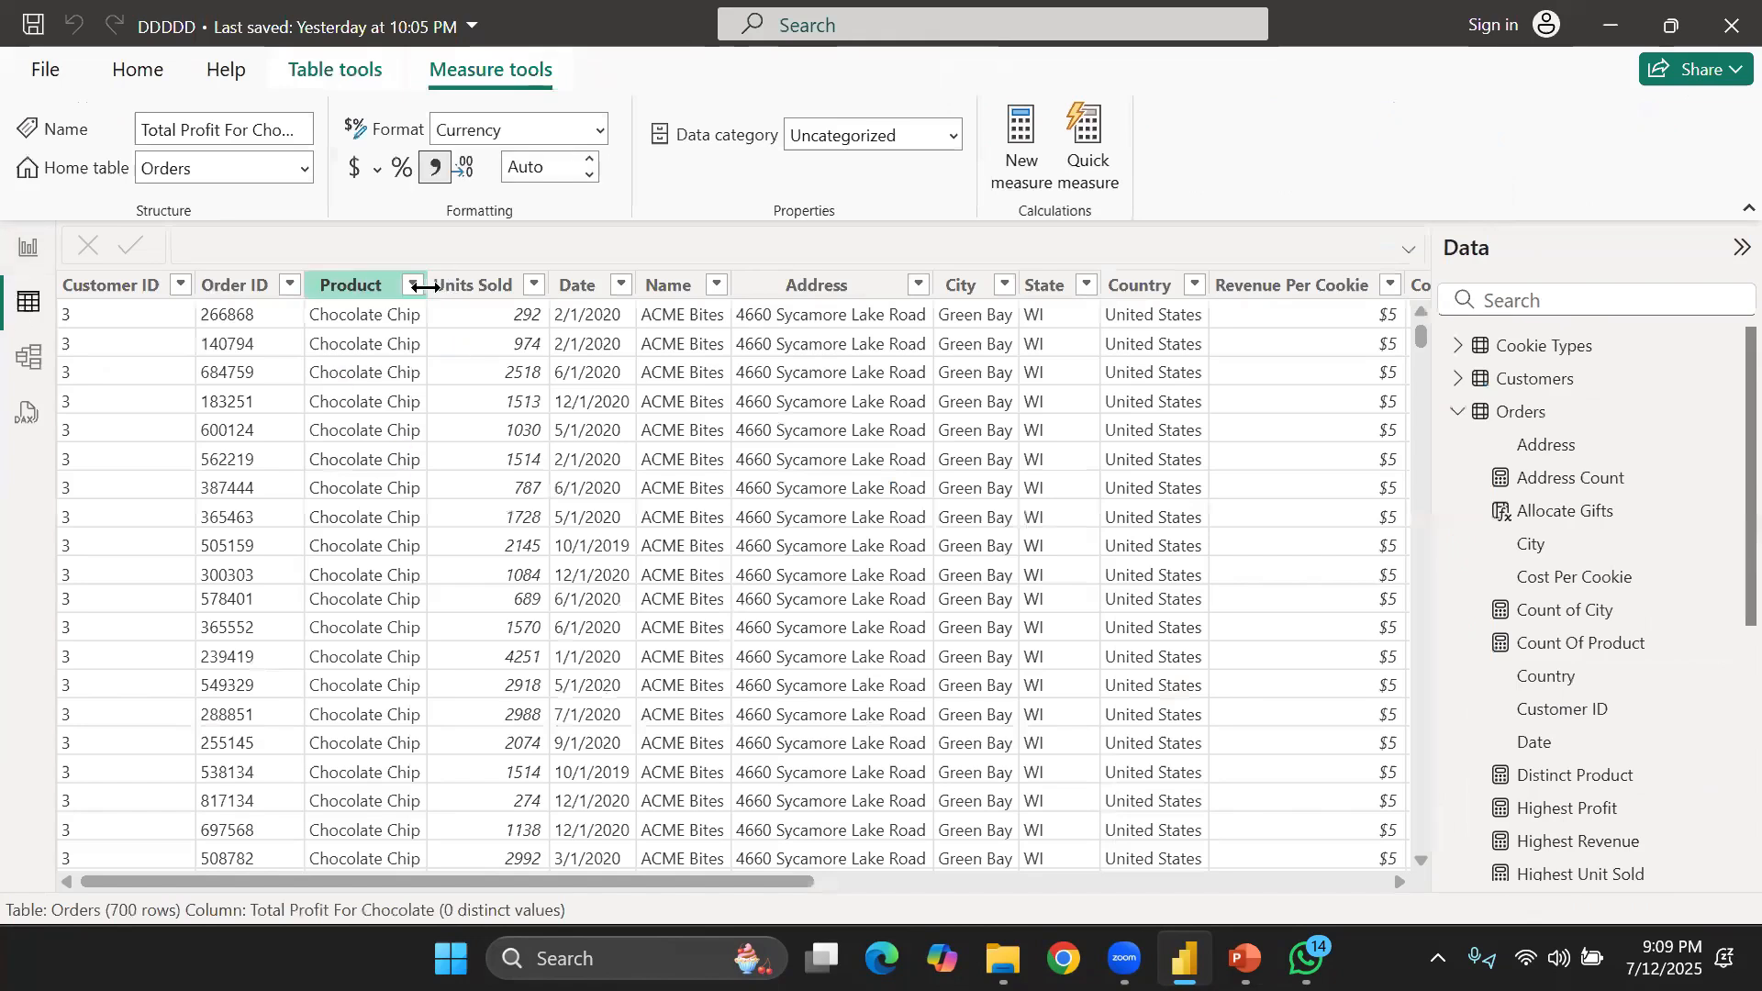
click(30, 252)
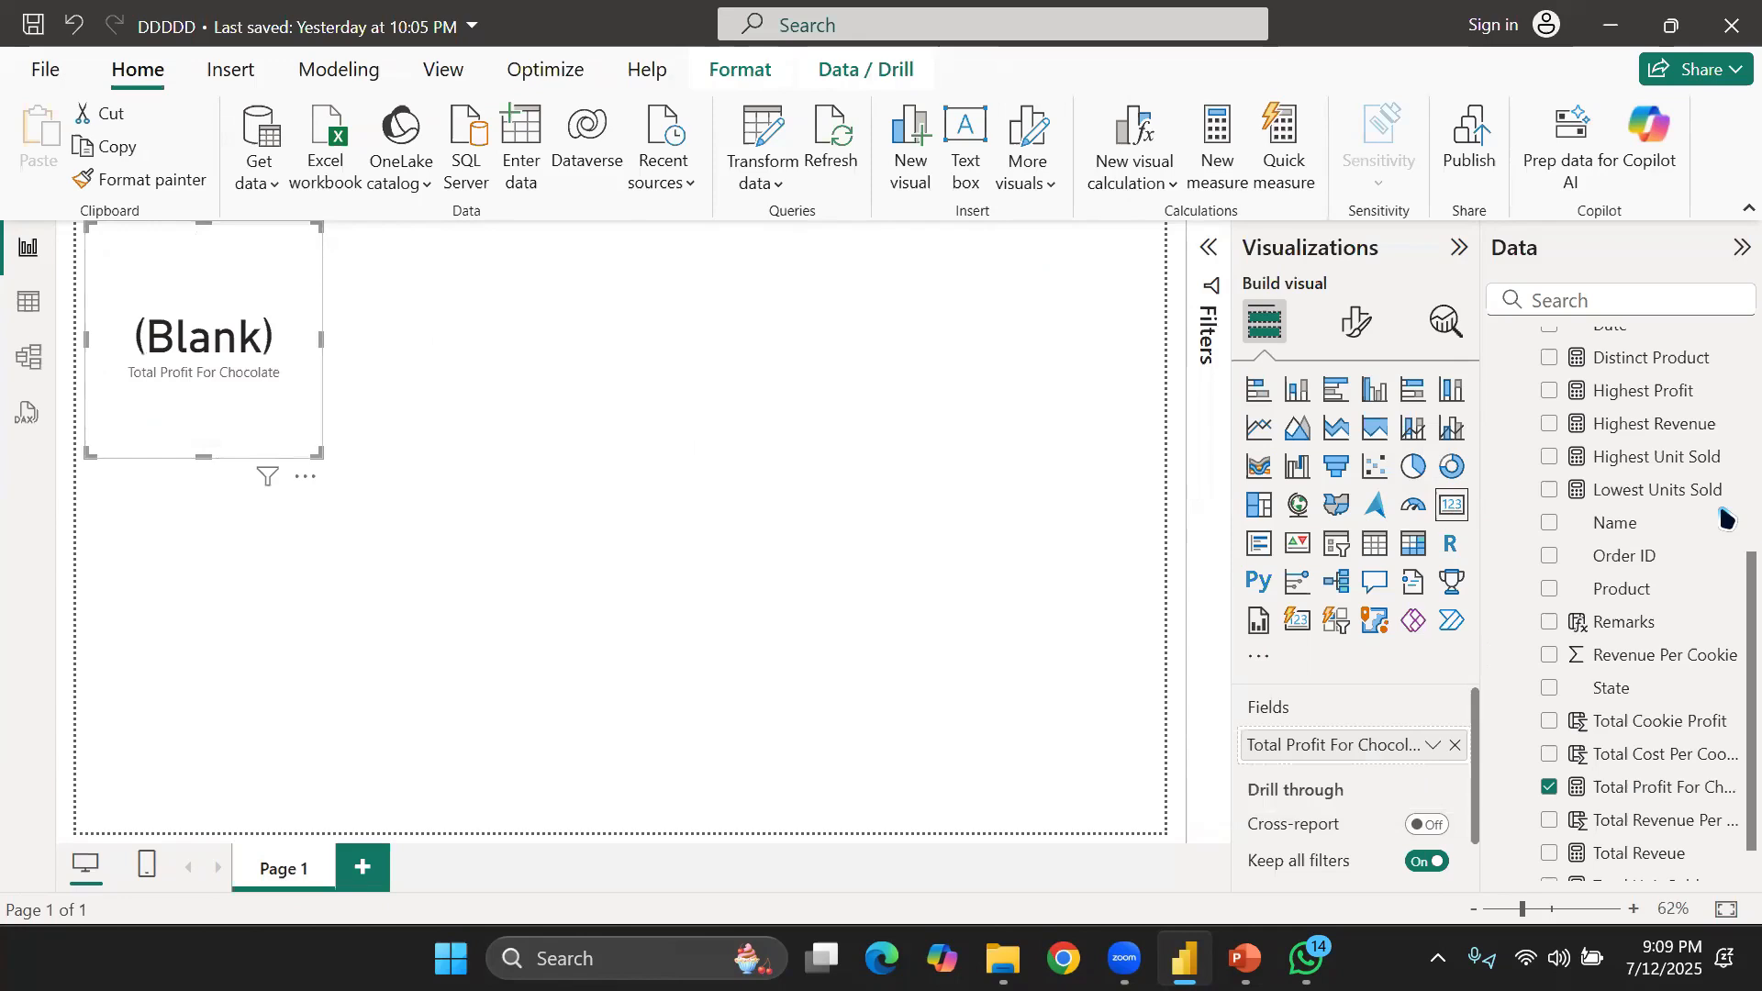
click(1669, 789)
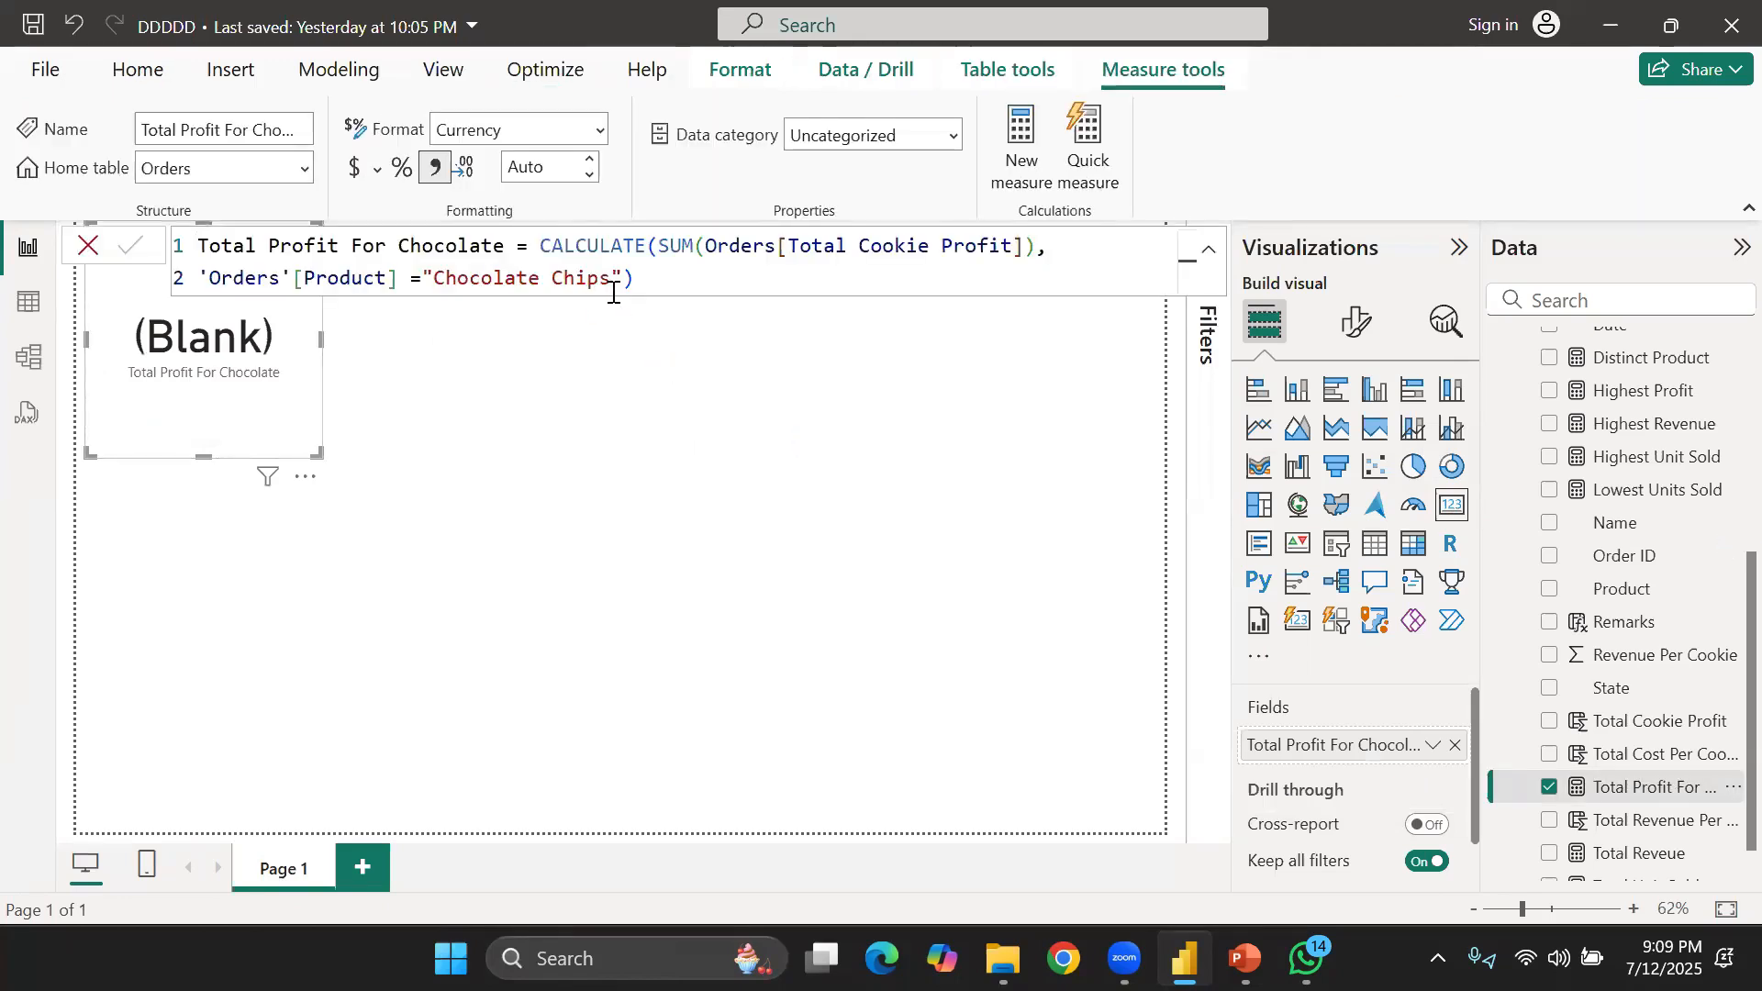
click(612, 284)
key(BackSpace)
key(Return)
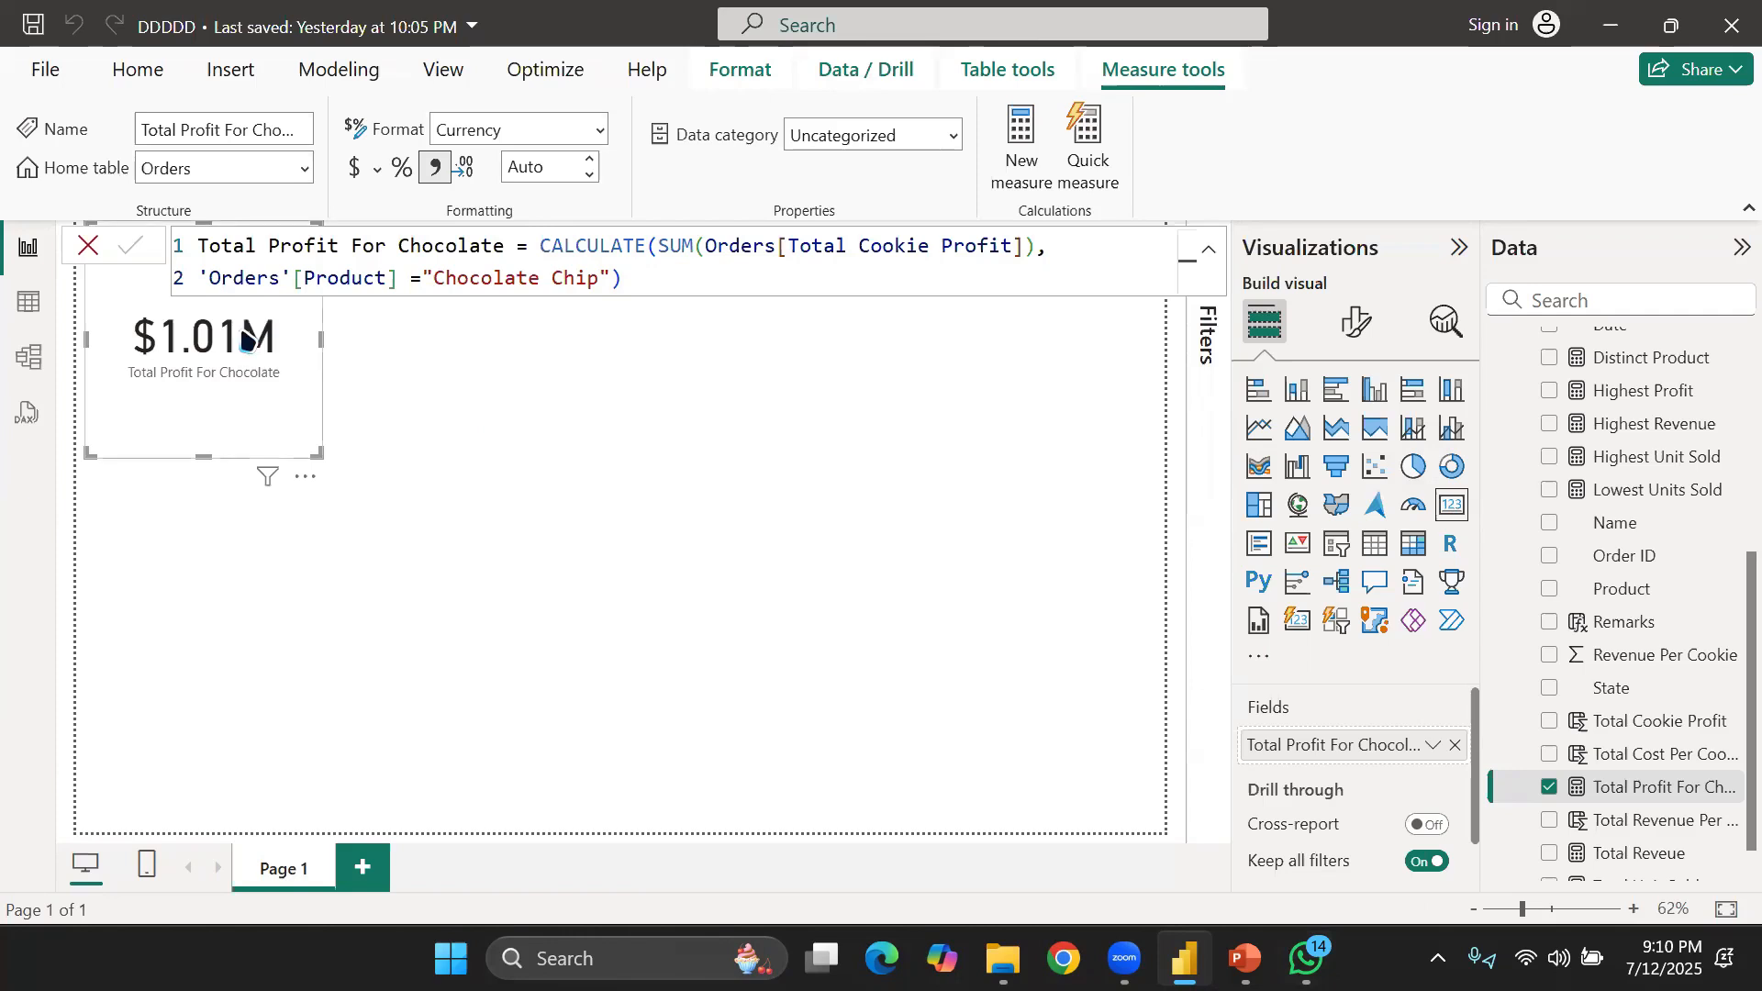
Reposition the Total Profit For Chocolate card near the upper-left corner of the report page
drag(246, 338, 268, 470)
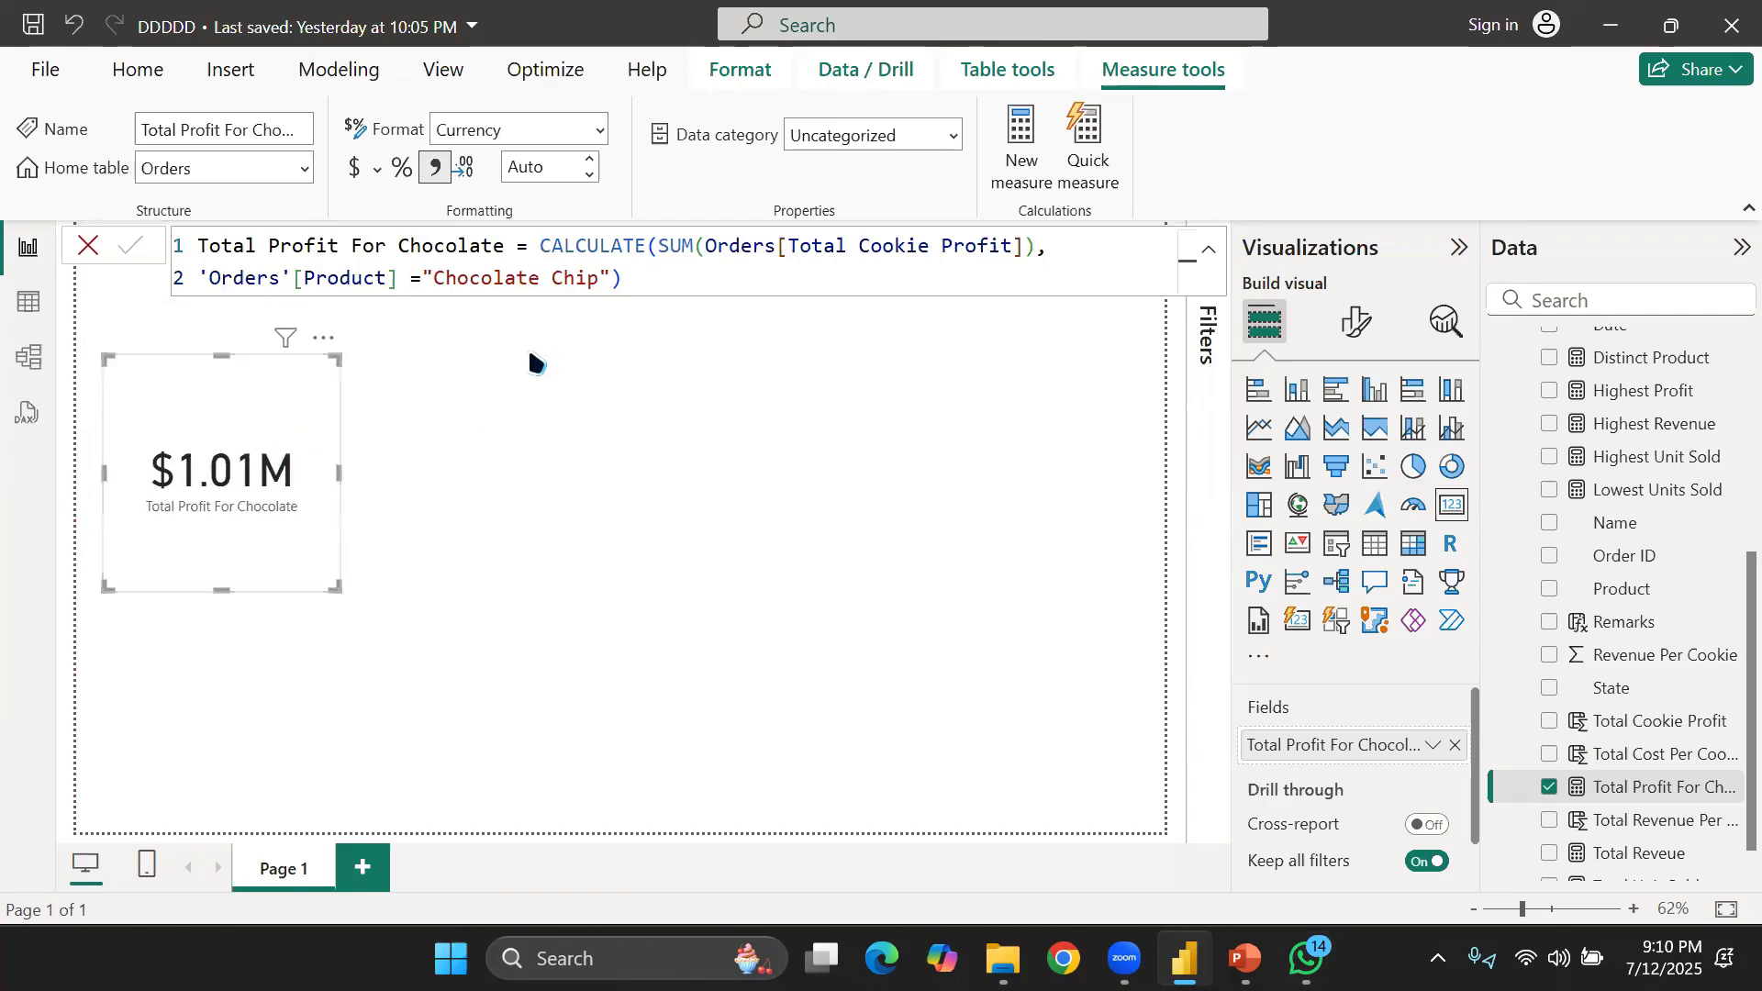
click(369, 521)
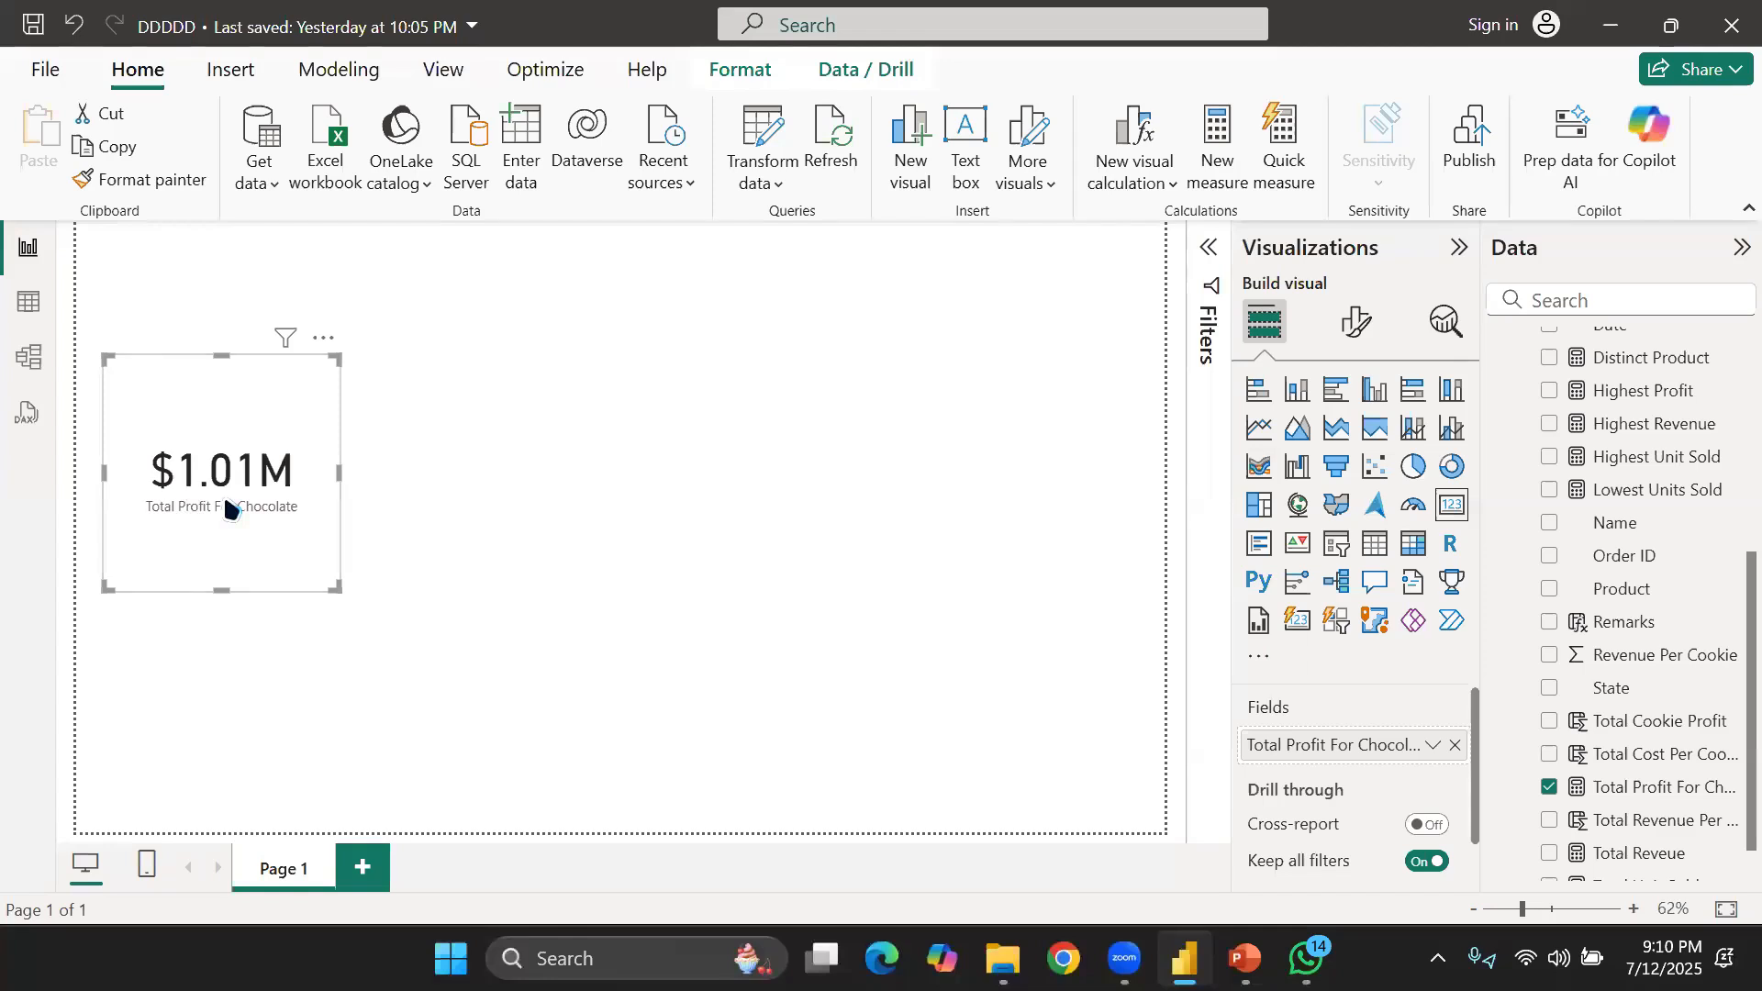
drag(232, 507, 198, 311)
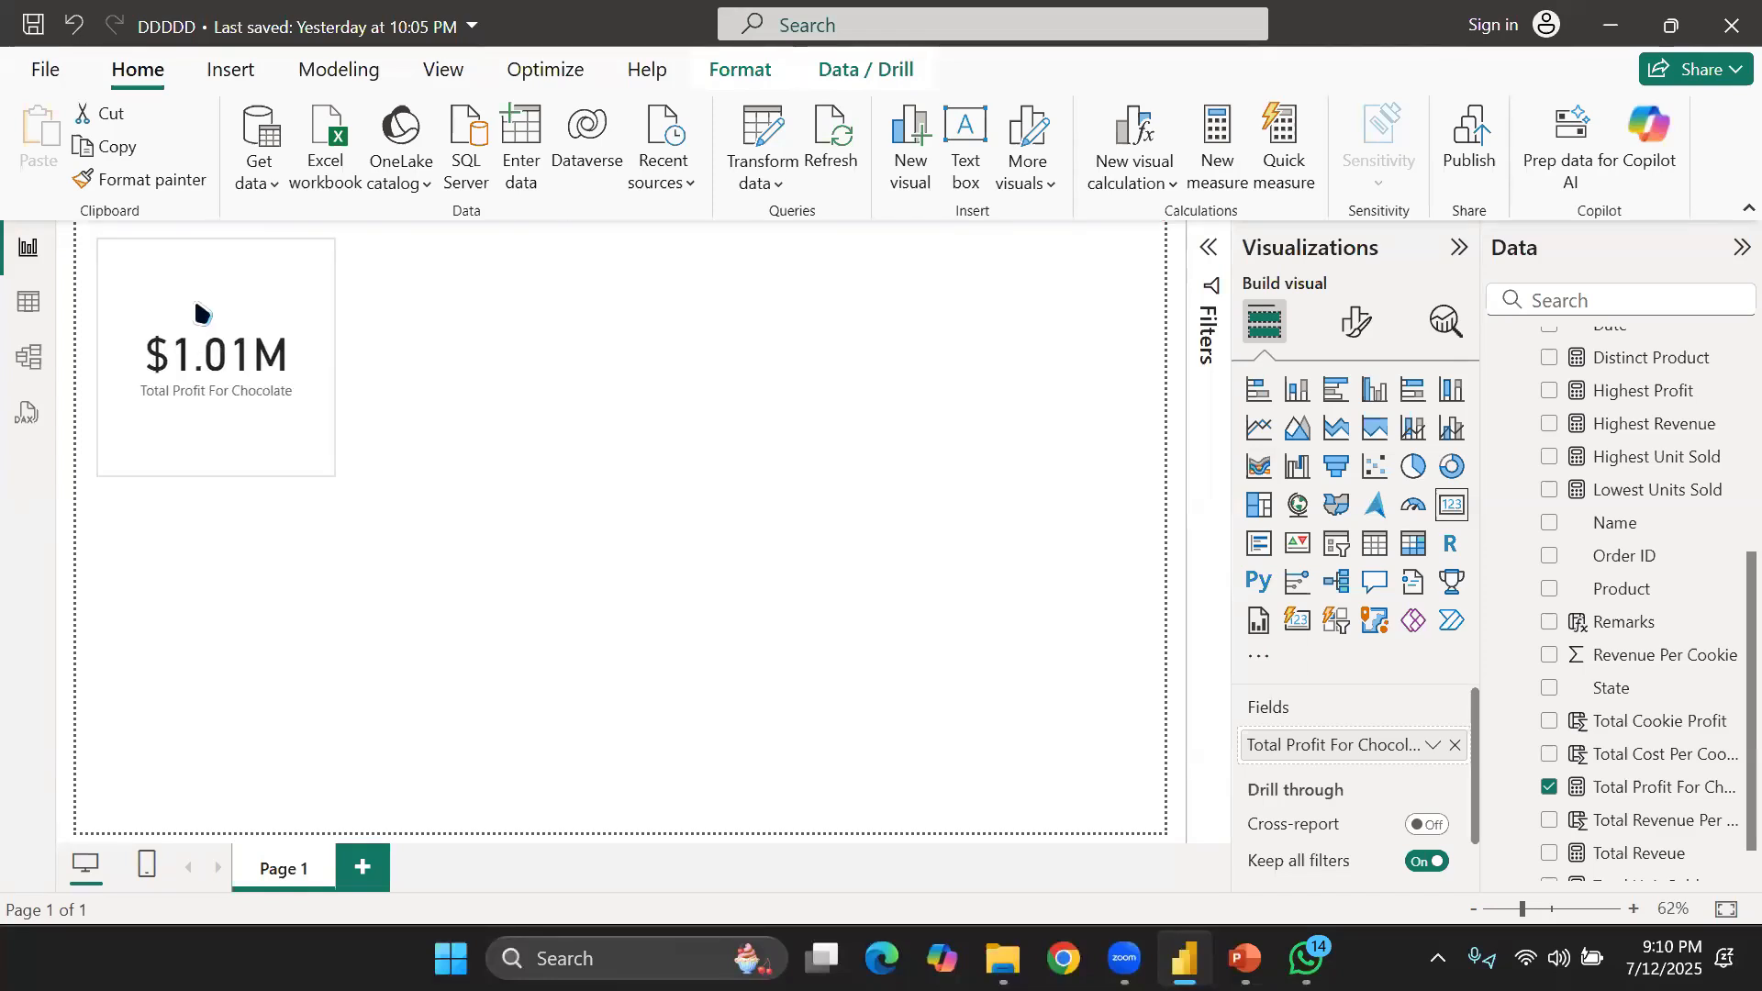
Reduce the height of the Total Profit For Chocolate card and display that measure's formula
drag(214, 475, 226, 380)
key(Escape)
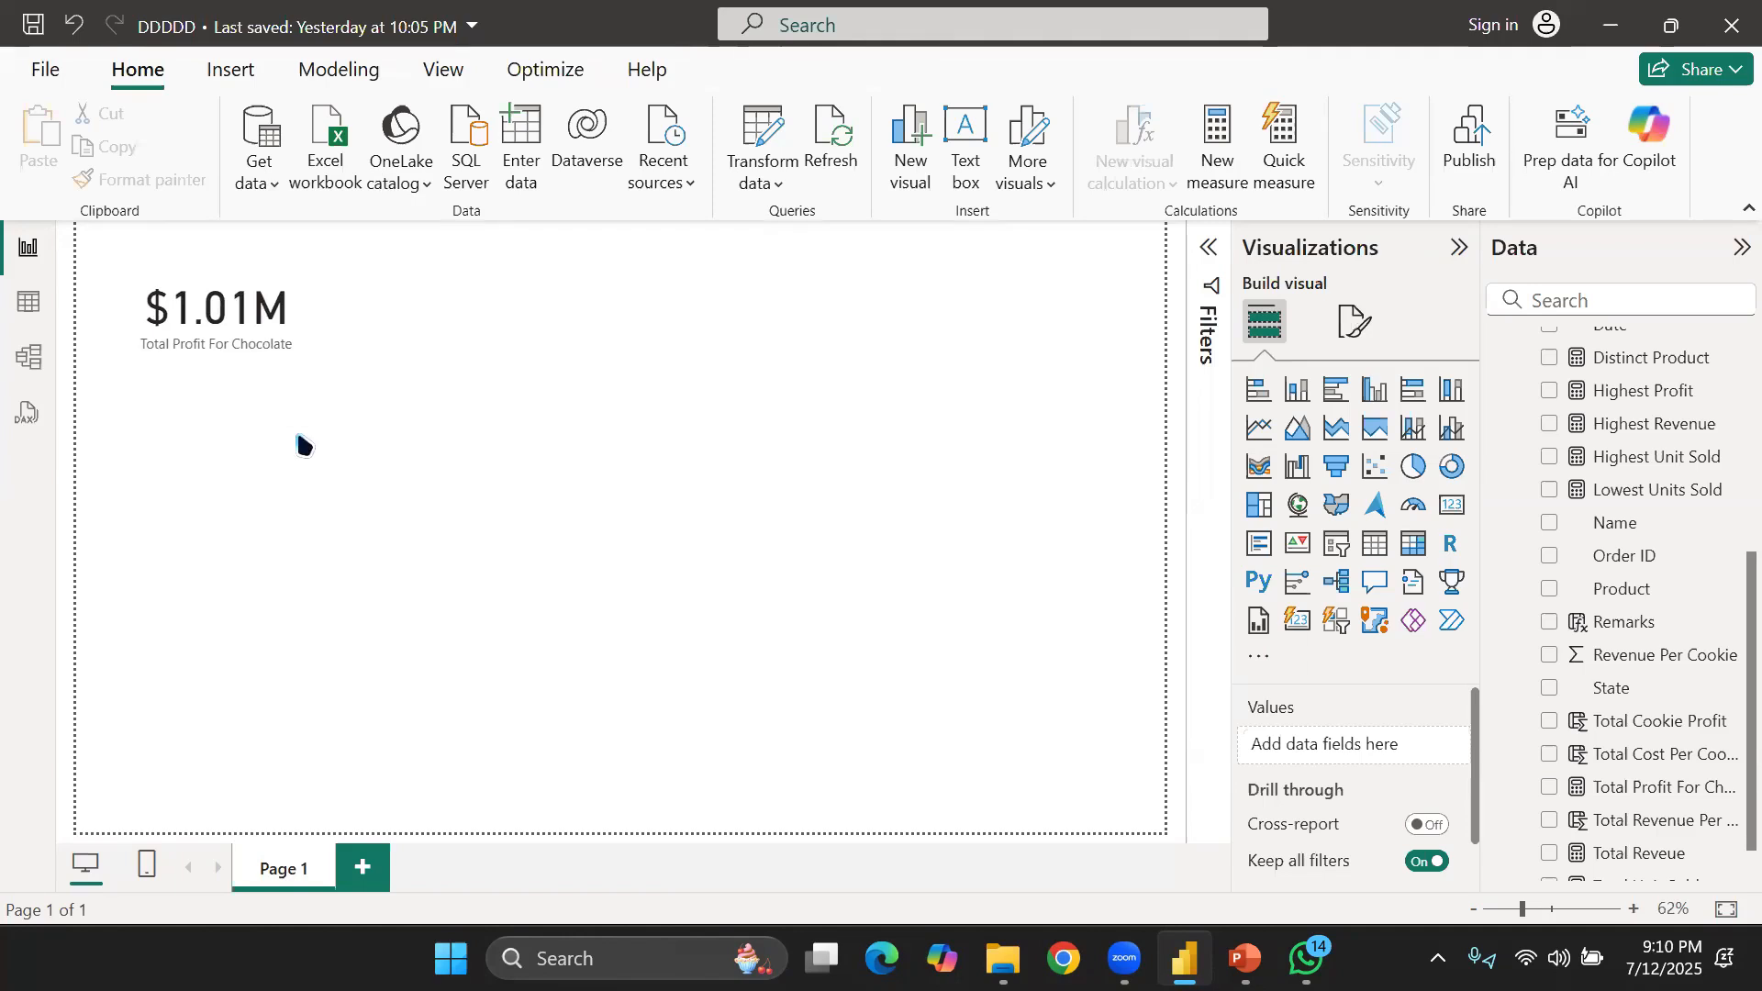
click(271, 317)
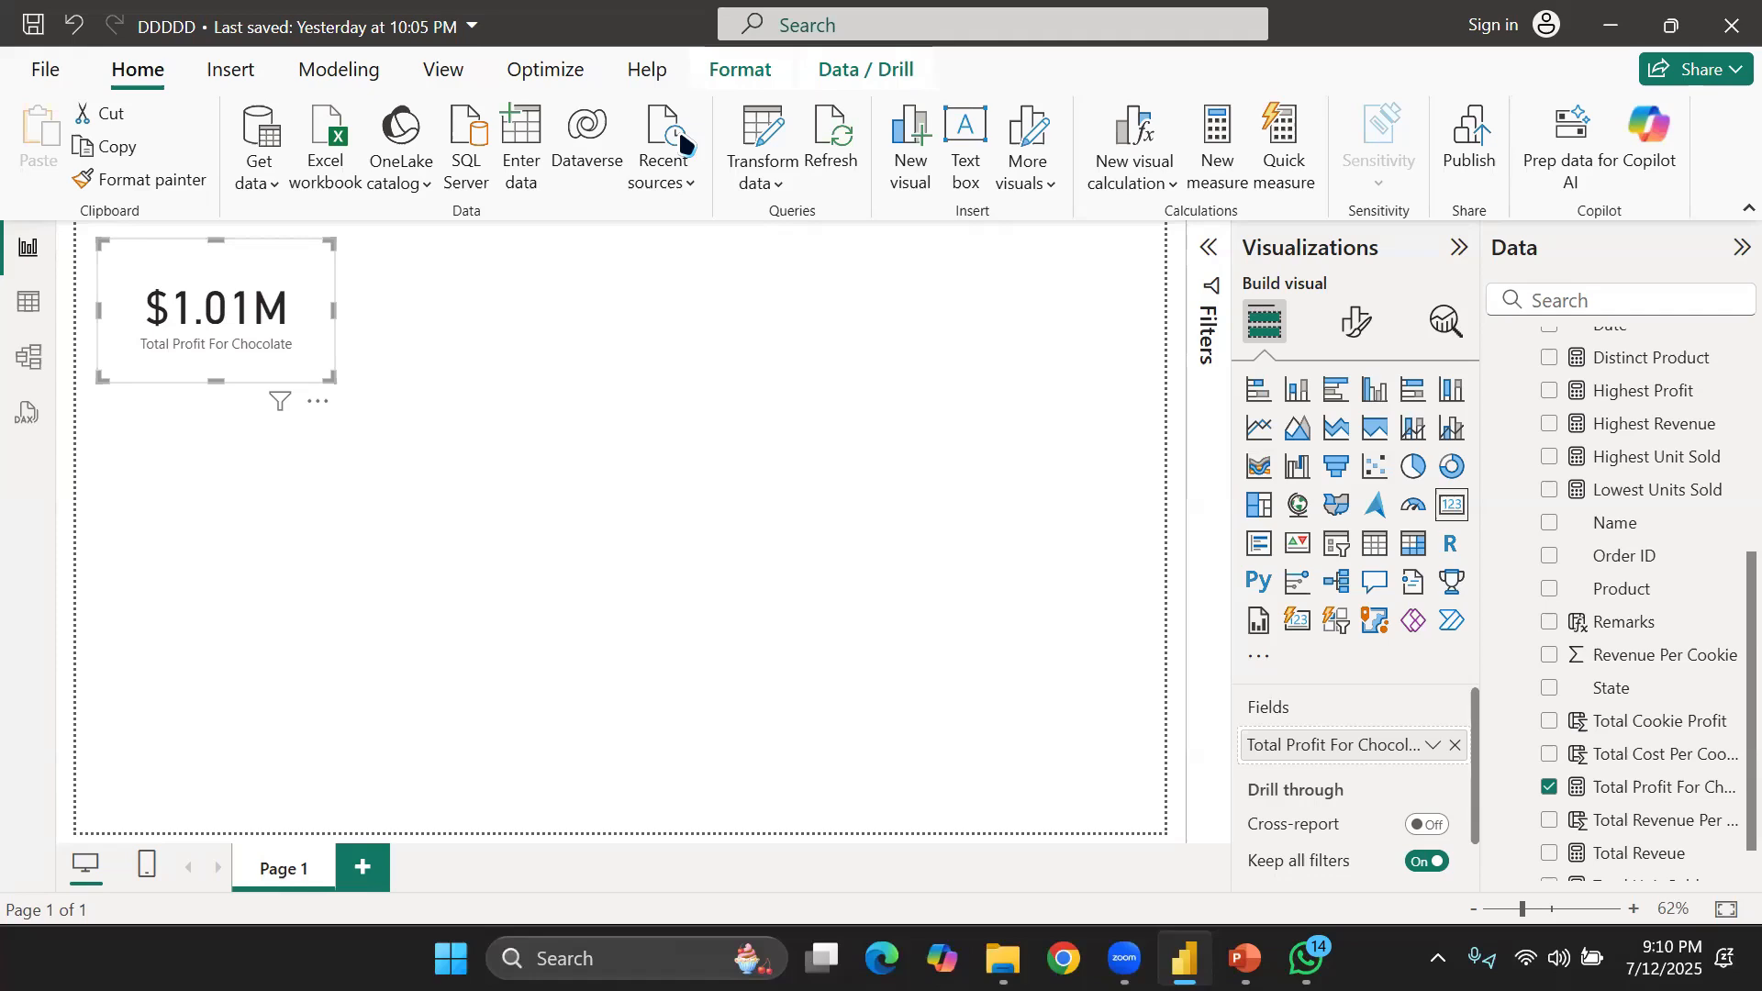
click(1627, 787)
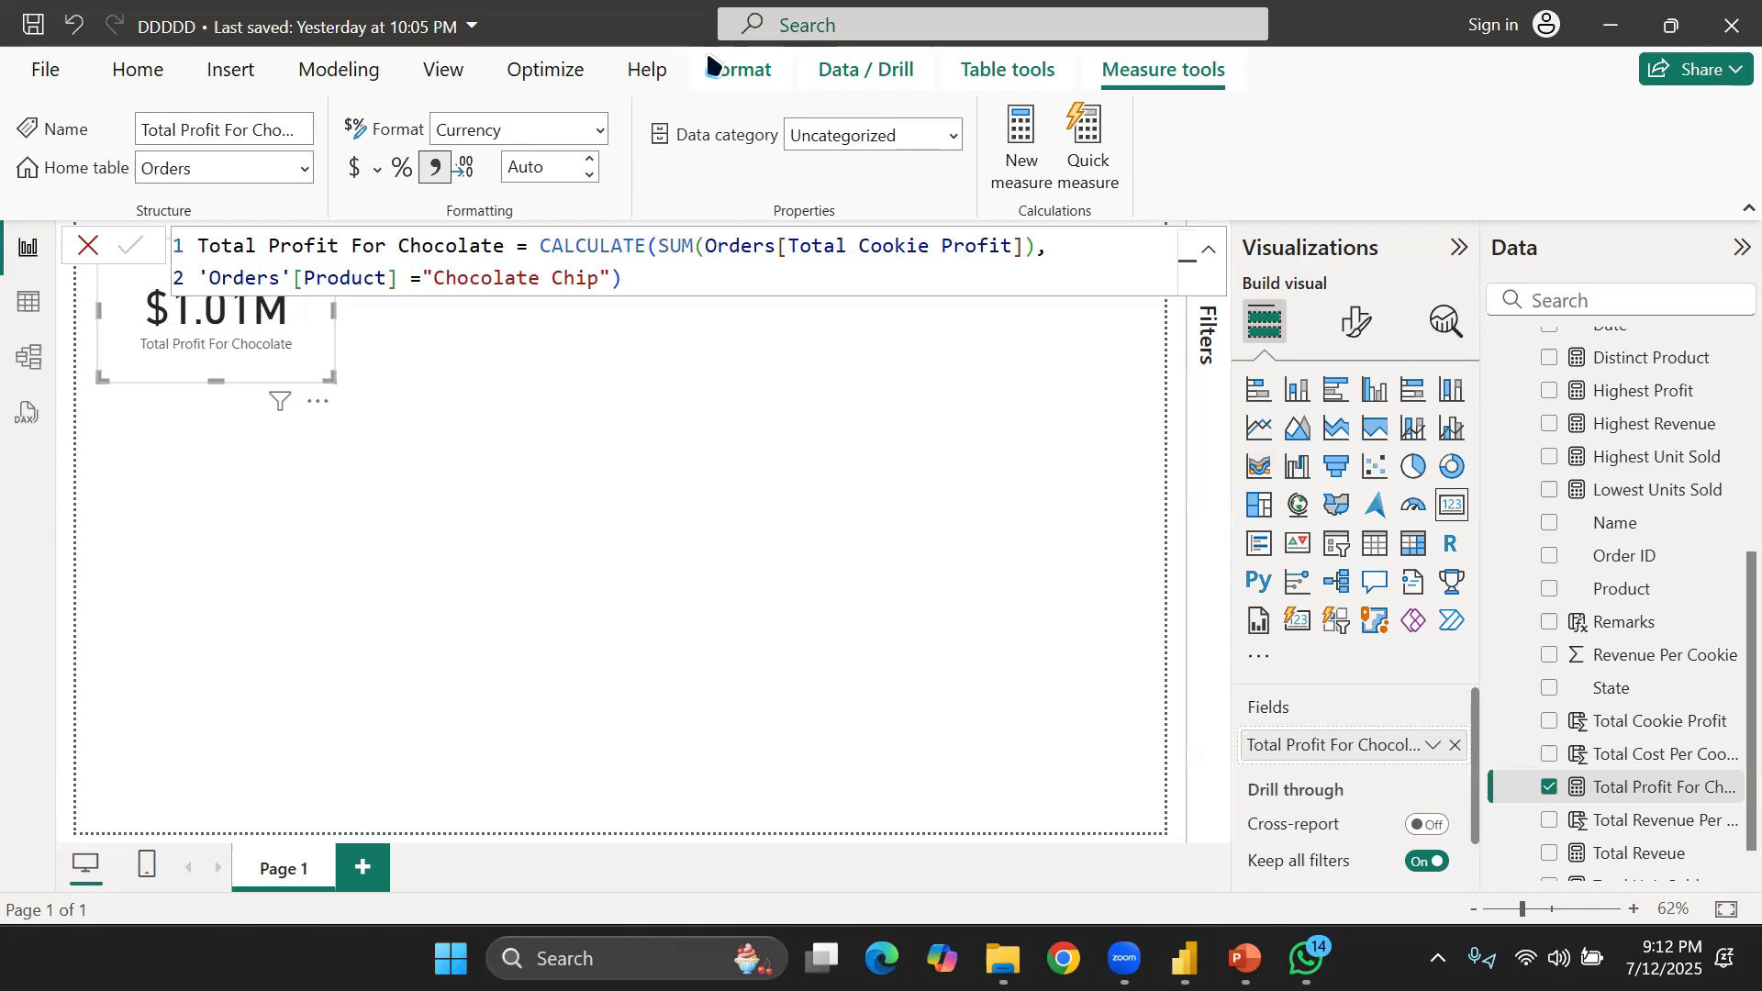
Switch to the table view and look through the Orders table's columns from Customer ID to Allocate Gifts
click(39, 315)
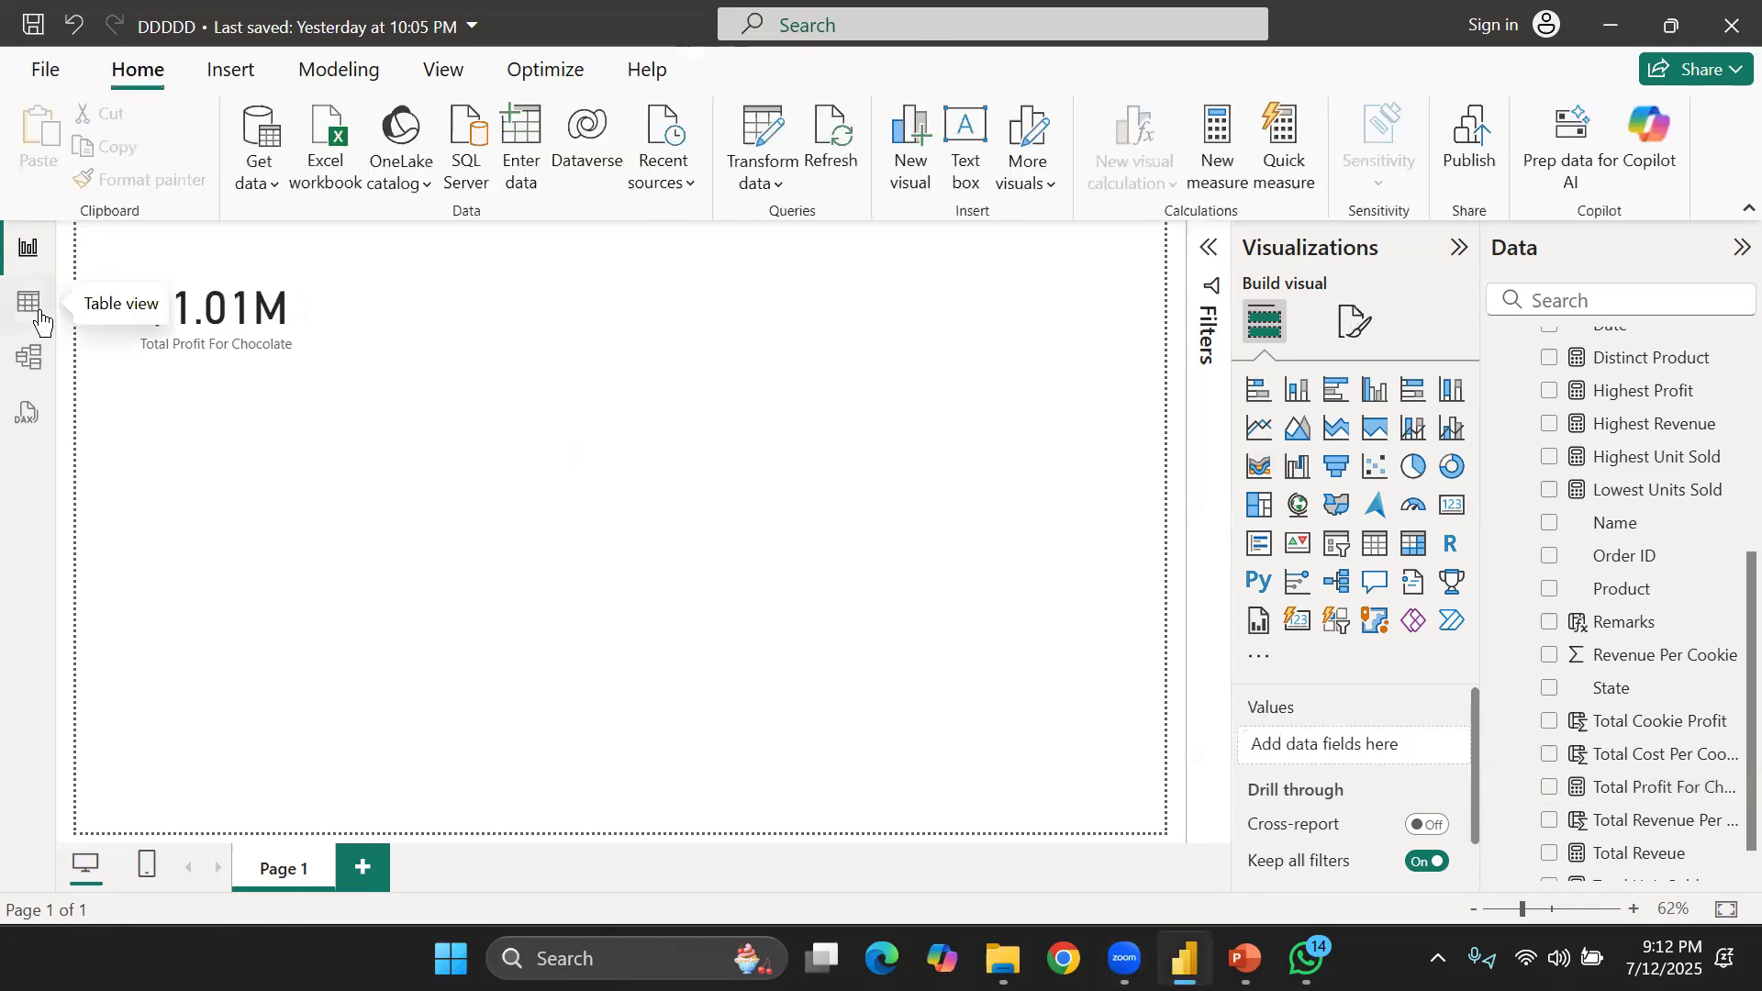
click(30, 303)
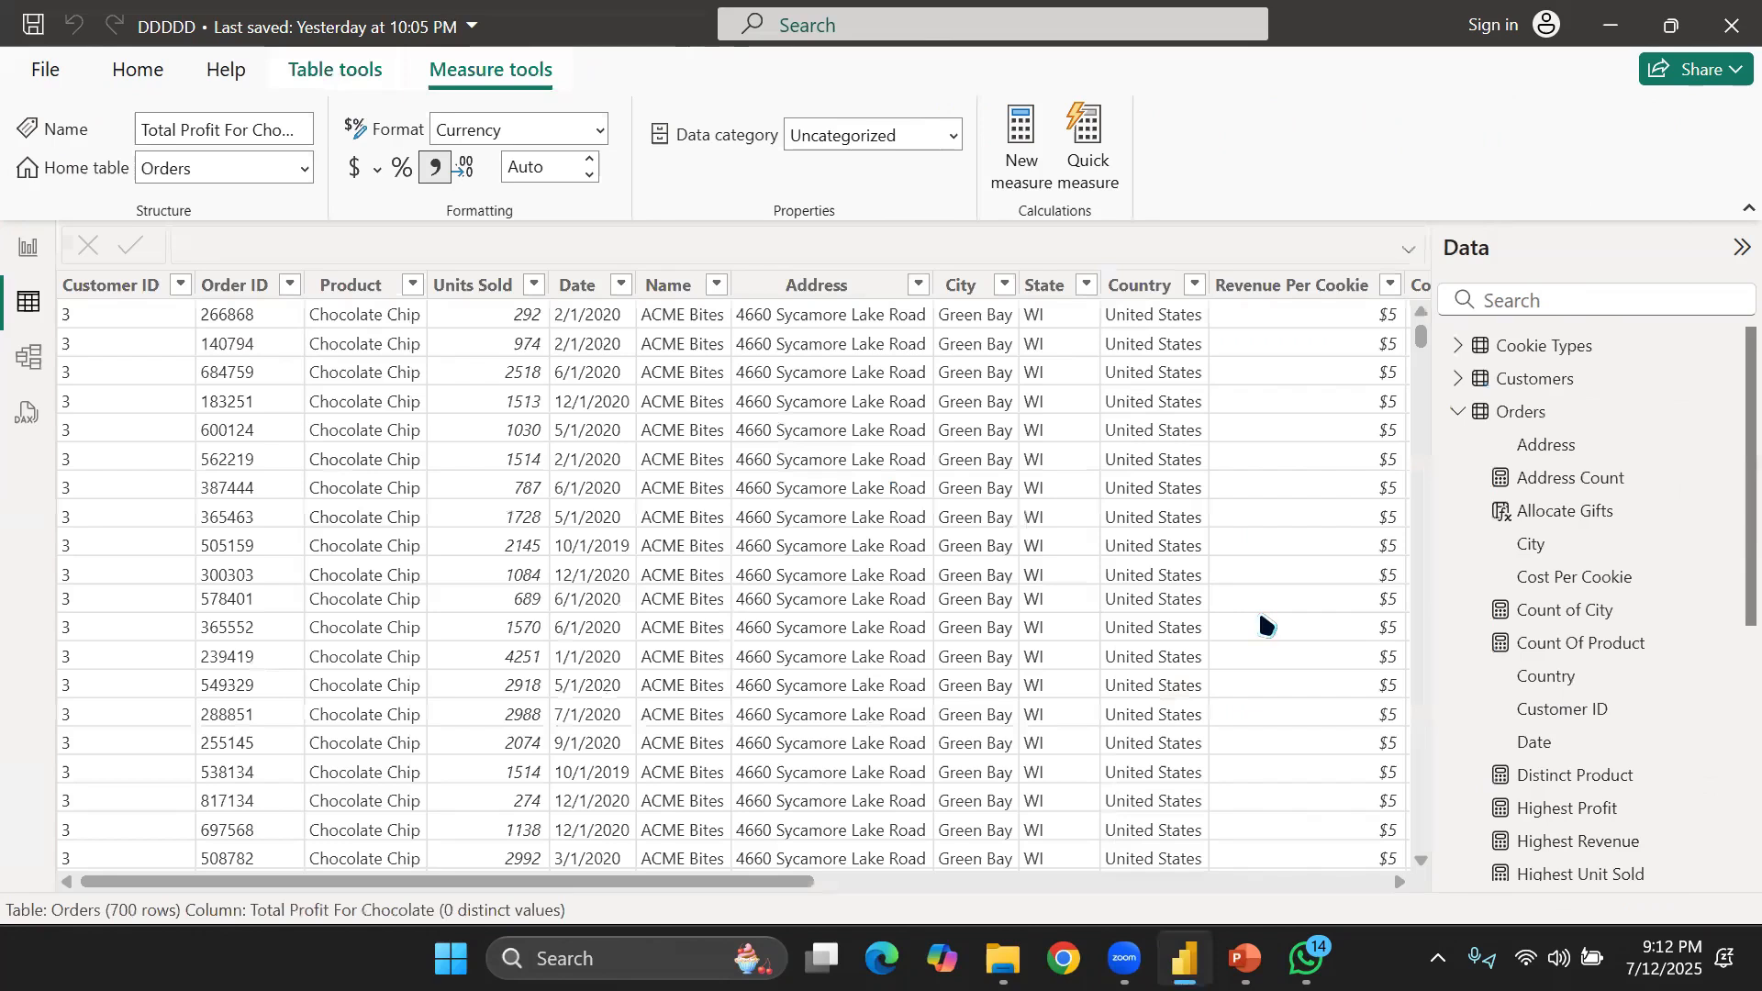
scroll(1265, 624, down, 1)
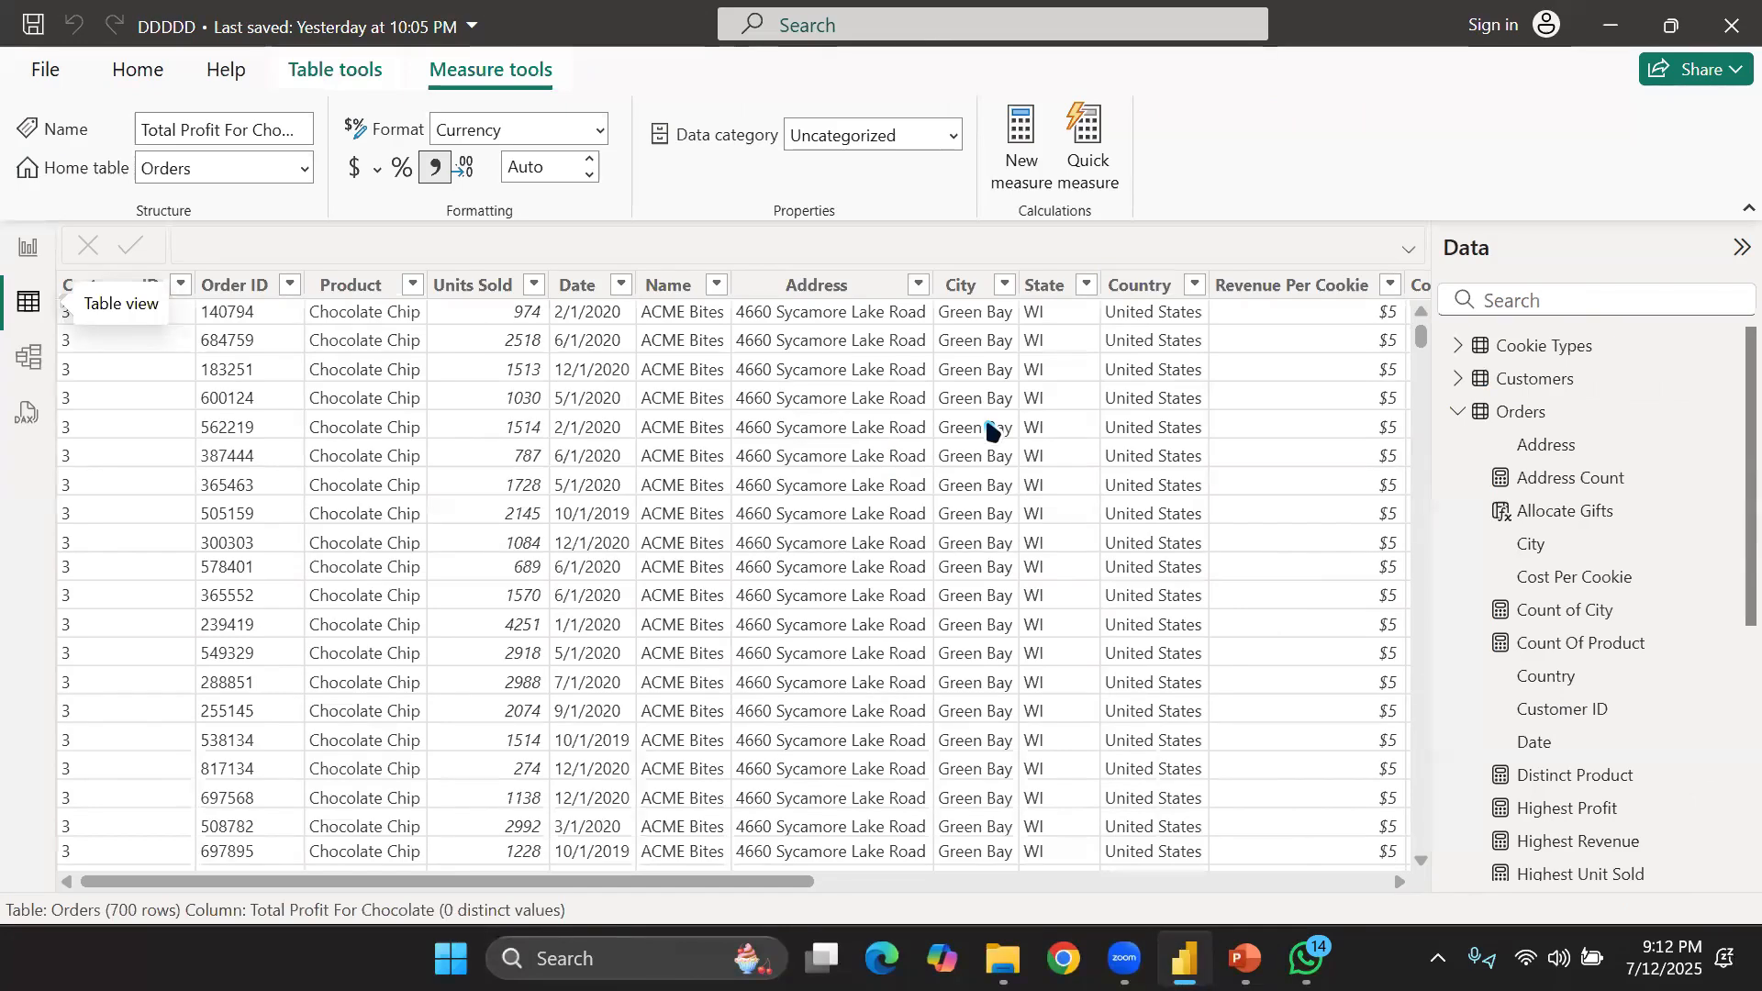
scroll(991, 431, up, 1)
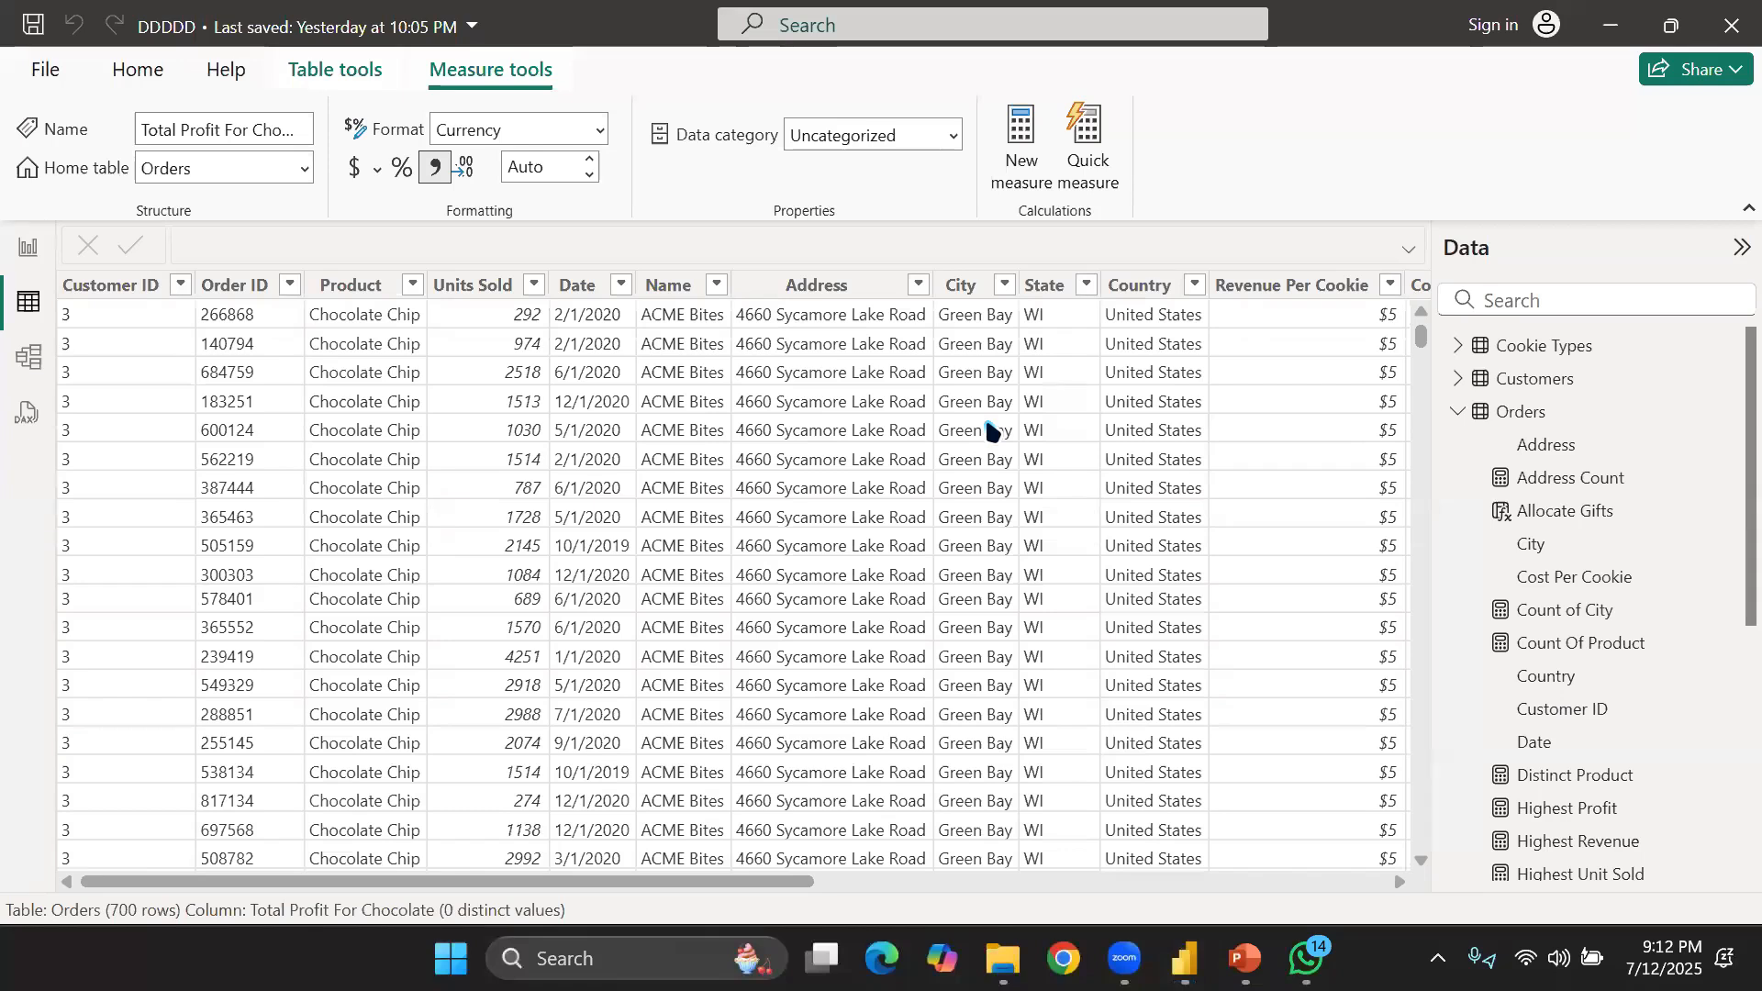
click(1055, 514)
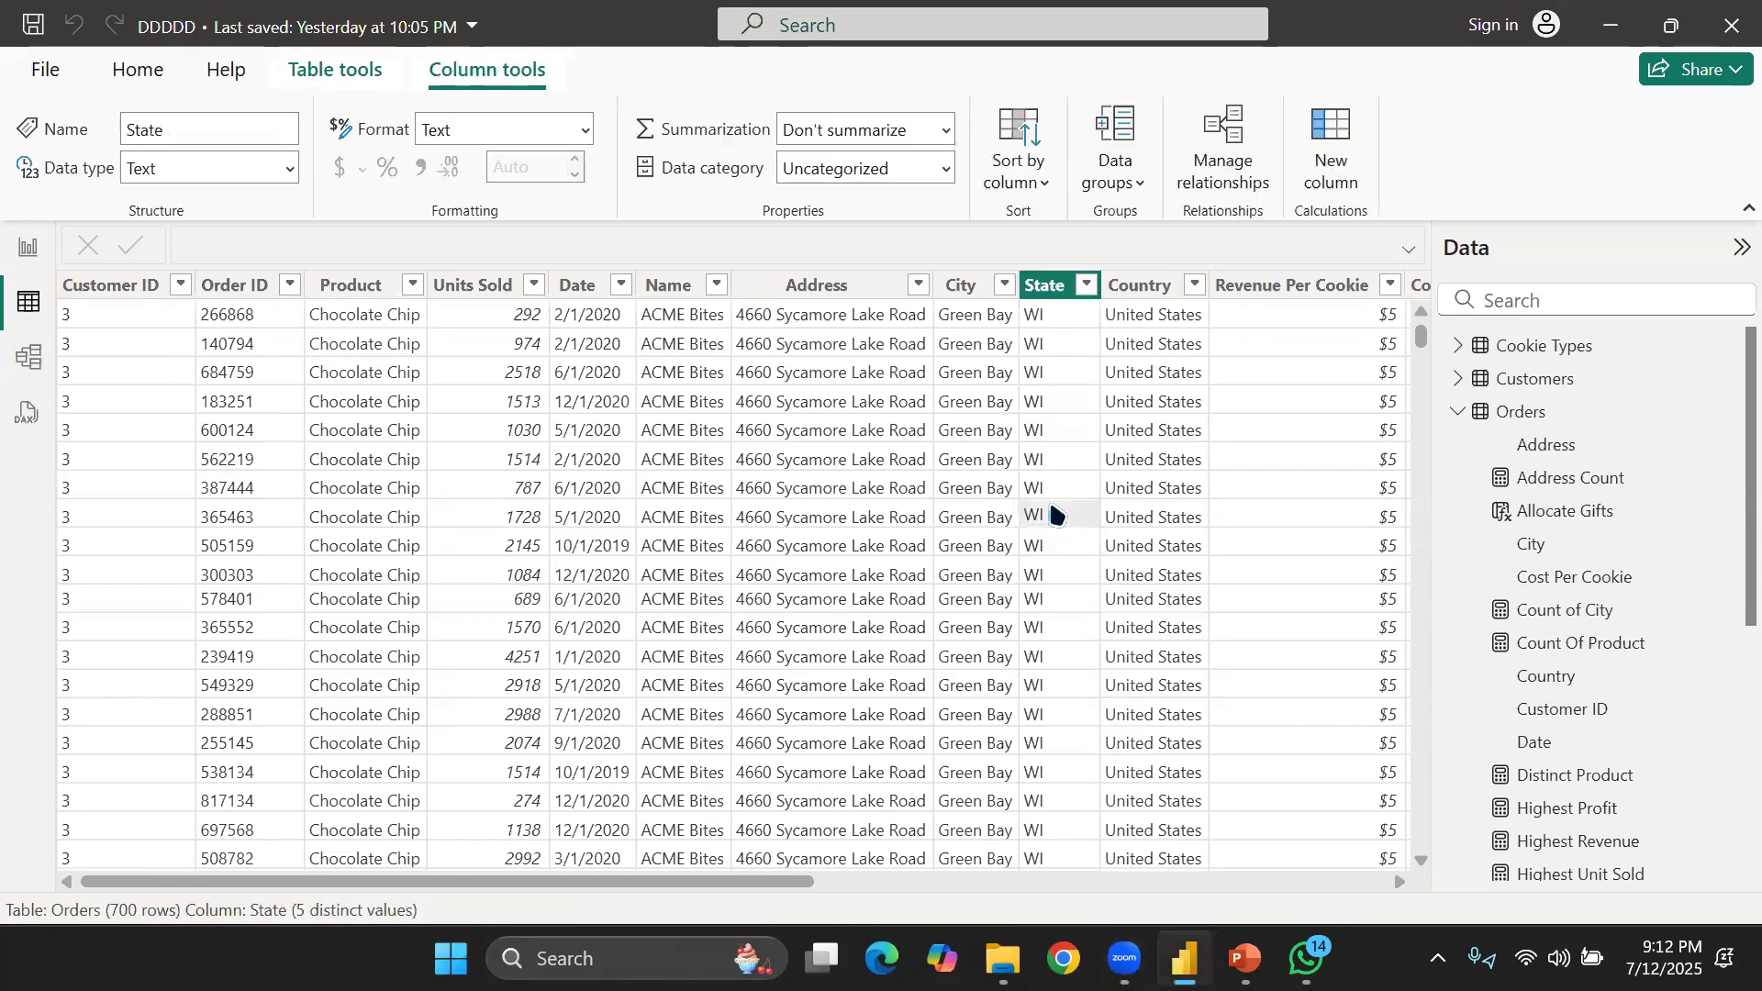
scroll(1056, 513, right, 5)
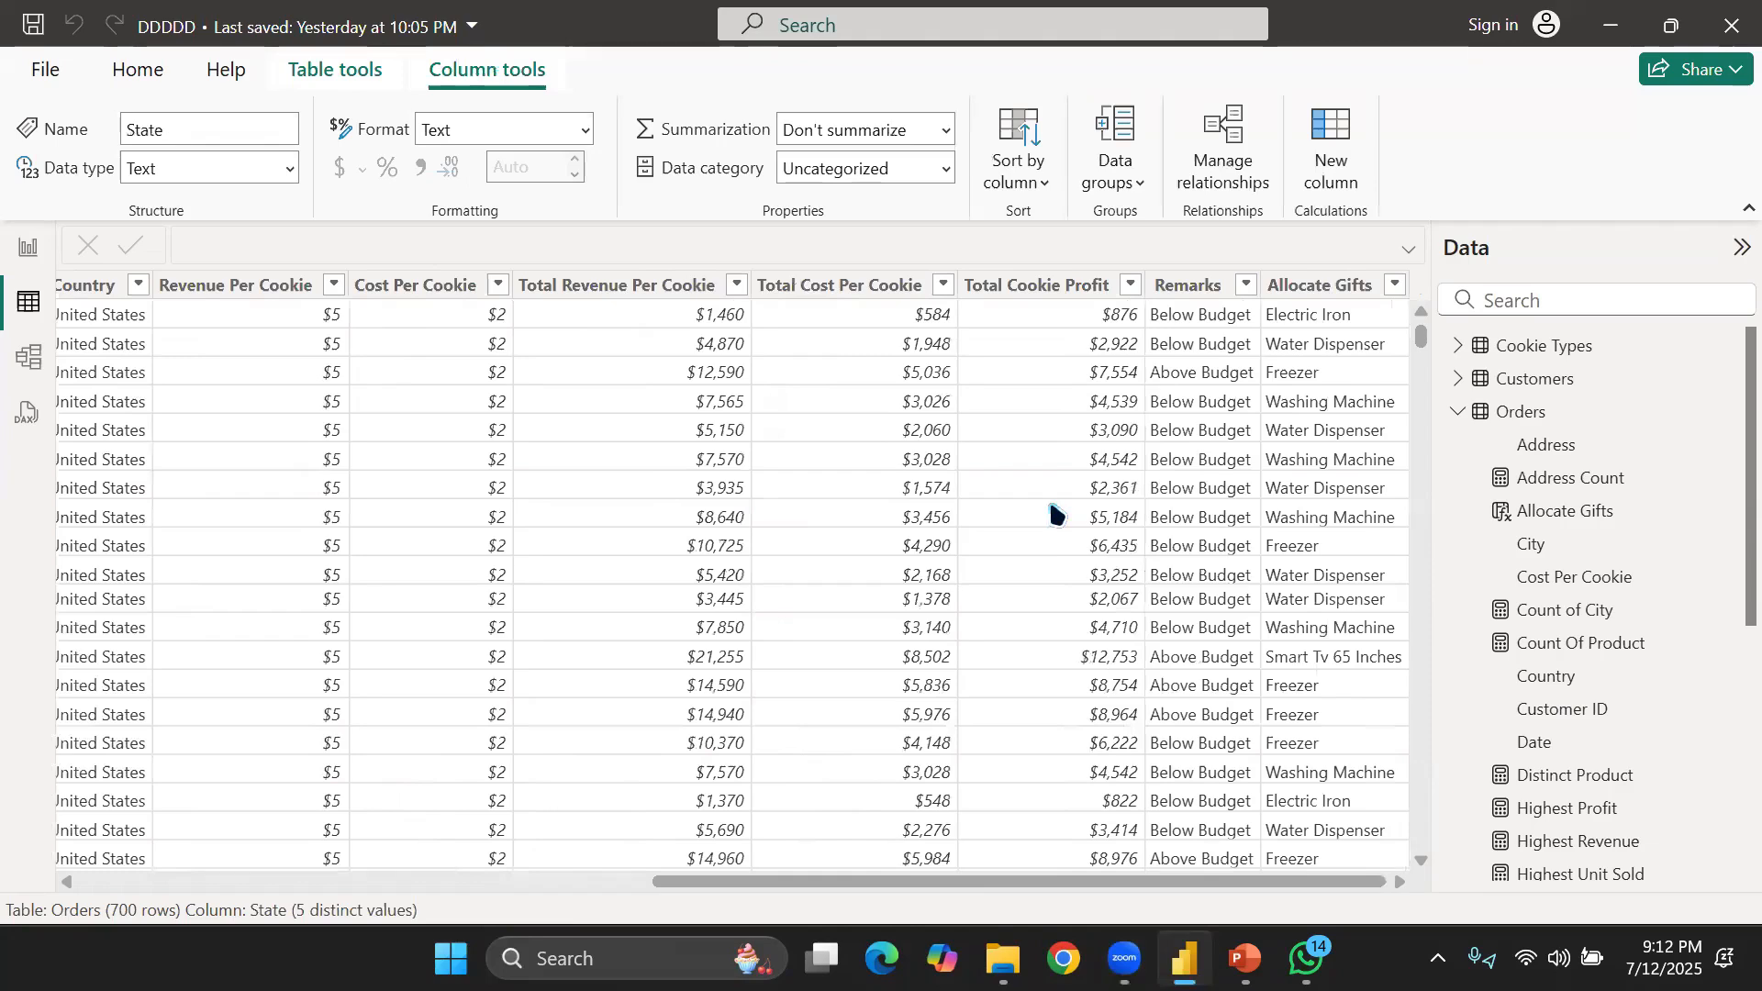
scroll(1055, 514, left, 5)
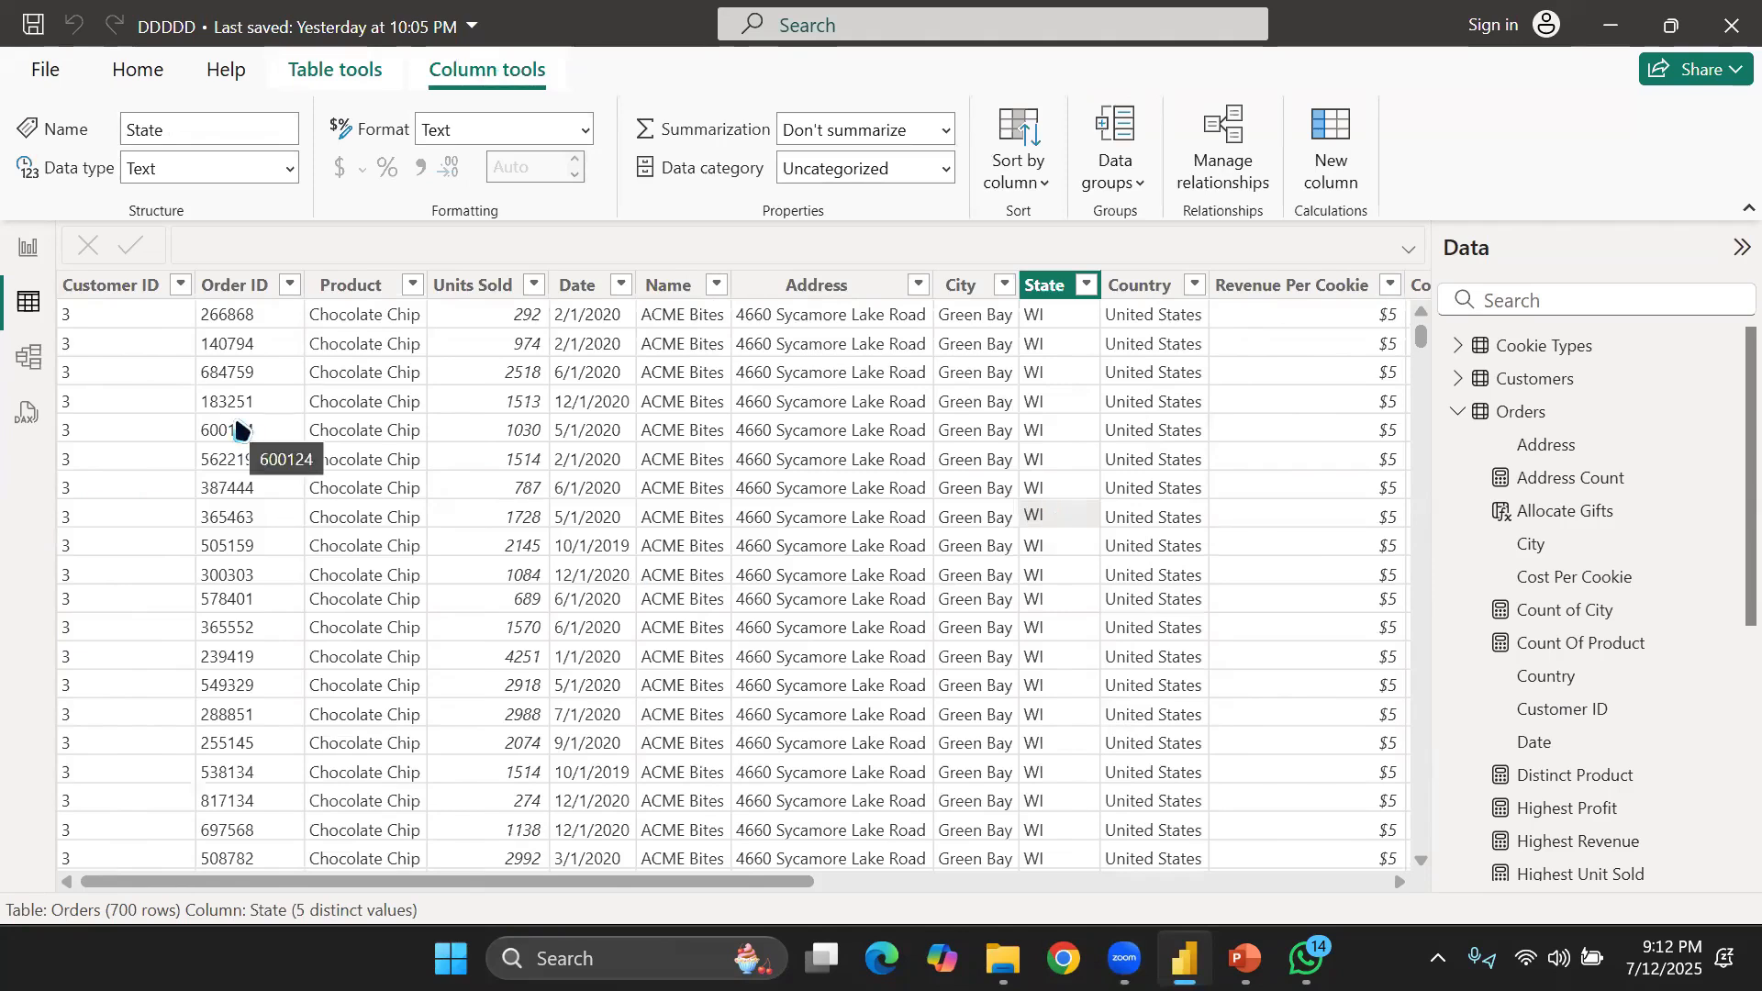
scroll(237, 427, right, 1)
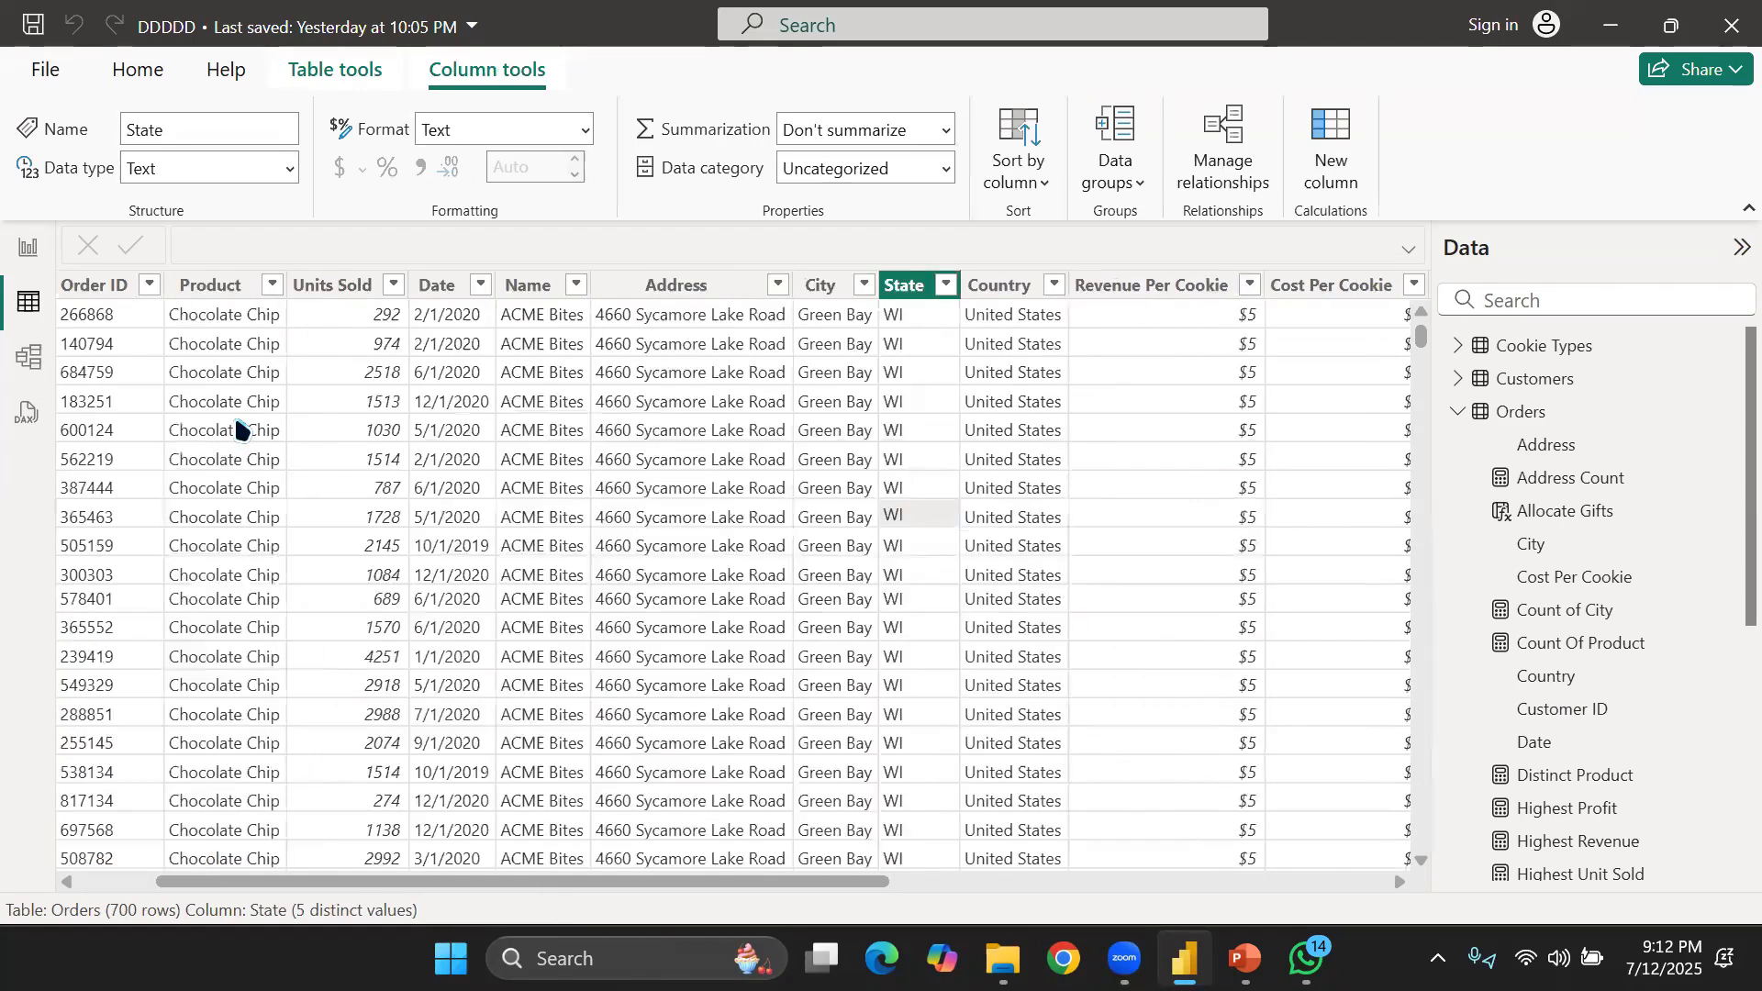
scroll(237, 428, left, 1)
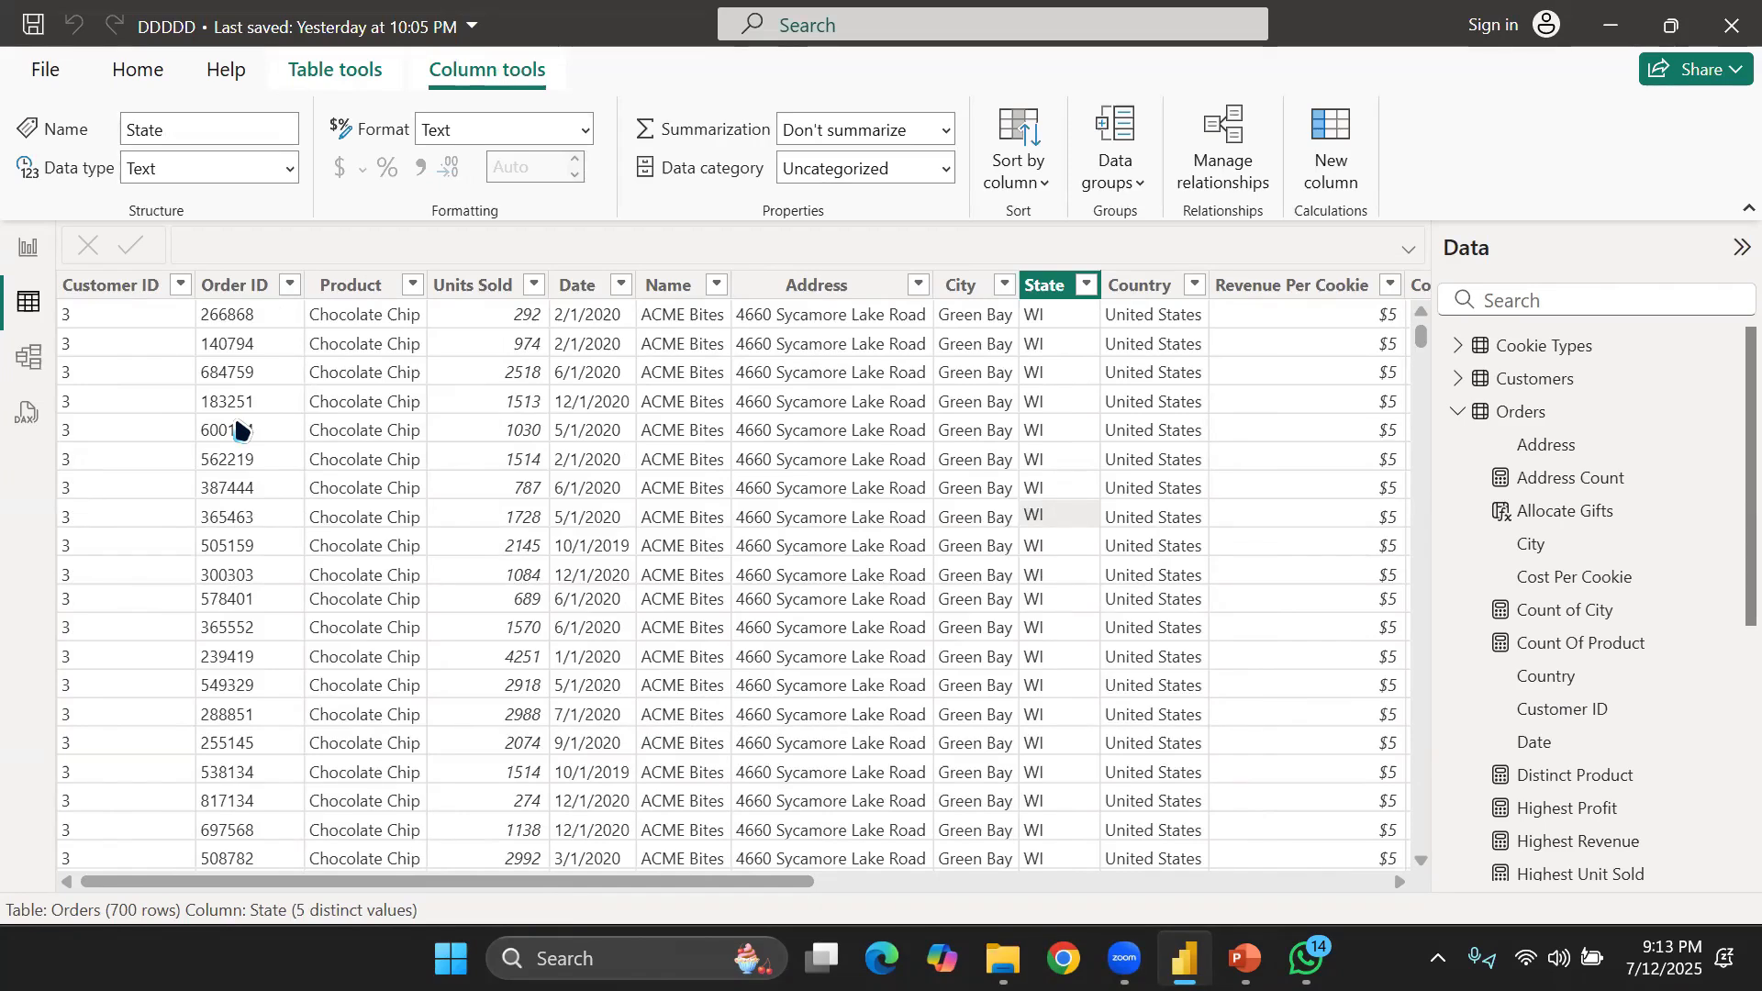
scroll(240, 431, right, 2)
scroll(240, 432, left, 2)
scroll(530, 473, right, 5)
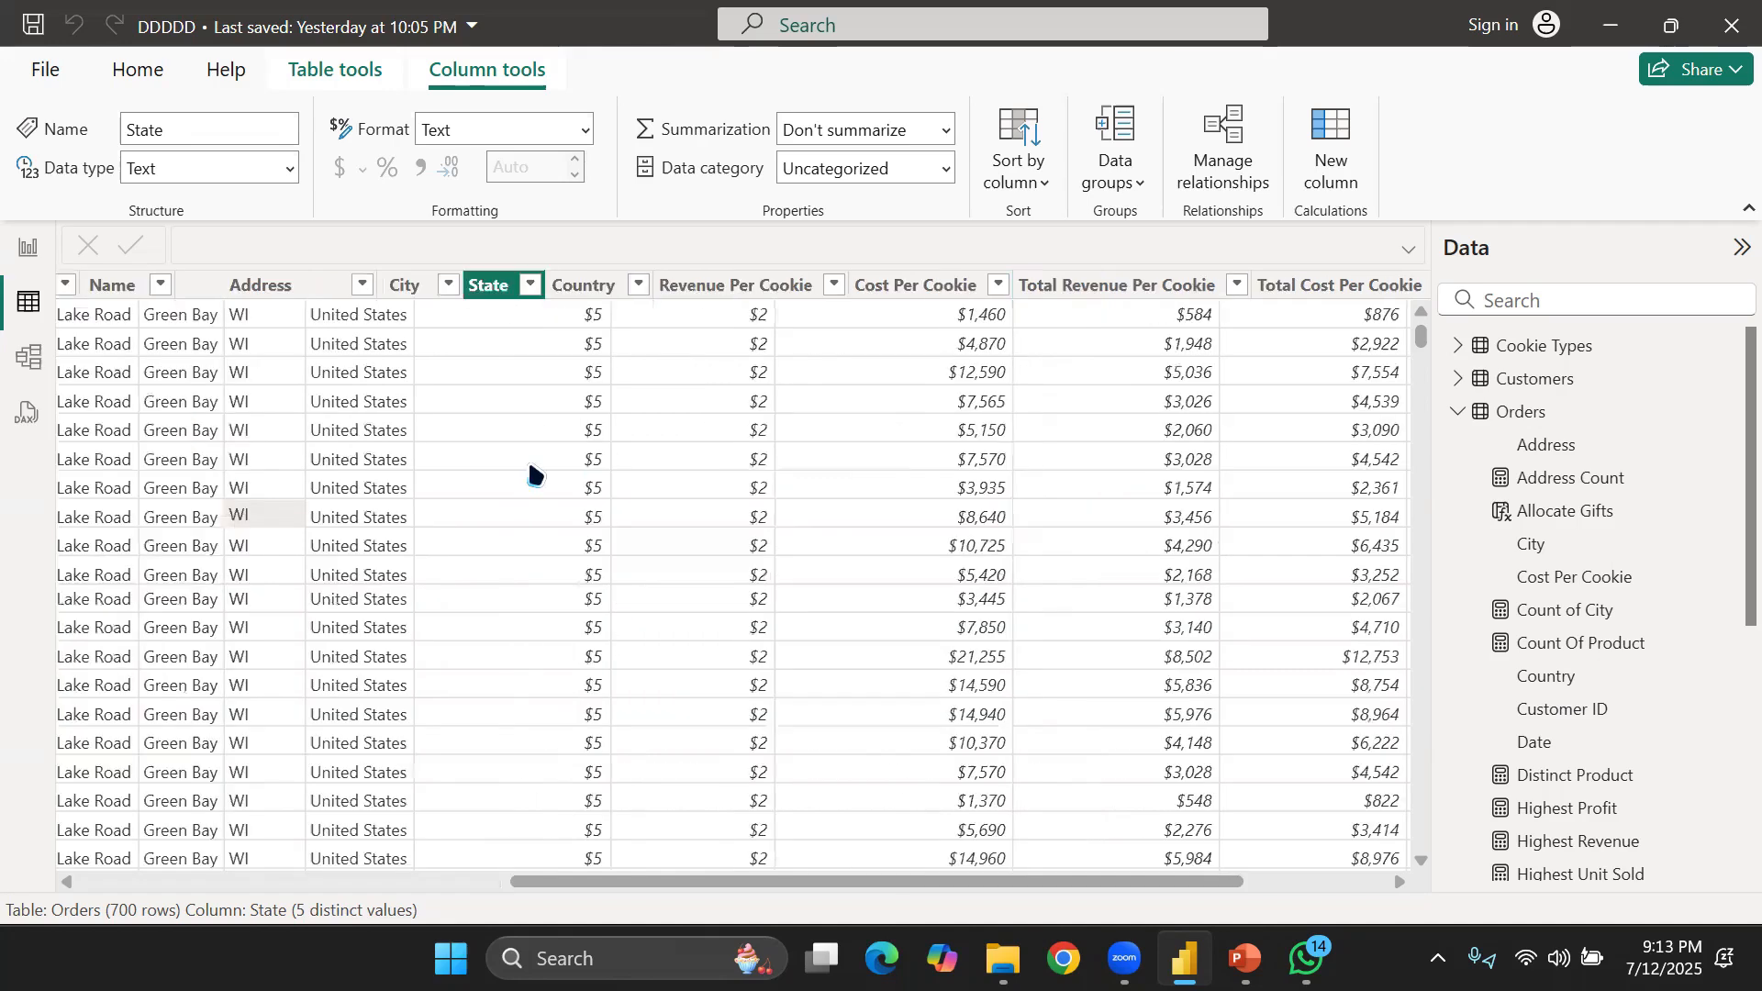
scroll(531, 473, left, 5)
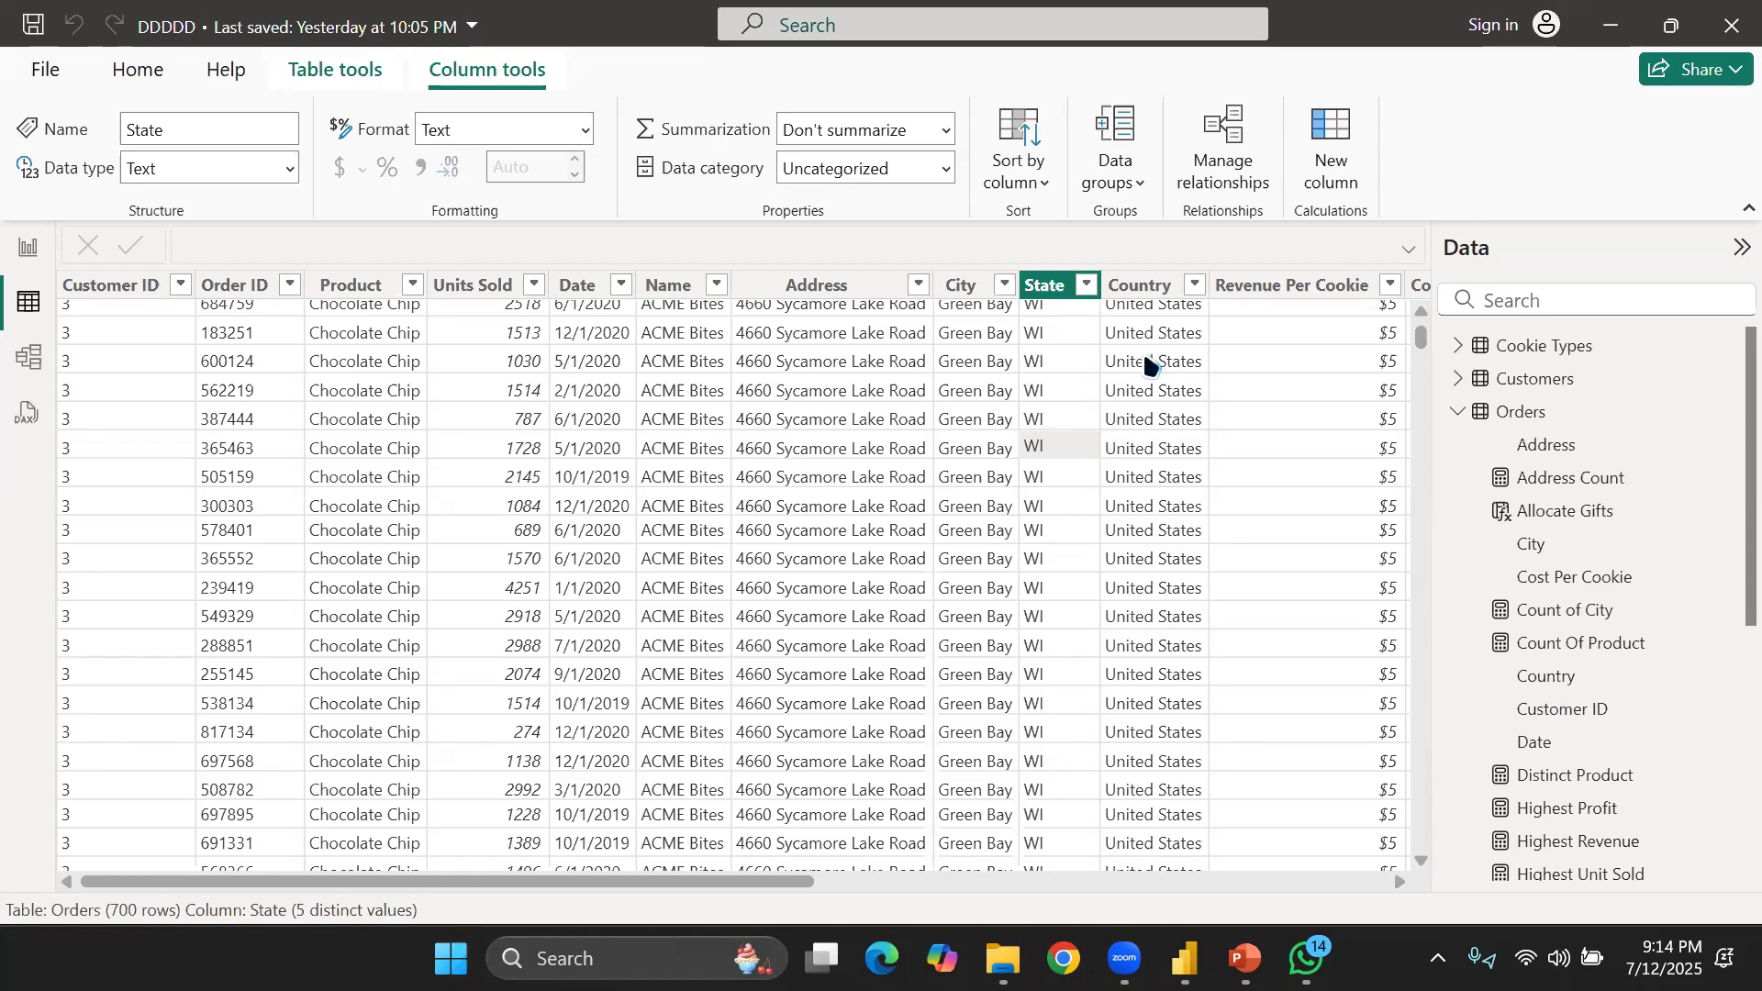
Examine the Country column's rows and the list of distinct City values without applying a filter
click(1168, 288)
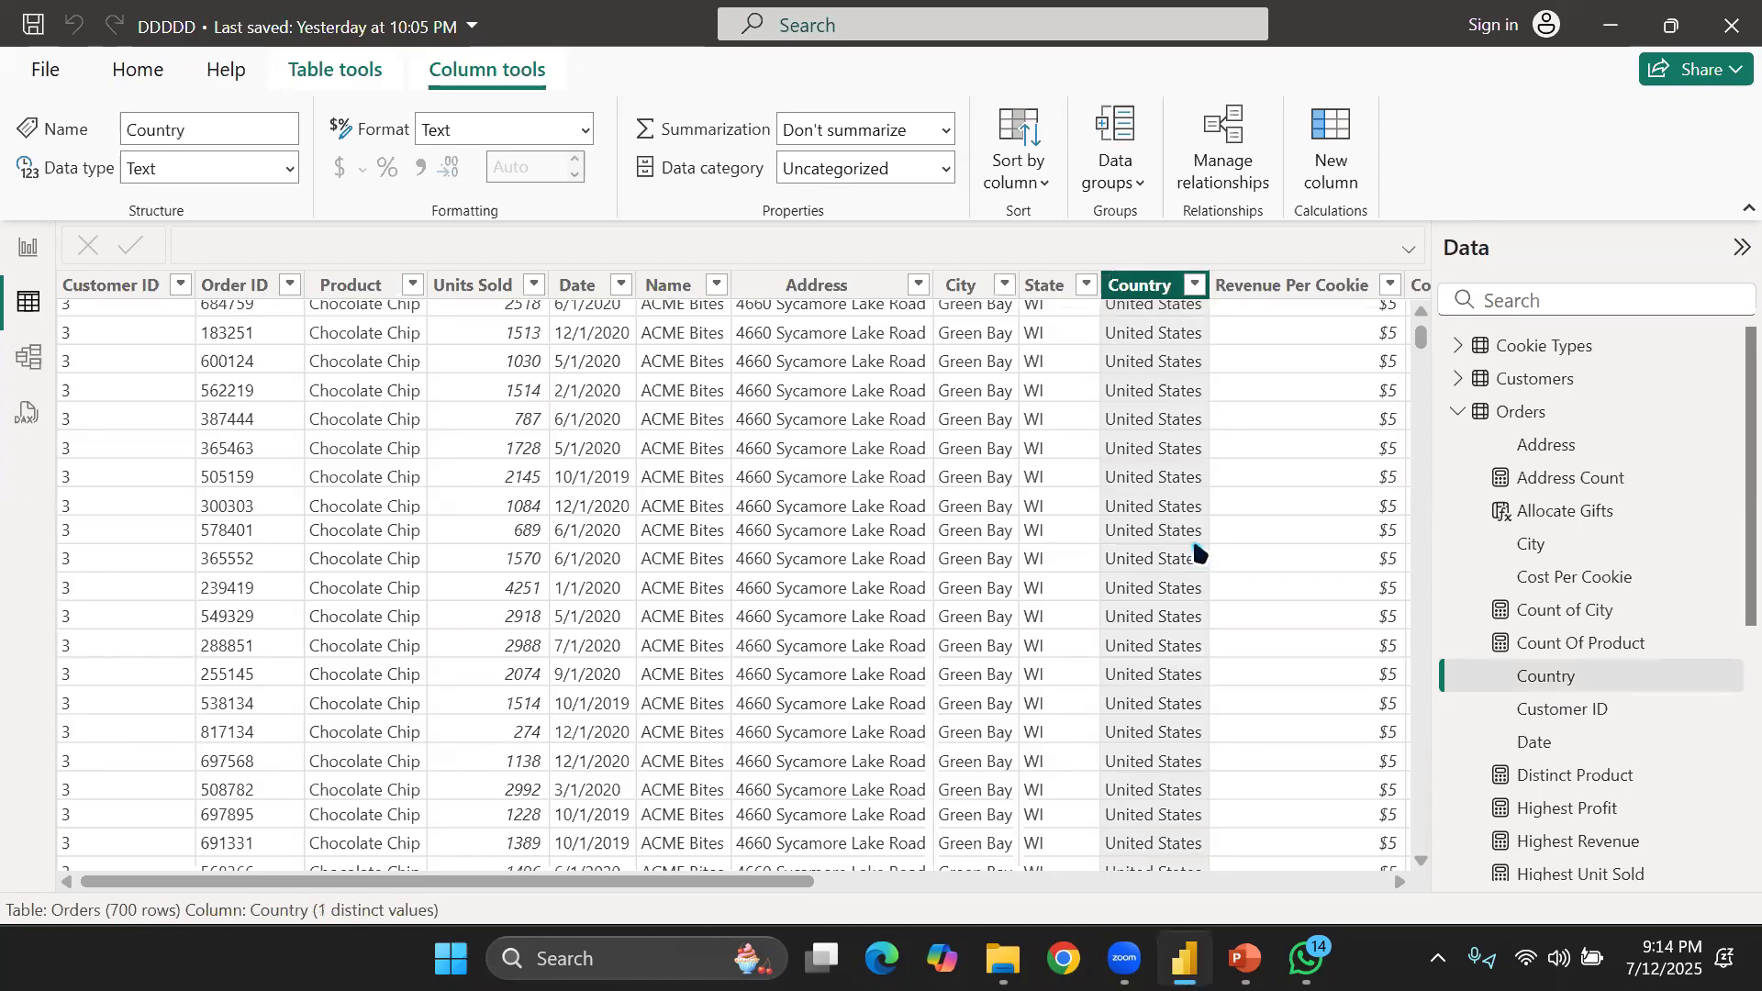
scroll(1204, 538, down, 5)
scroll(1203, 537, up, 4)
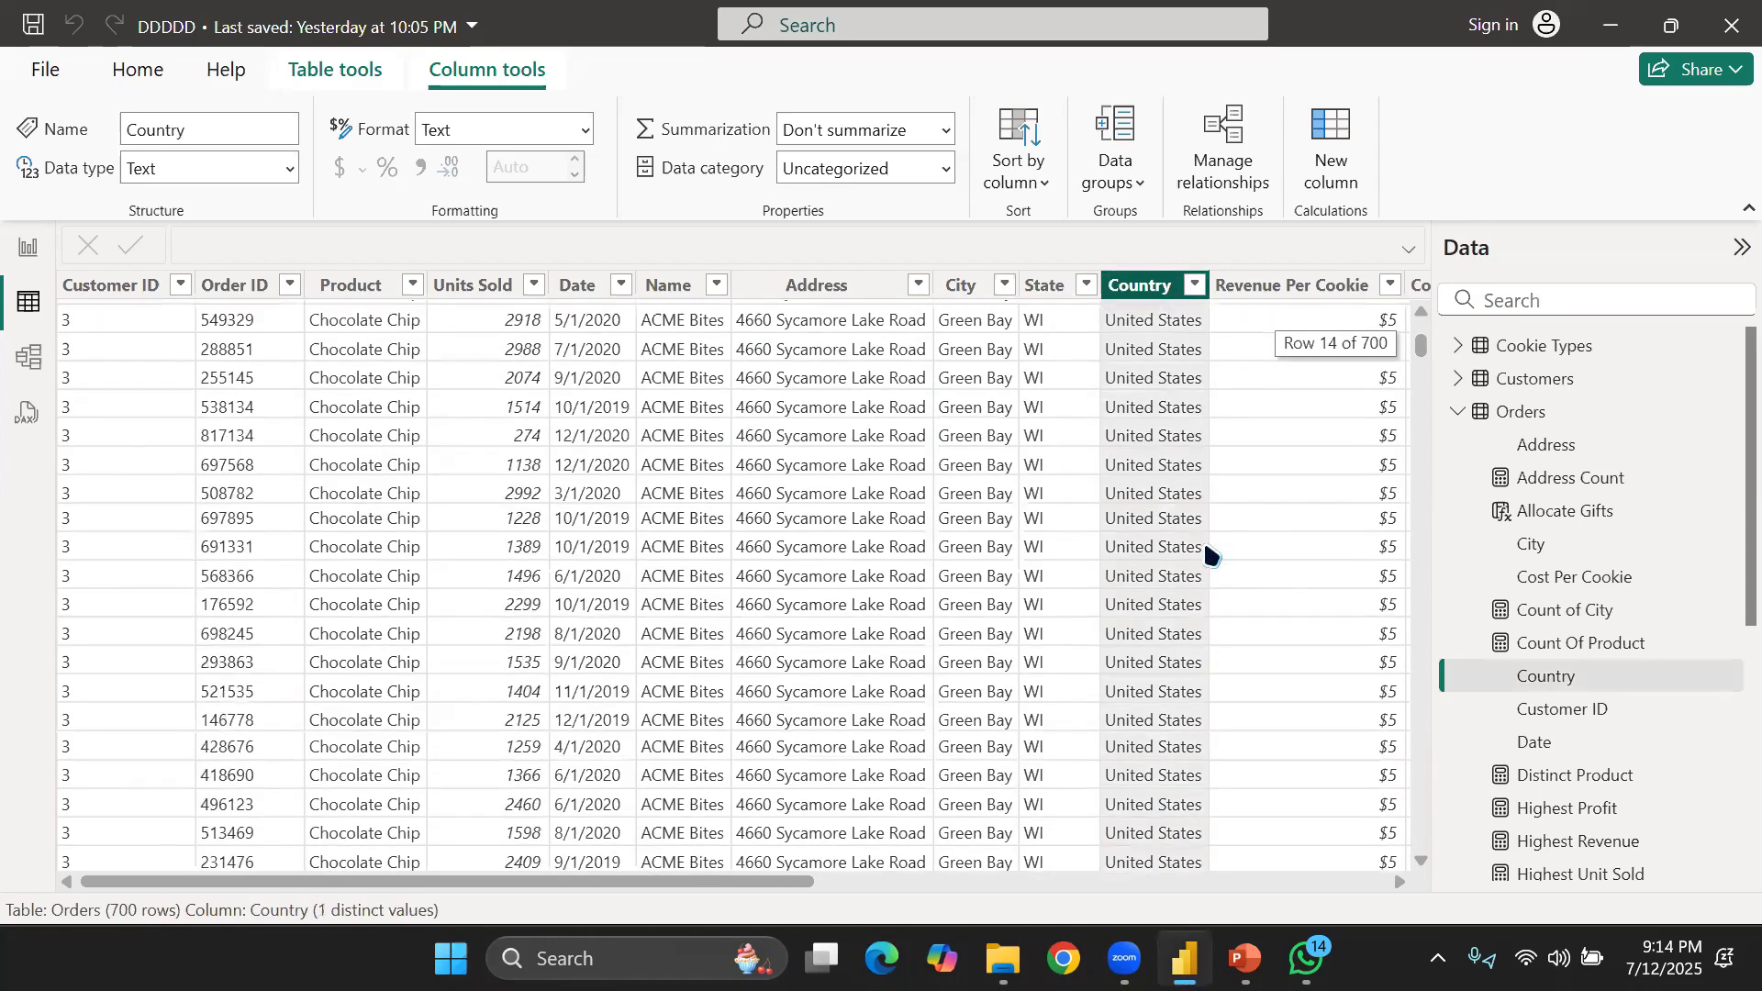
scroll(1193, 523, up, 2)
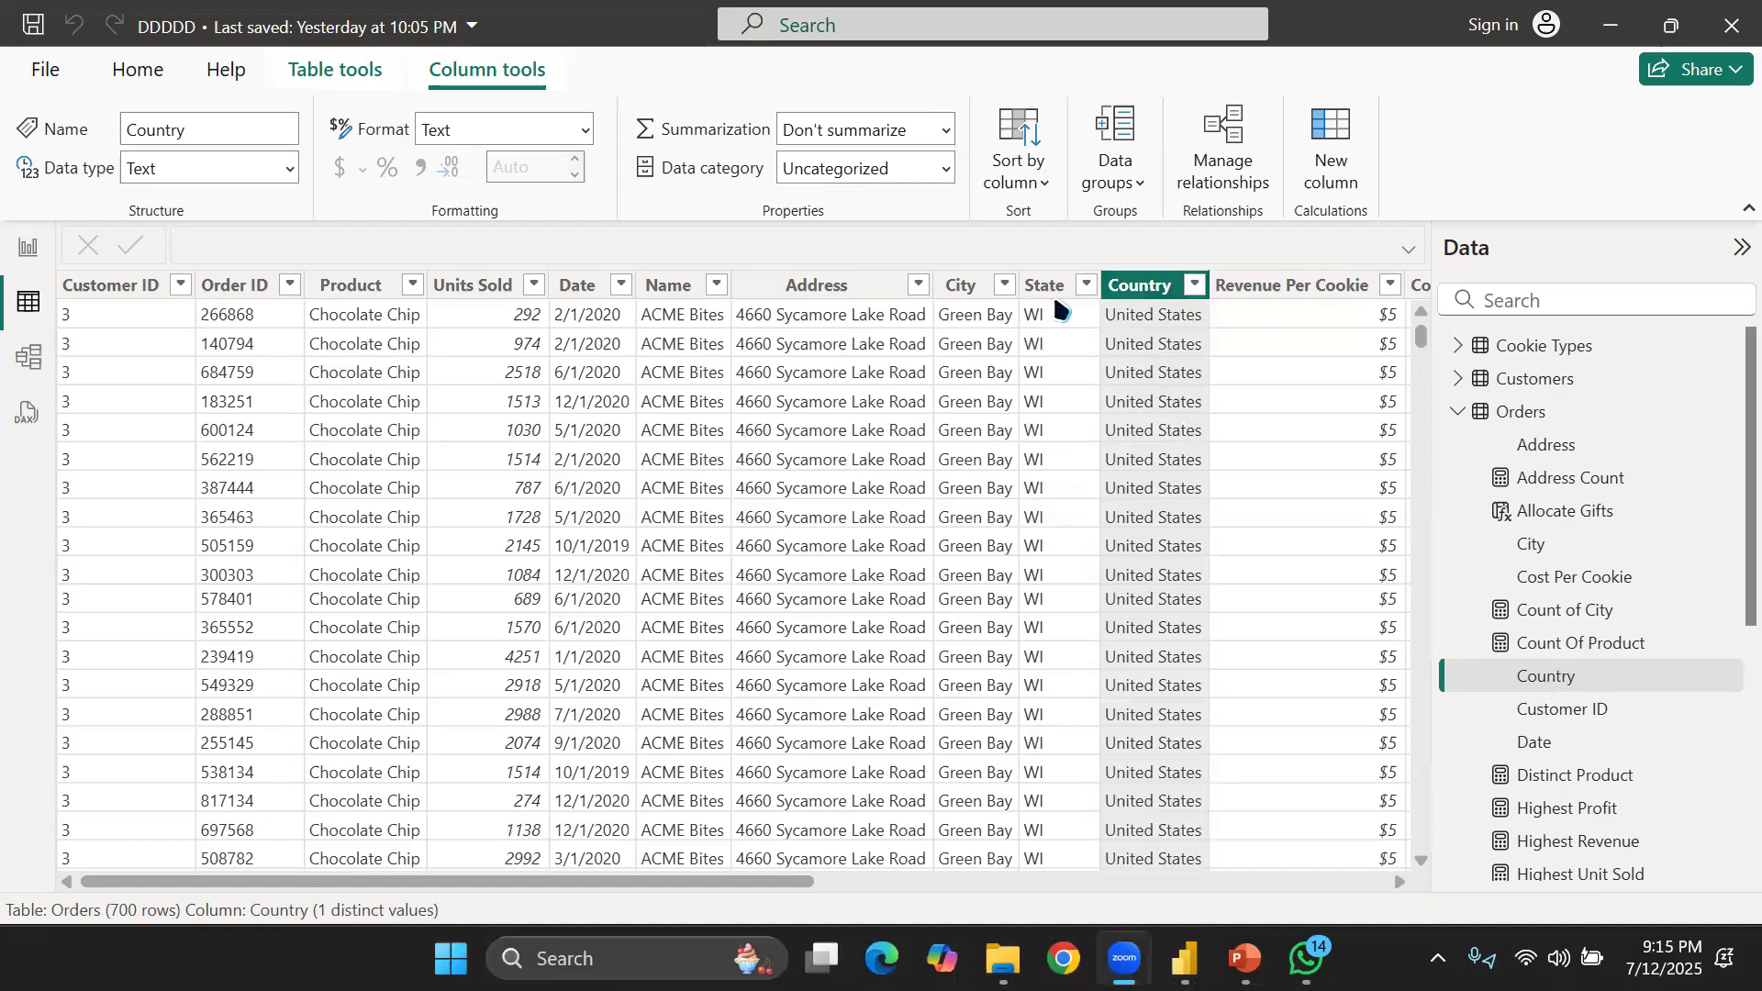
click(1006, 286)
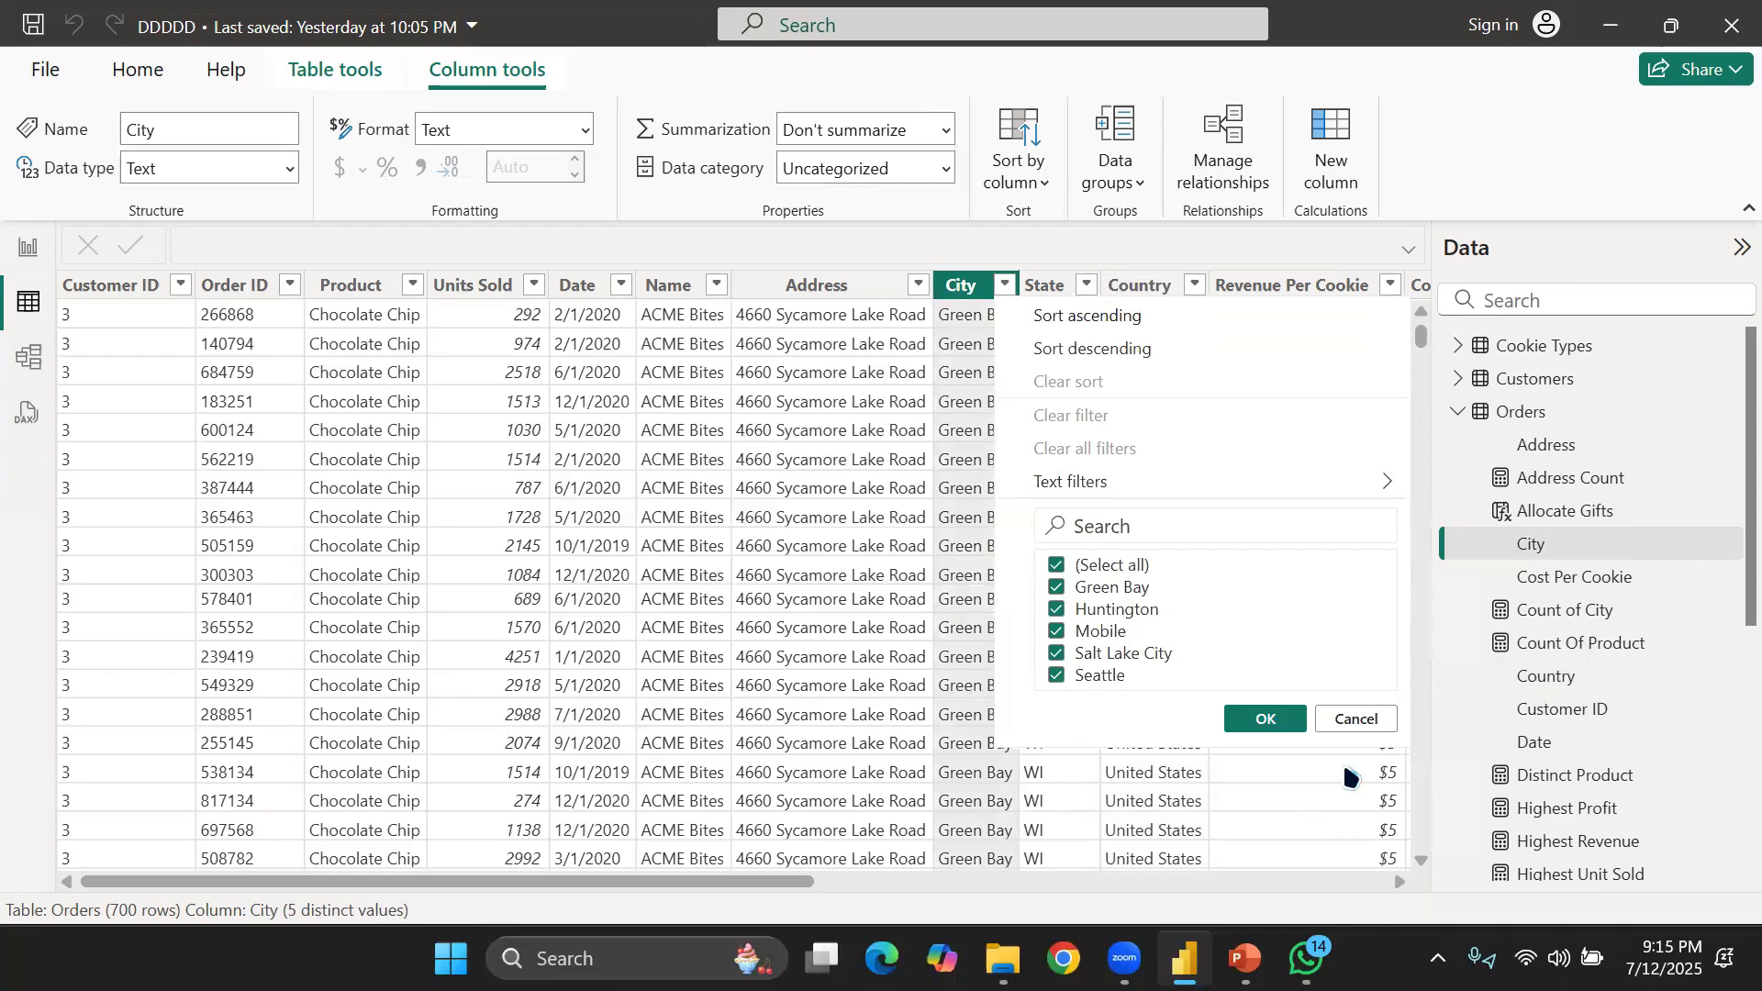
click(1356, 719)
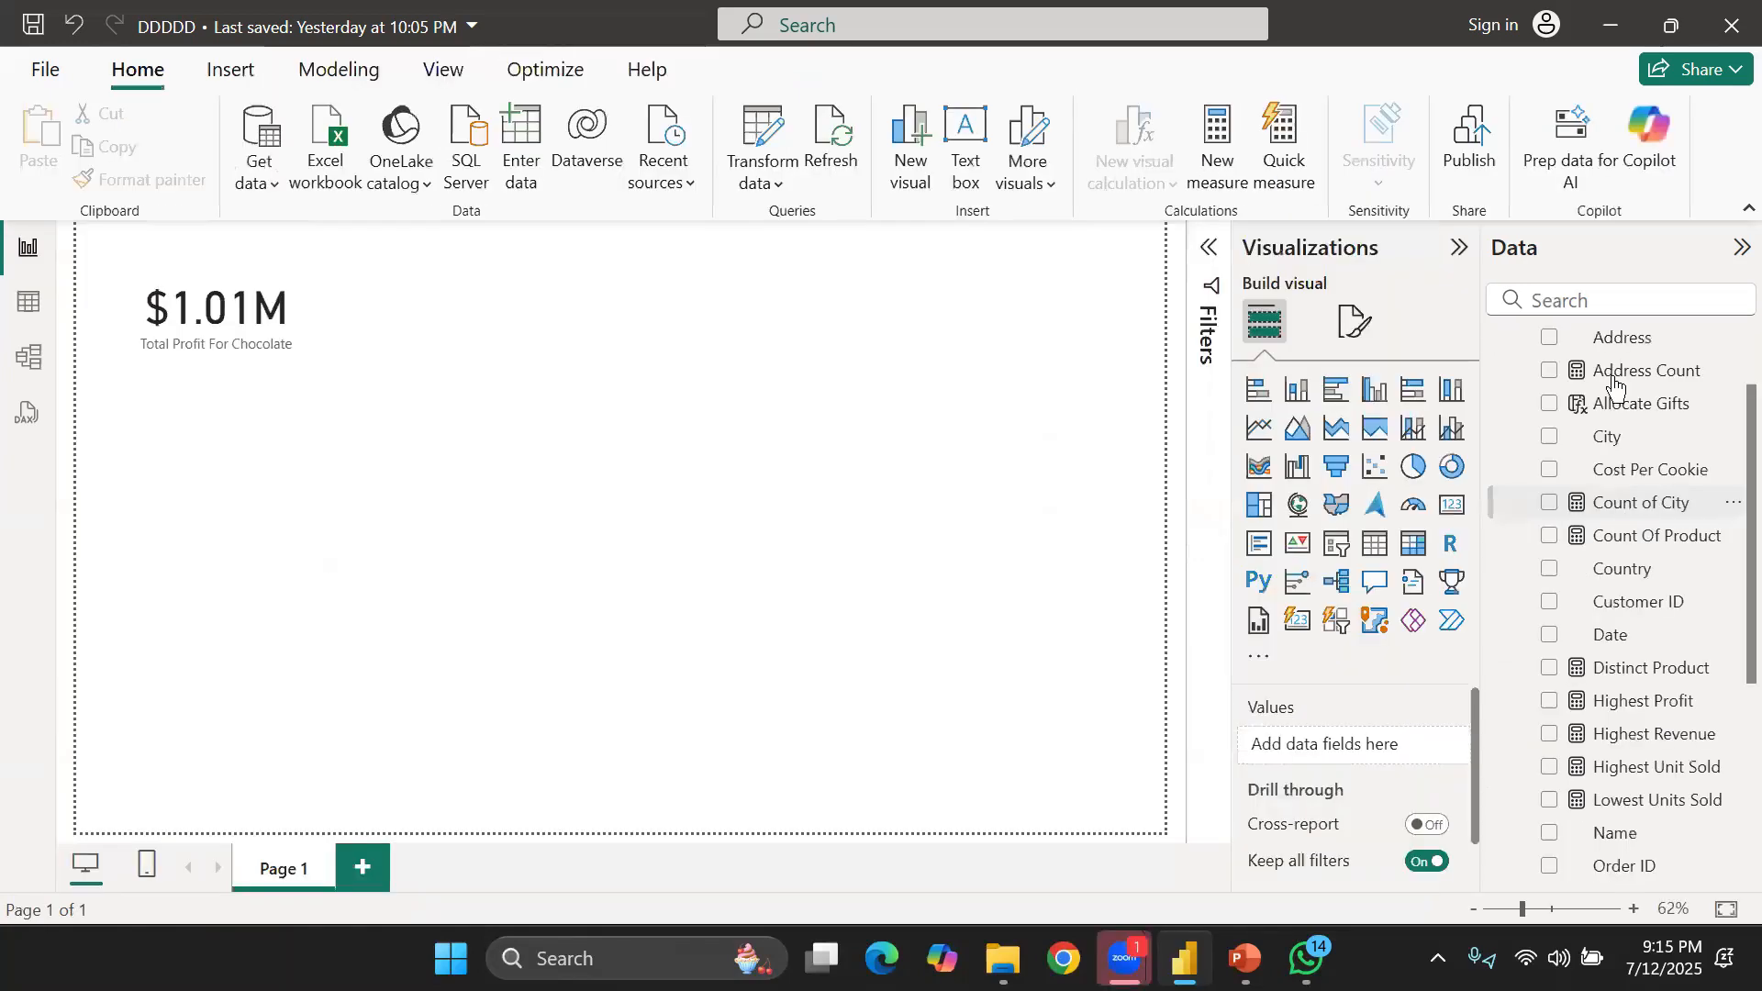
In the report view, create an Orders measure named Count of City Green Bay and start its formula with the CALCULATE function
scroll(1609, 409, up, 2)
click(1569, 411)
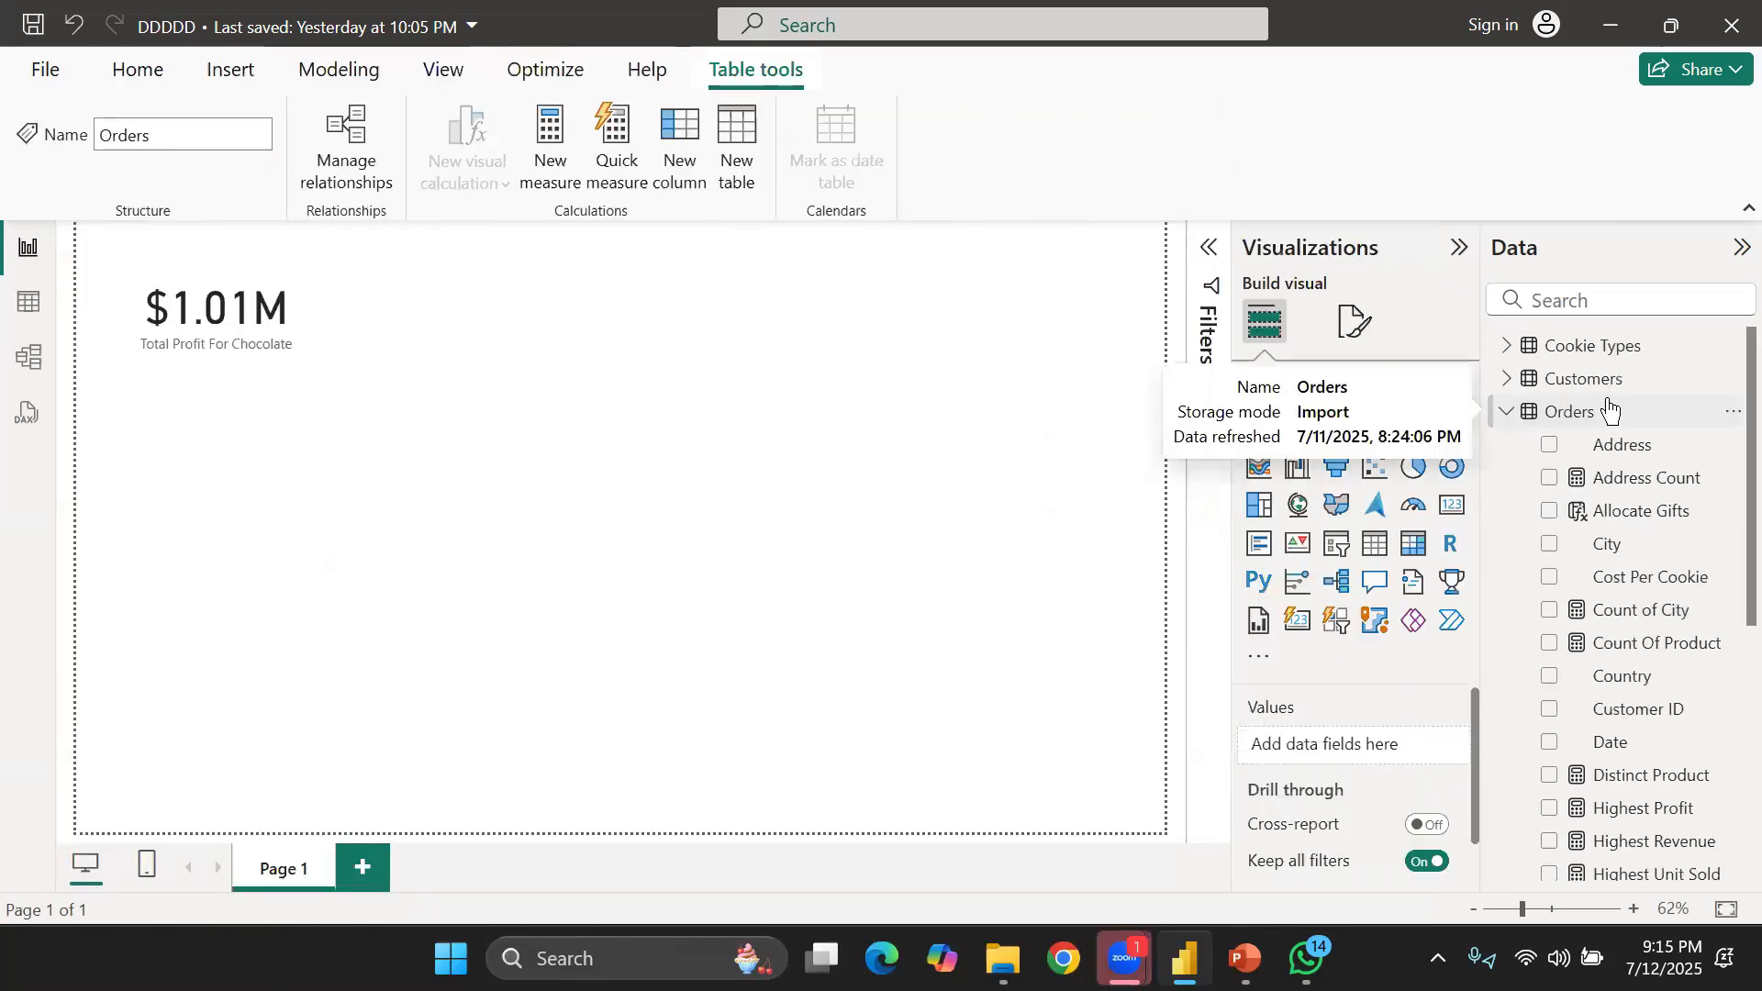
click(542, 161)
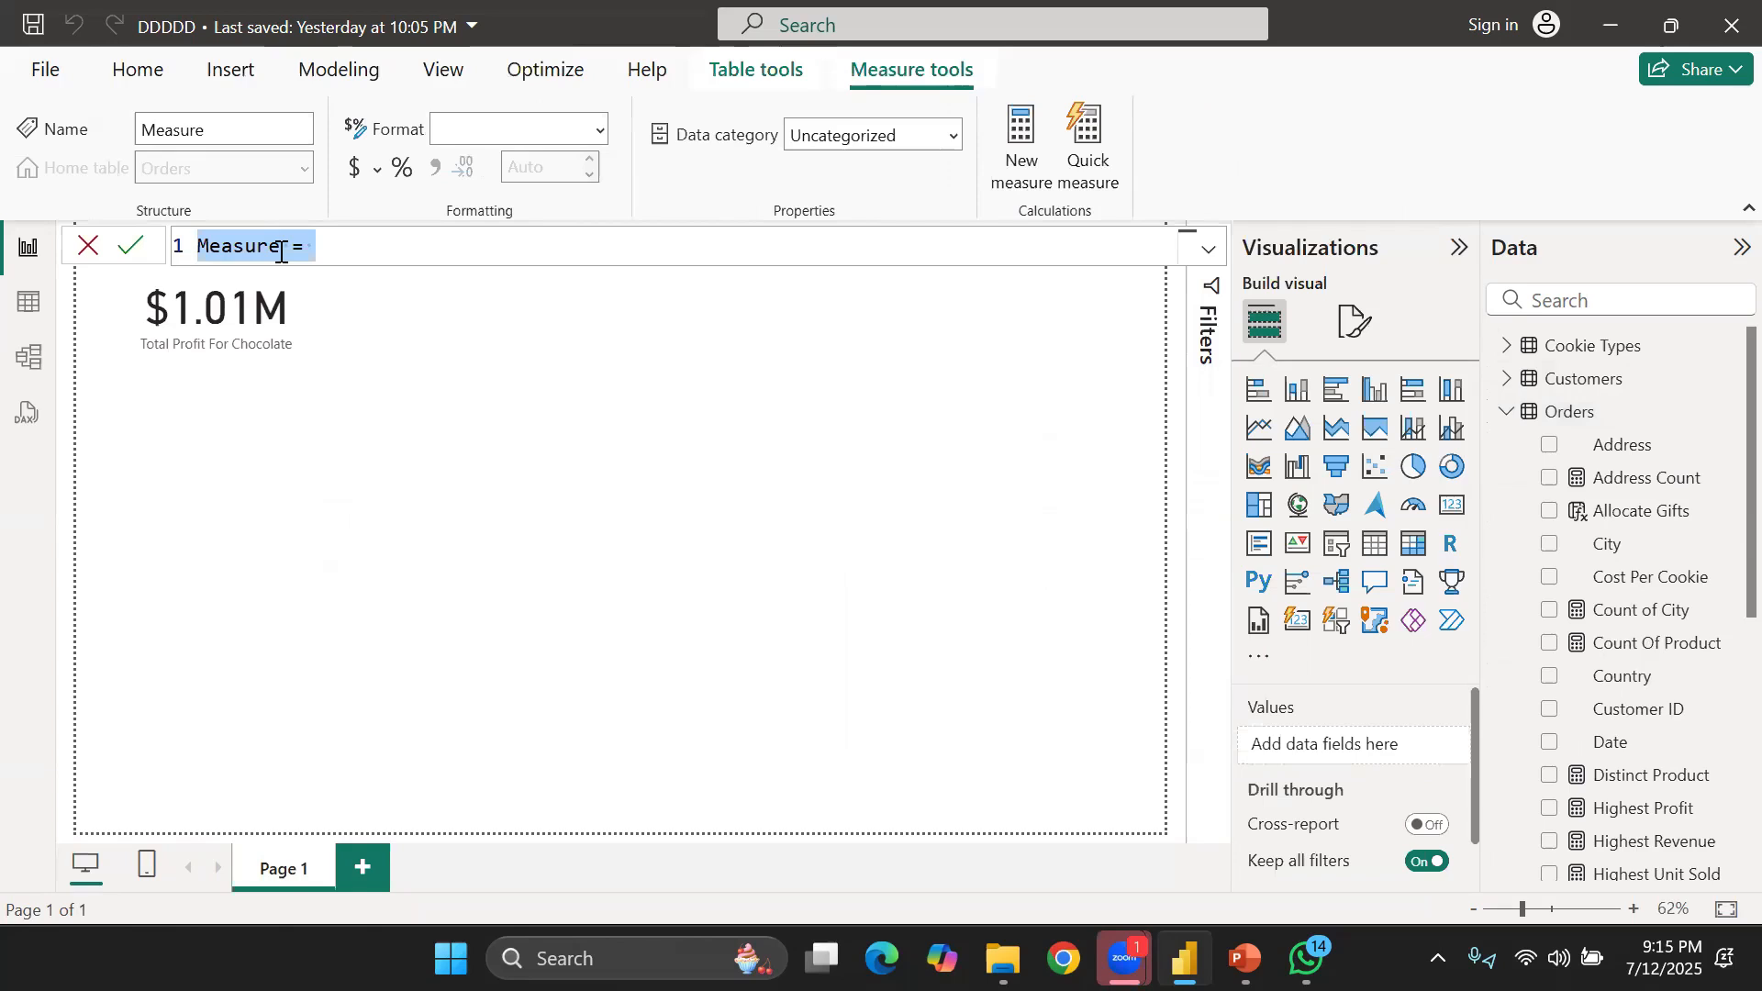
click(280, 247)
double_click(281, 248)
key(BackSpace)
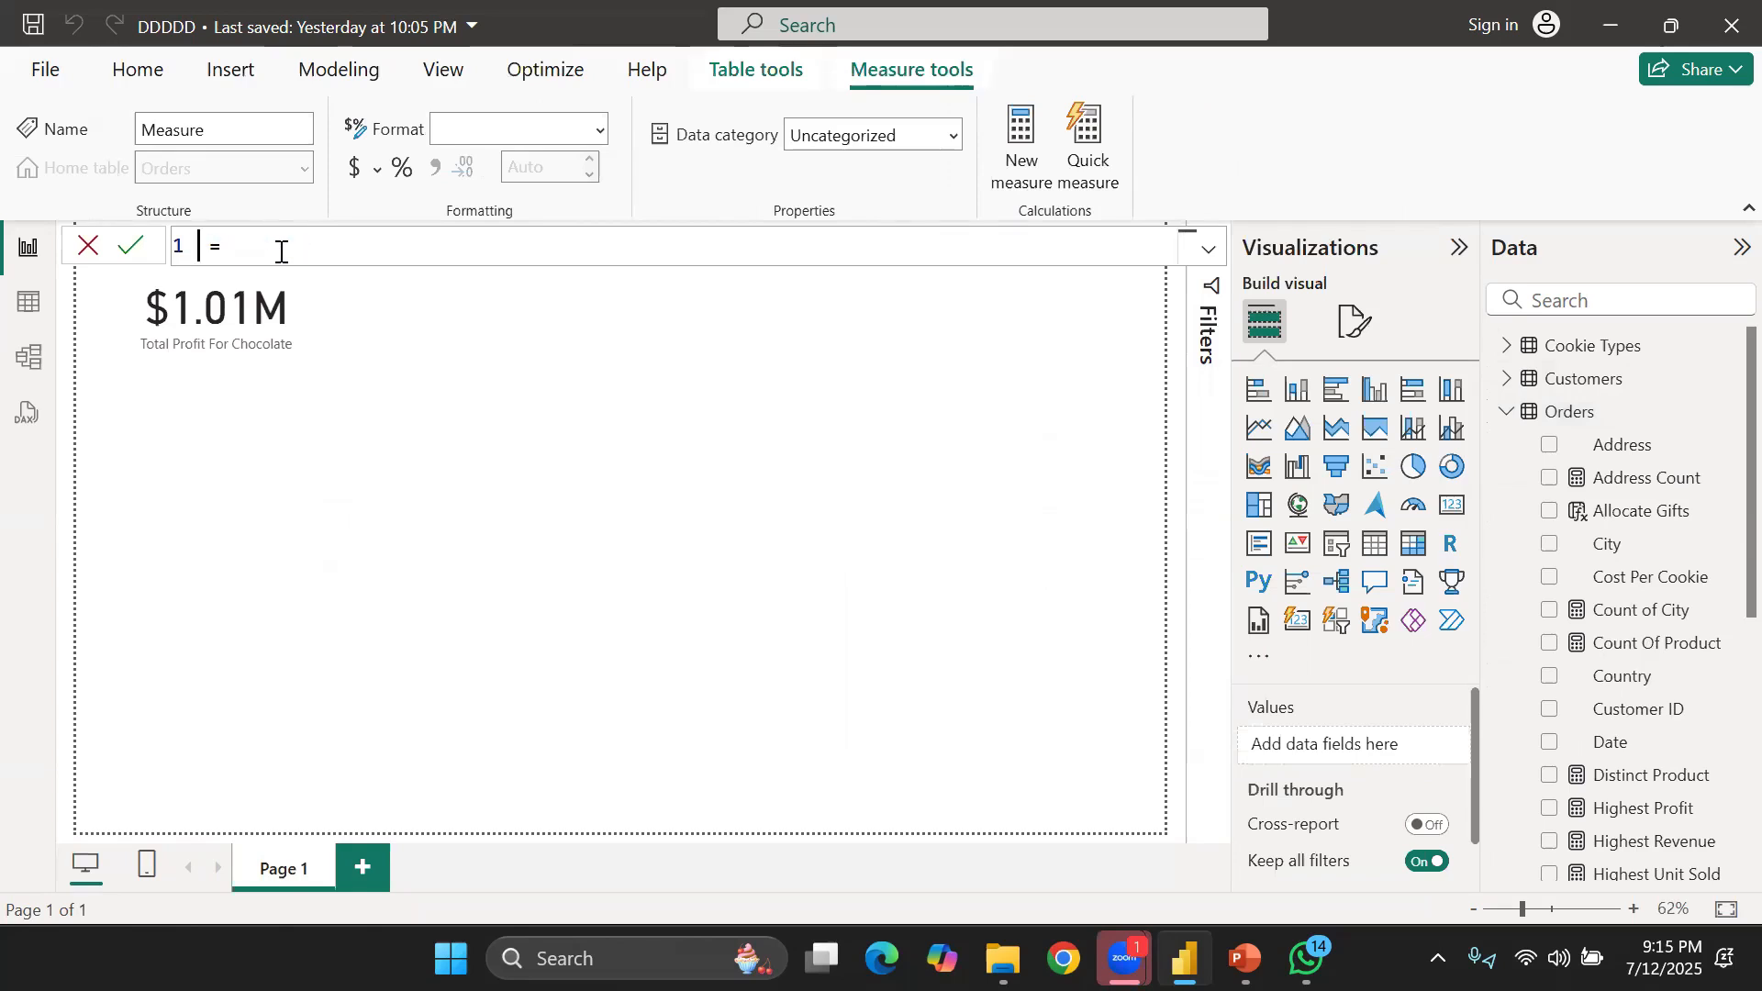
text(Count of City Gree )
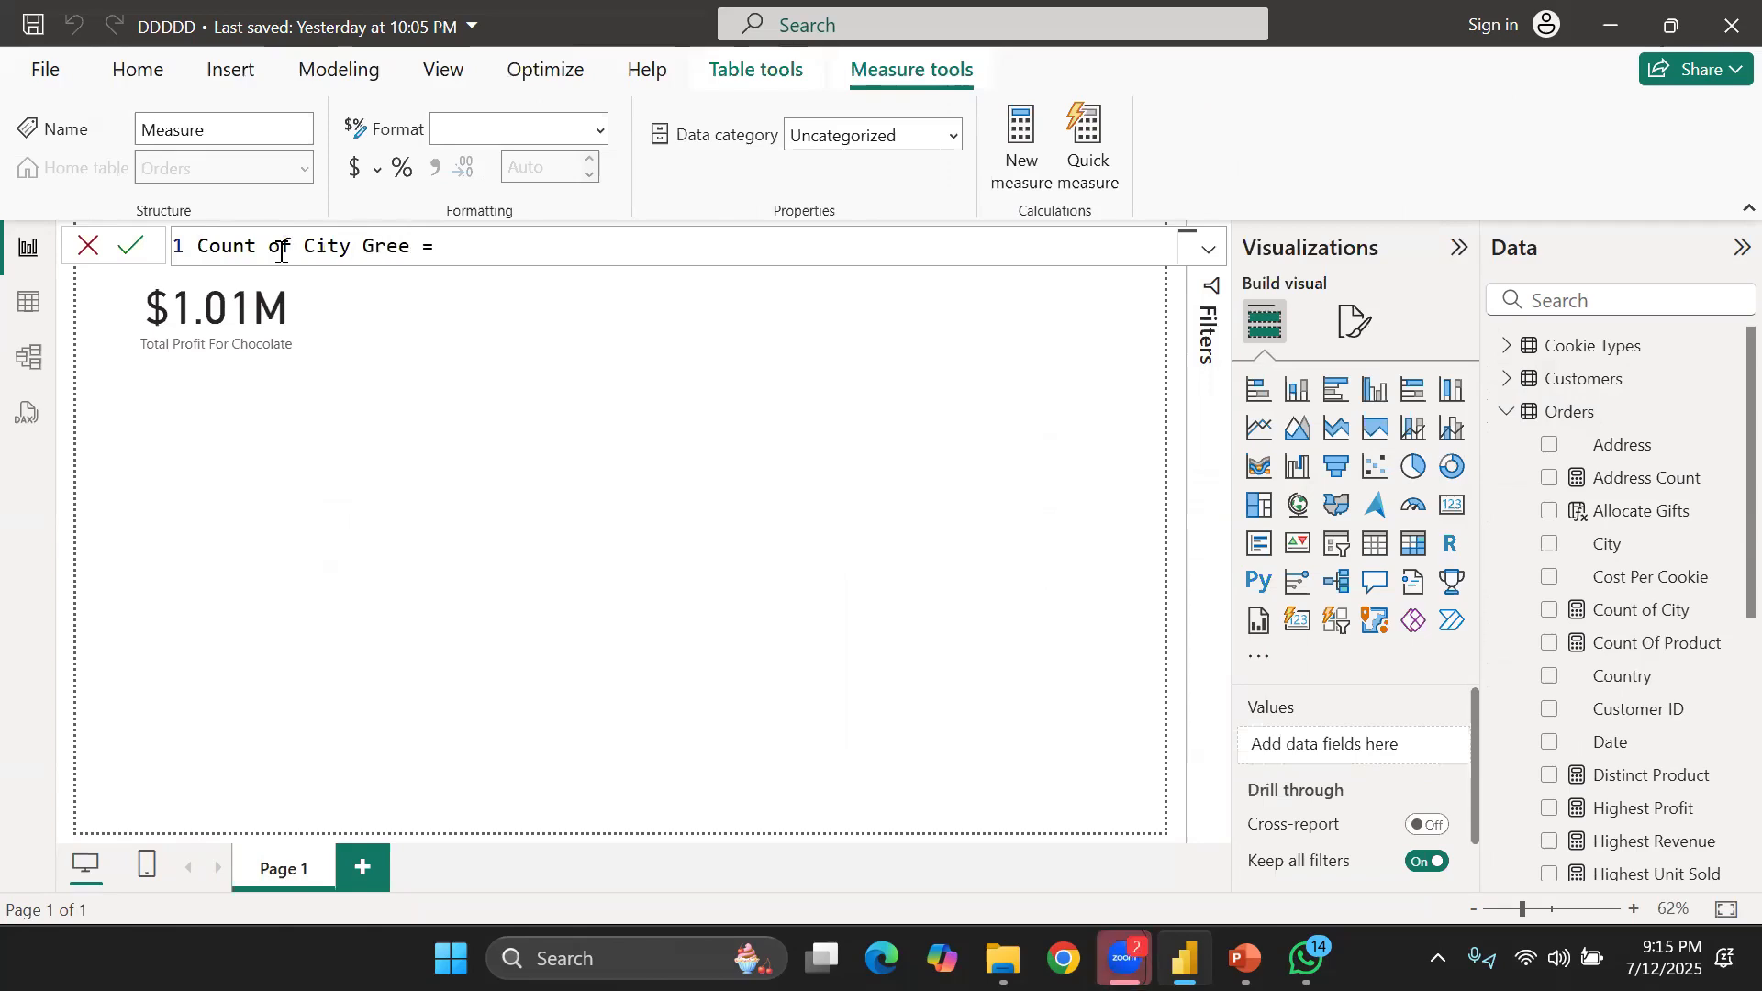
text(n B)
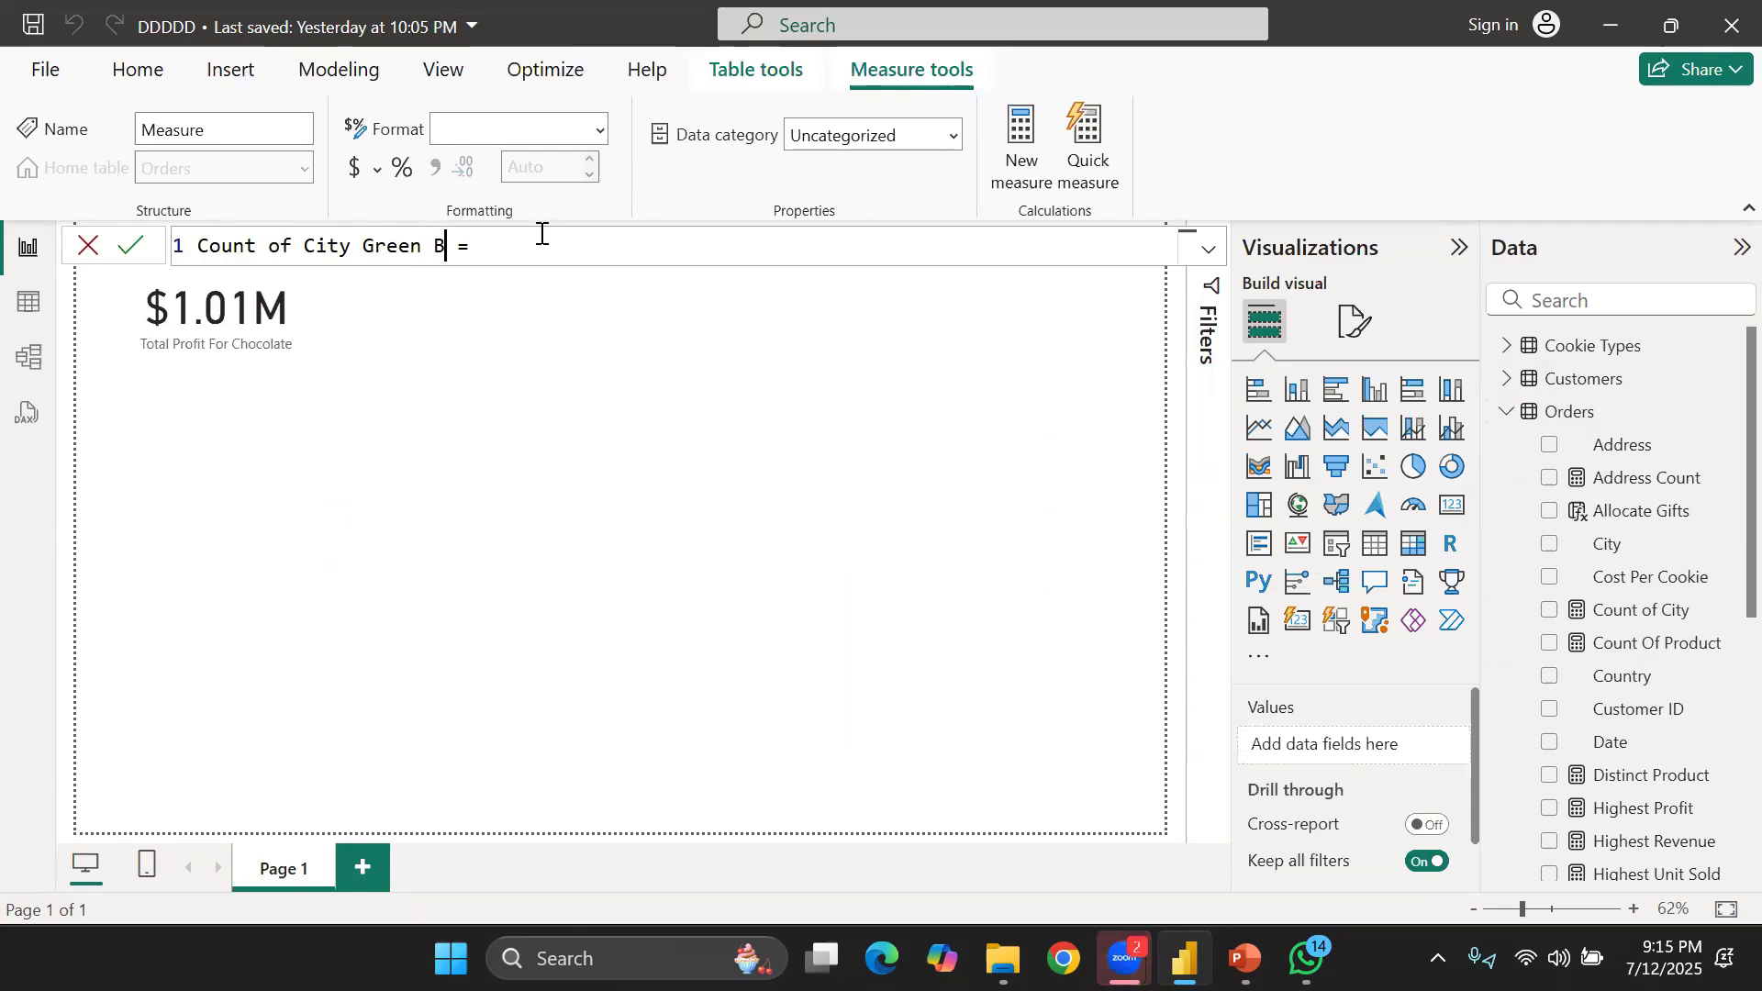
text(ay = cal)
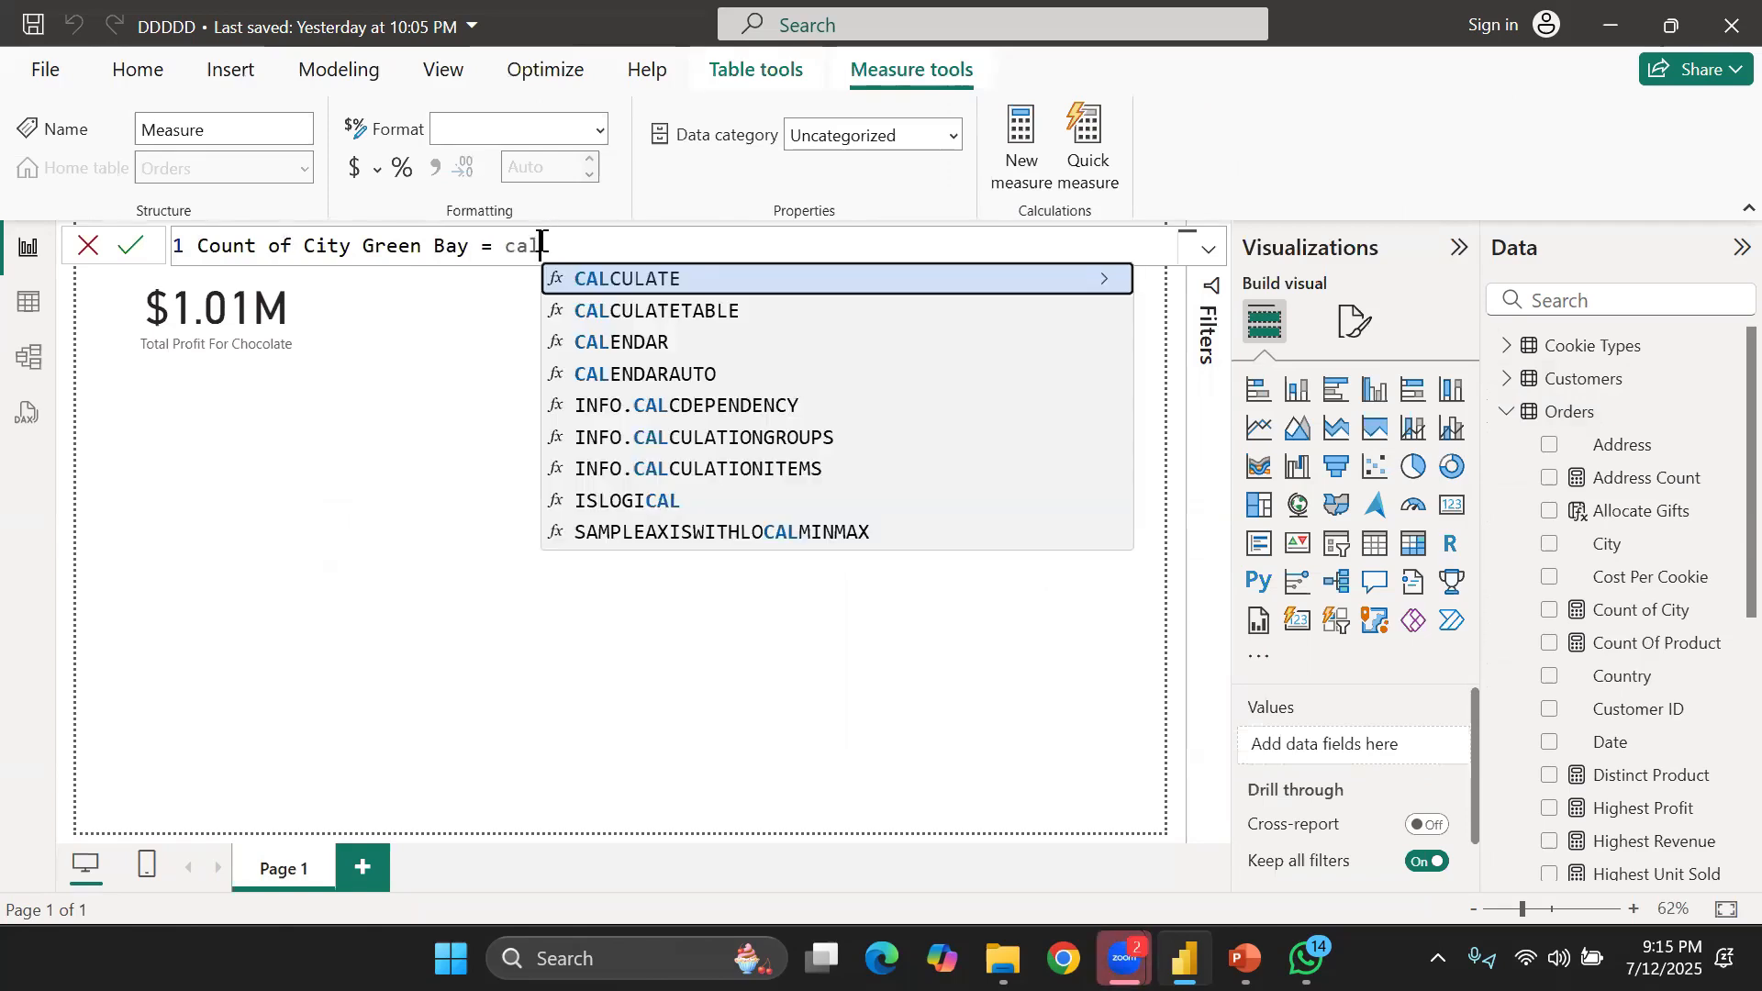
key(Tab)
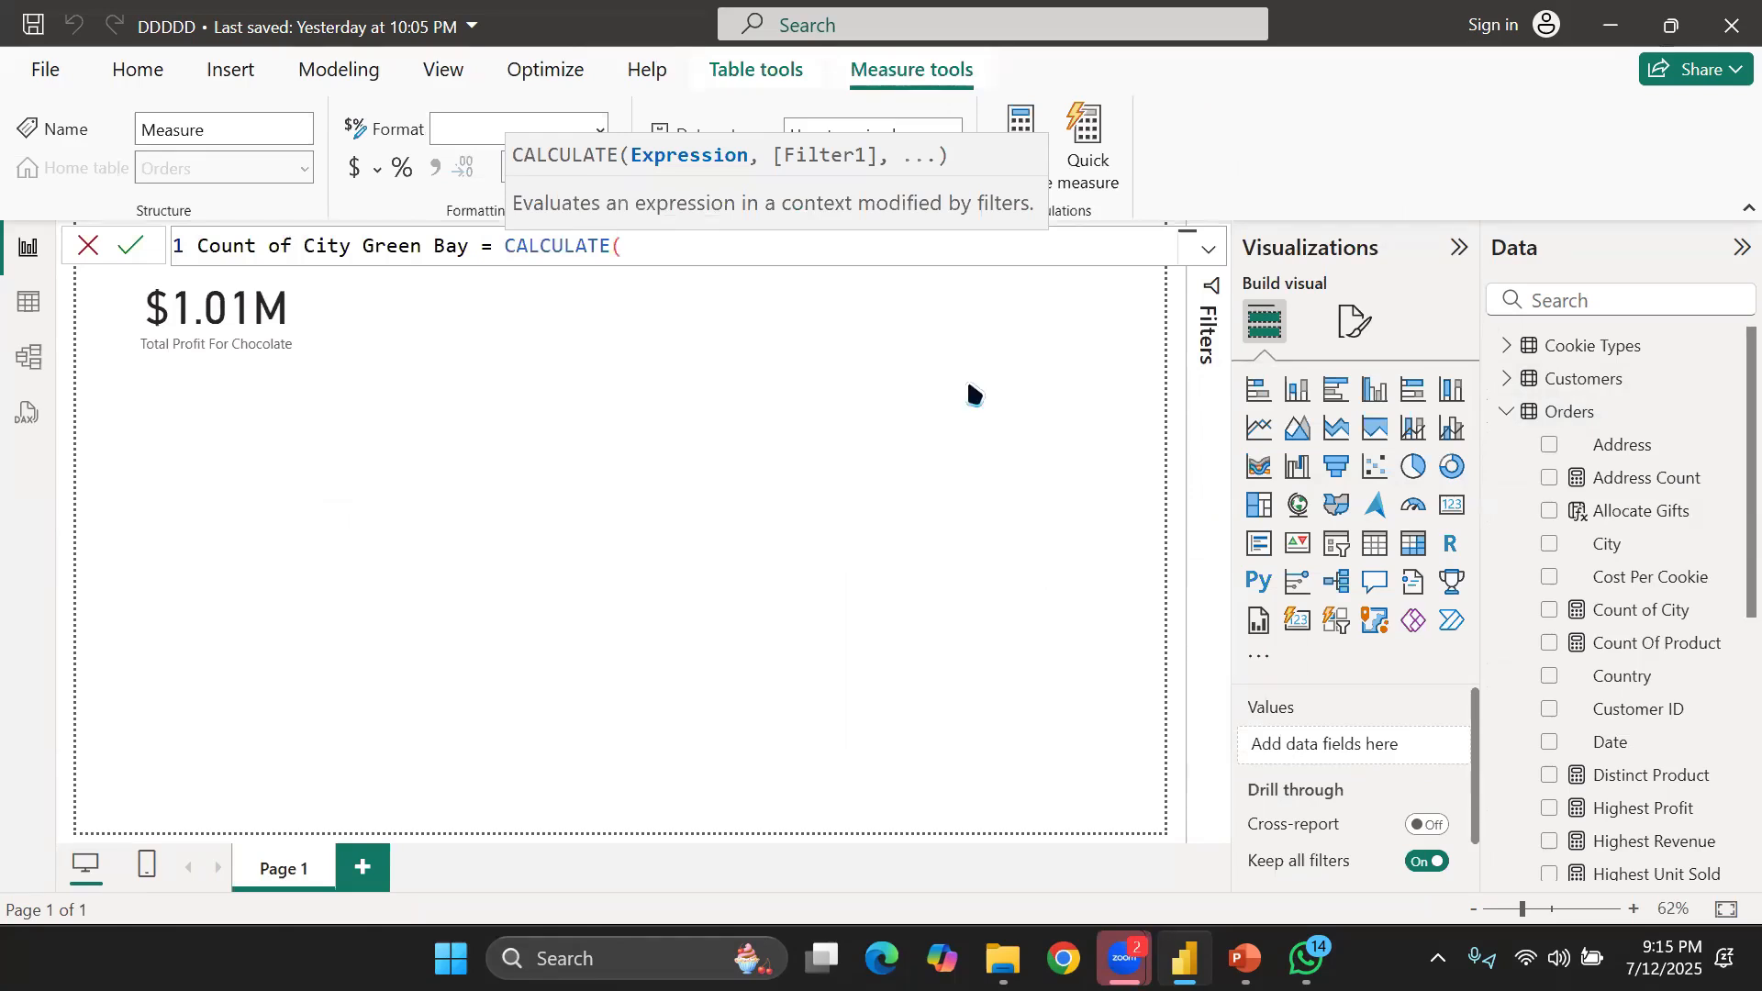
click(965, 153)
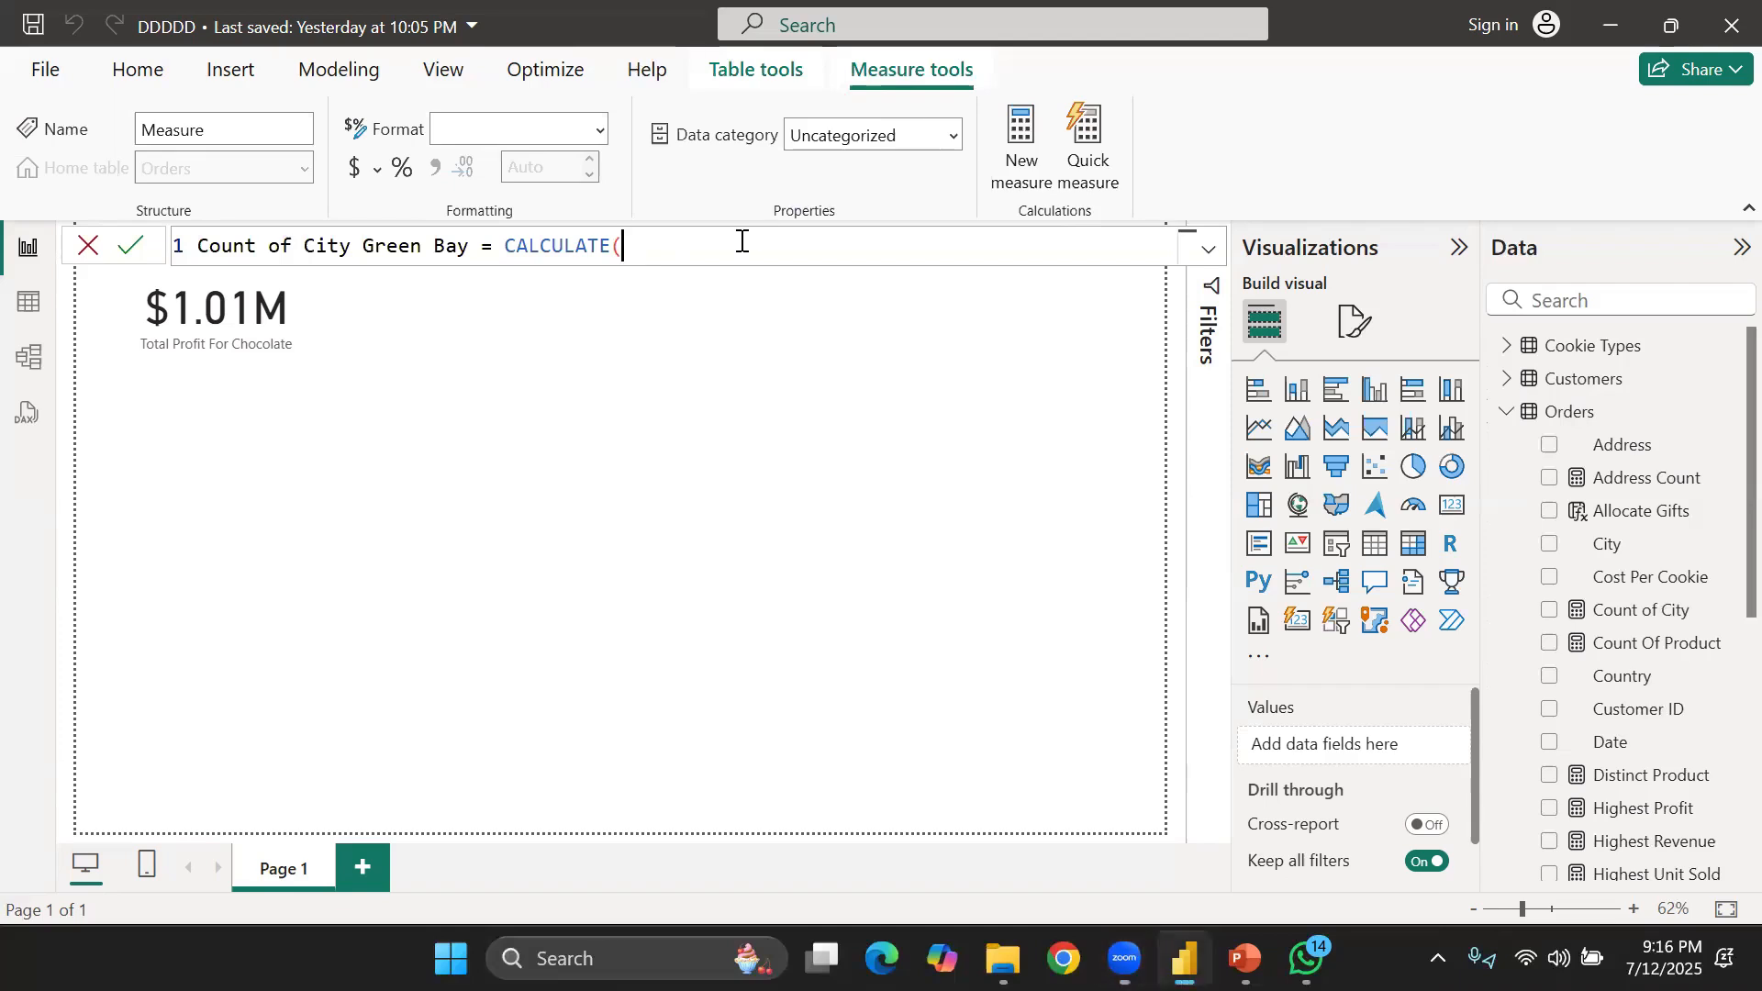
Enter COUNTA(Orders[City]) as the expression of the CALCULATE function
text(counta)
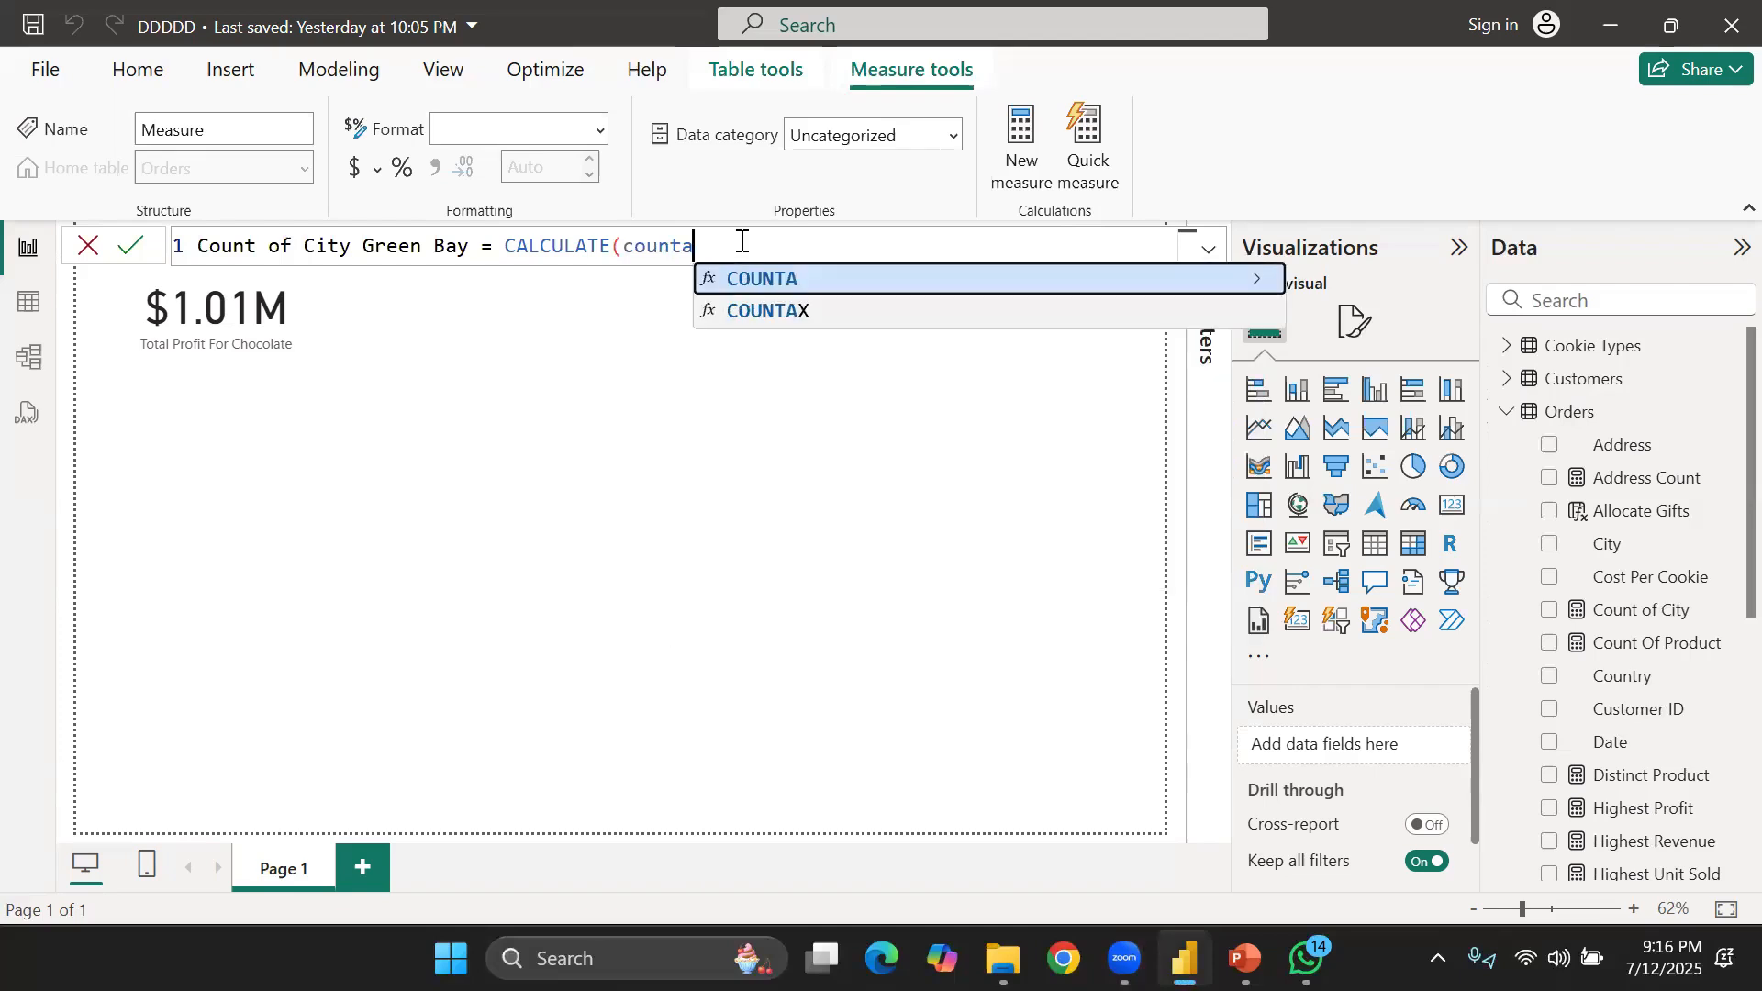
key(Tab)
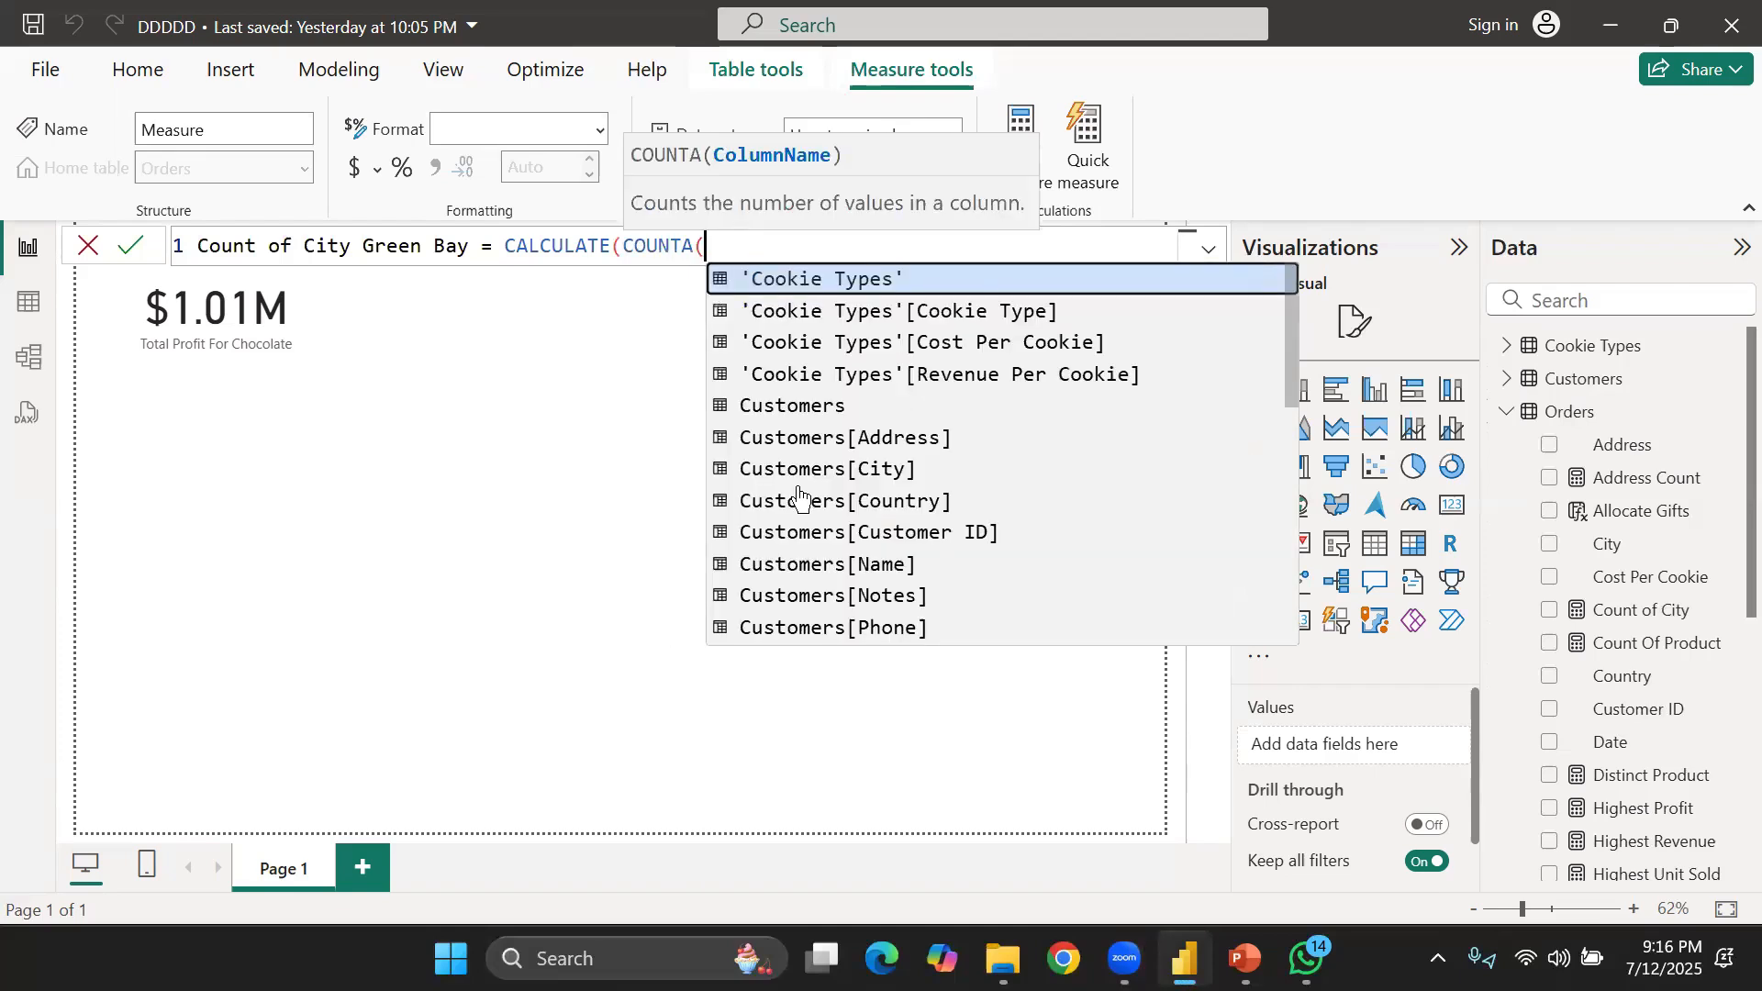
scroll(800, 496, down, 1)
scroll(801, 495, down, 4)
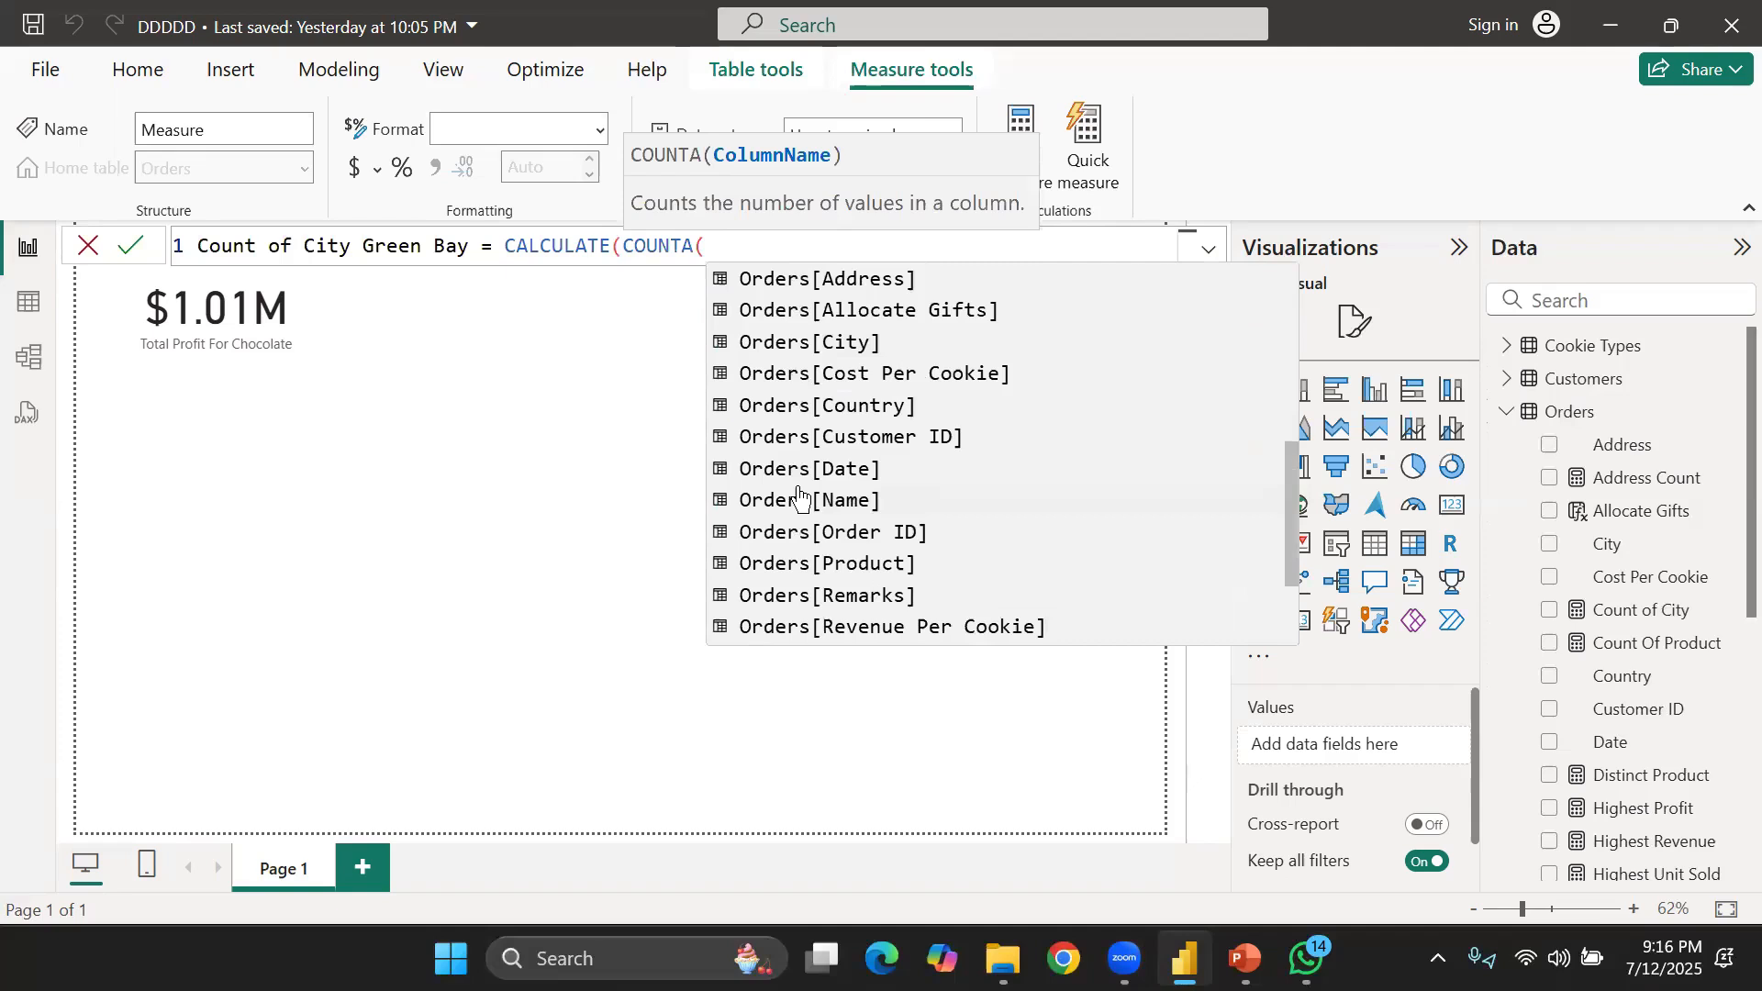
scroll(800, 494, down, 1)
scroll(806, 514, up, 2)
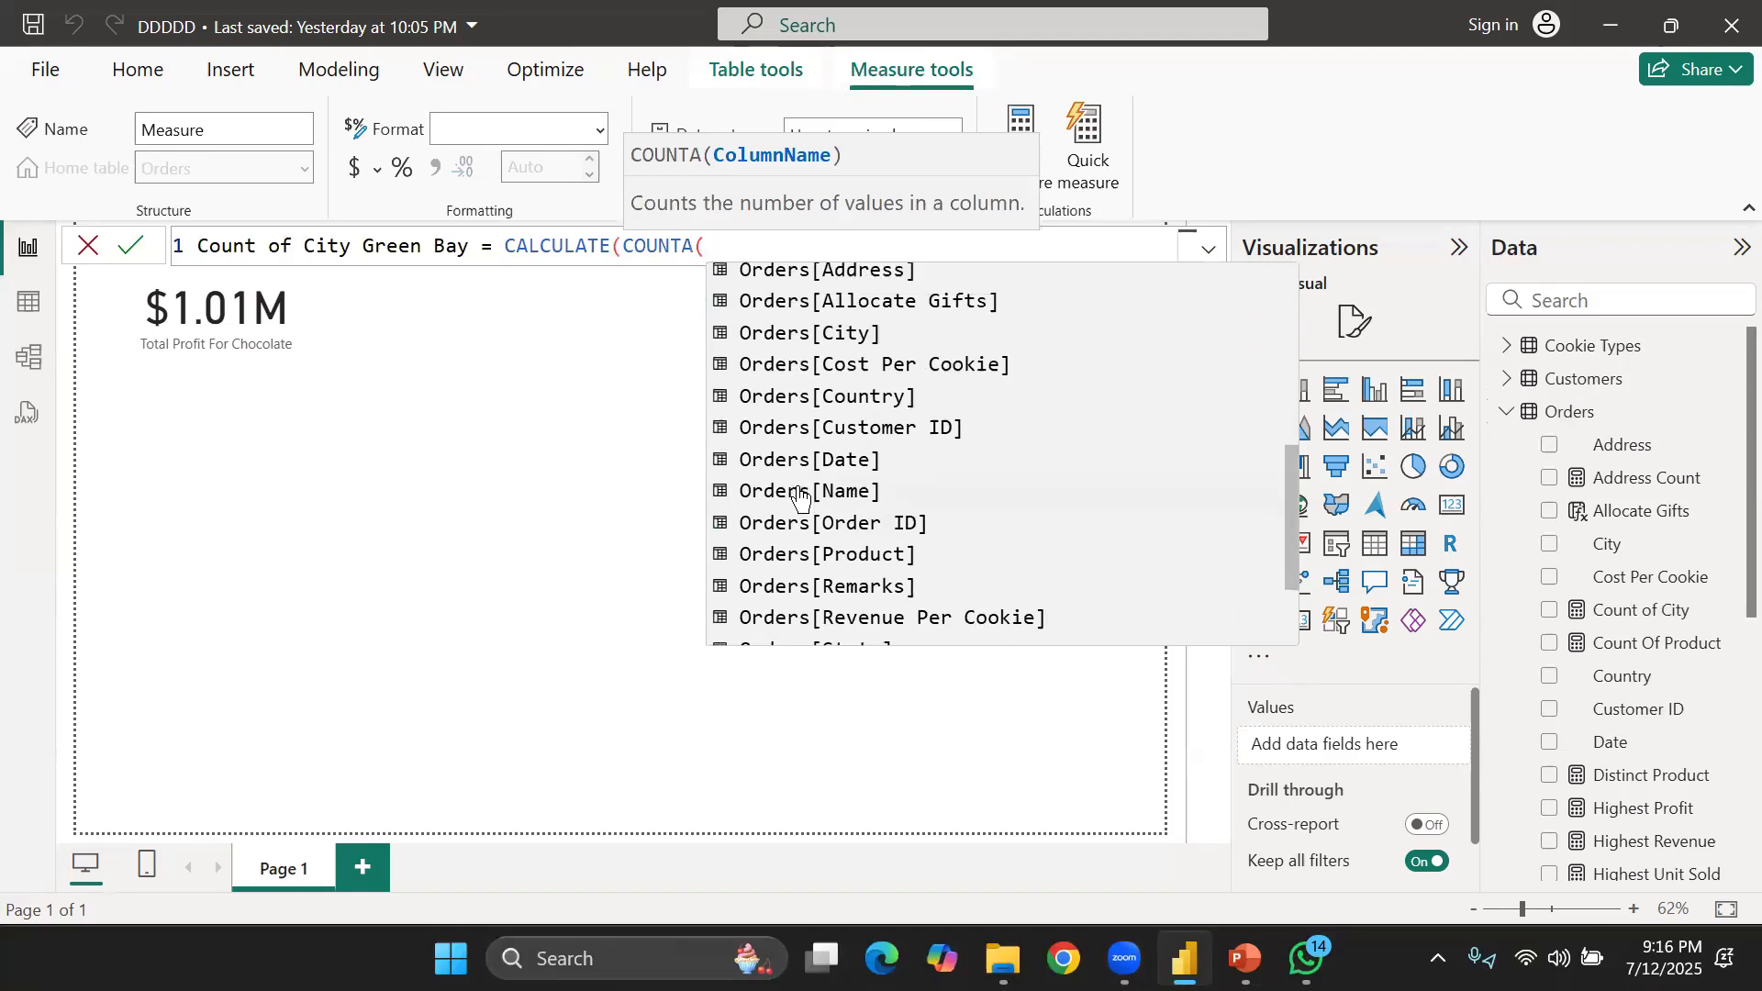
click(843, 357)
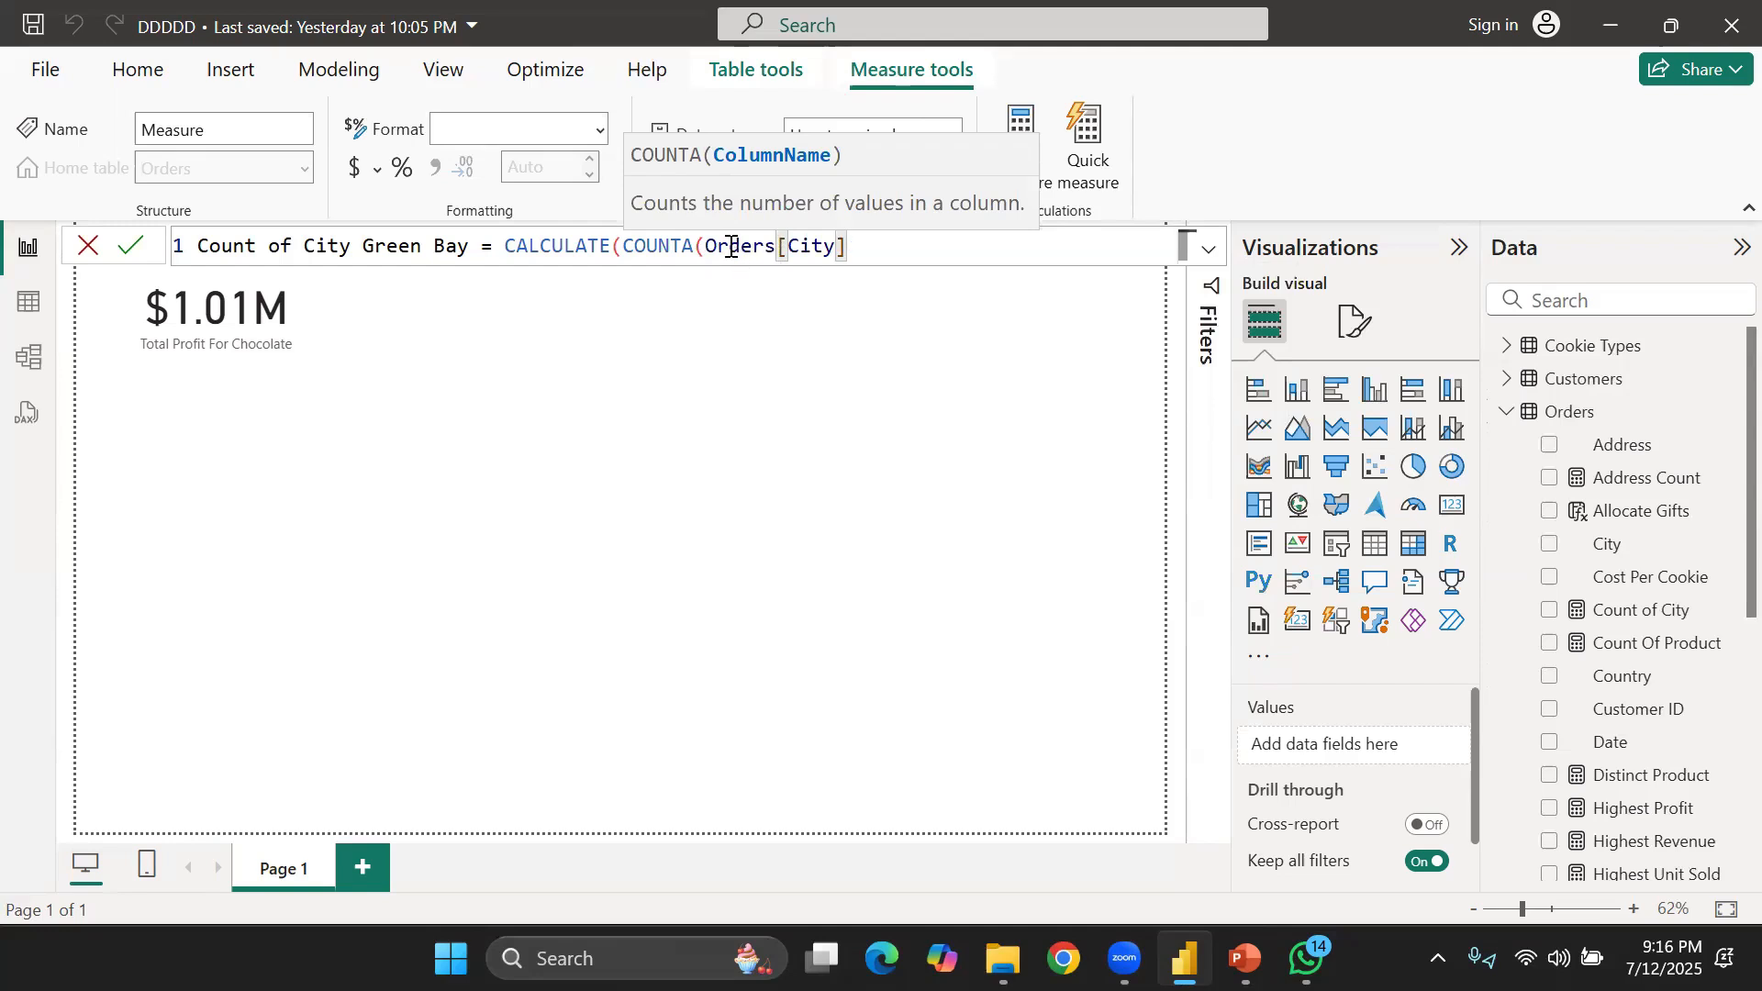
text())
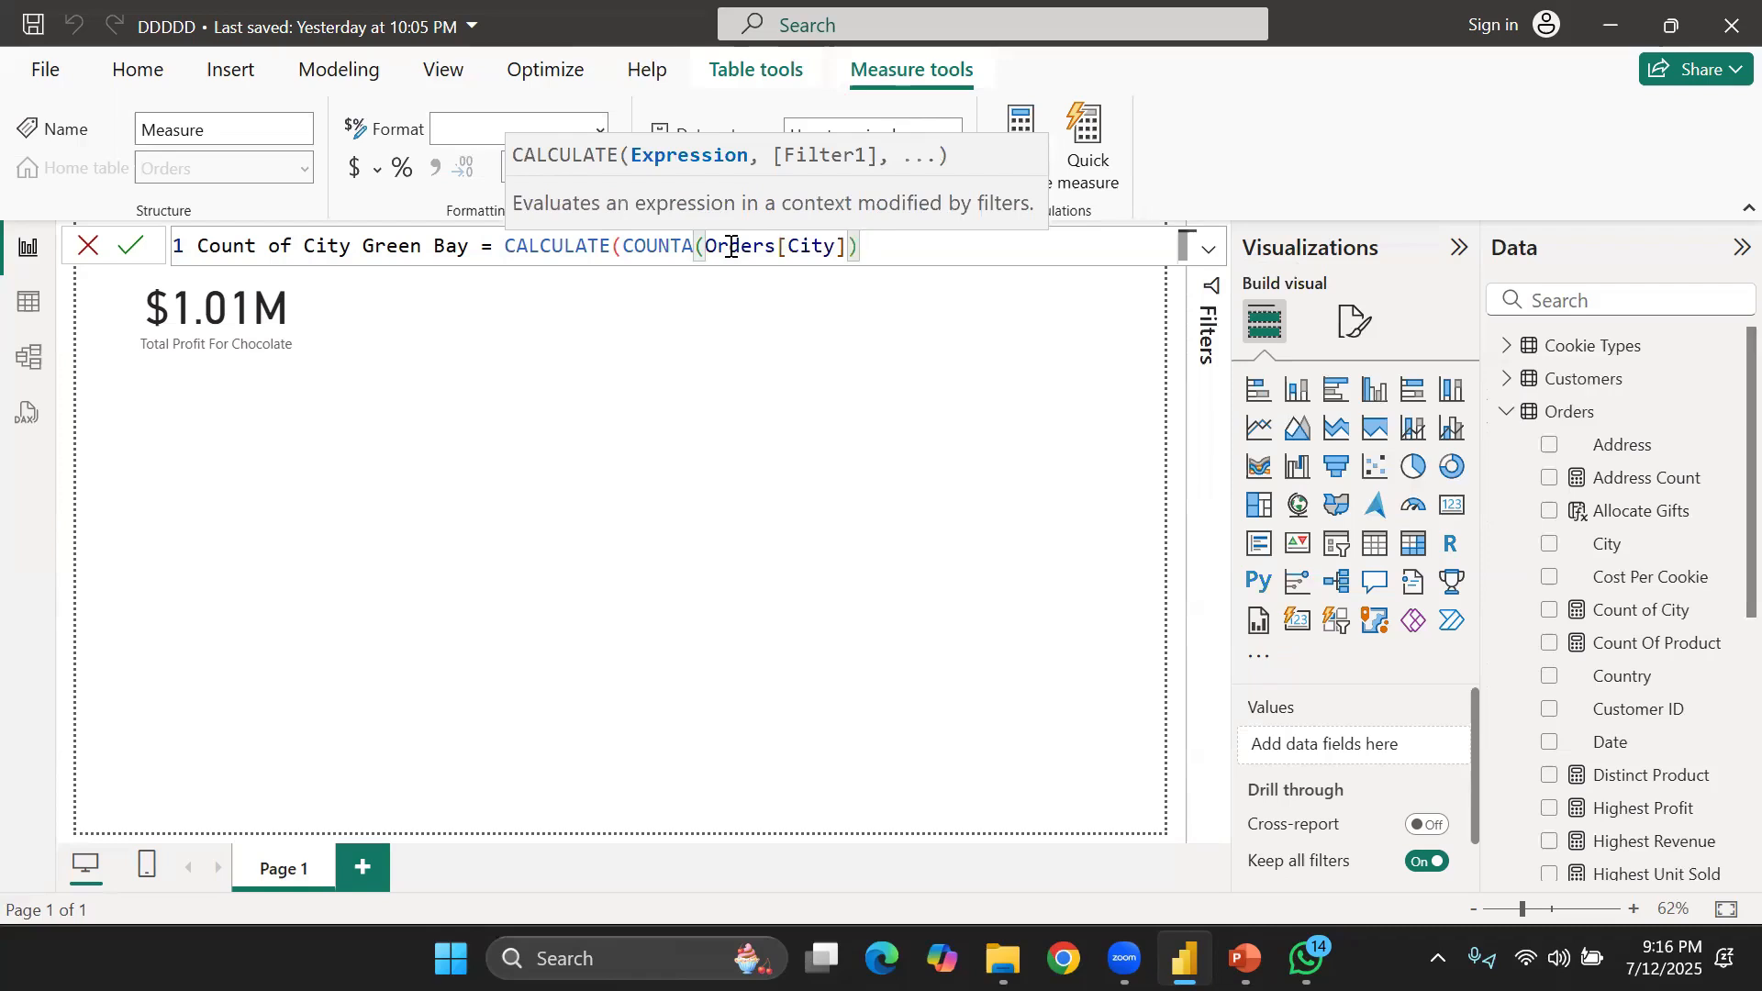
Add 'Orders'[City] as the filter argument of CALCULATE and place it on a second line of the formula
text(,)
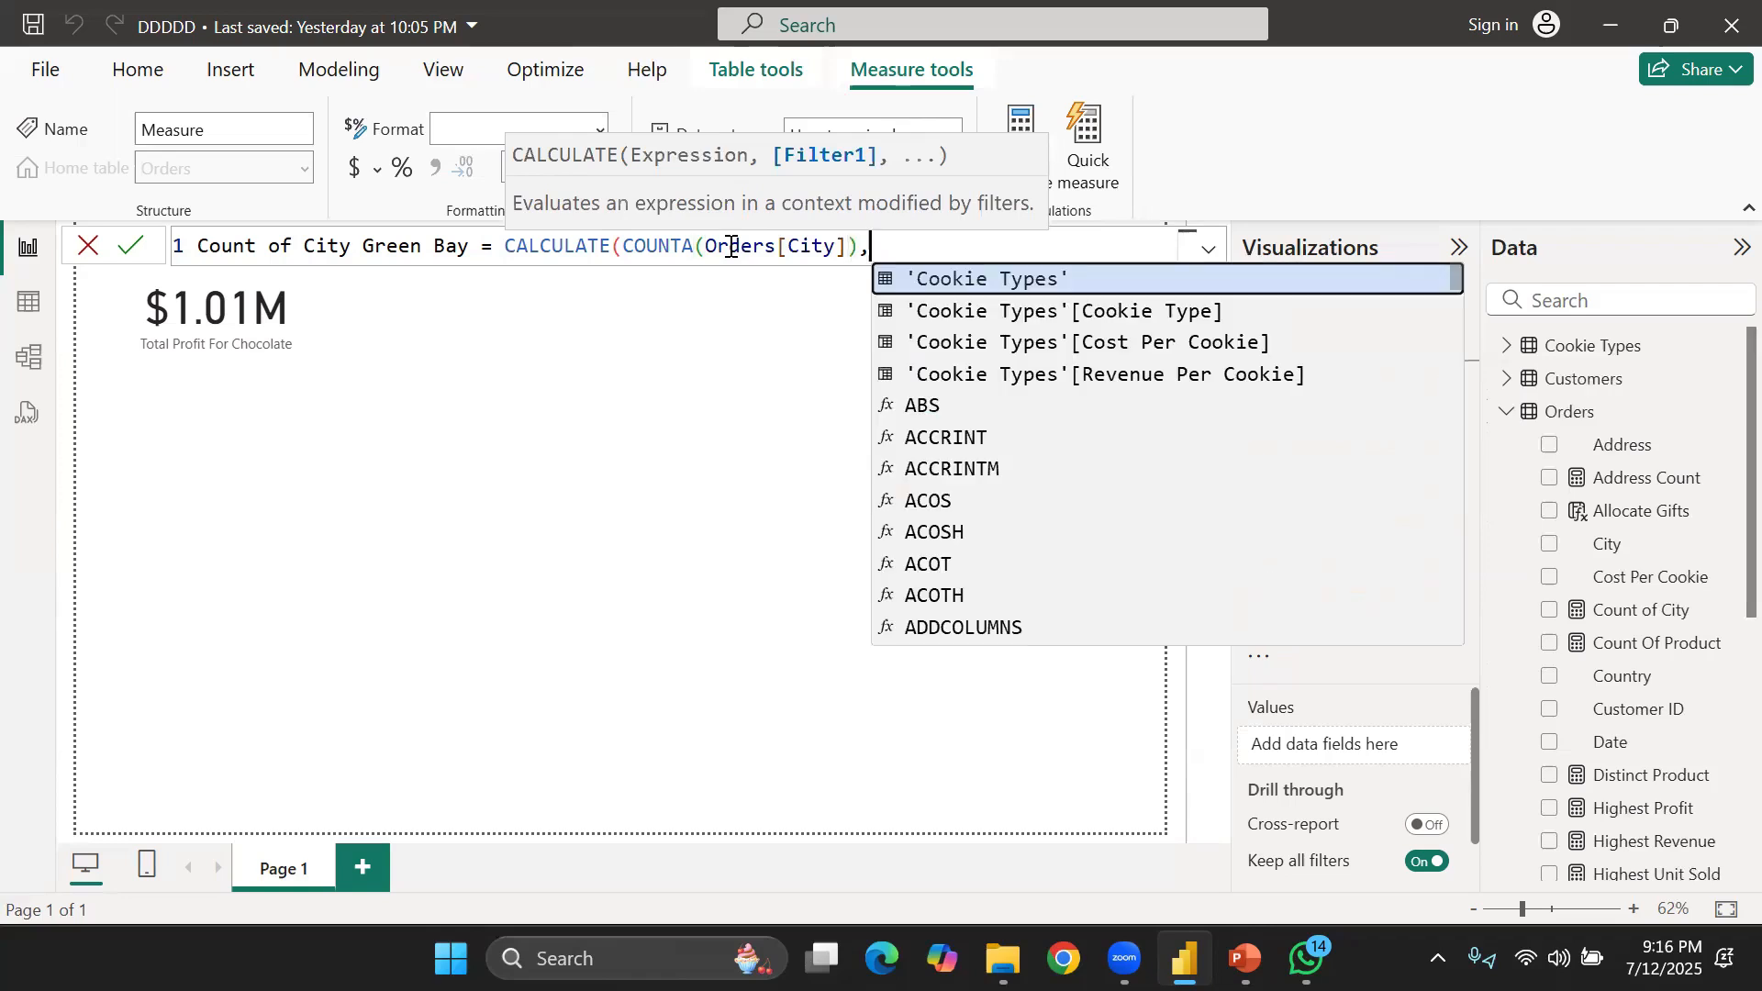
text(')
scroll(1056, 445, down, 2)
scroll(1056, 445, down, 3)
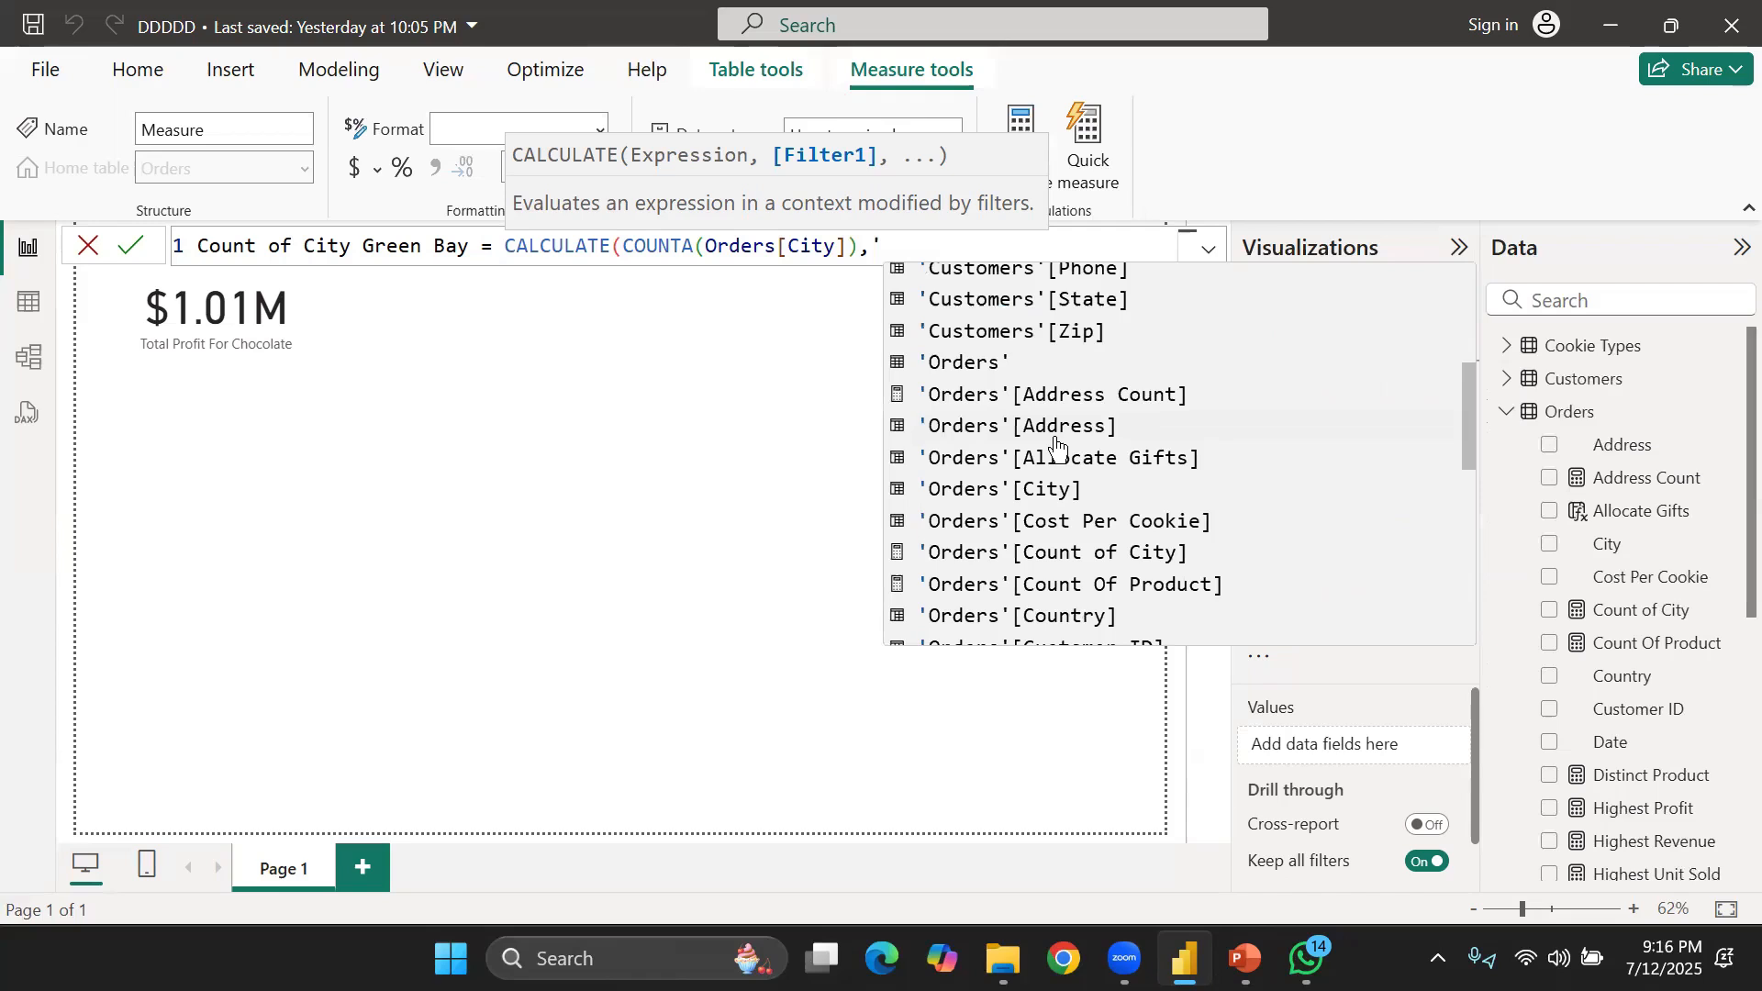
double_click(1037, 417)
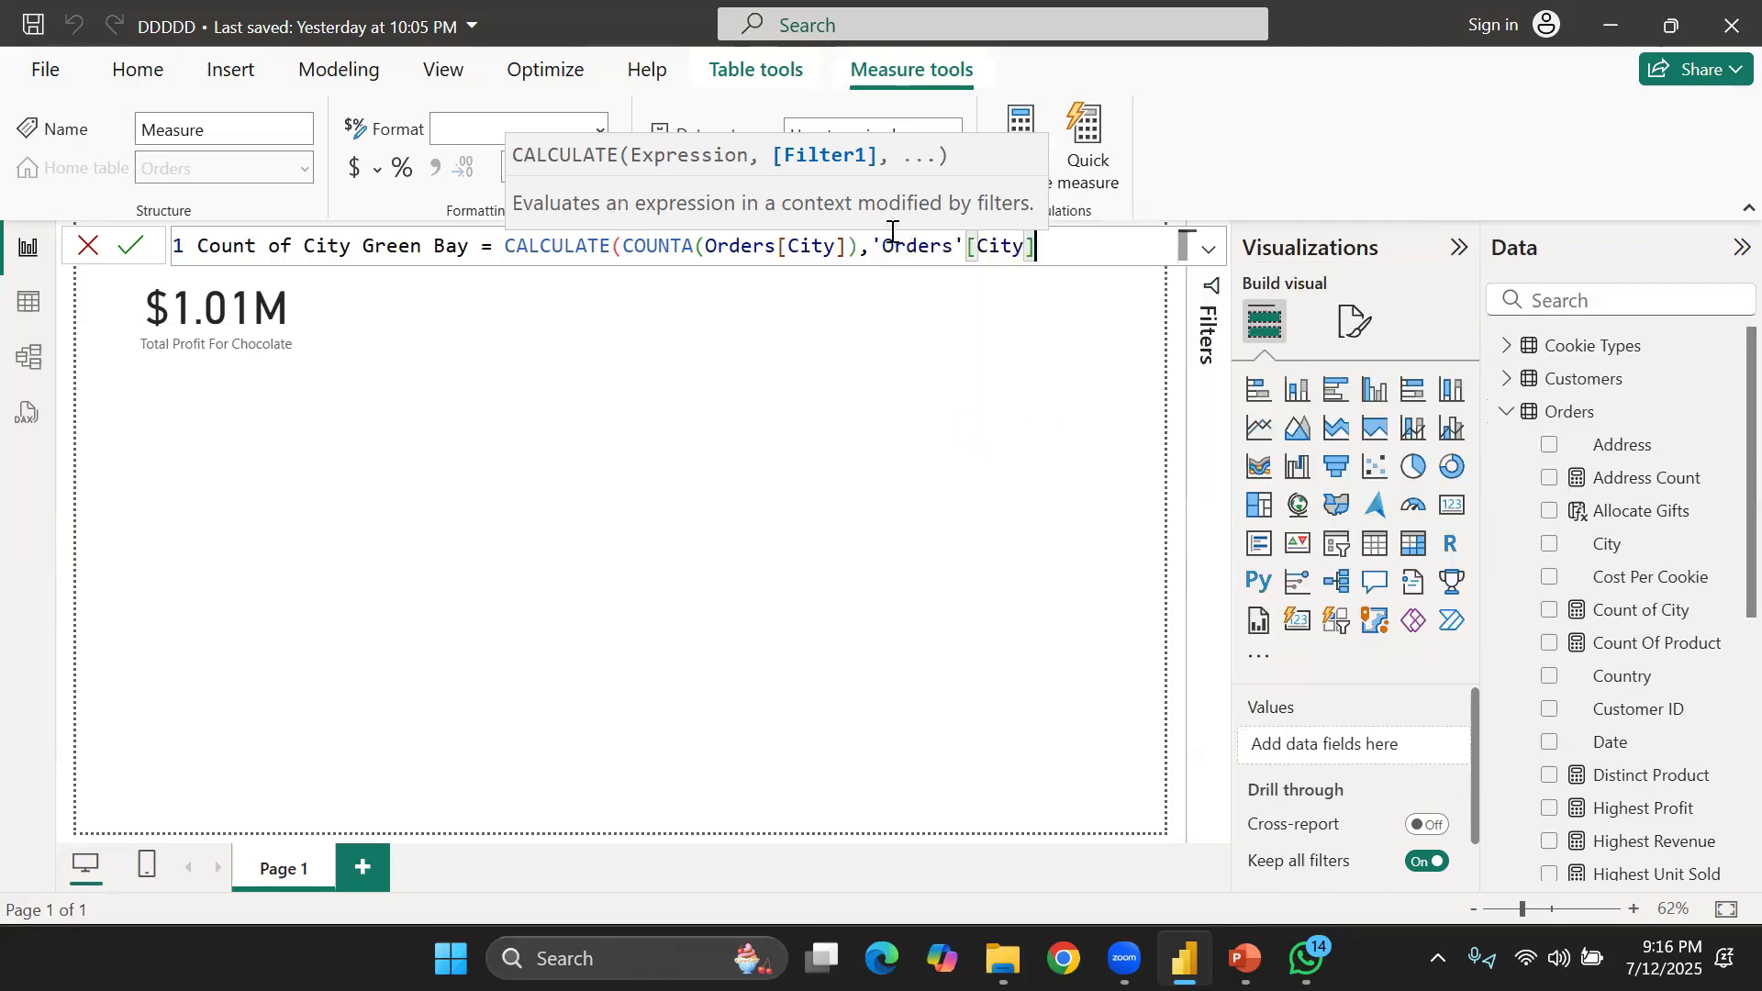
click(872, 248)
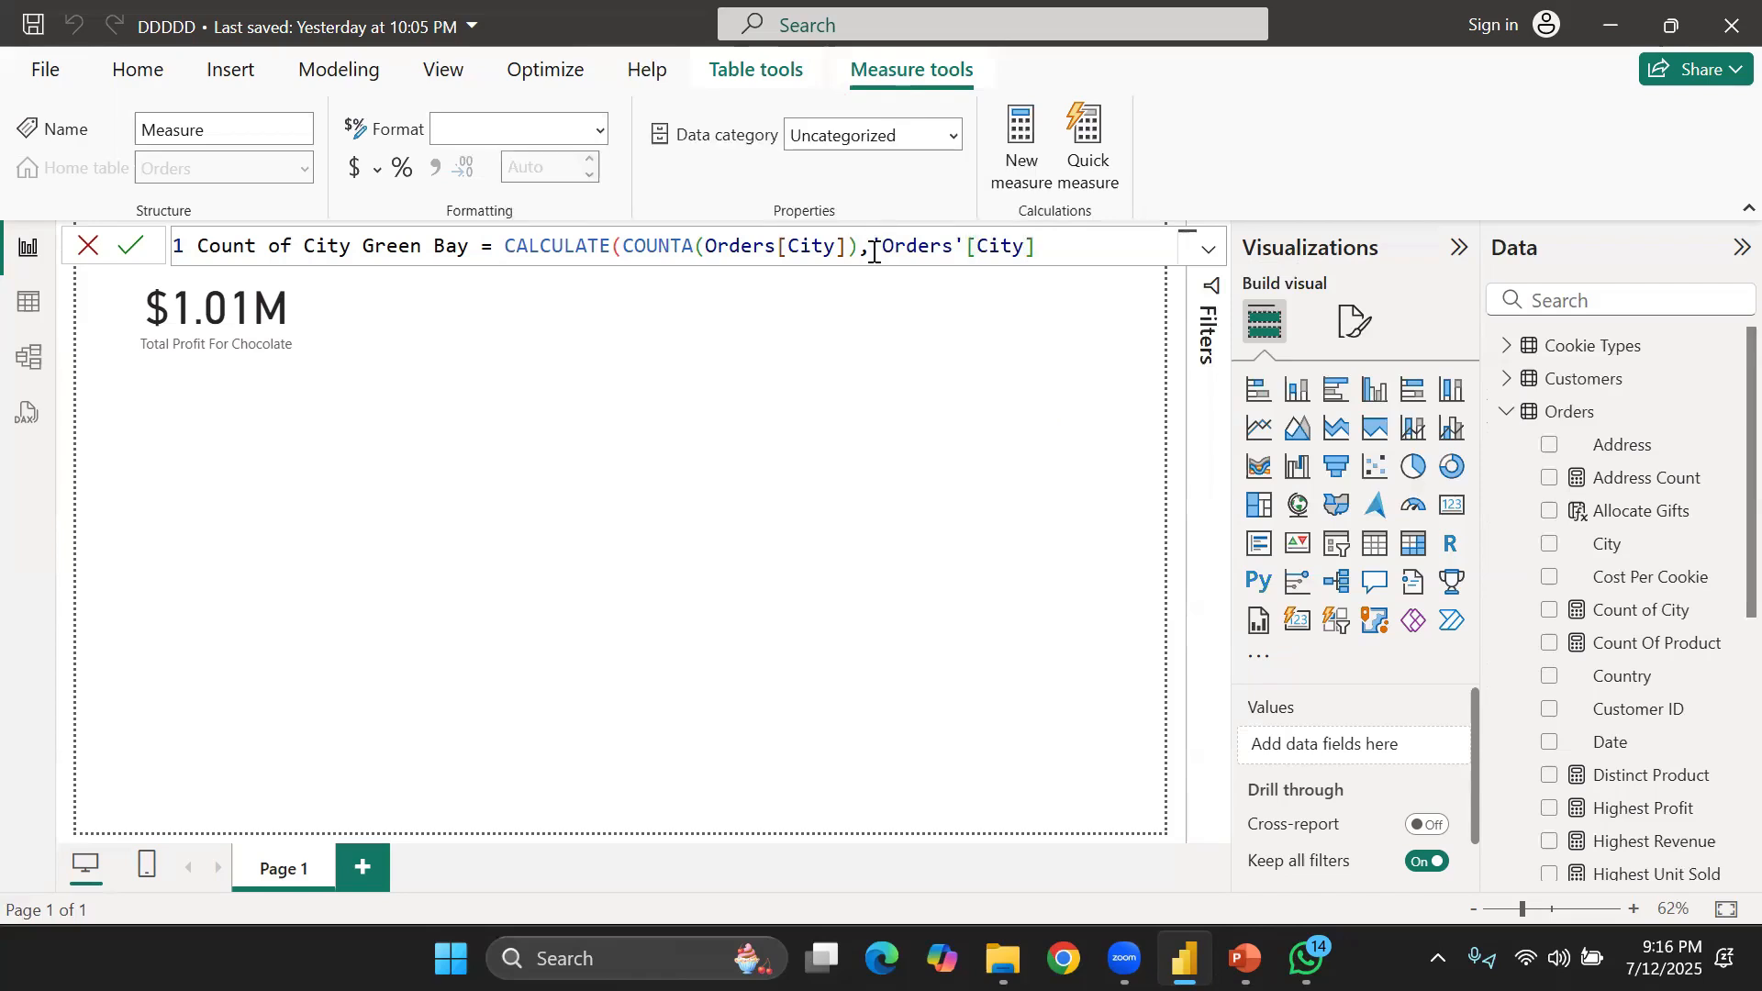
key(shift+Return)
key(End)
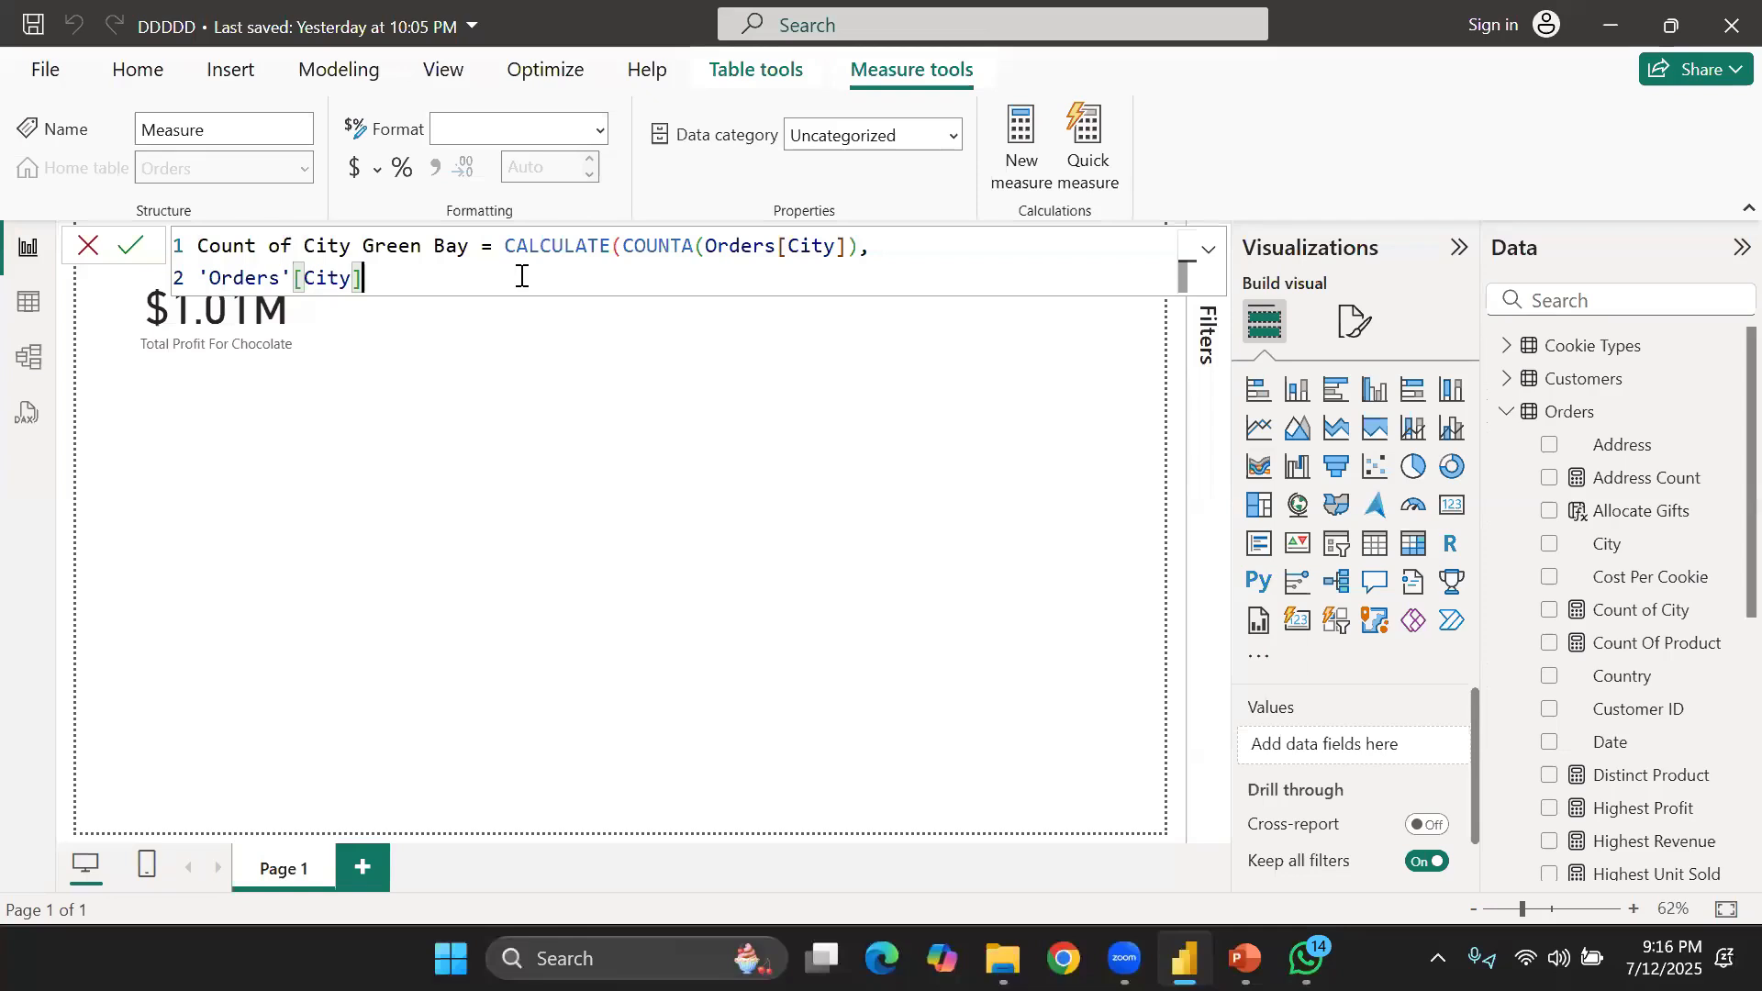
Complete the measure with the city filter equal to "Green Bay" and display Count of City Green Bay in a card
text(= "Green)
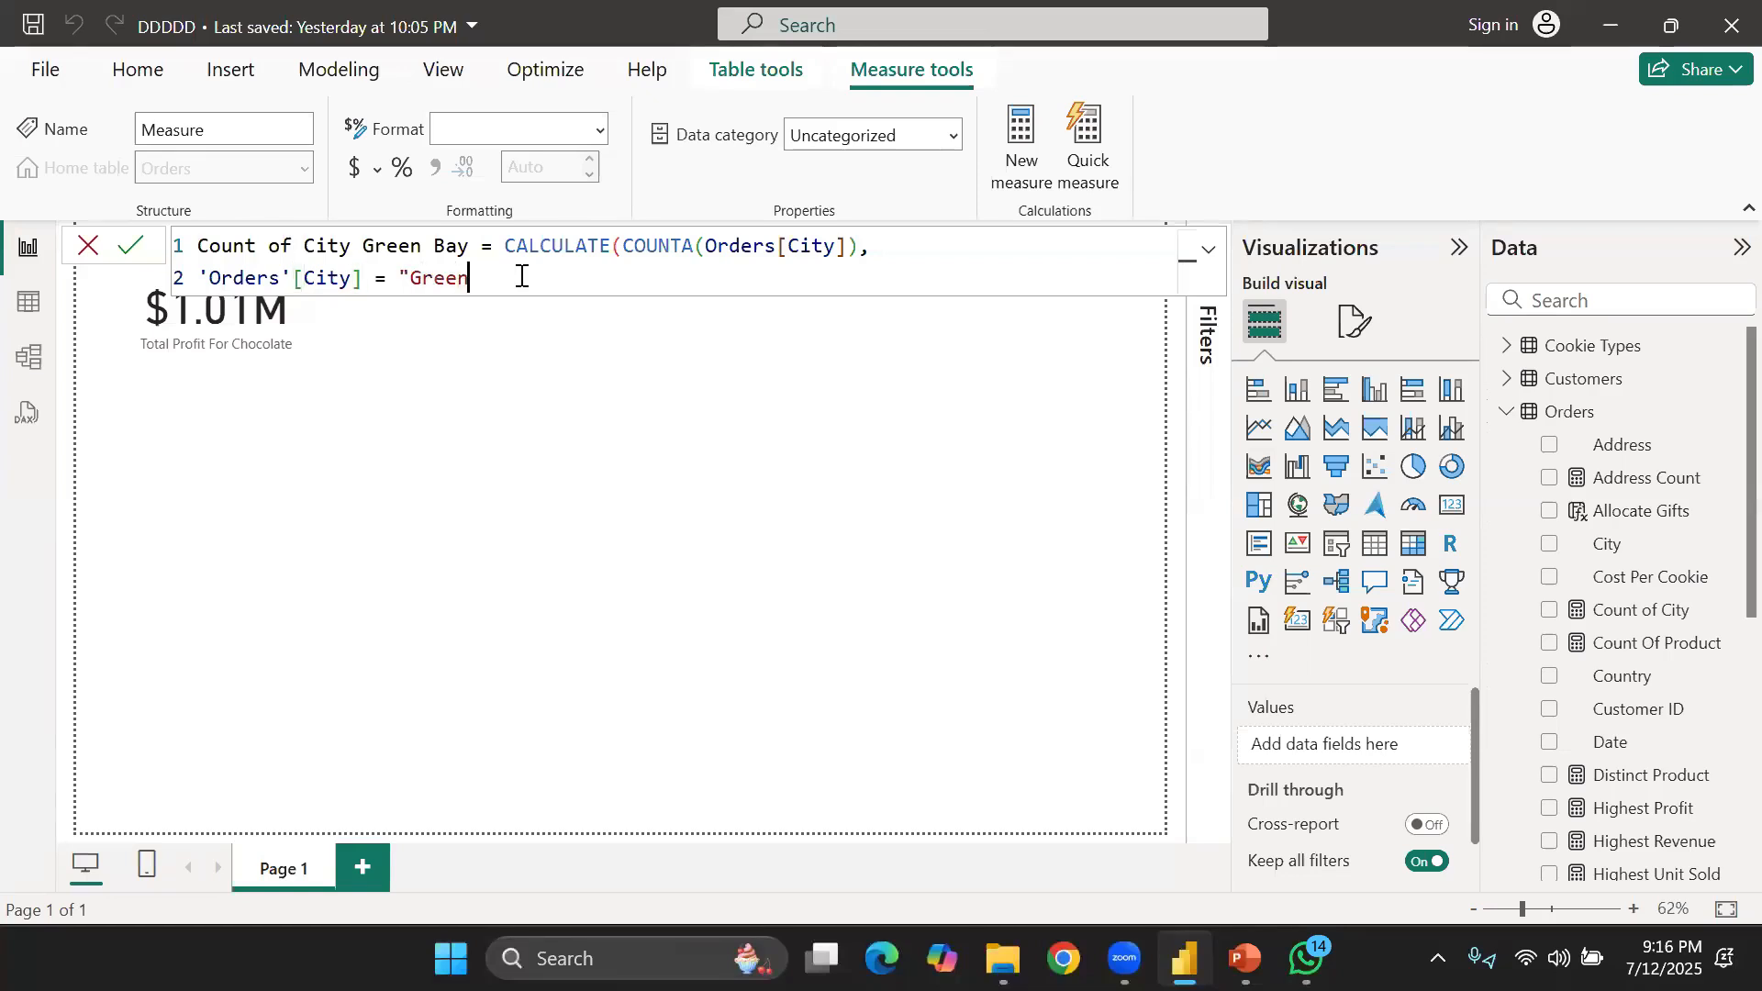
text( Bay)
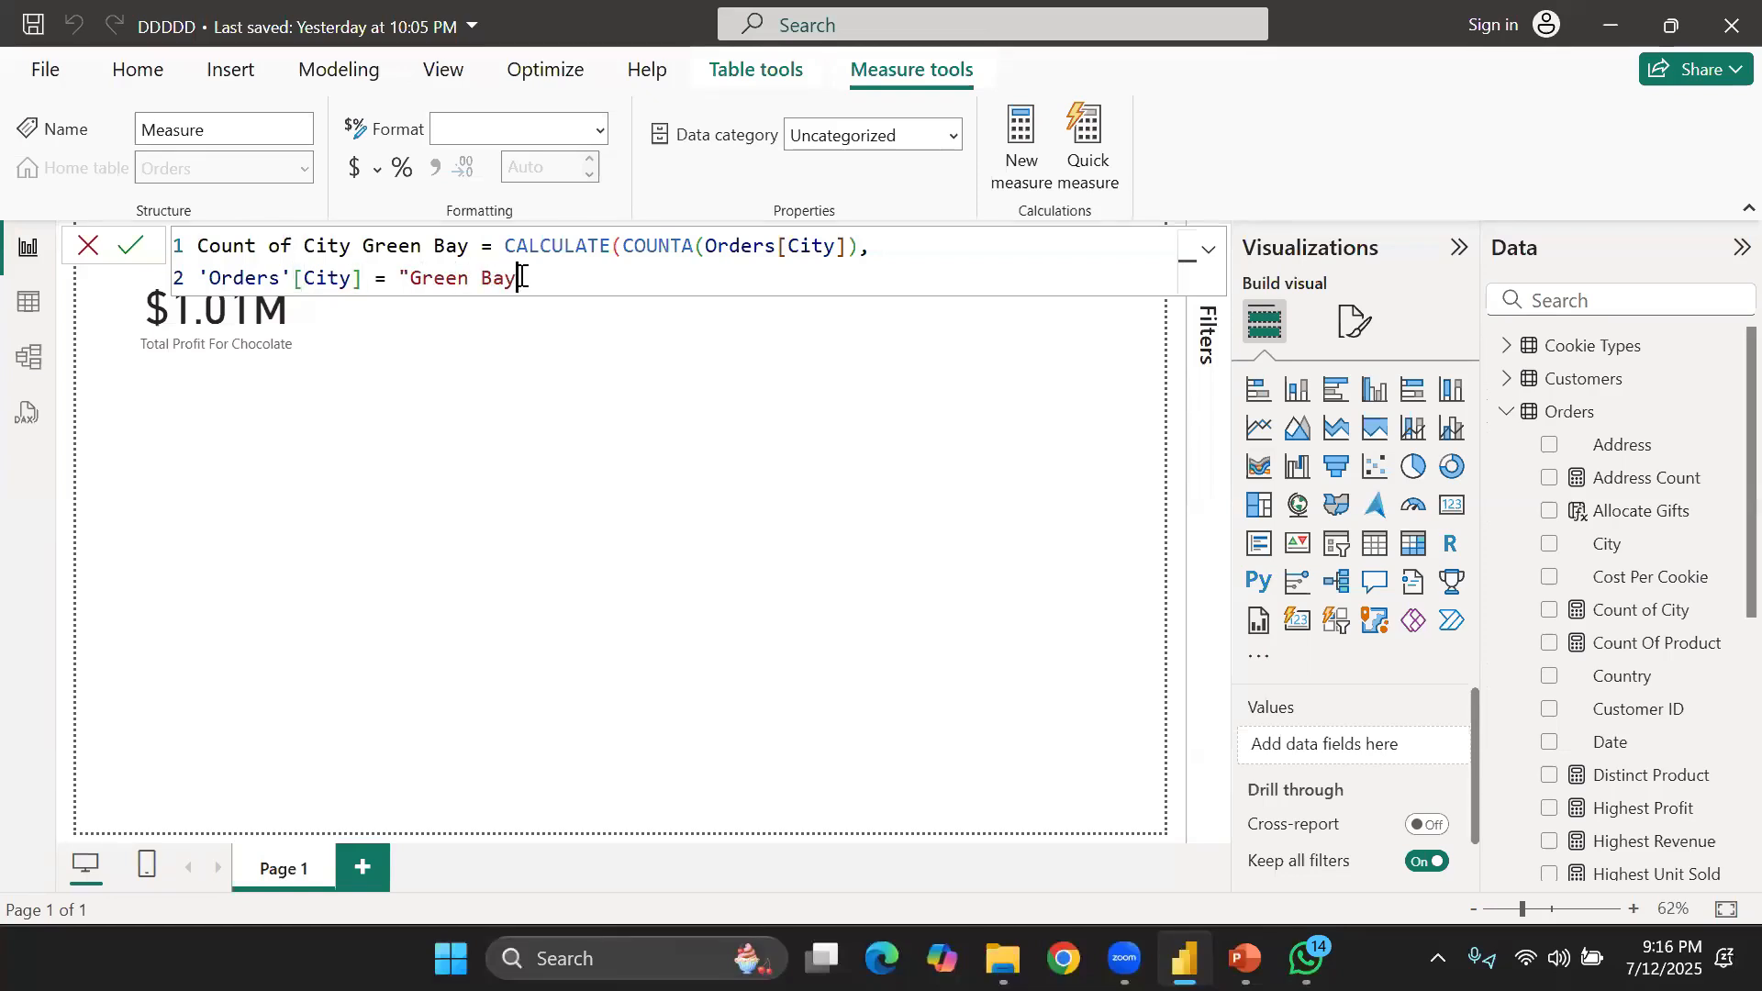
text("))
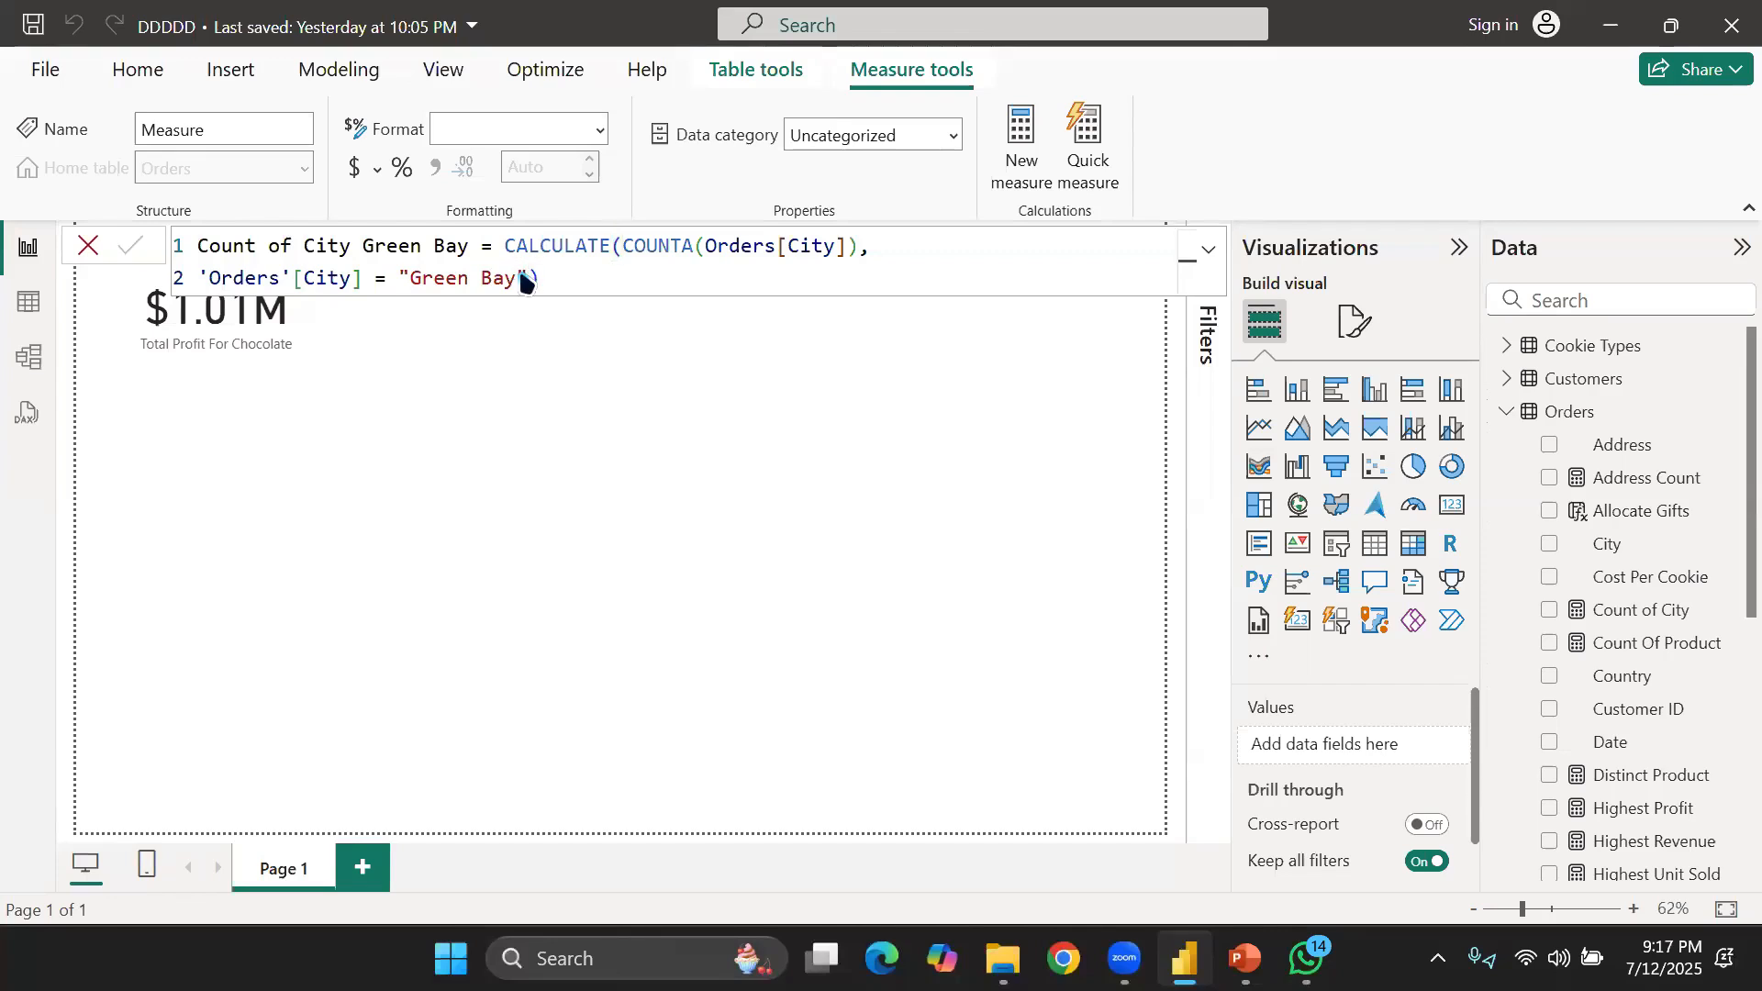
key(Return)
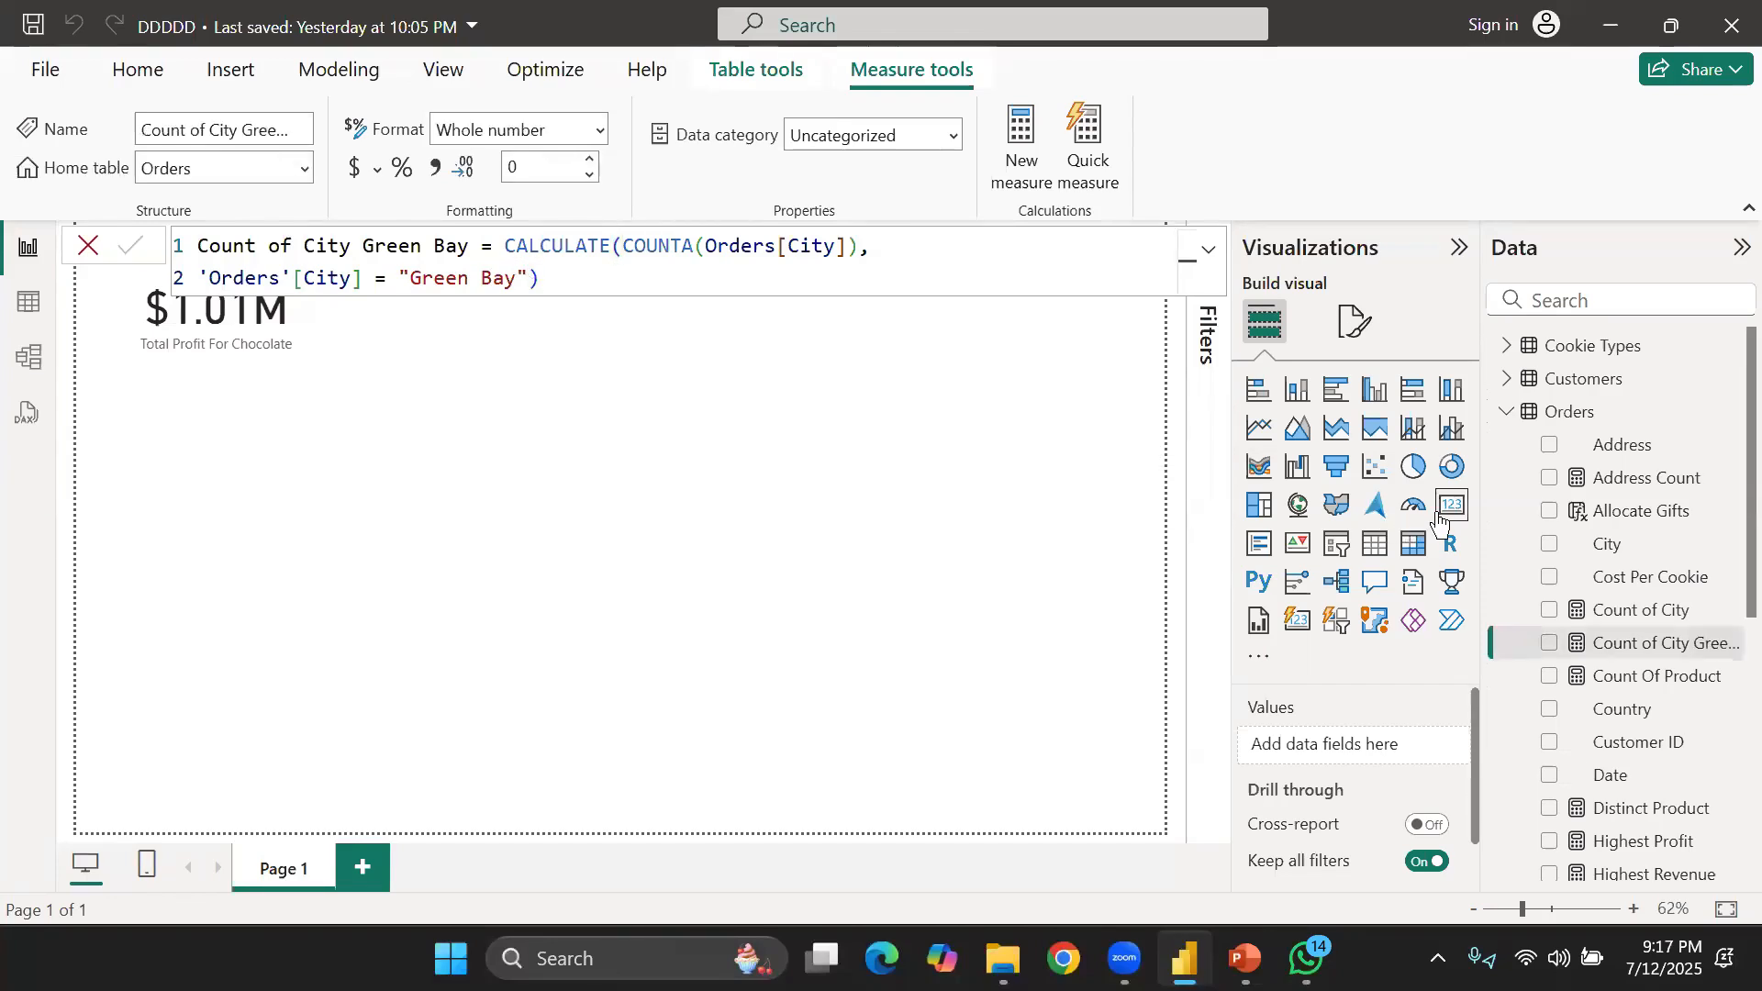
click(1549, 643)
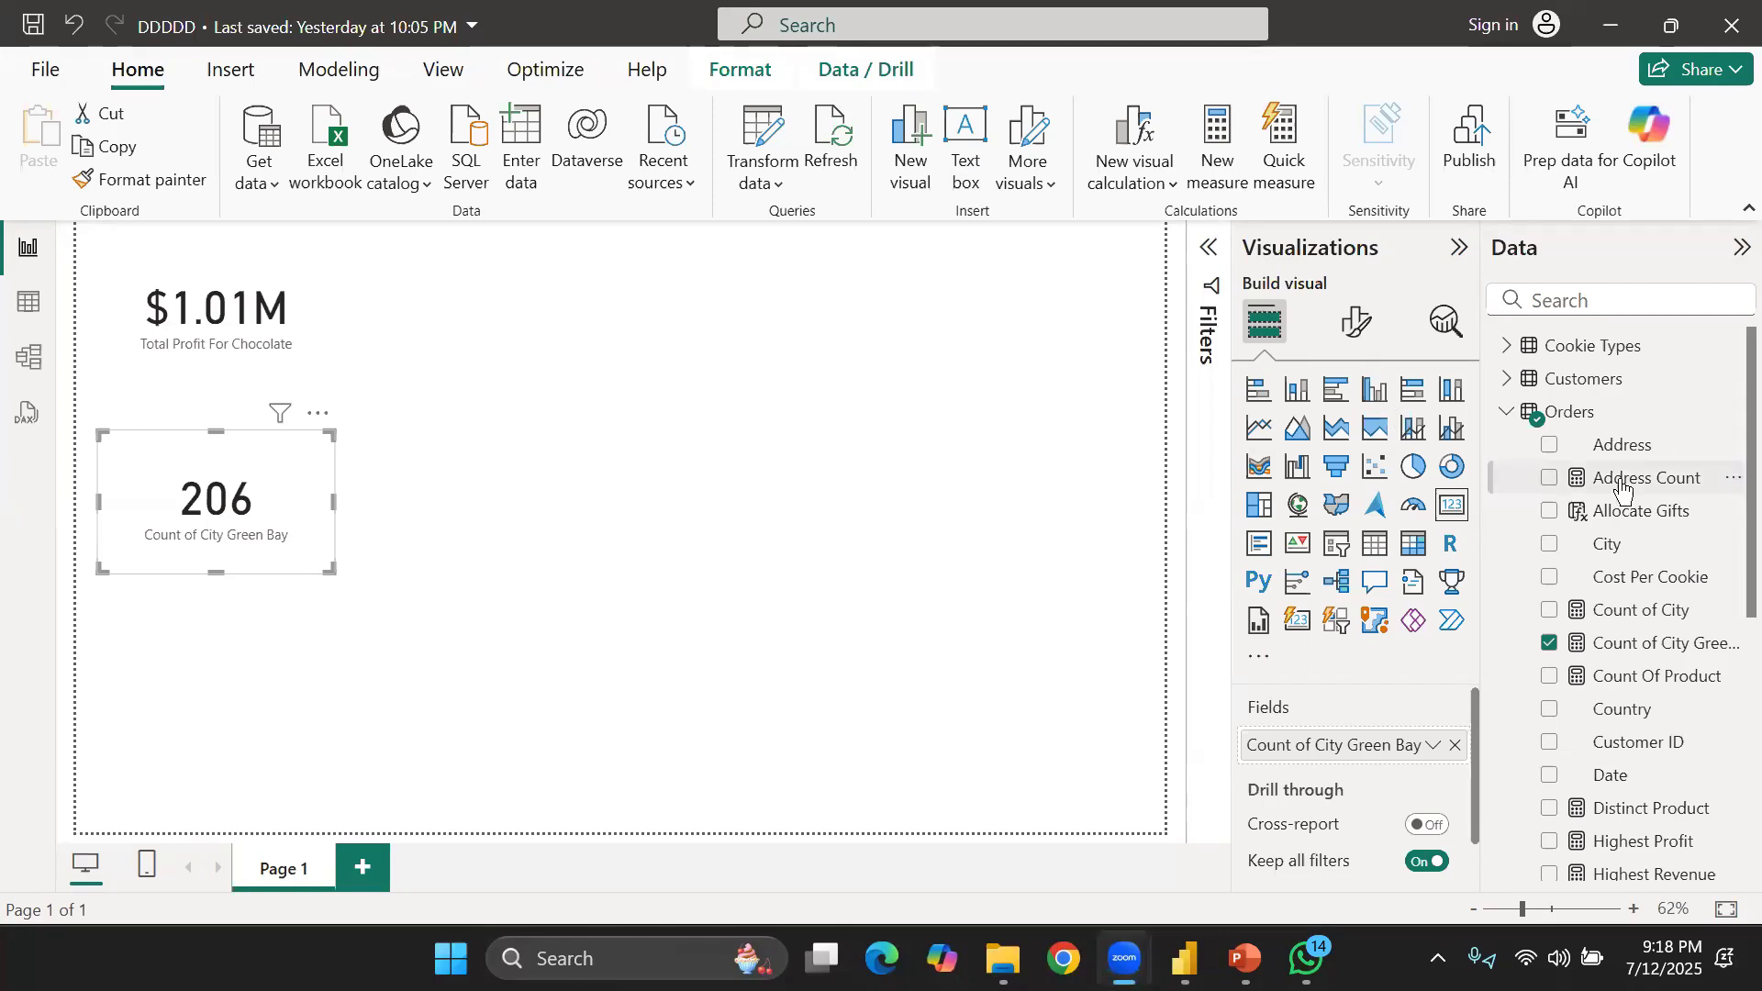
Create a new measure in the Orders table named Green Bay Profit
click(1615, 420)
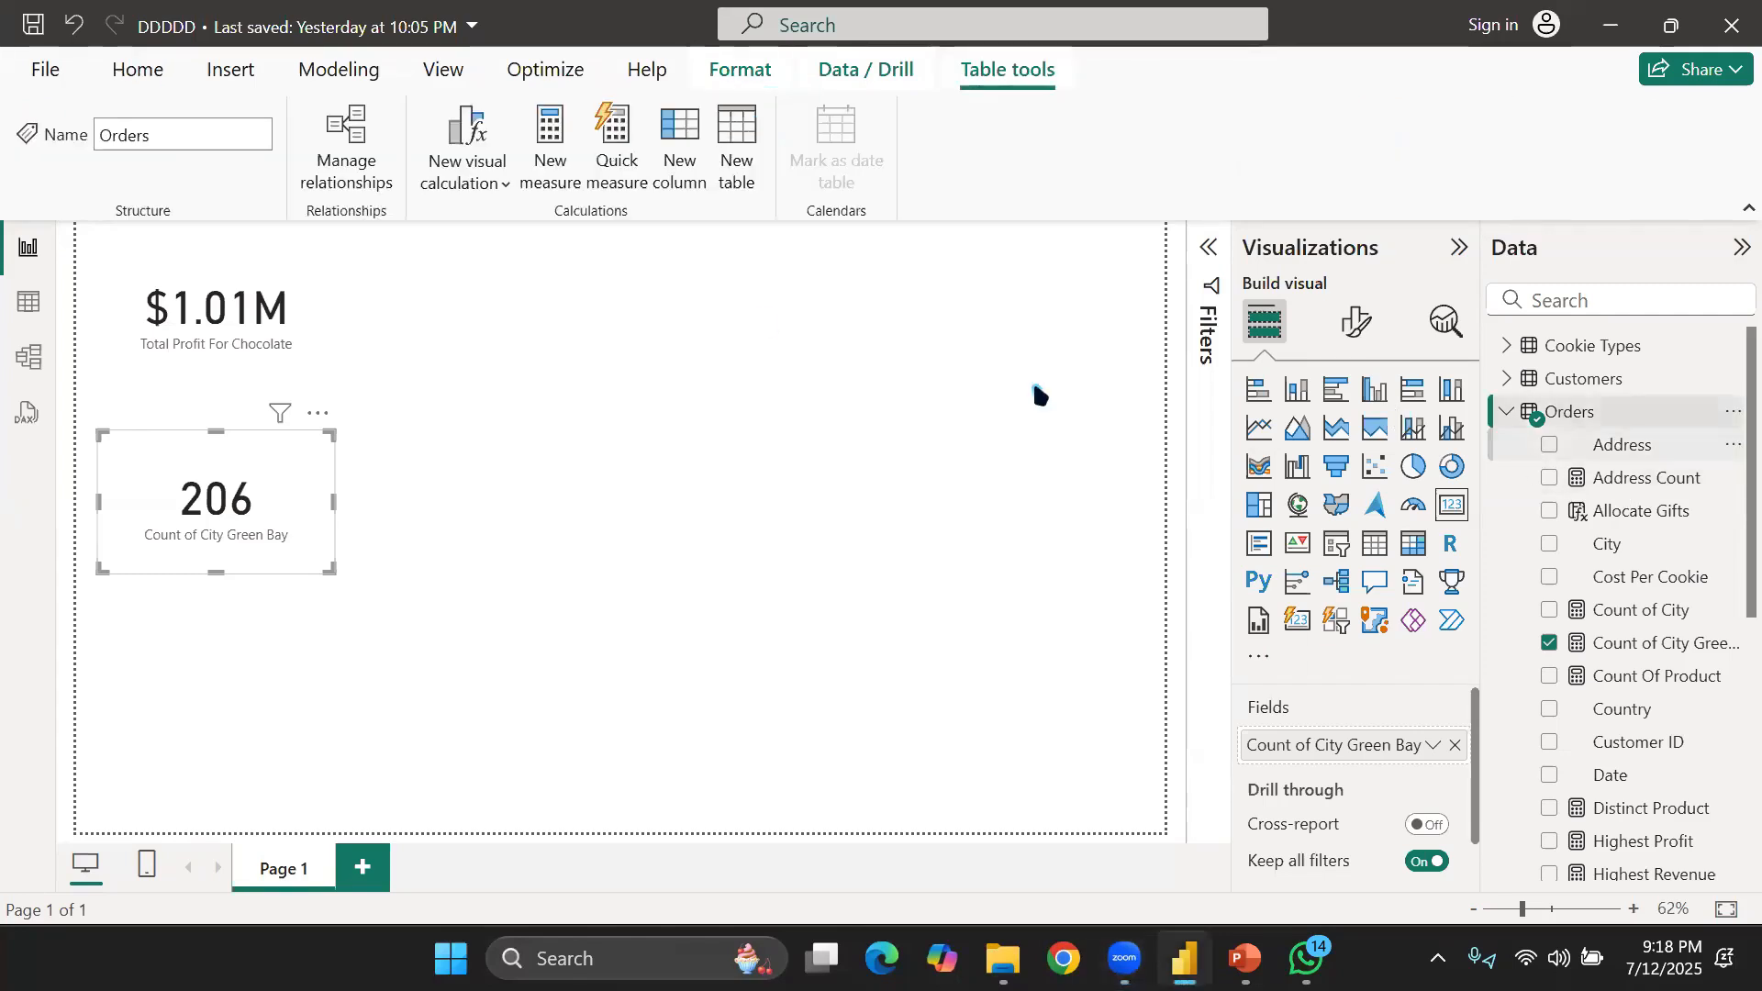
click(562, 161)
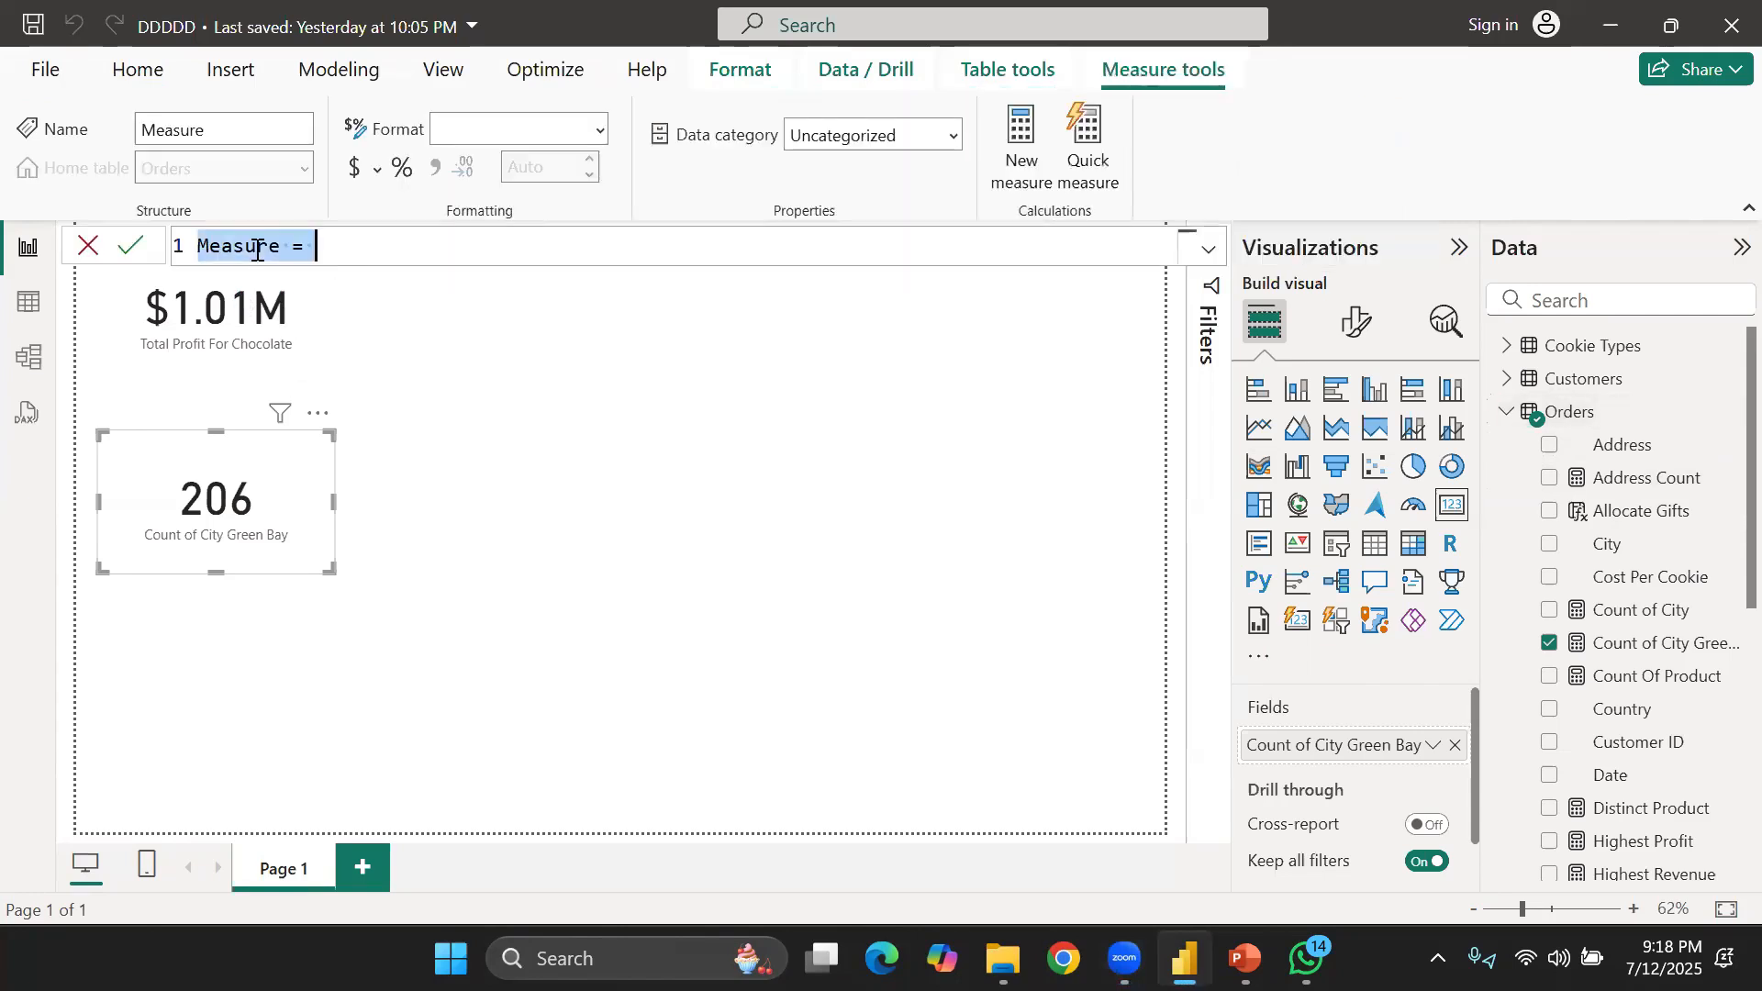
click(284, 246)
key(BackSpace)
key(BackSpace)
key(BackSpace)
key(BackSpace)
key(BackSpace)
key(BackSpace)
key(BackSpace)
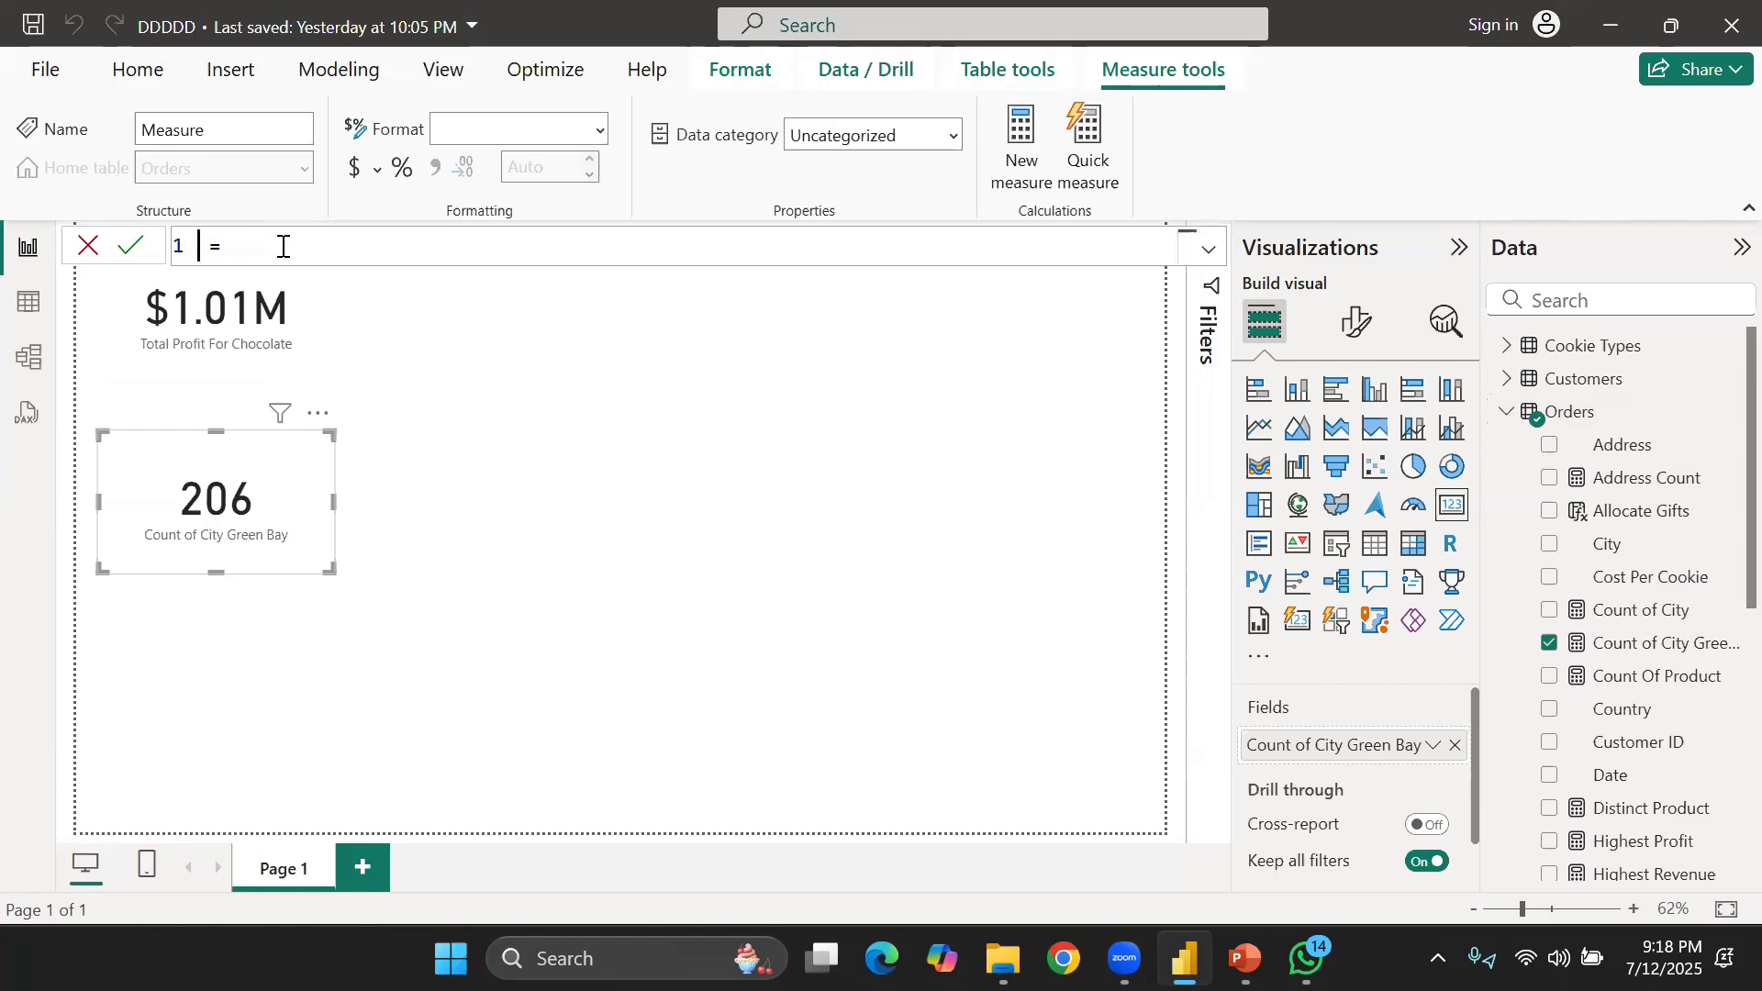
text(Grr)
key(BackSpace)
text(een Bay Profit)
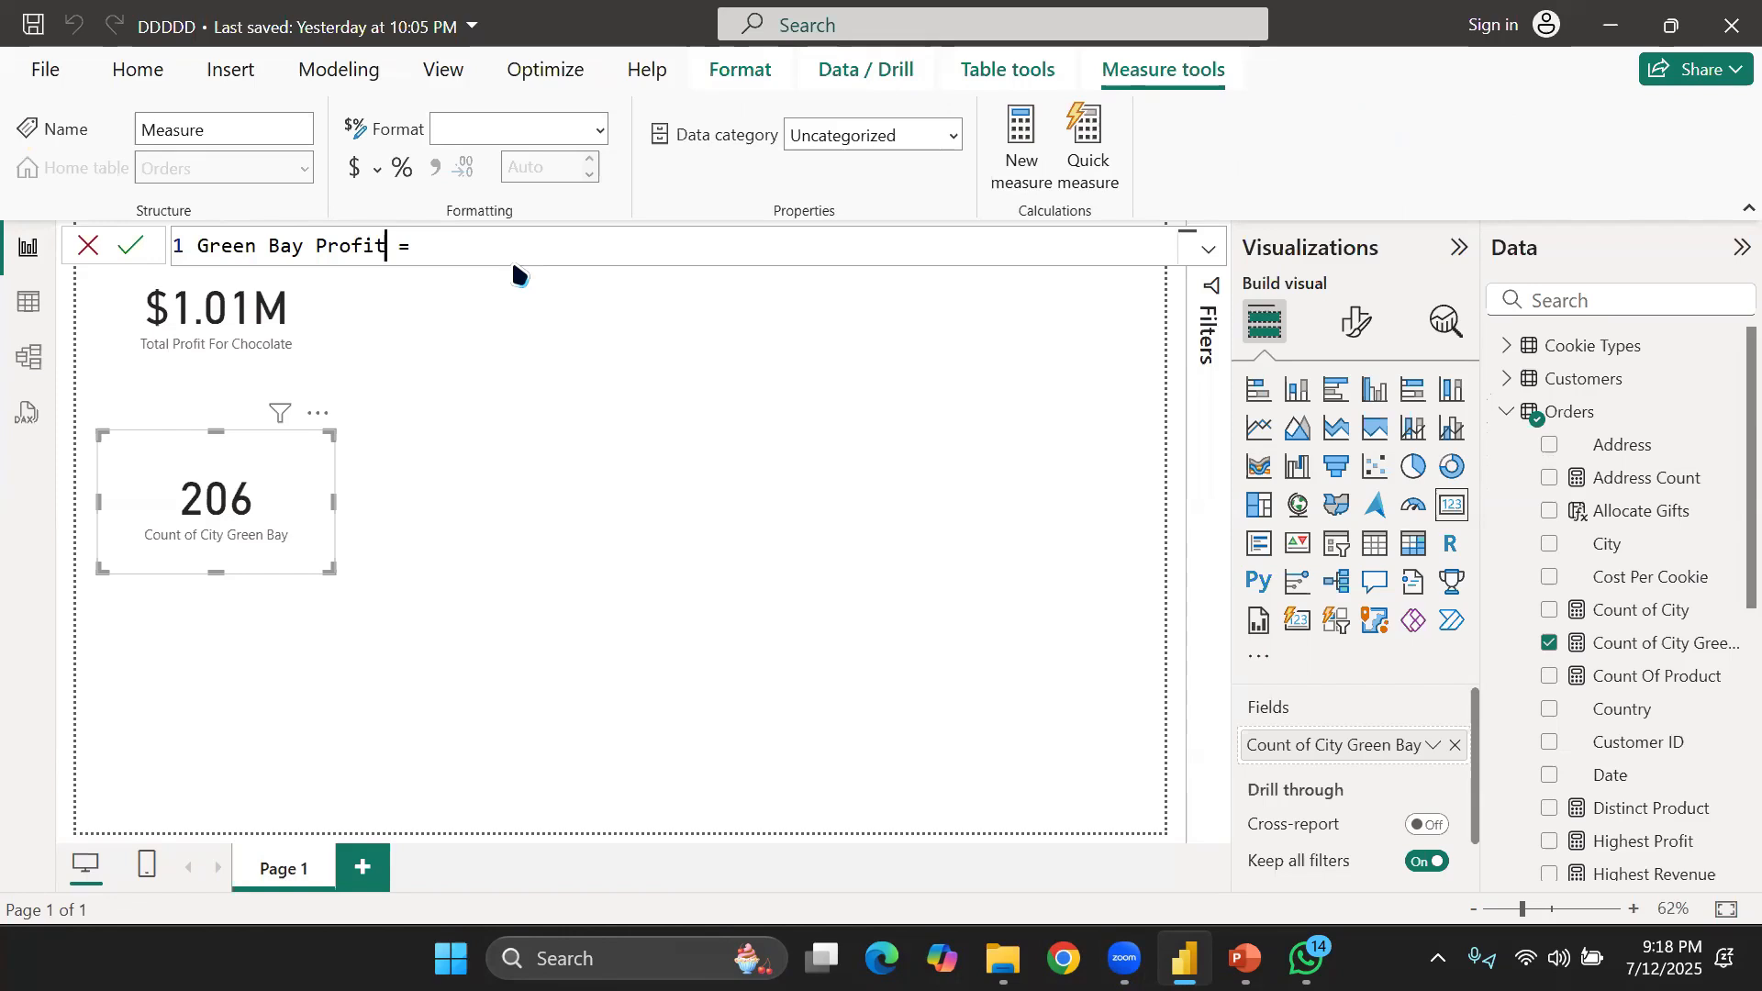
Start the Green Bay Profit formula with CALCULATE and enter SUM(Orders[Total Cookie Profit]) as its expression
click(579, 251)
text(ca)
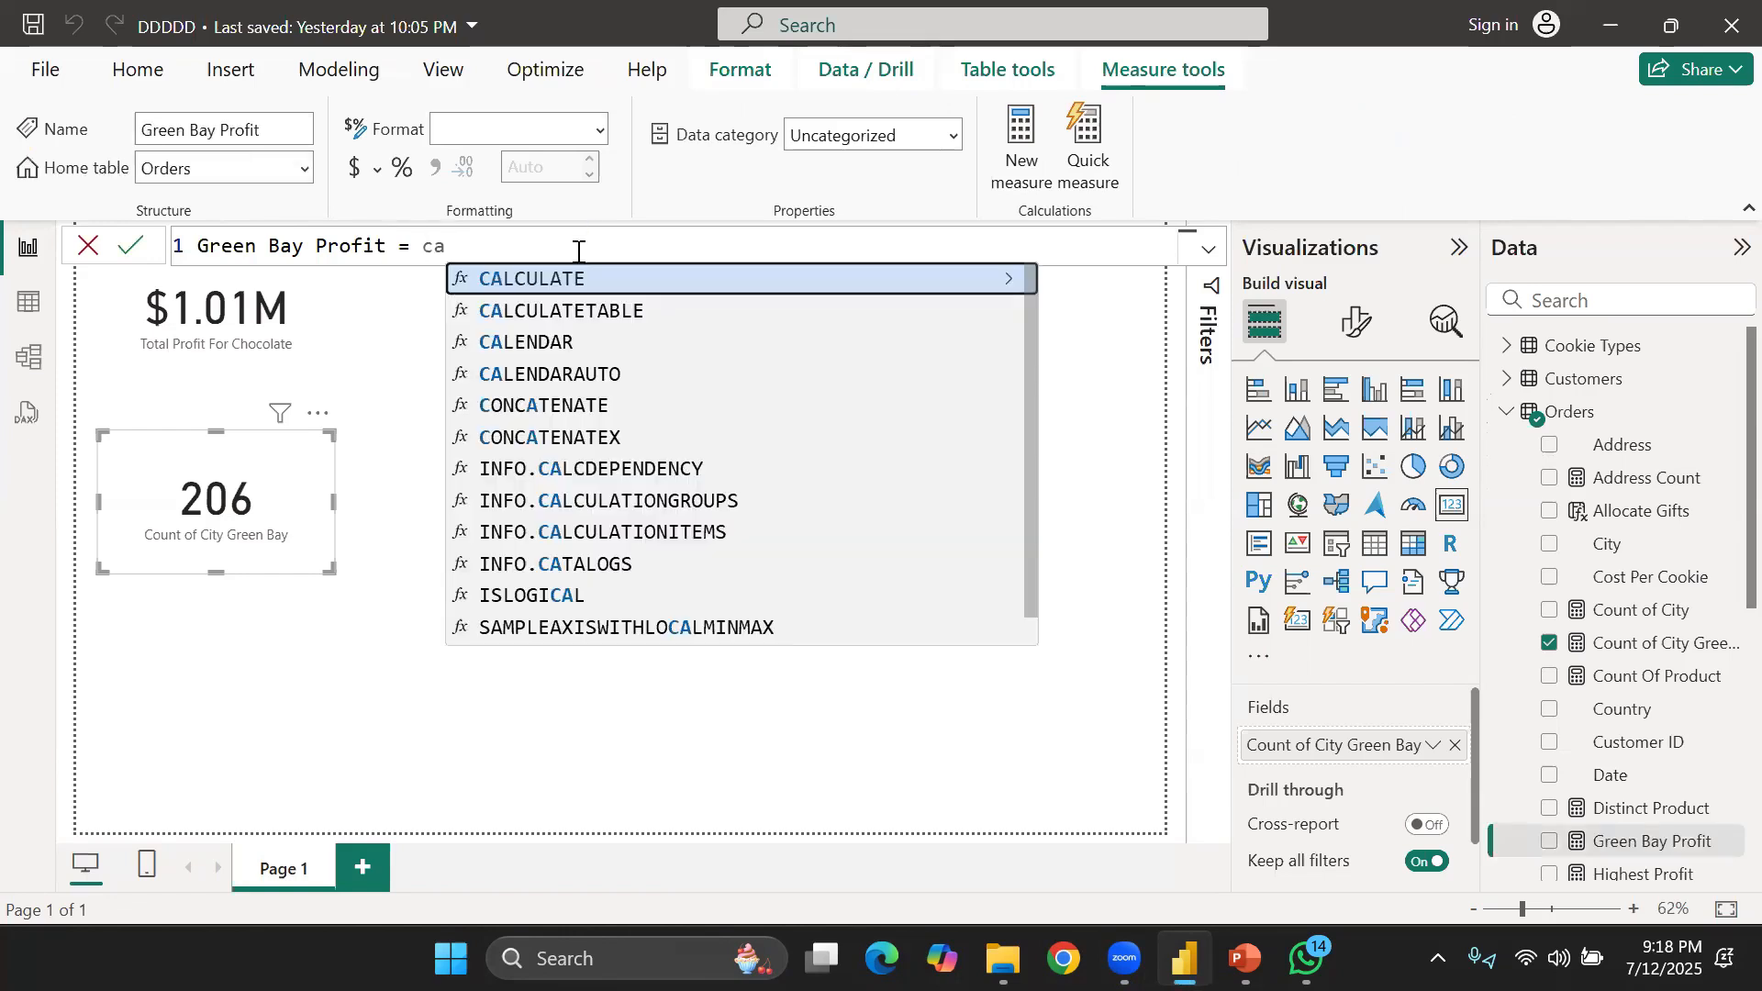
key(Tab)
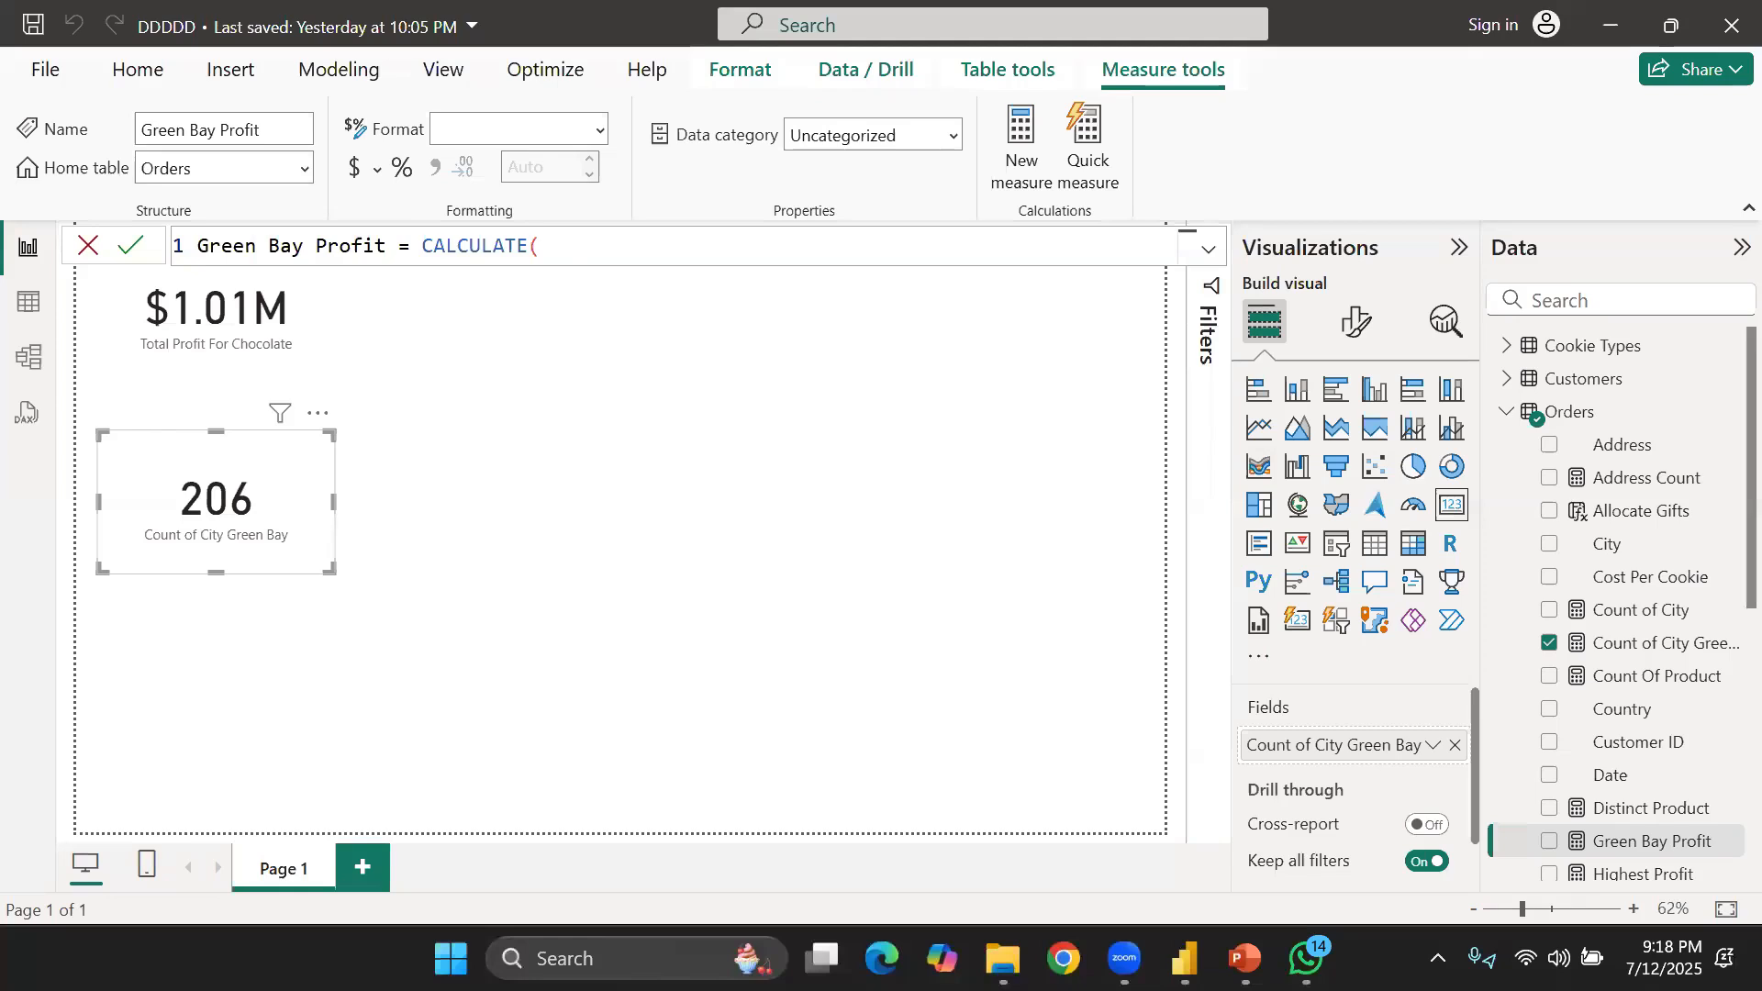
click(664, 247)
text(su)
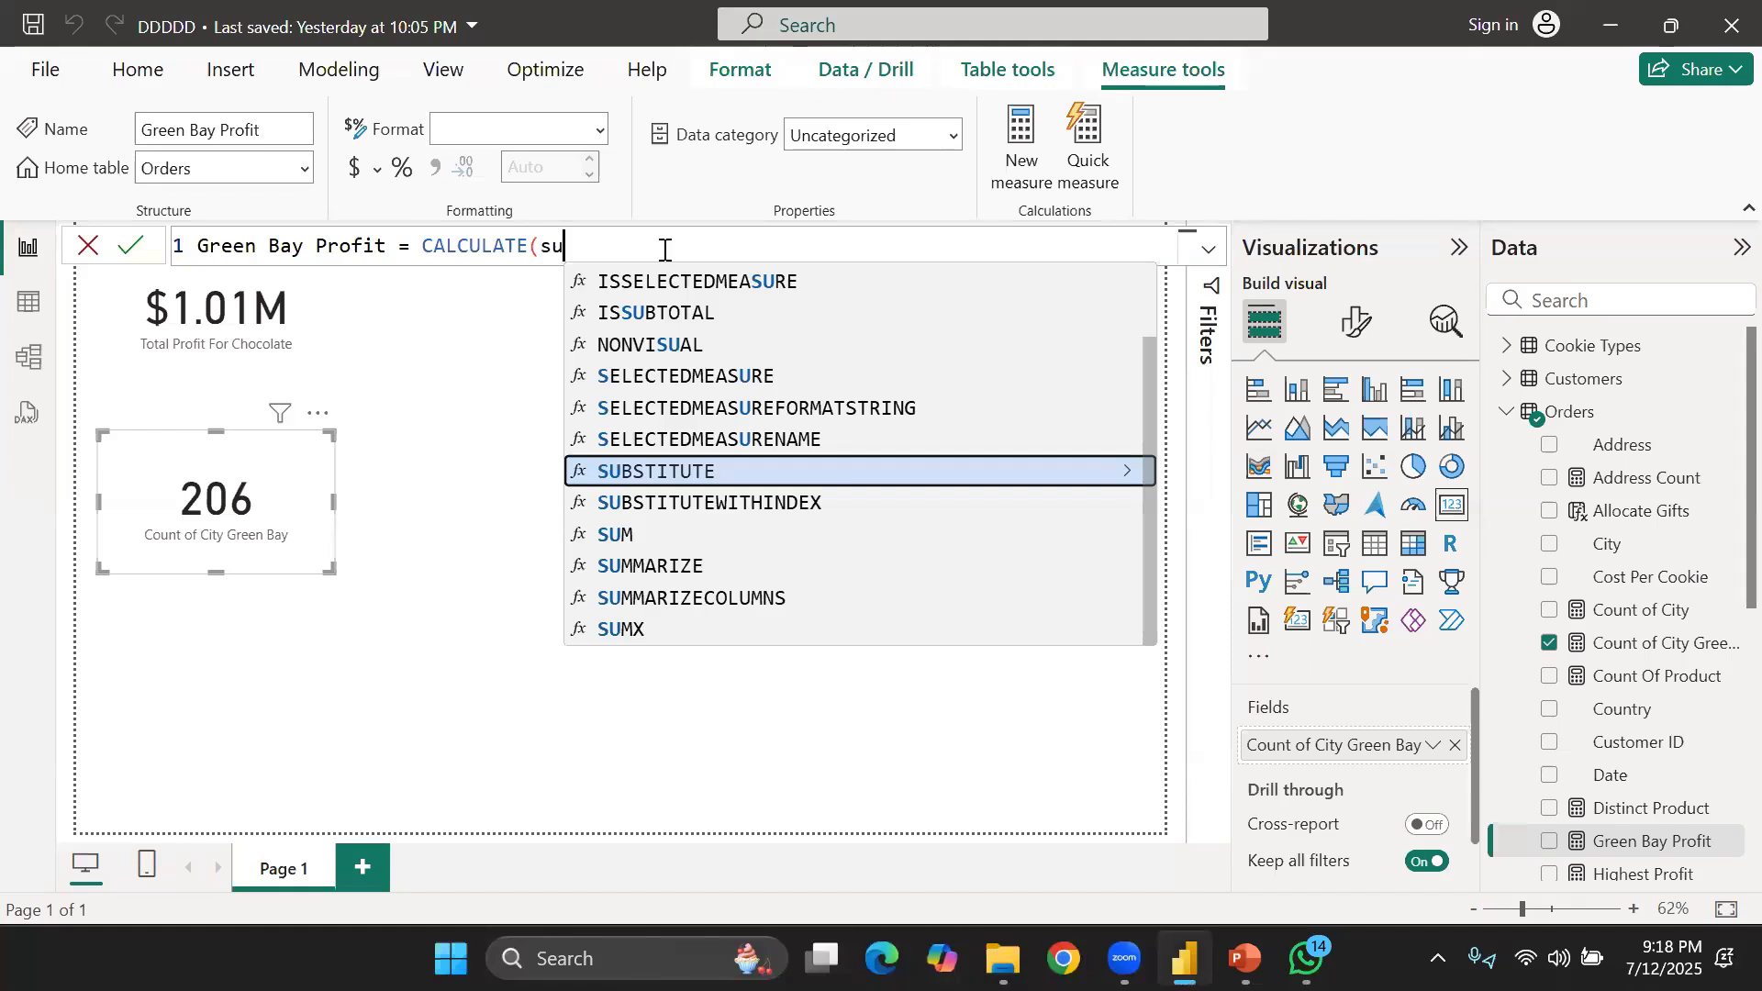
click(769, 533)
scroll(769, 519, down, 5)
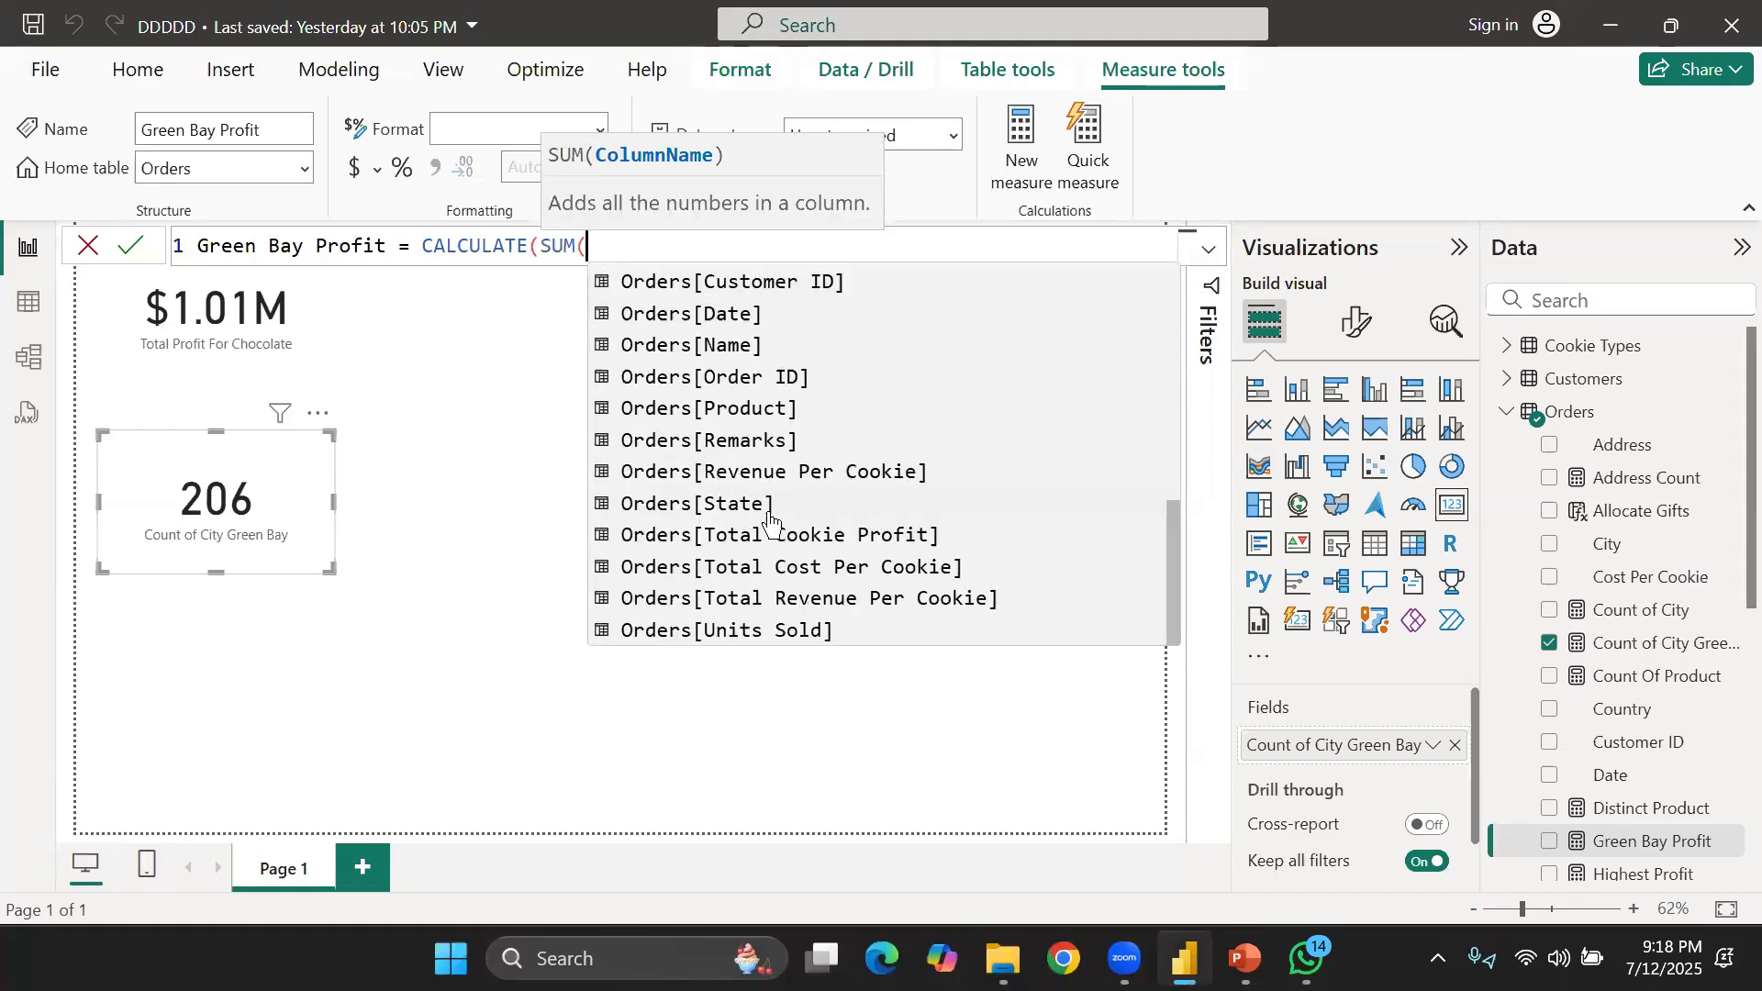
click(755, 532)
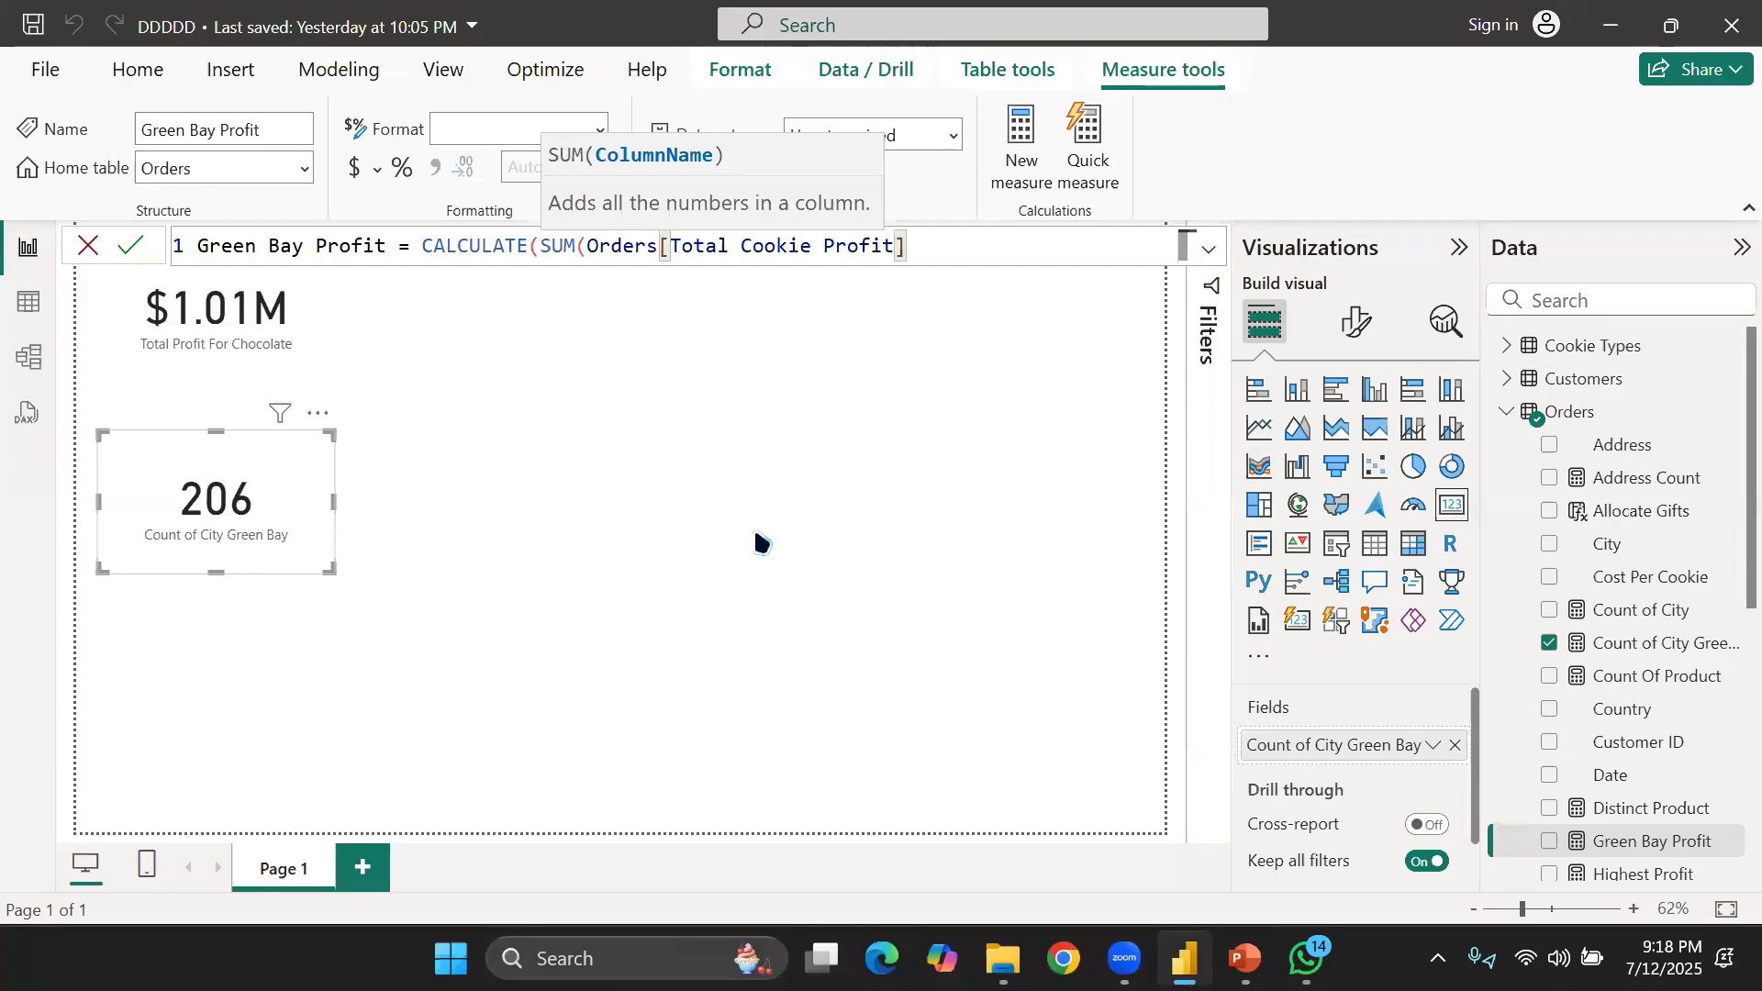
text())
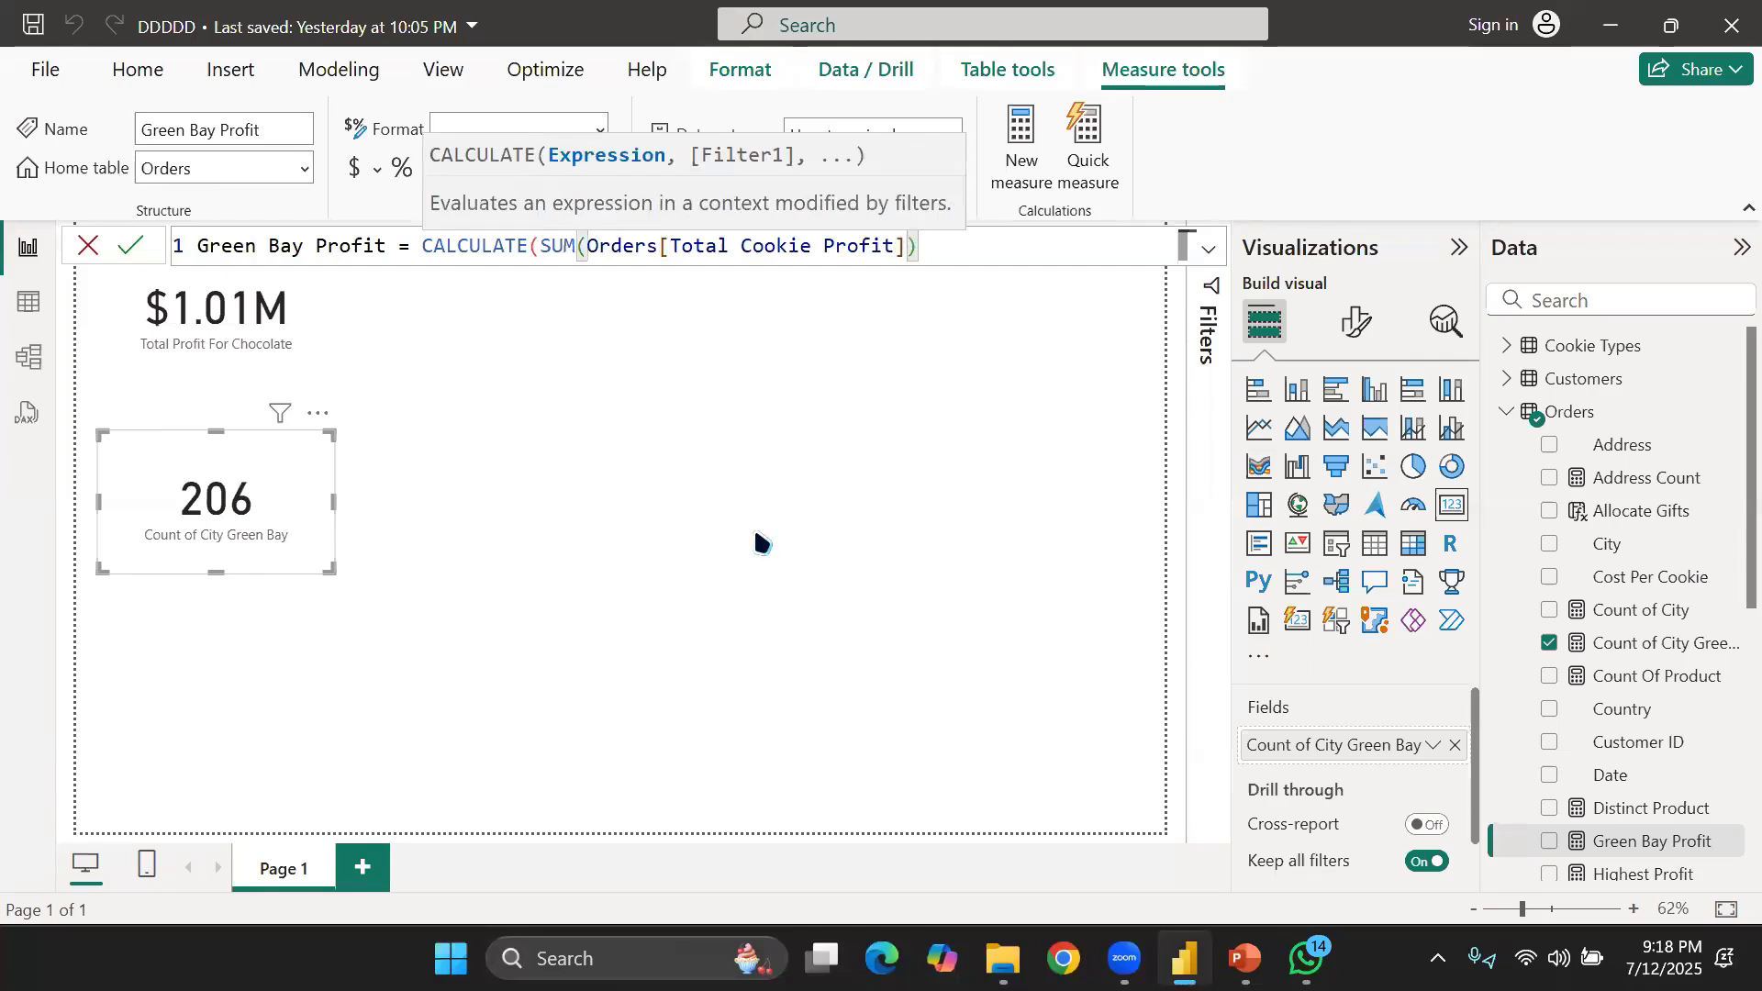
Add the filter 'Orders'[City] = "Green bay" on a second line of the Green Bay Profit formula
text(,')
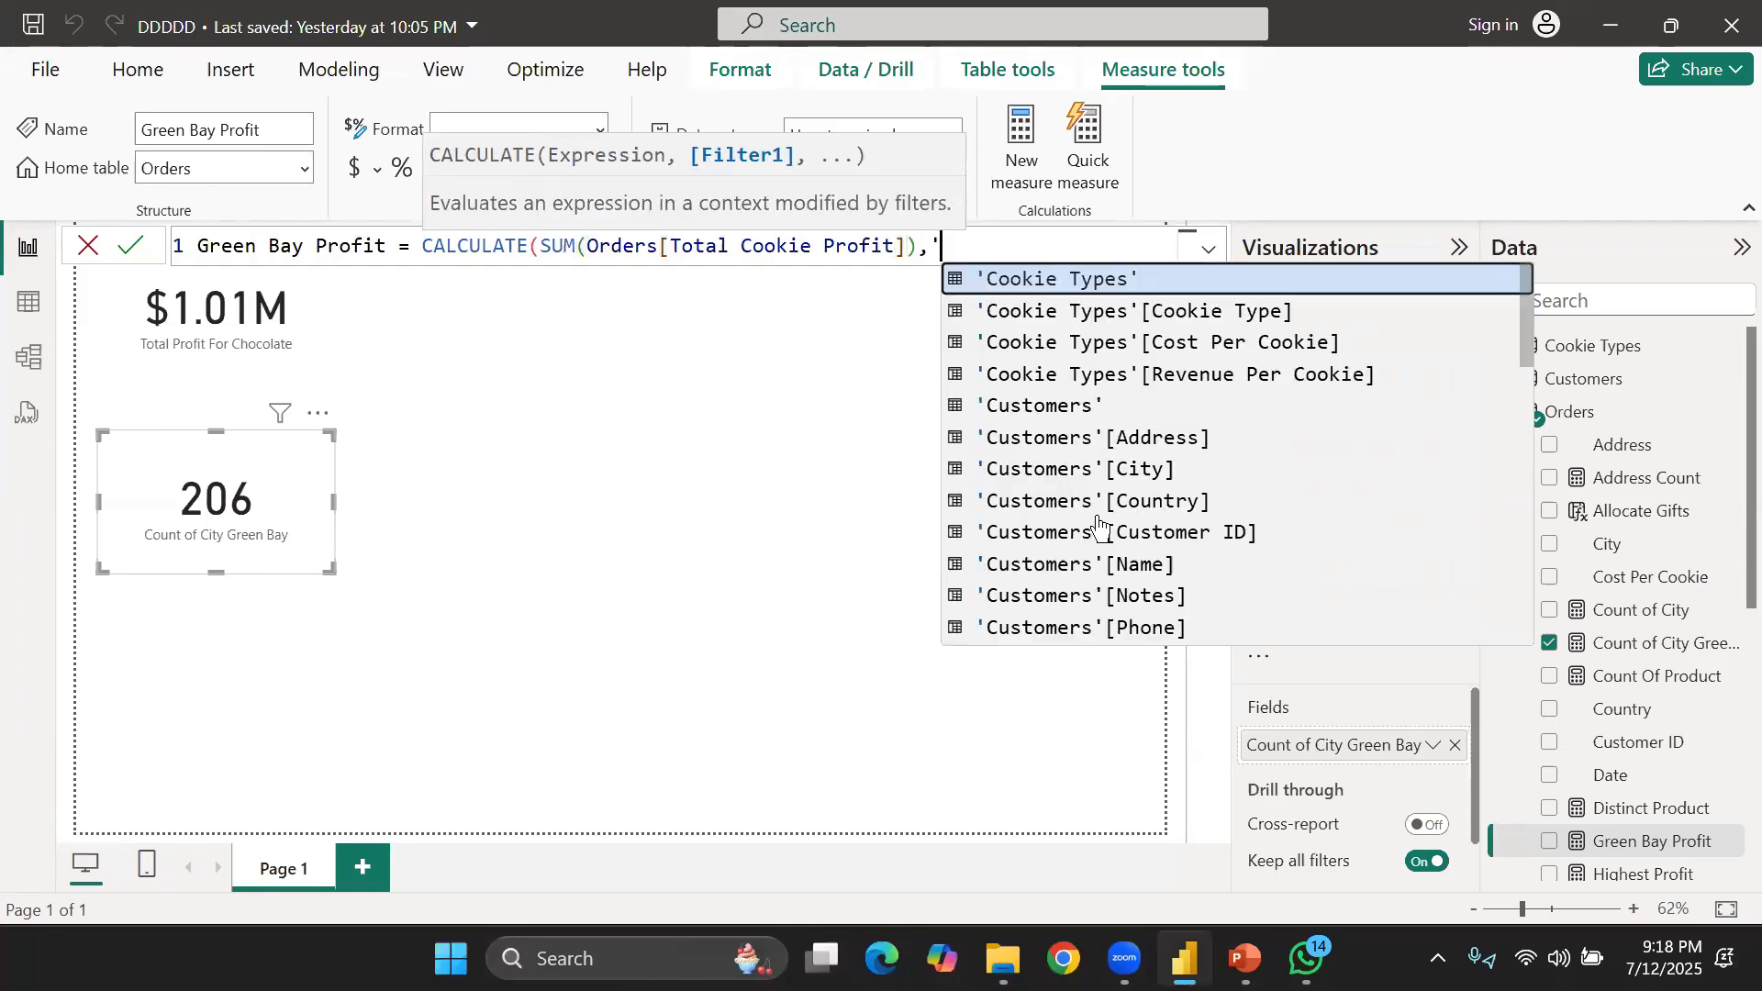
scroll(1104, 523, down, 3)
scroll(1104, 523, down, 2)
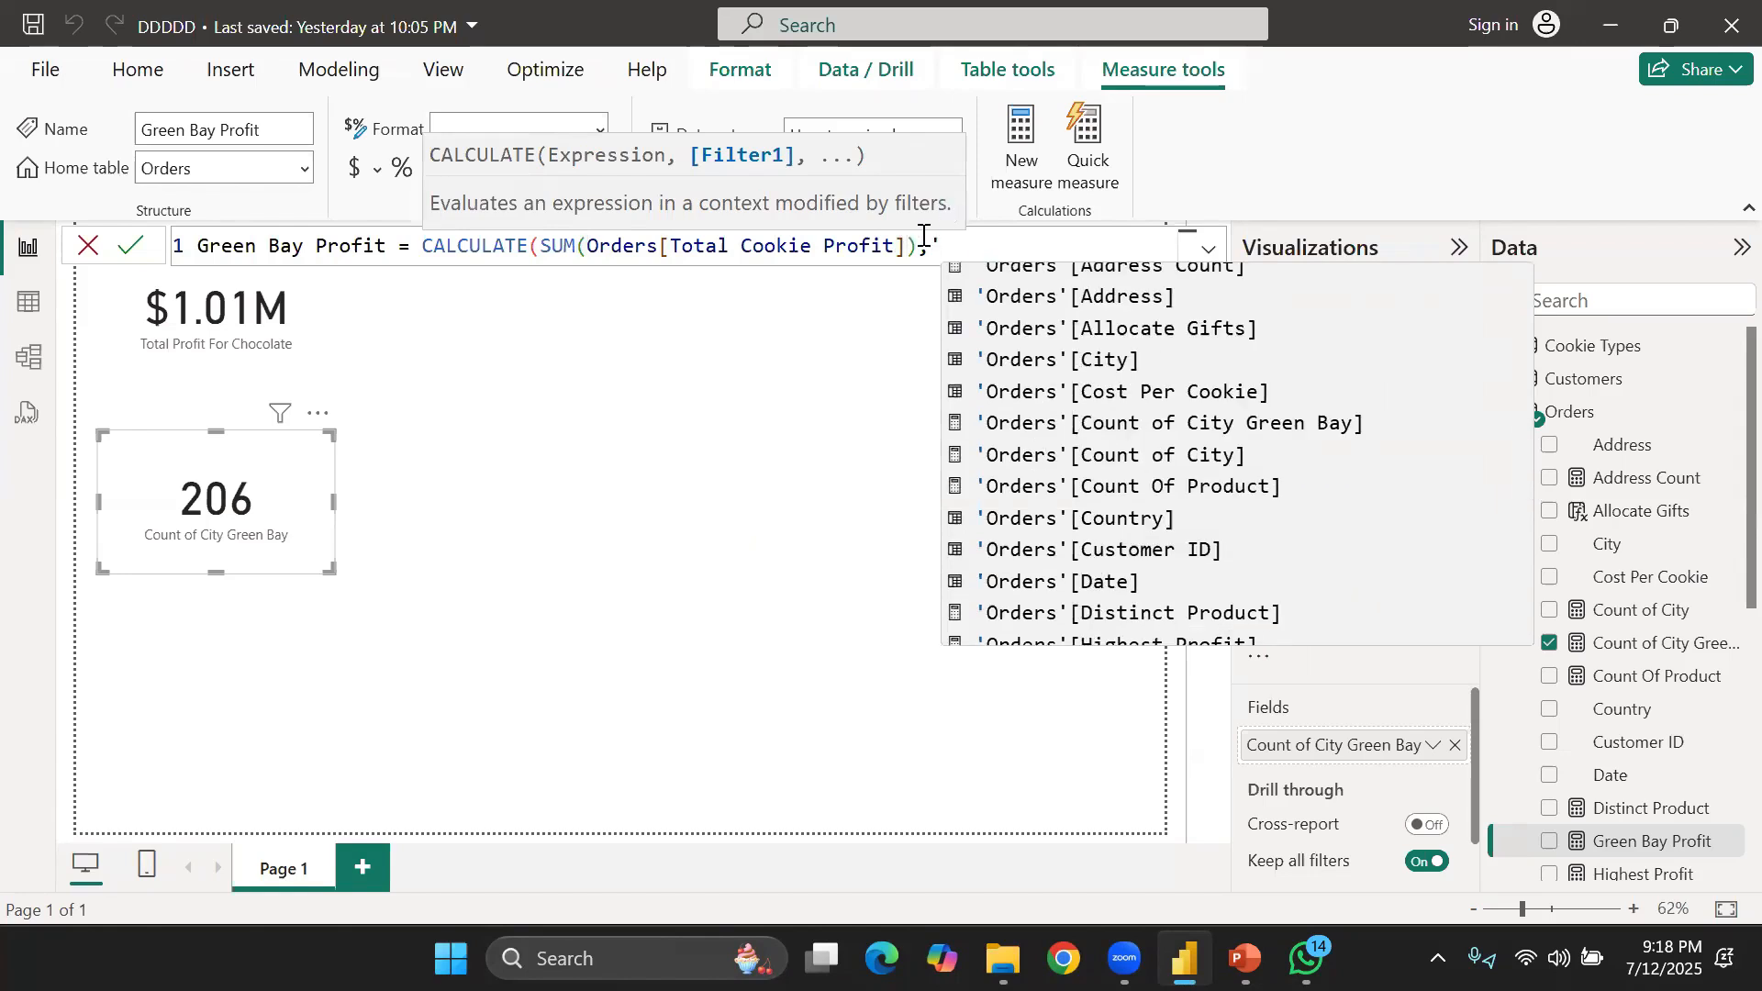
key(BackSpace)
key(shift+Return)
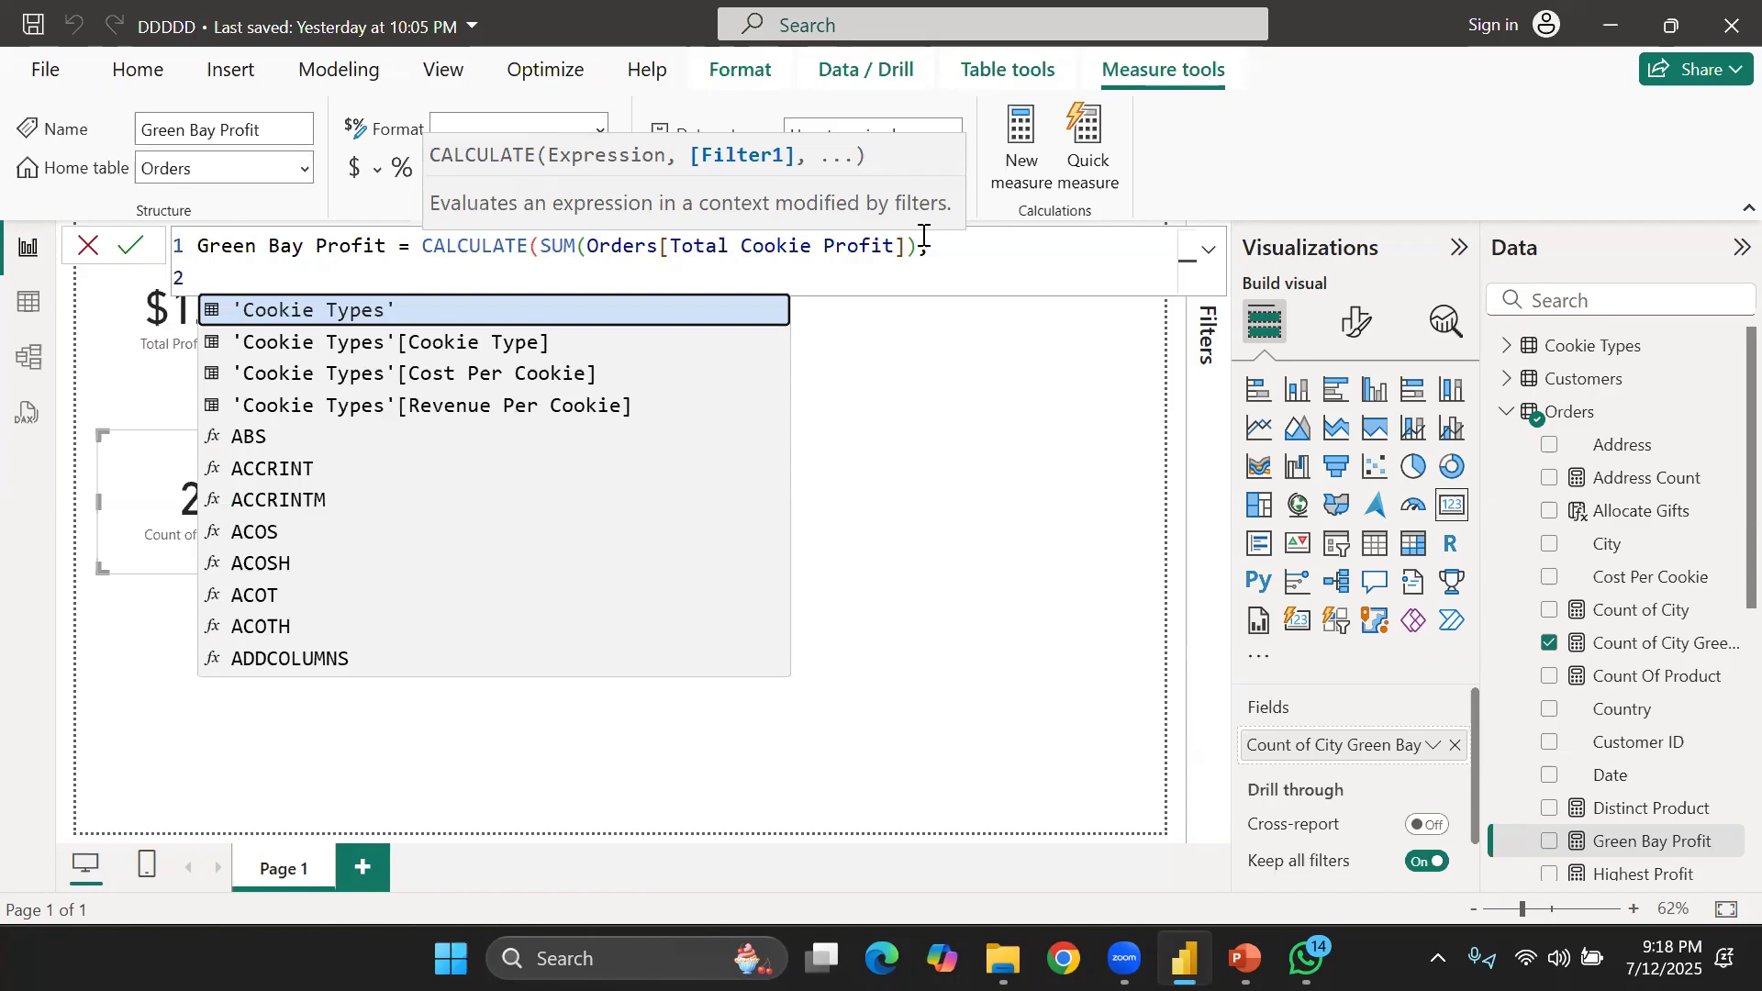
text('o)
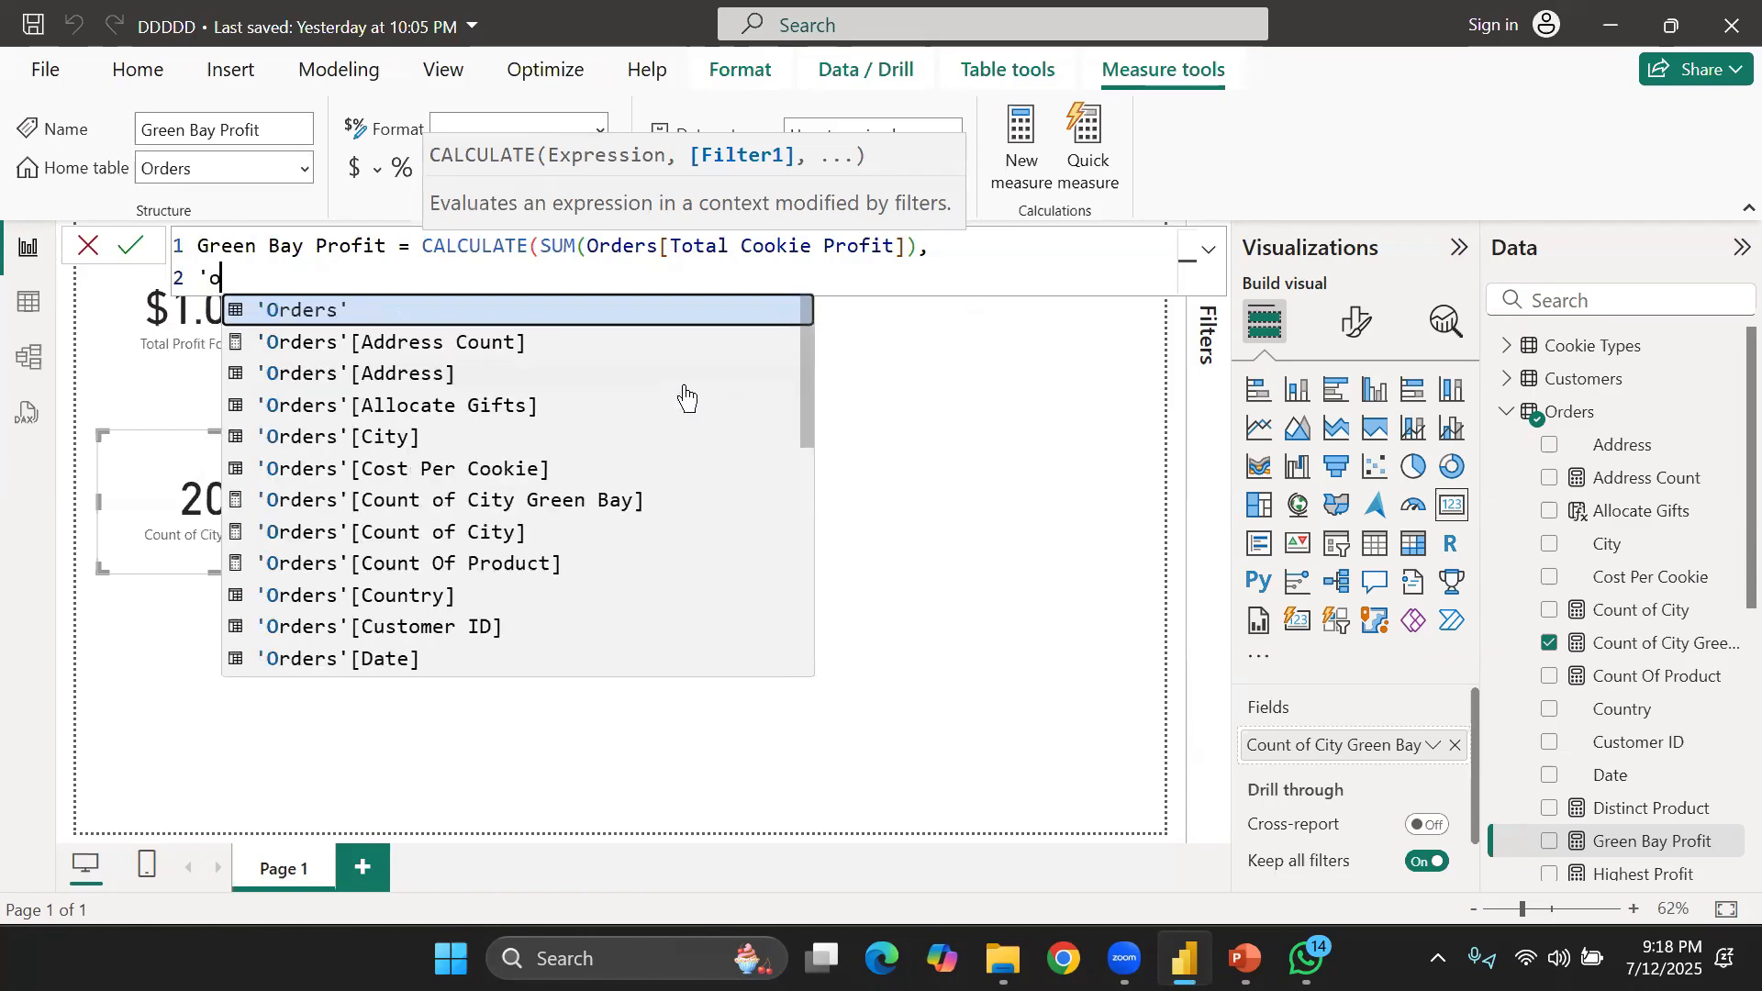
click(393, 438)
text(=)
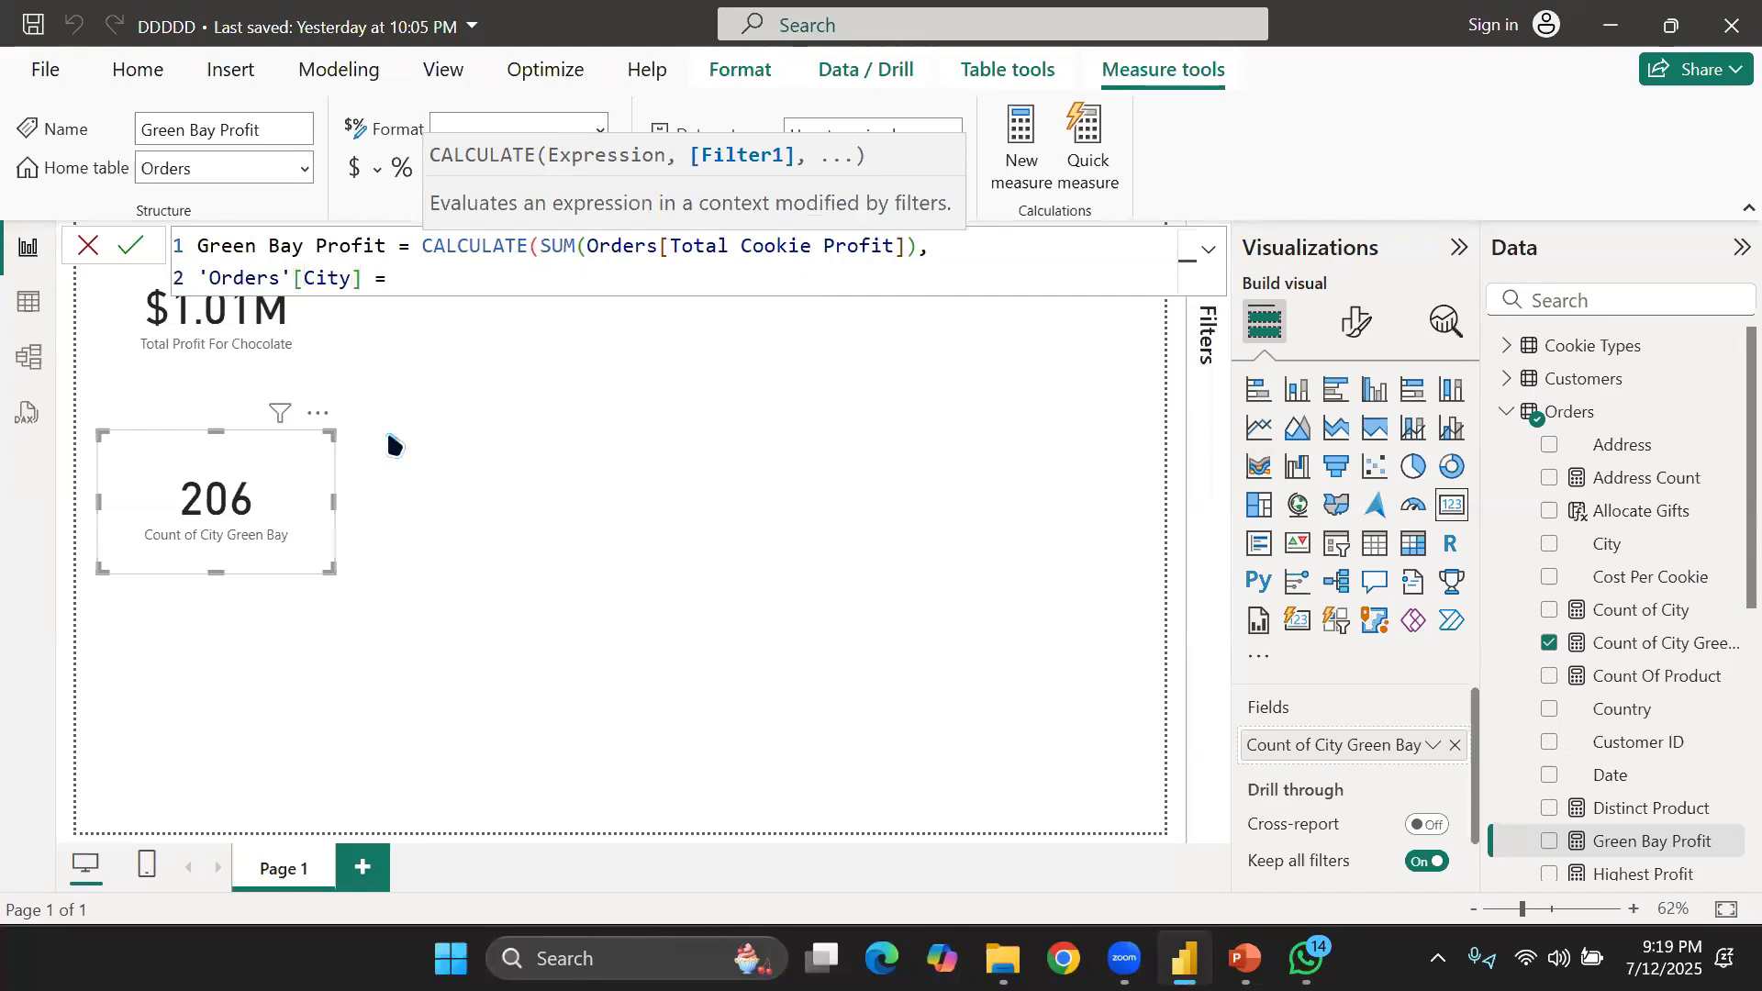
text( "Greeb)
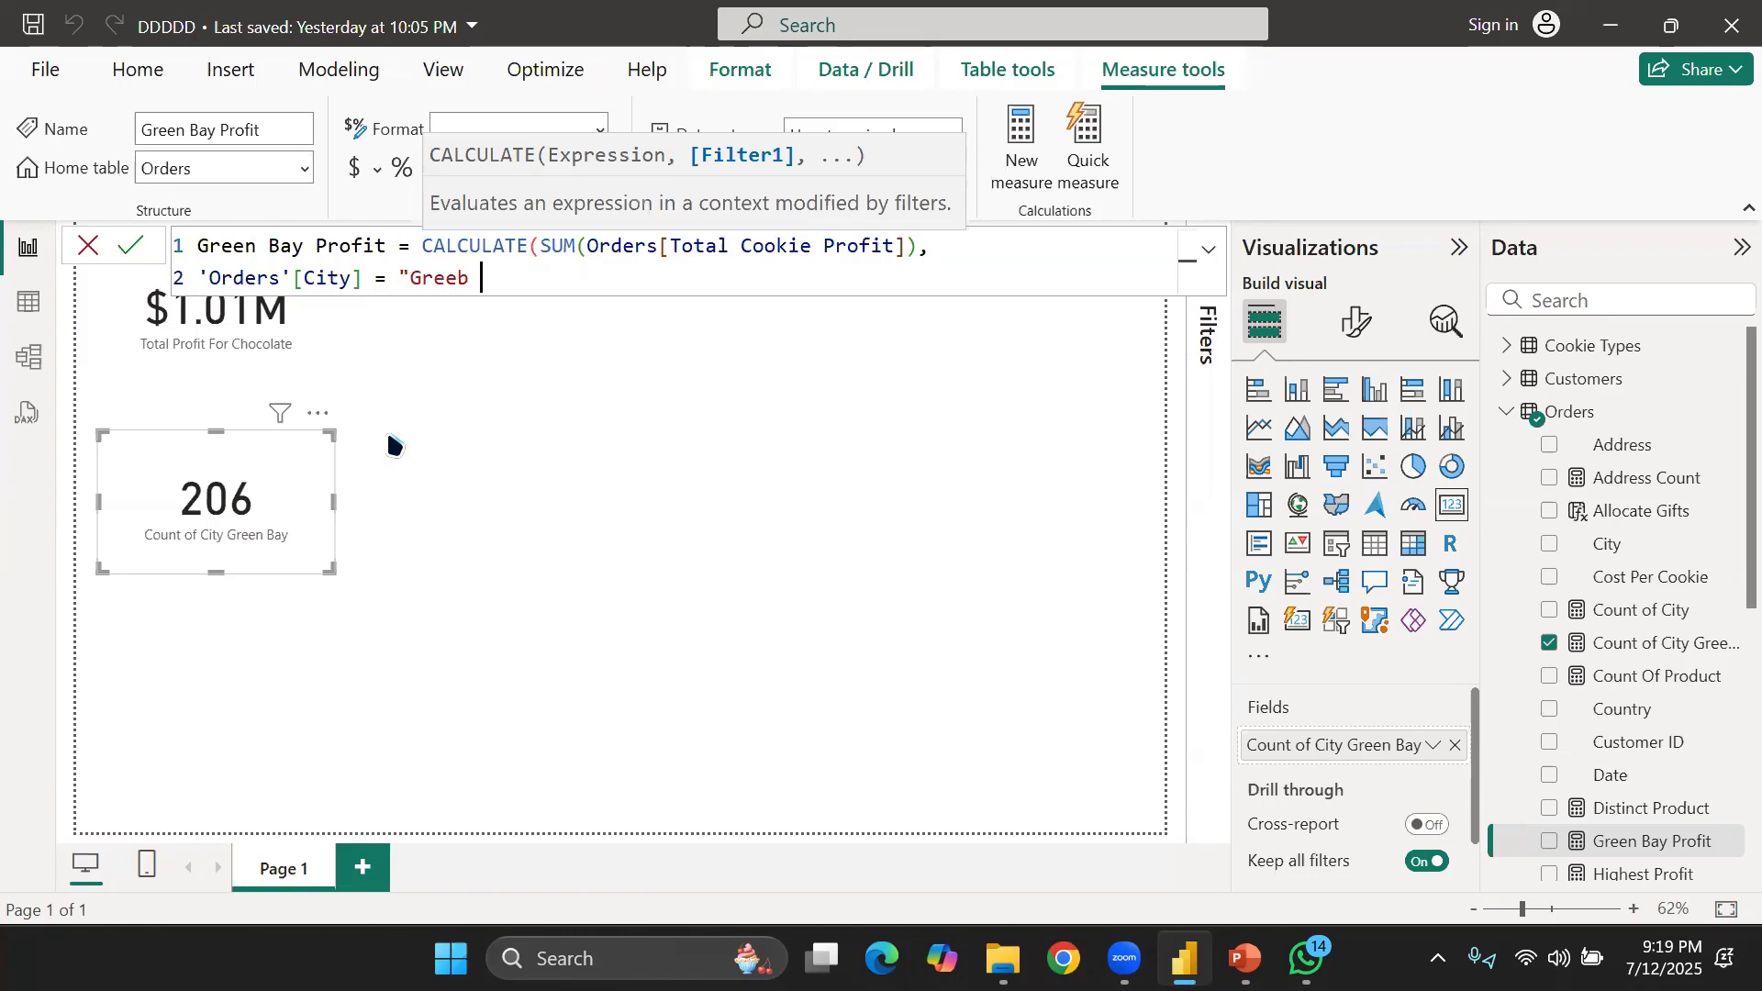
key(BackSpace)
text(n bay)
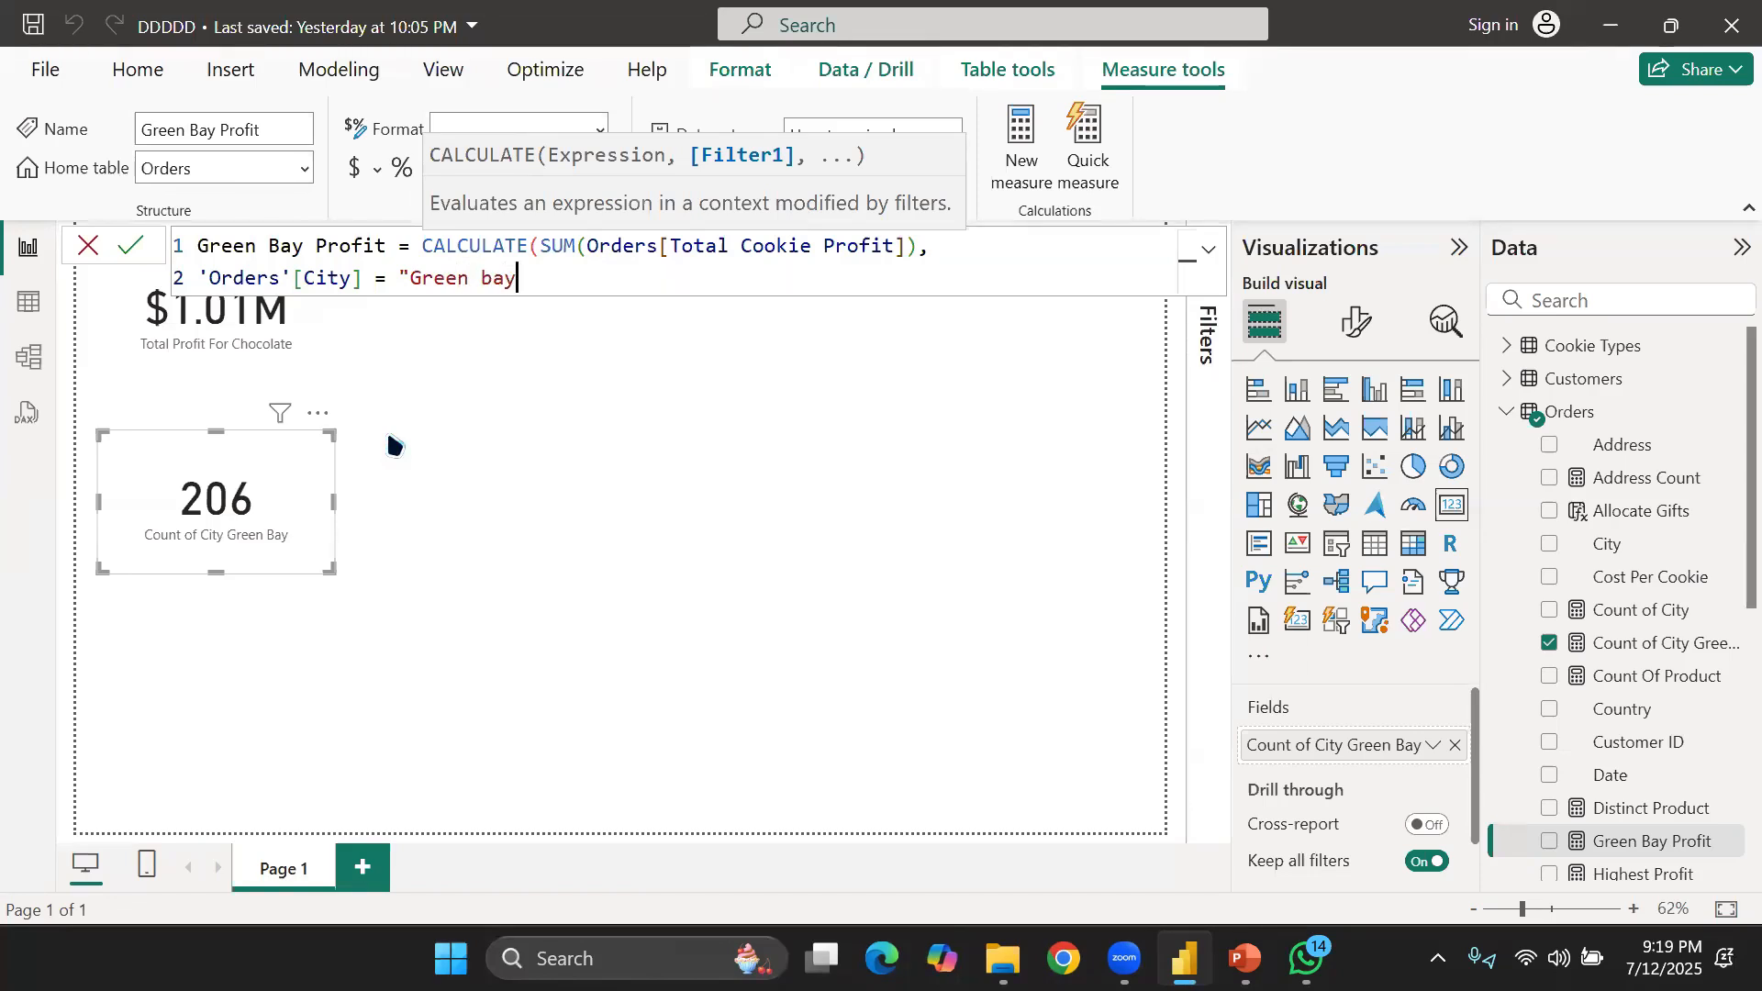
text(",)
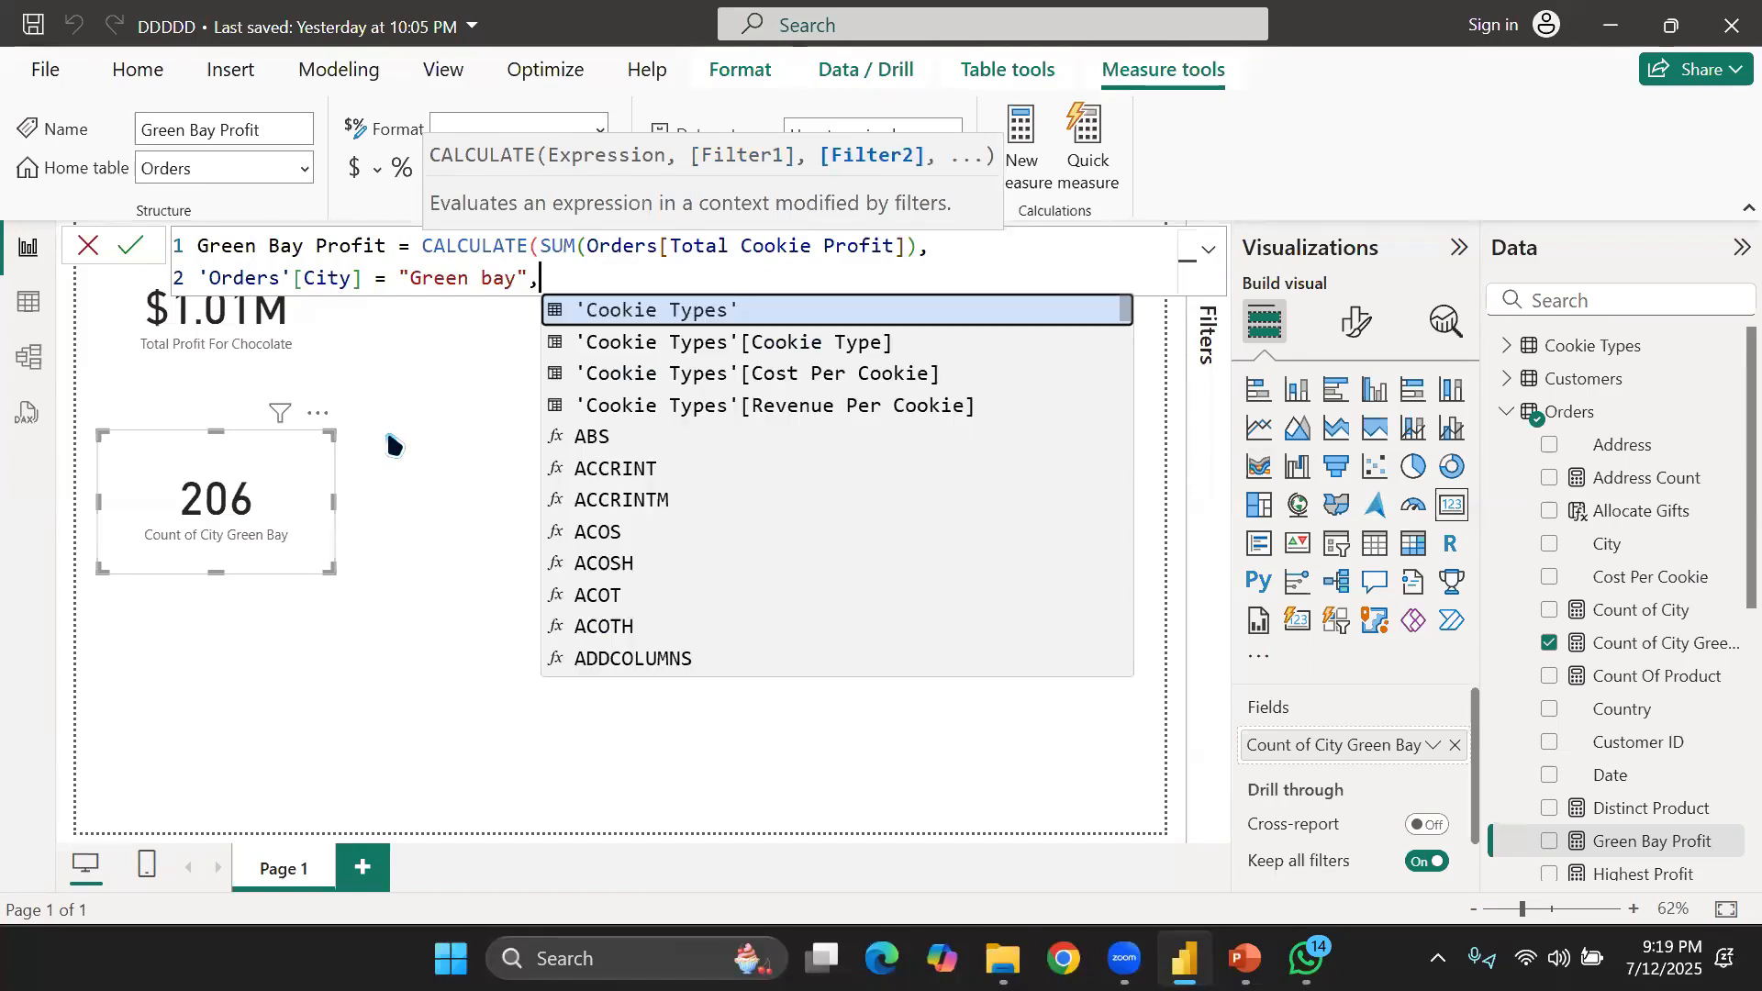
key(shift+Return)
text(')
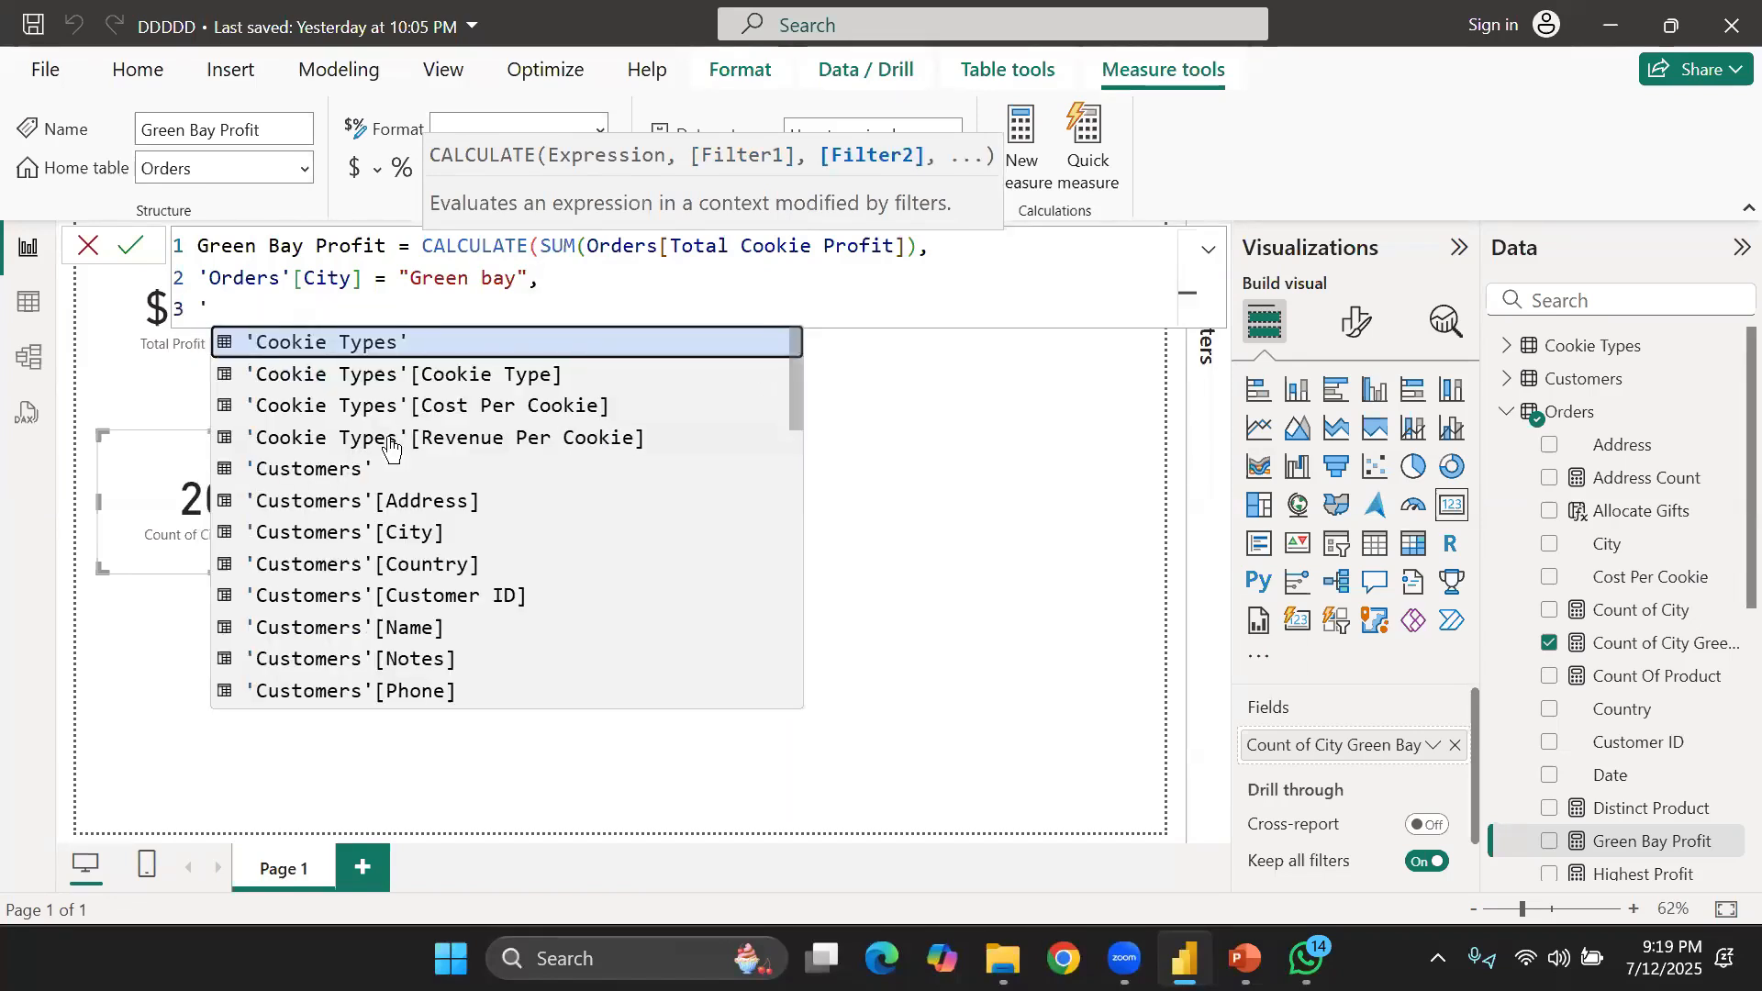
scroll(390, 447, down, 10)
text(or)
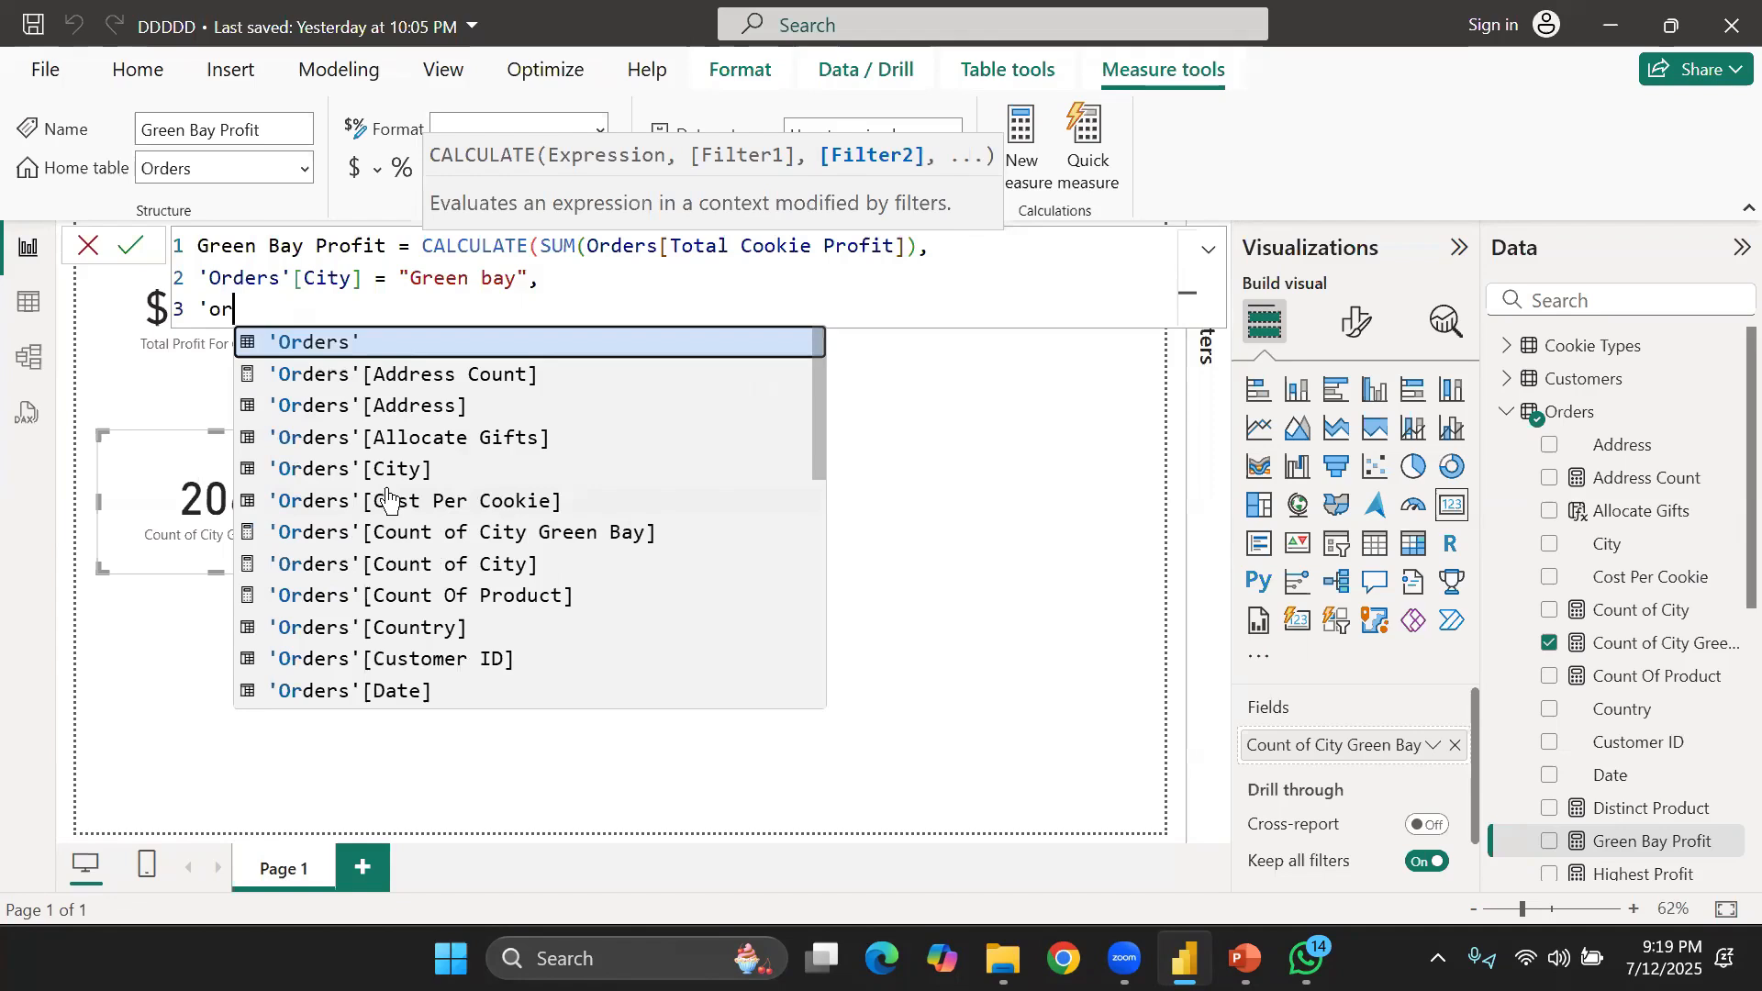
scroll(390, 496, down, 2)
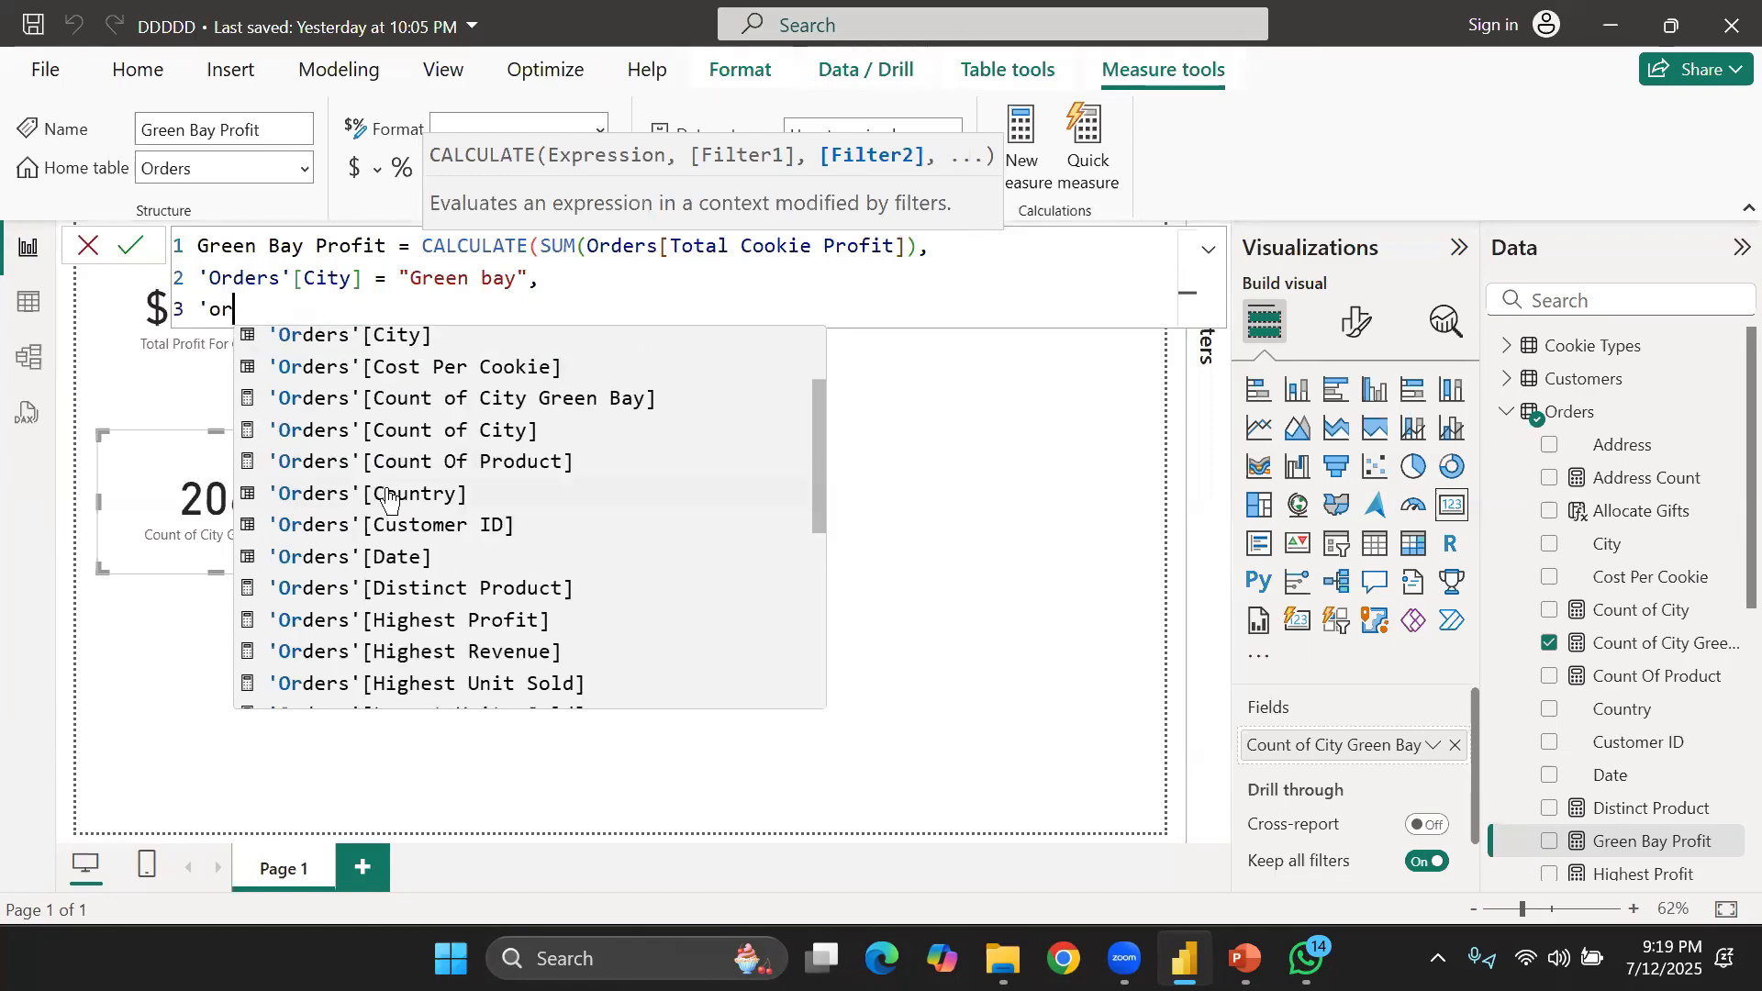
scroll(390, 496, down, 1)
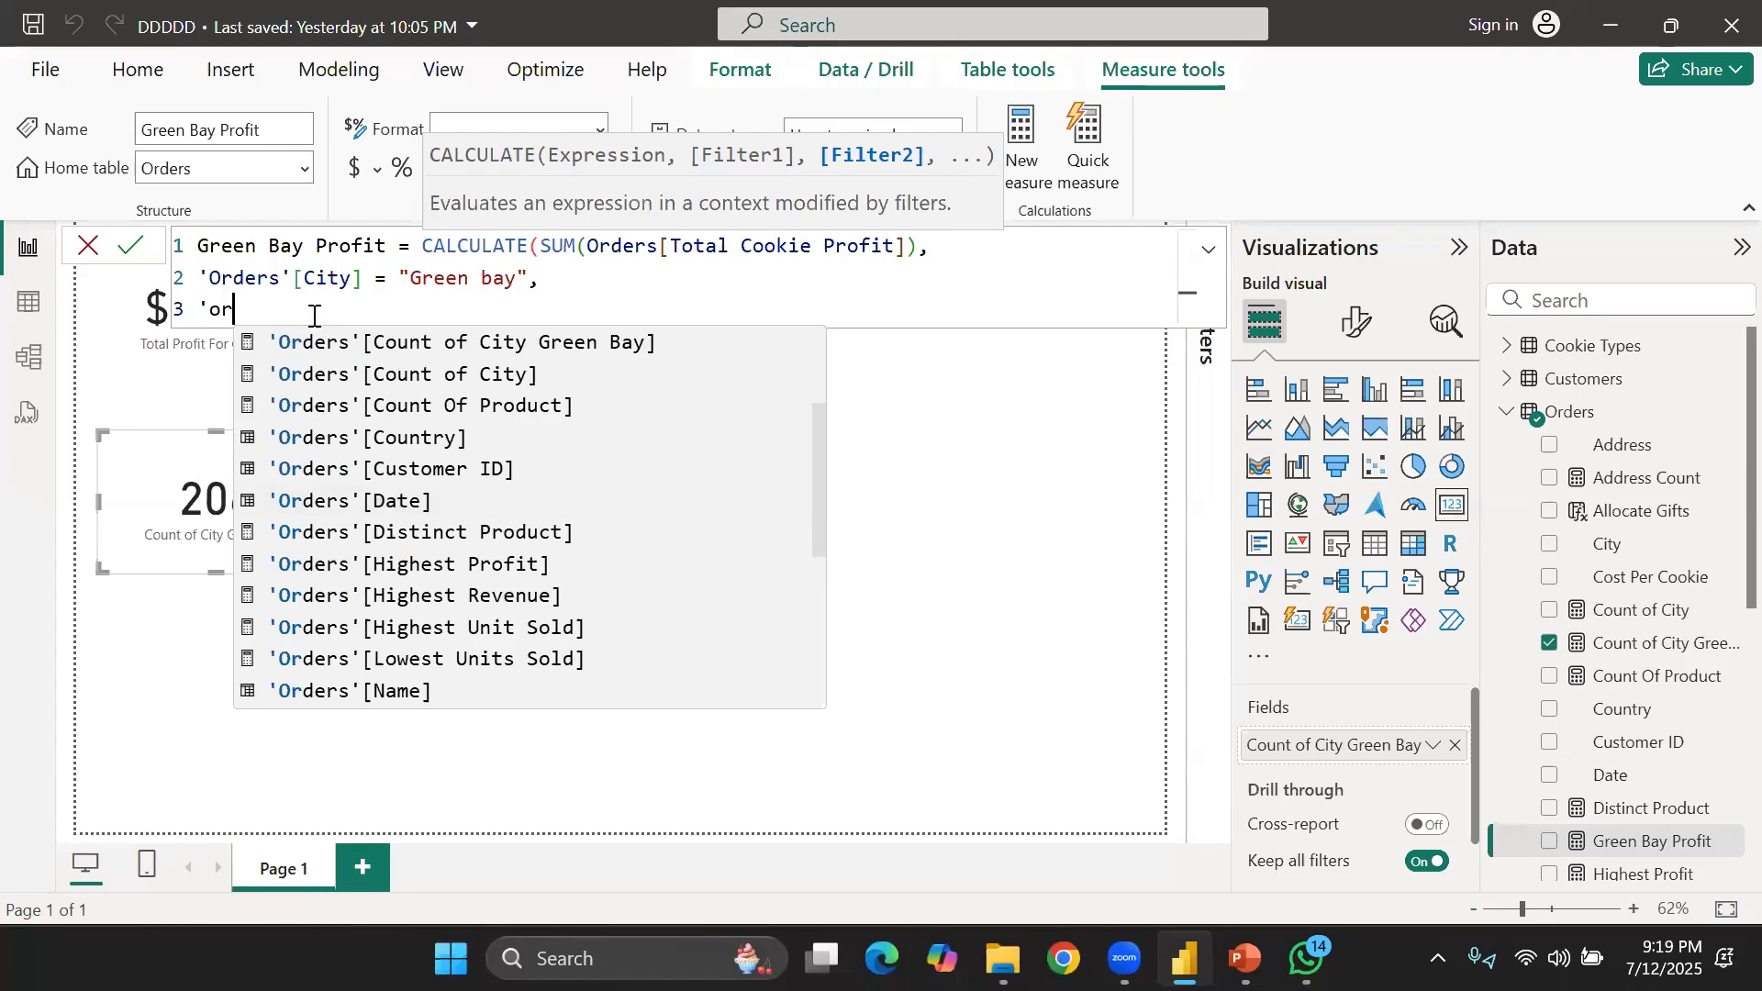
key(BackSpace)
key(BackSpace)
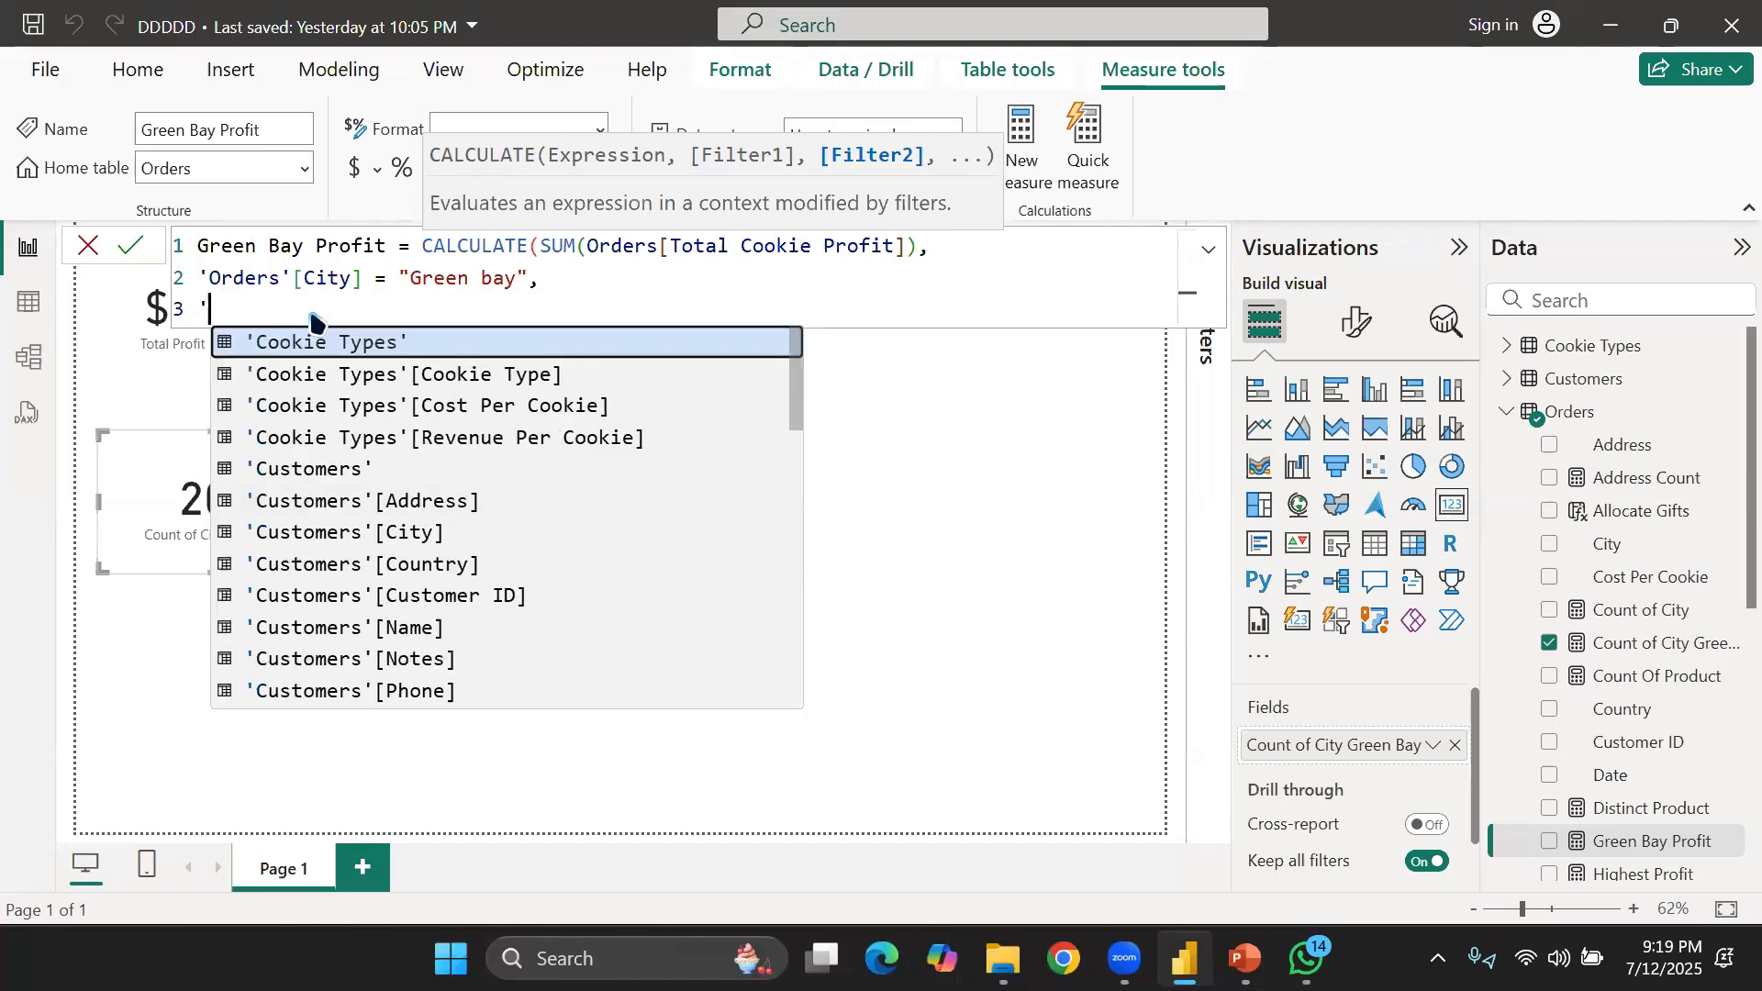
key(BackSpace)
key(BackSpace)
key(BackSpace)
Close the CALCULATE function's parenthesis and commit the Green Bay Profit measure
text())
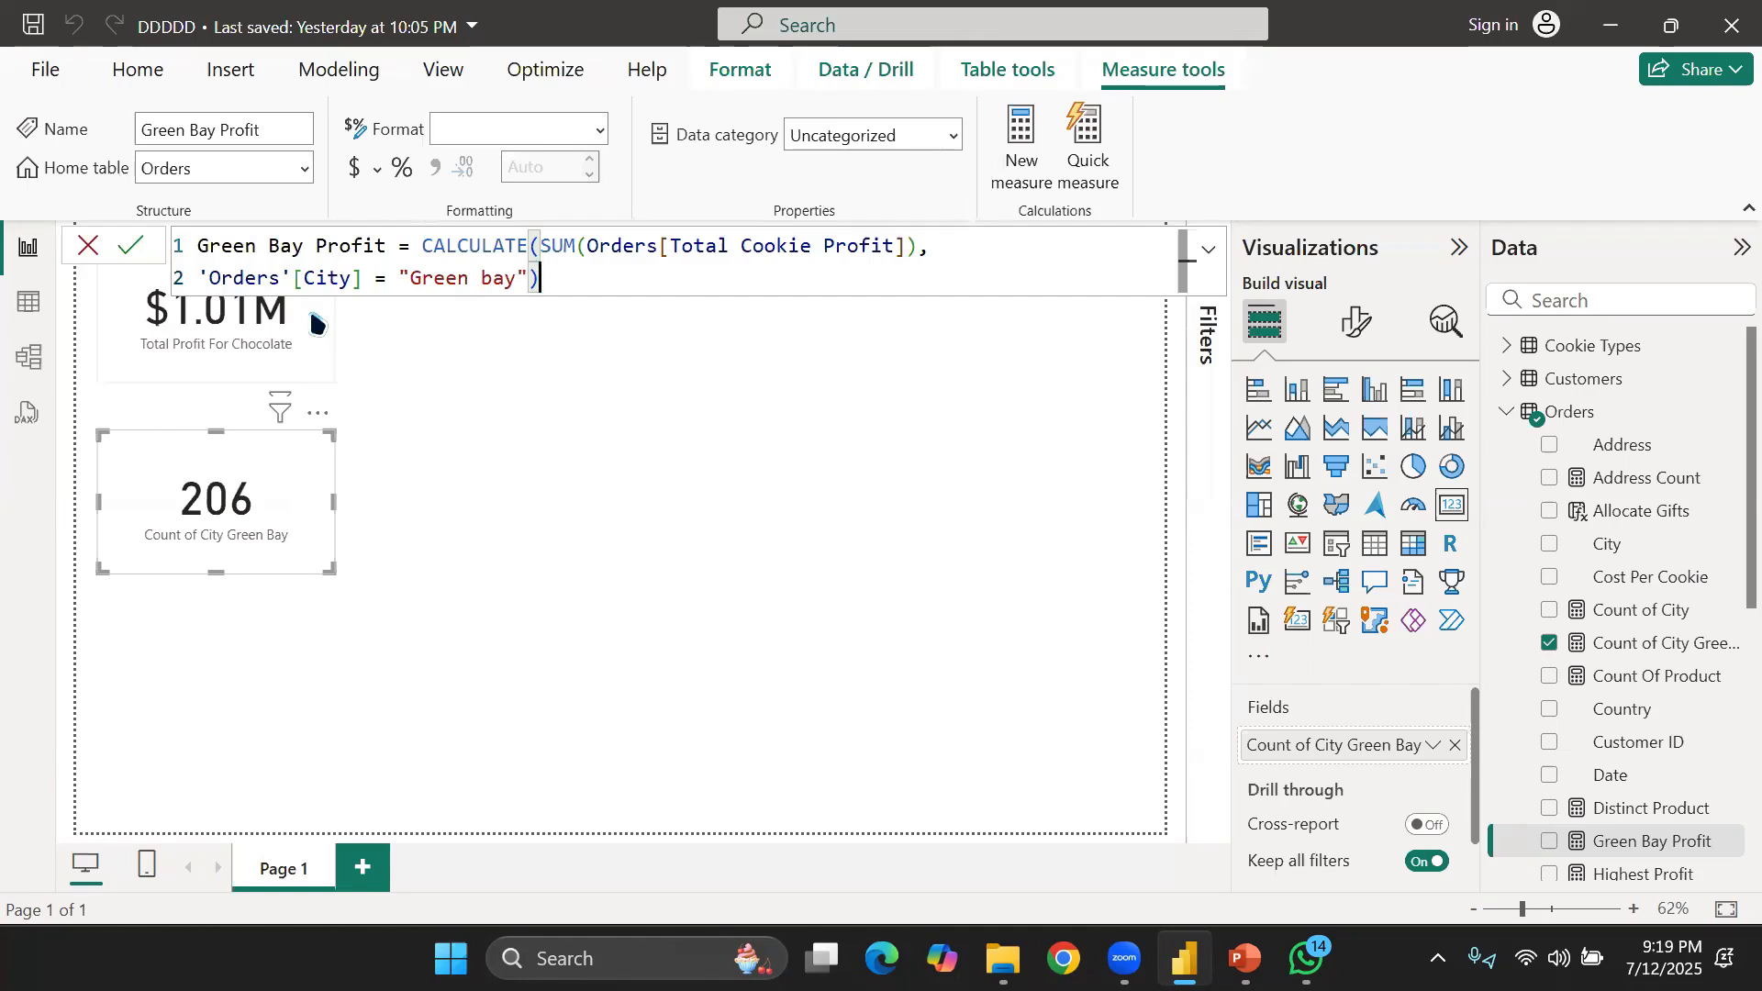
key(Return)
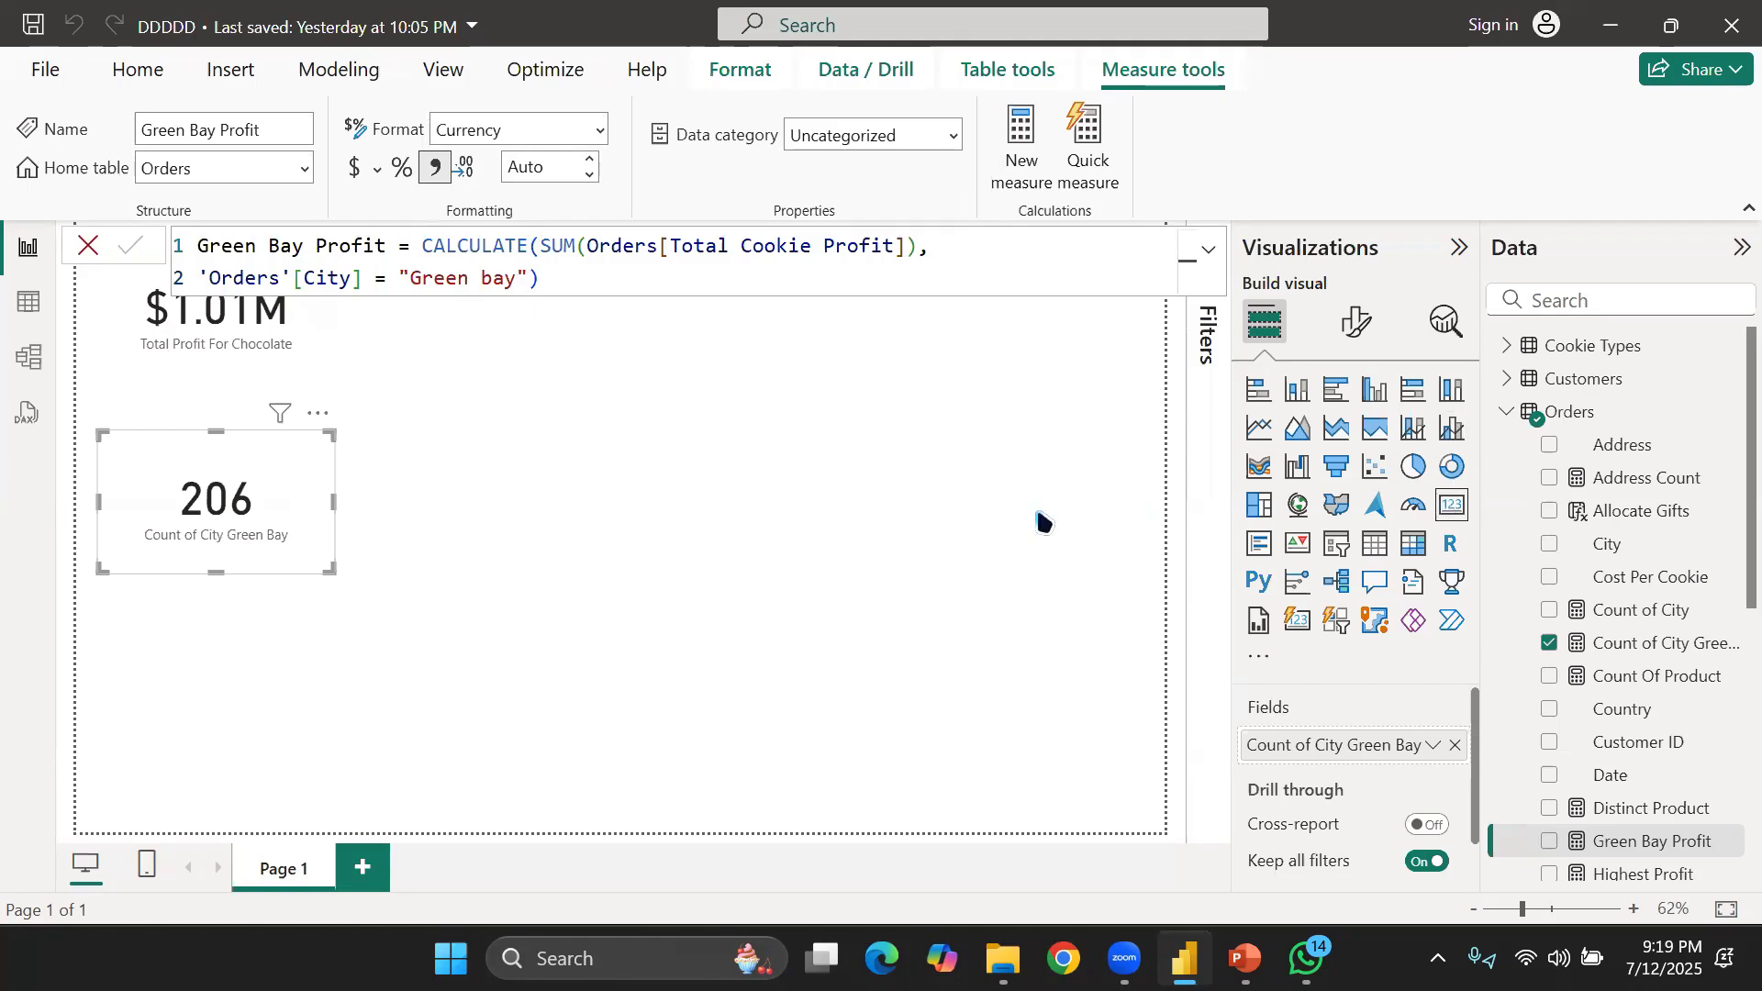
Add a card showing the Green Bay Profit measure and place it to the right of the Total Profit For Chocolate card
click(1153, 519)
click(1448, 511)
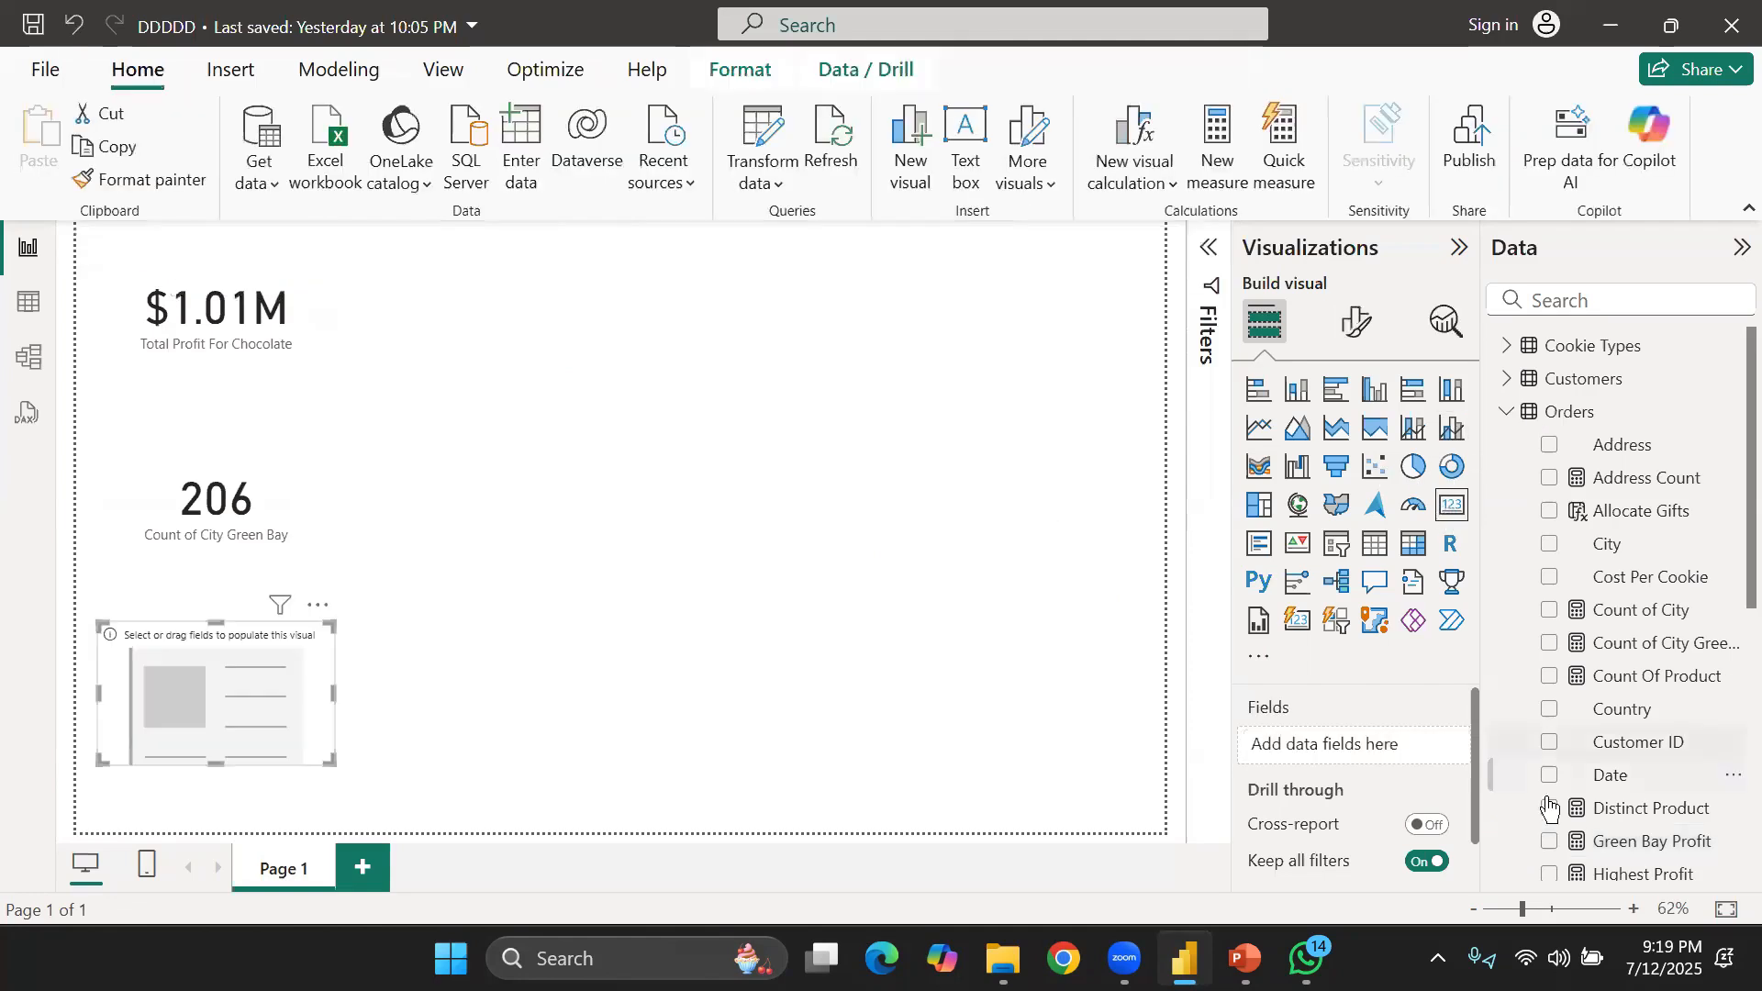
click(1551, 845)
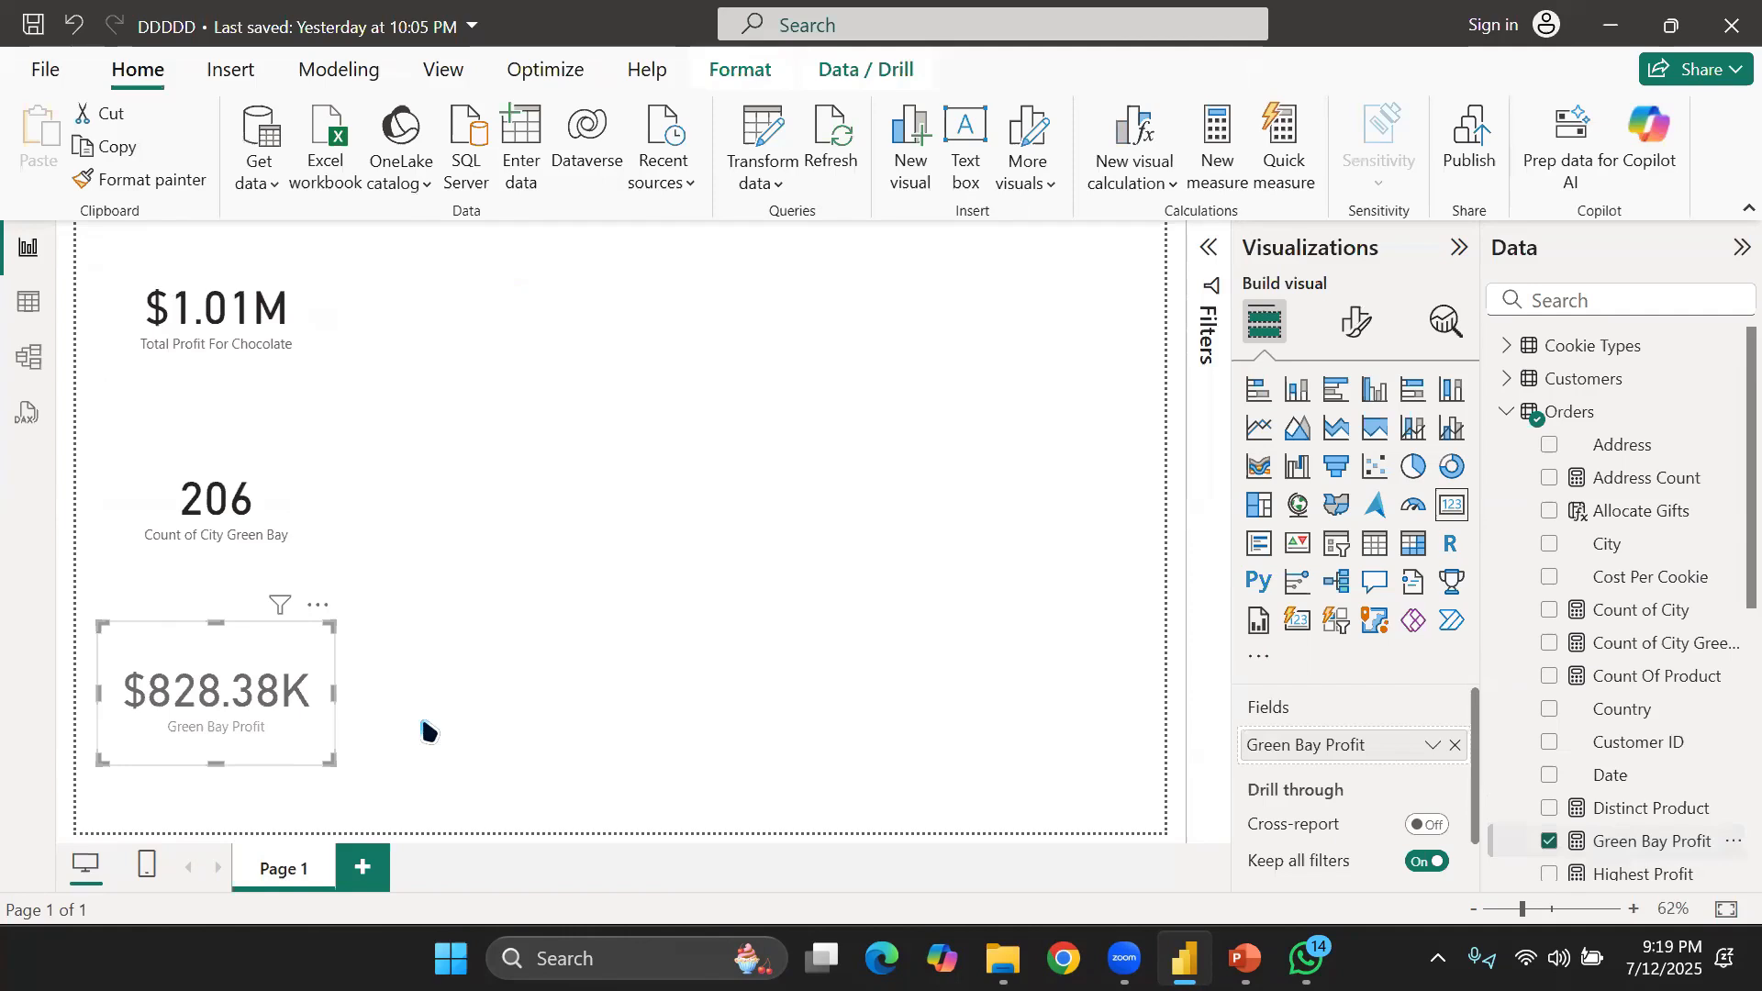
drag(220, 720, 637, 362)
click(1054, 542)
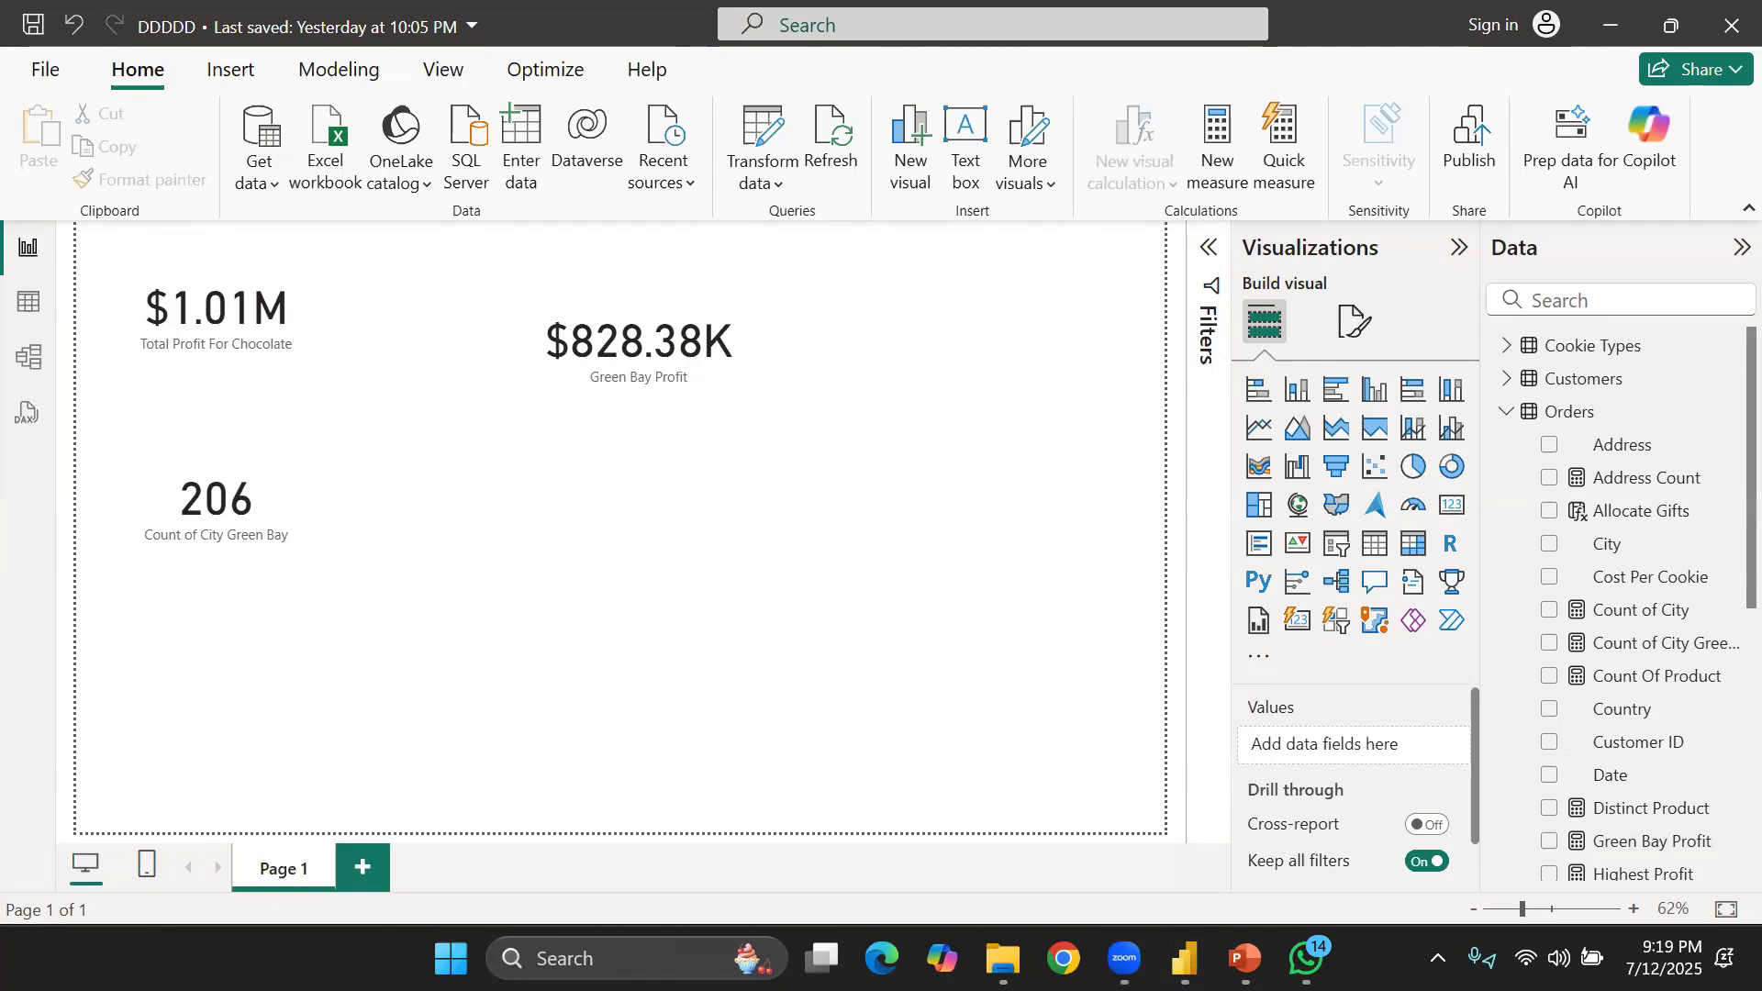
Reopen the Green Bay Profit formula and start a second CALCULATE filter with 'Orders'[Product] on a third line
click(700, 353)
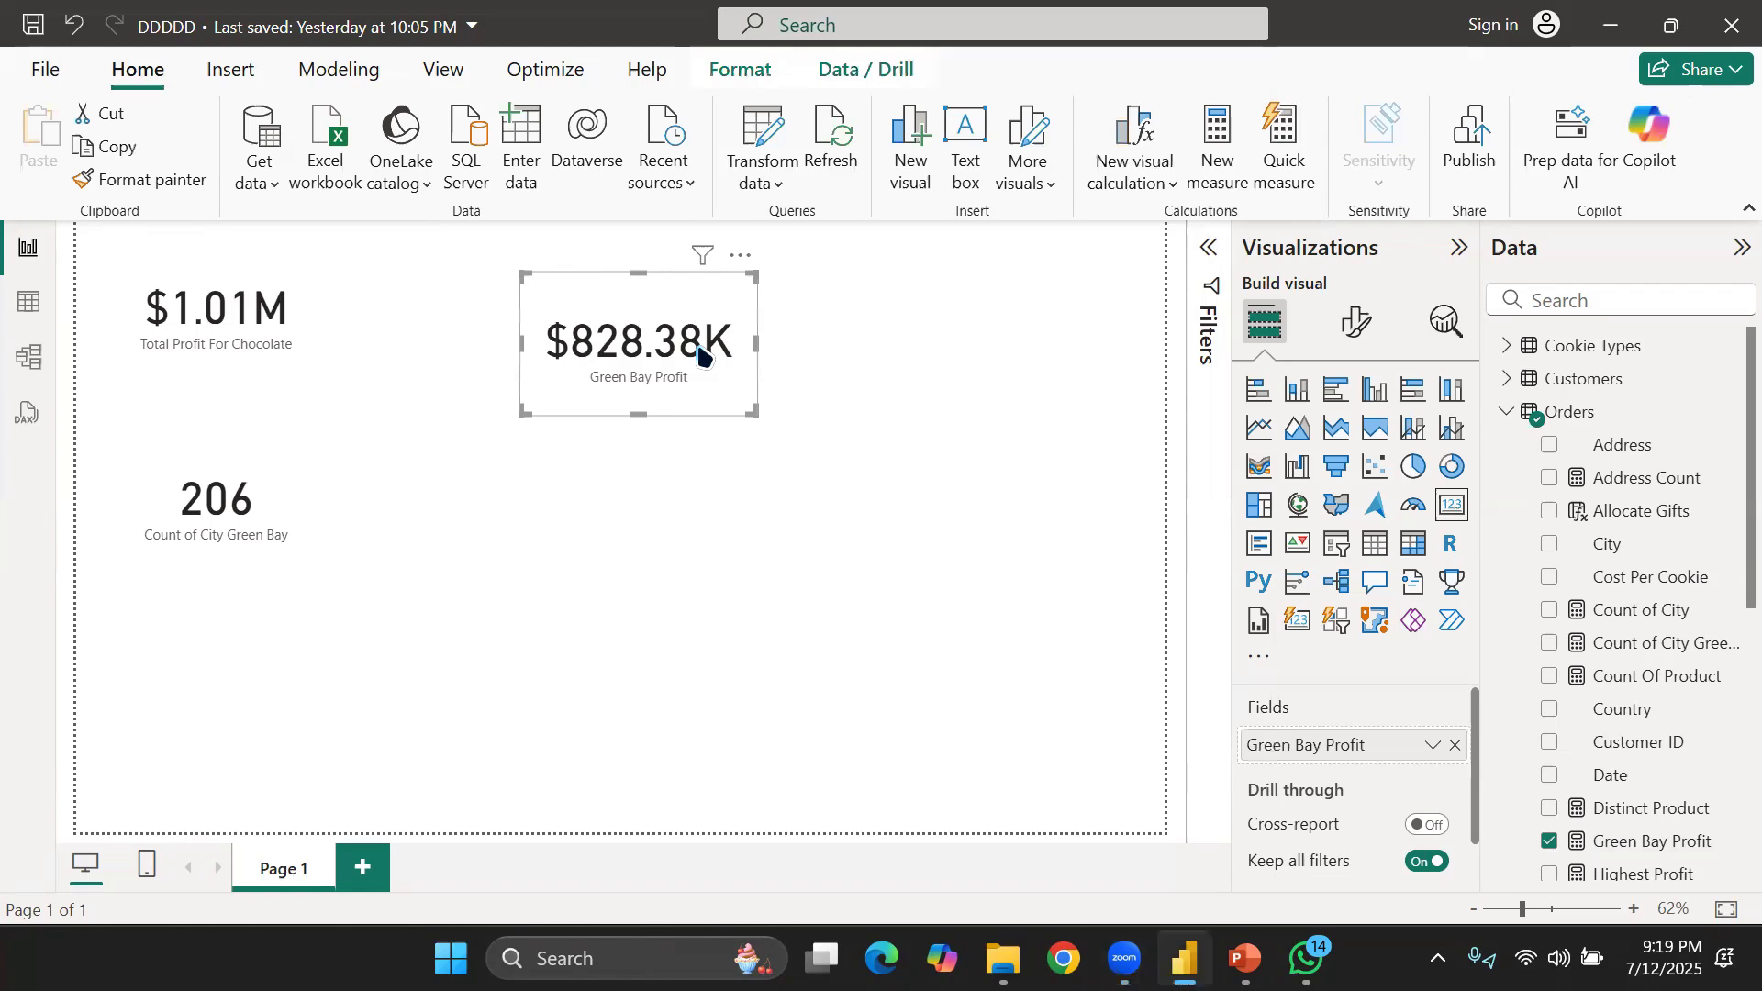
click(1620, 846)
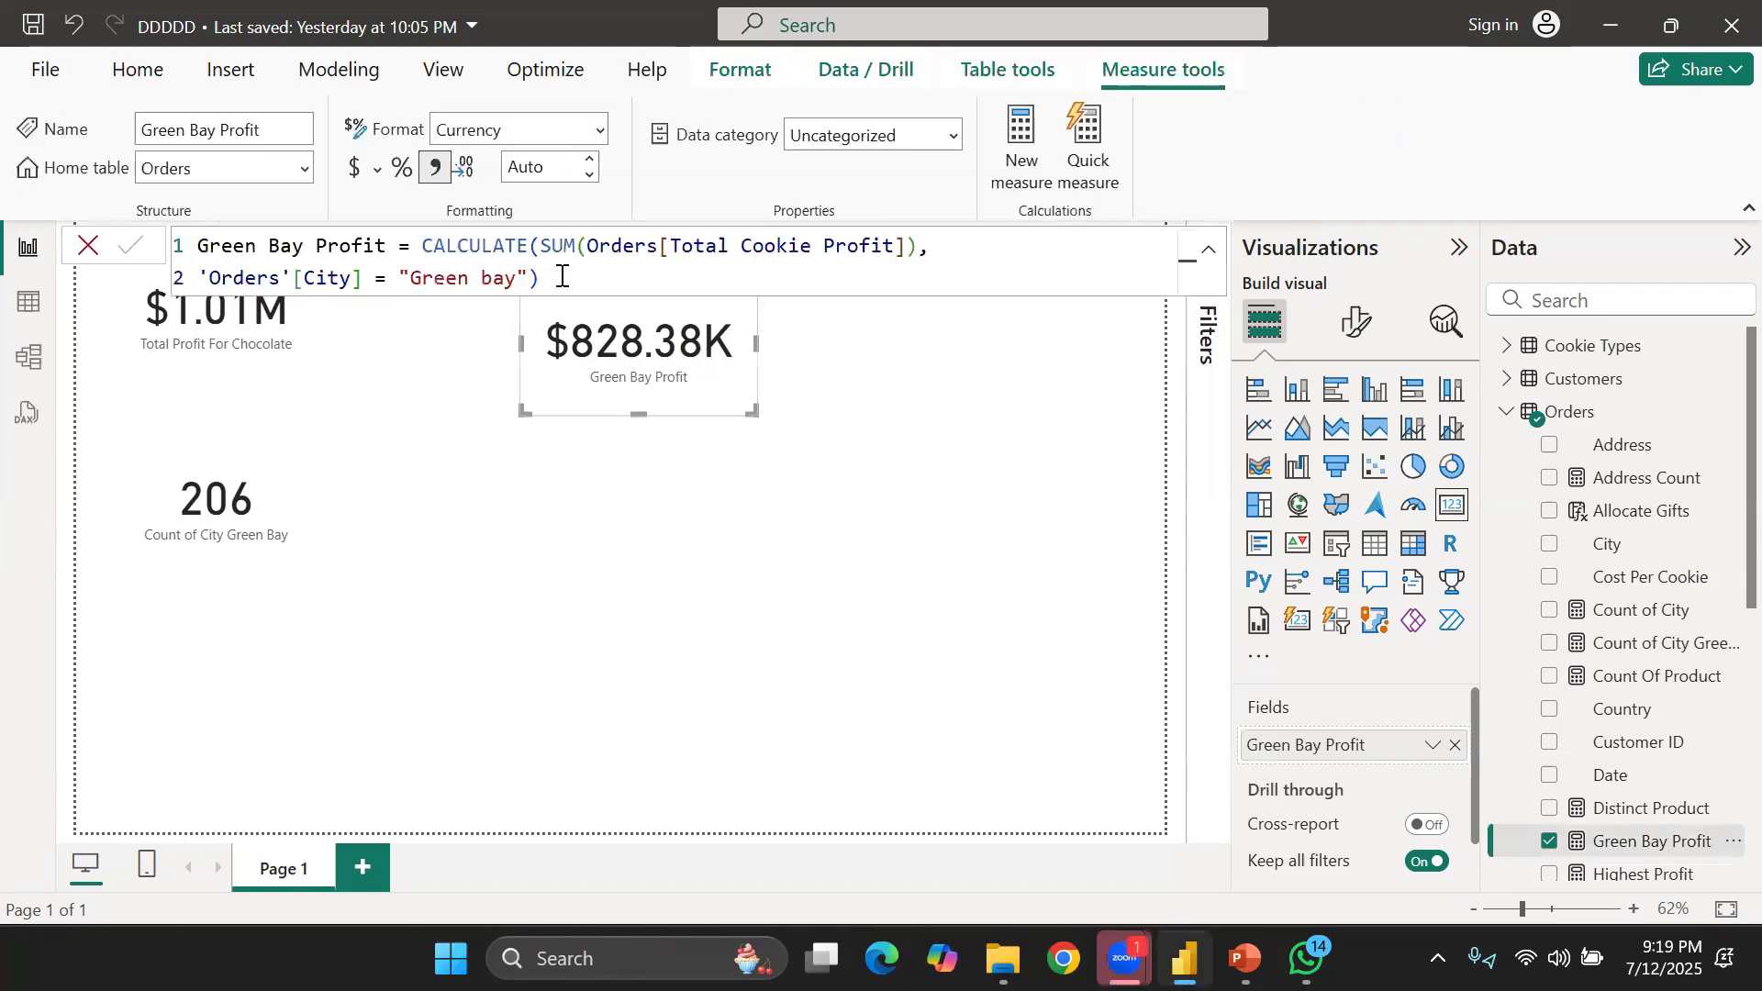
click(561, 275)
key(BackSpace)
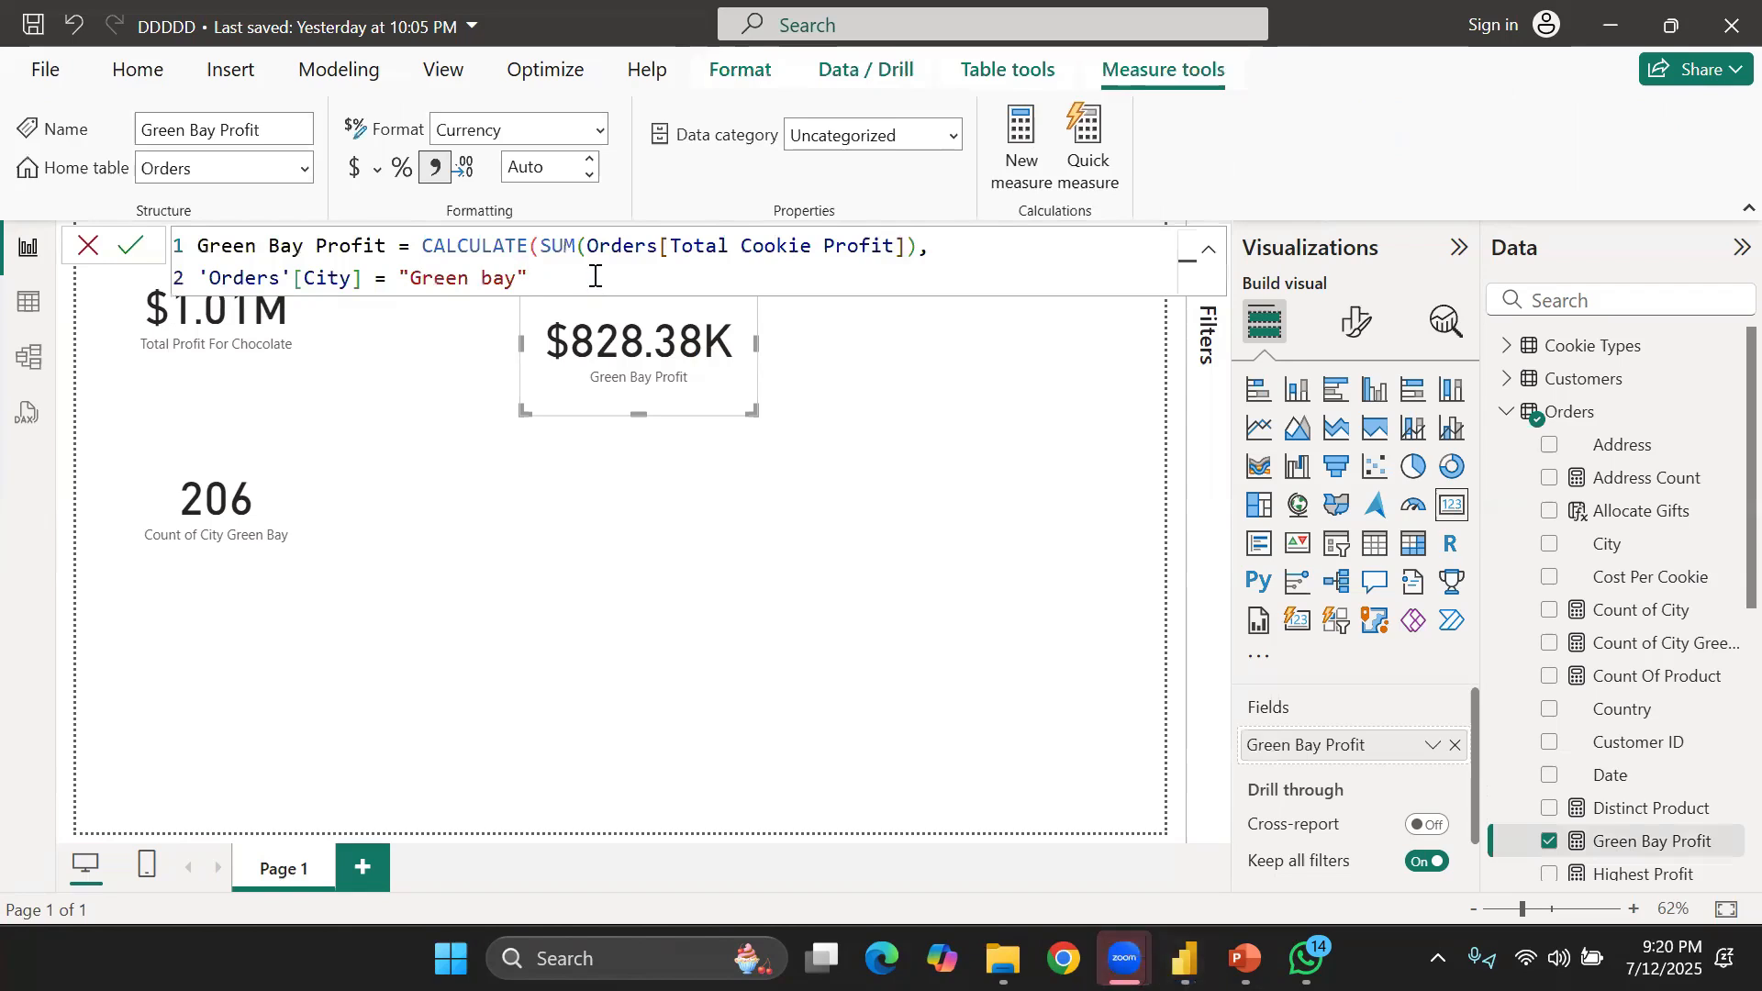
click(595, 275)
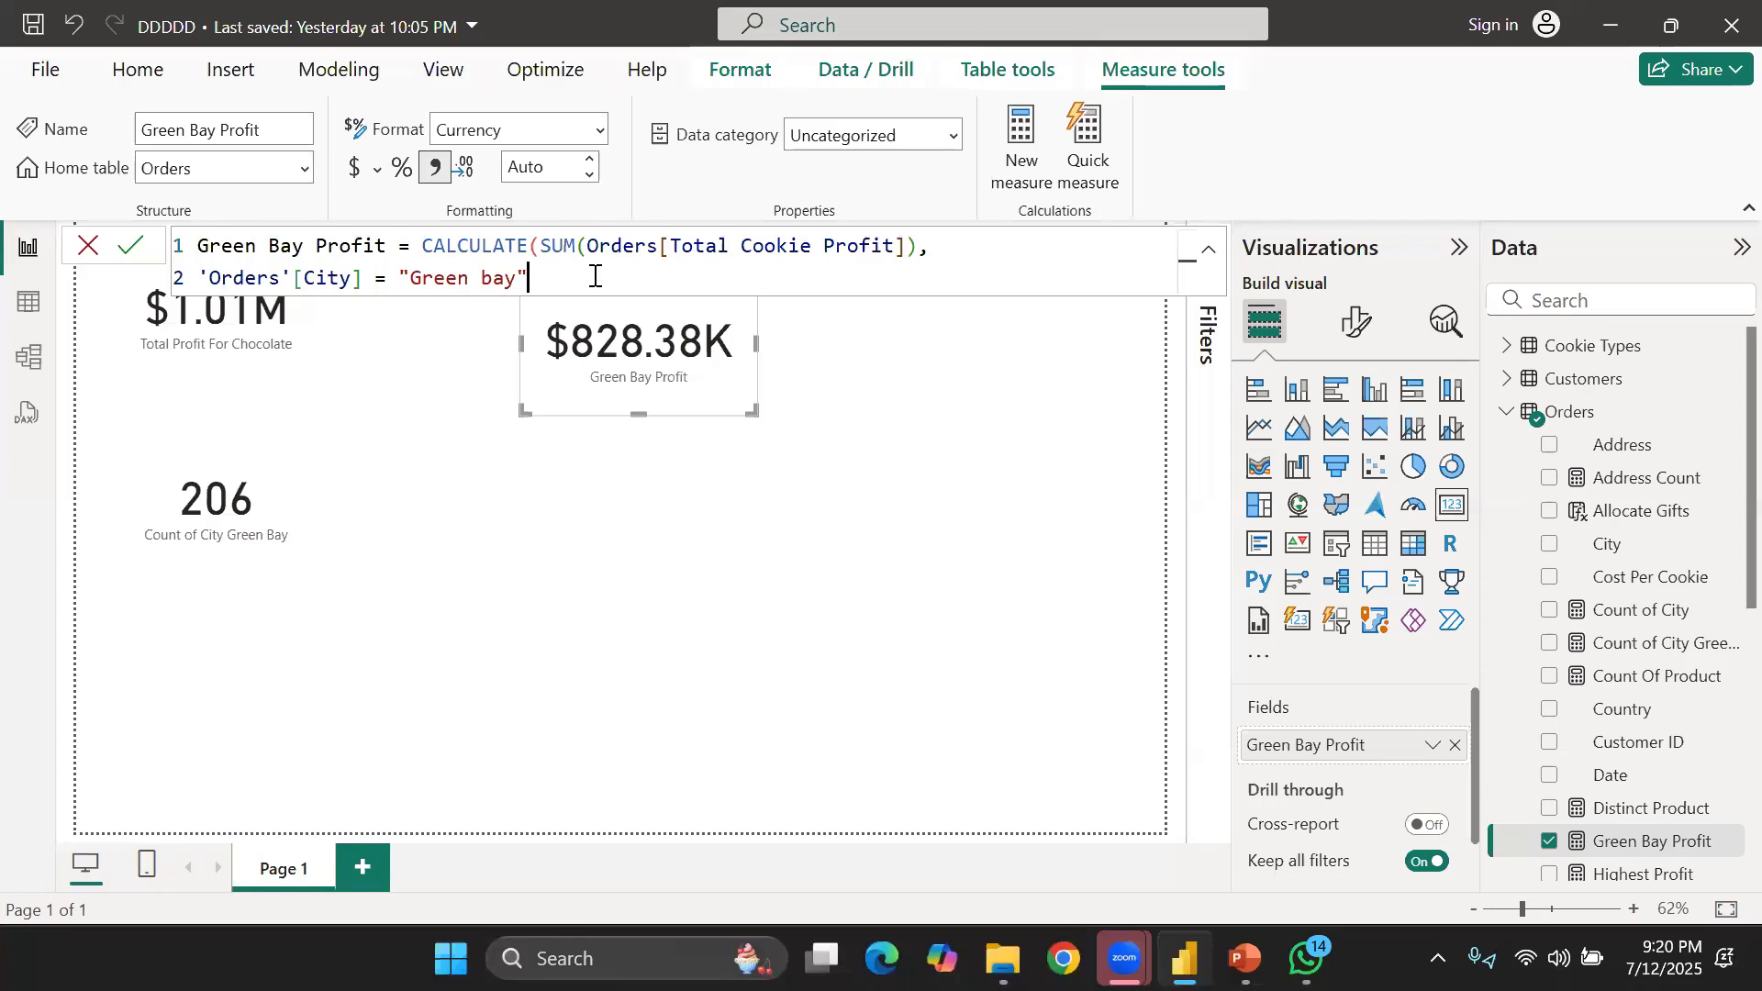
text(,)
key(shift+Return)
text(')
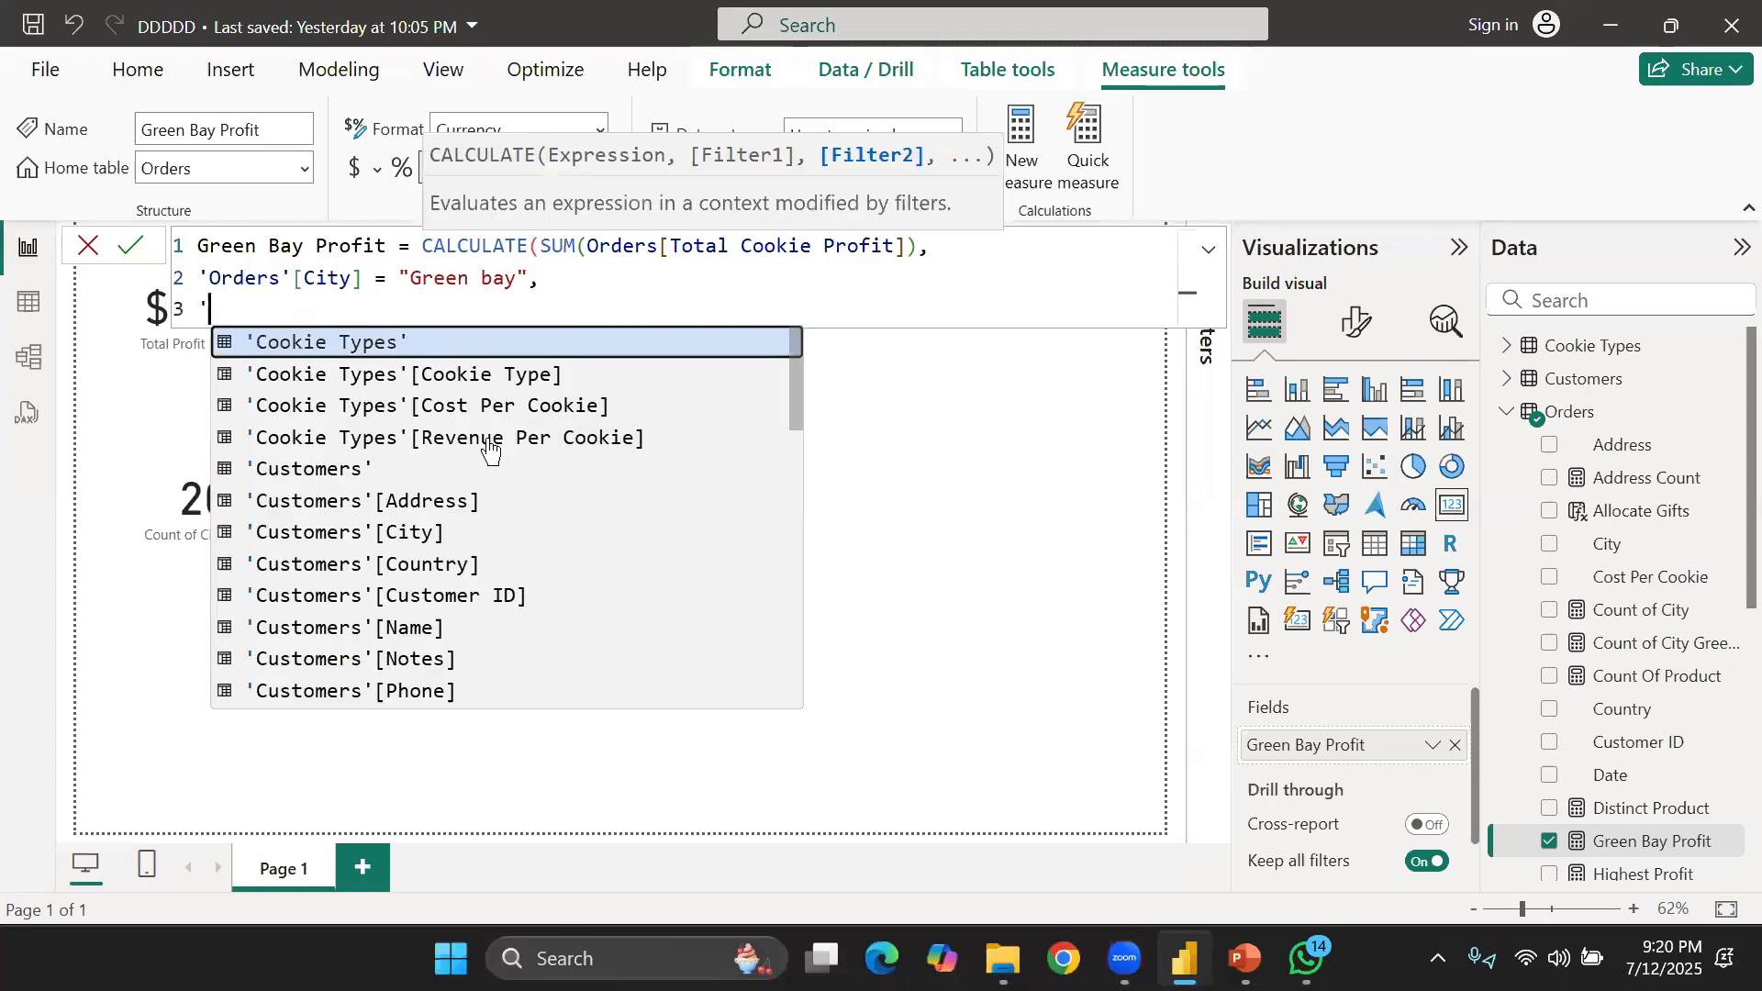
text(ord)
scroll(473, 450, down, 2)
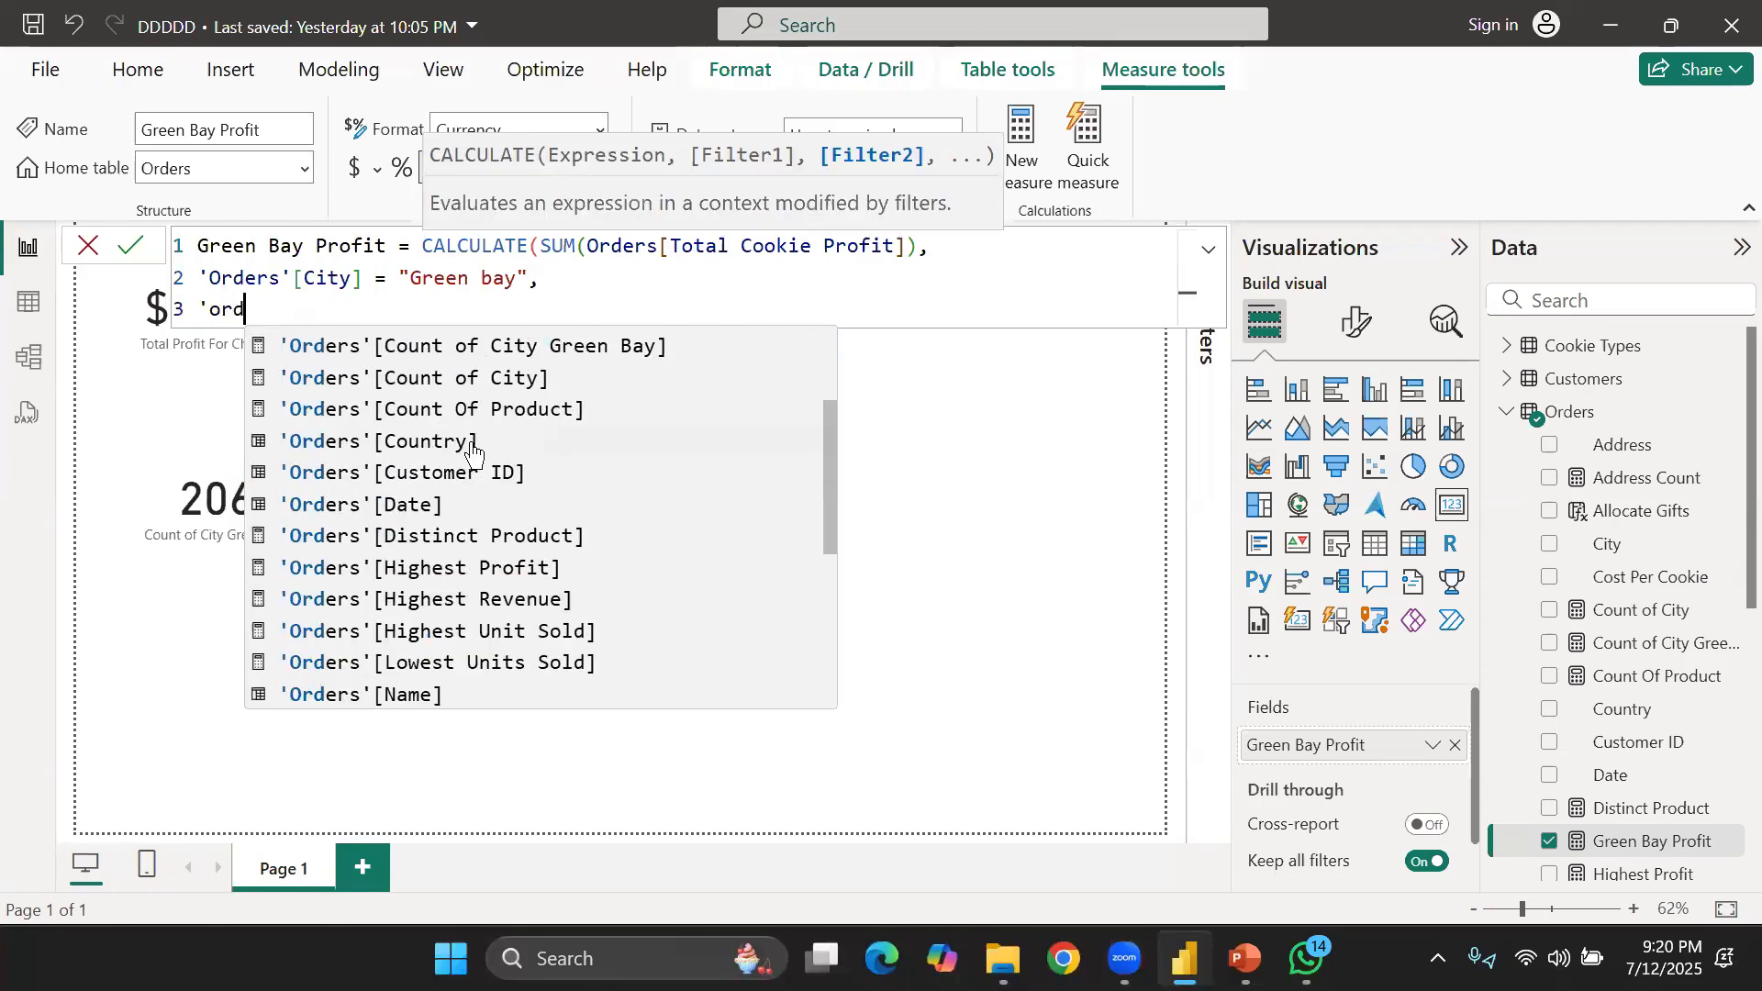
scroll(449, 580, down, 2)
click(446, 582)
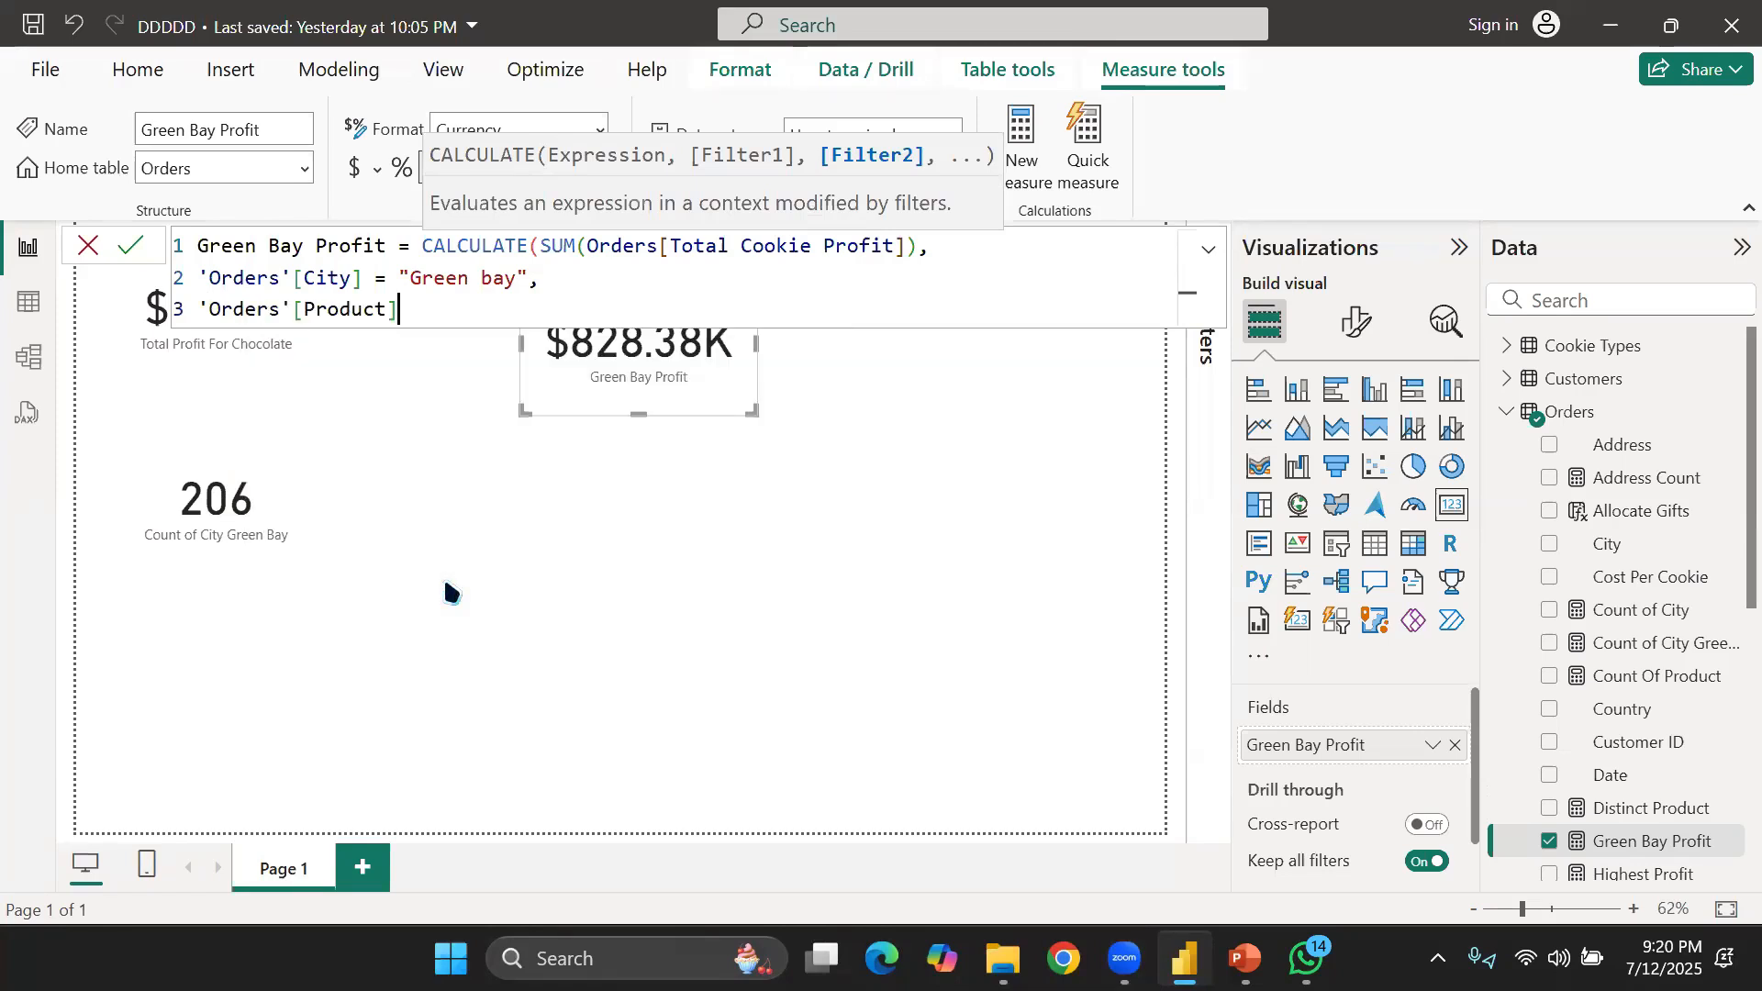
Complete the Product filter as = "Chocolate chip", close the CALCULATE parenthesis and commit the Green Bay Profit measure
text(= "C)
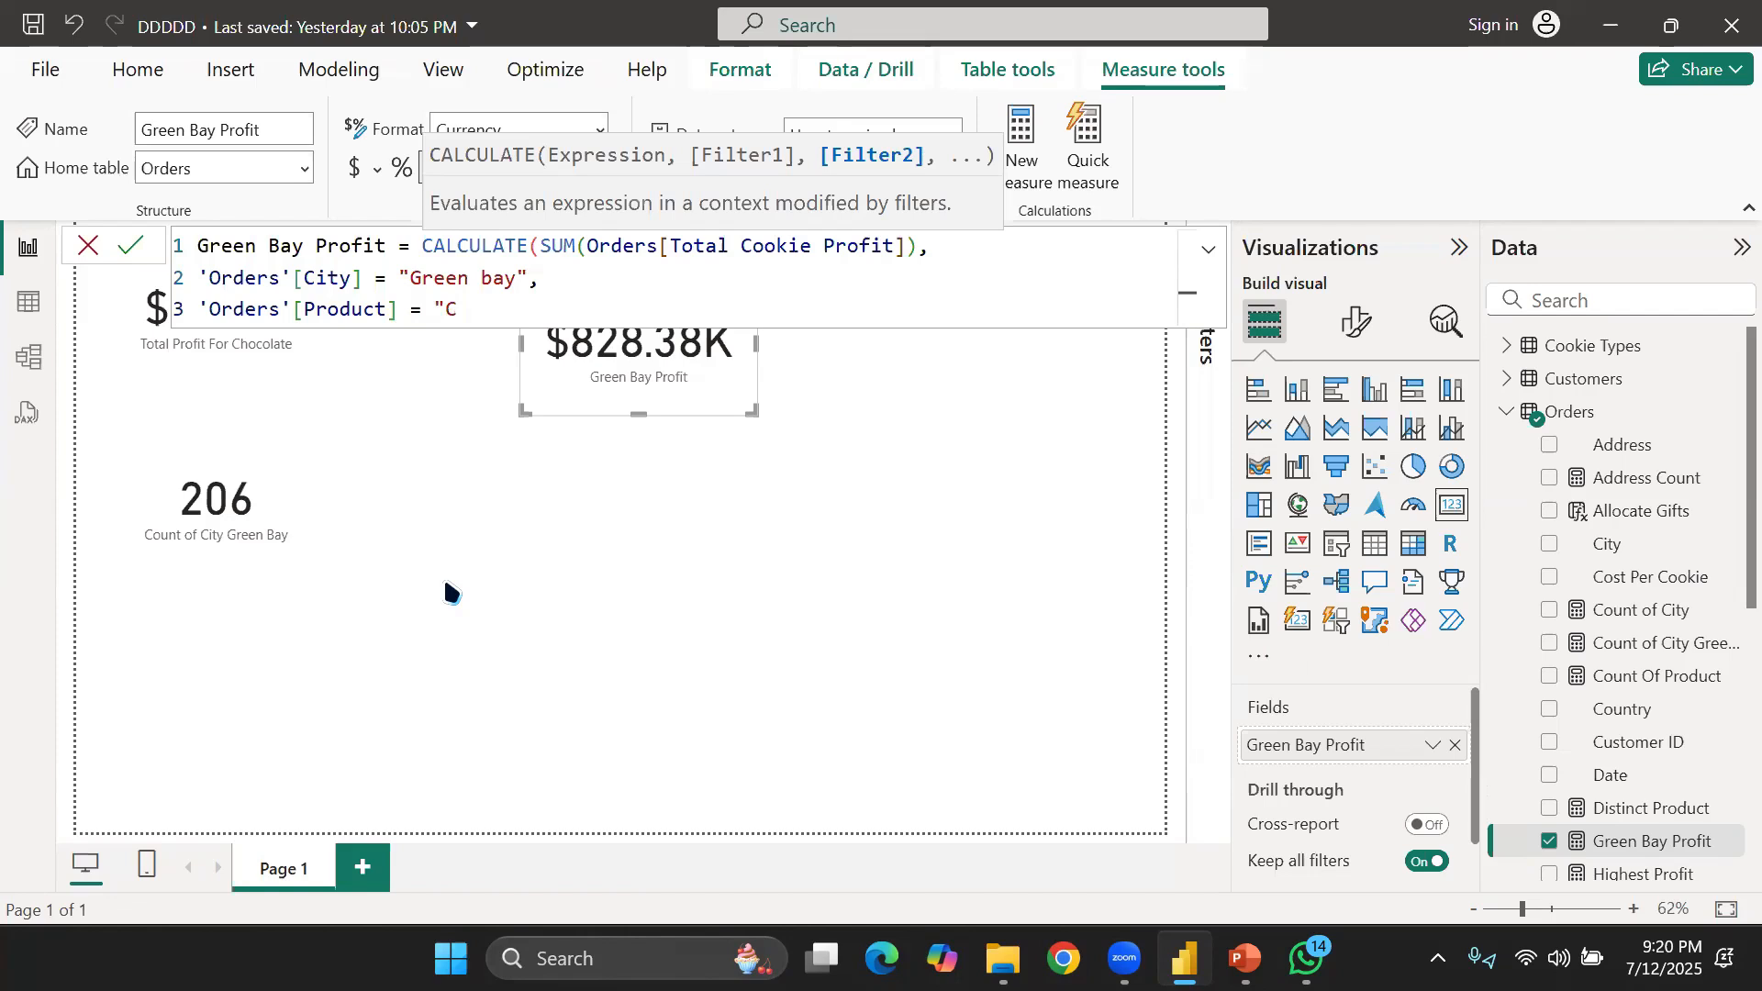
text(hoco)
text(late )
text(cip")
key(BackSpace)
key(BackSpace)
key(BackSpace)
text(hip)
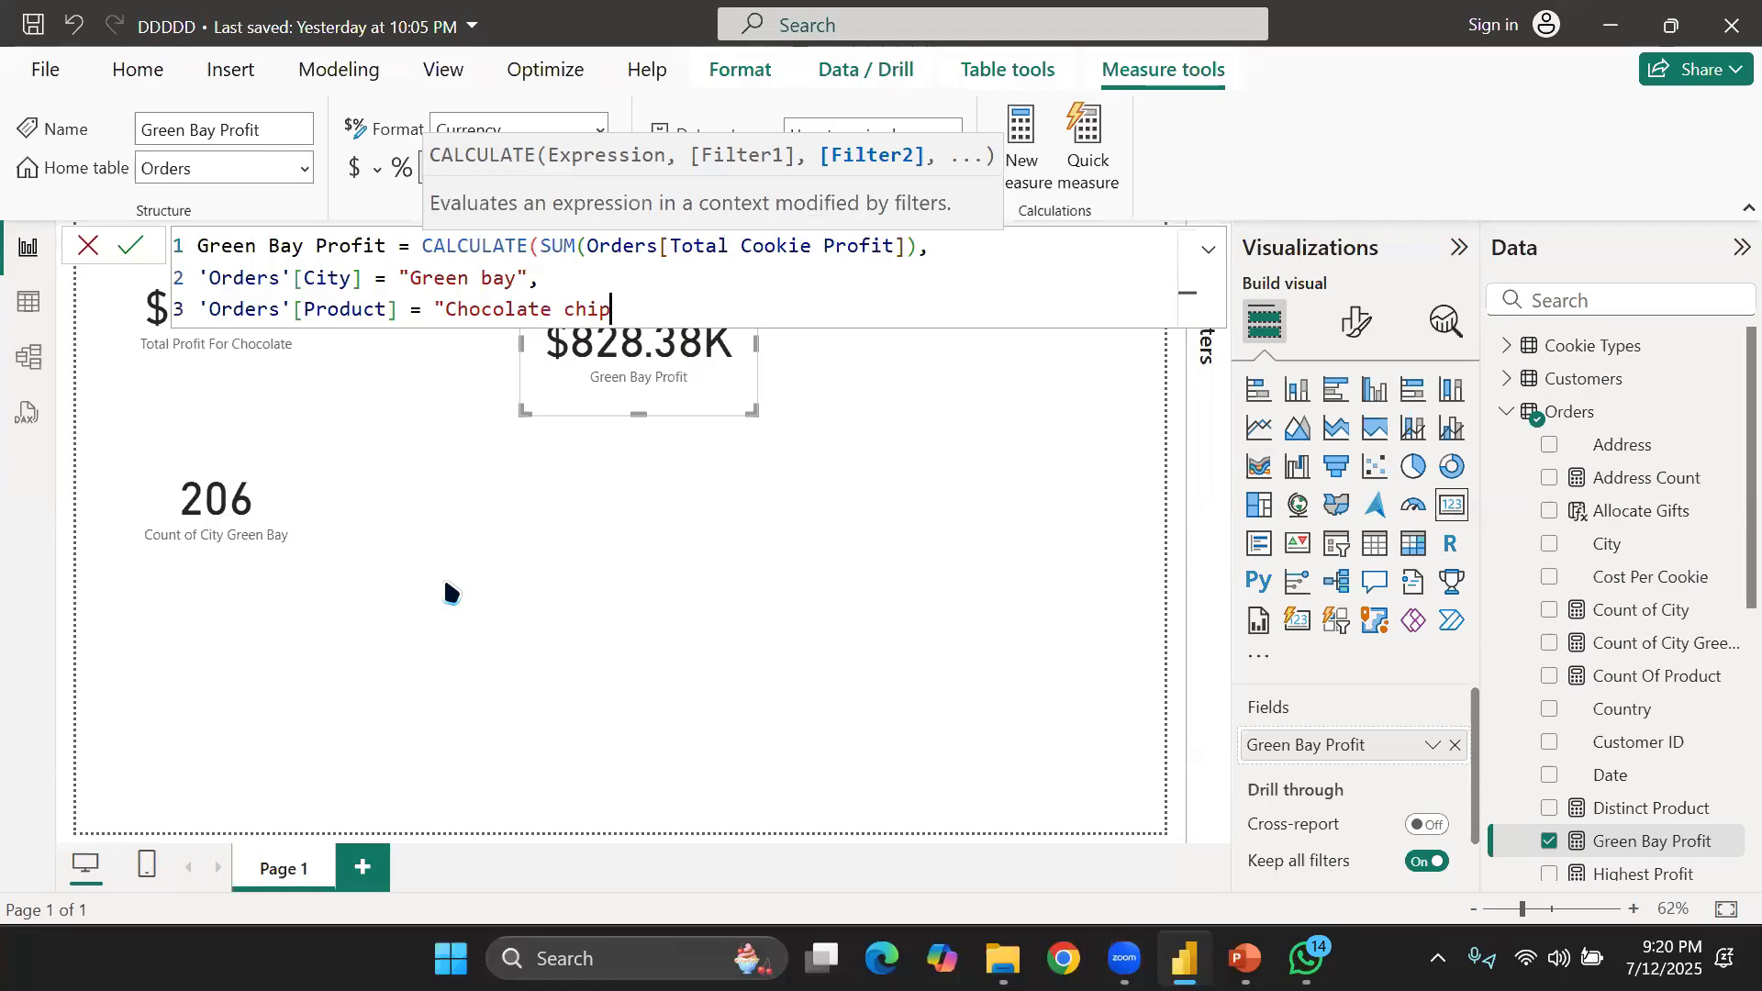
text("))
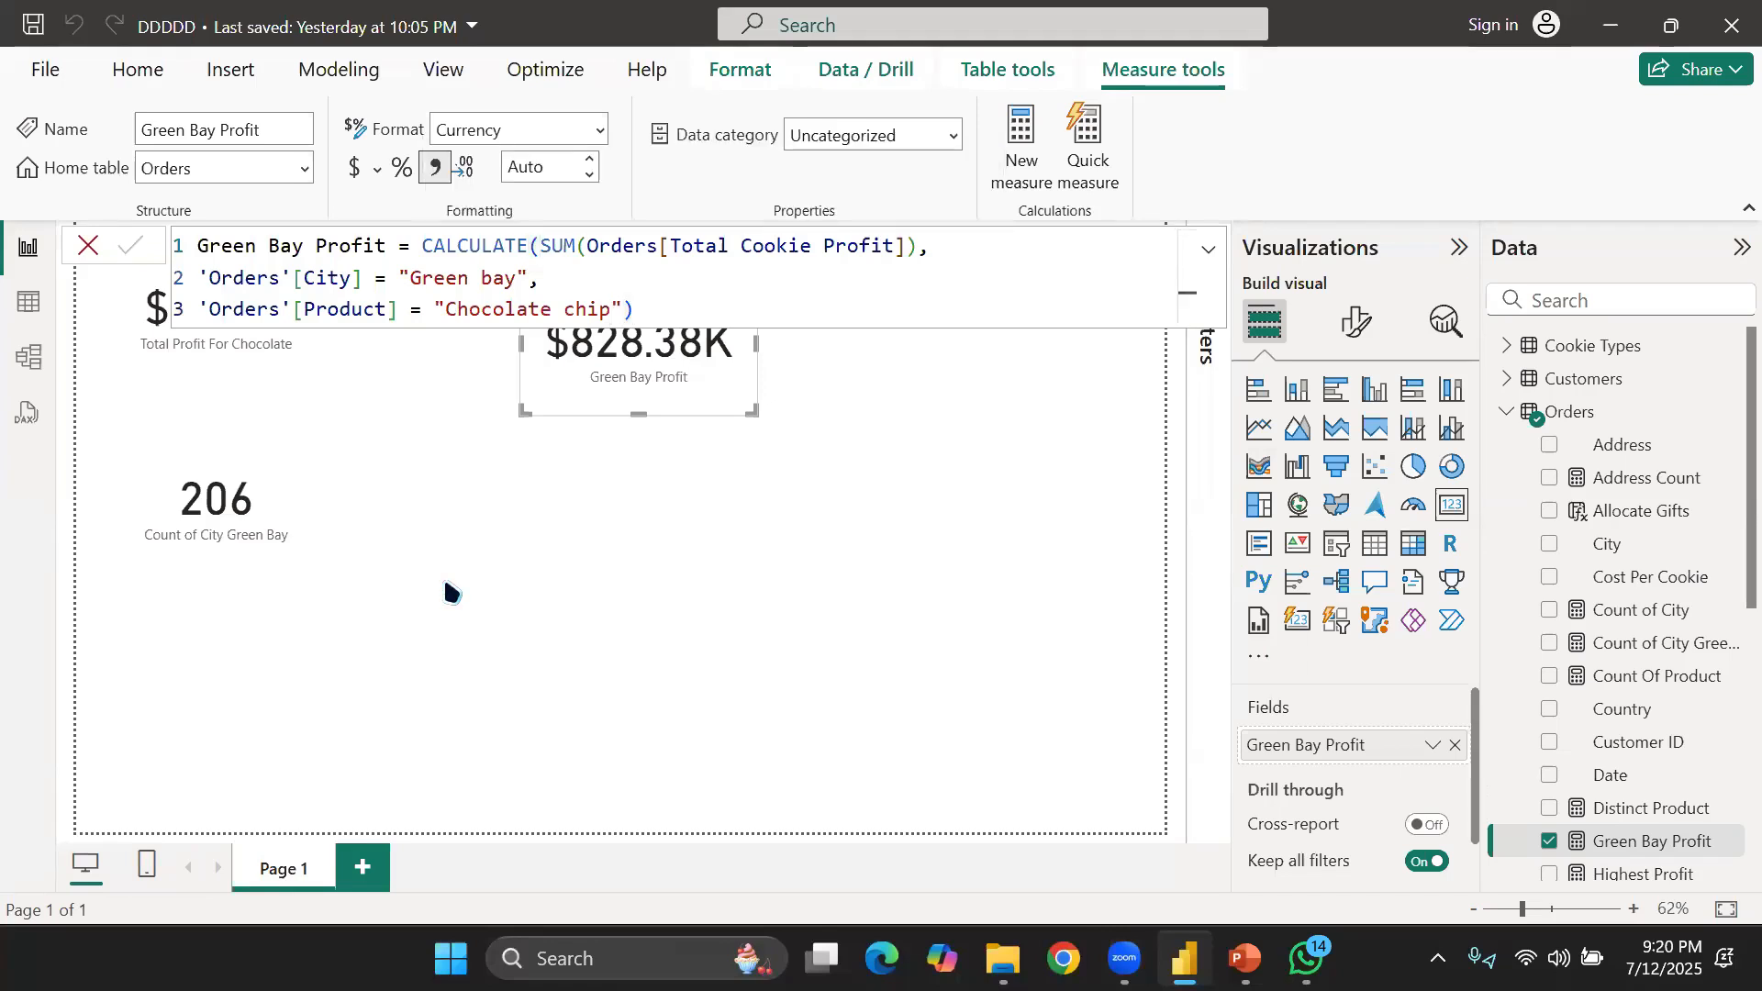
key(Return)
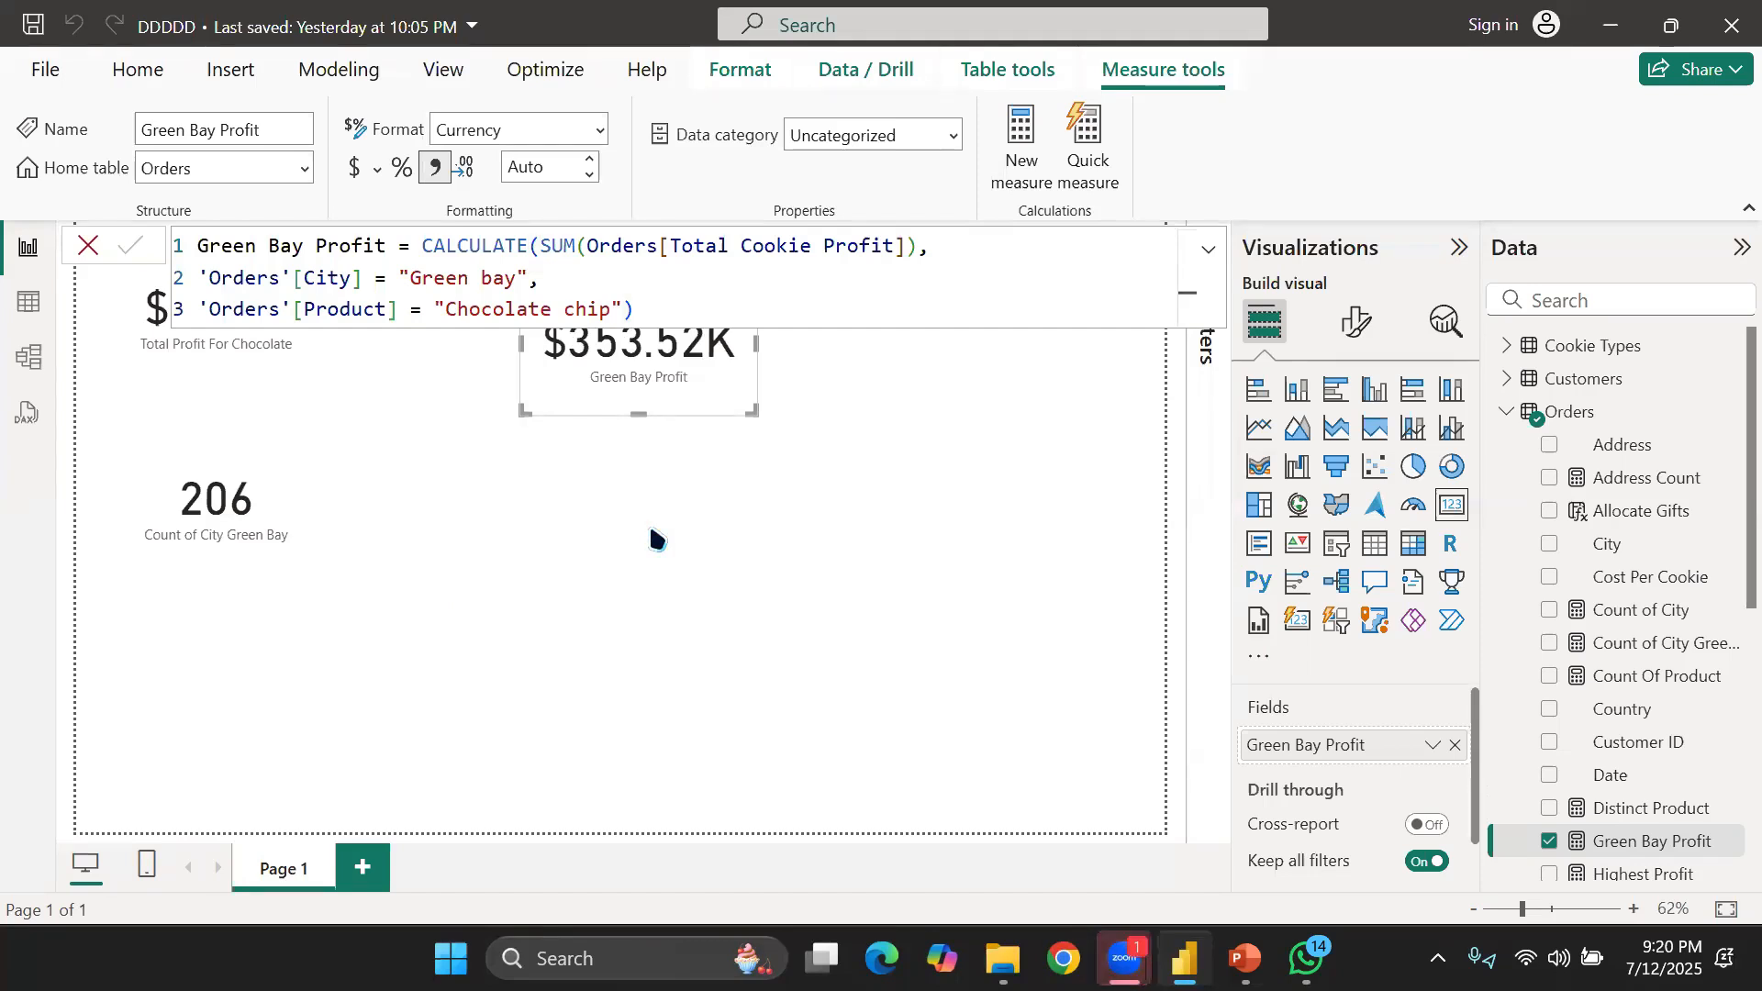
click(654, 537)
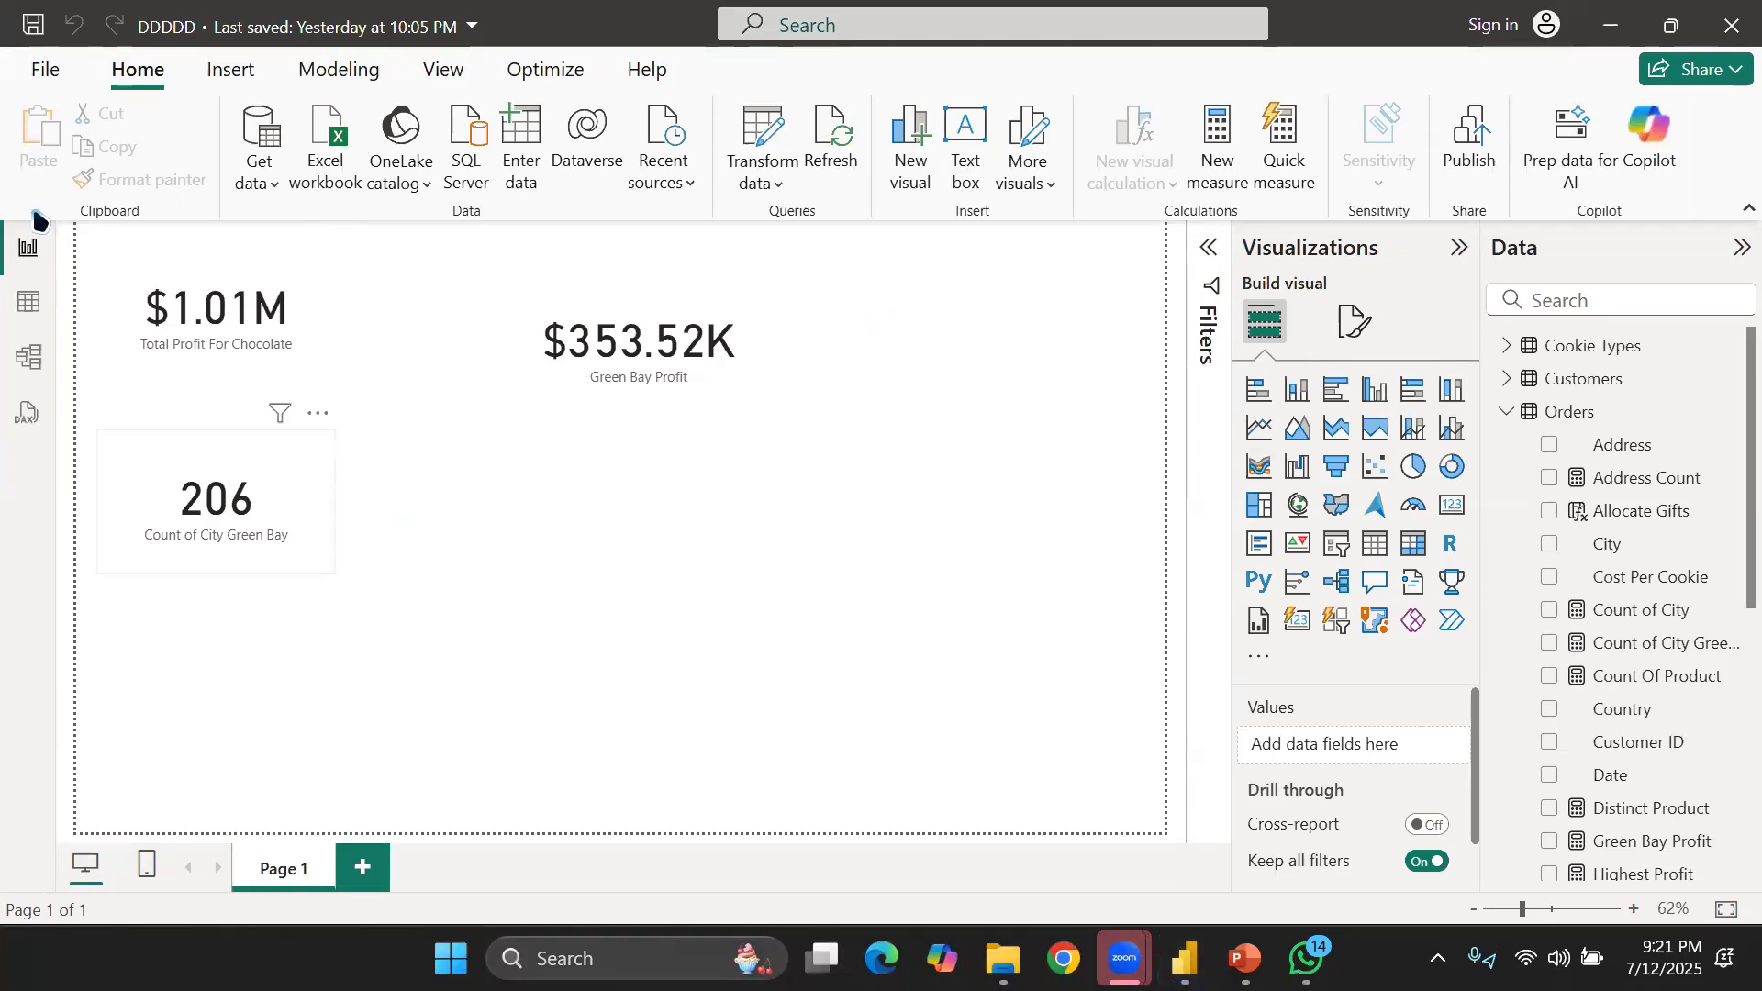
Examine the distinct values of the Product column in the Orders table data, leaving it unfiltered, and return to the report
click(28, 302)
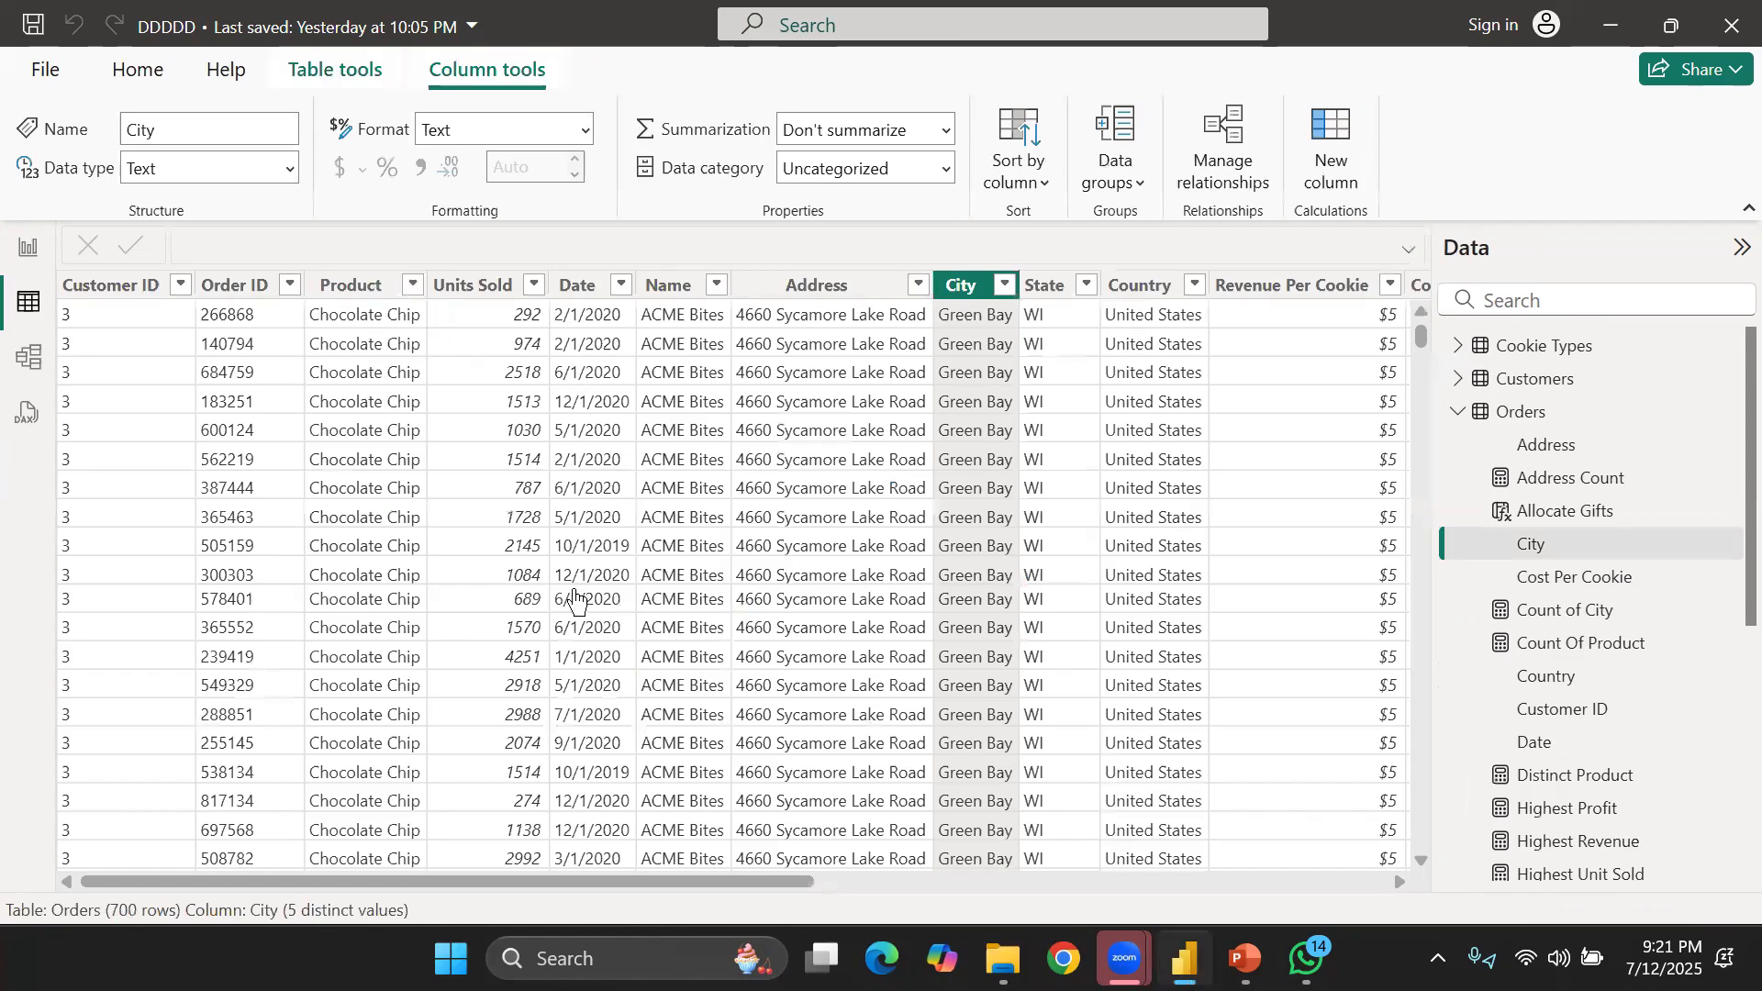
click(413, 284)
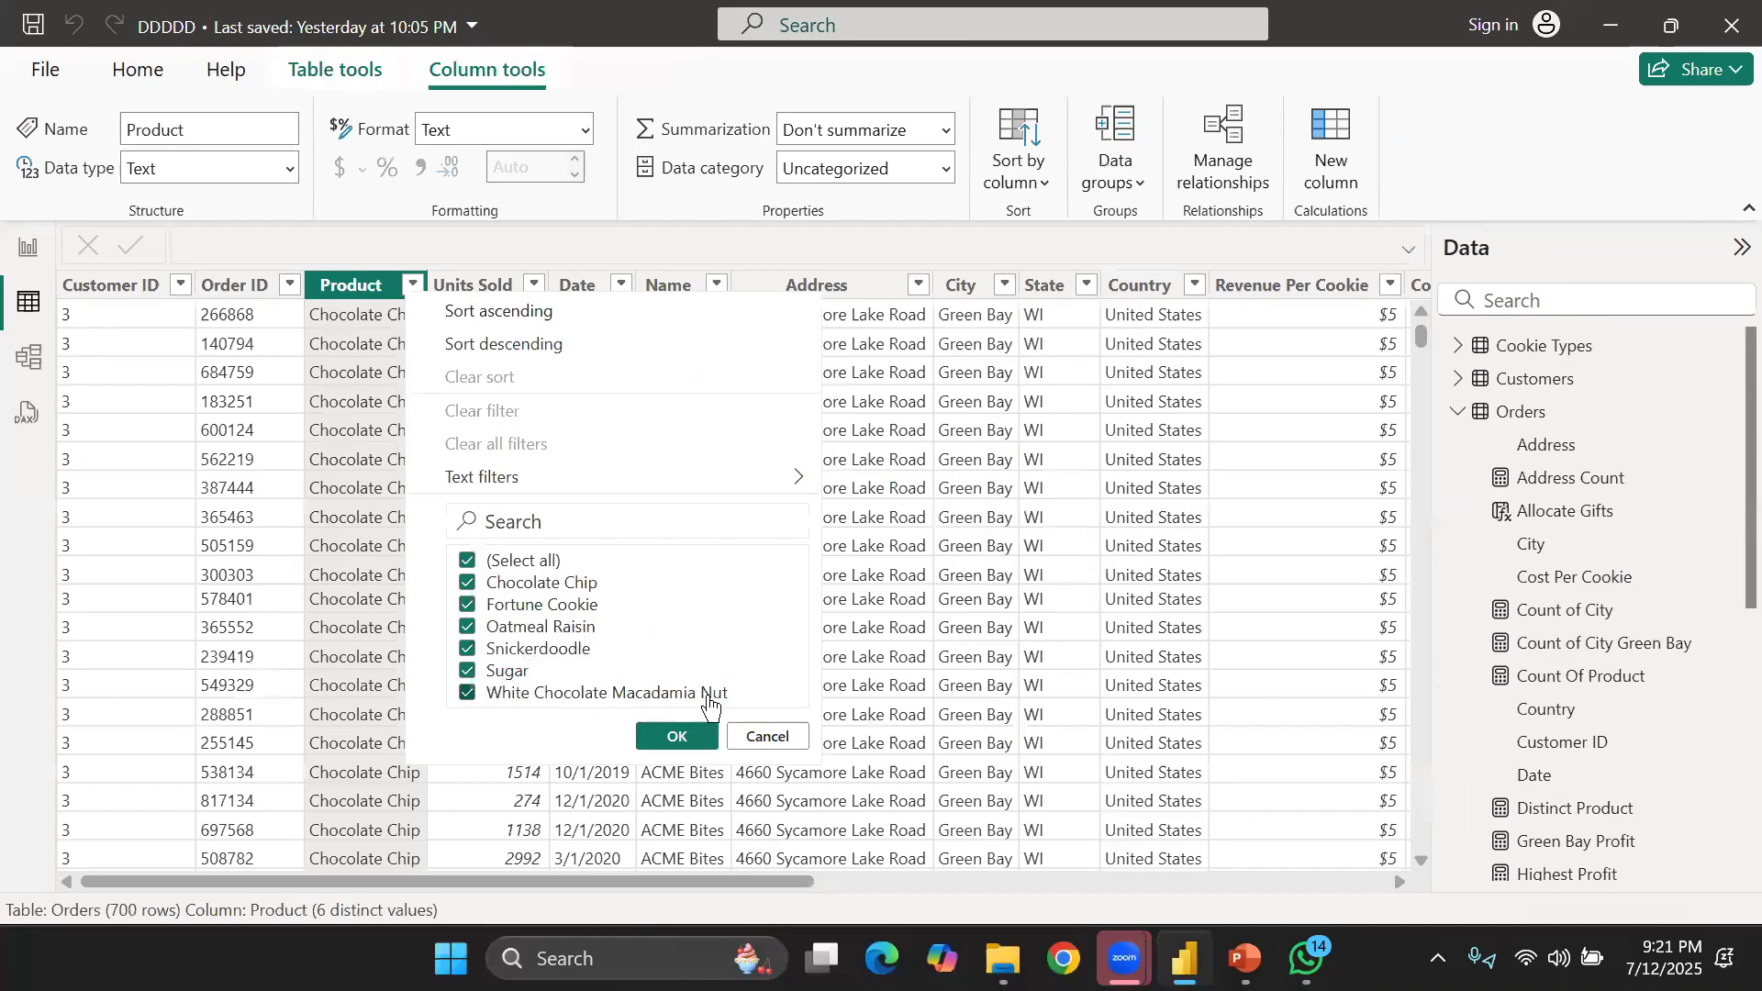
click(767, 736)
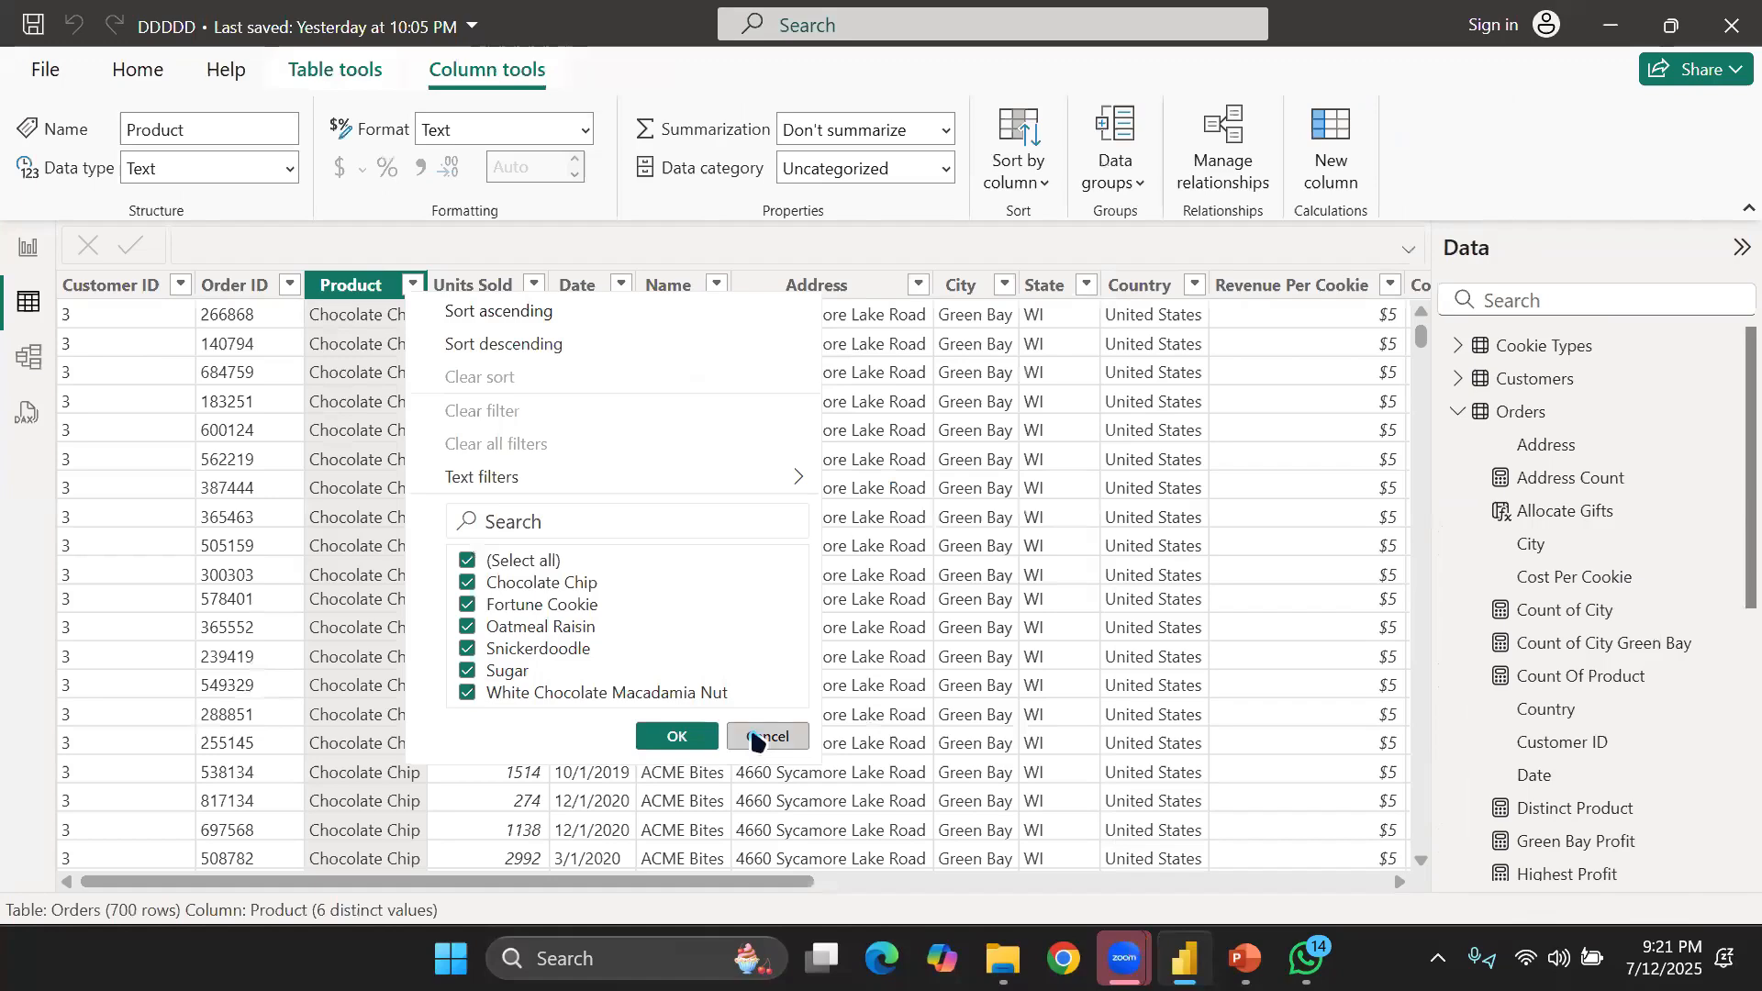
click(22, 249)
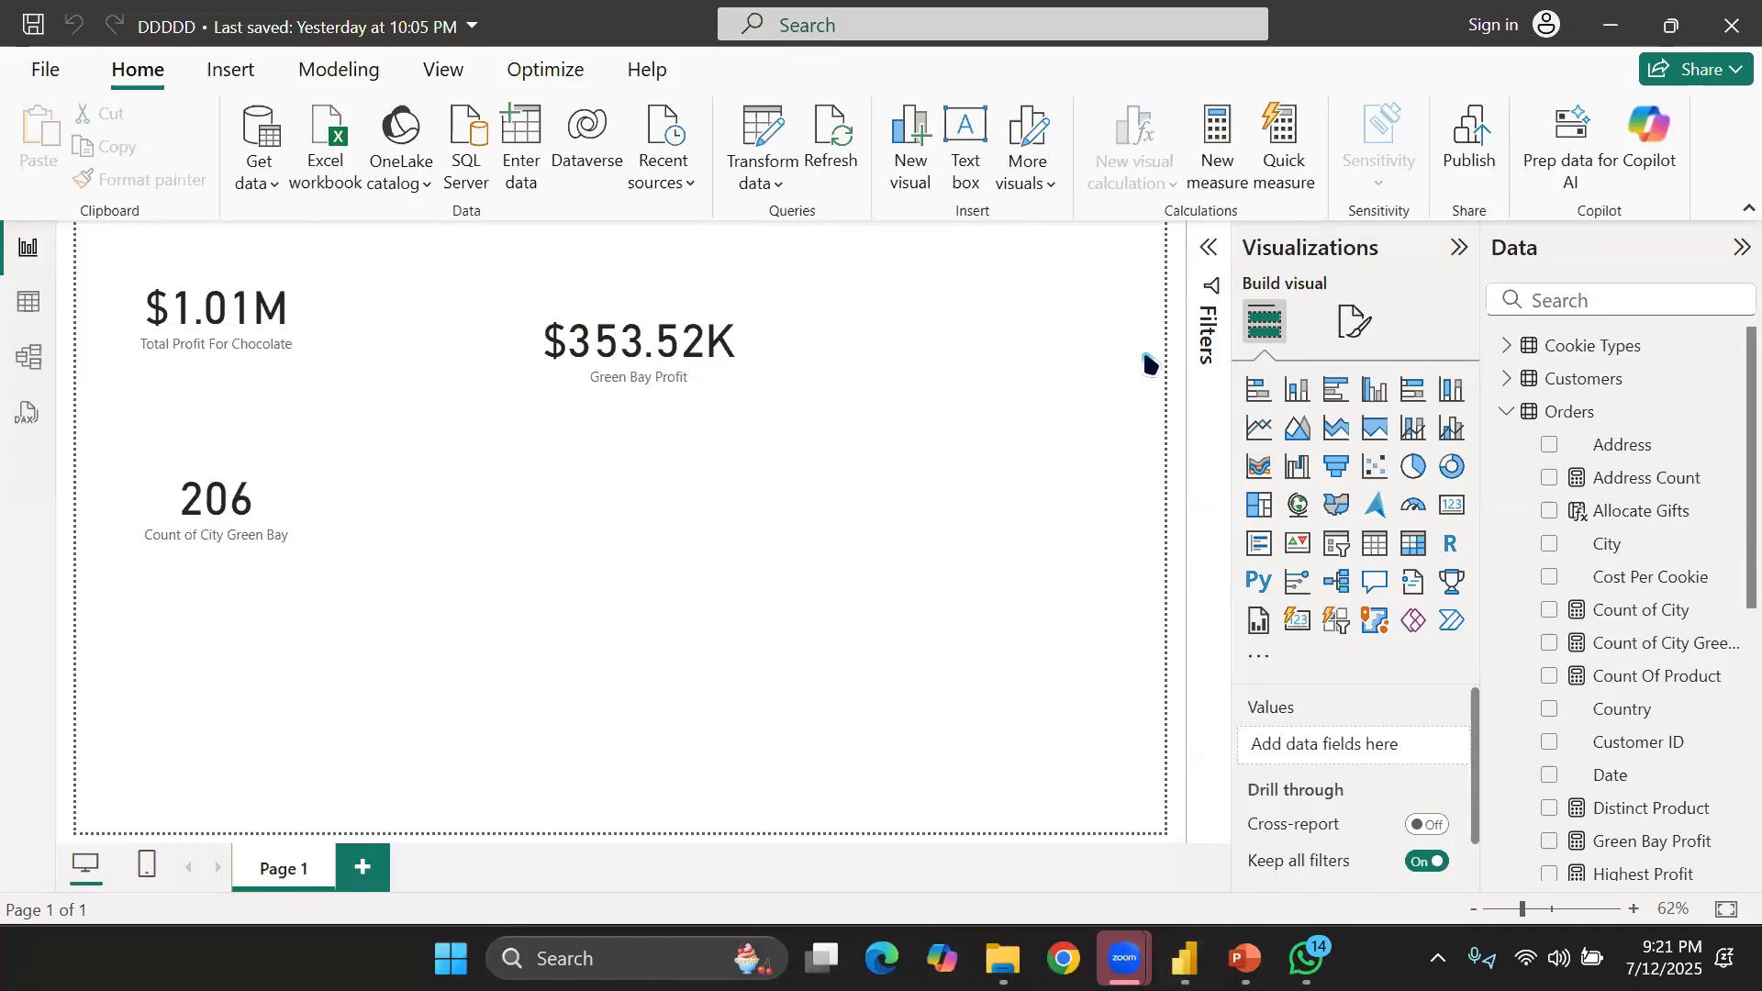
Create a new measure in the Orders table named Total Unit Sold For Sugar
click(1565, 413)
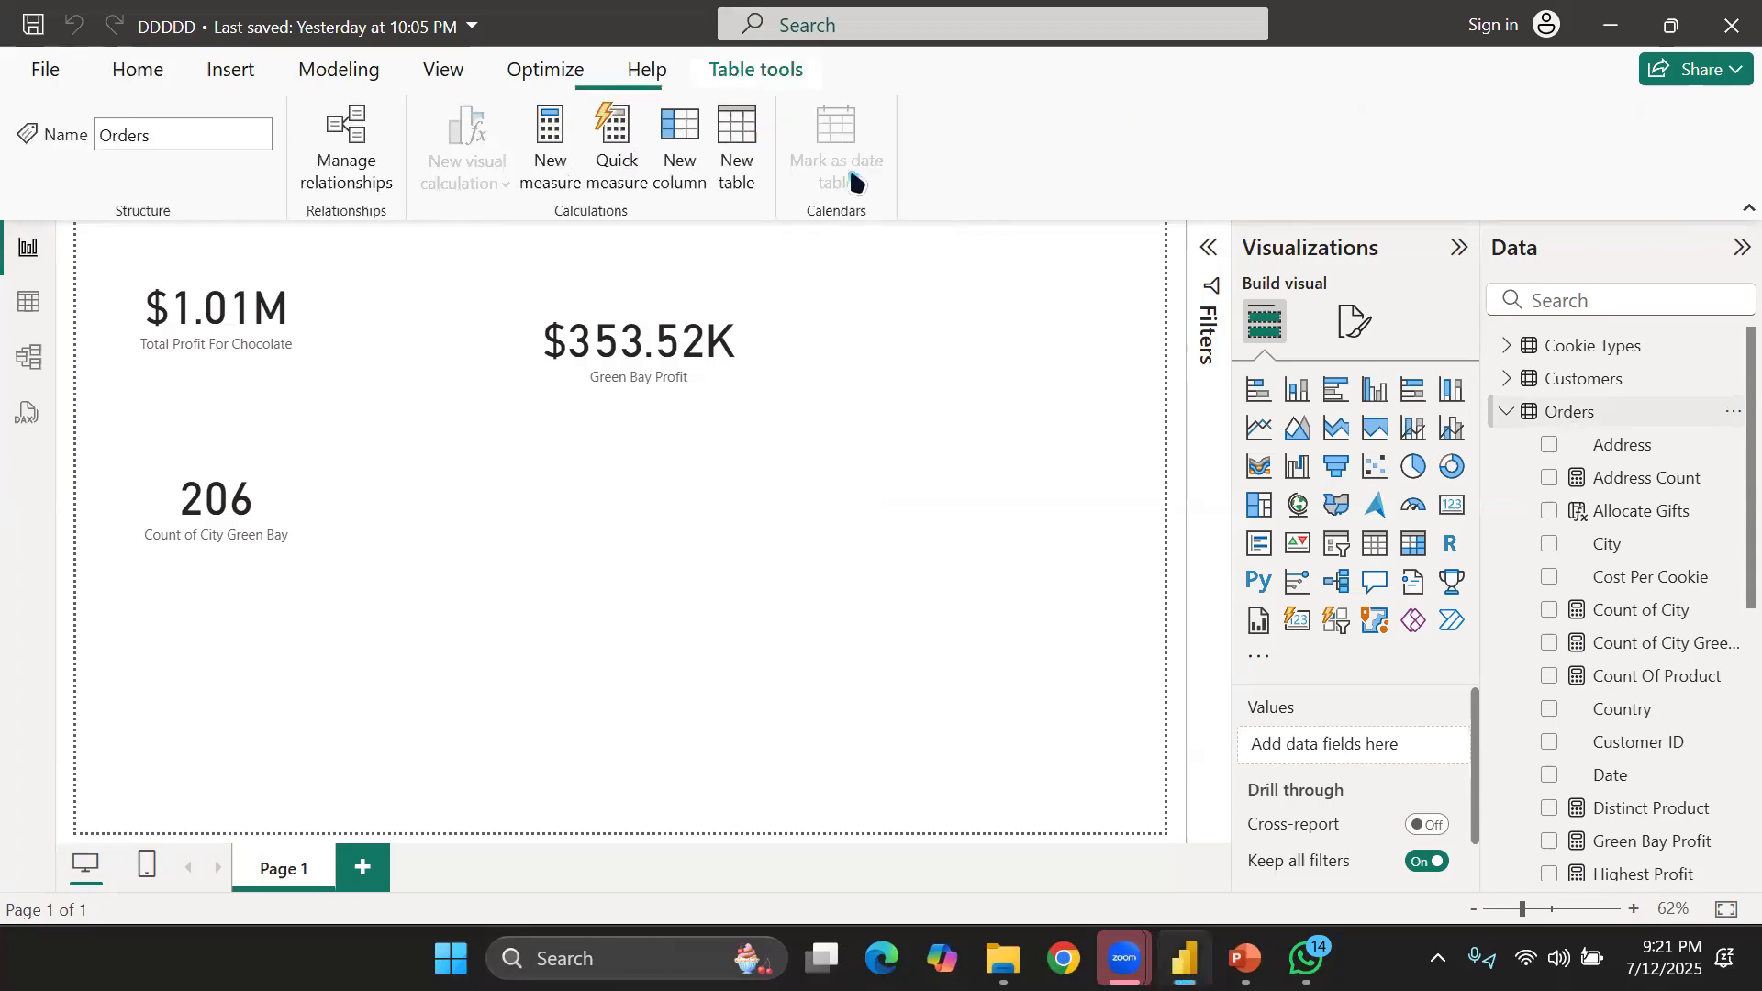
click(541, 154)
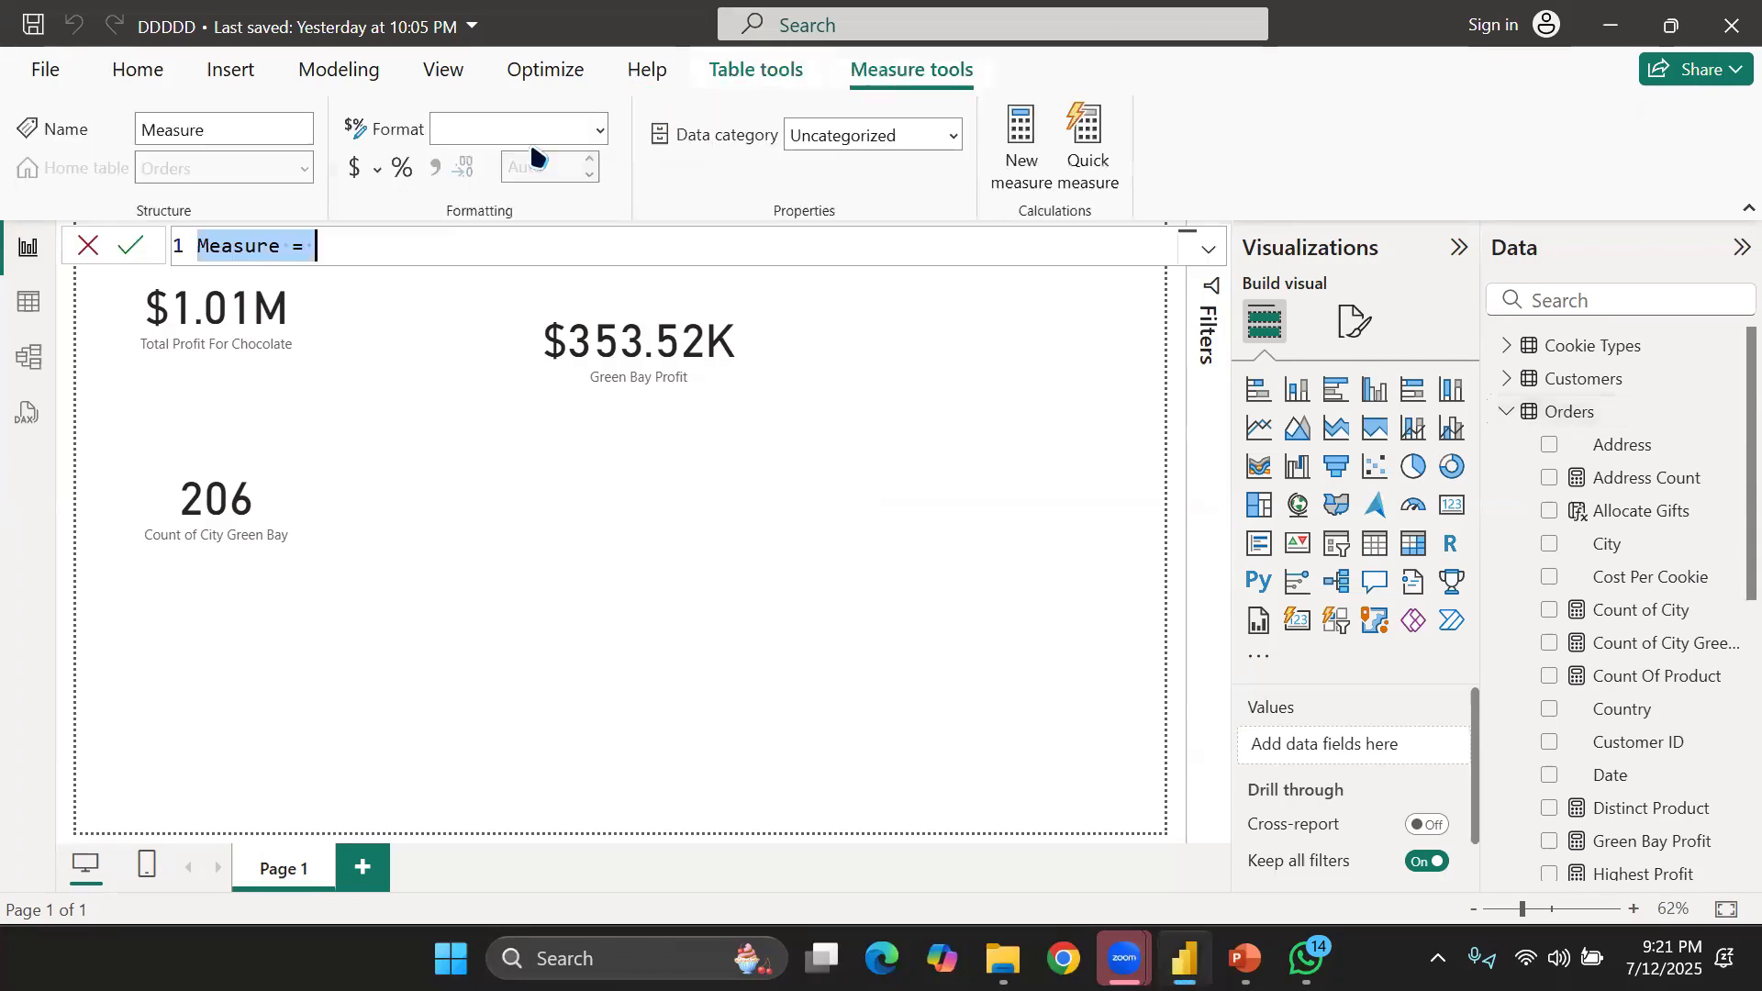
click(563, 102)
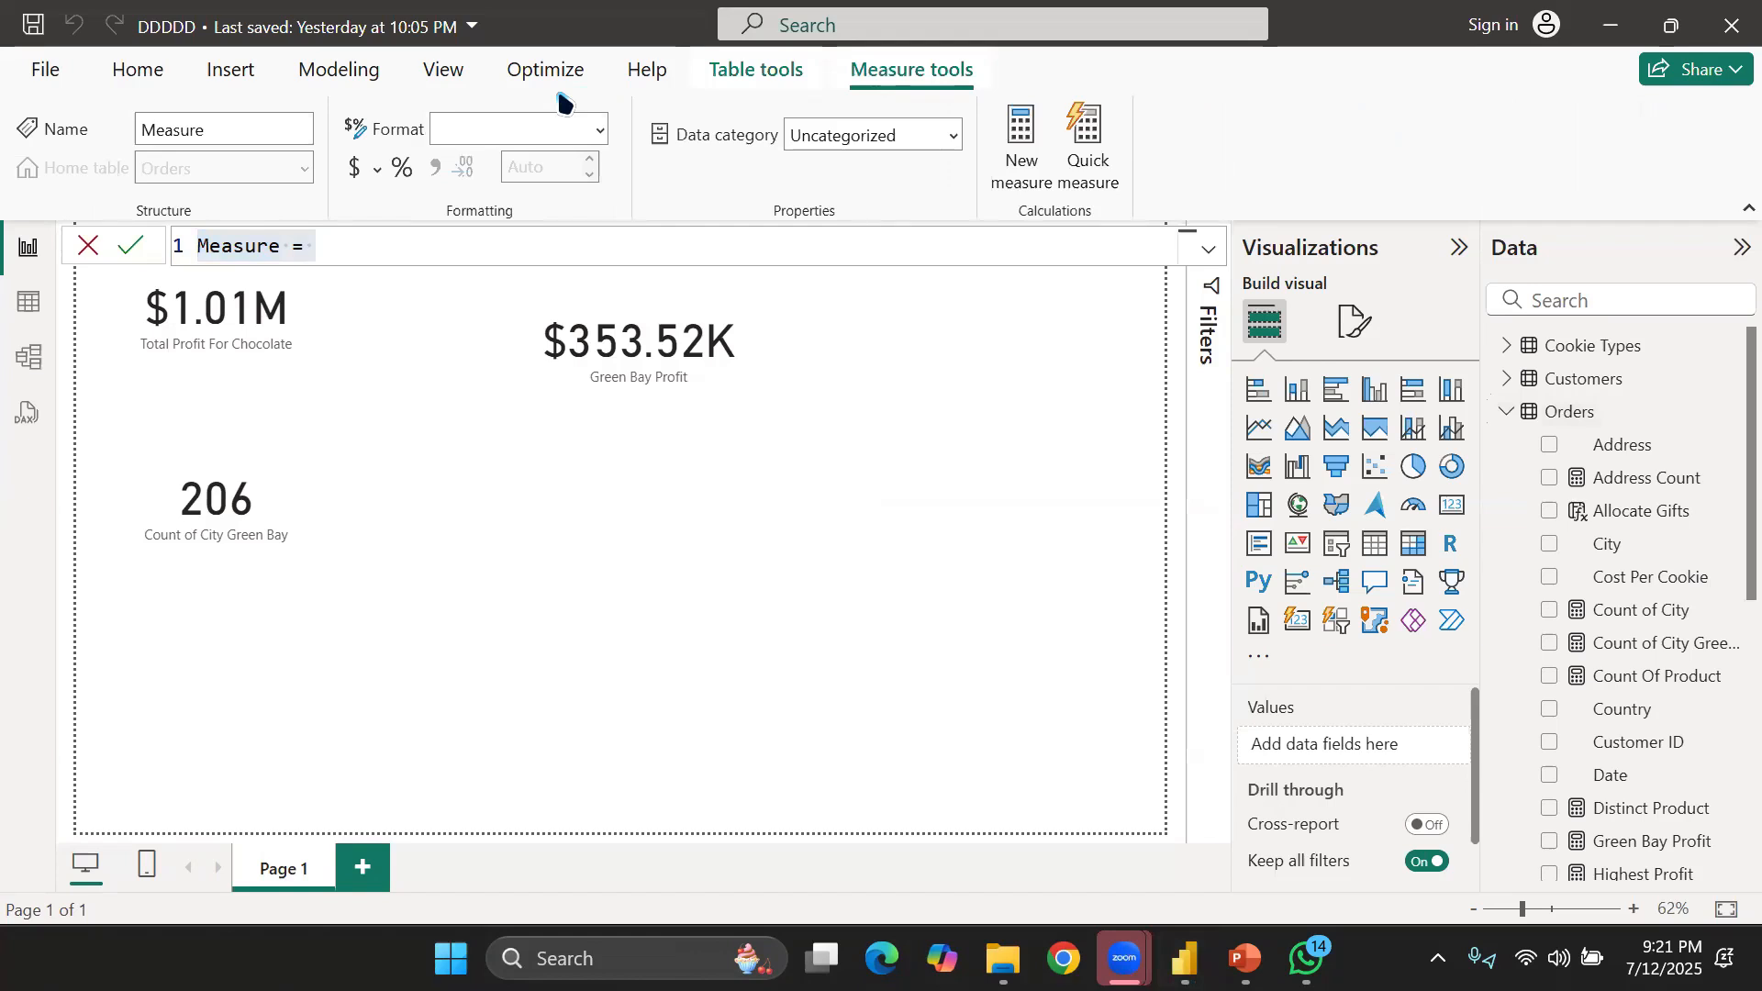
click(282, 245)
key(BackSpace)
key(BackSpace)
key(BackSpace)
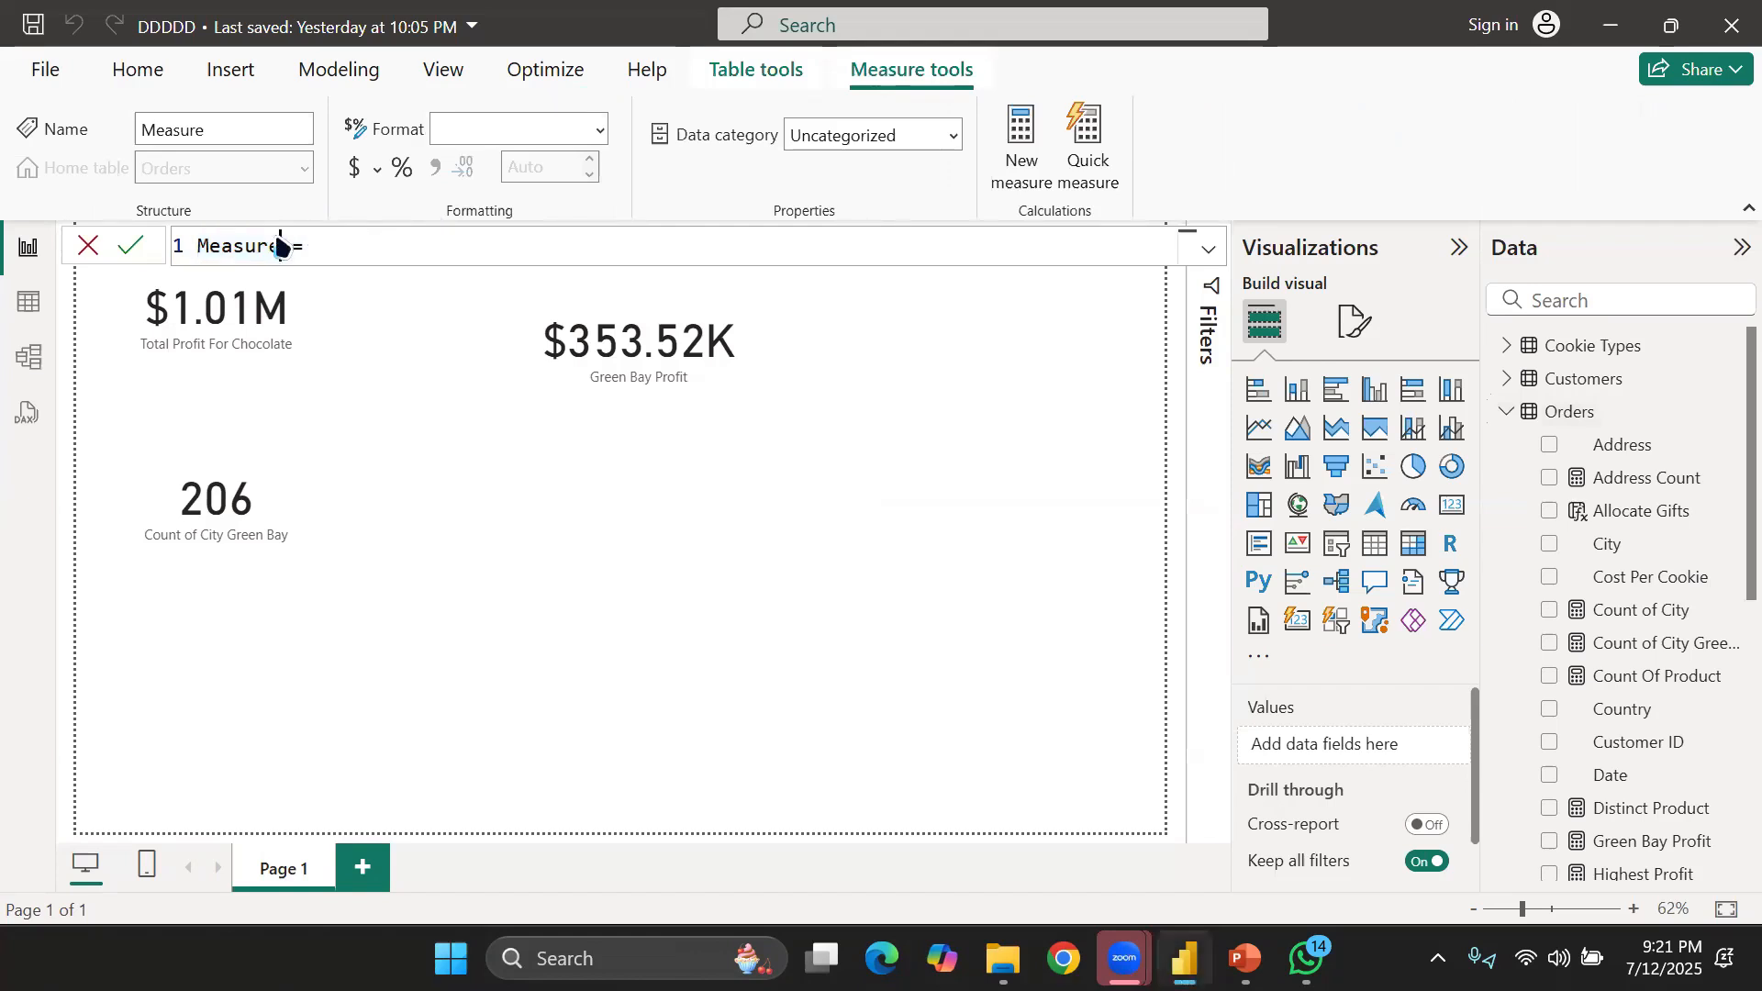
key(BackSpace)
key(BackSpace)
key(BackSpace)
key(BackSpace)
key(BackSpace)
key(BackSpace)
text(Total Unit So)
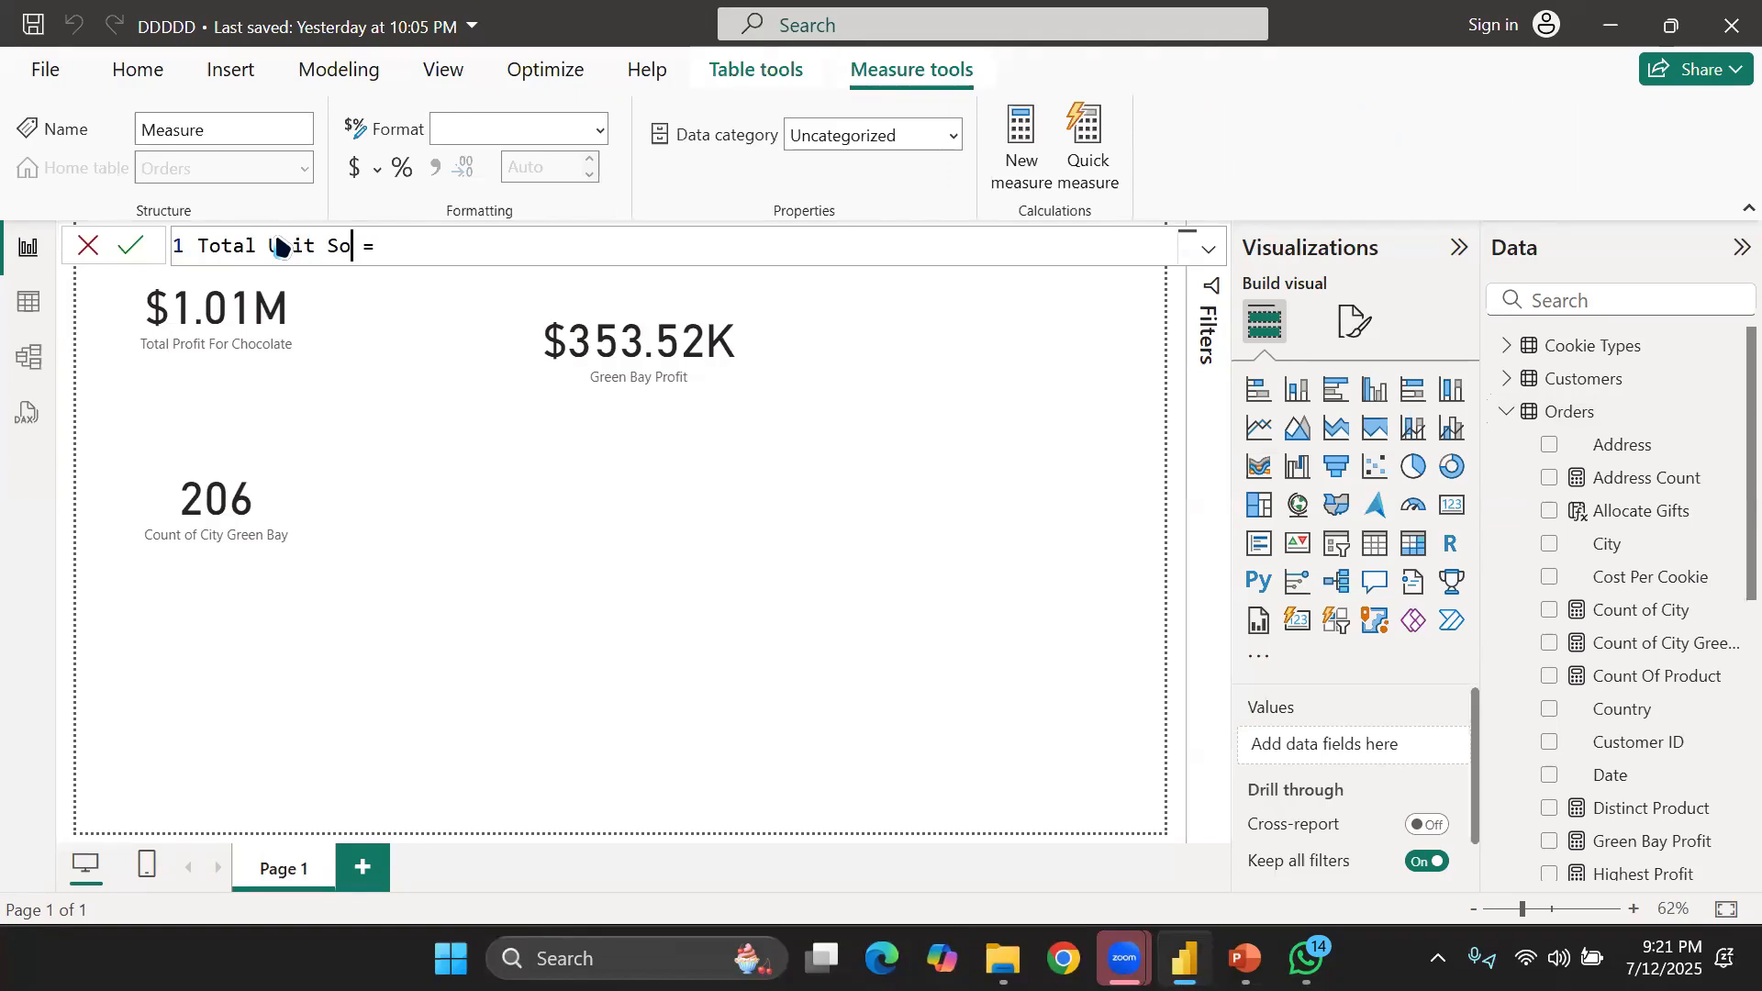
text(ld F)
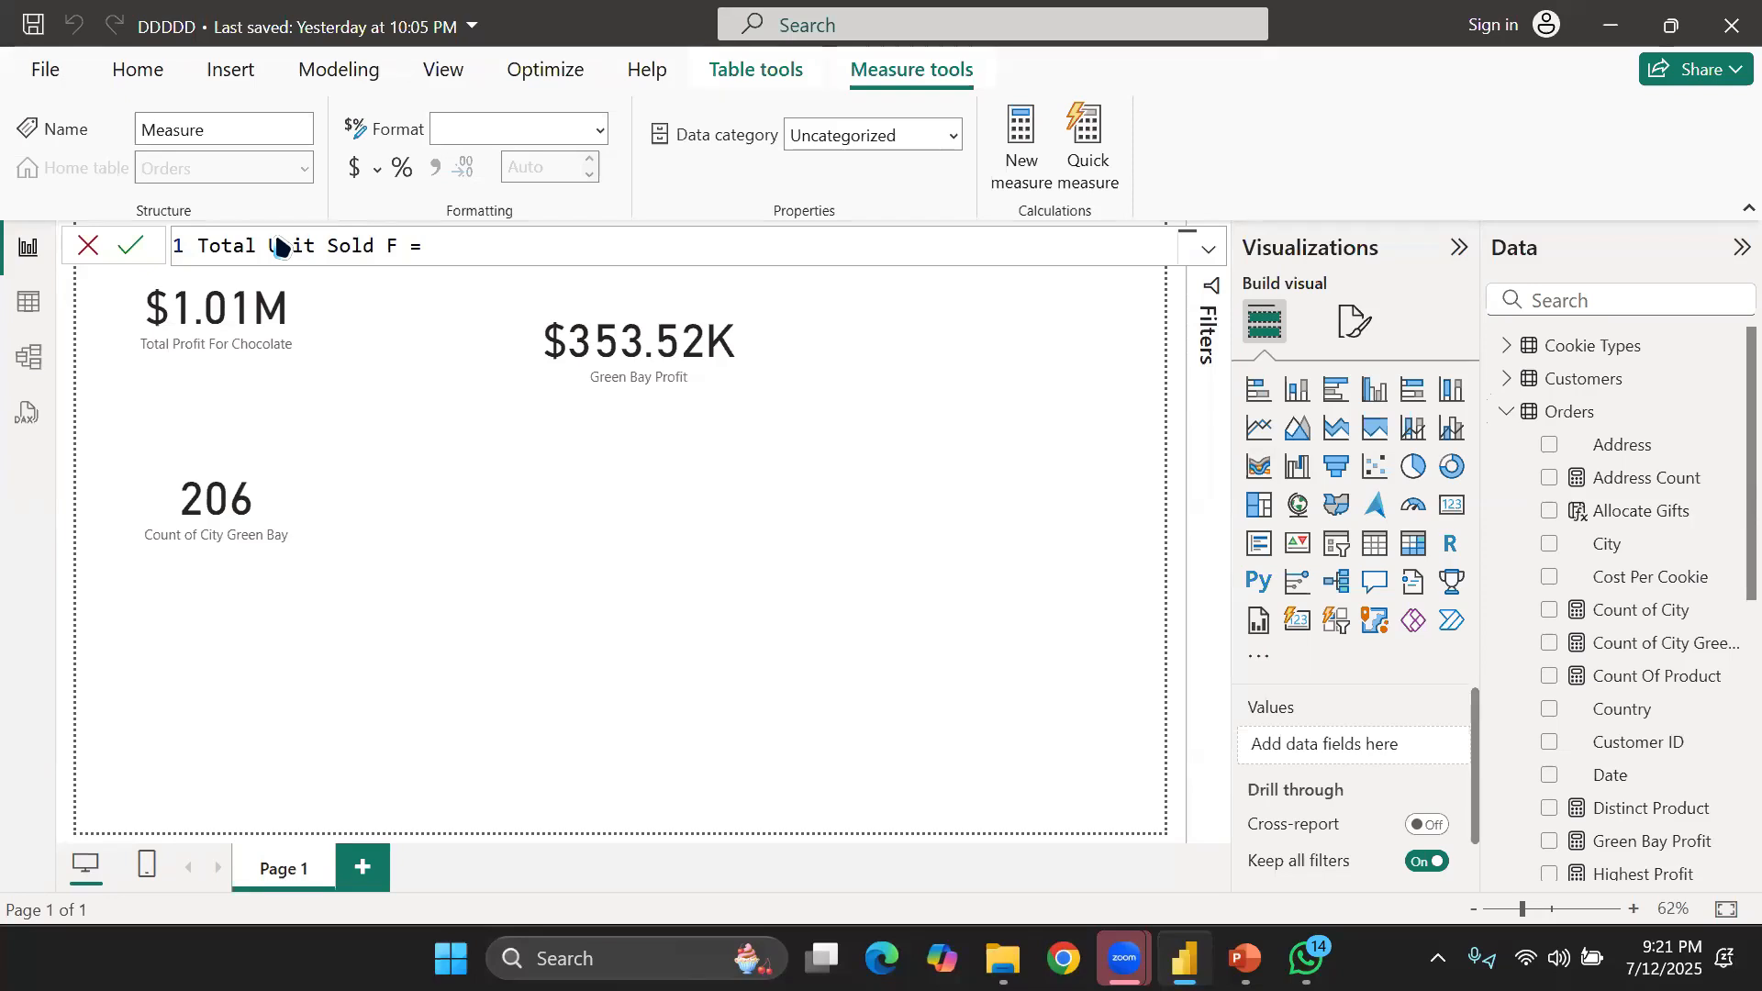
text(or Surgar)
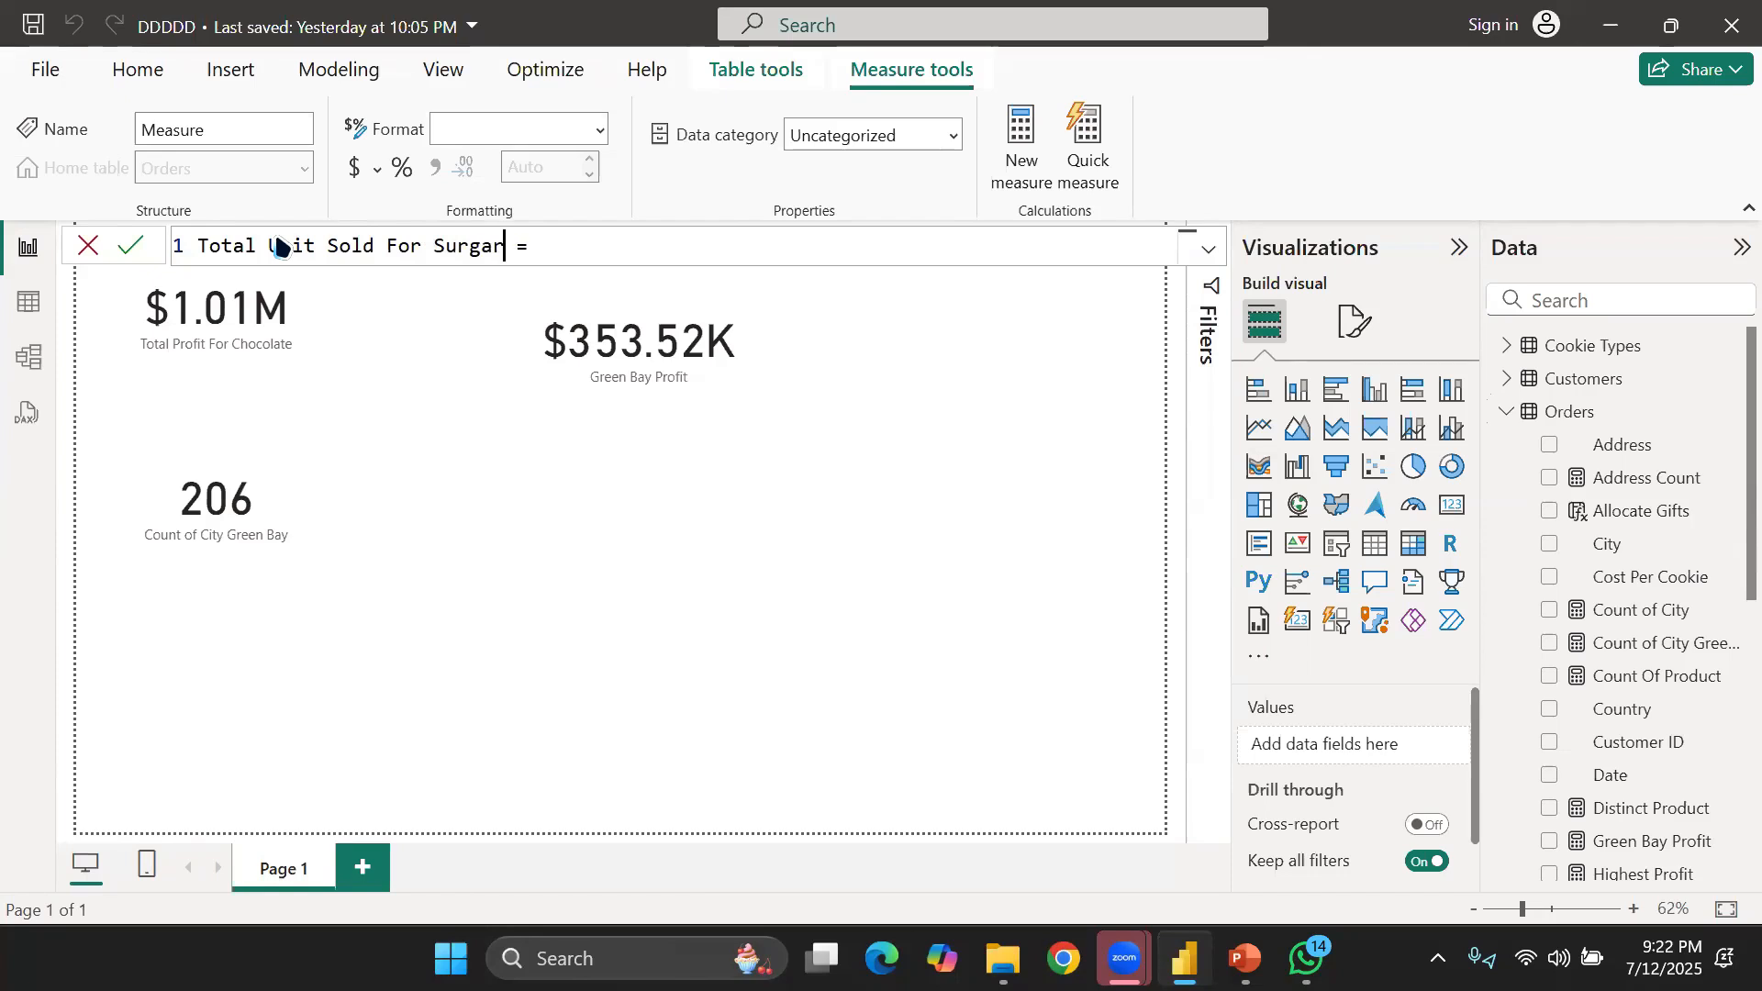
key(Left)
key(Left)
key(Left)
key(BackSpace)
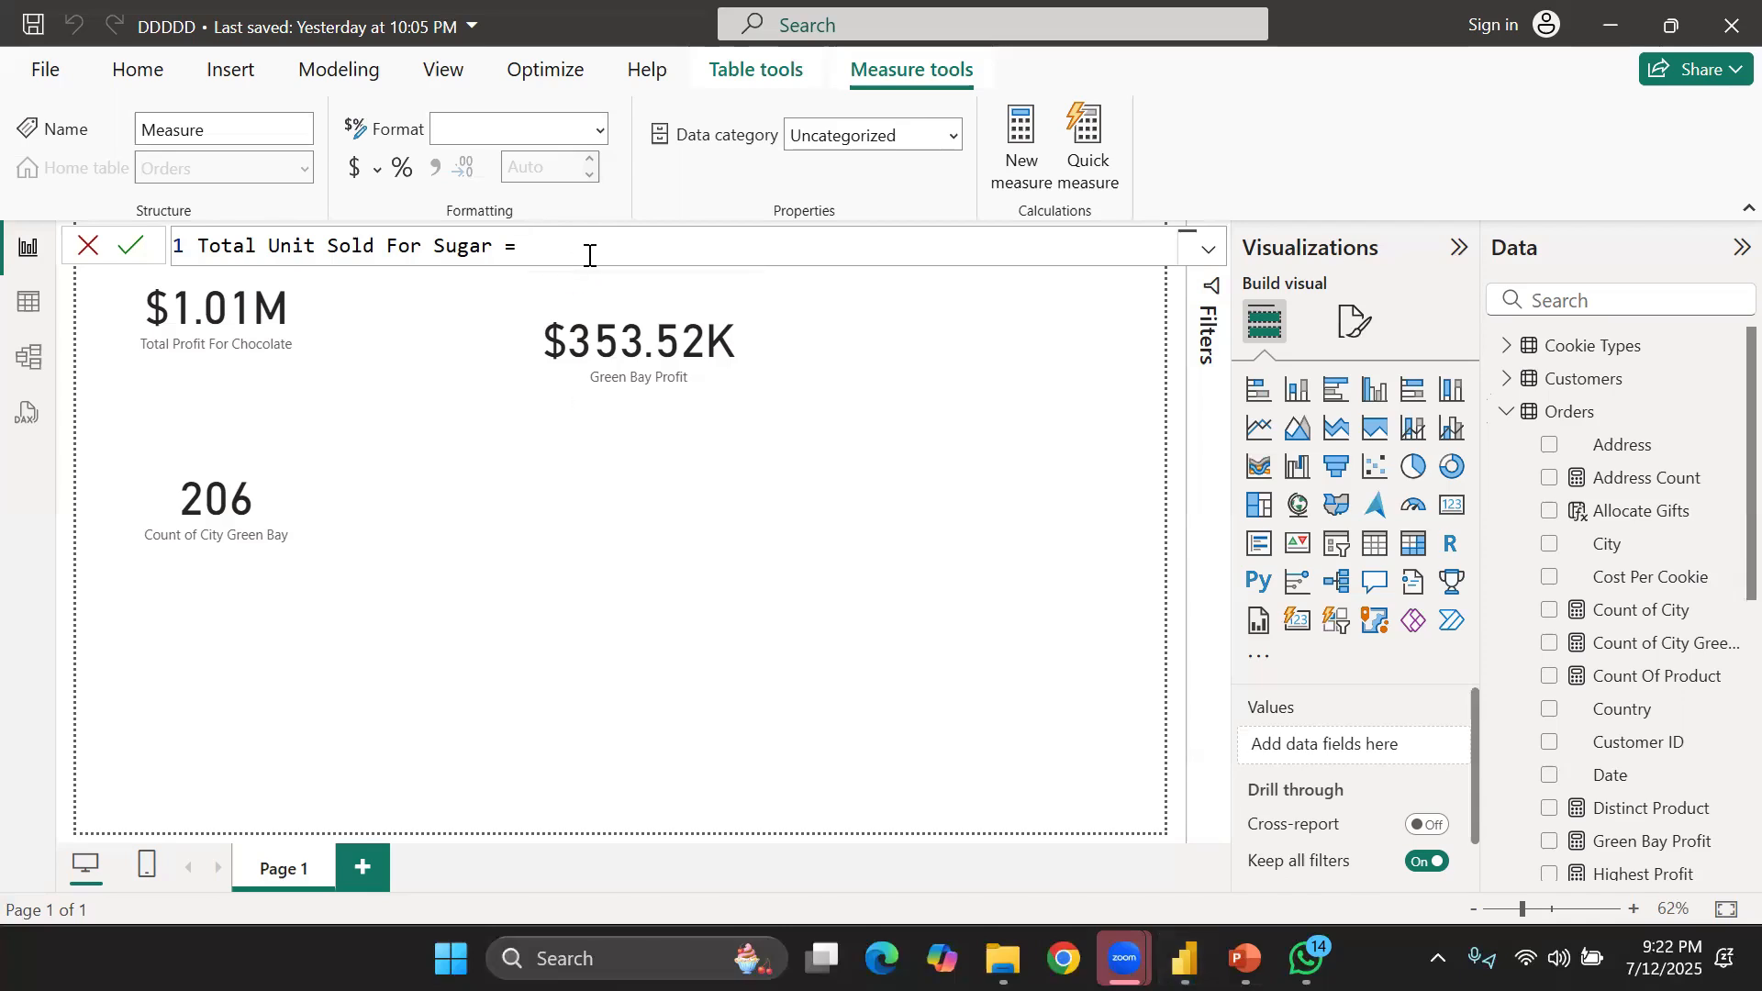
Start the Total Unit Sold For Sugar formula with CALCULATE and enter SUM('Orders'[Units Sold]) as its expression
text(cal)
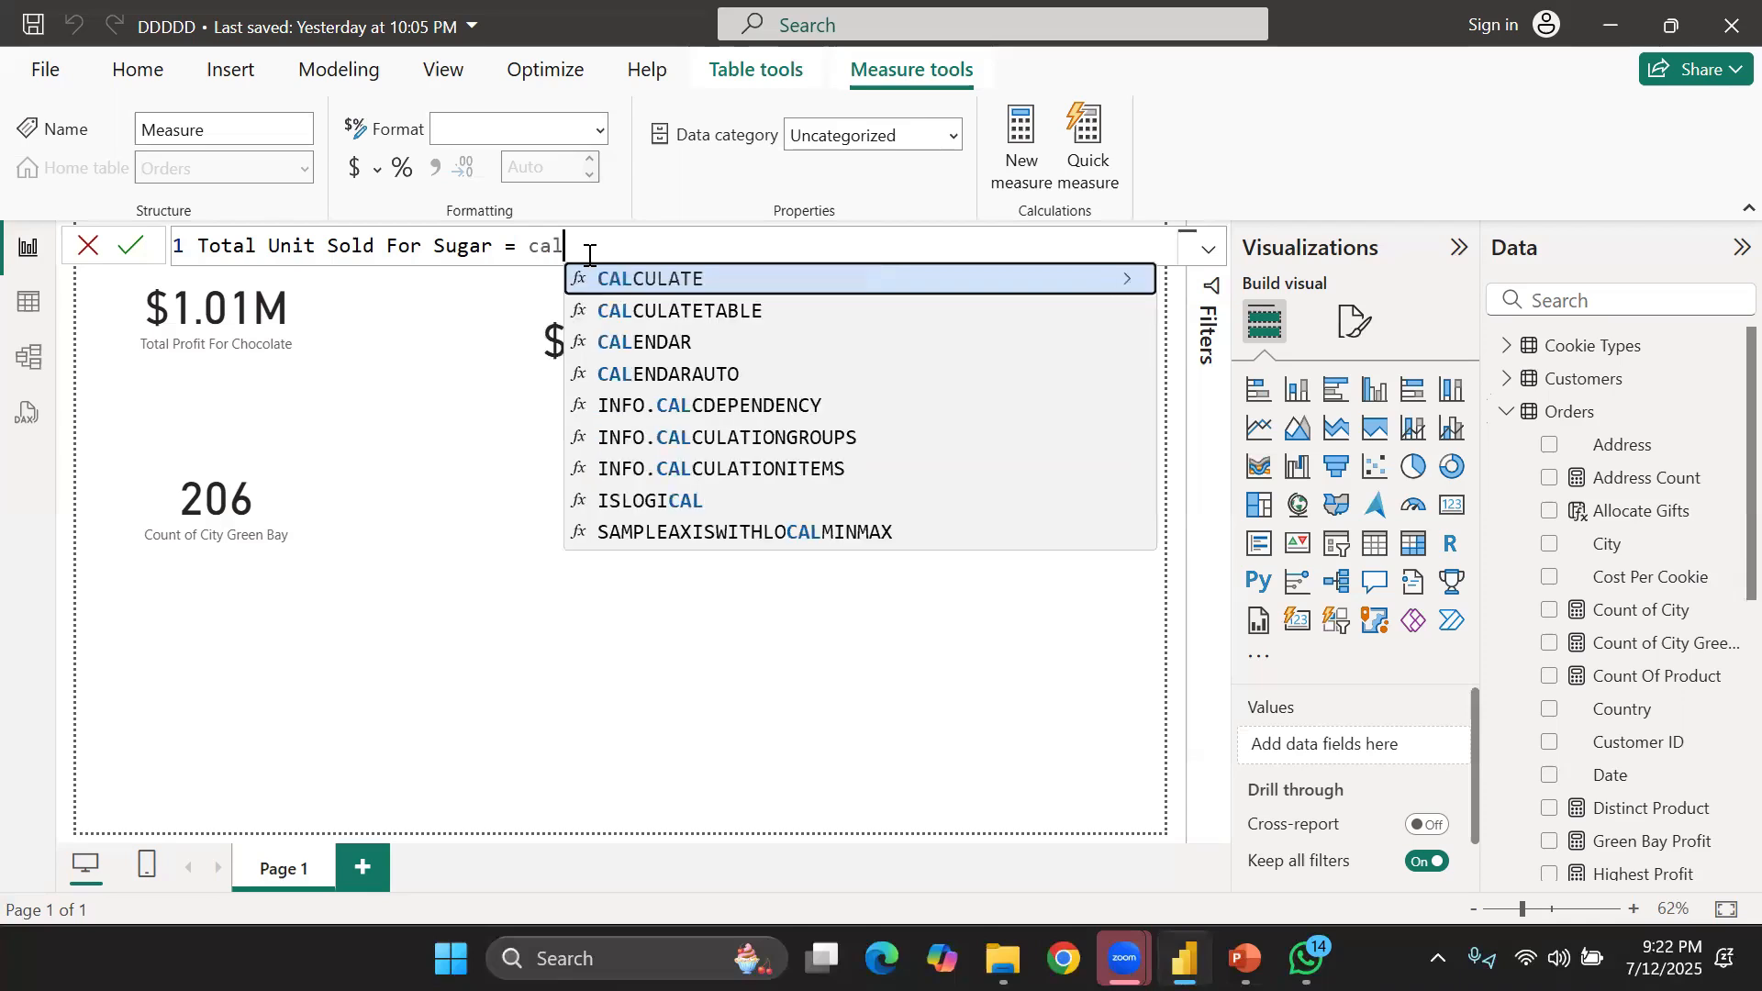
key(Tab)
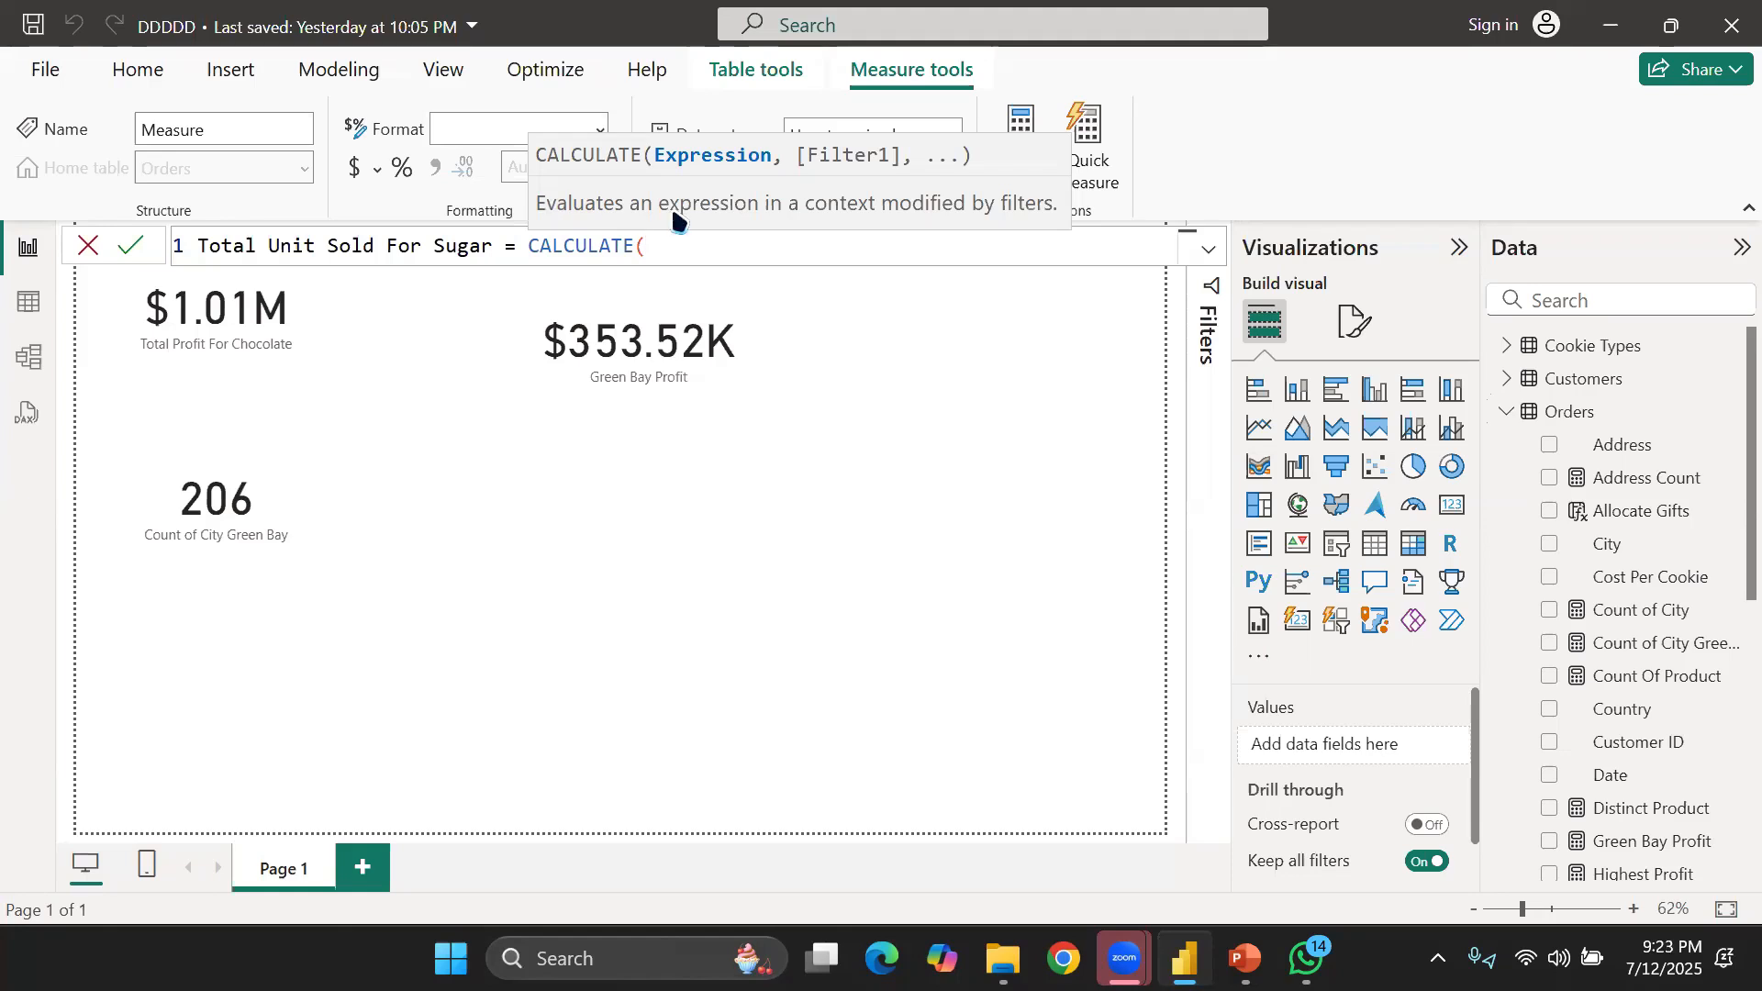
text(sum)
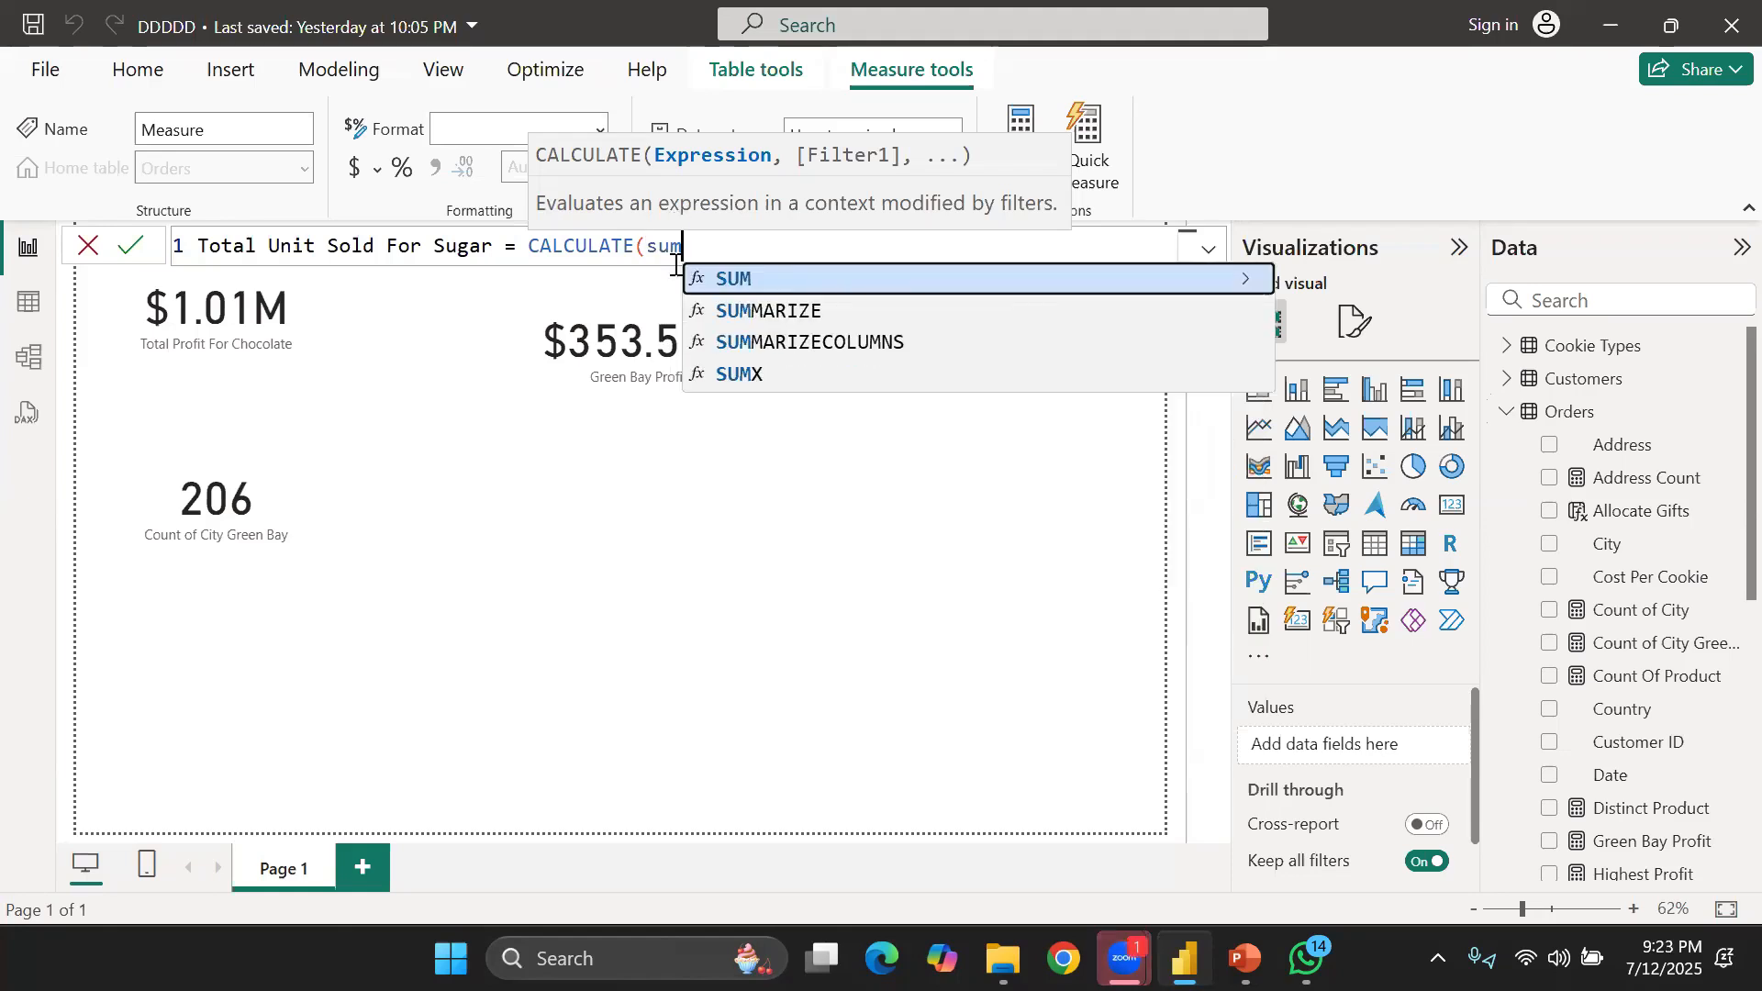
key(Tab)
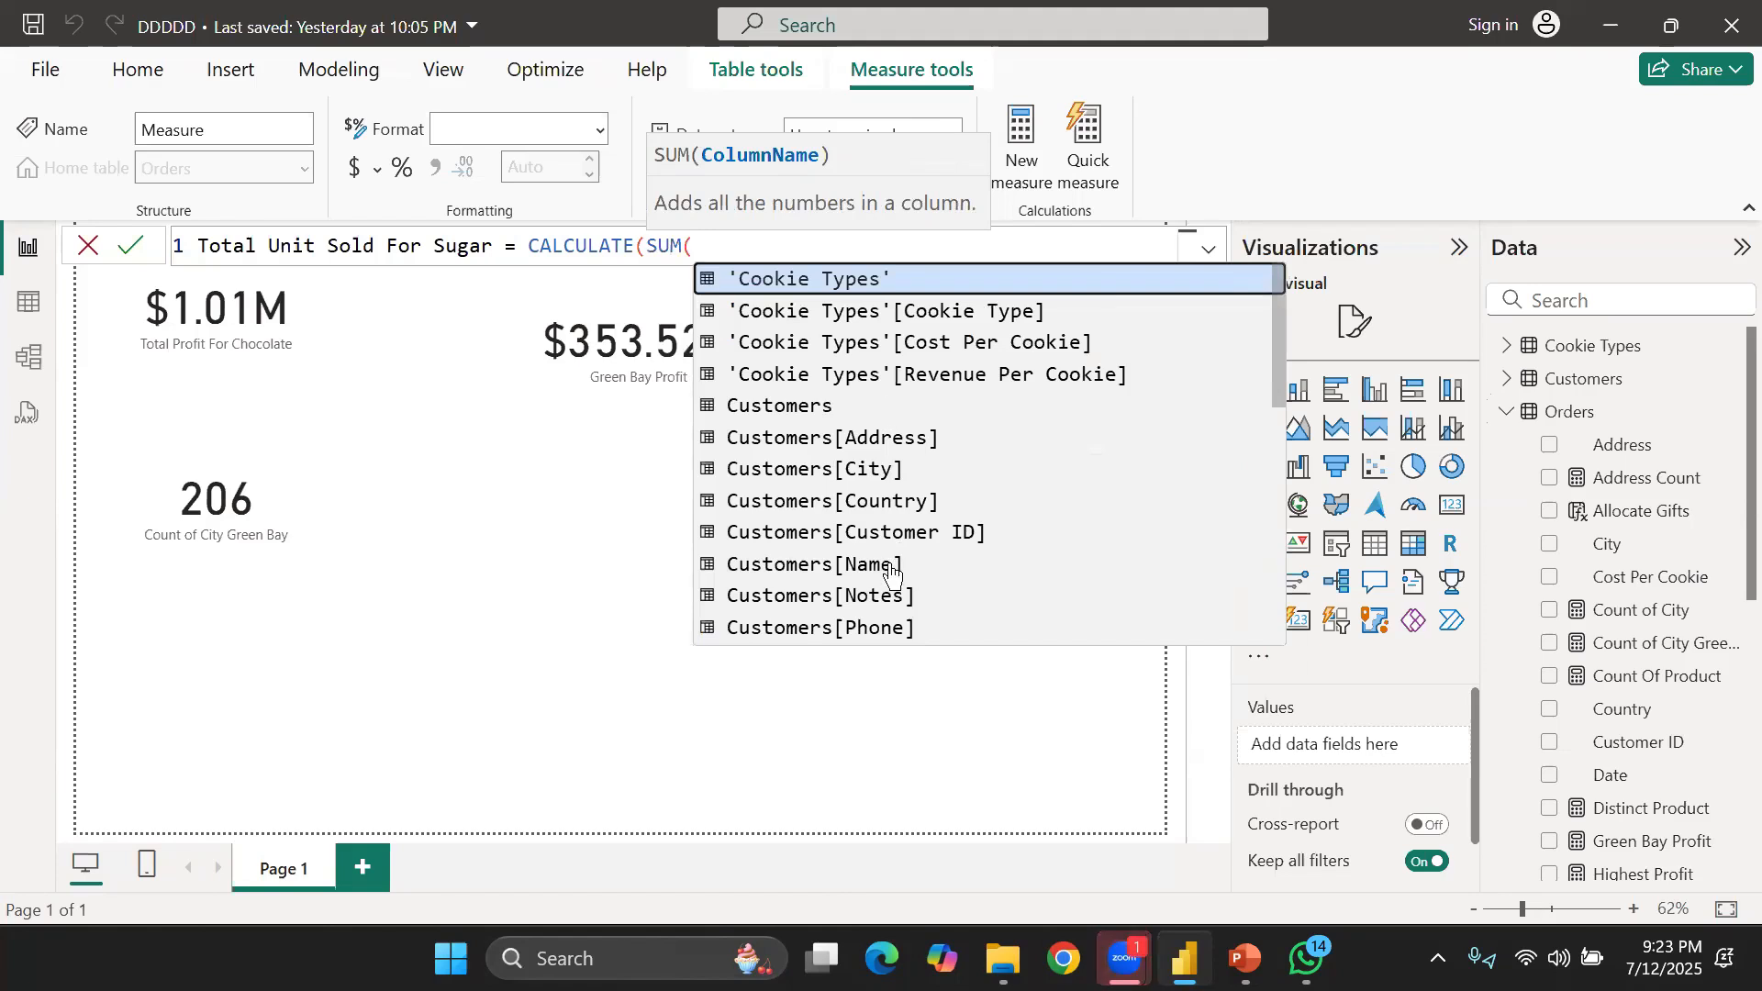
text('ord)
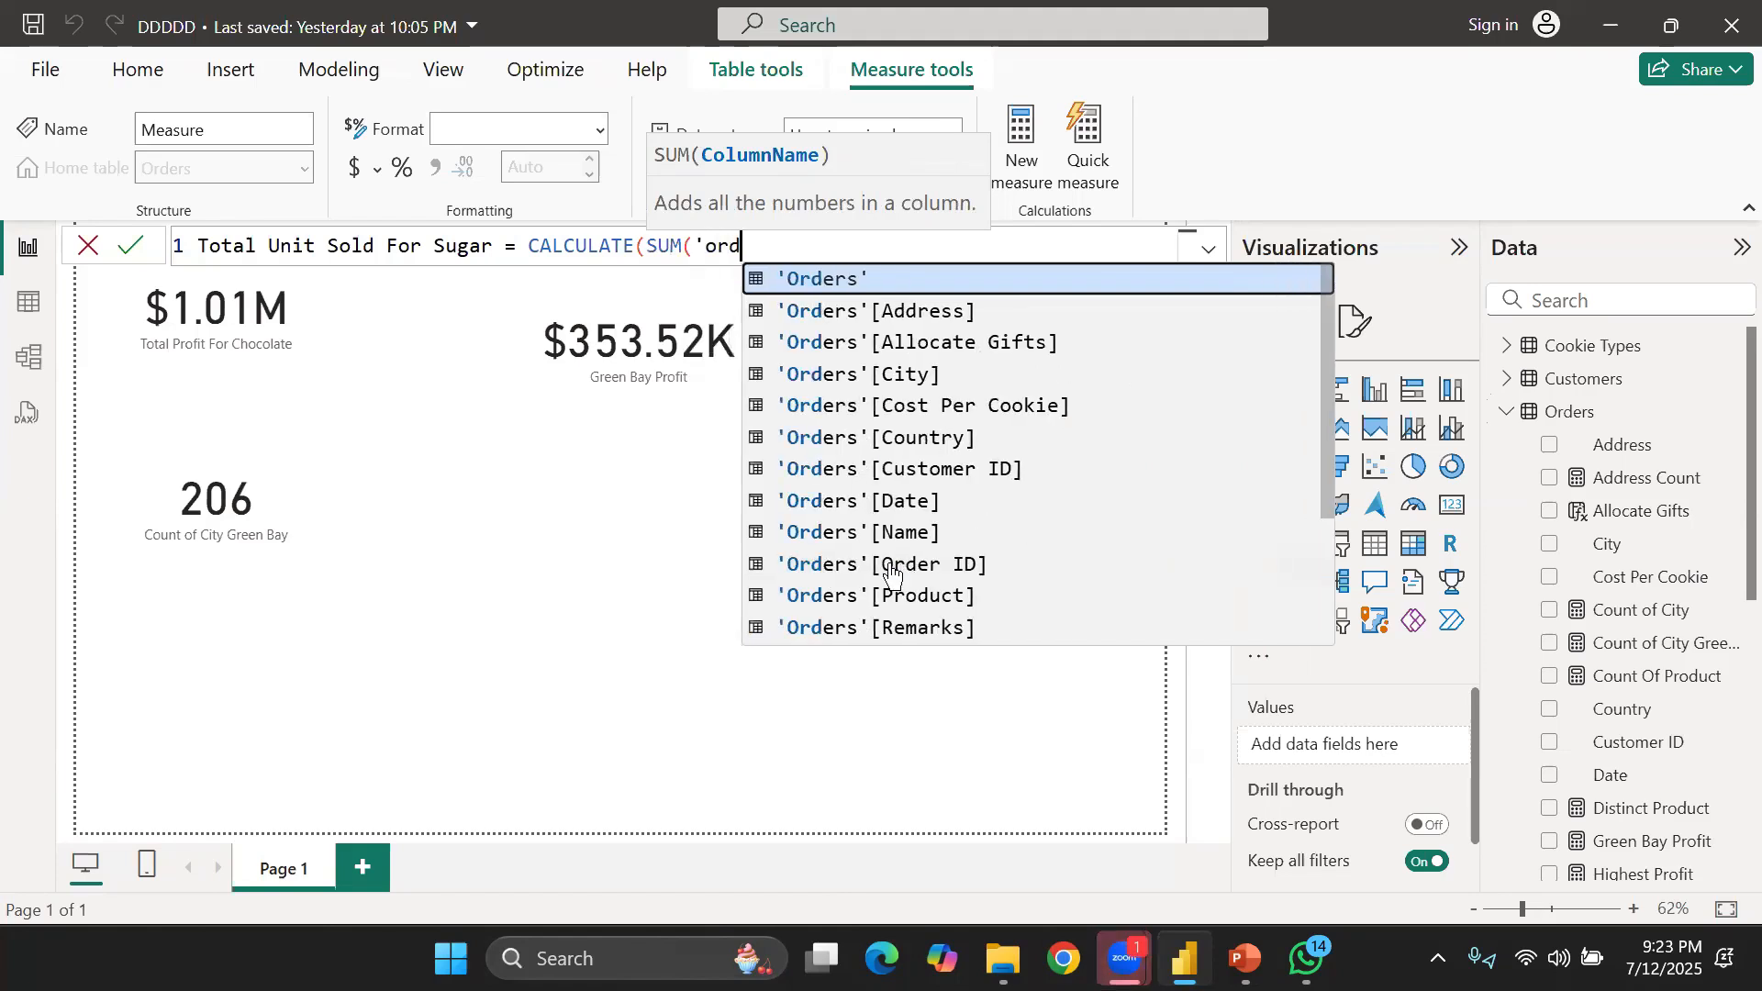
scroll(892, 633, down, 3)
click(892, 633)
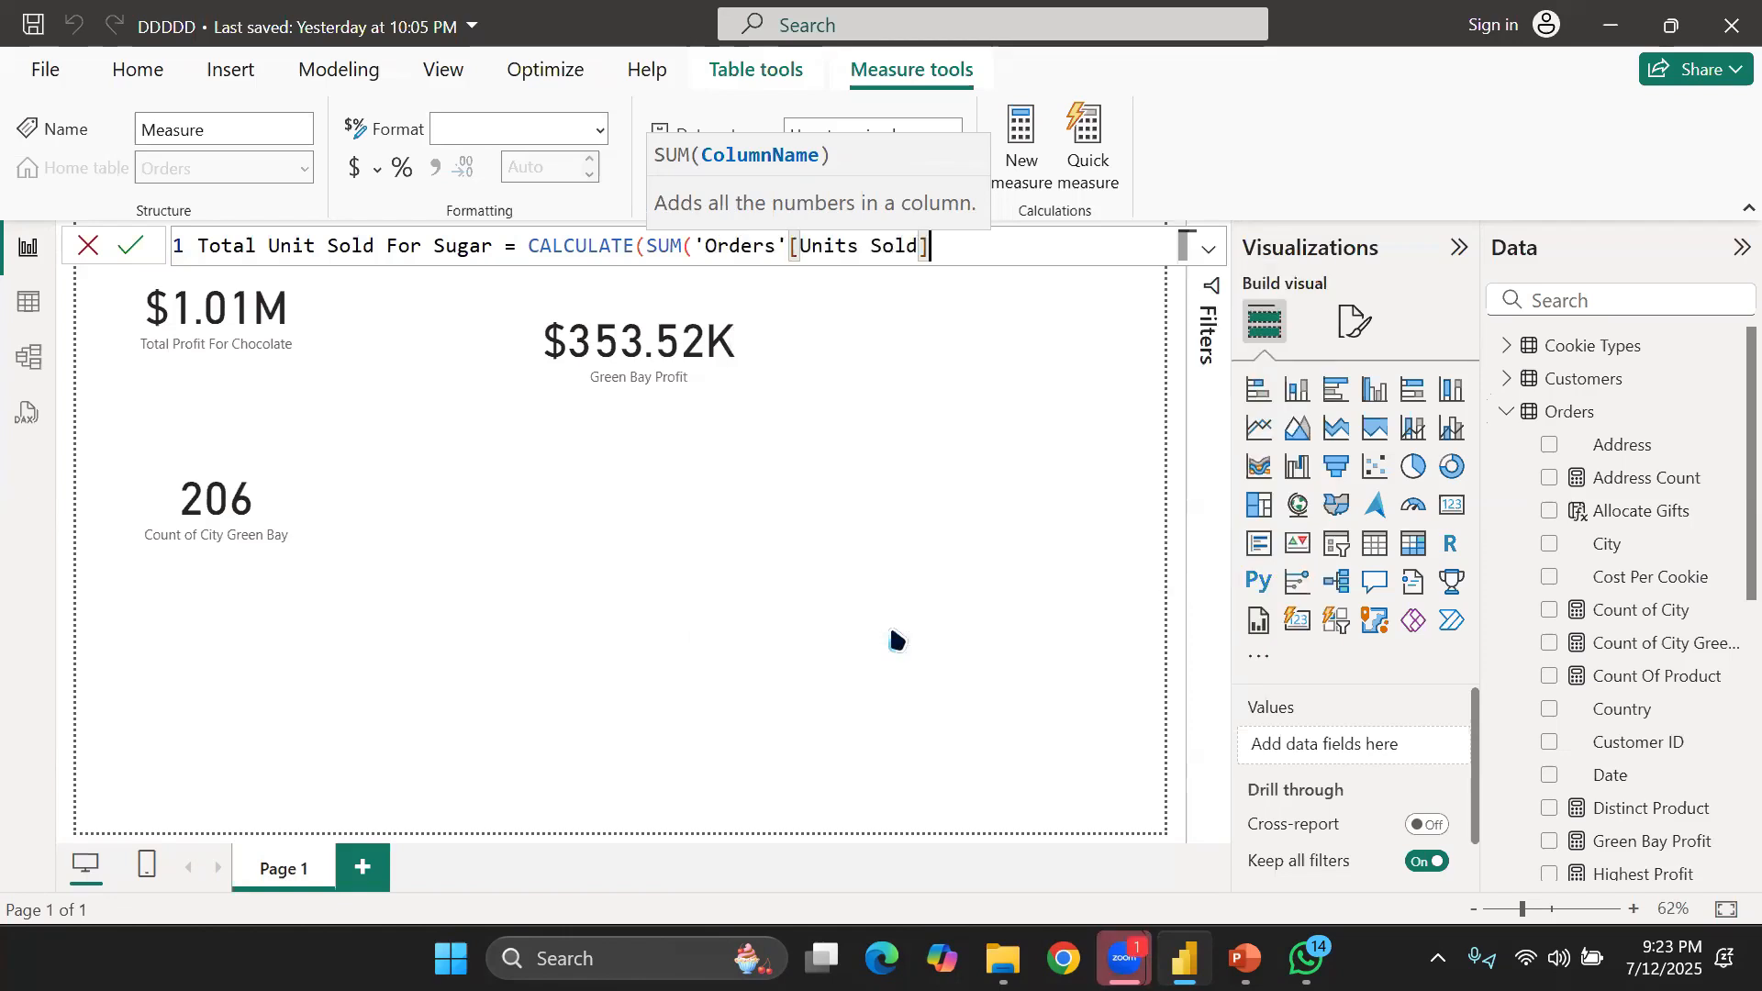
text(),)
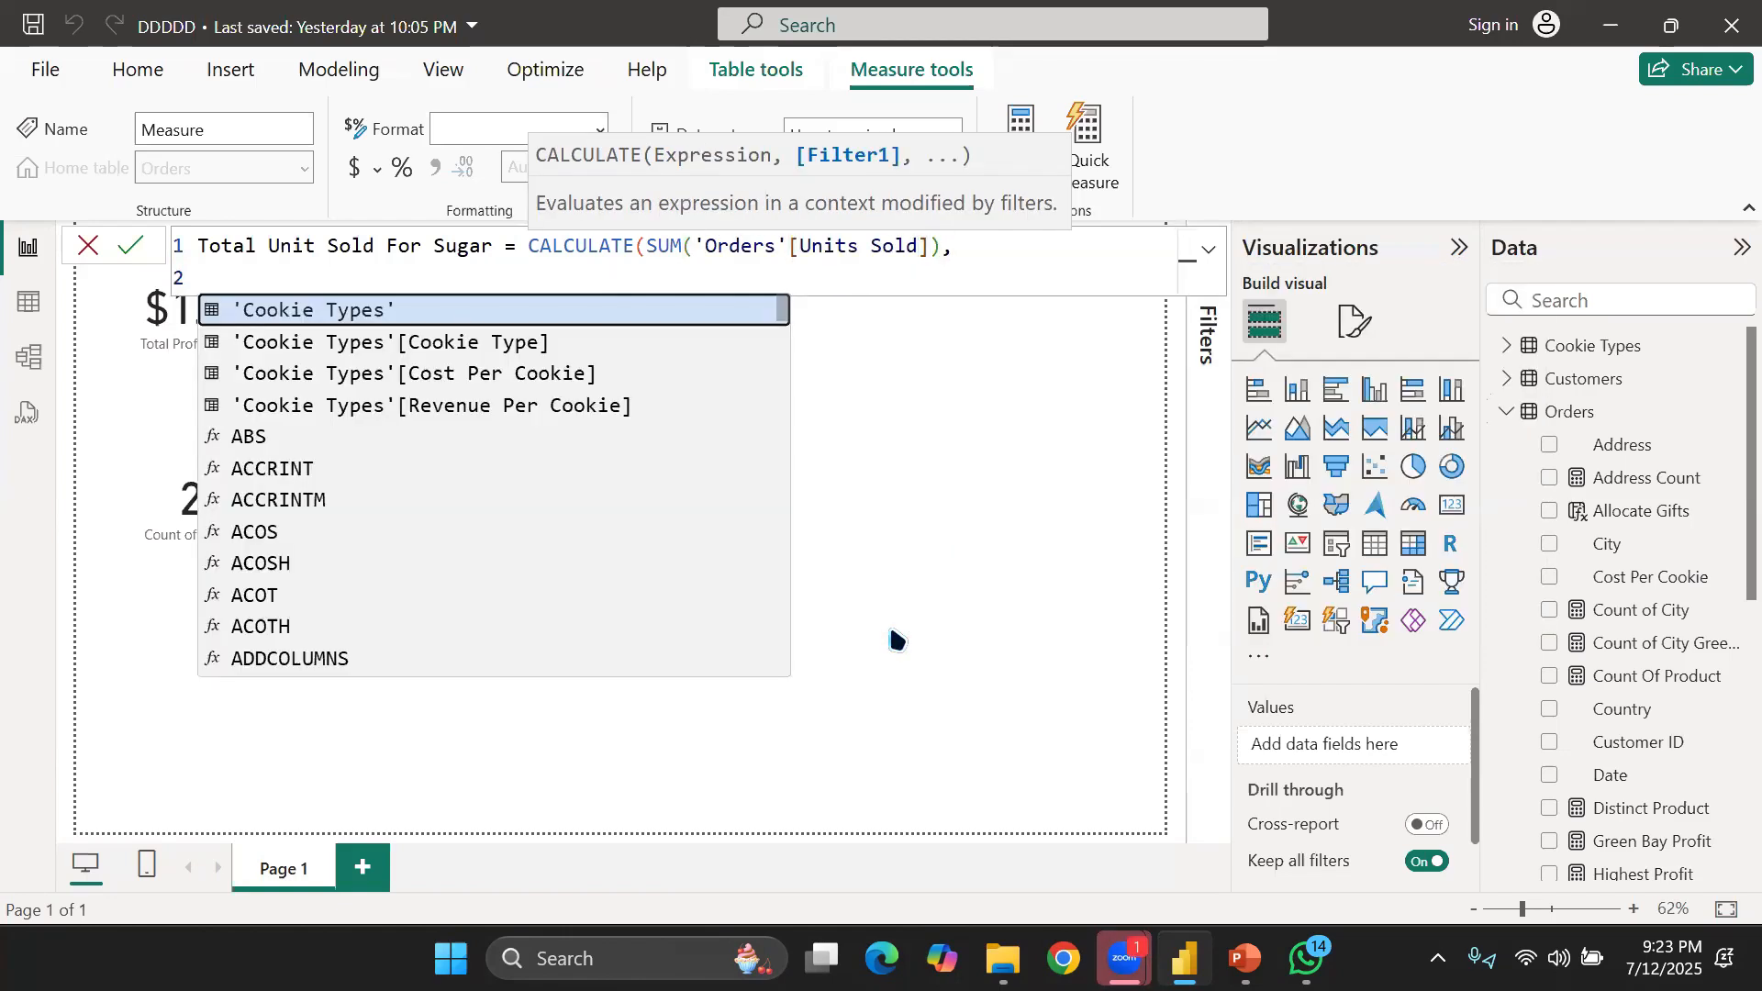
Add 'Orders'[Product] = "Sugar" as the first CALCULATE filter on a new line of the Total Unit Sold For Sugar formula
key(shift+Return)
text(')
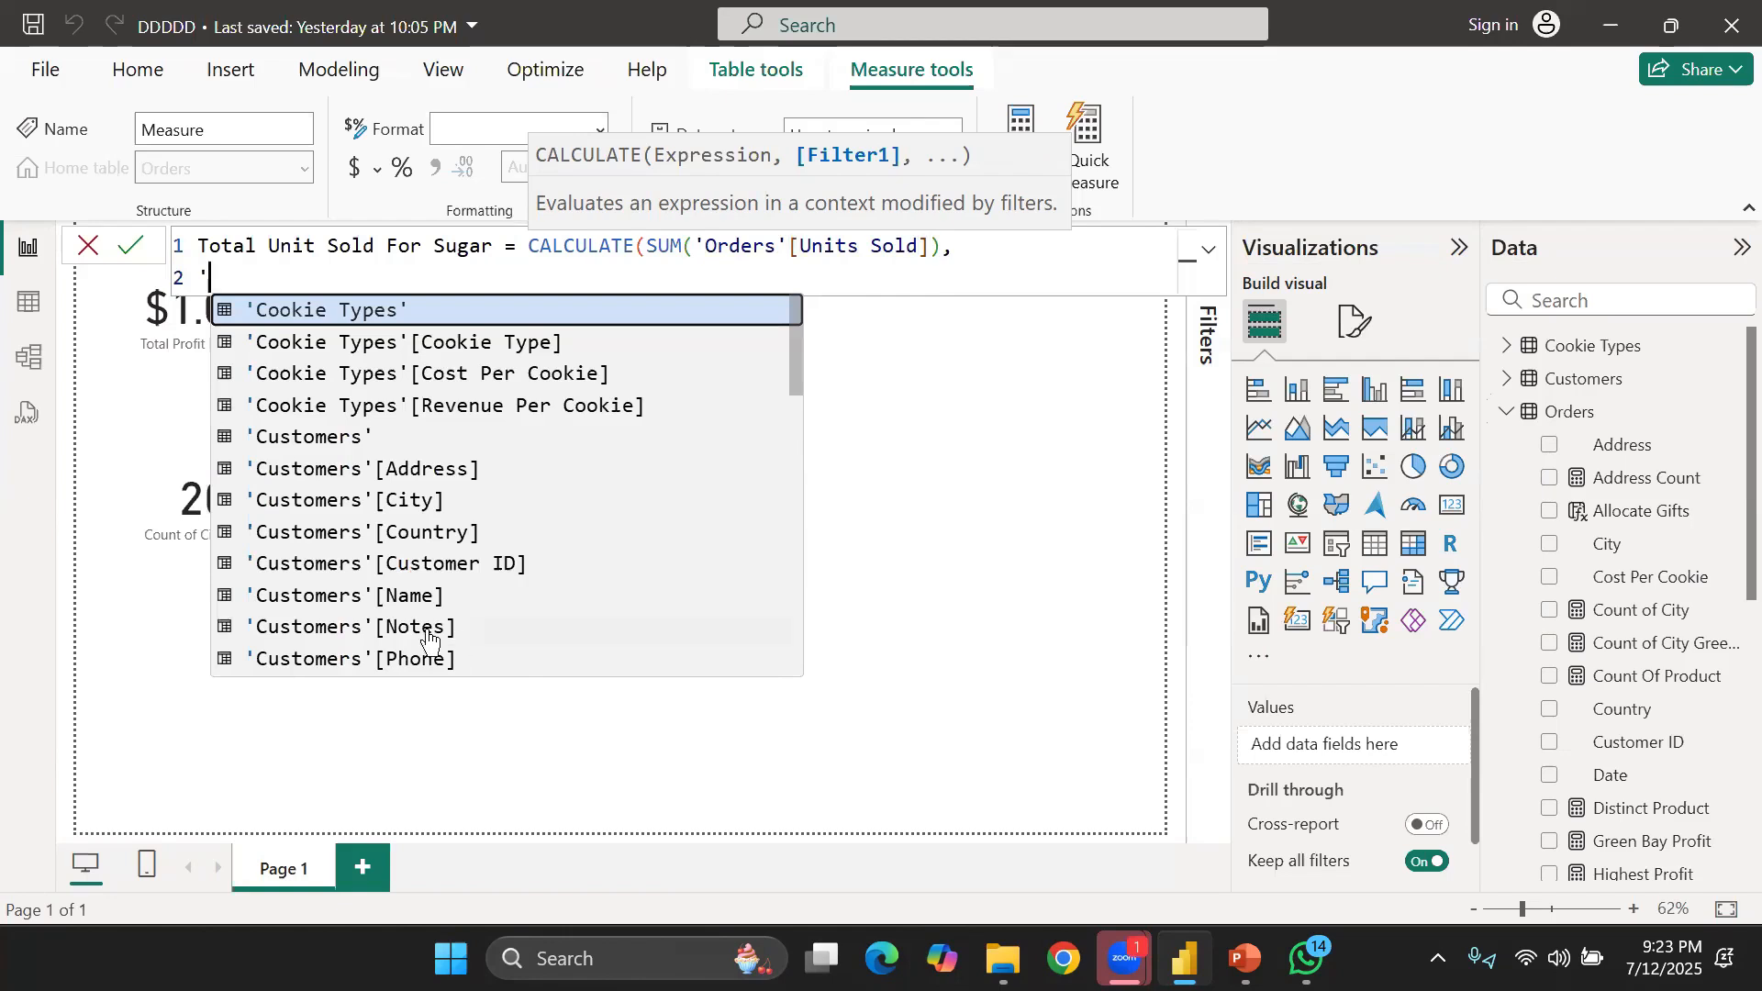
text(order)
scroll(432, 633, down, 5)
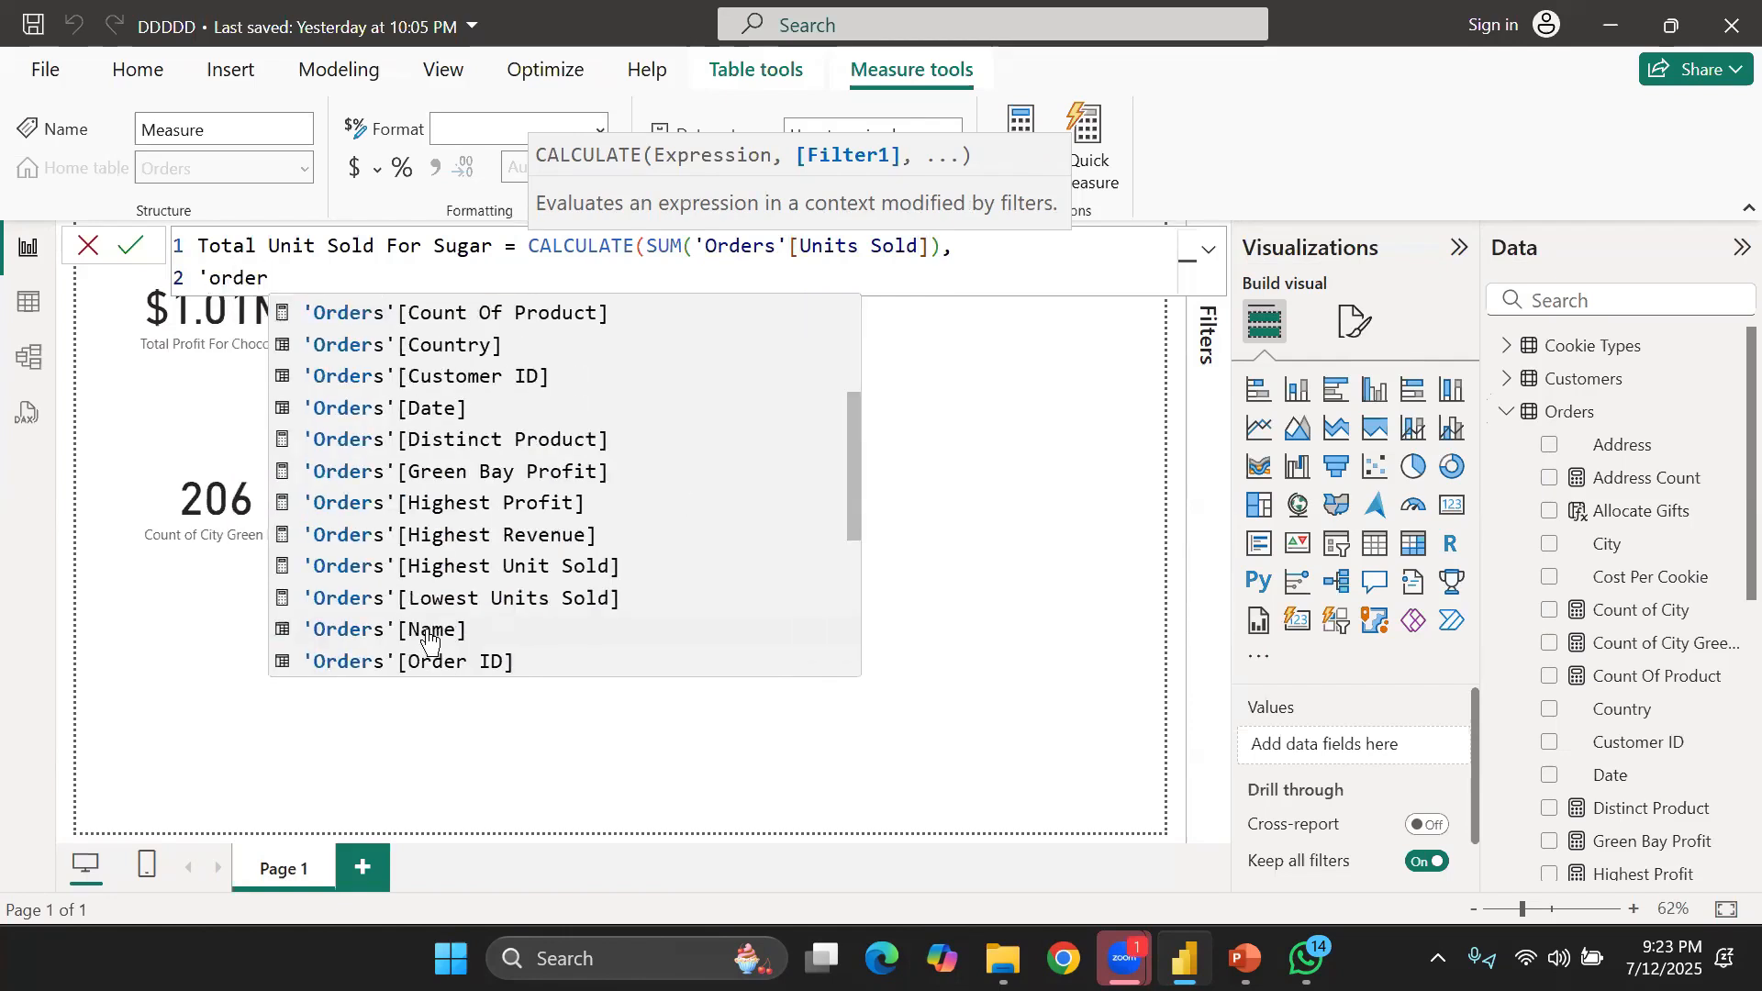
click(486, 456)
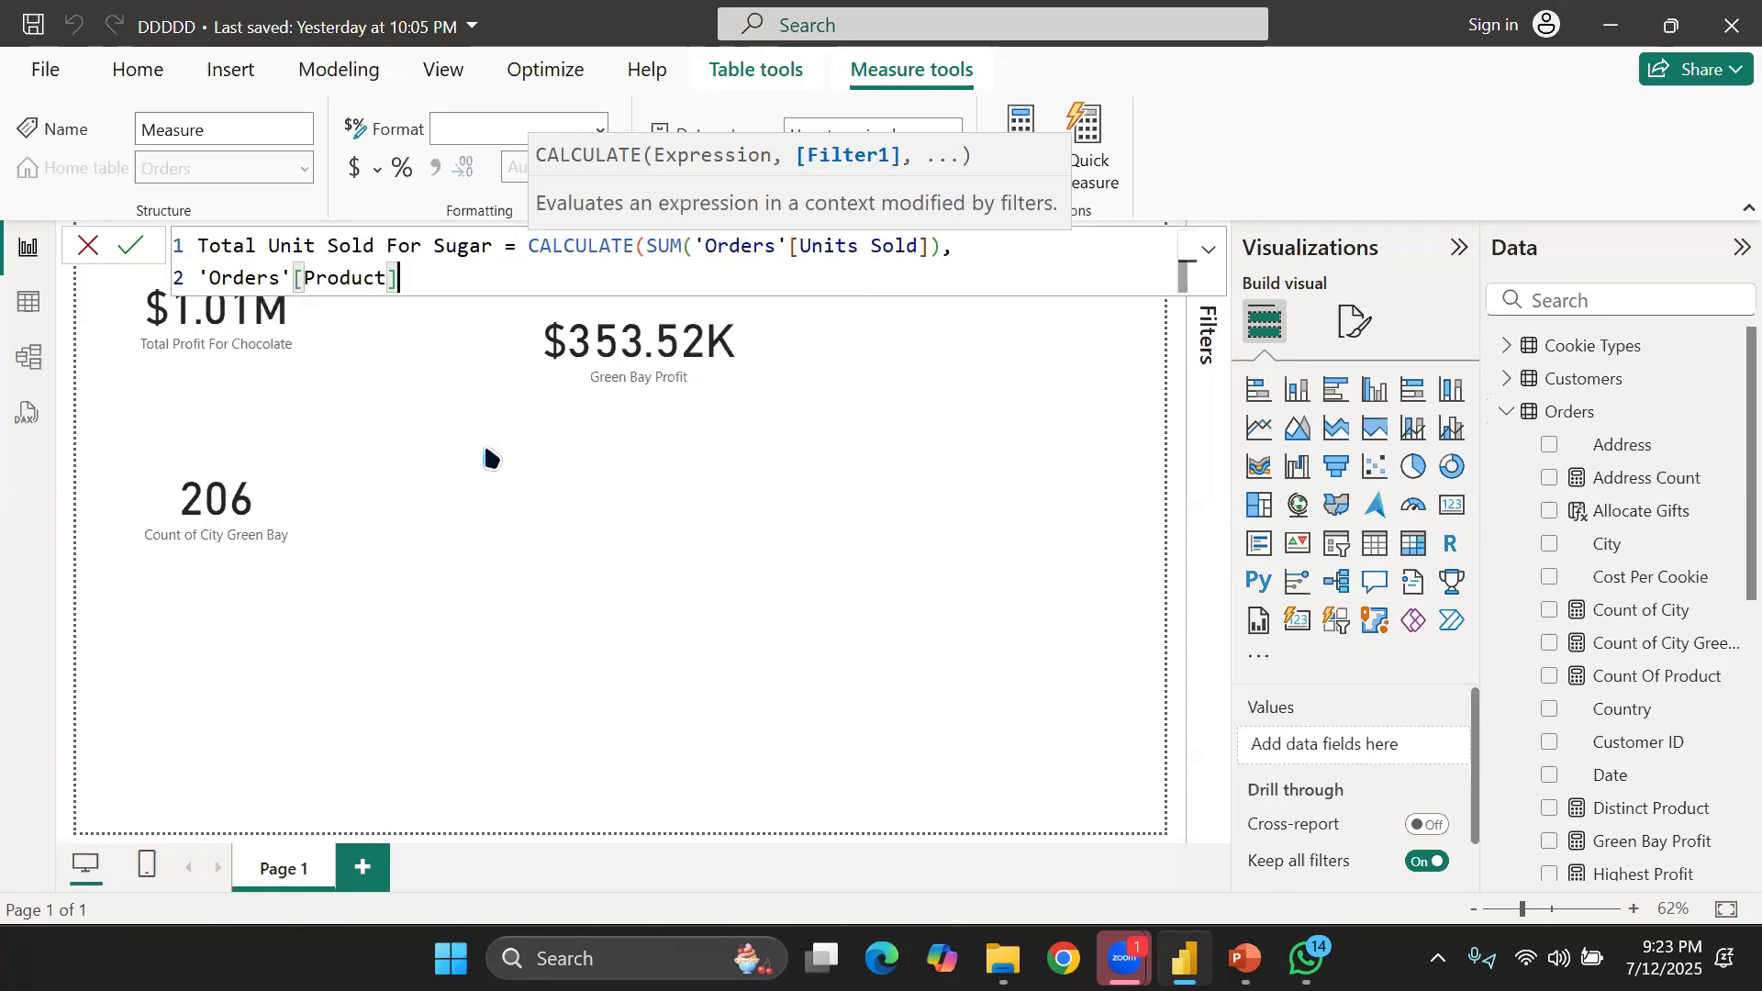
text(= "Sugar)
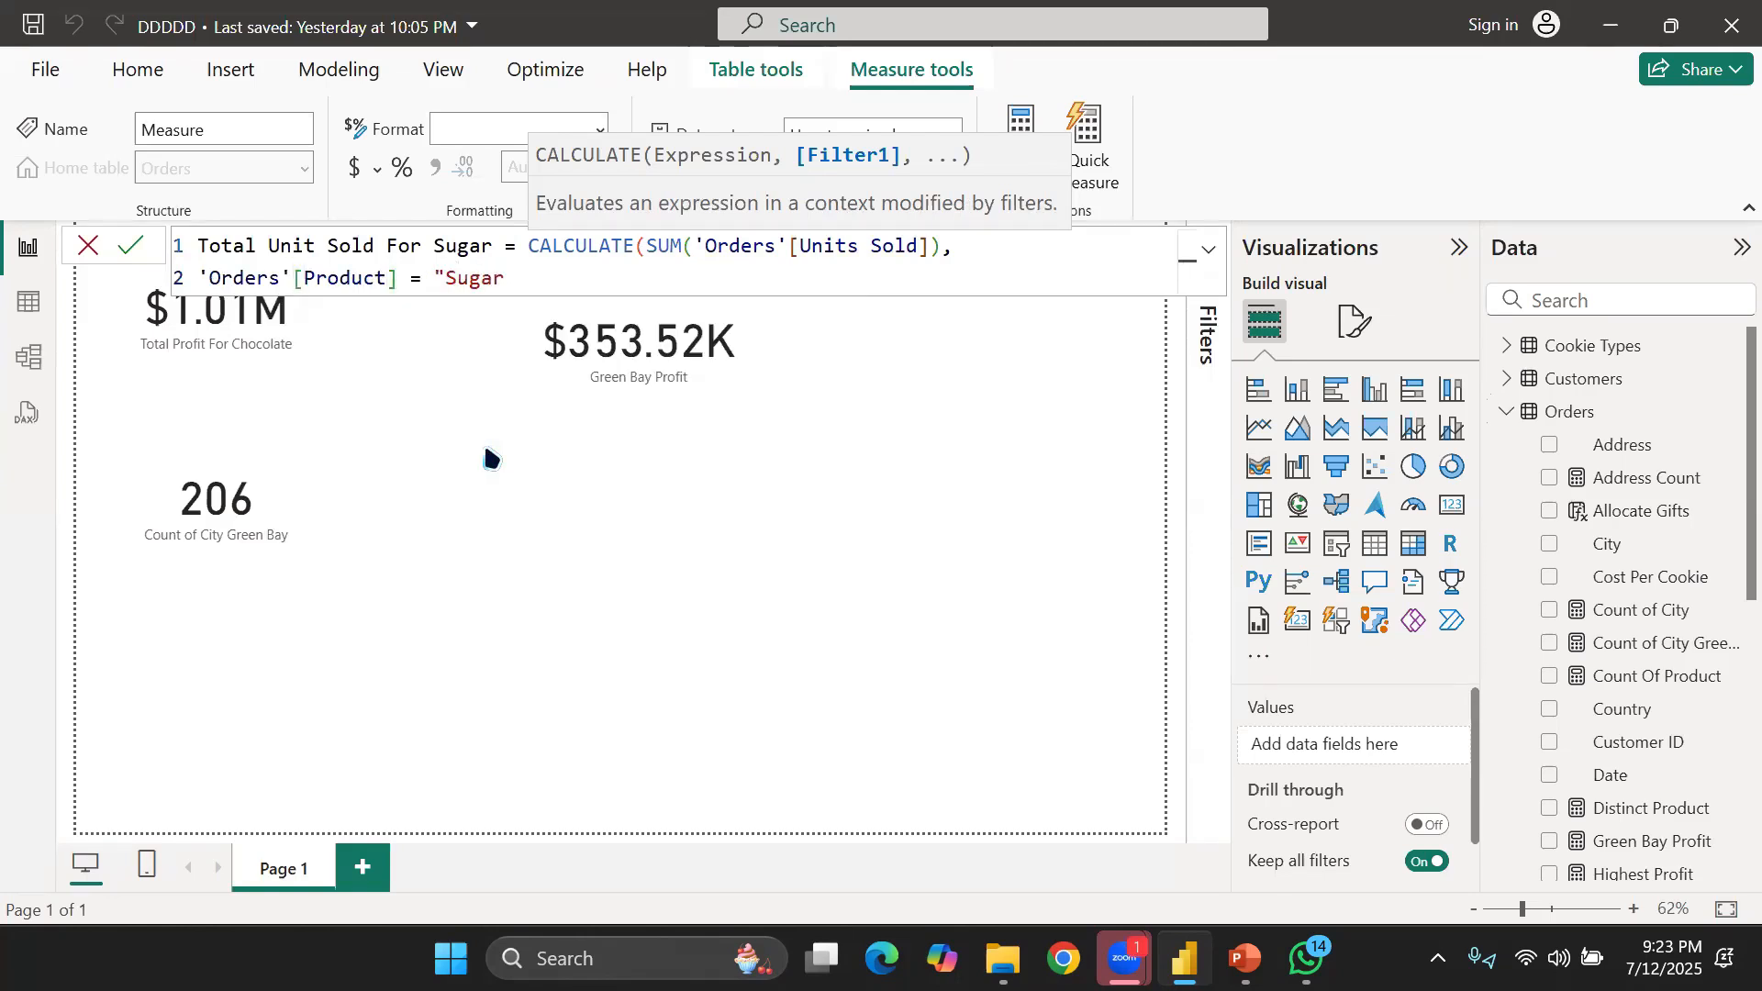
text(",)
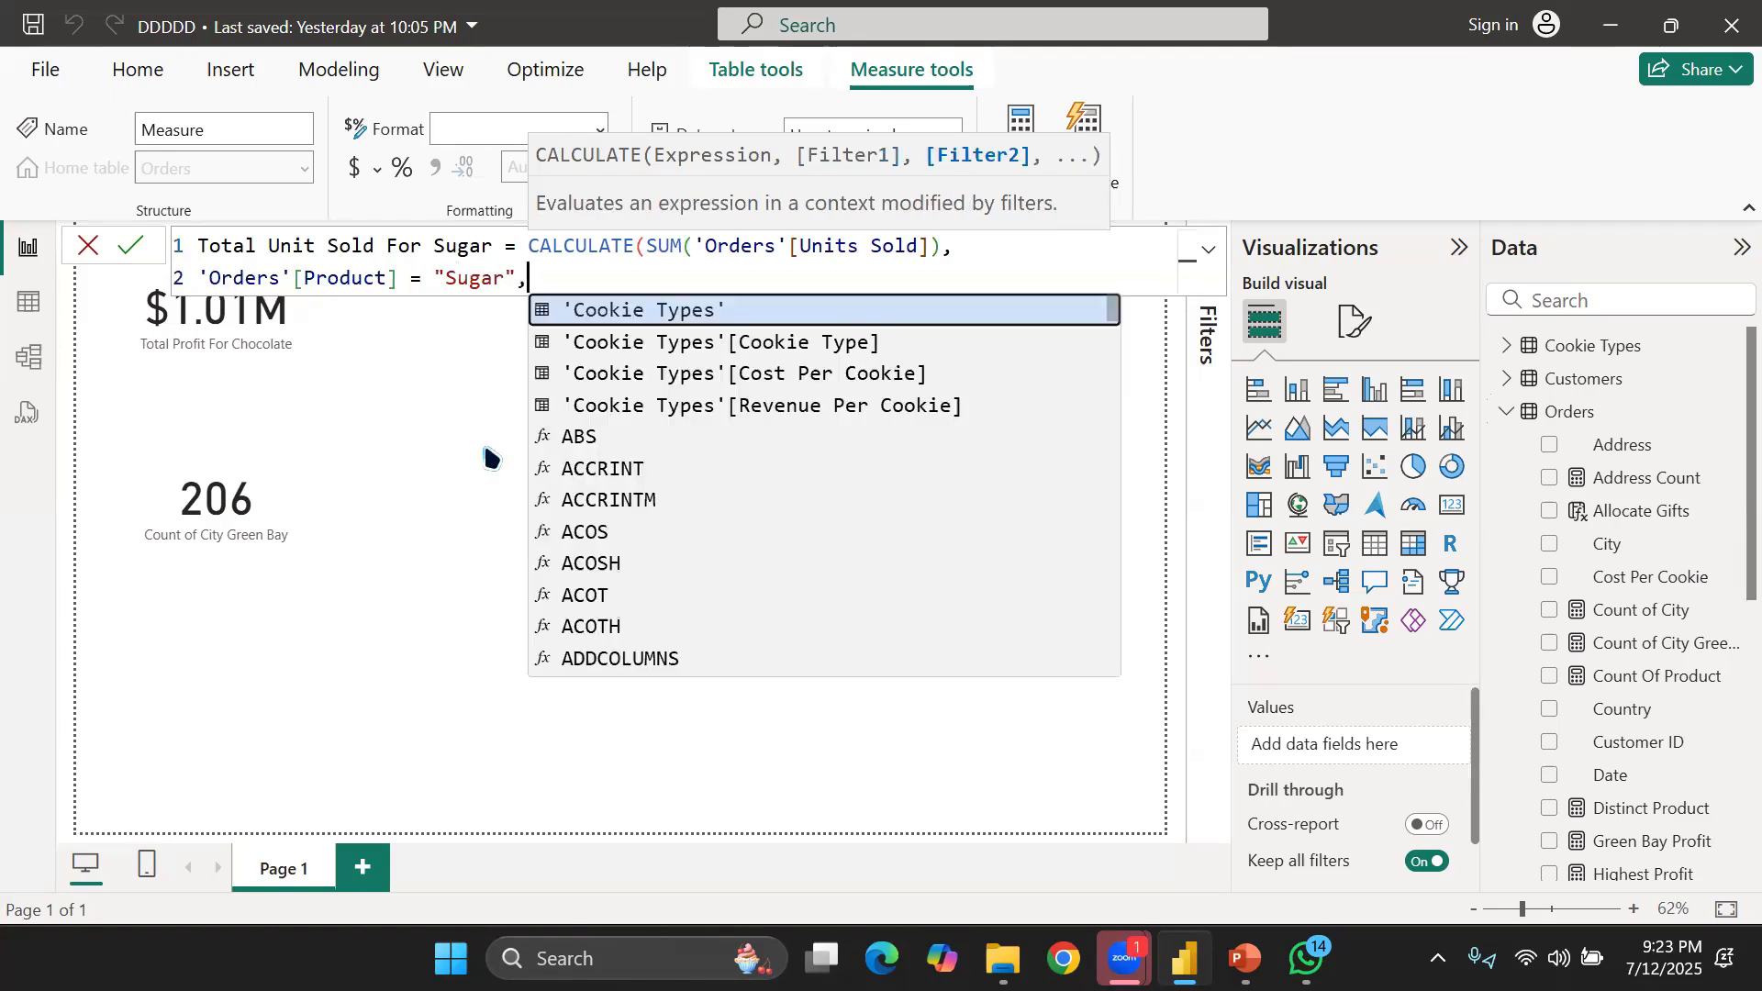
Add 'Orders'[City] = "Salt Lake City" as the second filter on its own line, close the CALCULATE parenthesis and commit the measure
key(shift+Return)
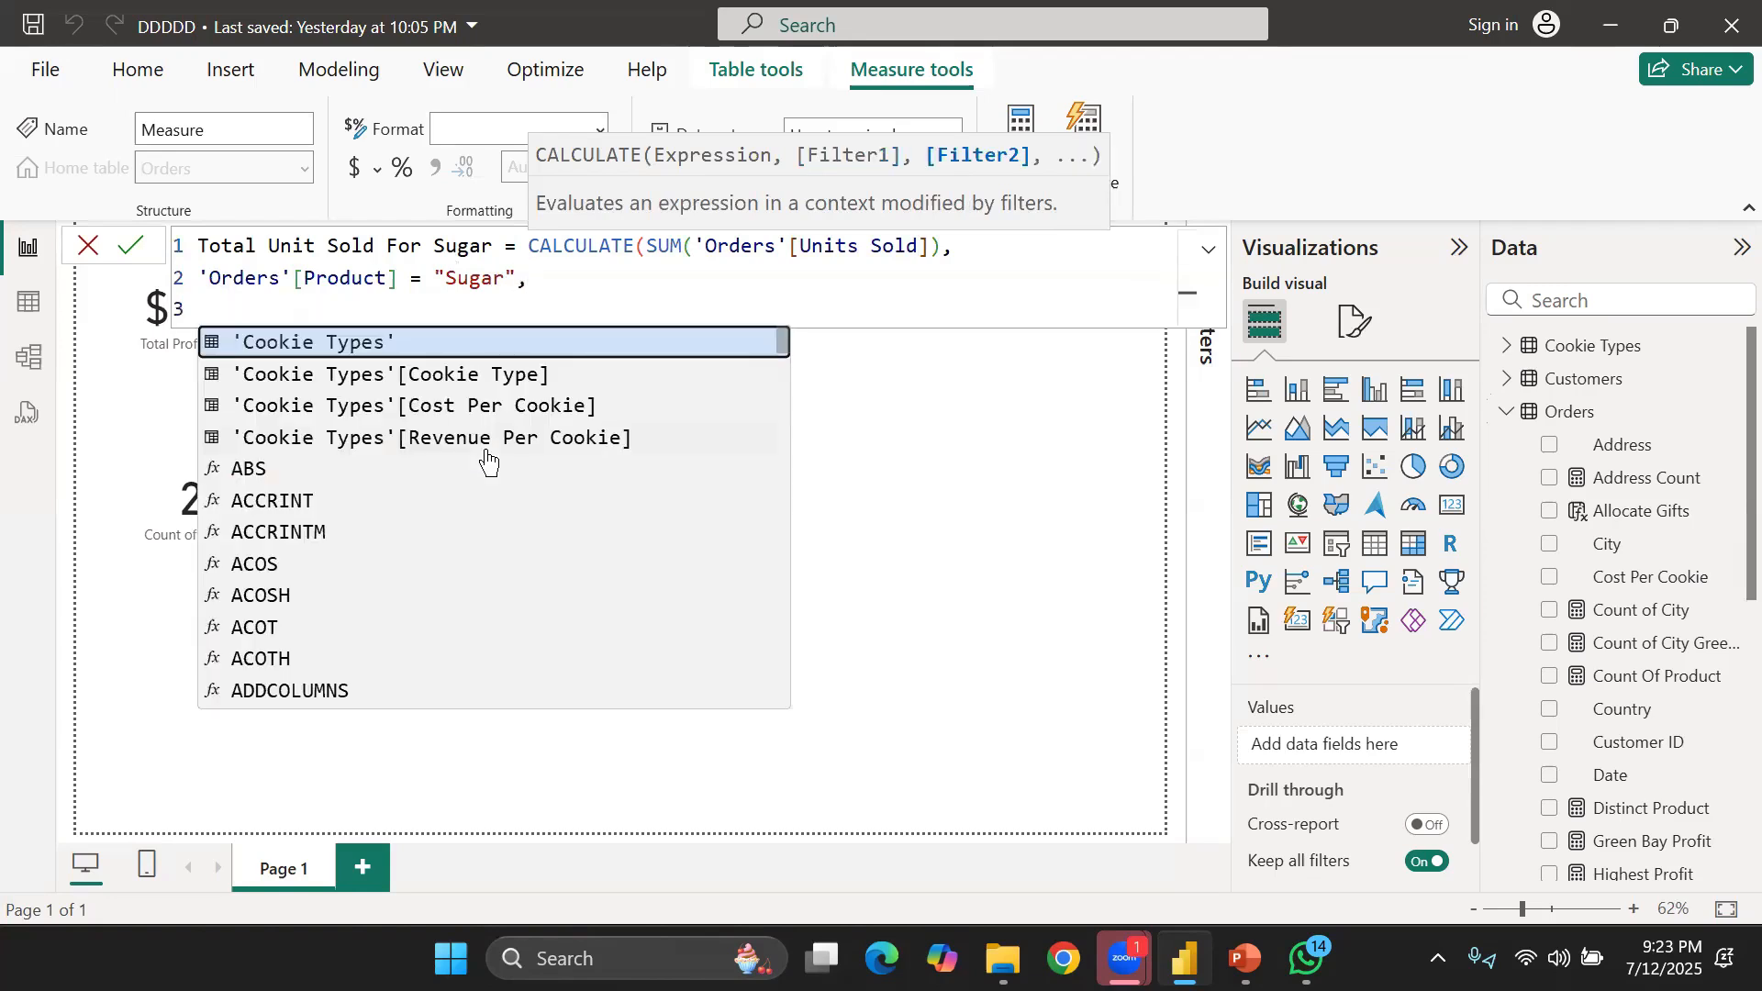
text(')
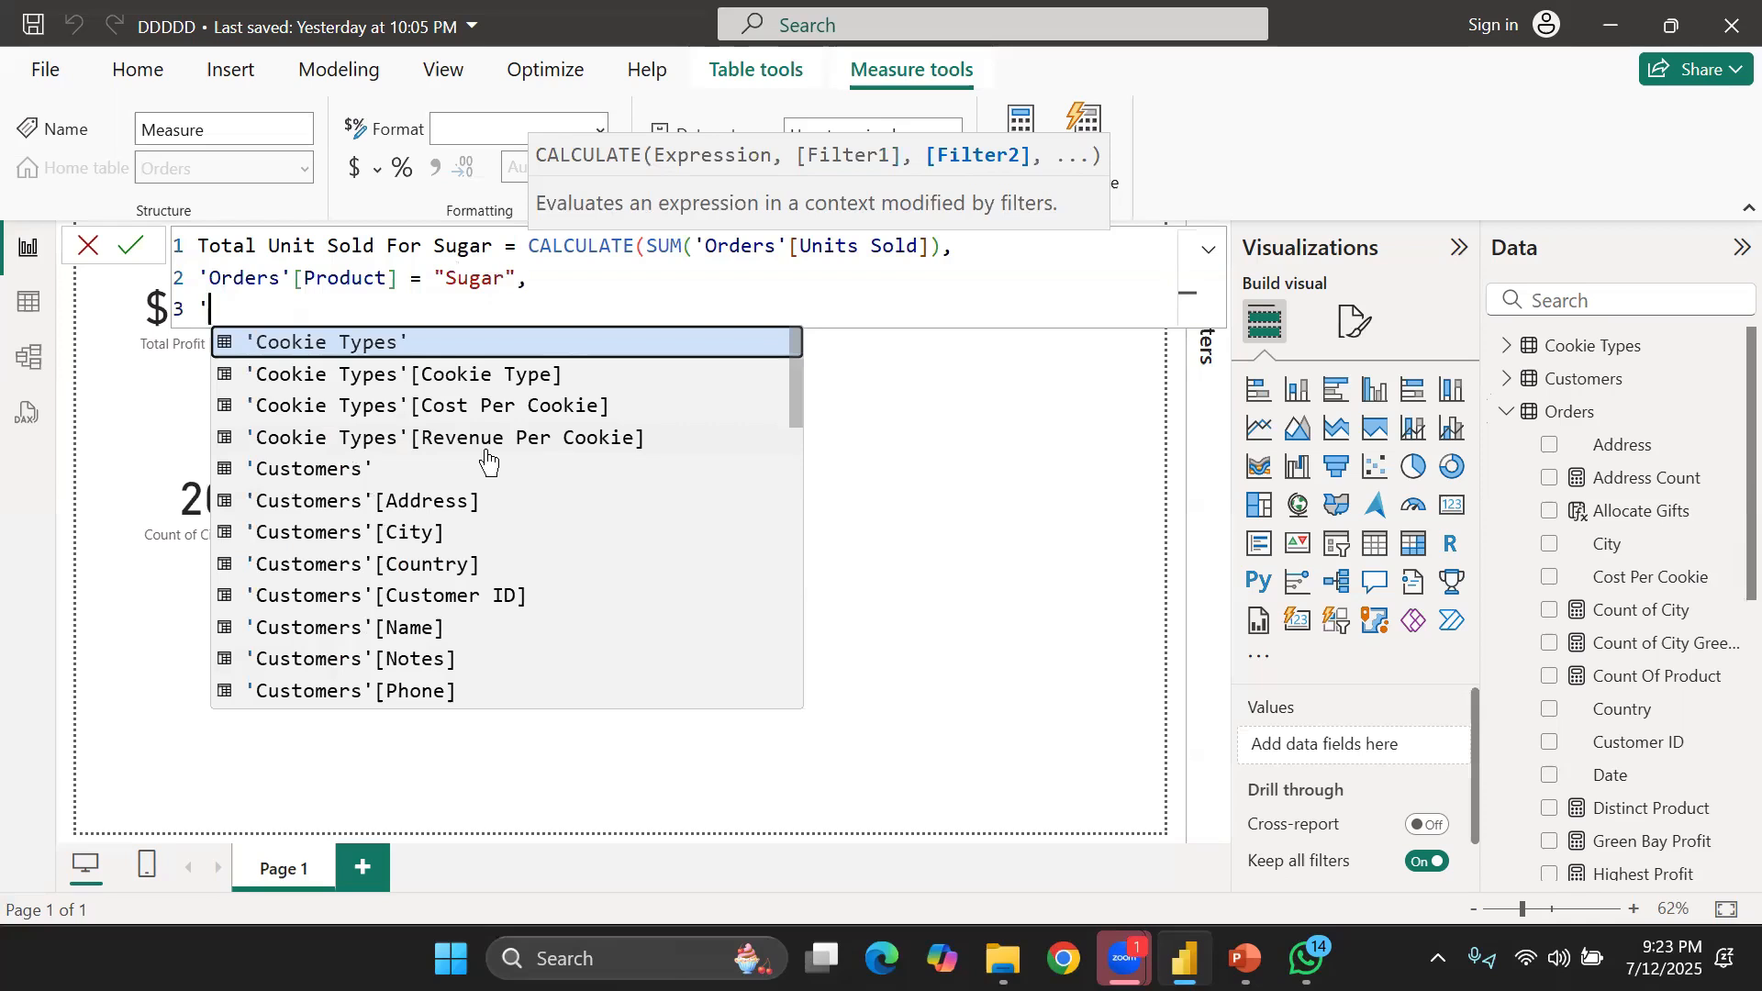
text(orr)
key(BackSpace)
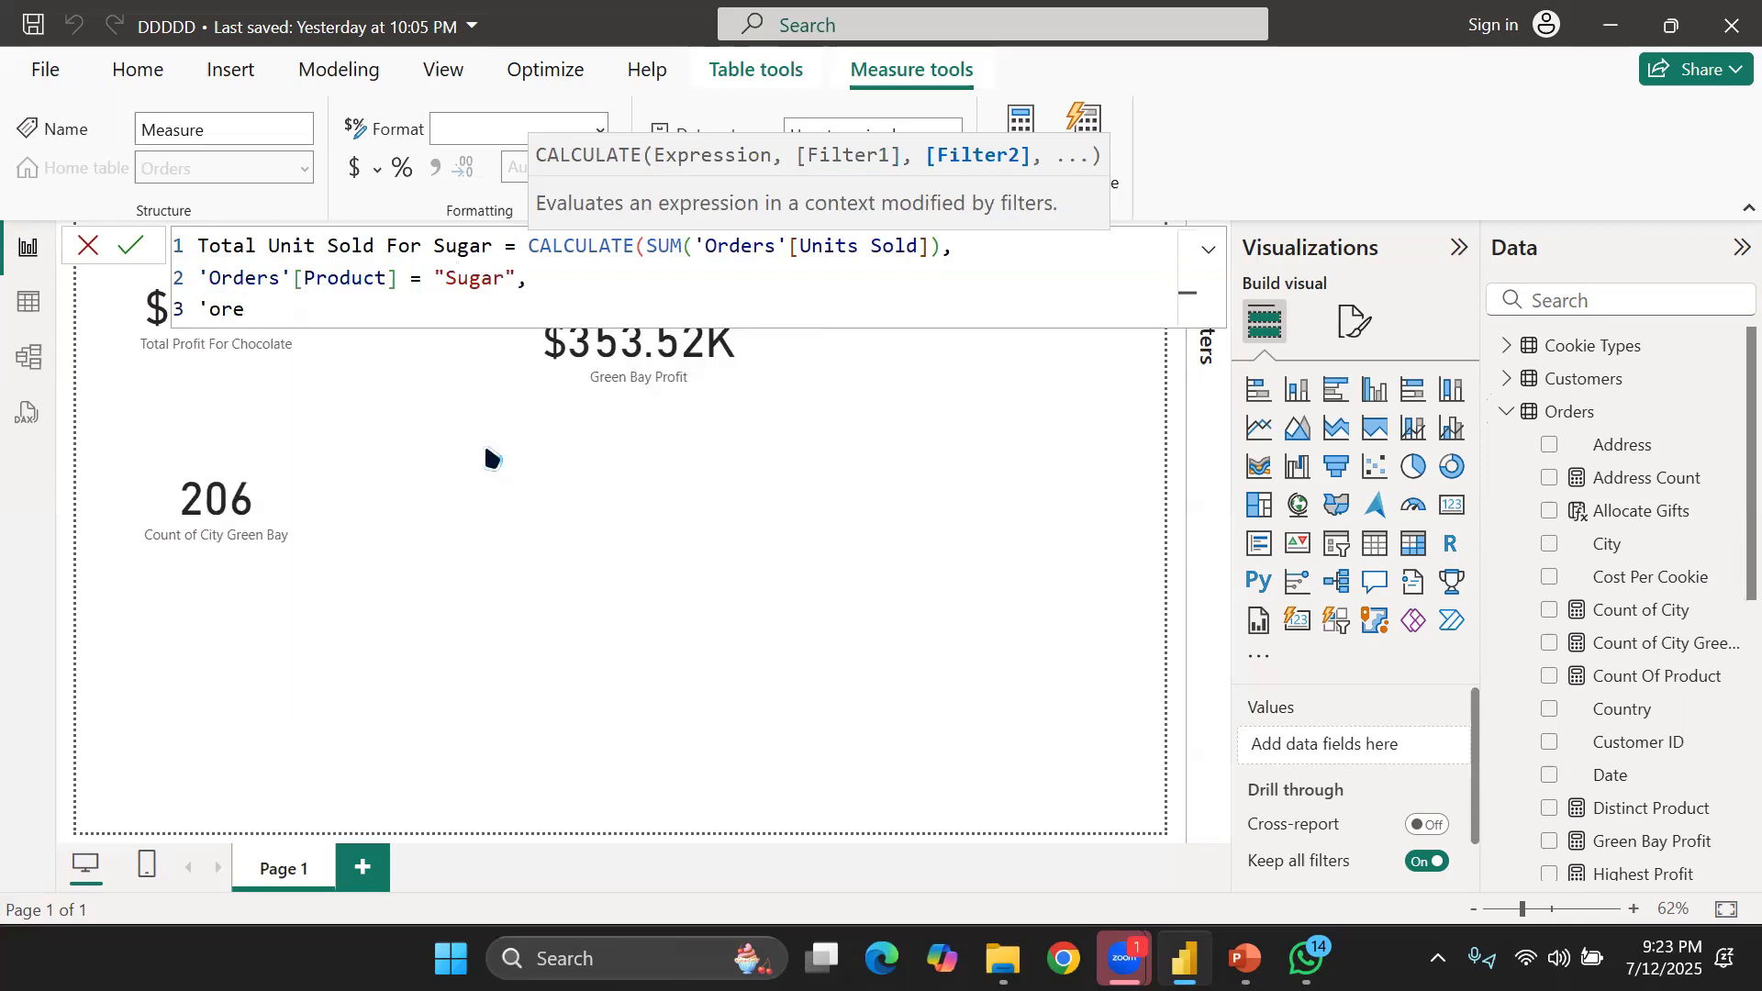
text(de)
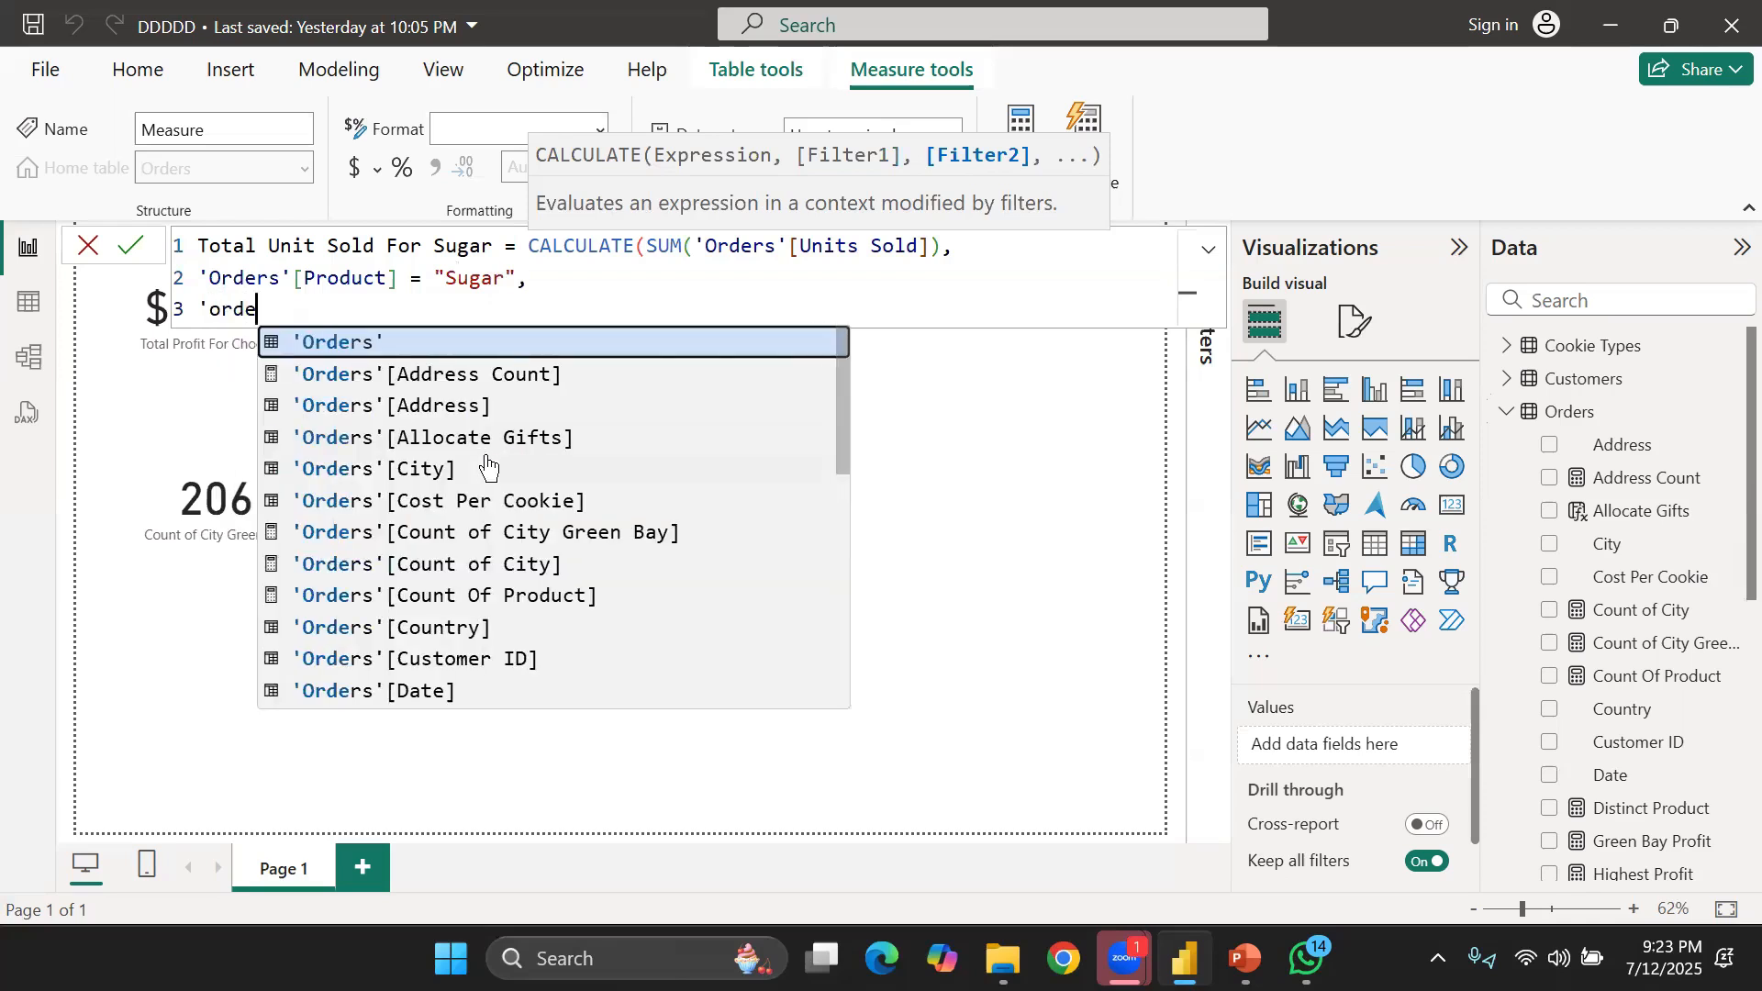
click(489, 466)
text(= ")
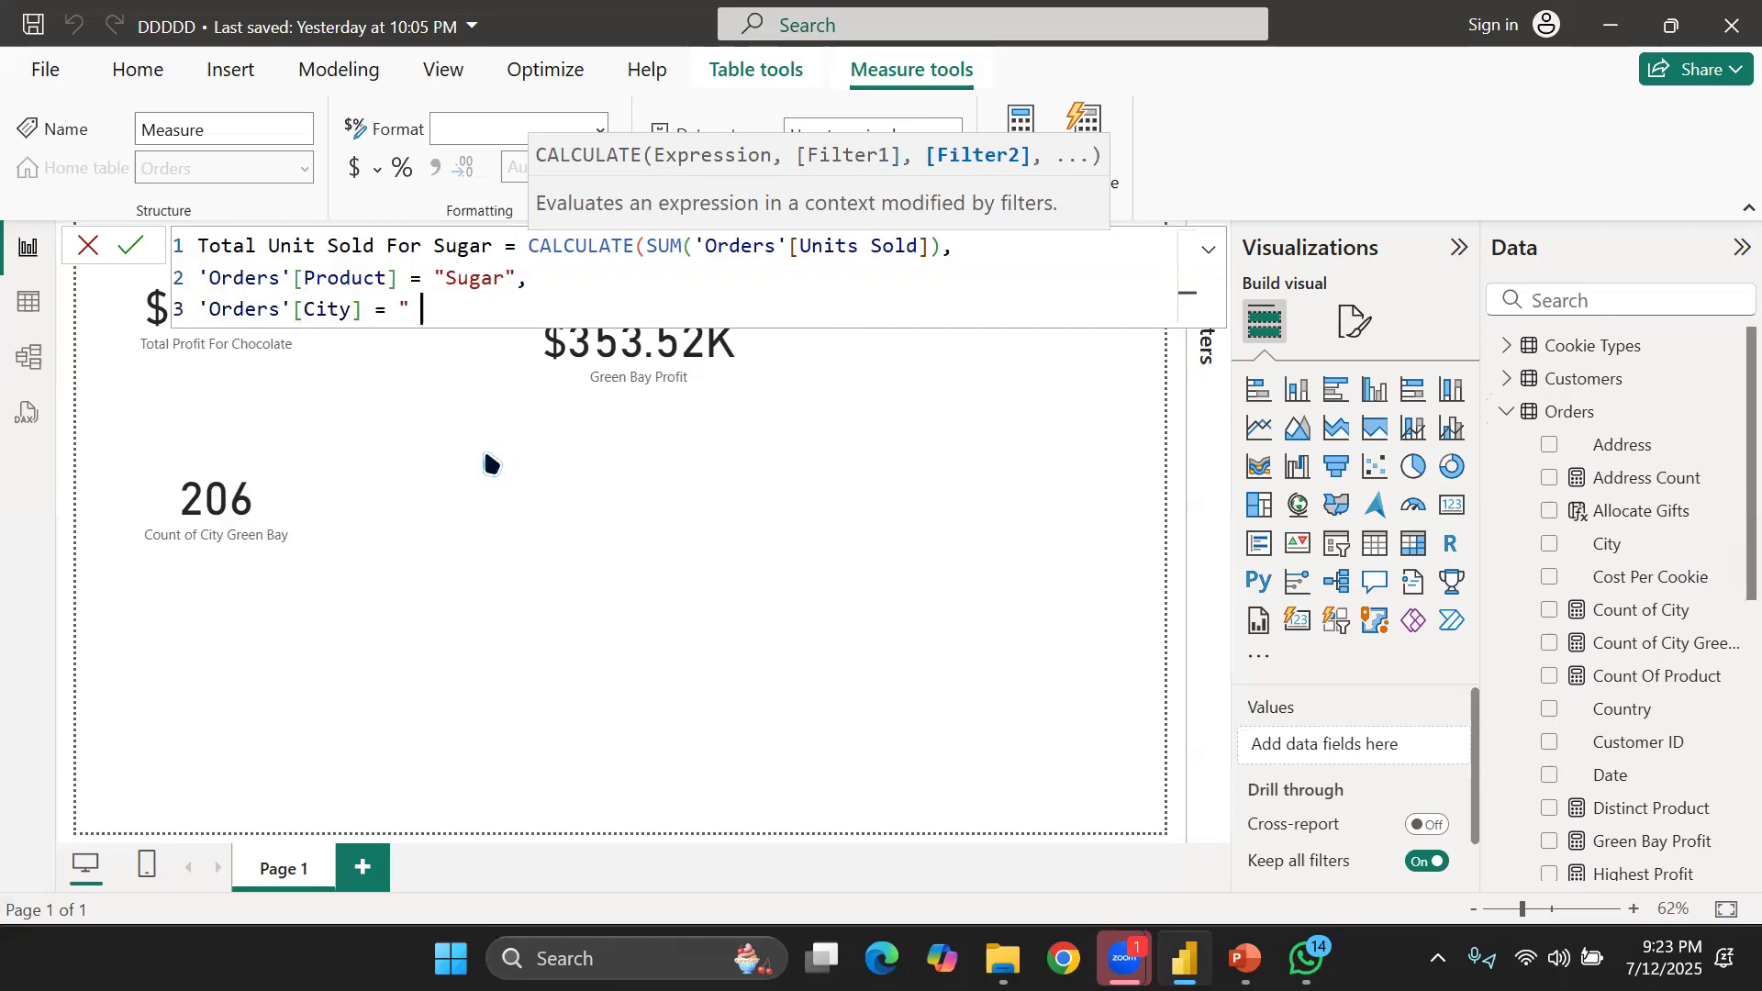
key(BackSpace)
text(Salt Lake)
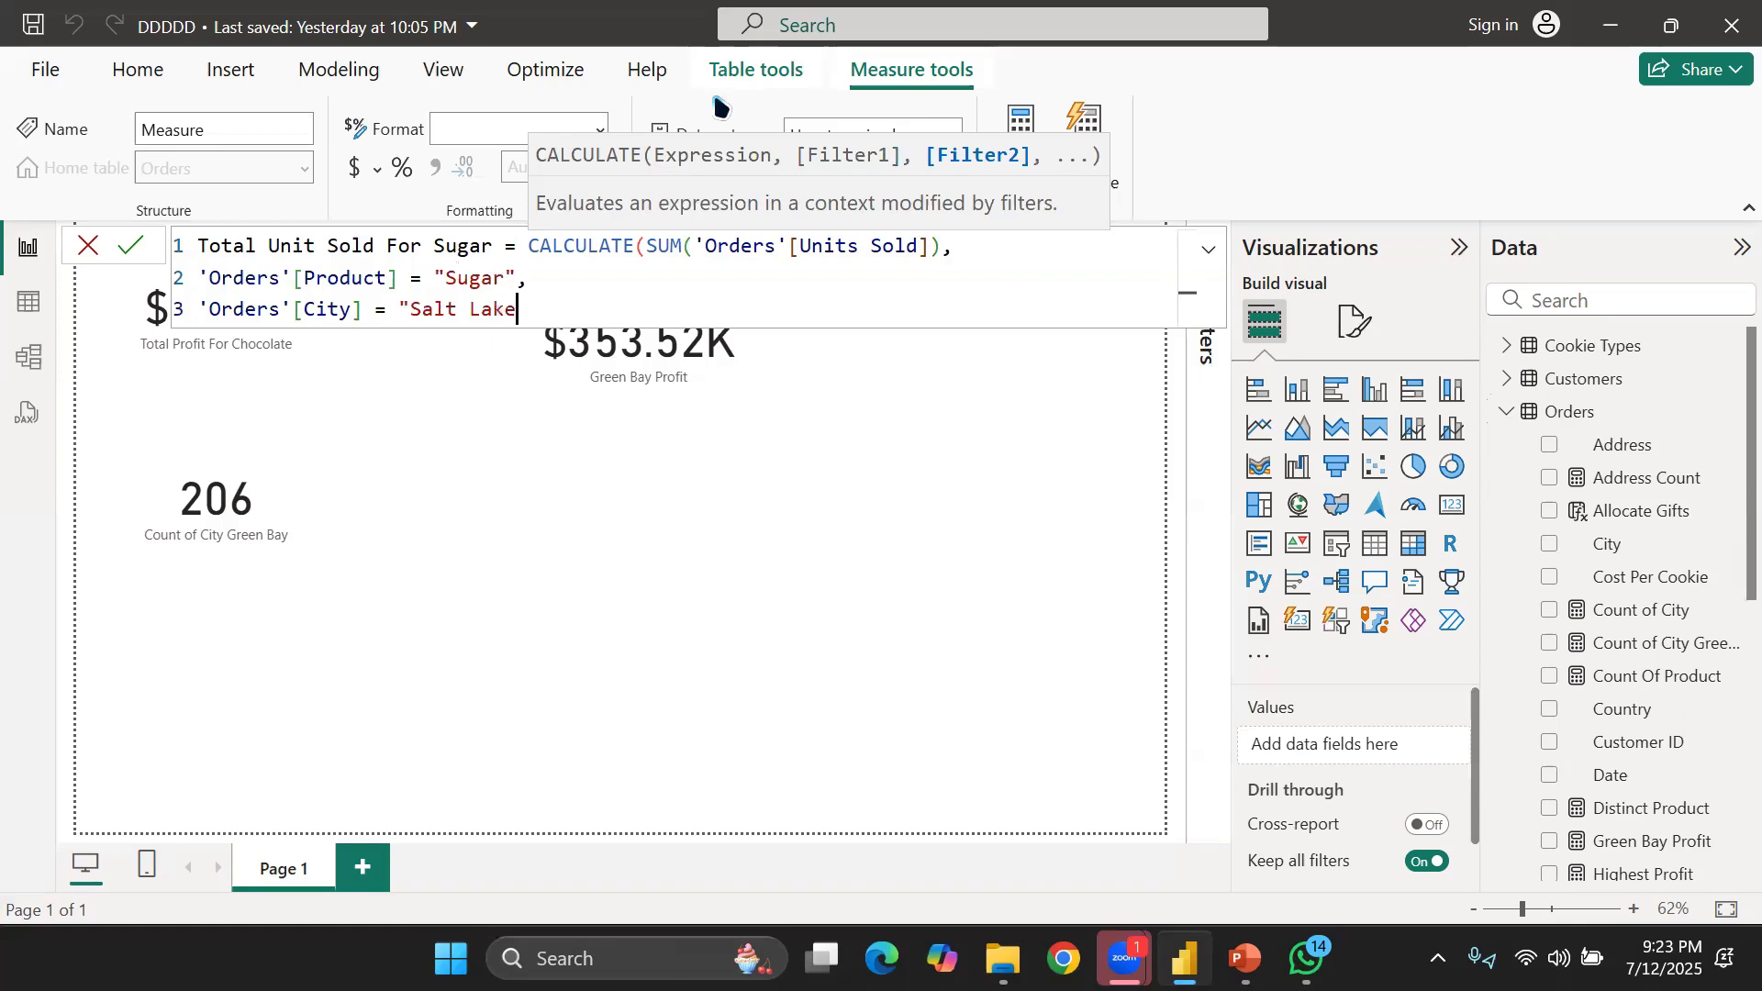
text( City)
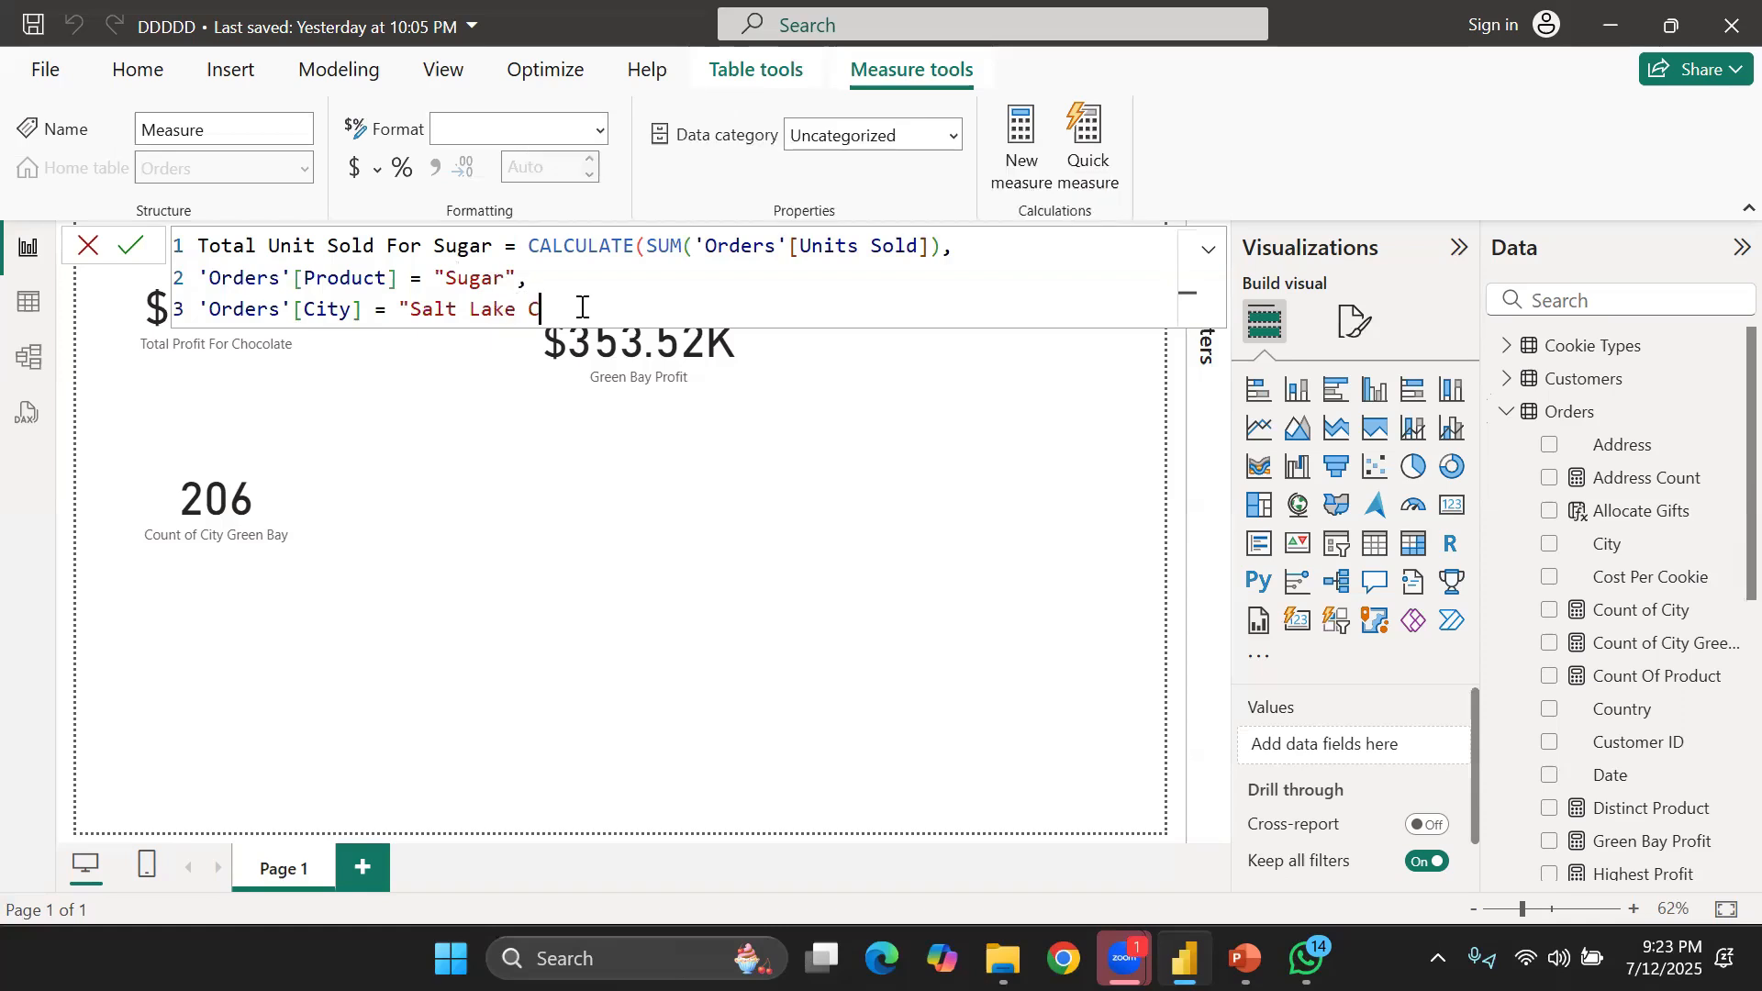
text("))
key(Return)
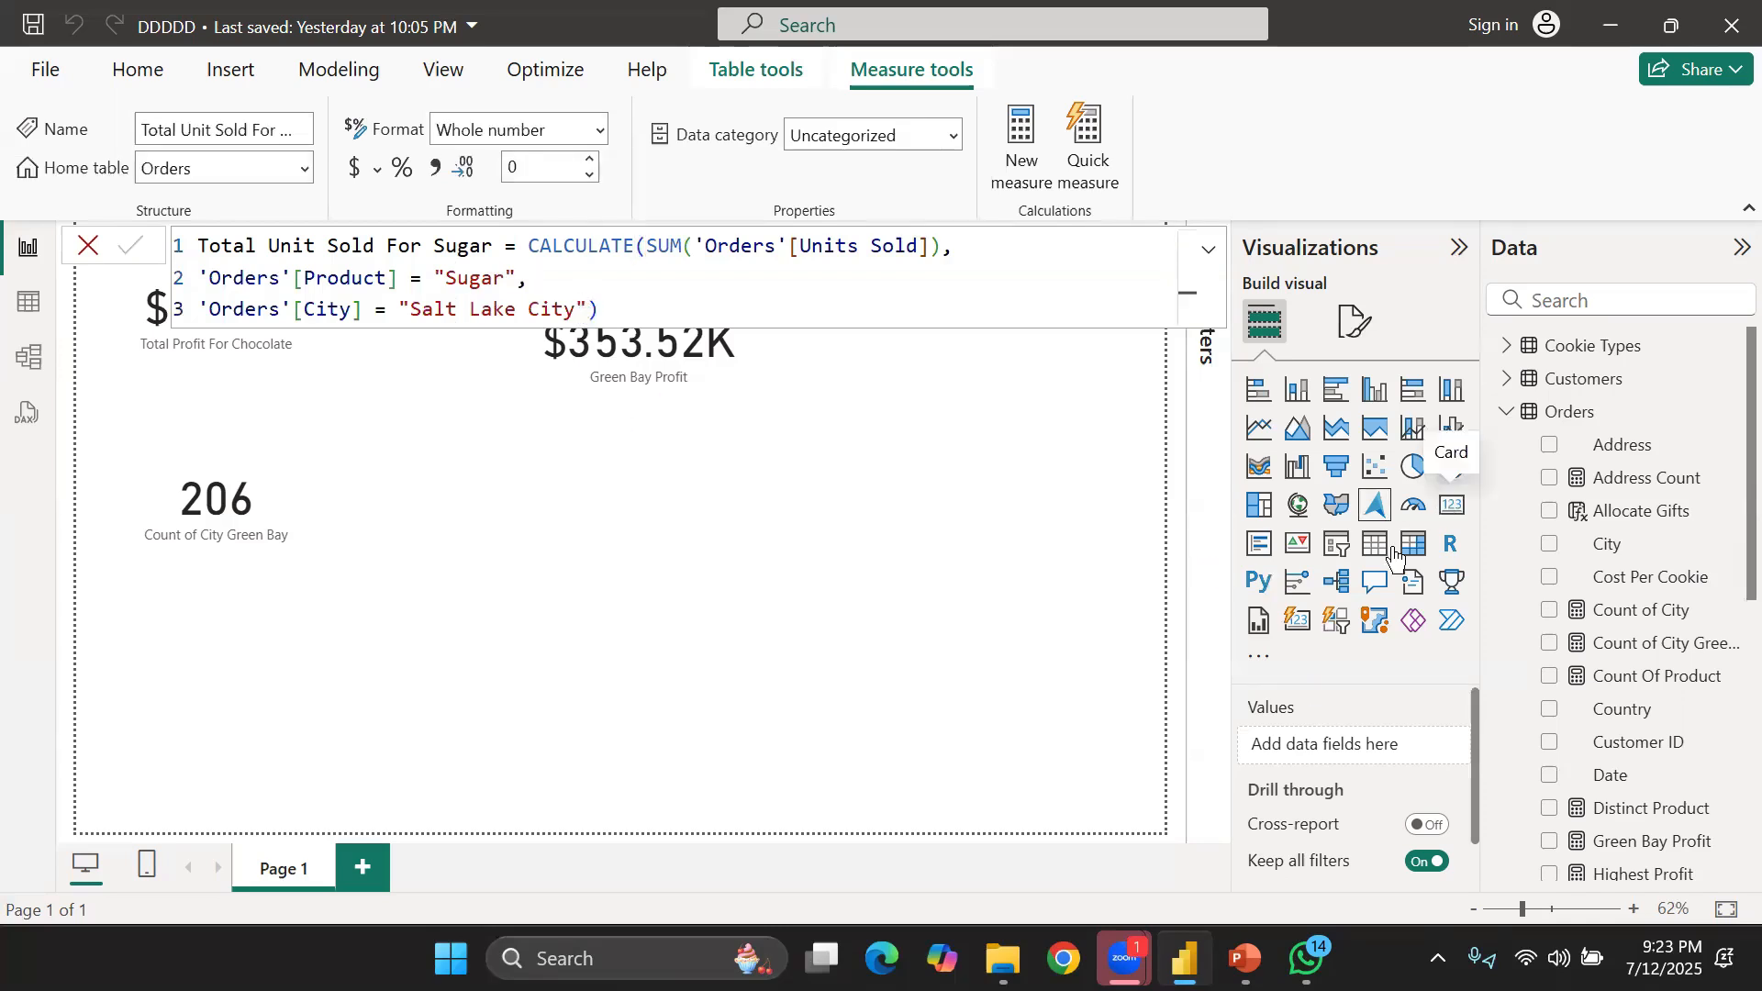
Add a card showing Total Unit Sold For Sugar and place it in the empty area below and beside the Green Bay Profit card
click(1459, 514)
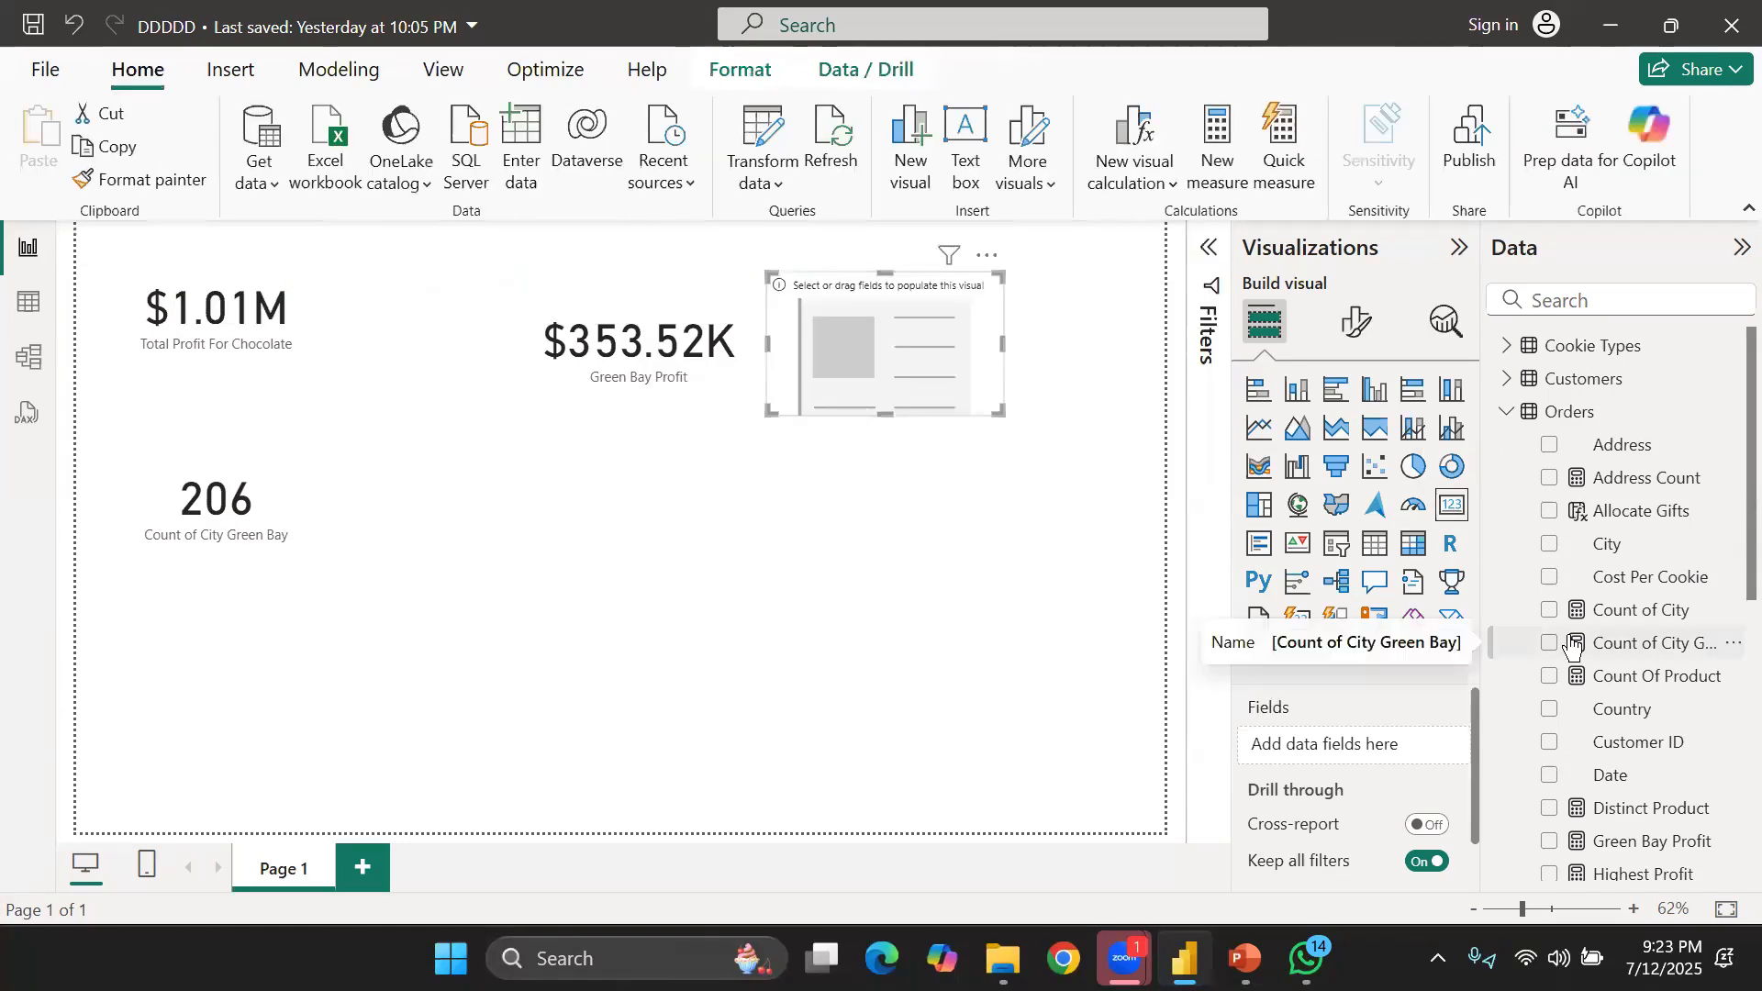
scroll(1581, 727, down, 3)
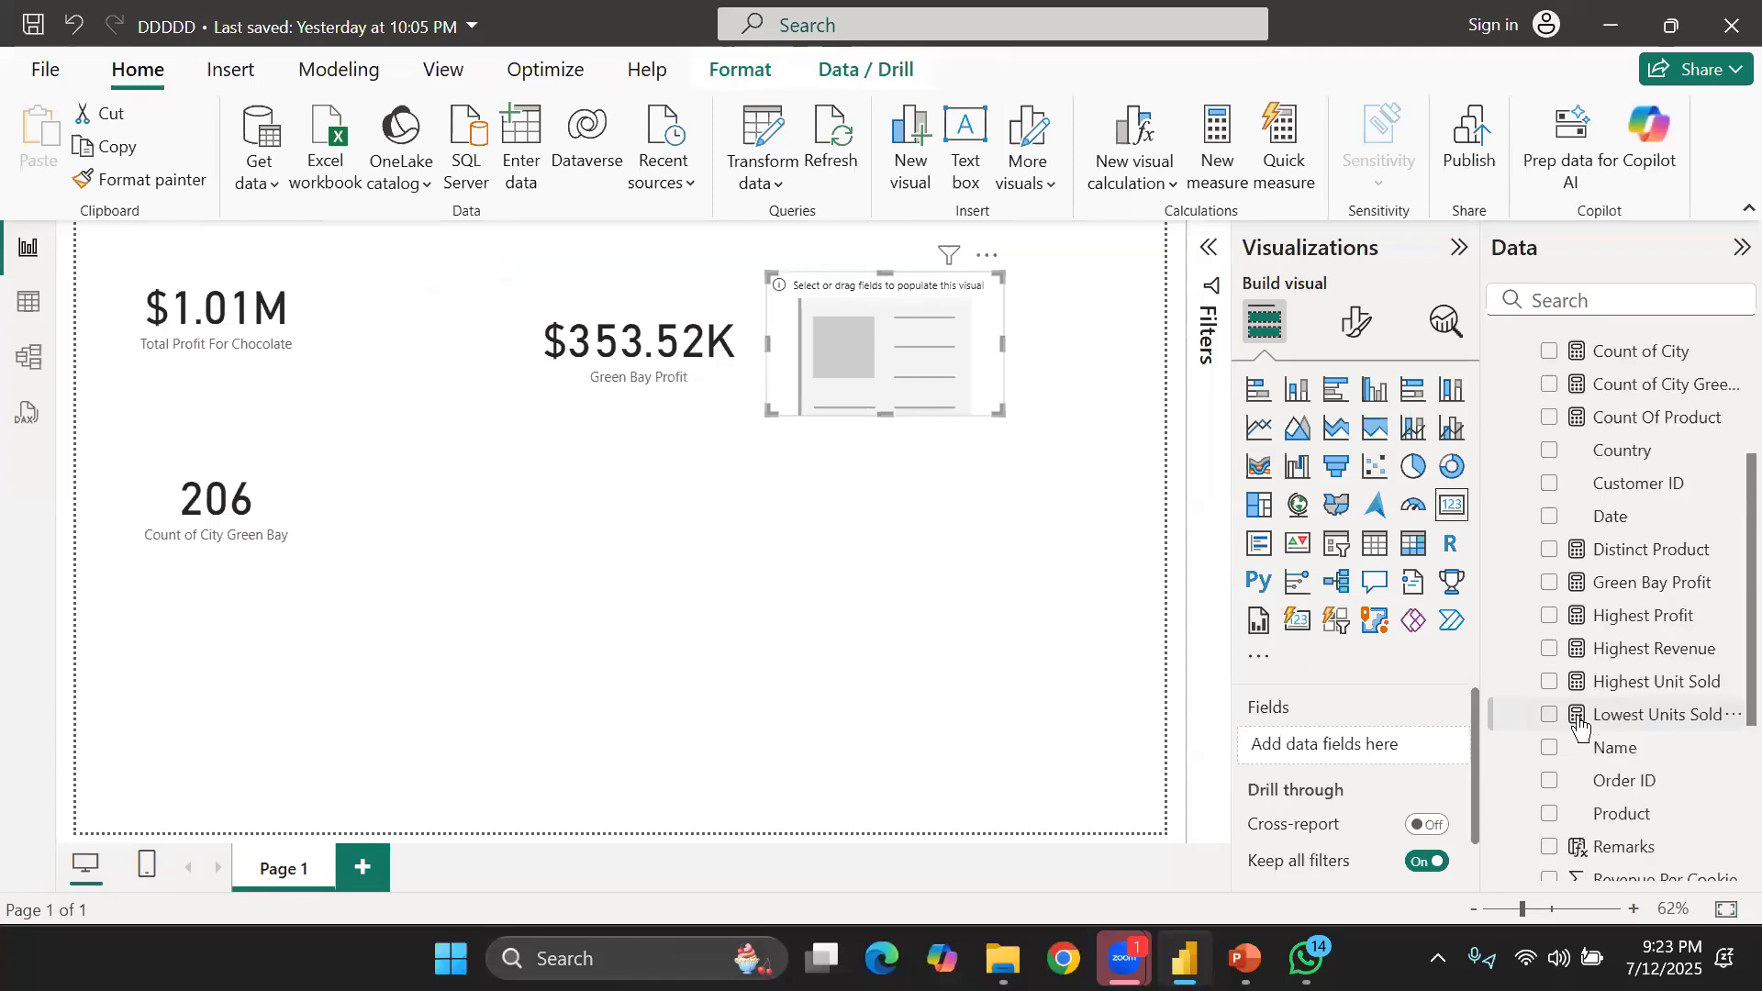
scroll(1581, 727, down, 2)
scroll(1581, 727, down, 1)
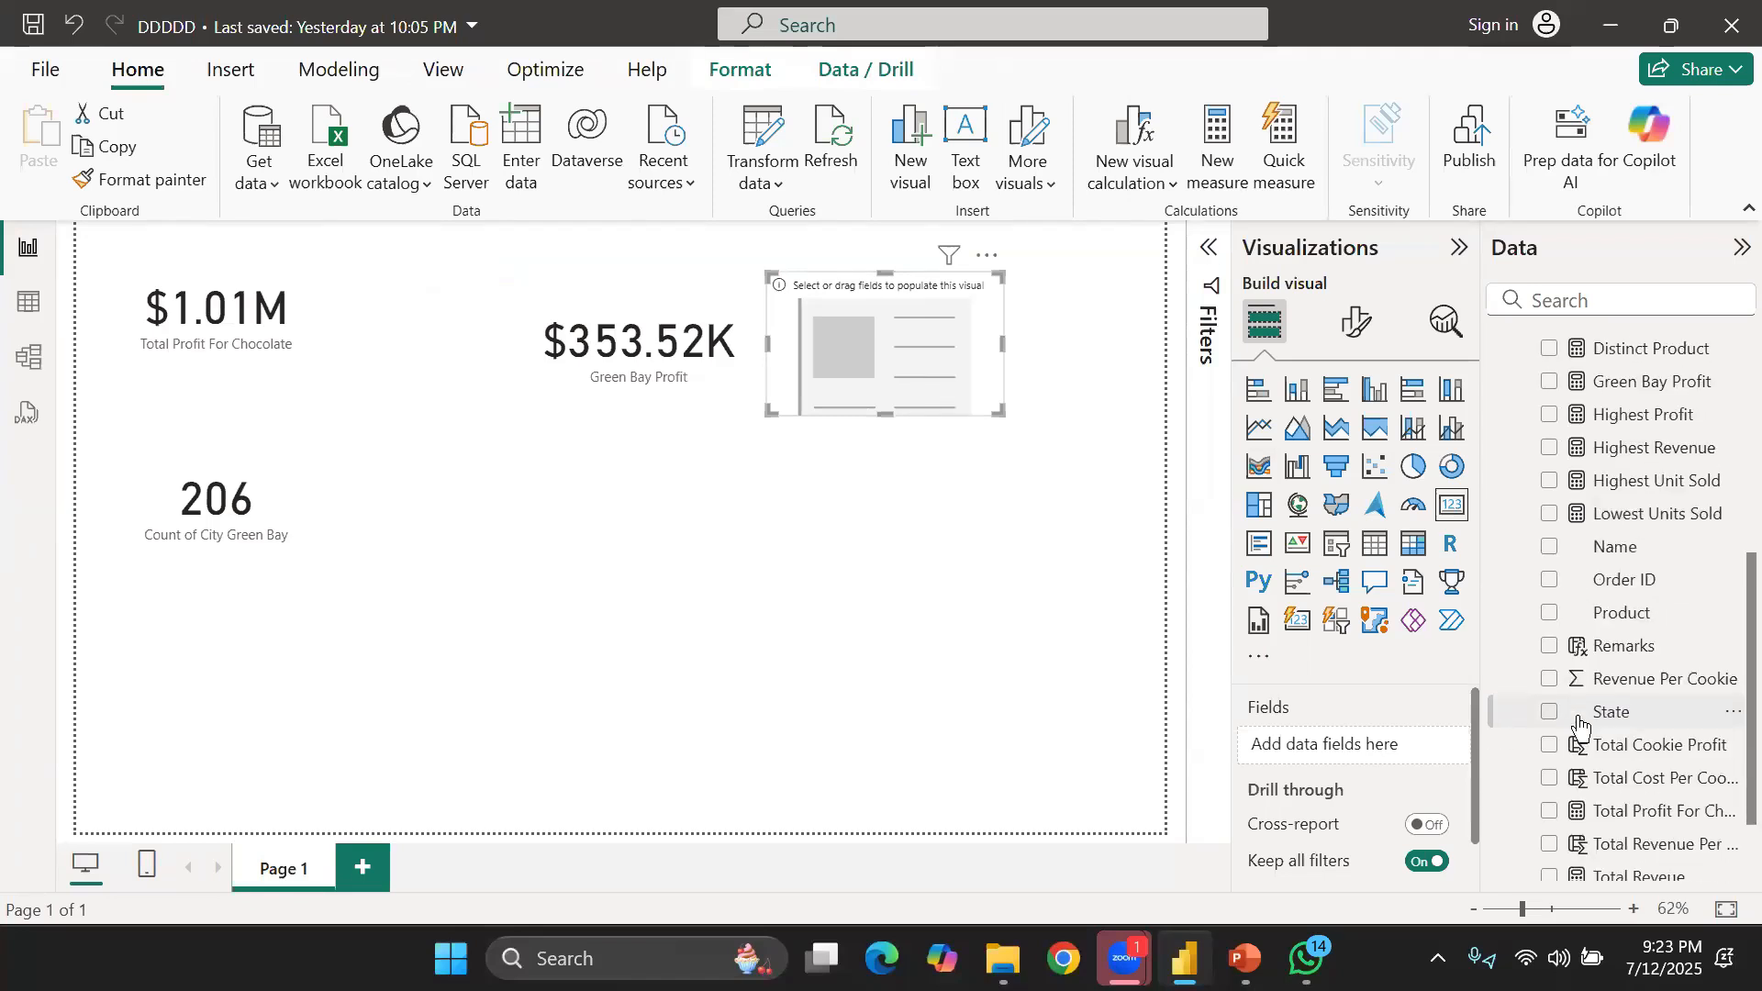
scroll(1580, 727, down, 1)
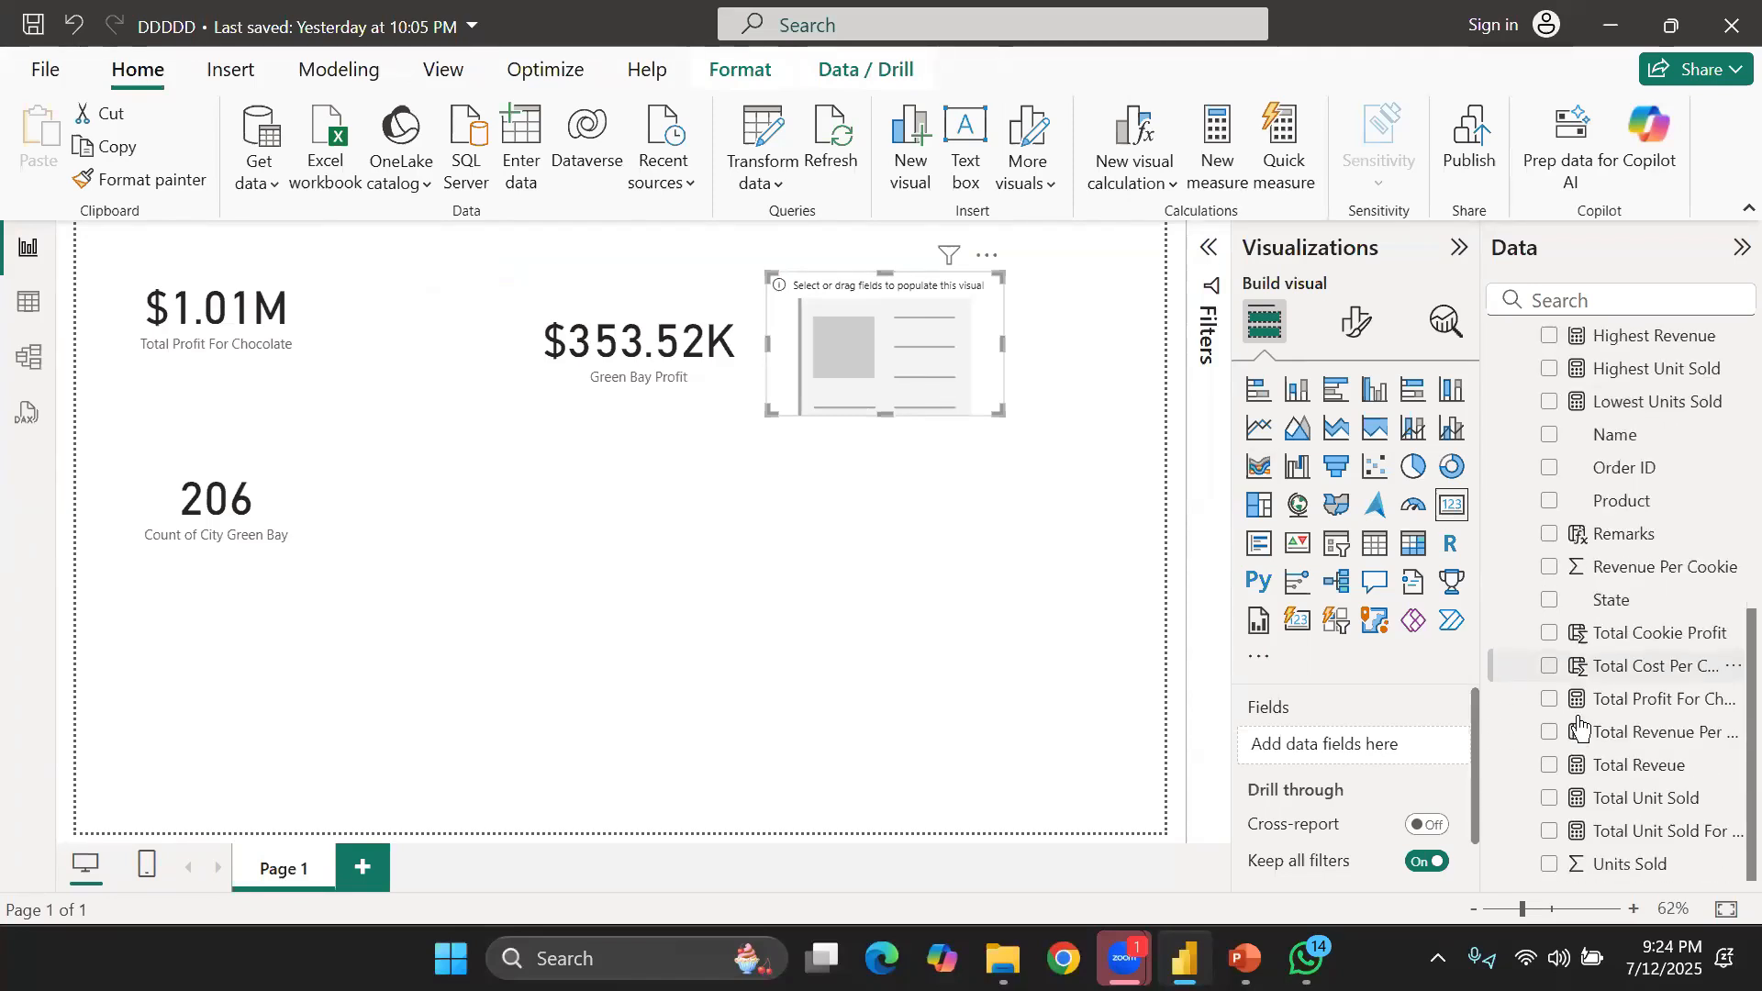
click(1549, 832)
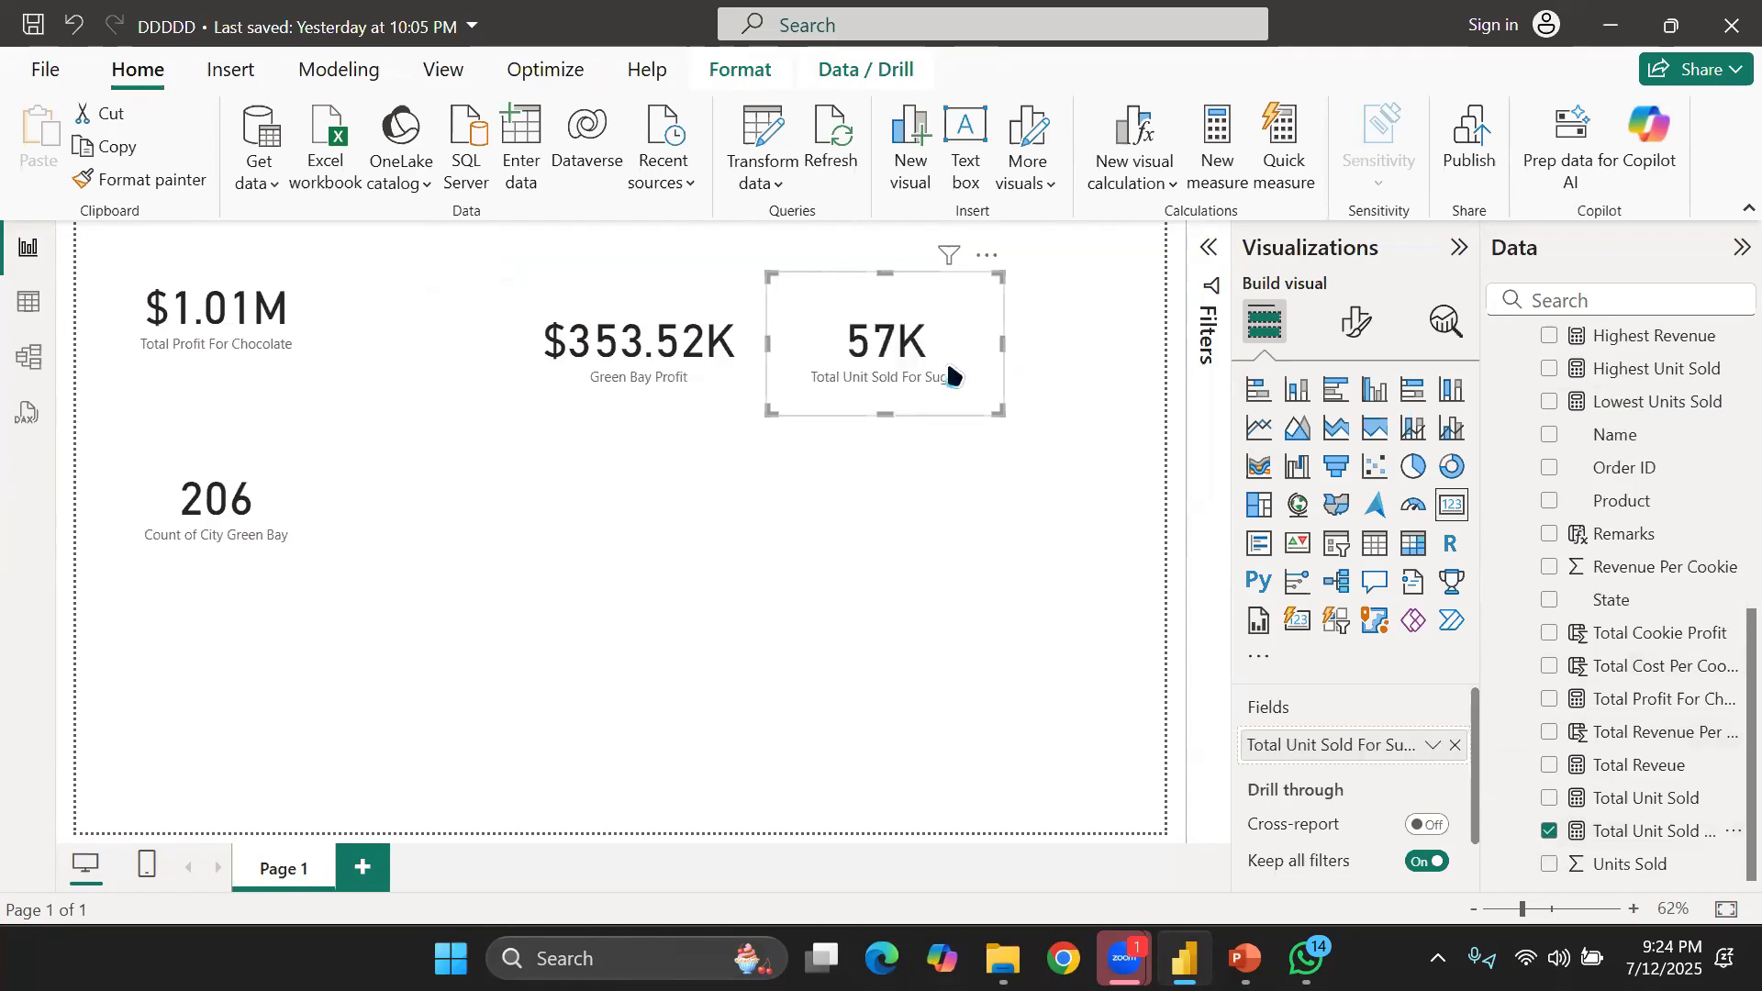
drag(954, 376, 988, 580)
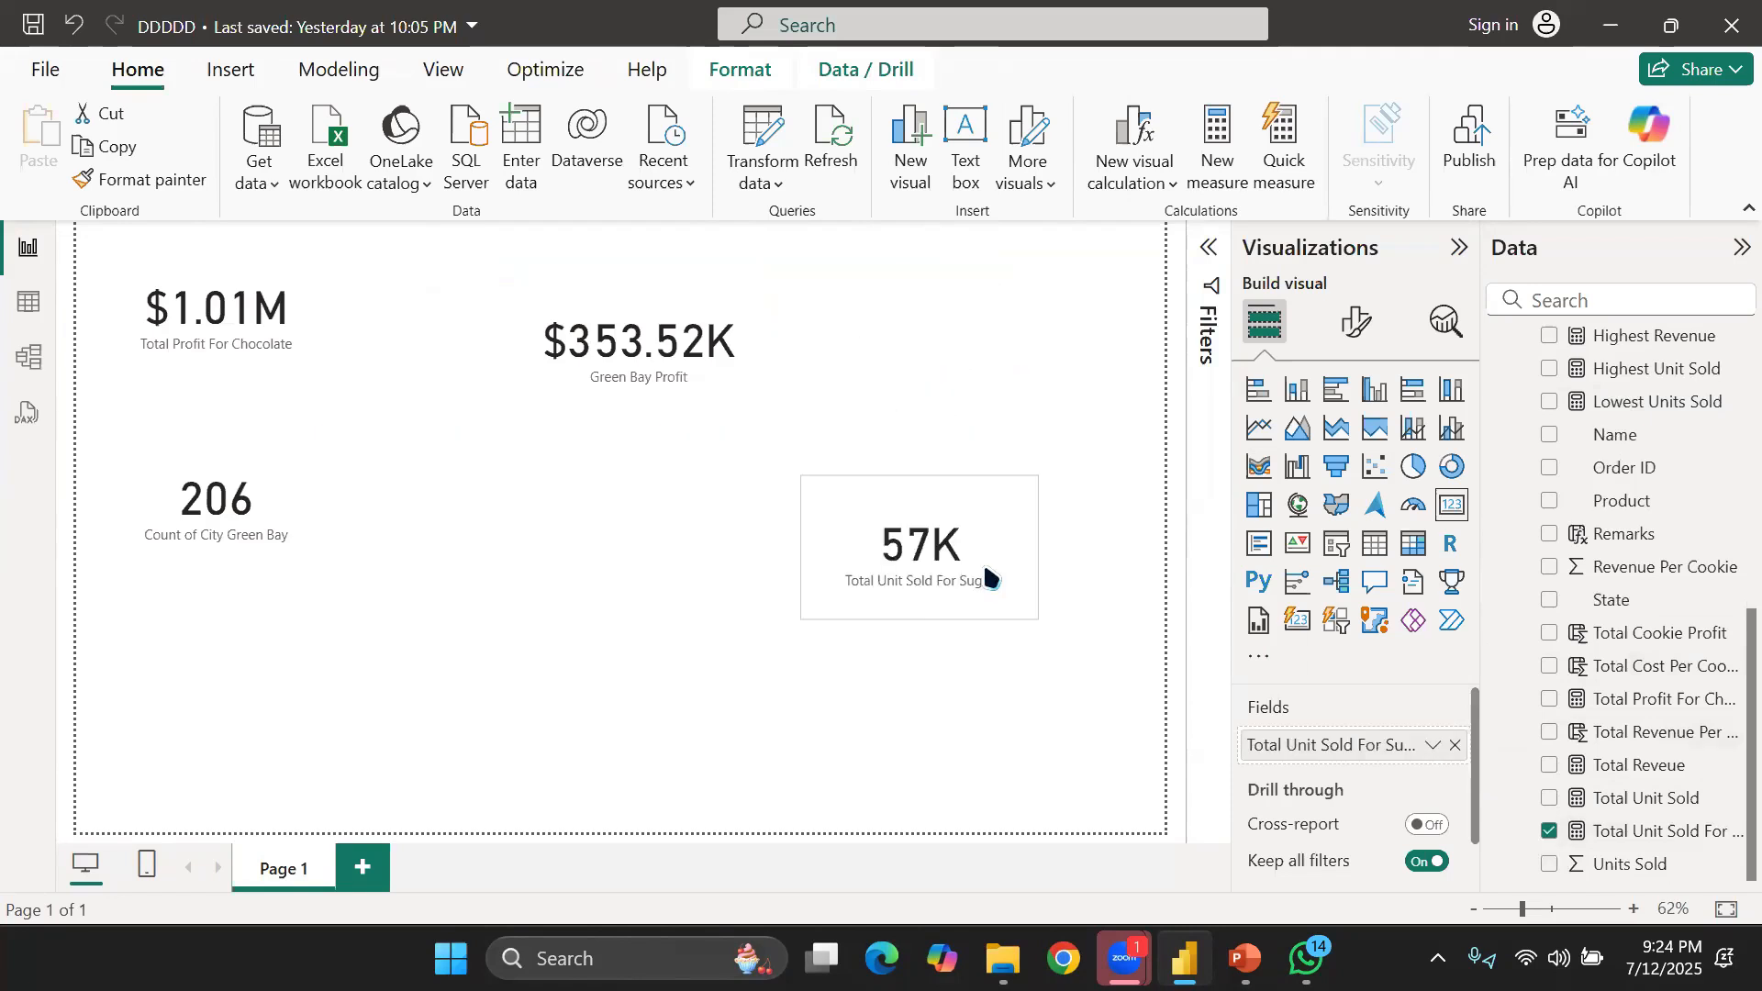
click(975, 313)
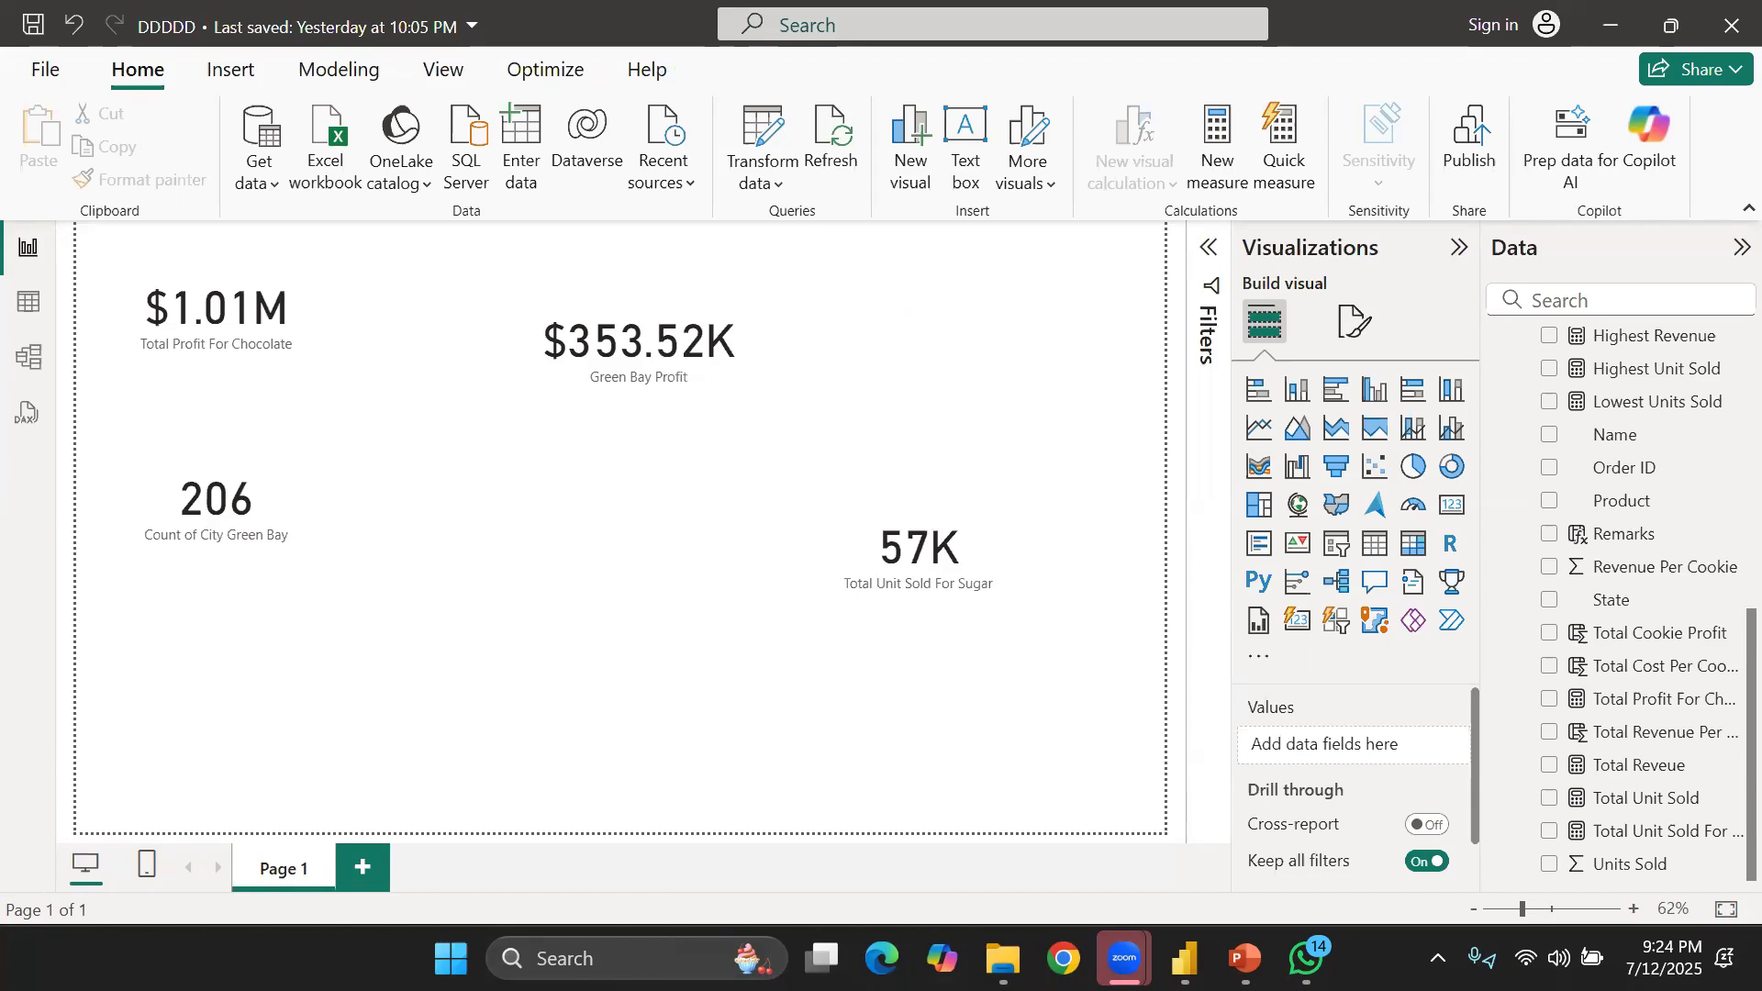
Switch to the PowerPoint presentation and view slide 20, which introduces calculated tables and their benefits
click(1244, 958)
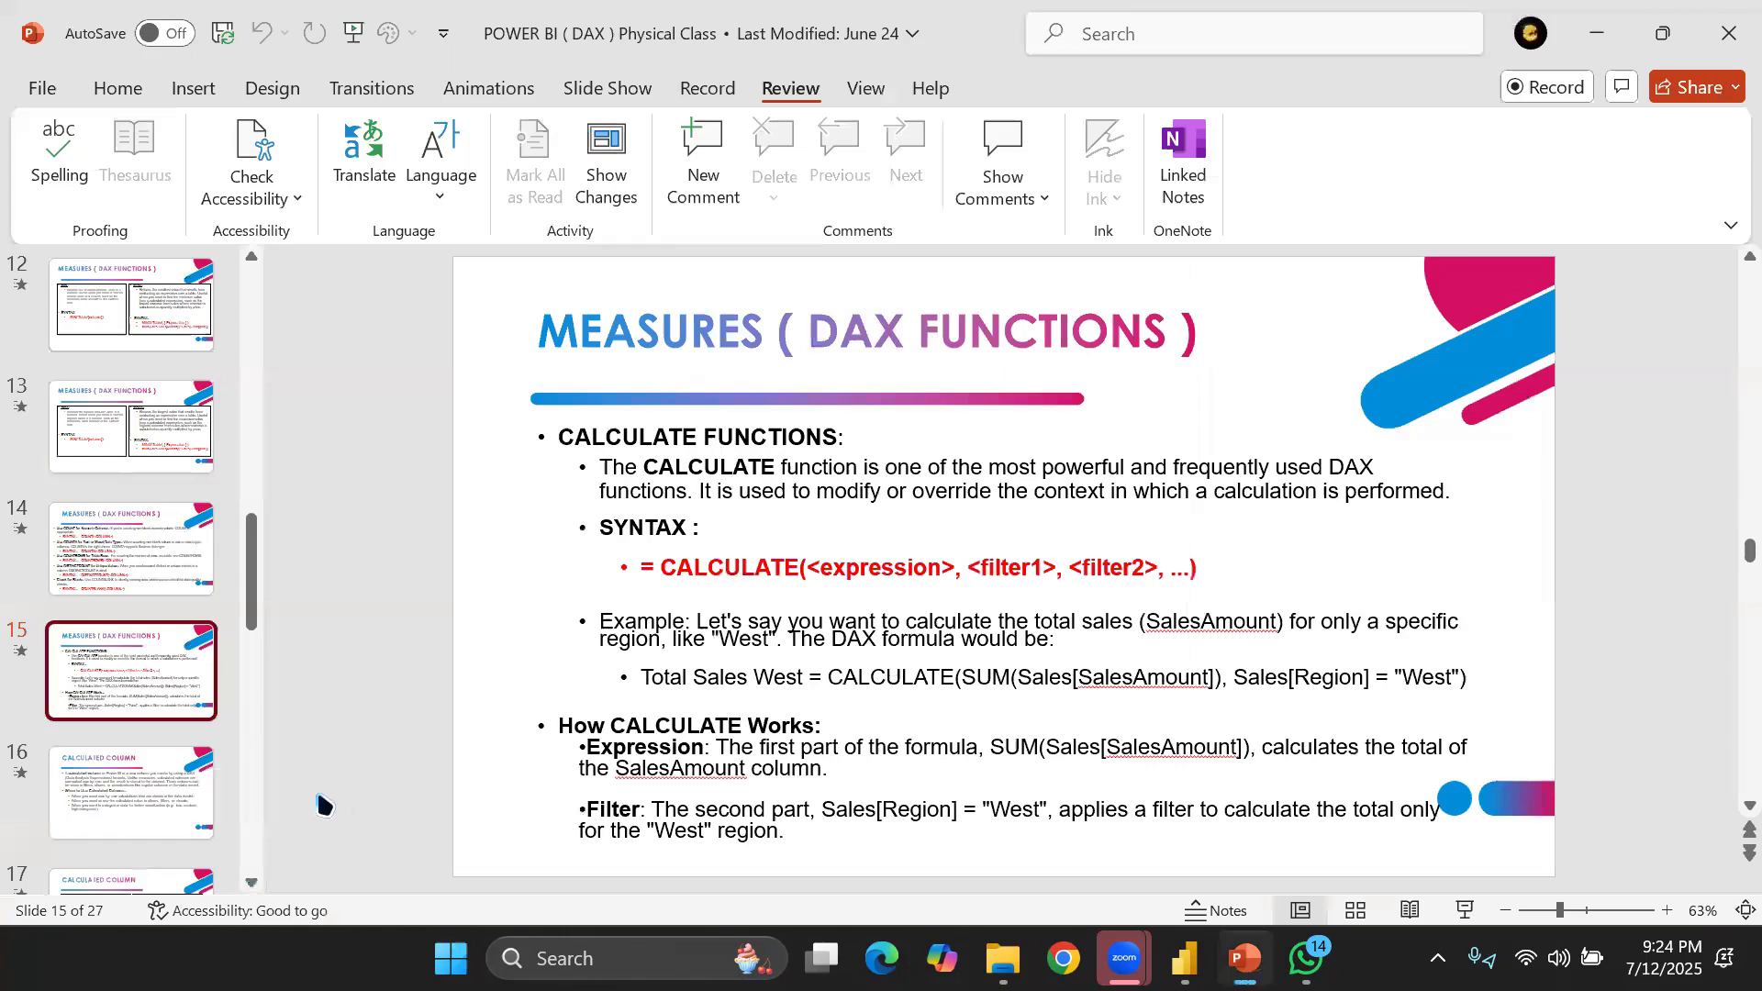
click(123, 735)
scroll(123, 697, down, 6)
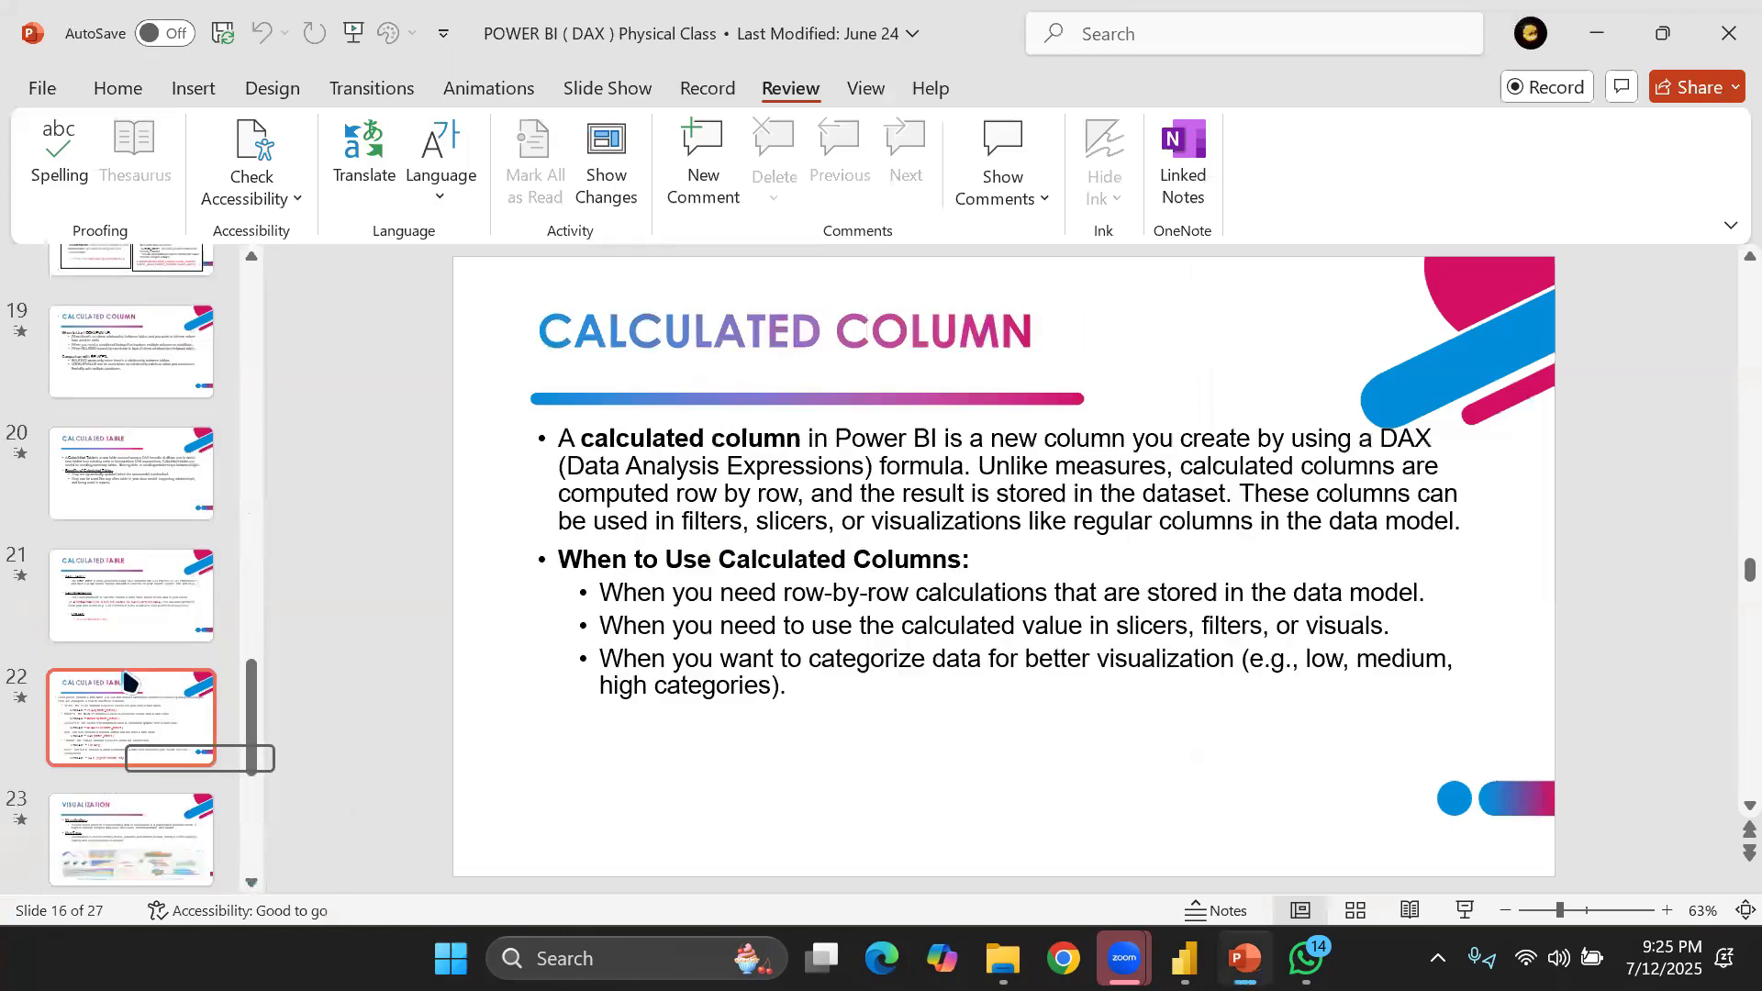
click(138, 503)
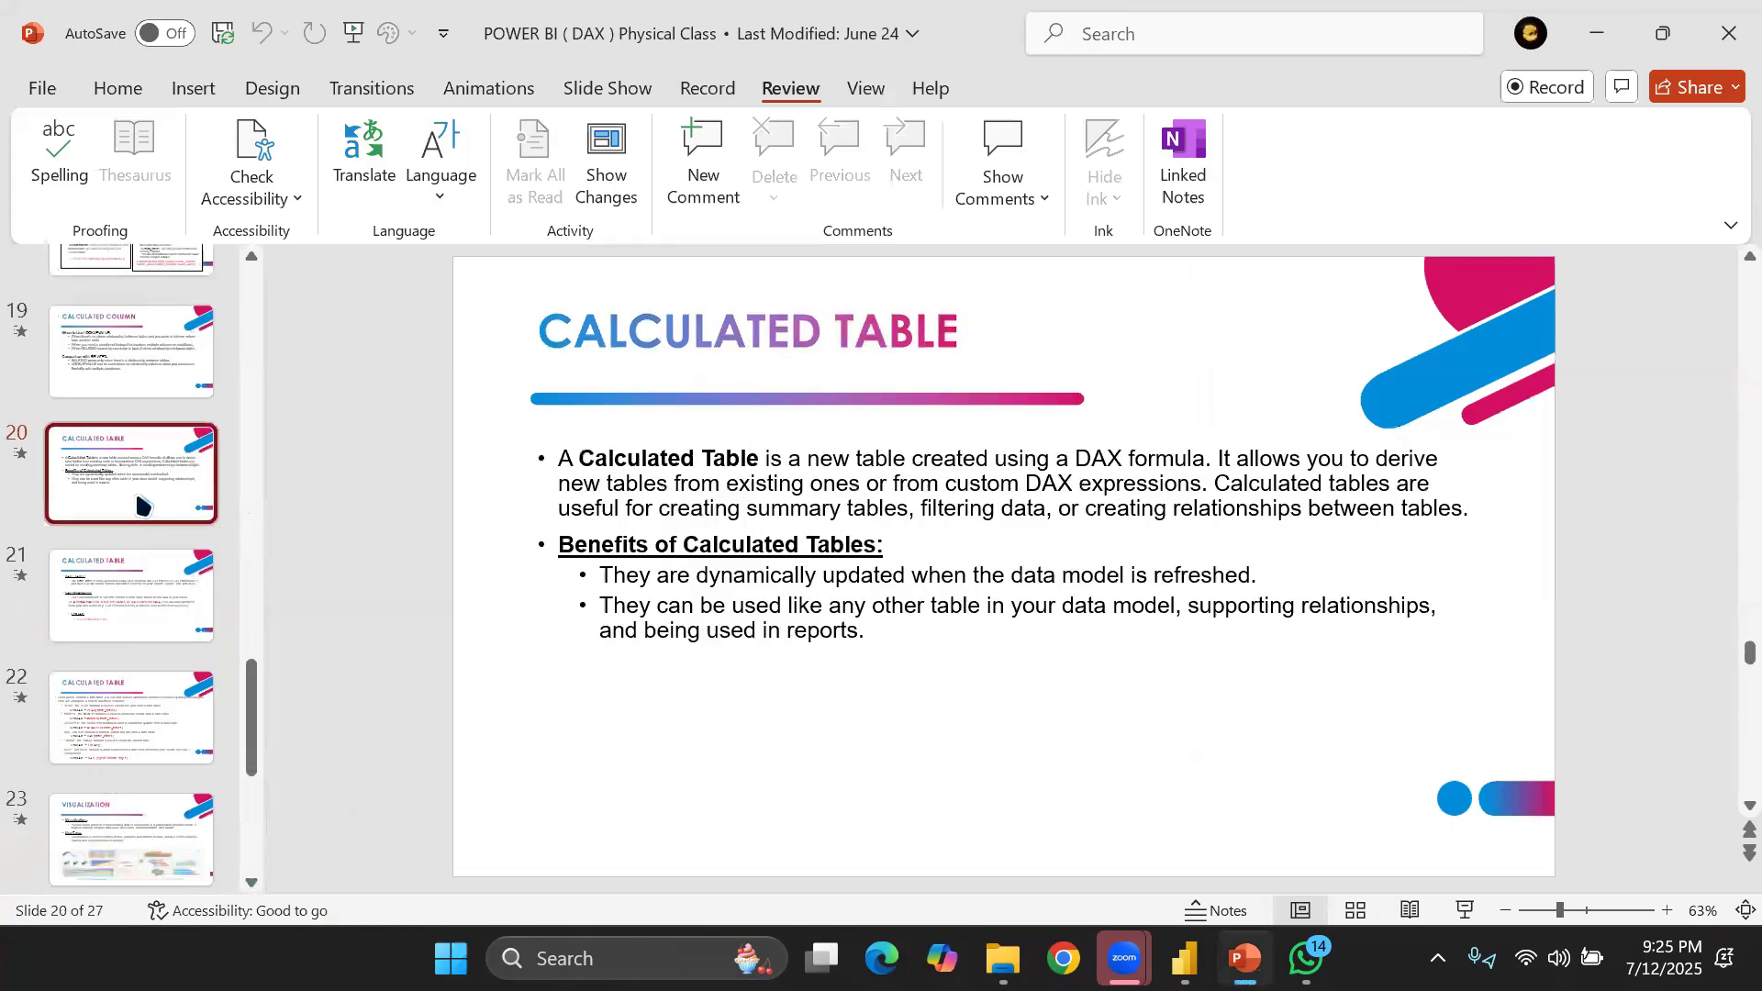
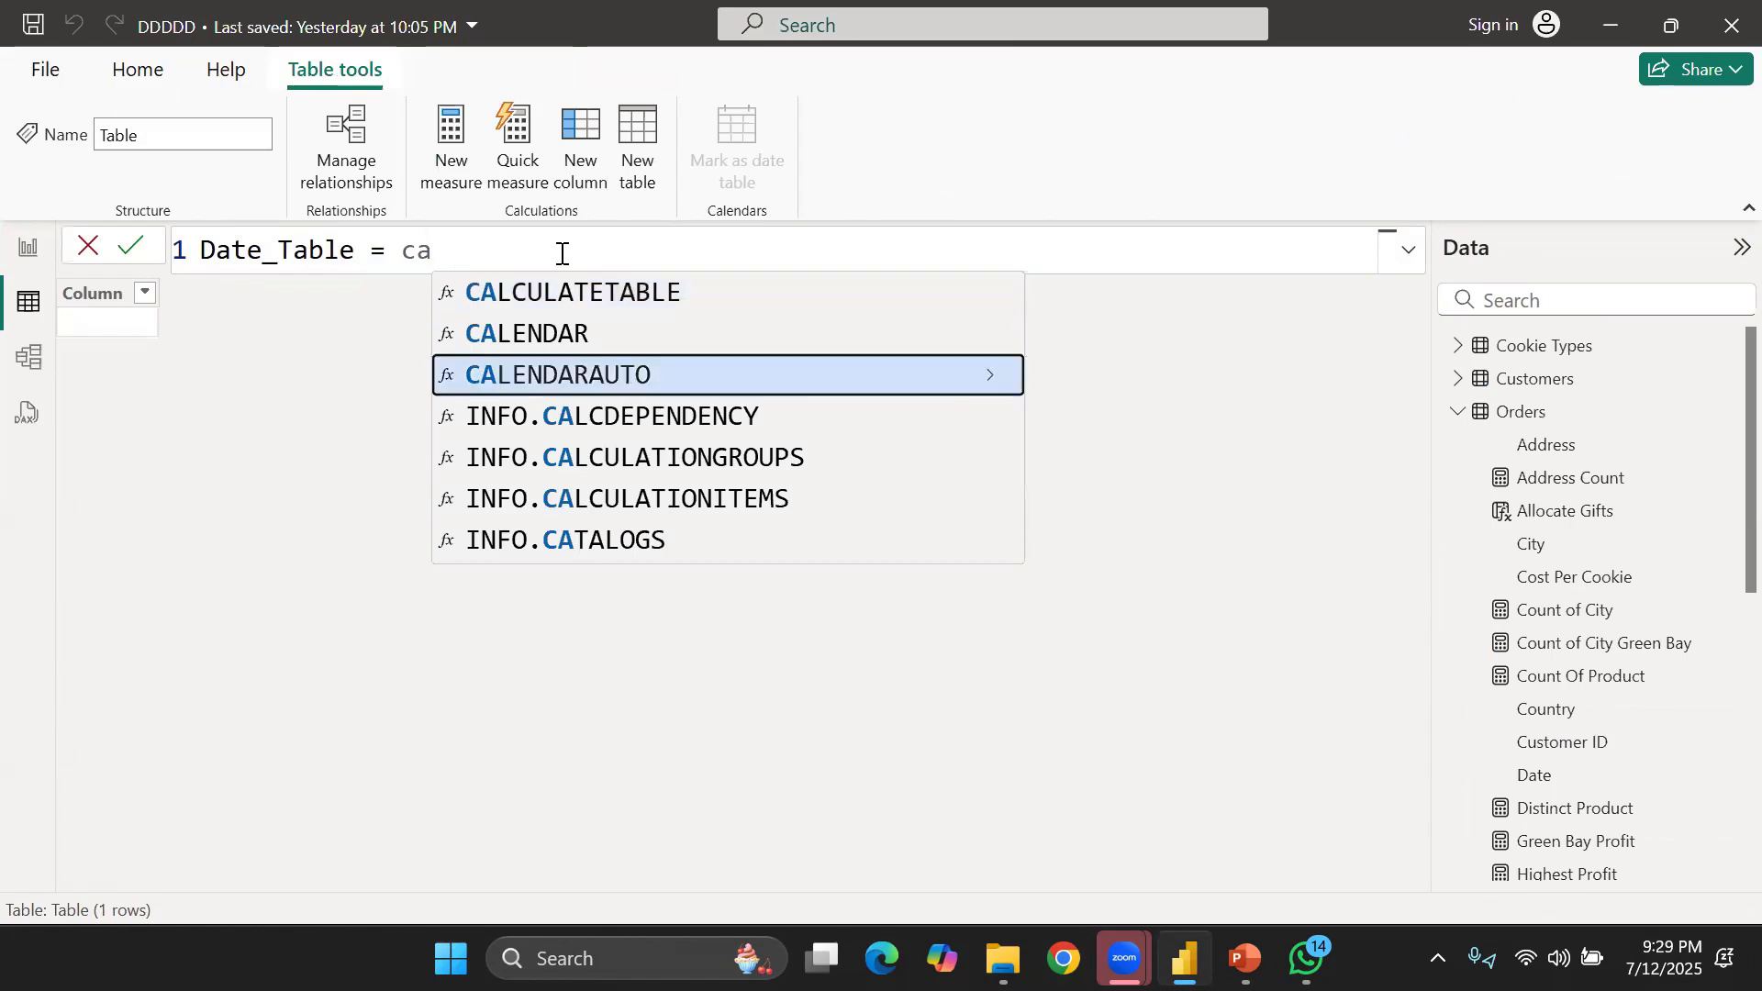
Complete the Date_Table formula with CALENDARAUTO() and commit the new calculated table
key(Tab)
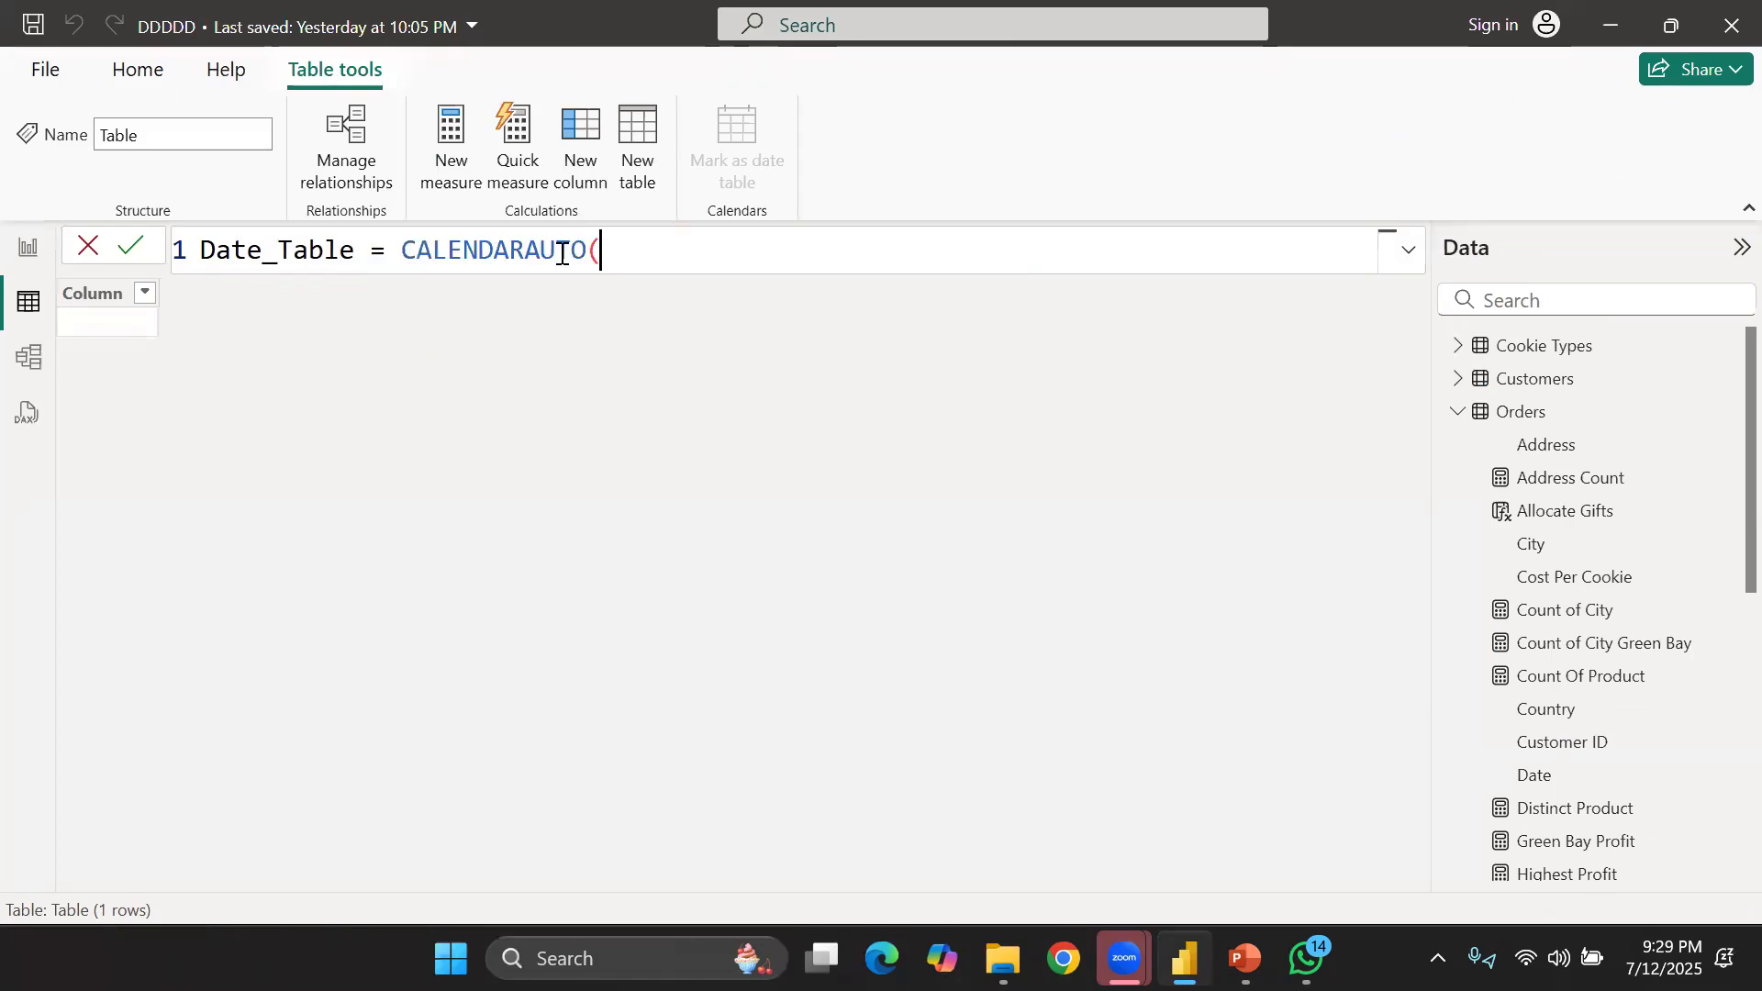
text())
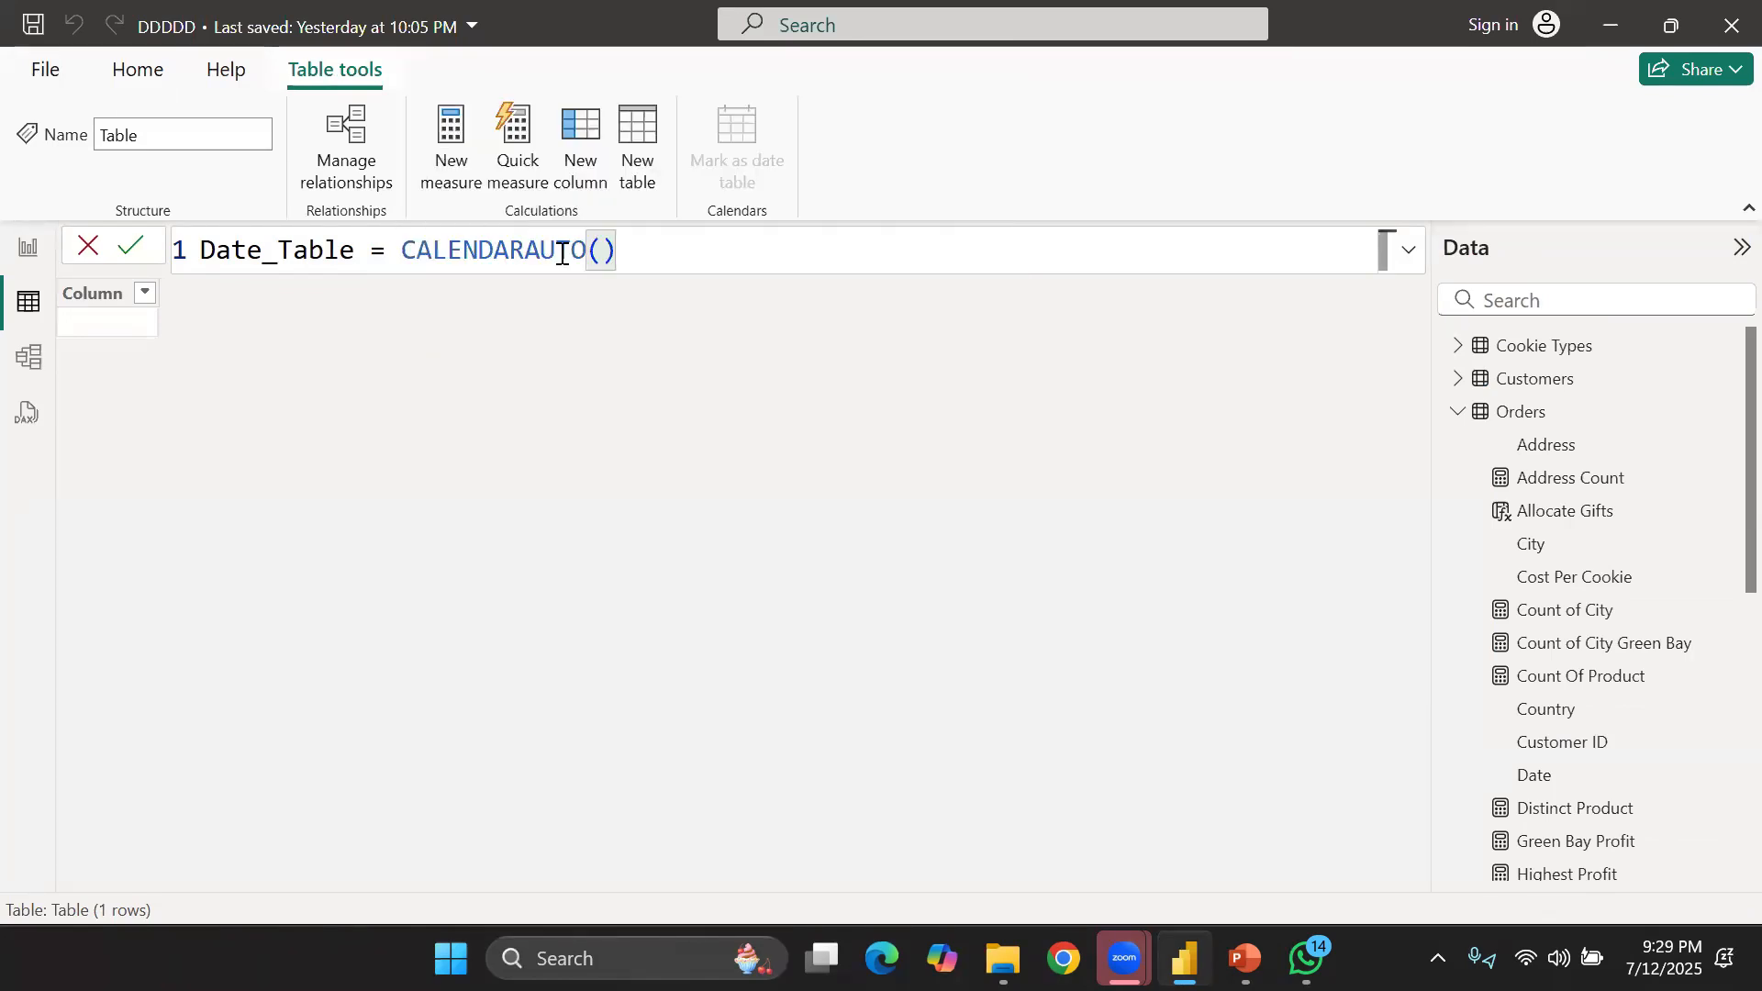
key(Return)
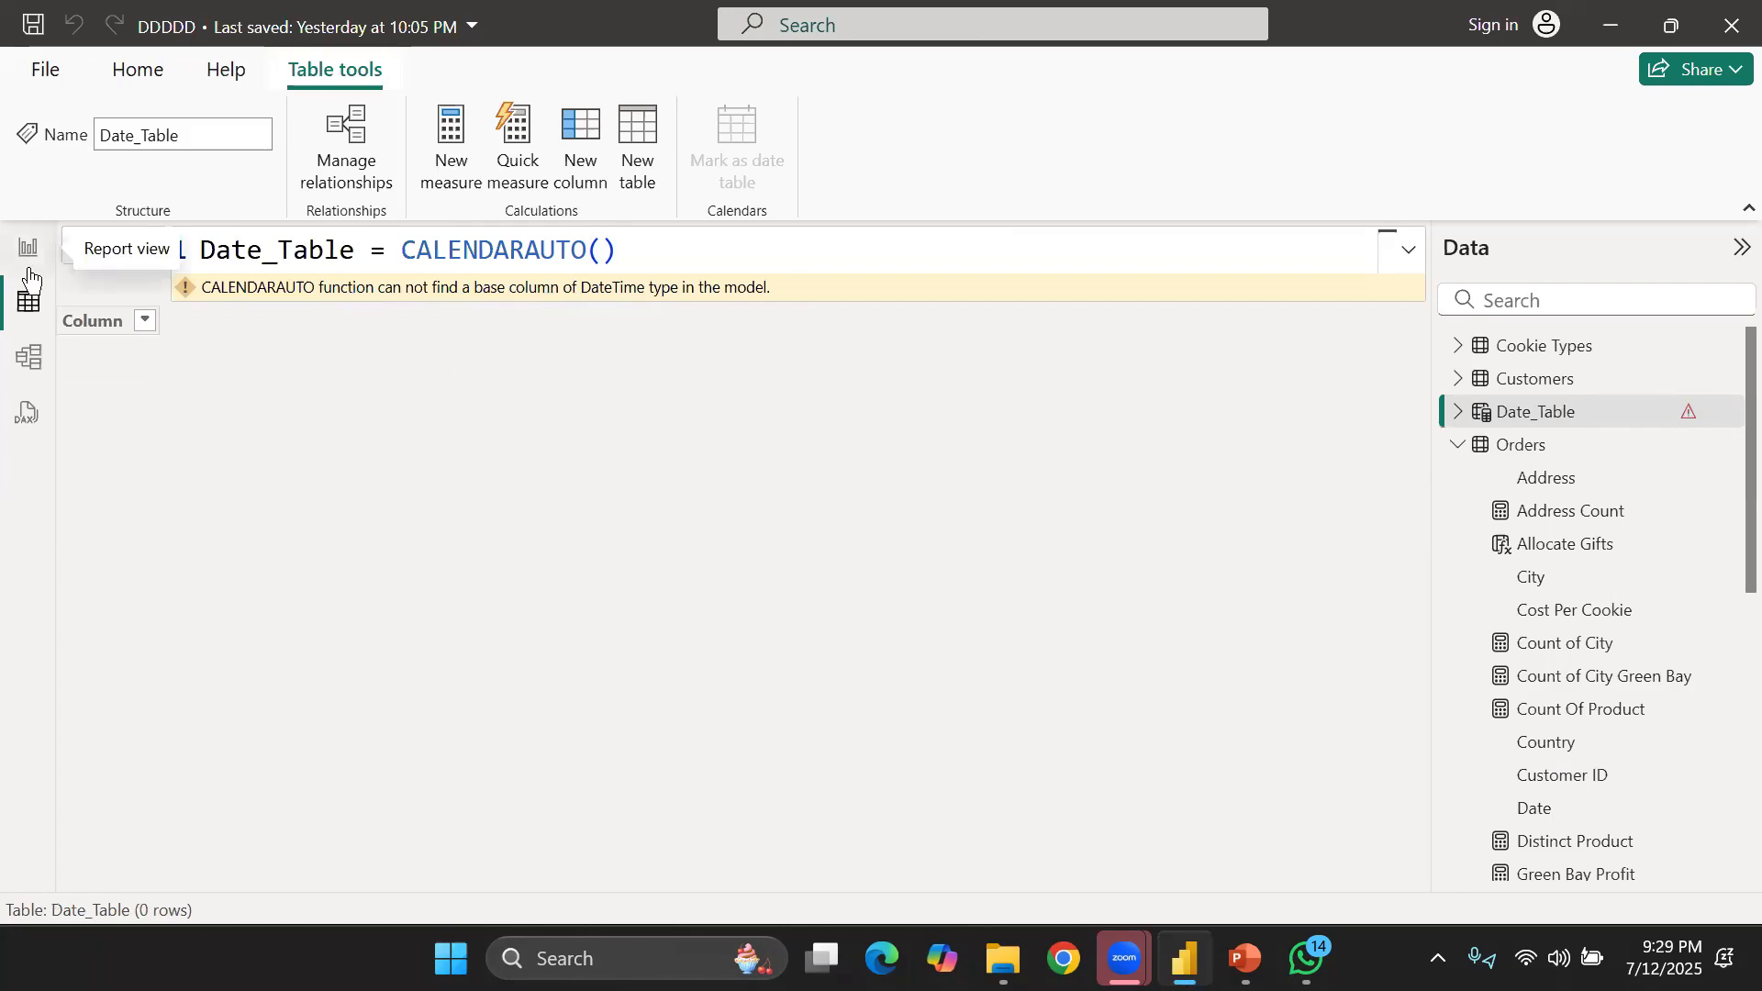
Change the data type of the Date column in the Orders table from Text to Date and accept the data type change
click(1519, 445)
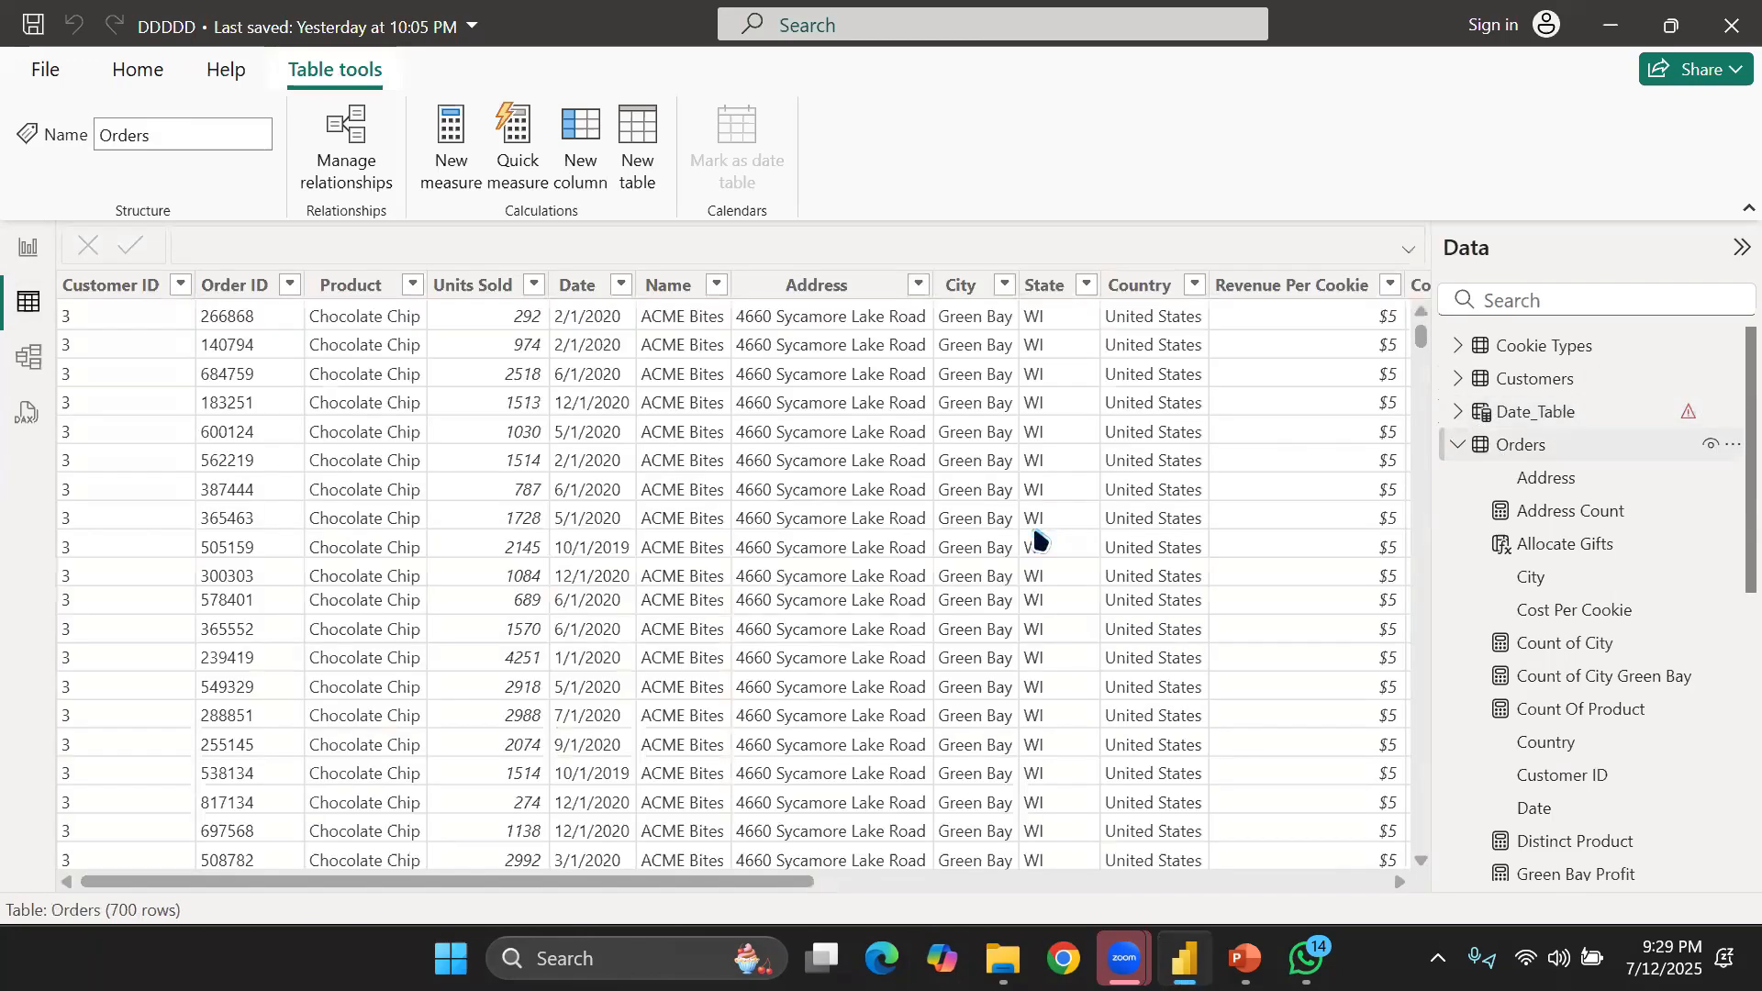
click(576, 287)
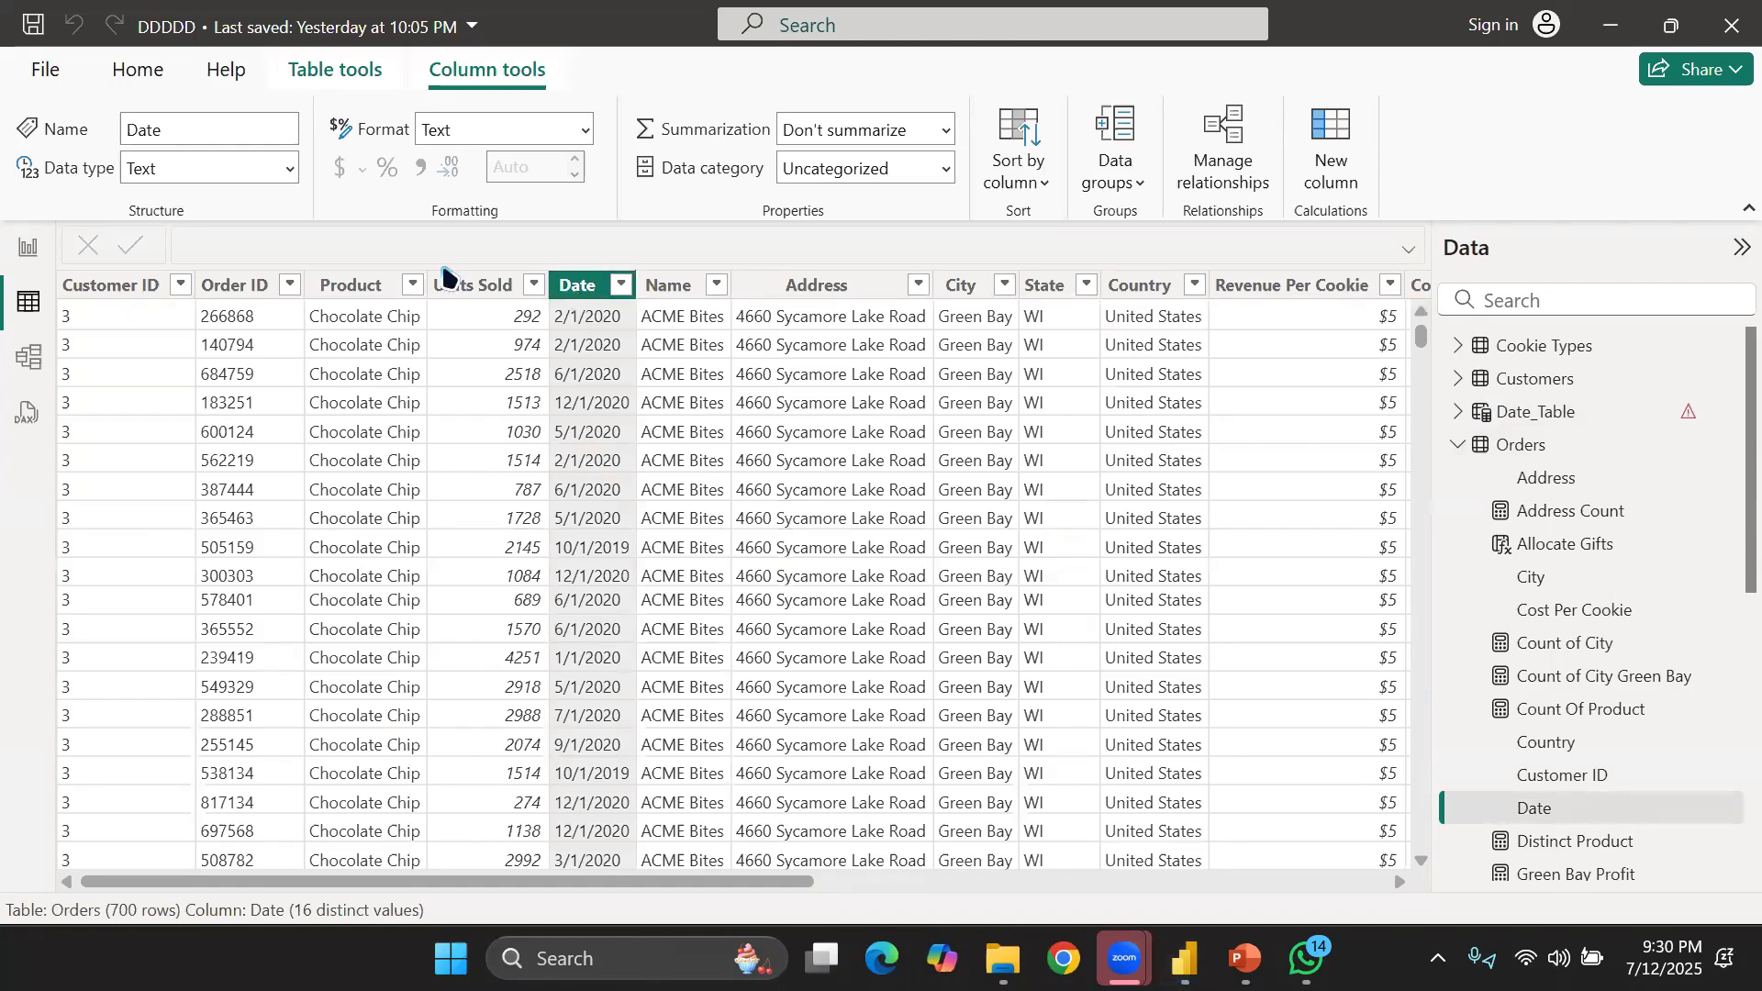
click(291, 172)
click(182, 353)
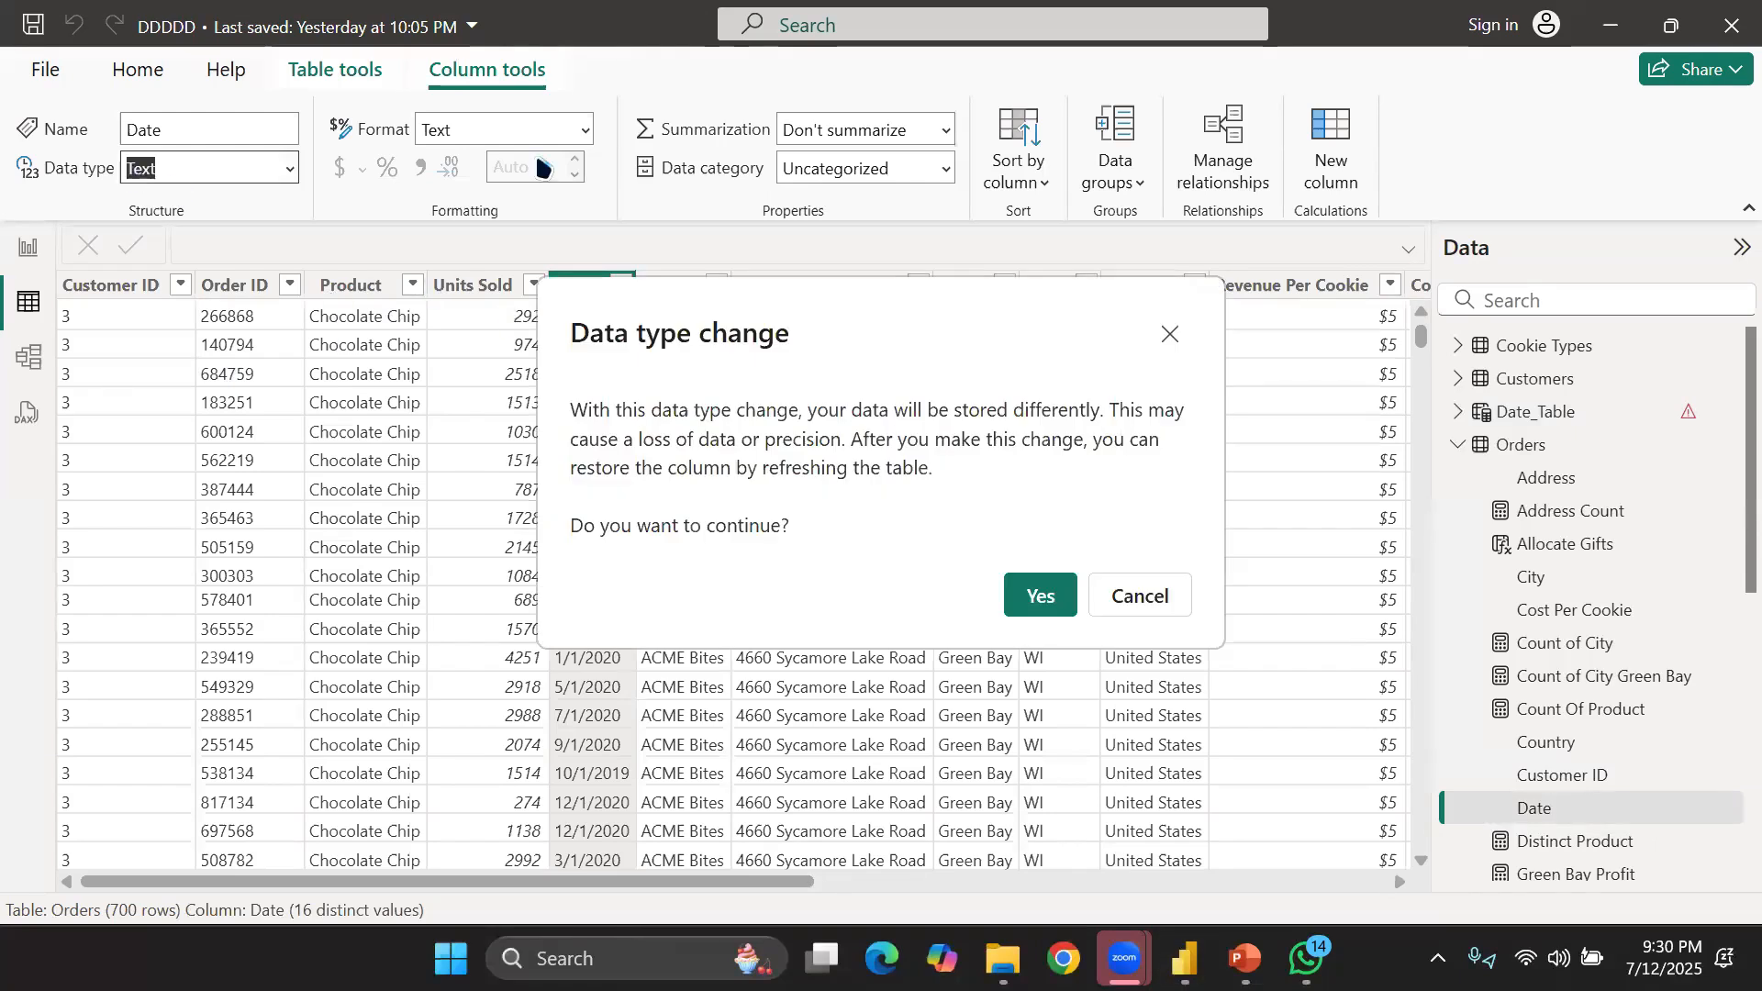
click(1038, 605)
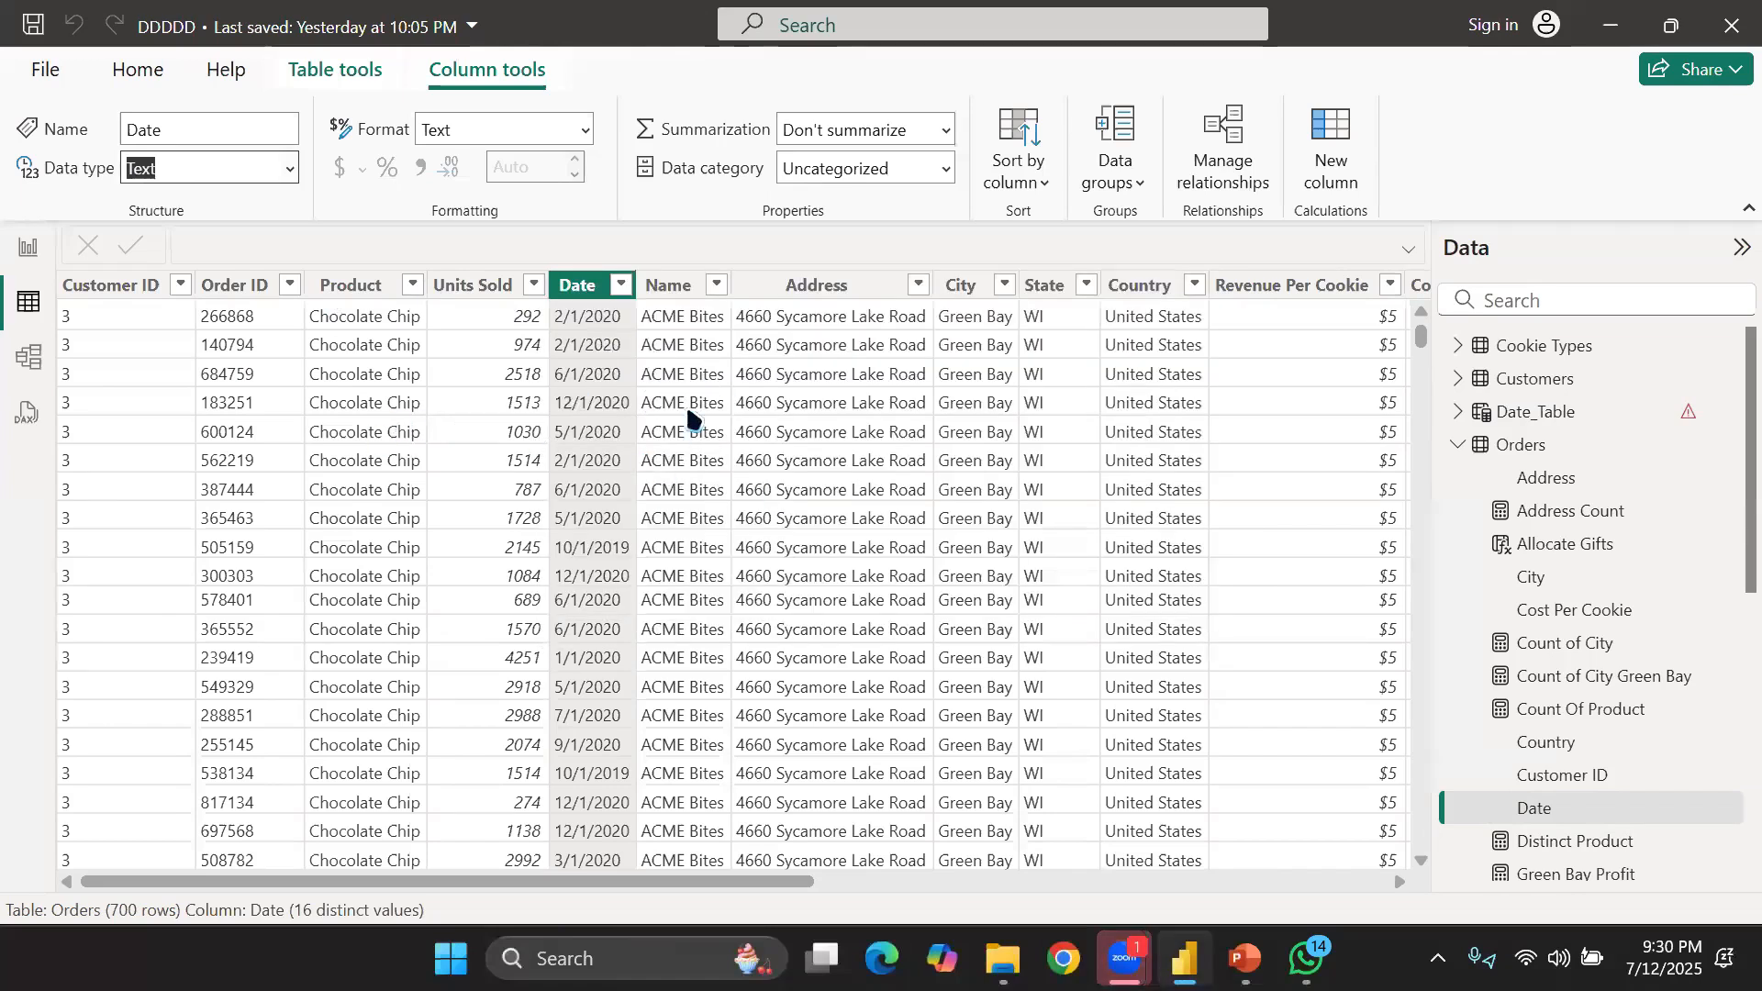
scroll(690, 426, down, 15)
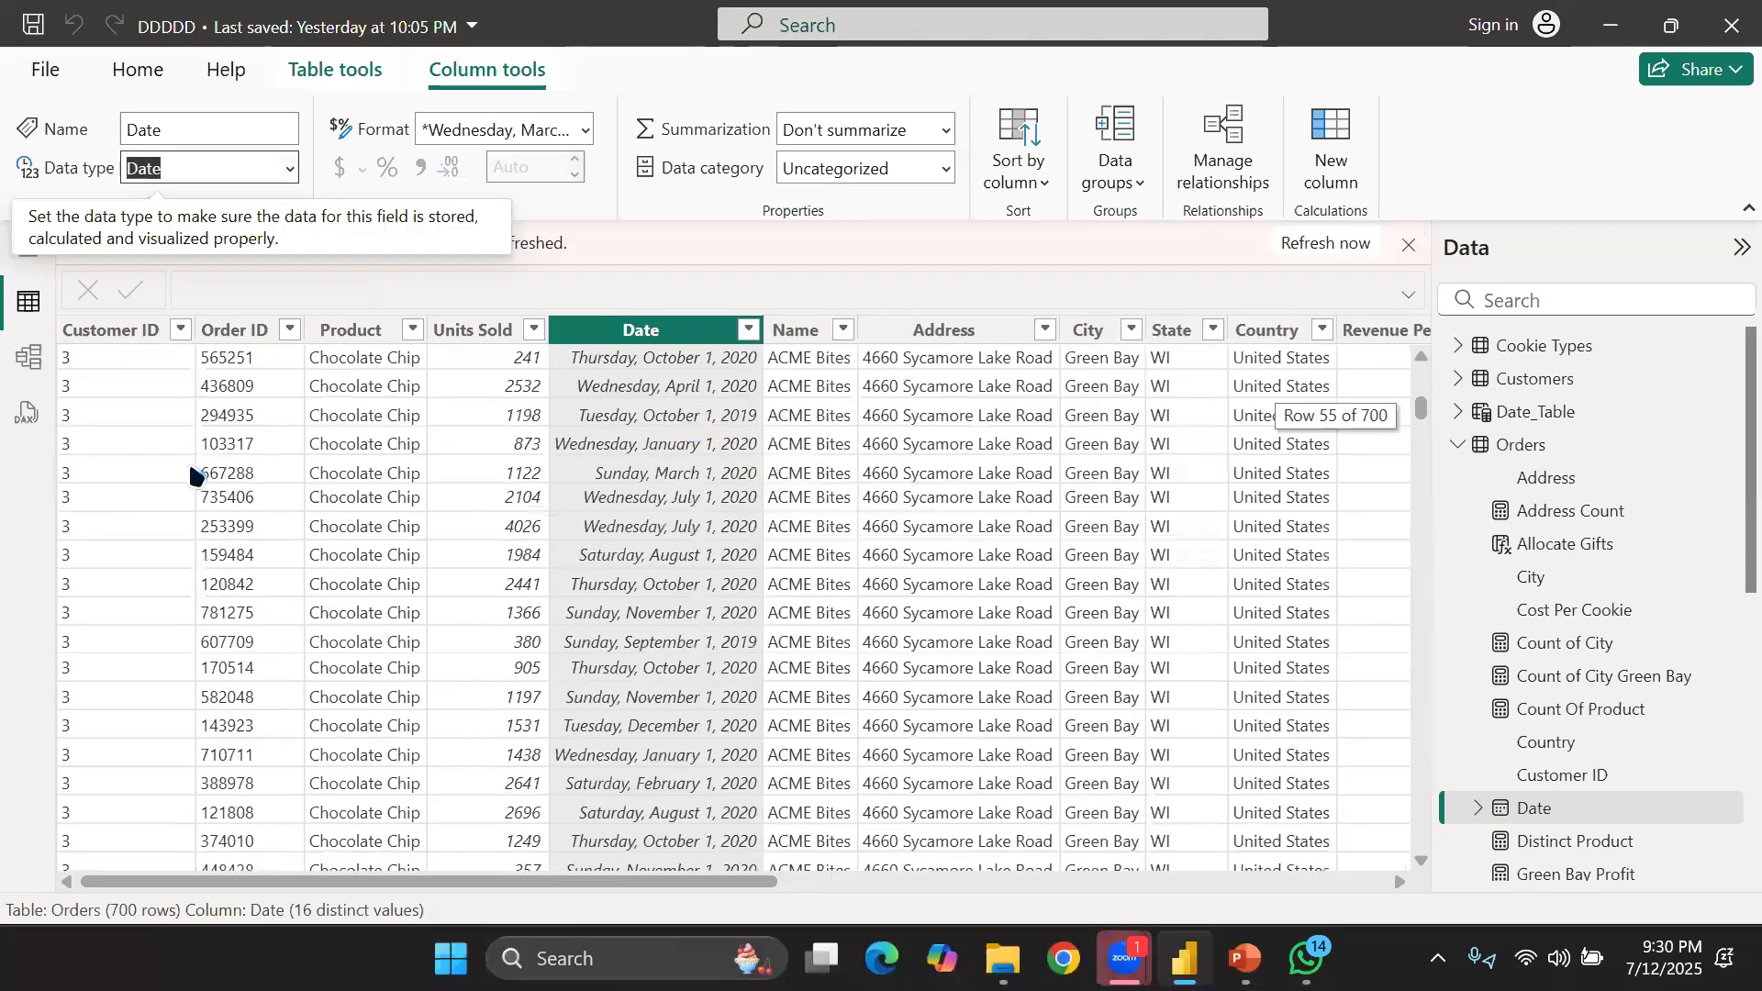
Open Date_Table, refresh the calculated objects and look through its generated dates
click(1535, 412)
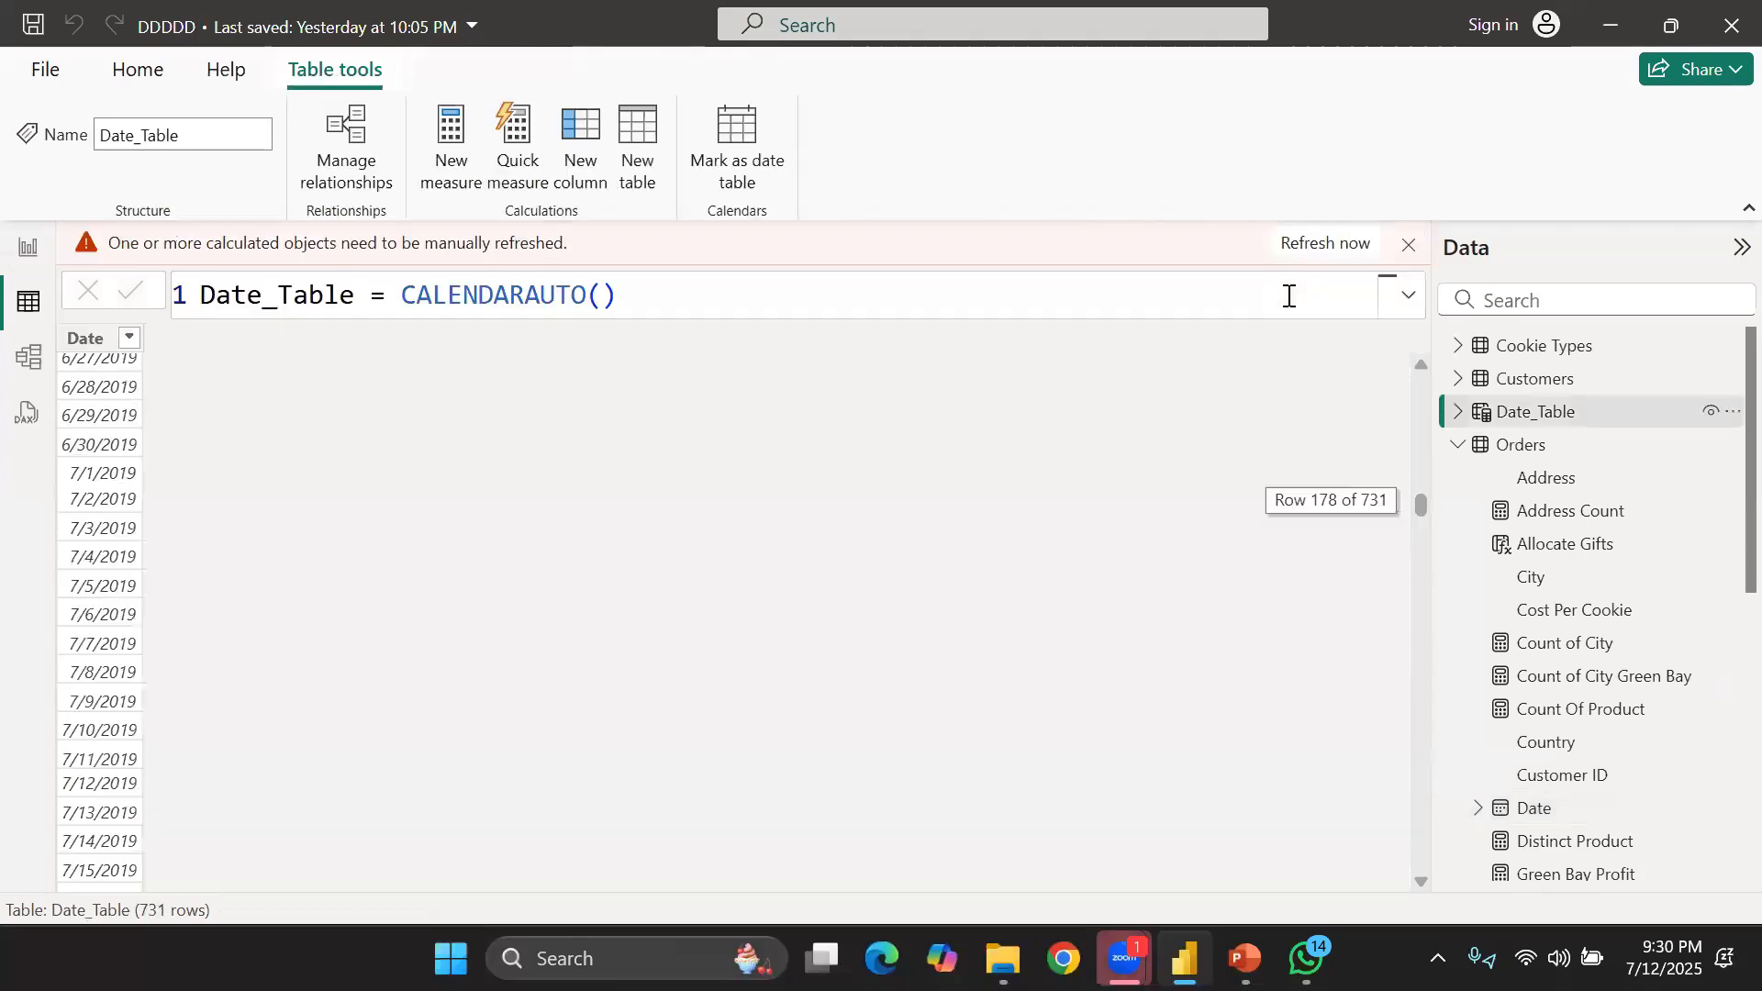
click(1321, 244)
scroll(276, 521, down, 10)
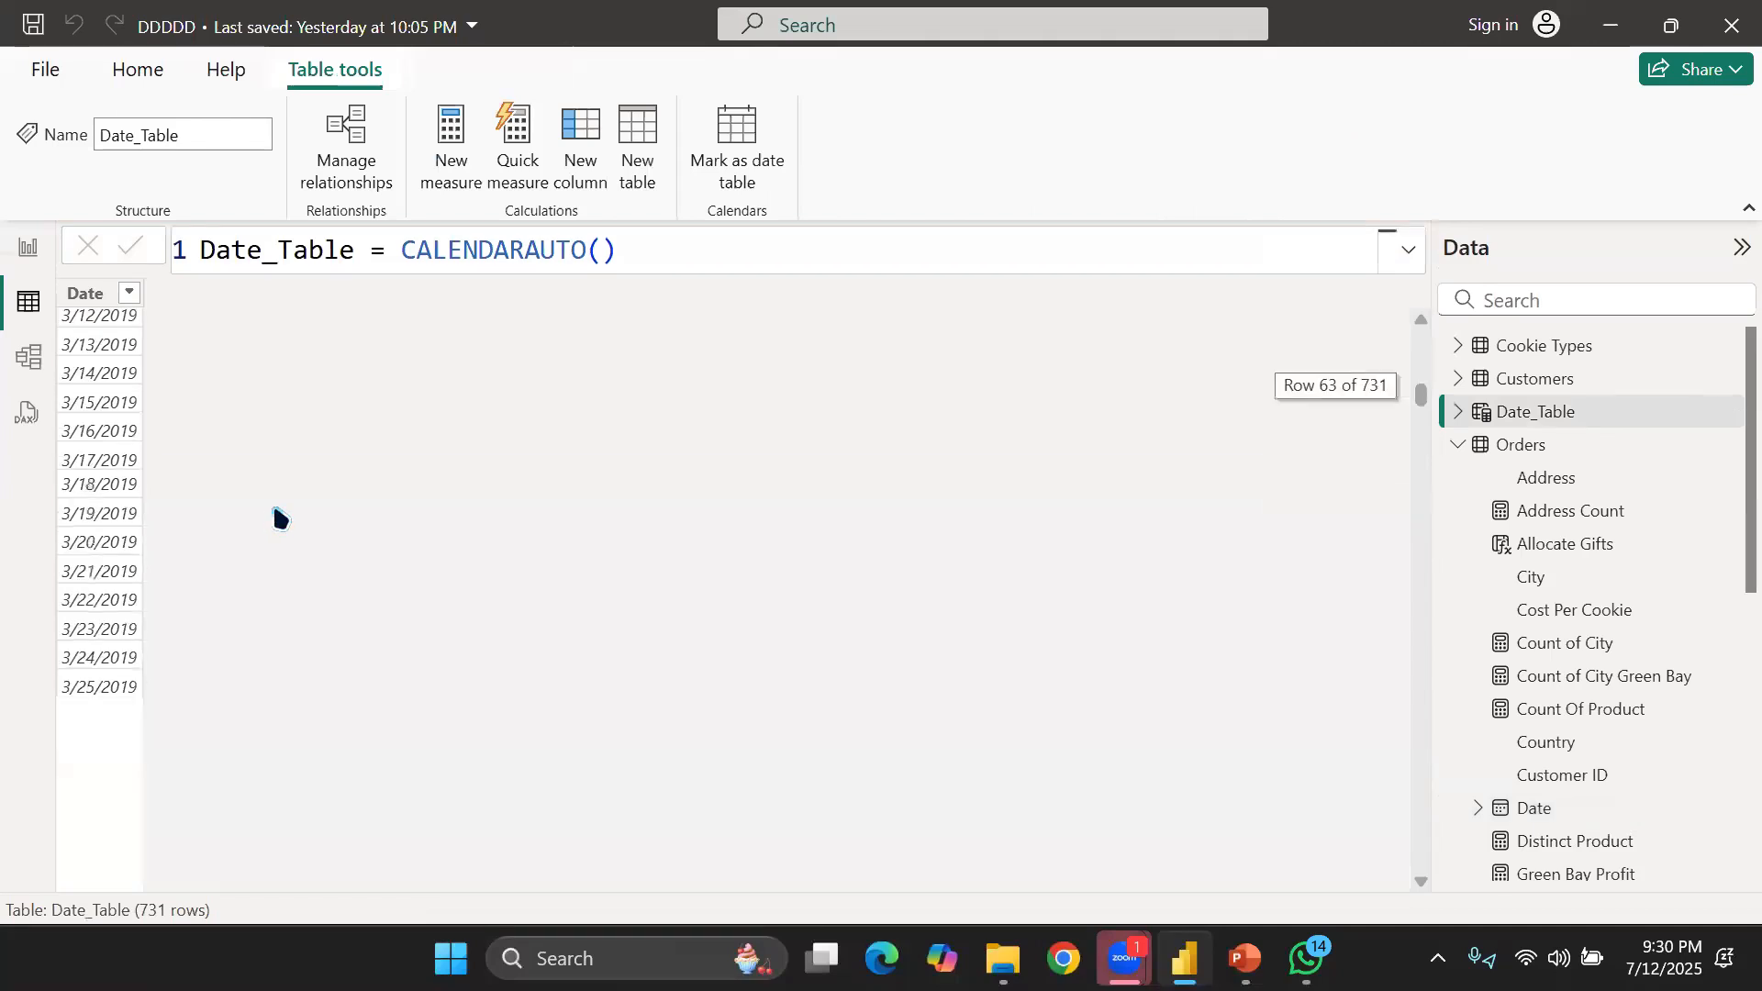
scroll(290, 478, up, 20)
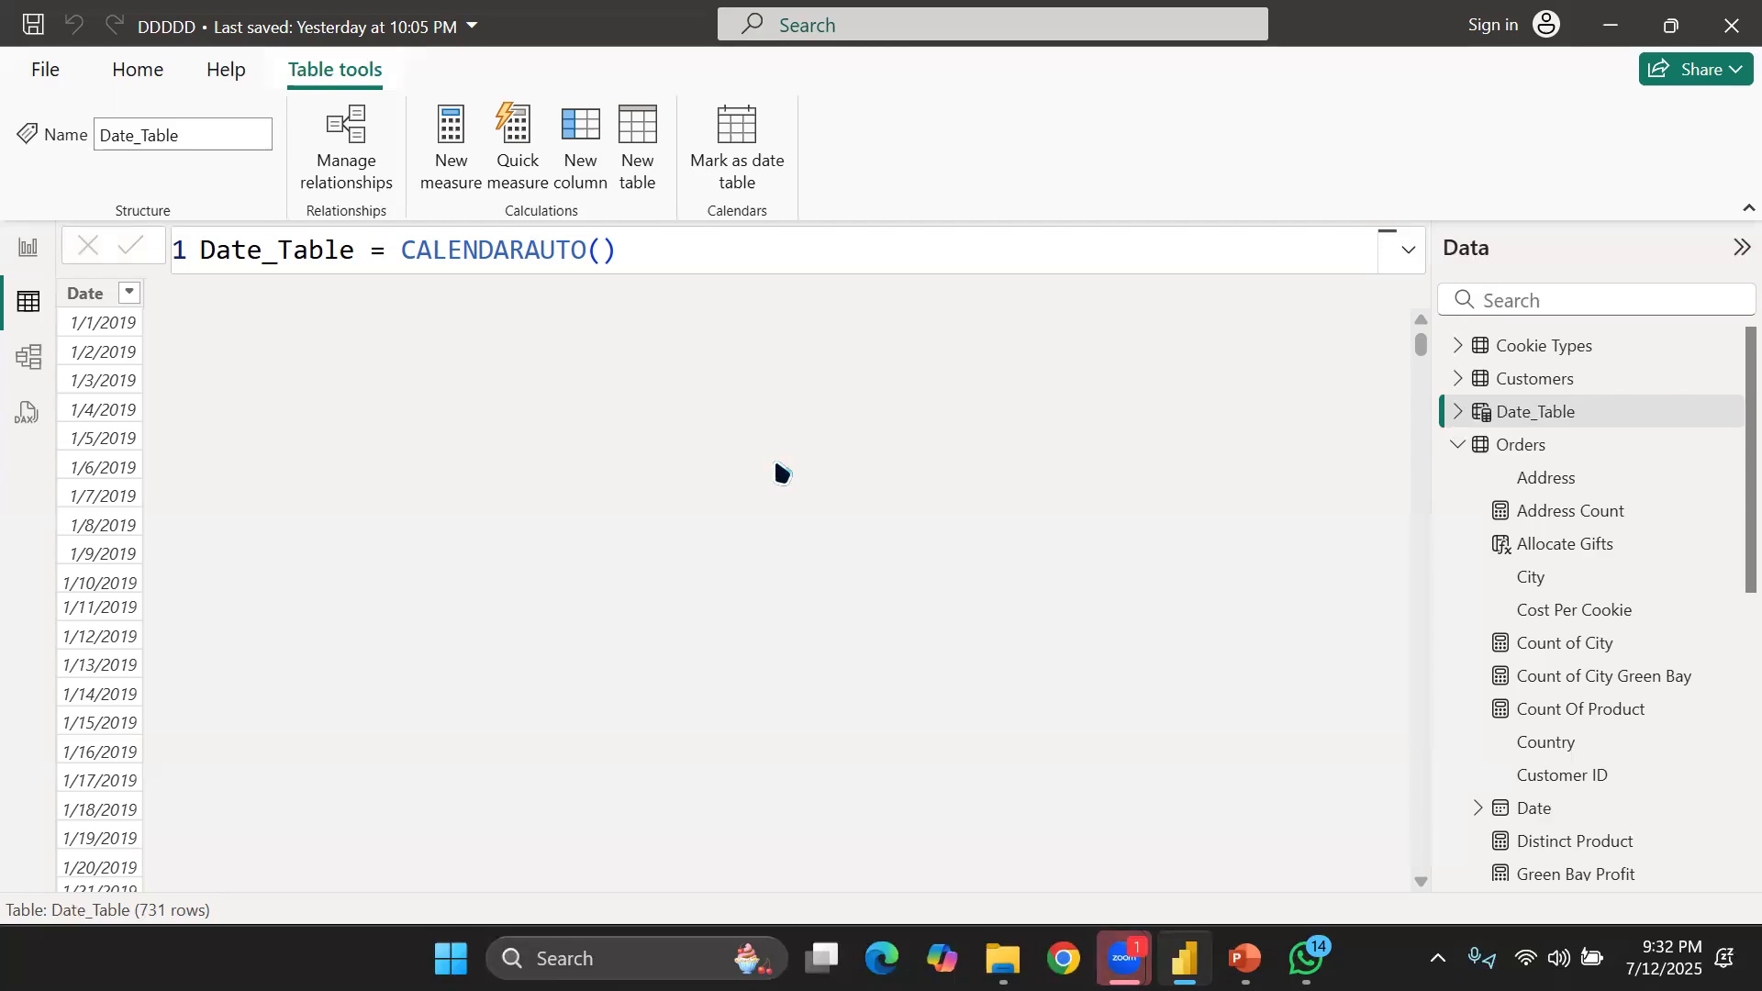
Rename the Date column in Date_Table to Auto_Date
click(85, 293)
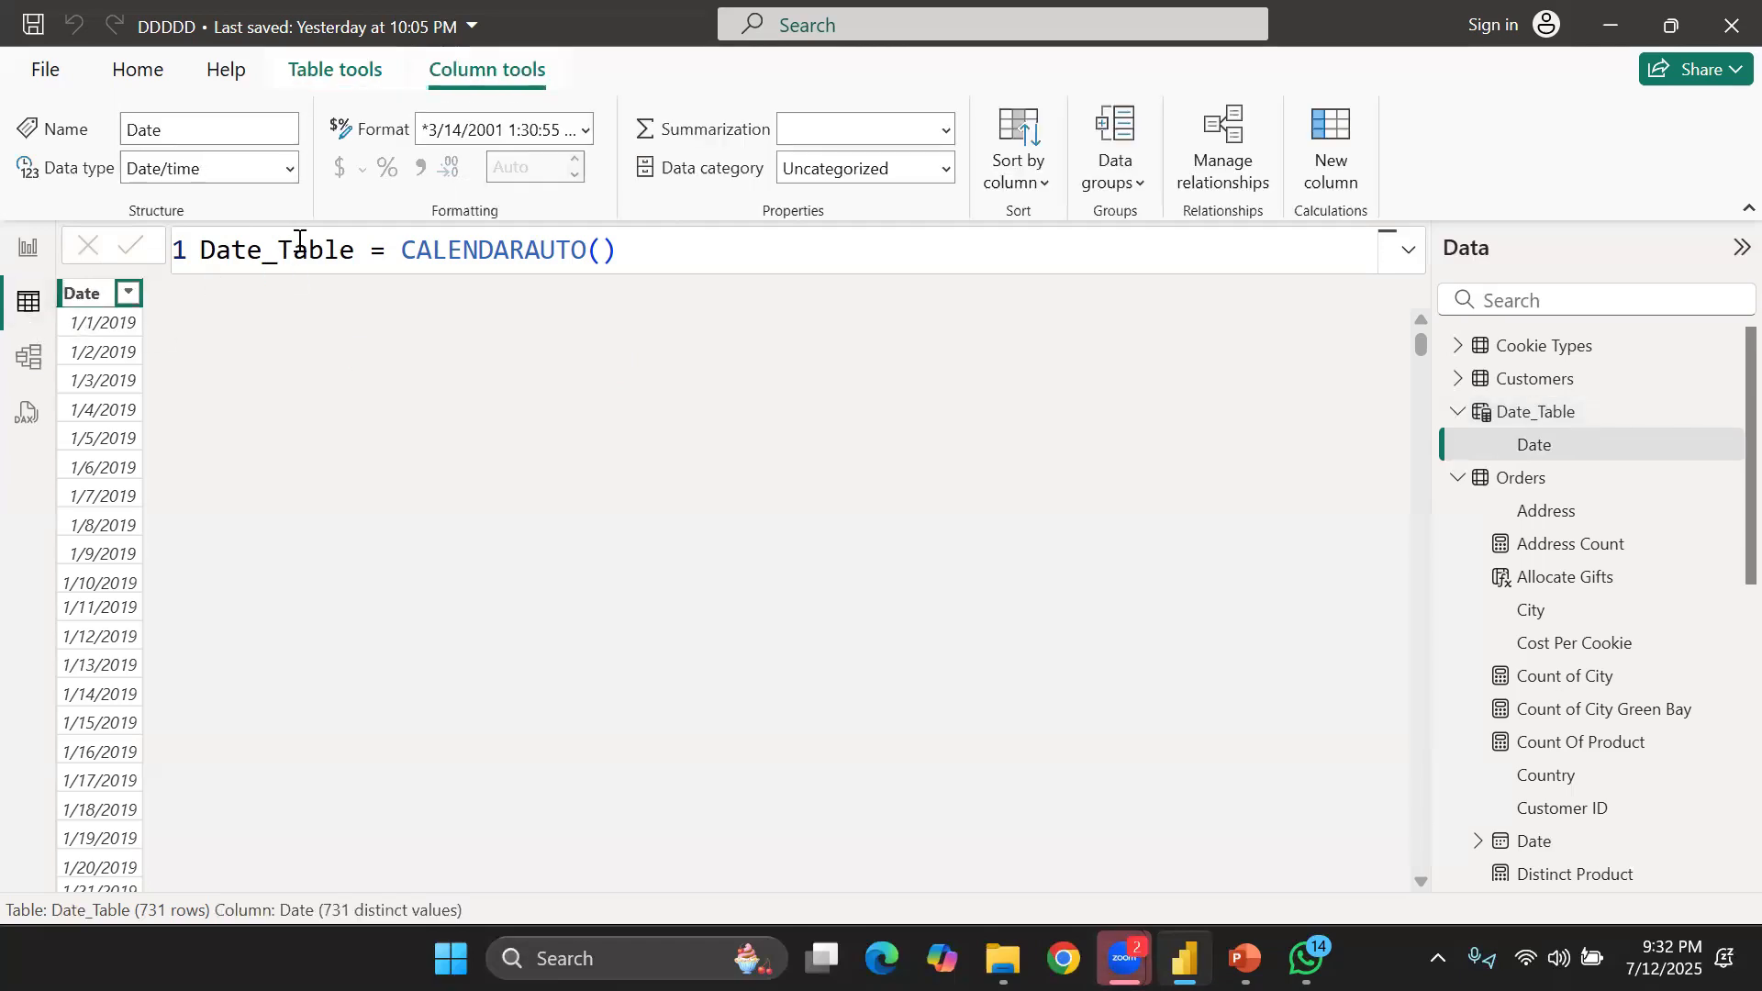
text(Auto_)
key(Escape)
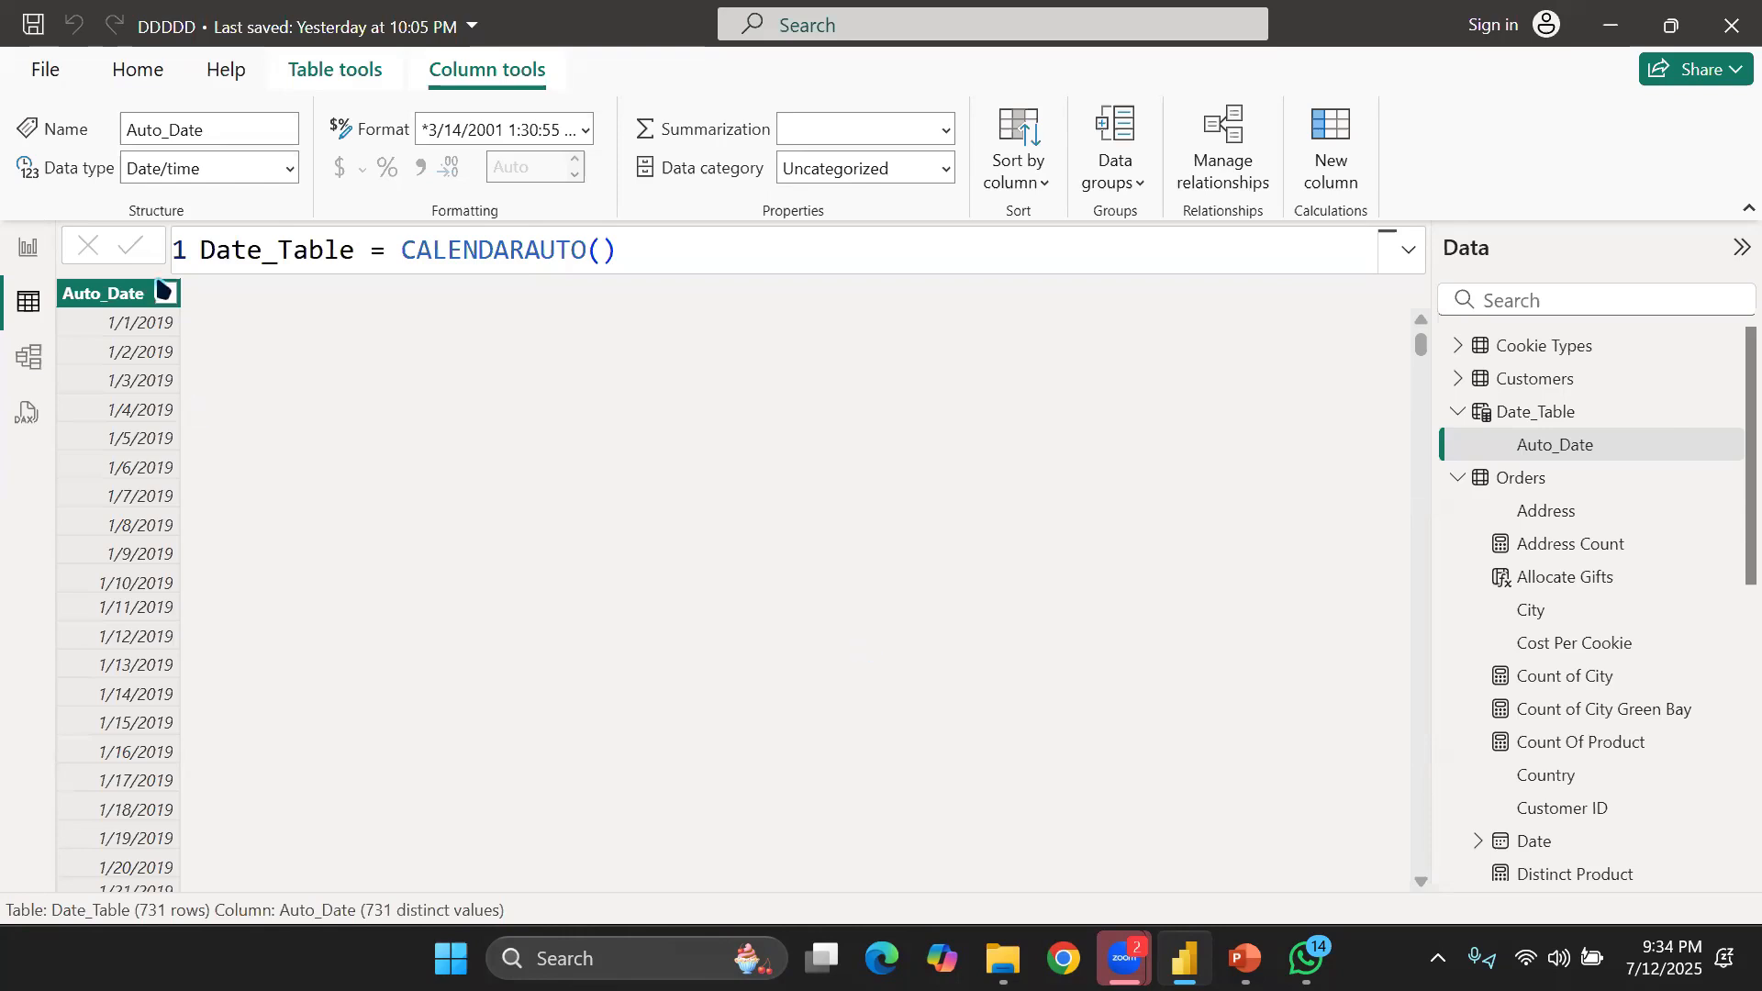
Add a new calculated column to Date_Table and name it Year in its formula
click(1325, 168)
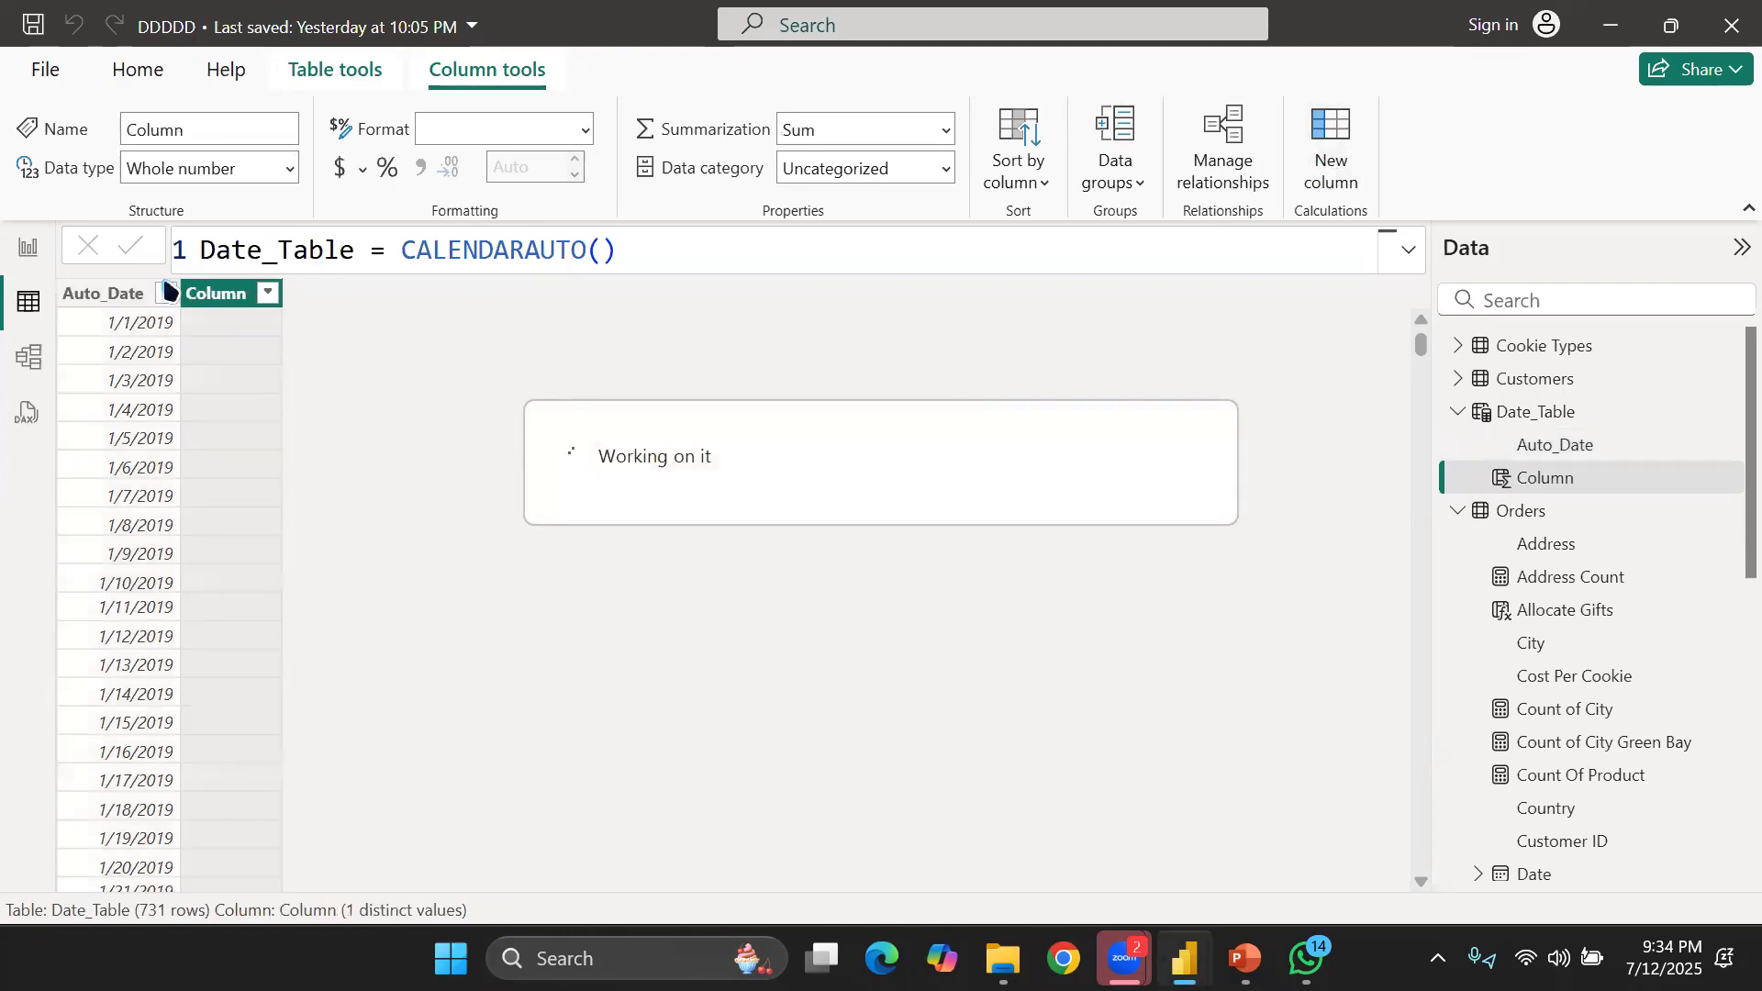
click(290, 249)
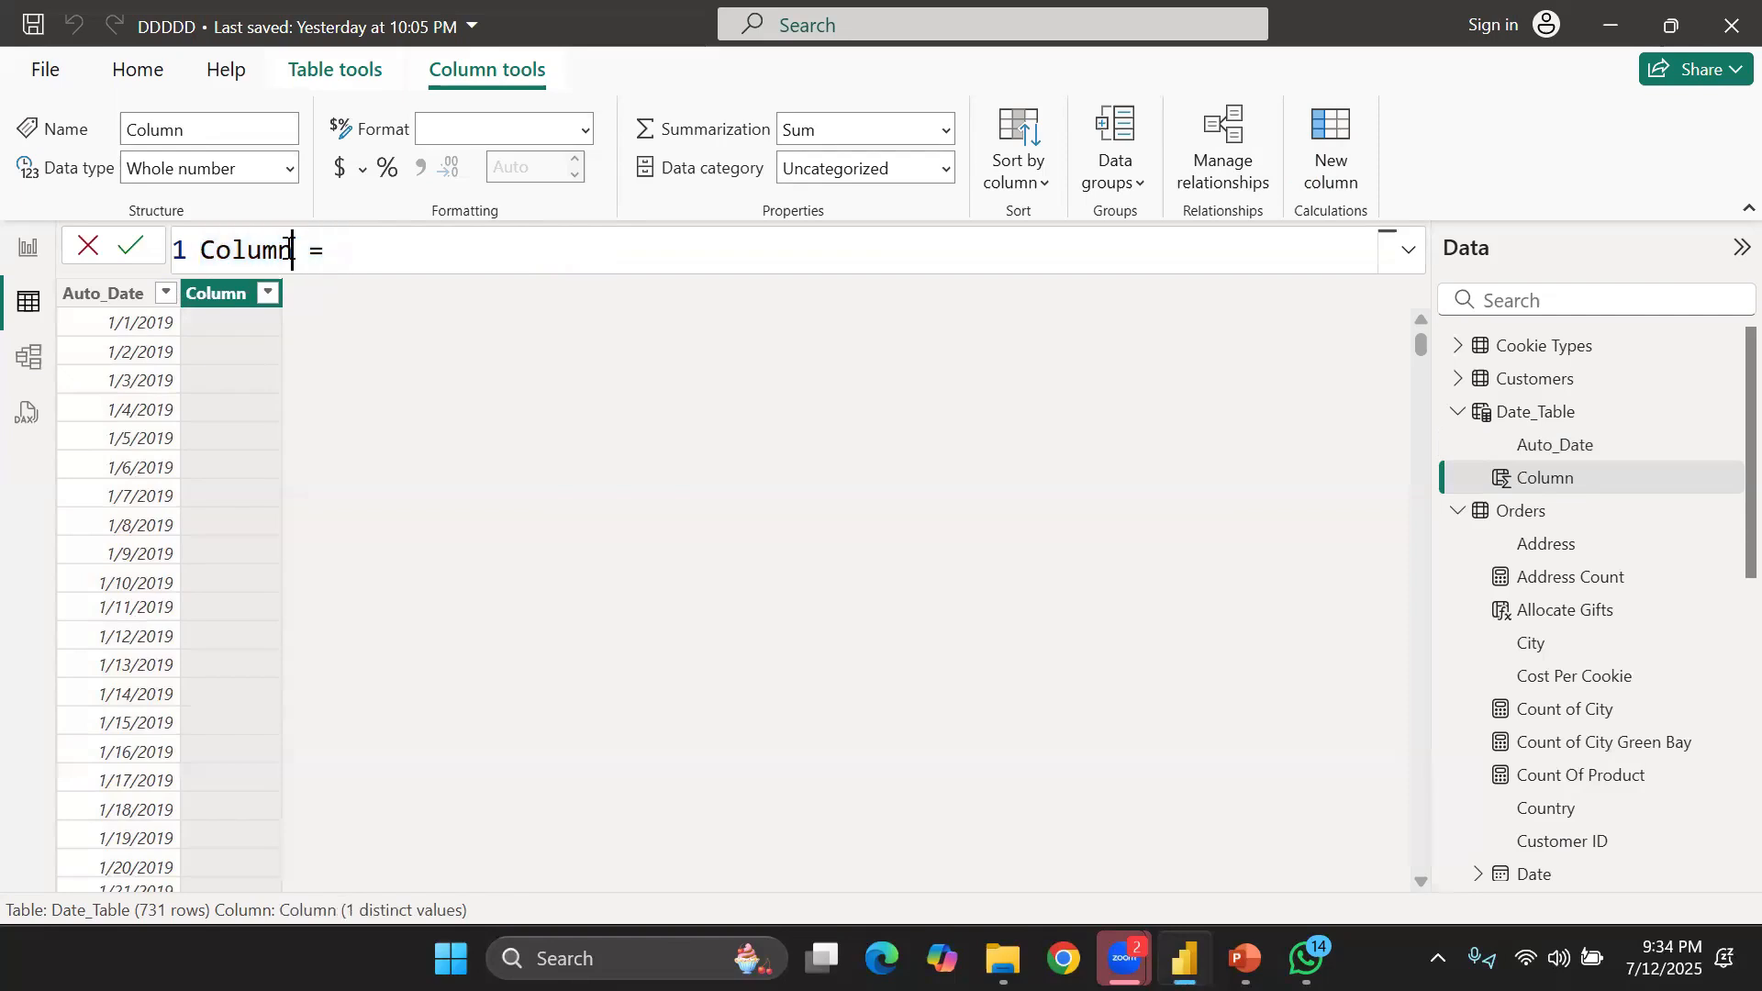
key(BackSpace)
key(ctrl+BackSpace)
text(Year)
Define the Year column as FORMAT('Date_Table'[Auto_Date],"yyyy") and commit the formula
click(393, 259)
text(form)
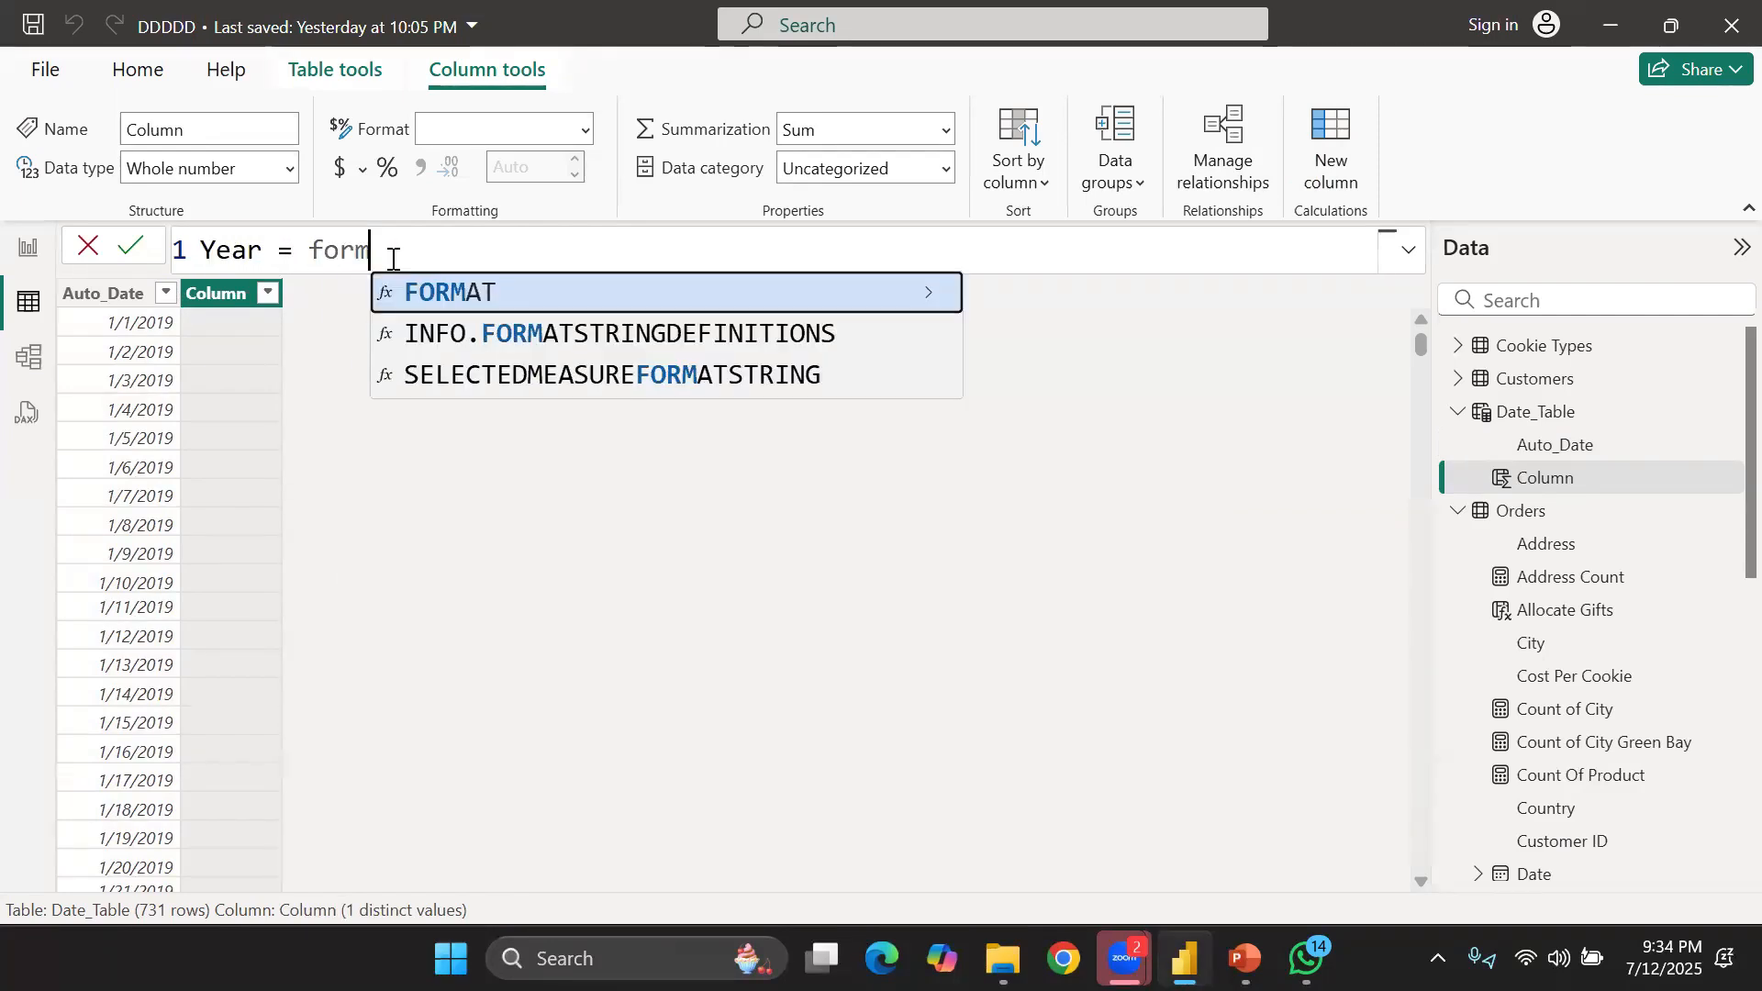
key(Tab)
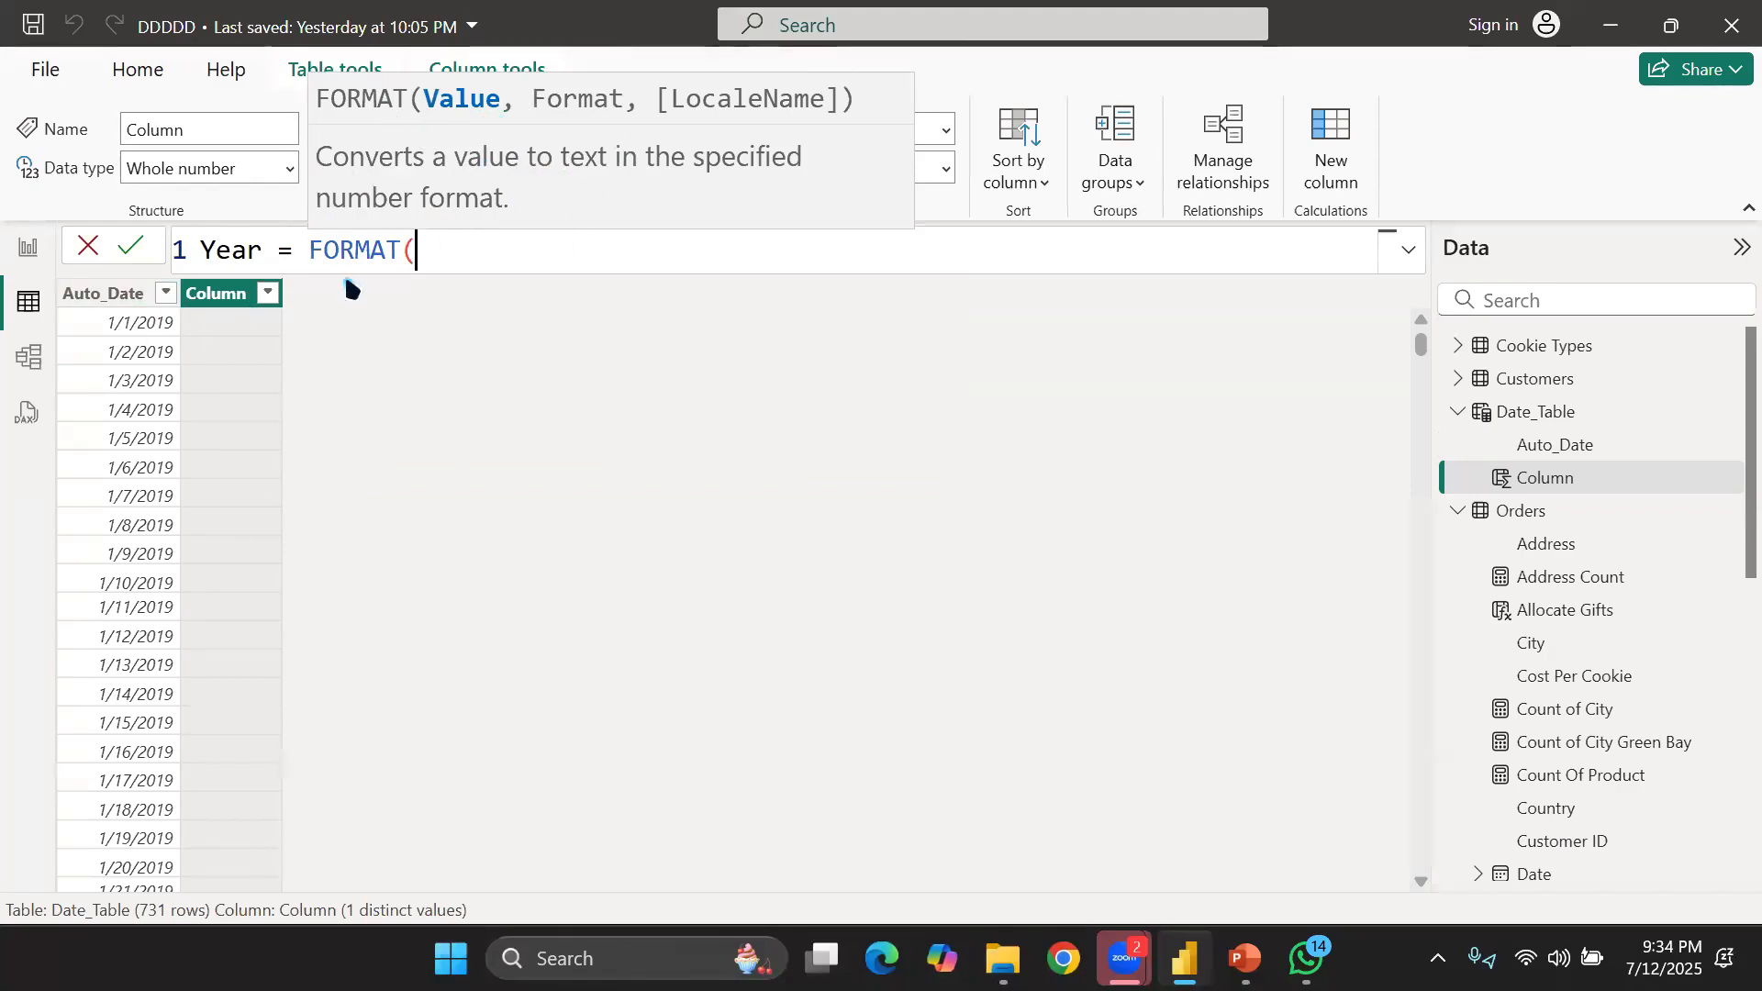
text(')
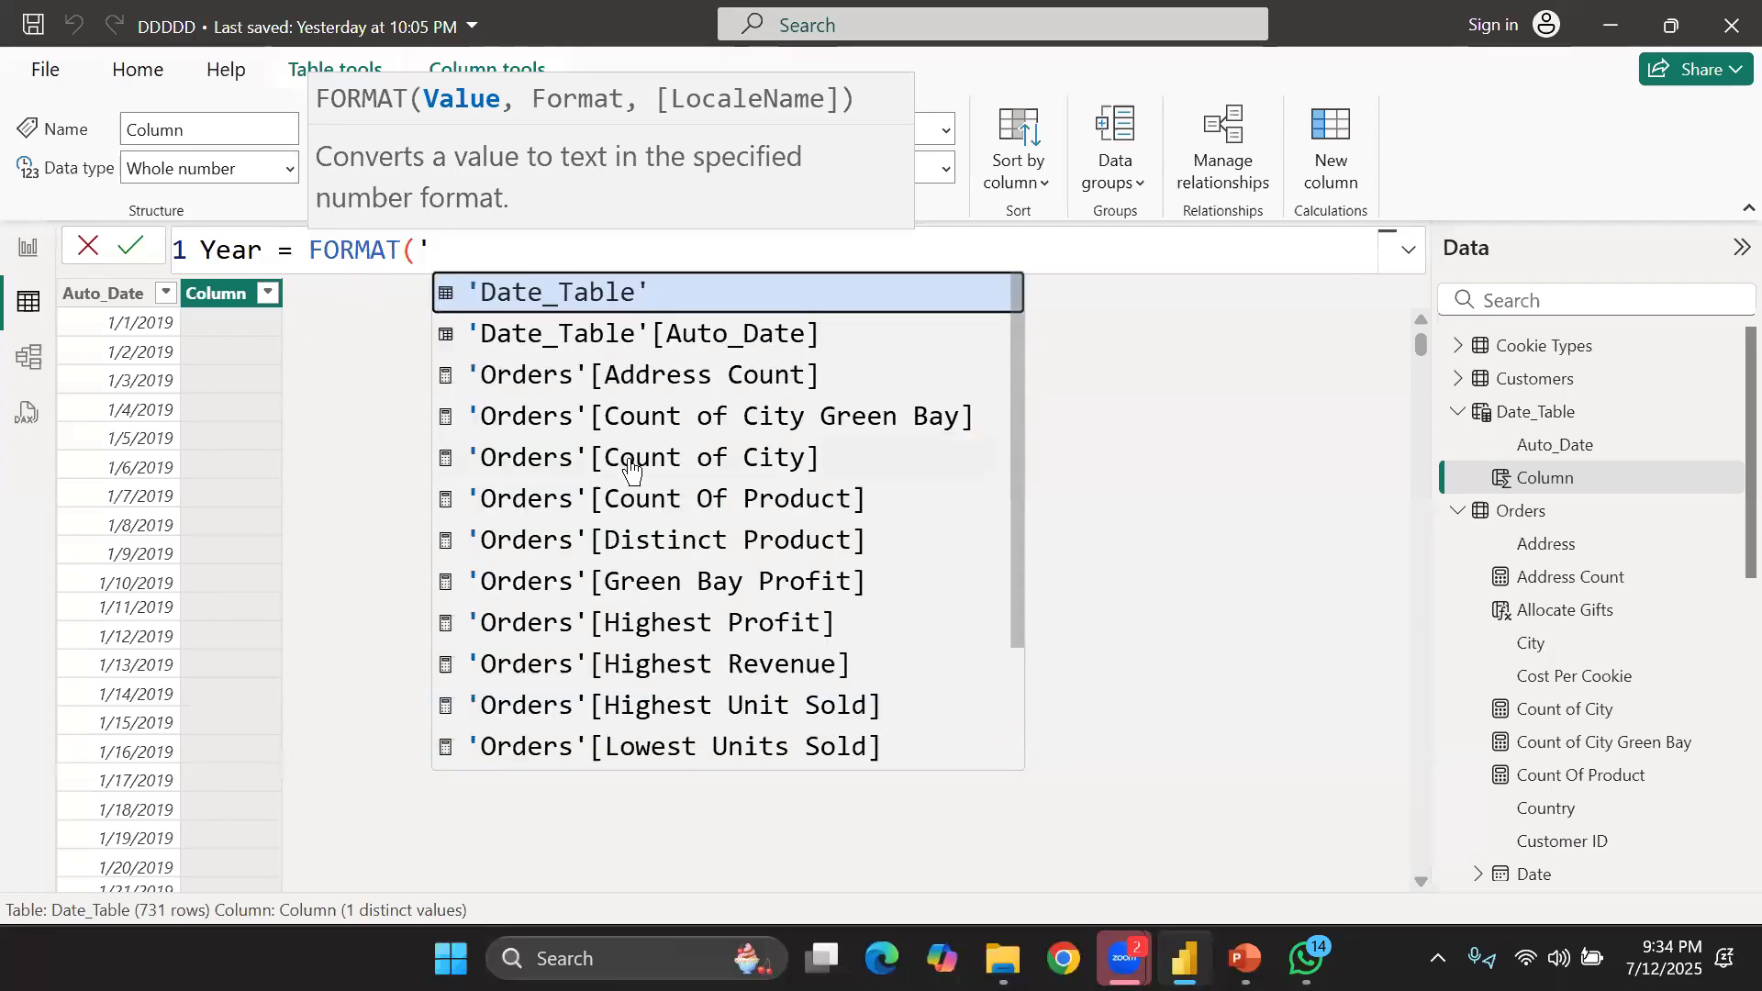
click(579, 337)
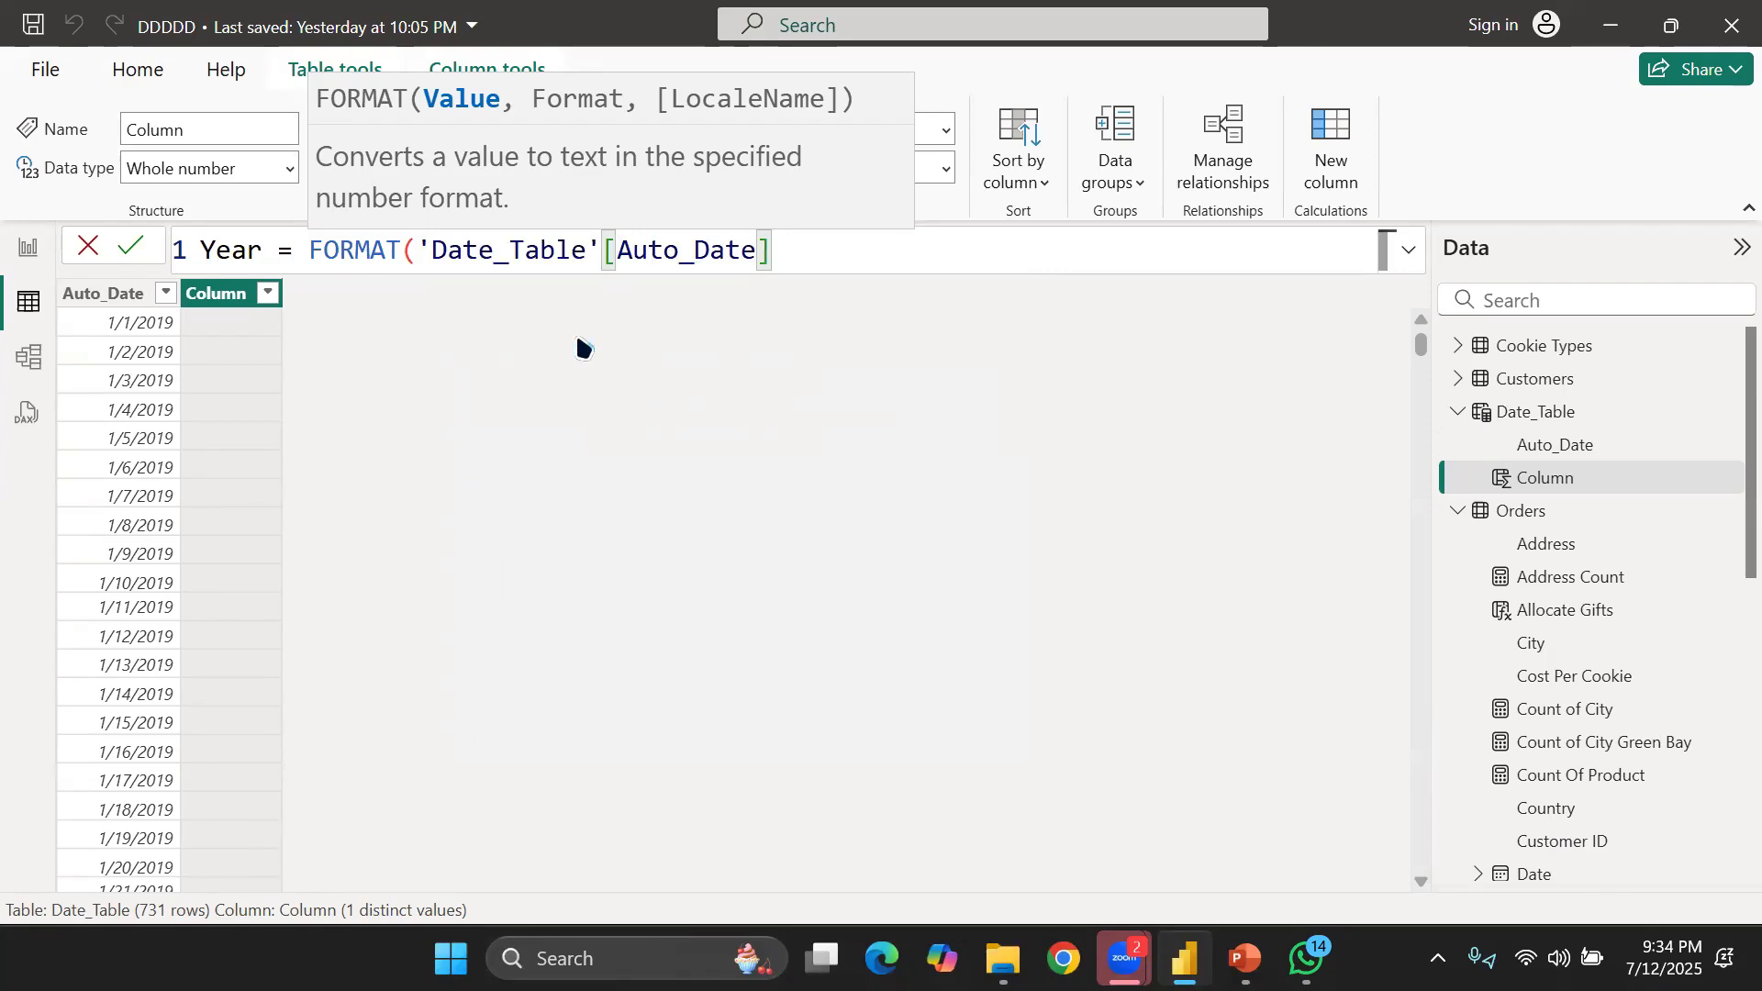
text(,"yy)
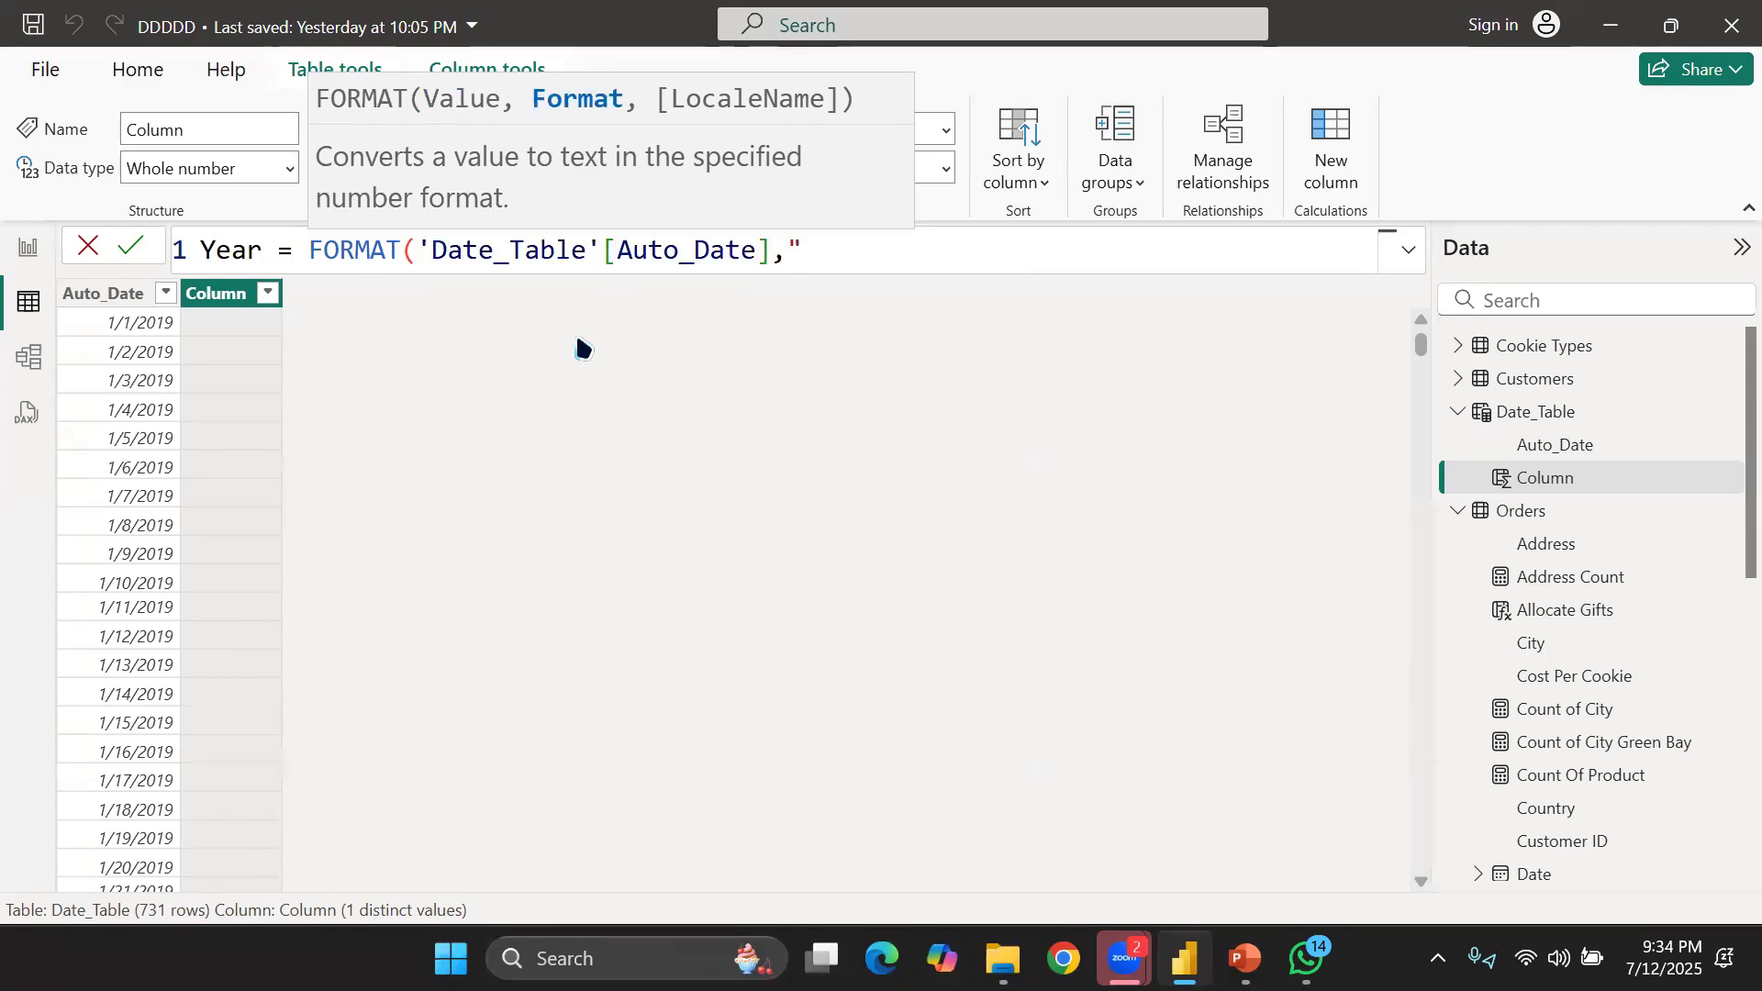
text(yy"))
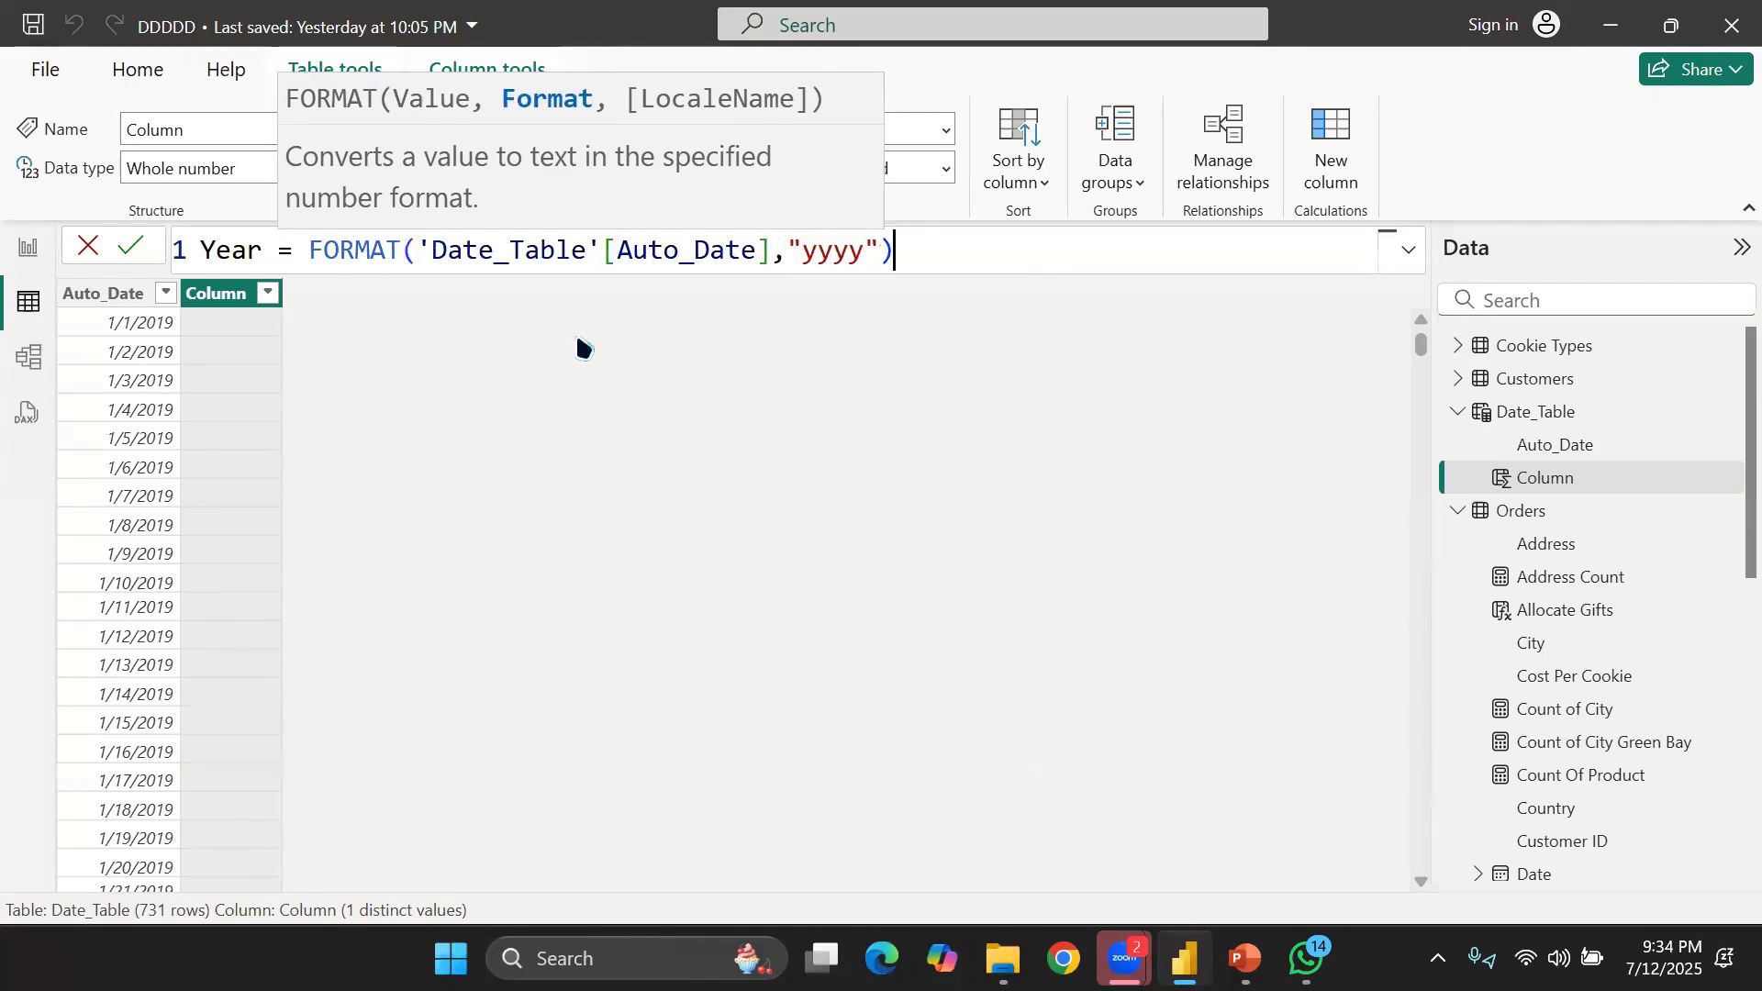
key(Return)
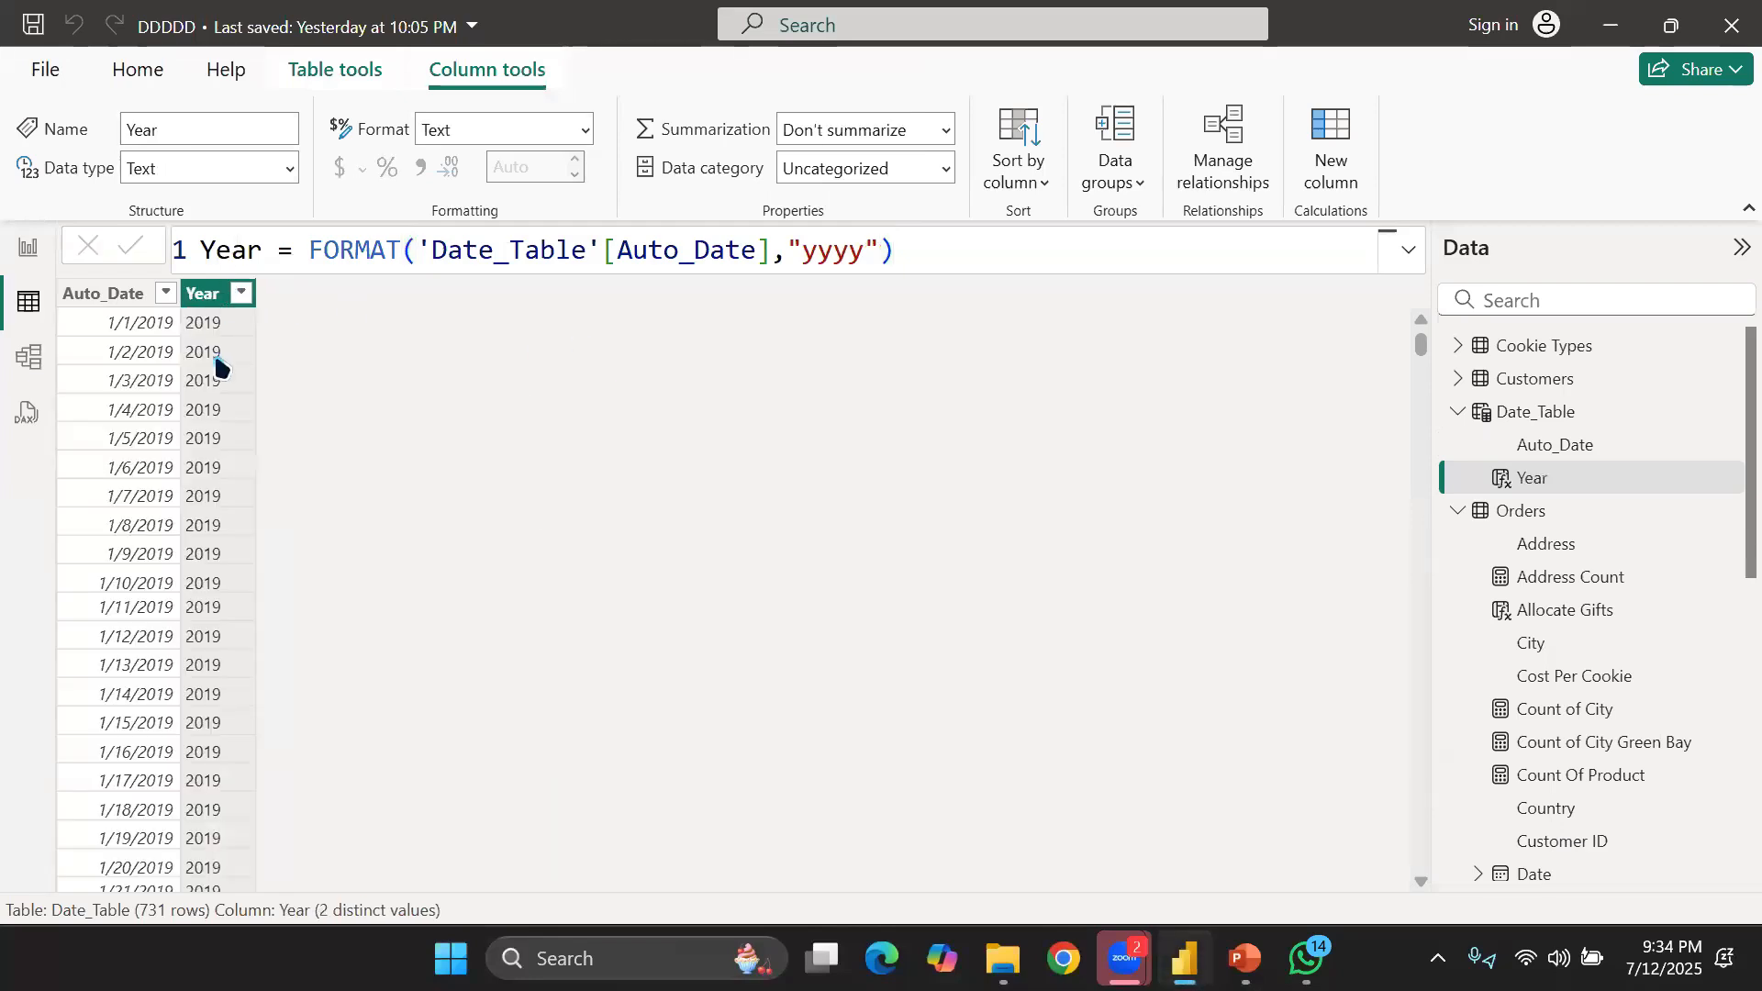
Change the data type of the Year column to Date and accept the data type change
click(278, 163)
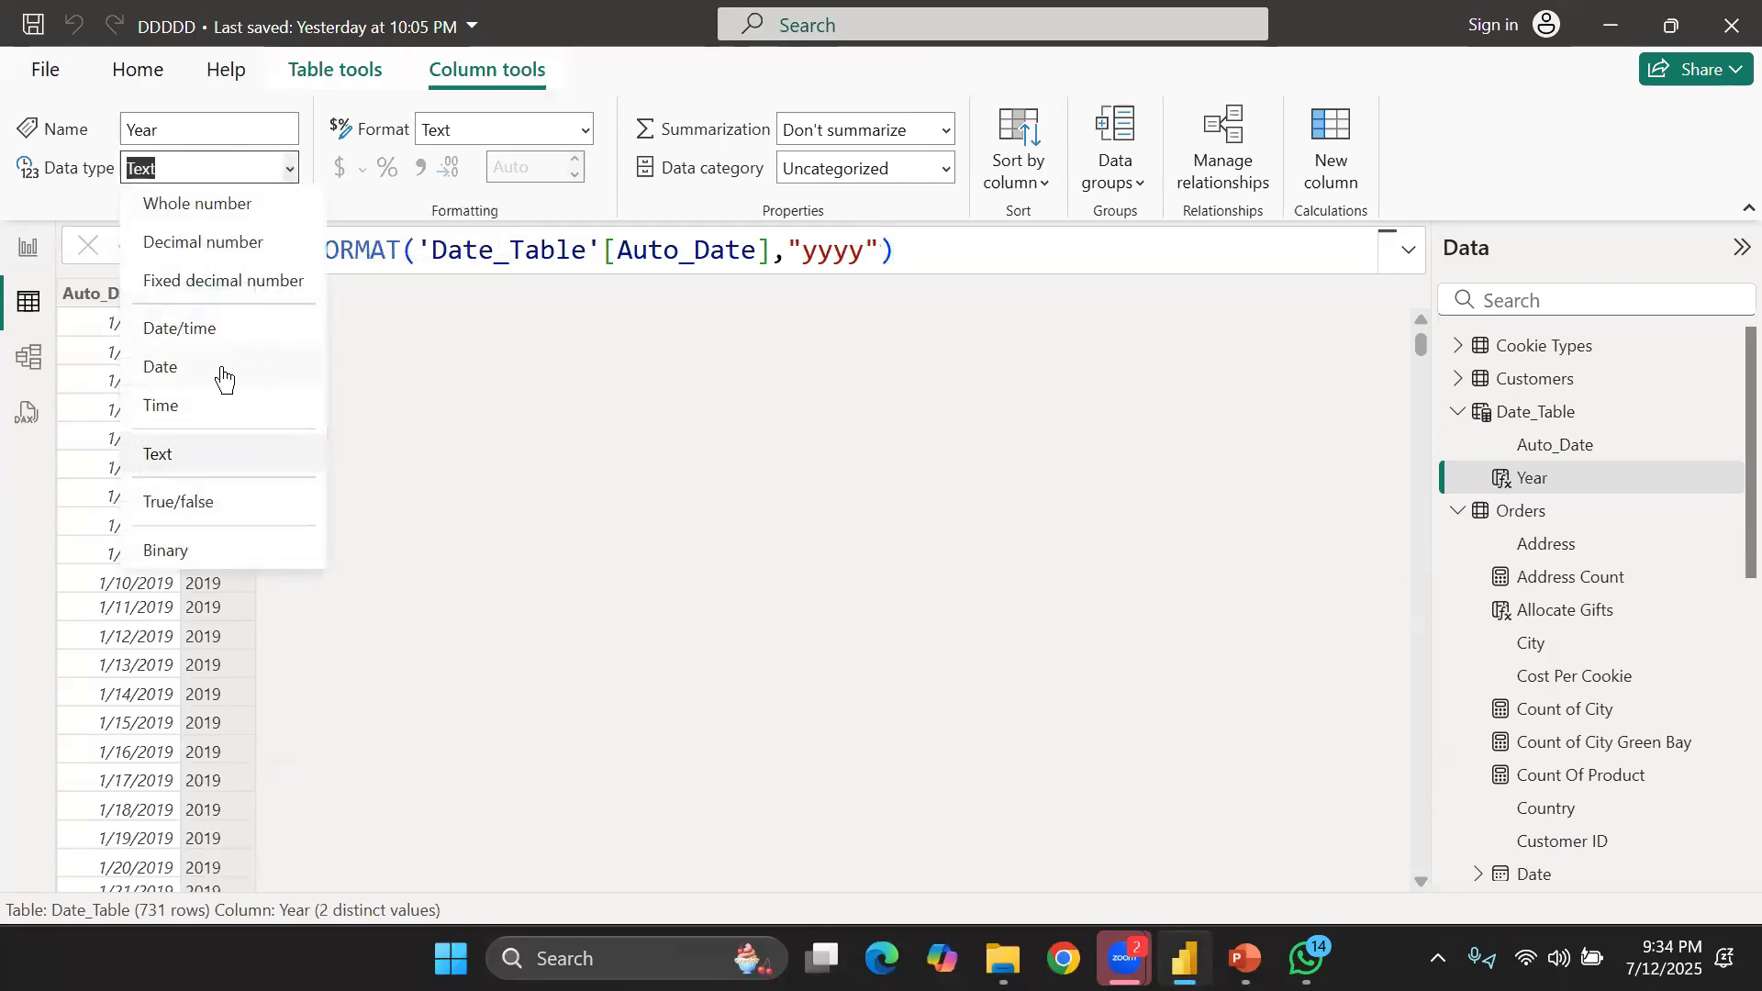
click(220, 369)
click(1020, 599)
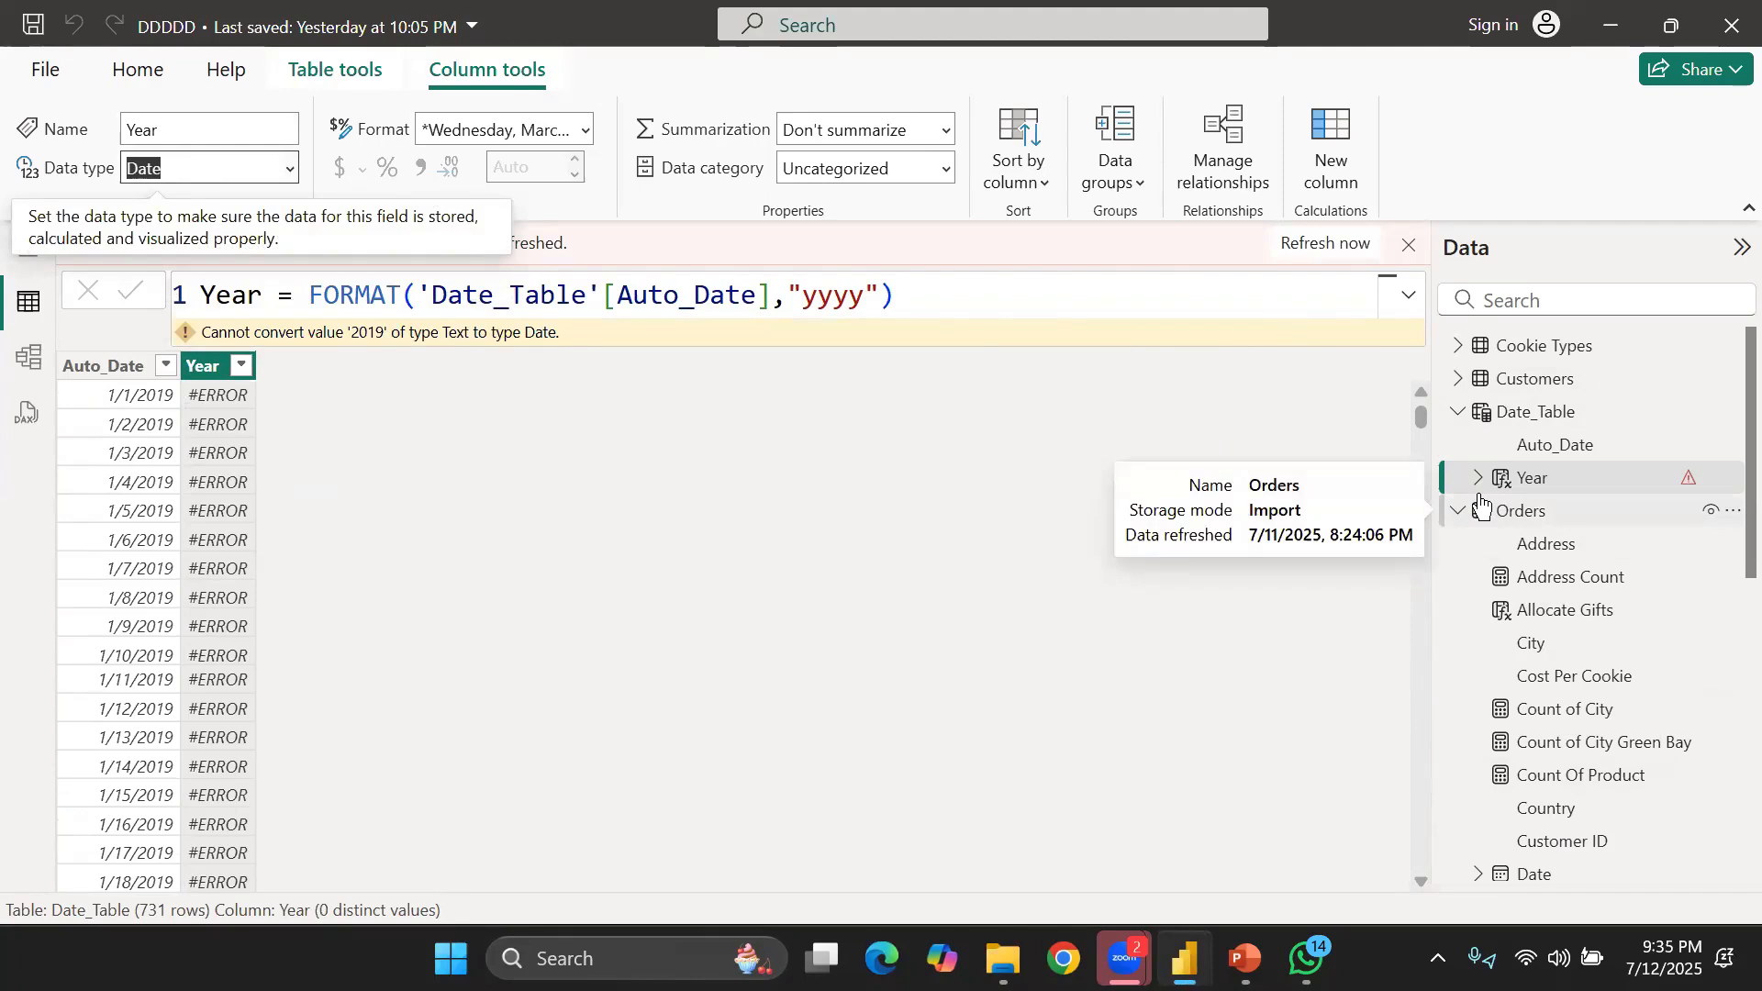
Delete the FORMAT expression from the Year column's formula, leaving only "Year =" ready for a new expression
click(1016, 294)
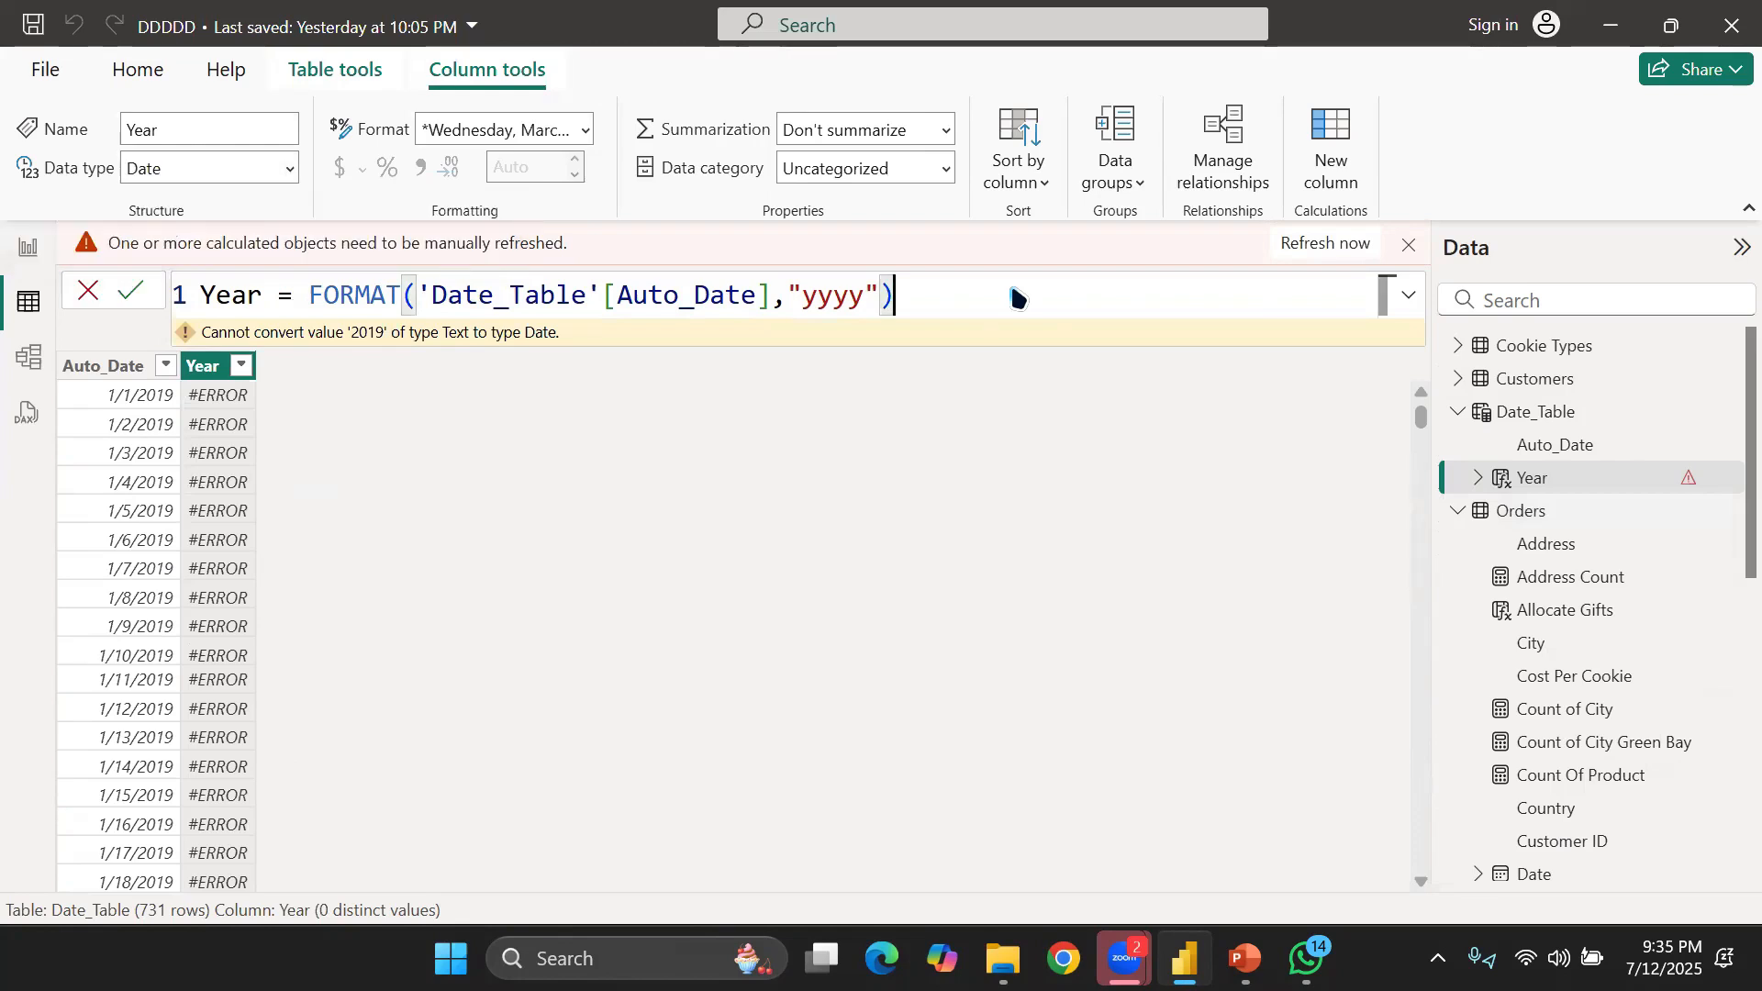
key(BackSpace)
key(BackSpace)
key(BackSpace)
key(BackSpace)
key(BackSpace)
key(BackSpace)
key(BackSpace)
key(BackSpace)
key(BackSpace)
key(BackSpace)
key(BackSpace)
key(BackSpace)
key(BackSpace)
key(BackSpace)
key(BackSpace)
key(BackSpace)
key(BackSpace)
key(BackSpace)
key(BackSpace)
key(BackSpace)
key(BackSpace)
key(BackSpace)
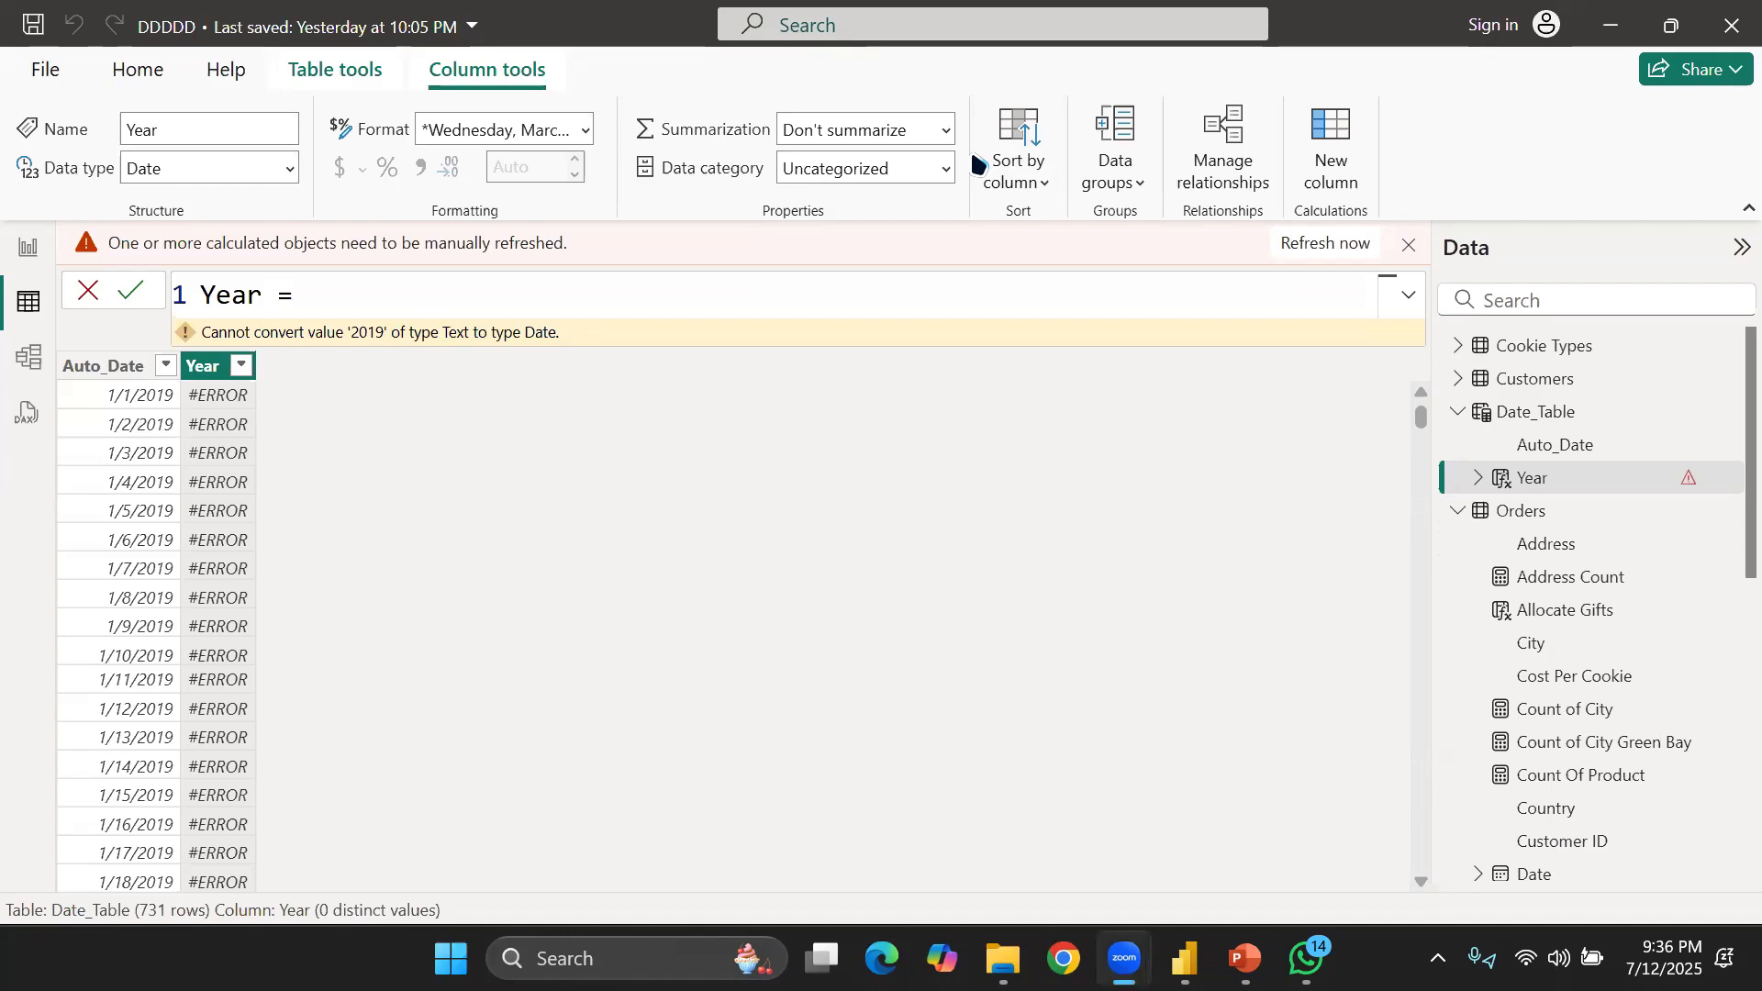
click(525, 300)
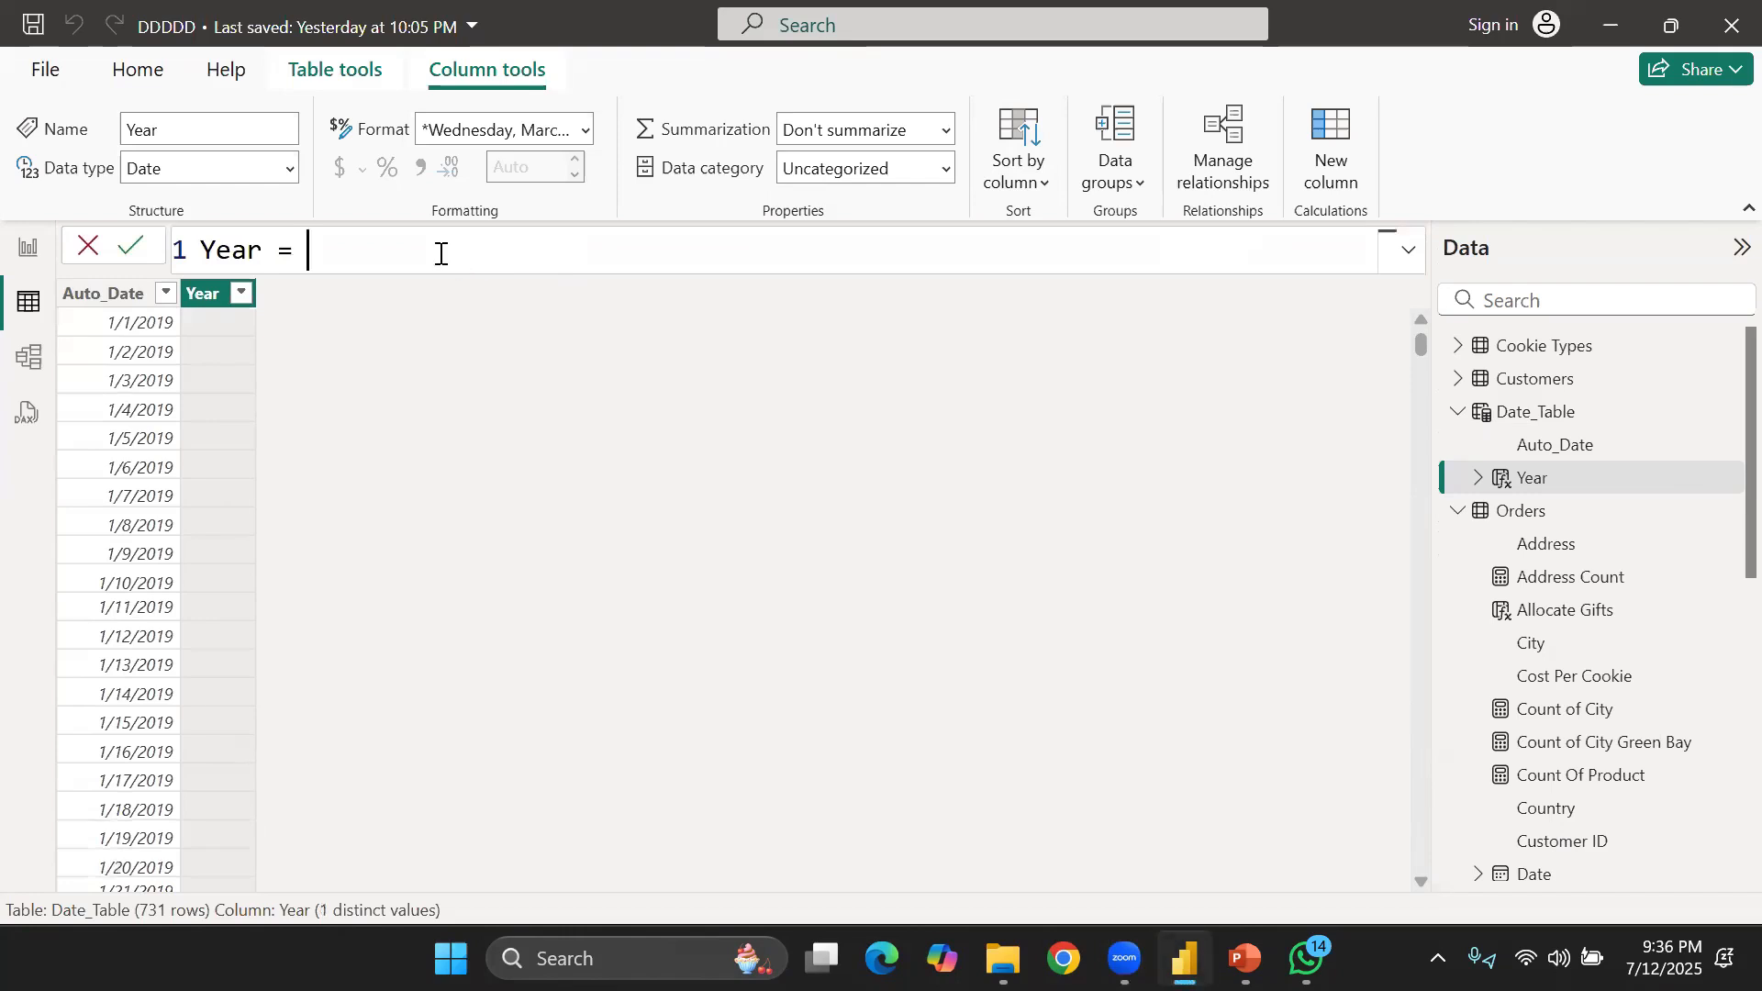
Begin the Year column's formula with the YEAR function and reference 'Date_Table'[Auto_Date] as its argument
text(ye)
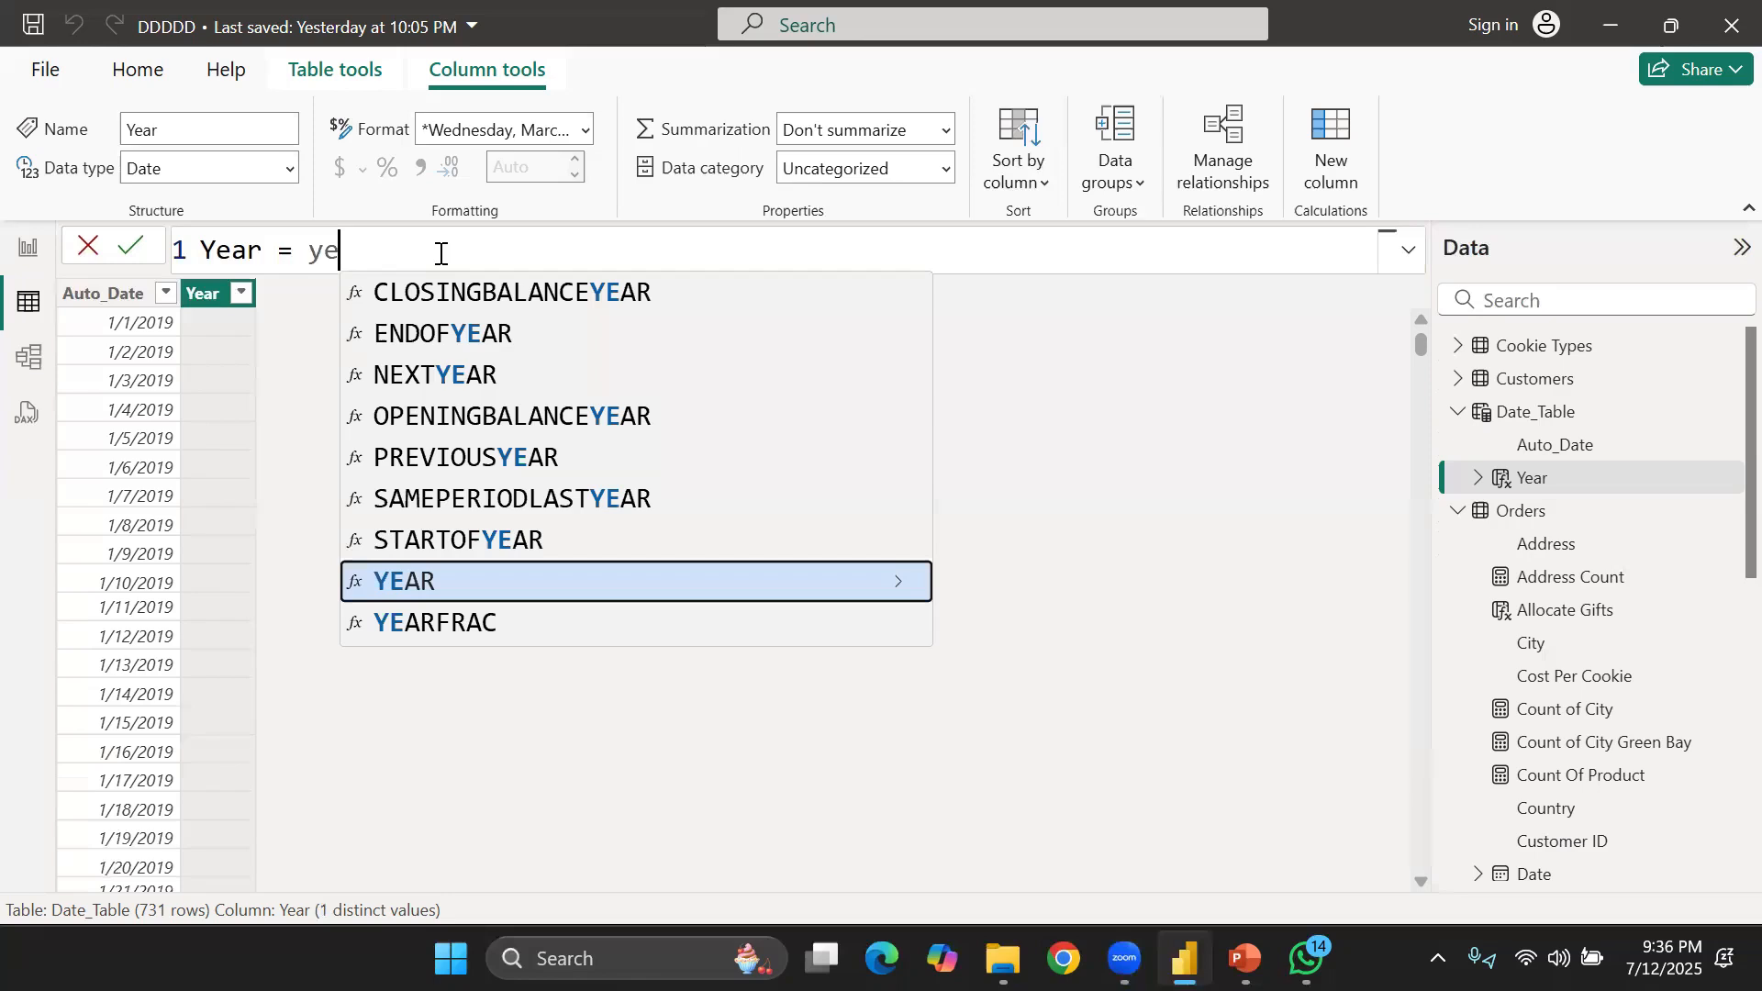
key(Tab)
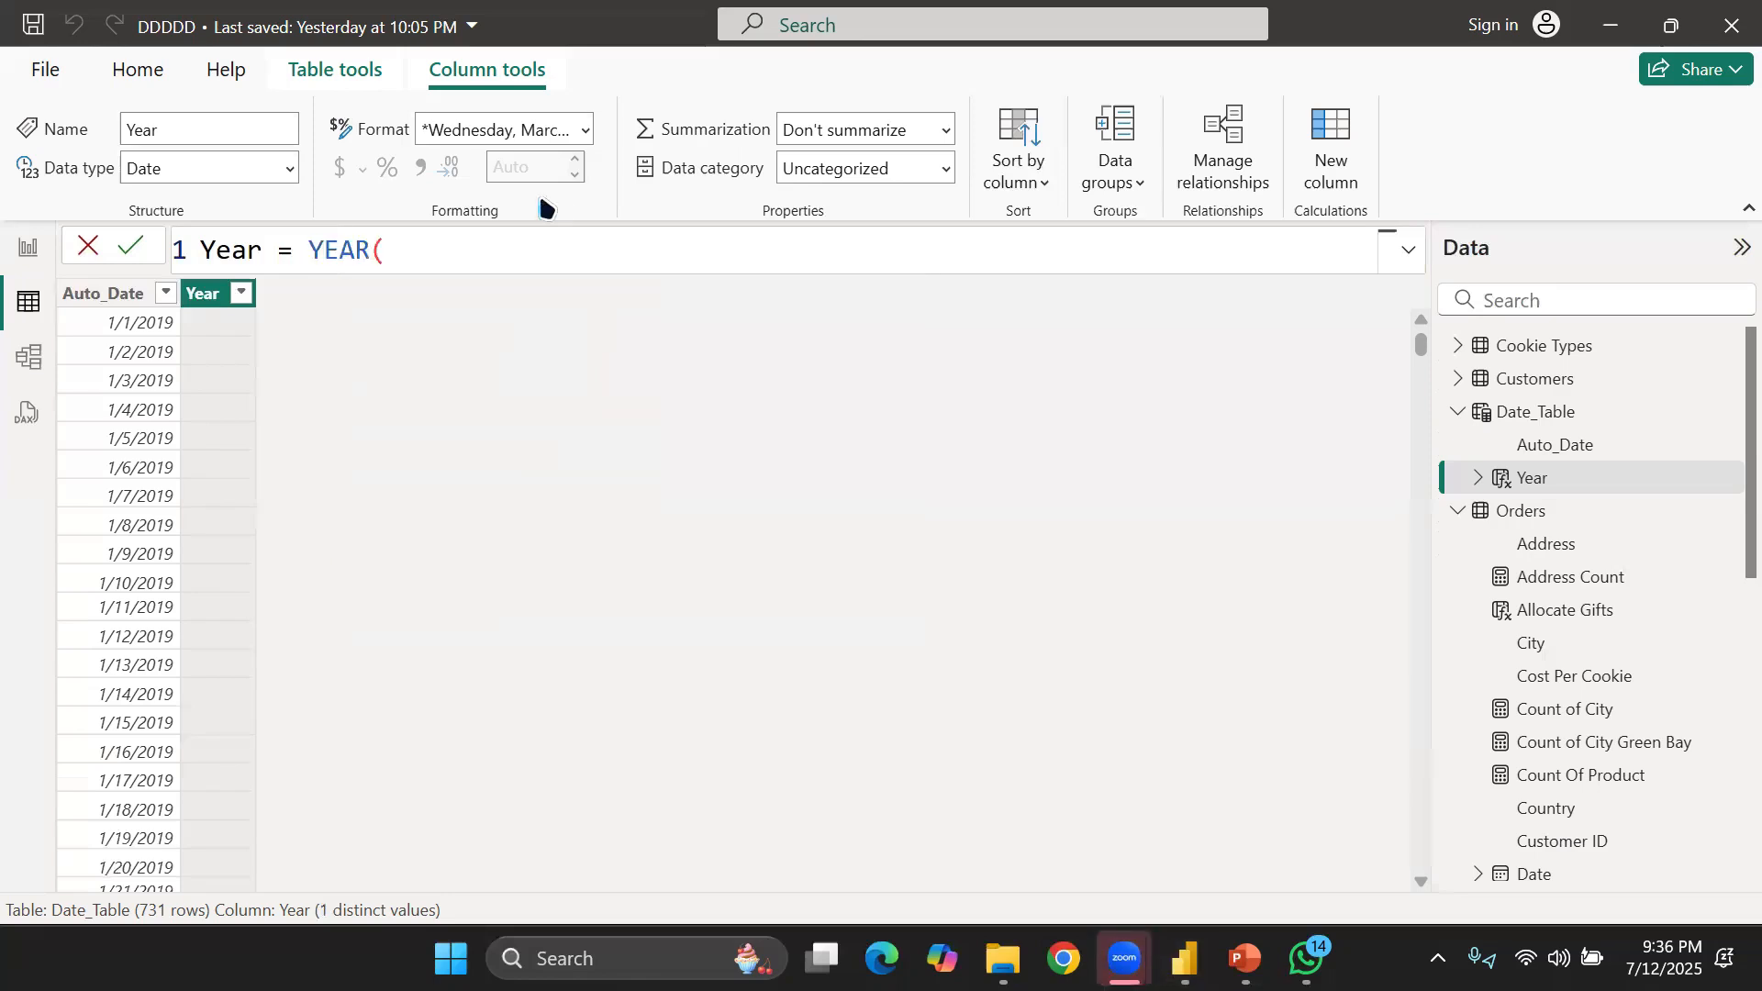
click(530, 238)
key(BackSpace)
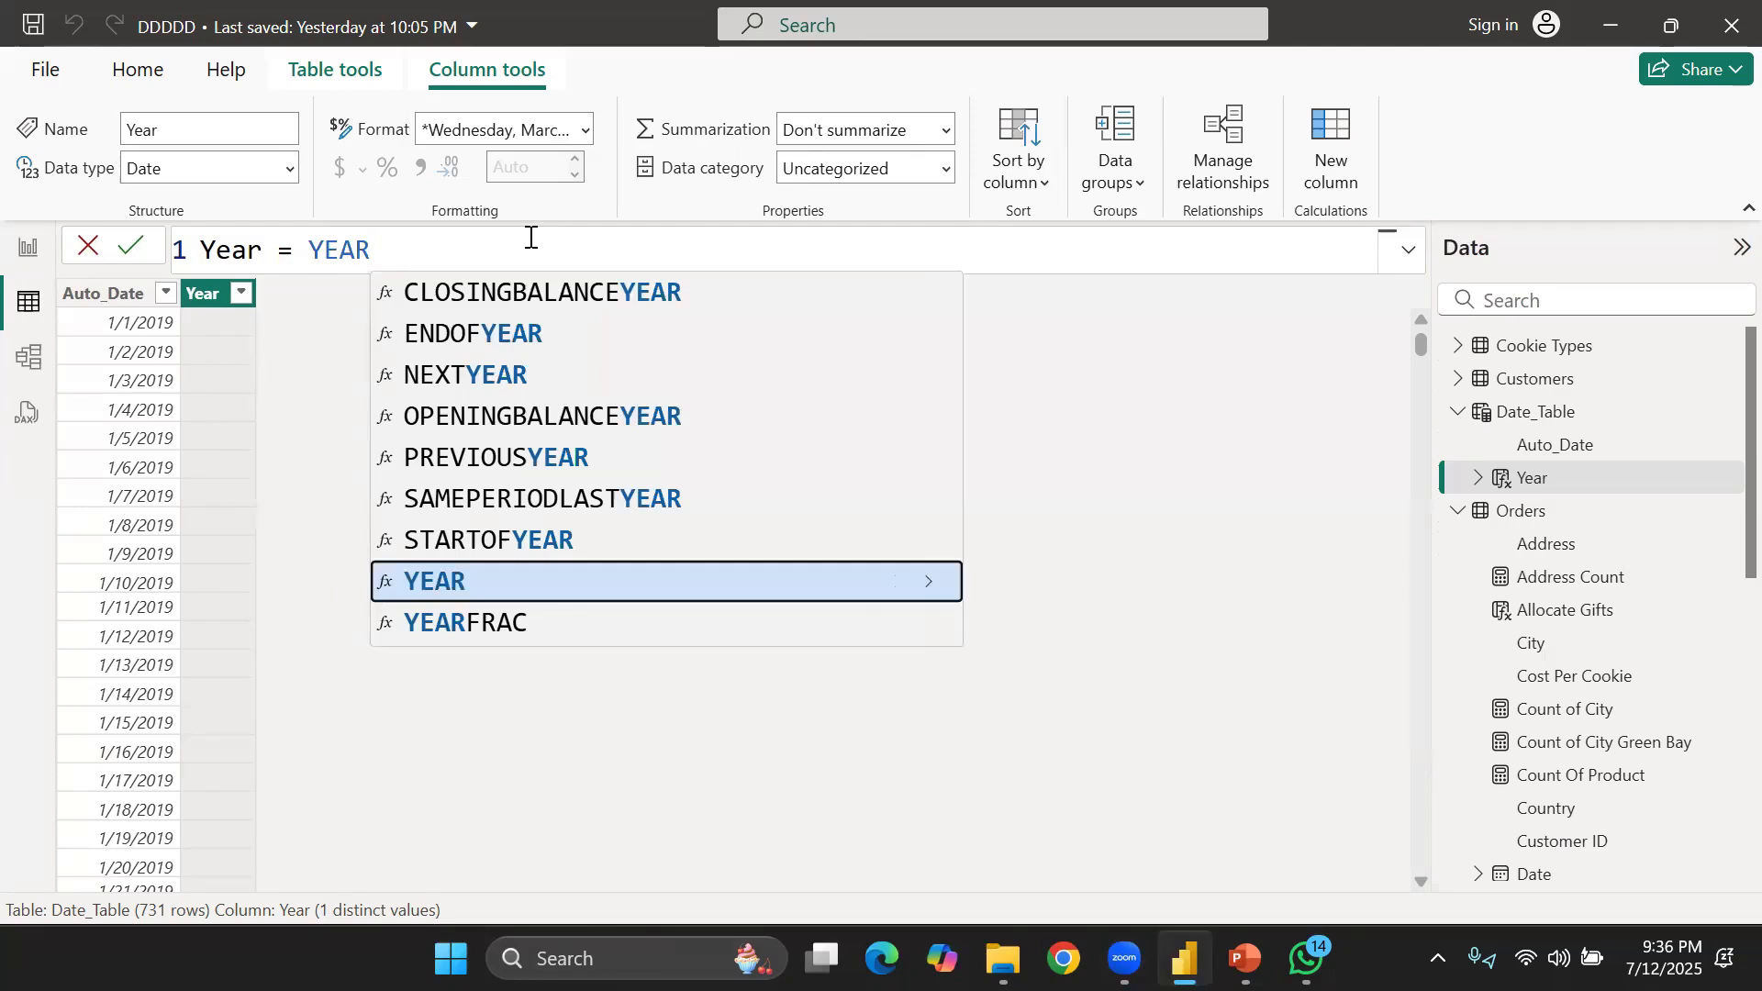
key(Tab)
key(Tab)
text(')
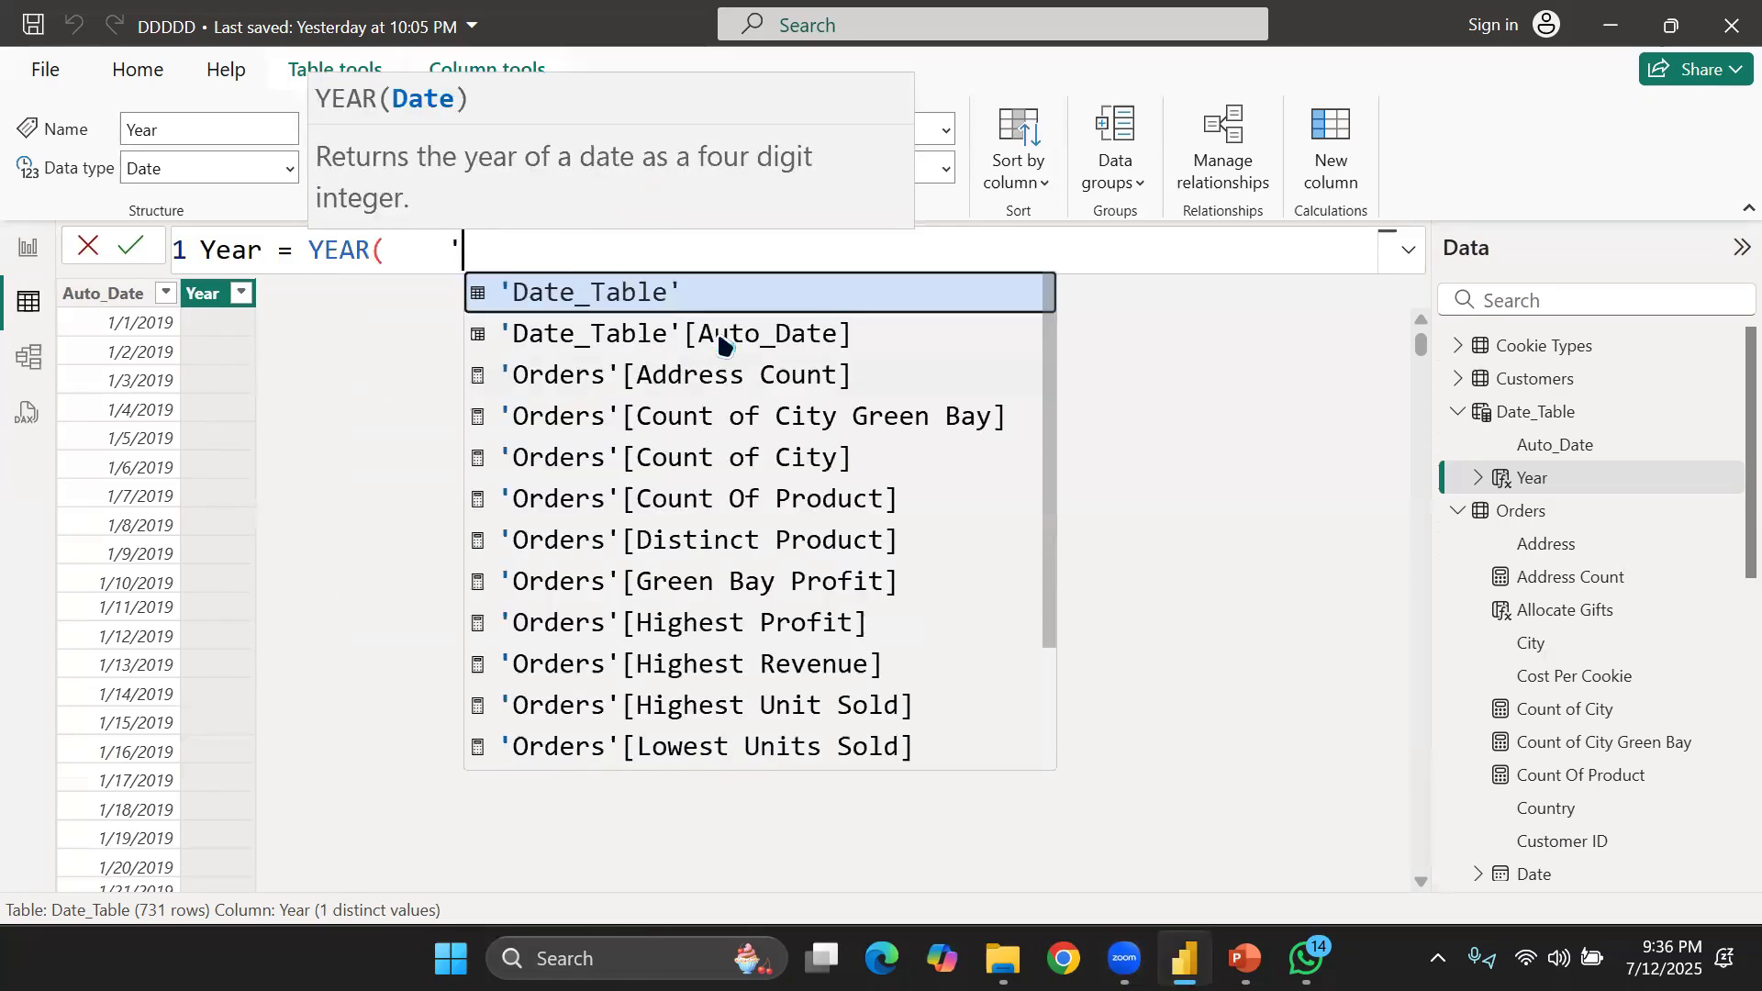
click(657, 333)
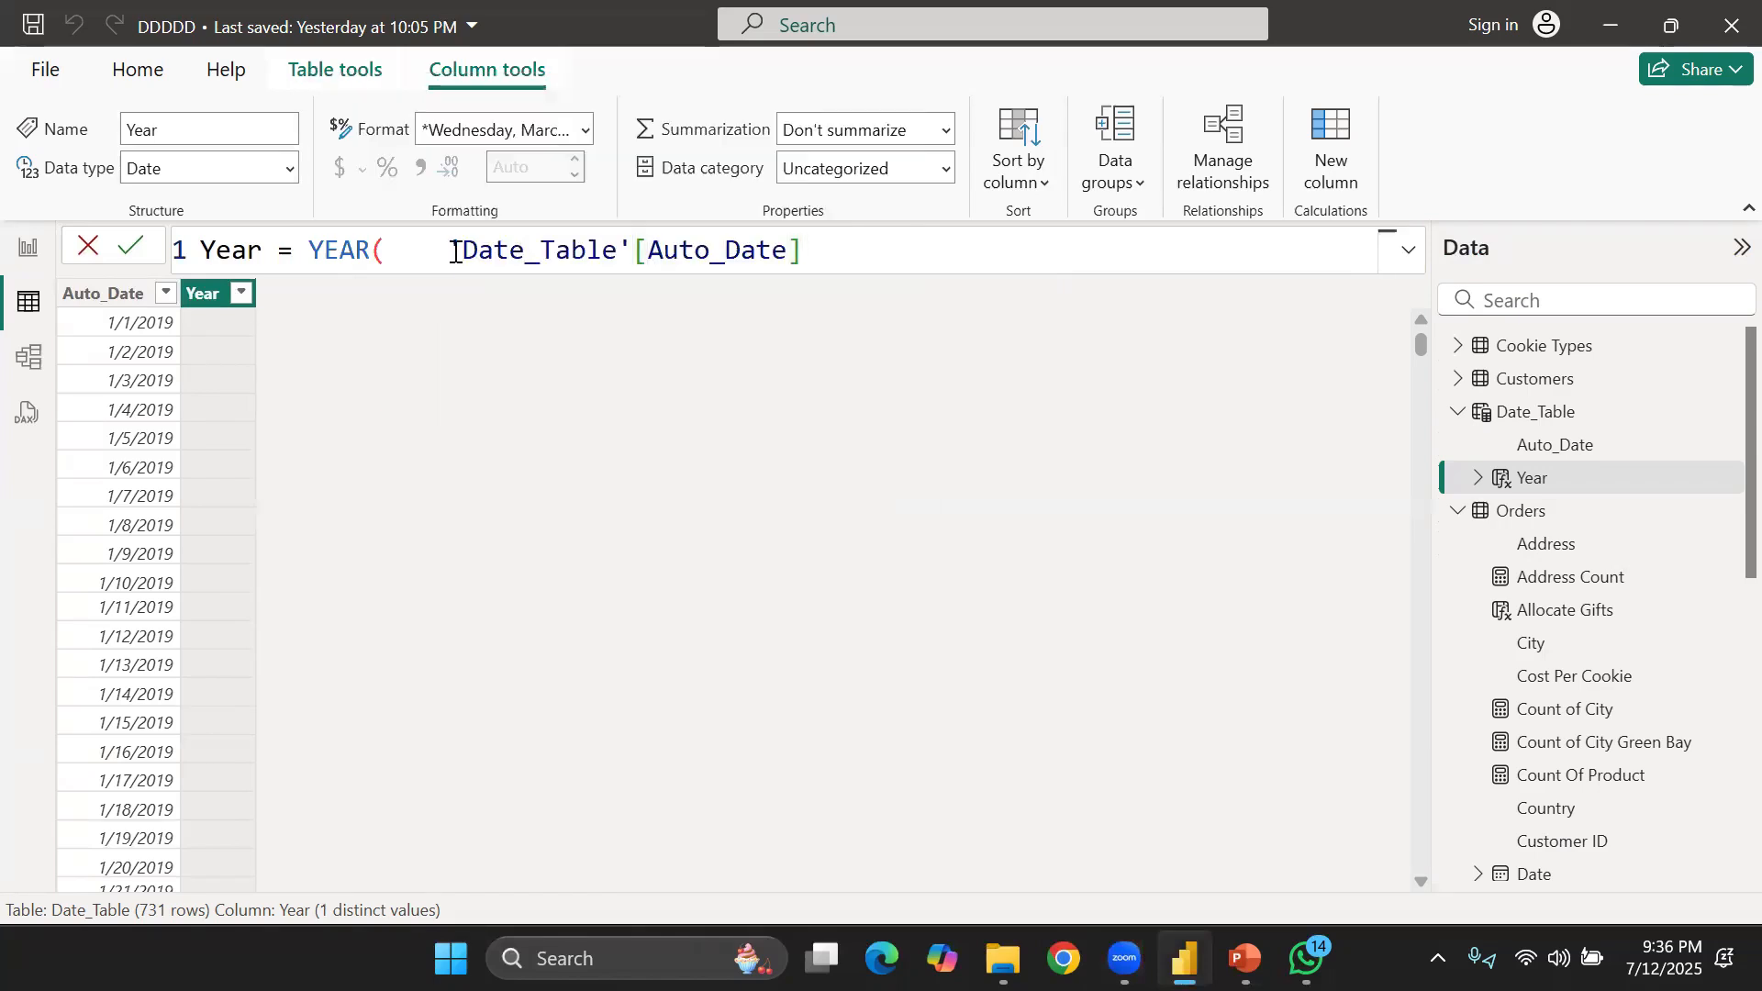
Remove the extra spaces before the column reference and commit the formula as YEAR('Date_Table'[Auto_Date])
click(454, 250)
key(BackSpace)
key(BackSpace)
key(BackSpace)
key(BackSpace)
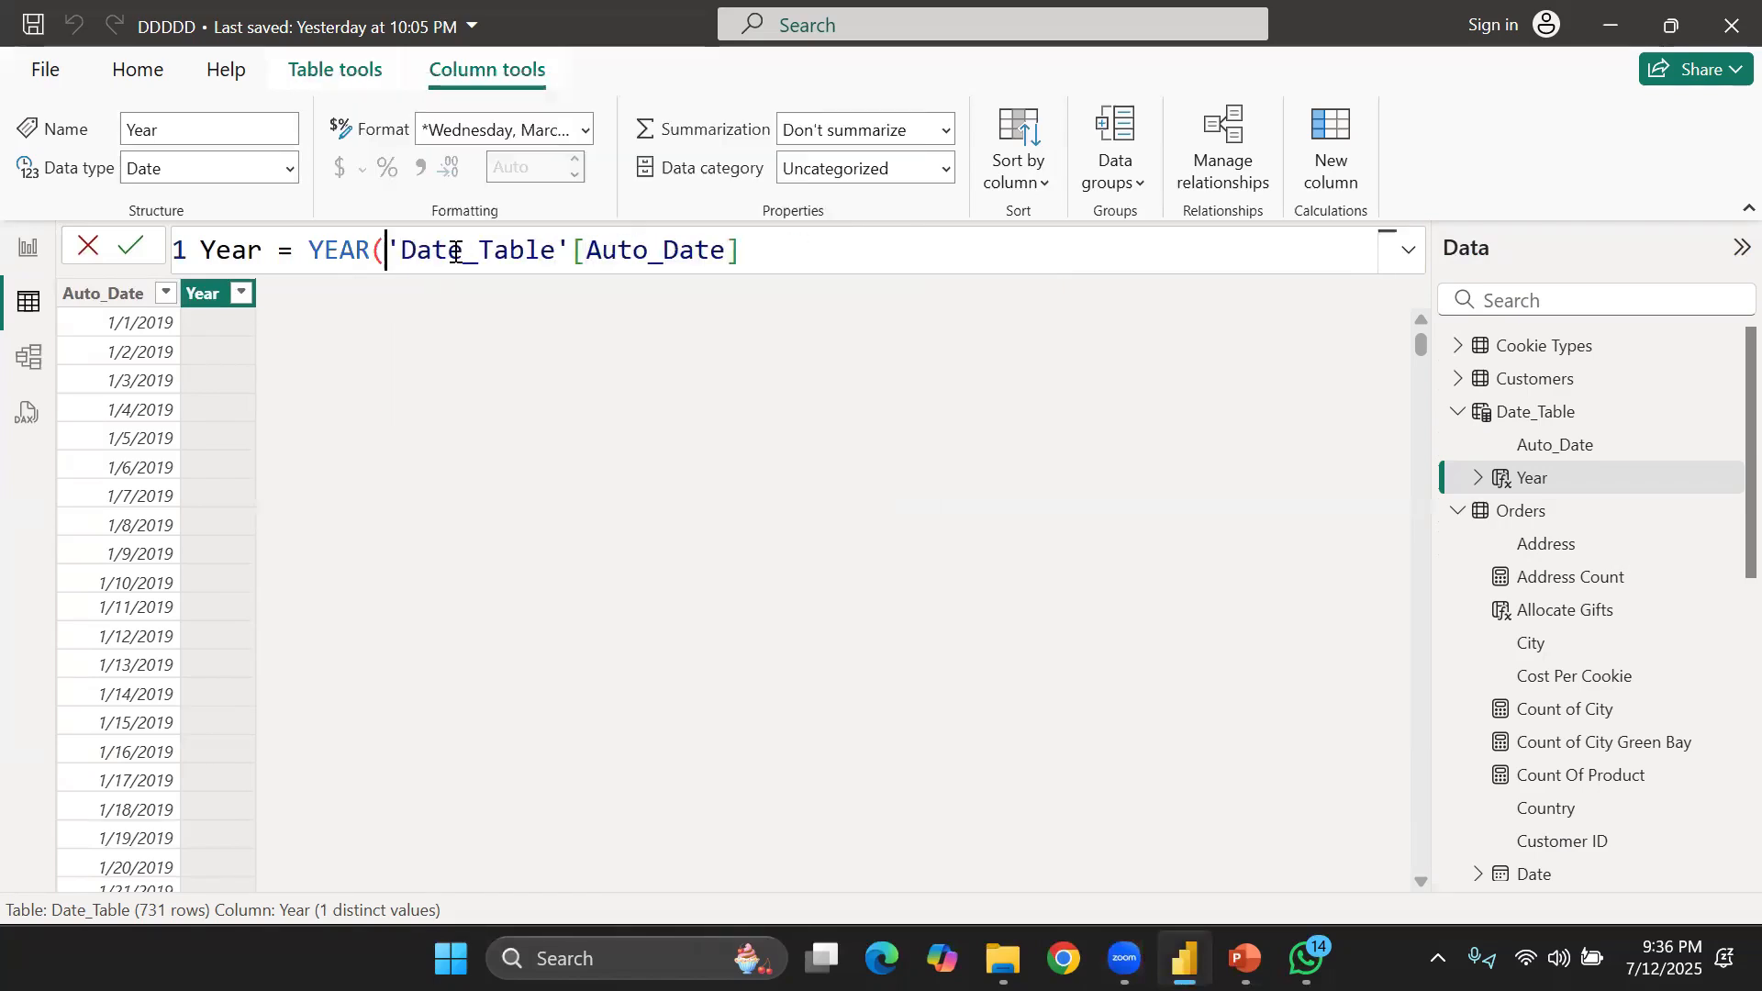
click(774, 264)
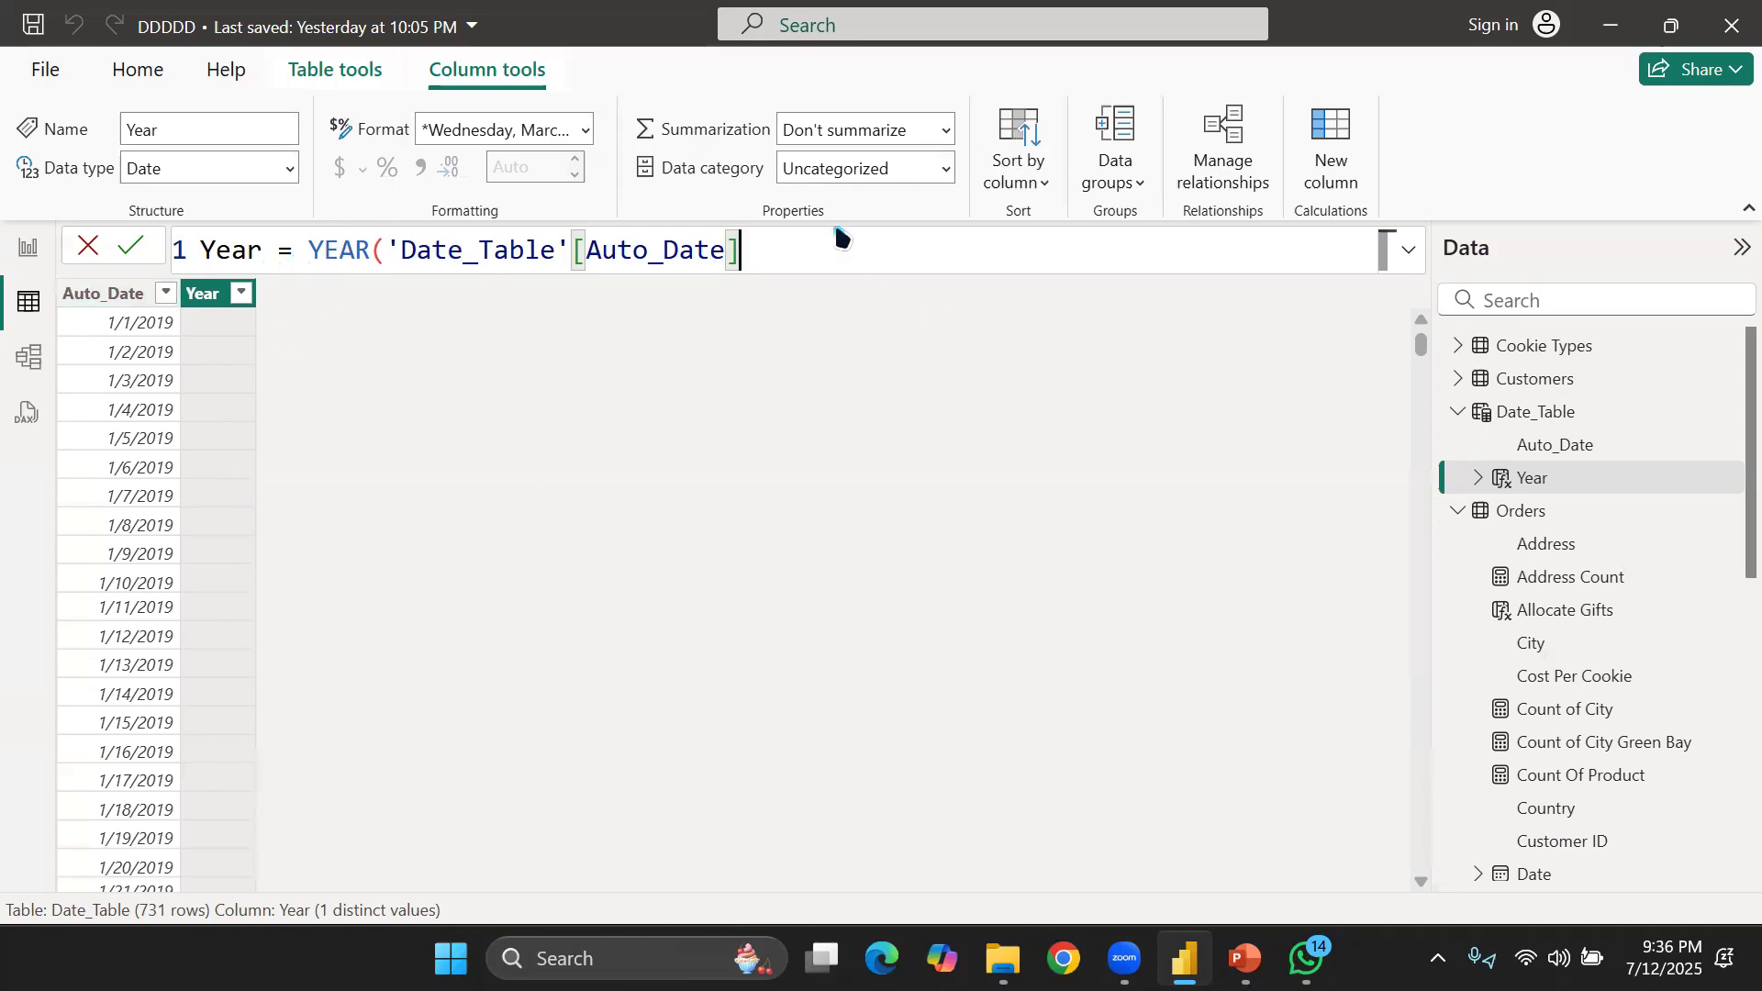
text())
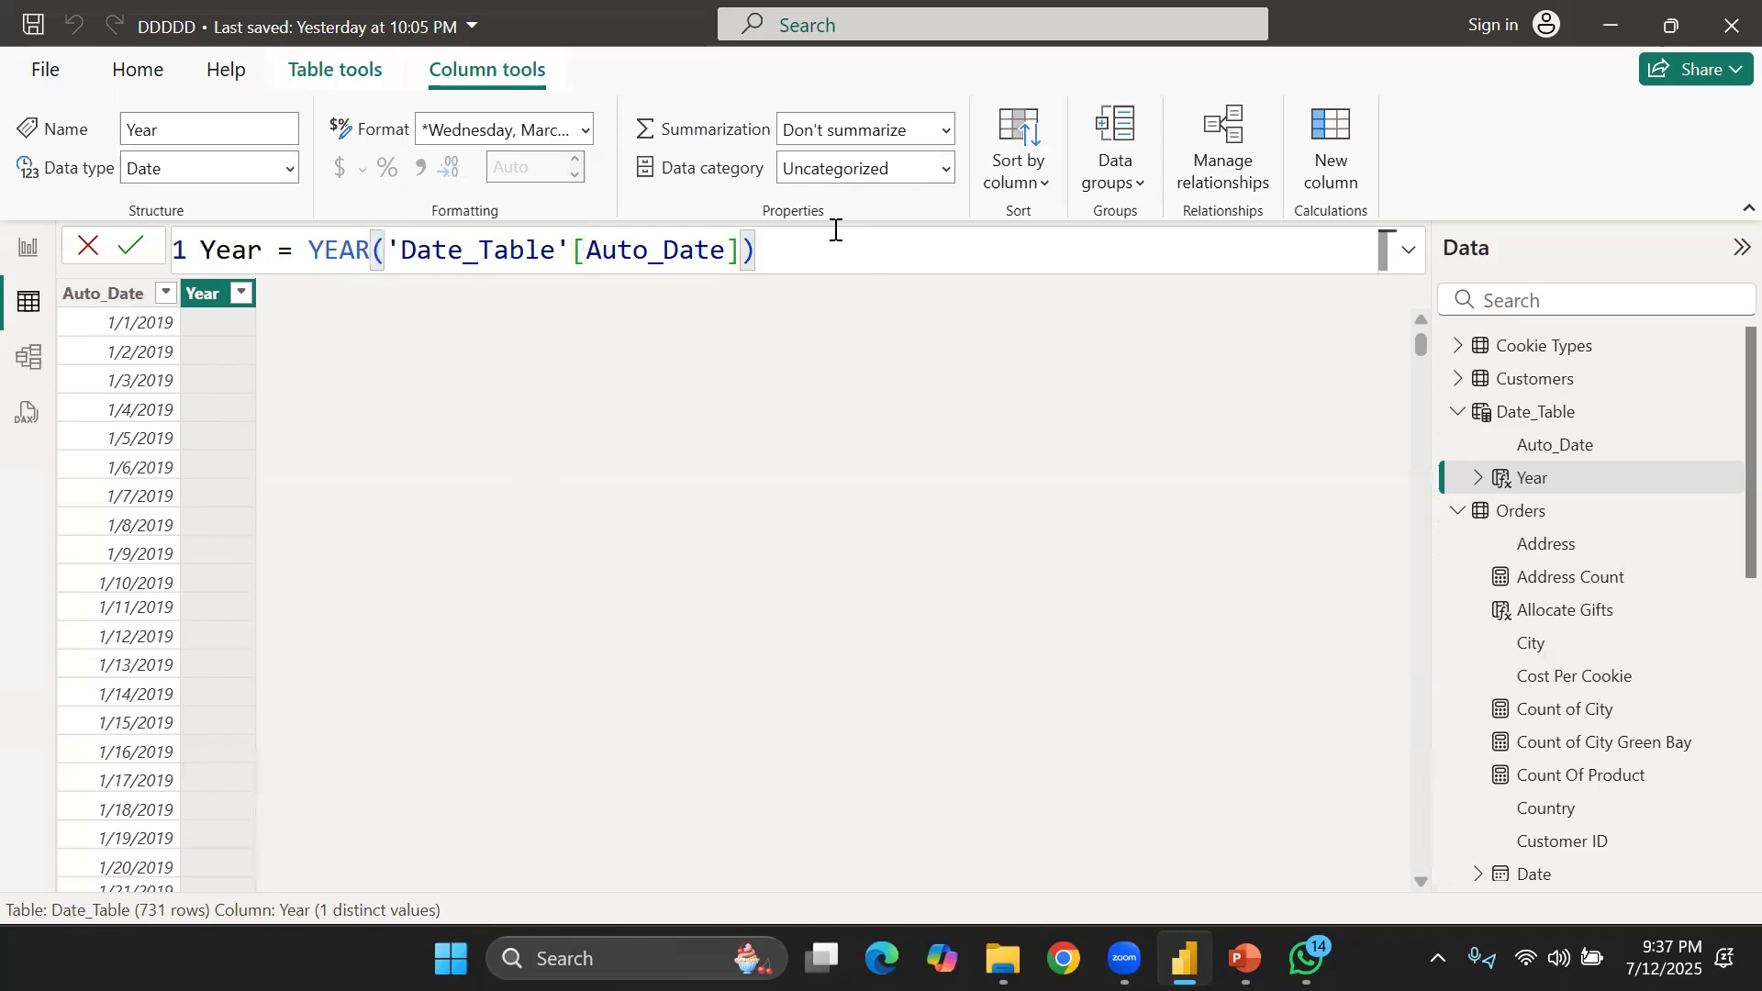
key(Return)
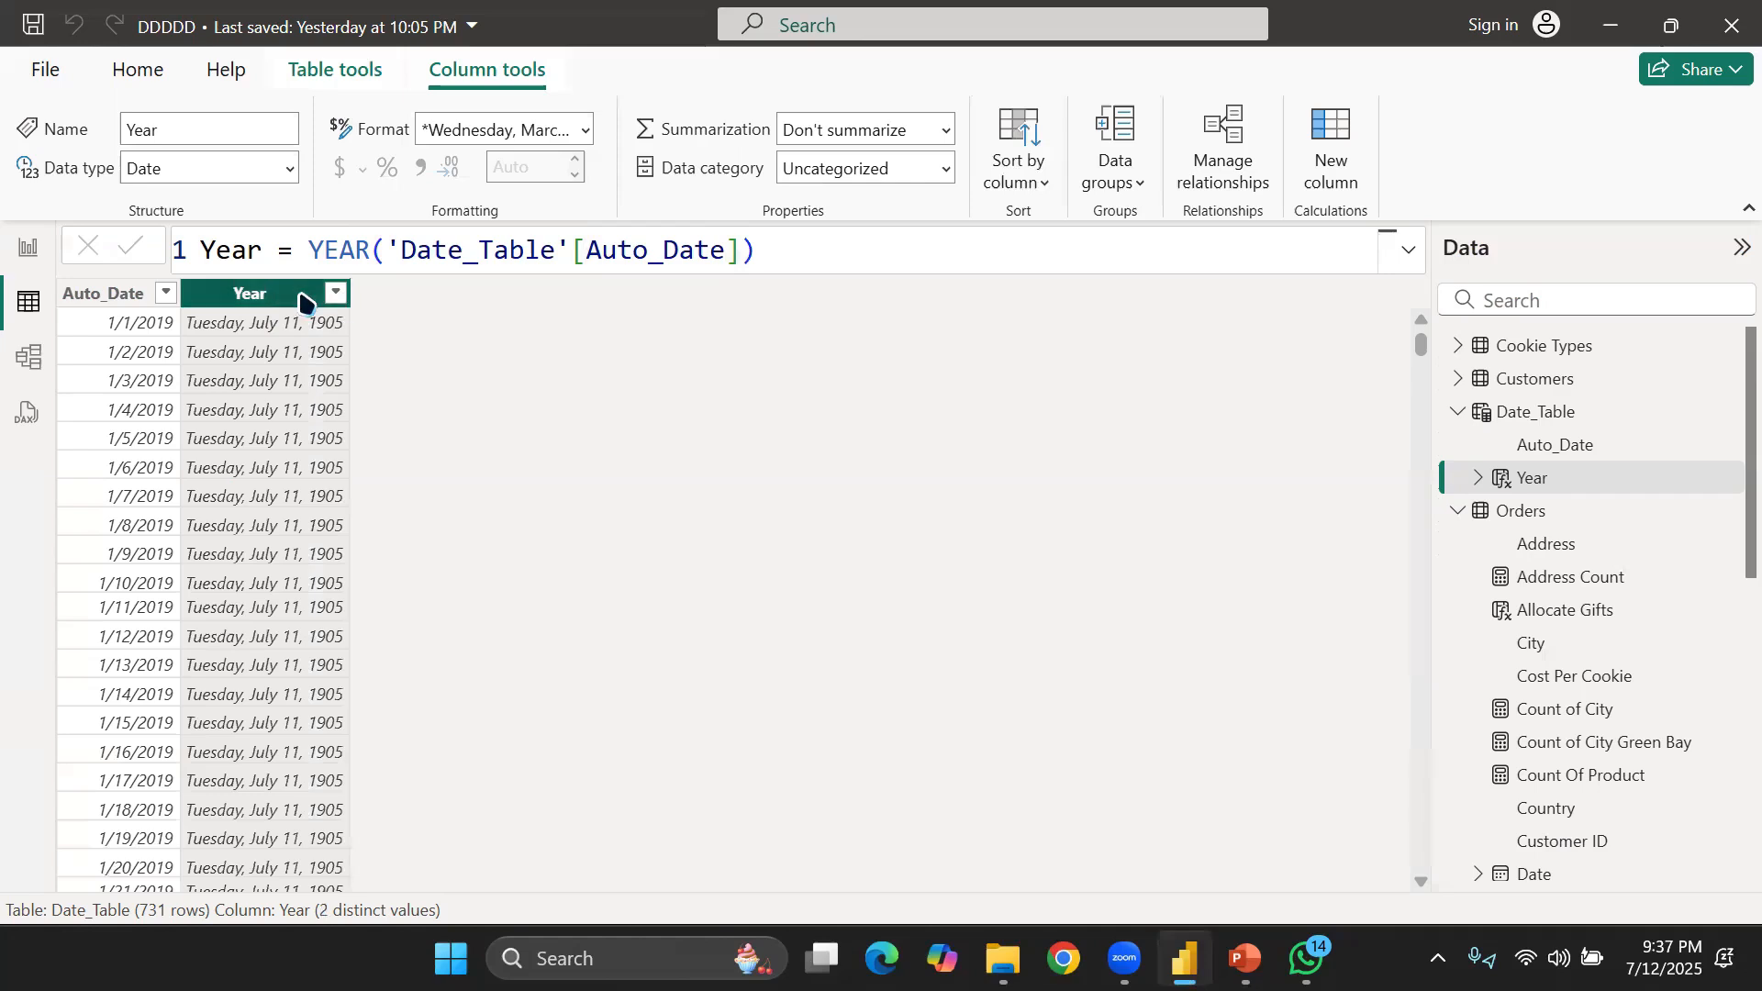
click(282, 170)
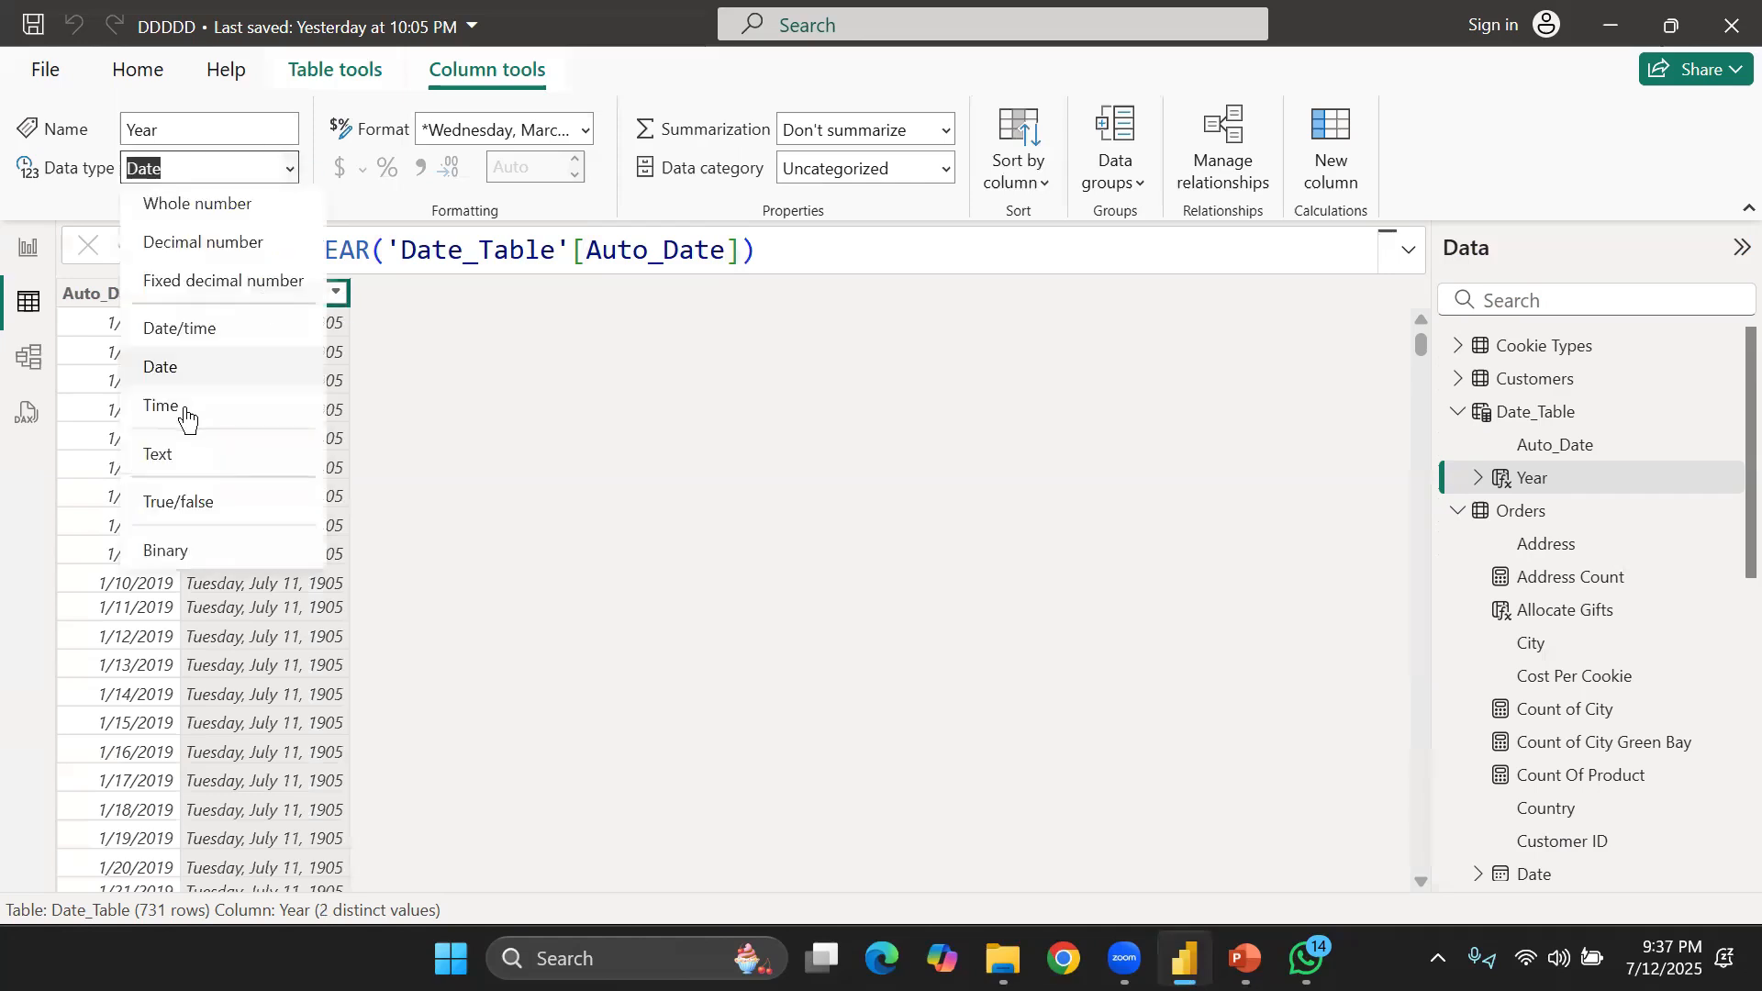
click(603, 485)
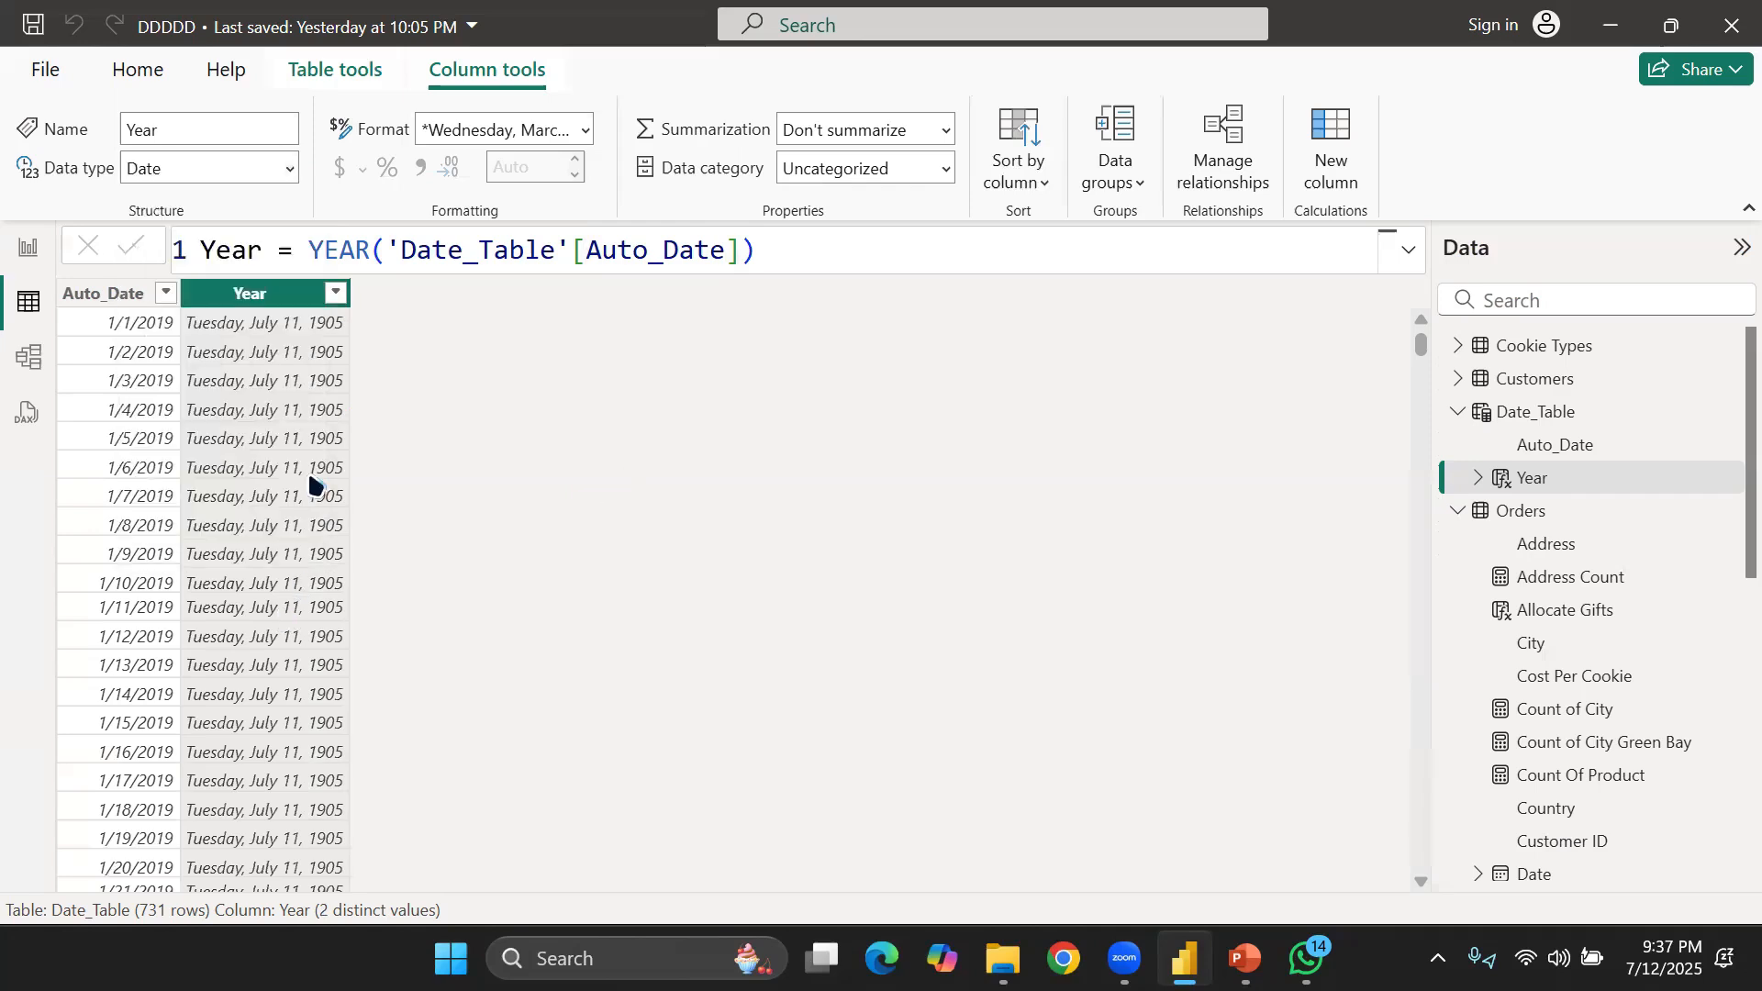
Delete the YEAR function's argument in the Year formula and re-enter it as 'Date_Table'[Auto_Date]
click(829, 262)
key(BackSpace)
key(BackSpace)
key(BackSpace)
key(BackSpace)
key(BackSpace)
key(BackSpace)
key(BackSpace)
key(BackSpace)
key(BackSpace)
key(BackSpace)
key(BackSpace)
key(BackSpace)
key(BackSpace)
key(BackSpace)
key(BackSpace)
key(BackSpace)
key(BackSpace)
key(BackSpace)
key(BackSpace)
key(BackSpace)
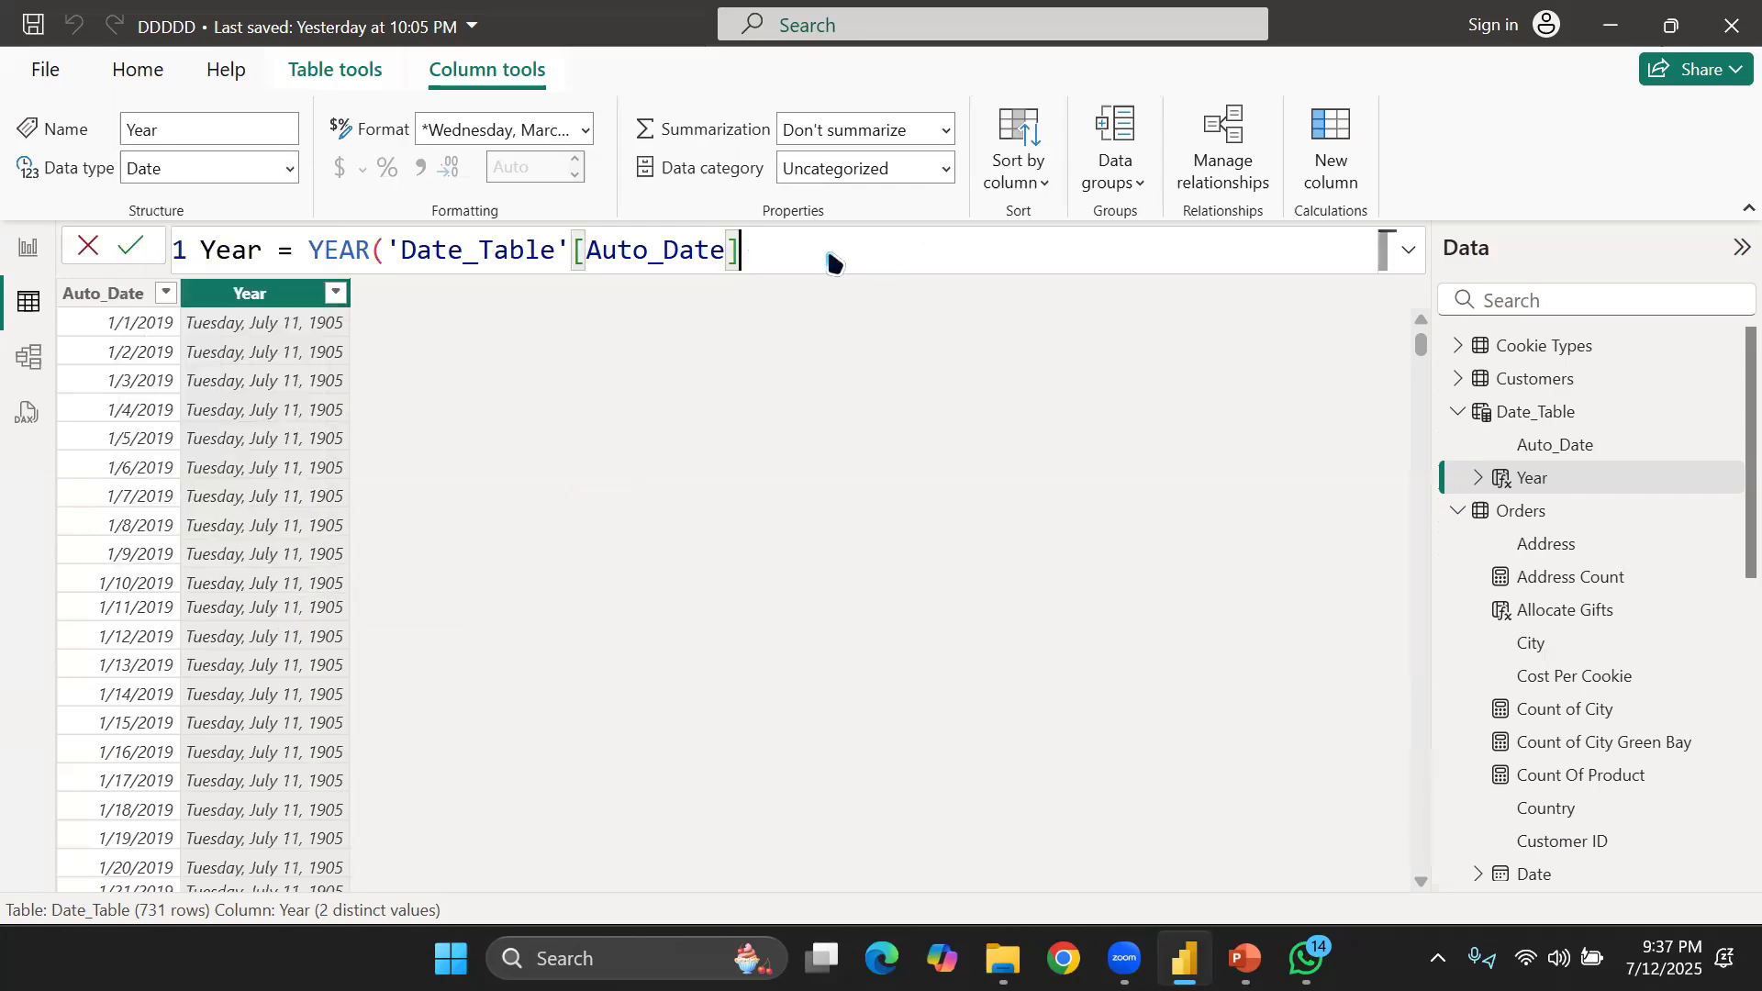
key(BackSpace)
key(BackSpace)
key(BackSpace)
key(BackSpace)
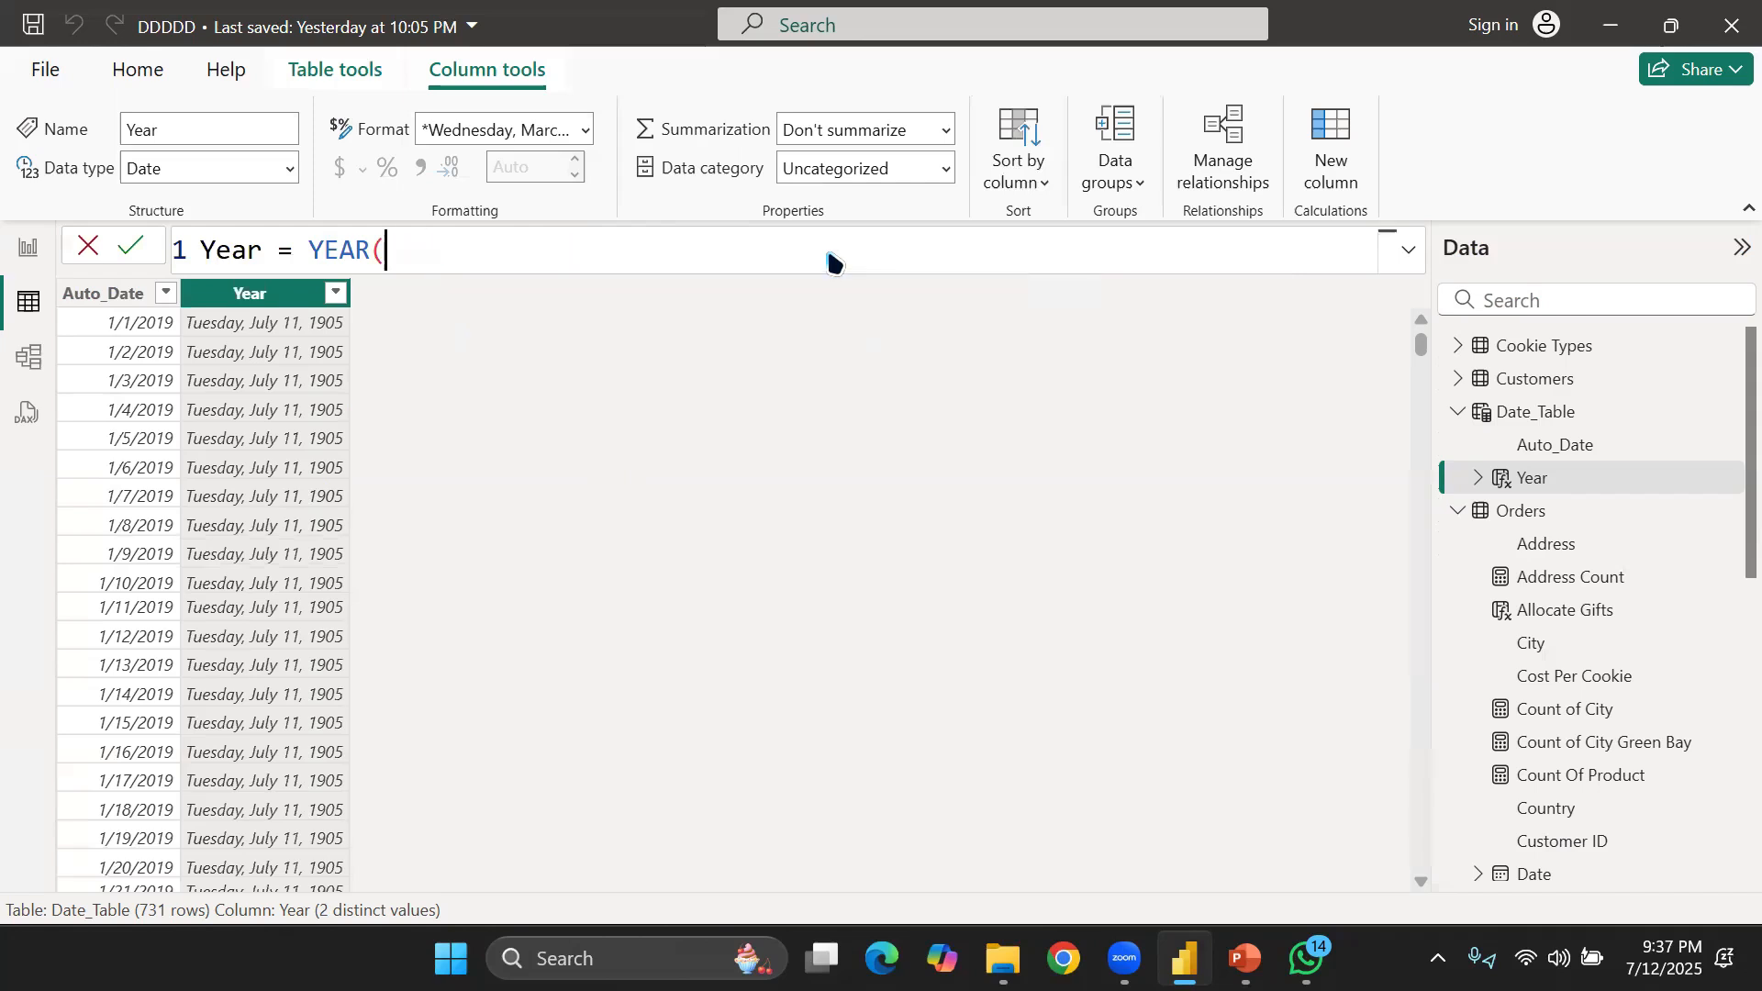
text(()
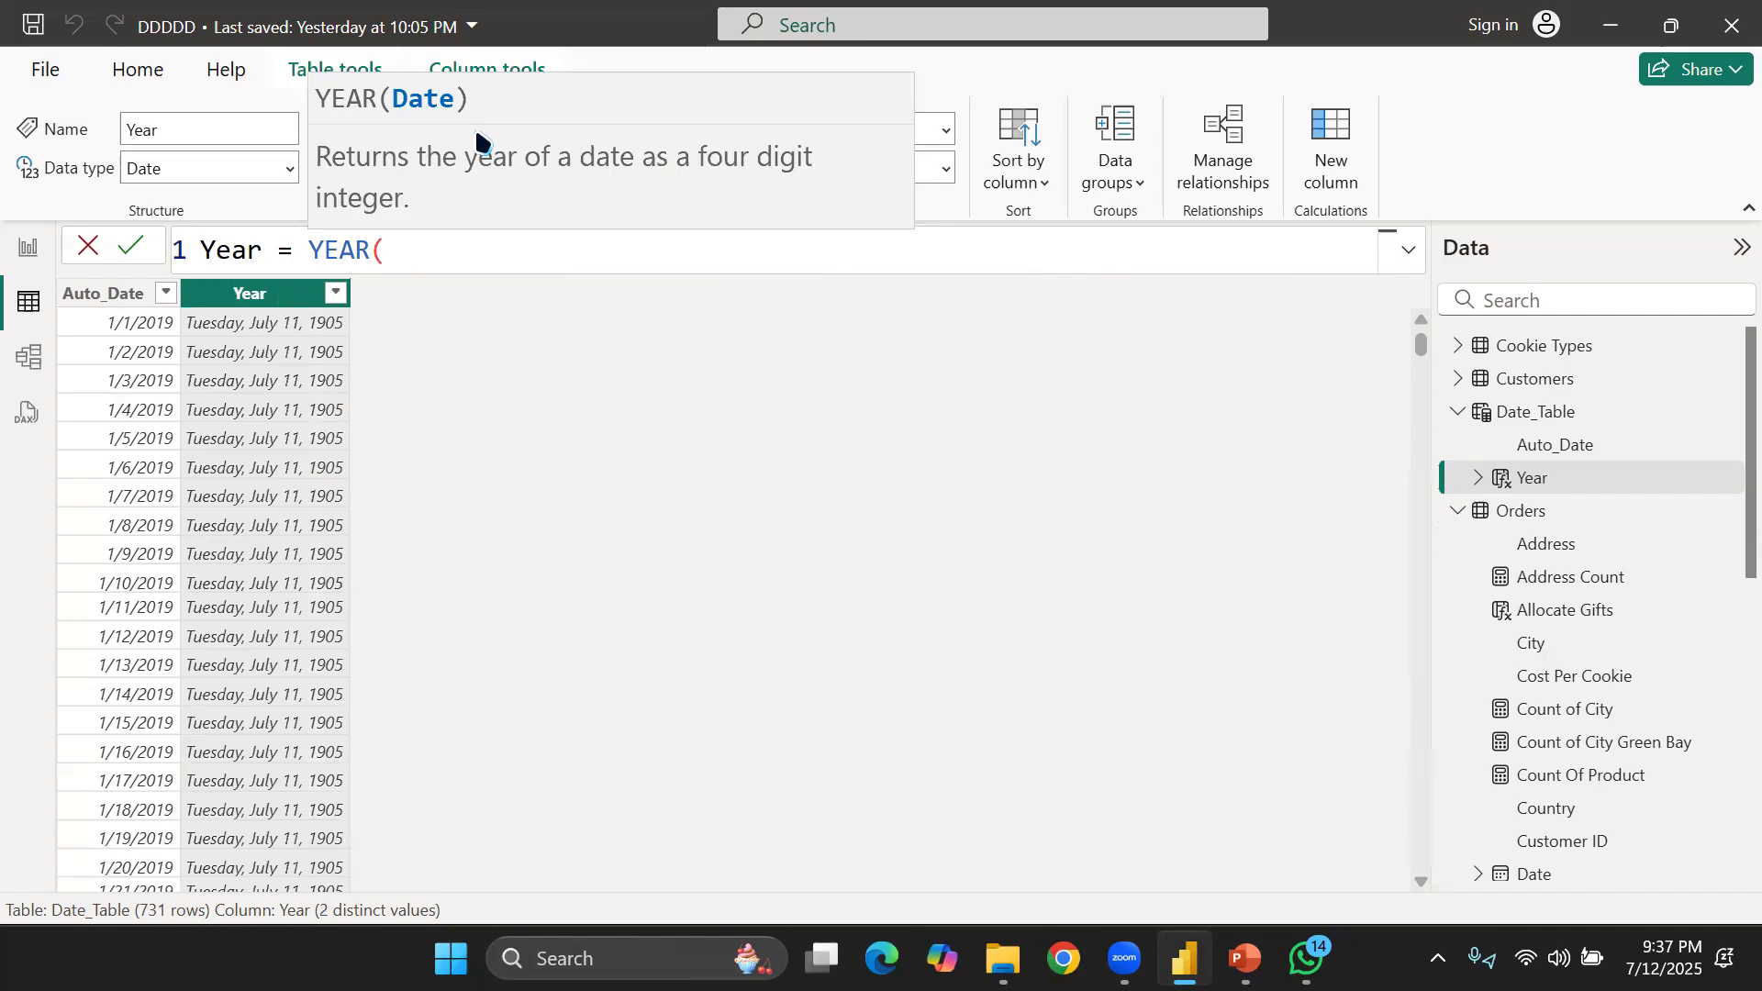
text(')
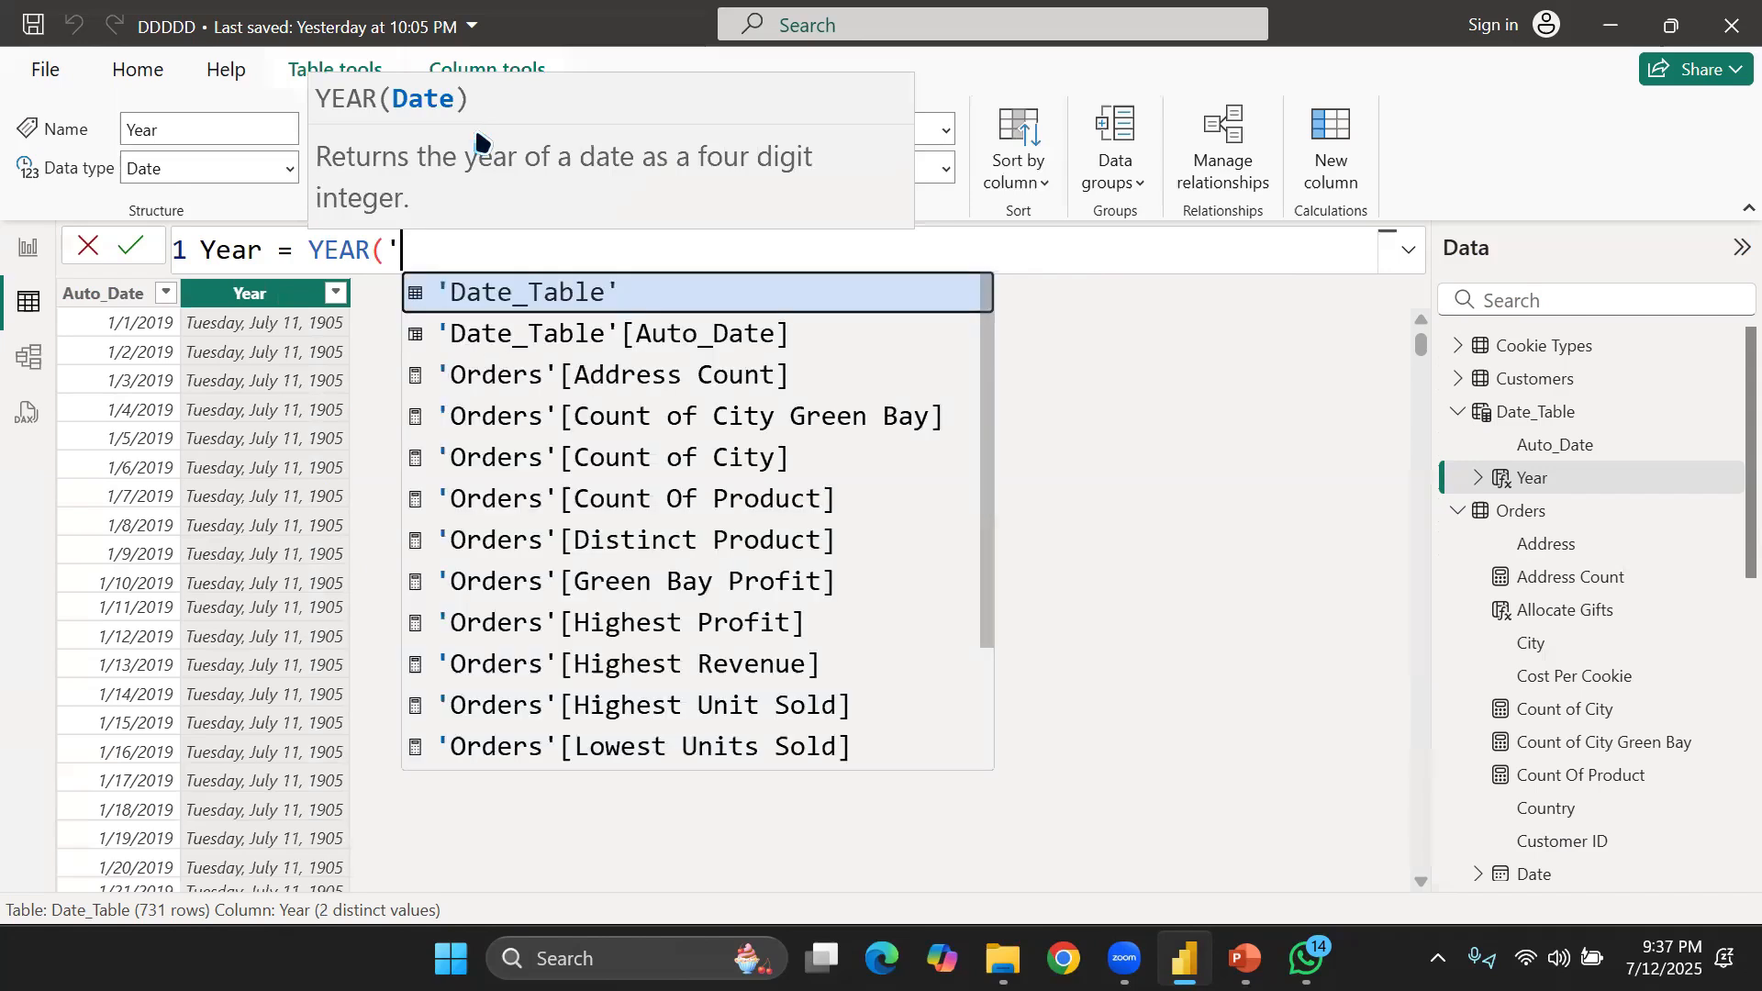
click(675, 335)
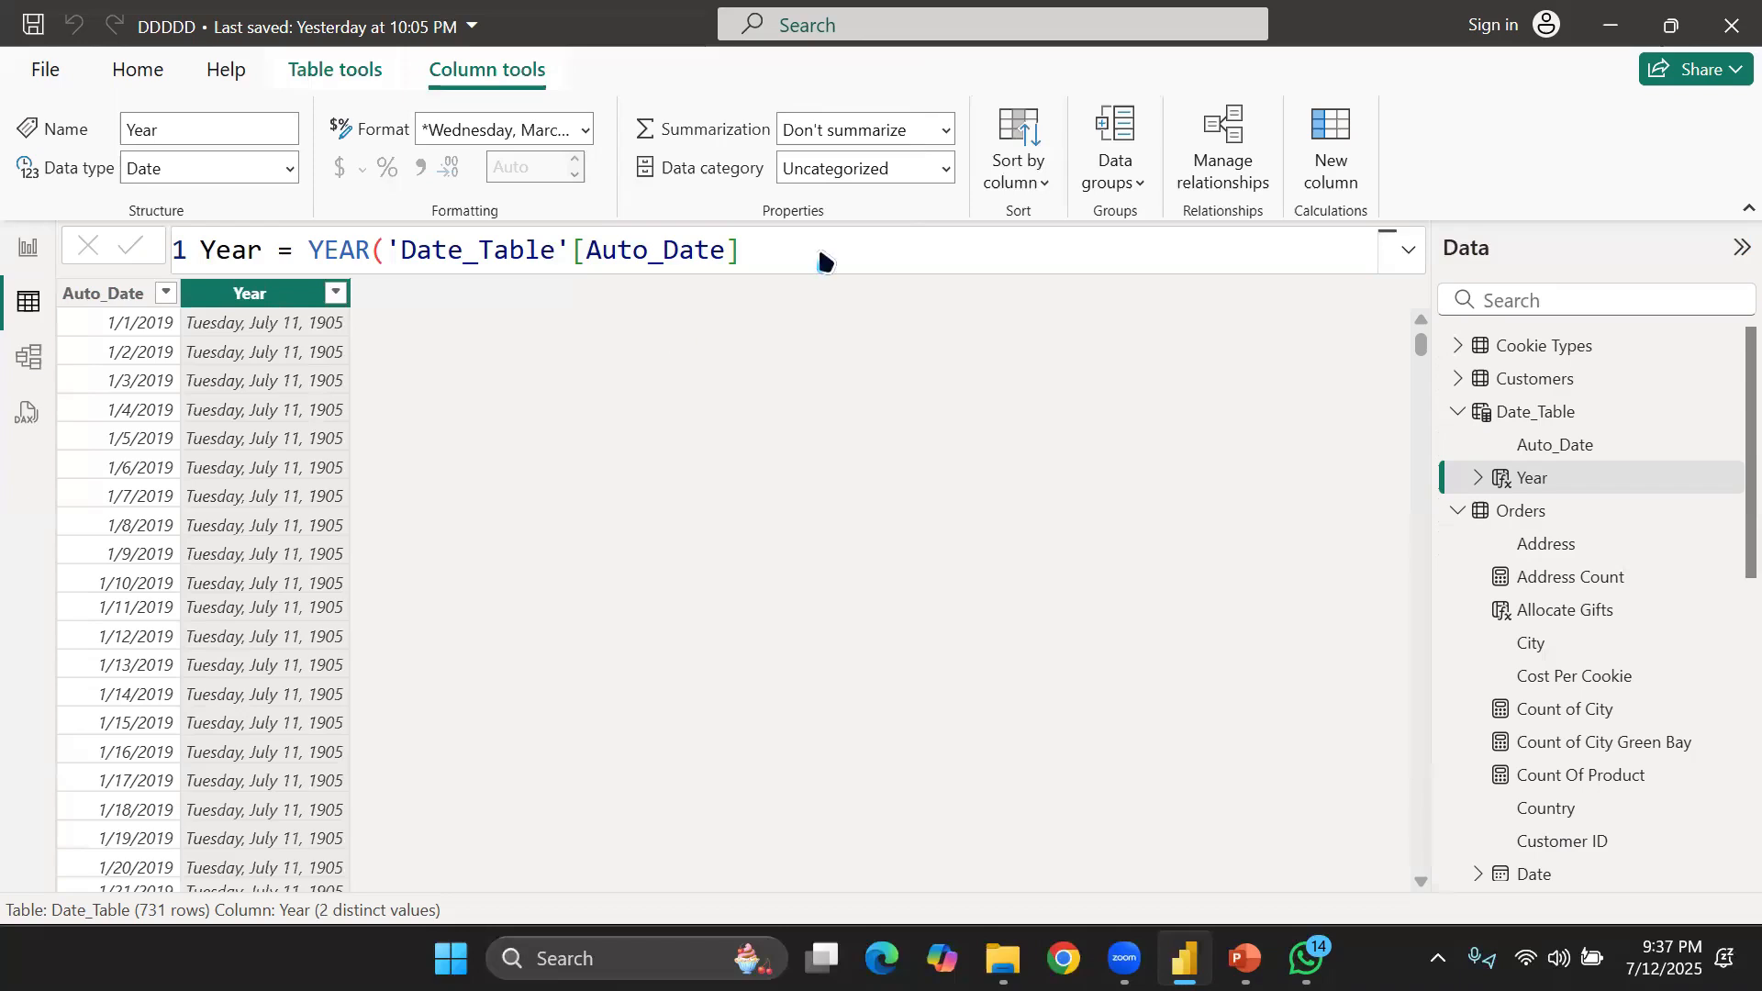
Switch to PowerPoint to check the YEAR syntax on slide 22 of the DAX presentation, and return to Power BI
key(alt+Tab)
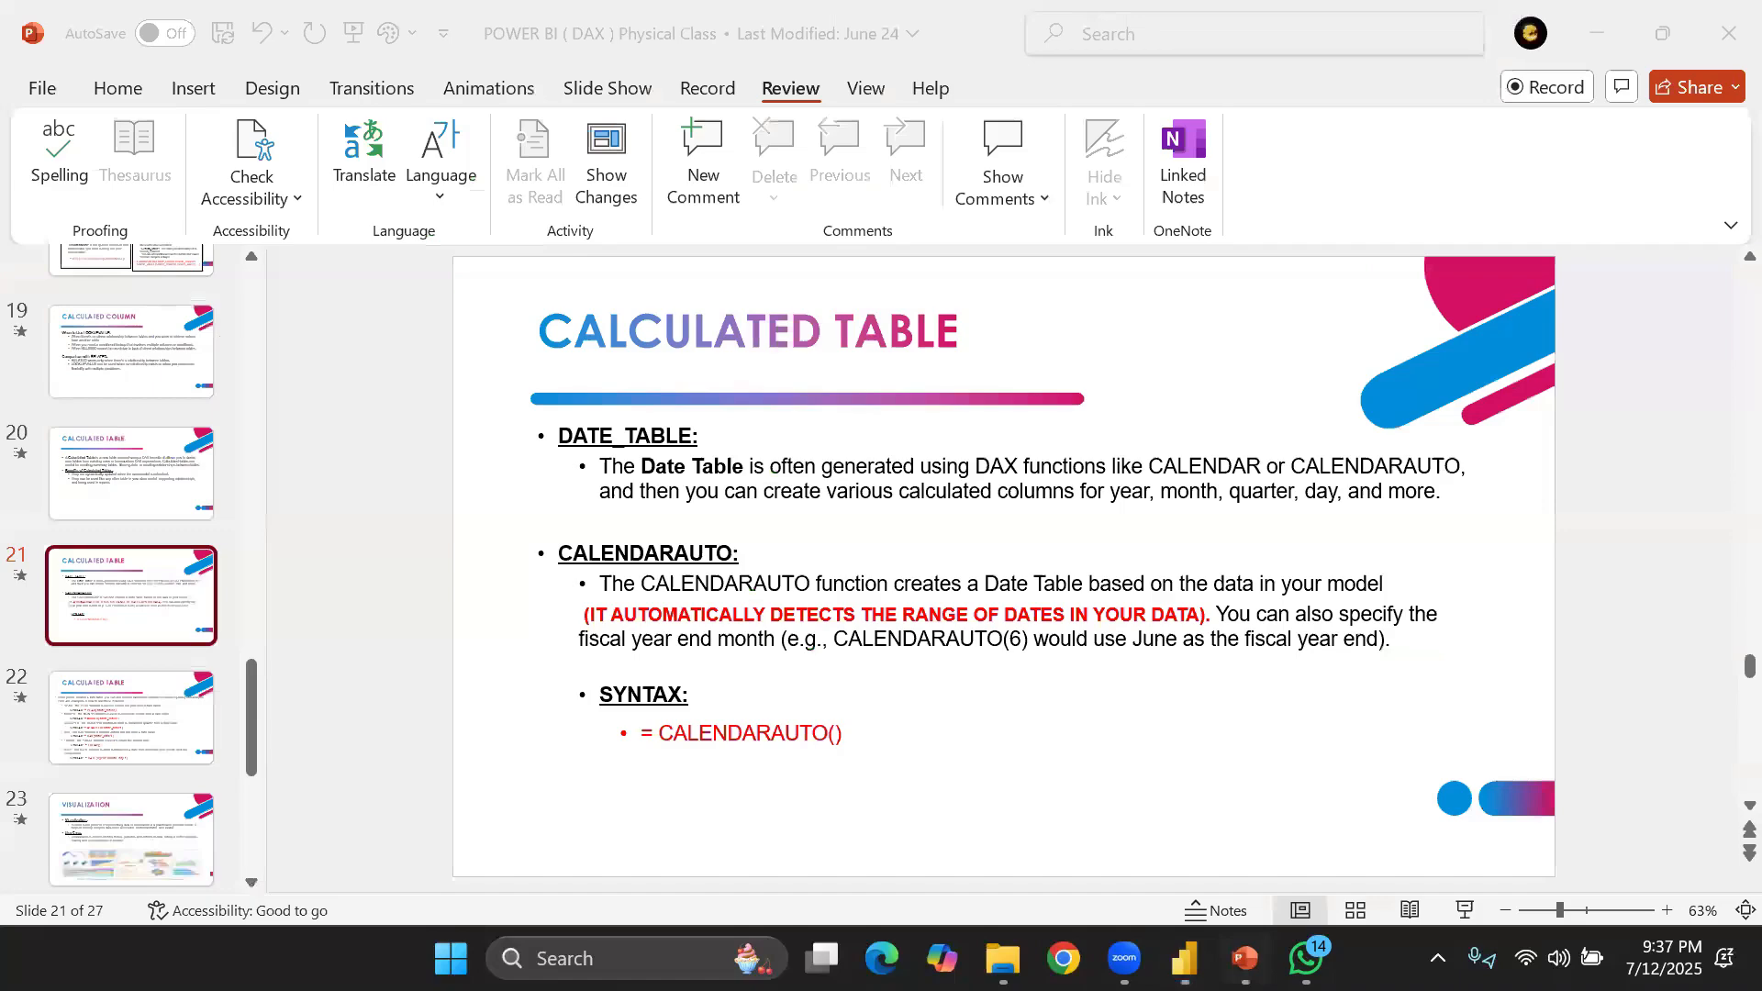
key(Down)
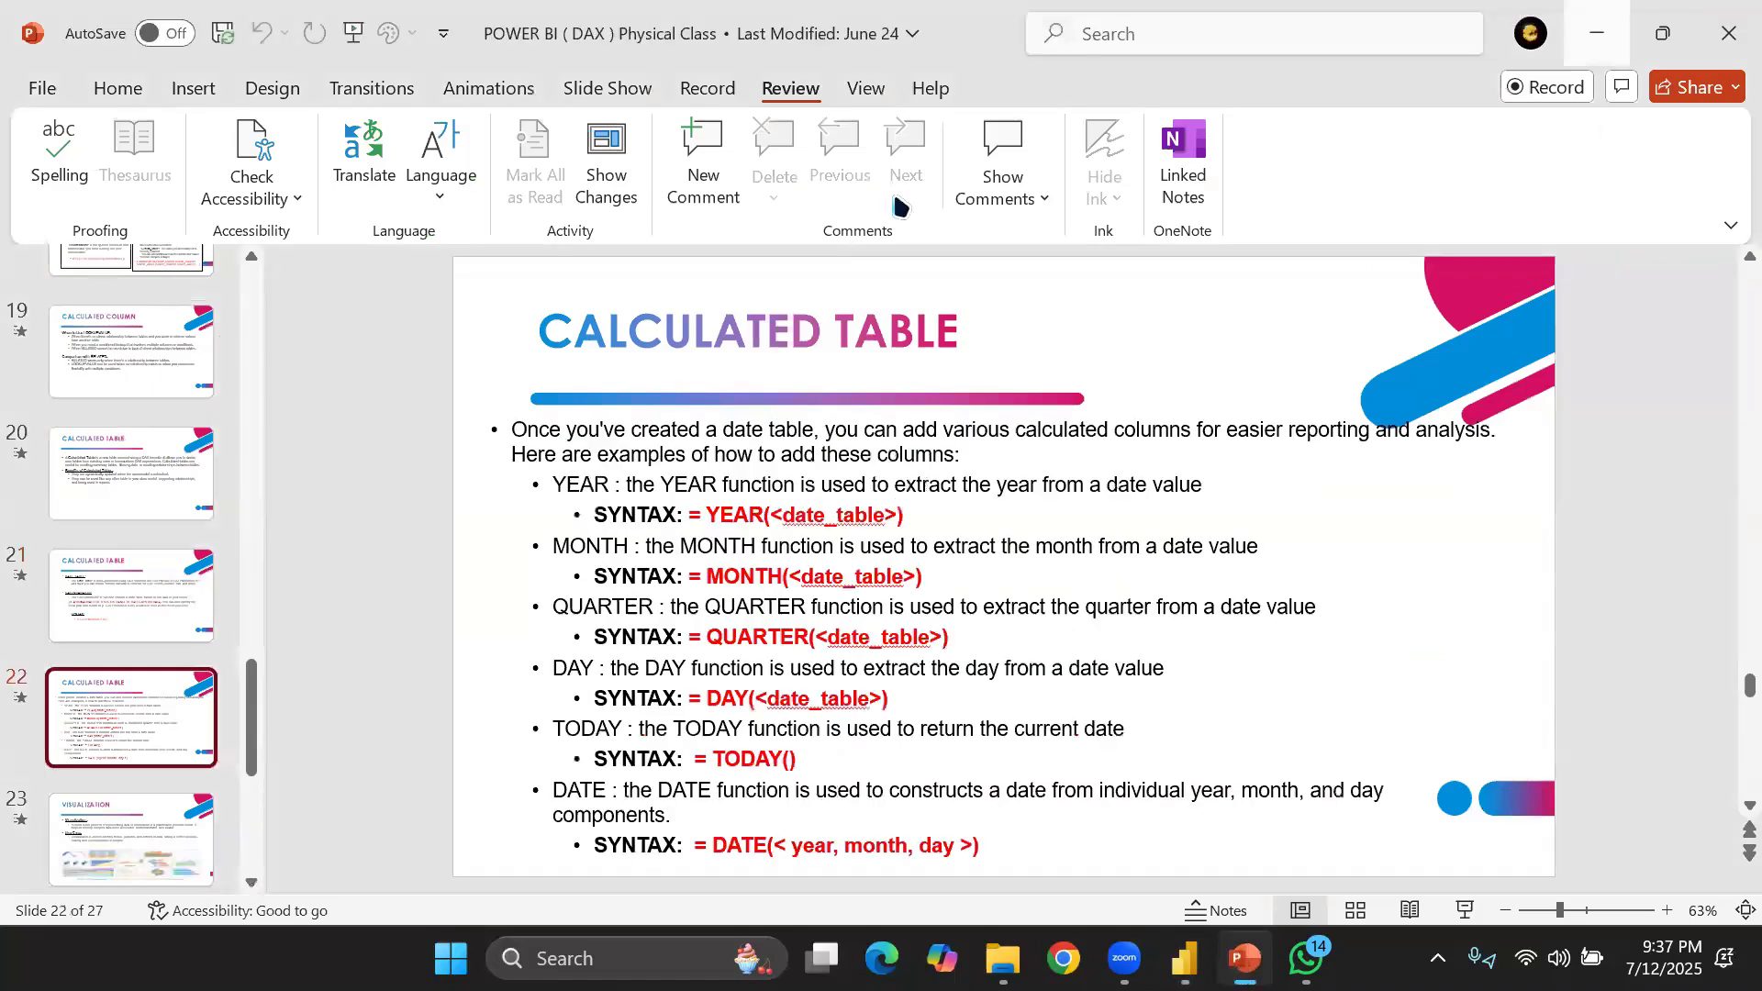
key(super+Down)
key(alt+Tab)
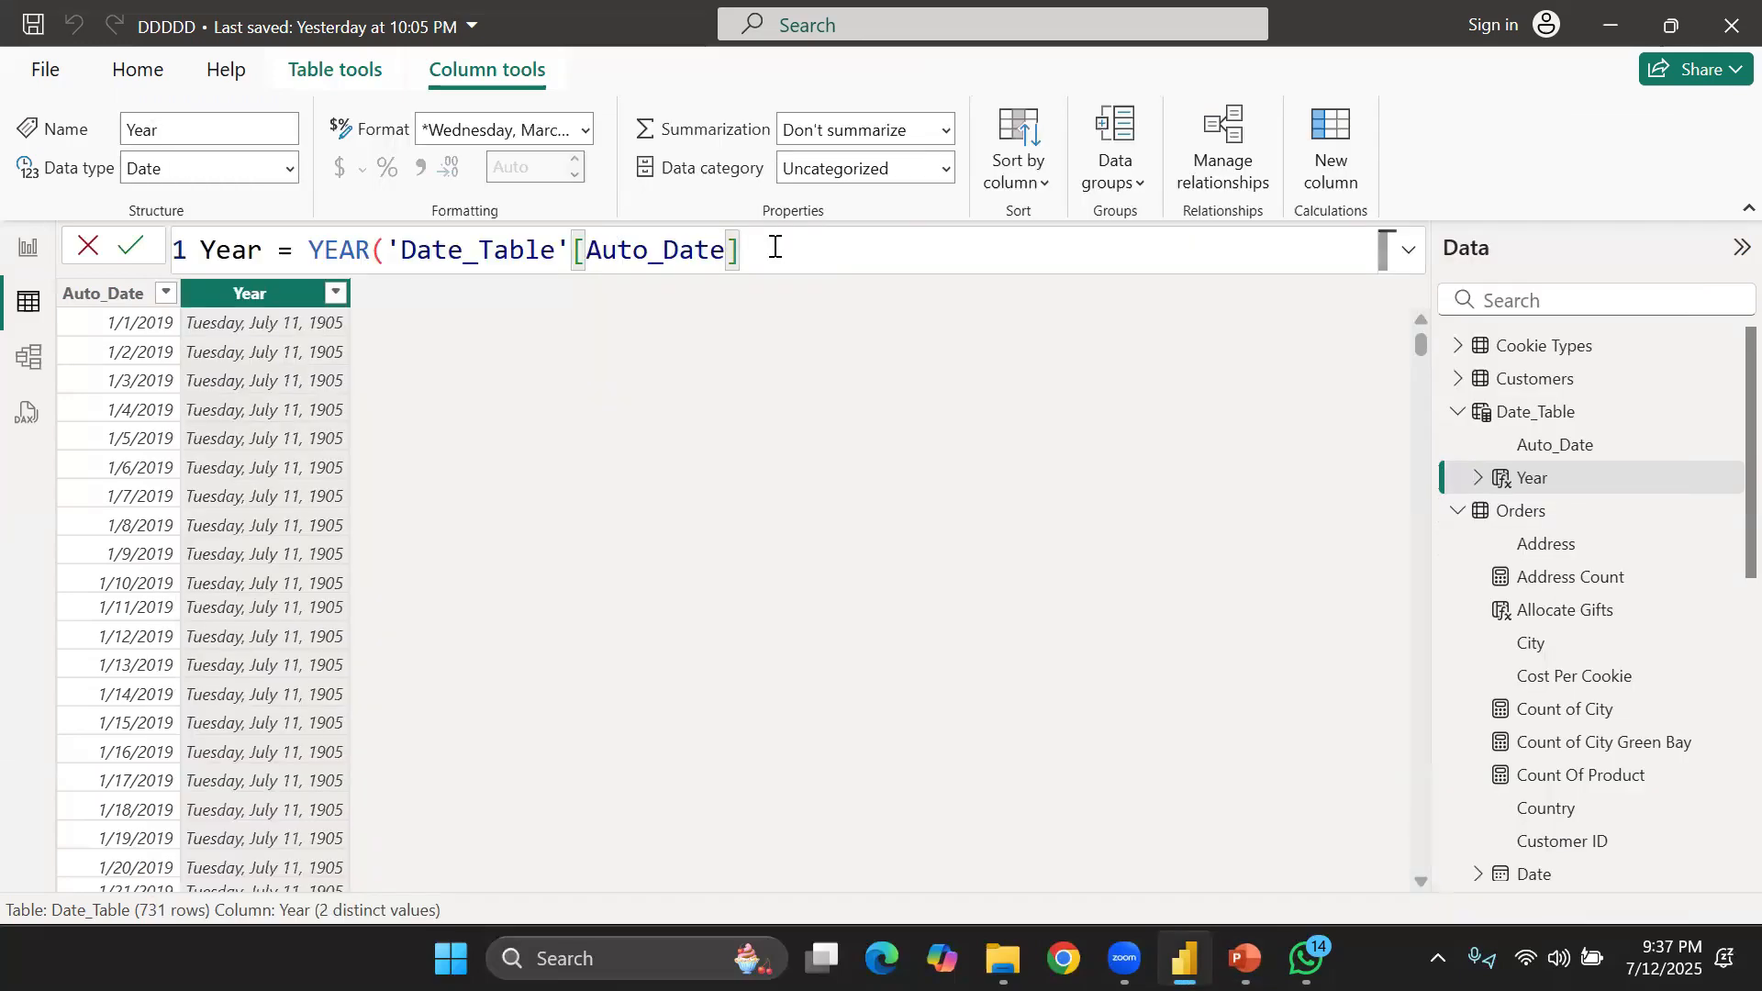
Close the YEAR function's parenthesis, commit the Year formula and review the column's rows
text())
key(Return)
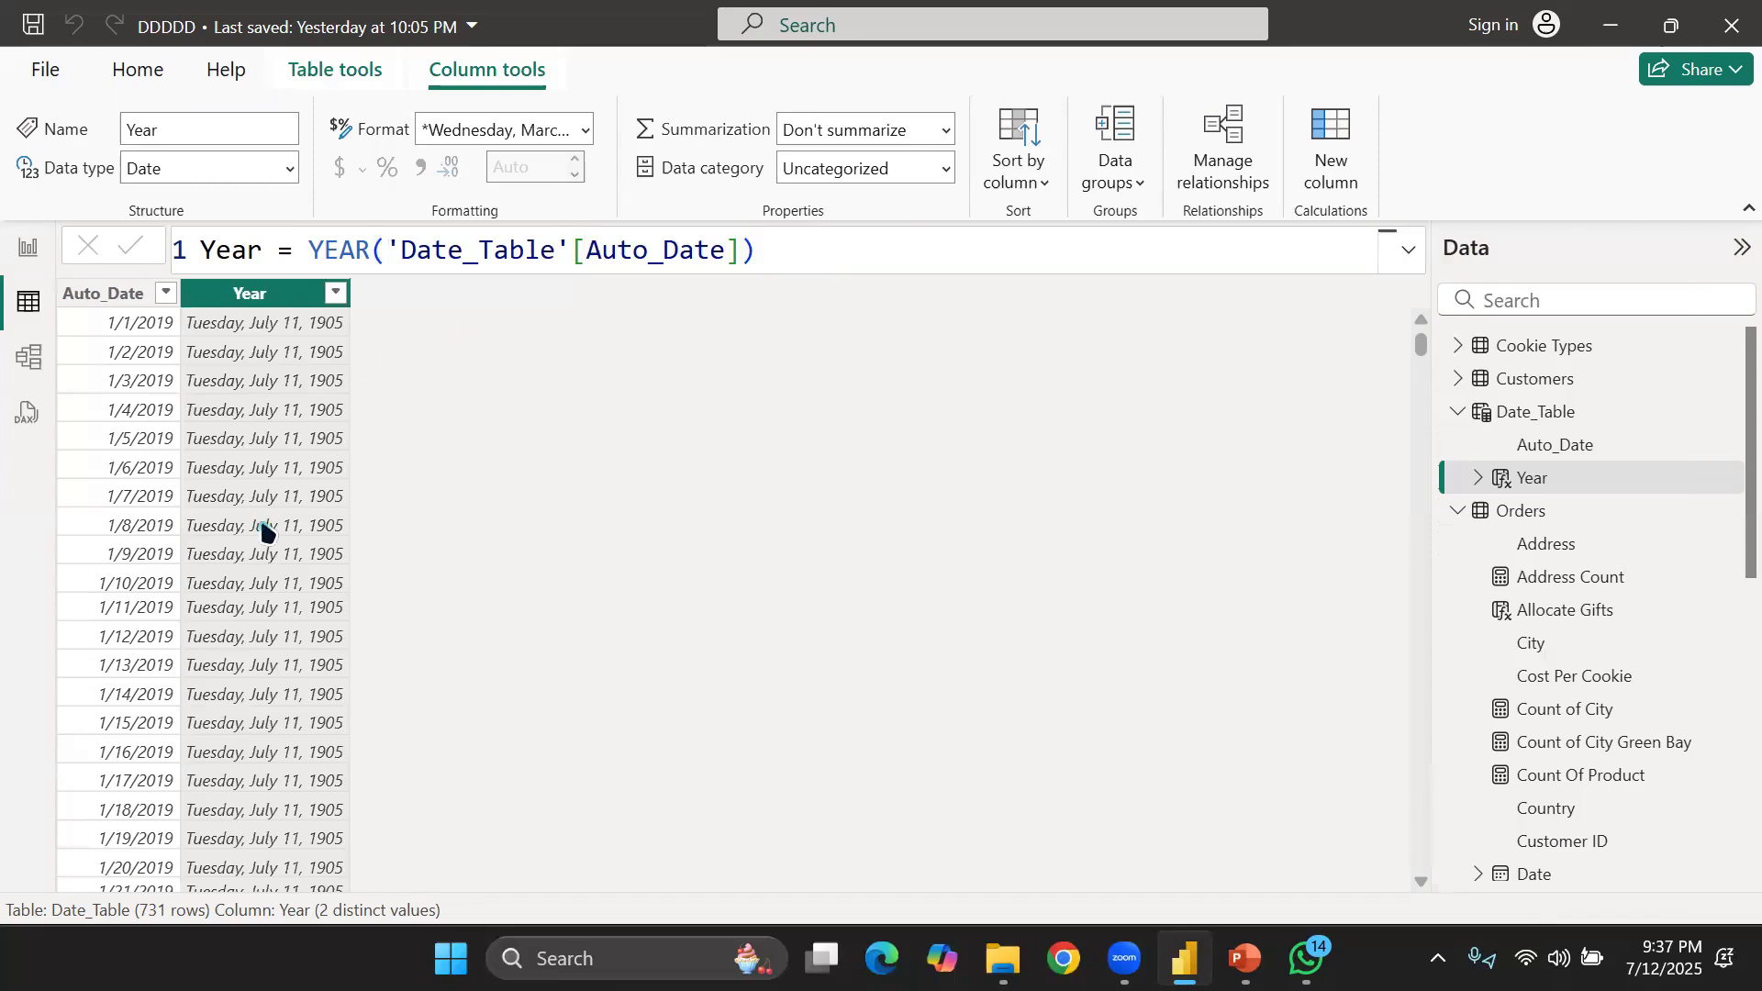
scroll(243, 565, down, 15)
scroll(244, 564, up, 15)
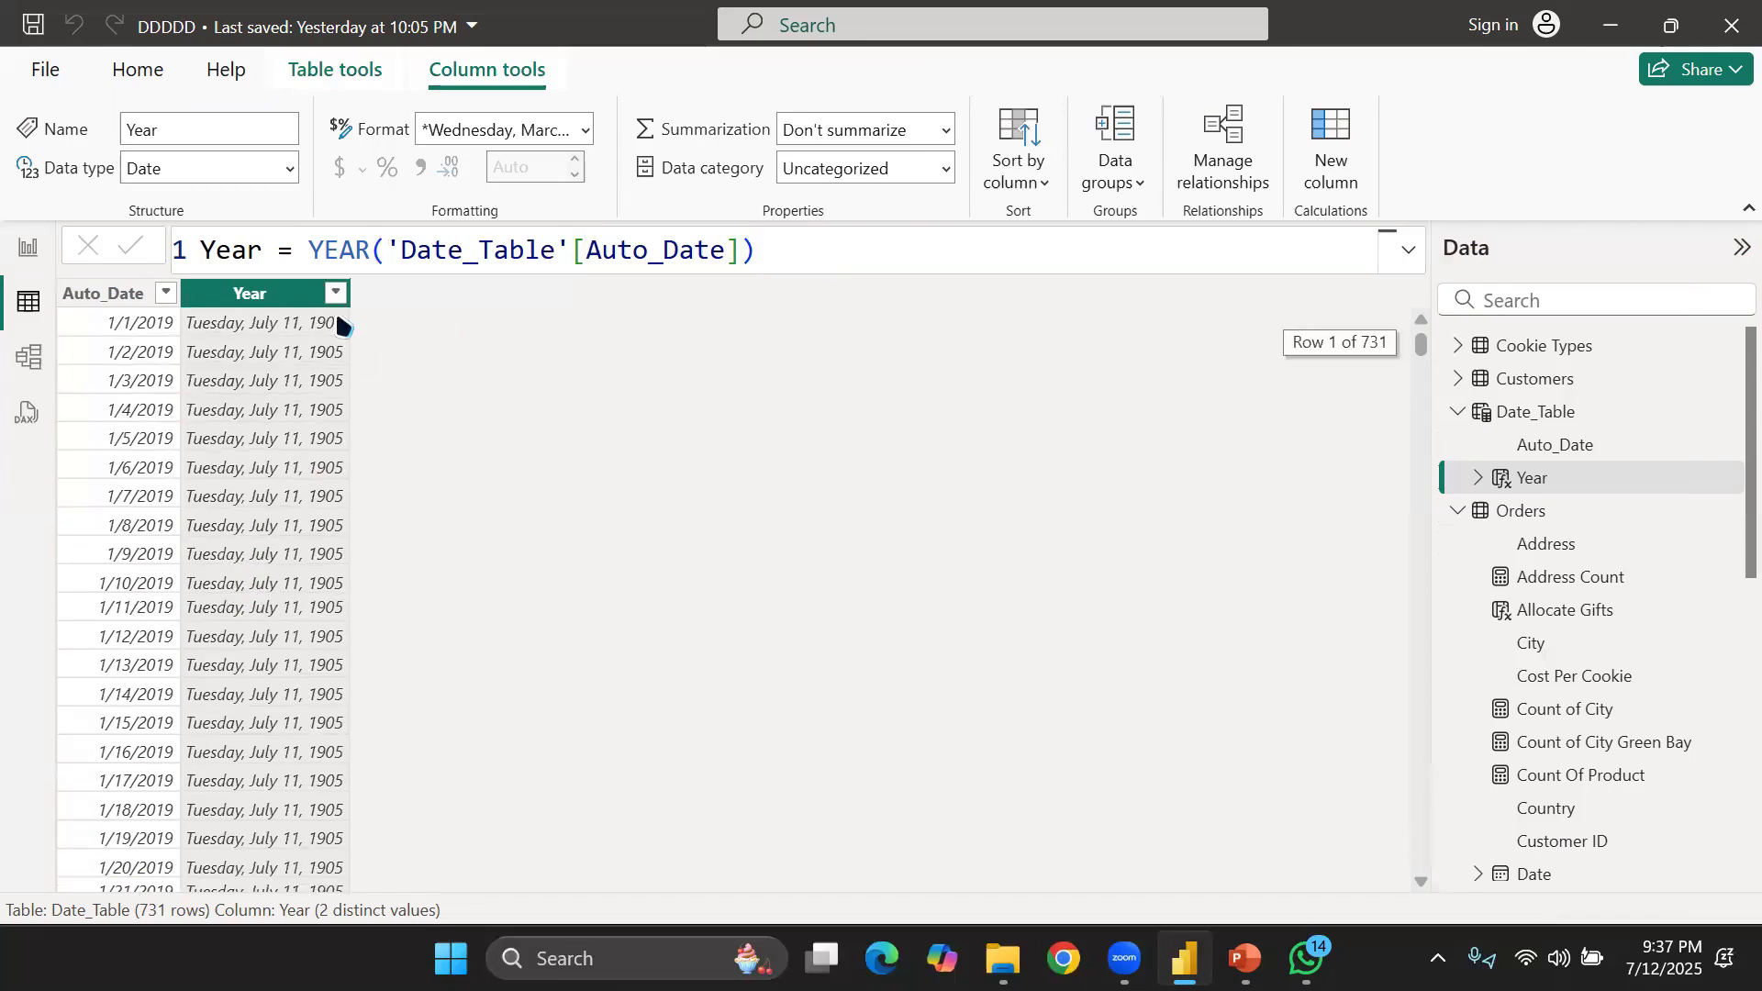
Set the Year column's date format to 2001 (yyyy) and check its values down the table
click(289, 169)
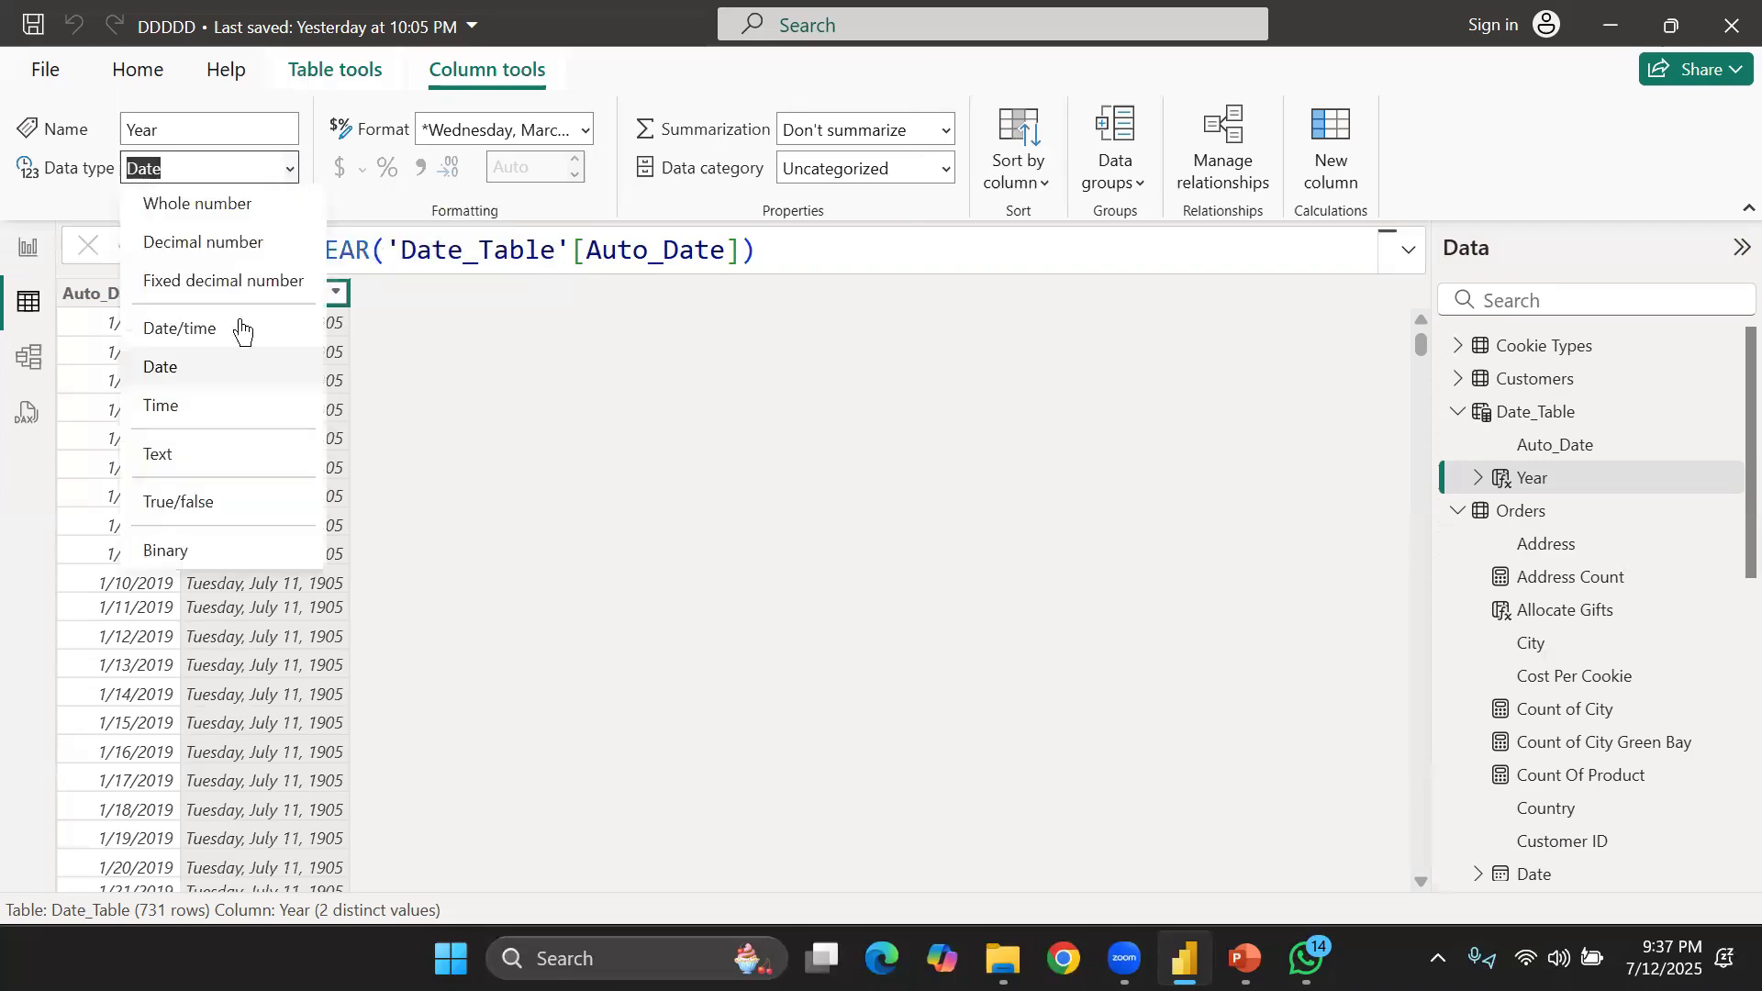
click(584, 130)
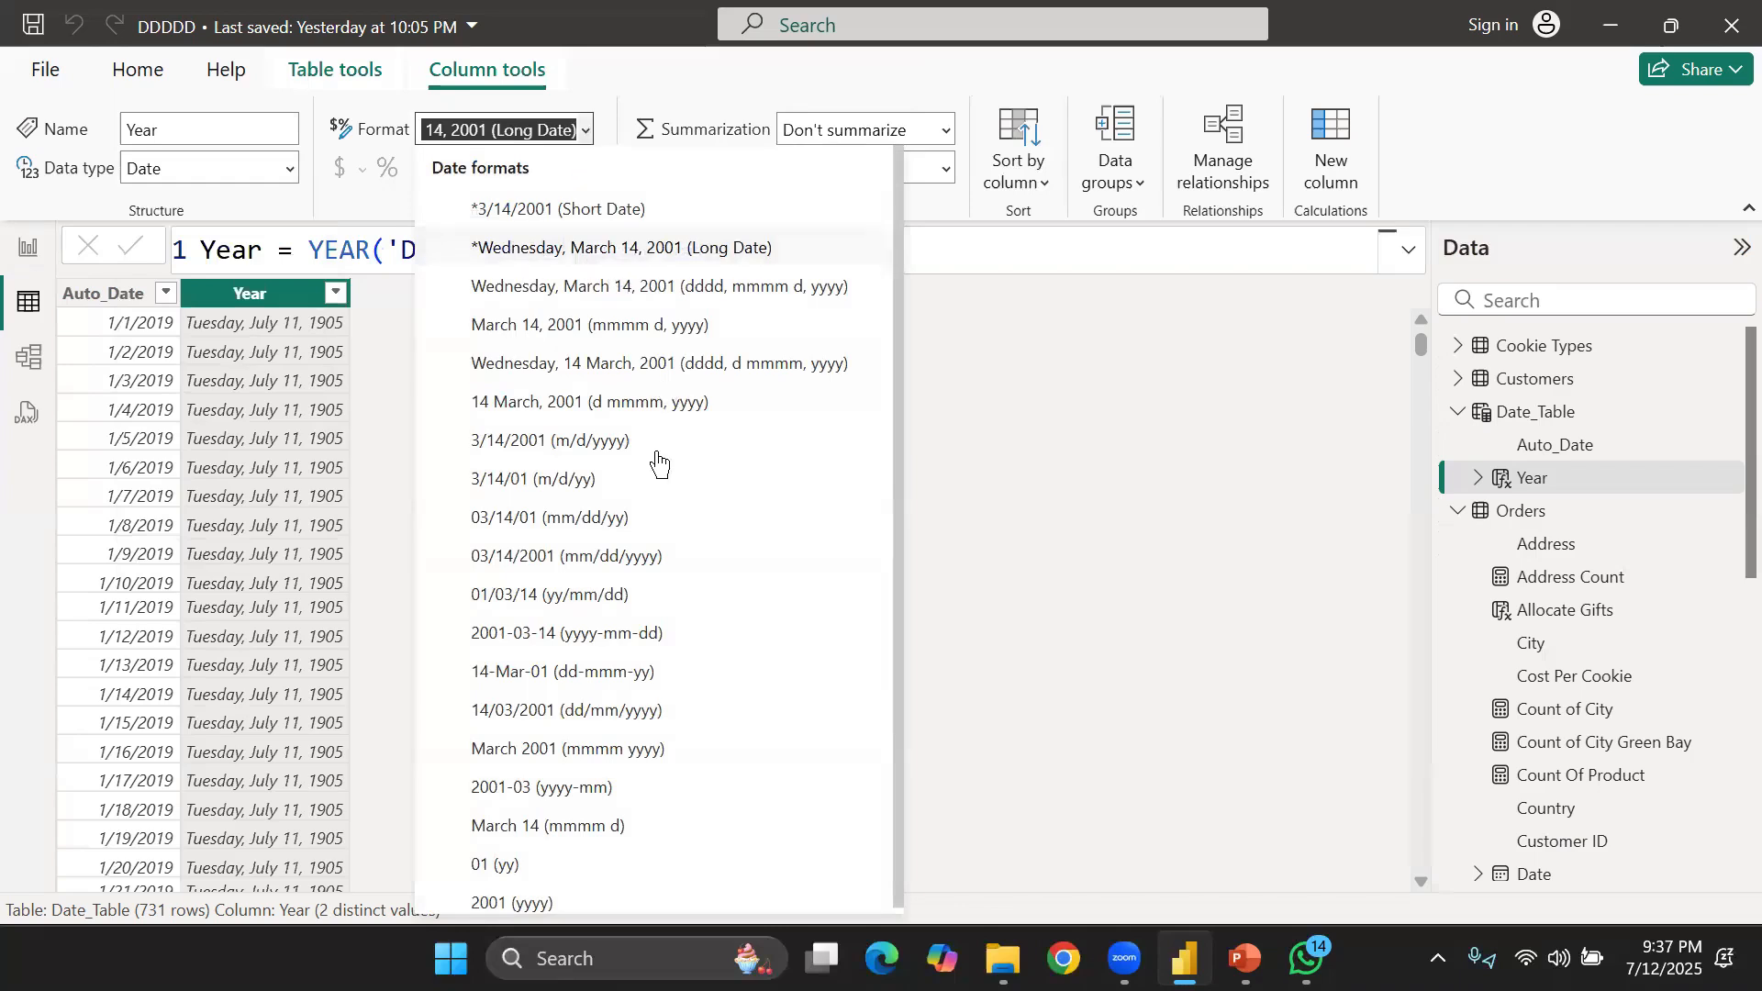
scroll(653, 460, down, 1)
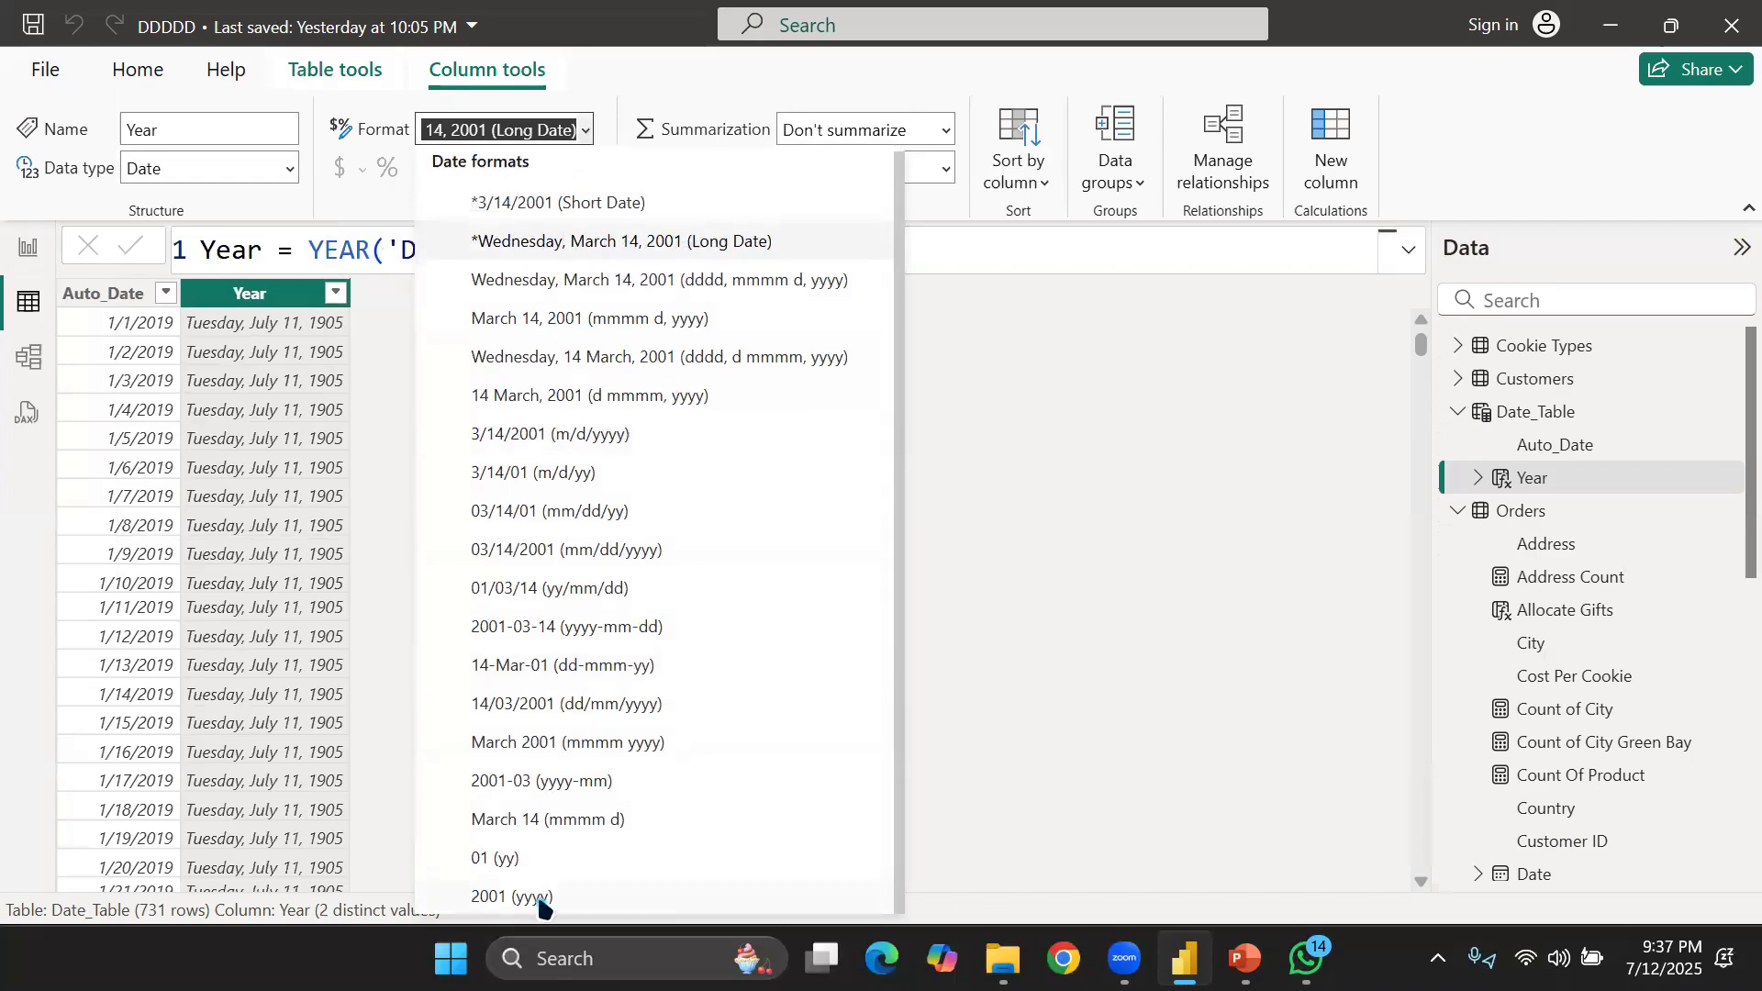
click(539, 904)
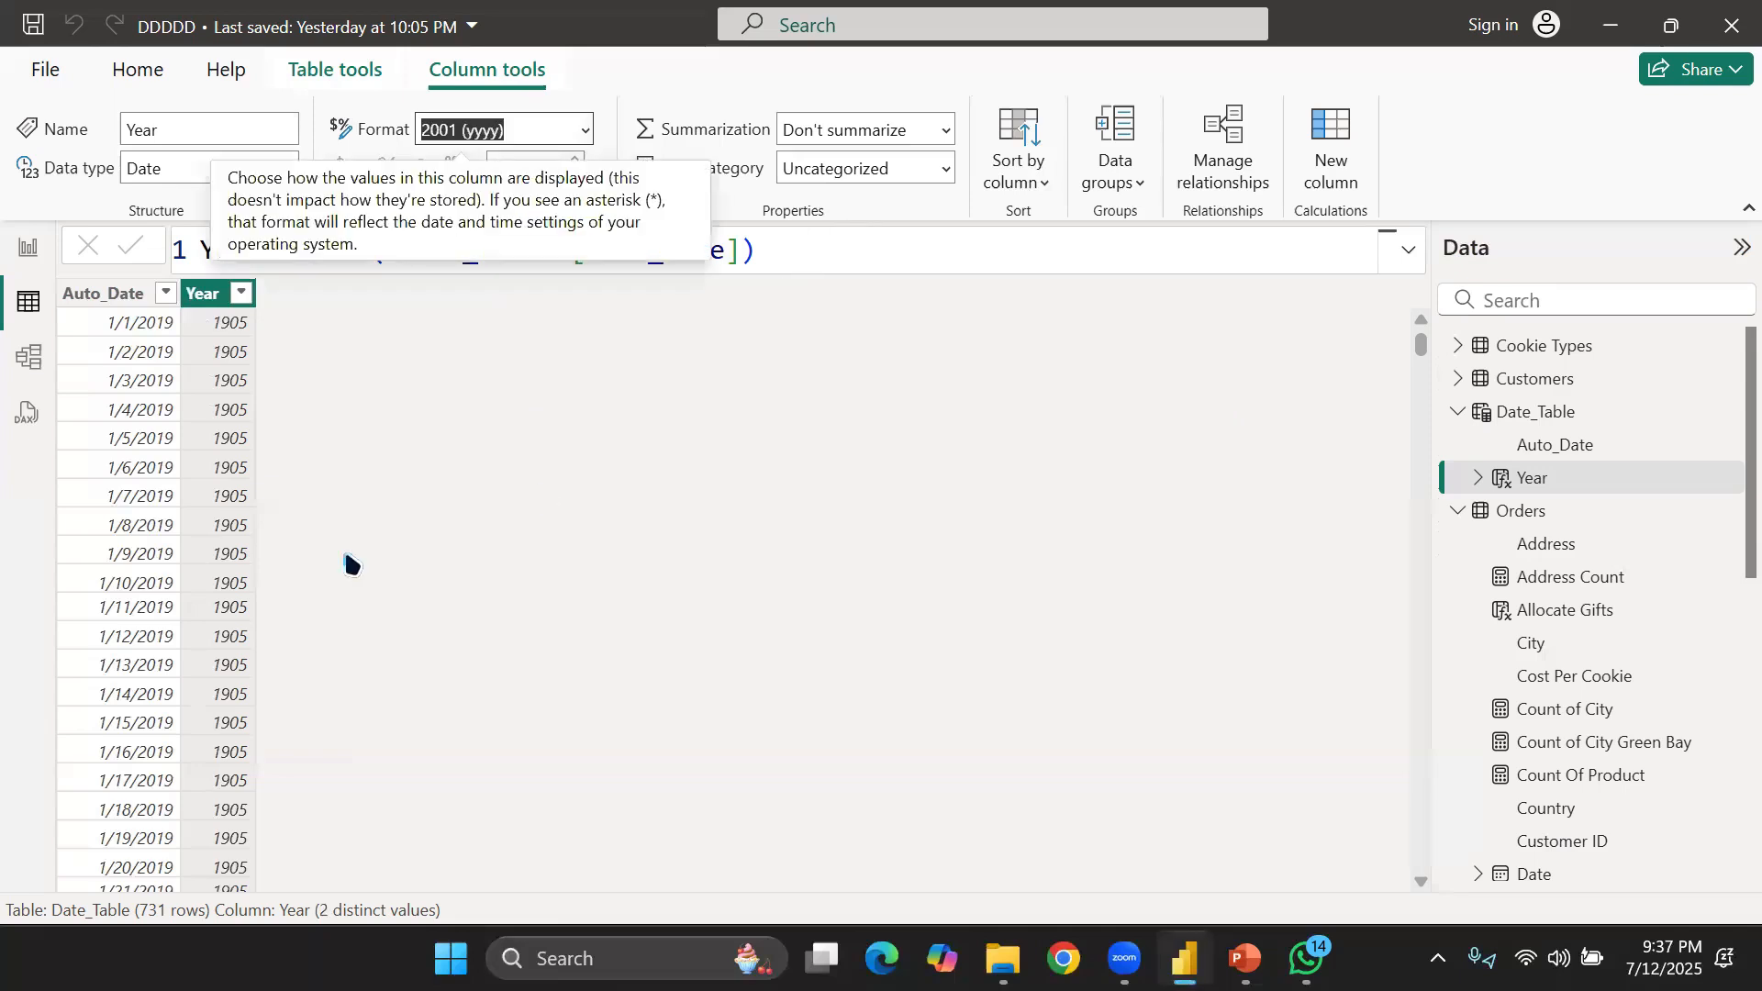
scroll(349, 562, down, 20)
scroll(349, 562, down, 9)
scroll(348, 561, up, 20)
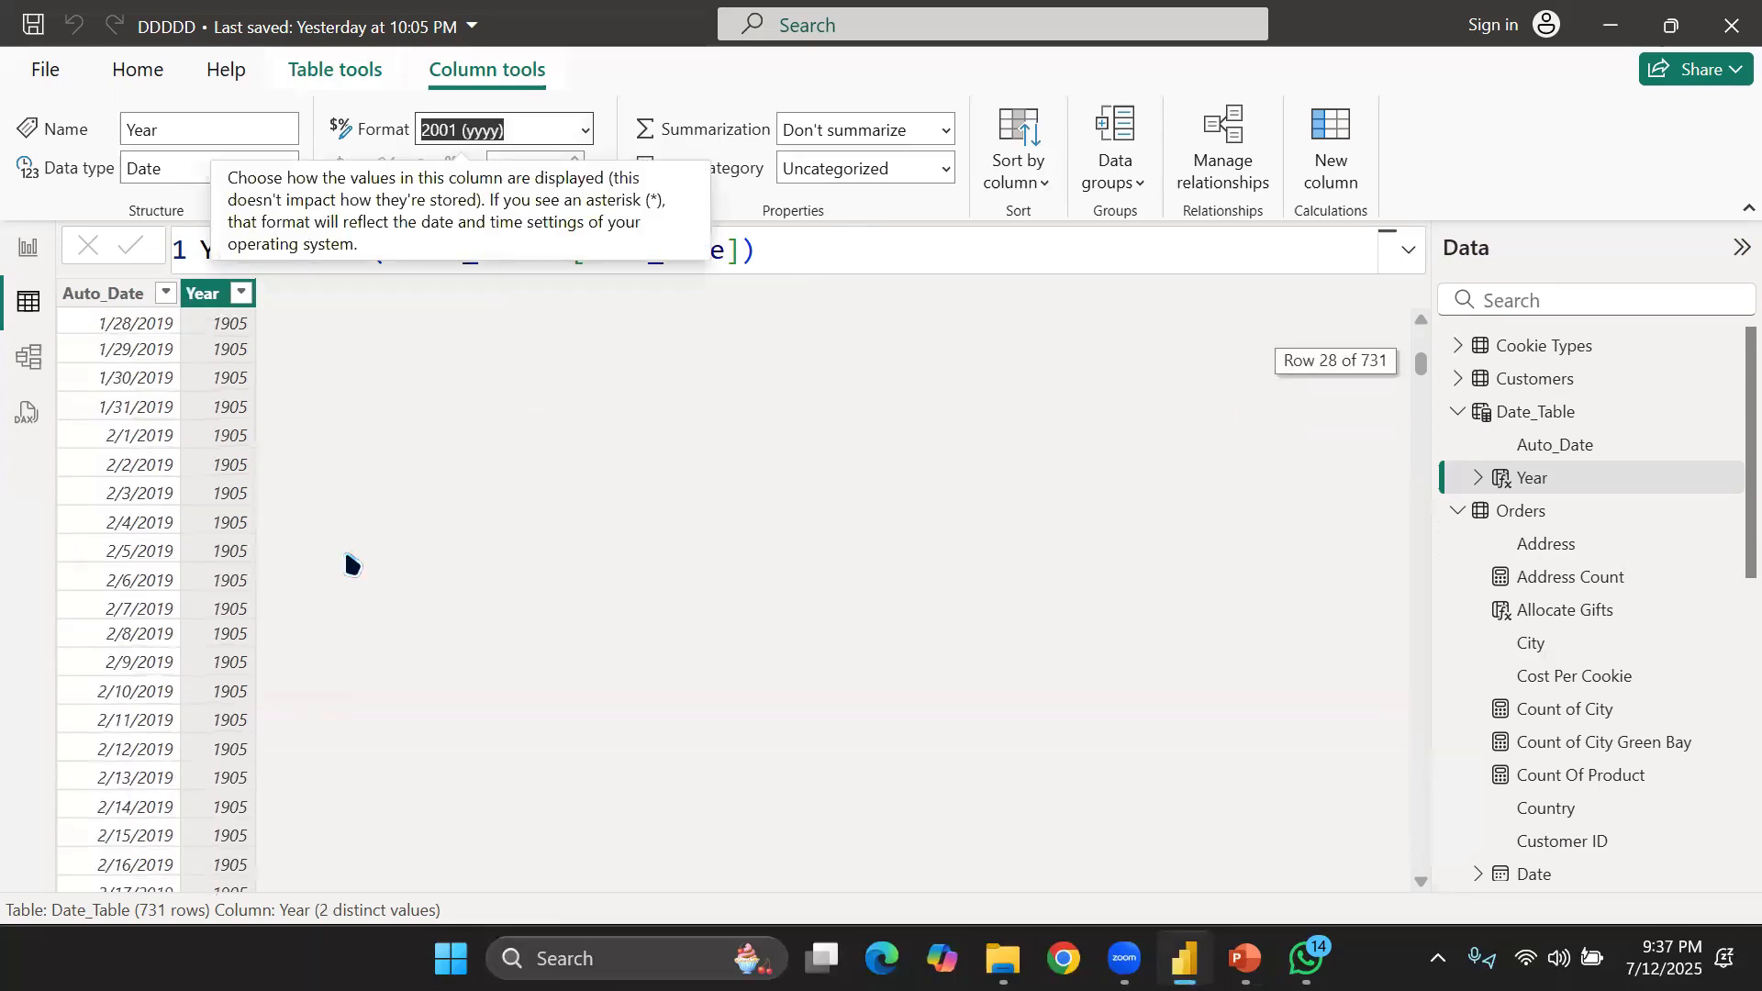
Clear the whole YEAR expression after the equals sign in the Year column's formula
click(837, 245)
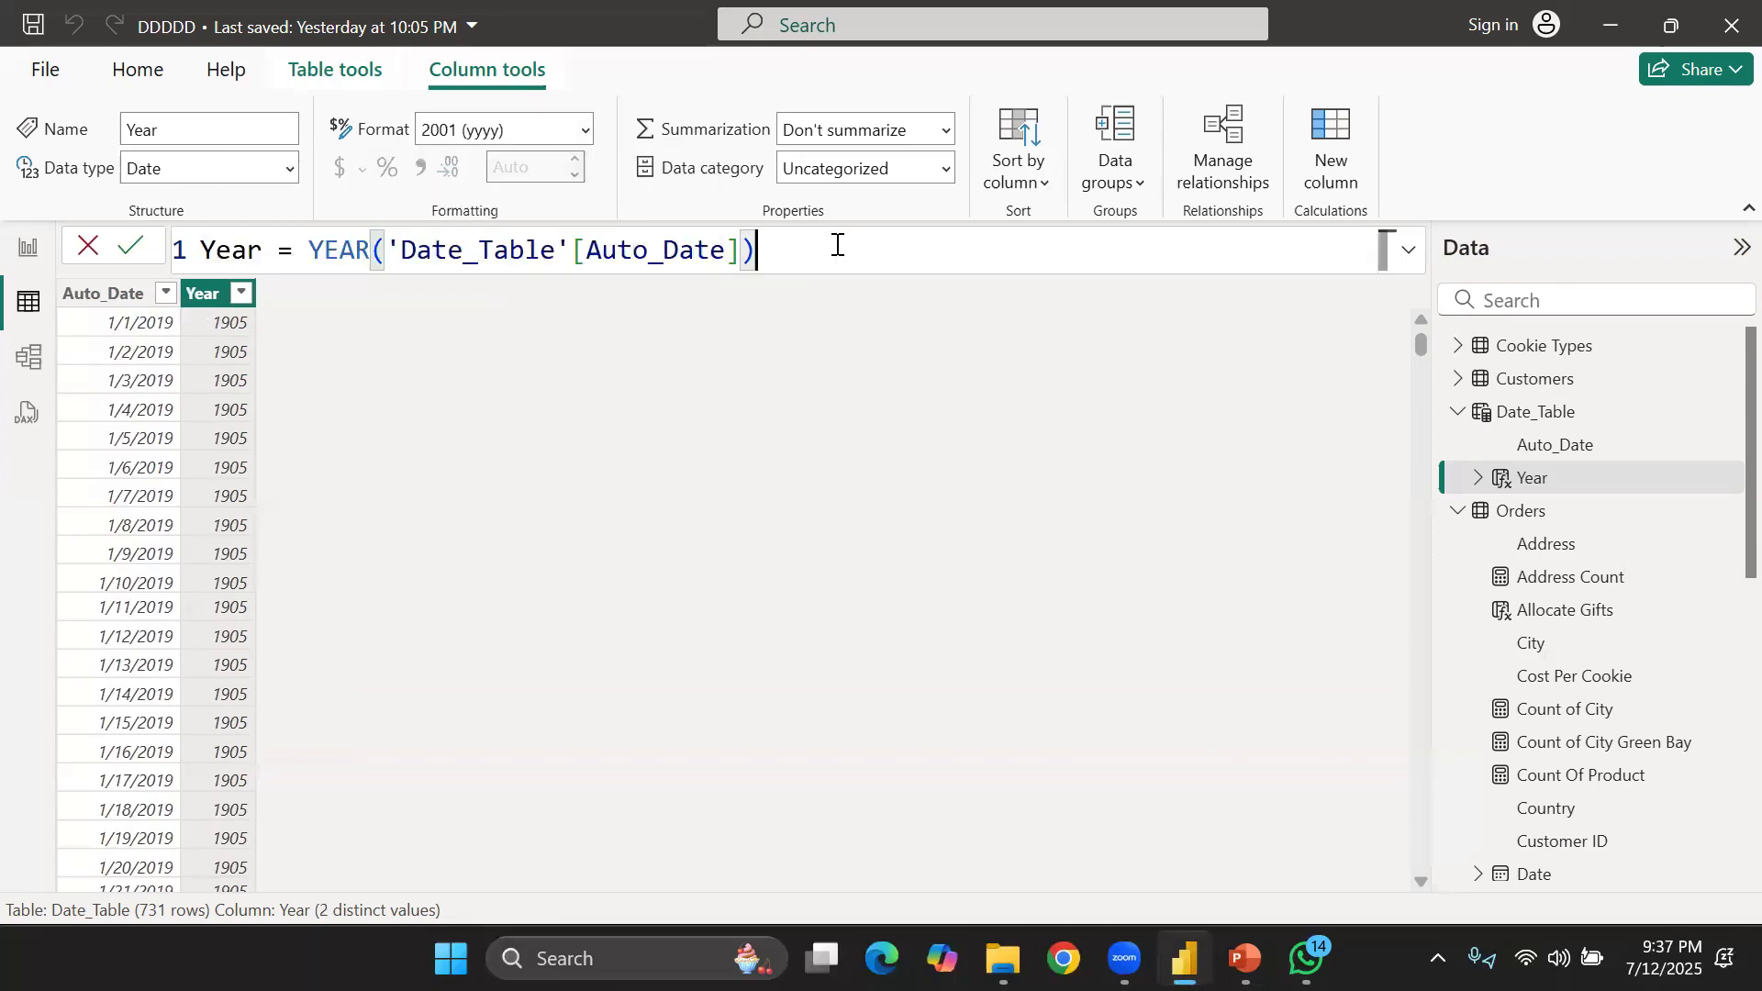
key(BackSpace)
key(BackSpace)
key(BackSpace)
key(BackSpace)
key(BackSpace)
key(BackSpace)
key(BackSpace)
key(BackSpace)
key(BackSpace)
key(BackSpace)
key(BackSpace)
key(BackSpace)
key(BackSpace)
key(BackSpace)
key(BackSpace)
key(BackSpace)
key(BackSpace)
key(BackSpace)
key(BackSpace)
key(BackSpace)
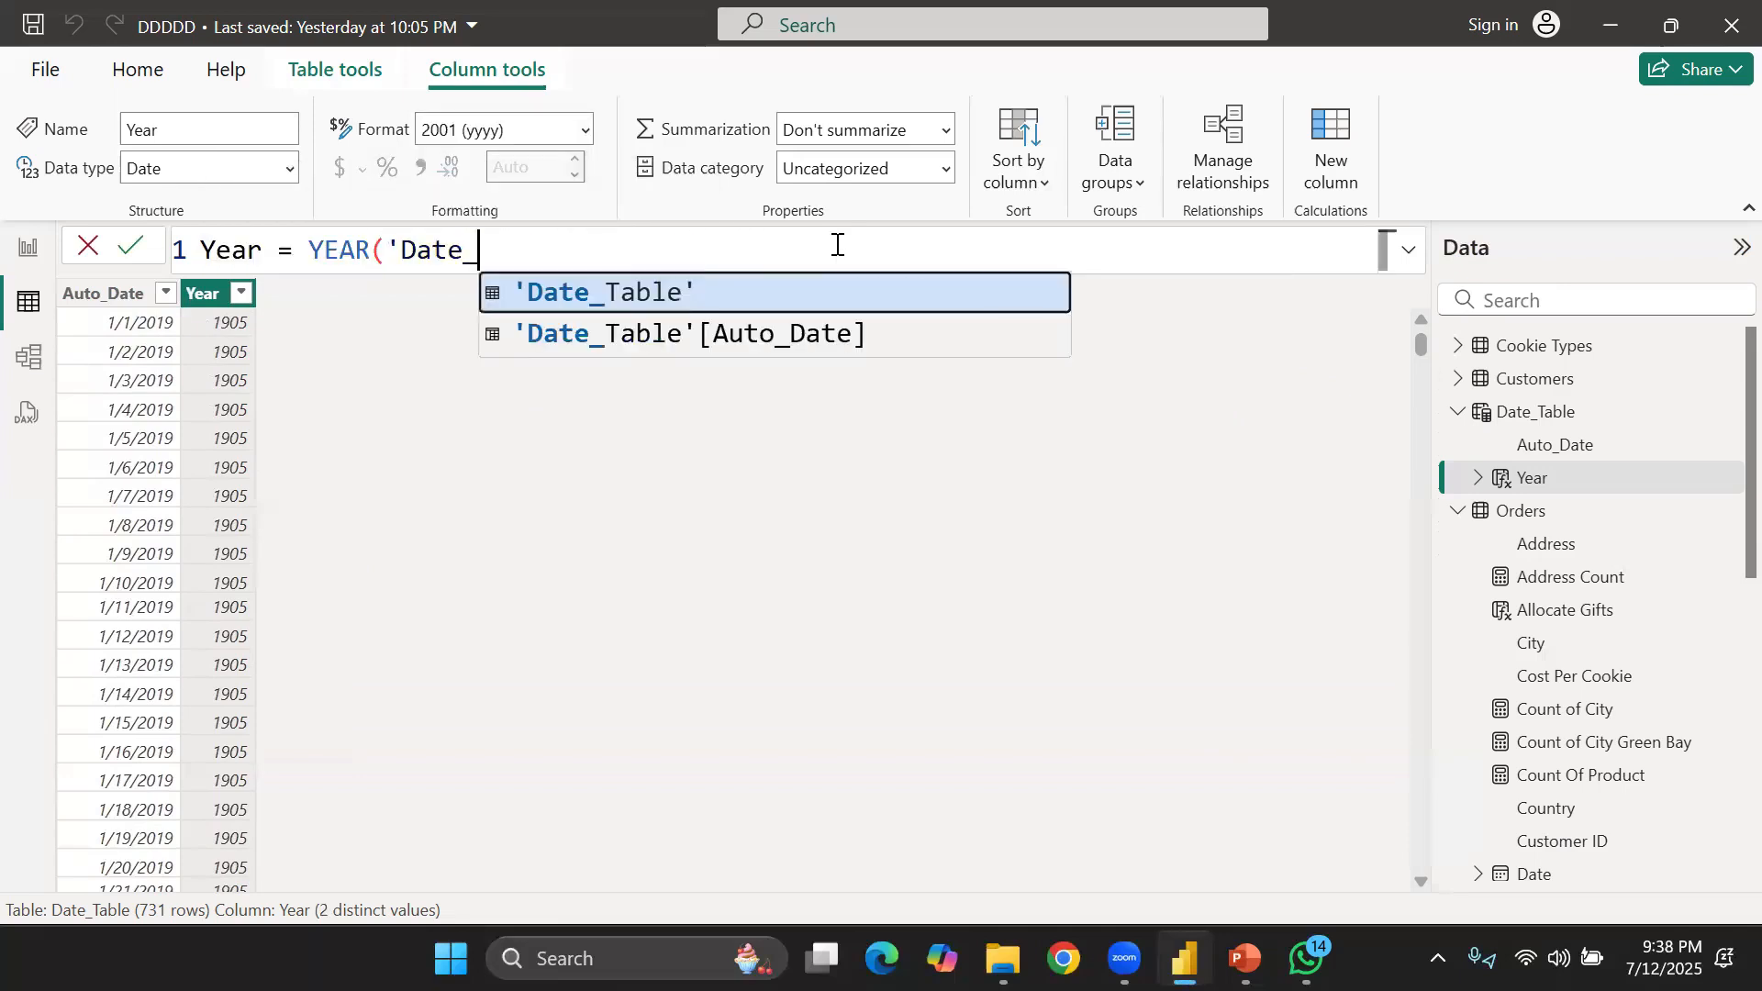
key(BackSpace)
key(BackSpace)
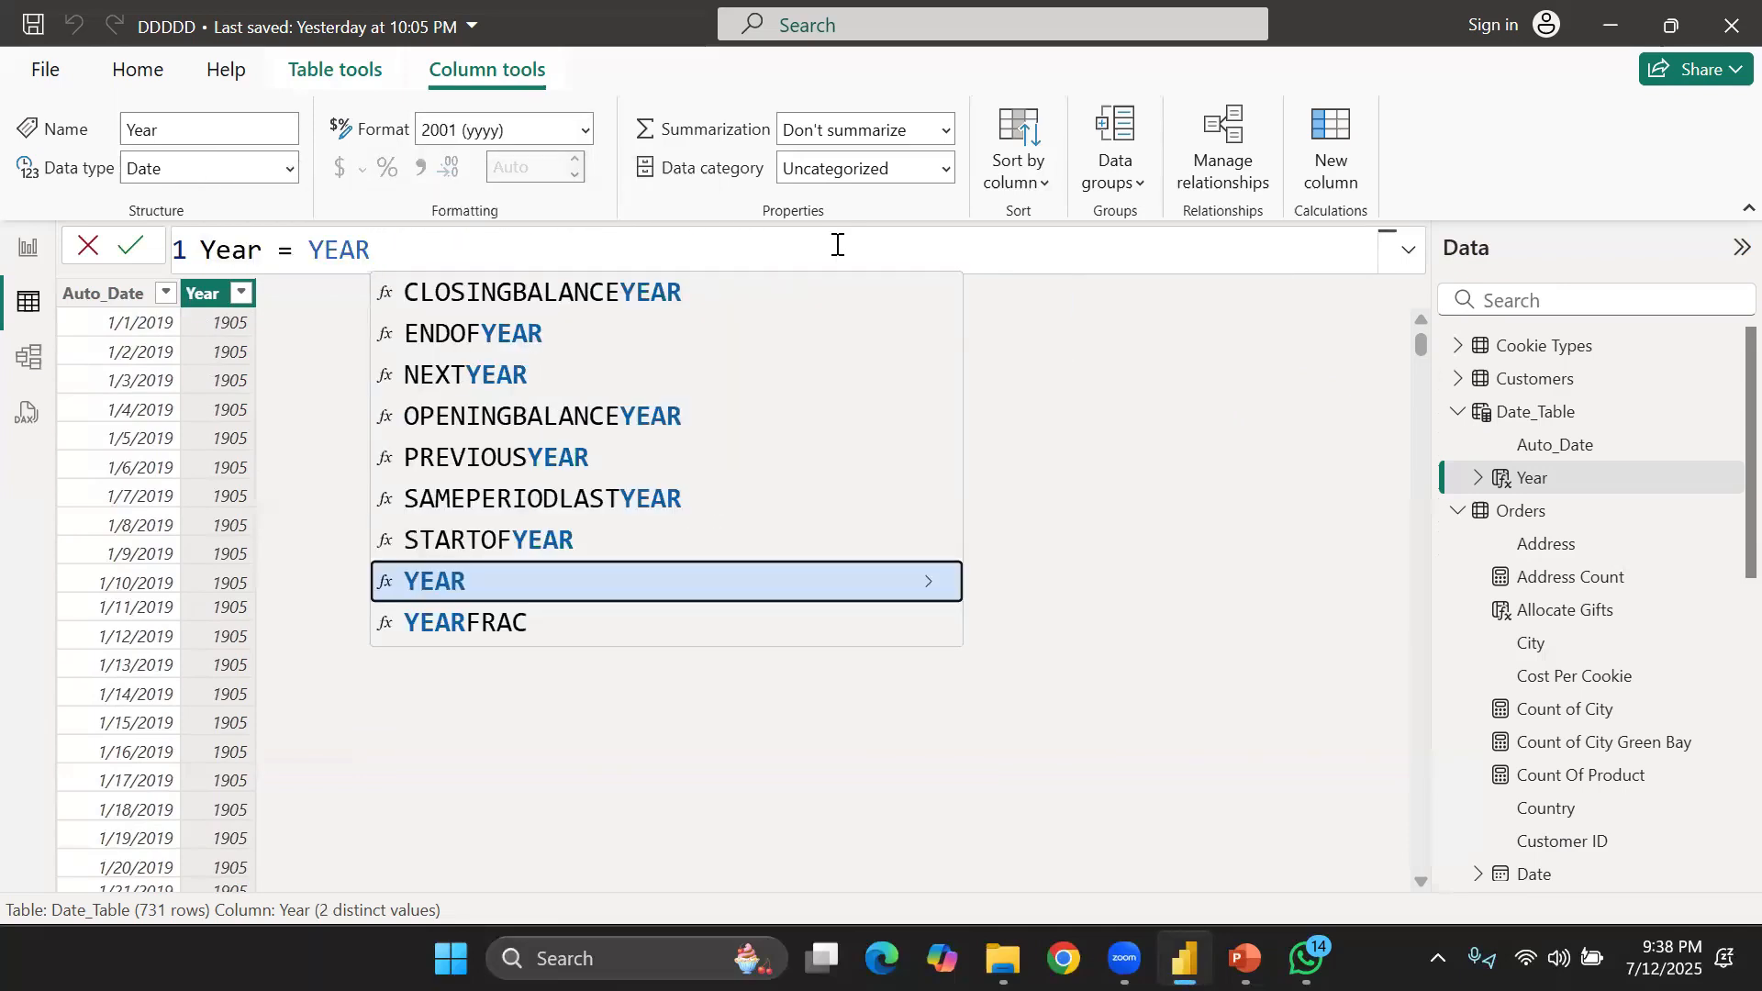
key(BackSpace)
key(BackSpace)
key(BackSpace)
key(BackSpace)
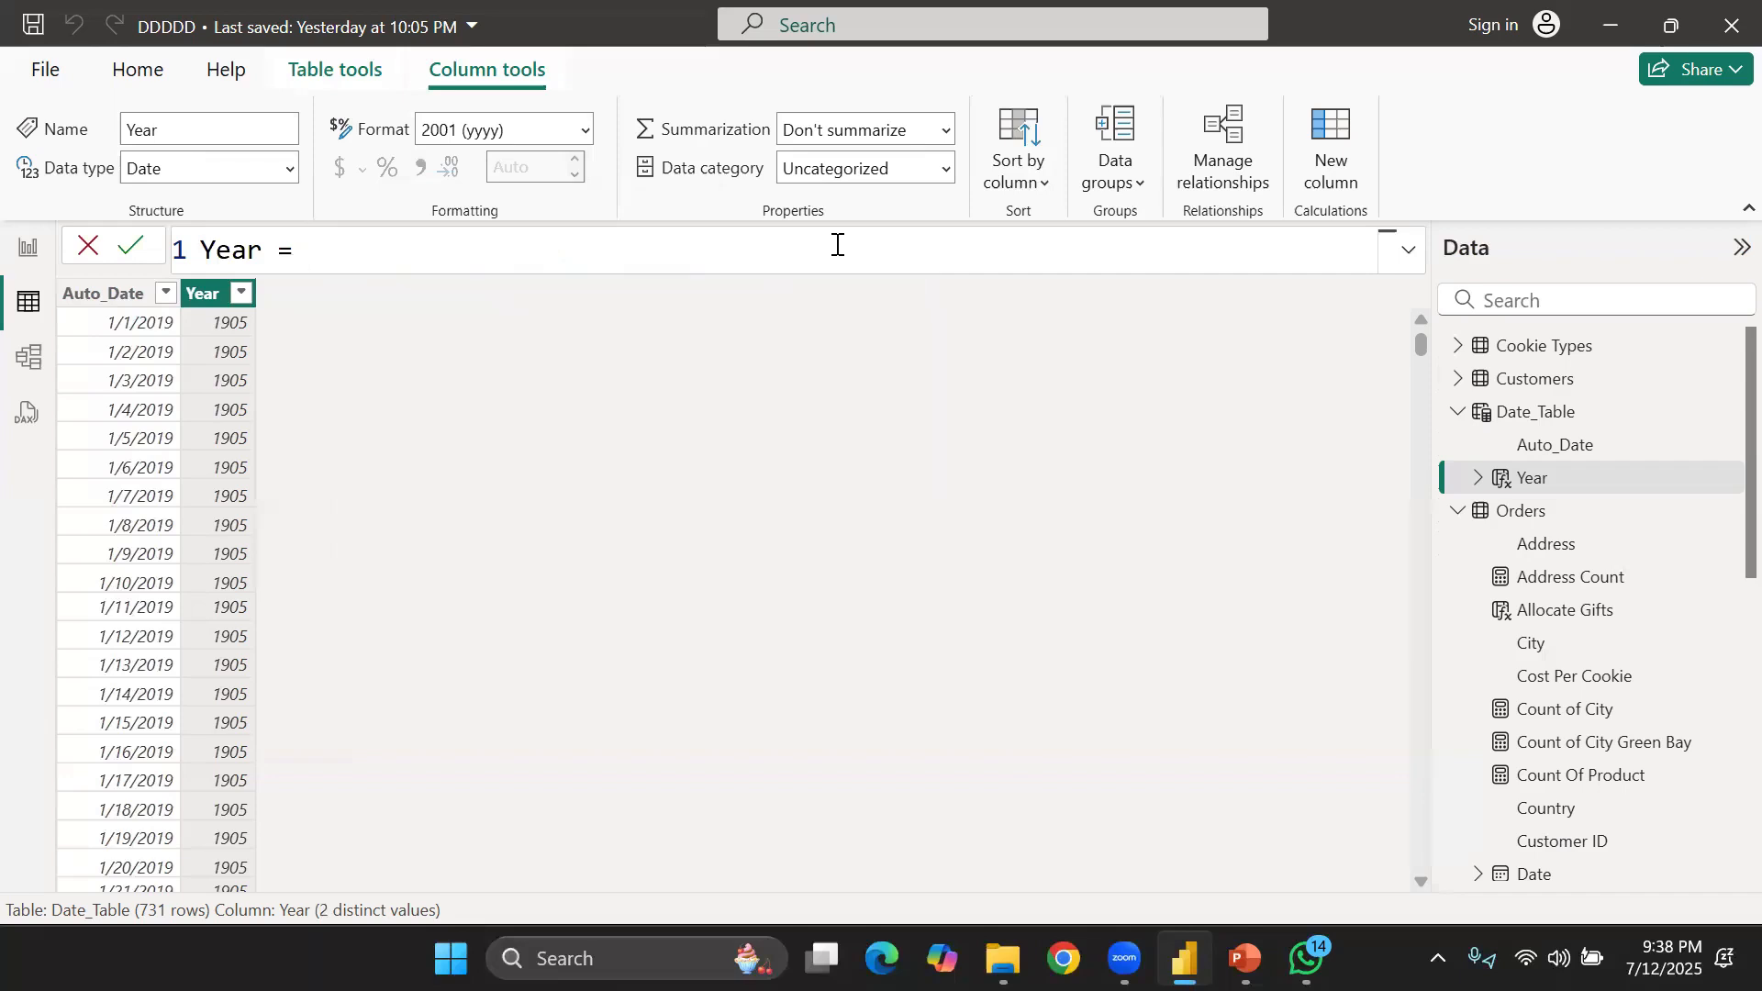
Redefine the Year column with the formula YEAR(2022)
text(year)
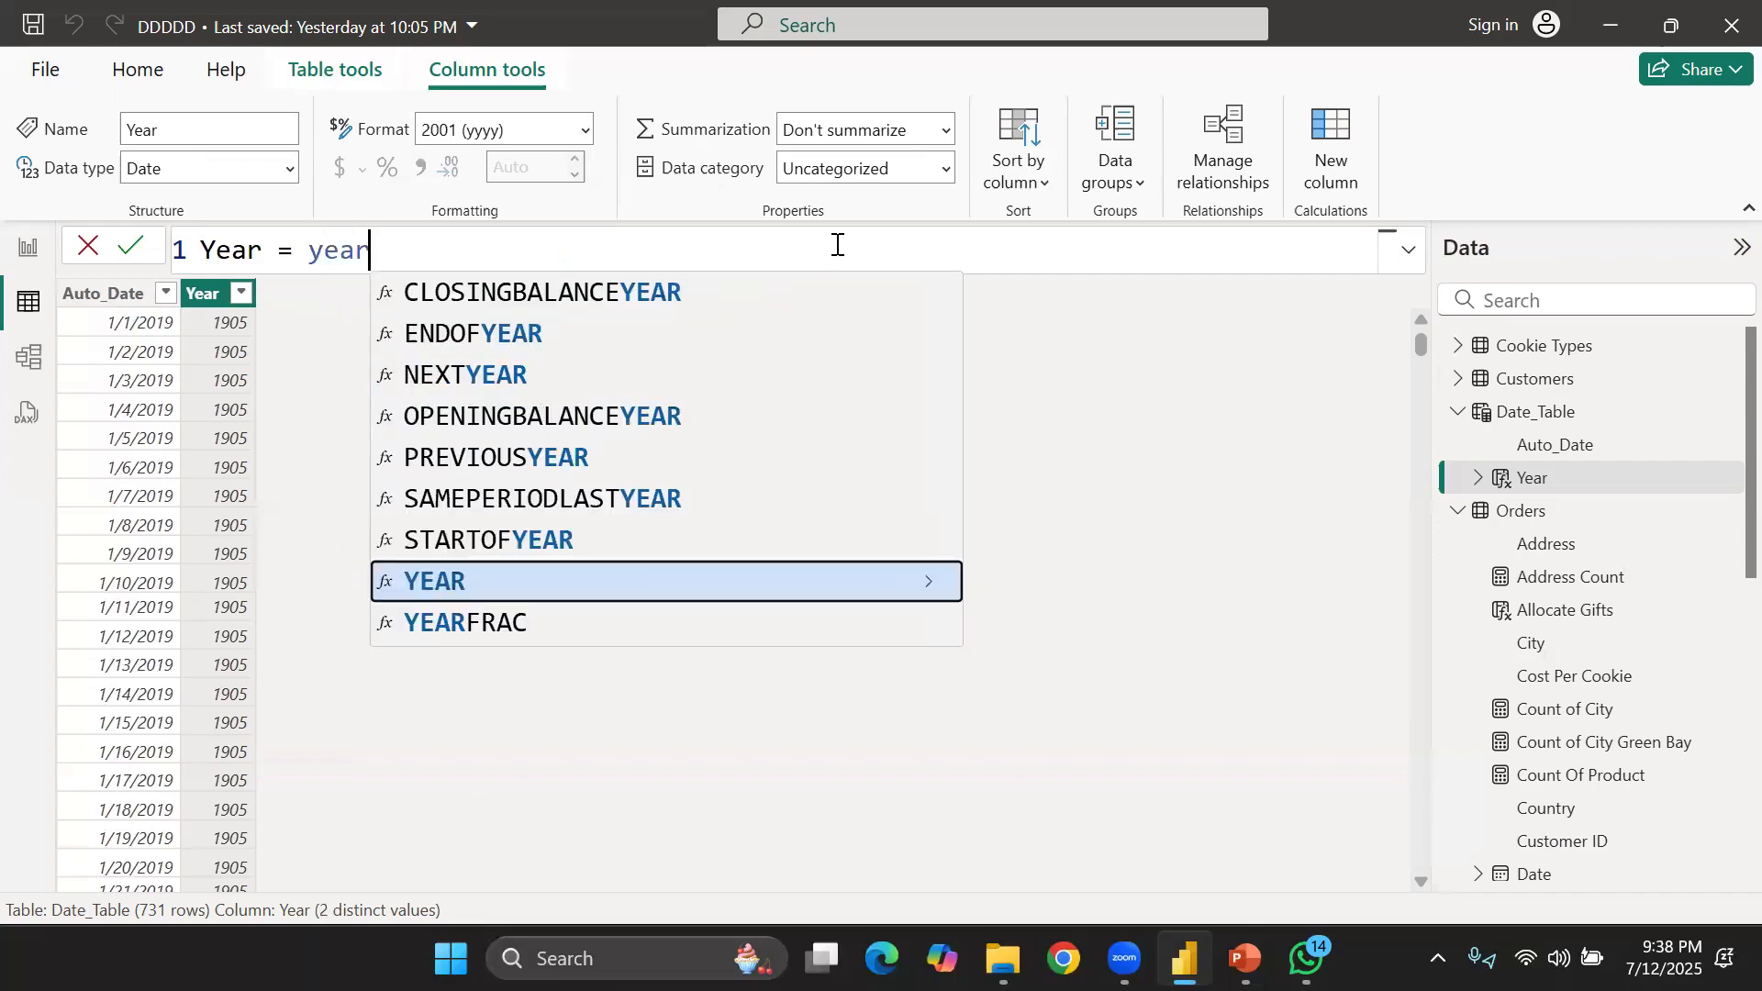
key(Tab)
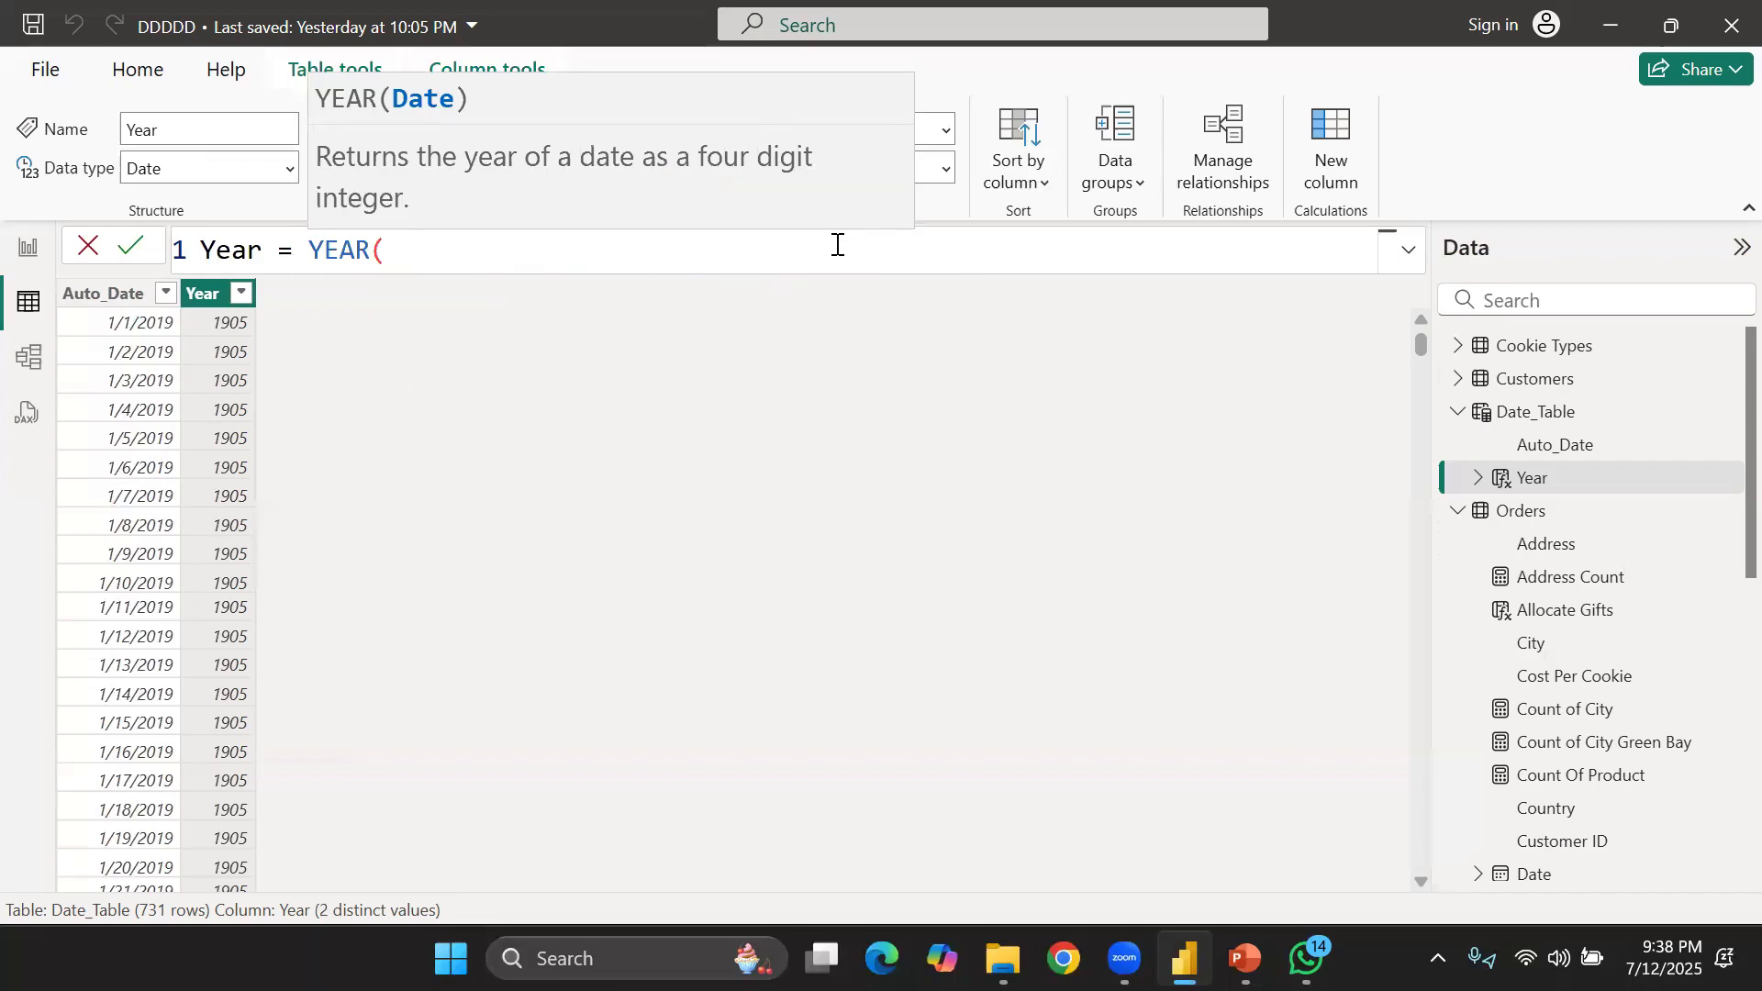
key(BackSpace)
key(BackSpace)
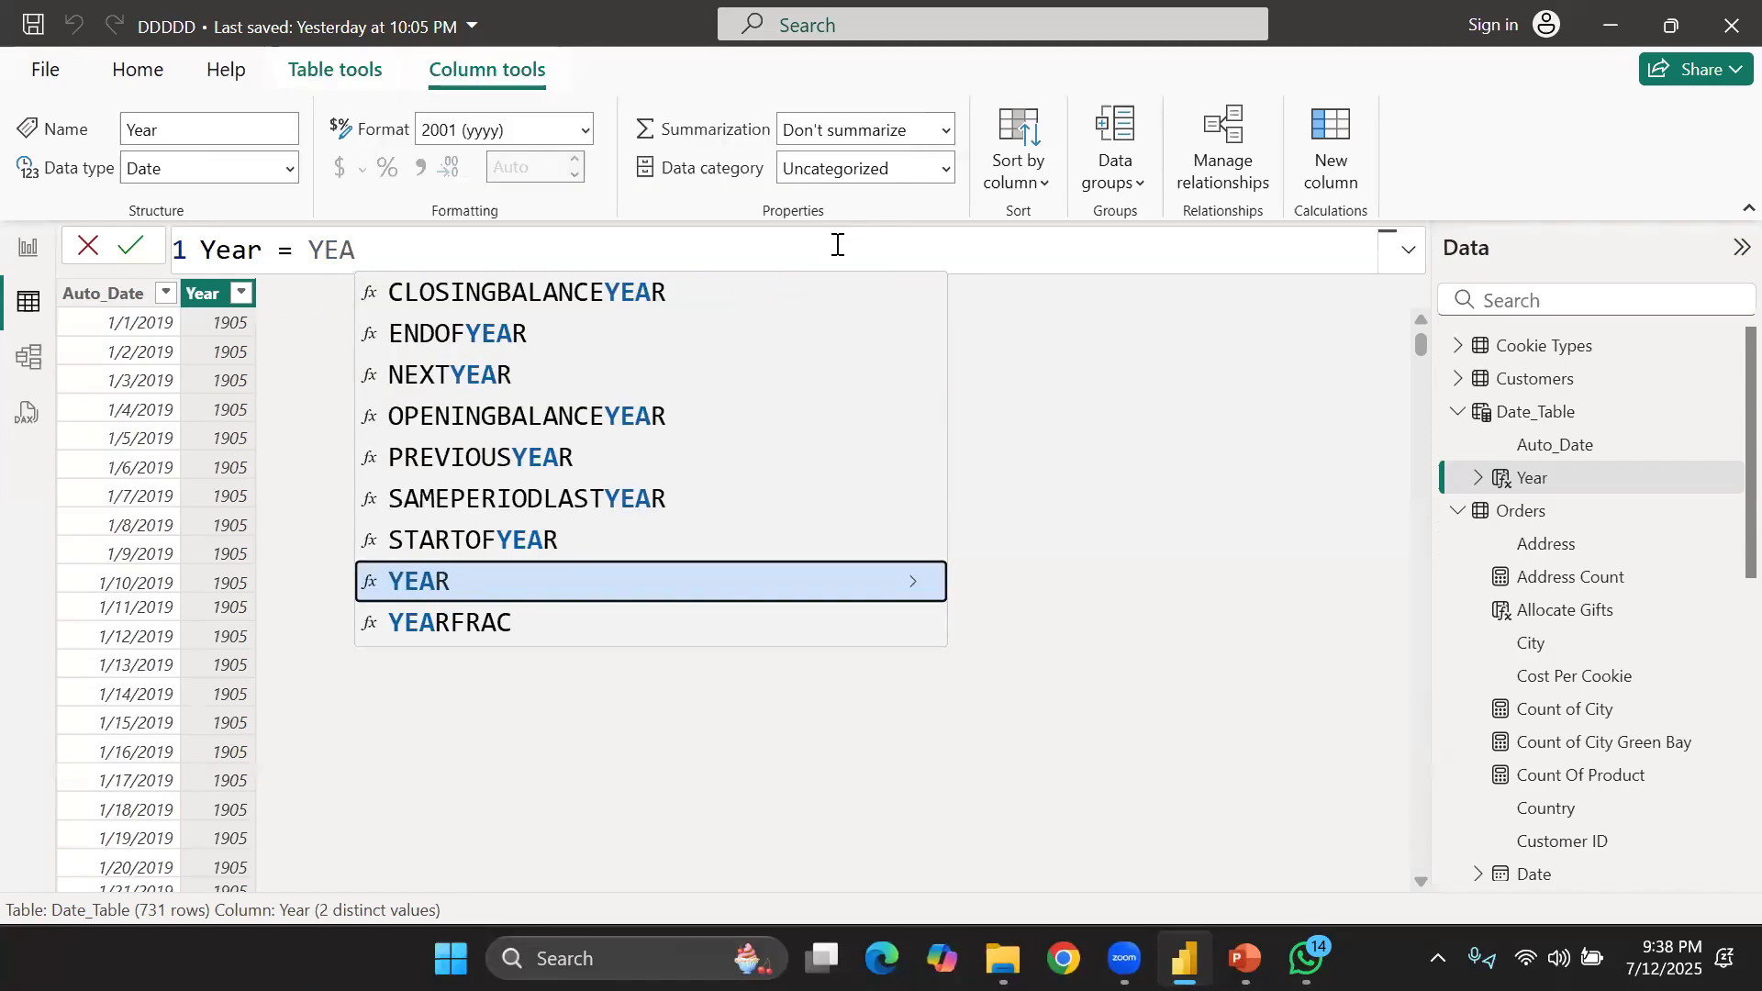
key(Tab)
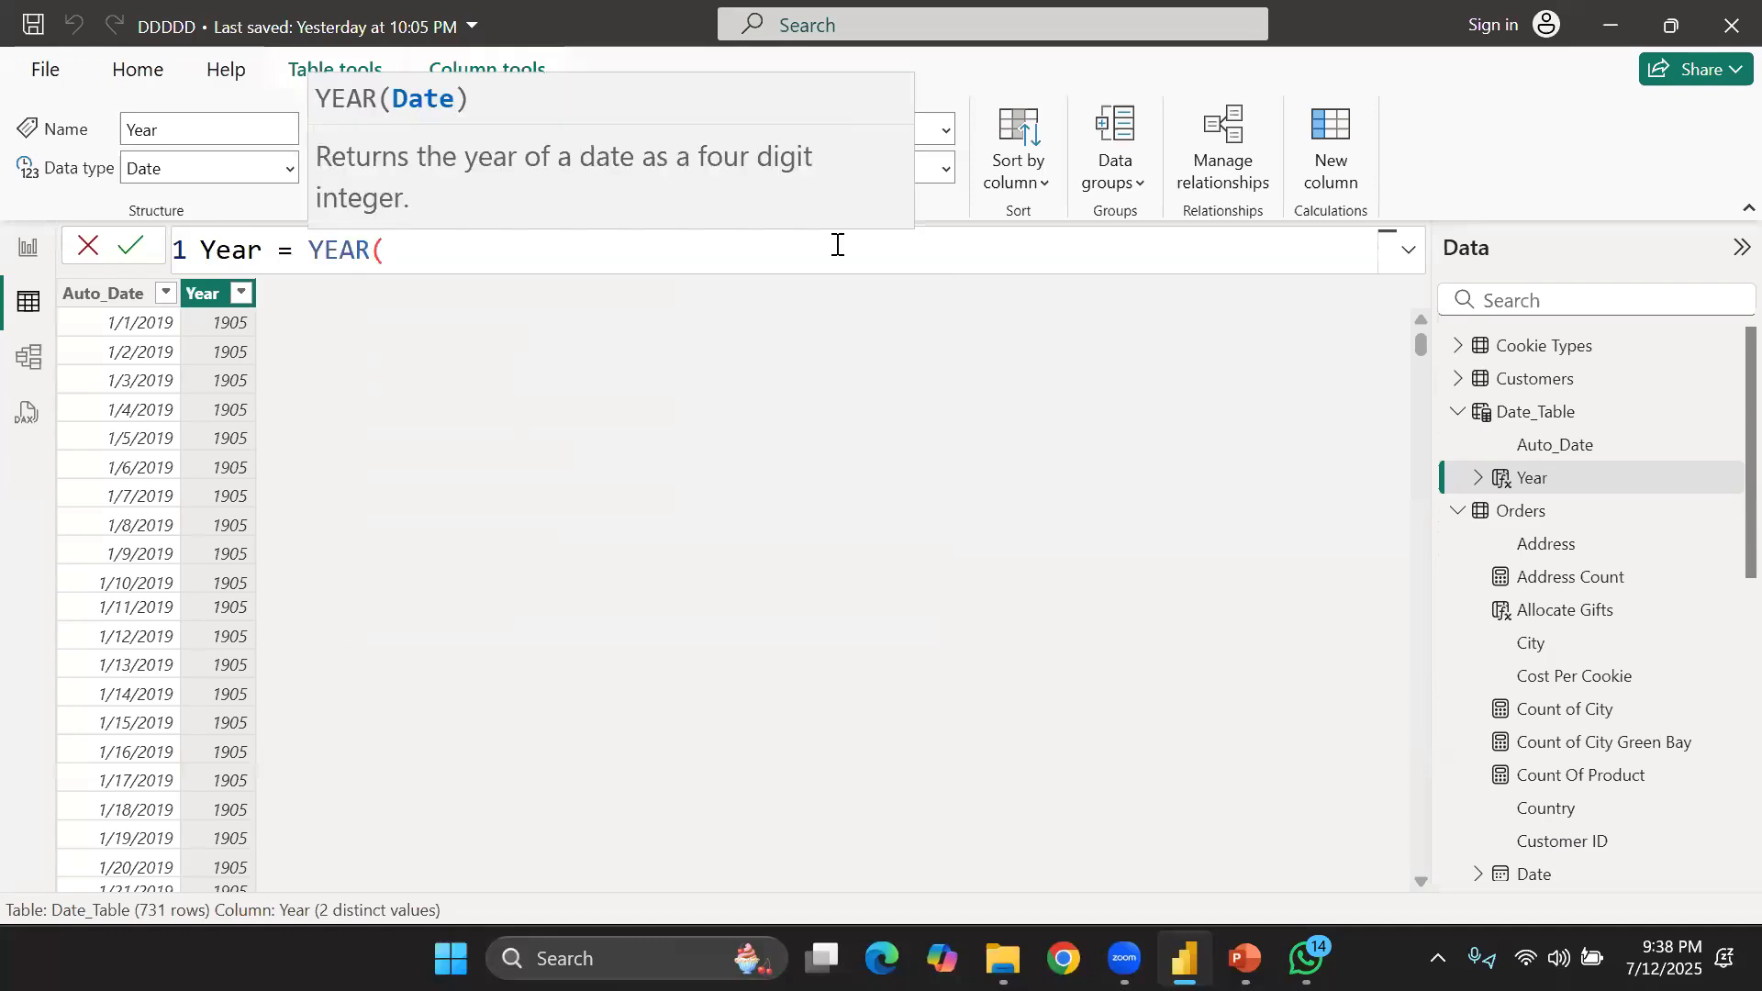
text(2022)
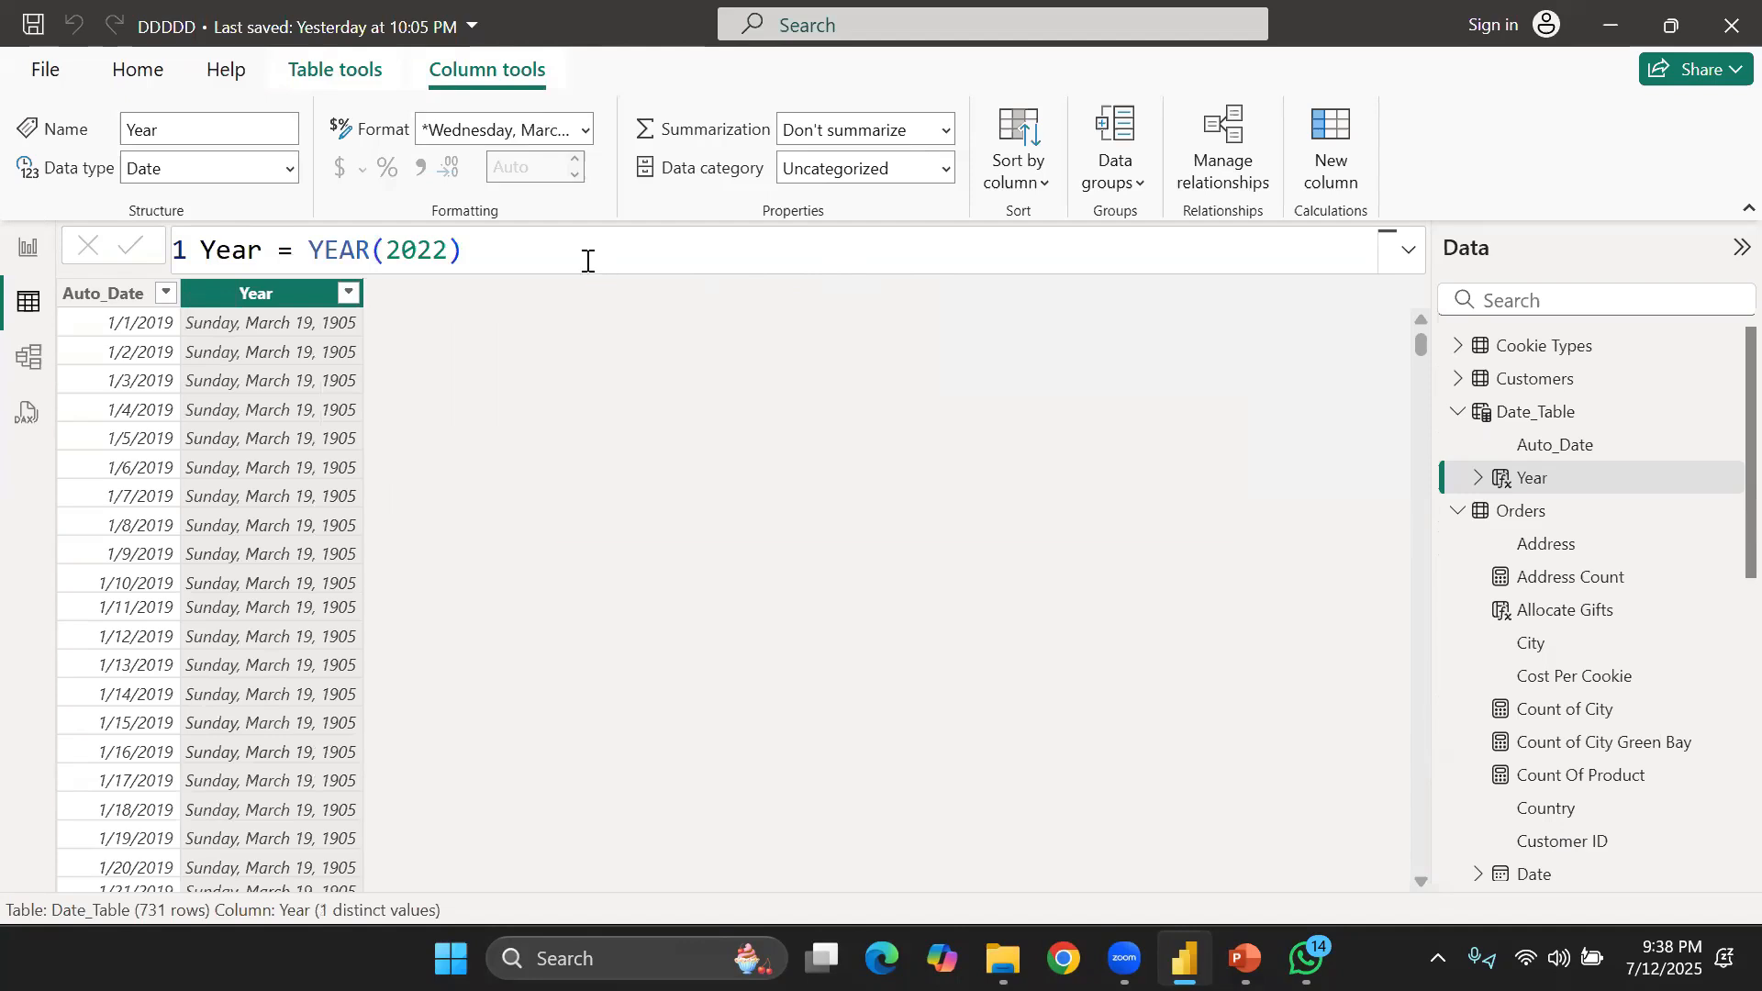
Clear the YEAR(2022) expression after the equals sign in the Year column's formula
click(587, 260)
key(BackSpace)
key(BackSpace)
key(BackSpace)
key(BackSpace)
key(BackSpace)
key(BackSpace)
key(BackSpace)
key(BackSpace)
key(BackSpace)
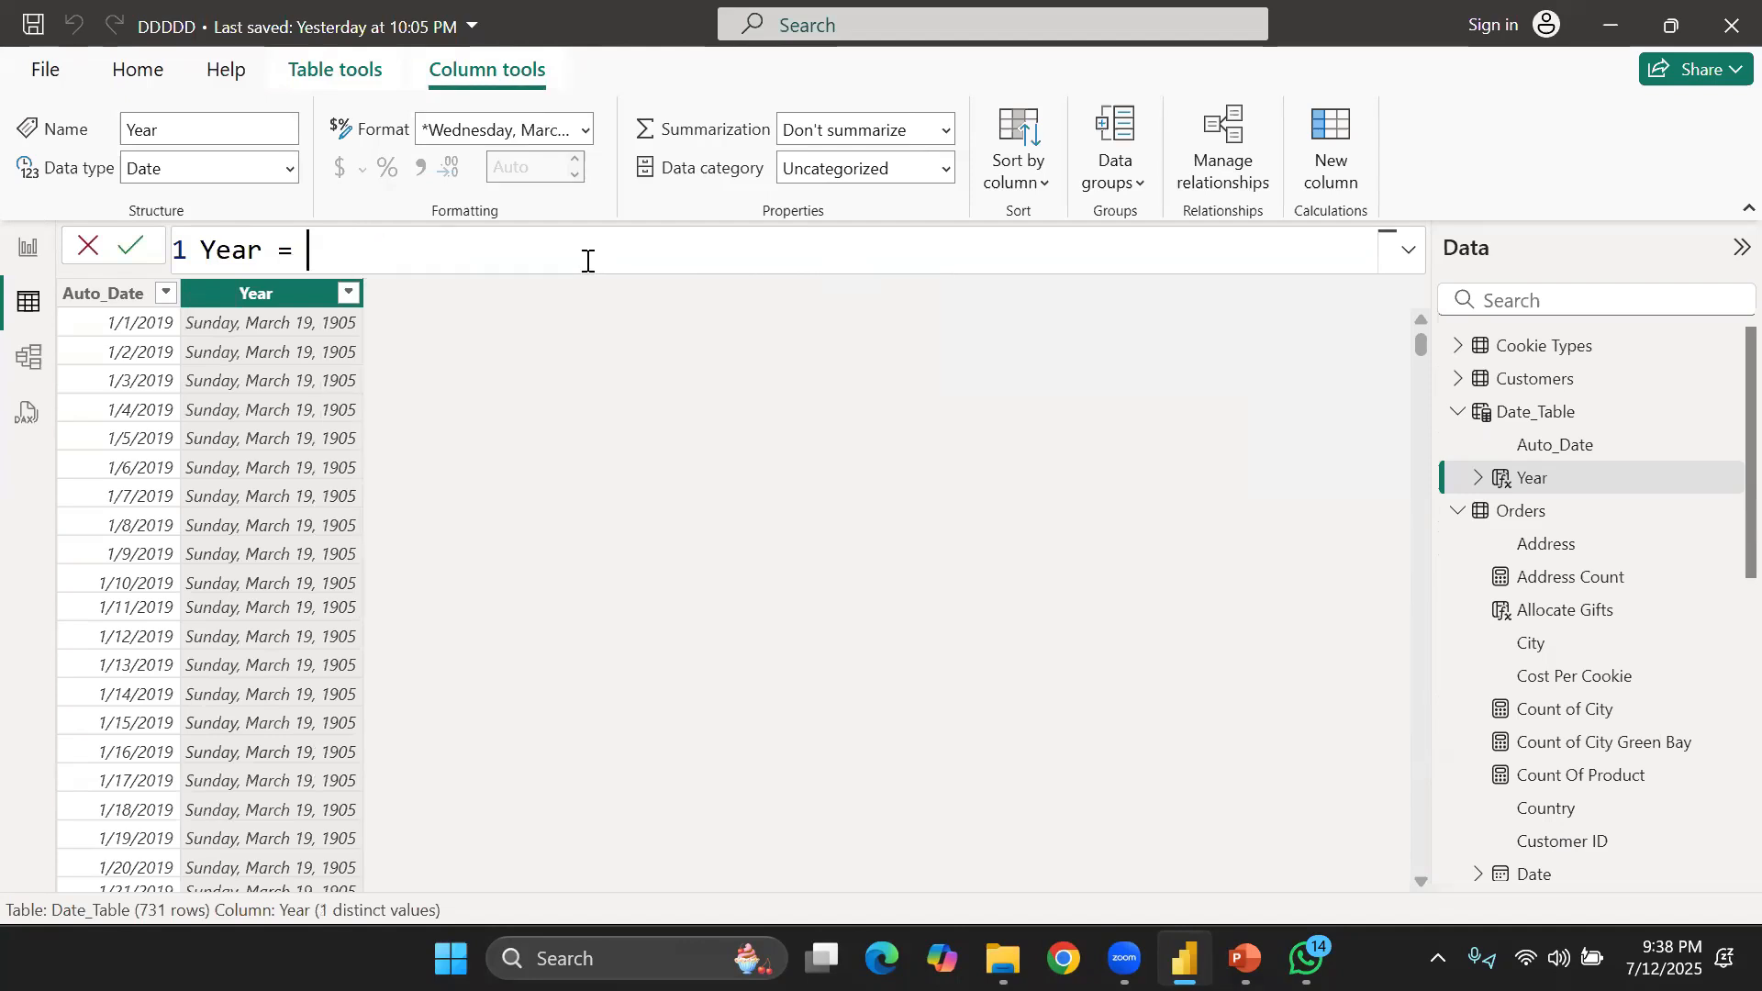
Define the Year column with the formula YEAR('Date_Table'[Auto_Date]) and commit it
text(yea)
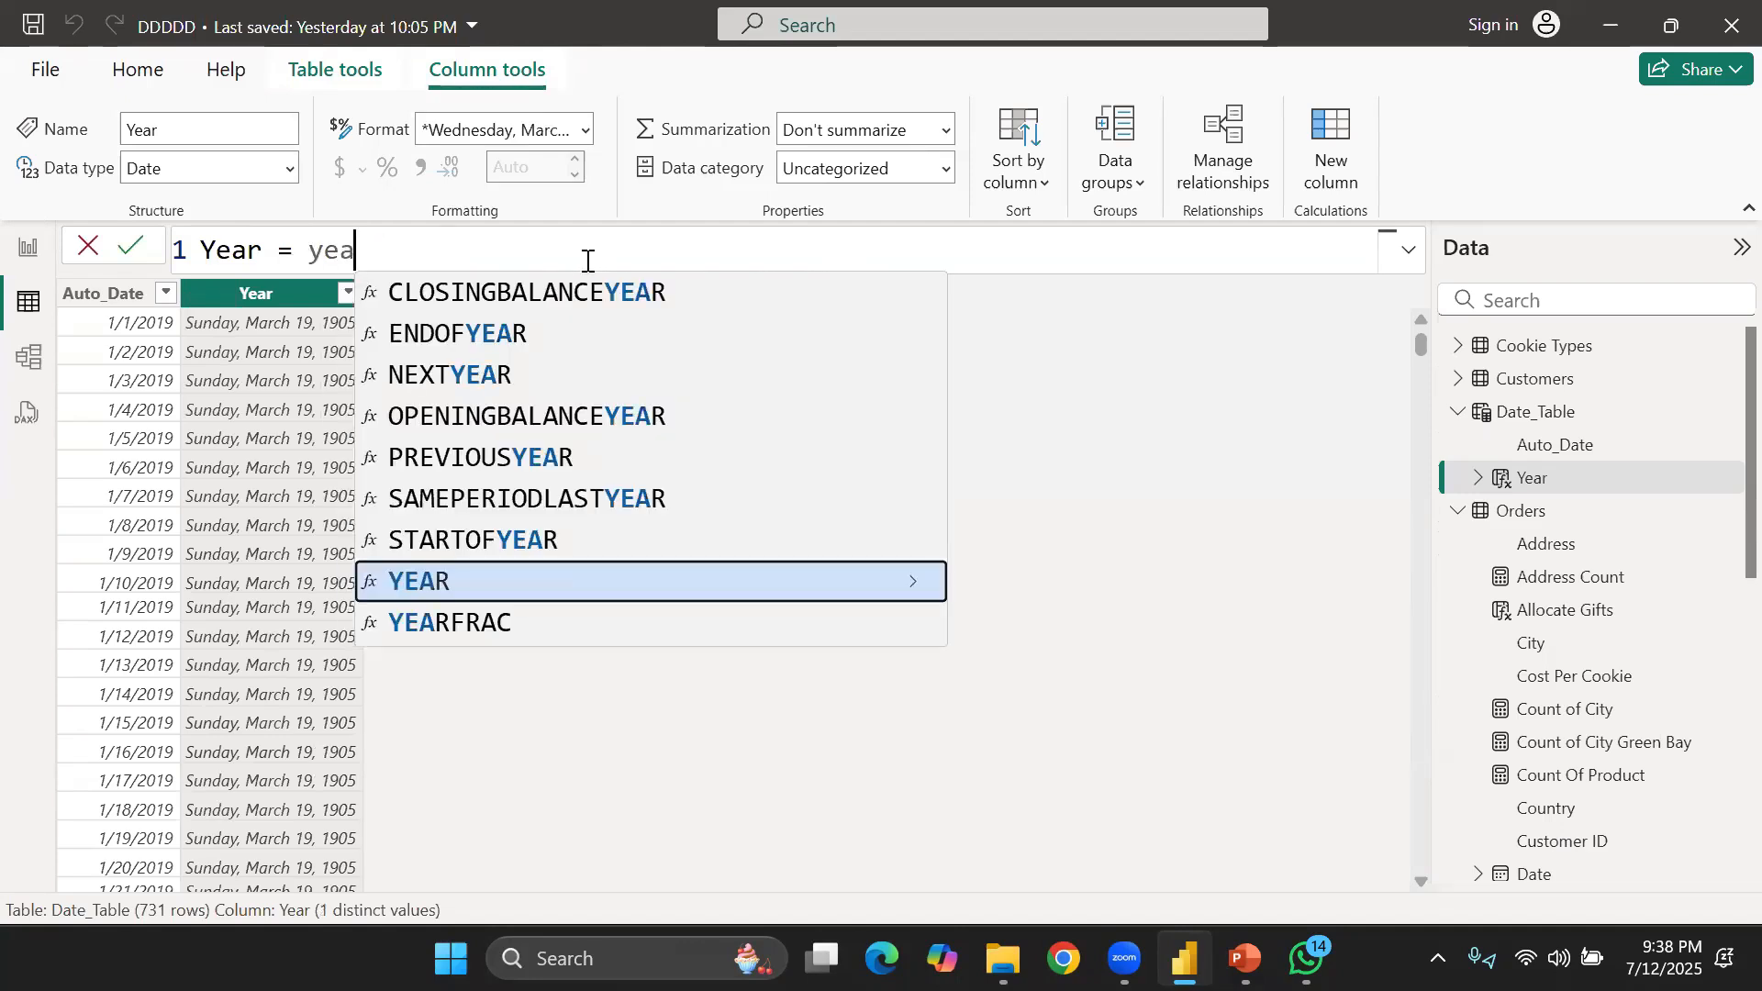
key(Tab)
text(')
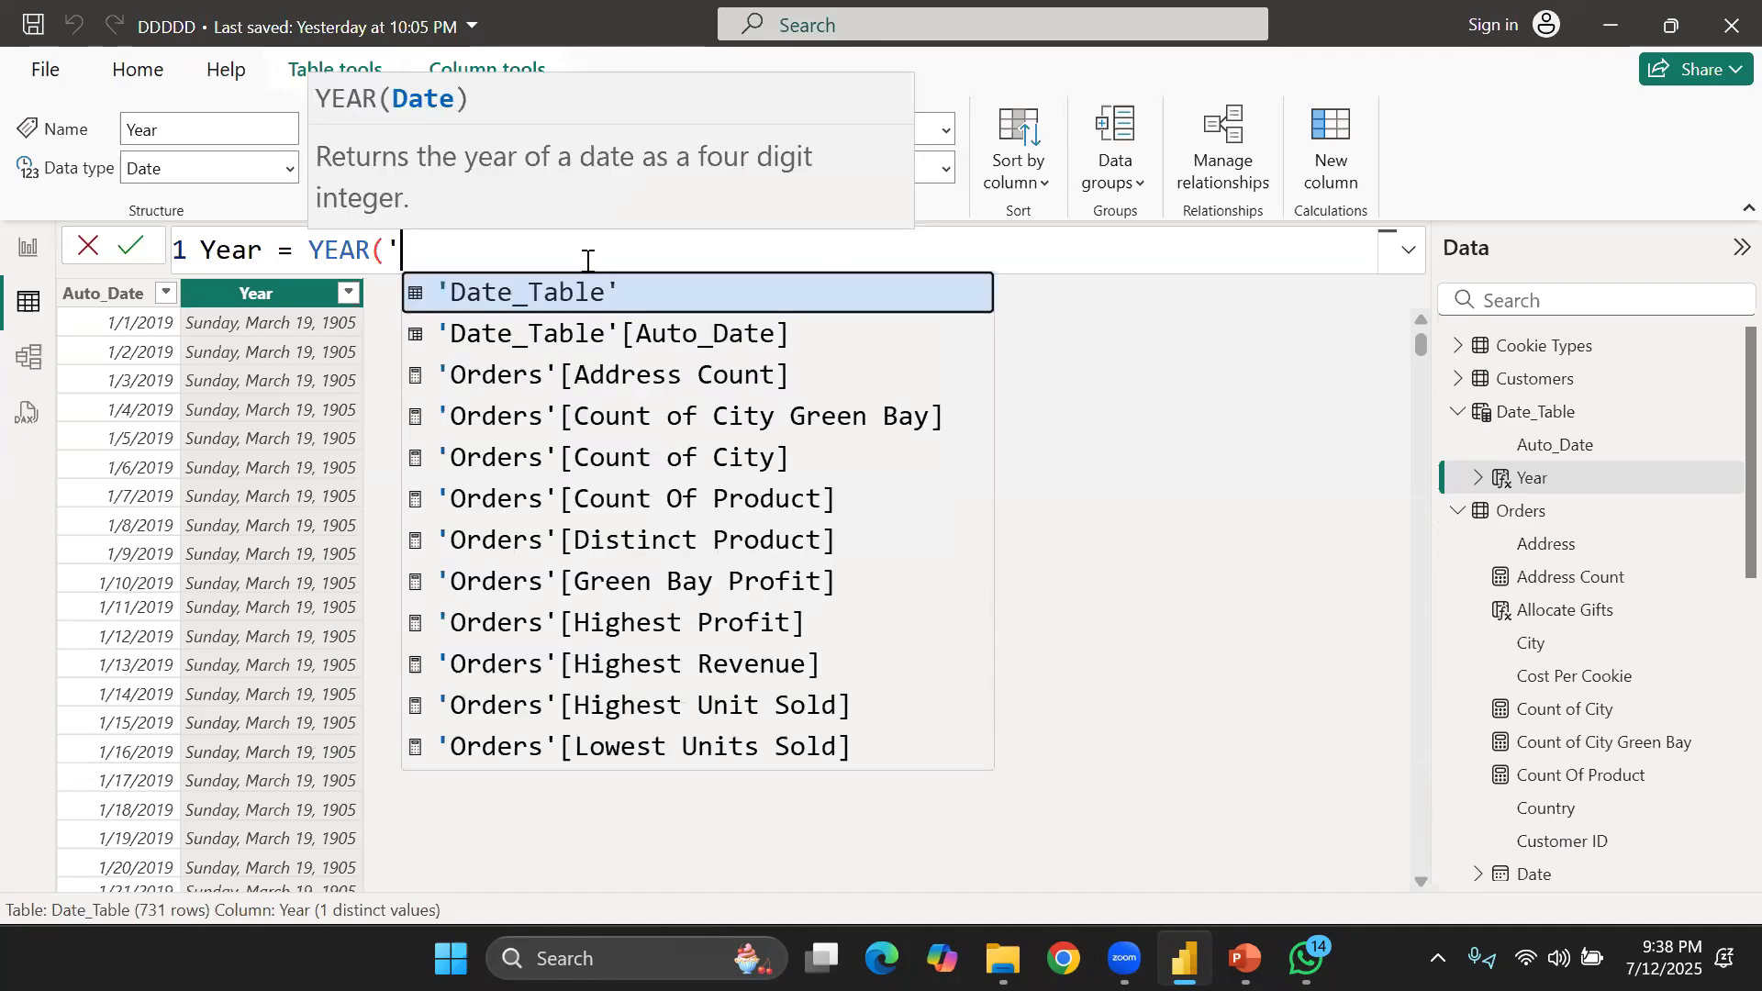
click(587, 349)
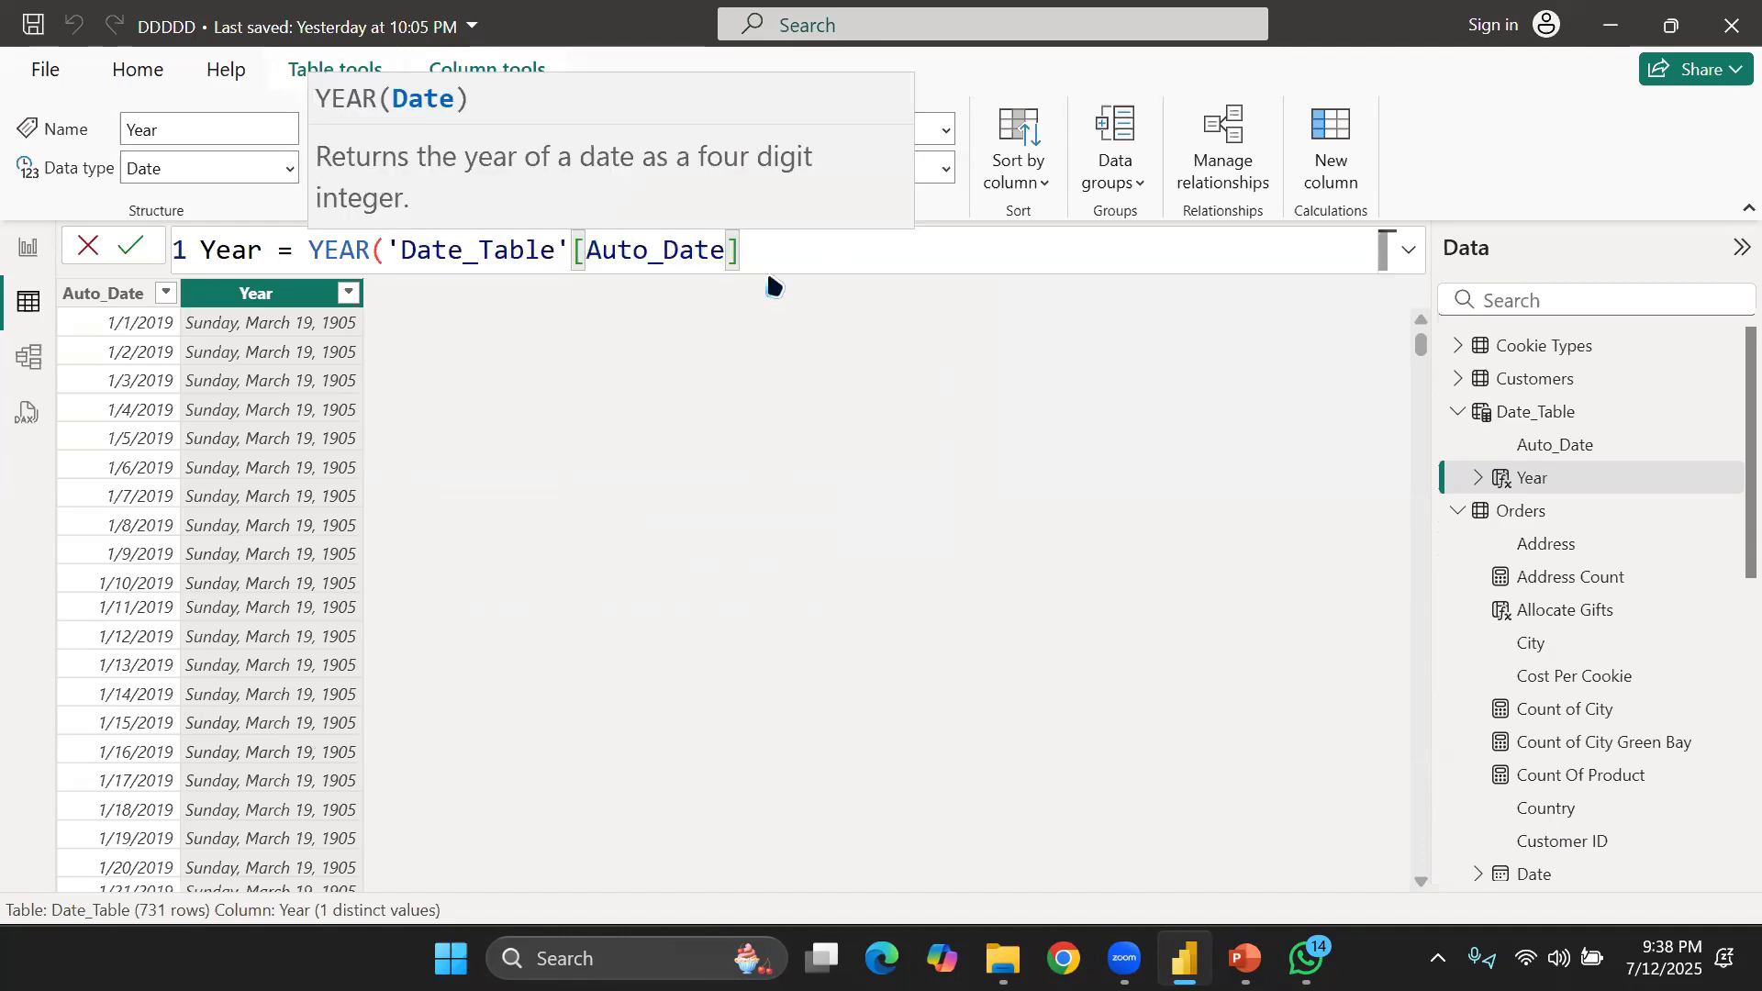
text())
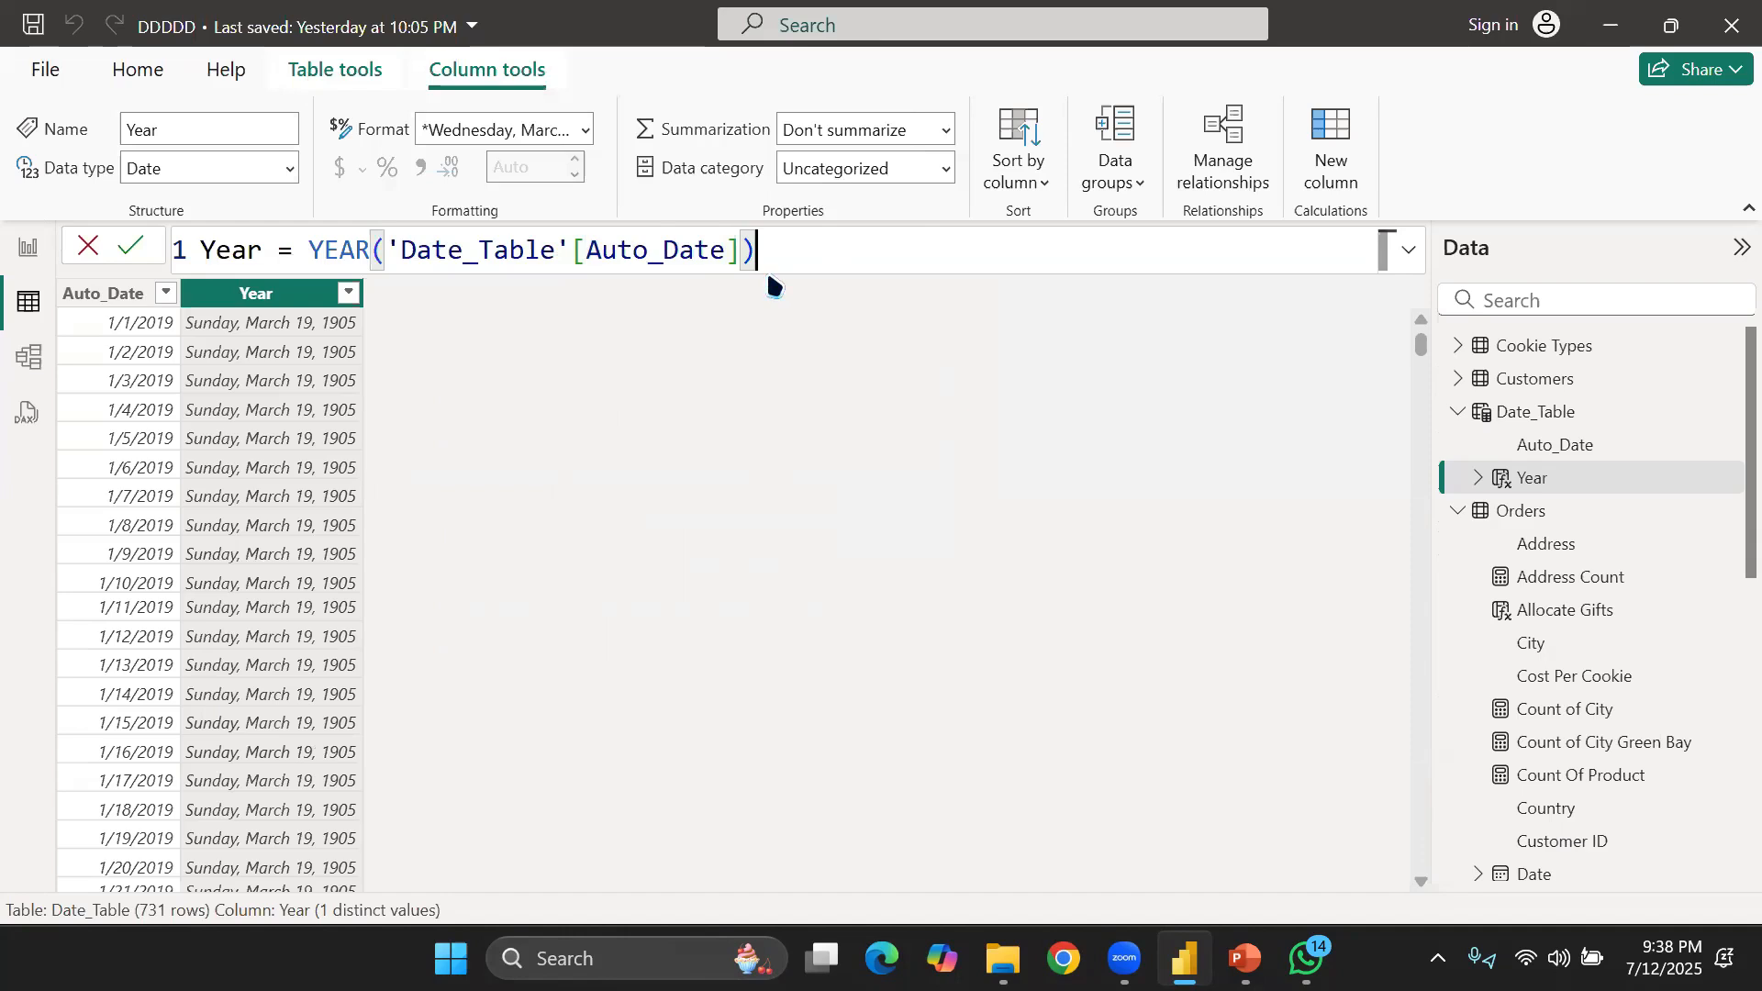
key(Return)
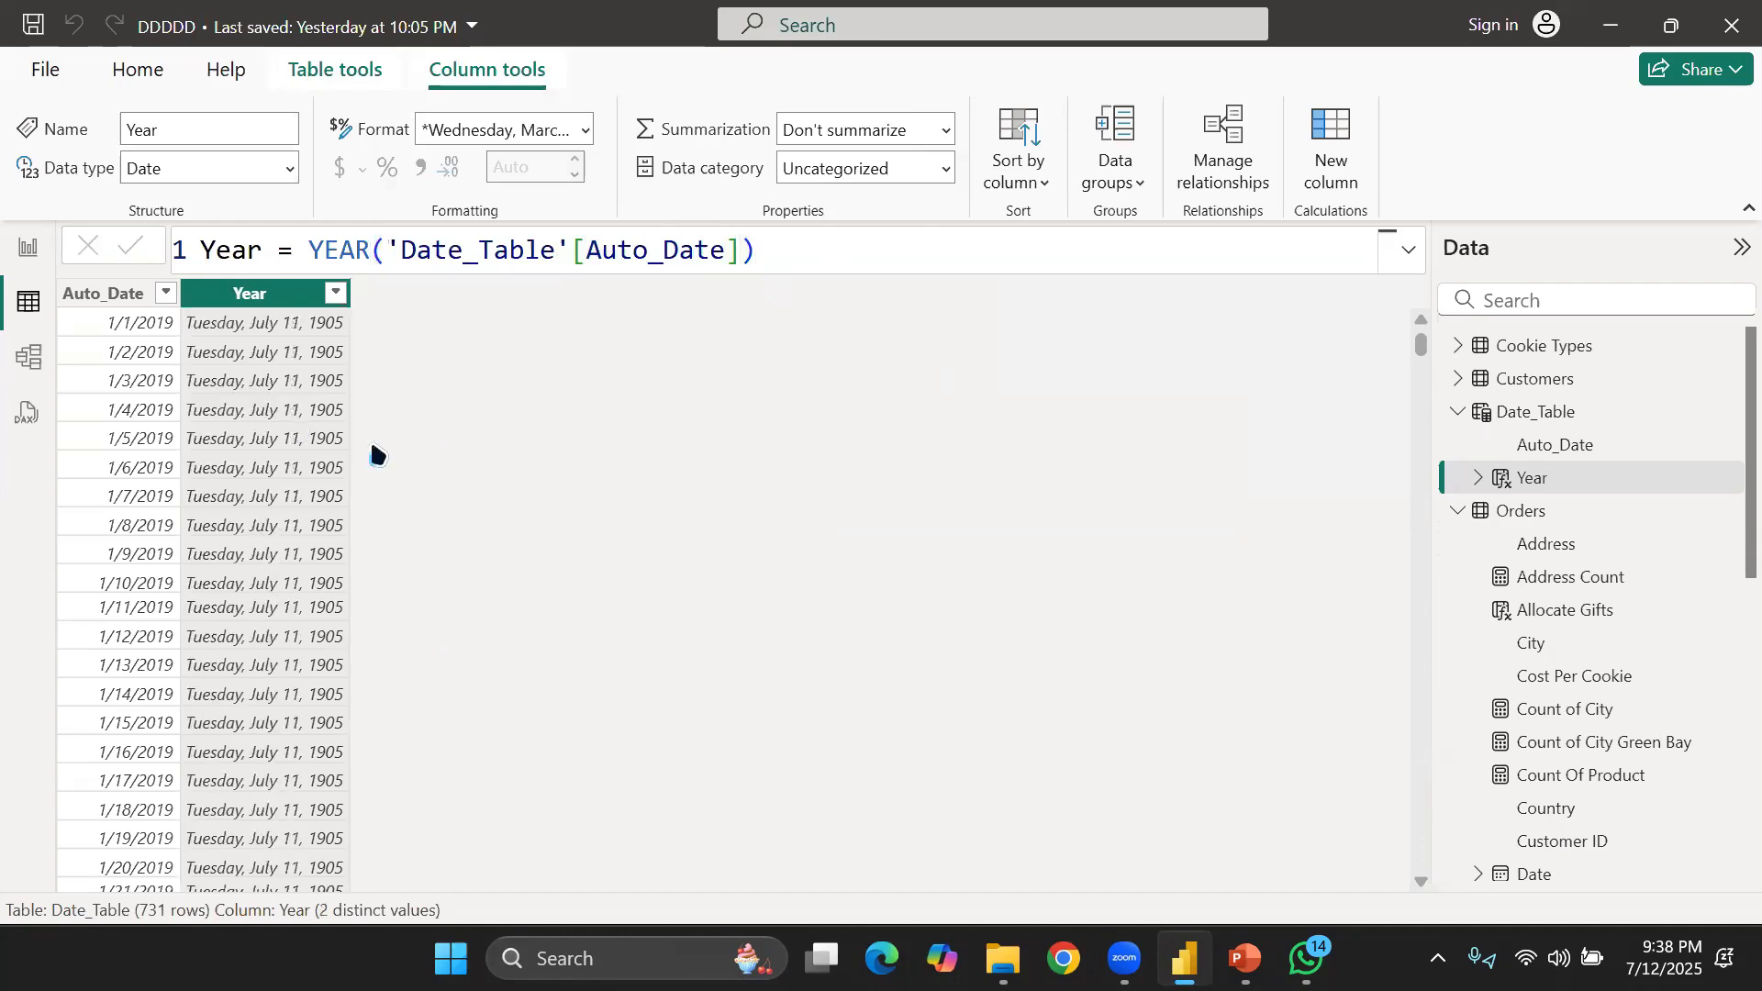
Inspect the Auto_Date column's settings, then check the data type of the Date column in the Orders table
click(111, 309)
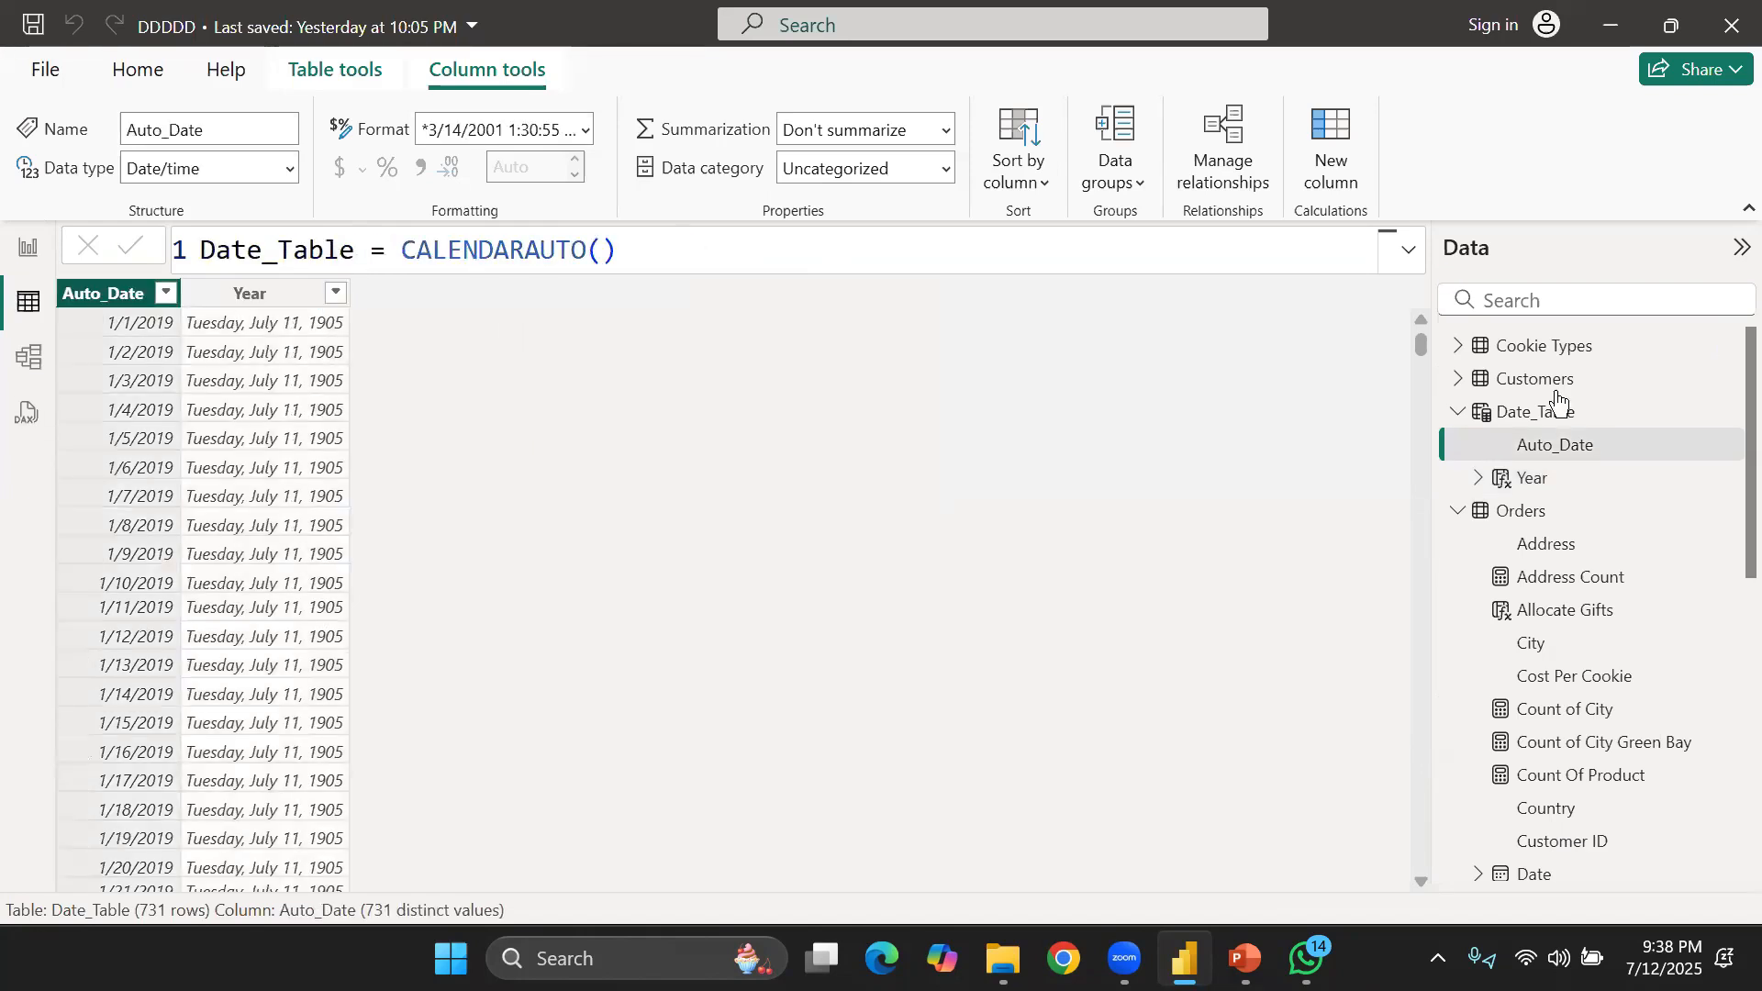
click(1504, 521)
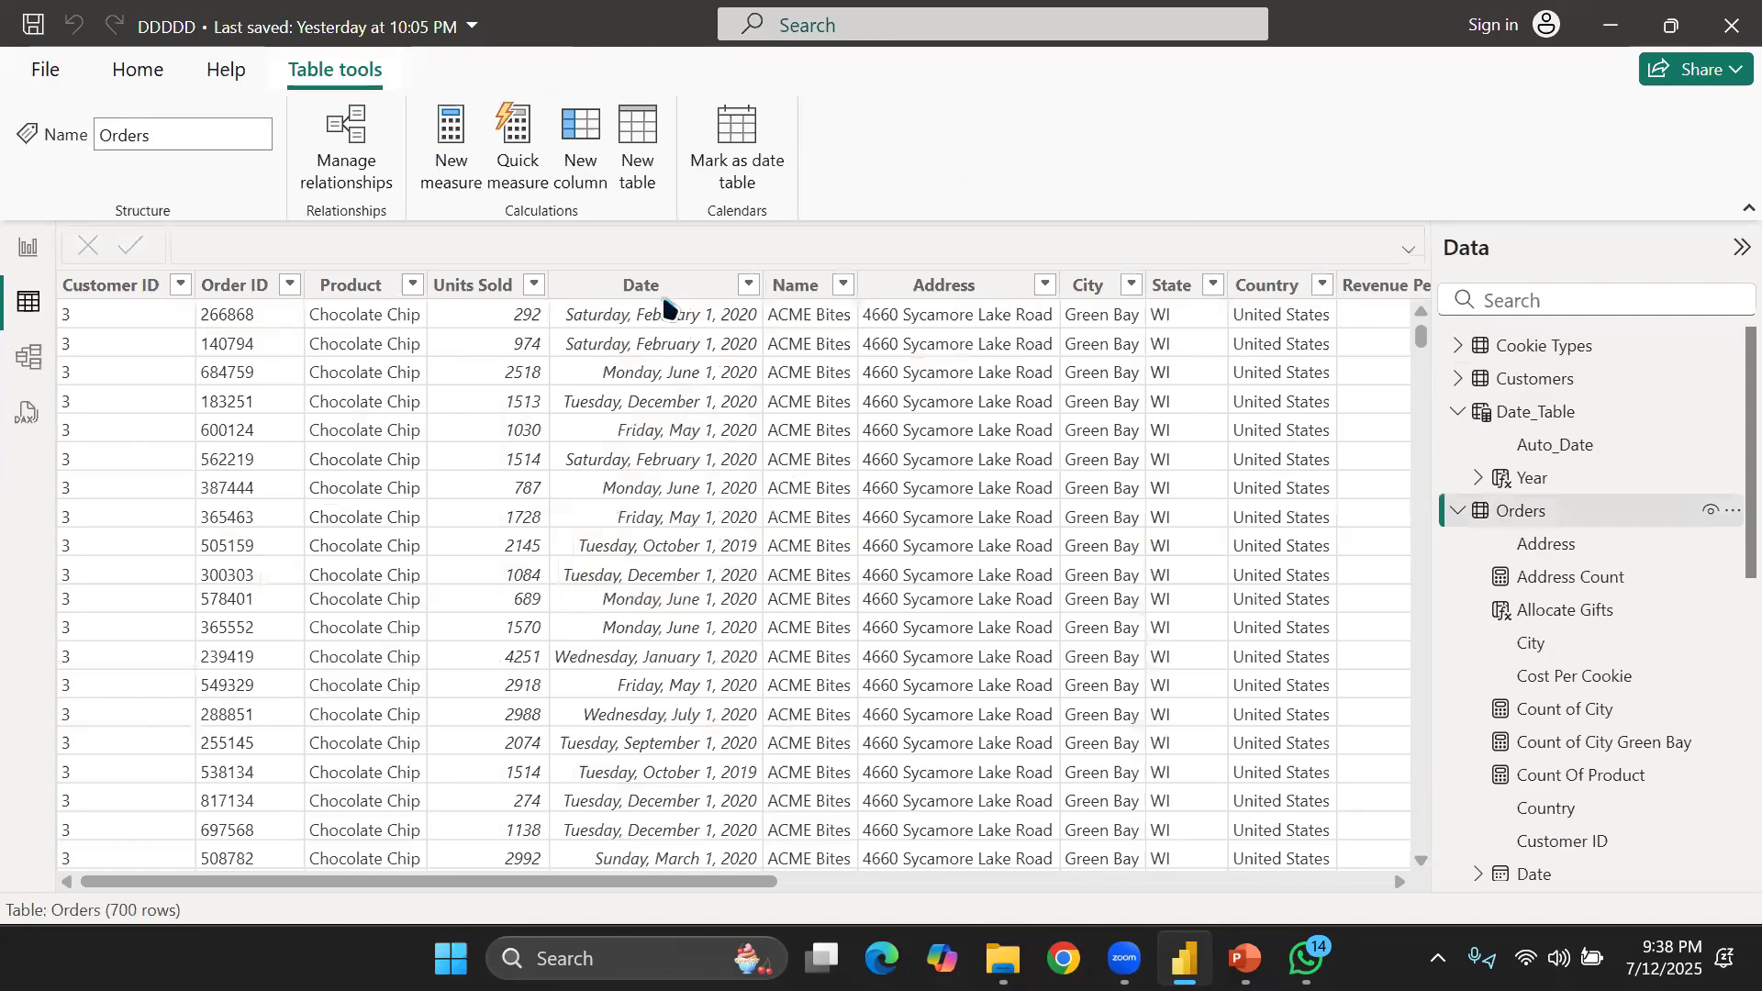
click(698, 292)
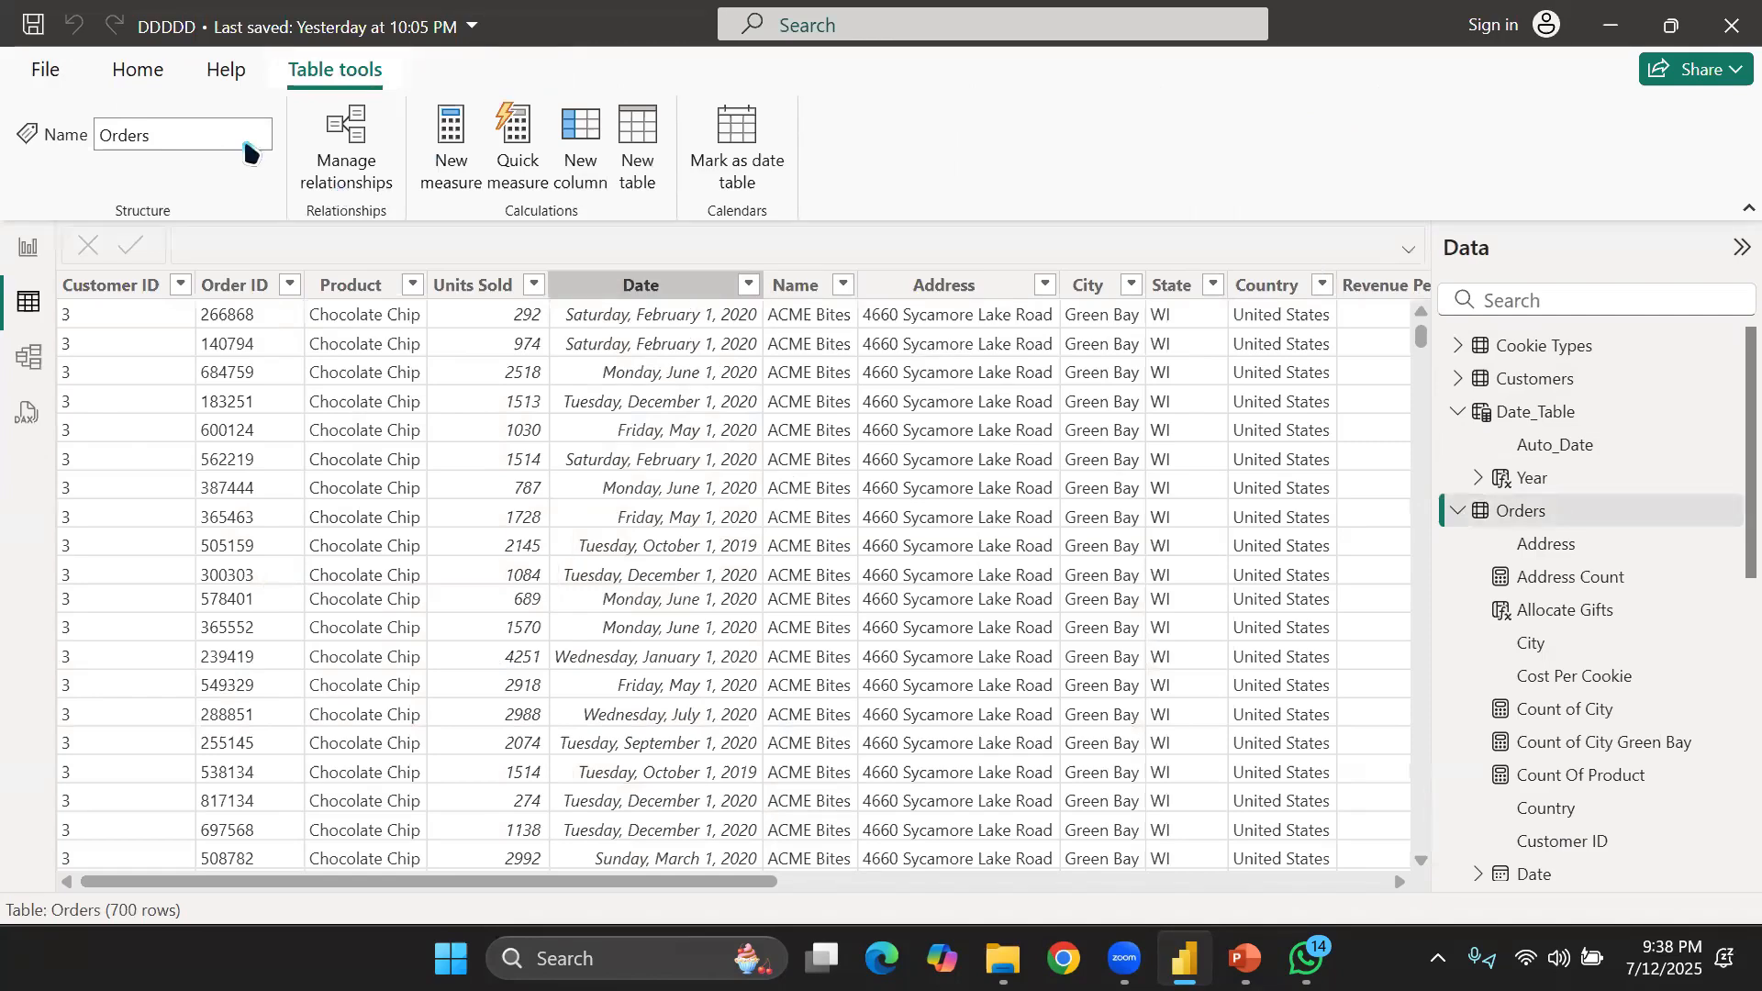
click(292, 175)
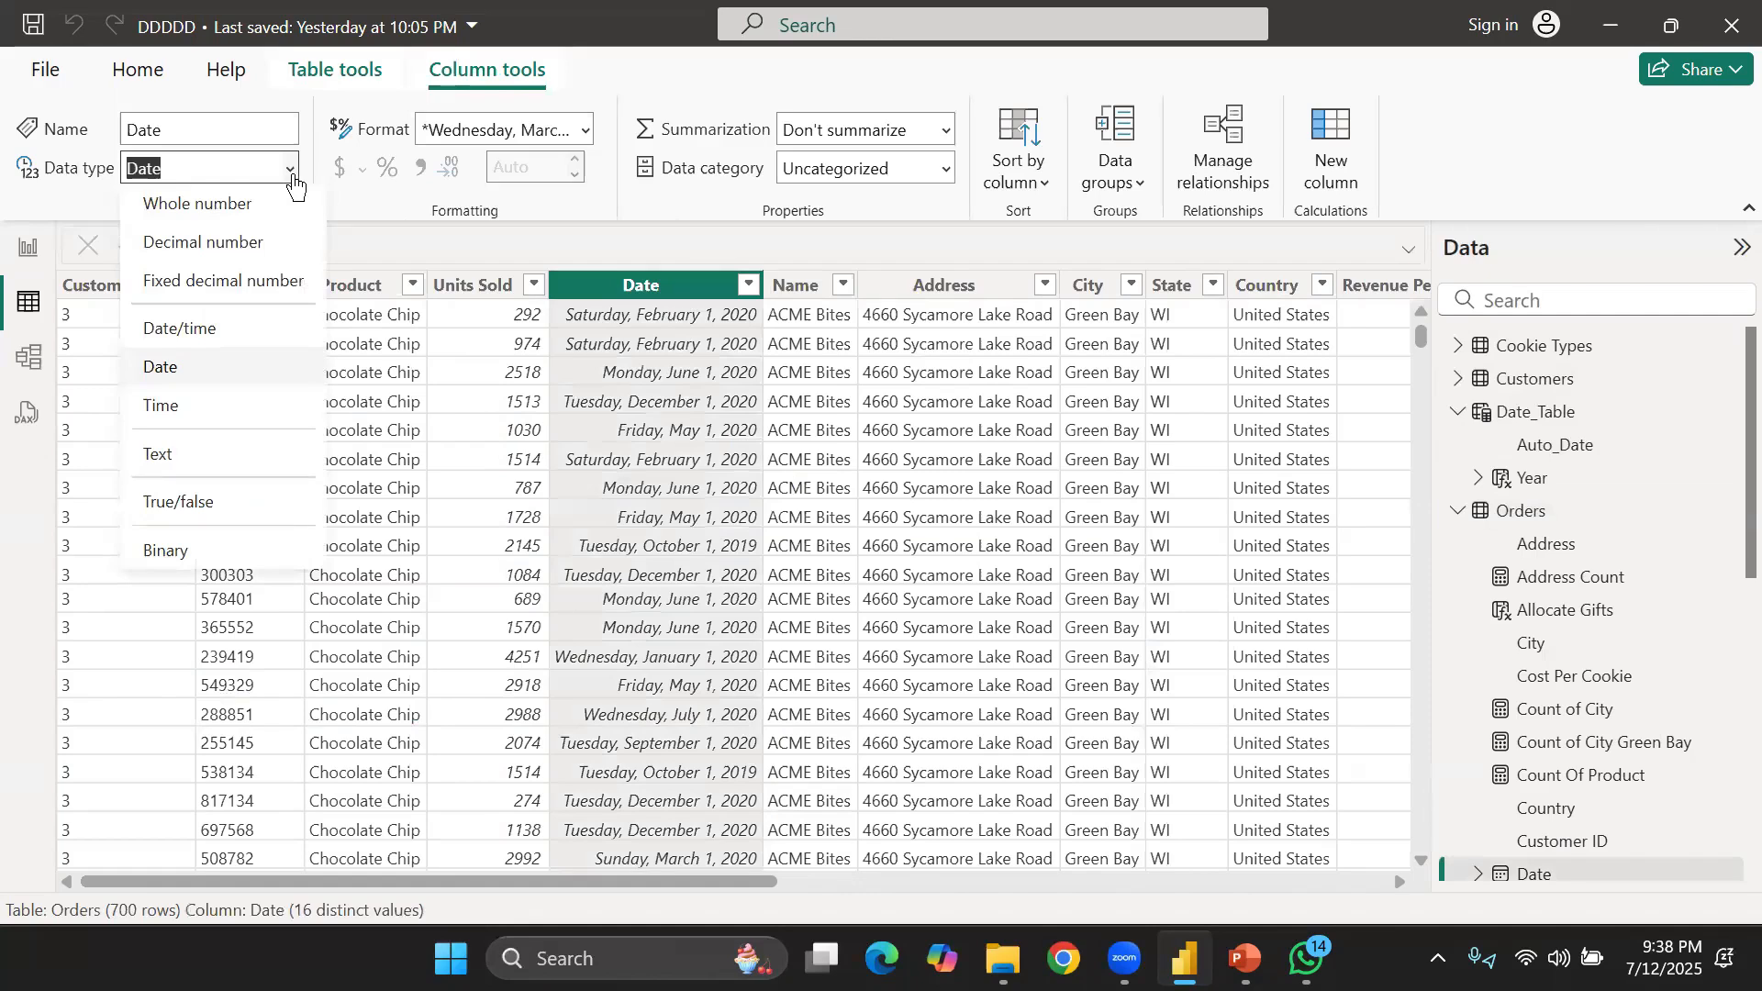
click(587, 225)
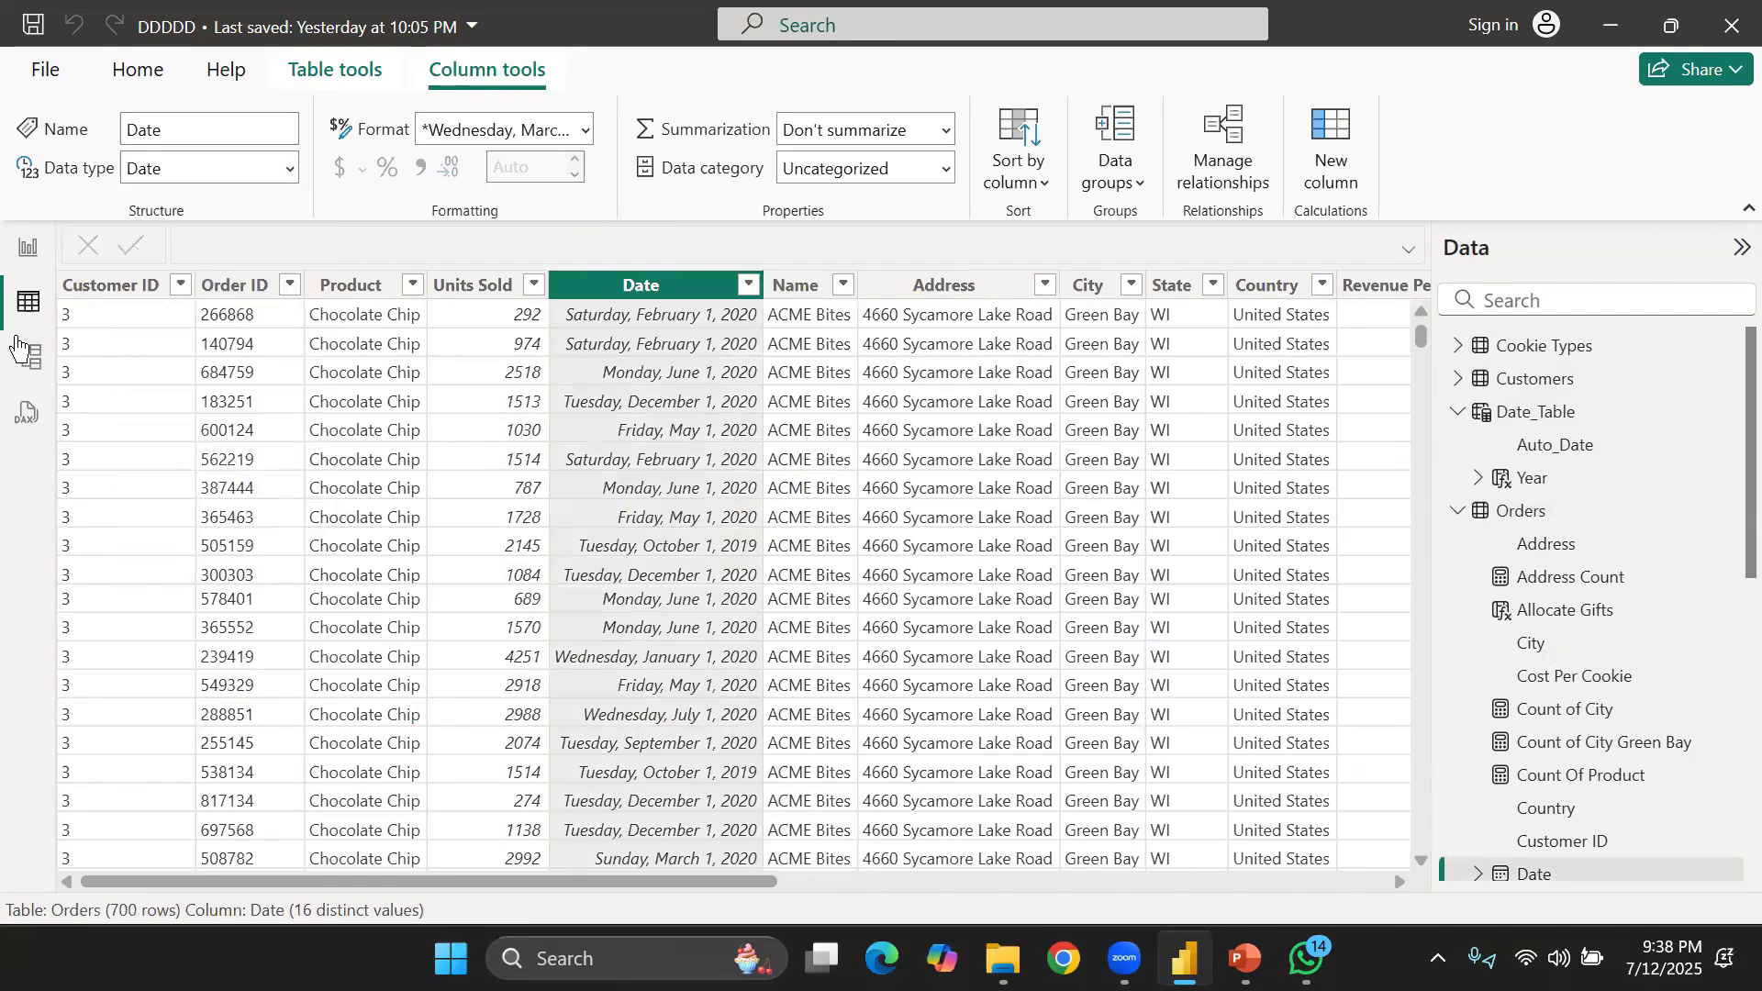
Return to Date_Table and compare the Year column's values with the Auto_Date dates down the rows
click(1520, 421)
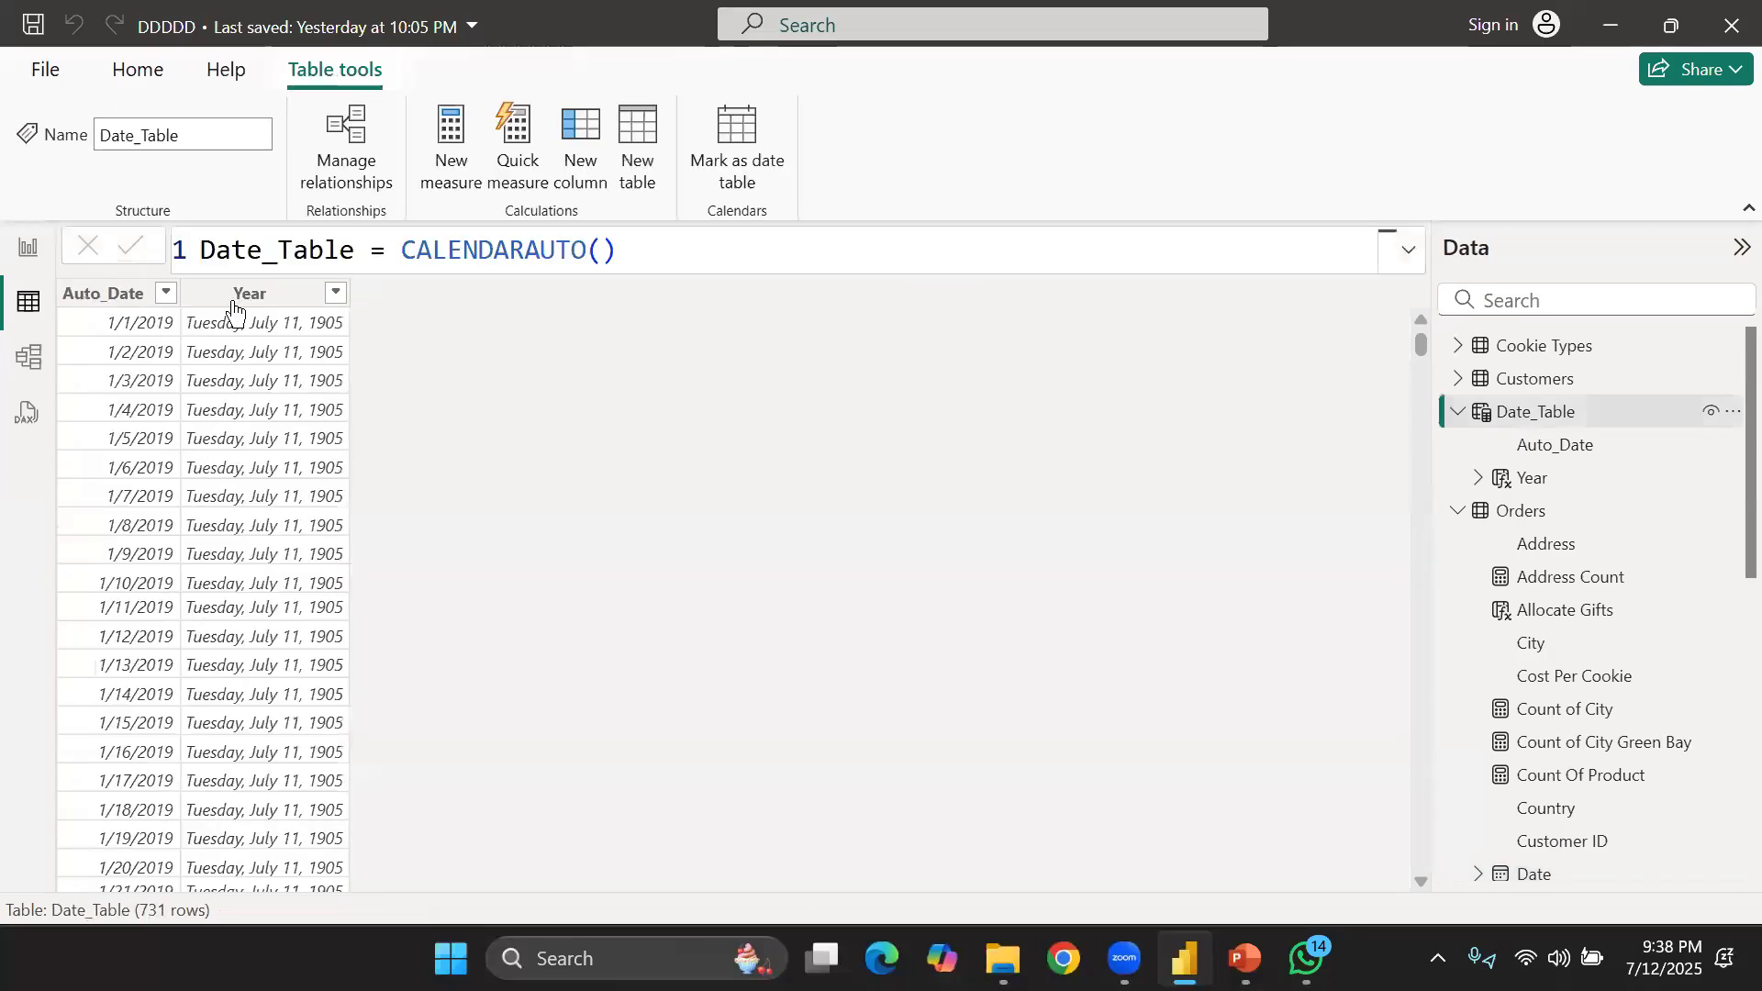
click(235, 304)
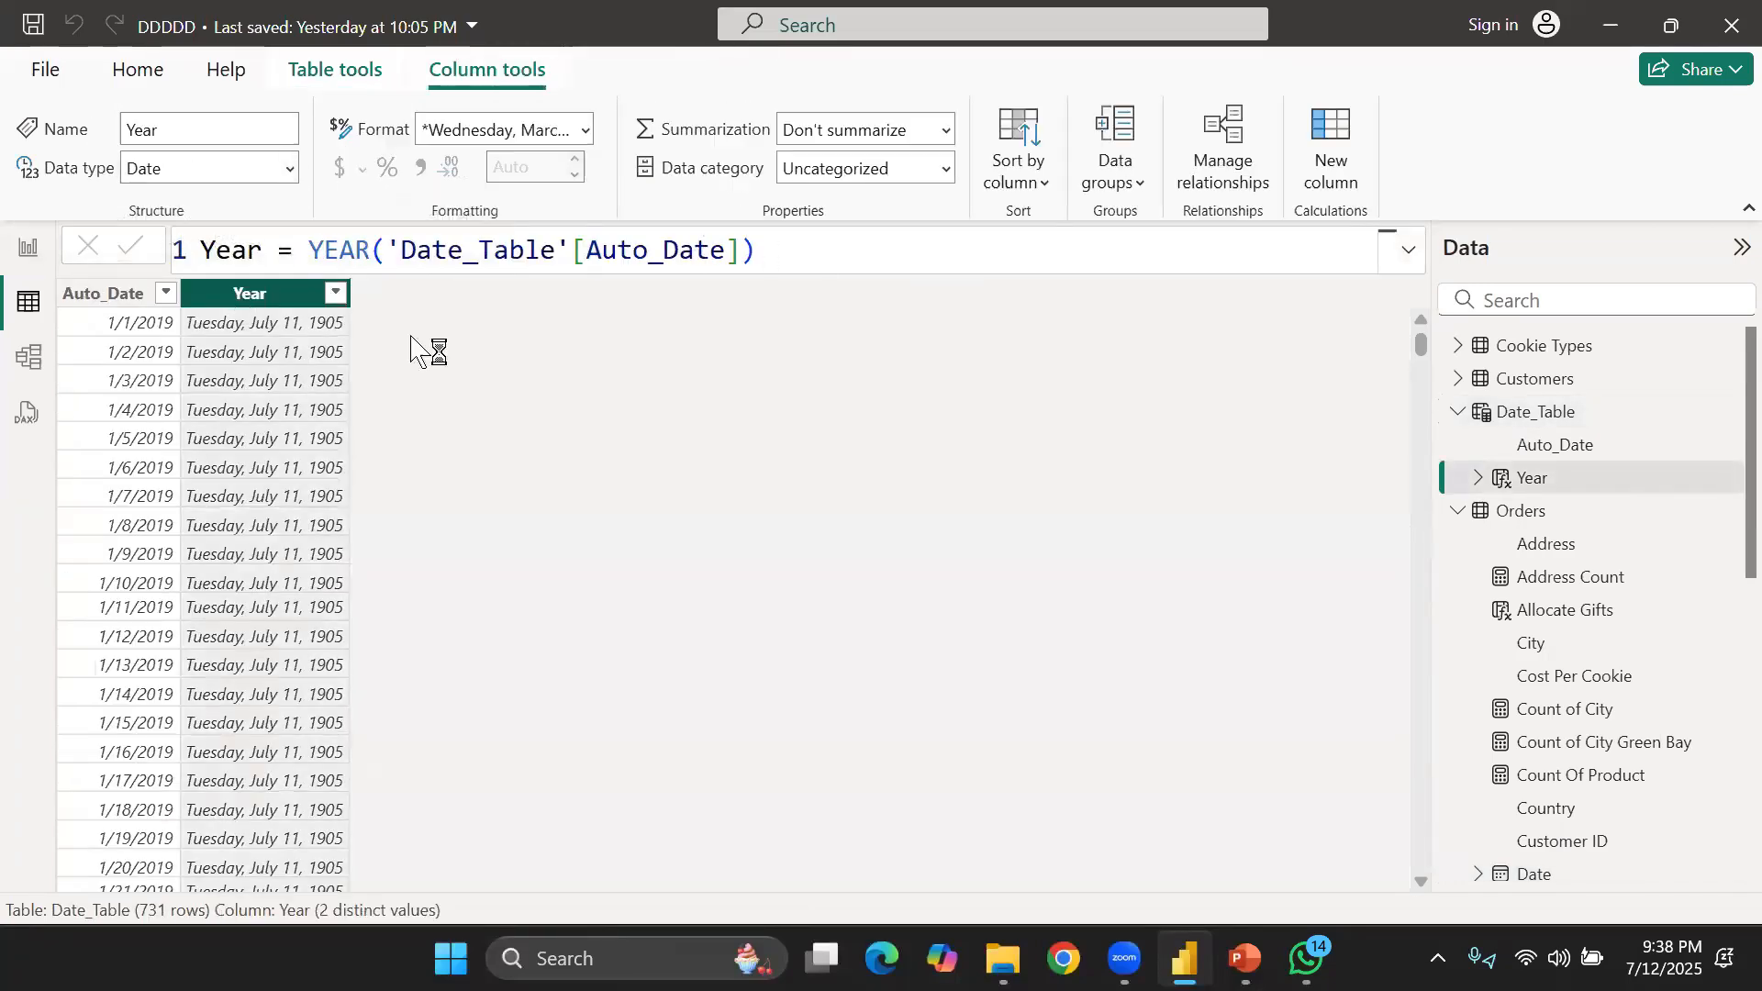
scroll(257, 675, down, 10)
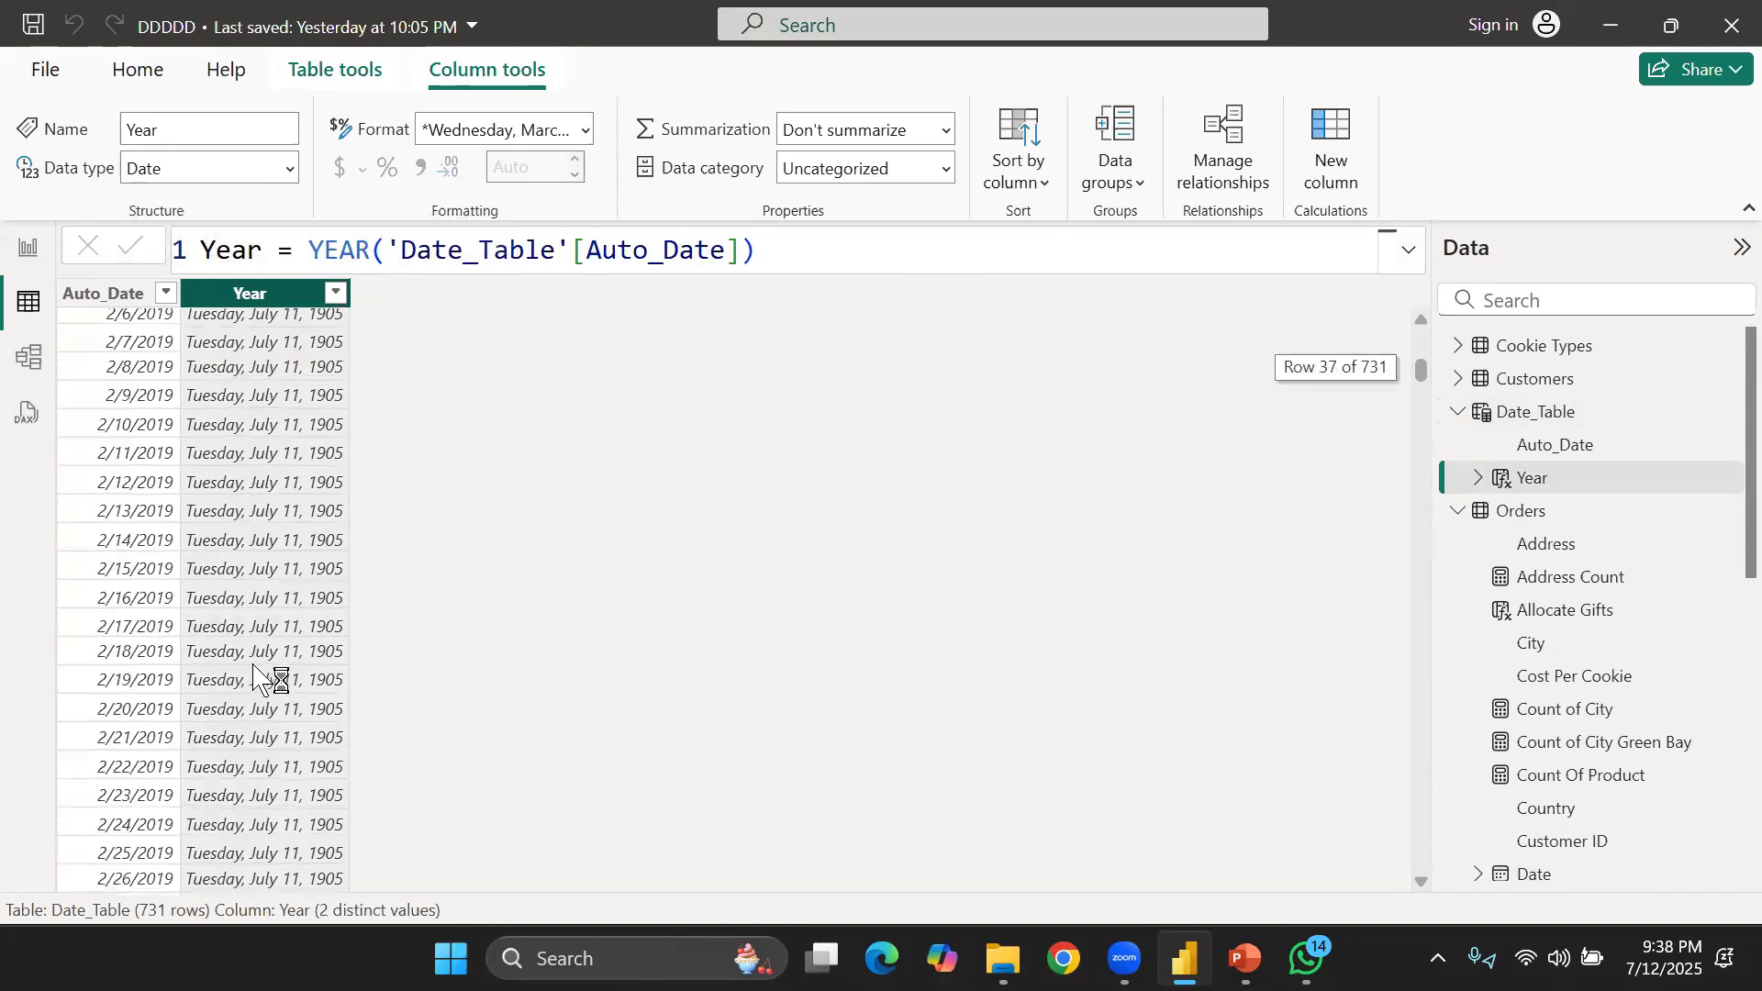
scroll(258, 669, up, 12)
scroll(259, 673, down, 20)
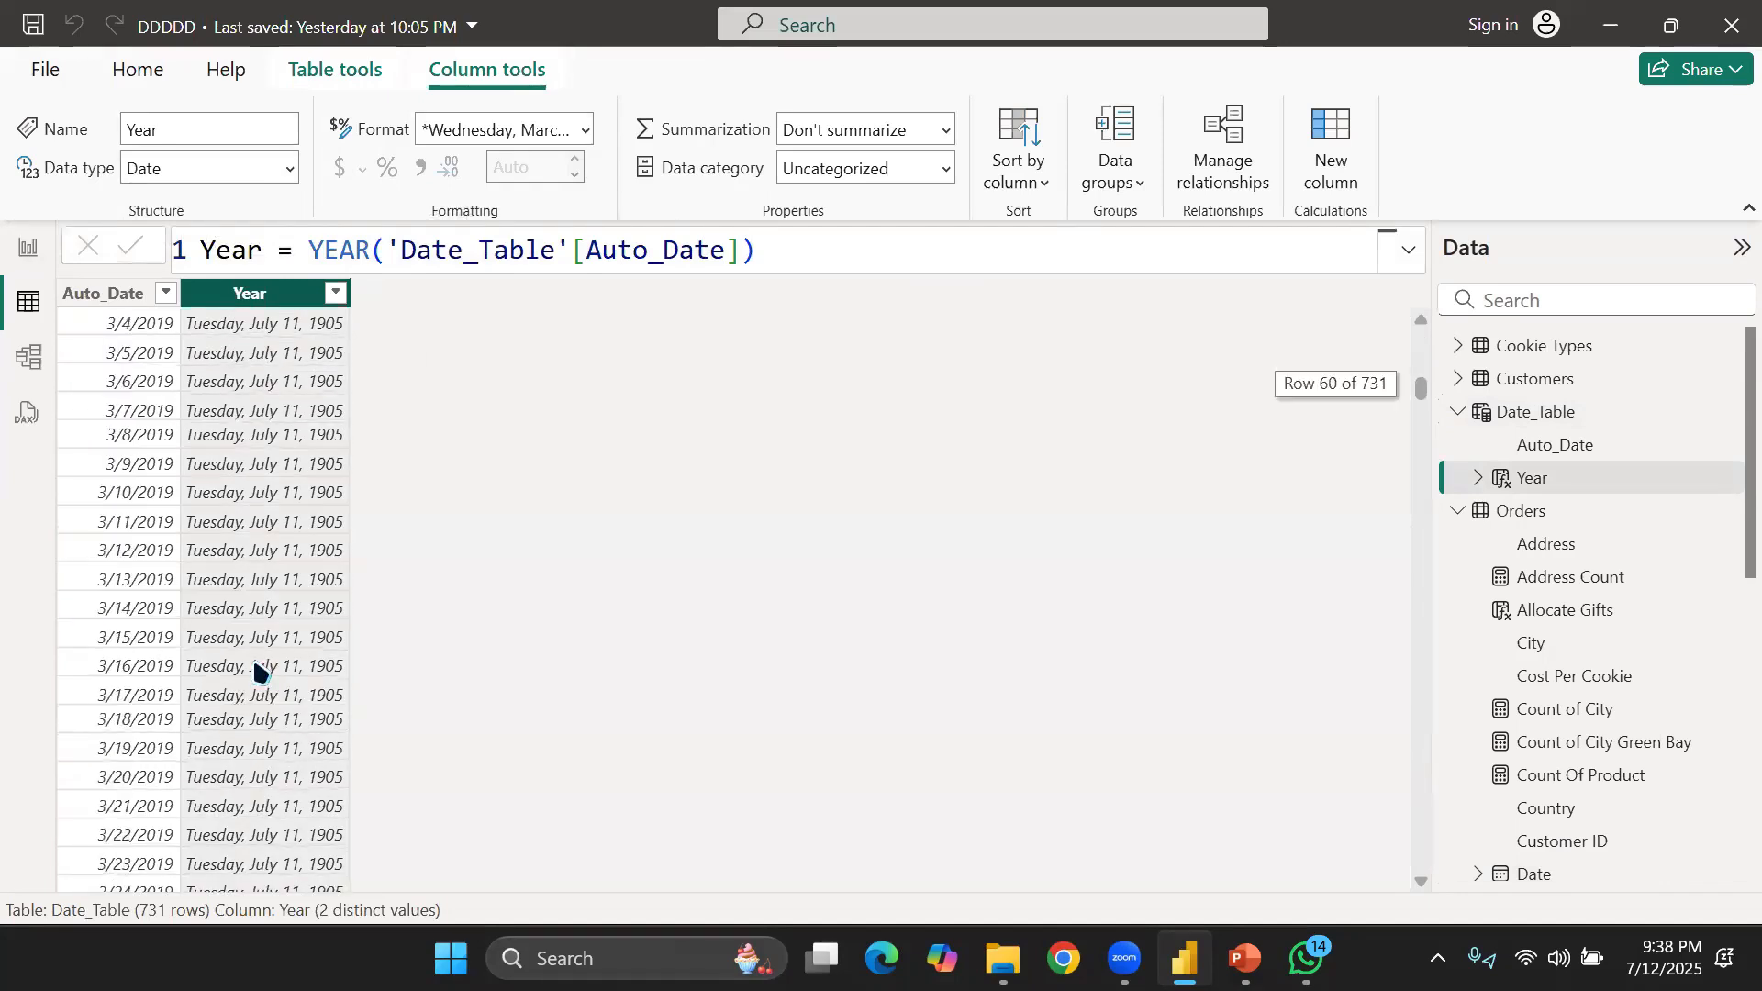
scroll(259, 672, up, 12)
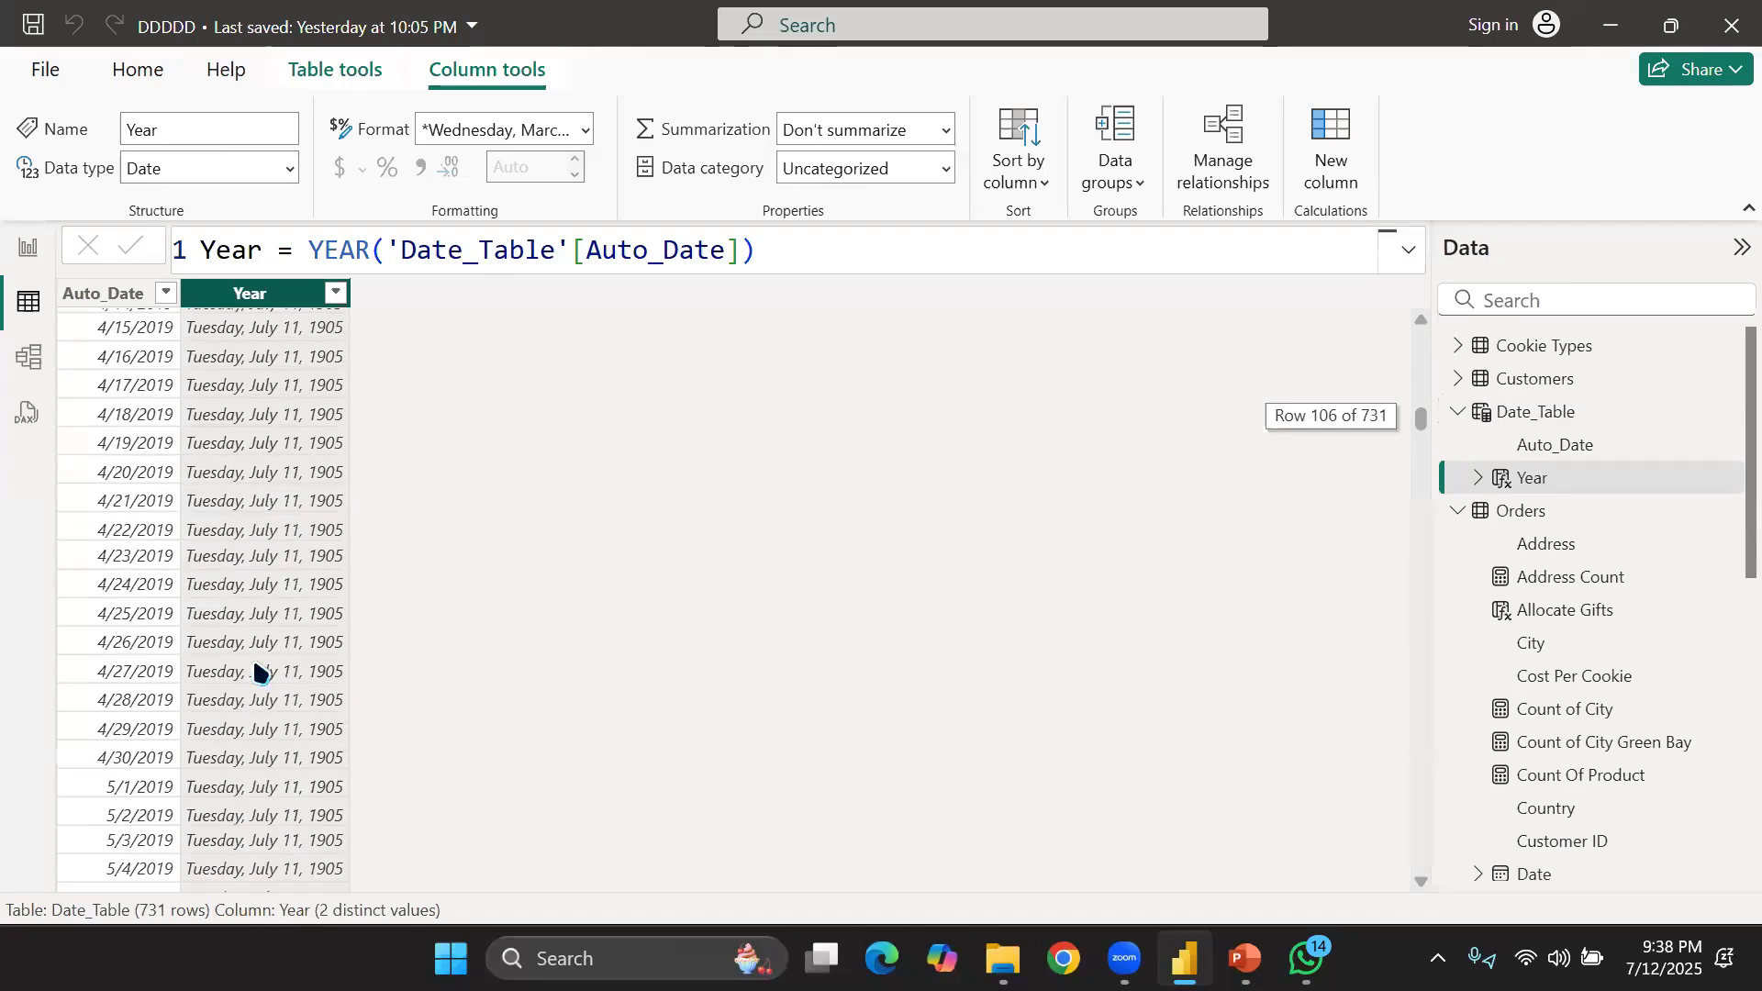
scroll(258, 671, up, 20)
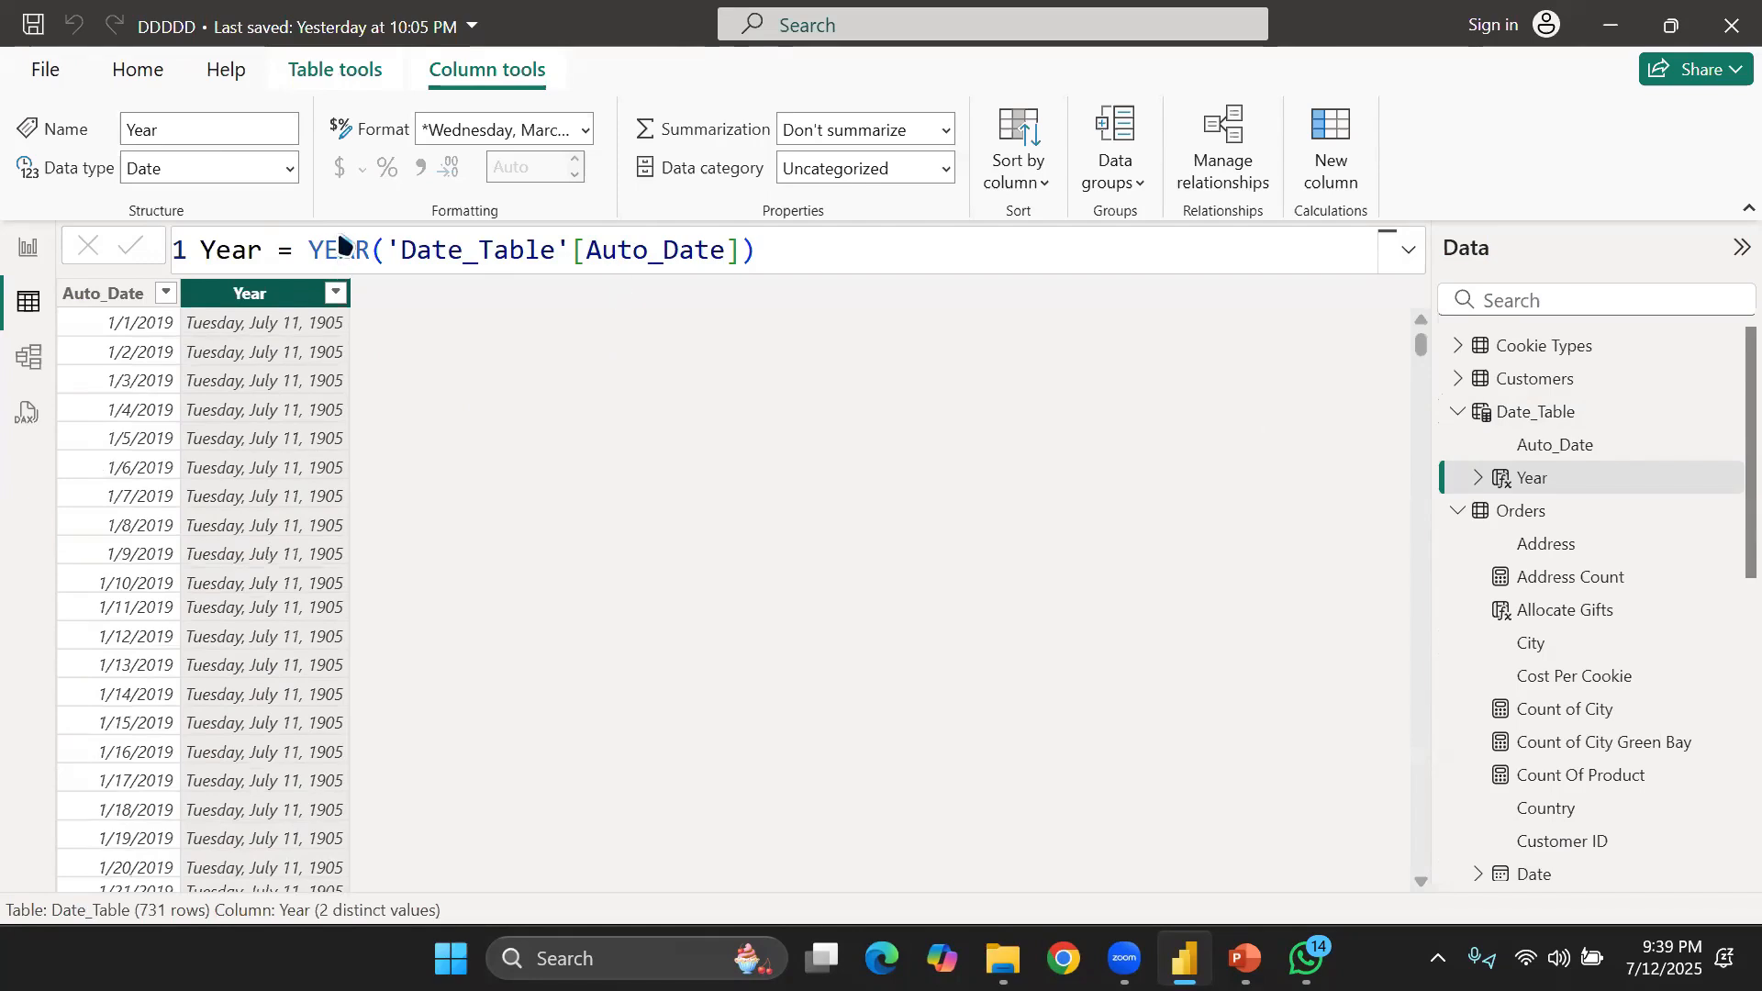
scroll(317, 519, down, 20)
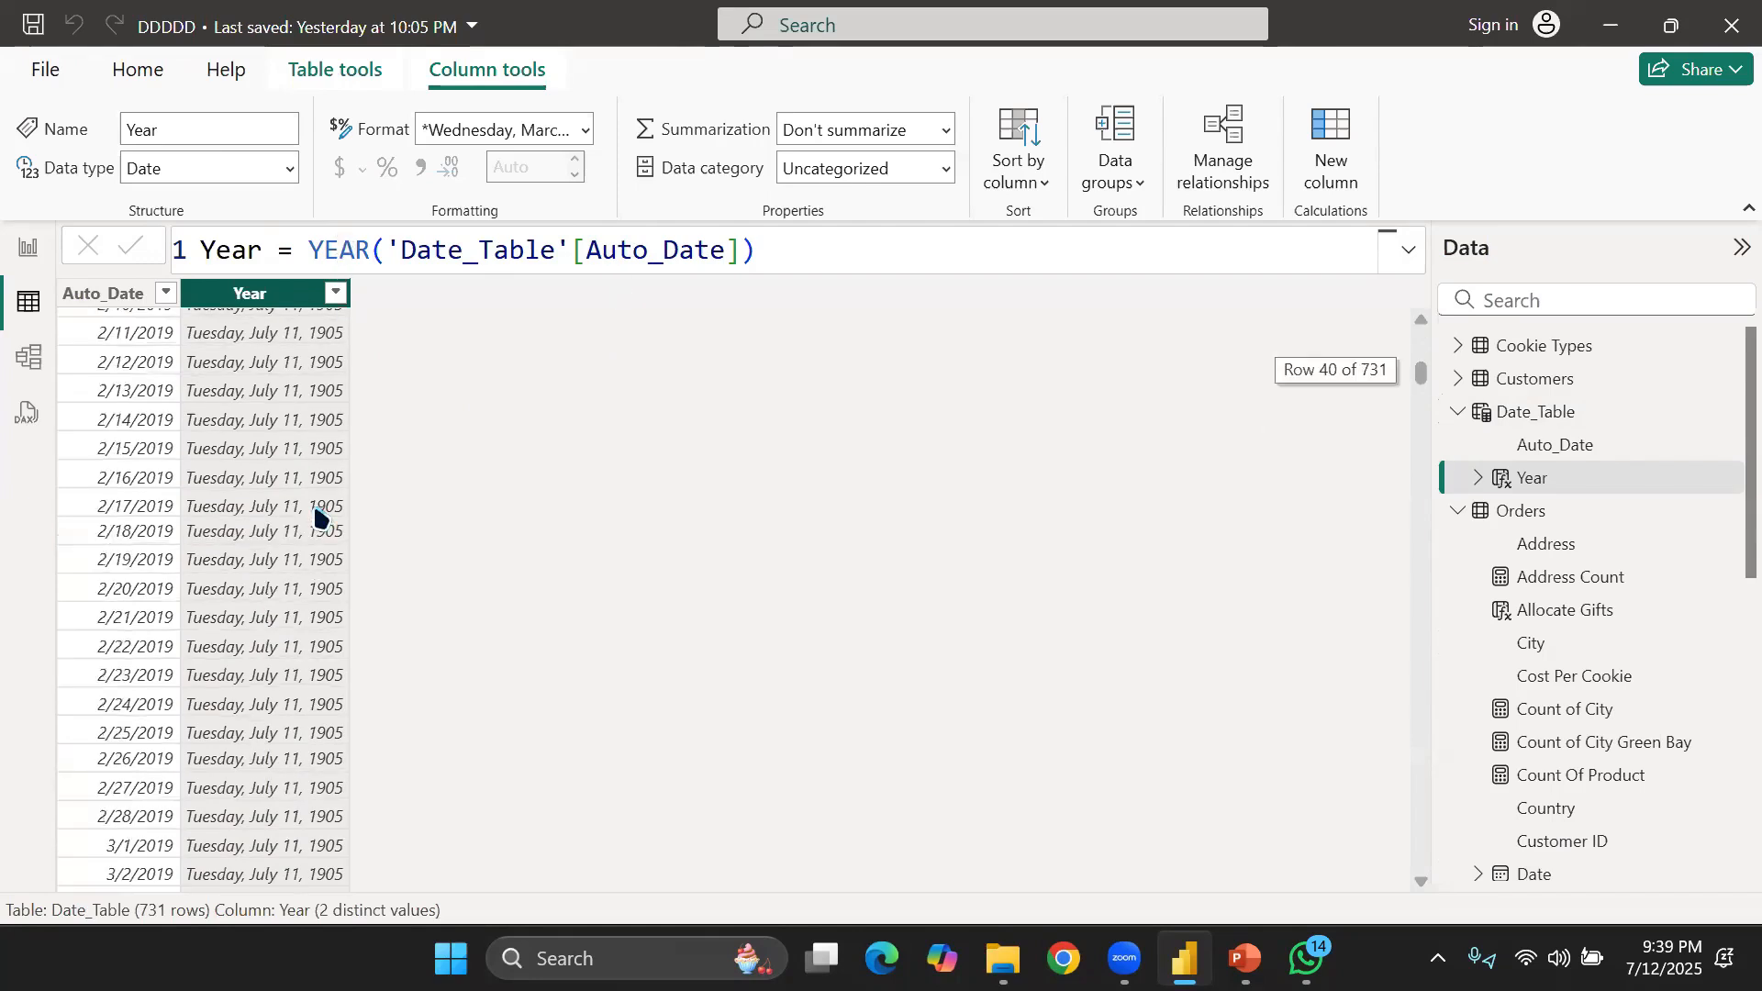
scroll(316, 518, down, 20)
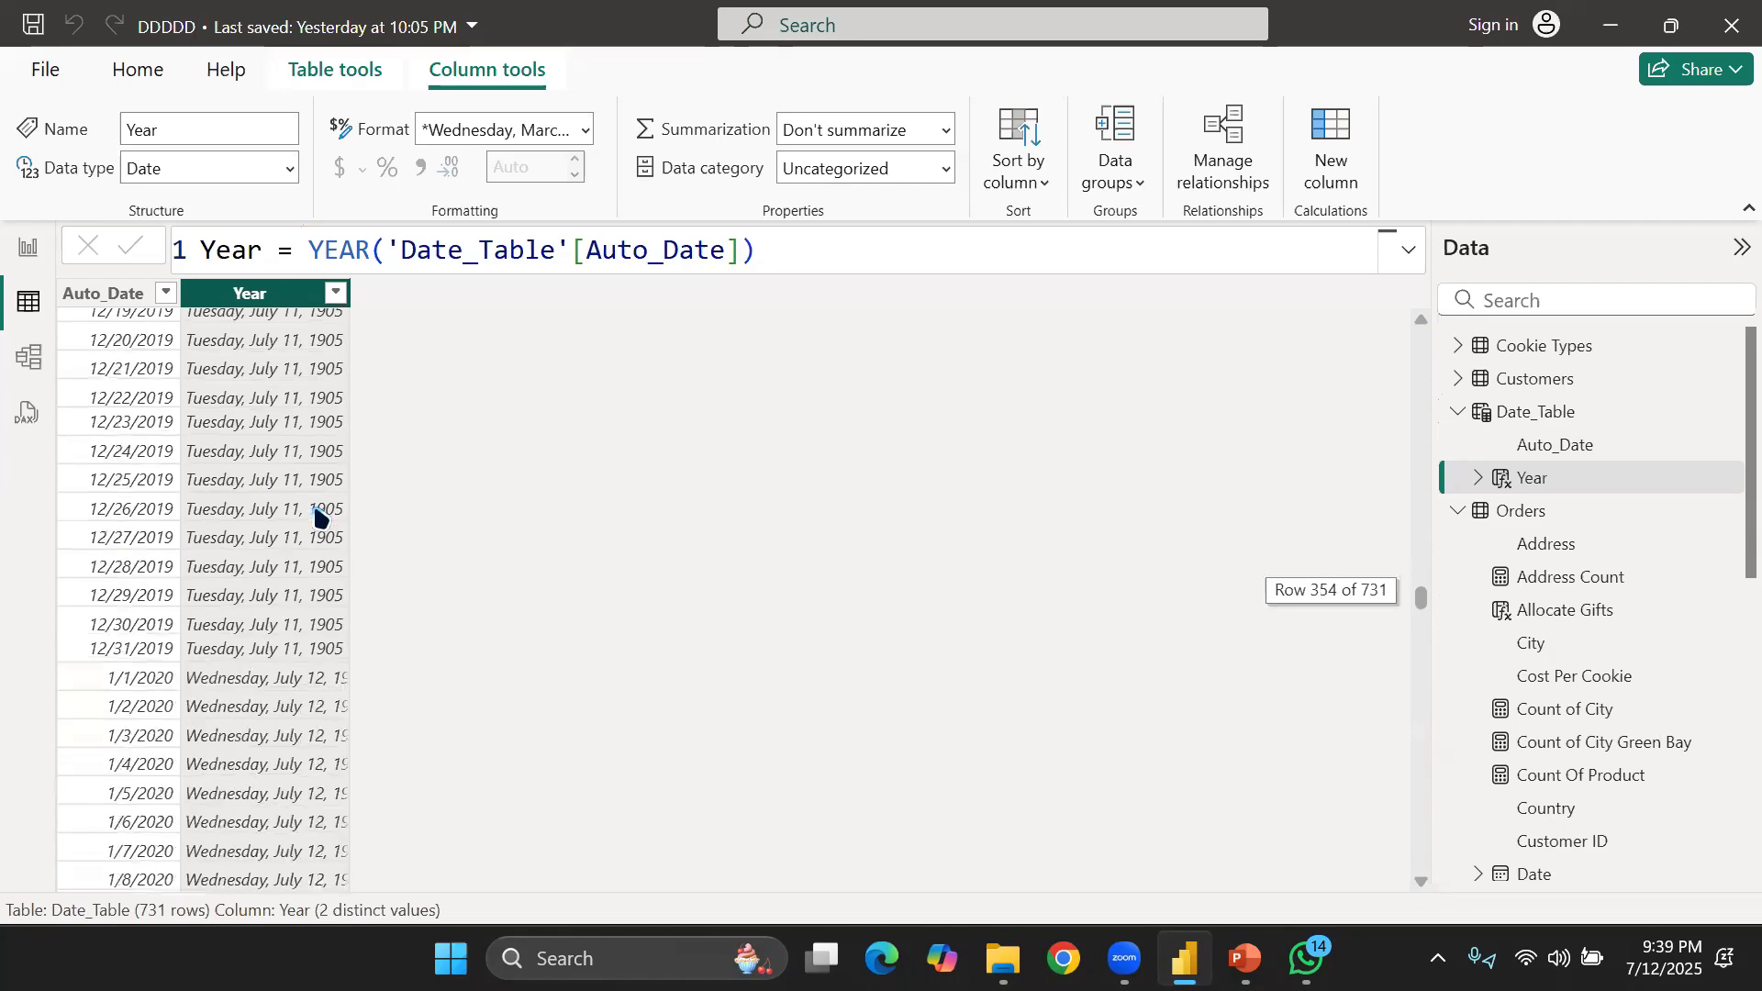
scroll(317, 519, up, 20)
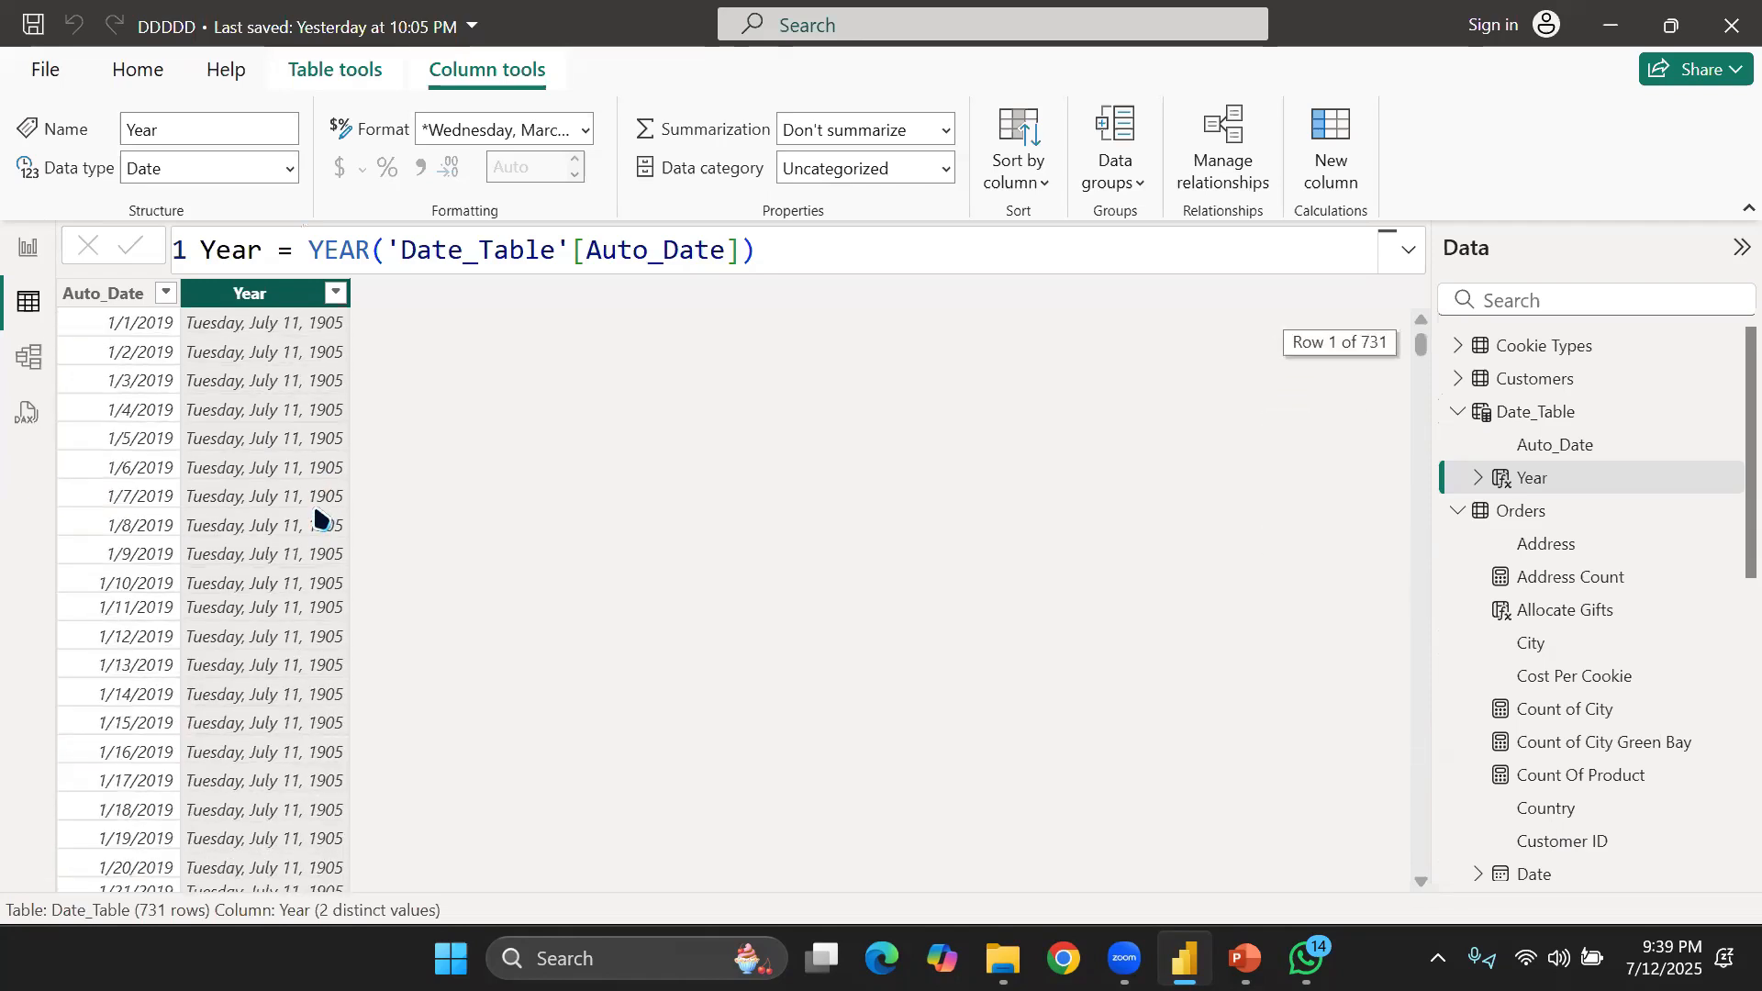
Remove the YEAR('Date_Table'[Auto_Date]) expression from the Year column's formula
click(811, 252)
key(BackSpace)
key(BackSpace)
key(BackSpace)
key(BackSpace)
key(BackSpace)
key(BackSpace)
key(BackSpace)
key(BackSpace)
key(BackSpace)
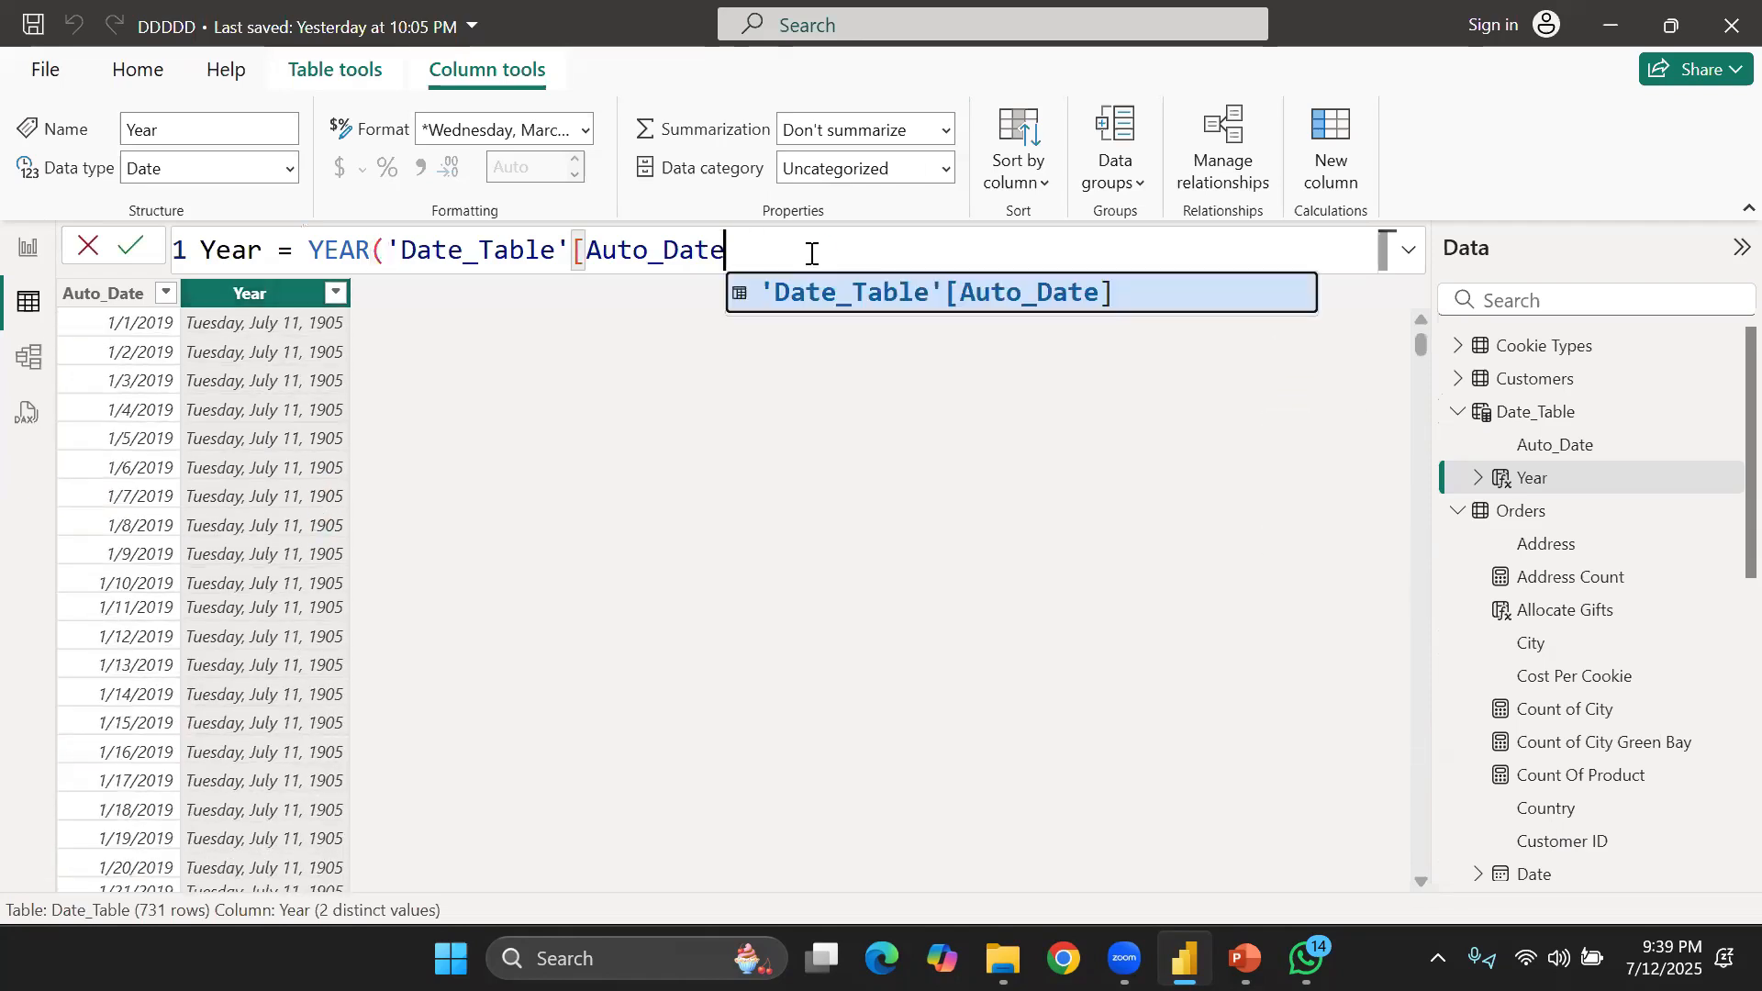
key(BackSpace)
key(BackSpace)
key(BackSpace)
key(BackSpace)
key(BackSpace)
key(BackSpace)
key(BackSpace)
key(BackSpace)
key(BackSpace)
key(BackSpace)
key(BackSpace)
key(BackSpace)
key(BackSpace)
key(BackSpace)
key(BackSpace)
key(BackSpace)
key(BackSpace)
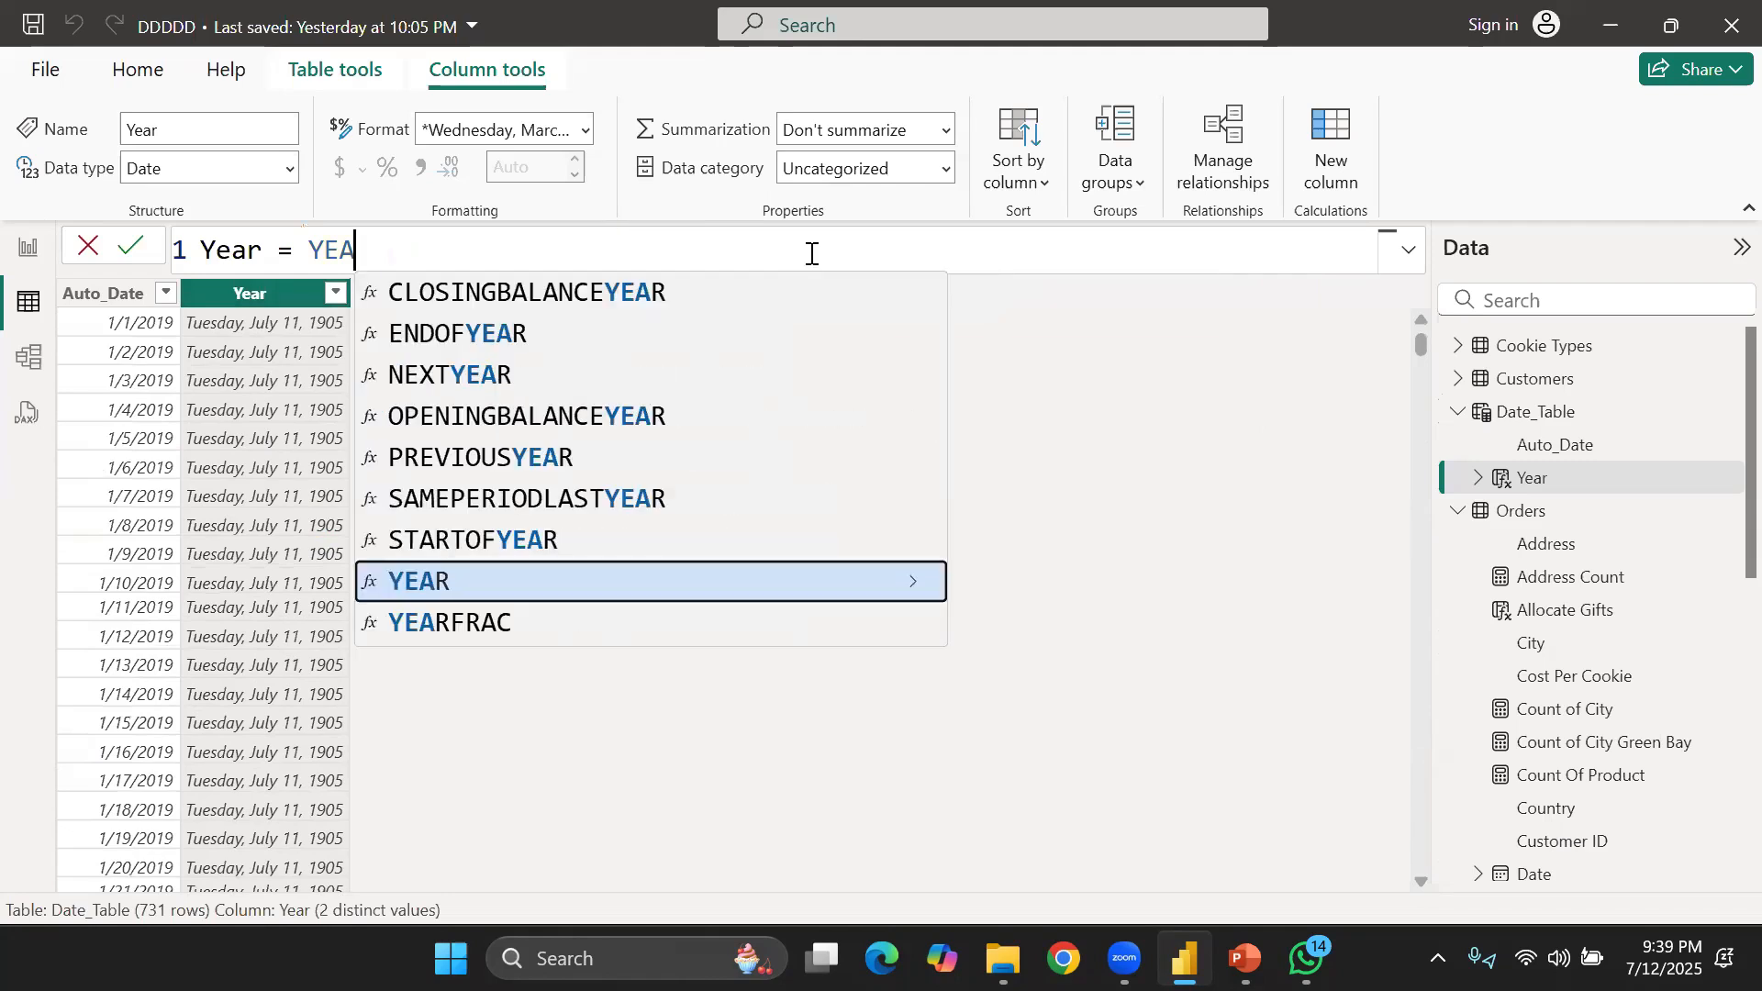
key(BackSpace)
key(BackSpace)
key(BackSpace)
Redefine the Year column as MONTH('Date_Table'[Auto_Date]) and review the values down the table
text(mon)
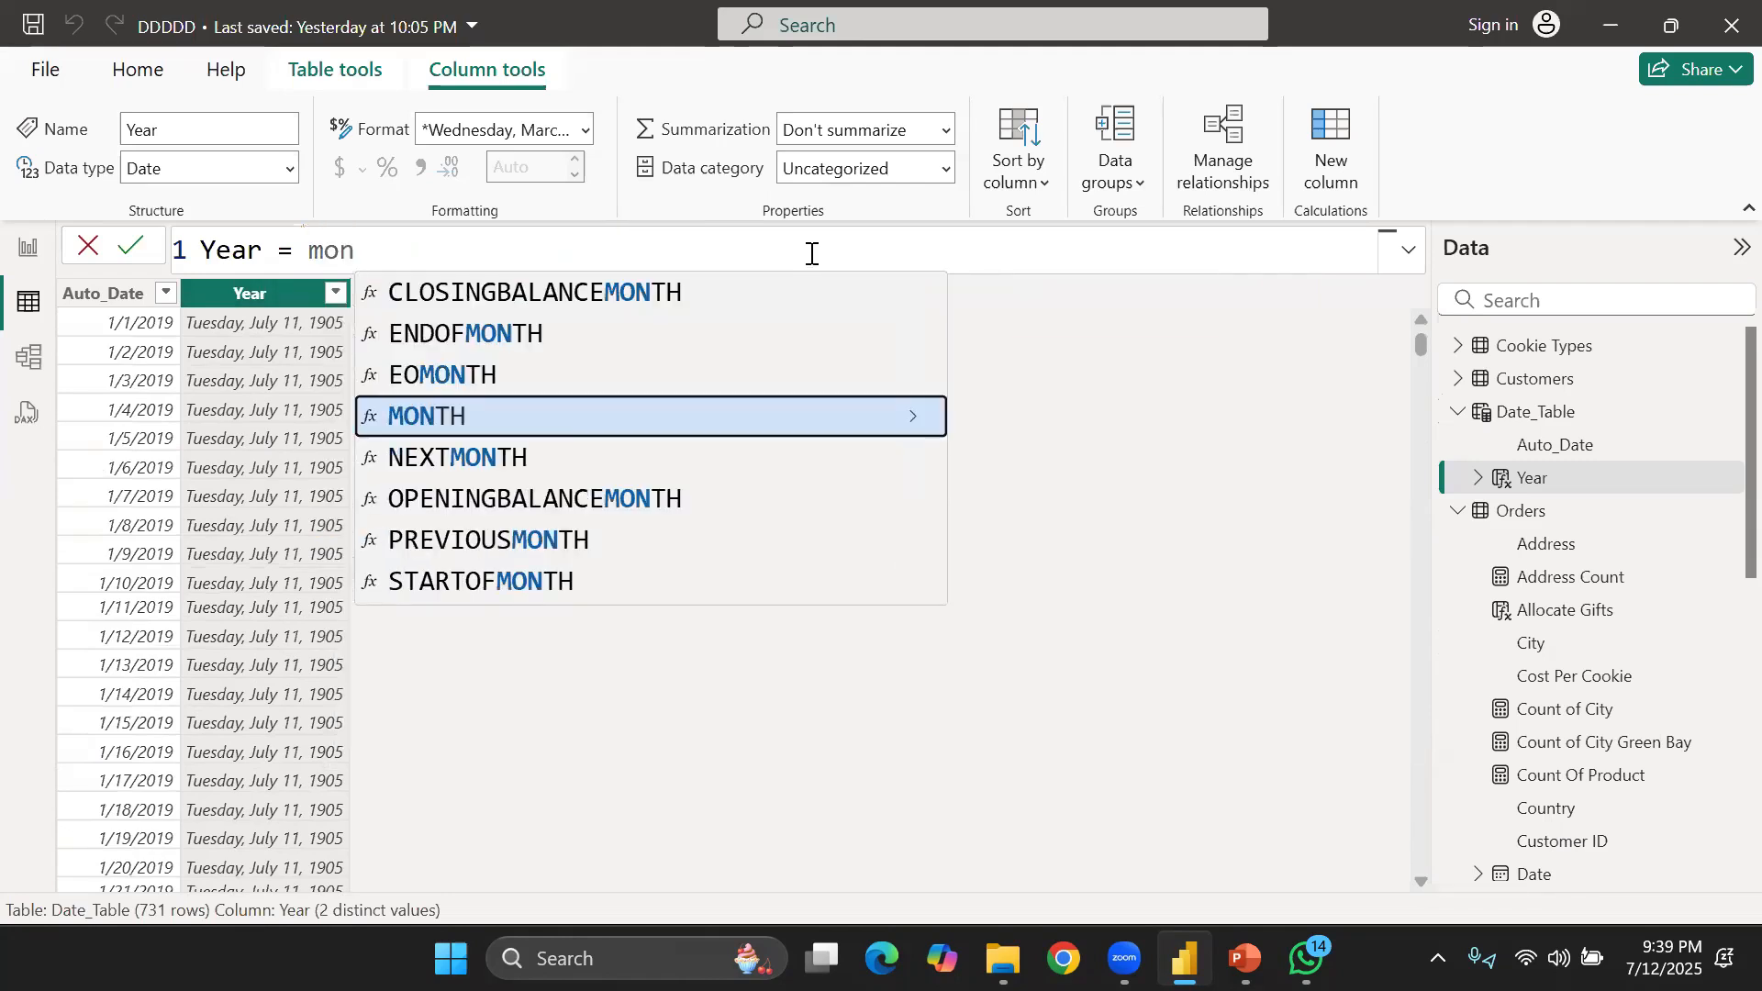
key(Tab)
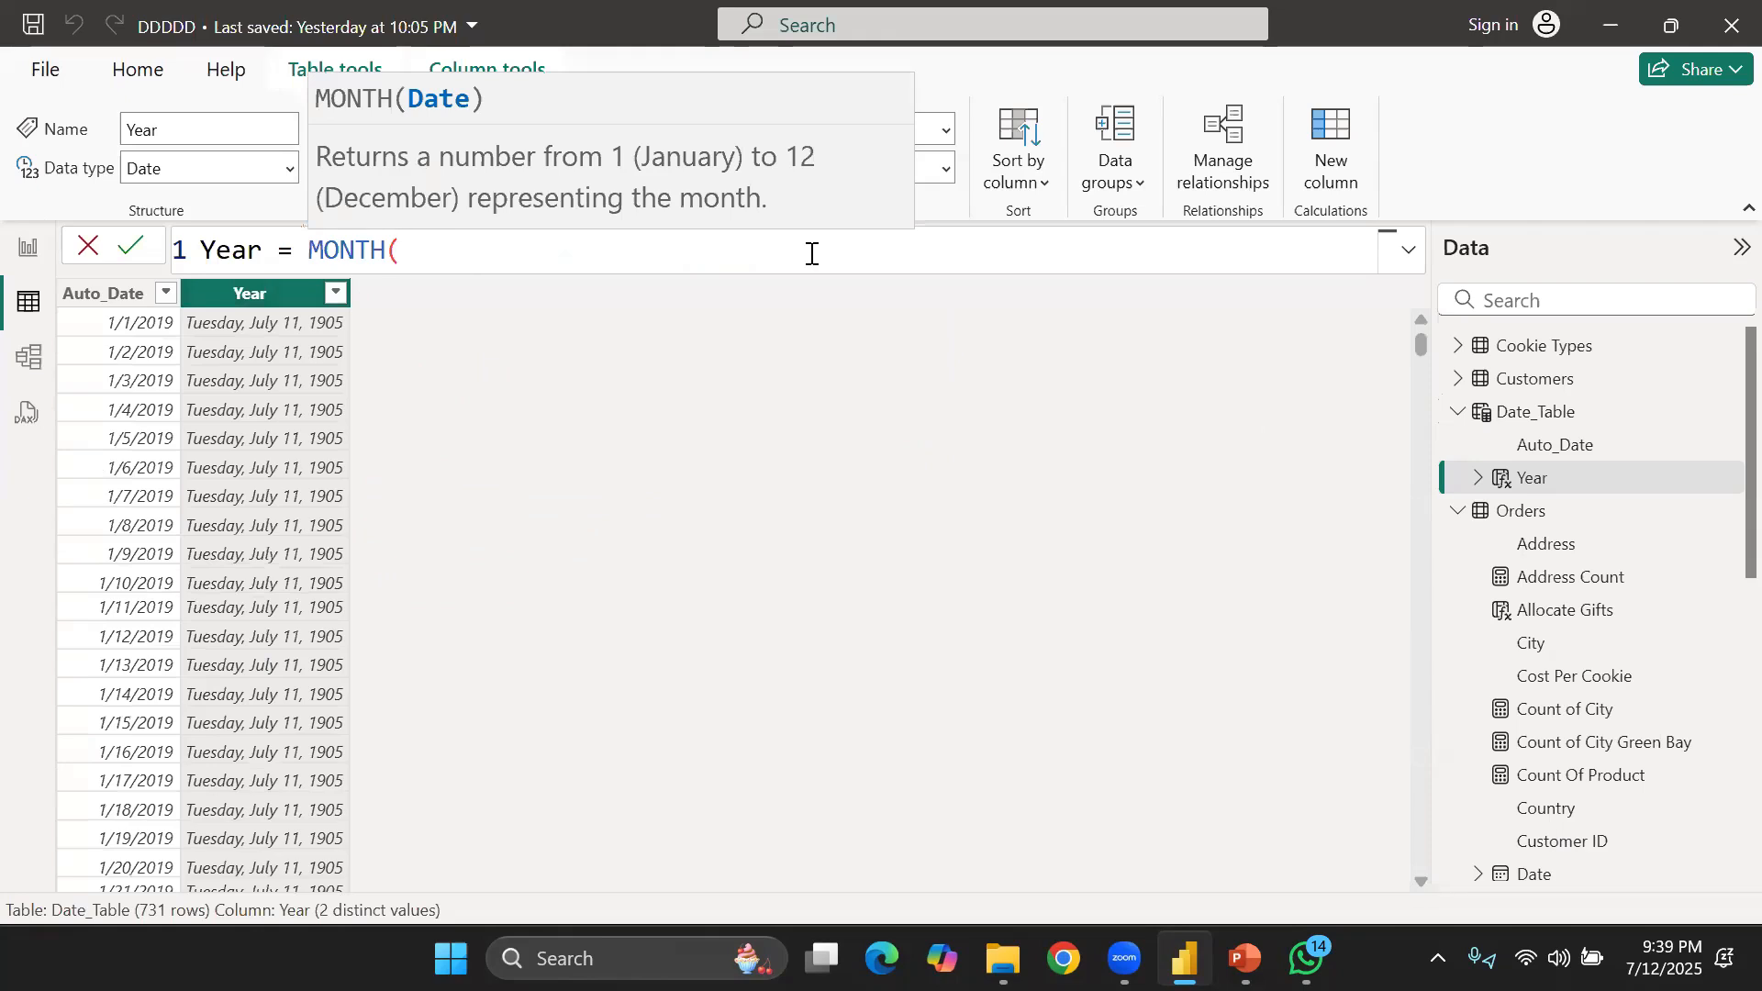
text(')
click(799, 334)
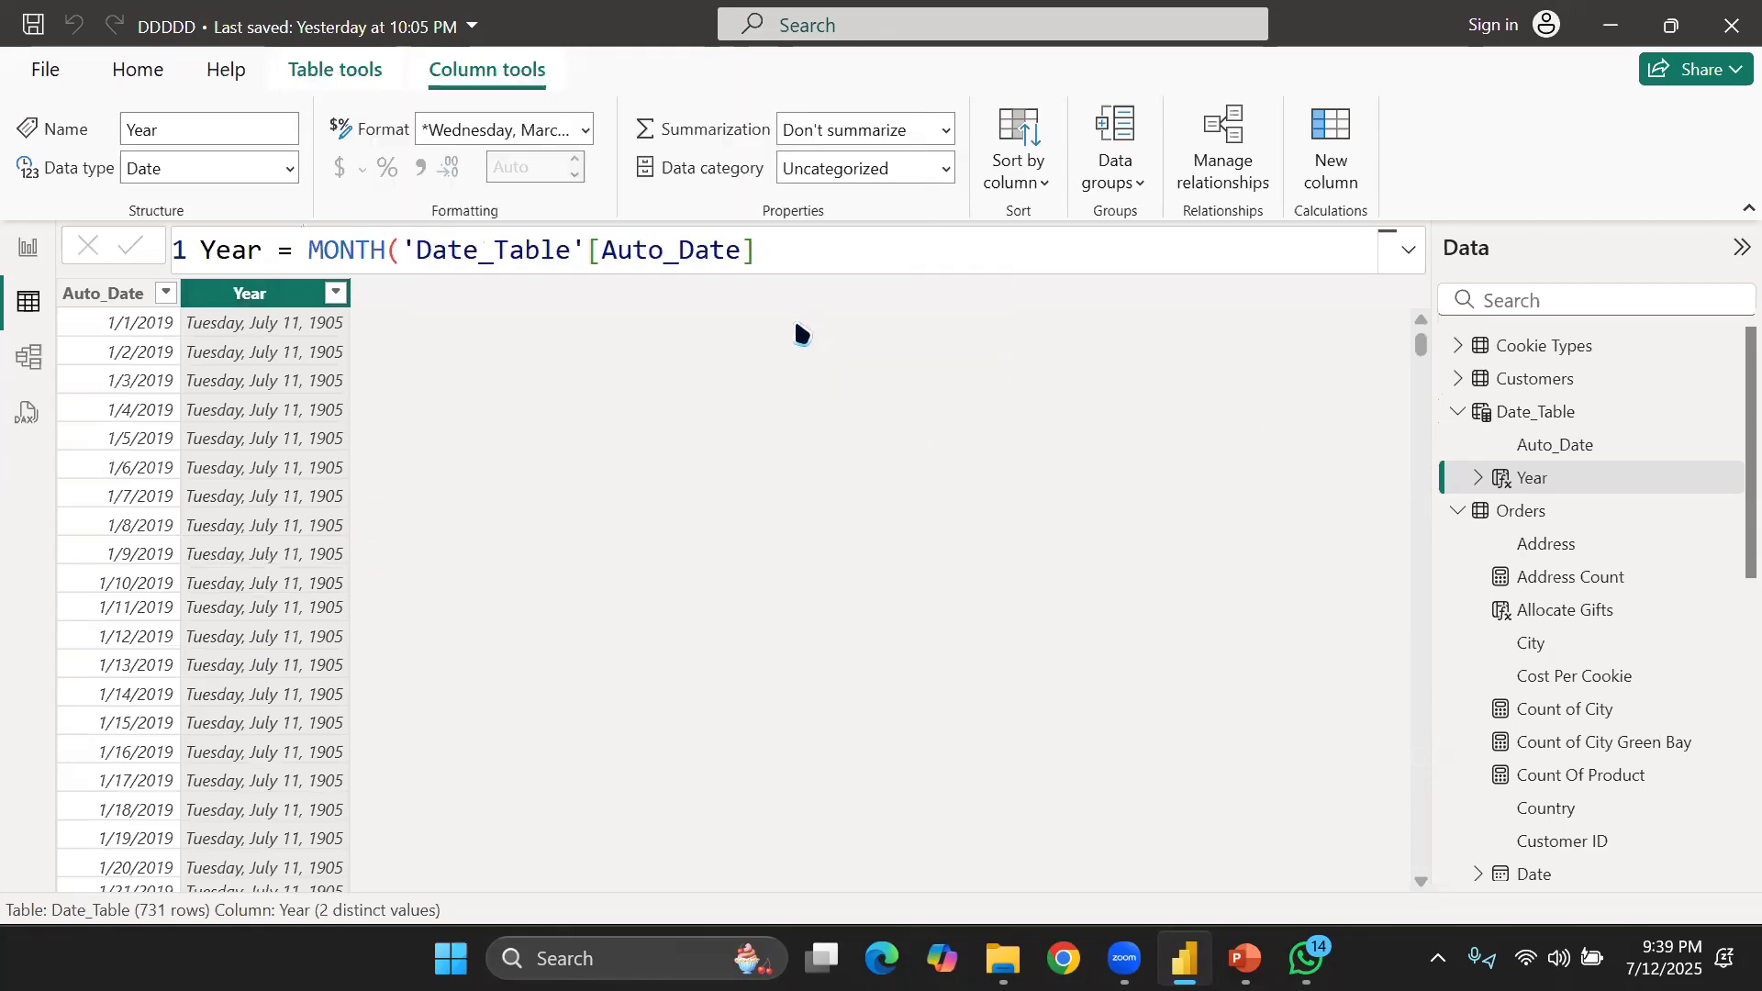
text())
key(Return)
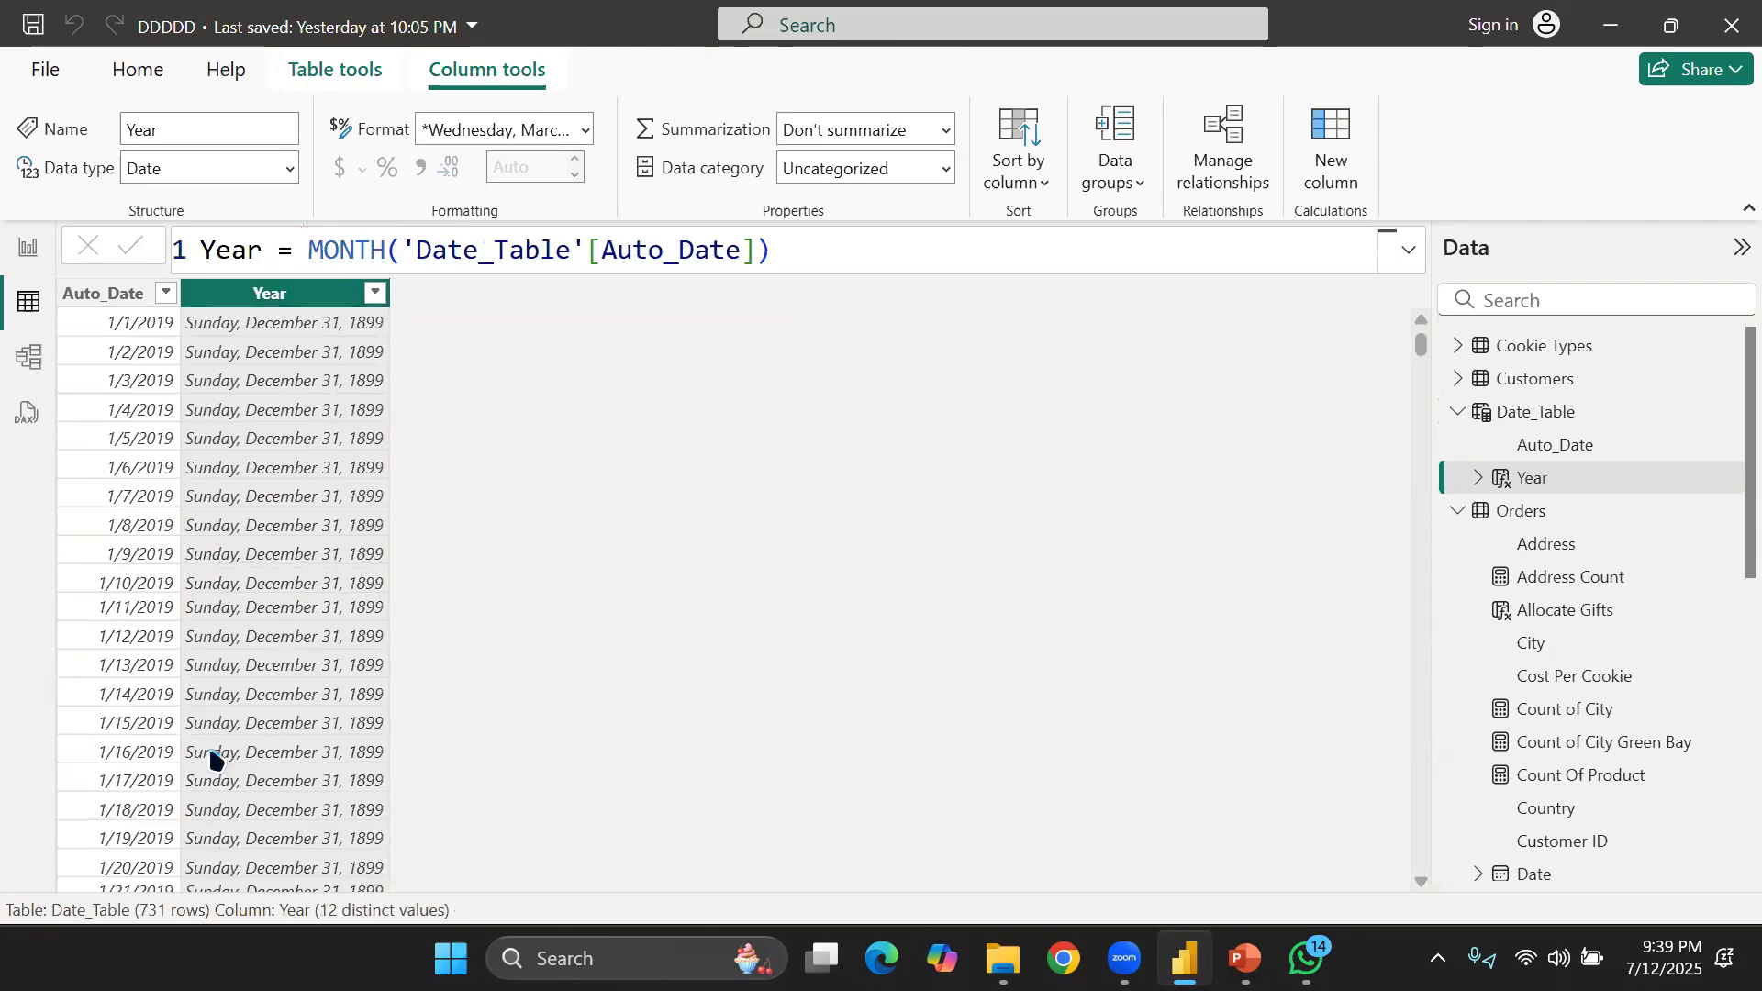
scroll(152, 789, down, 20)
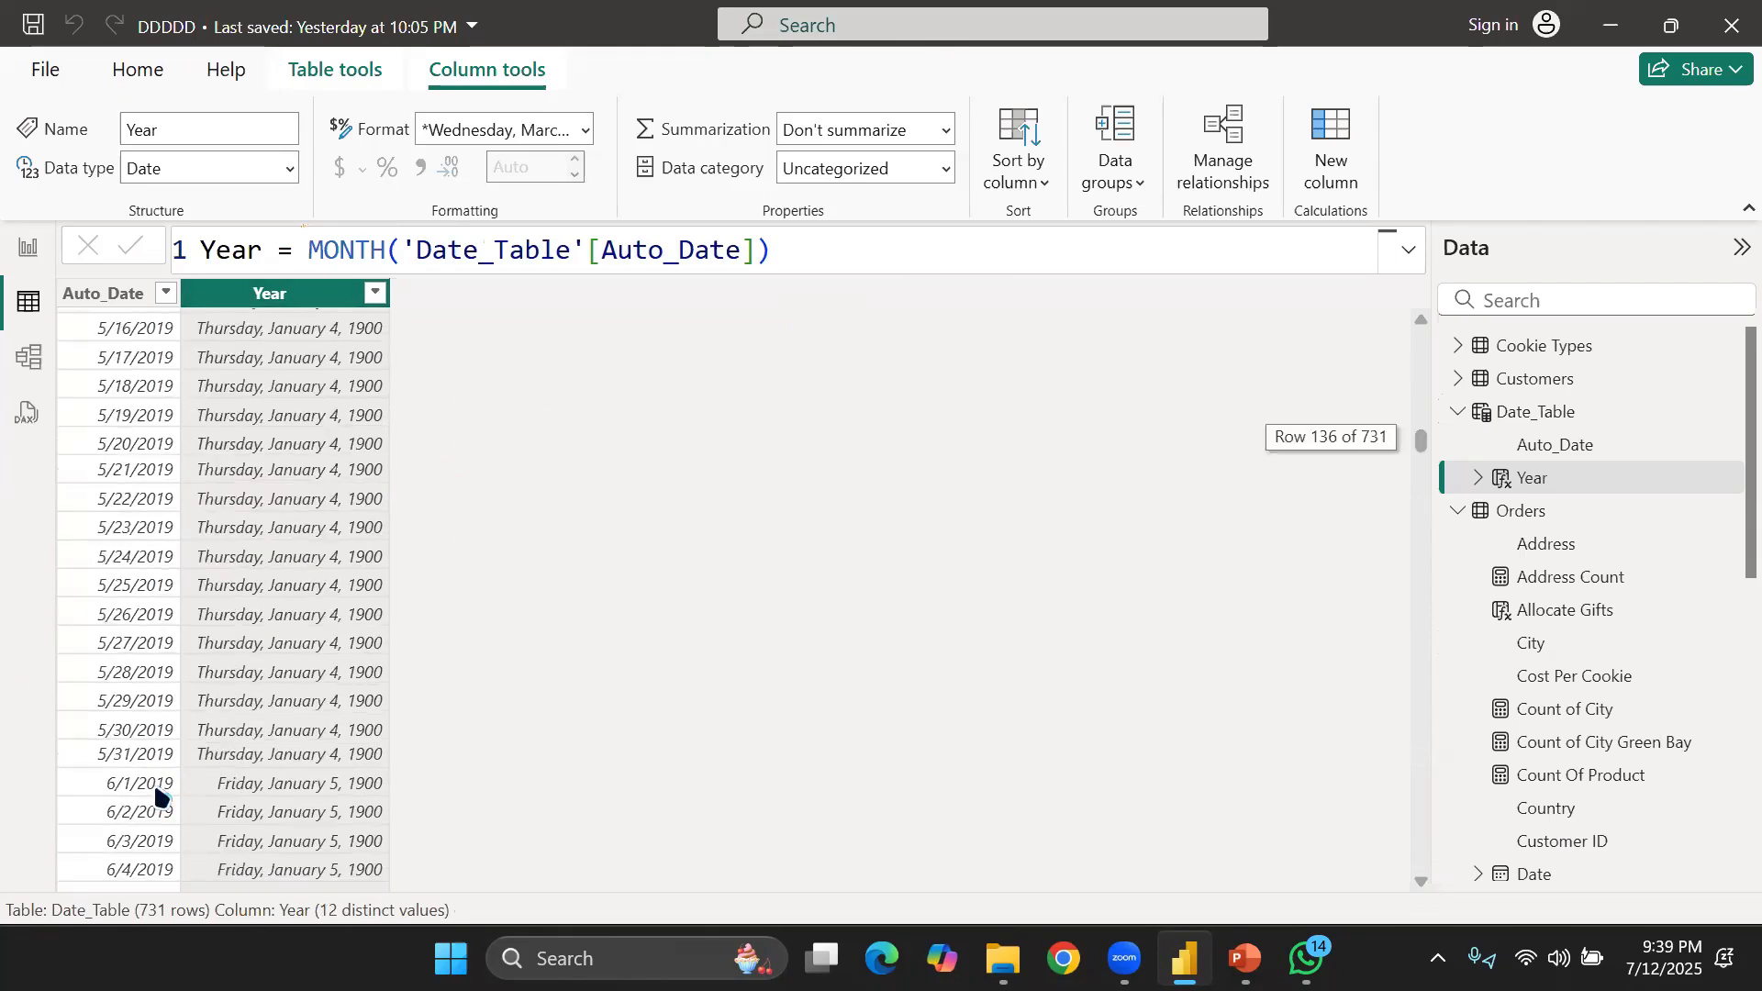
scroll(158, 797, down, 20)
scroll(158, 797, up, 20)
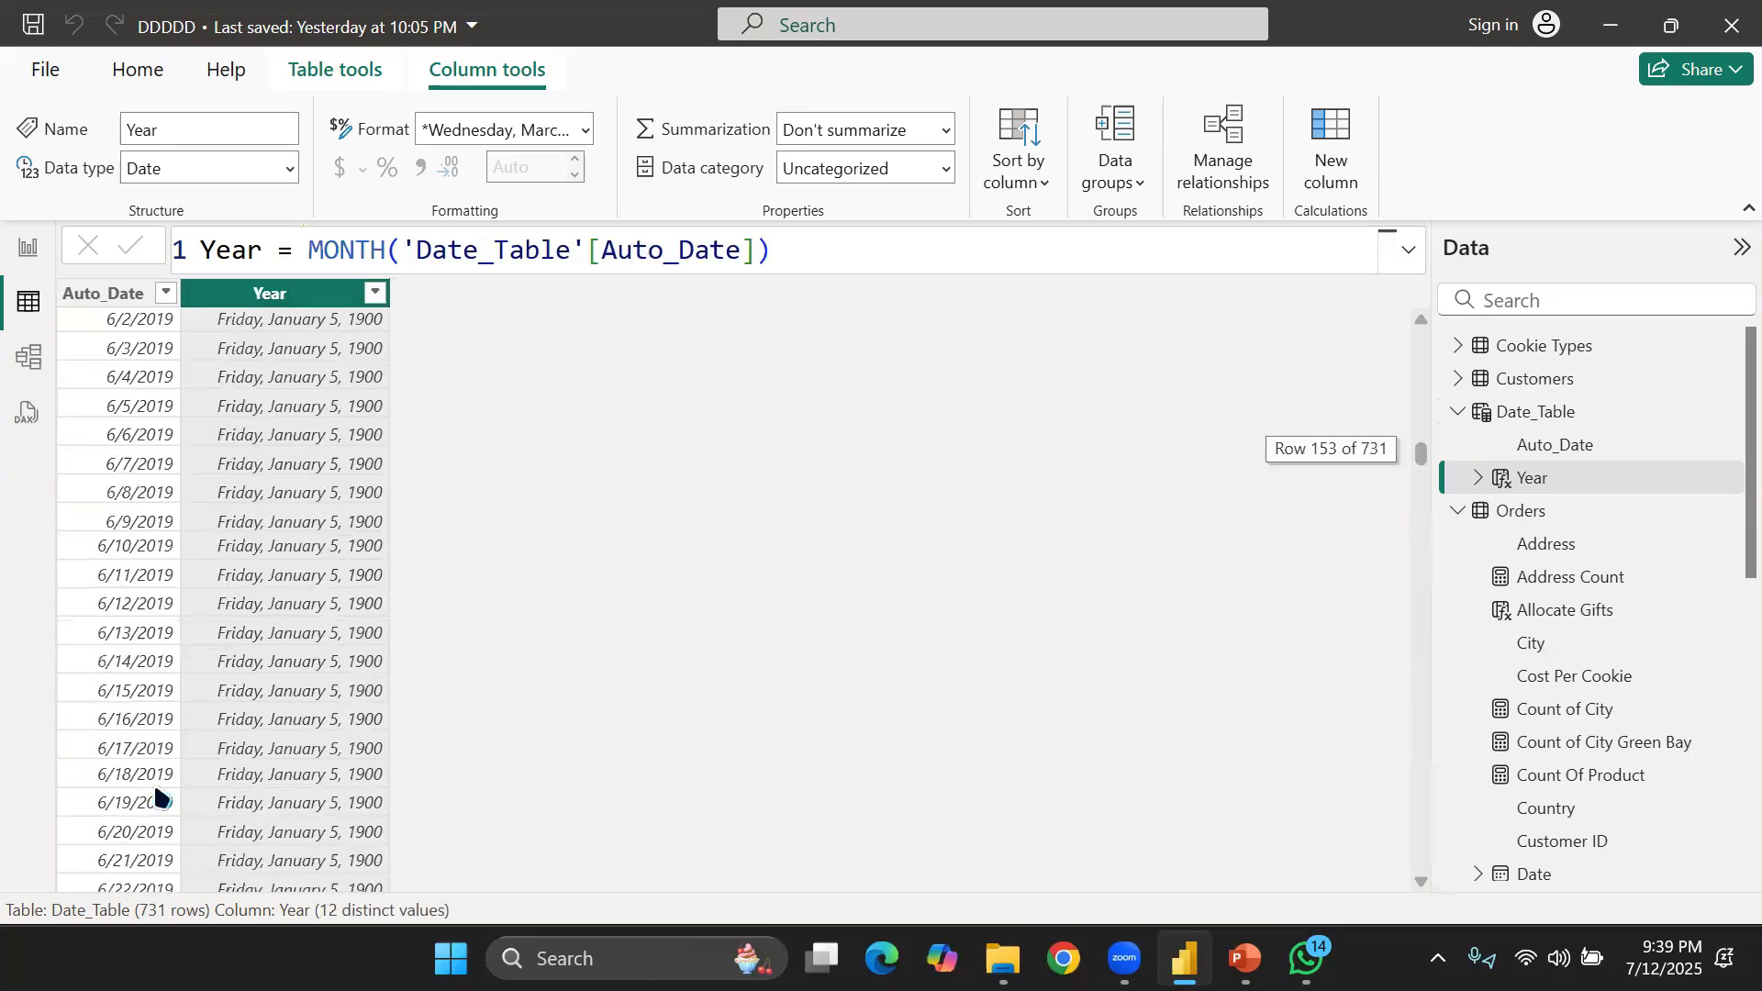
scroll(157, 796, up, 20)
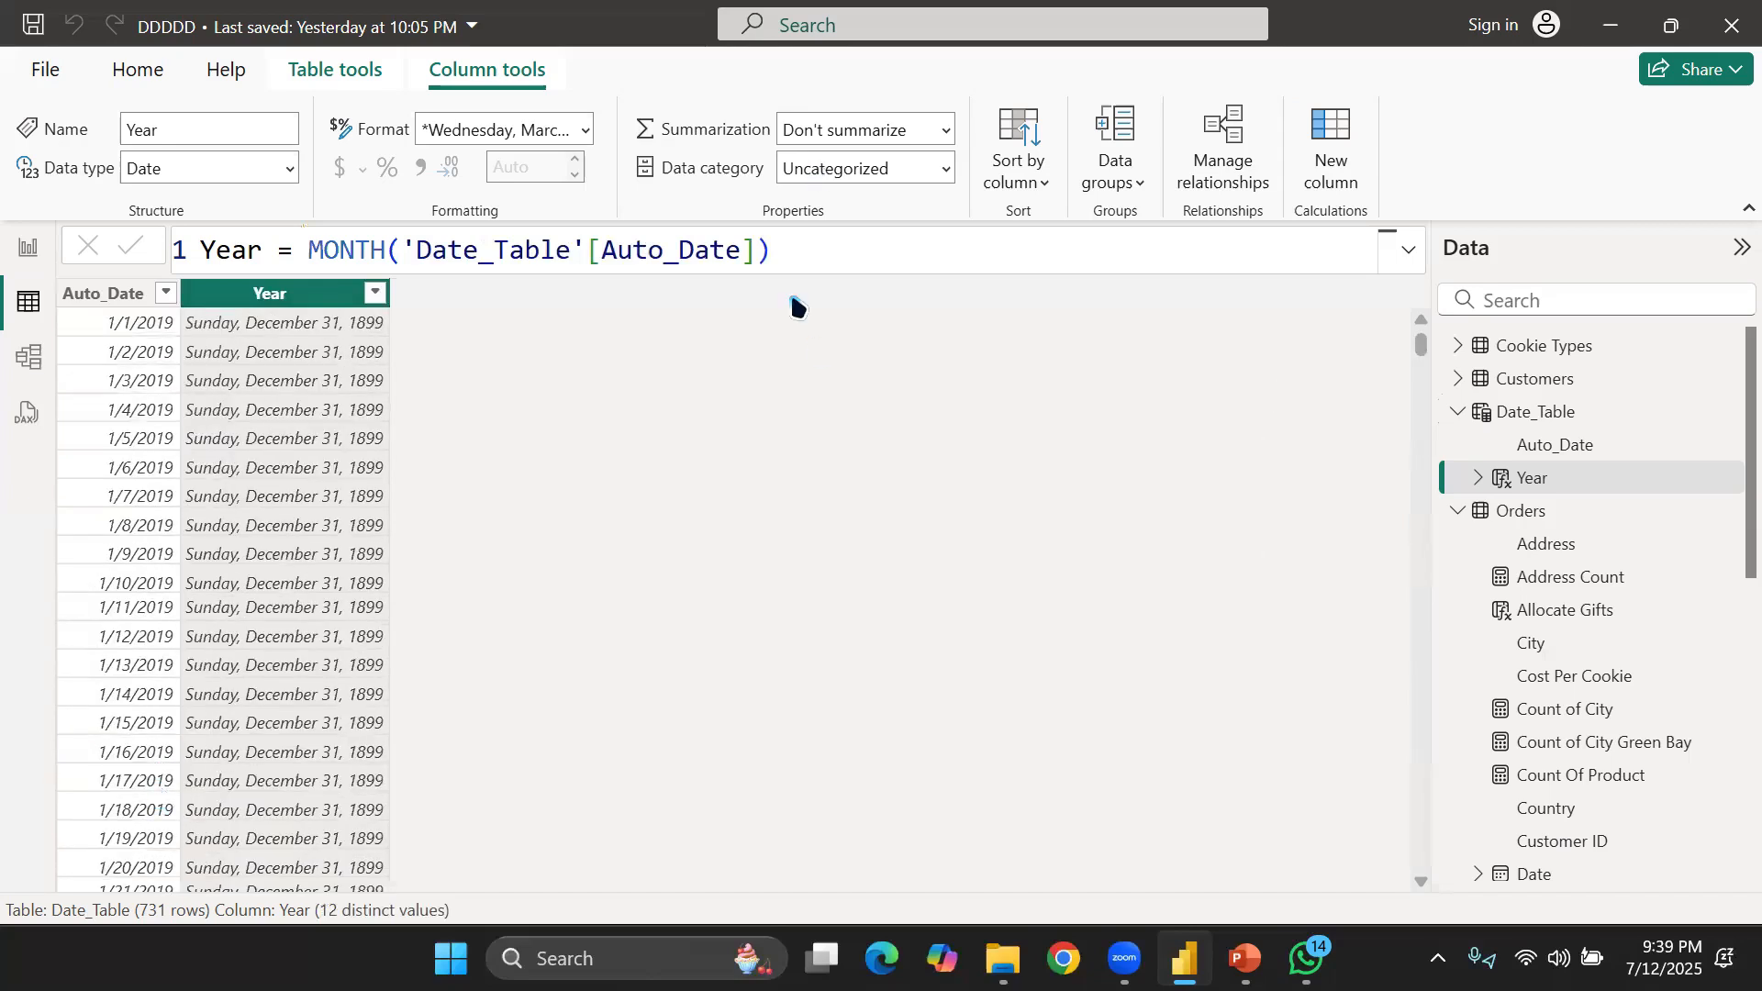
Delete the 'Date_Table'[Auto_Date] argument from the MONTH function and leave the formula as MONTH()
click(771, 259)
key(BackSpace)
key(BackSpace)
key(BackSpace)
key(BackSpace)
key(BackSpace)
key(BackSpace)
key(BackSpace)
key(BackSpace)
key(BackSpace)
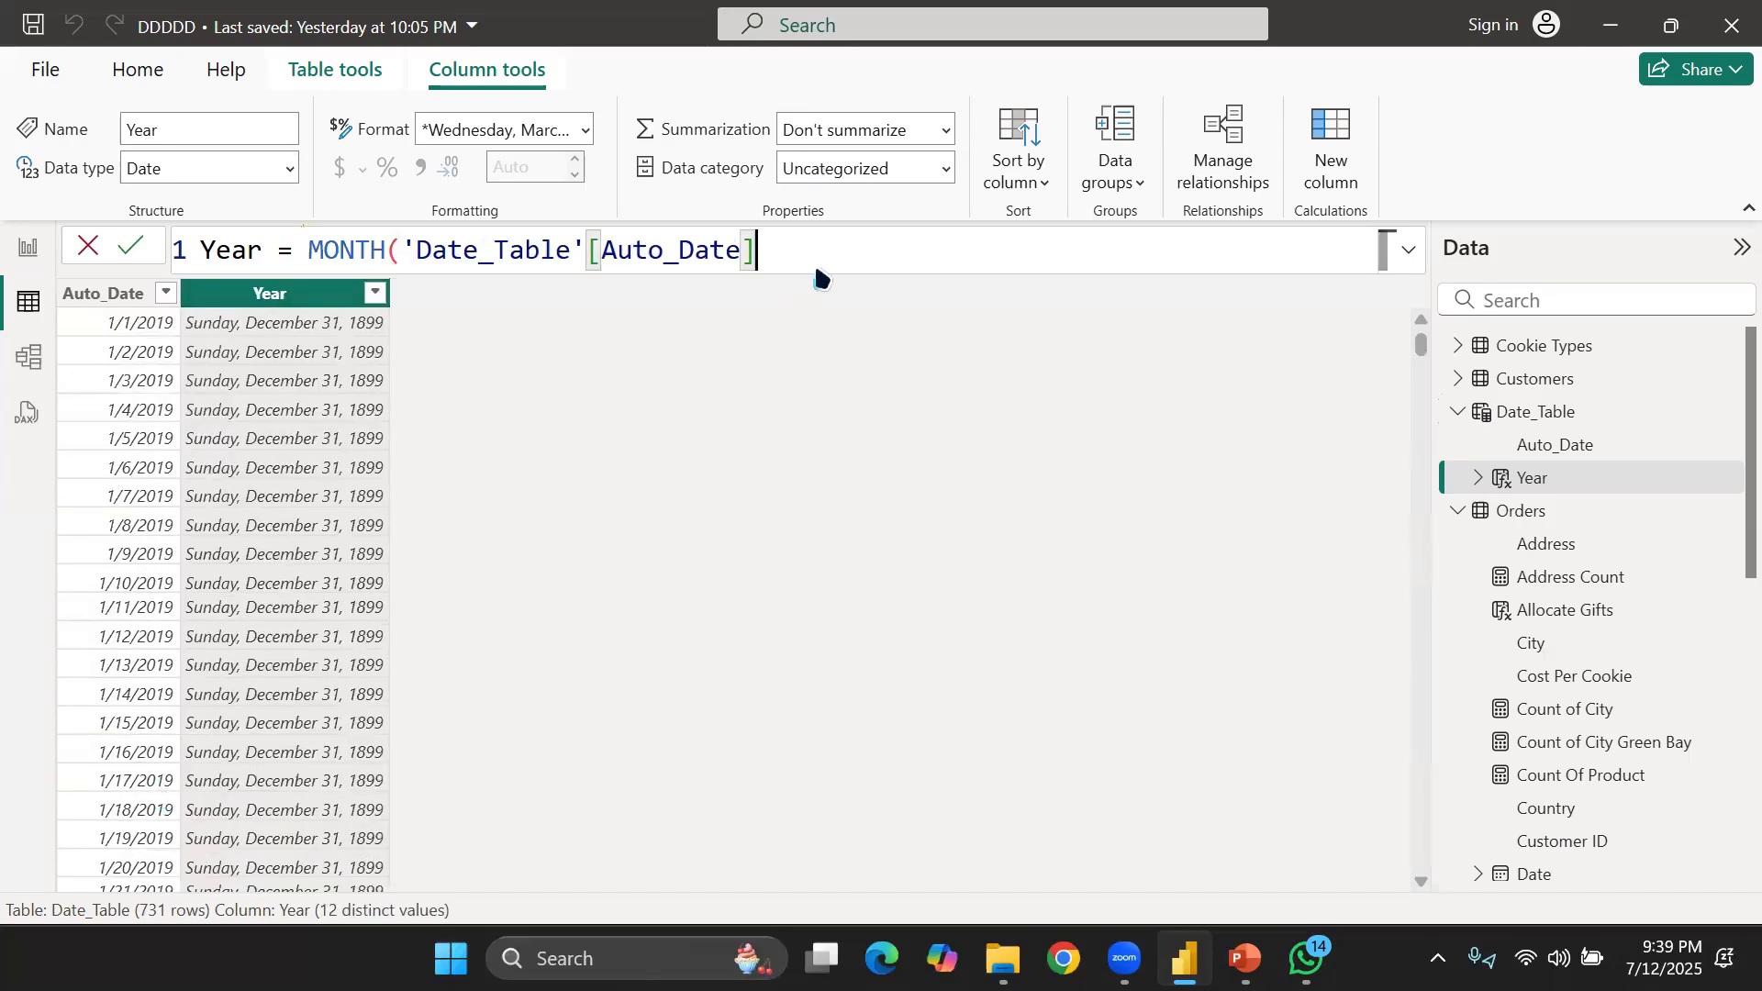
key(BackSpace)
key(BackSpace)
key(BackSpace)
key(BackSpace)
key(BackSpace)
key(BackSpace)
key(BackSpace)
key(BackSpace)
key(BackSpace)
key(BackSpace)
key(BackSpace)
key(BackSpace)
key(BackSpace)
key(BackSpace)
key(BackSpace)
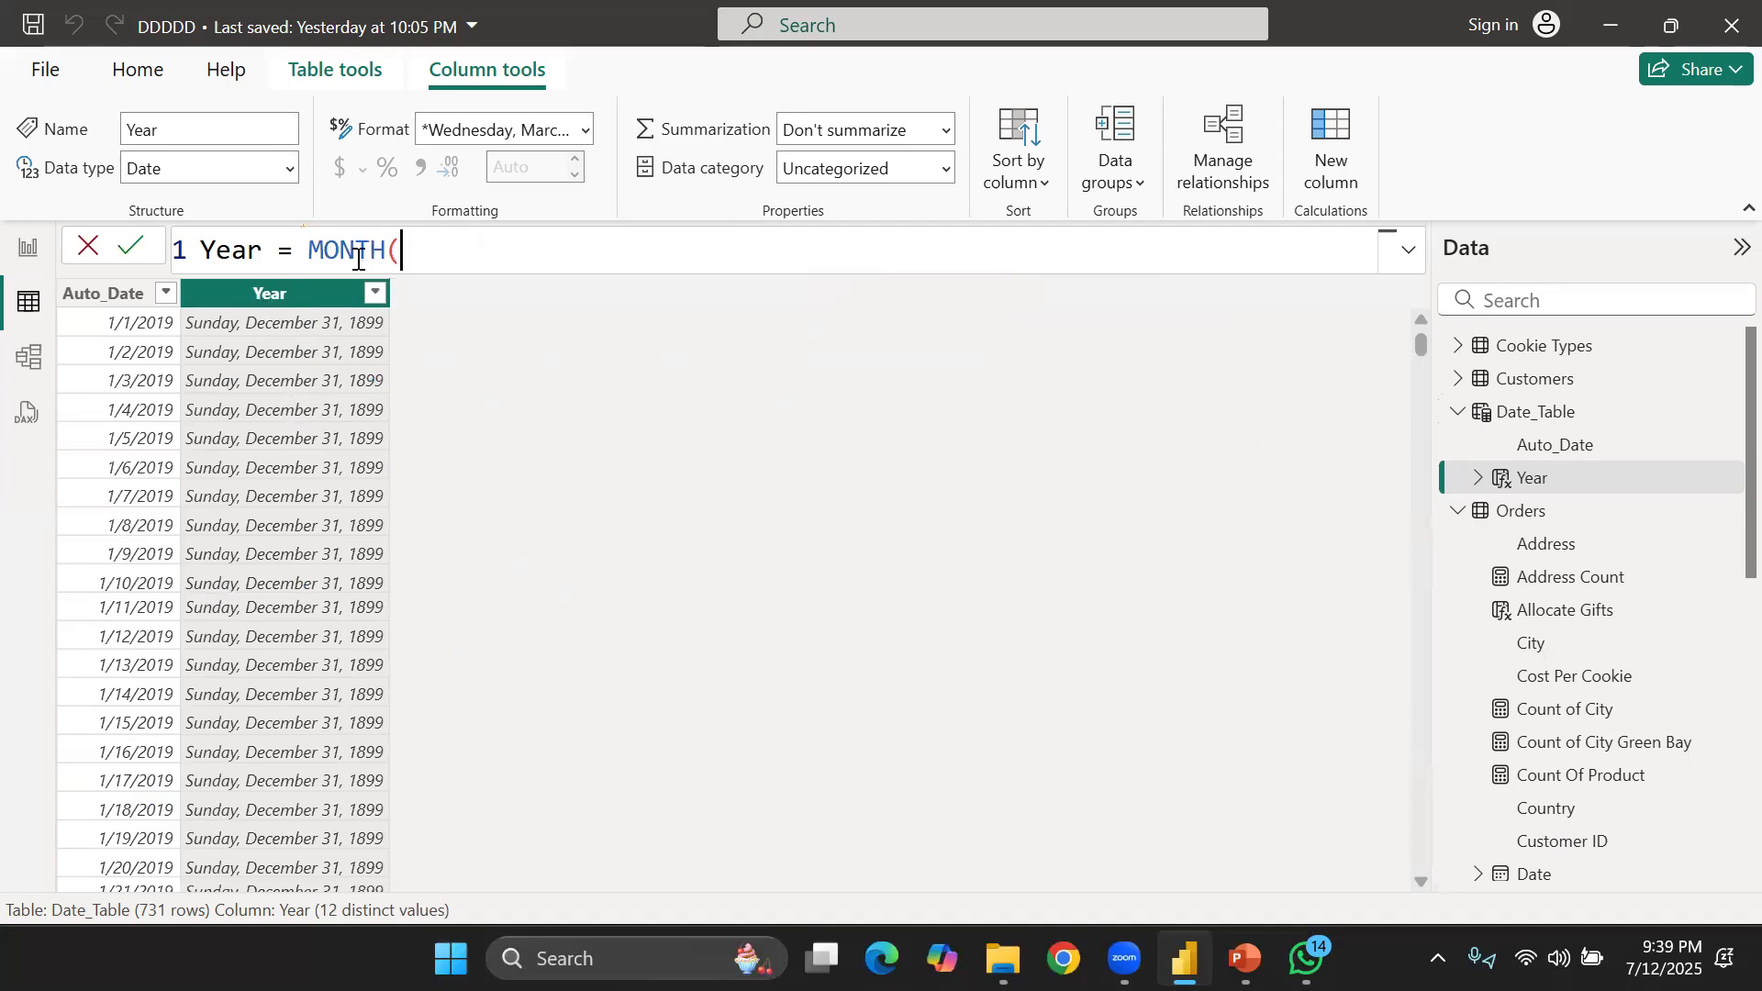
click(287, 168)
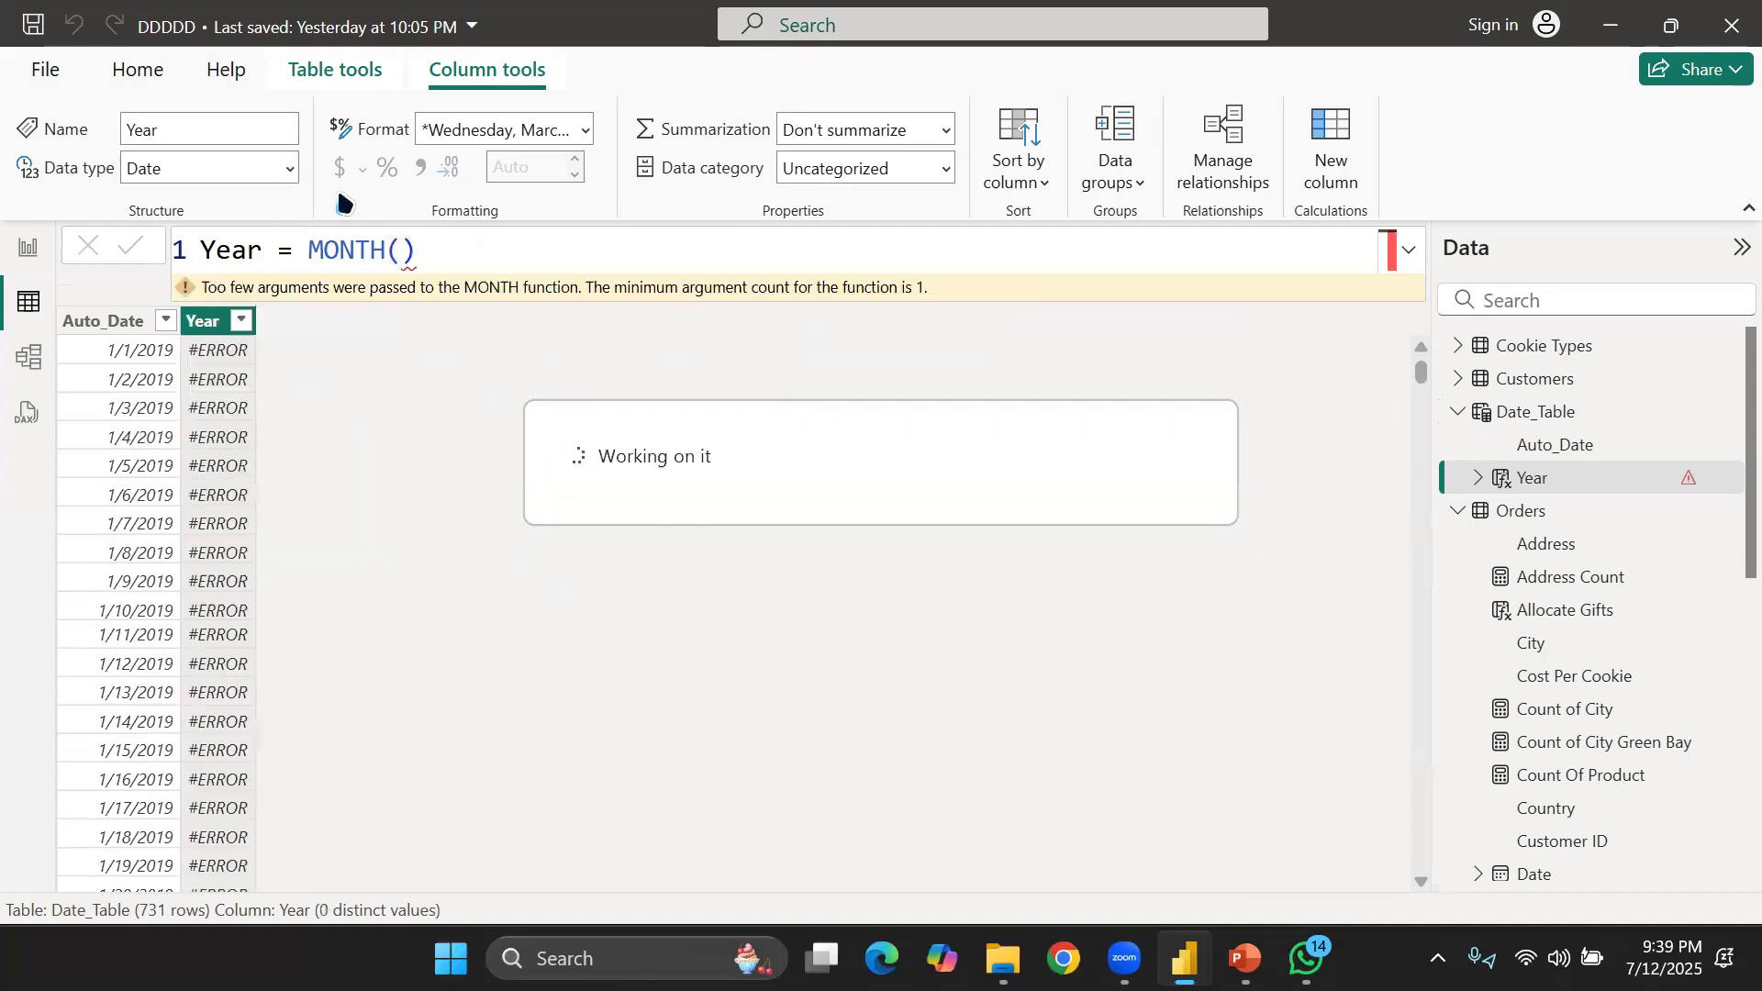
Replace MONTH() in the Year column's formula with FORMAT('Date_Table'[Auto_Date],"yyyy") and commit it
click(438, 267)
key(BackSpace)
key(BackSpace)
key(BackSpace)
key(BackSpace)
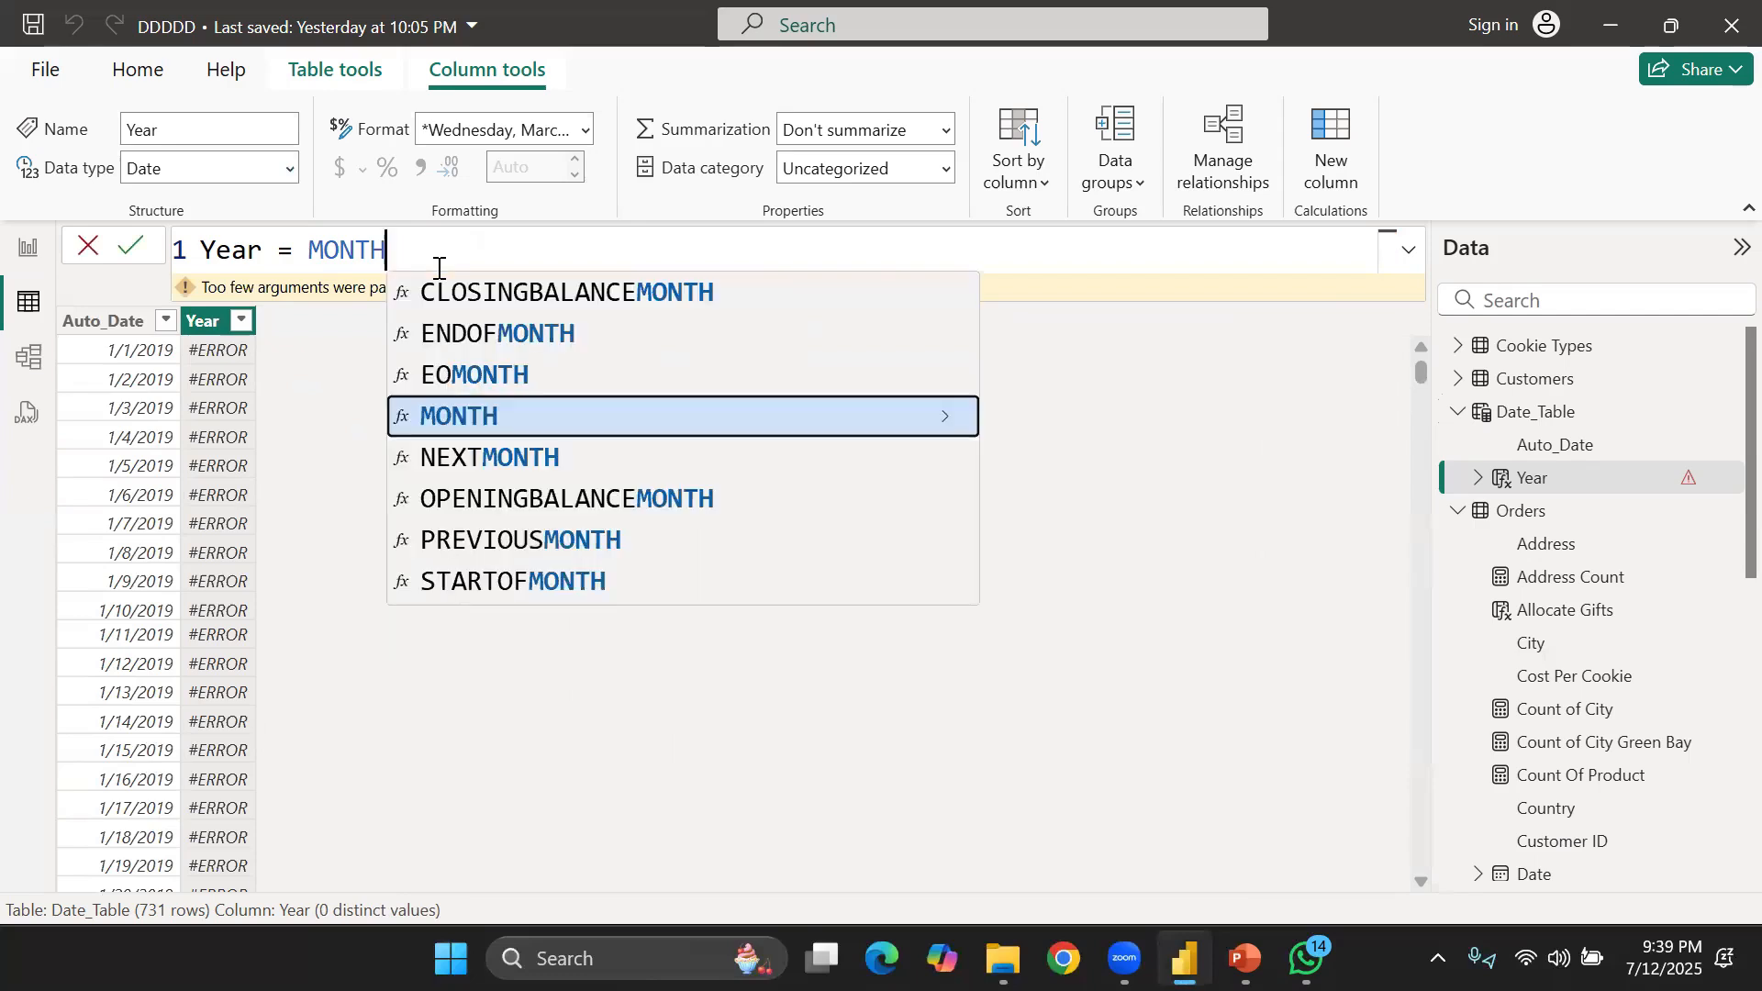
key(BackSpace)
key(BackSpace)
key(BackSpace)
text(for)
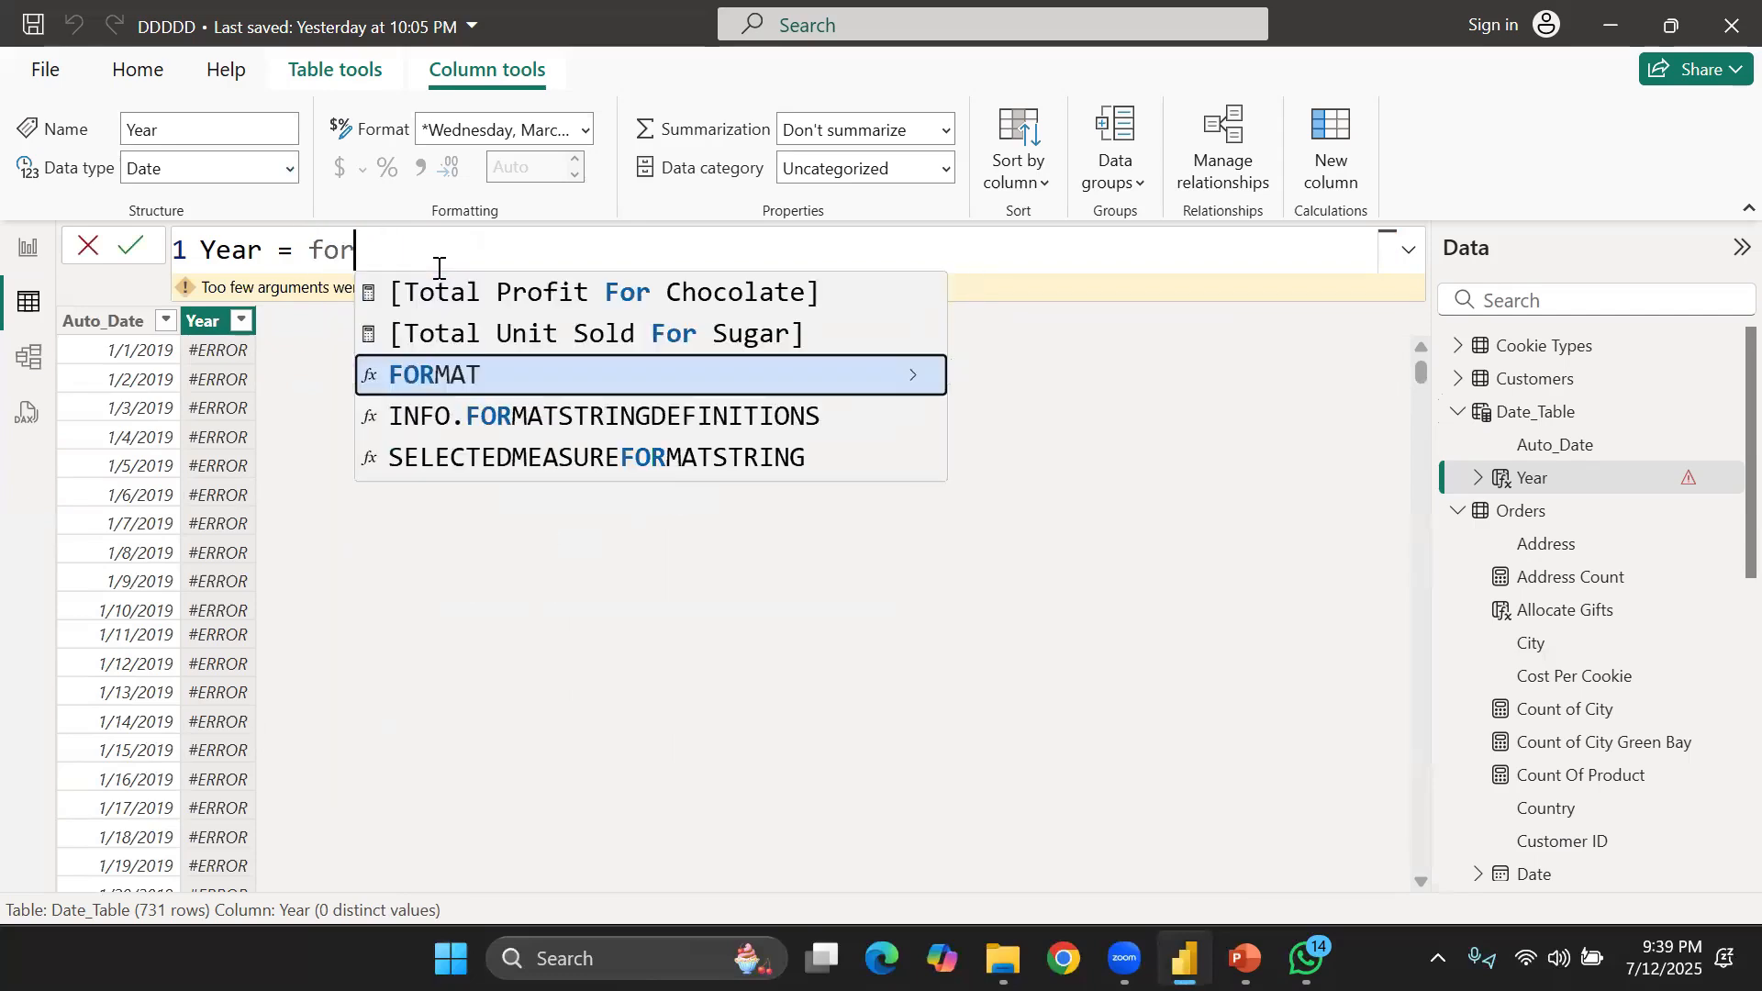
key(Tab)
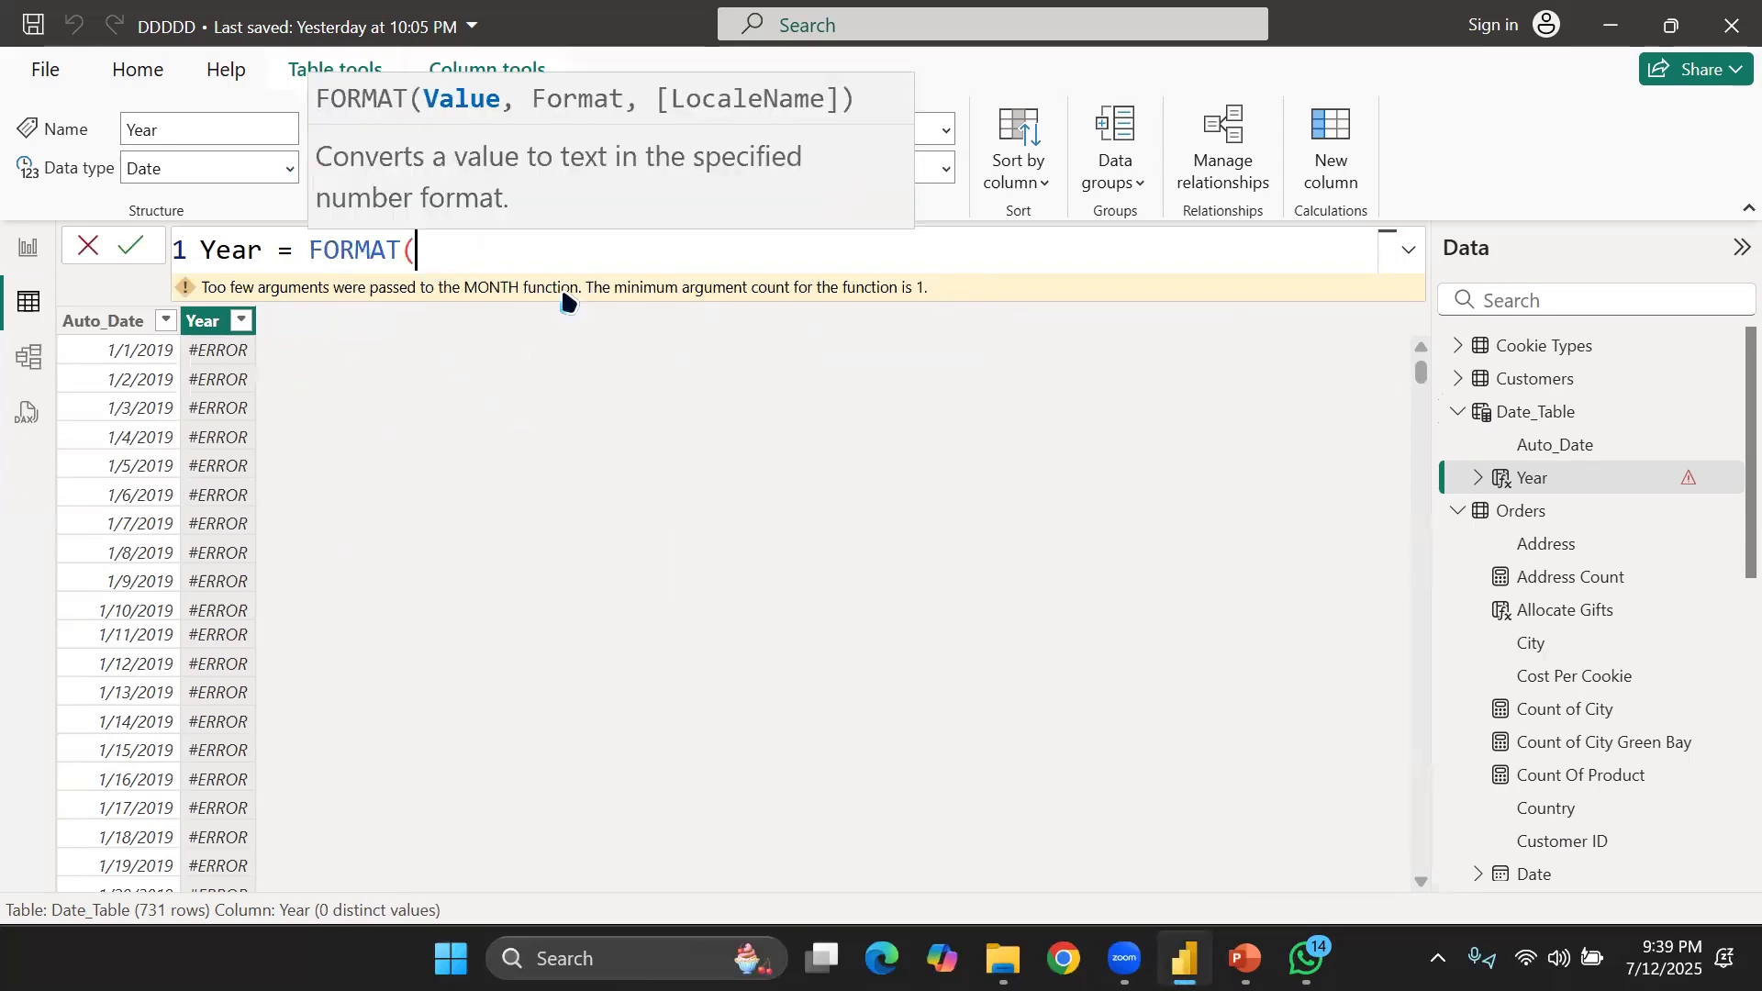
text(')
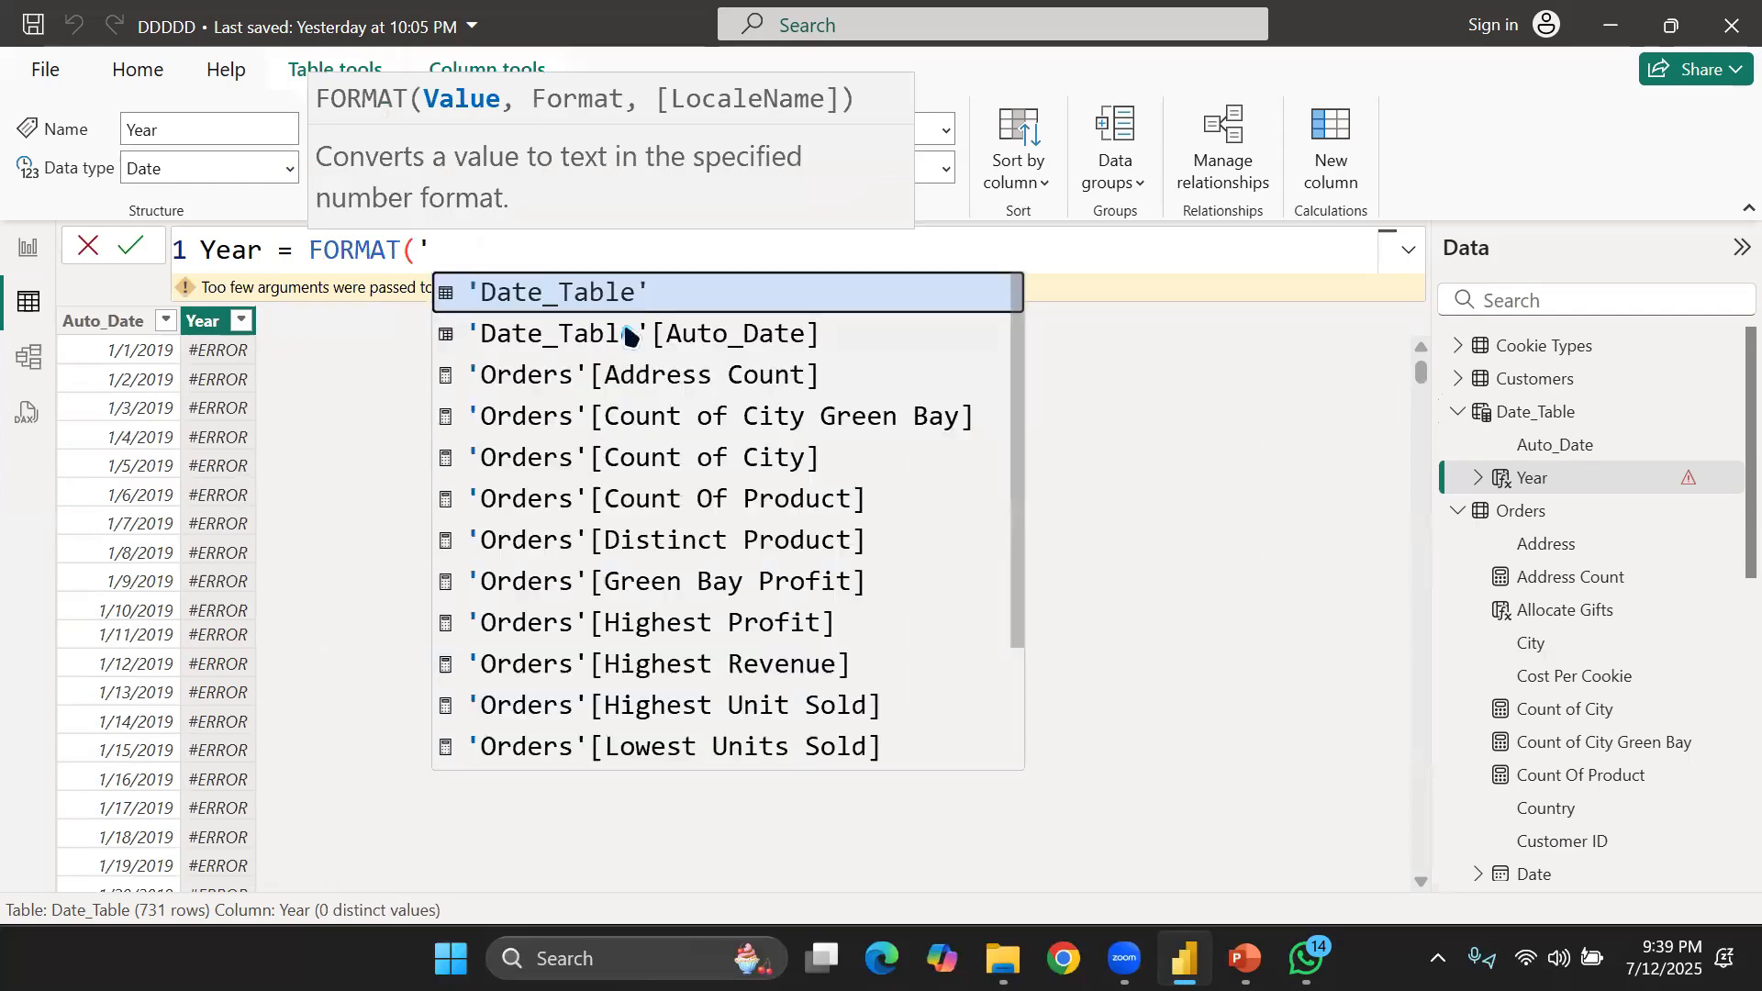
click(630, 335)
text(,)
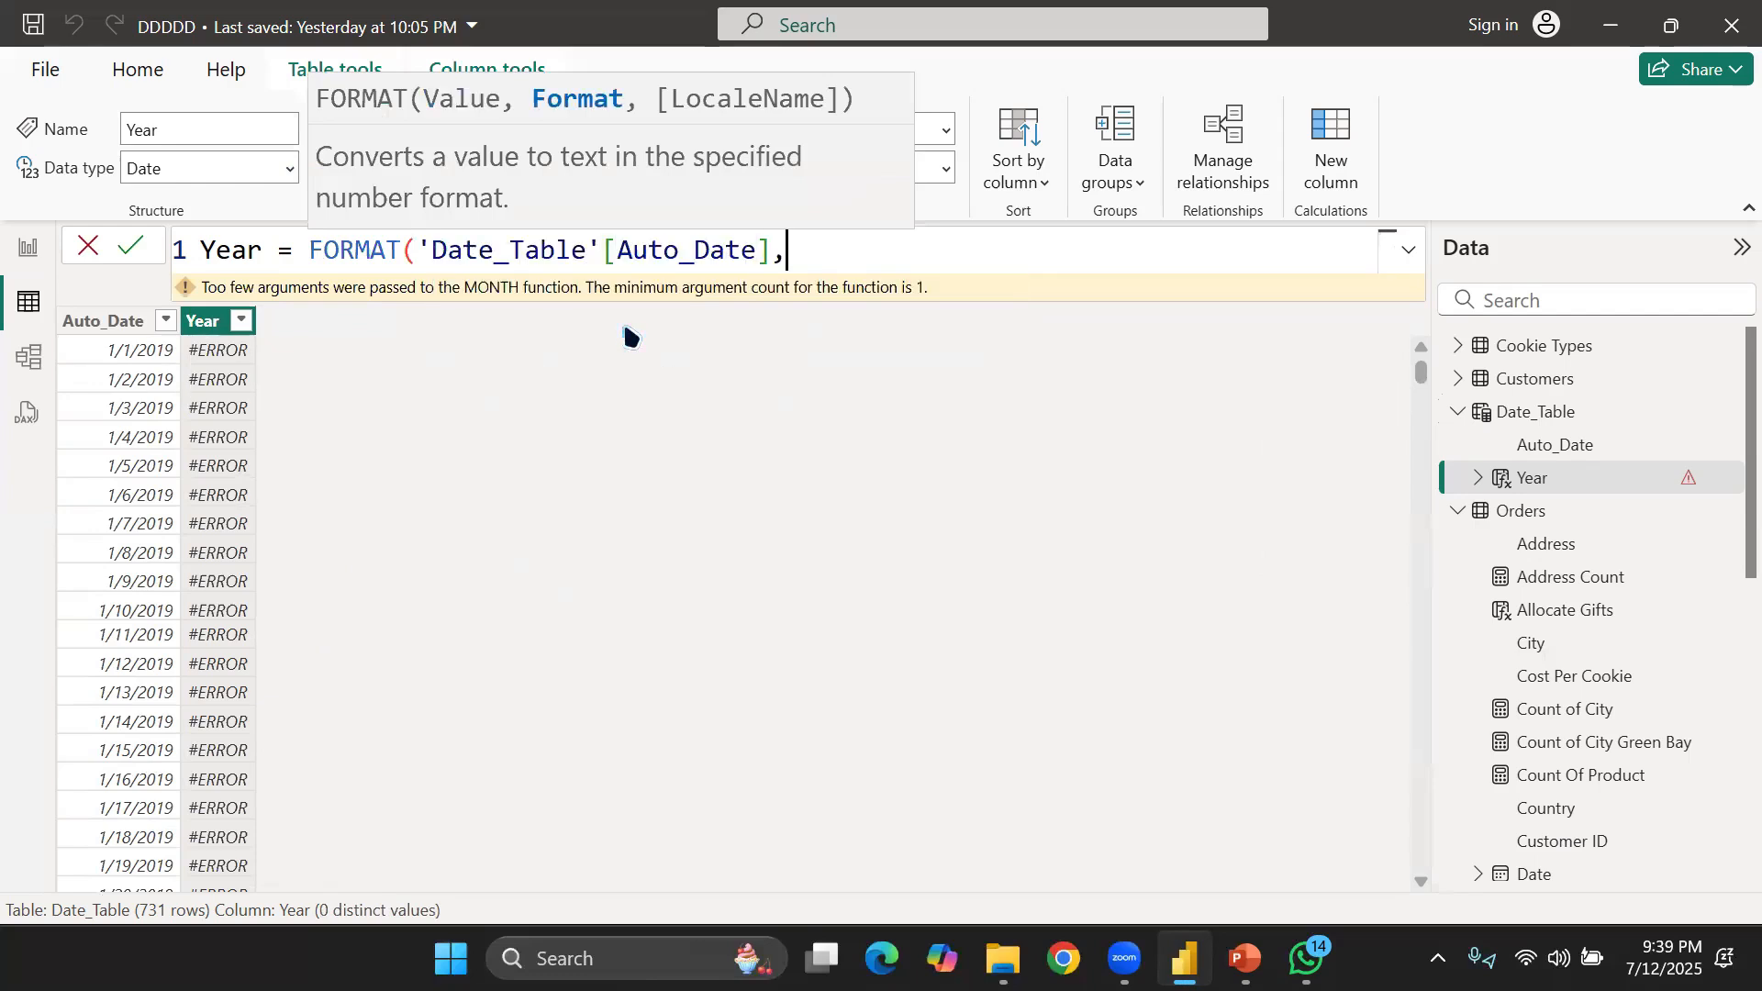
text("yyyy"))
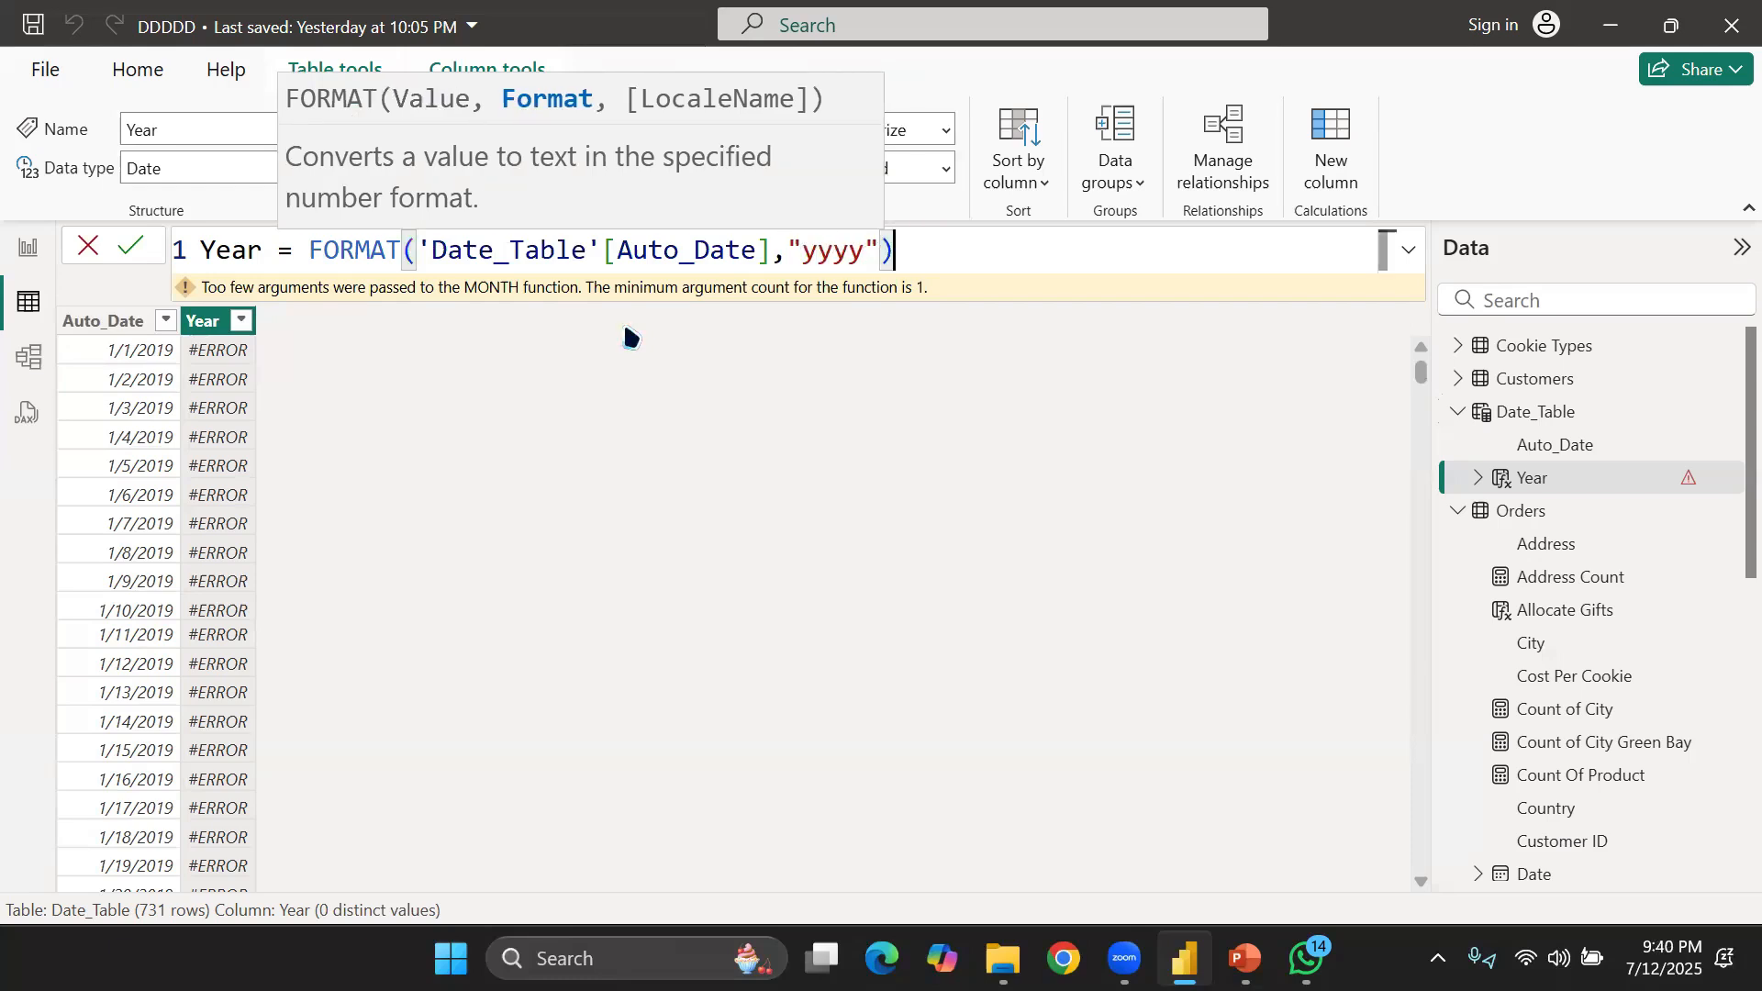
key(Return)
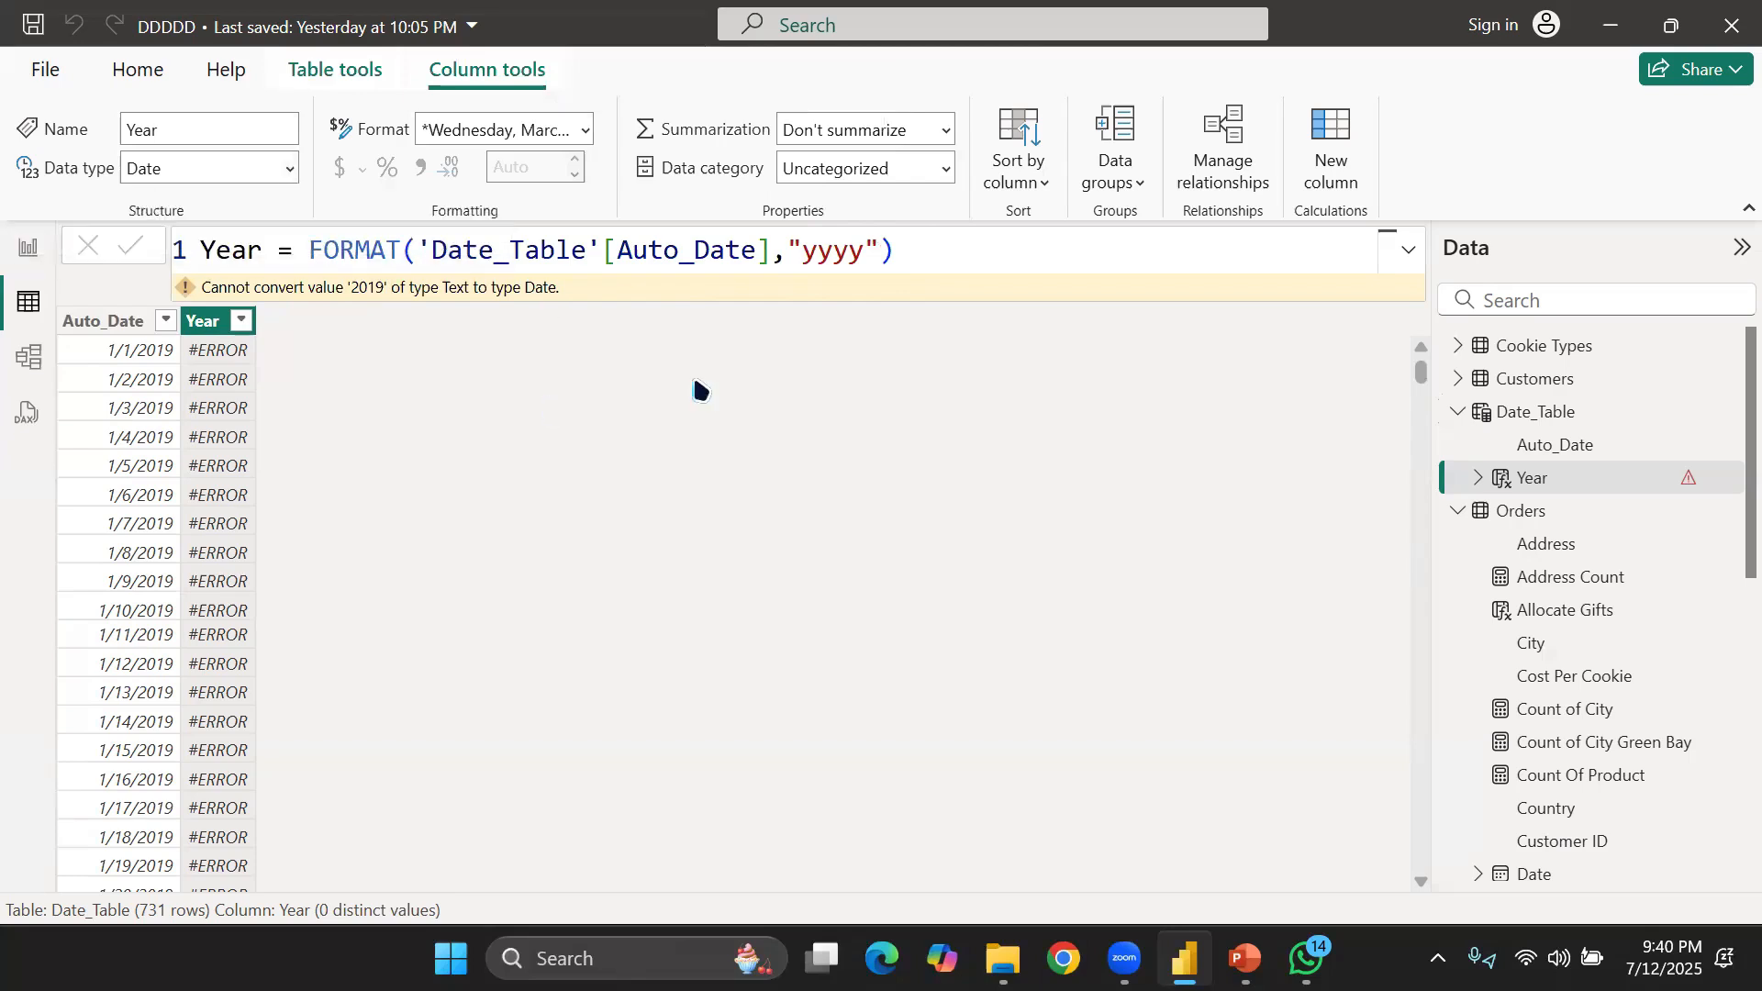
Select Date_Table in the model and refresh the data
click(1549, 417)
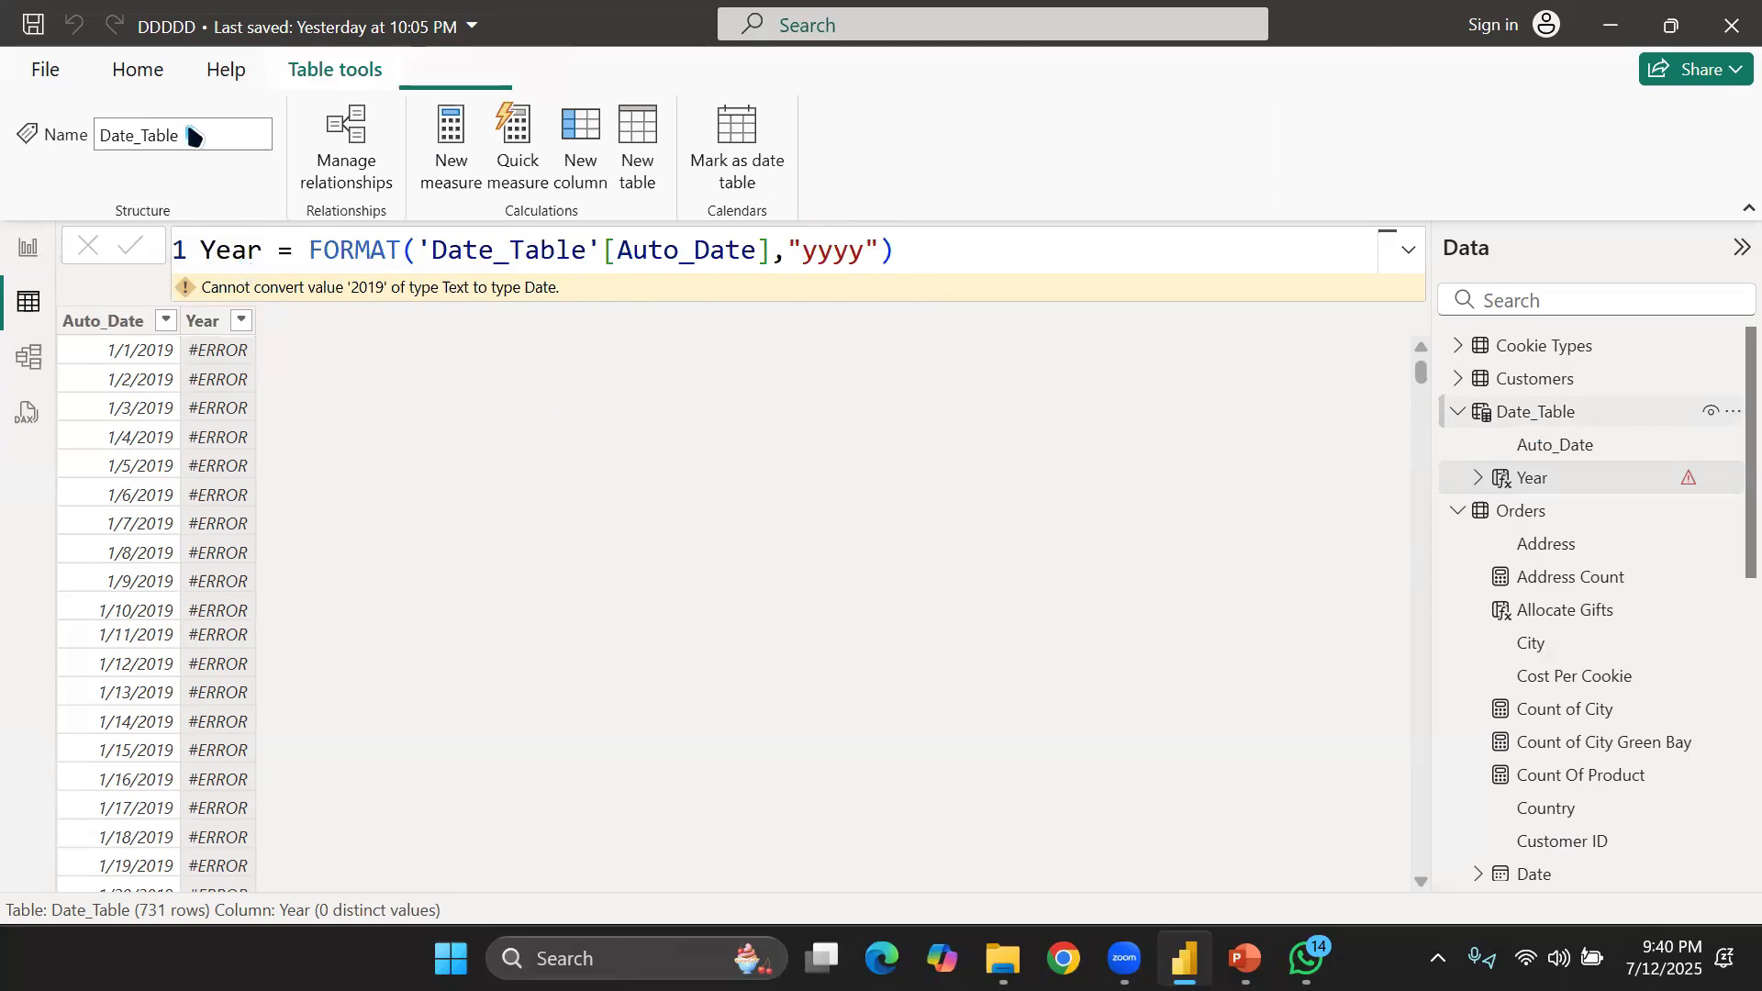
click(138, 71)
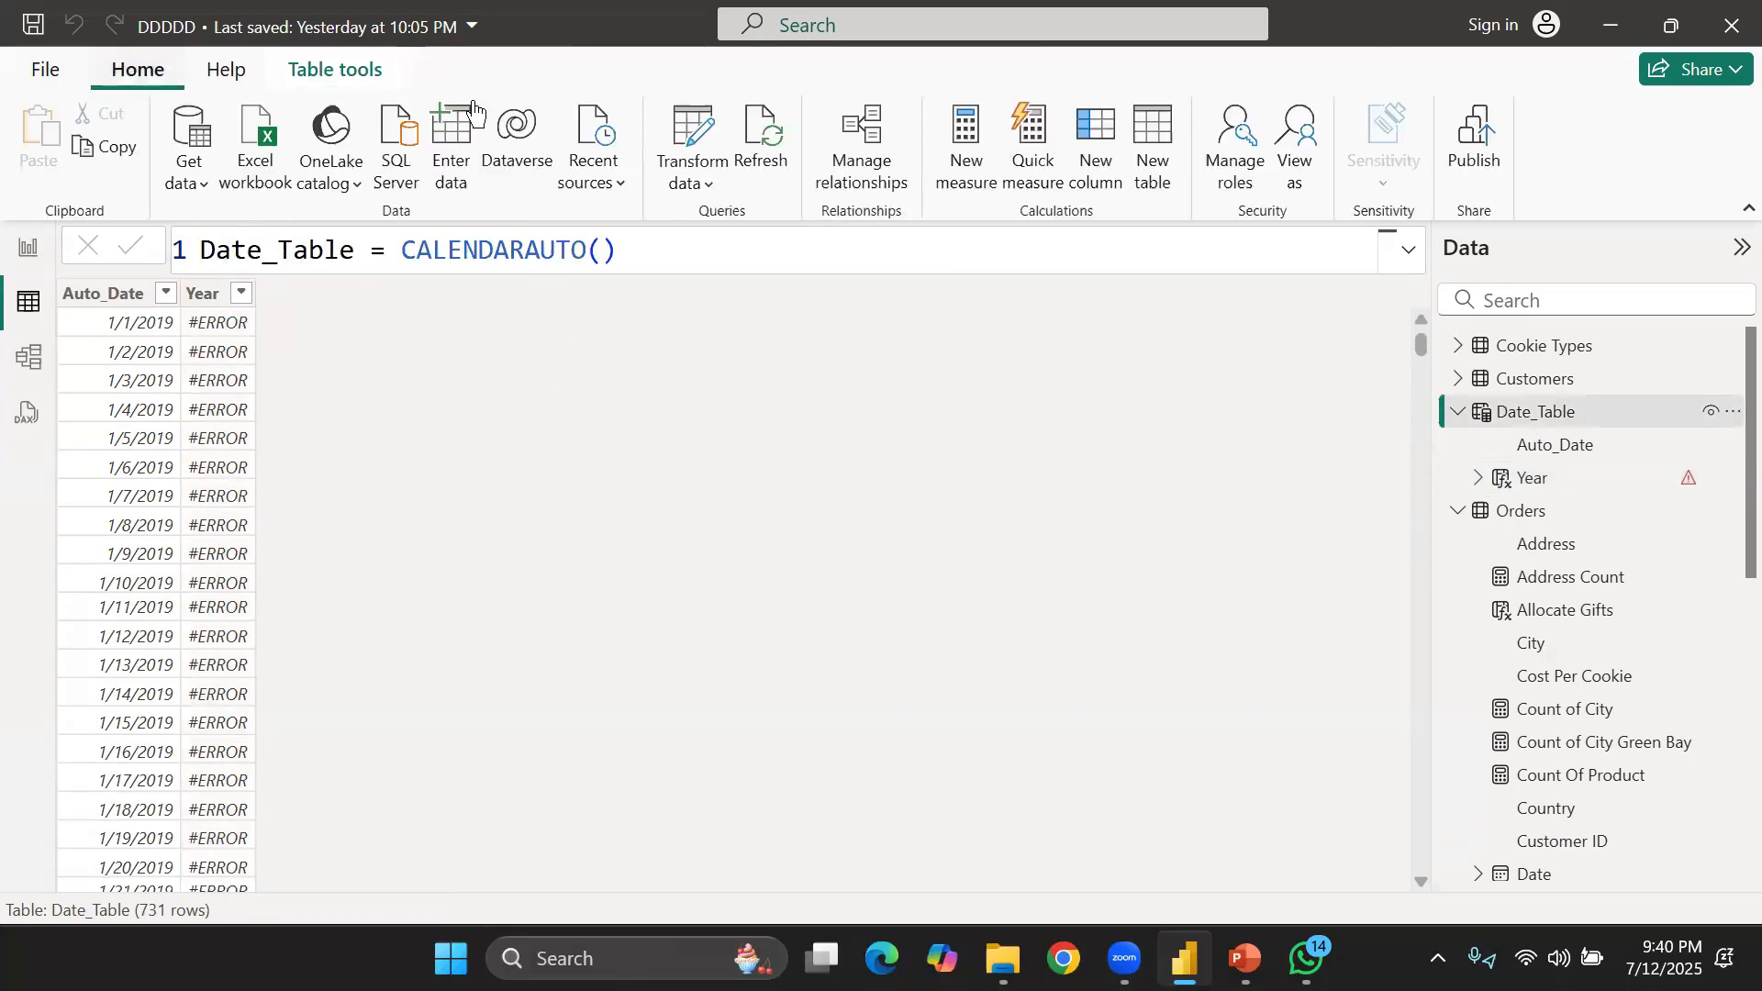
click(751, 136)
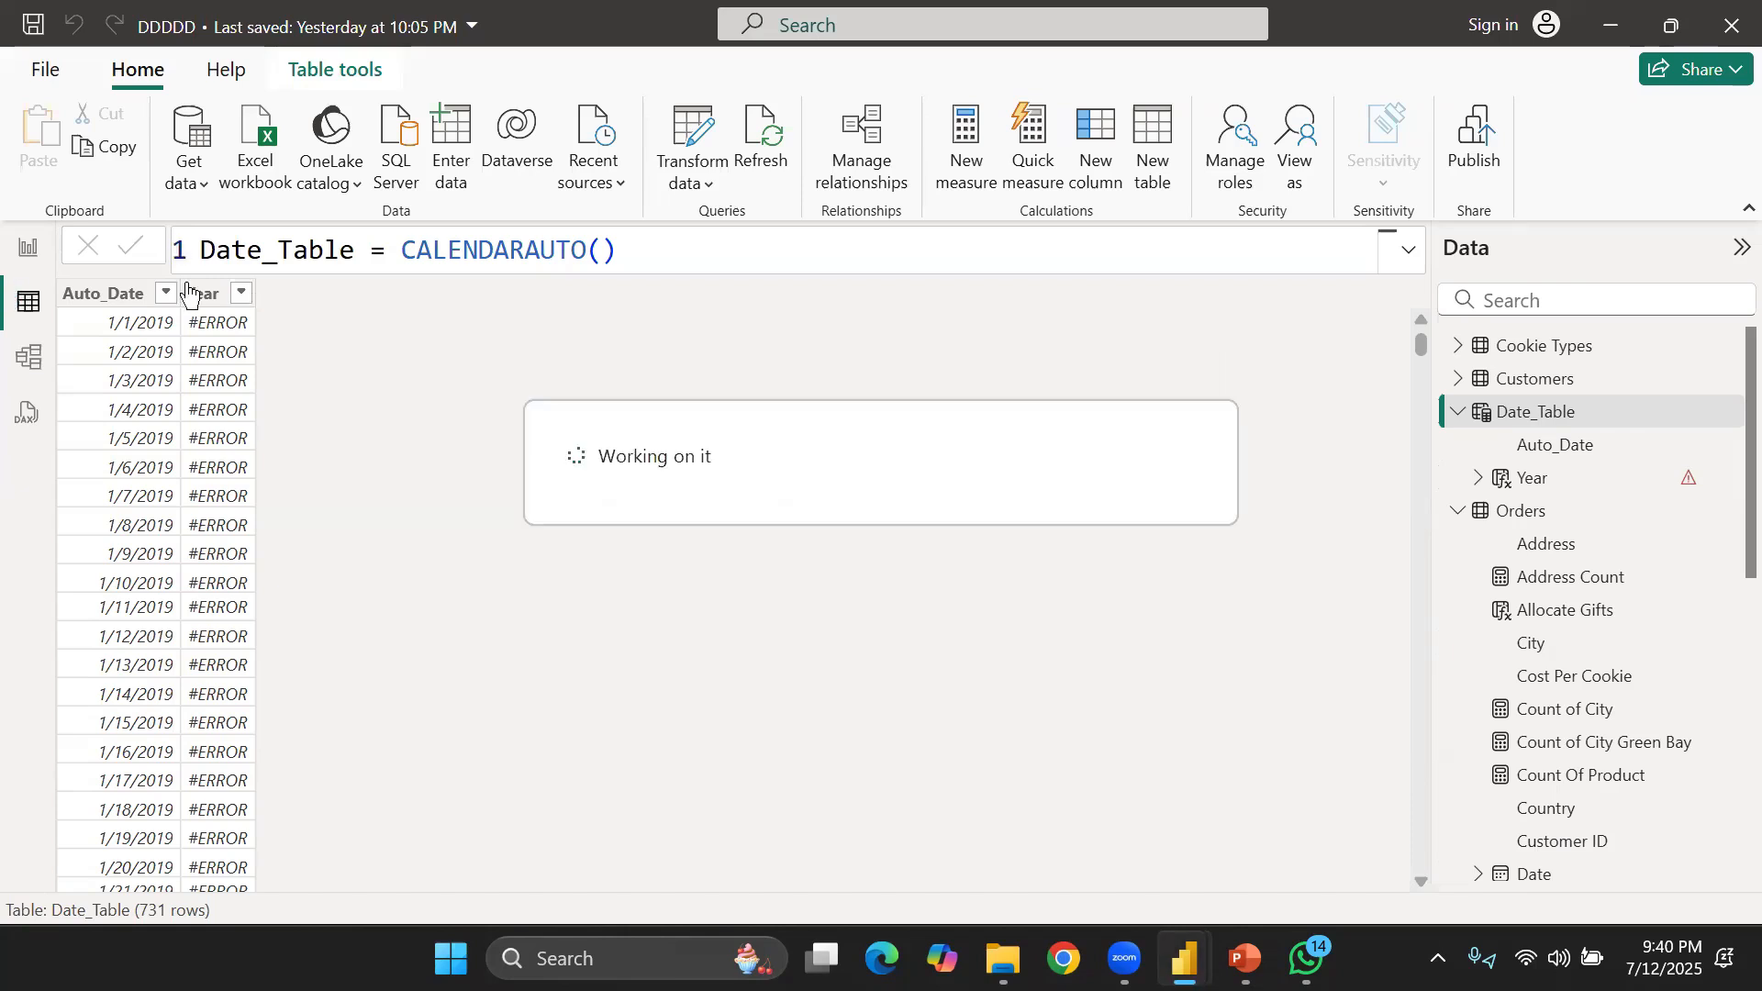
Change the Year column's data type to Text
click(196, 303)
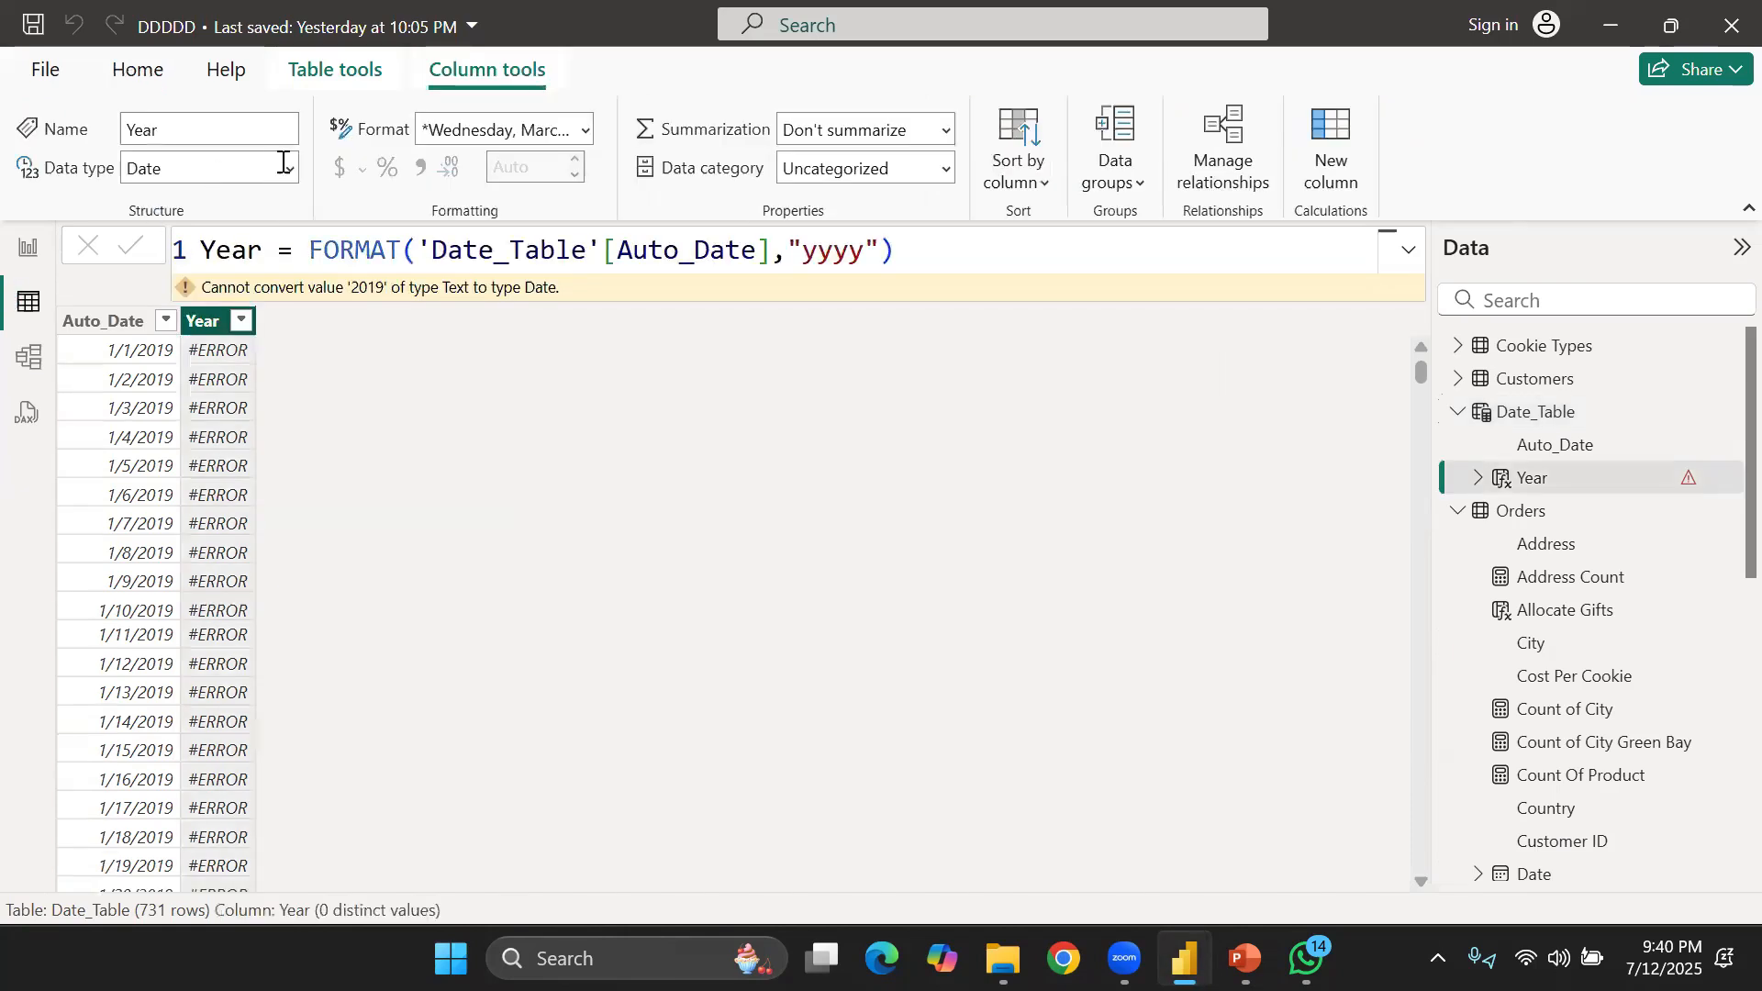
click(208, 170)
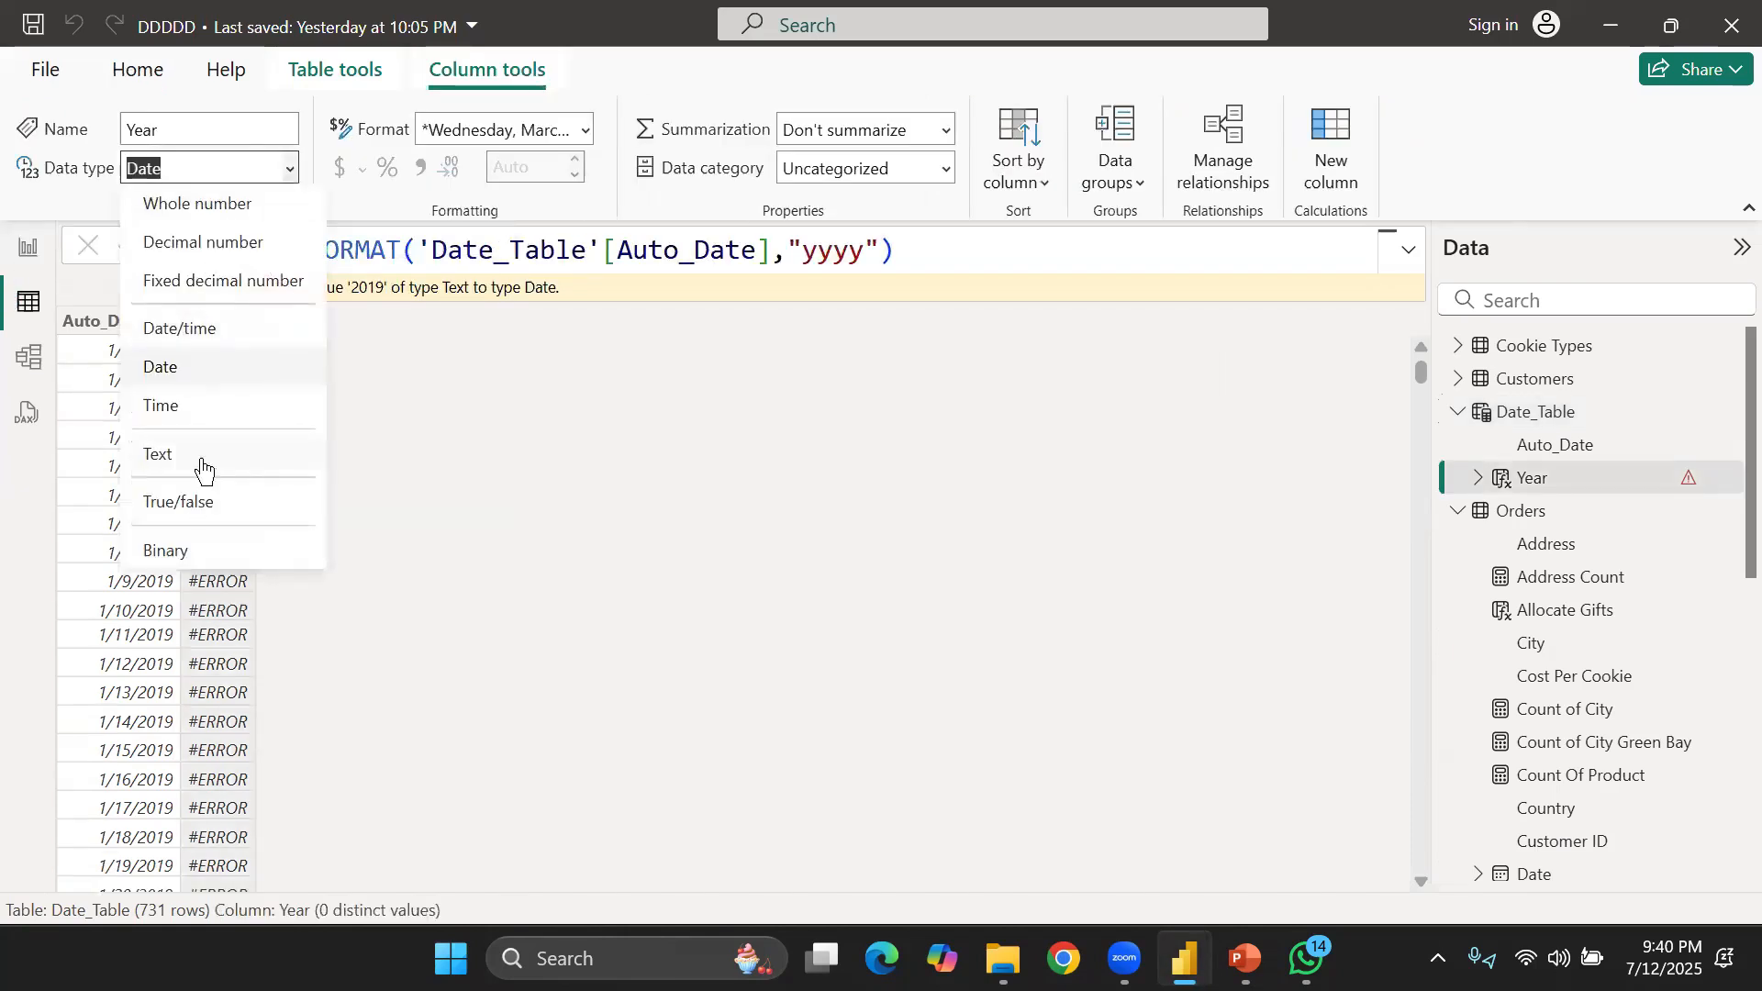
click(204, 459)
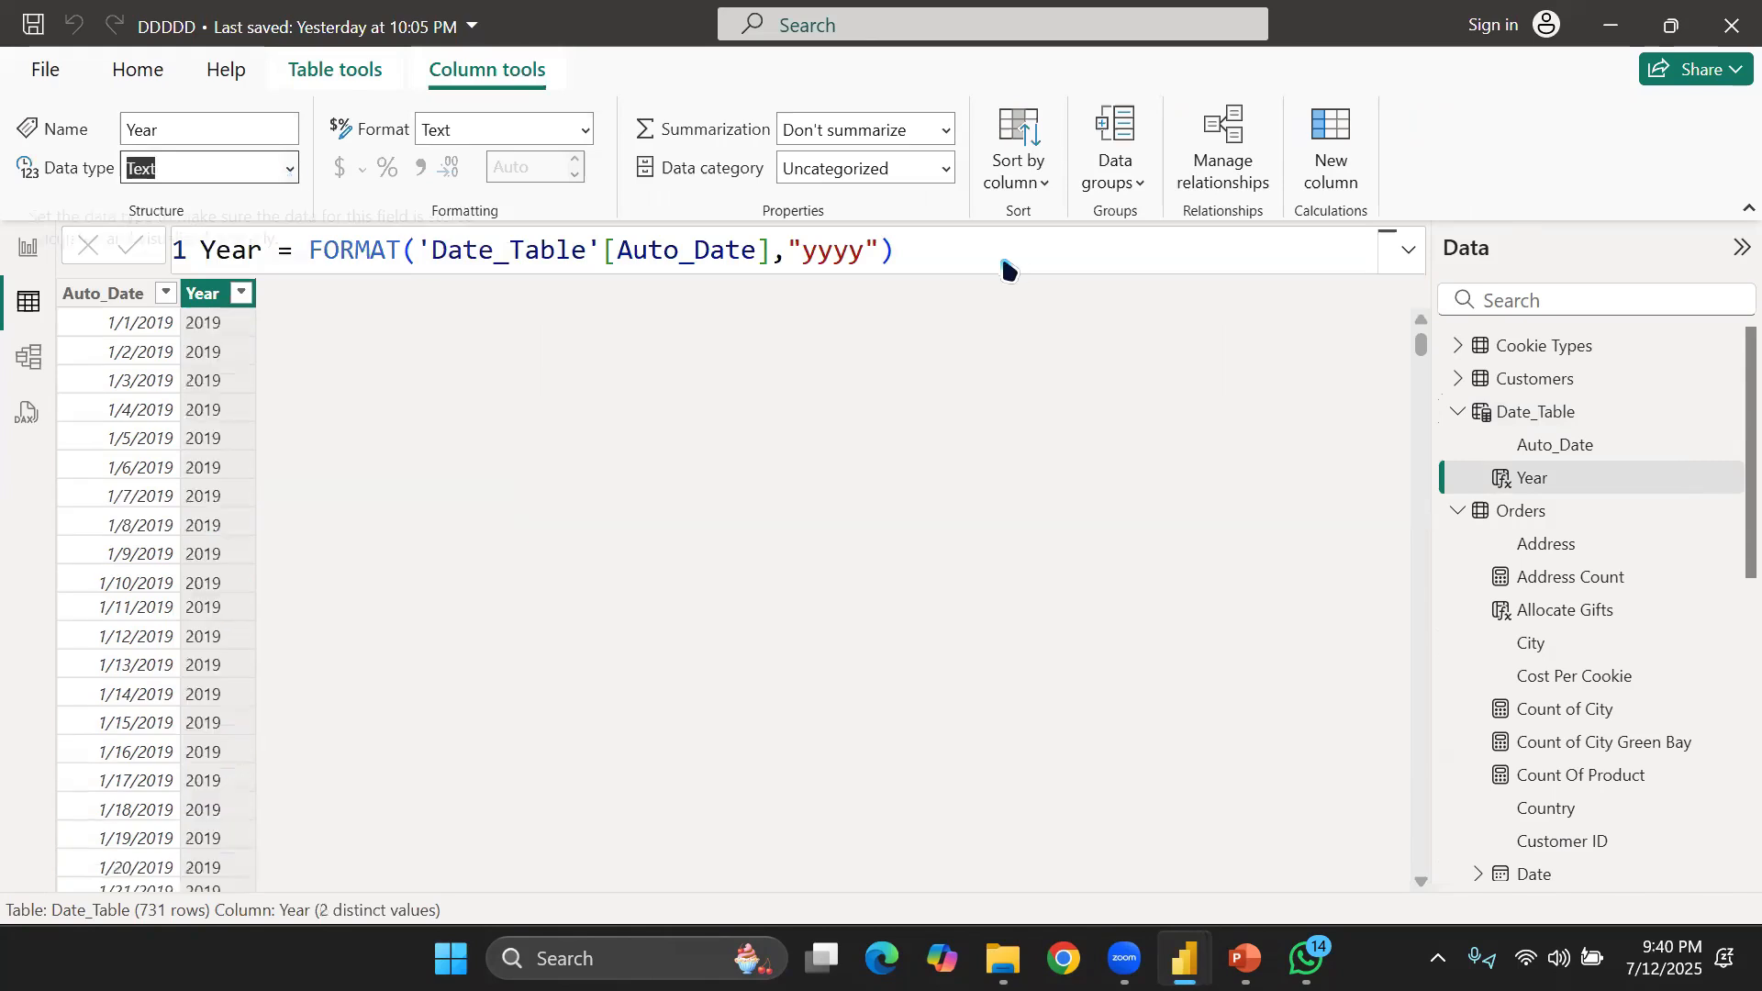
Add a calculated column to Date_Table with the formula YEAR('Date_Table'[Auto_Date])
click(1338, 156)
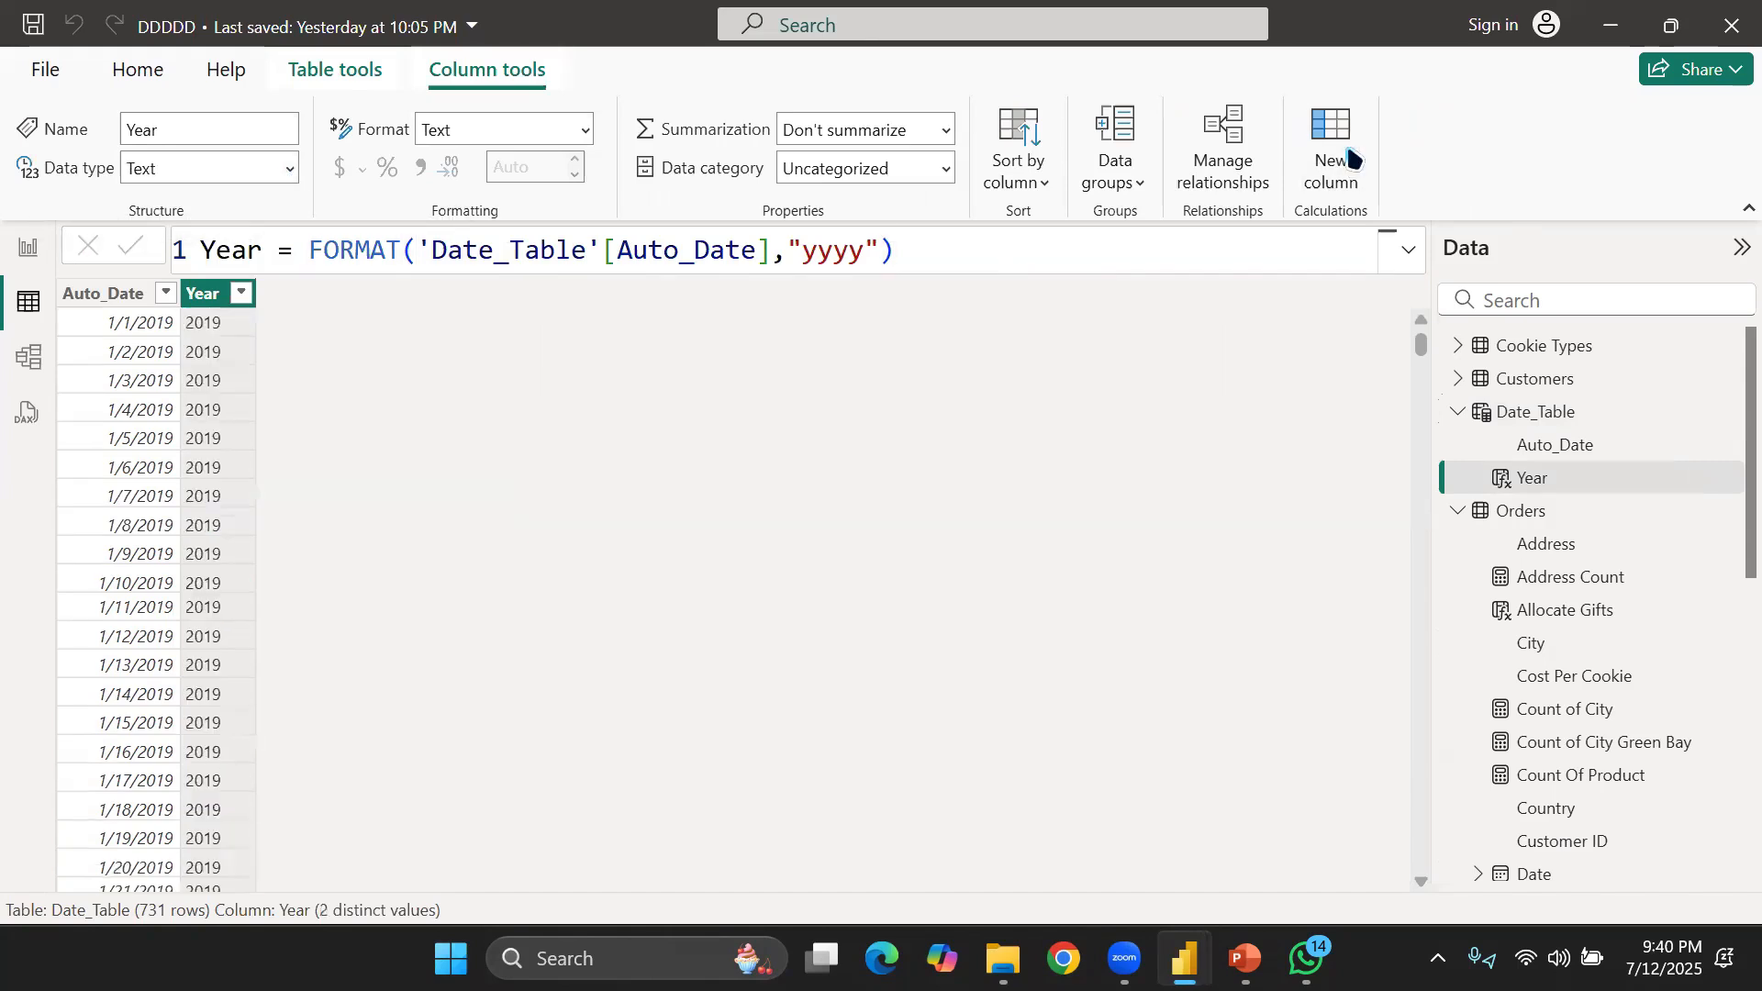
click(401, 255)
text(yea)
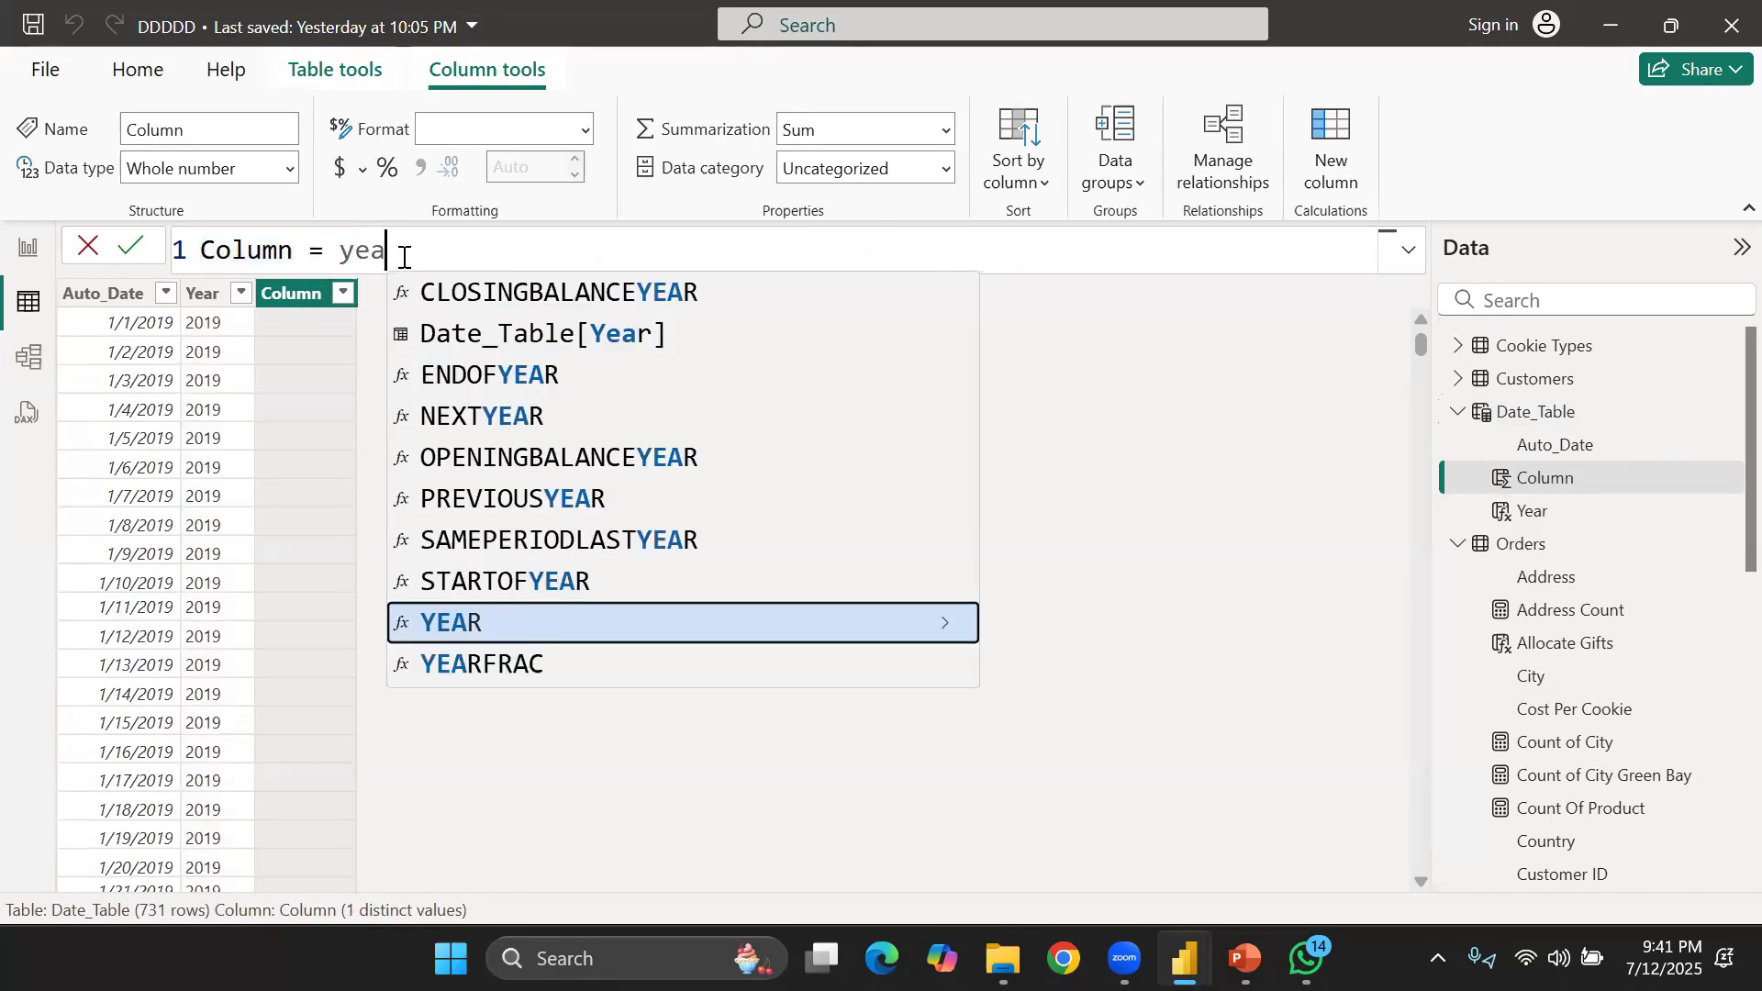
key(Tab)
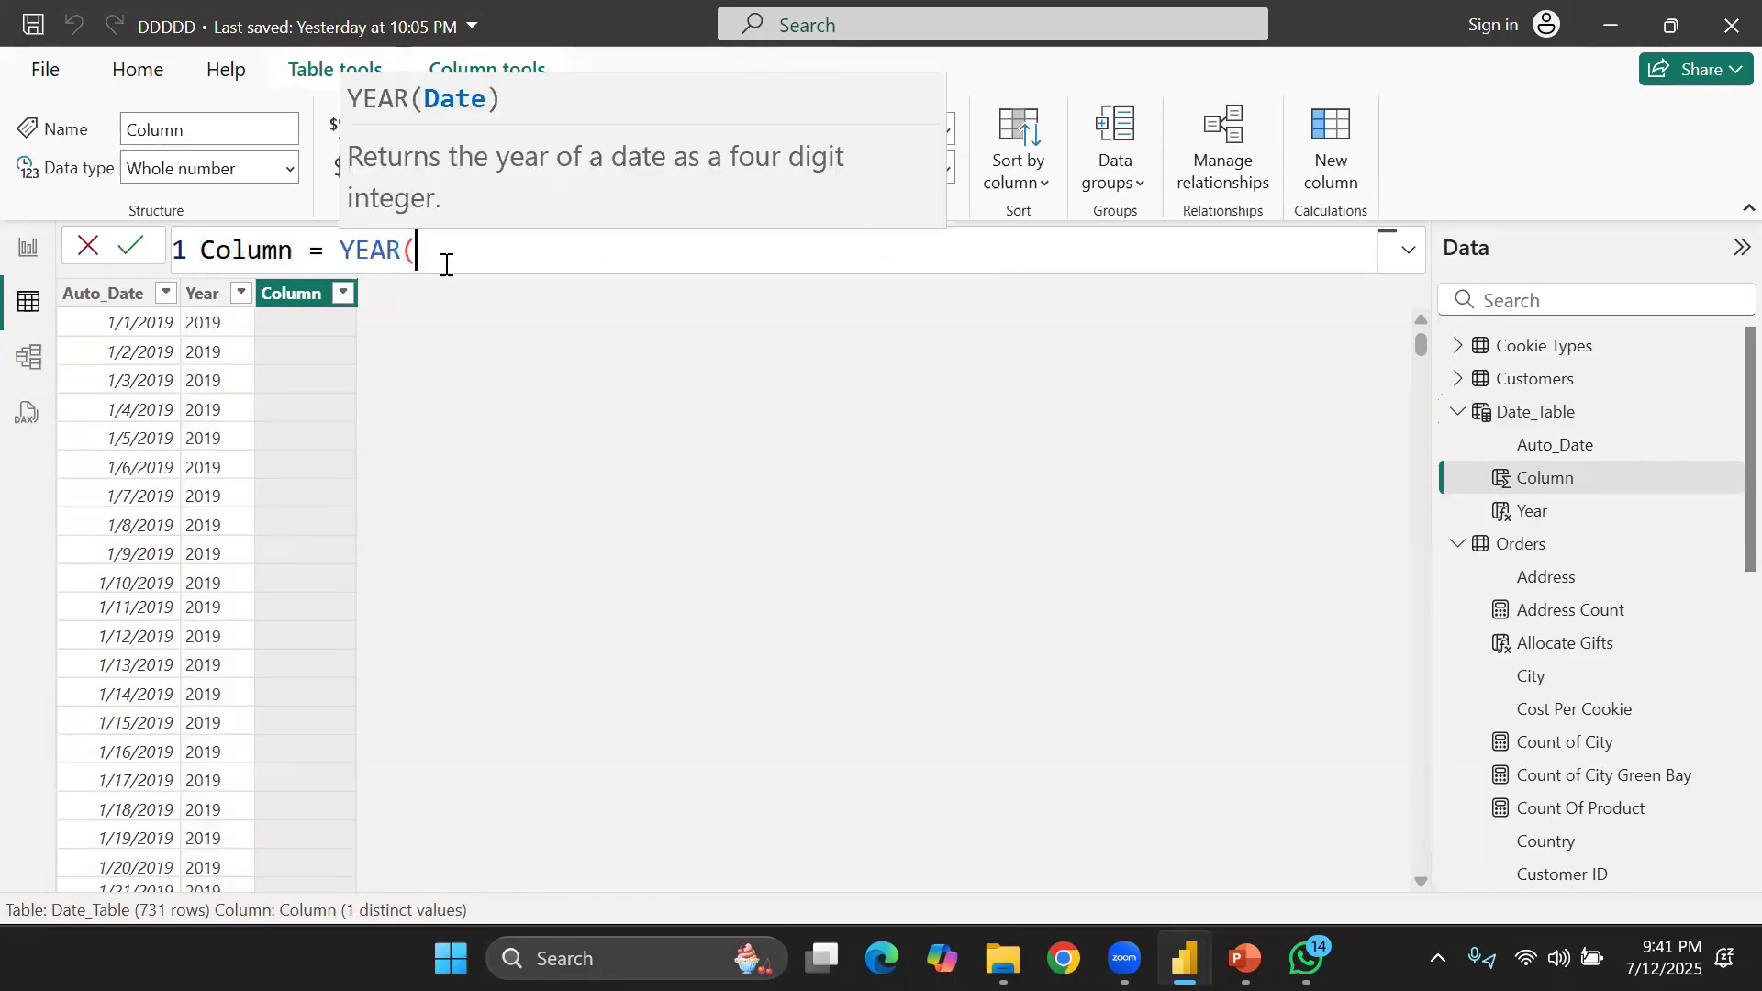
text(')
click(597, 328)
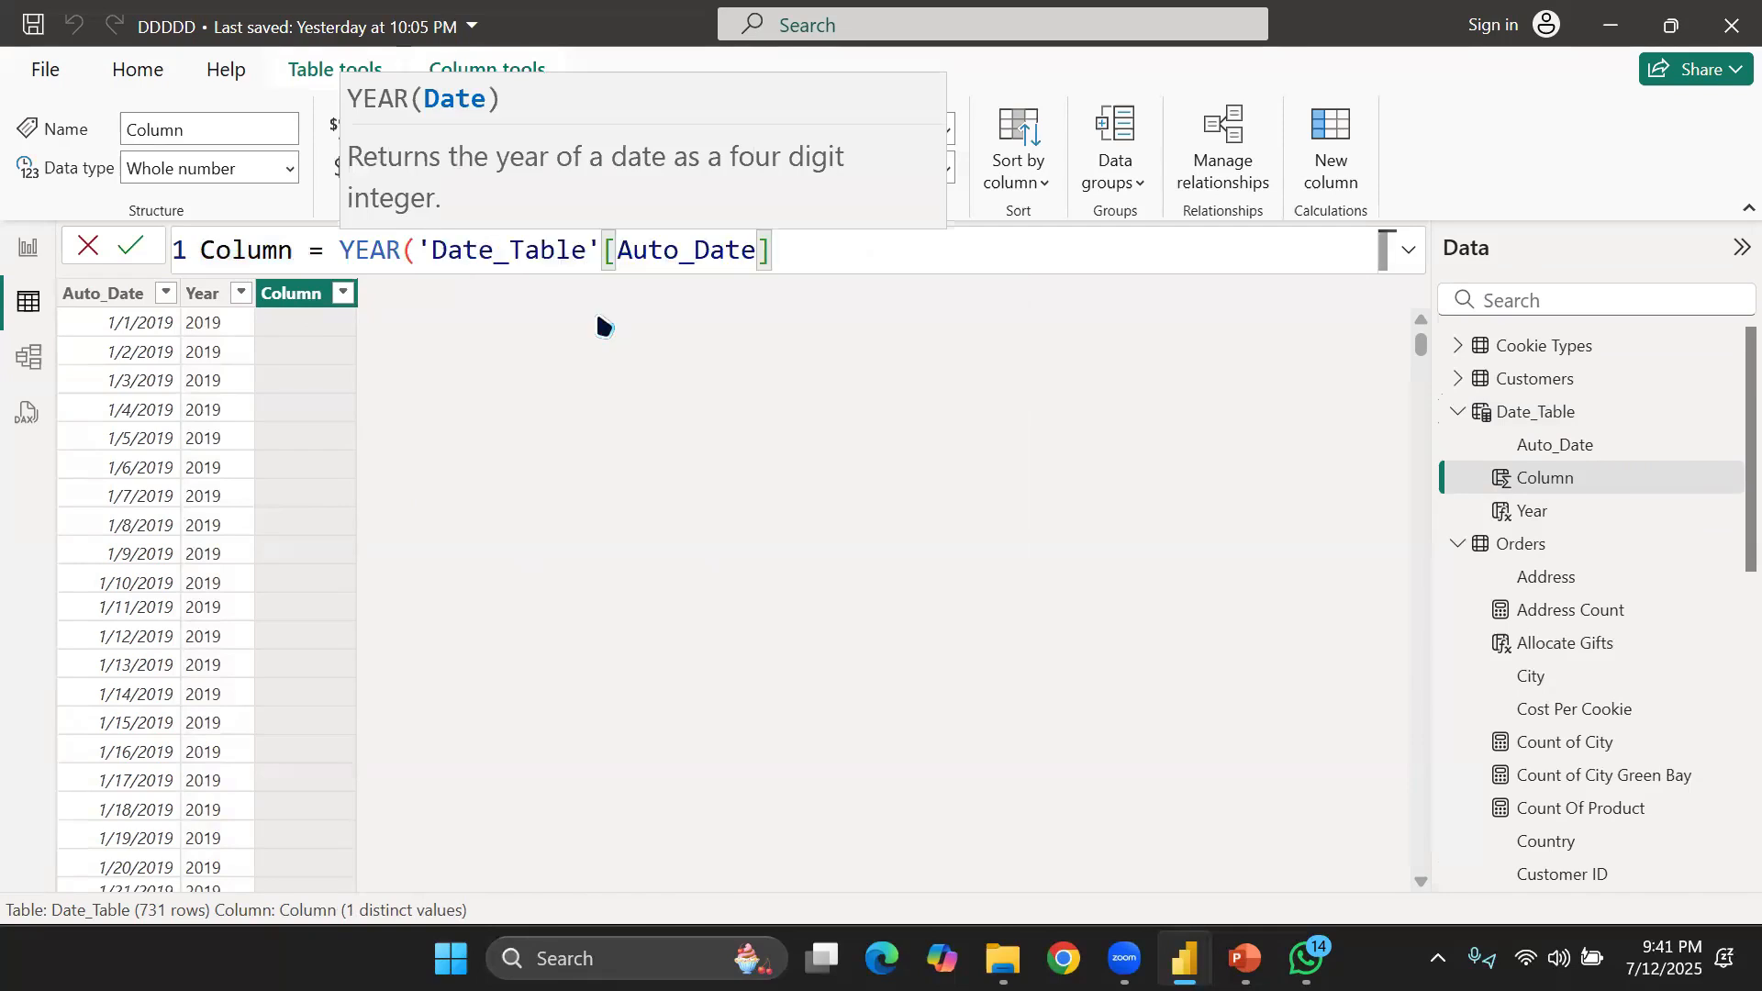
text())
key(Return)
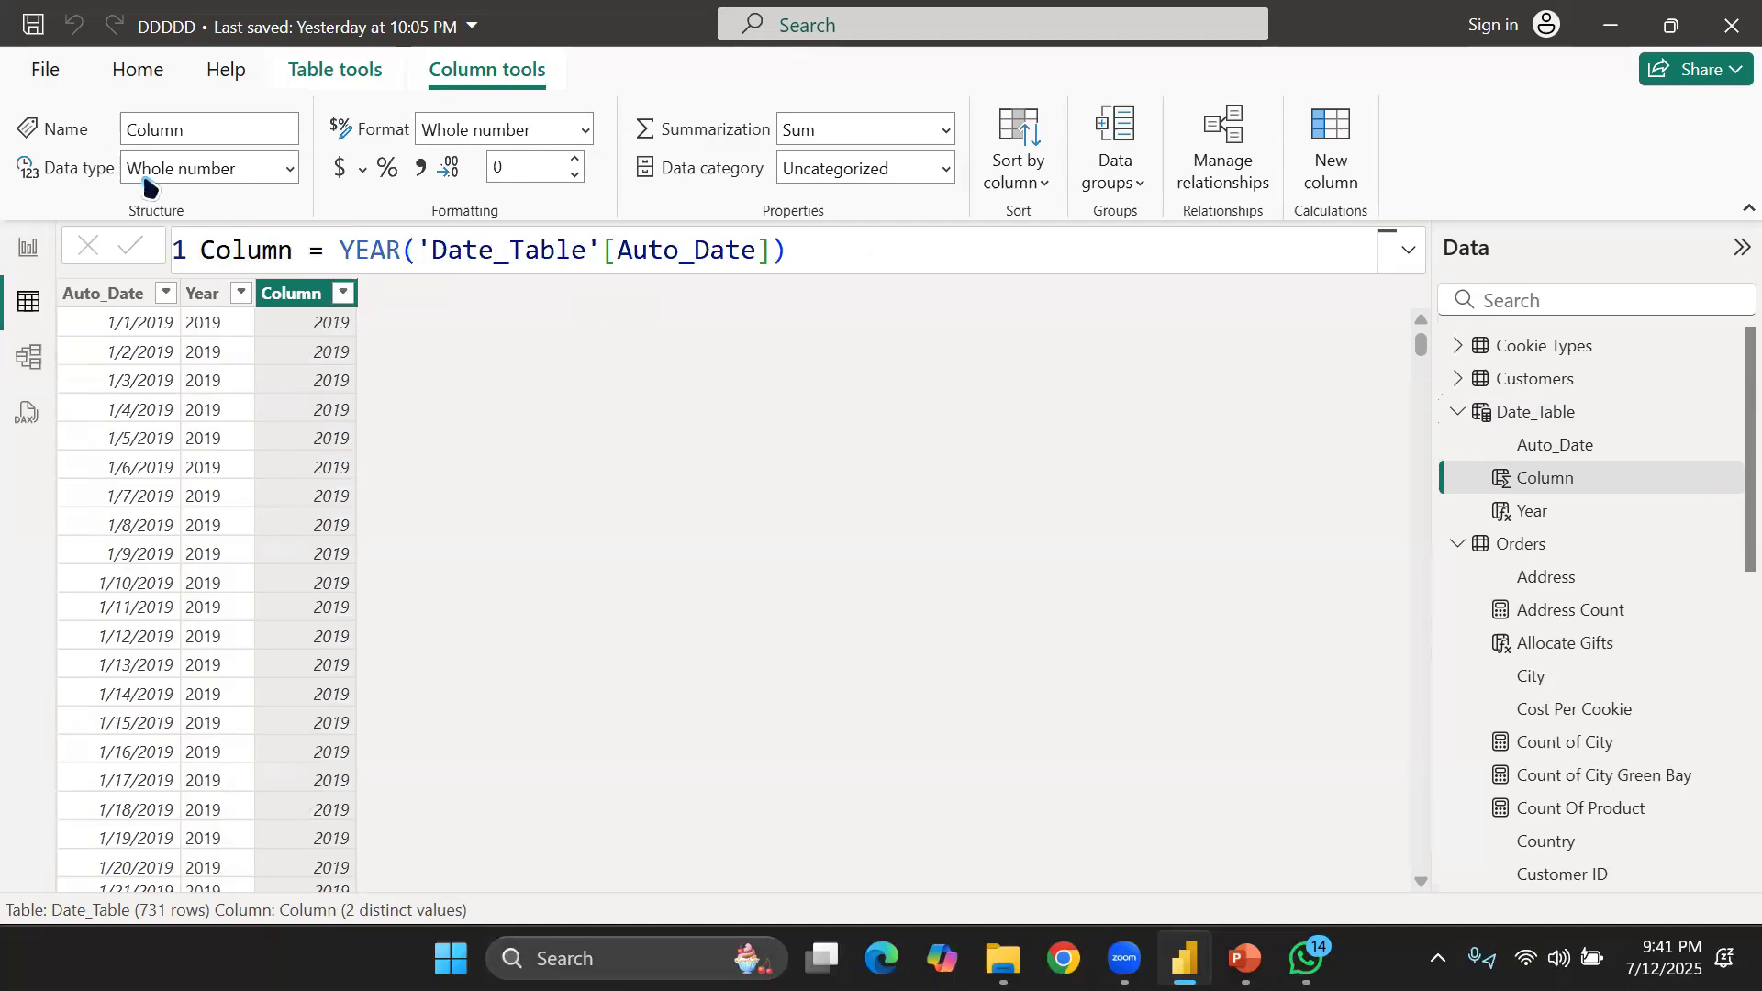
Try the Date data type on the YEAR-based column, and set it back to Whole number, accepting the data type change
click(291, 174)
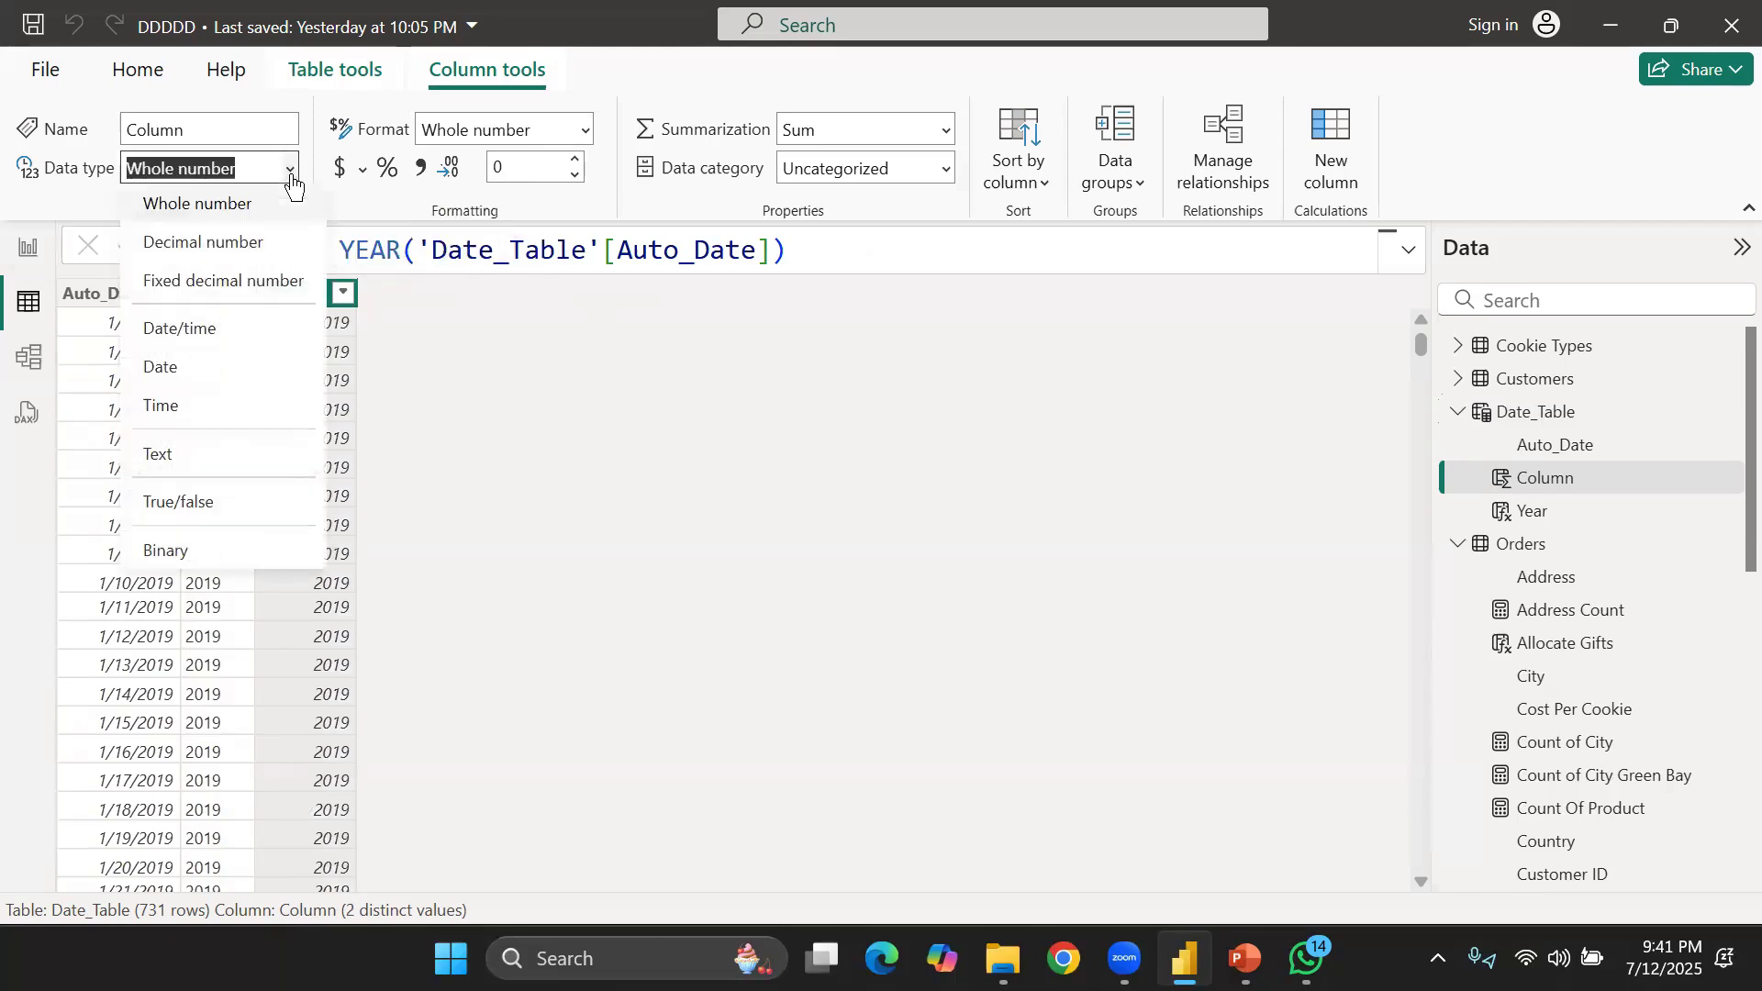
click(217, 365)
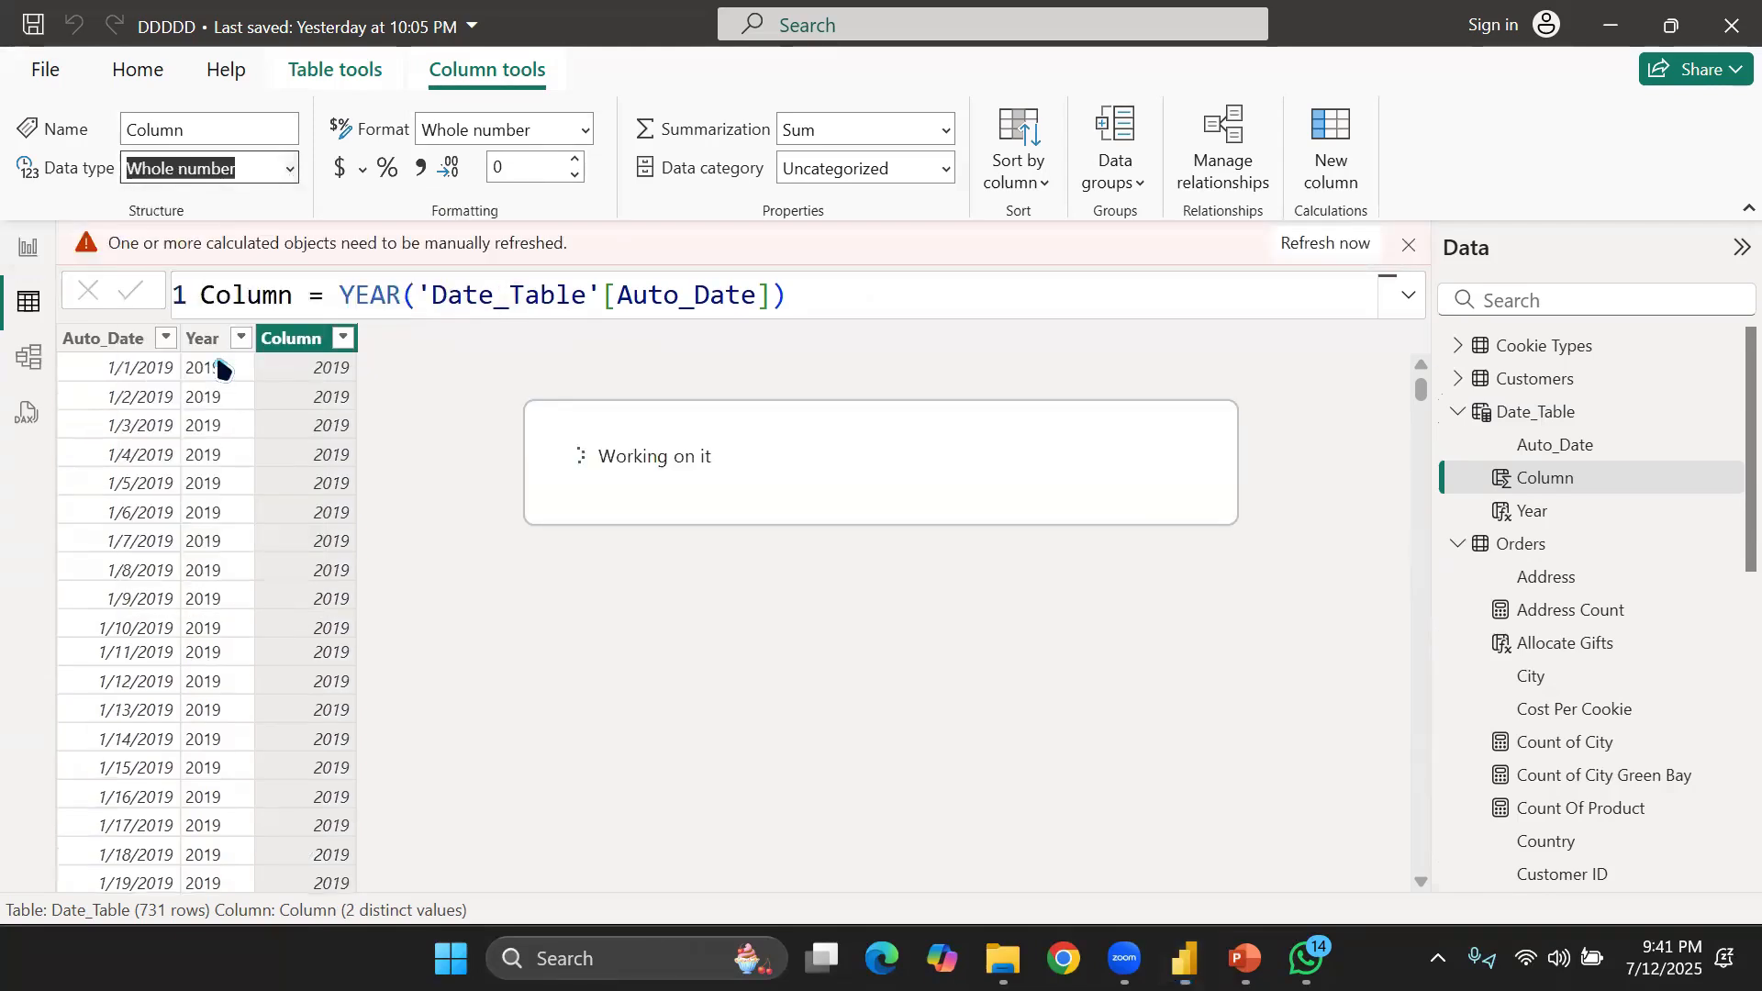
click(290, 169)
click(235, 221)
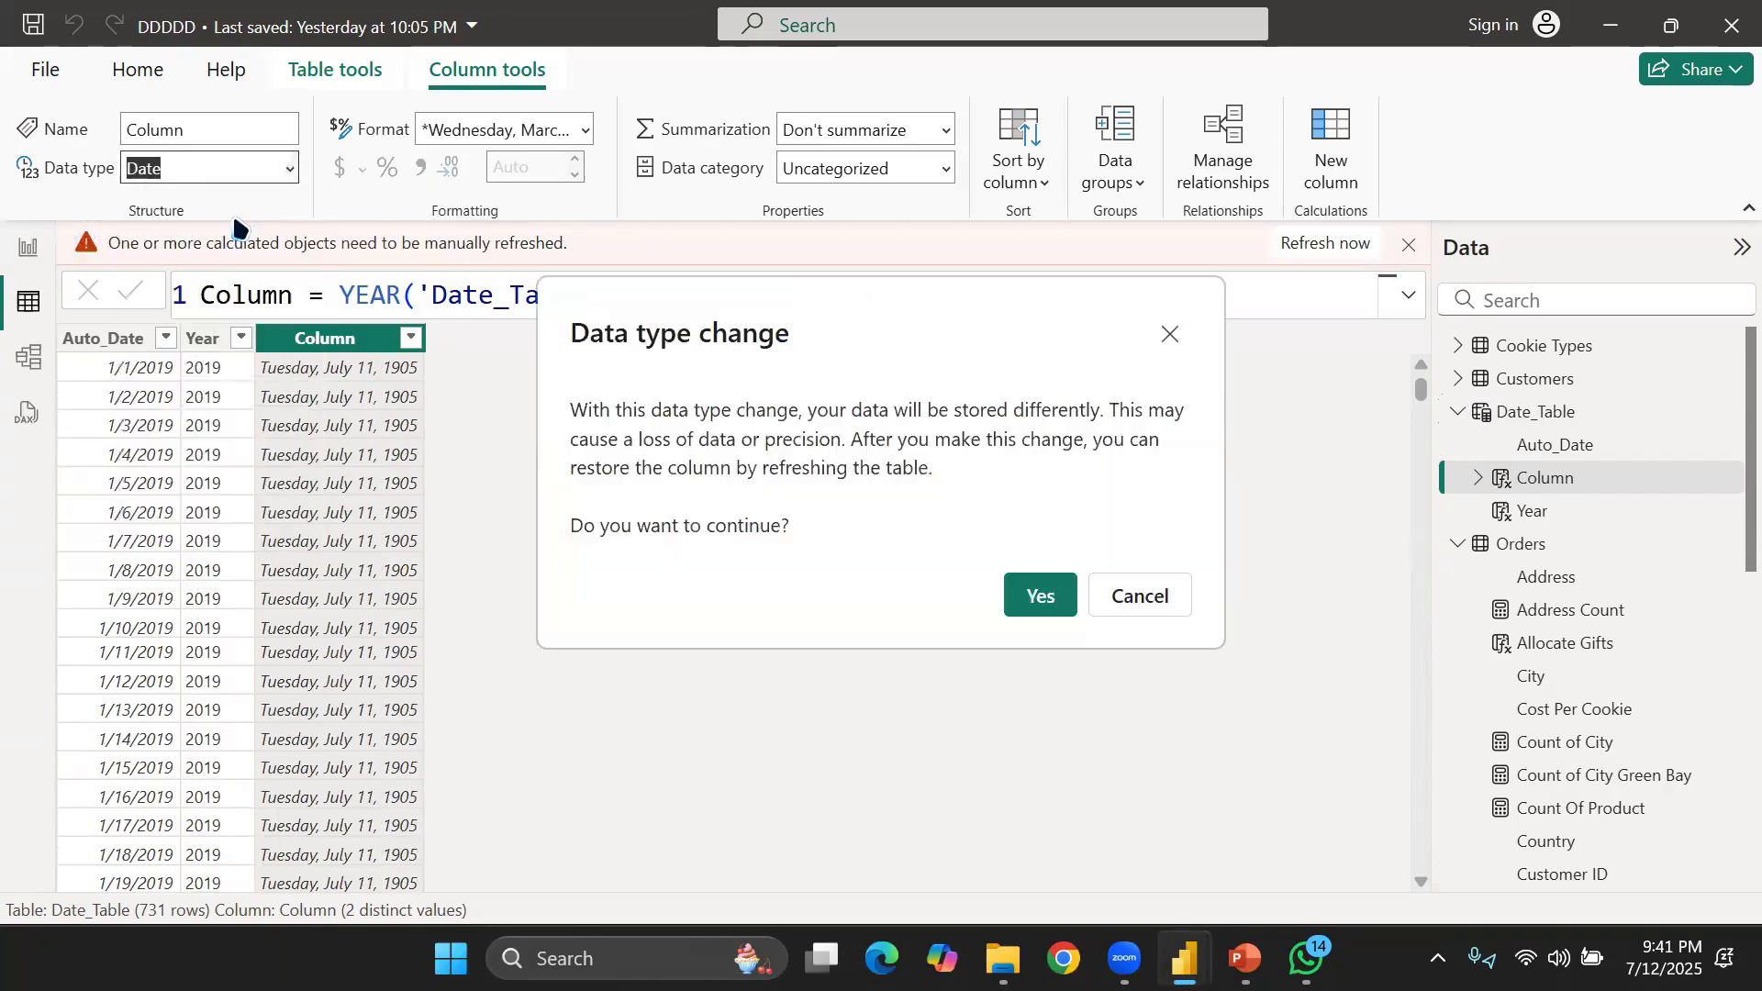
click(1055, 598)
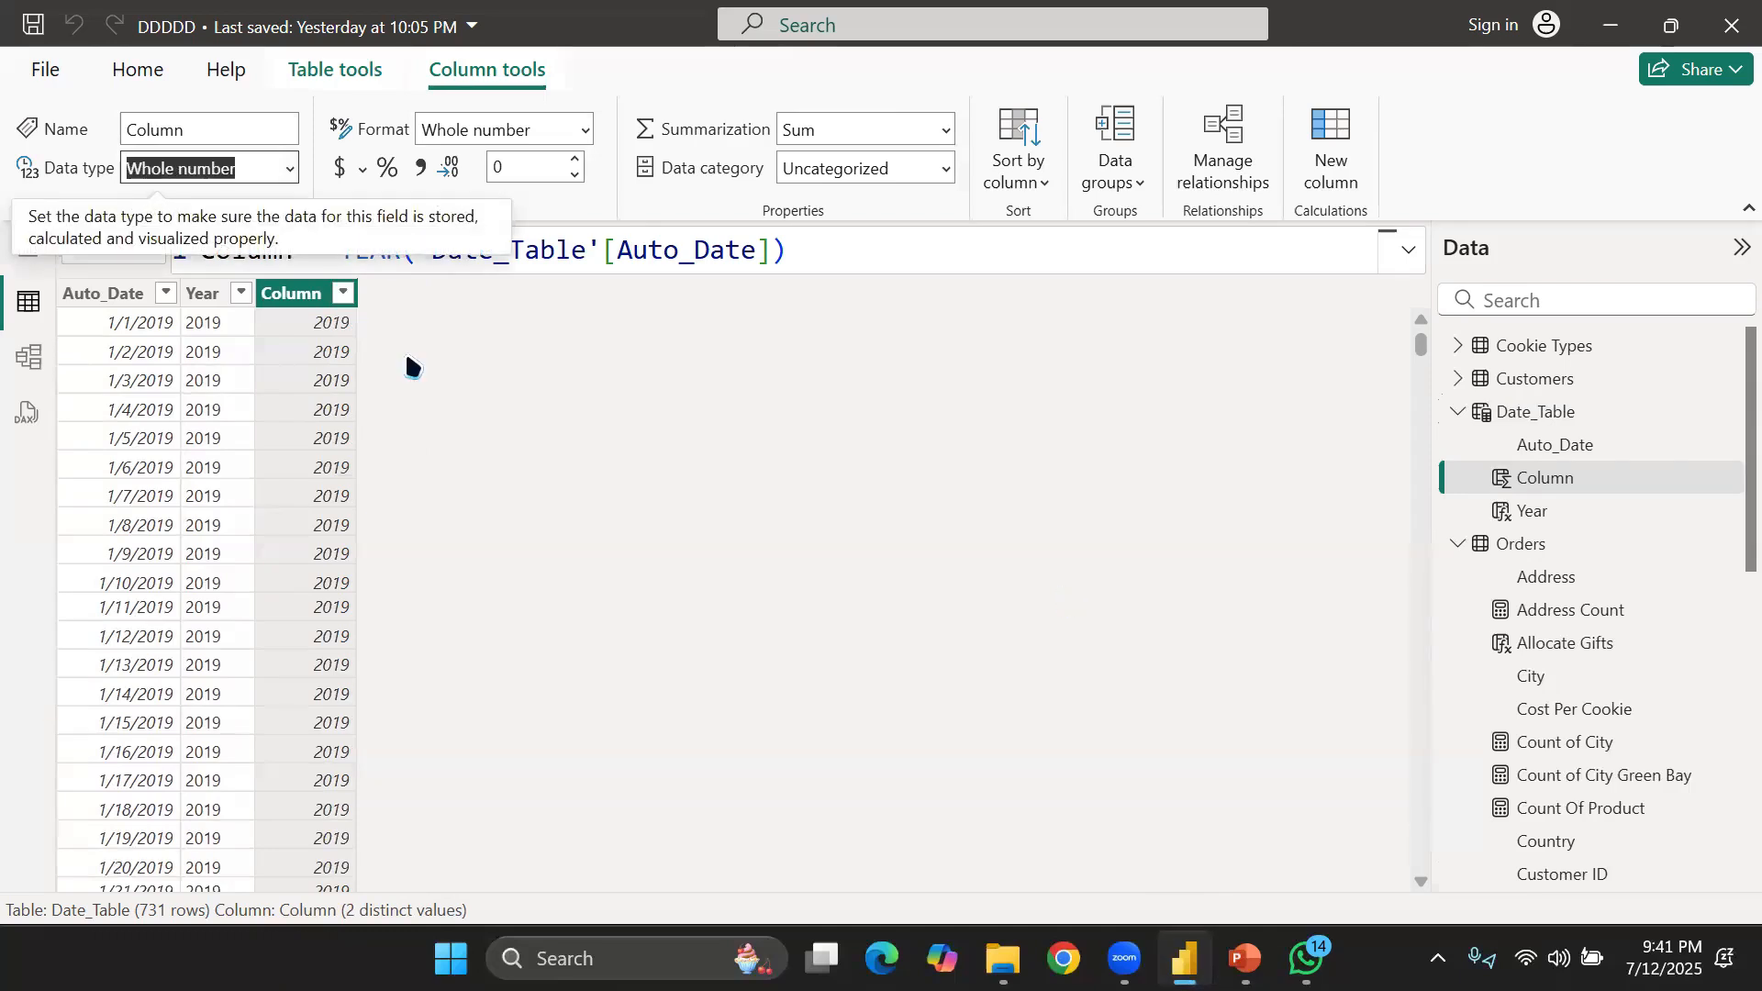
Compare the FORMAT-based Year column with the YEAR-based column and delete the YEAR-based one from Date_Table
click(199, 303)
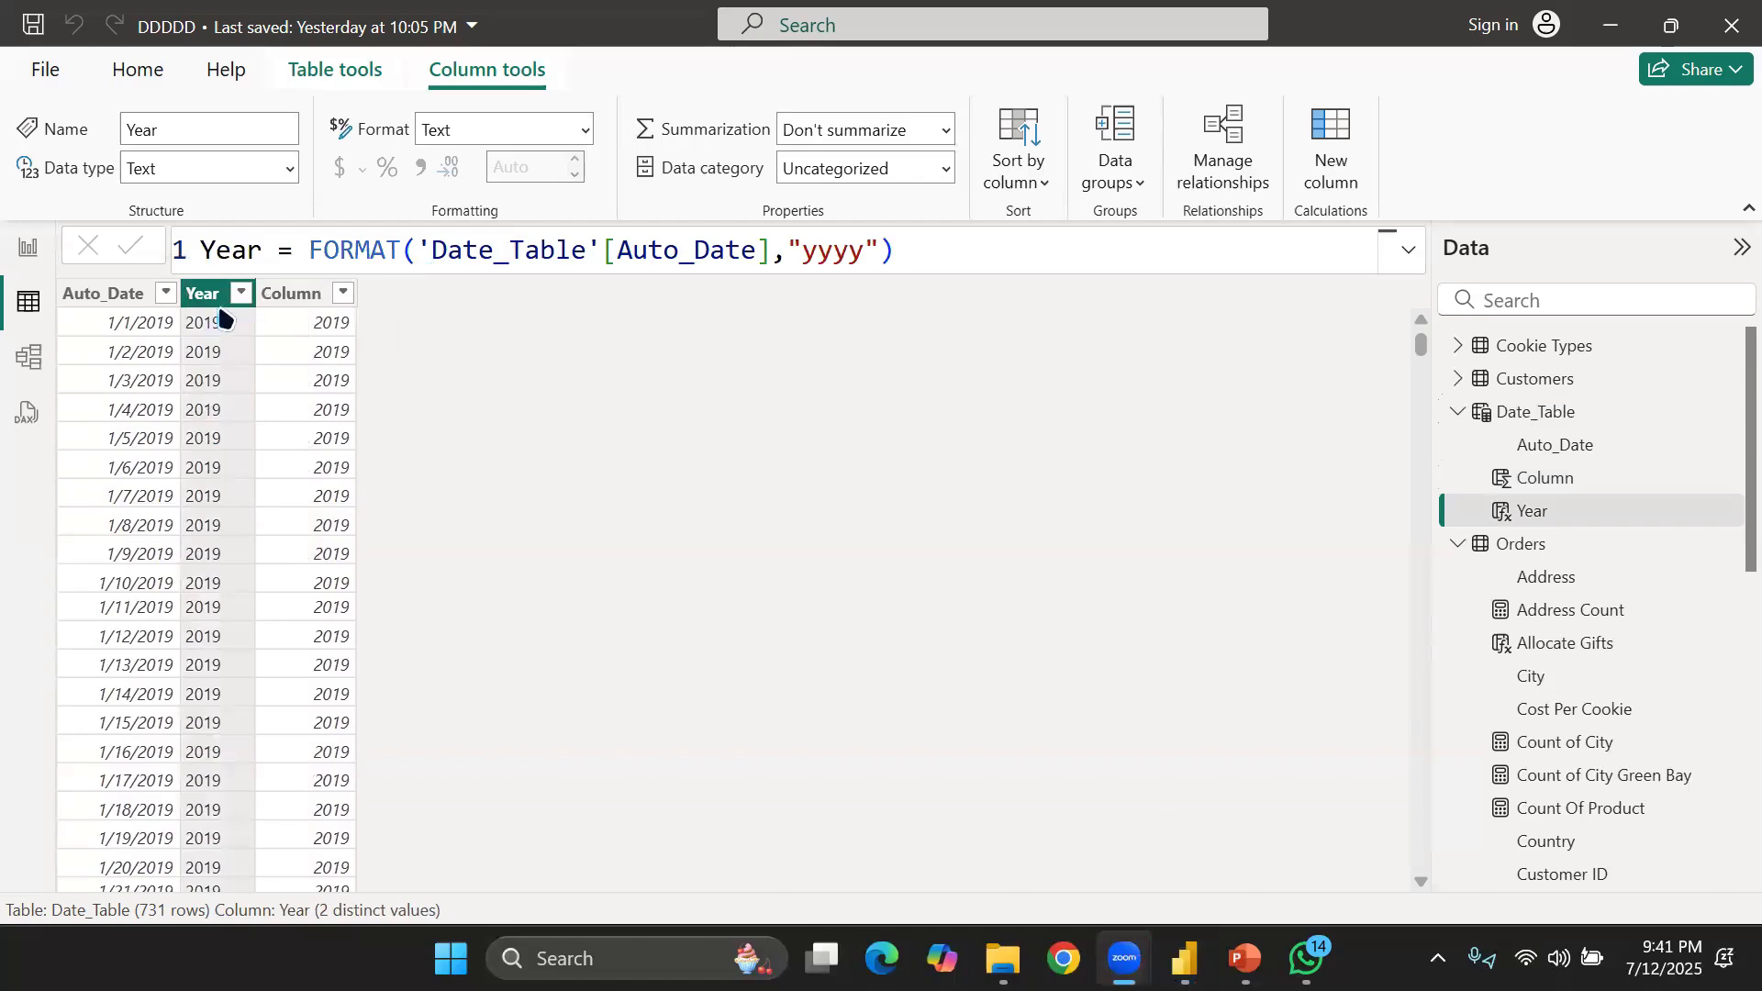
click(282, 324)
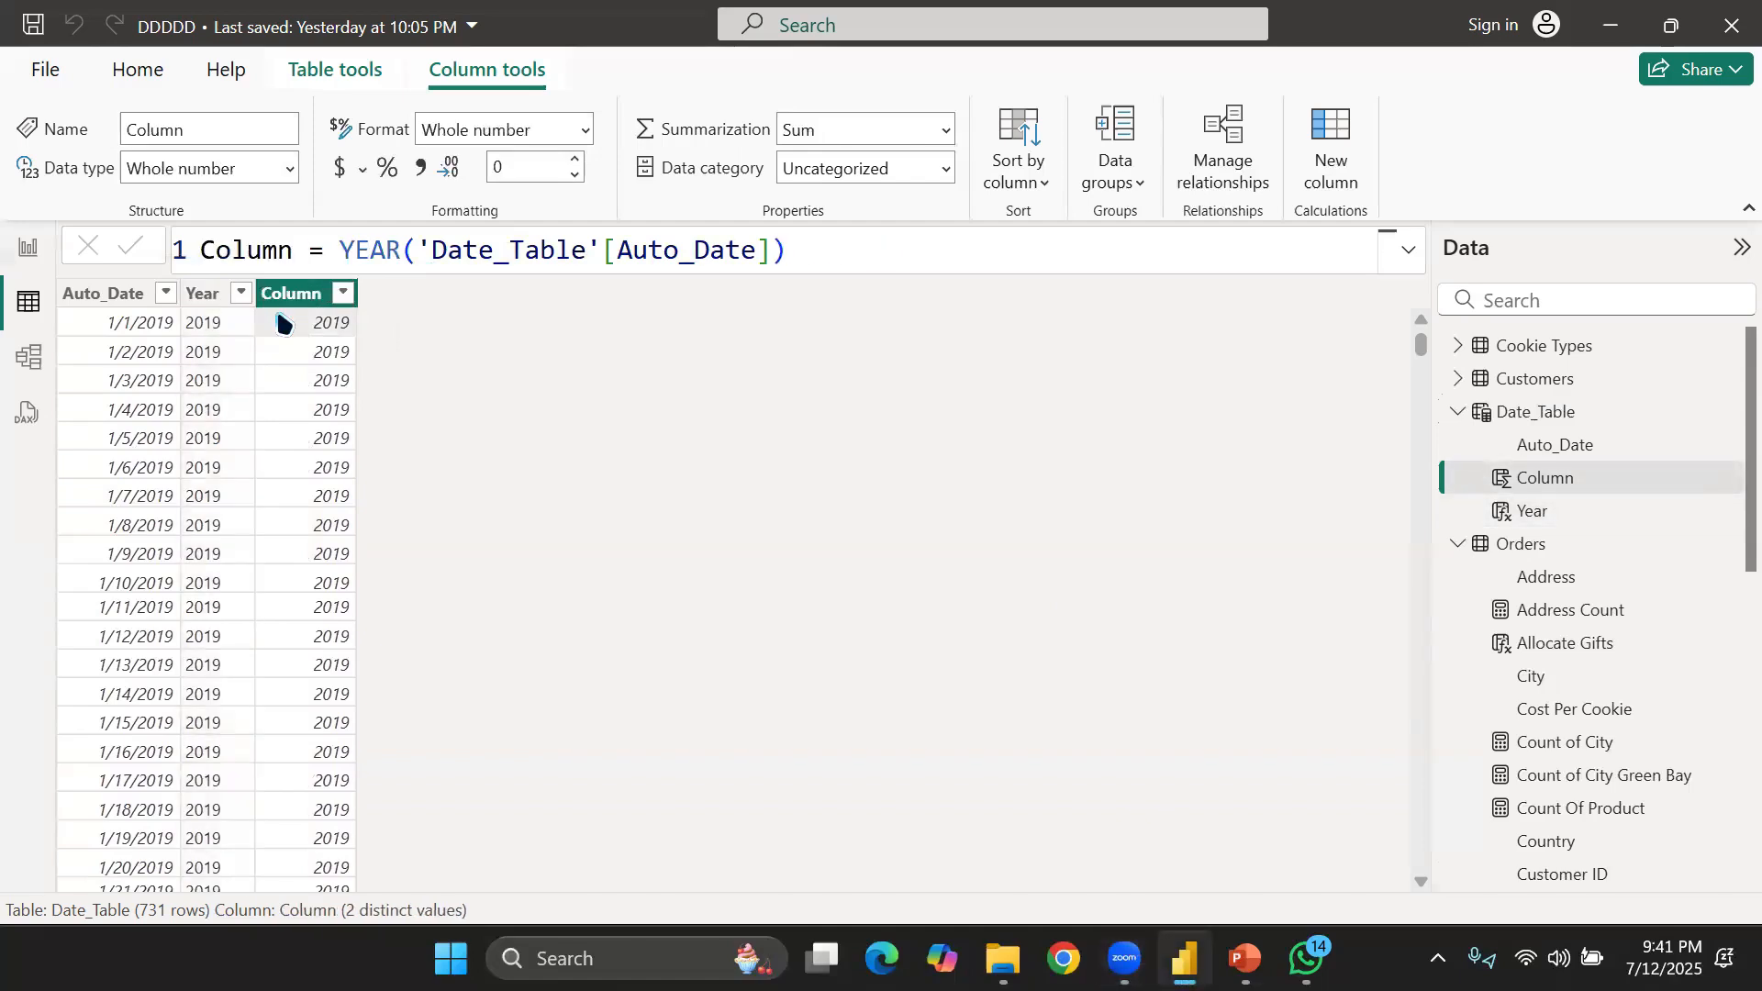
click(308, 301)
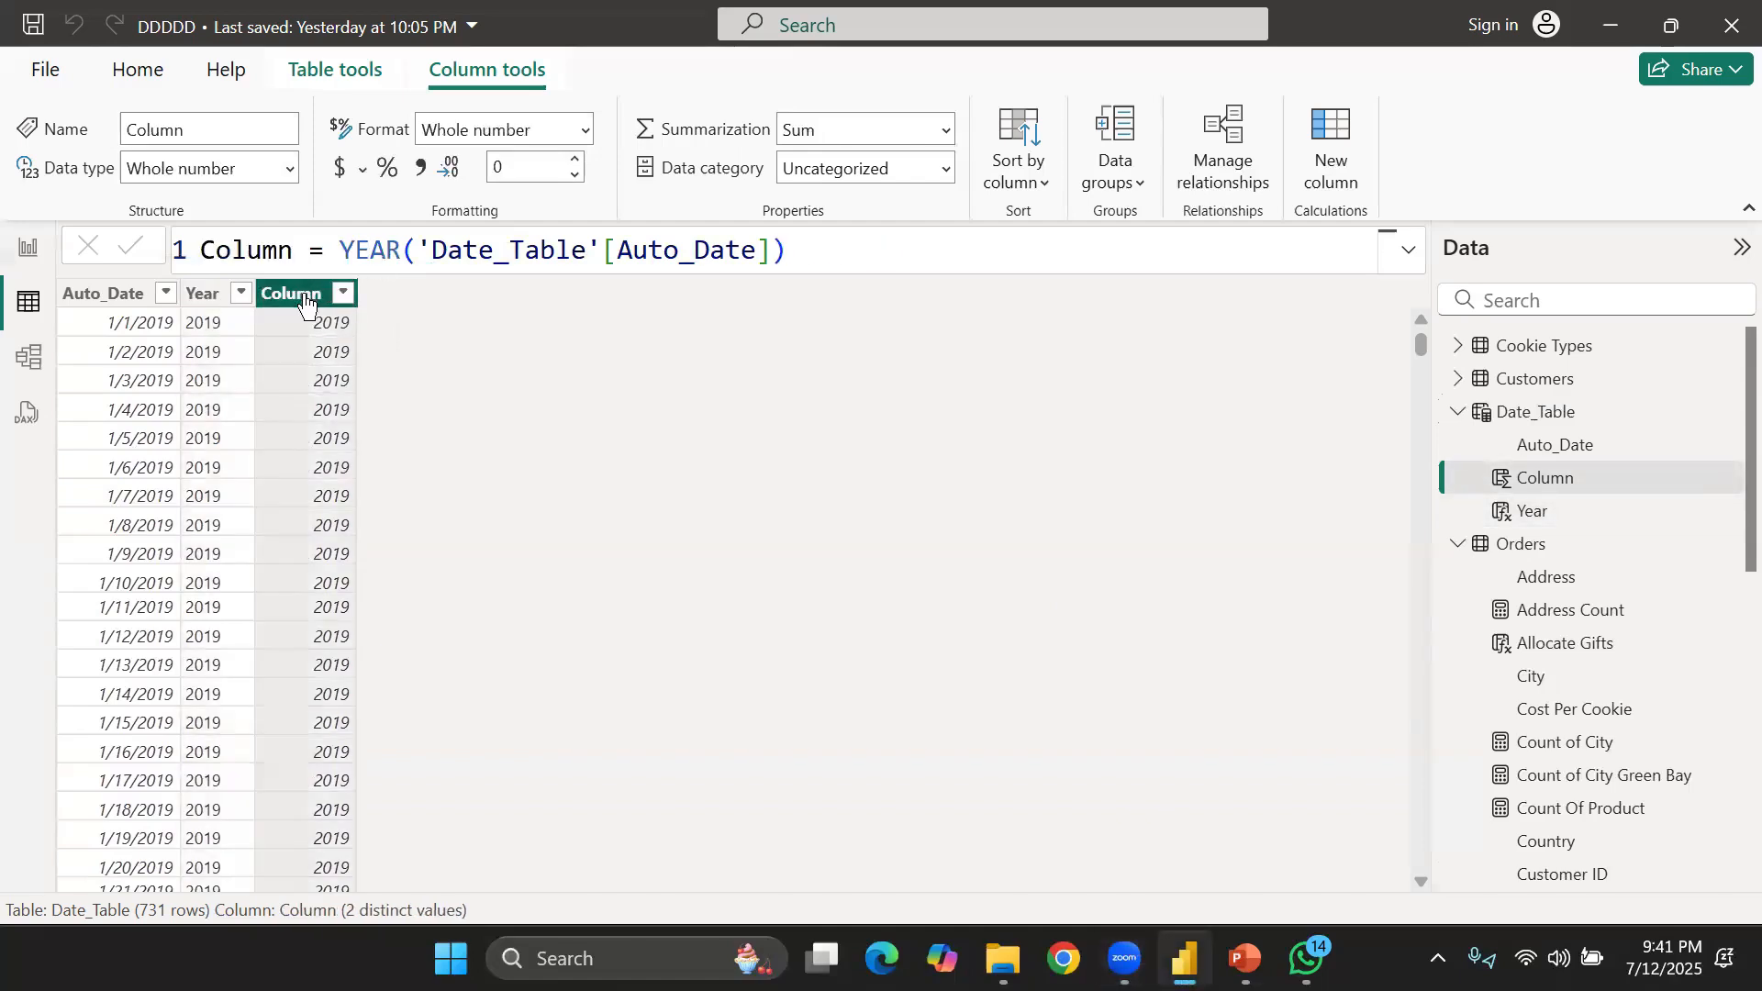
right_click(307, 299)
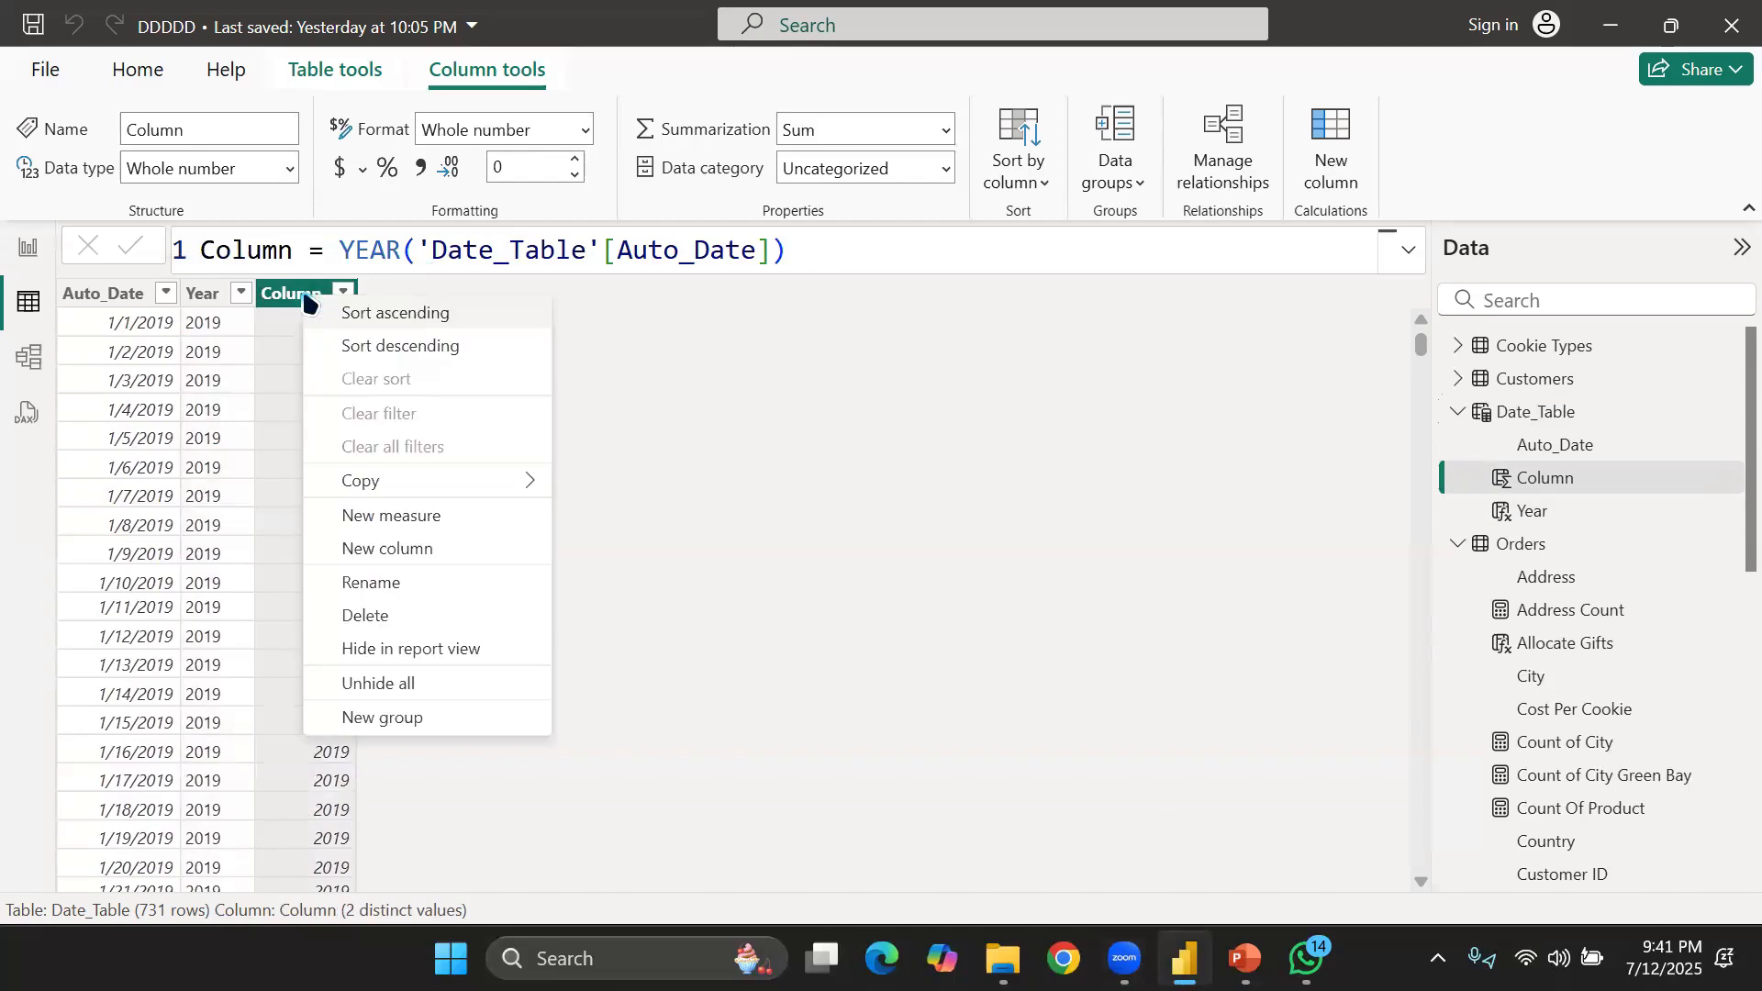
click(354, 614)
key(Escape)
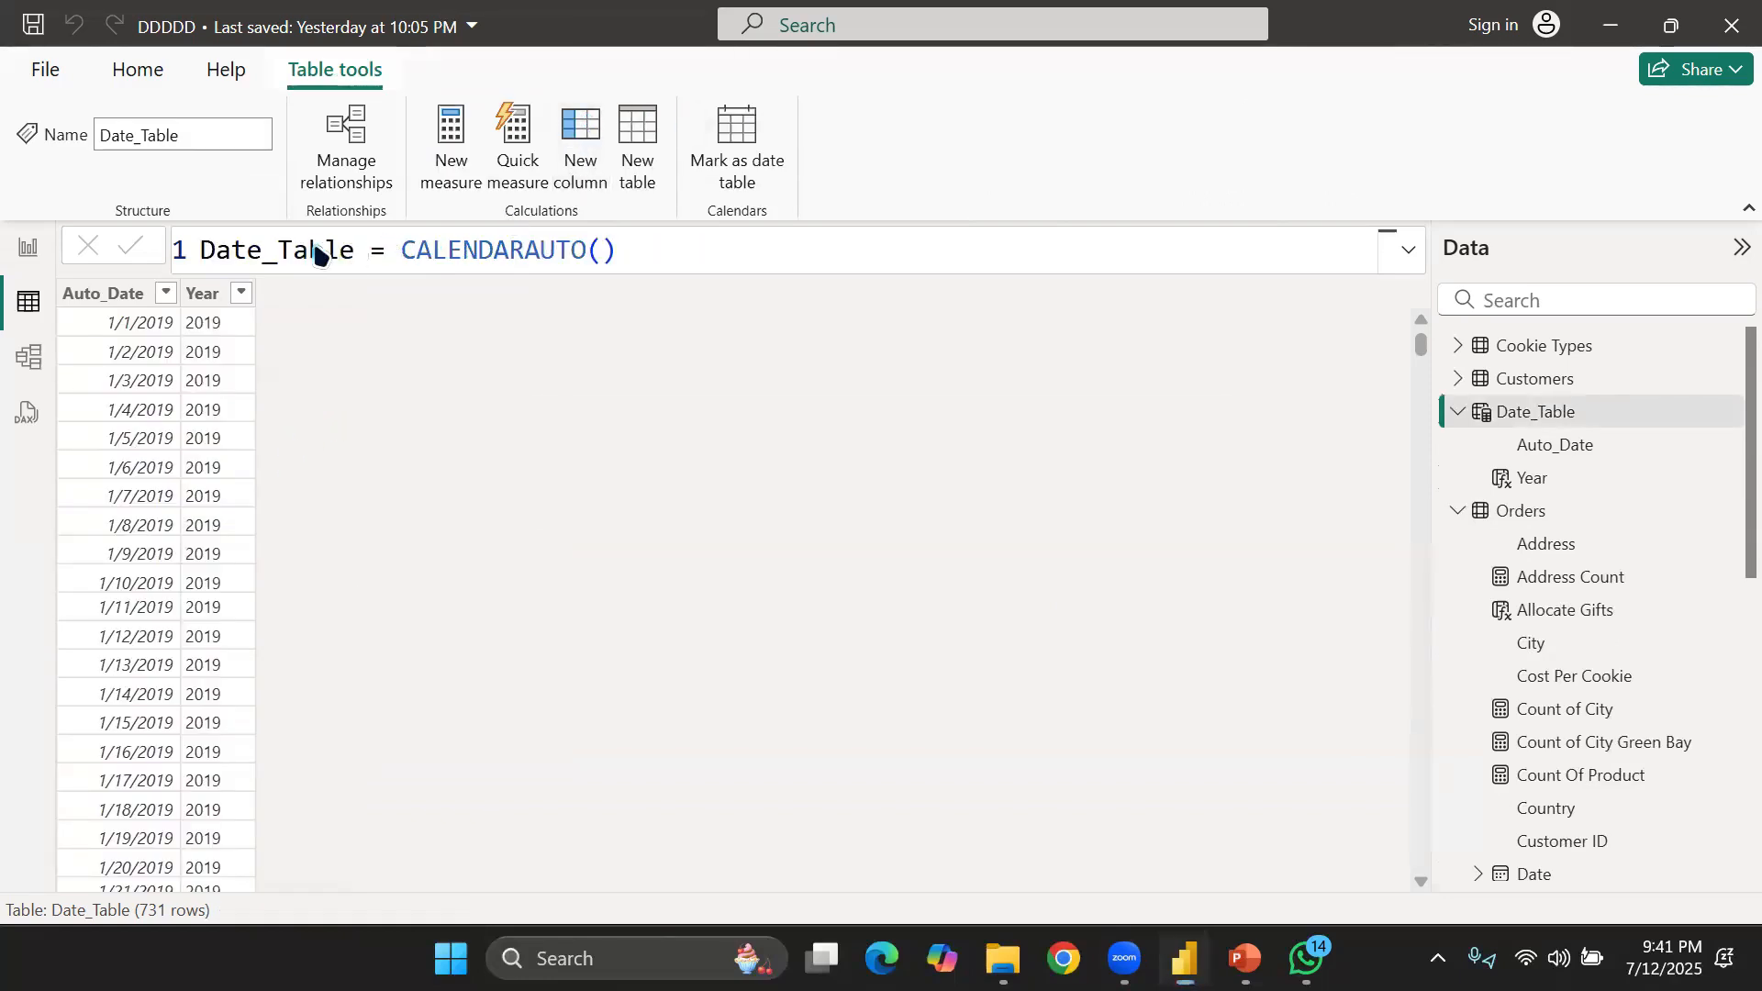
Add another calculated column to Date_Table and name it Month_Name in its formula
click(581, 129)
click(293, 261)
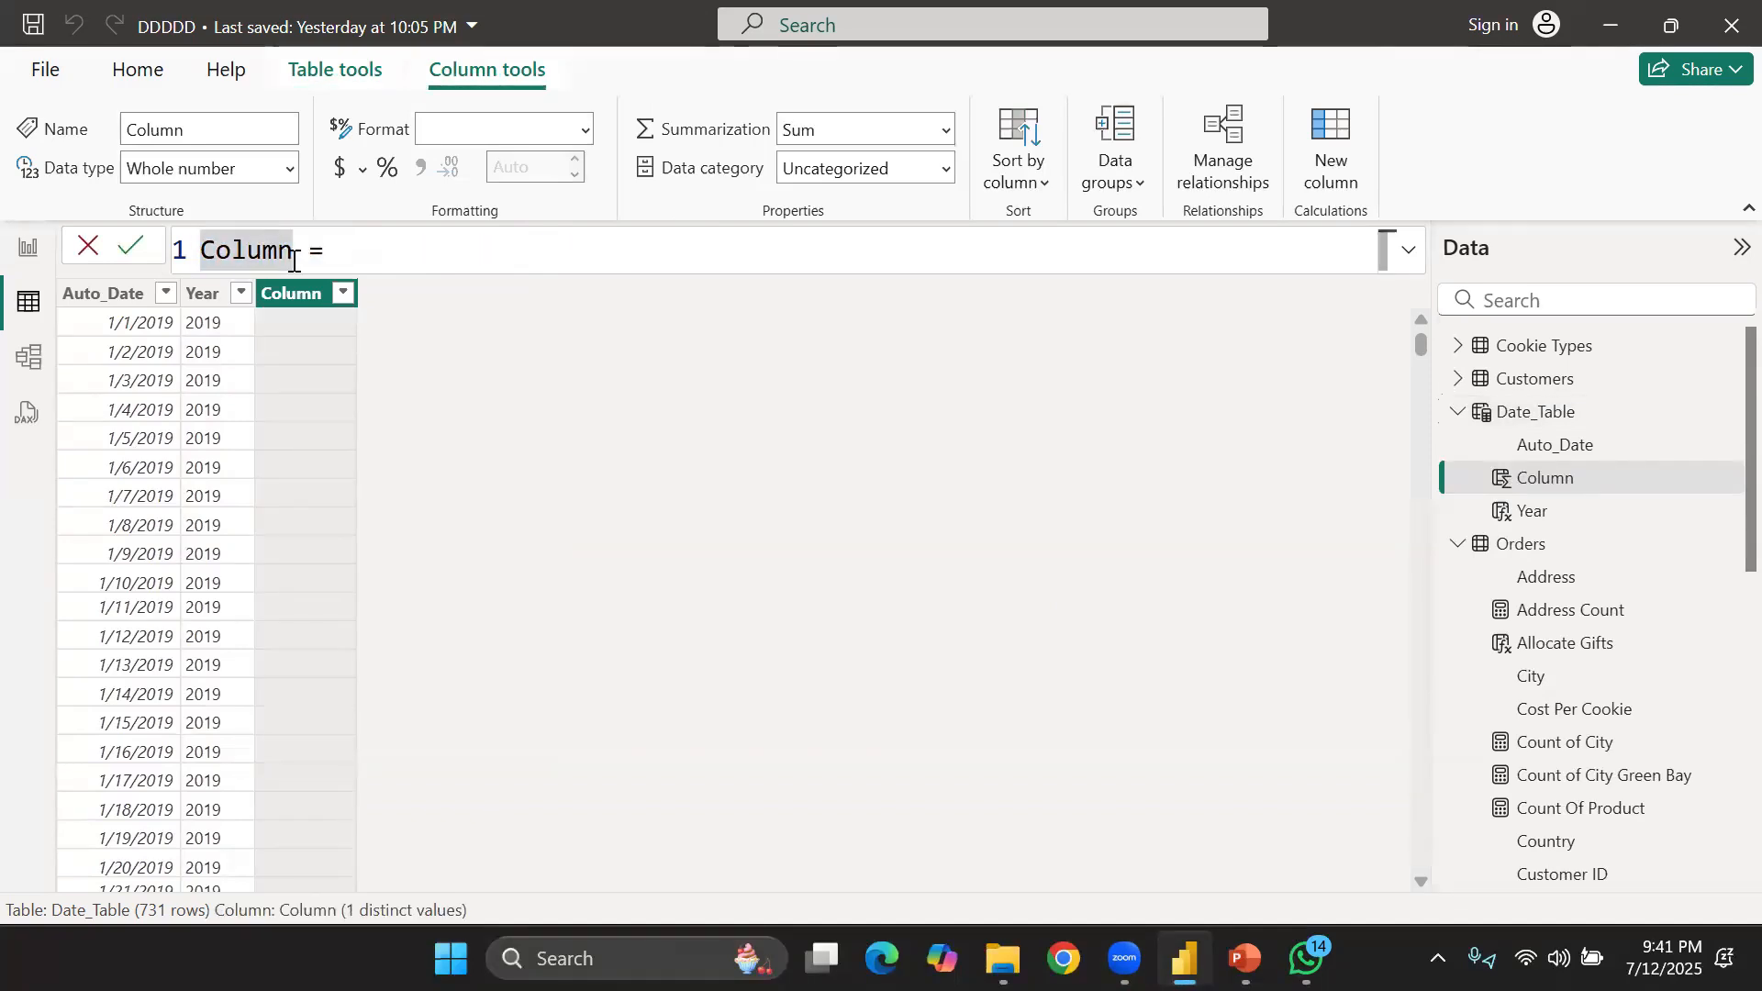
key(BackSpace)
key(BackSpace)
key(BackSpace)
key(BackSpace)
key(BackSpace)
key(BackSpace)
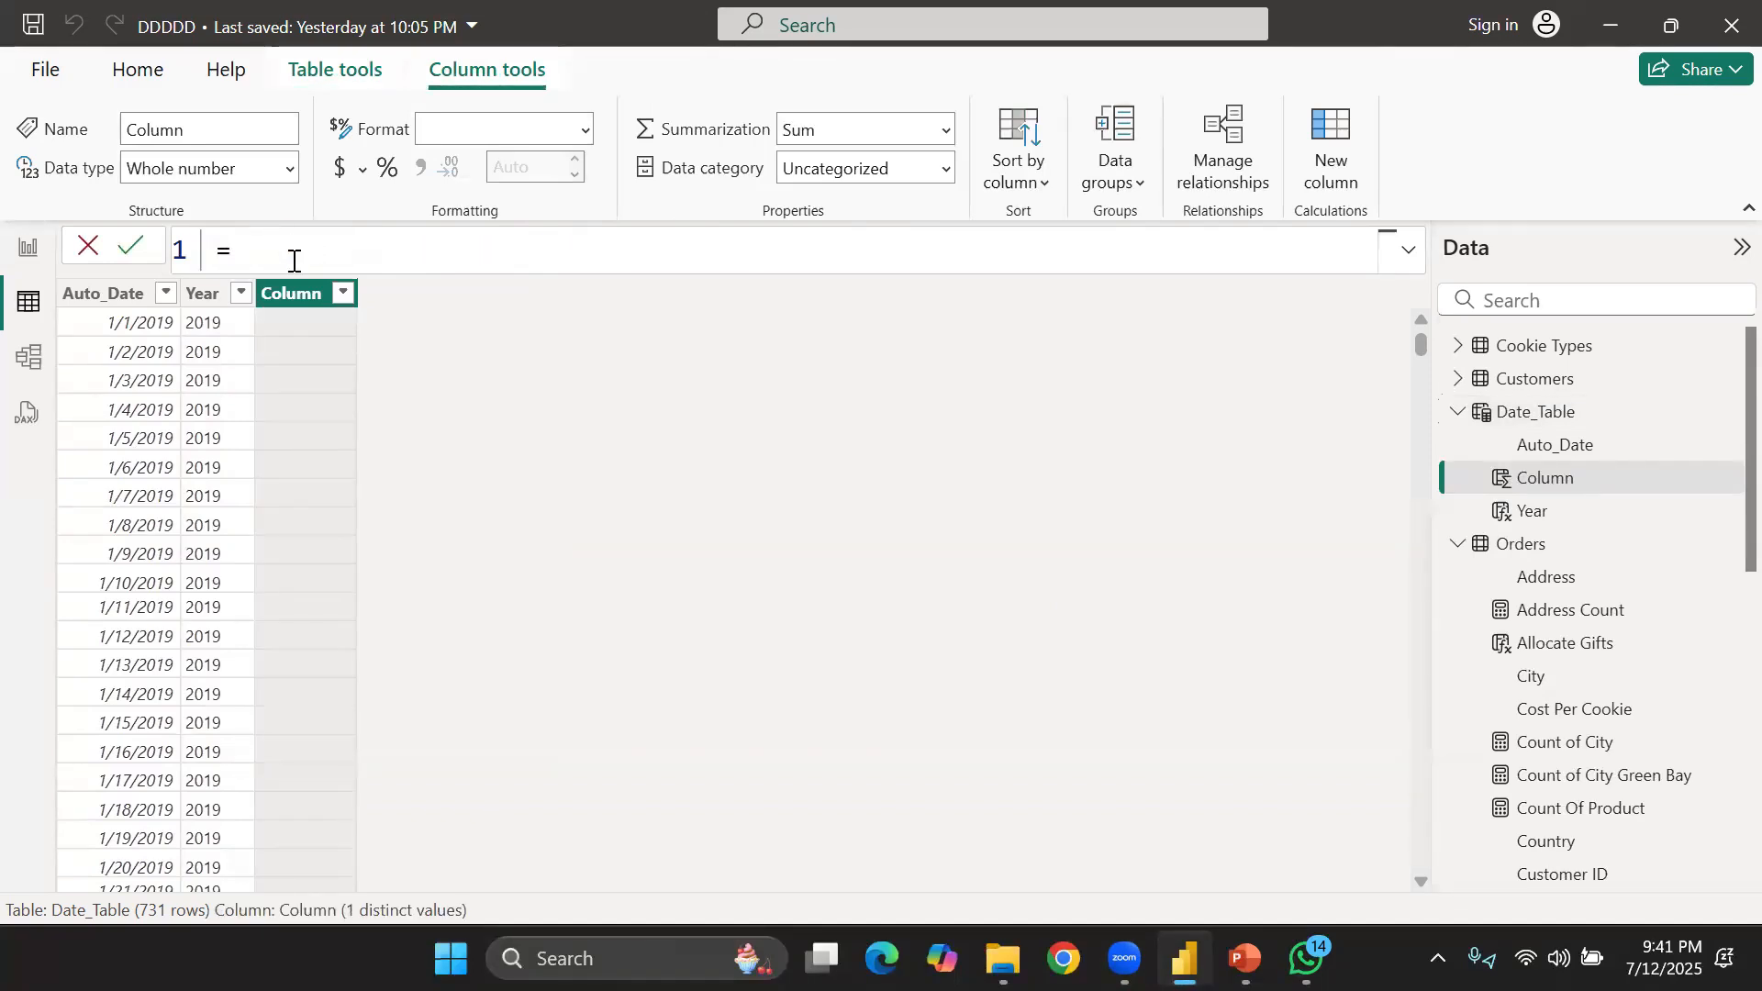
text(Month )
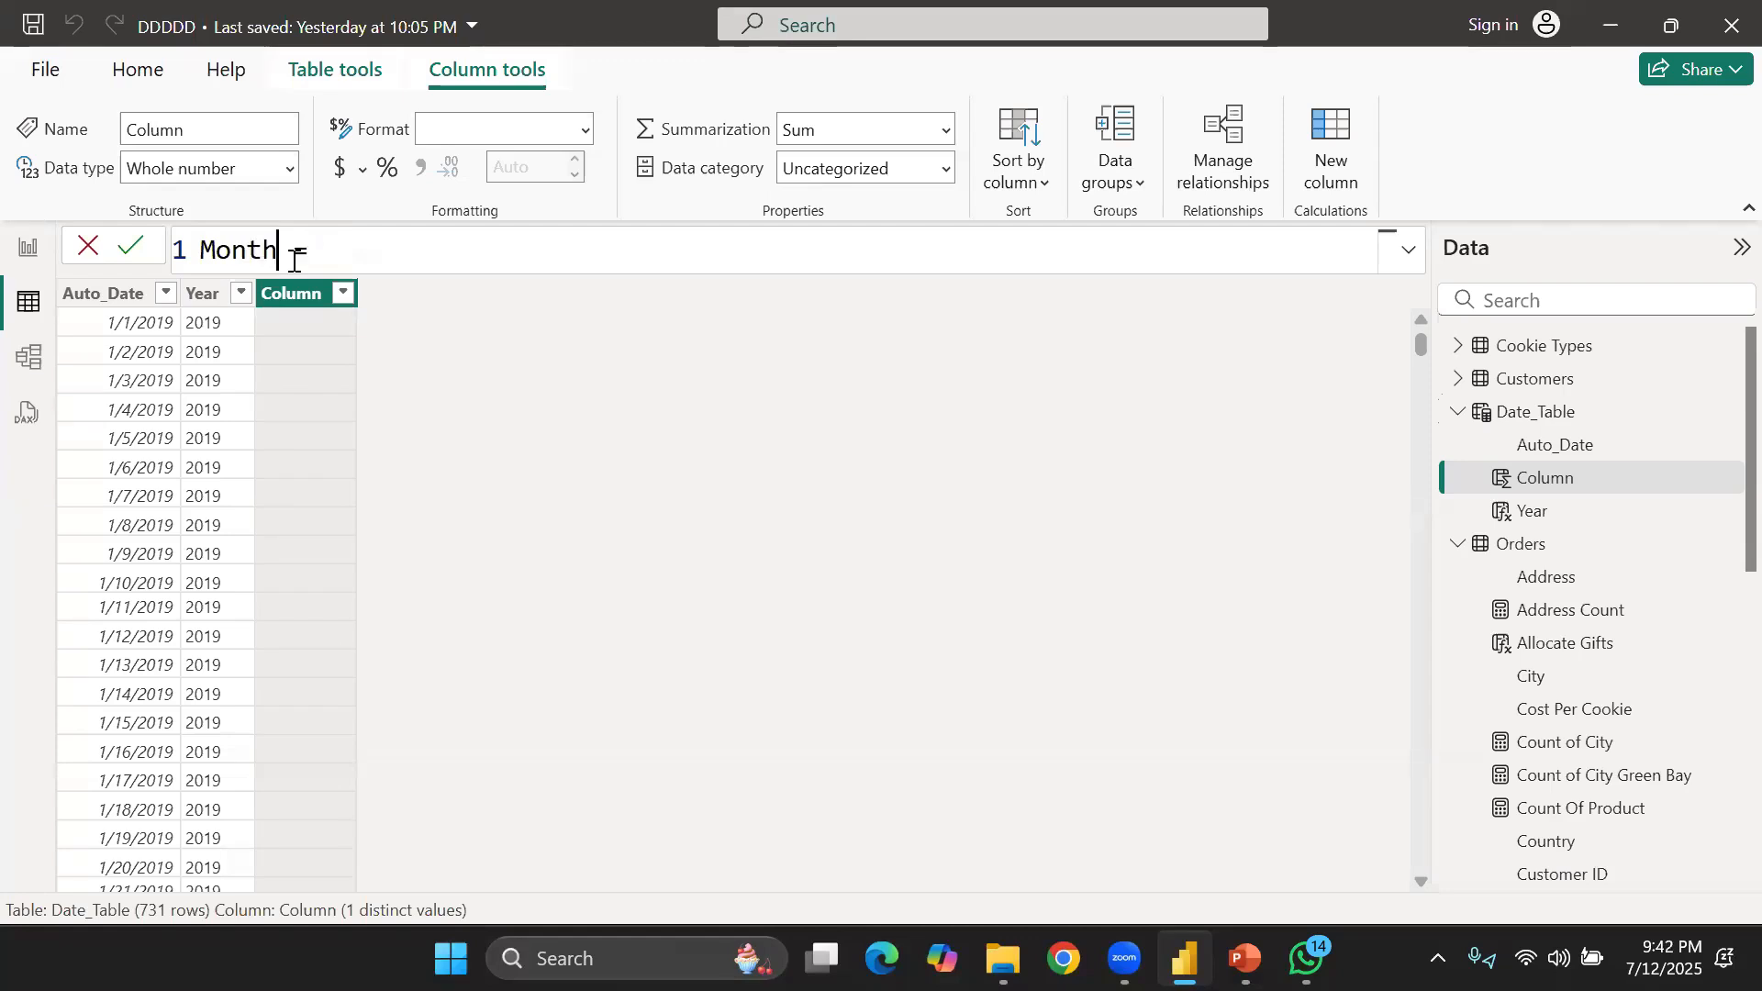
text(_Name)
Complete the Month_Name column's formula as FORMAT('Date_Table'[Auto_Date],"mmmm") and commit it
click(442, 241)
text(FORMAT()
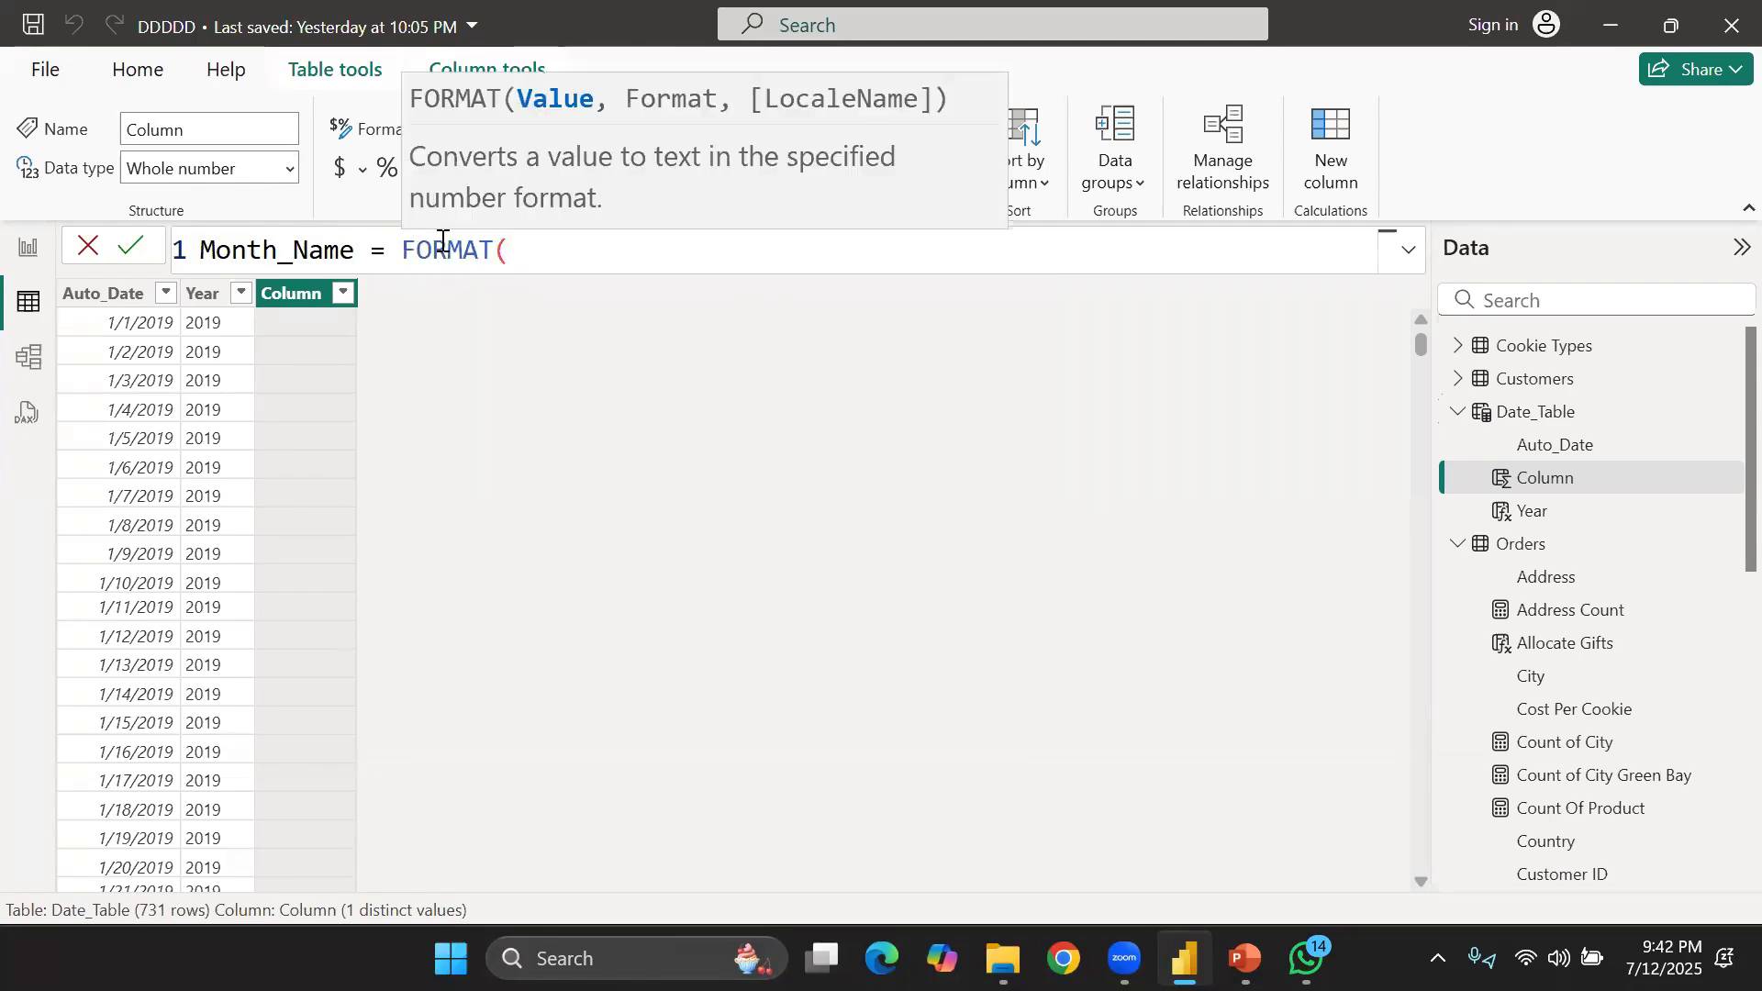
text(')
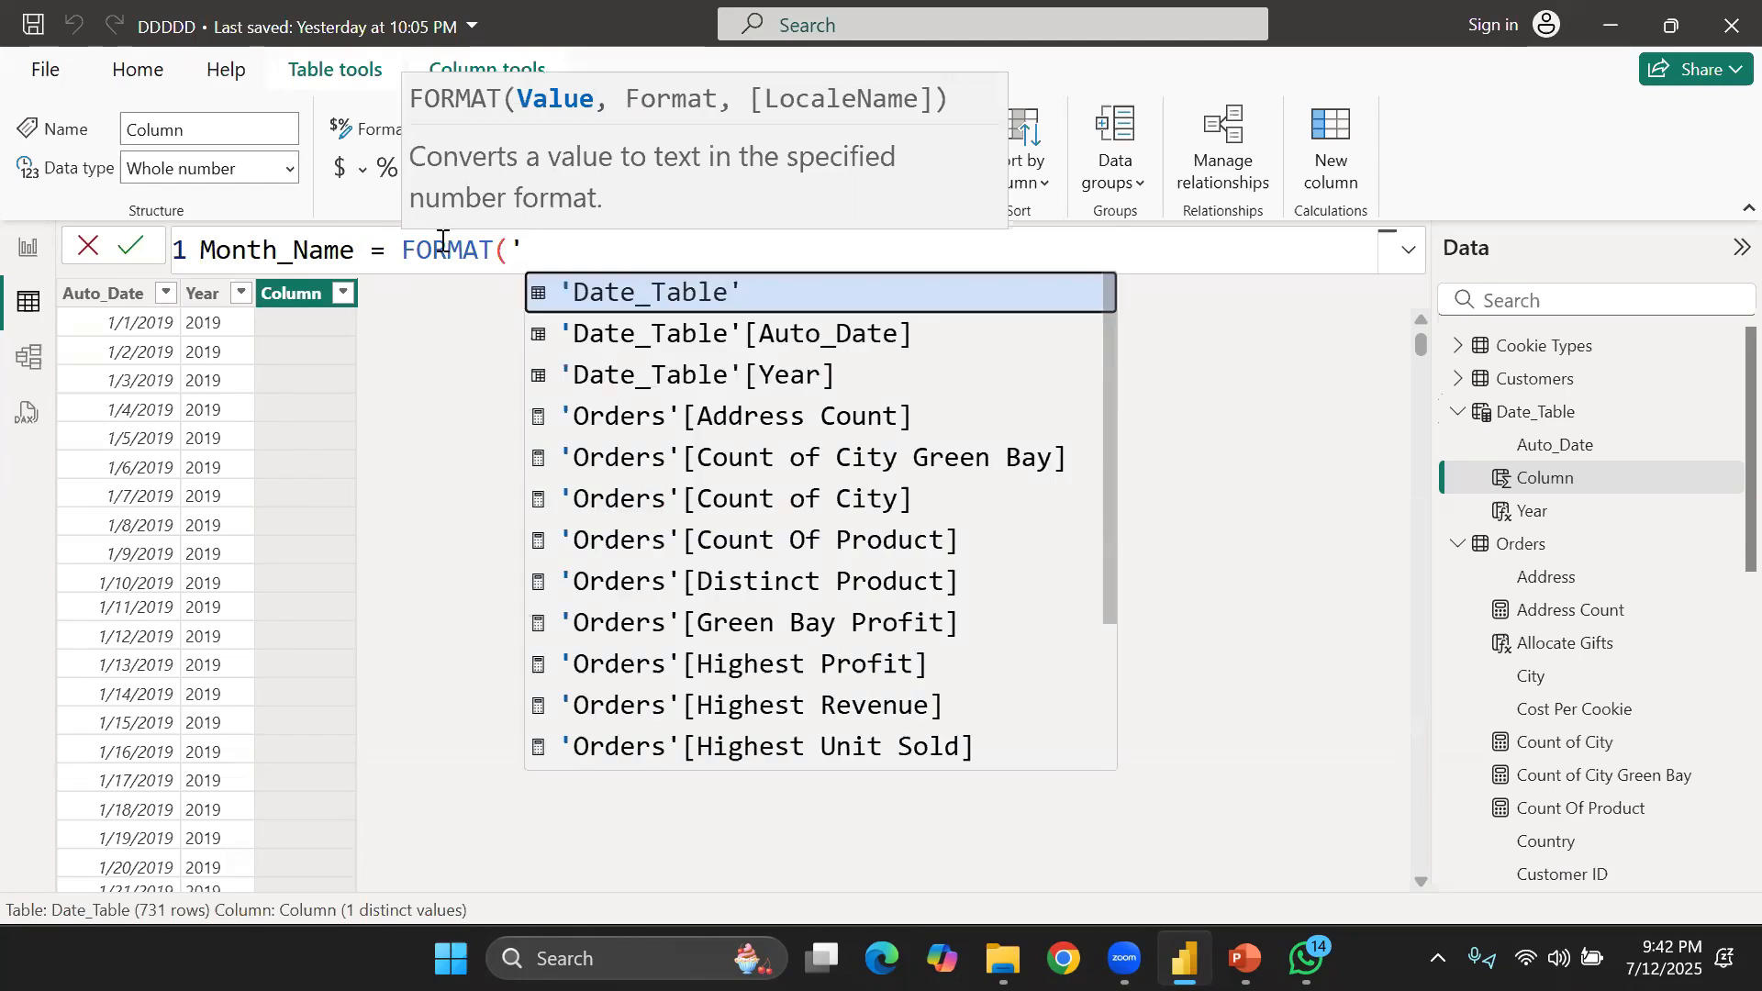
click(871, 339)
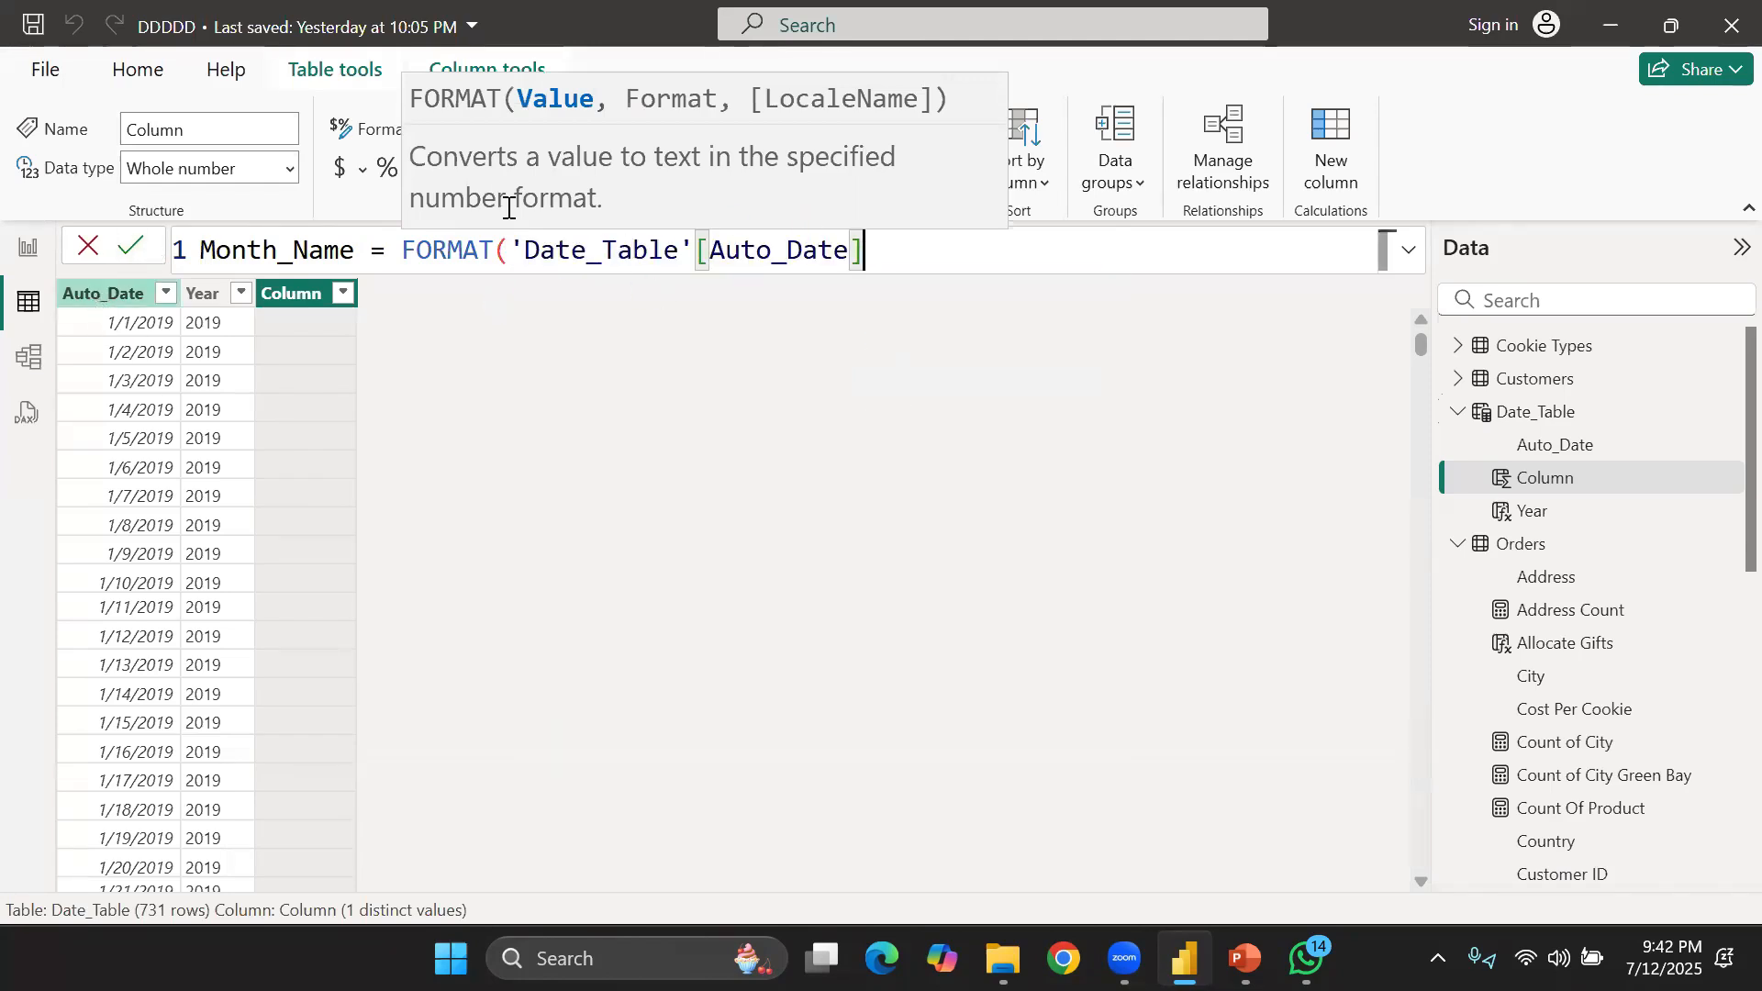
text(,")
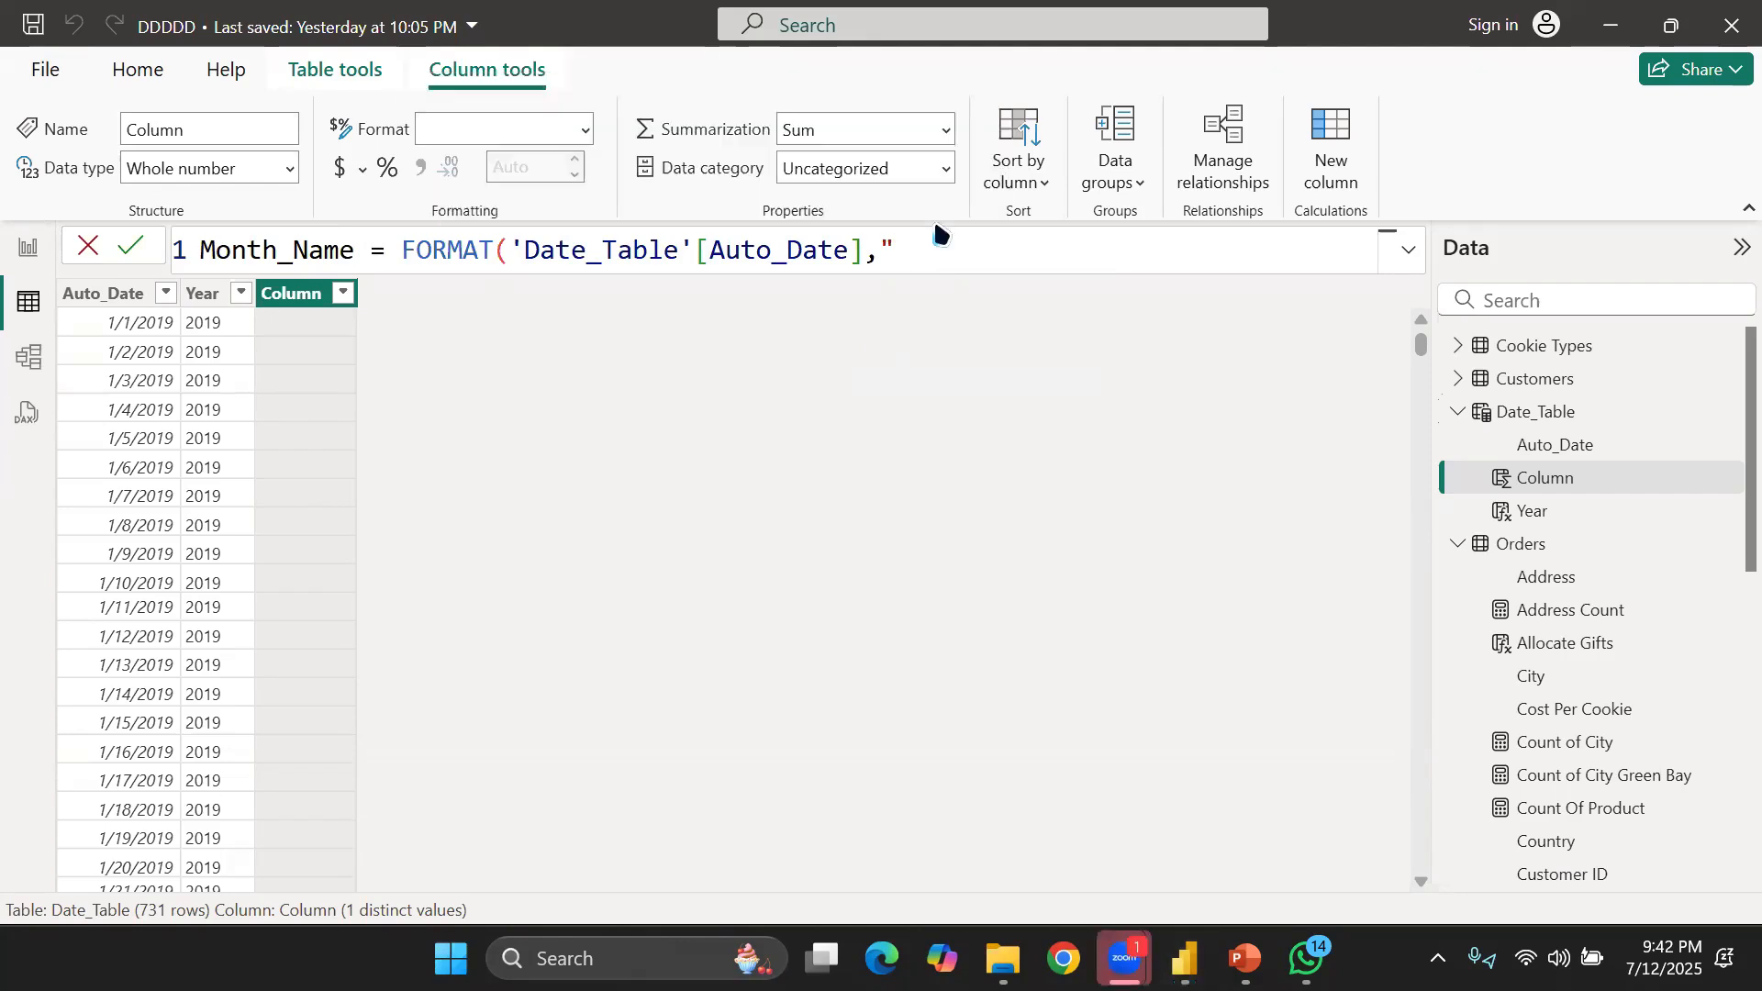
text(mm)
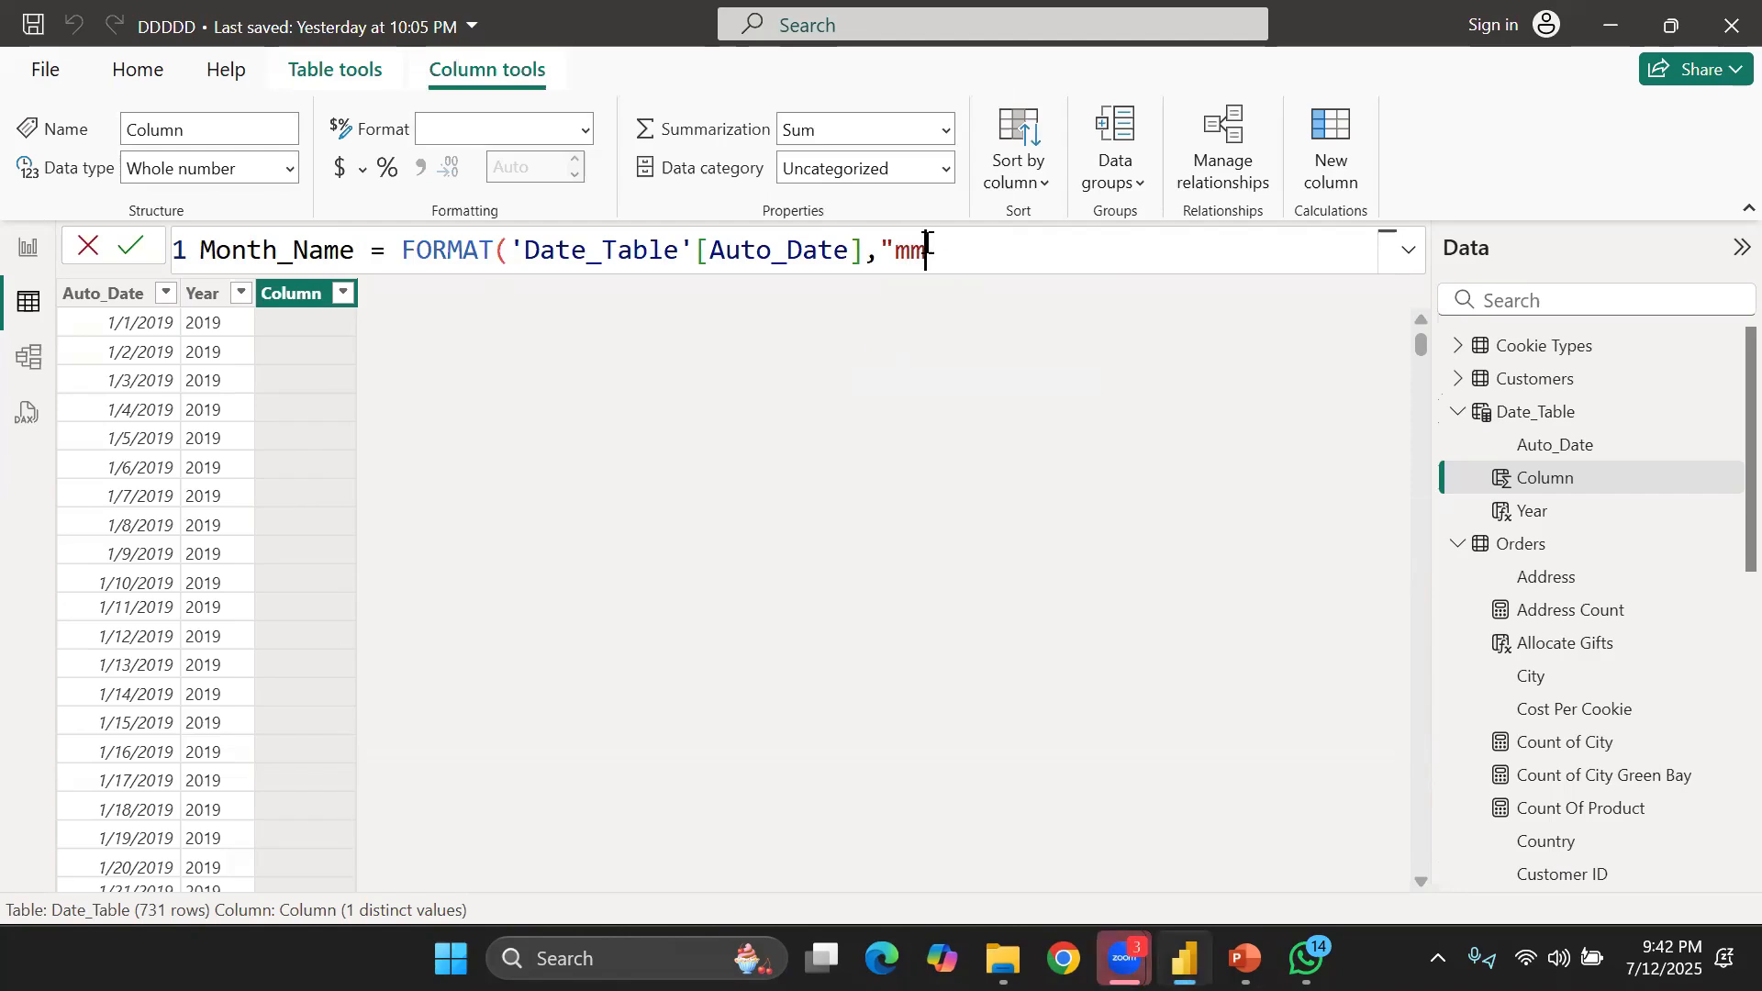
text(m)
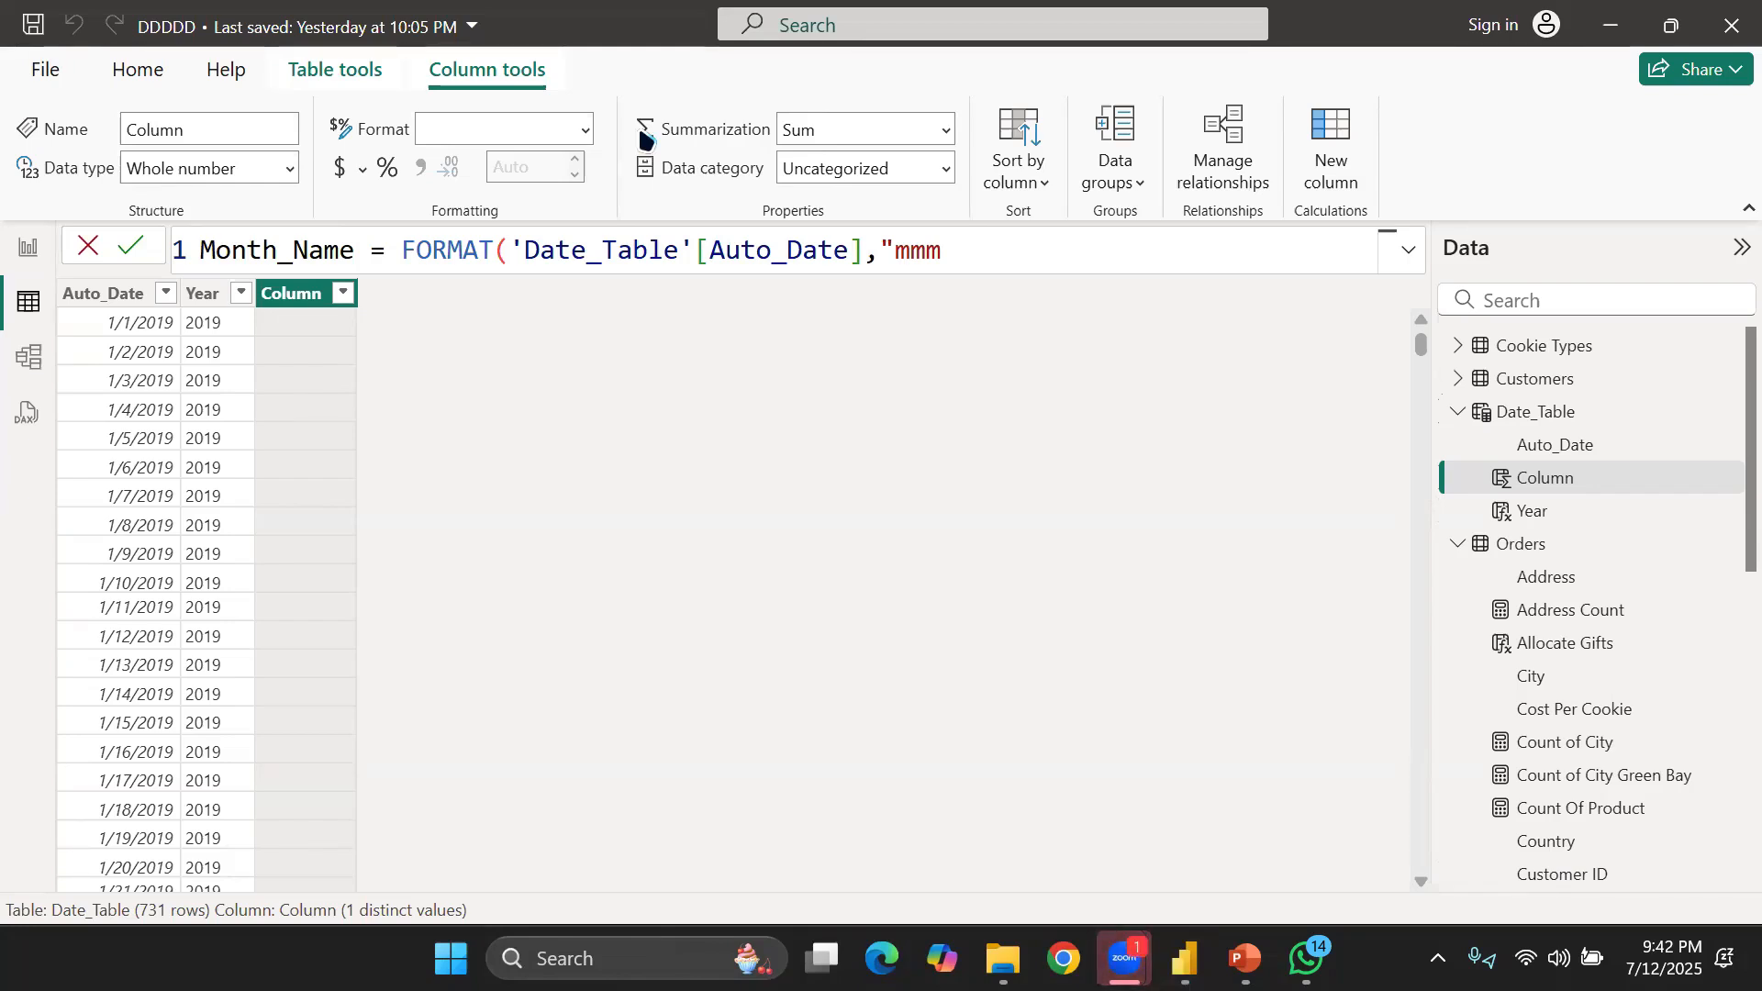
click(977, 243)
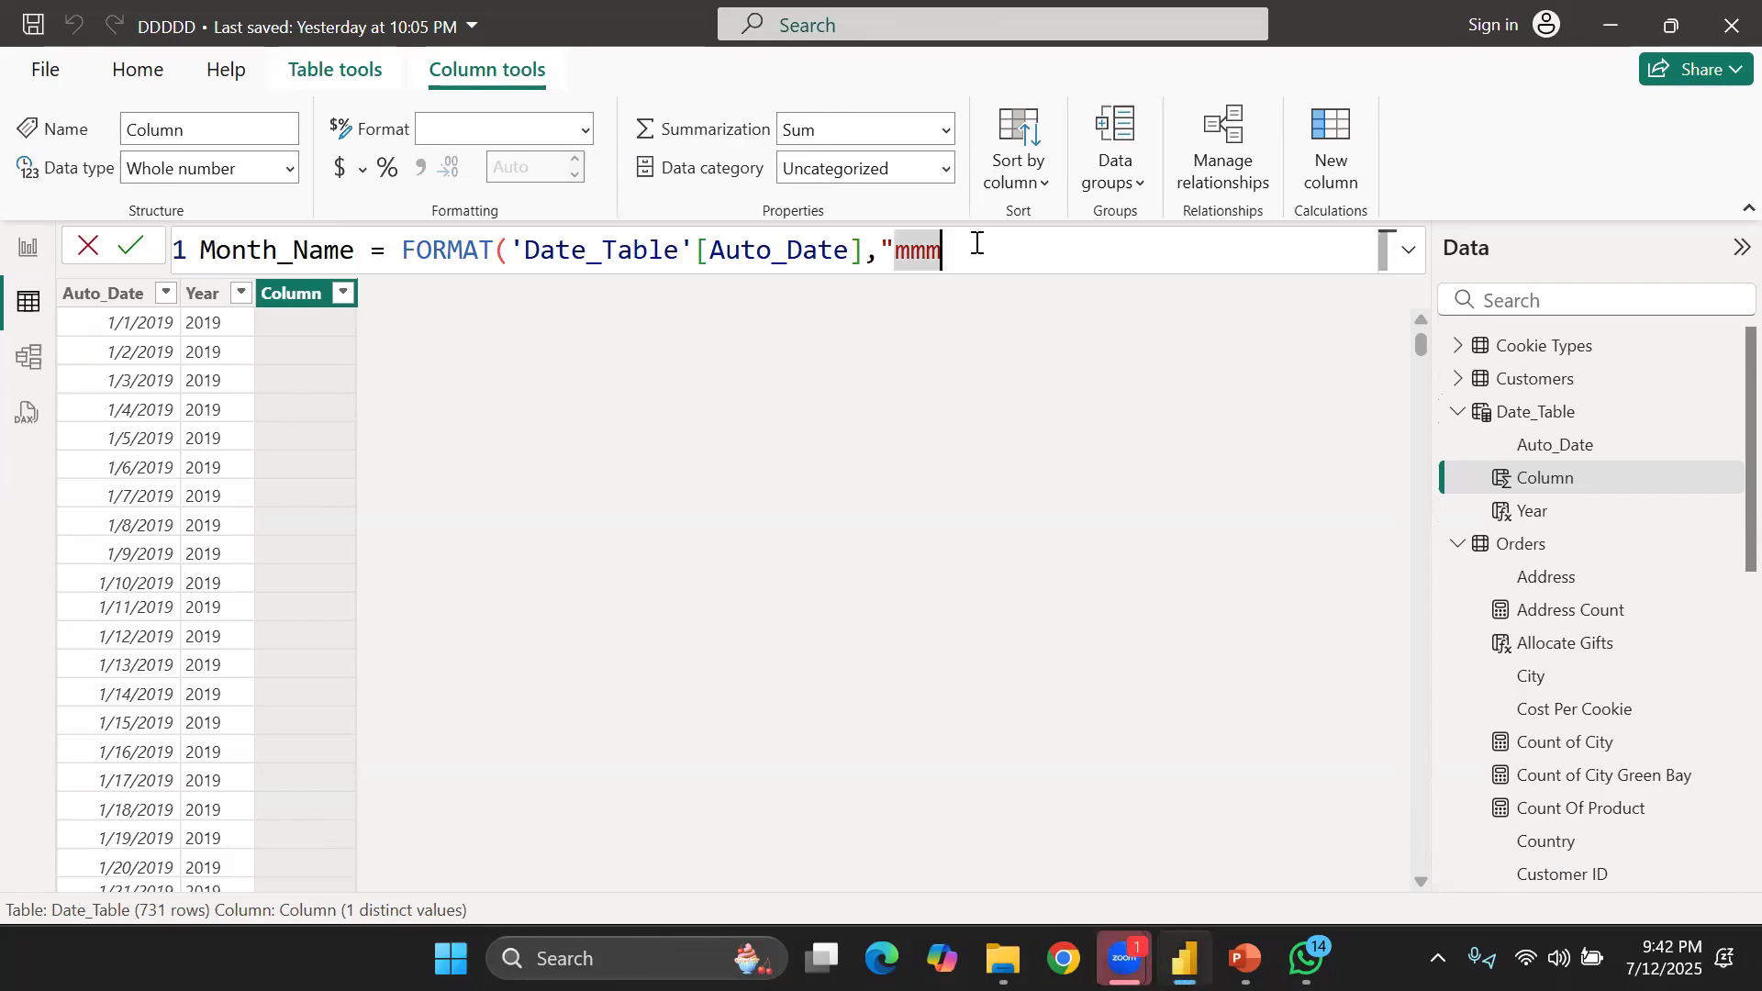
text(m")
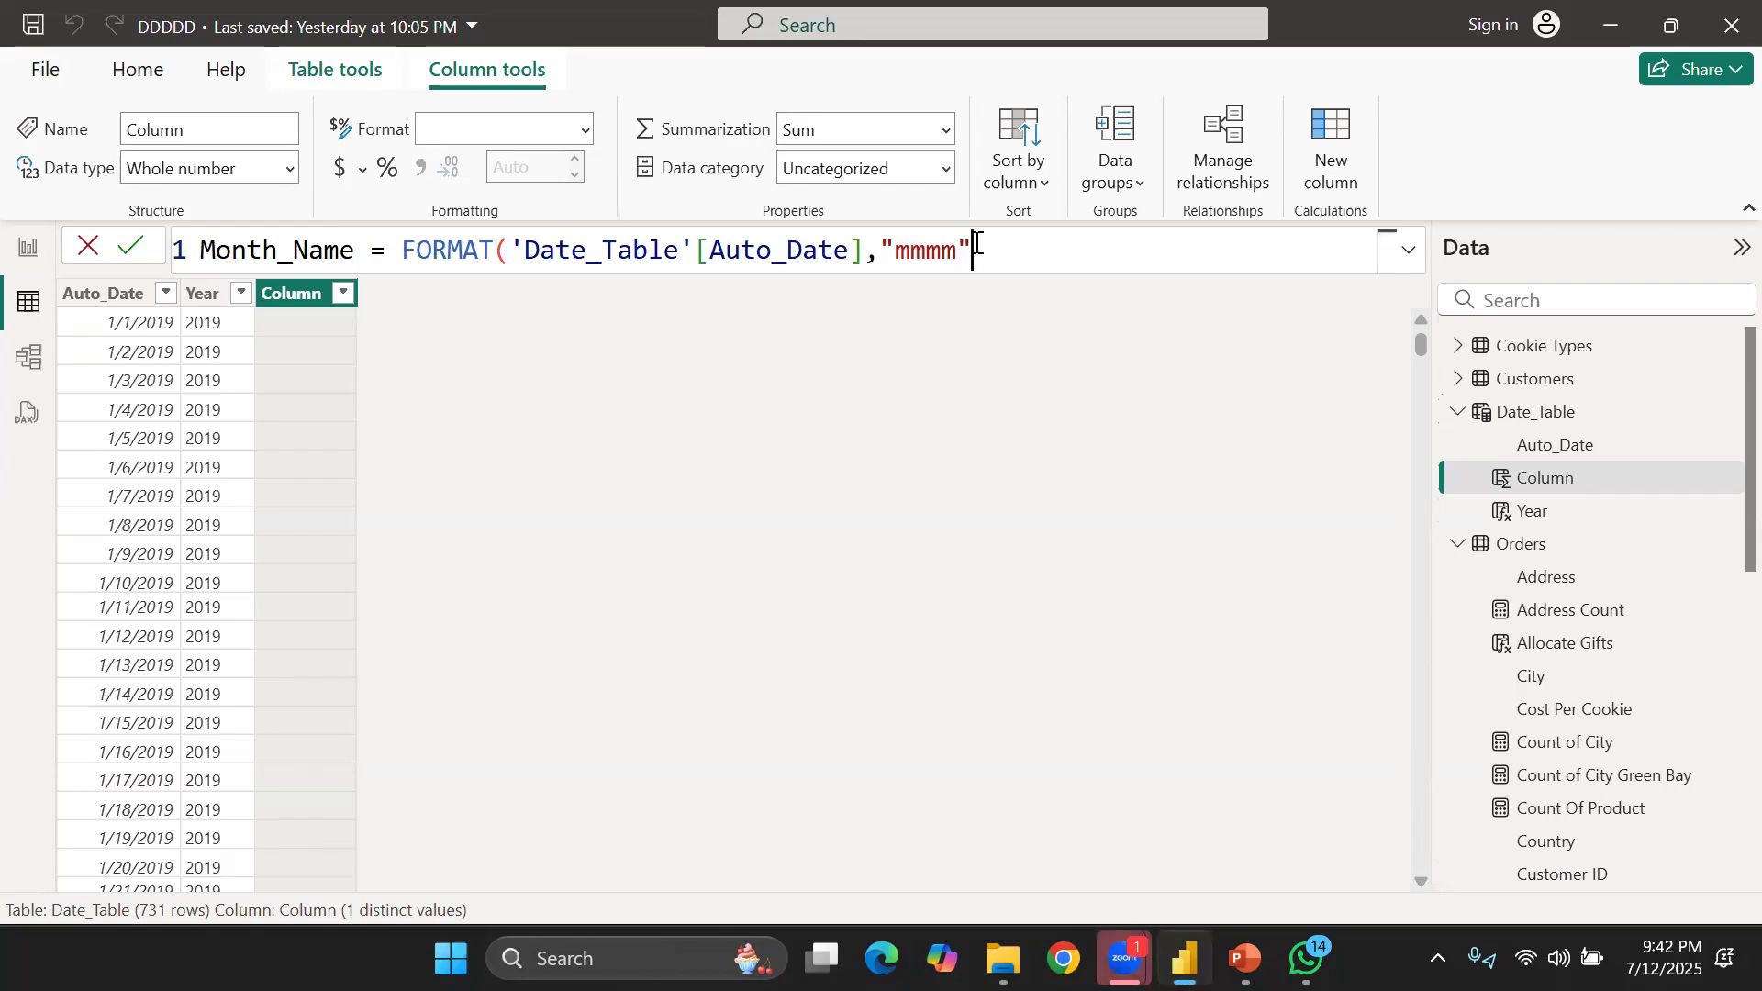
text())
key(Return)
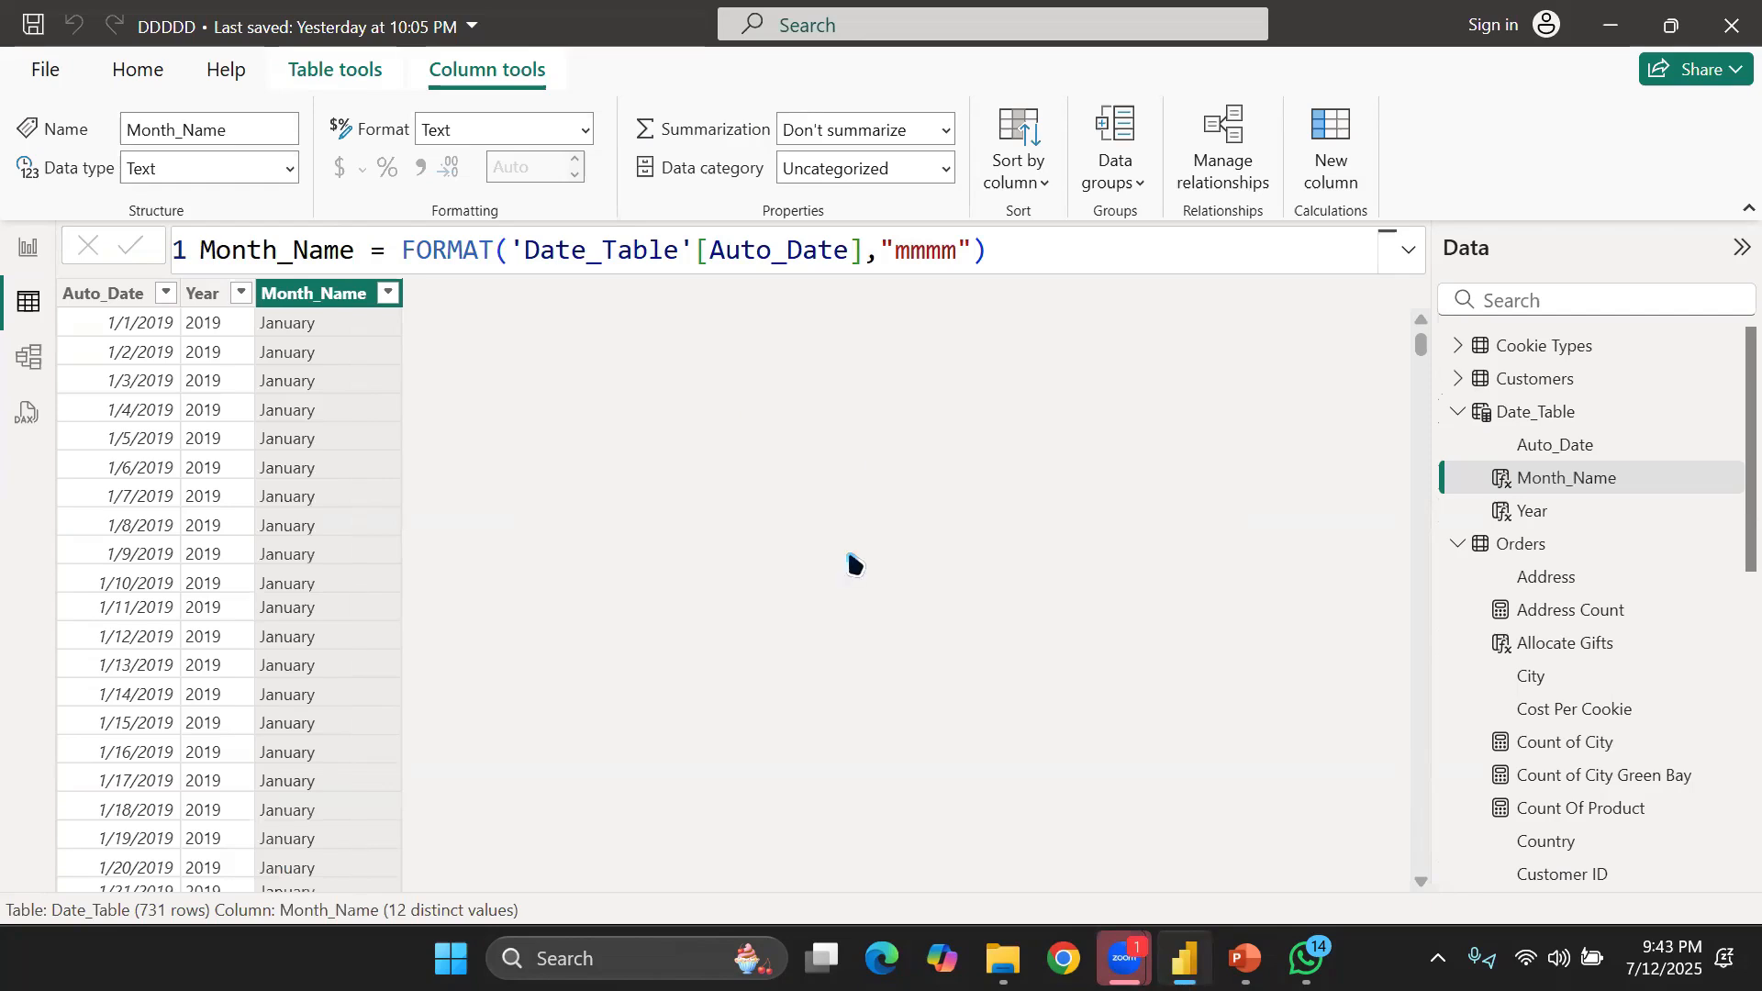
Add another calculated column to Date_Table and name it Day_Name in its formula
click(1346, 147)
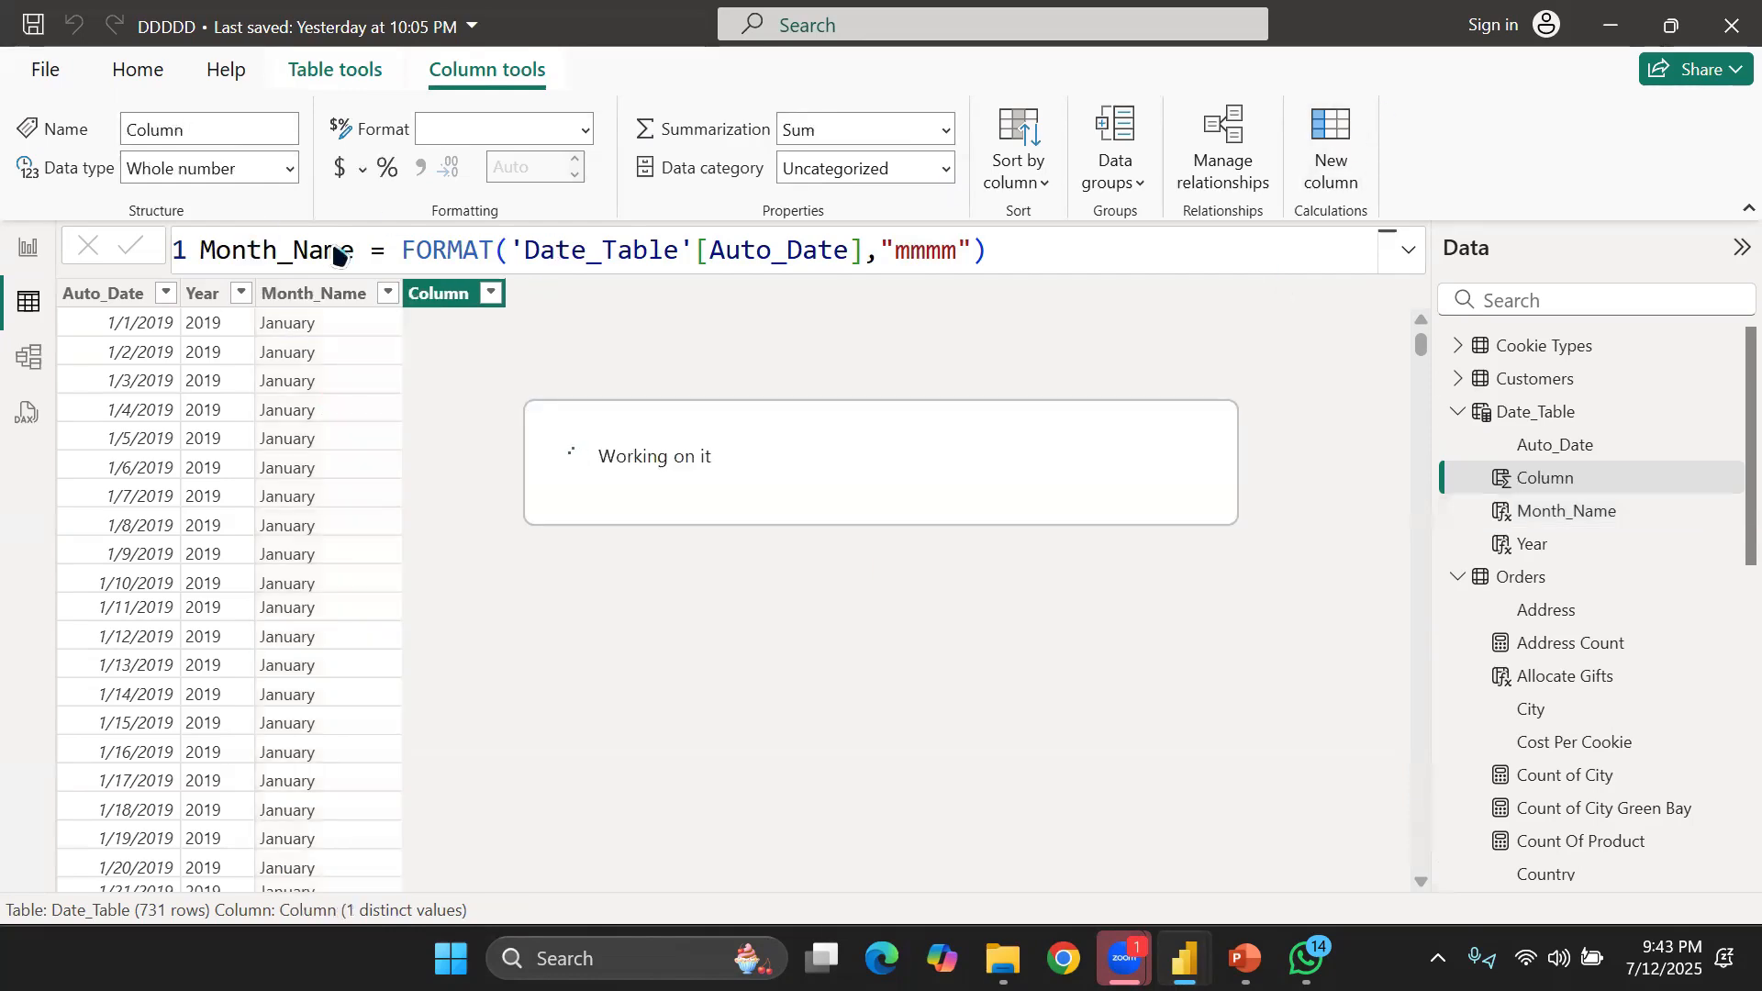
click(299, 246)
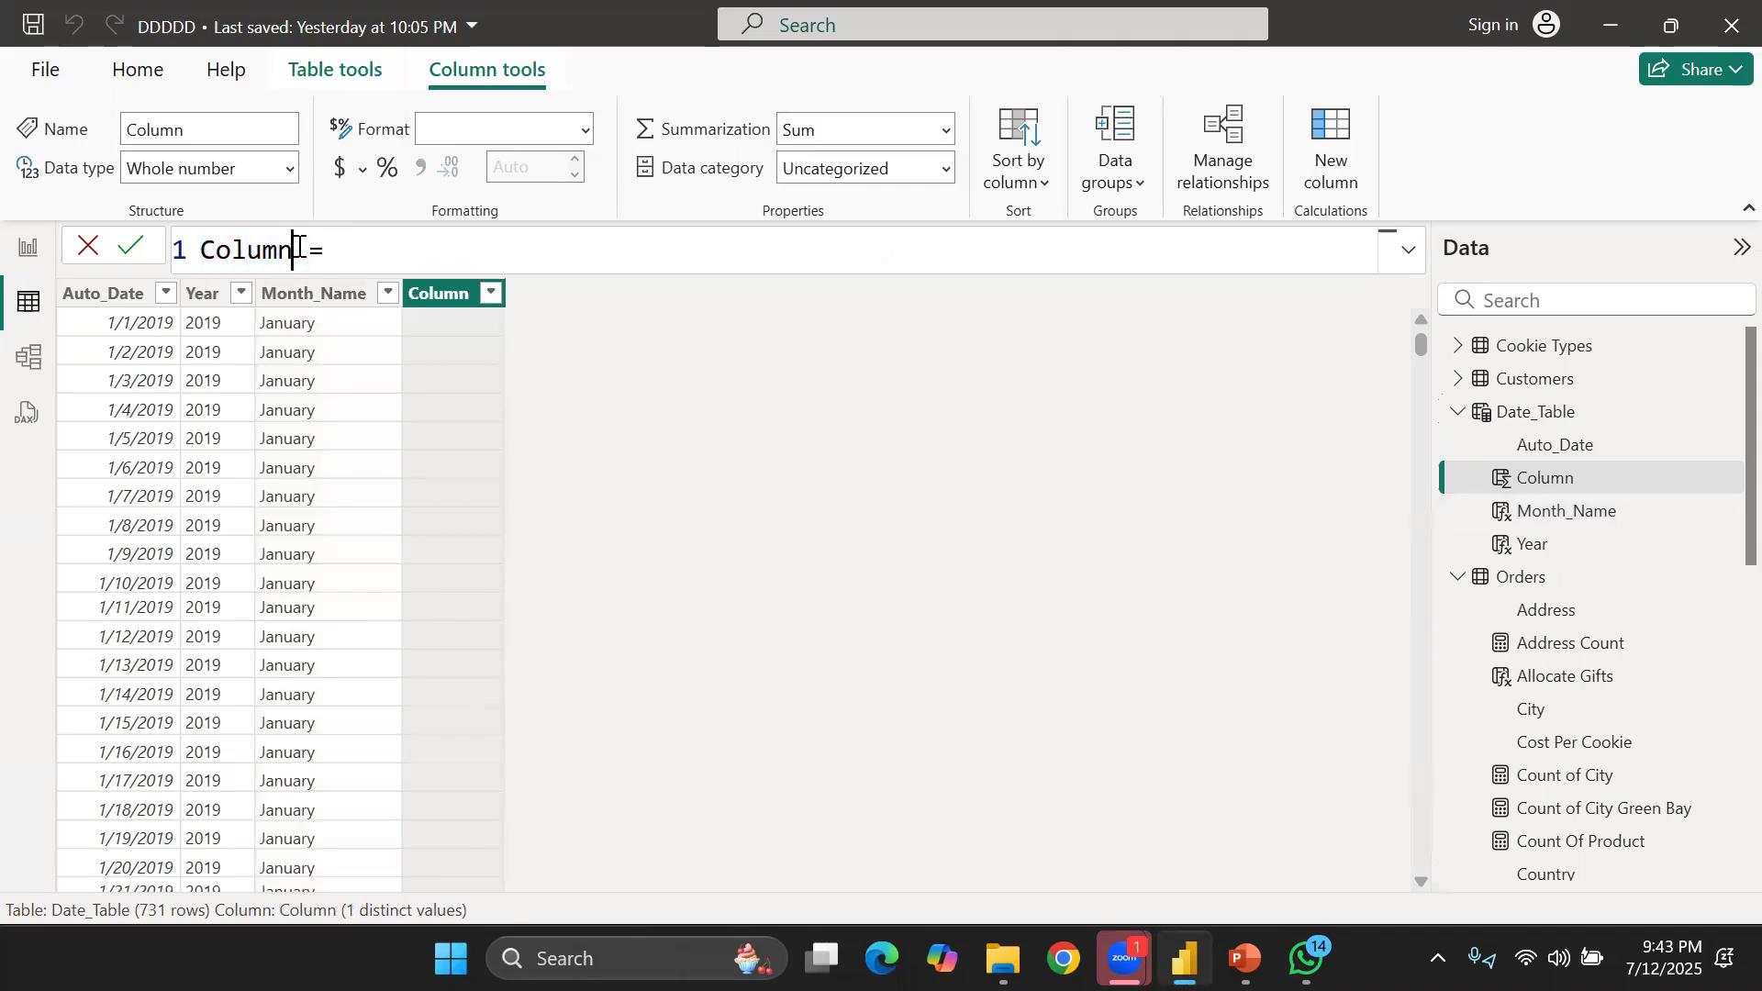
key(BackSpace)
key(BackSpace)
key(BackSpace)
key(BackSpace)
key(BackSpace)
key(BackSpace)
text(Da)
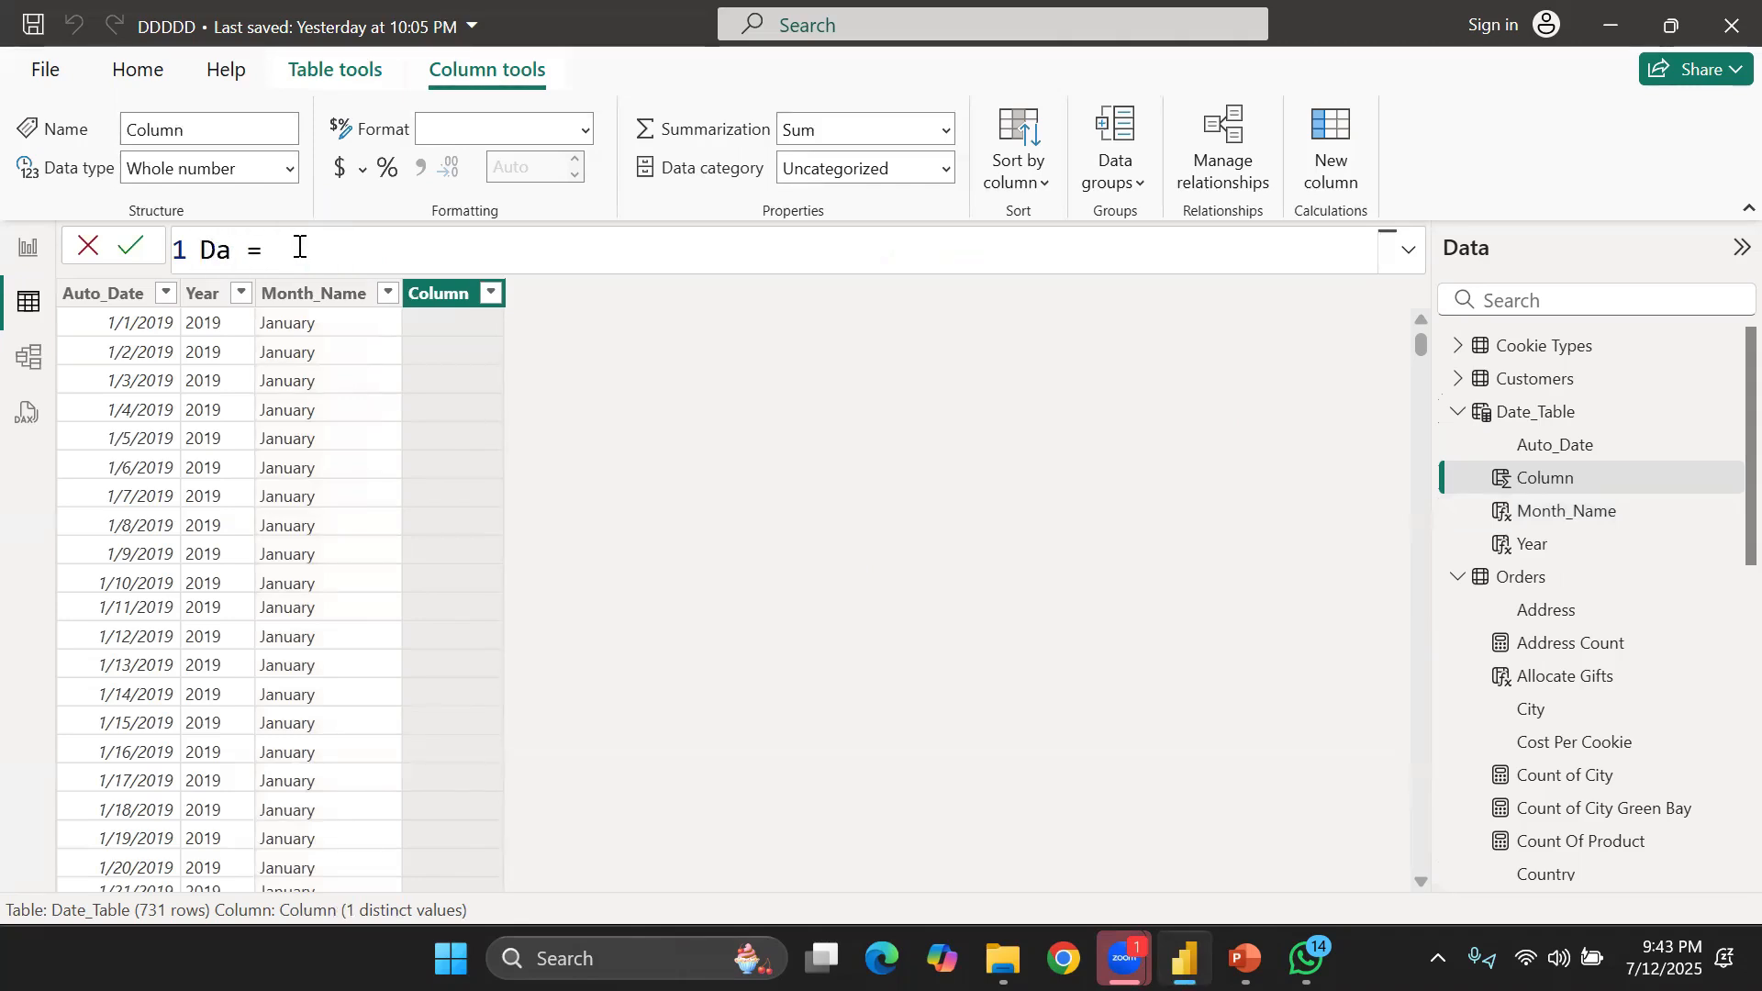
text(y_Name)
Define the Day_Name column as FORMAT('Date_Table'[Auto_Date],"dddd") and commit it
text(for)
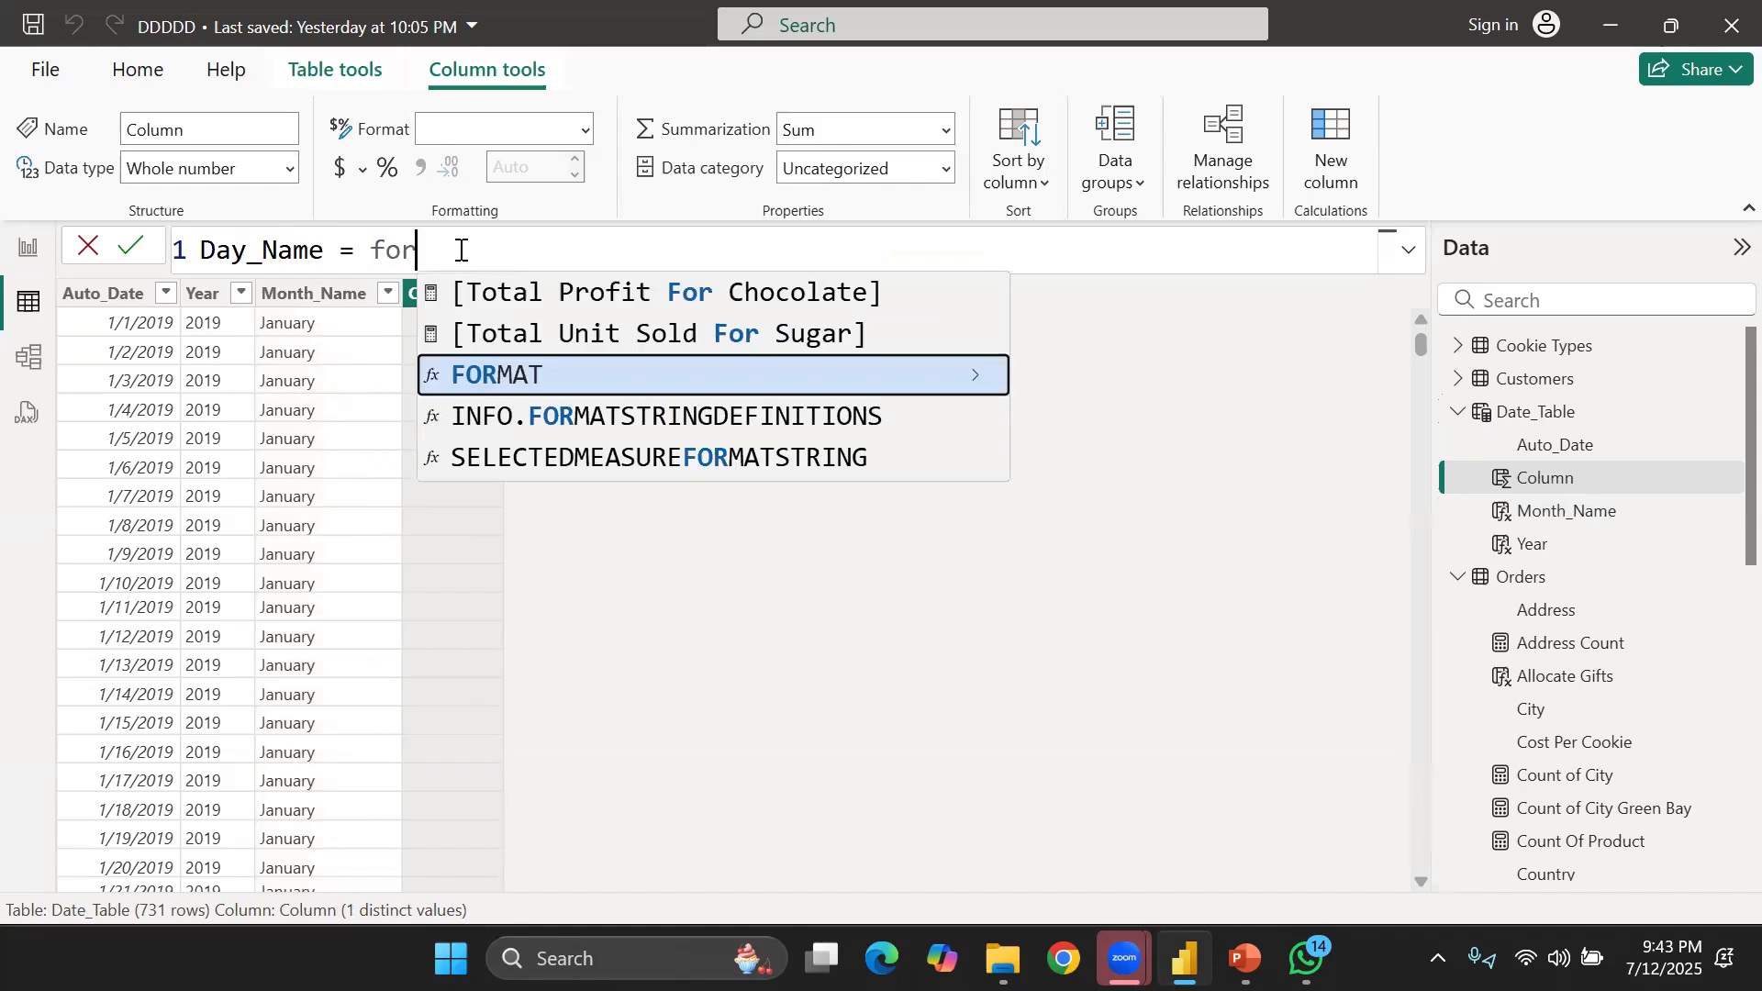
key(Tab)
text(')
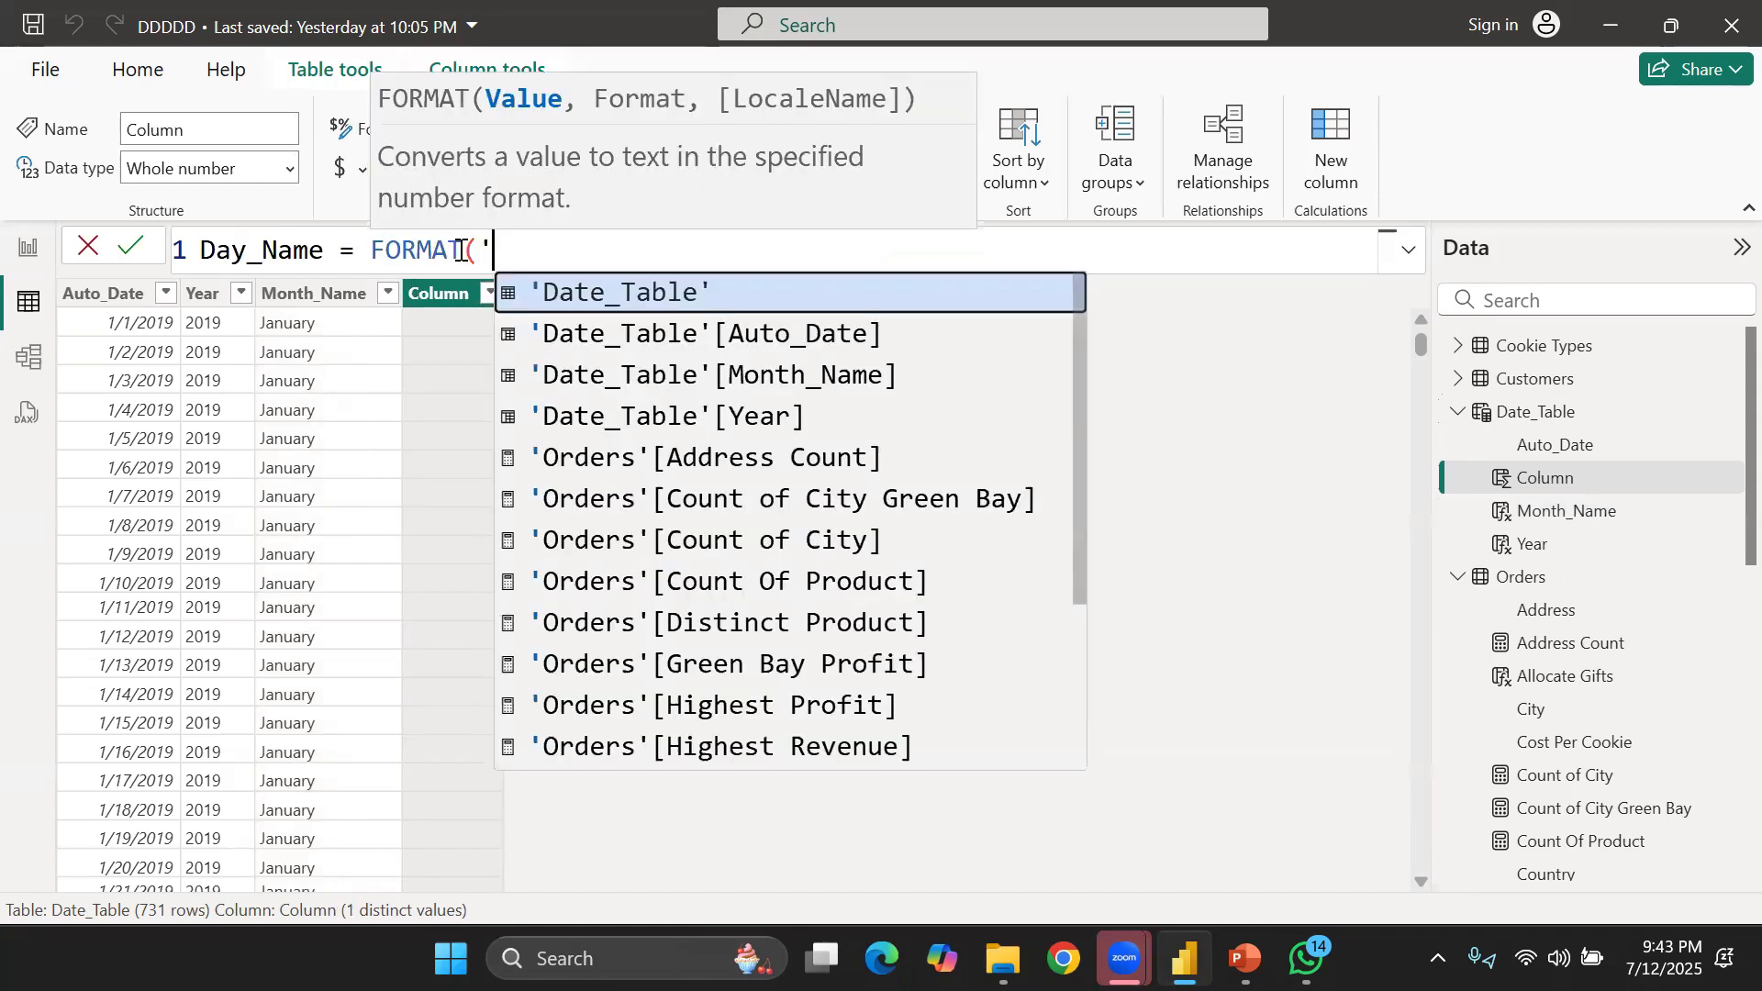
scroll(586, 484, down, 1)
scroll(586, 484, up, 1)
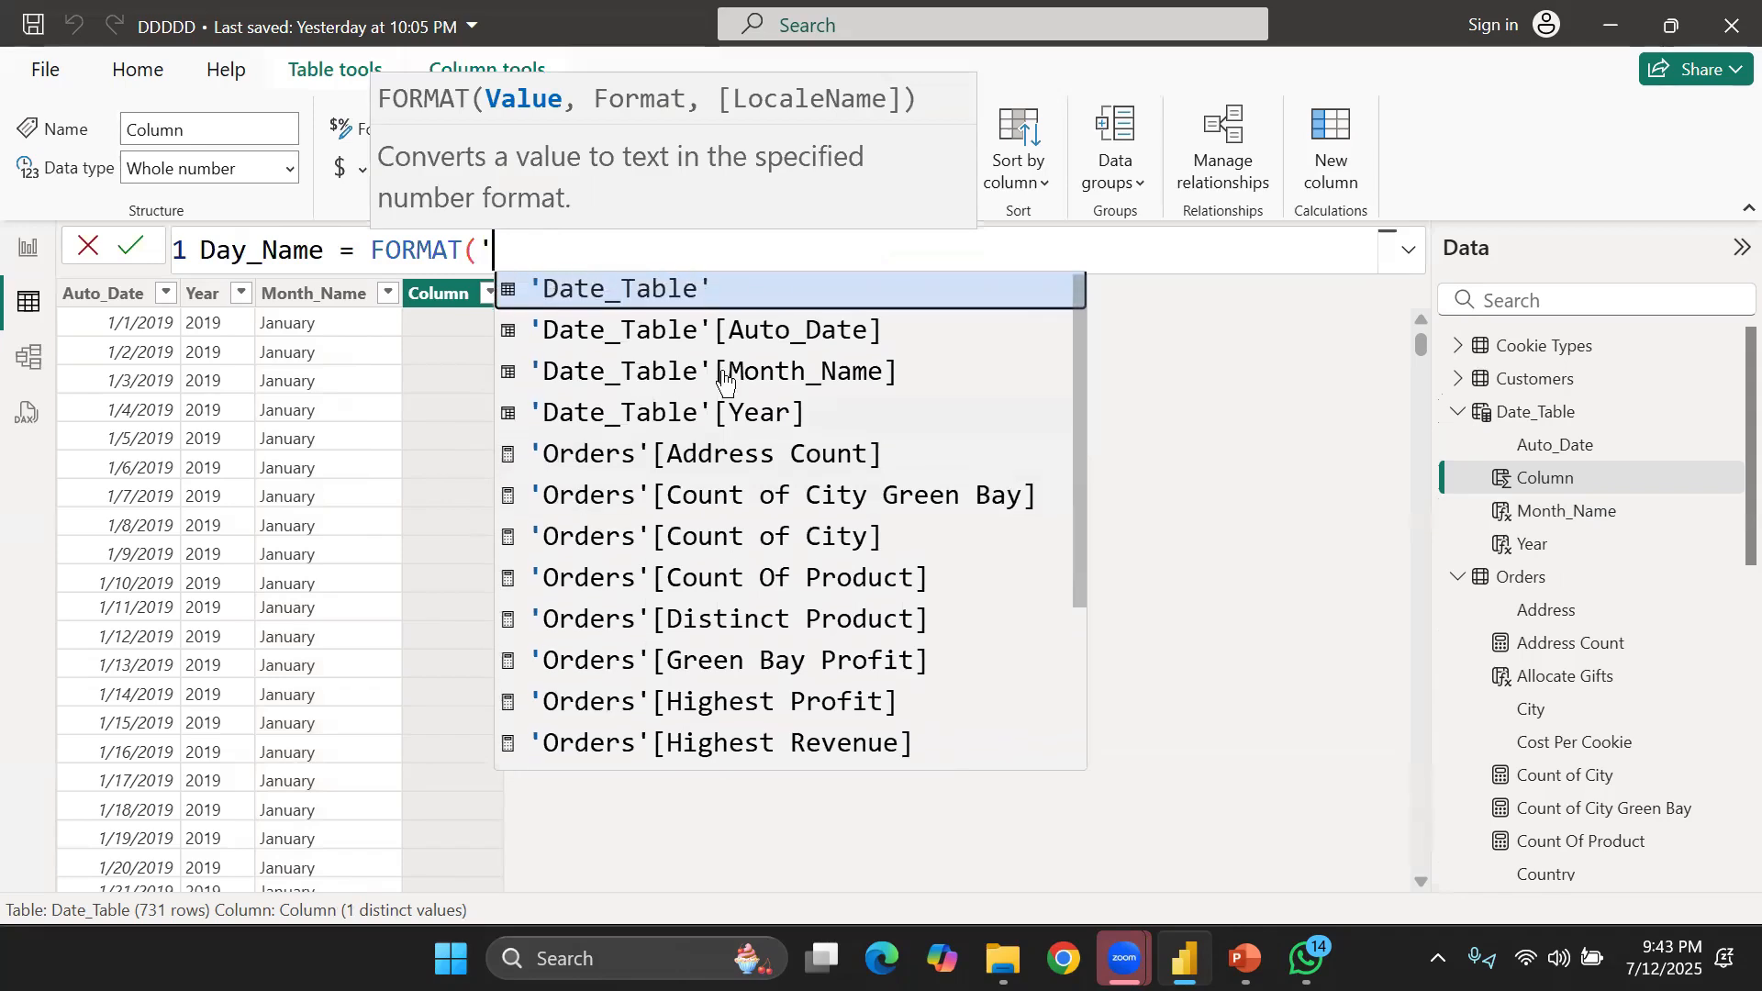
click(773, 332)
text(,")
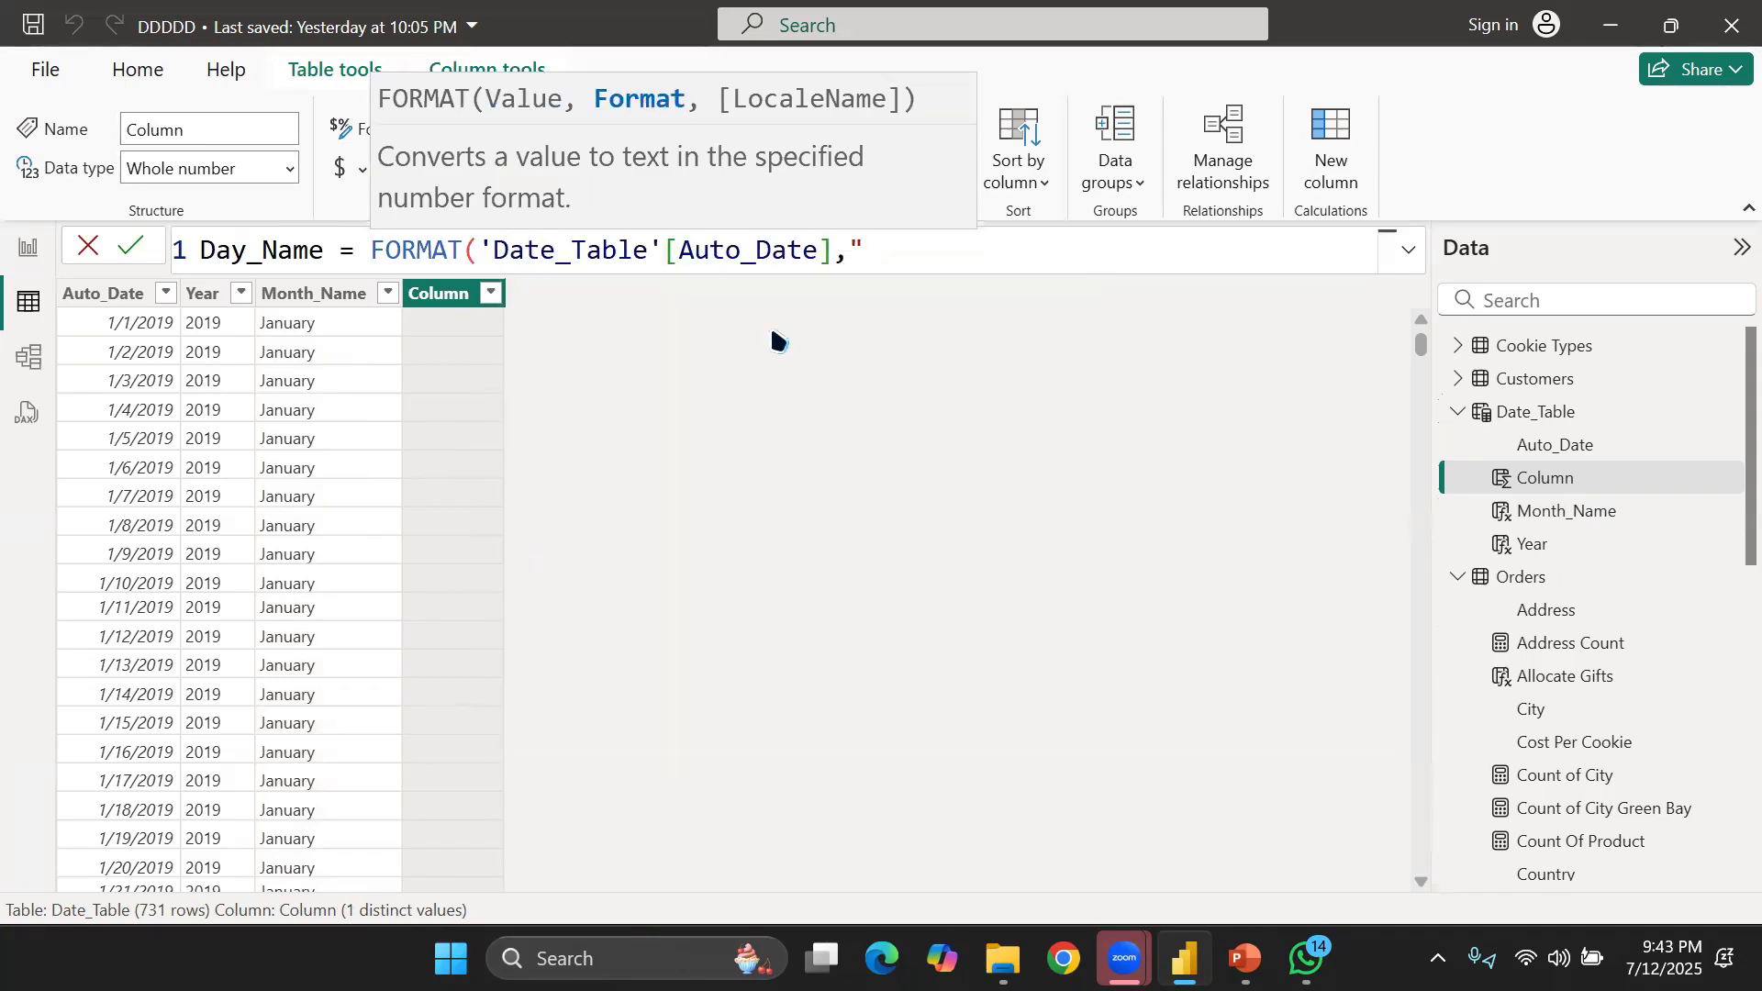
text(dddd"))
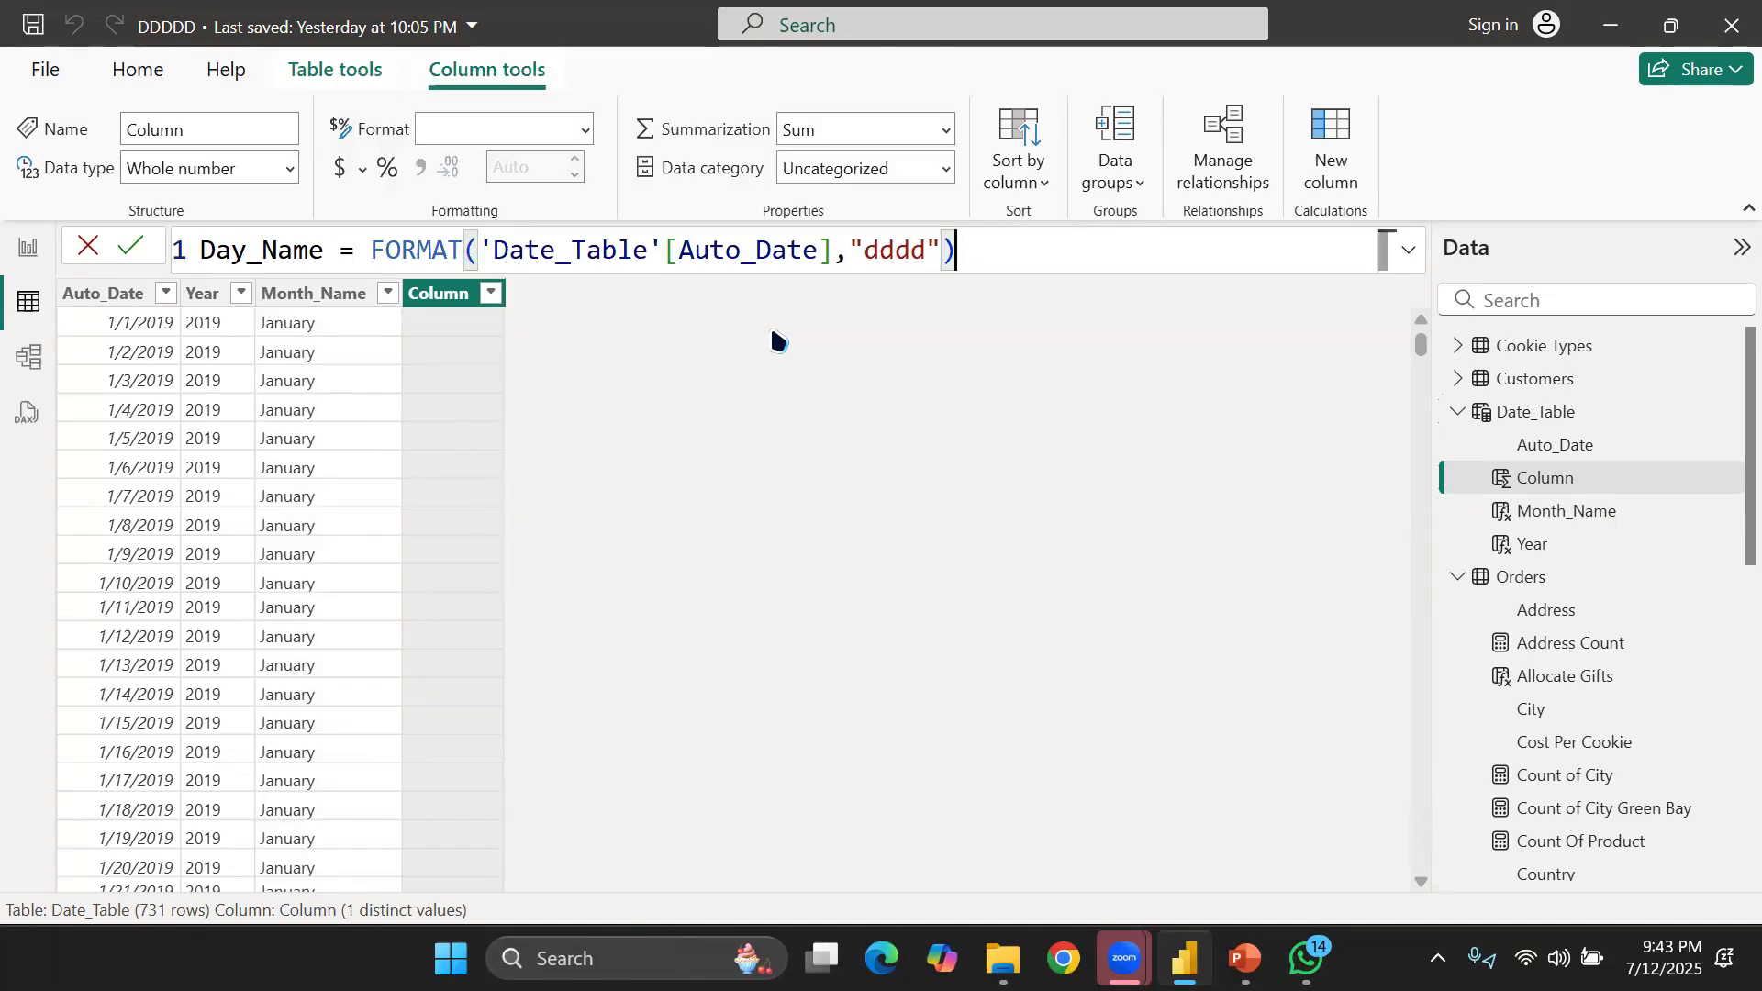
key(Return)
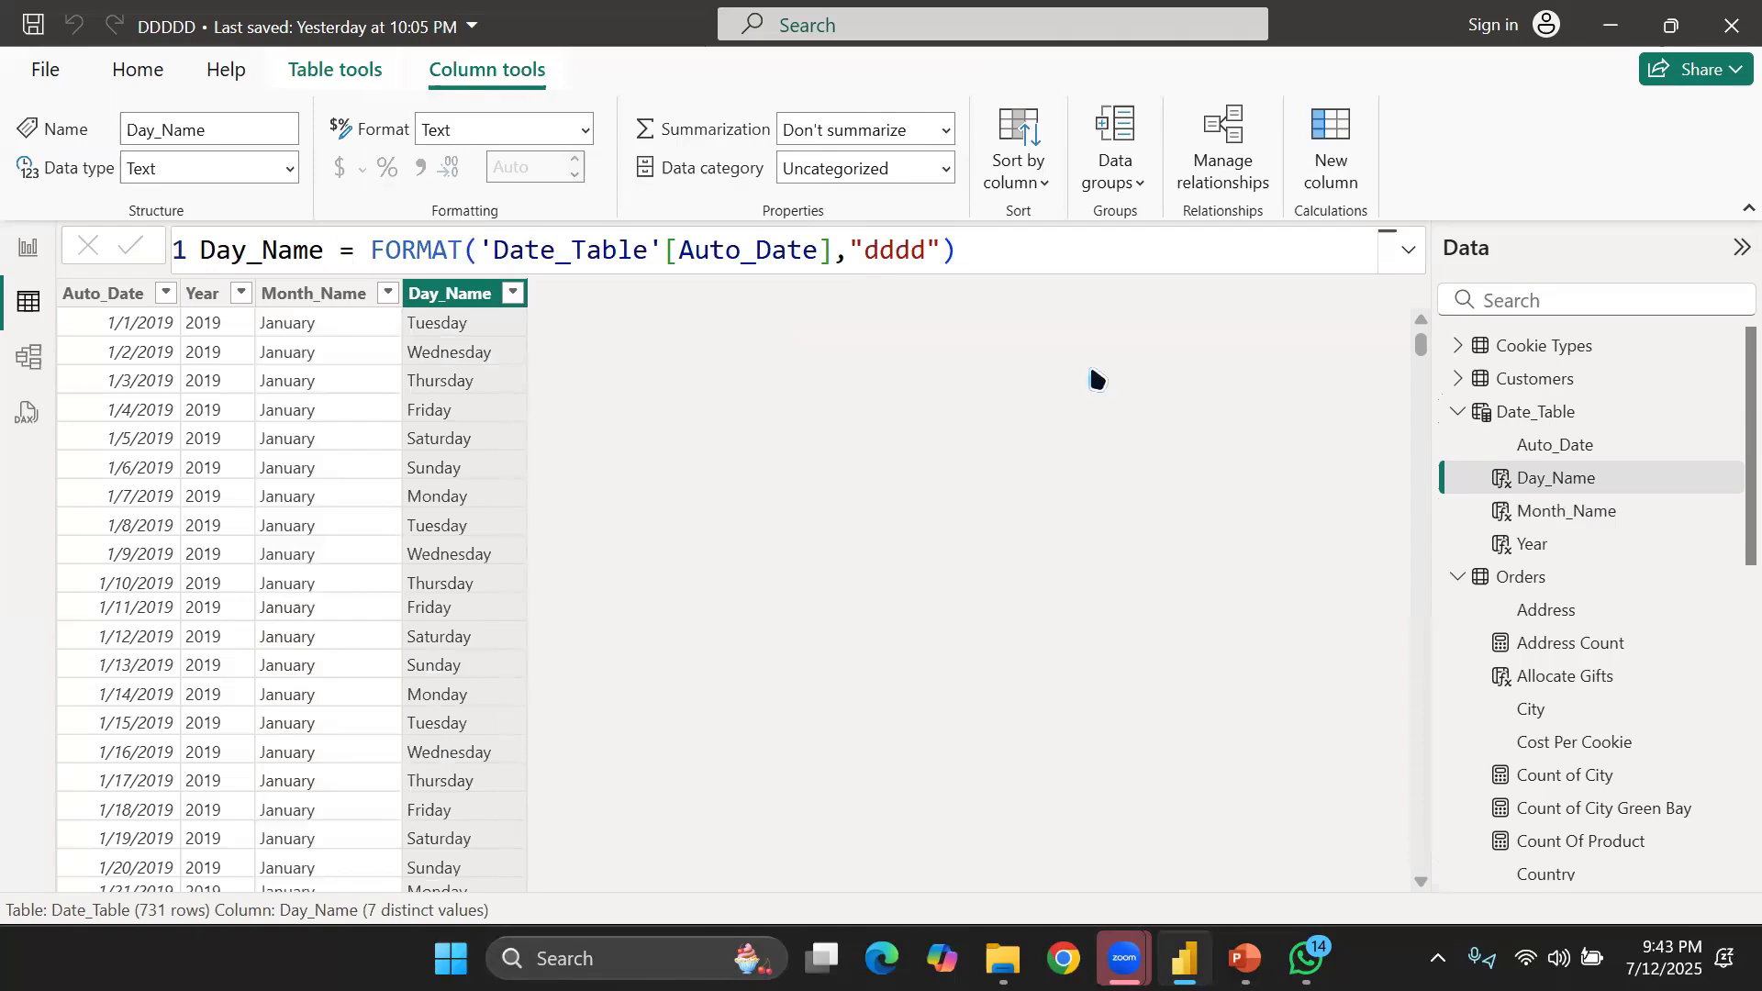
Add one more calculated column to Date_Table and name it Quarter in its formula
click(1315, 182)
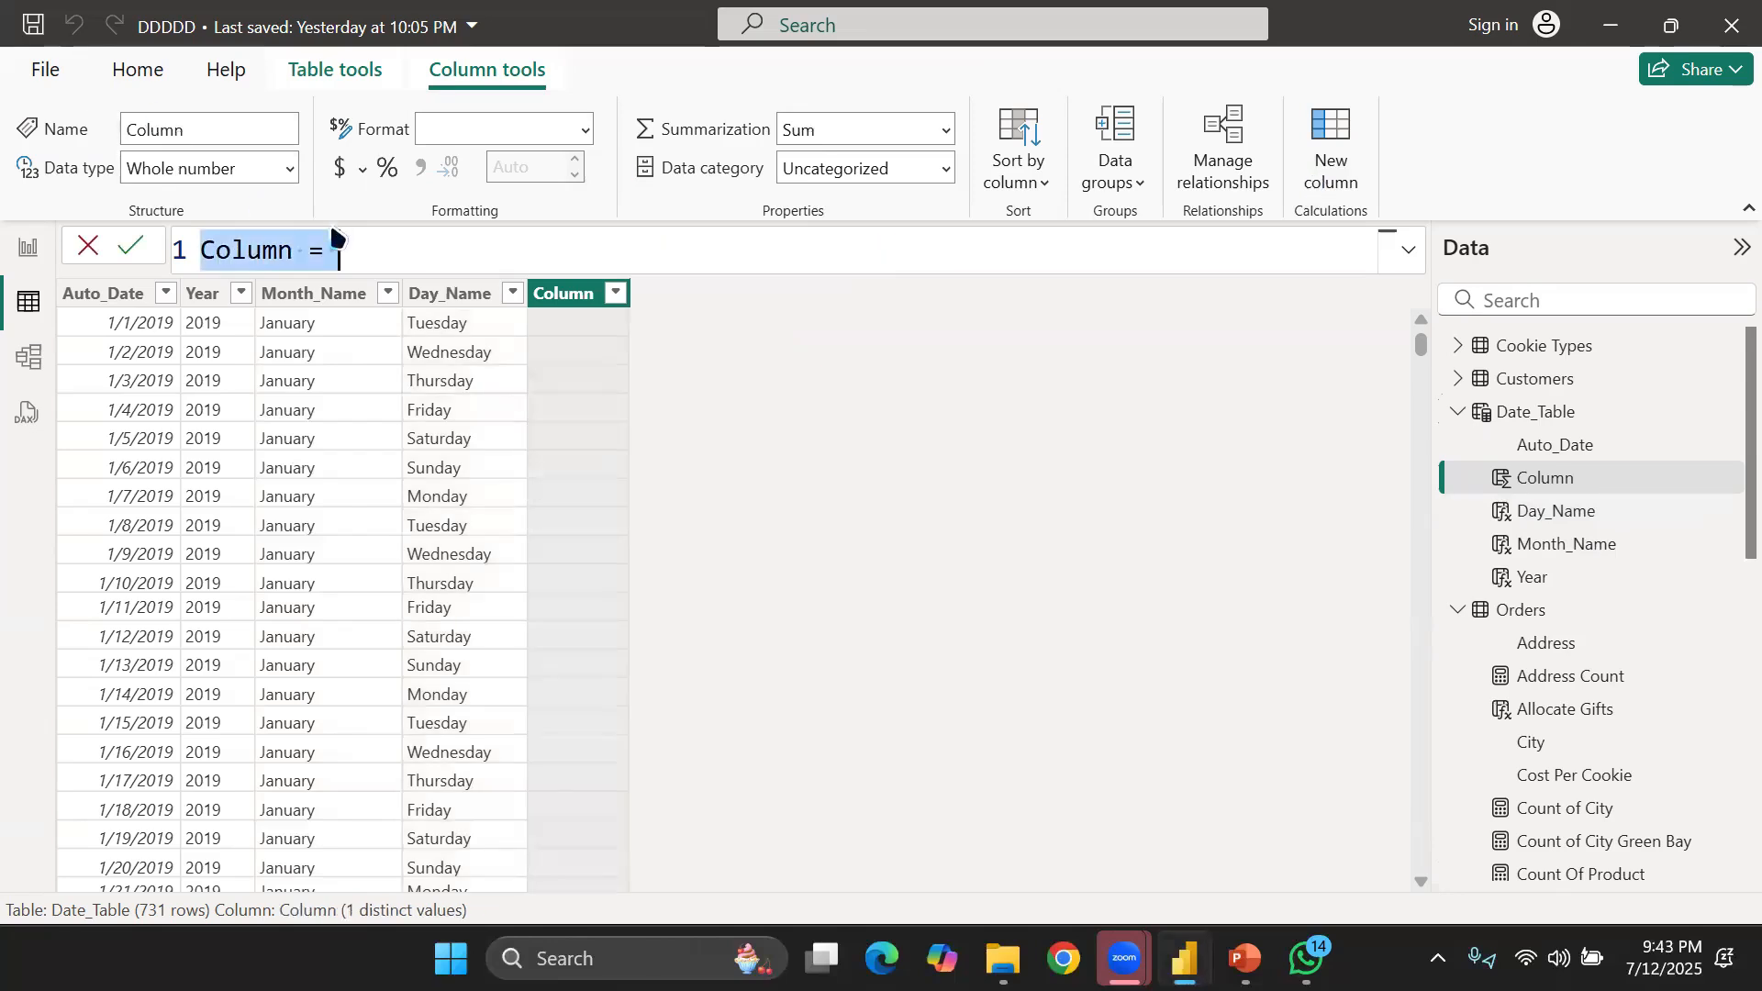
click(287, 245)
key(BackSpace)
key(BackSpace)
key(BackSpace)
key(BackSpace)
key(BackSpace)
key(BackSpace)
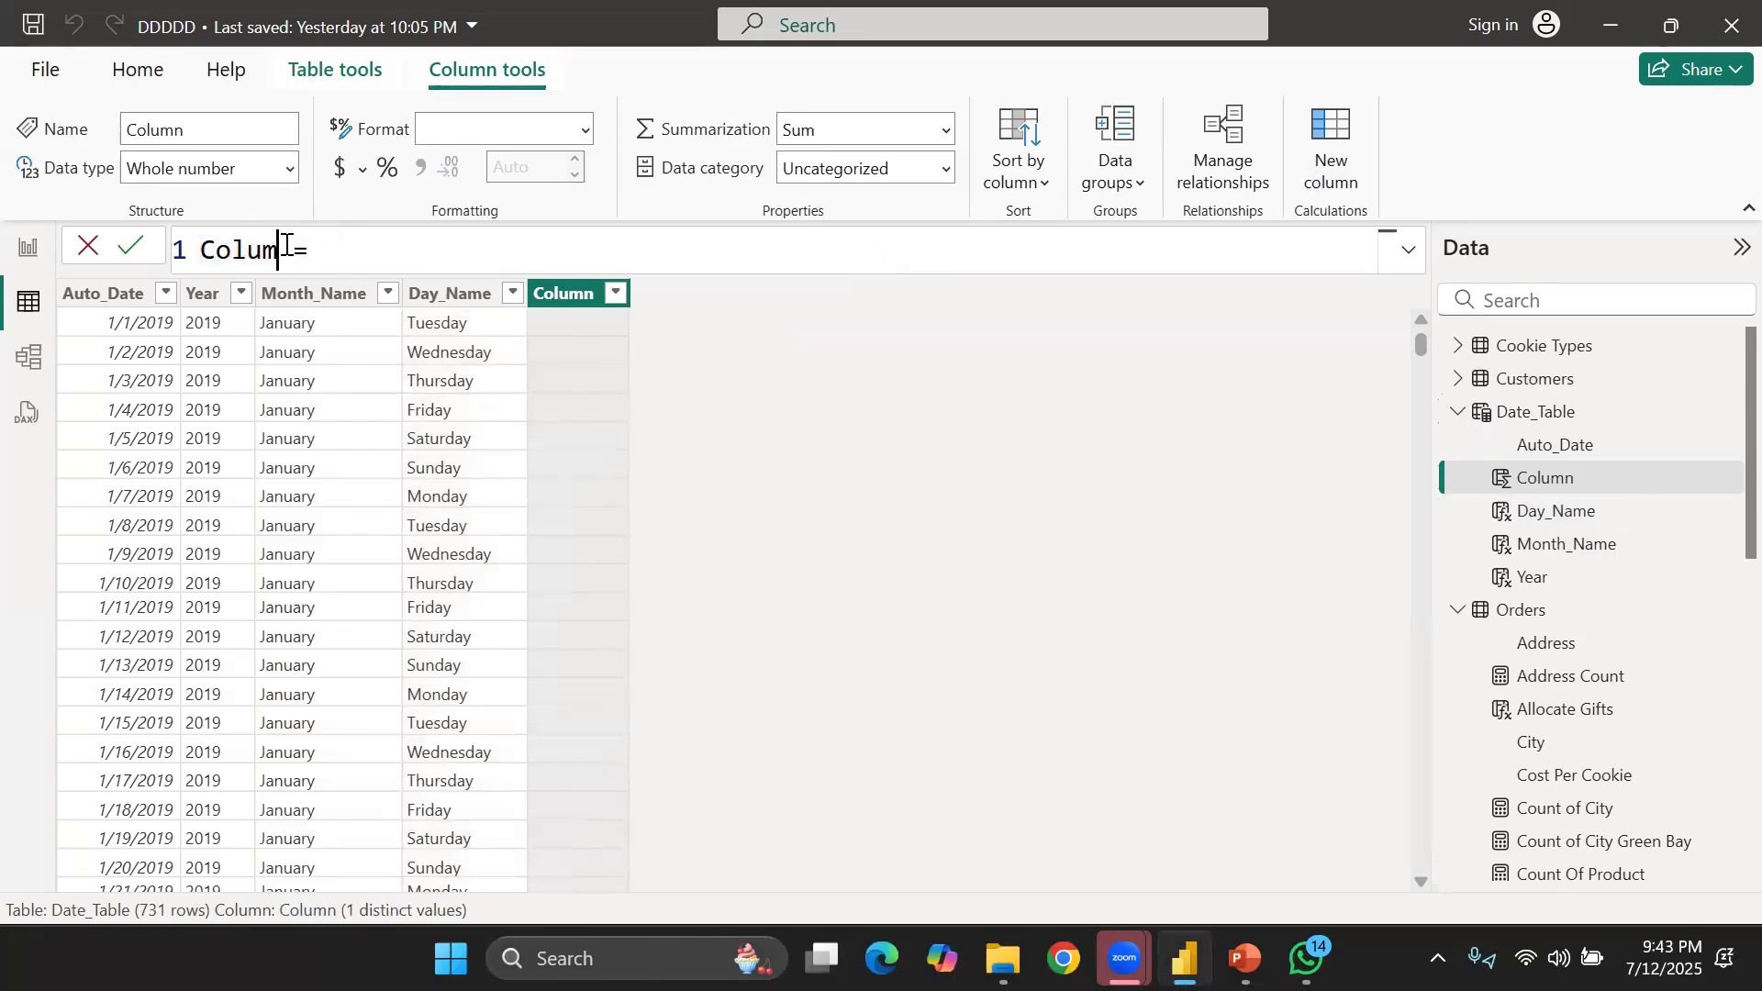
text(Quarter)
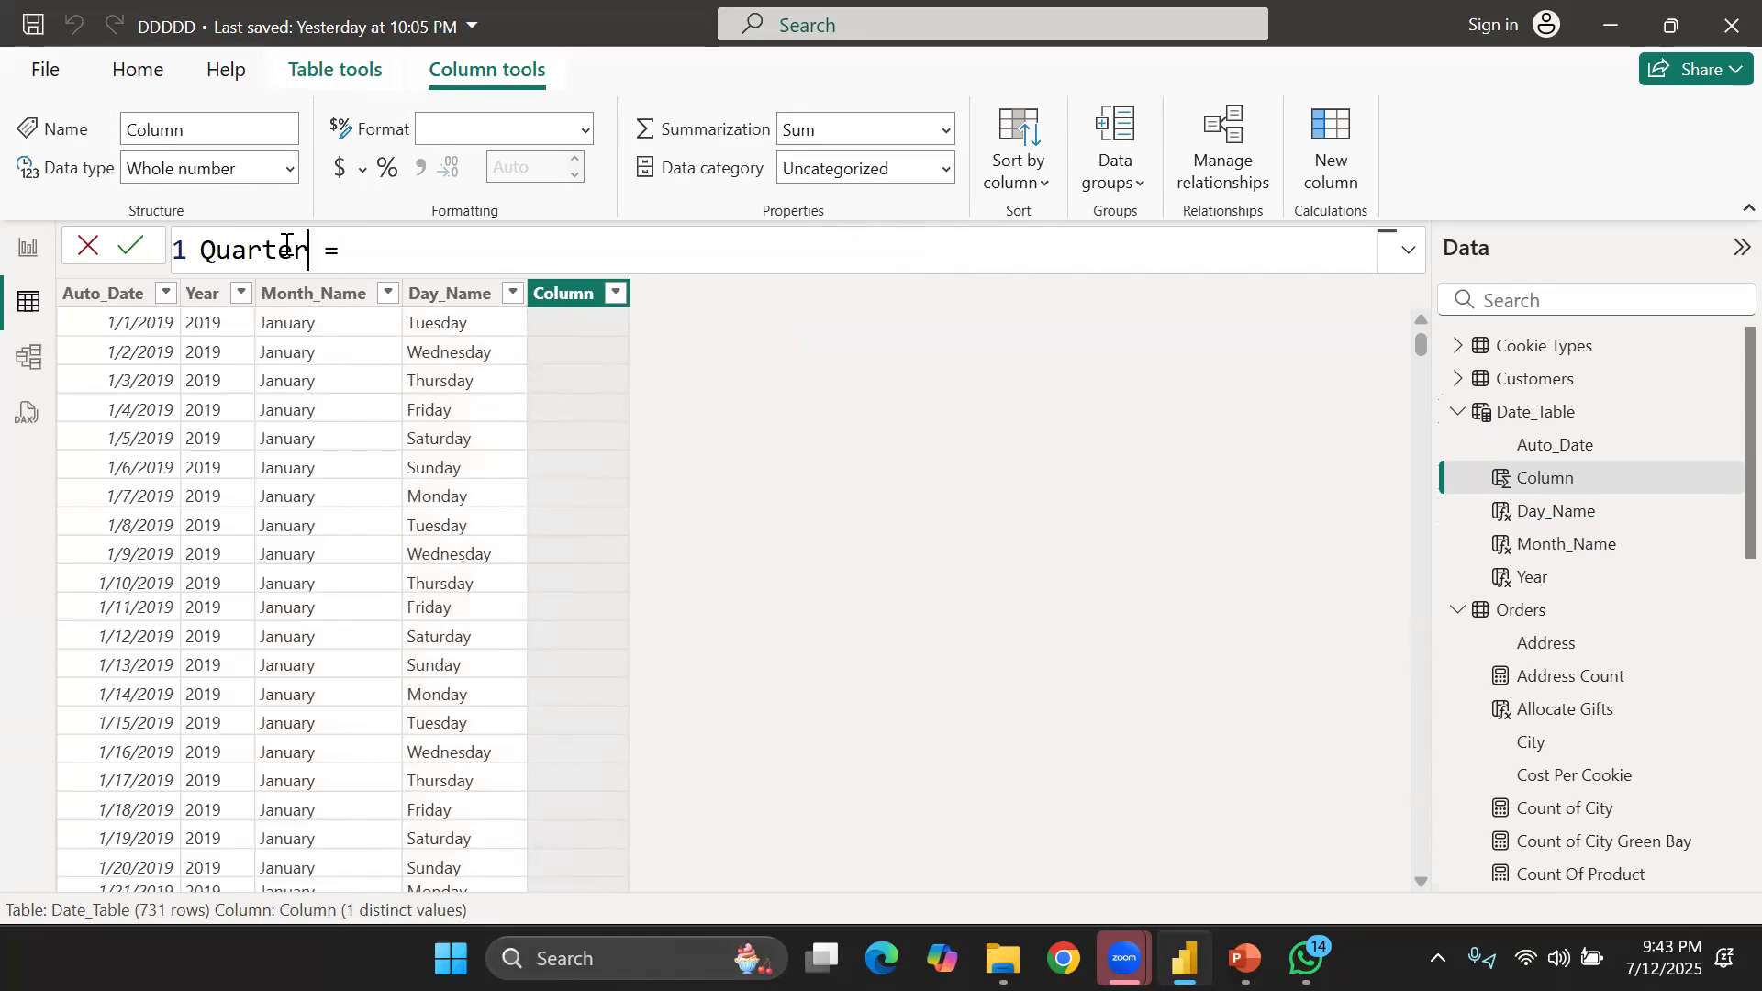
click(383, 258)
text(qua)
key(Tab)
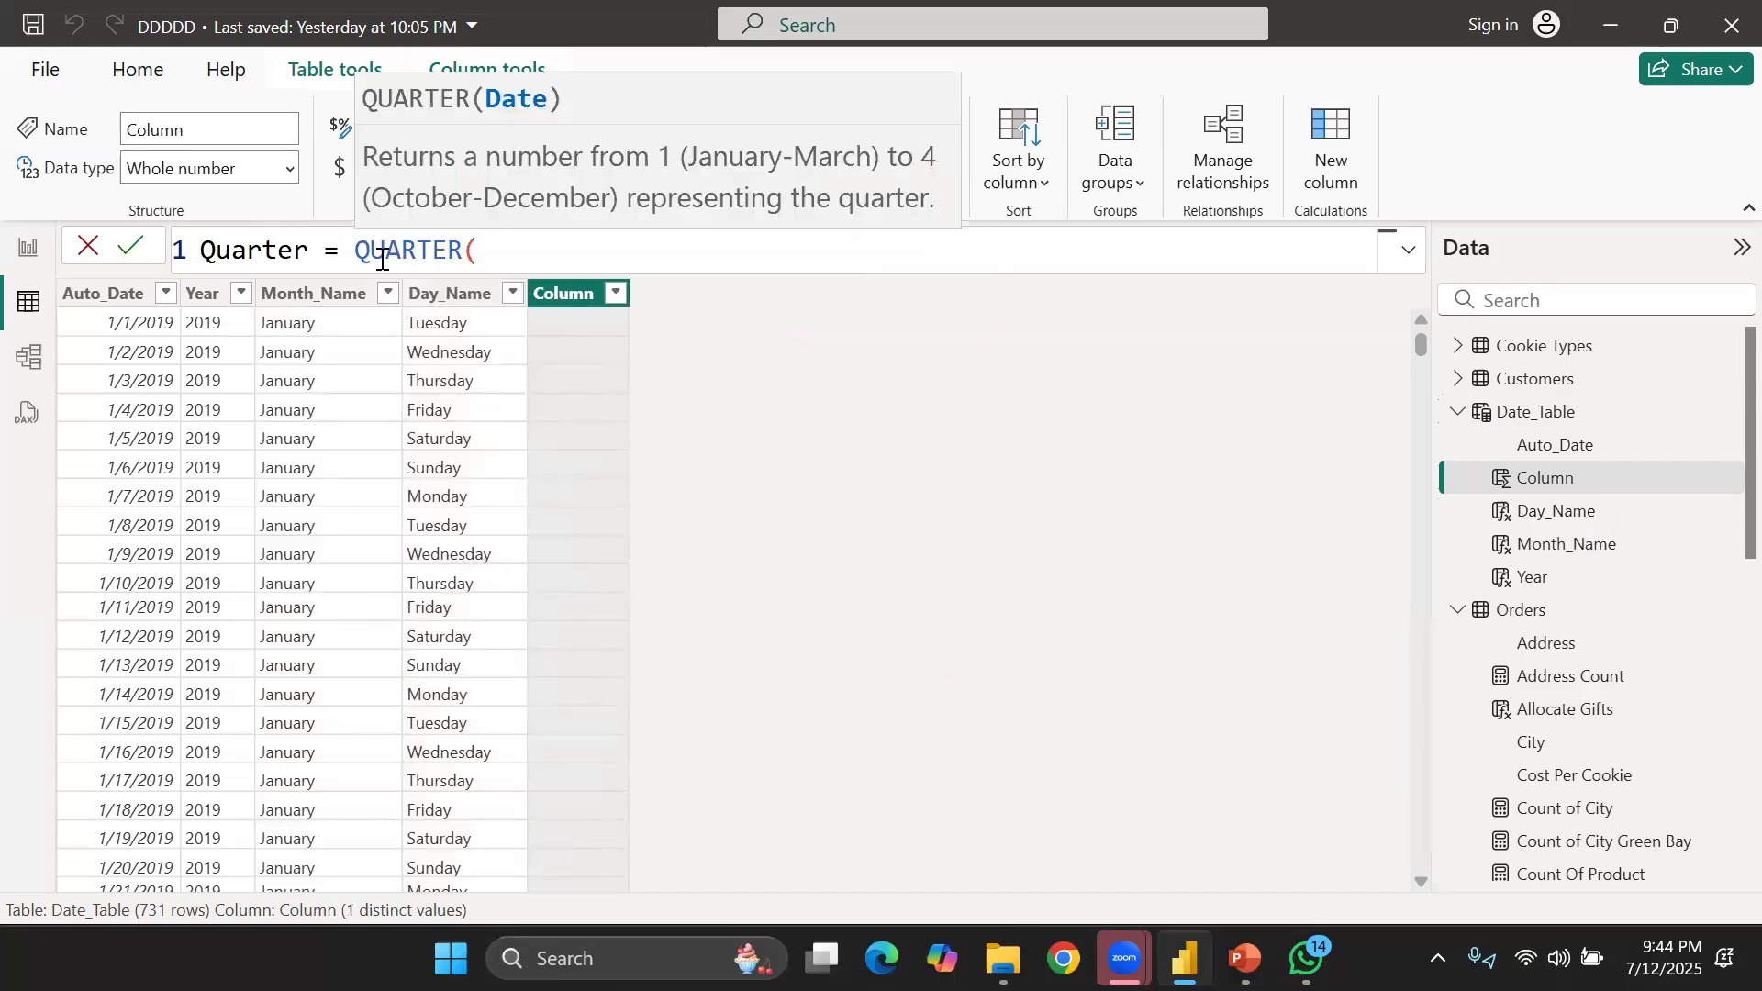
text(')
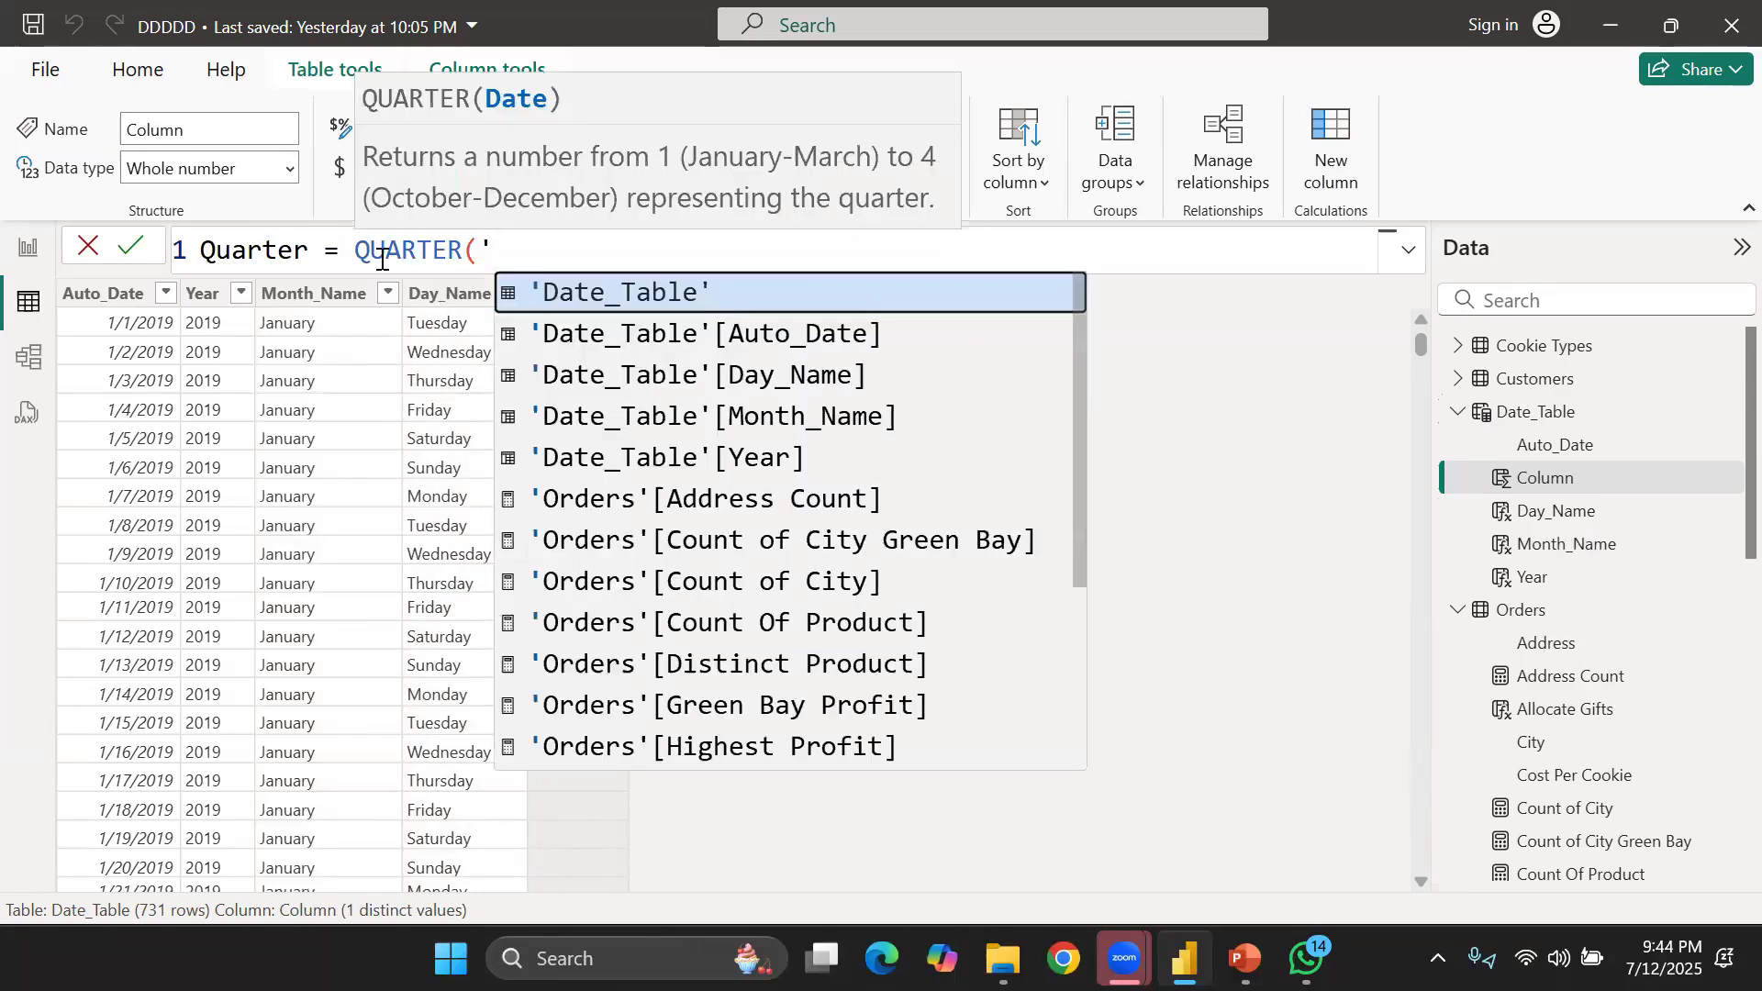
key(BackSpace)
key(BackSpace)
key(BackSpace)
key(BackSpace)
key(BackSpace)
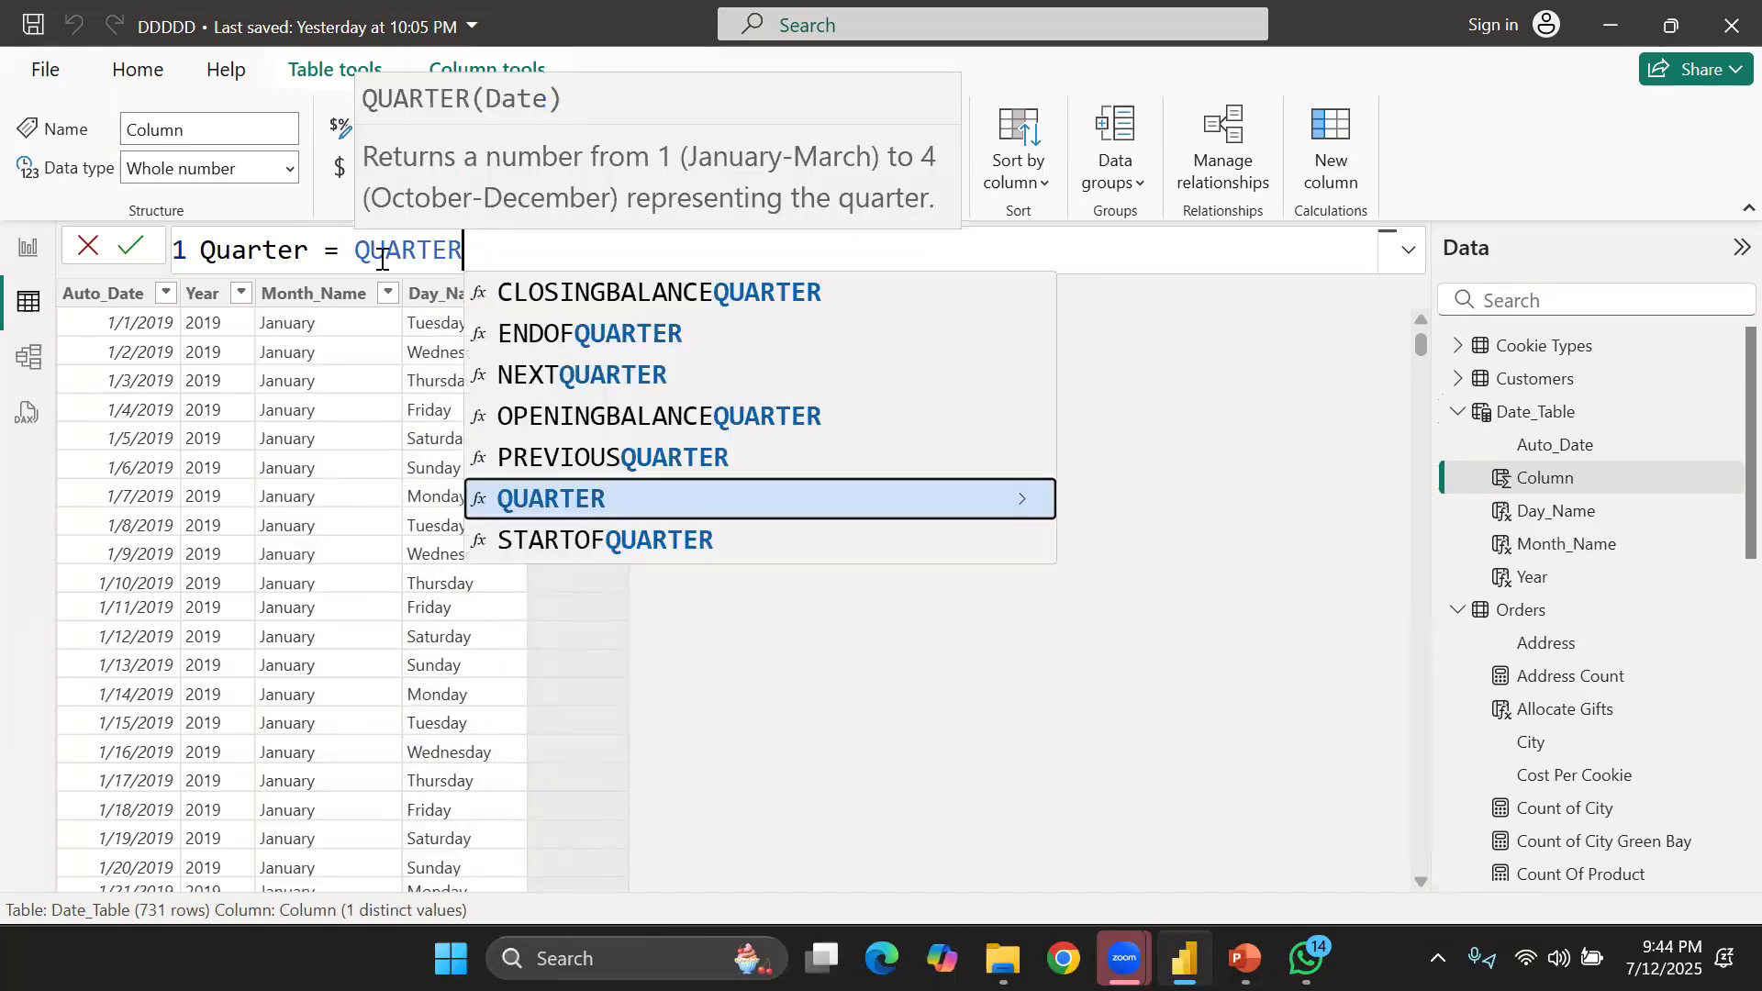
key(BackSpace)
key(BackSpace)
key(BackSpace)
key(BackSpace)
Define the Quarter column as FORMAT('Date_Table'[Auto_Date],"Q\Q") and commit it
text(for)
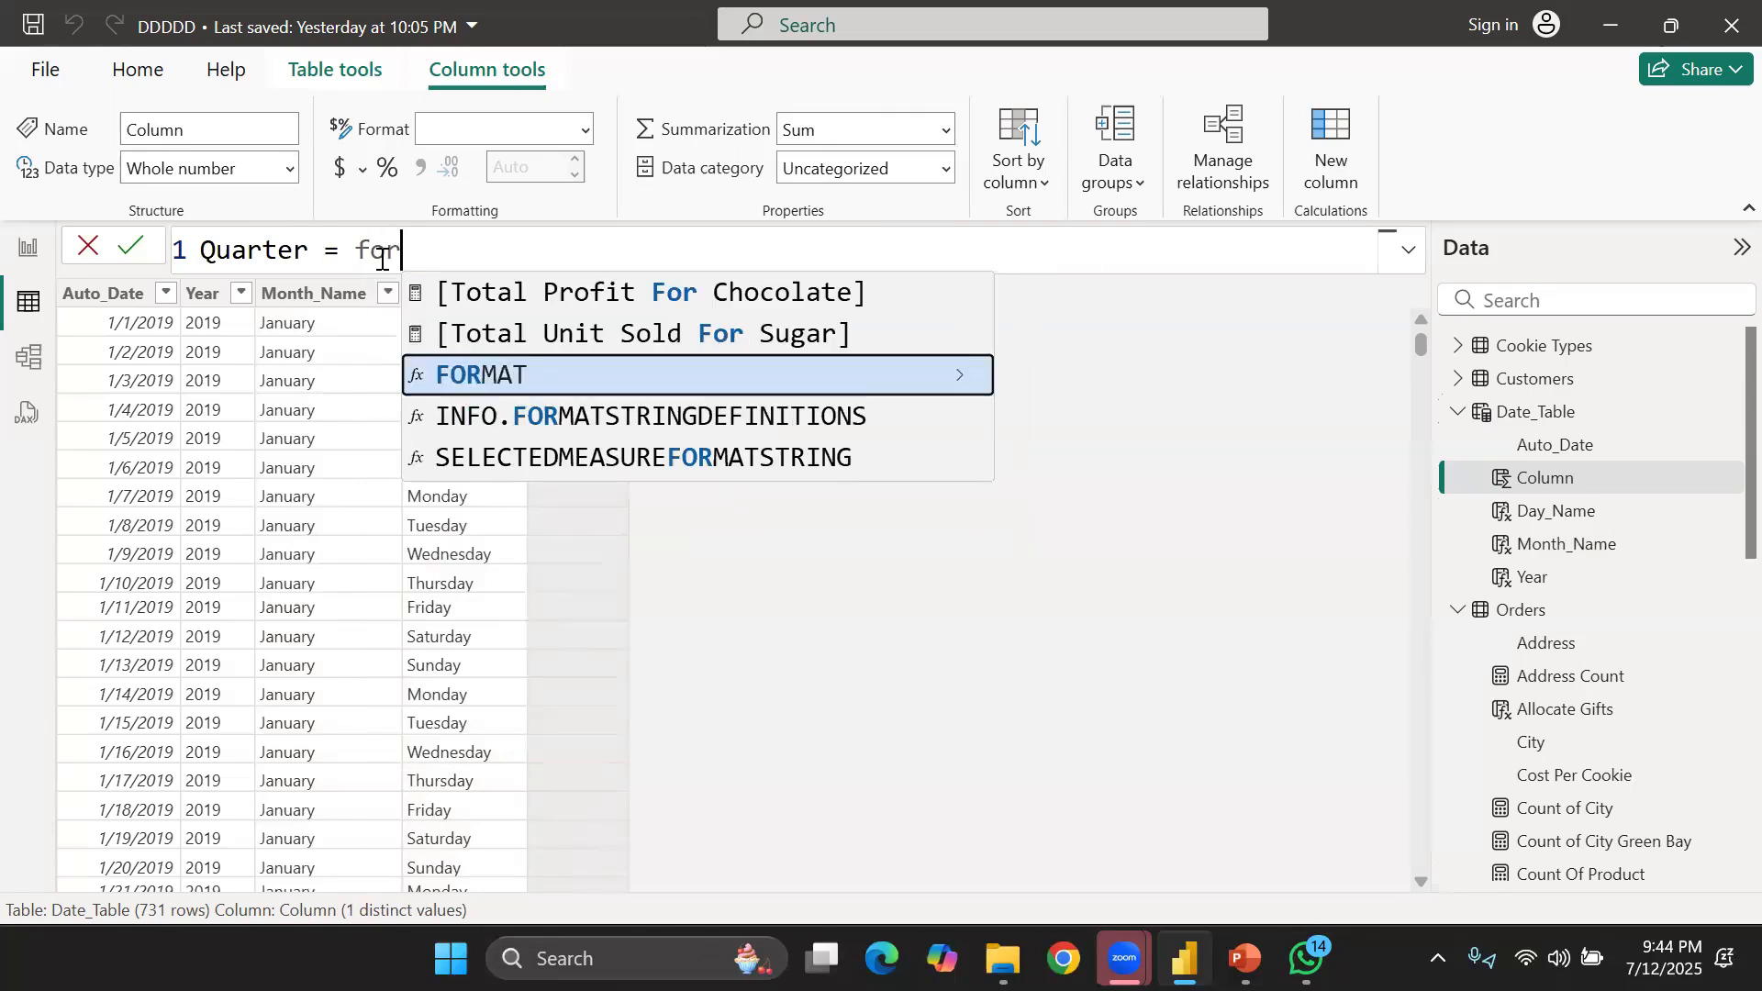
key(Tab)
text(')
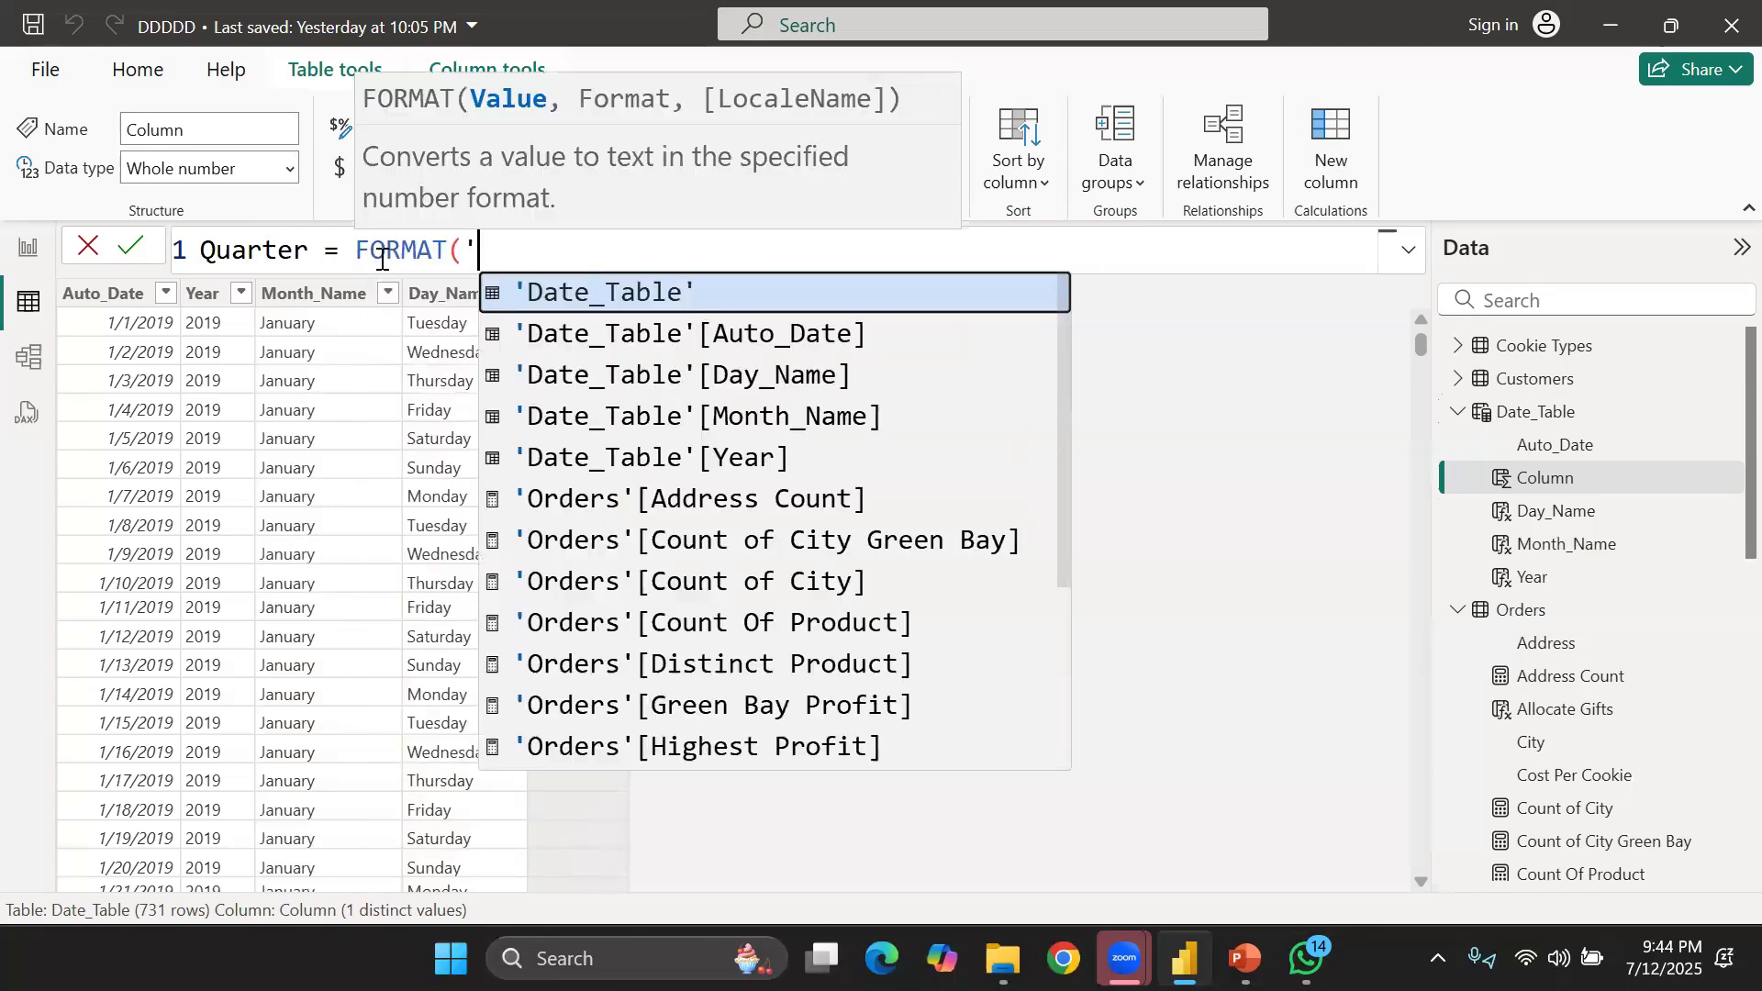
click(709, 323)
text(,)
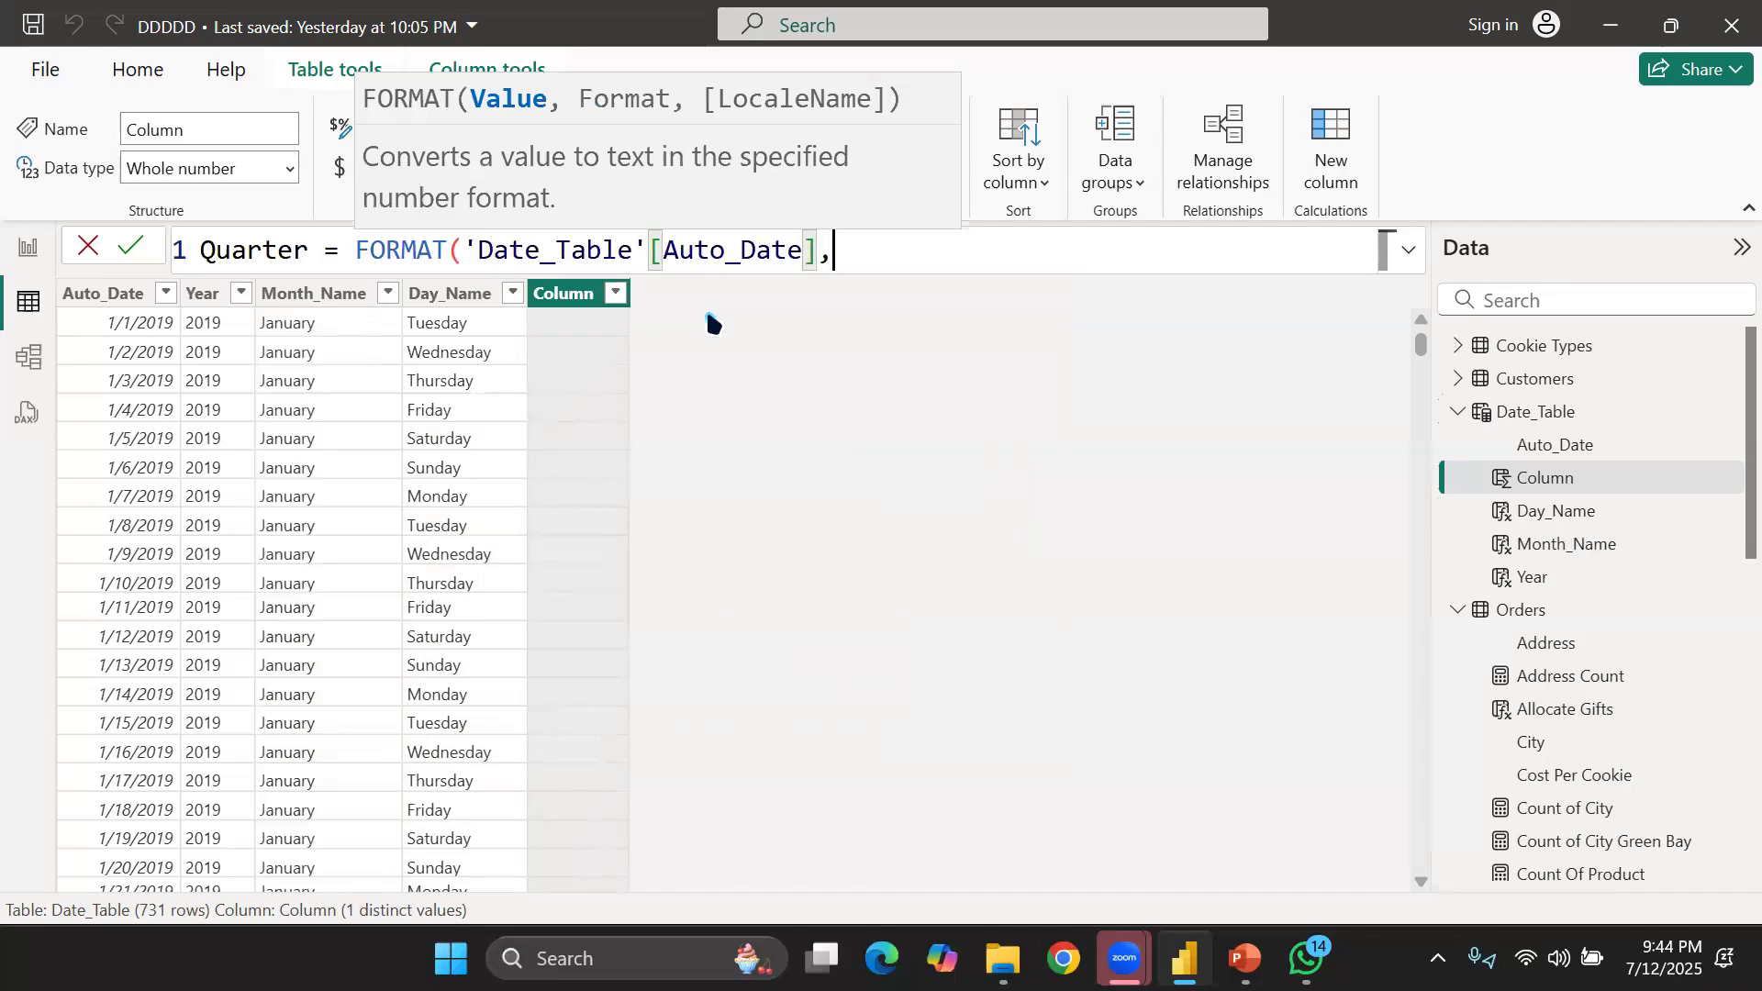
text(")
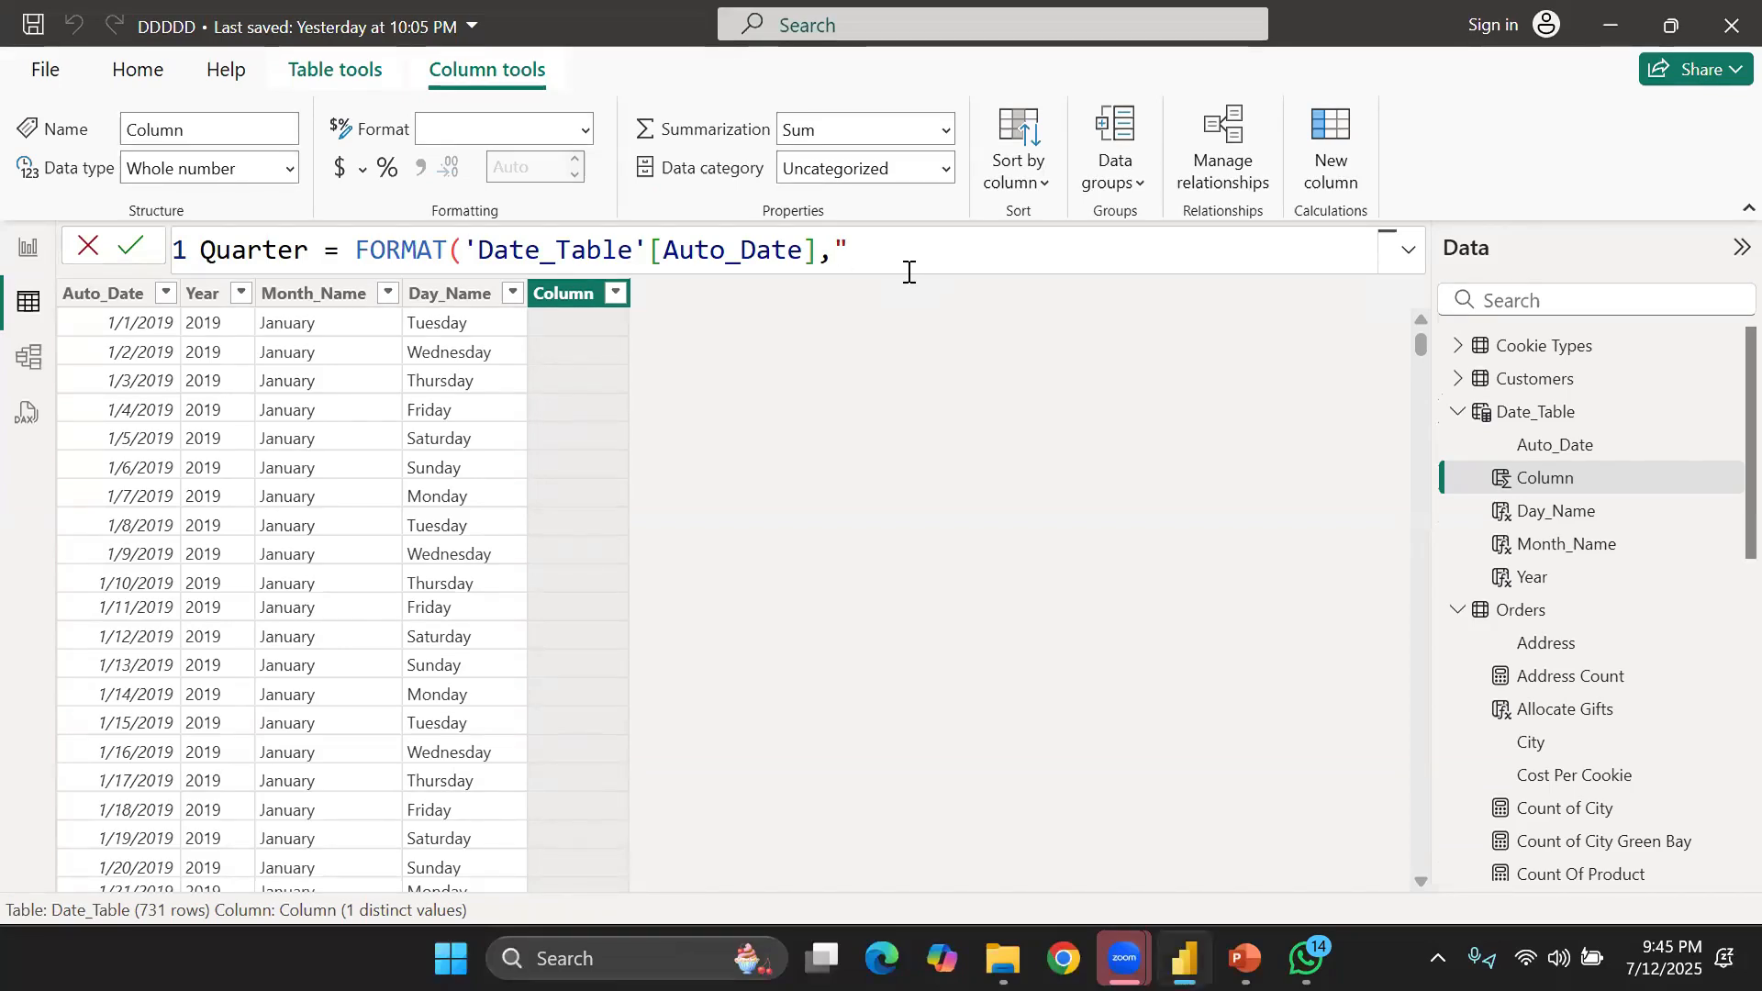
text(Q\Q)
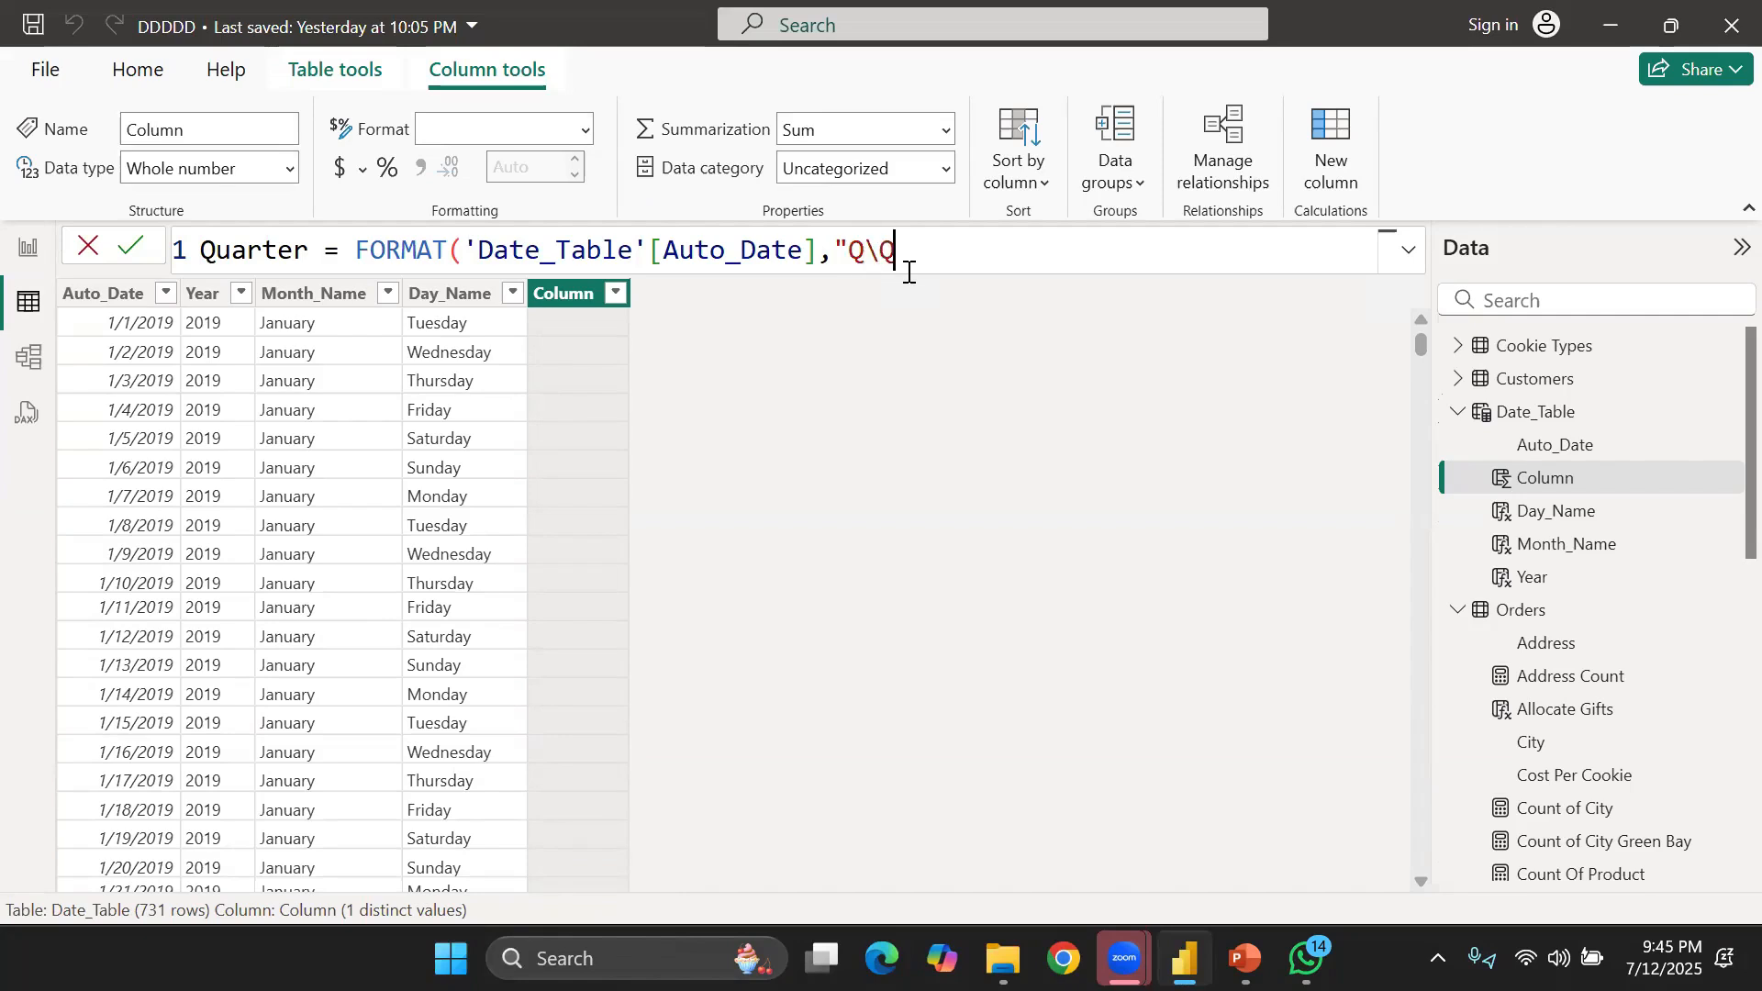
text(")
text())
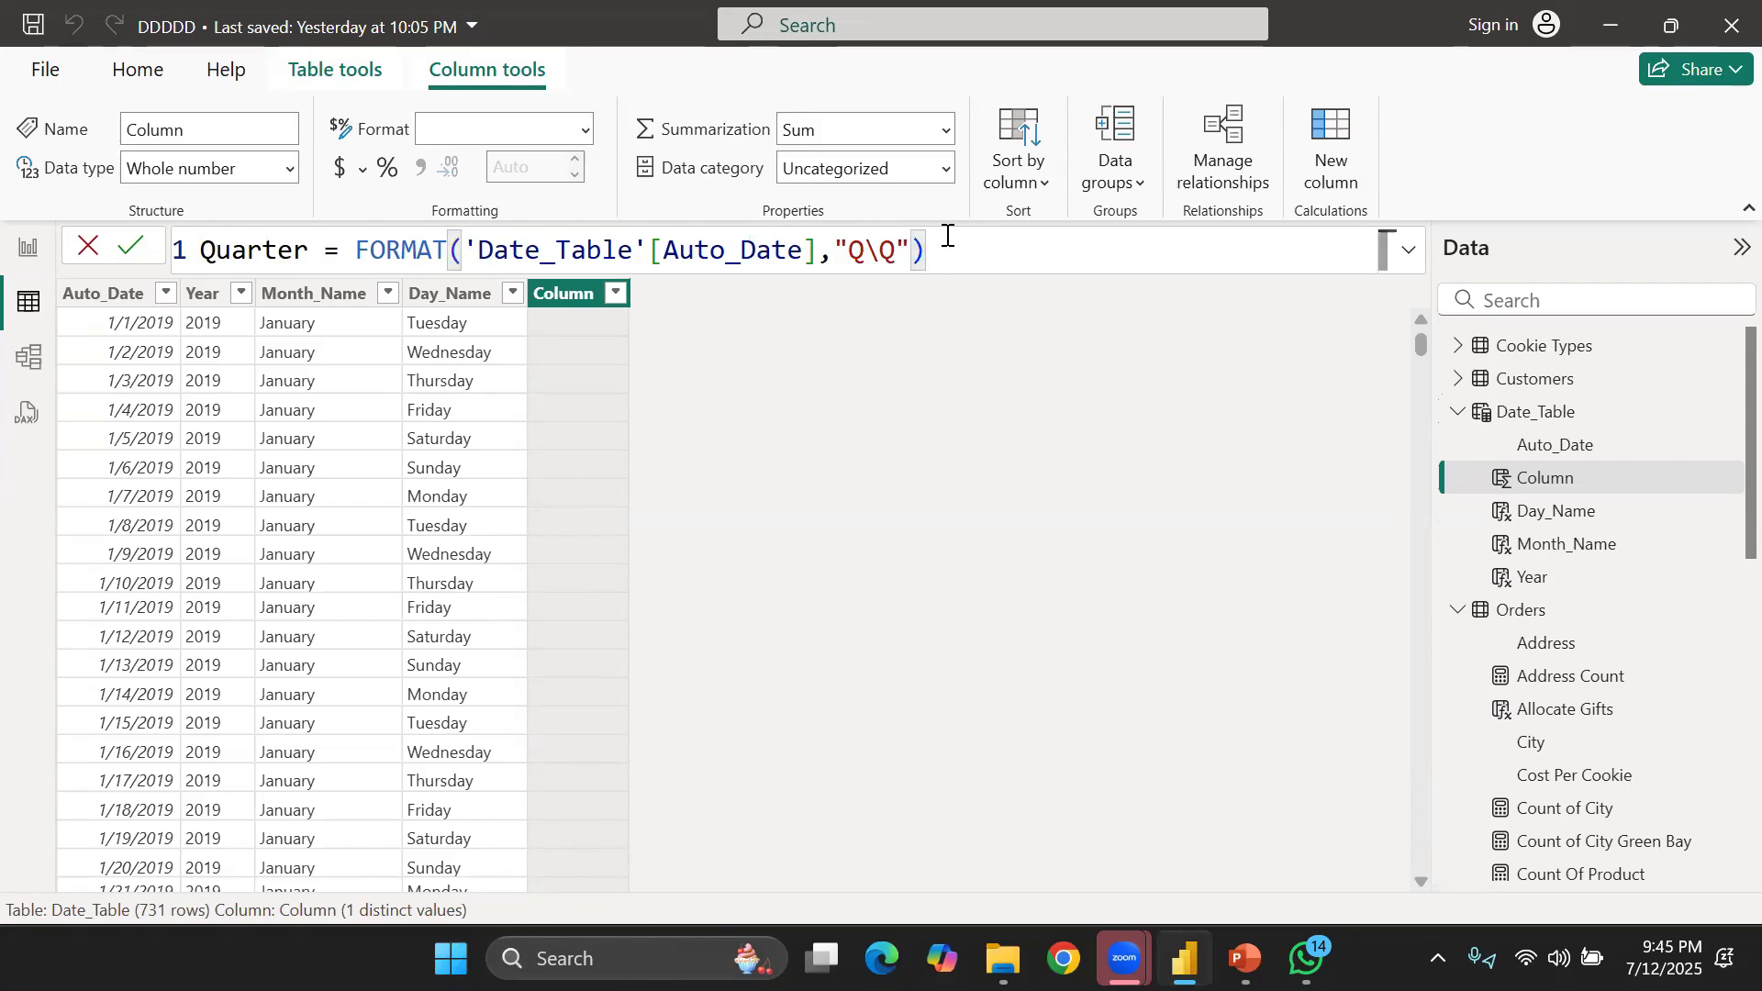
key(Return)
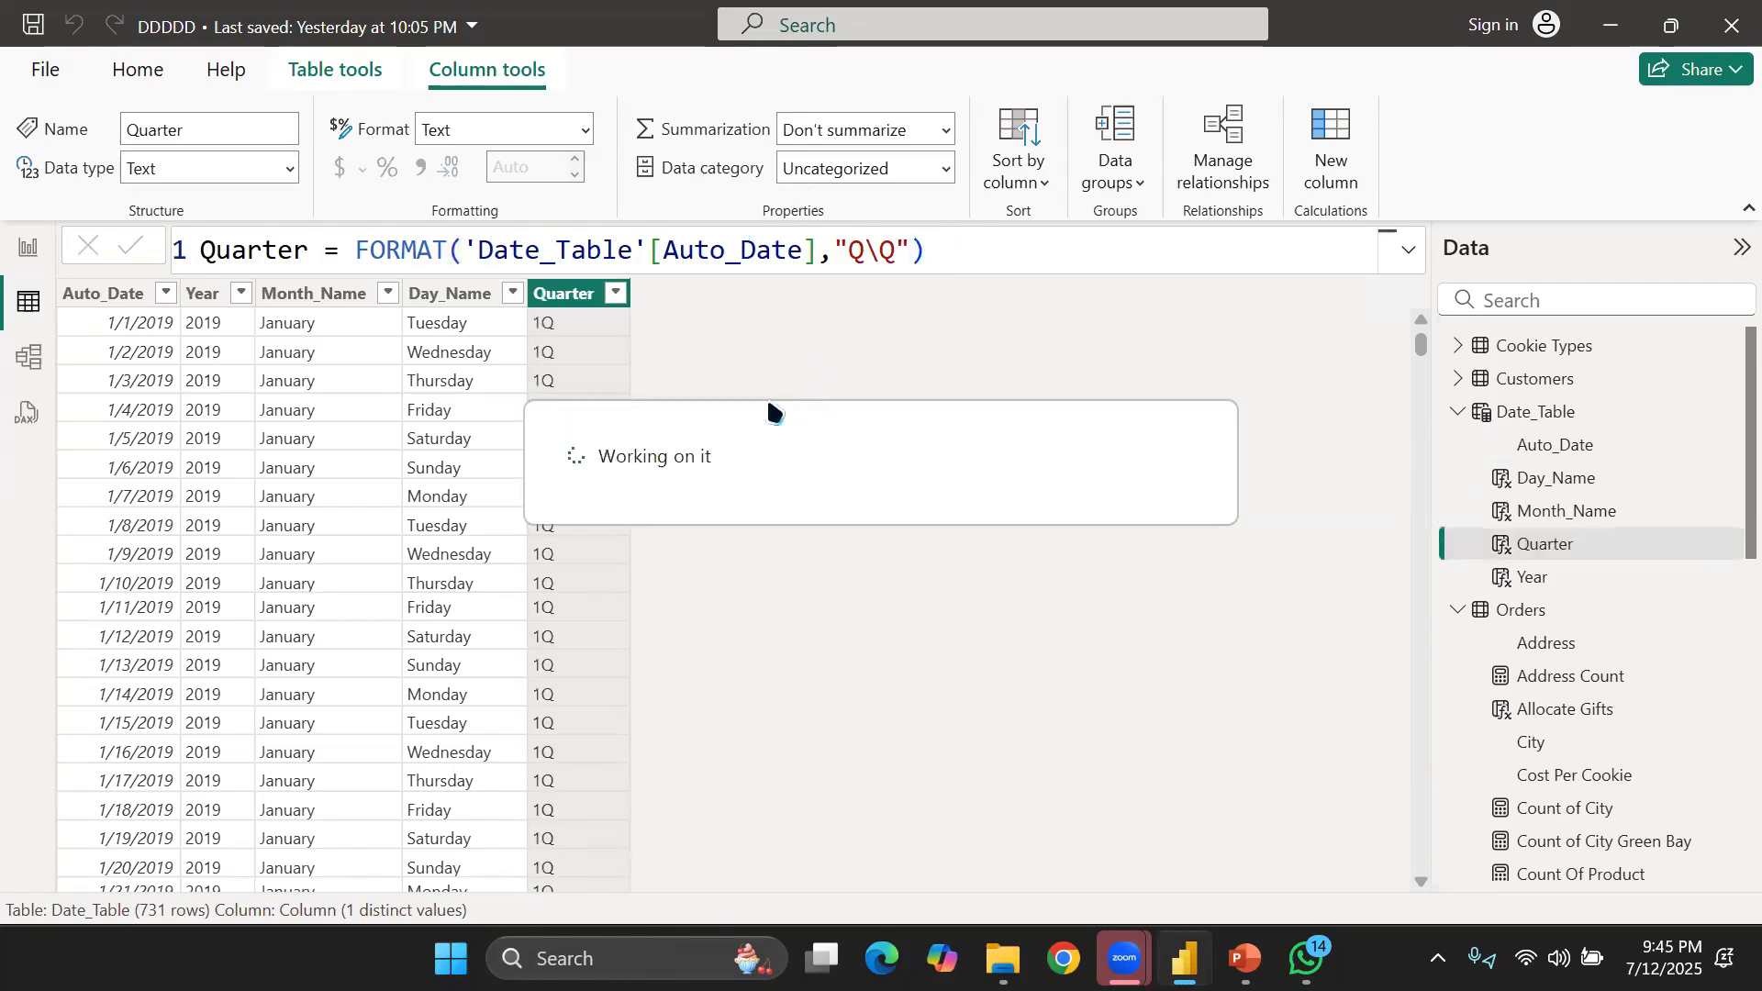
Review the Quarter column's rows, and collapse the Date_Table and Orders tables in the data model's field list
scroll(605, 622, down, 15)
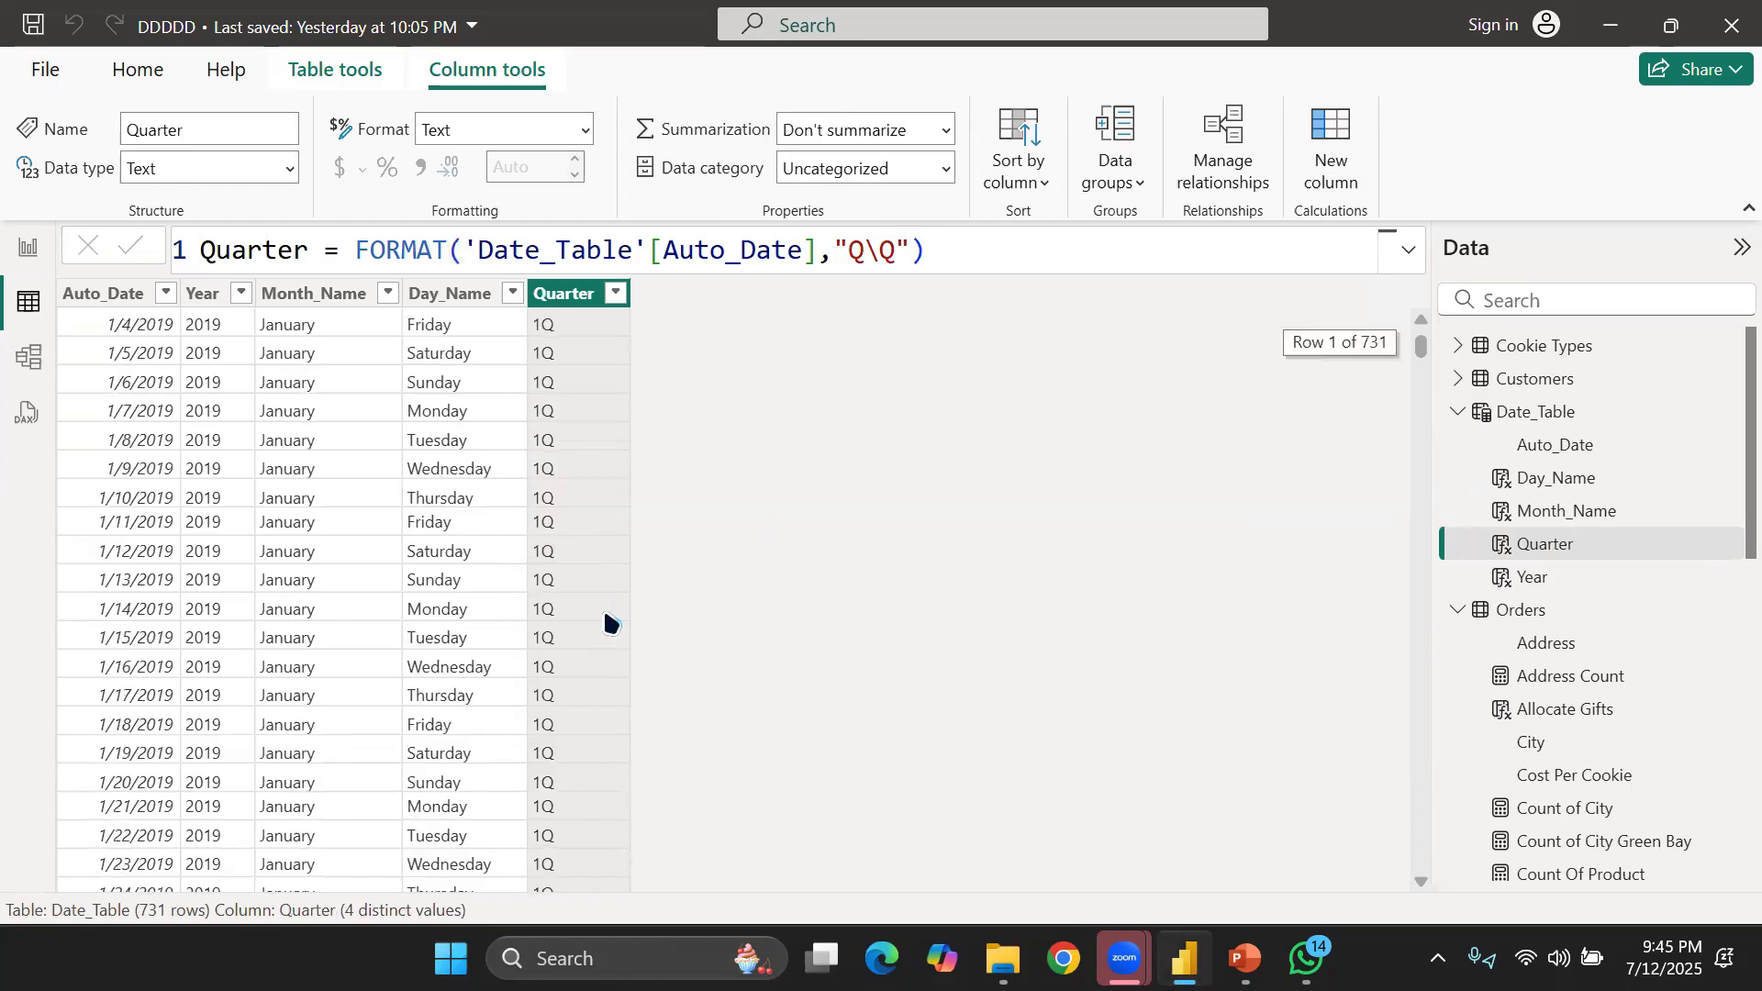
scroll(606, 622, down, 10)
scroll(606, 622, up, 20)
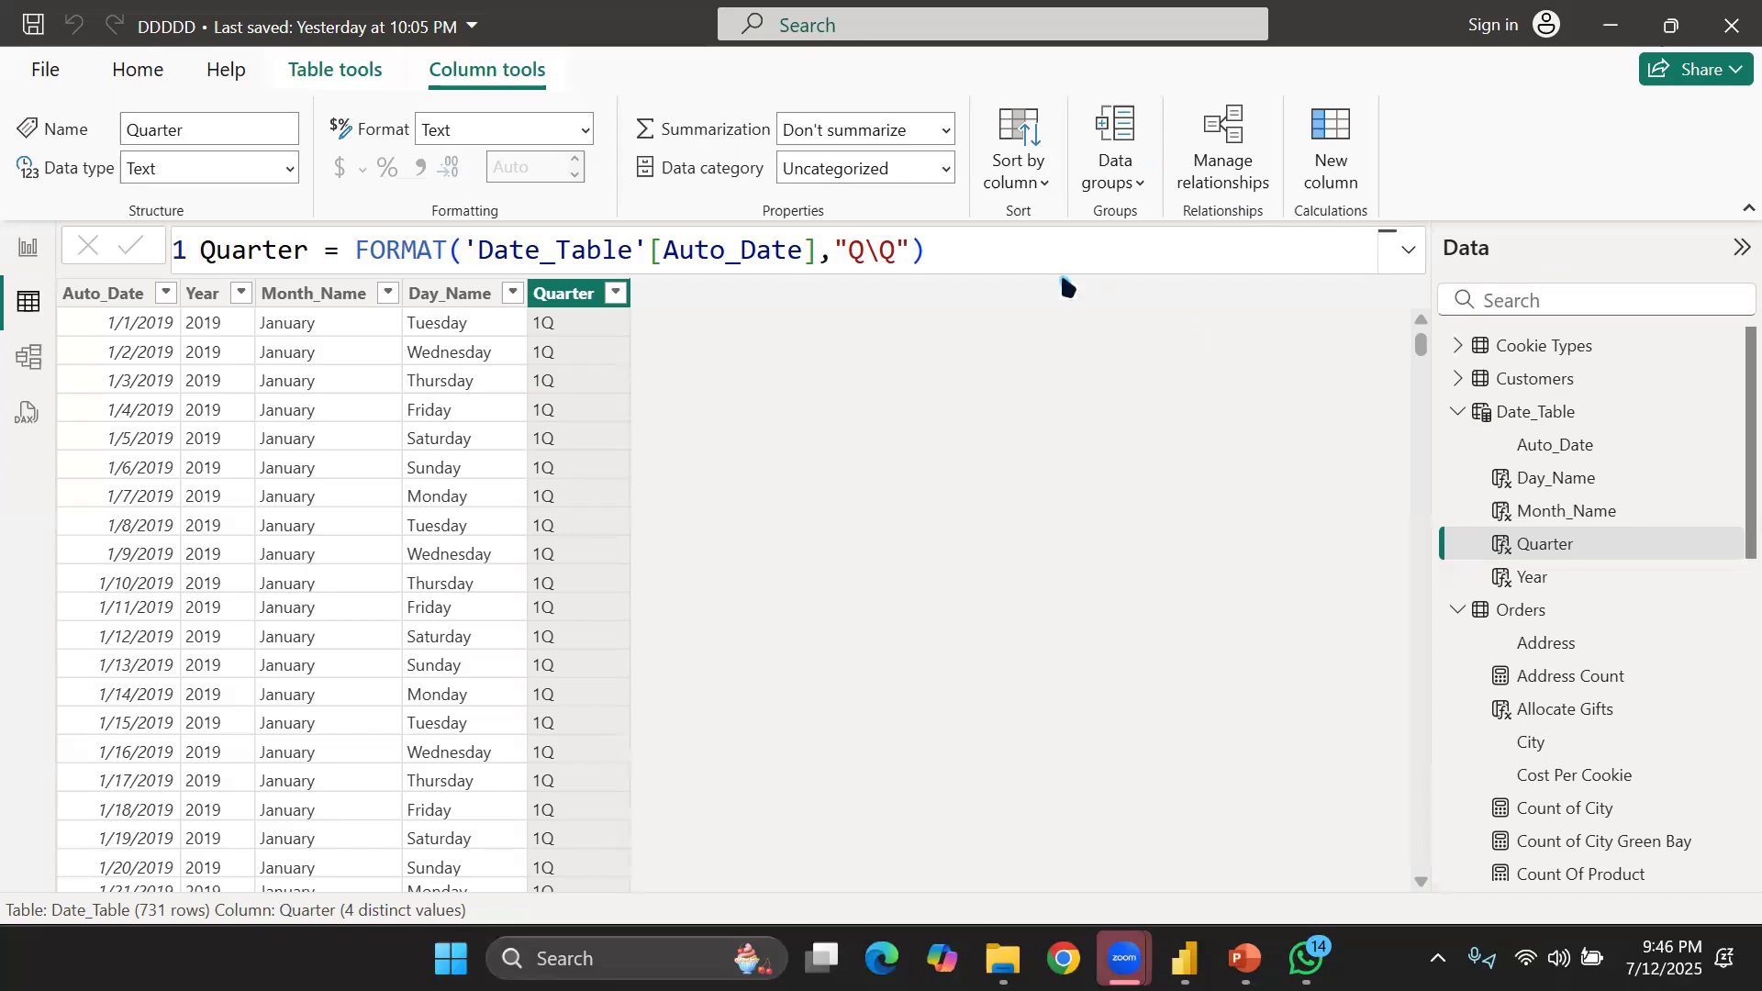
click(1459, 414)
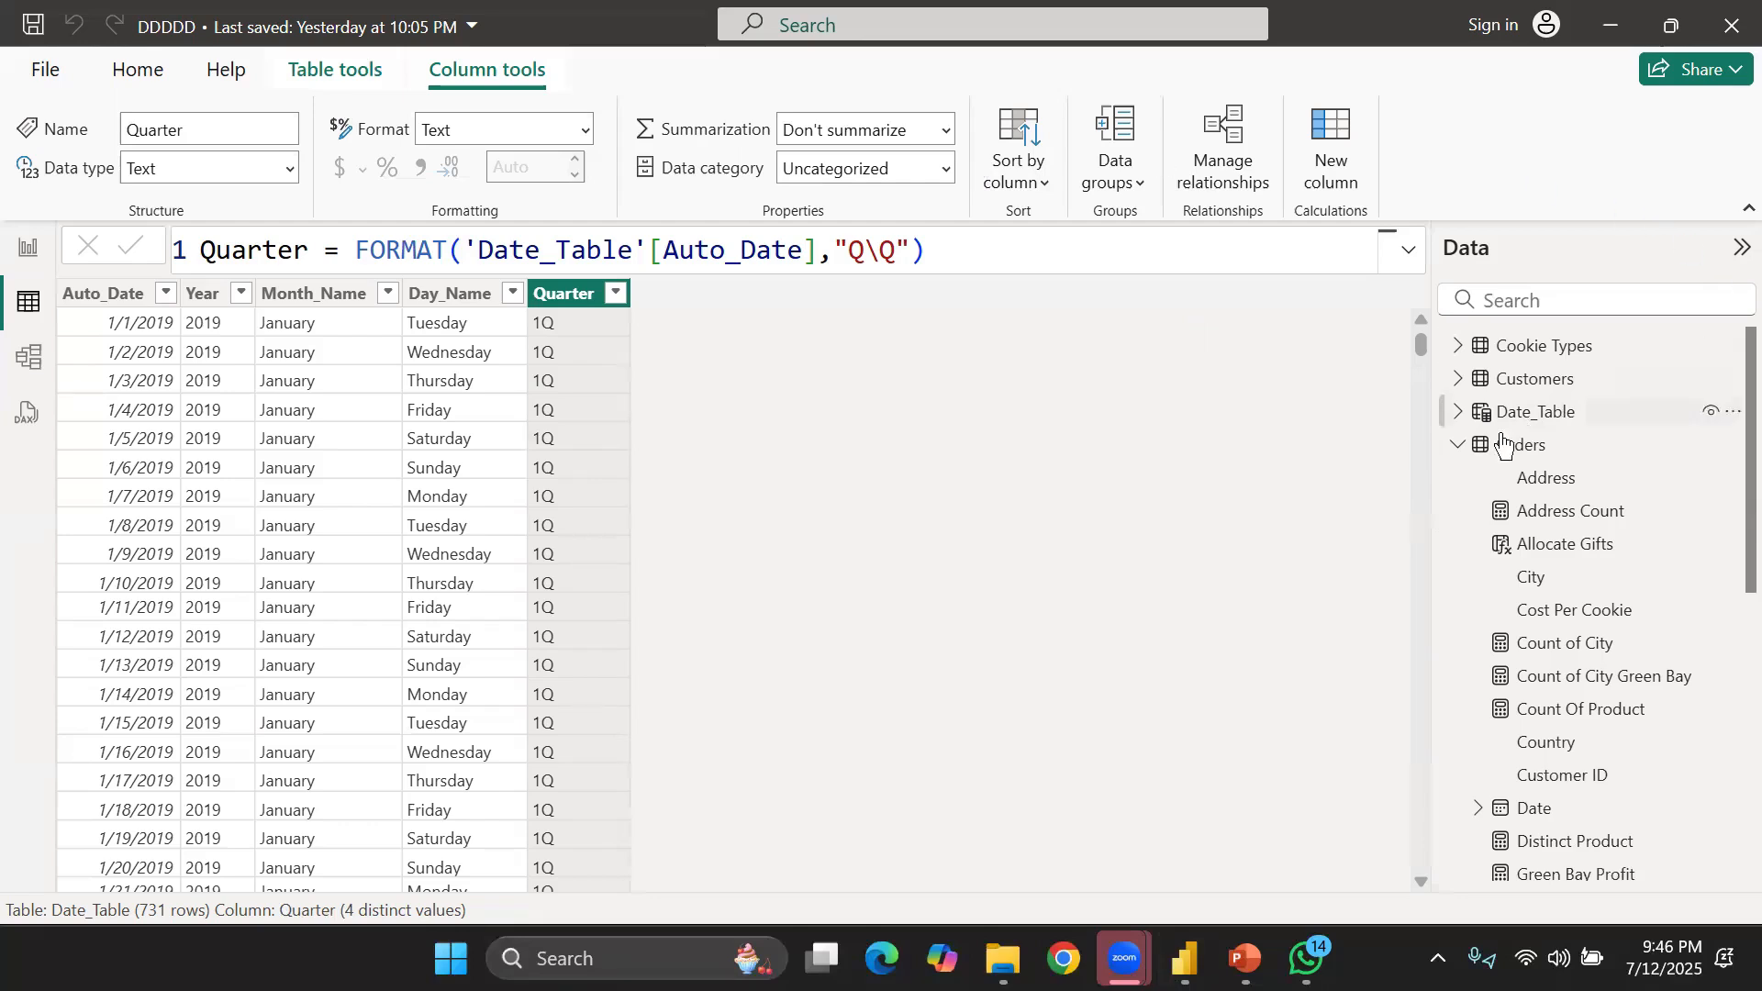
click(1459, 446)
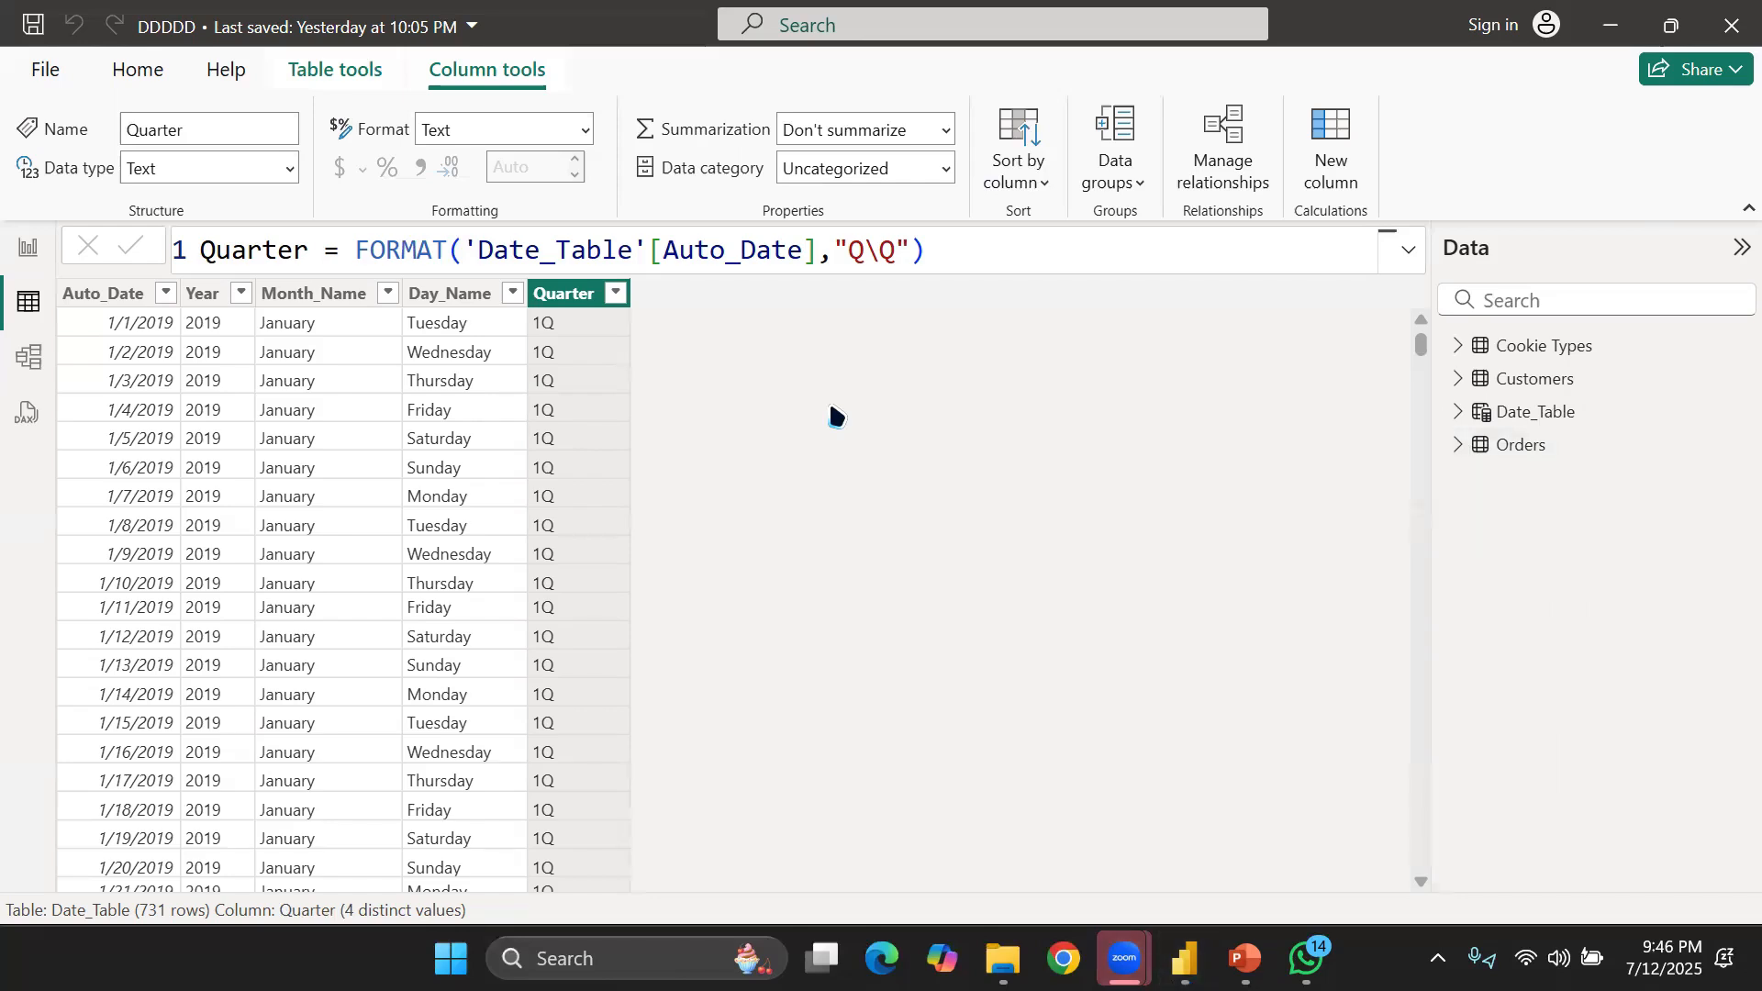
Add another calculated column to Date_Table and name it Week in its formula
click(1334, 141)
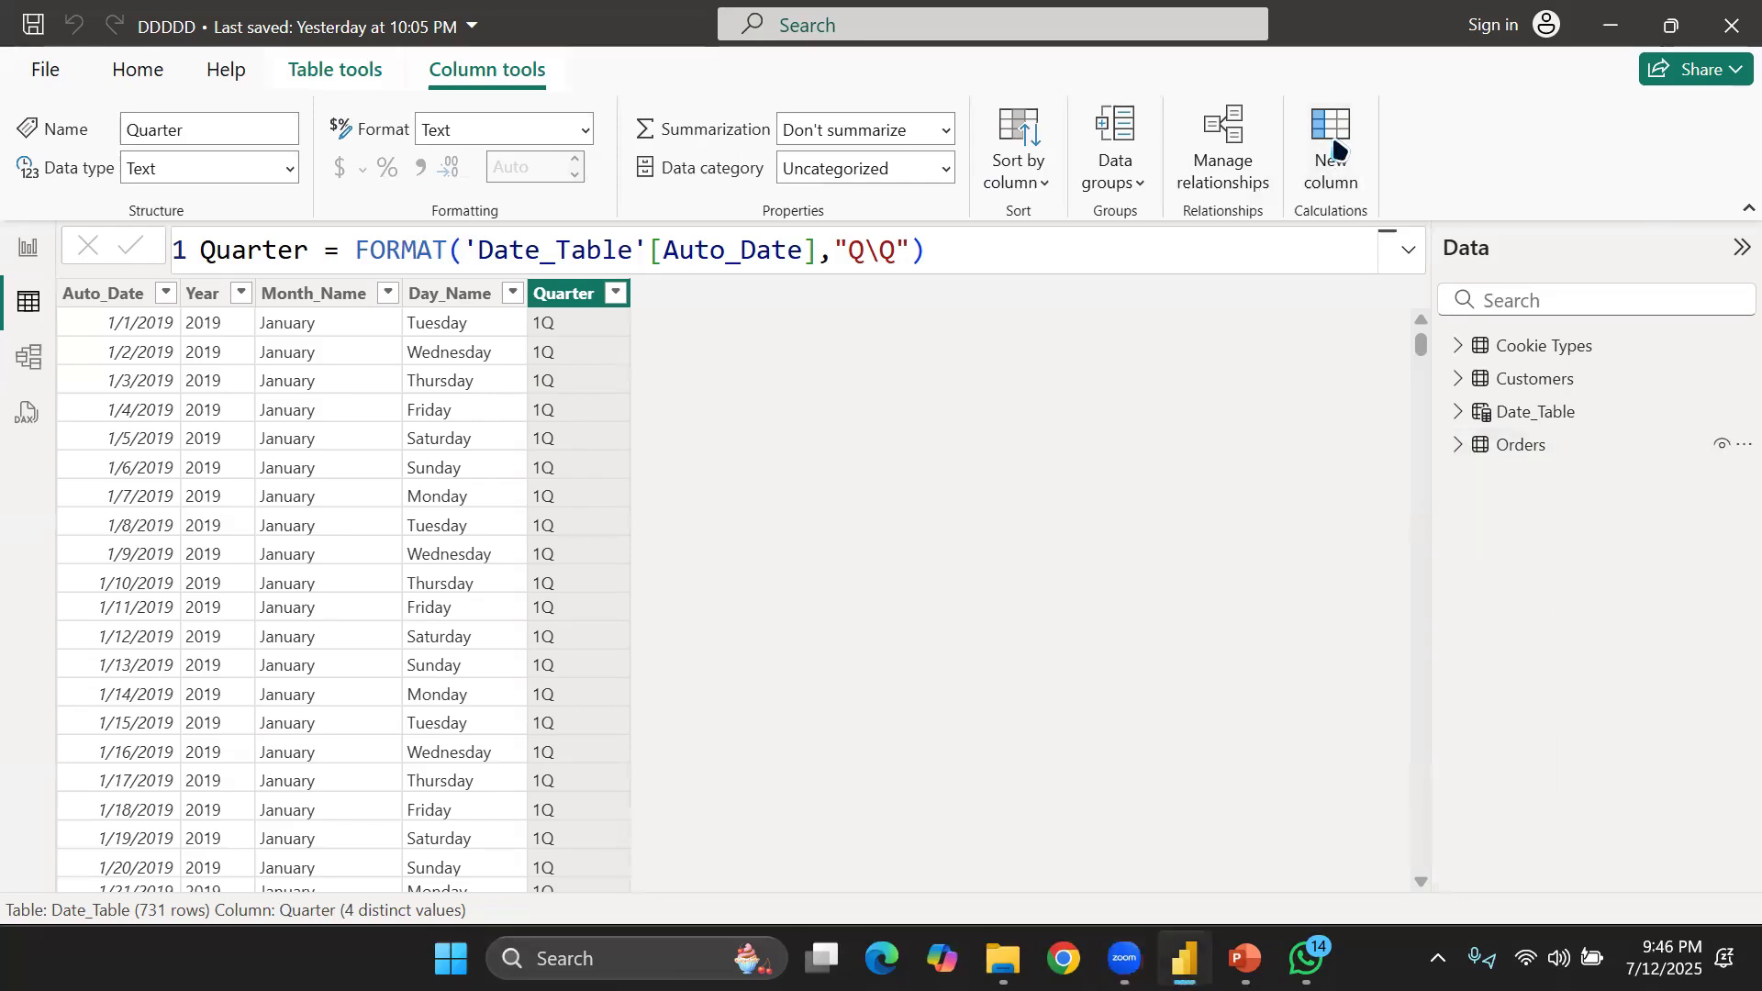
click(294, 259)
key(BackSpace)
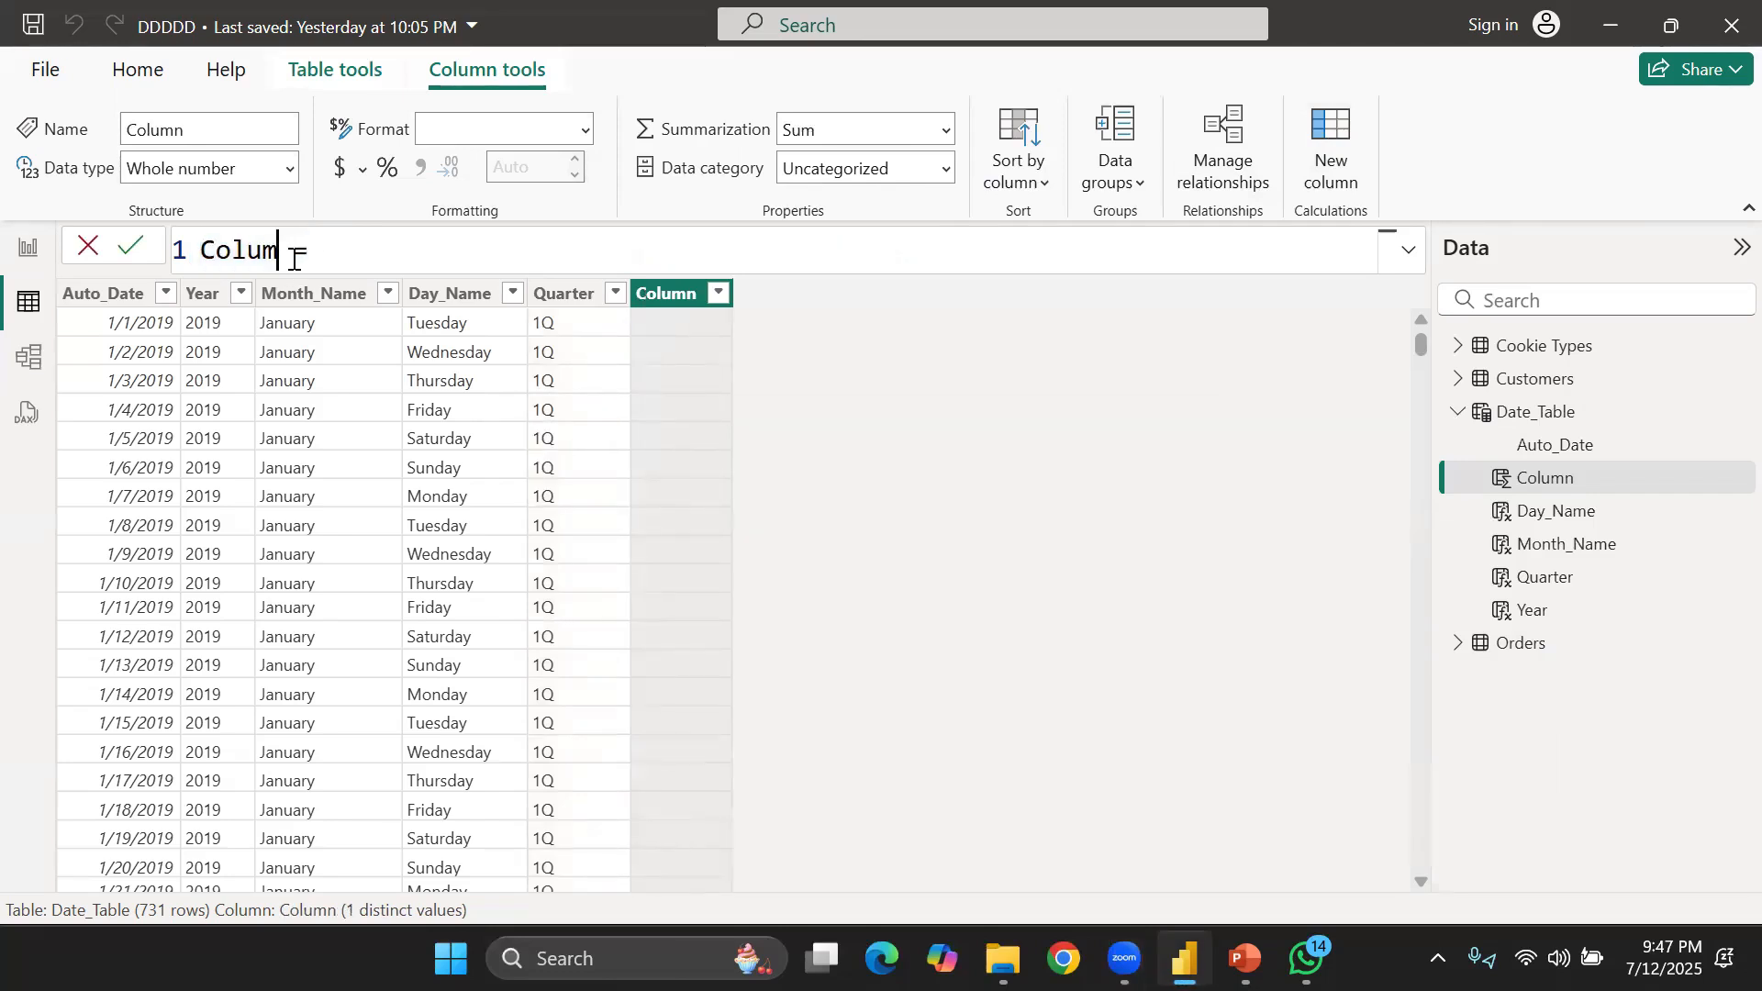
key(BackSpace)
key(BackSpace)
key(BackSpace)
key(BackSpace)
key(BackSpace)
text(Week =)
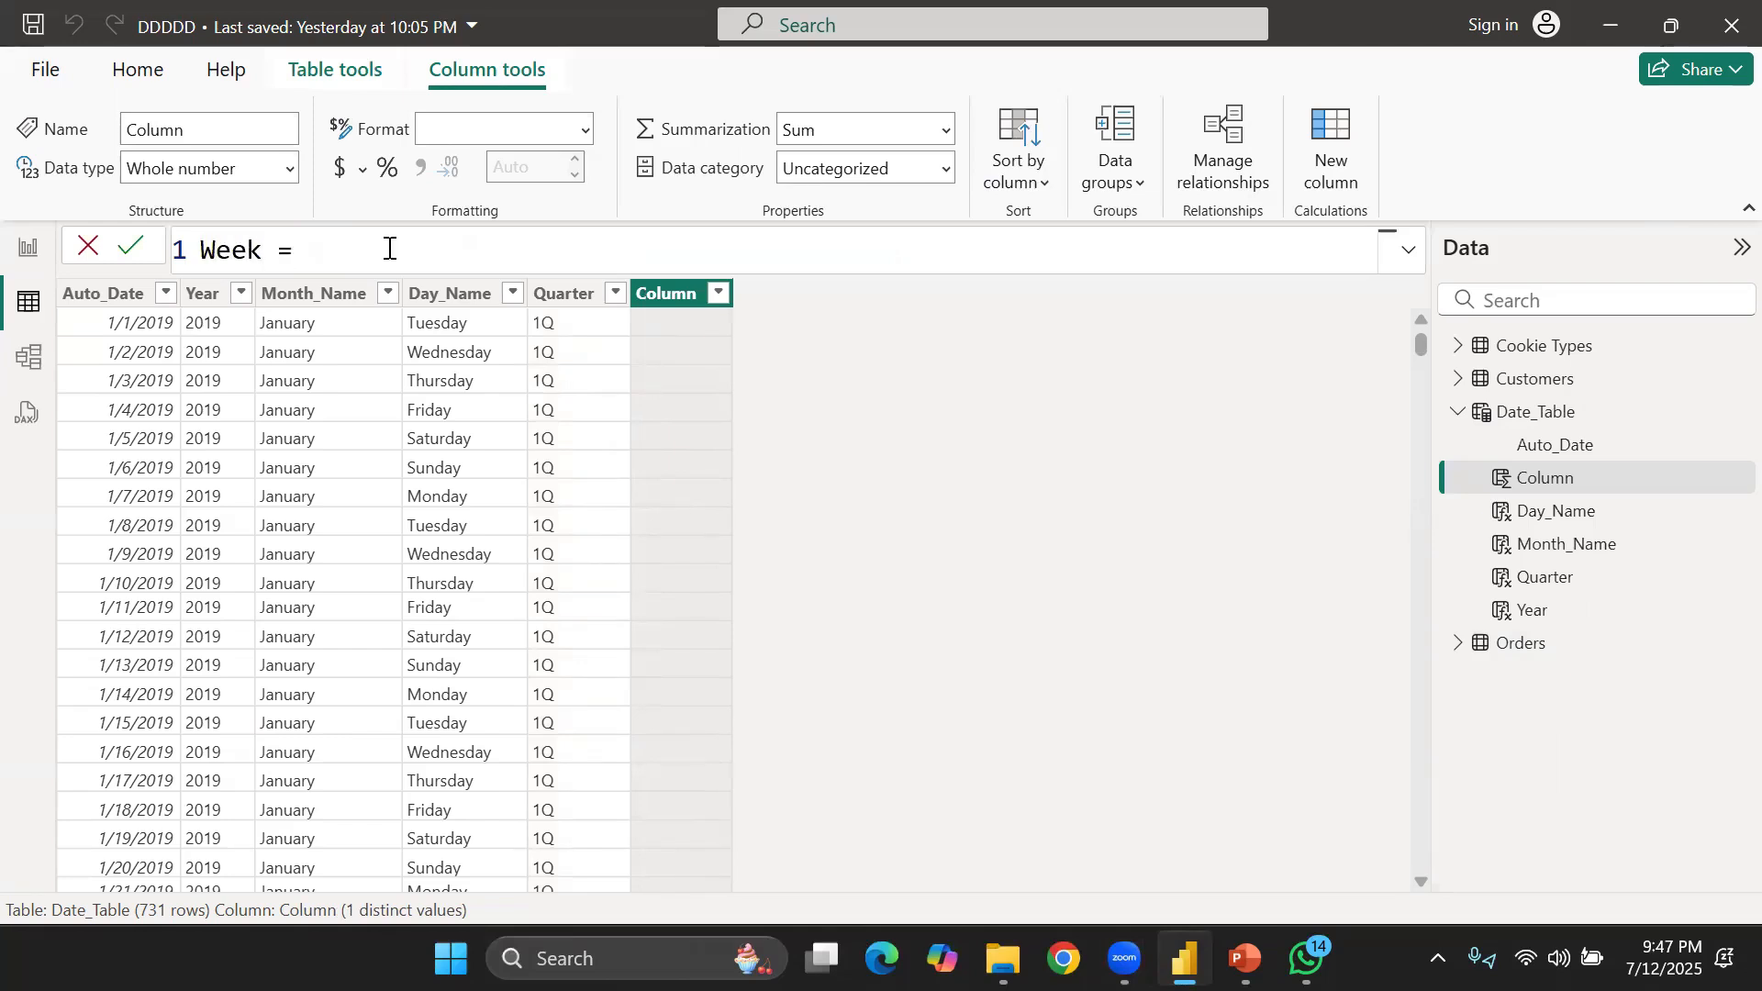
Define the Week column as WEEKDAY('Date_Table'[Auto_Date],1), commit it, and collapse Date_Table in the field list
click(438, 264)
text(wee)
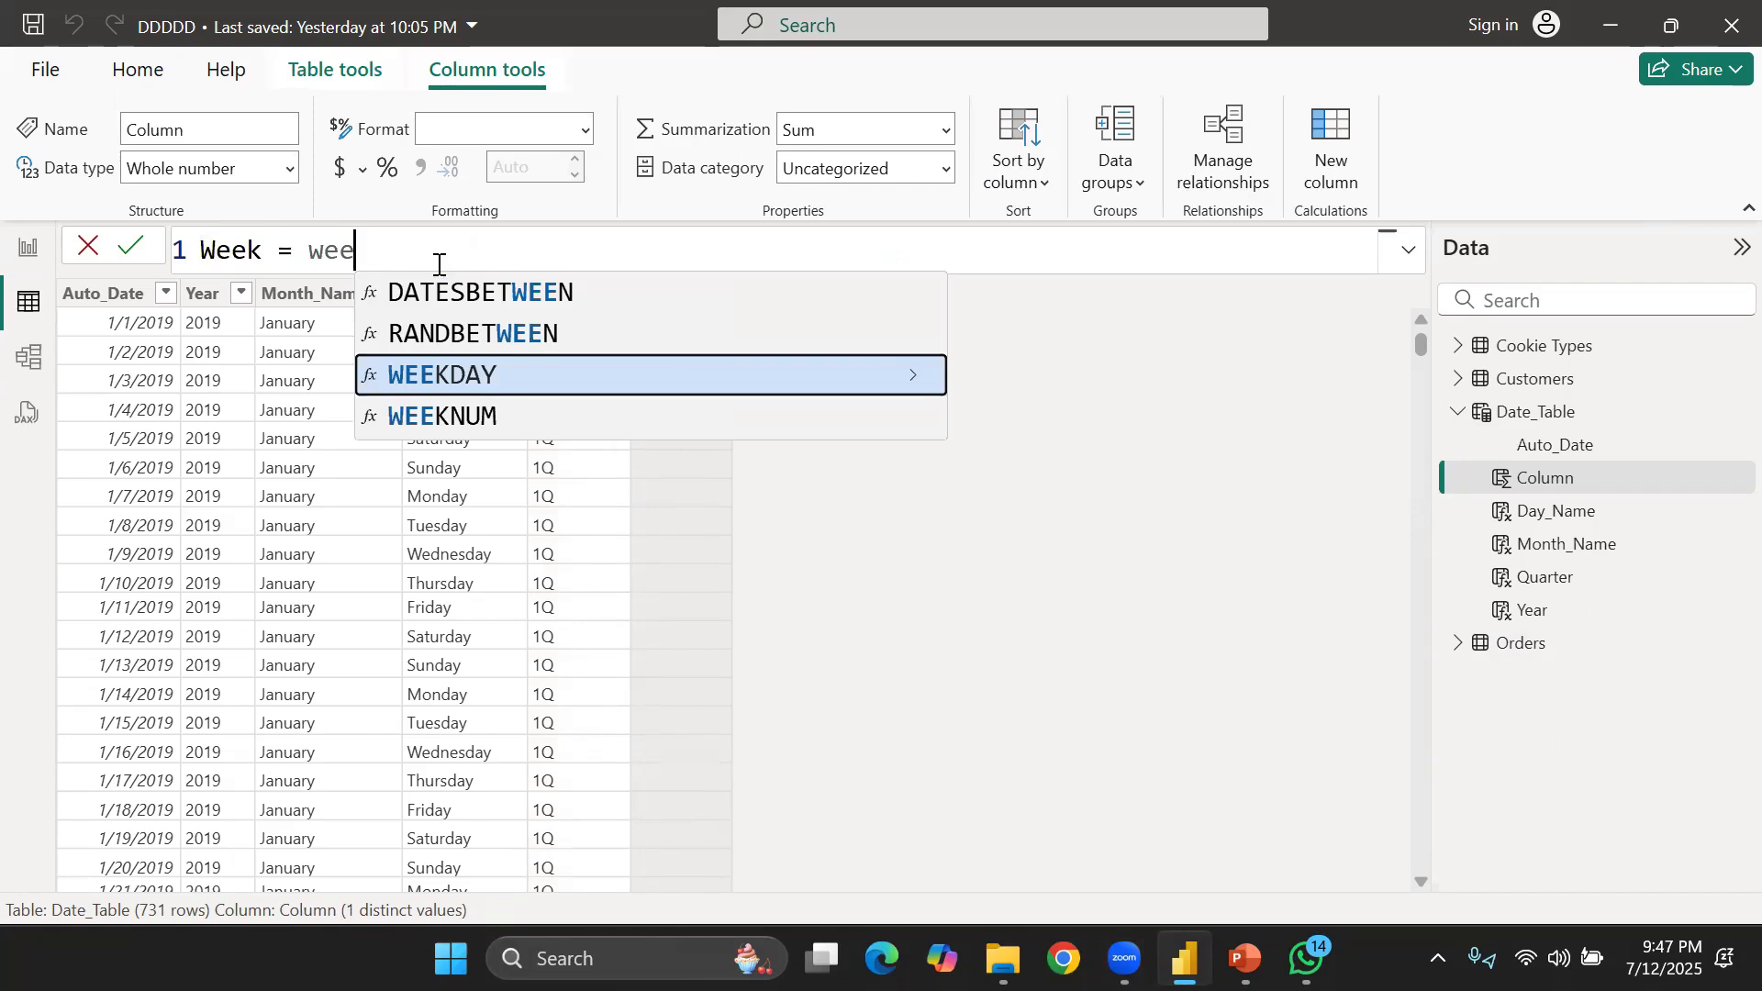
click(912, 378)
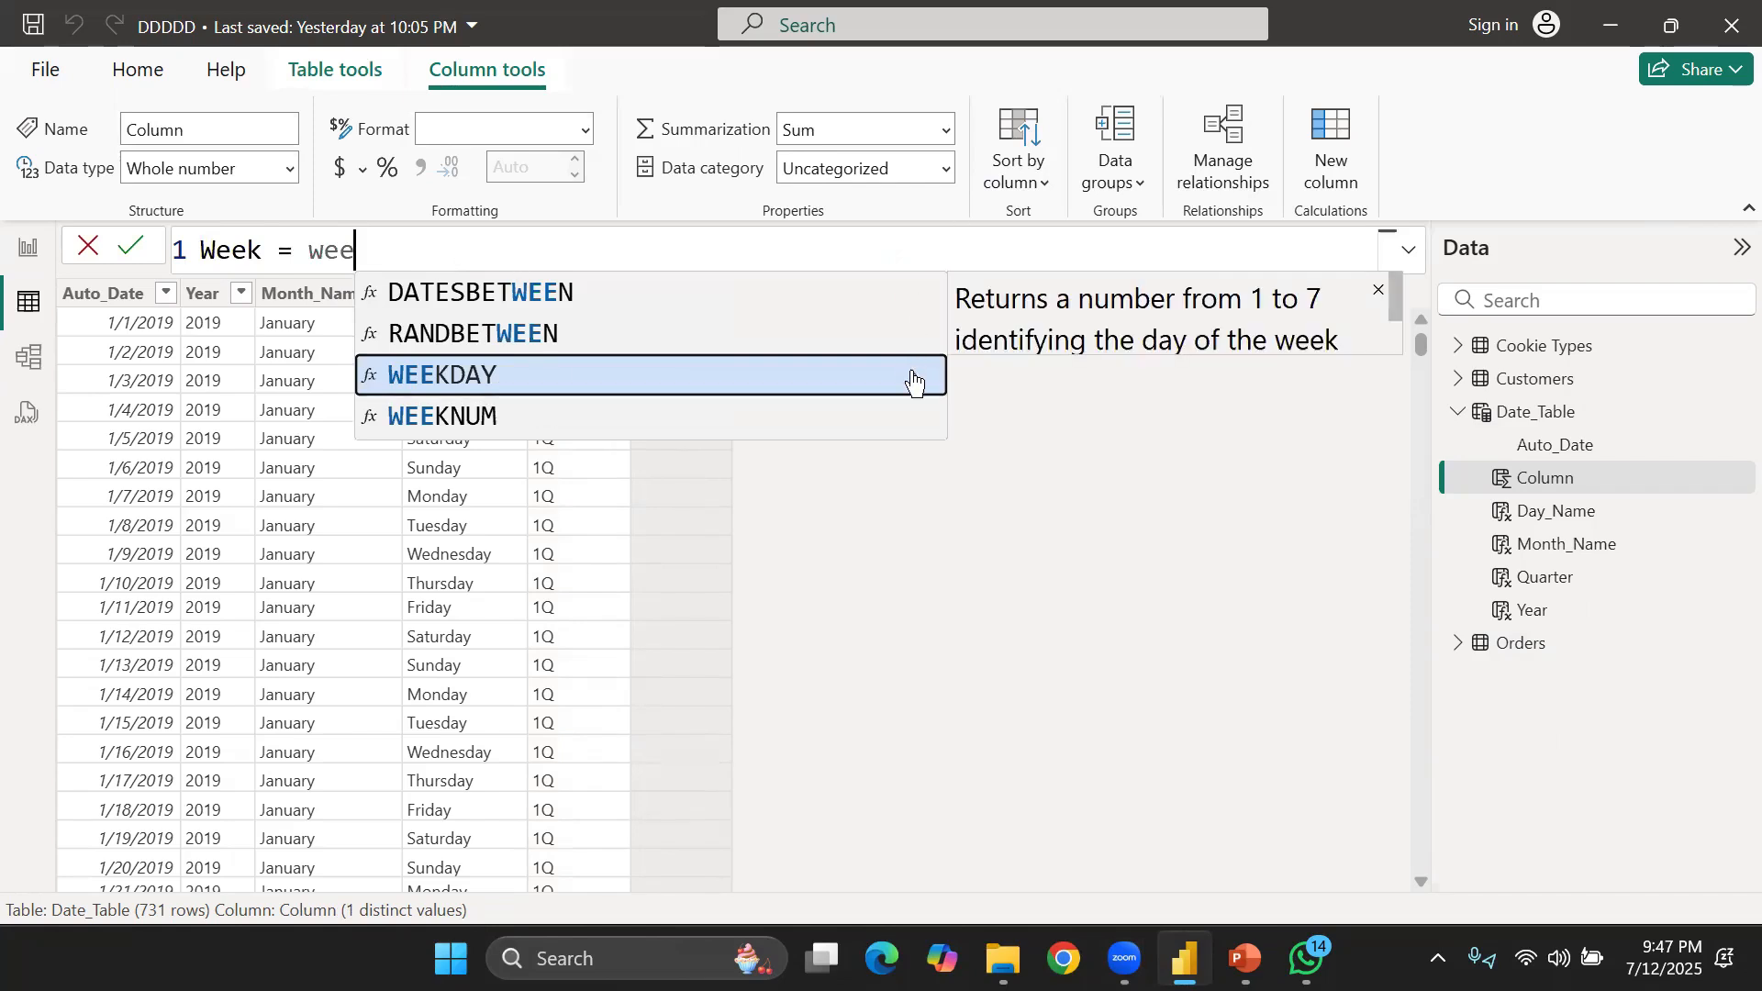
click(759, 385)
text(')
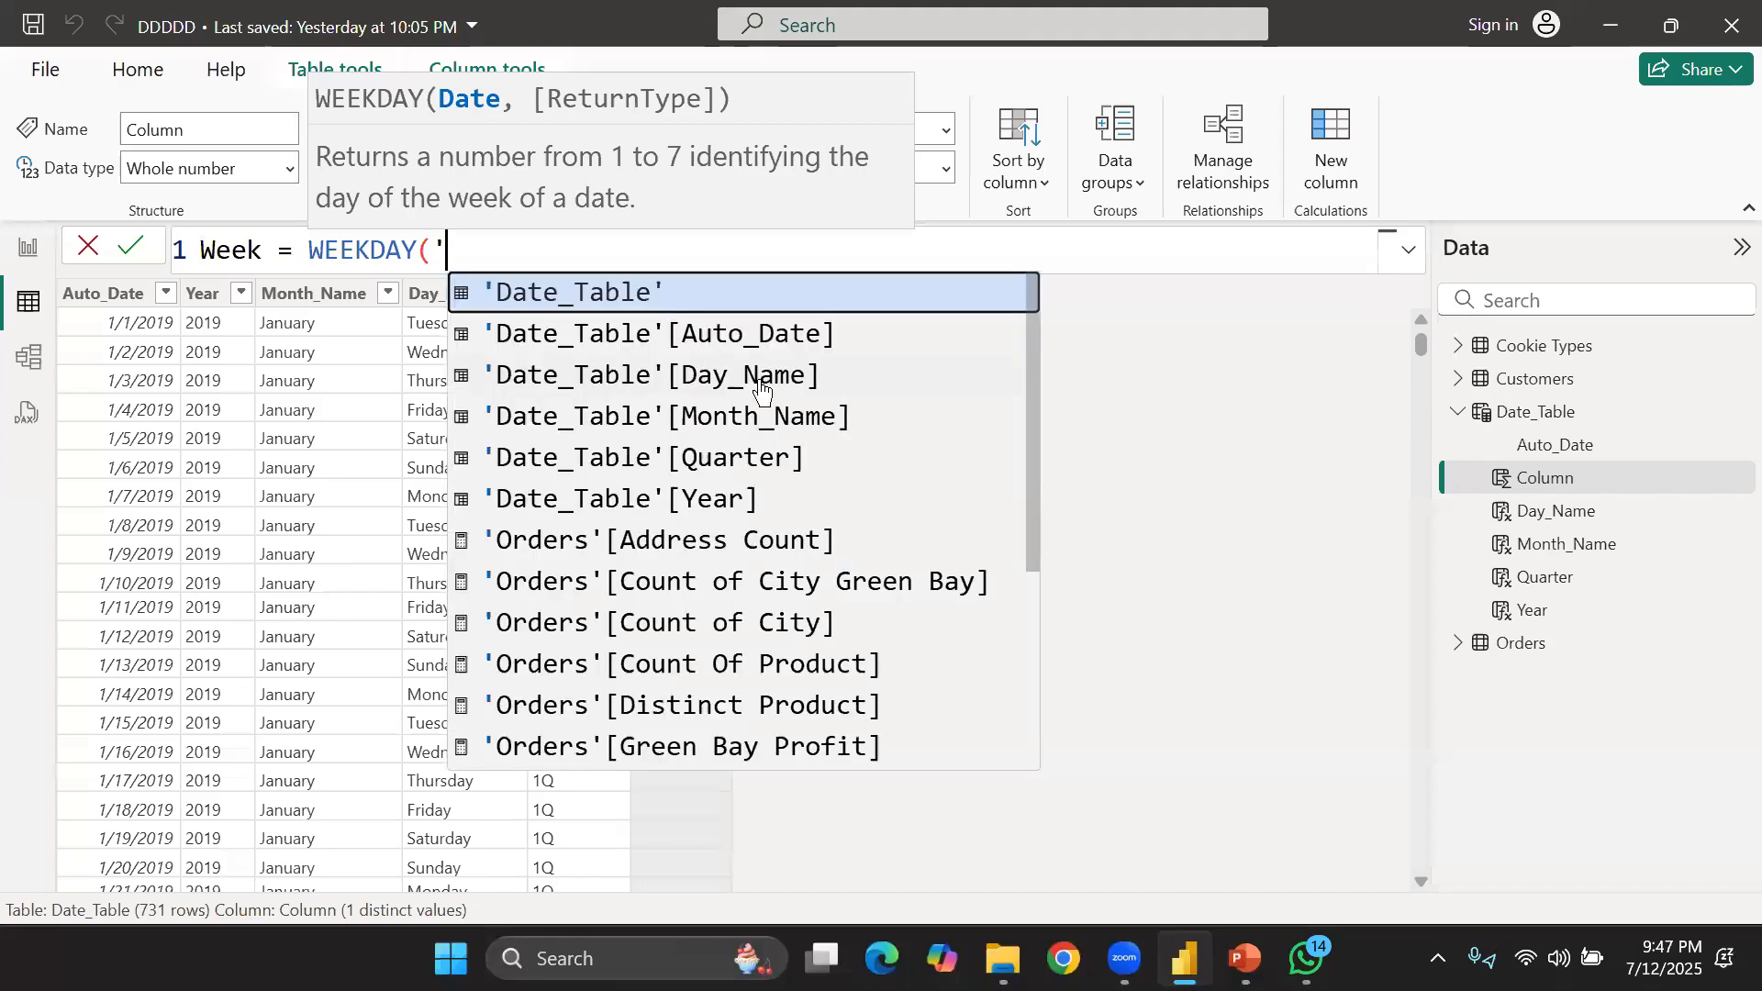
click(784, 334)
text(,)
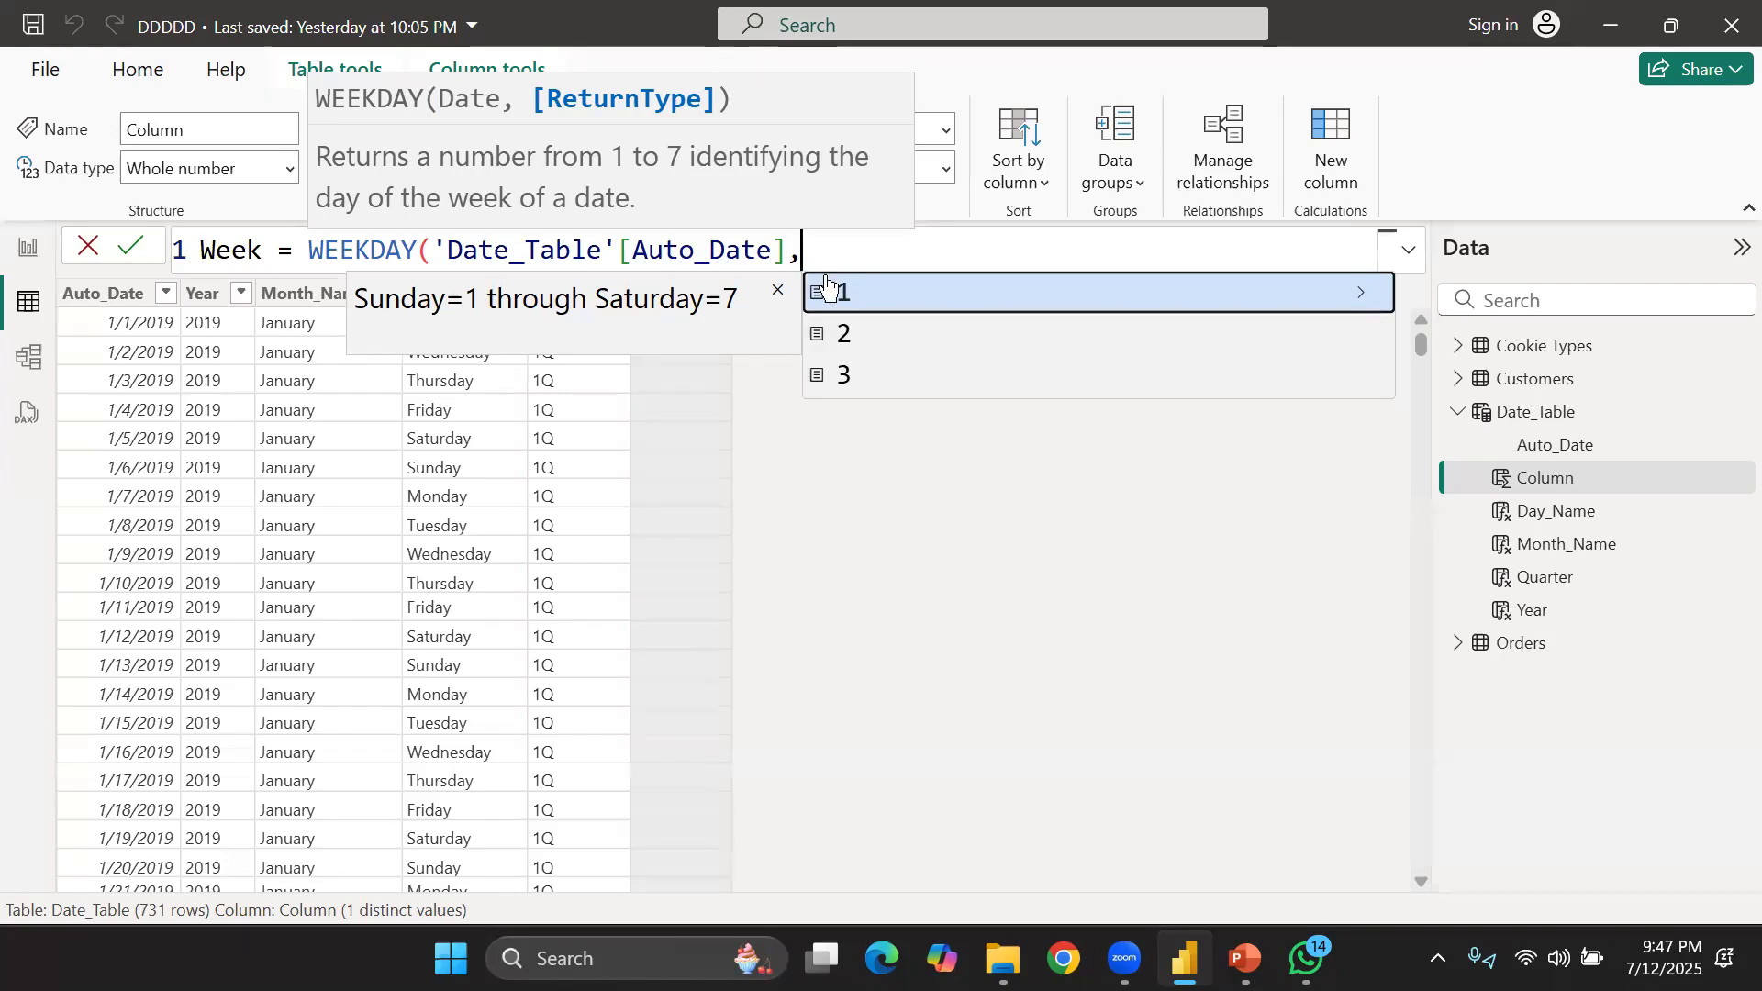
text(1)
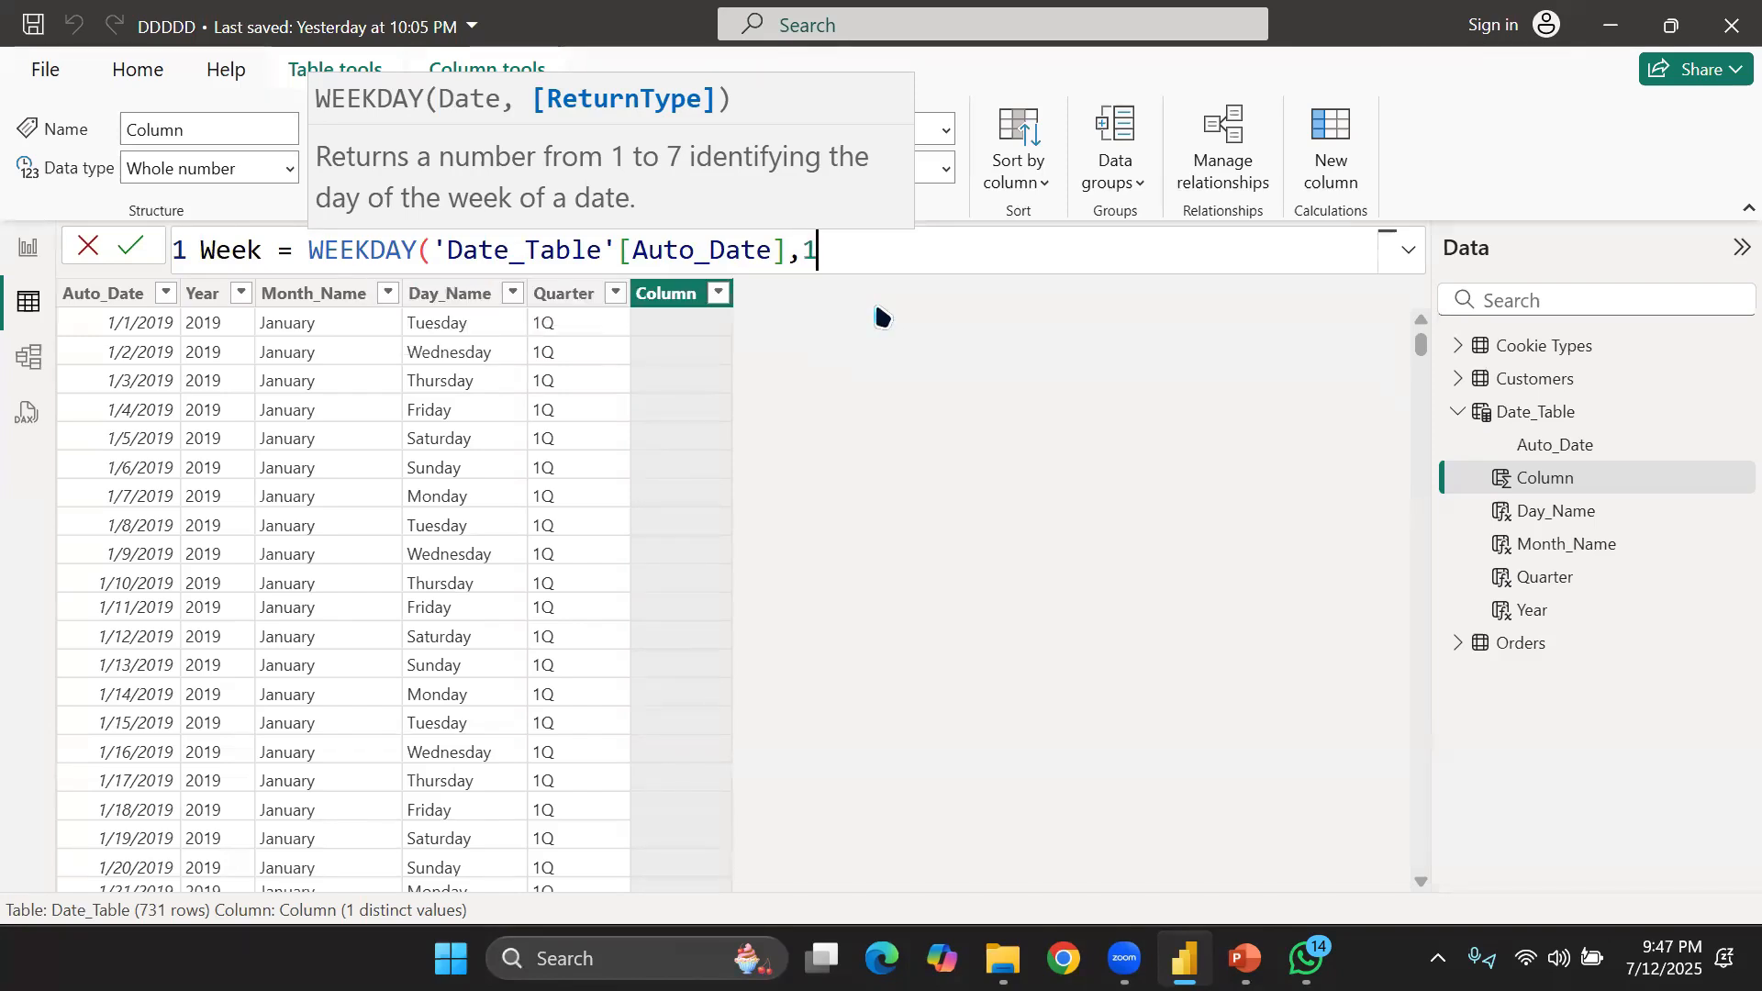
text())
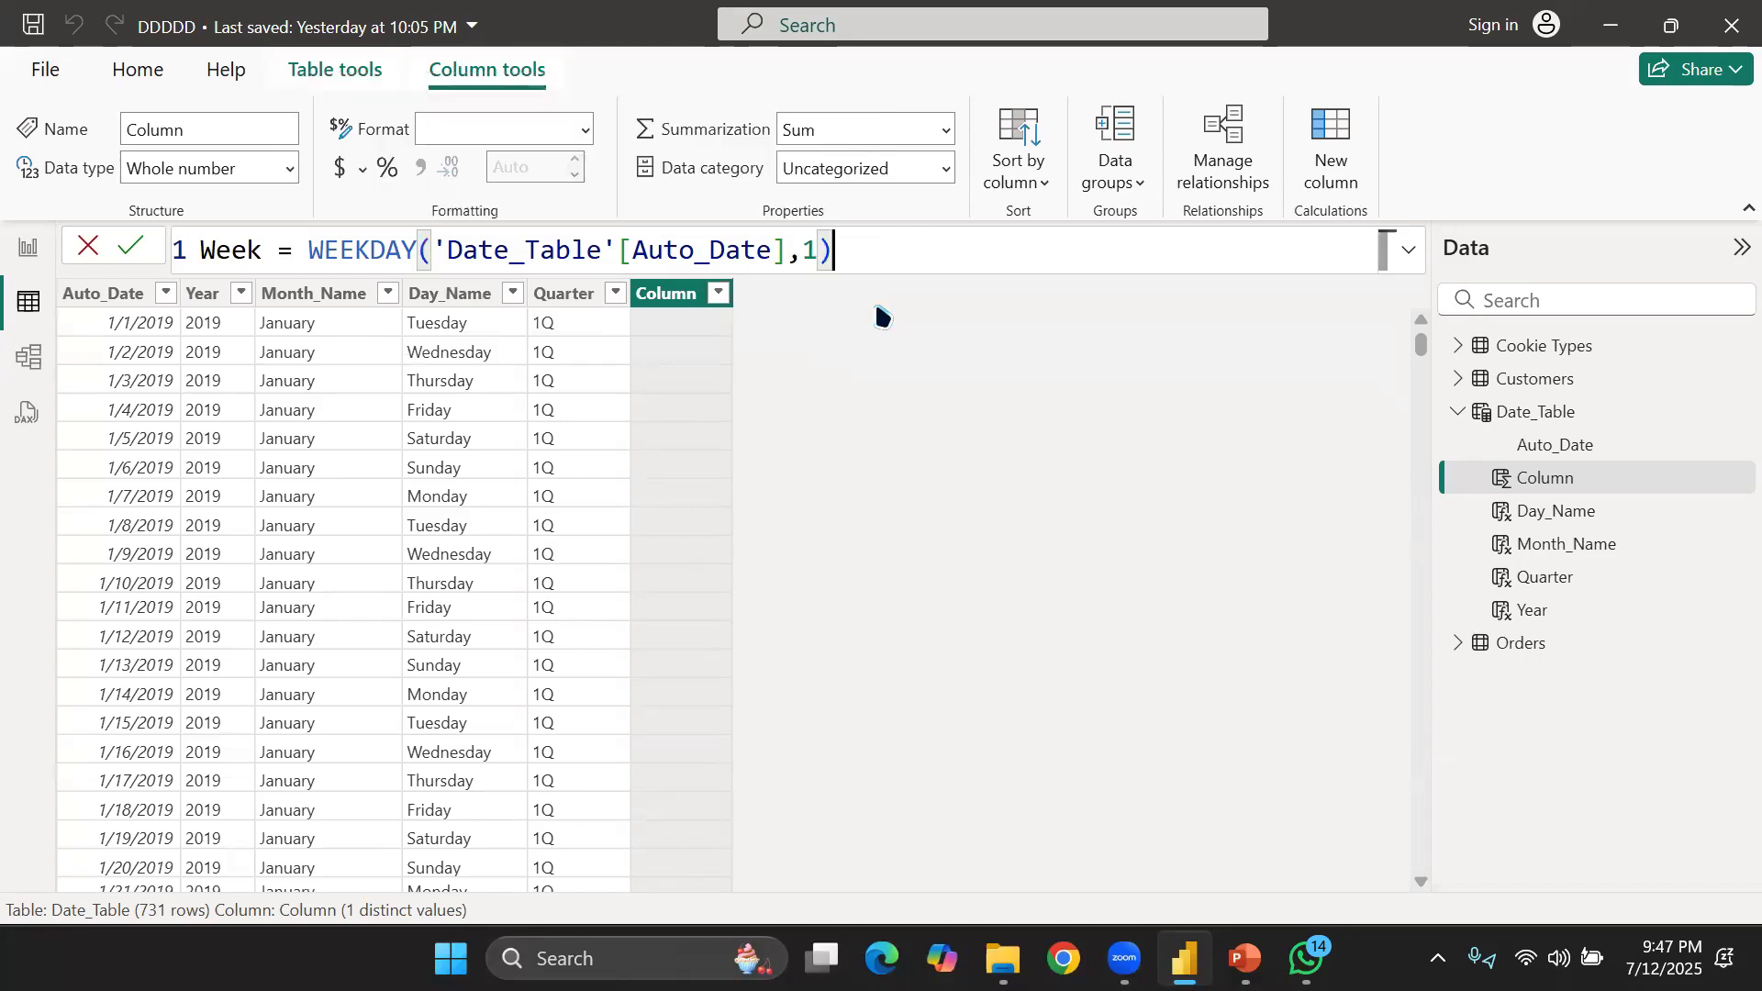
key(Return)
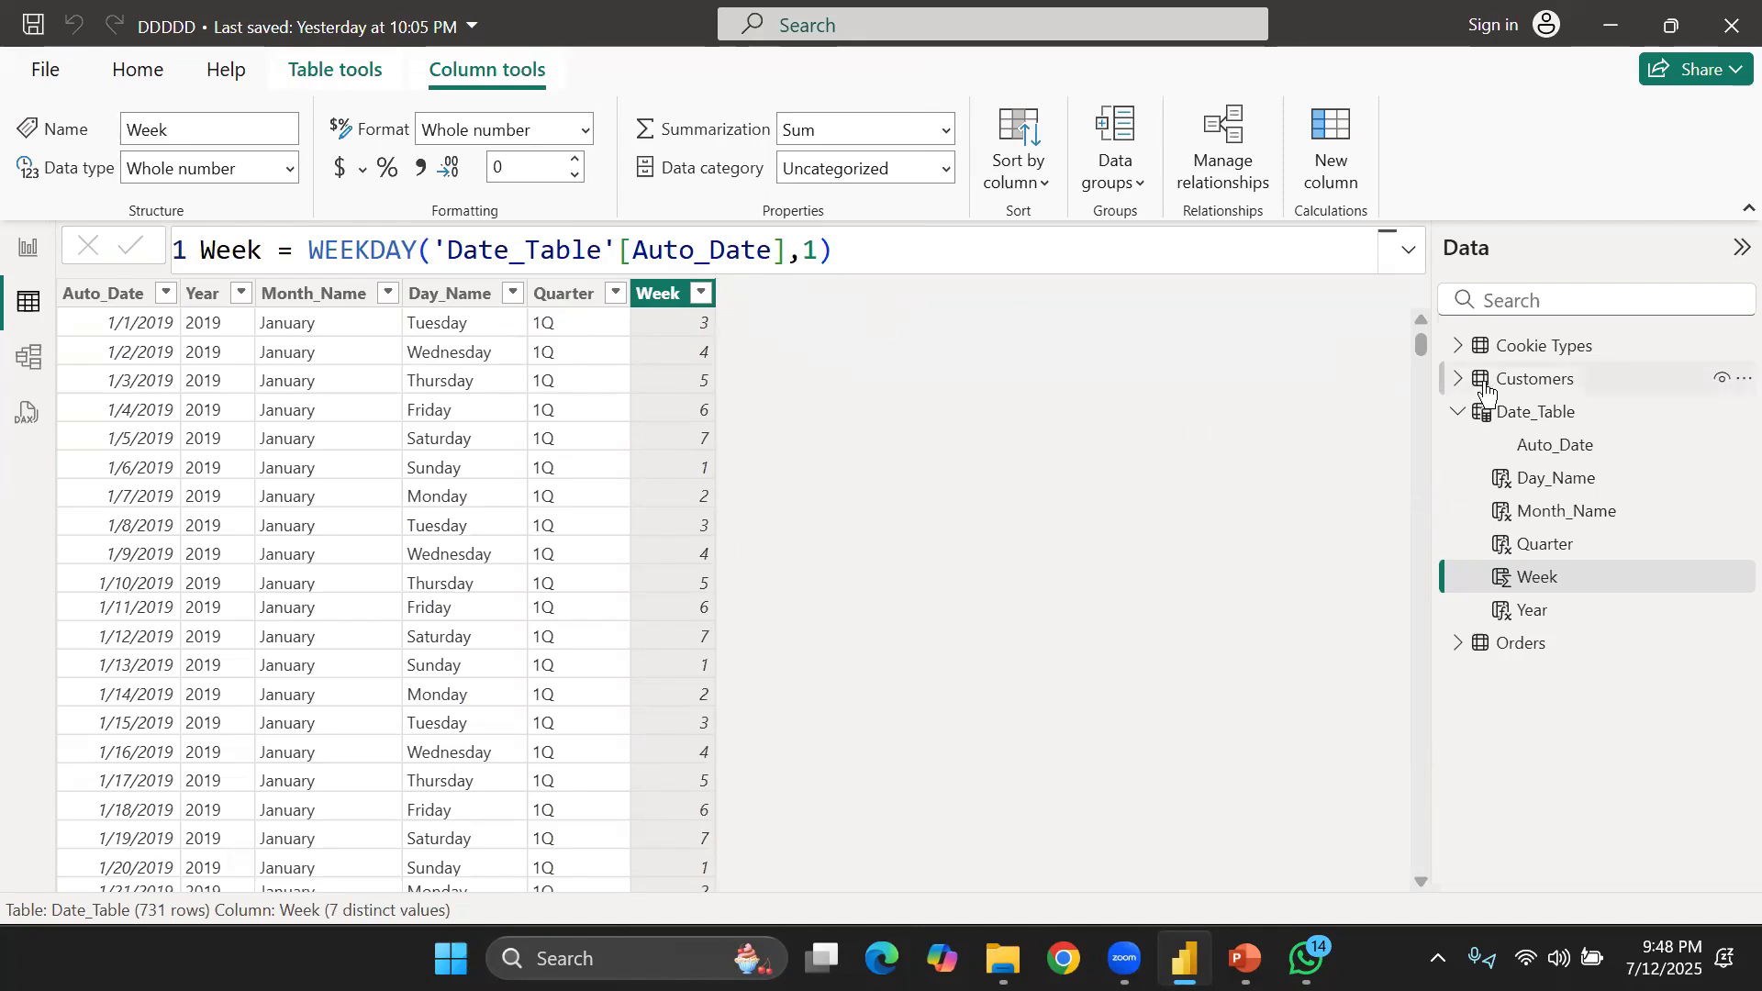
click(1458, 415)
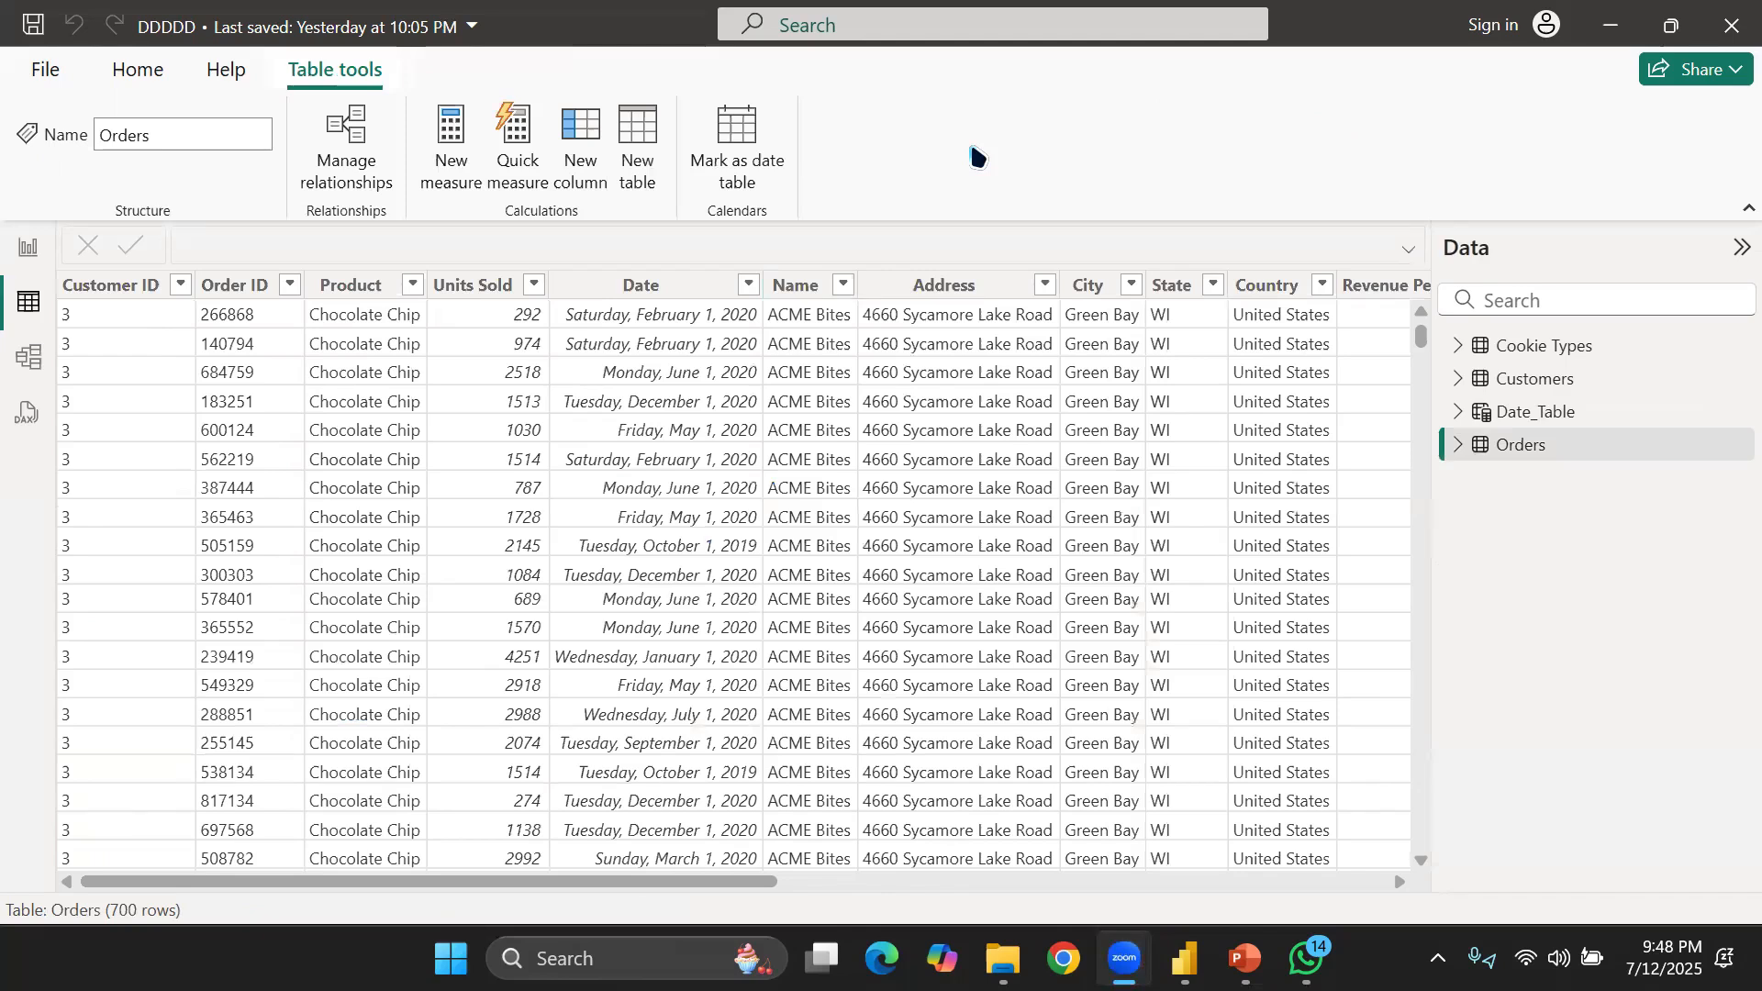
Create a new calculated table and name it Summary Table in its formula
click(176, 83)
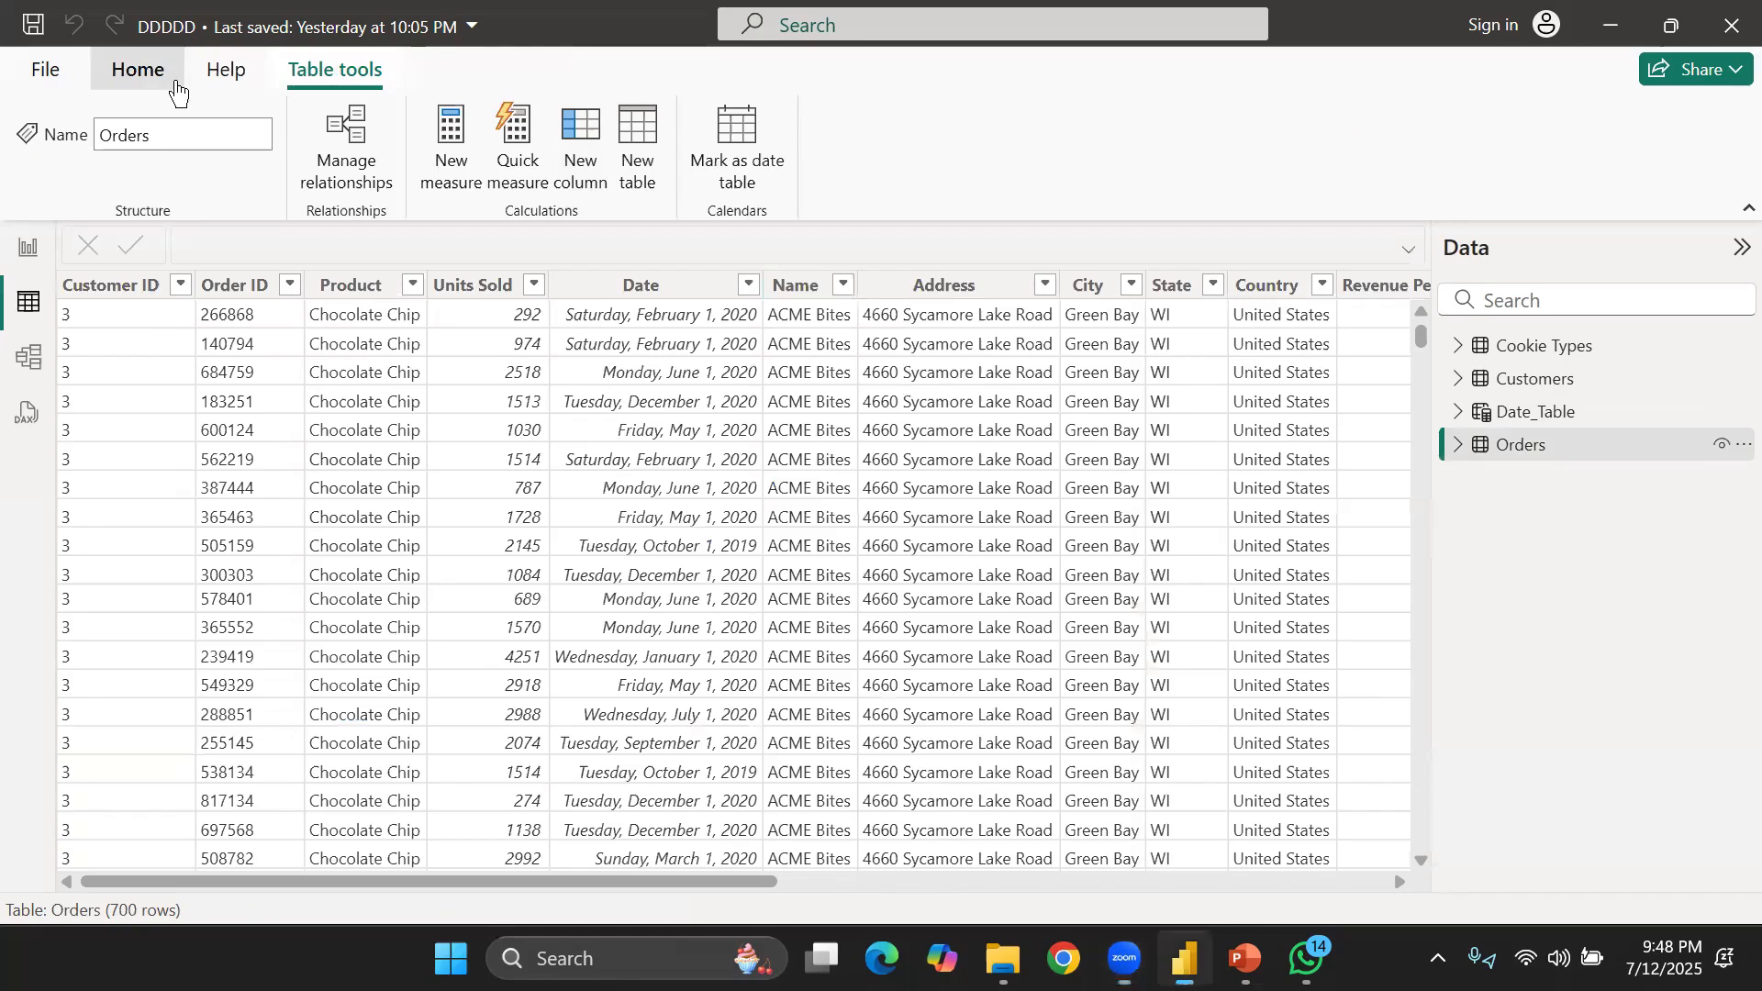
click(176, 84)
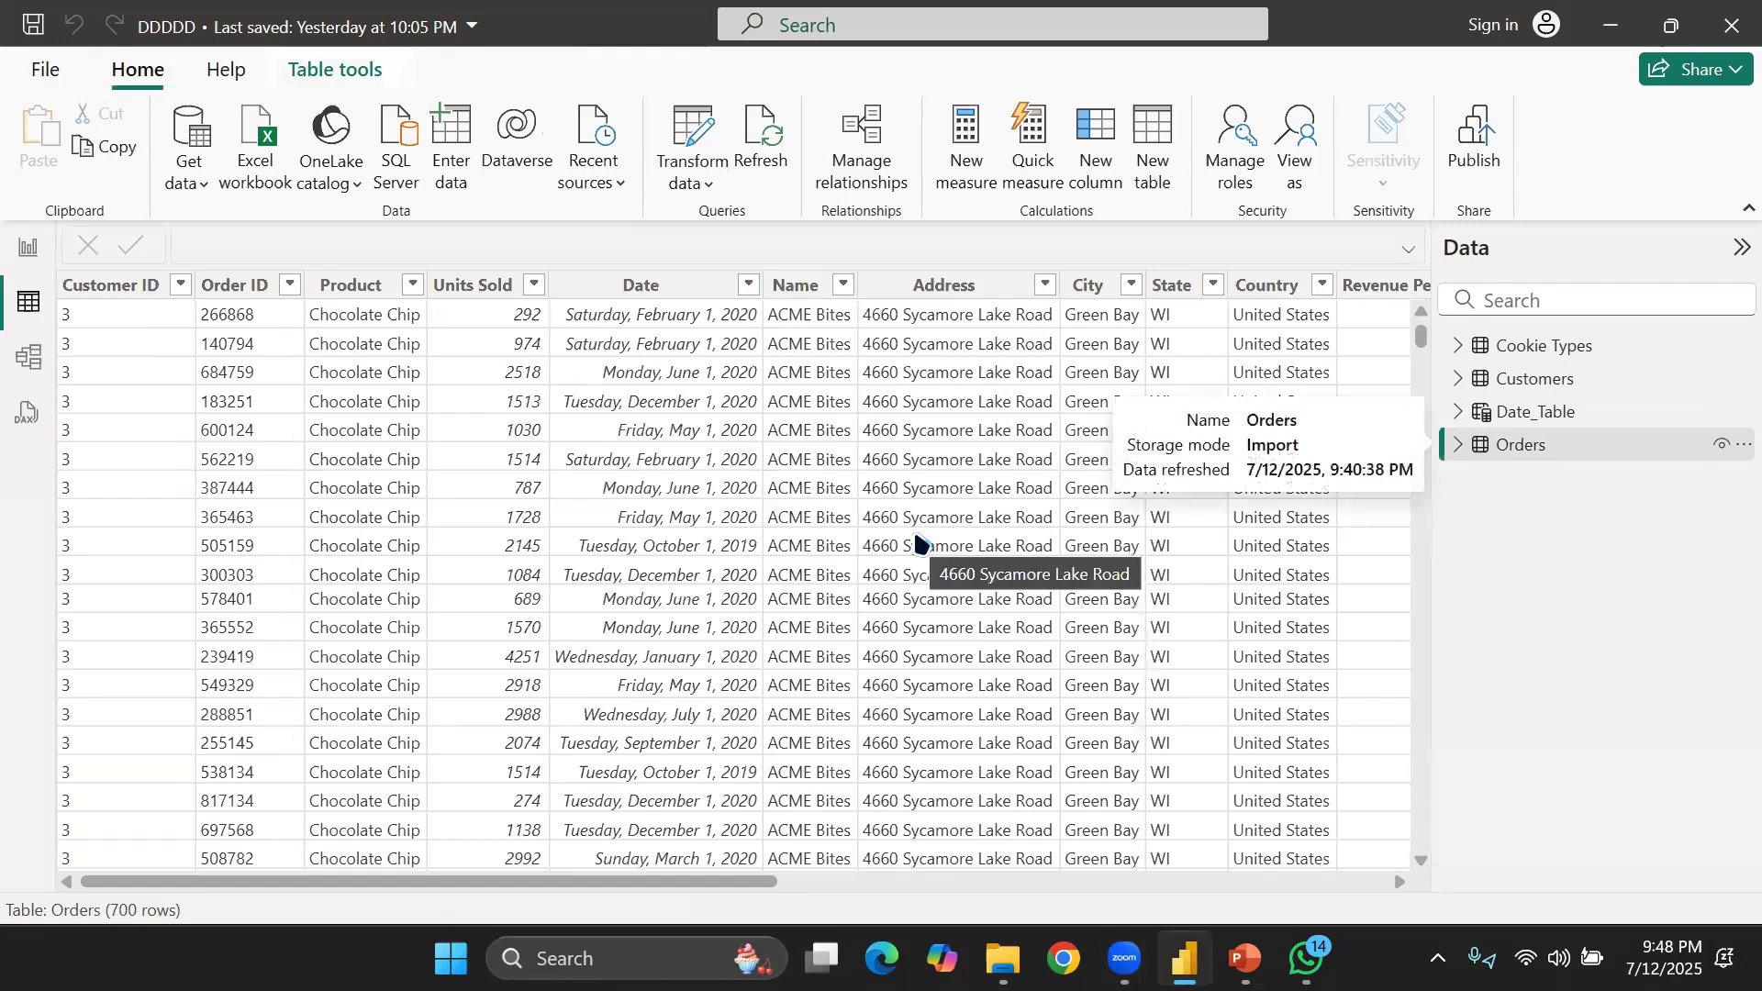
click(1138, 163)
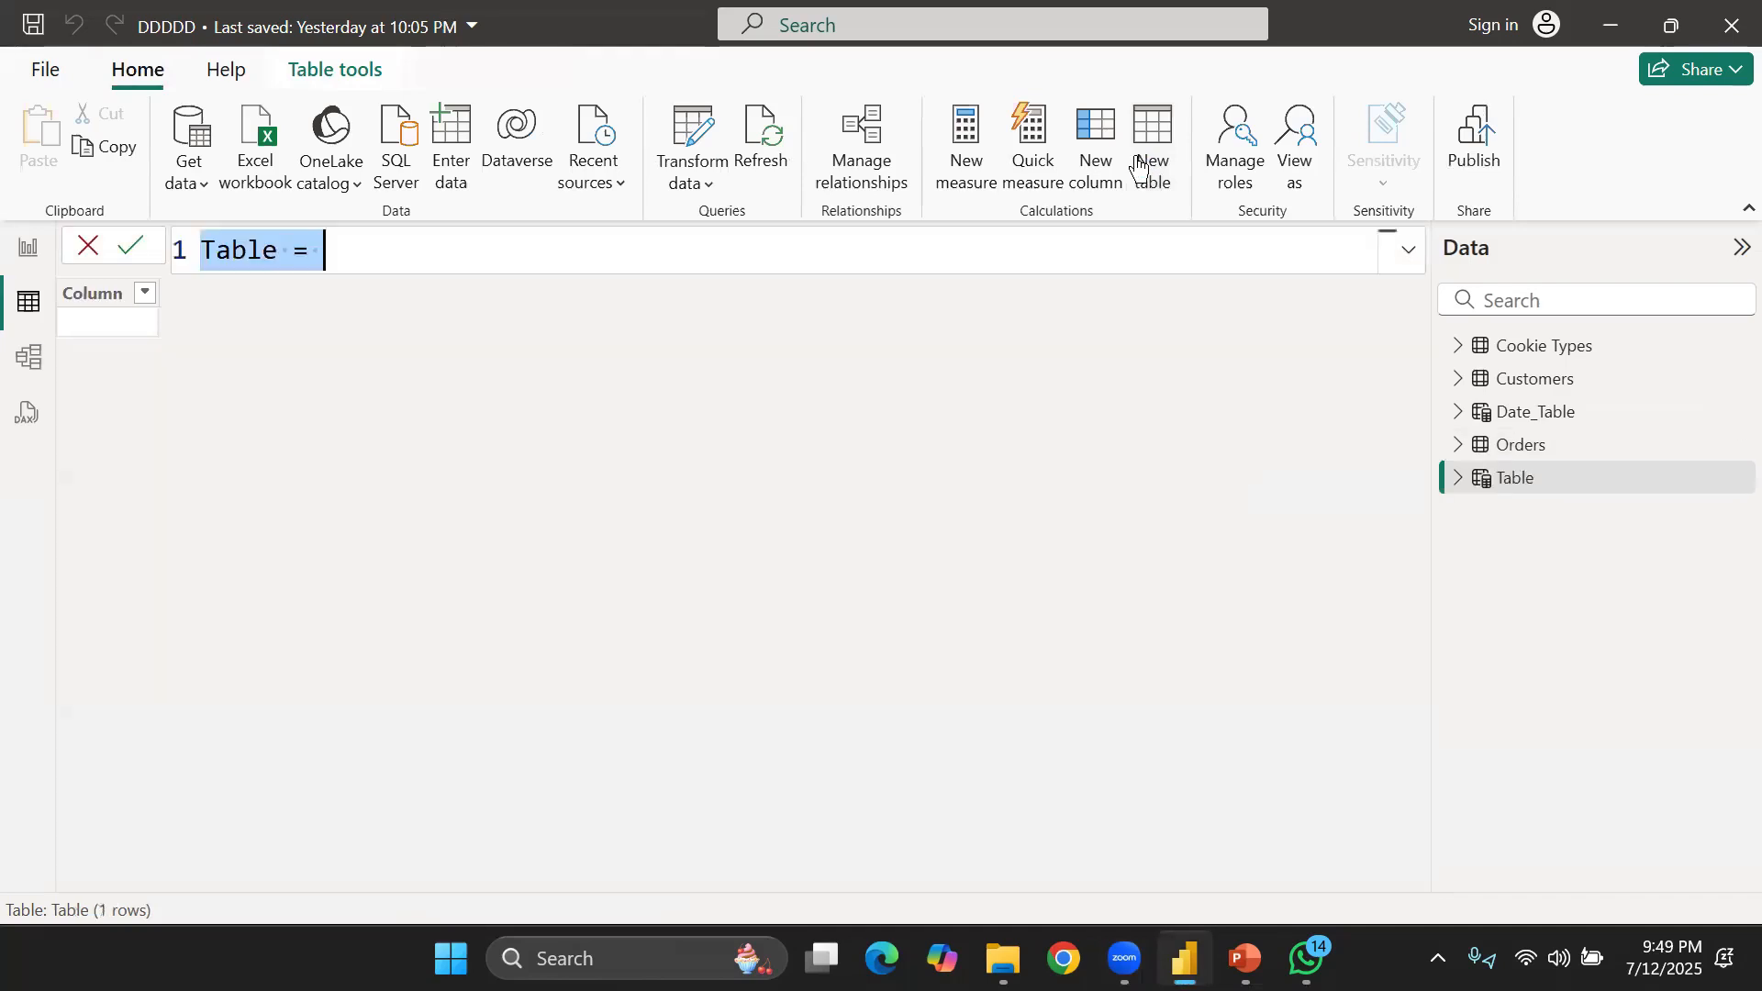
click(280, 252)
key(BackSpace)
key(BackSpace)
key(BackSpace)
key(BackSpace)
key(BackSpace)
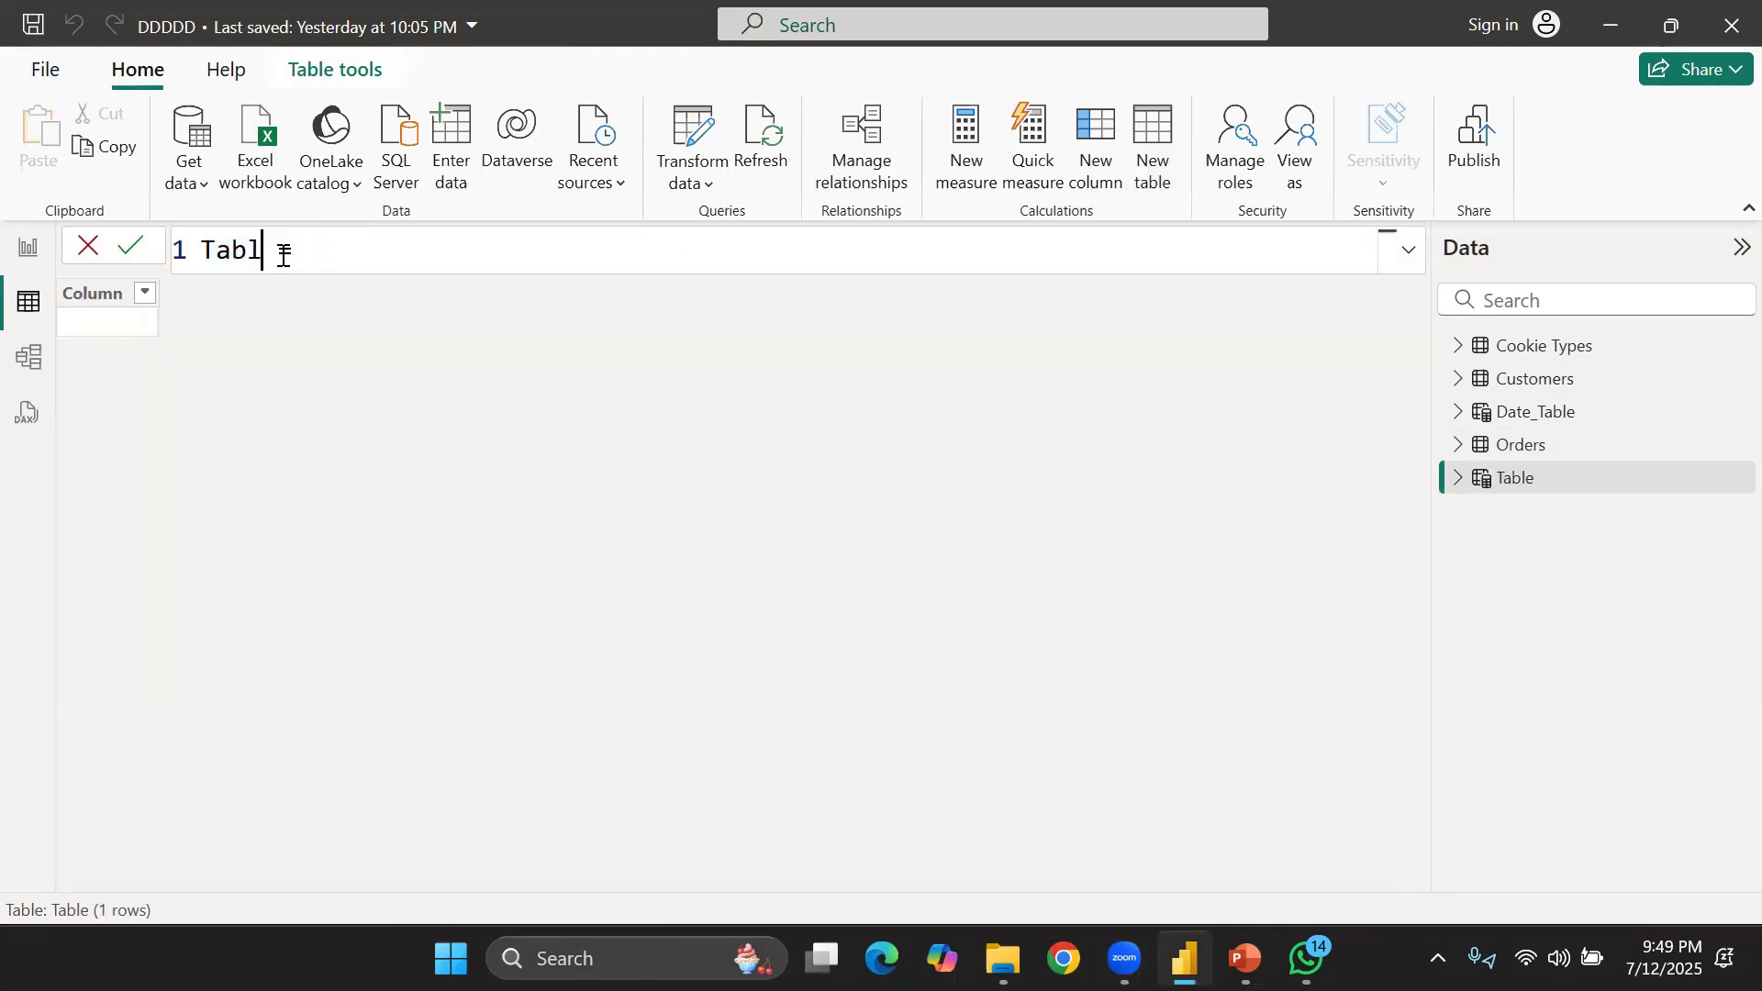
text(Summary )
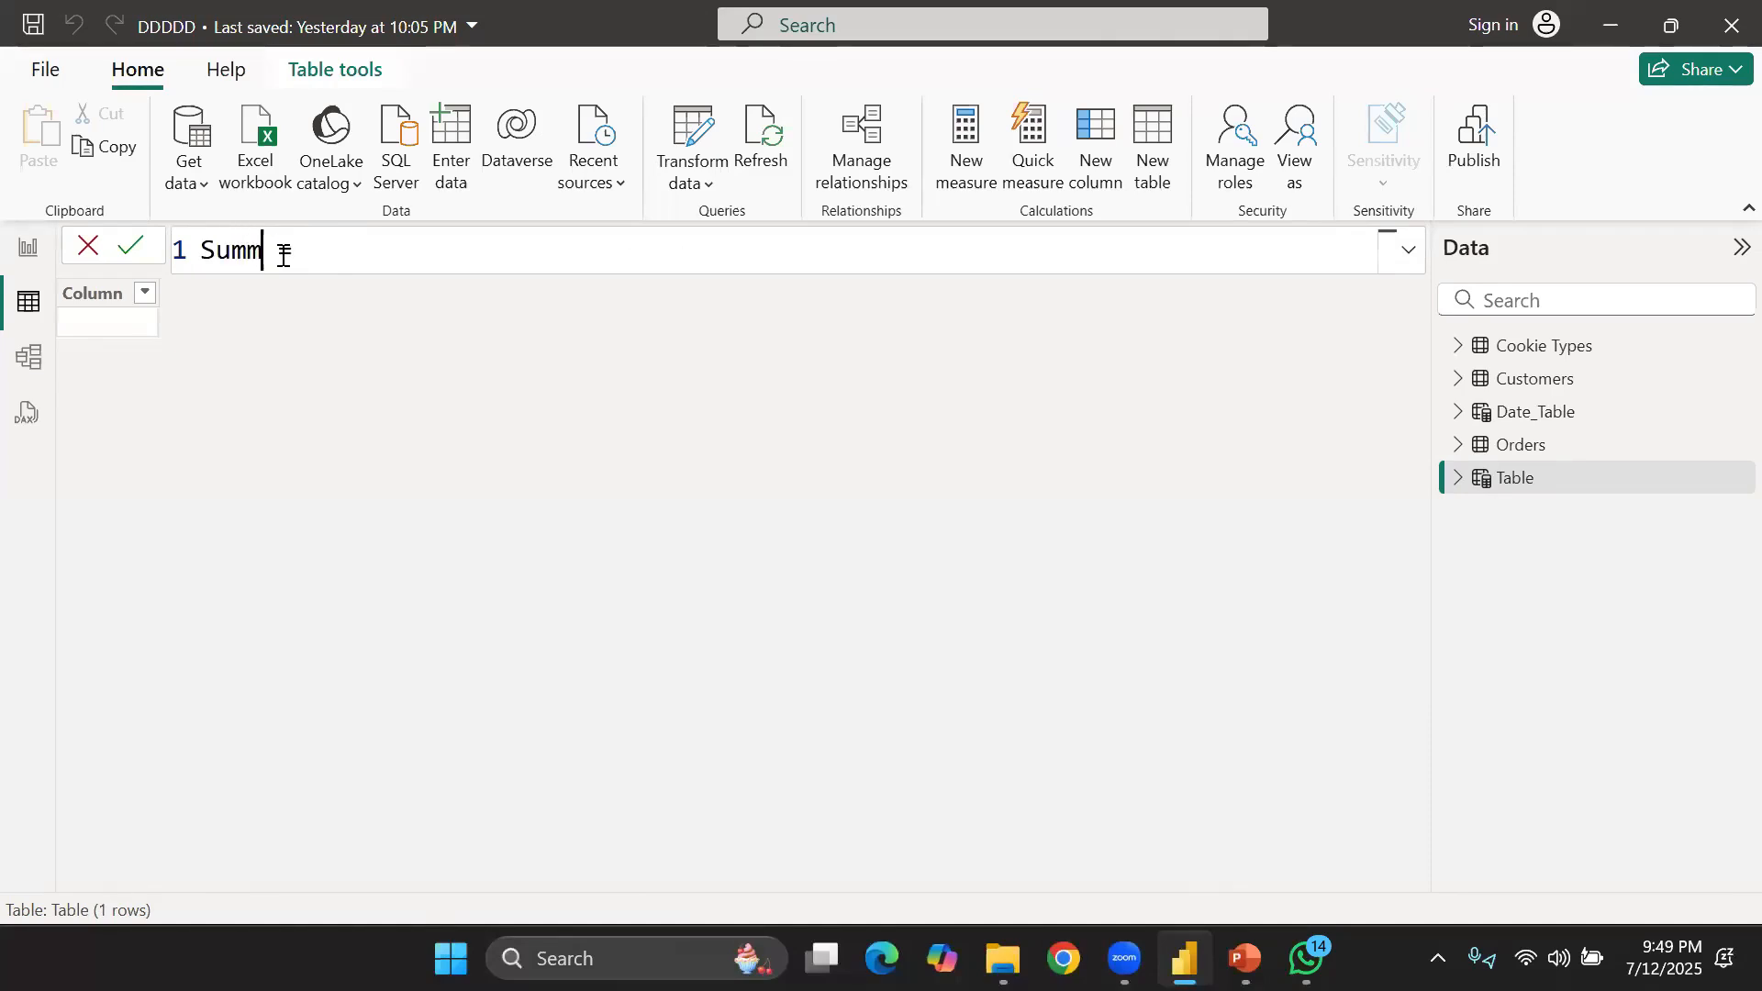
text(D)
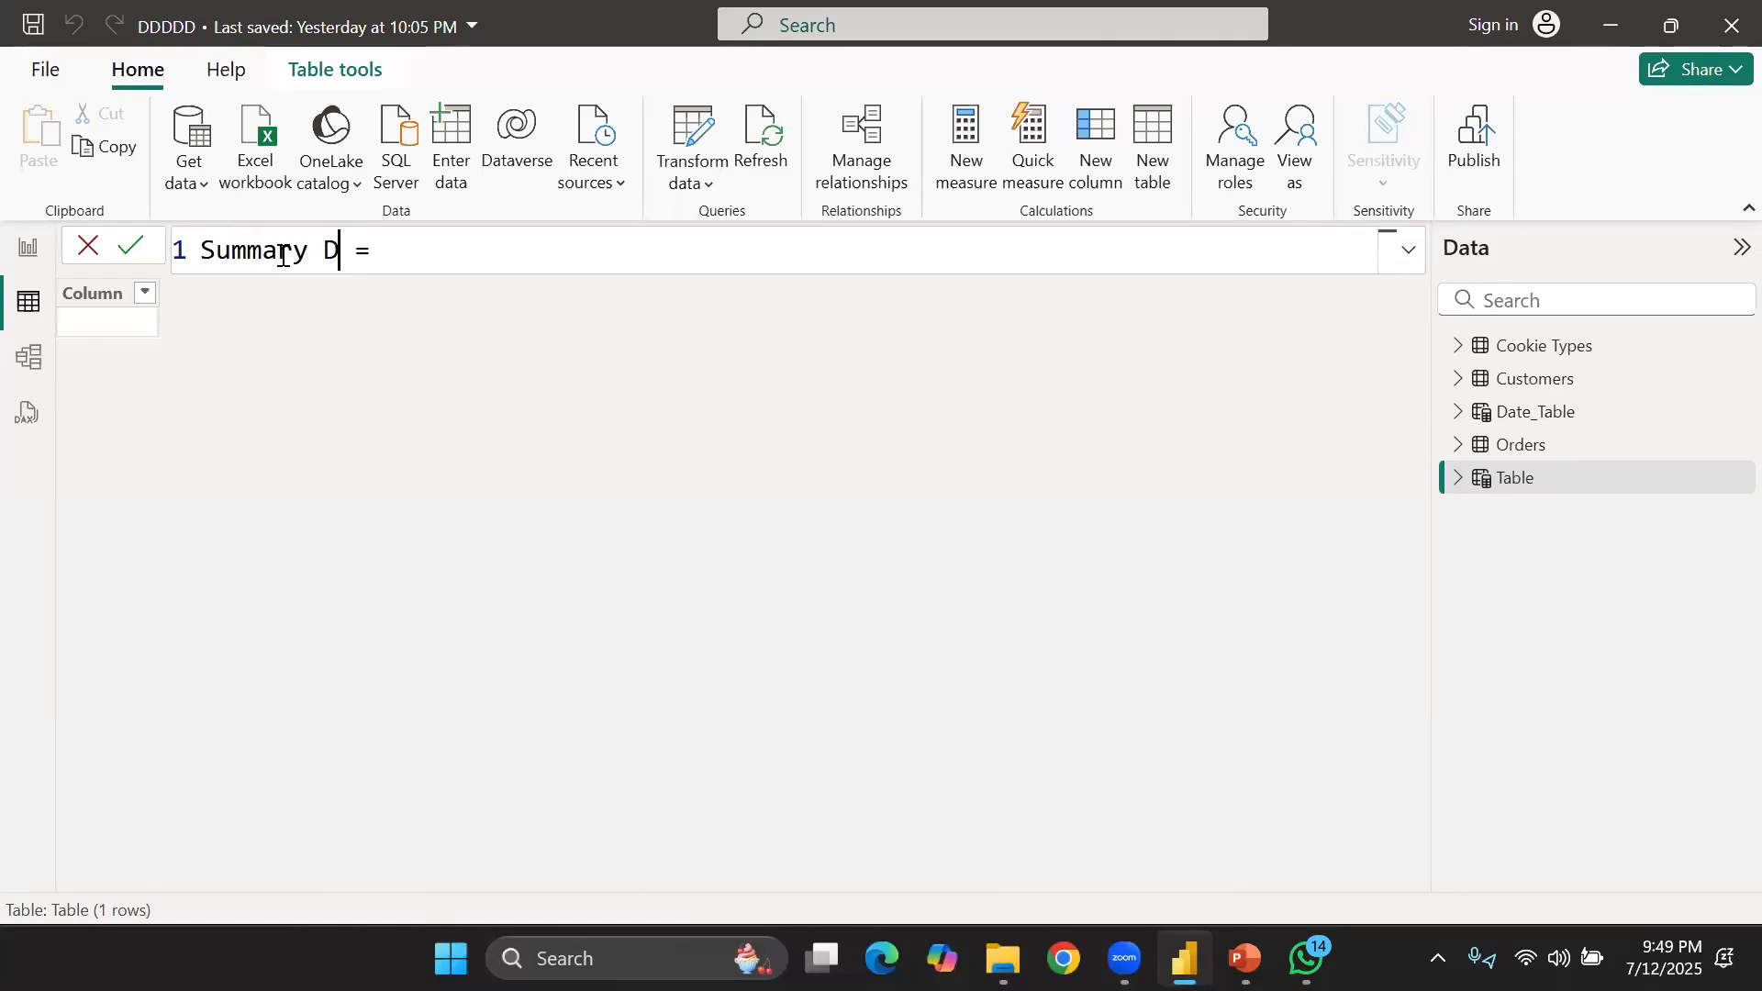
key(BackSpace)
text(Table)
Begin the Summary Table definition with the SUMMARIZE function
click(540, 250)
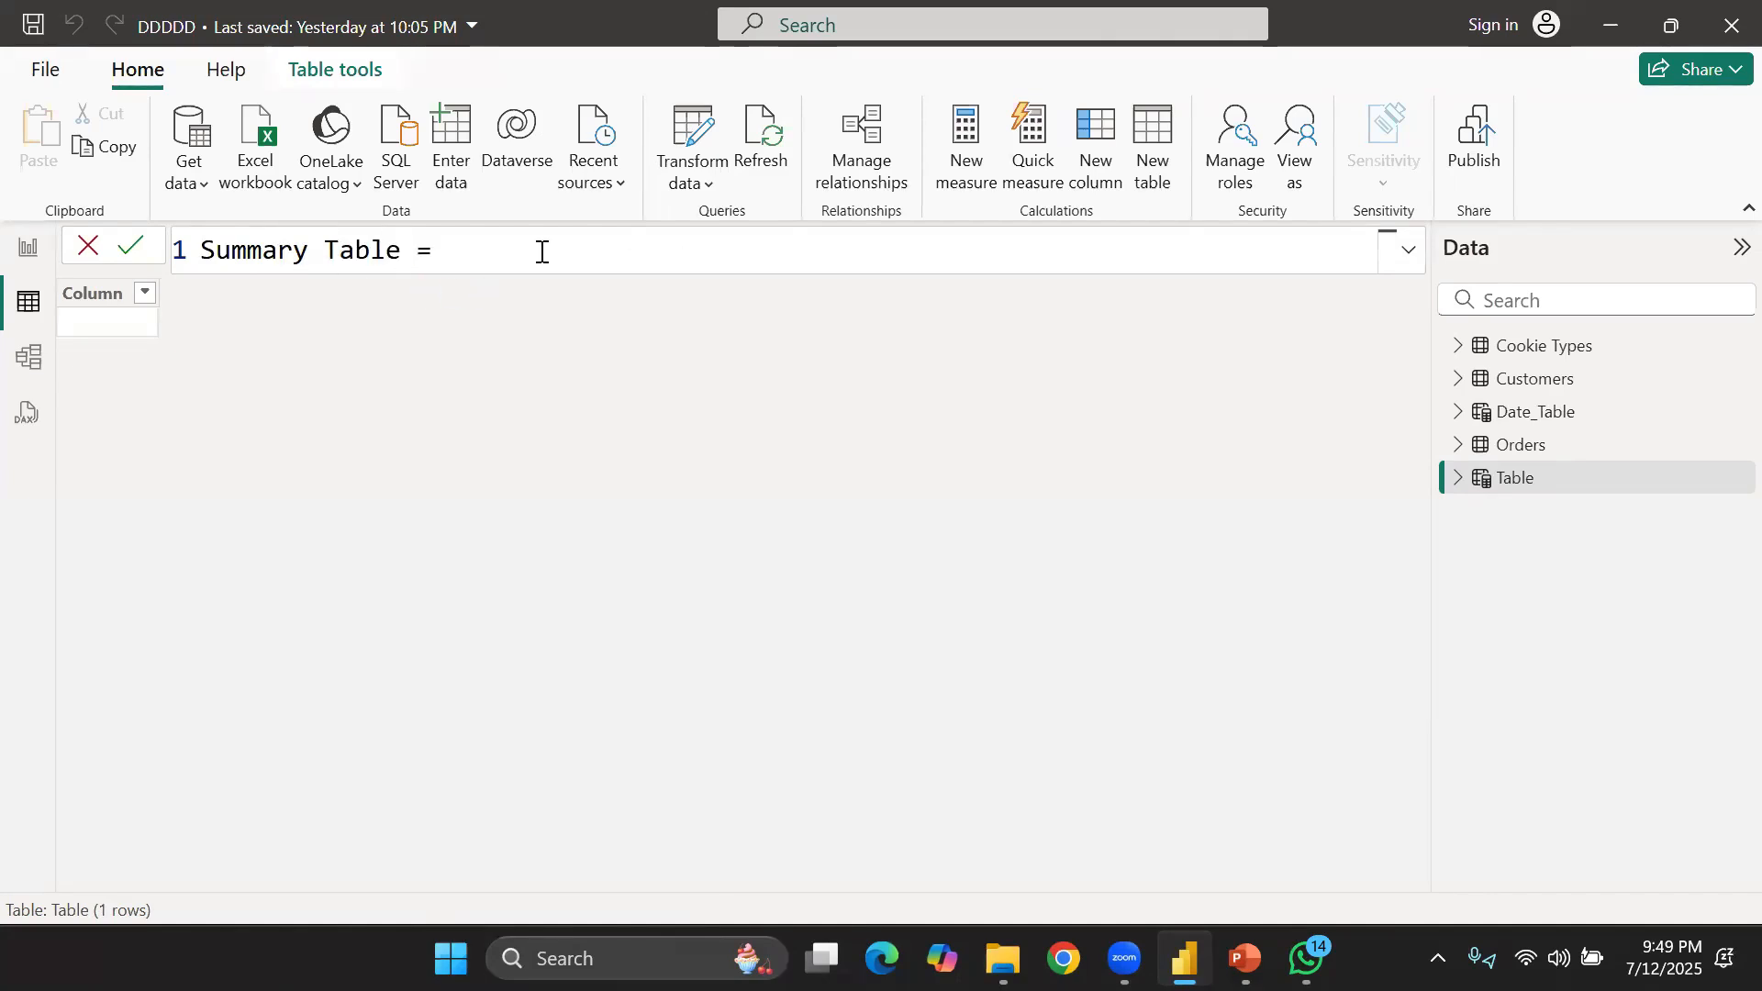
text(sum)
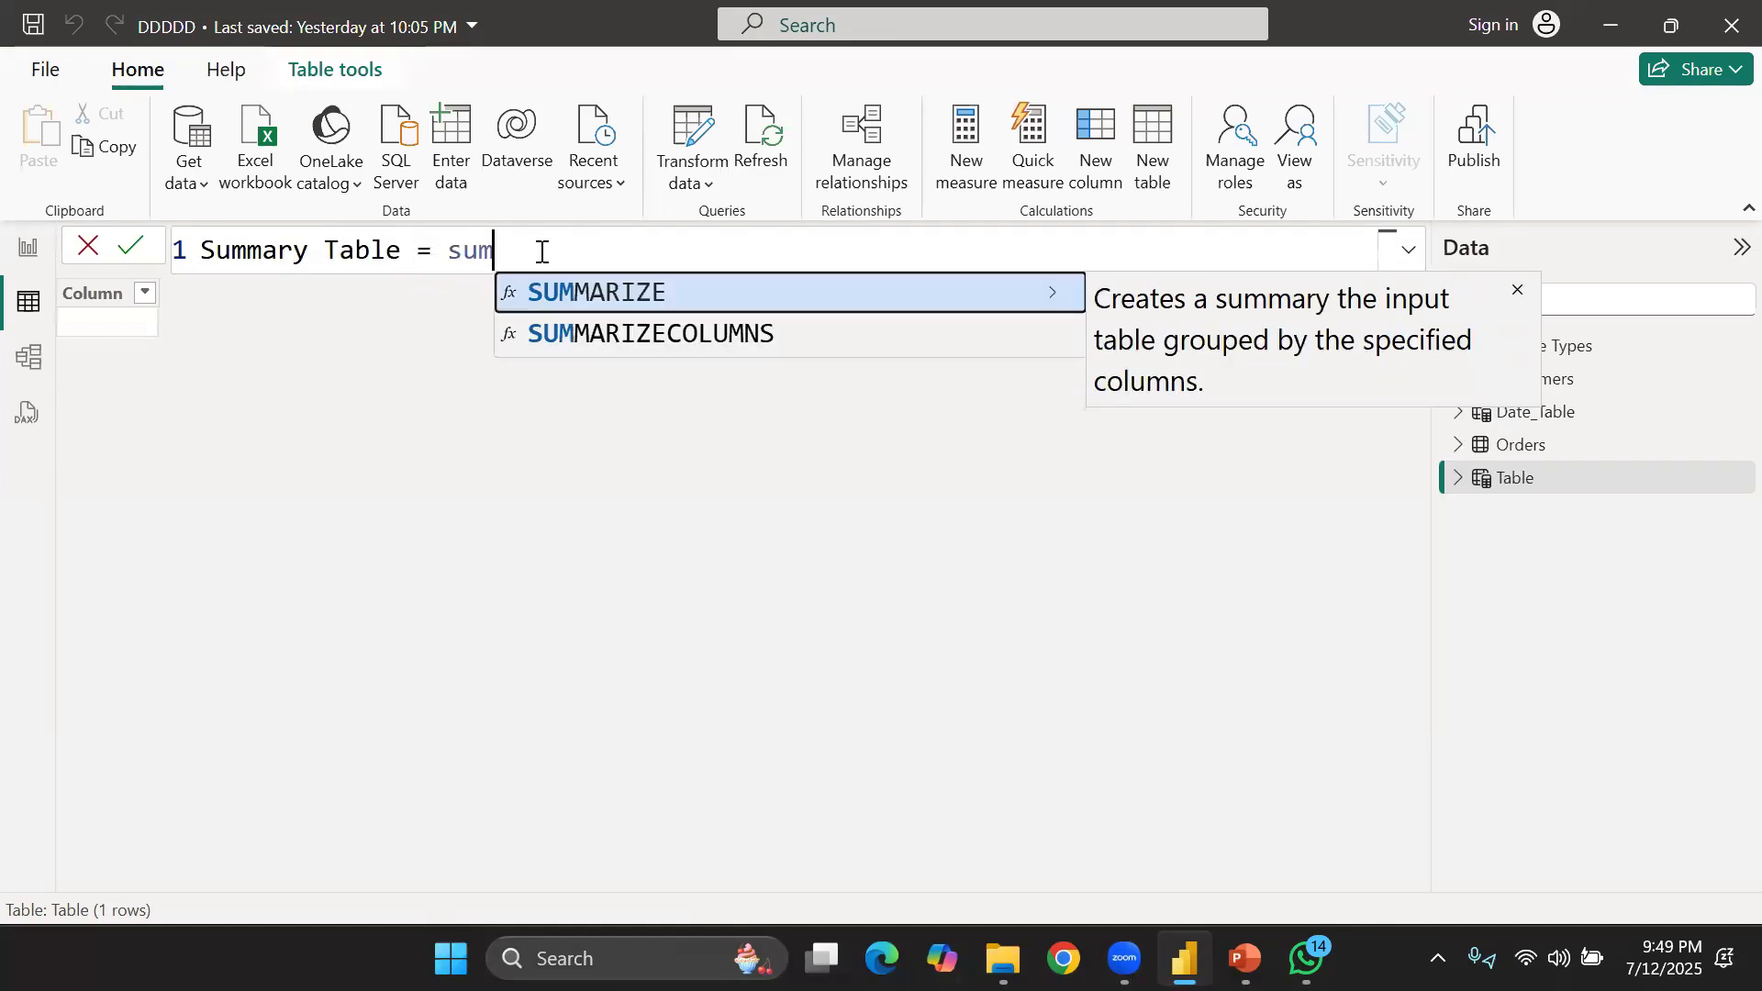
key(Tab)
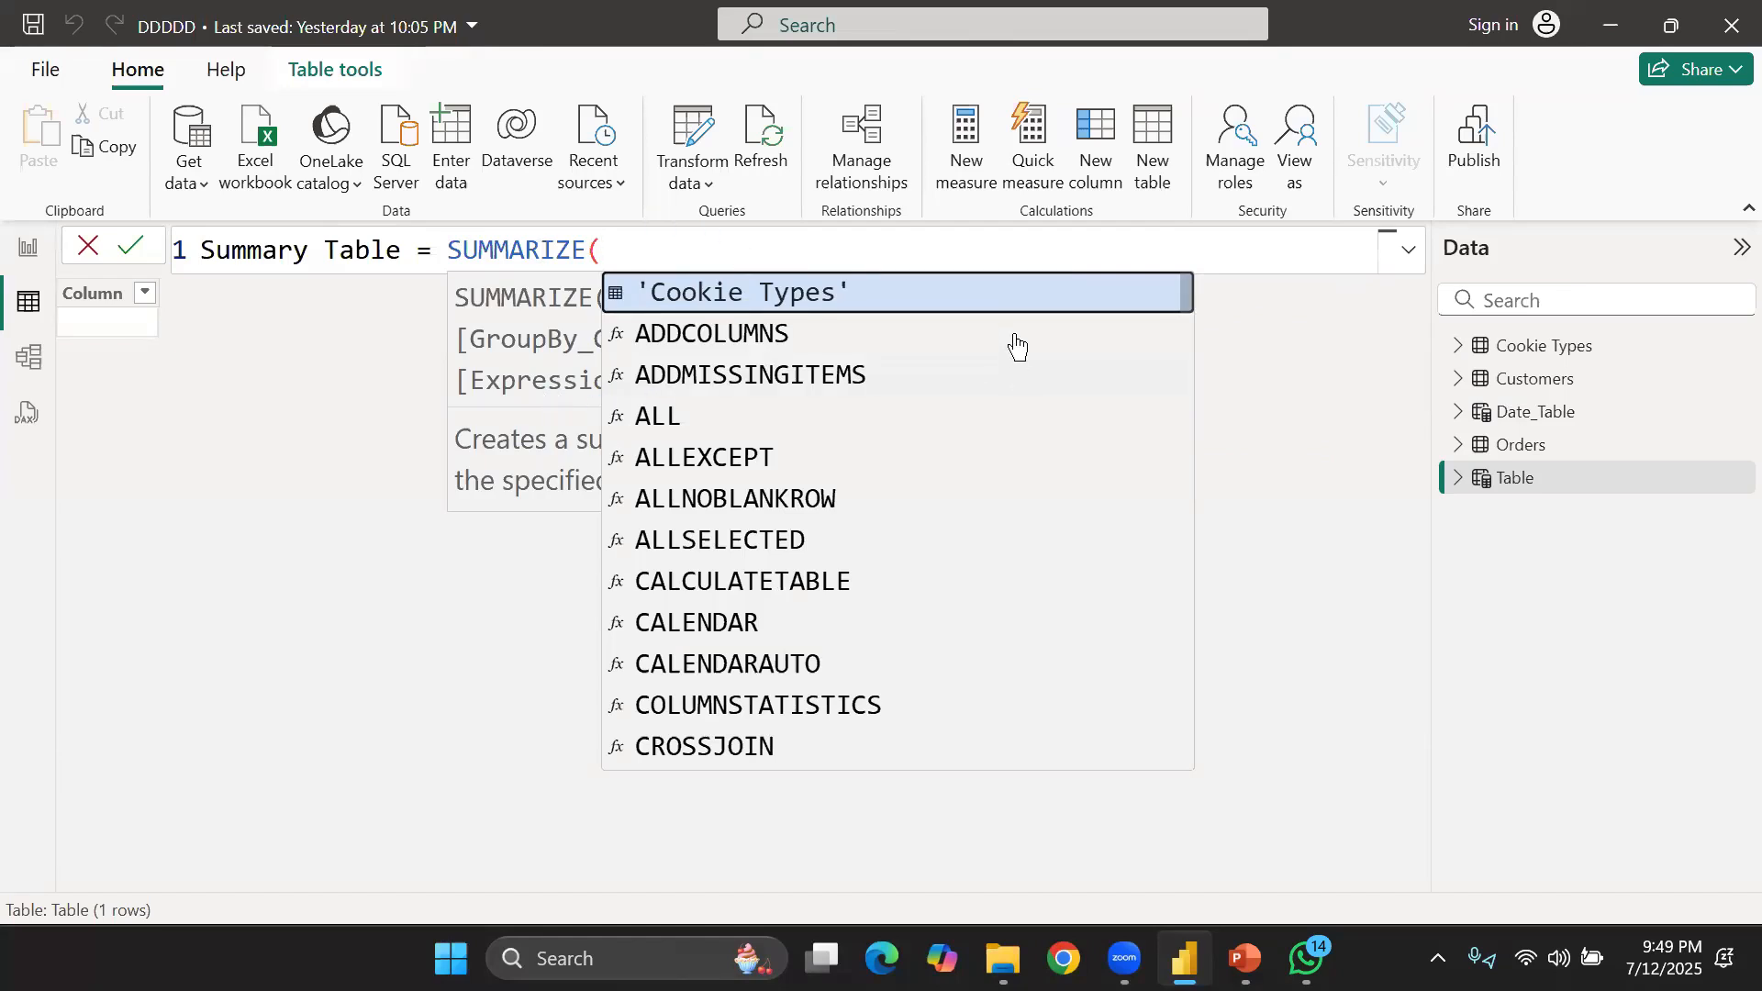
click(983, 353)
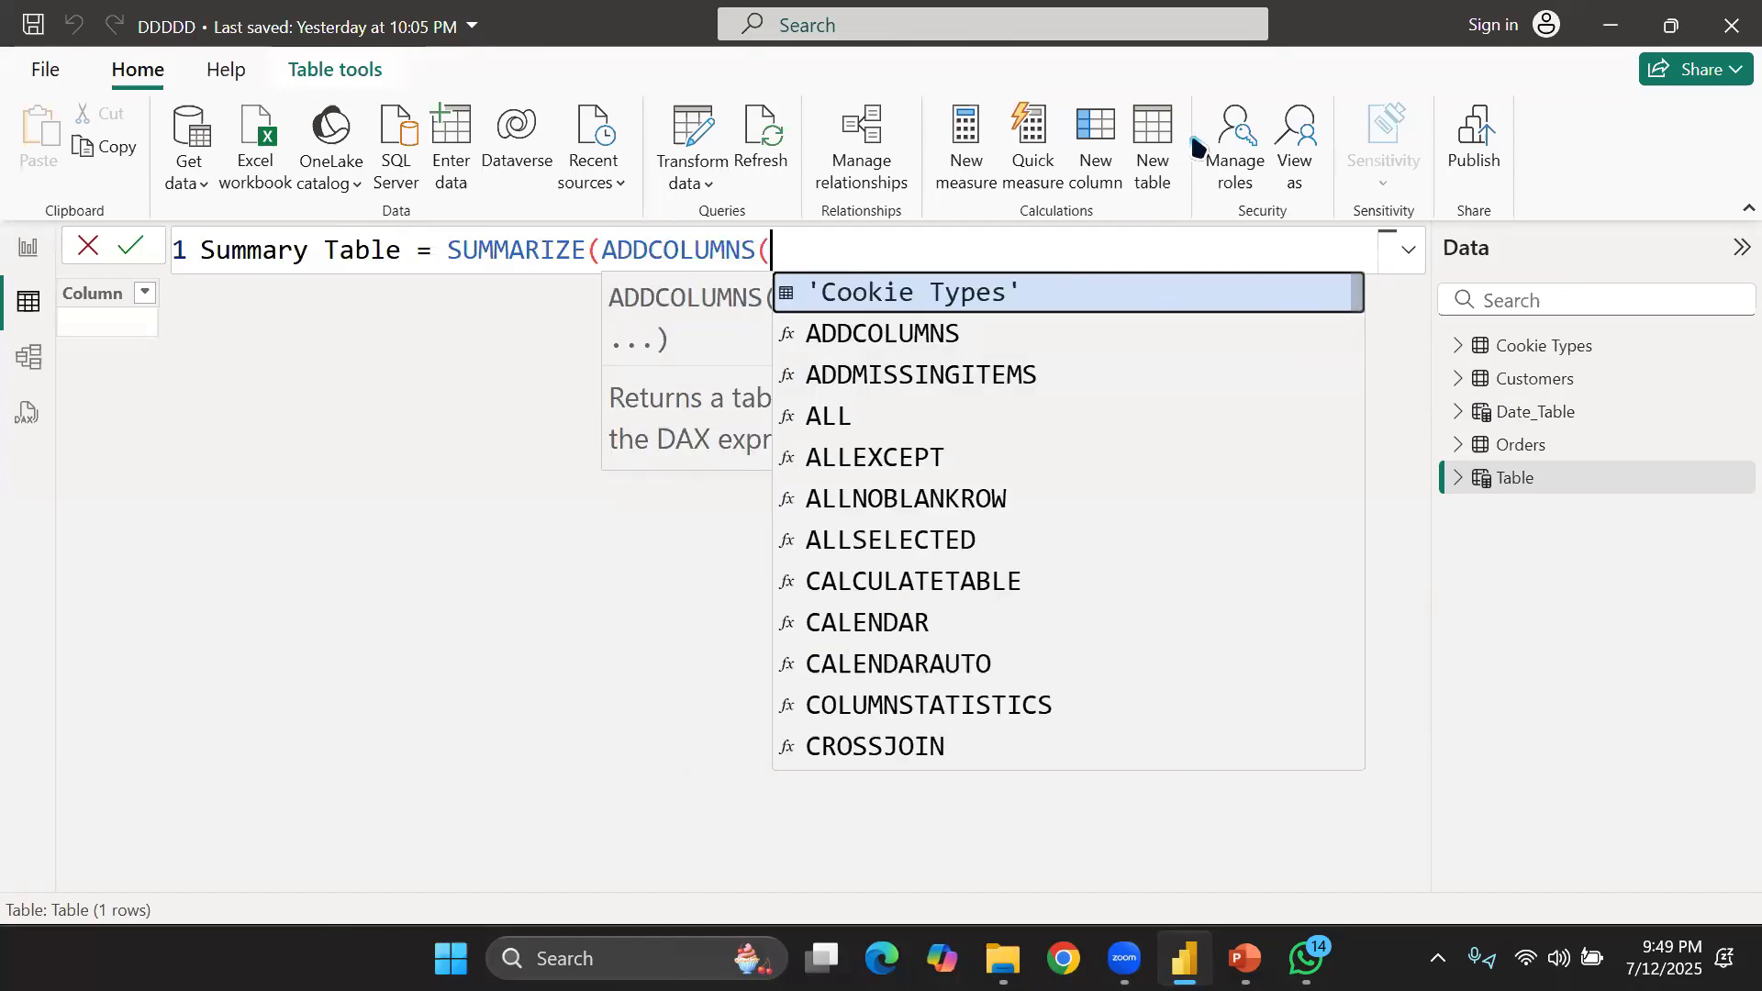
key(BackSpace)
key(BackSpace)
key(BackSpace)
key(BackSpace)
key(BackSpace)
key(BackSpace)
key(BackSpace)
key(BackSpace)
key(BackSpace)
key(BackSpace)
key(BackSpace)
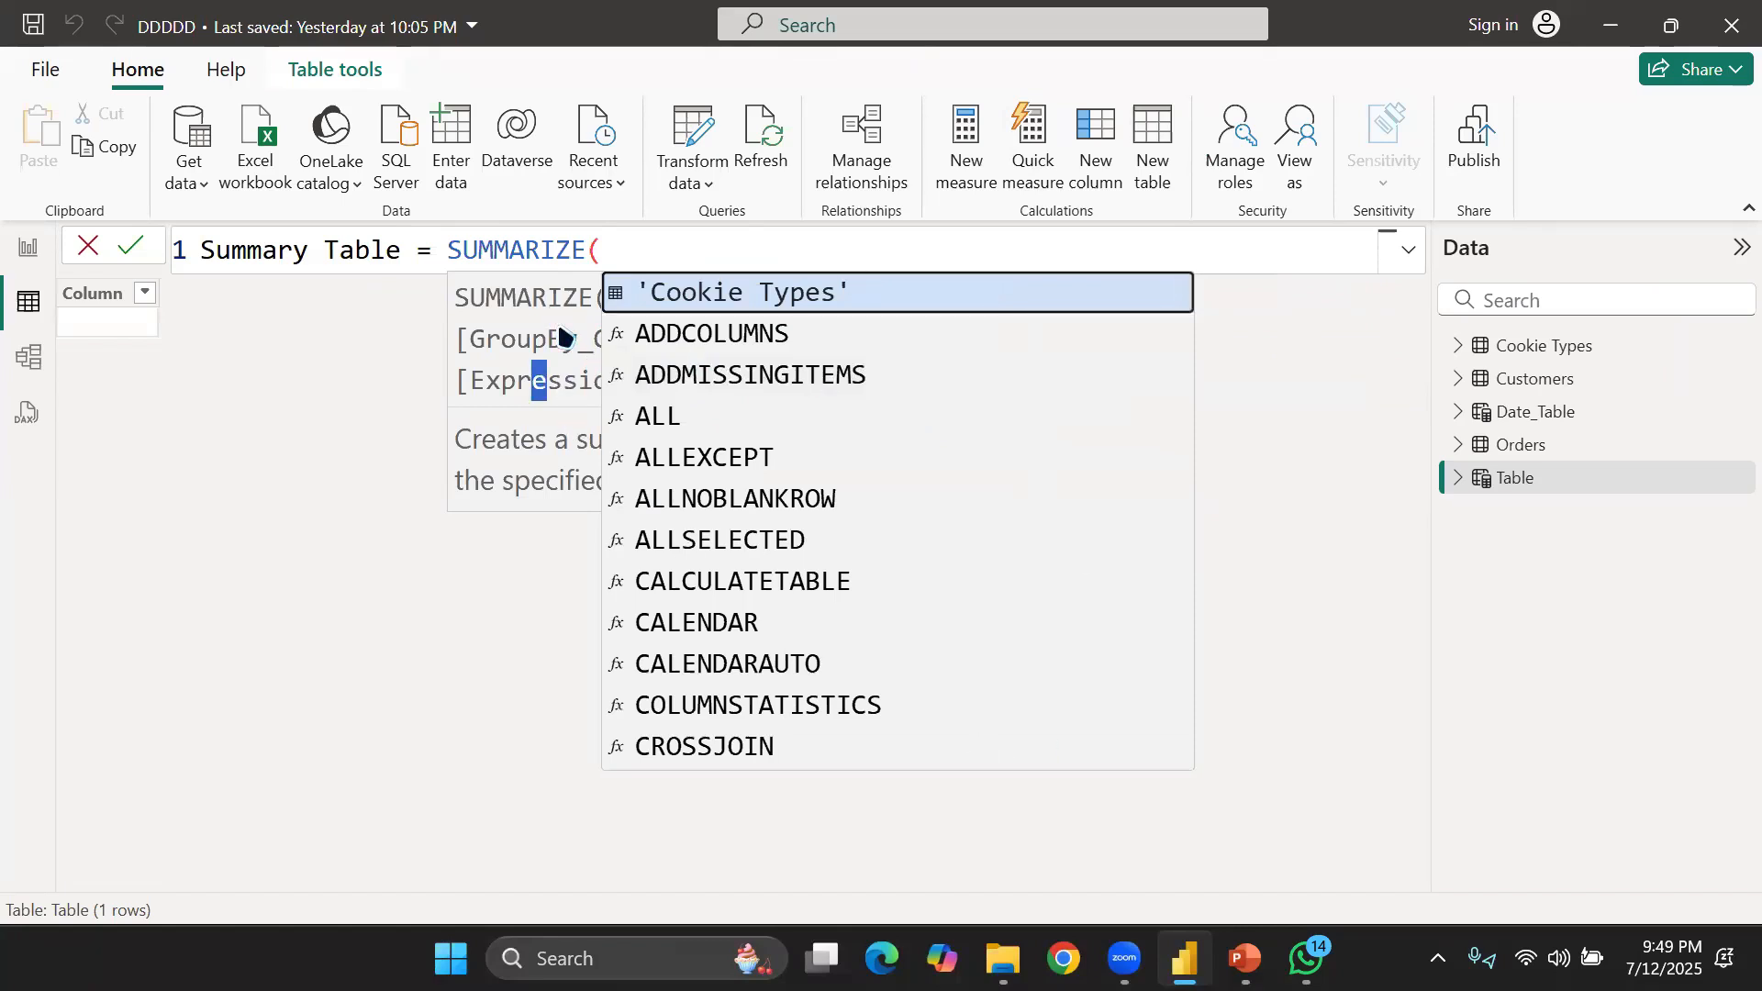
Examine the SUMMARIZE argument syntax by stepping through its arguments with placeholder commas, and clear the placeholders from the formula
scroll(691, 247, down, 5)
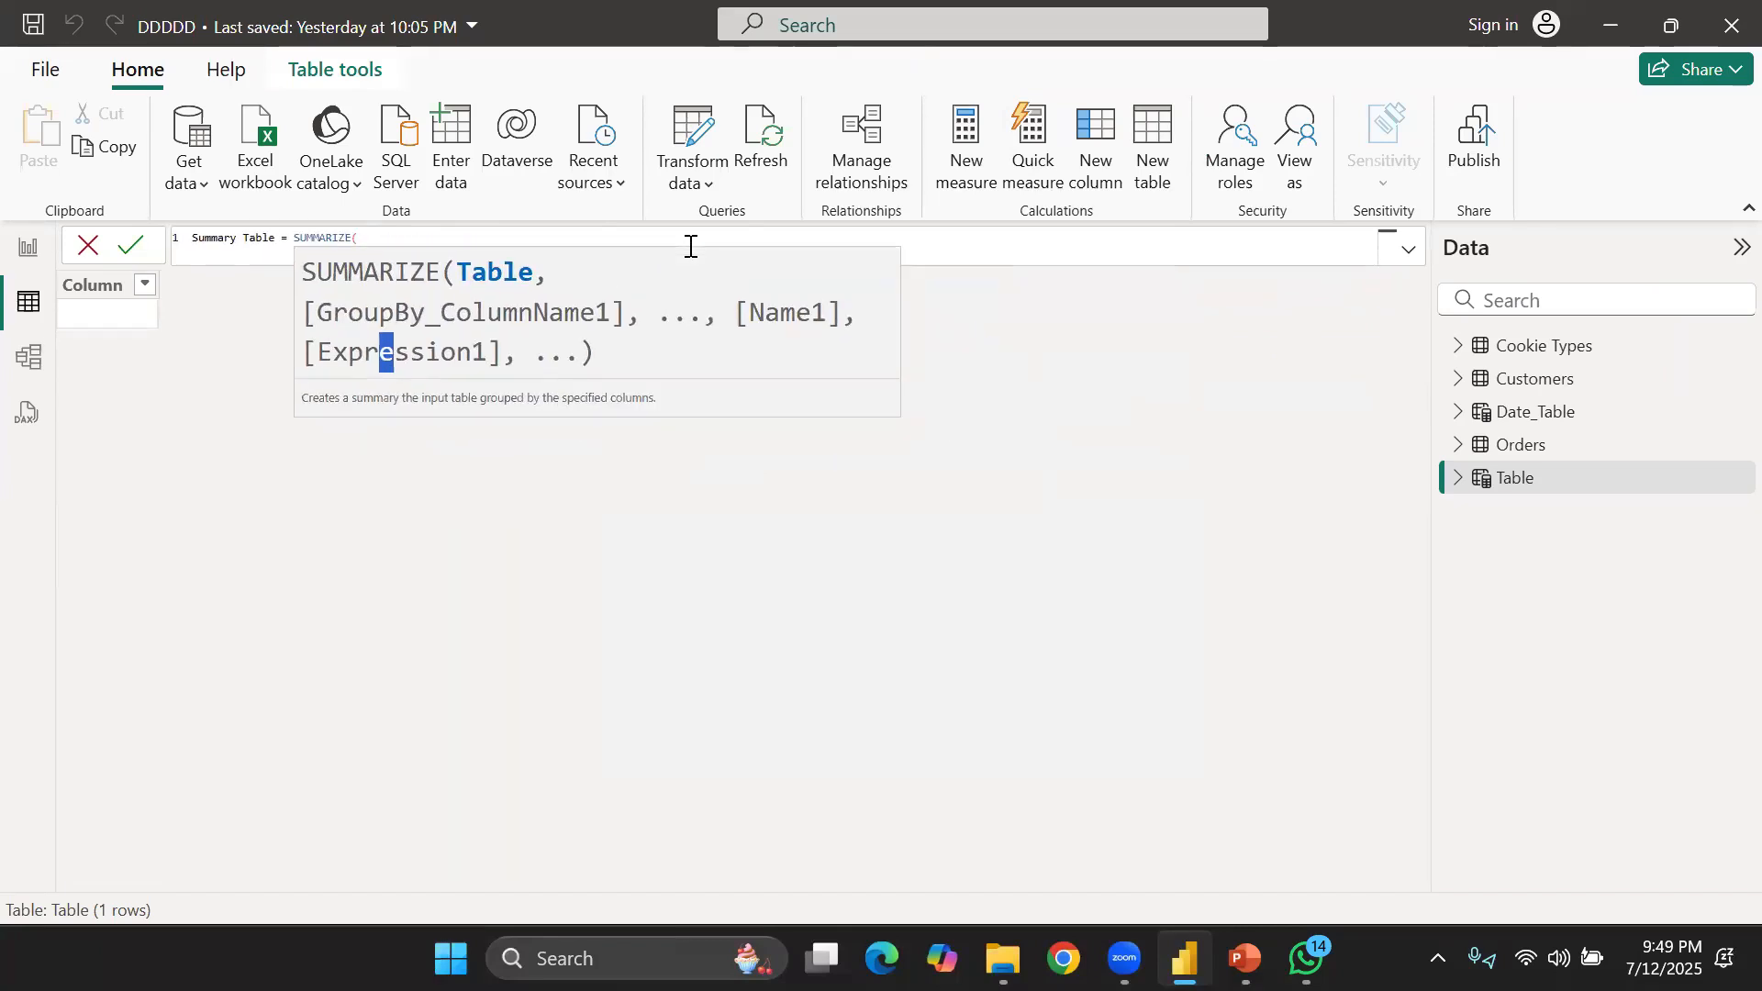
scroll(657, 249, up, 8)
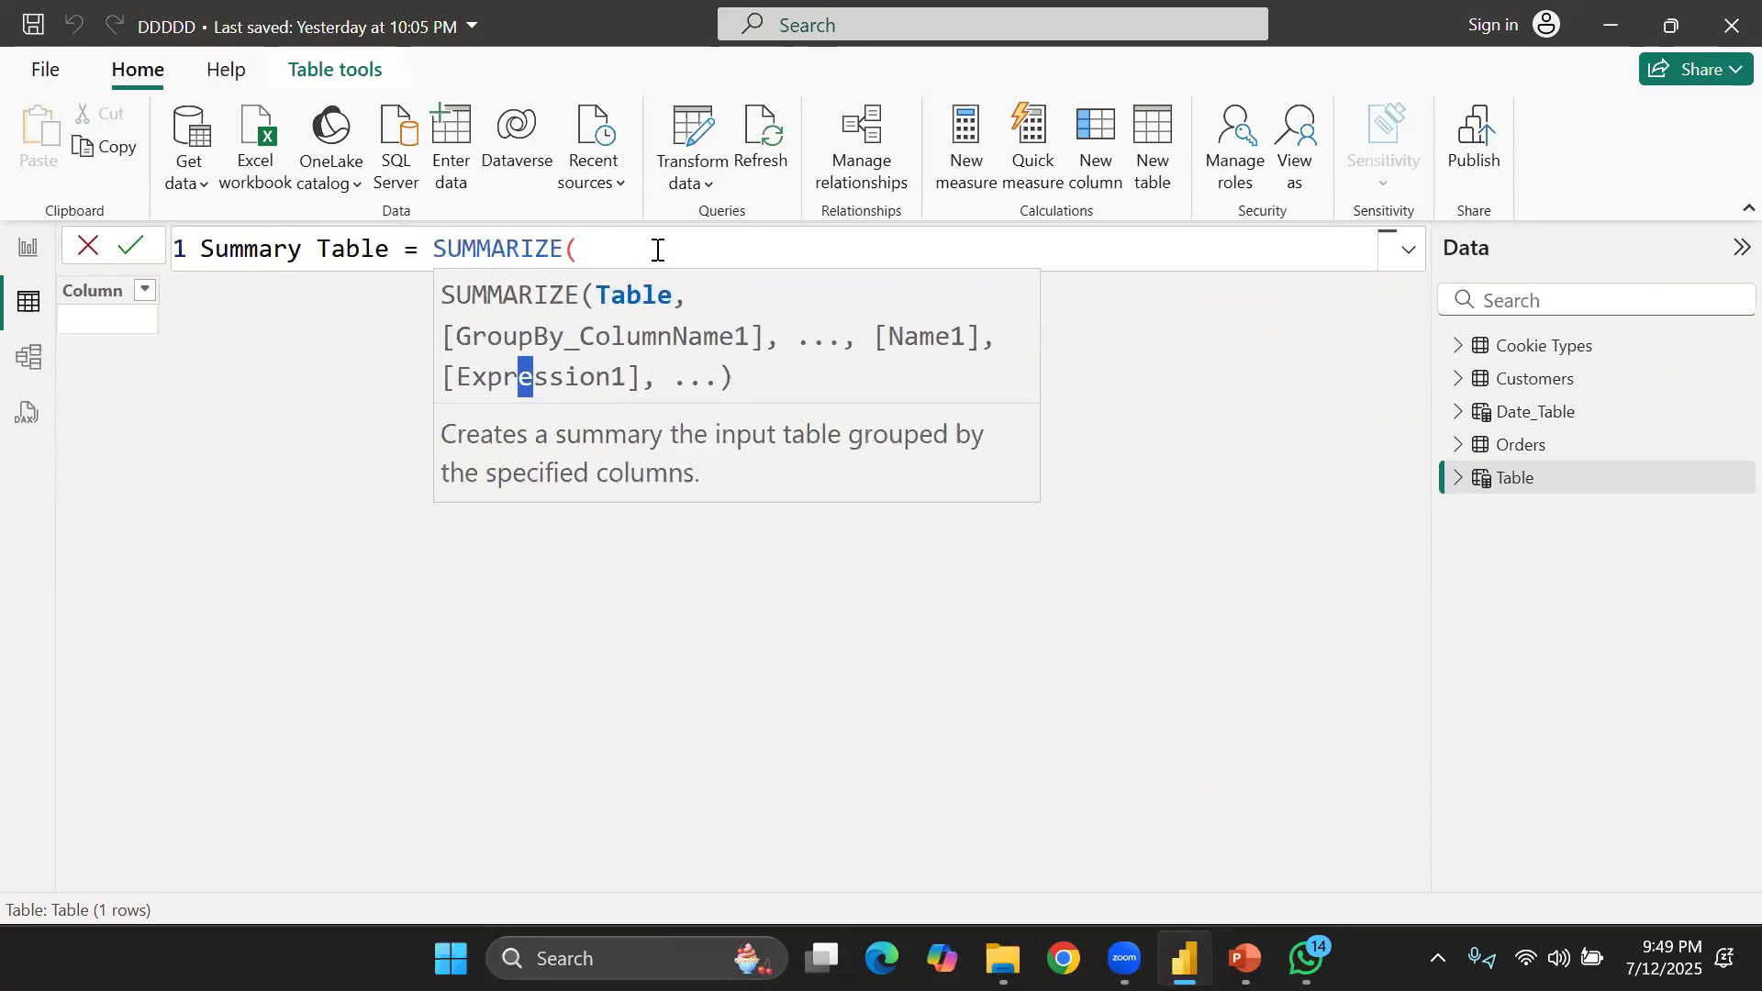
scroll(658, 250, down, 5)
scroll(658, 250, up, 5)
scroll(657, 250, down, 1)
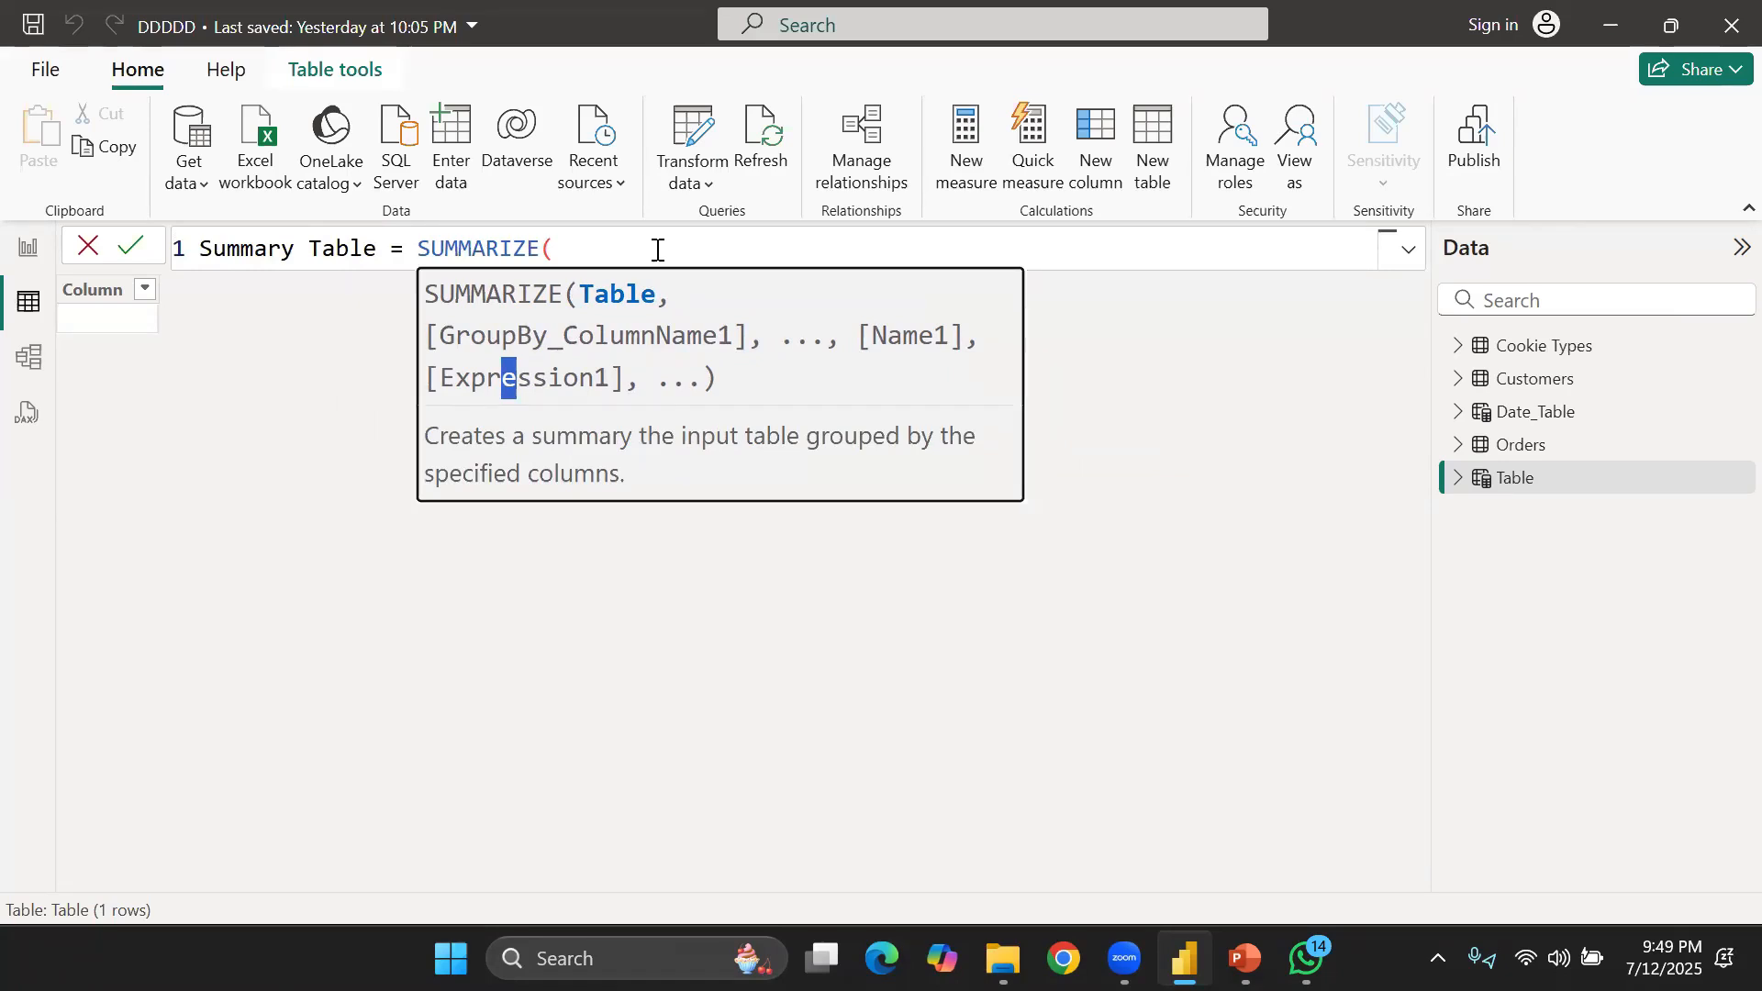
text(,)
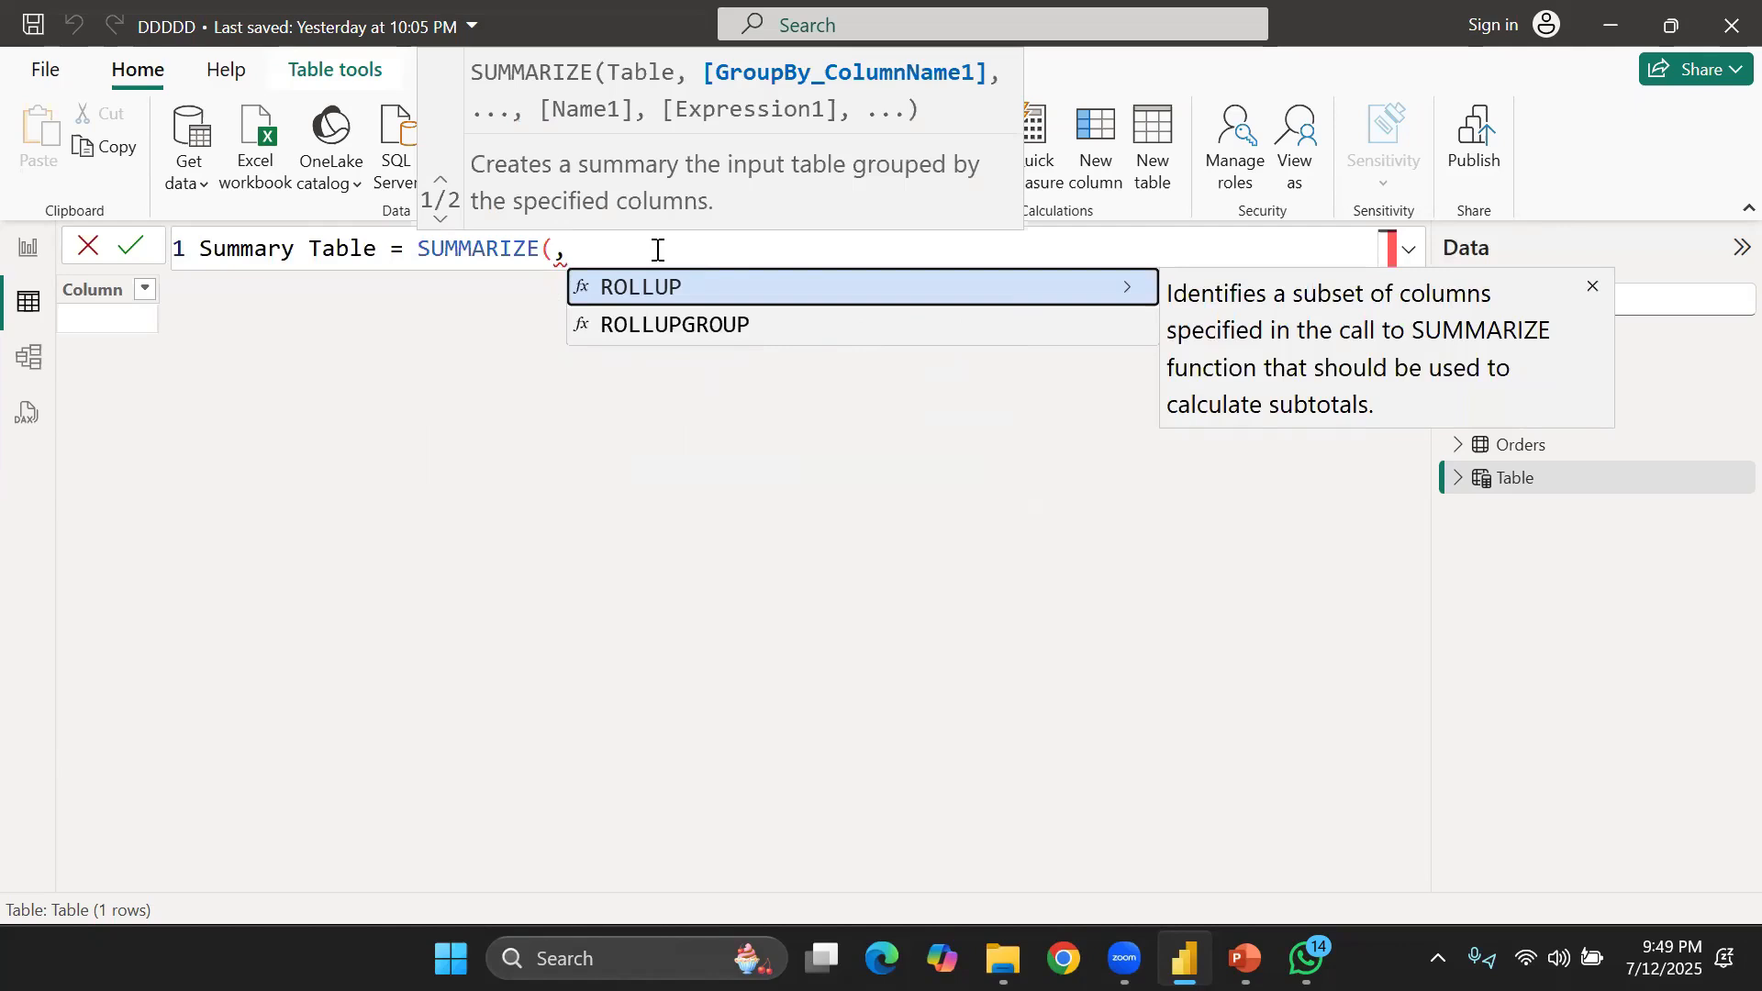
text(,)
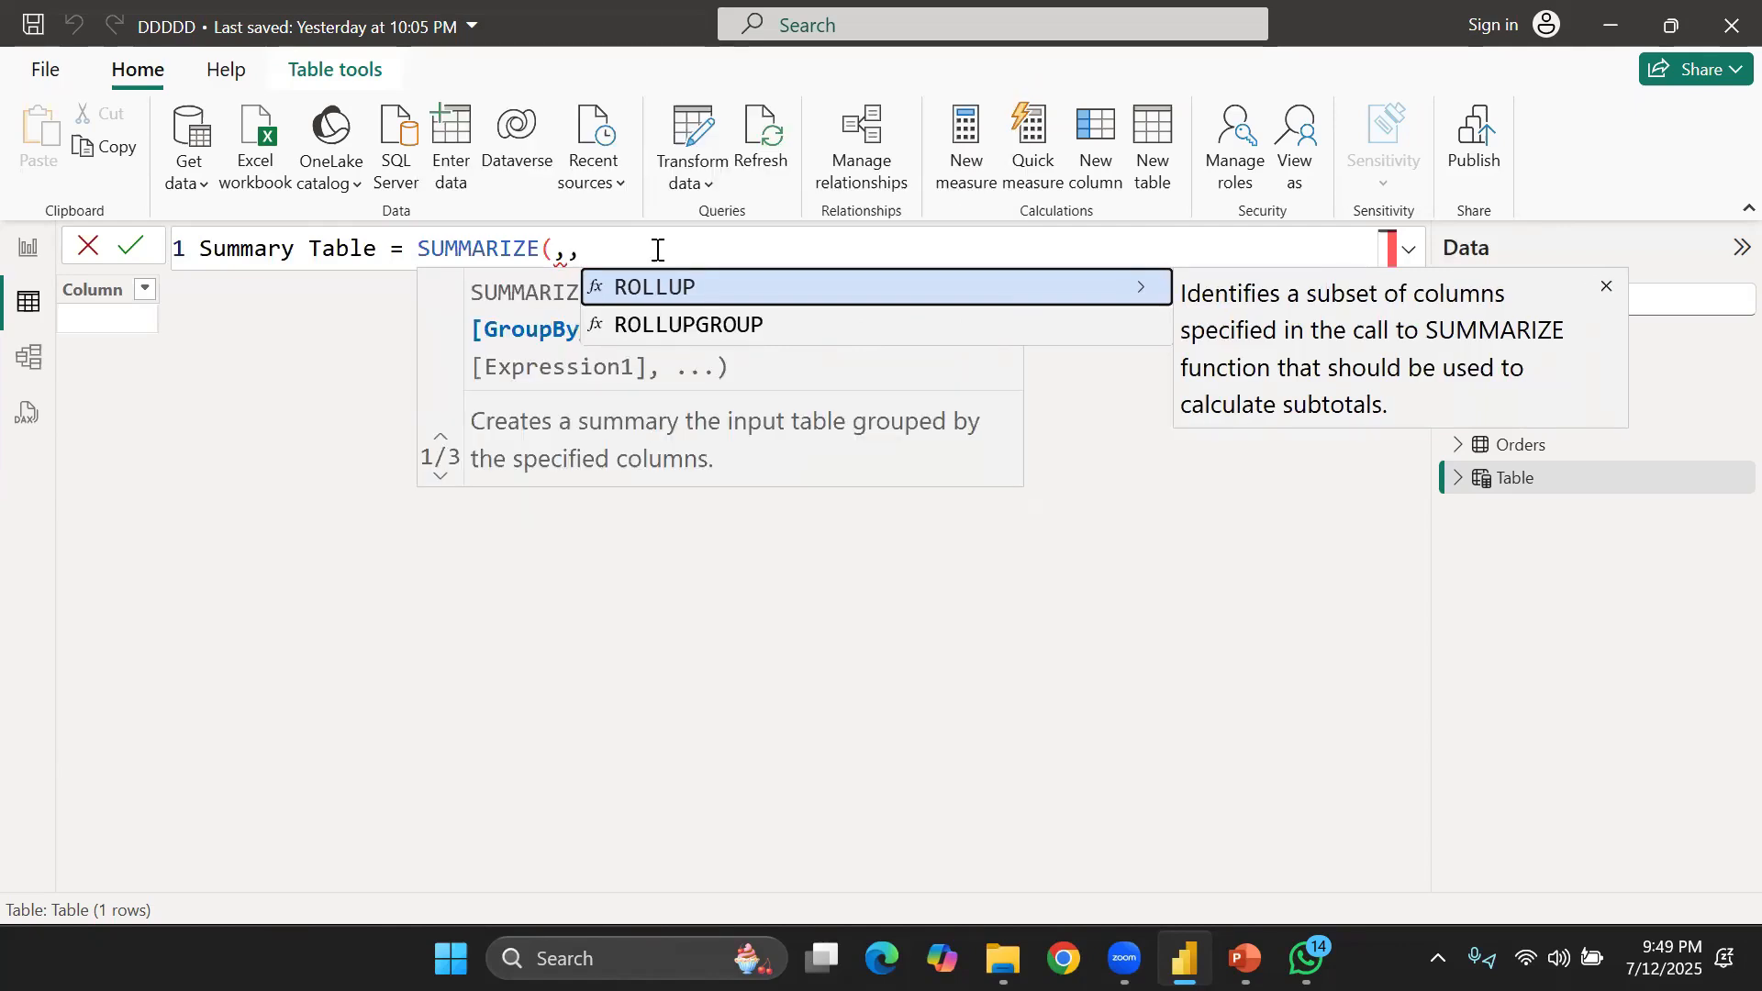
text(,,)
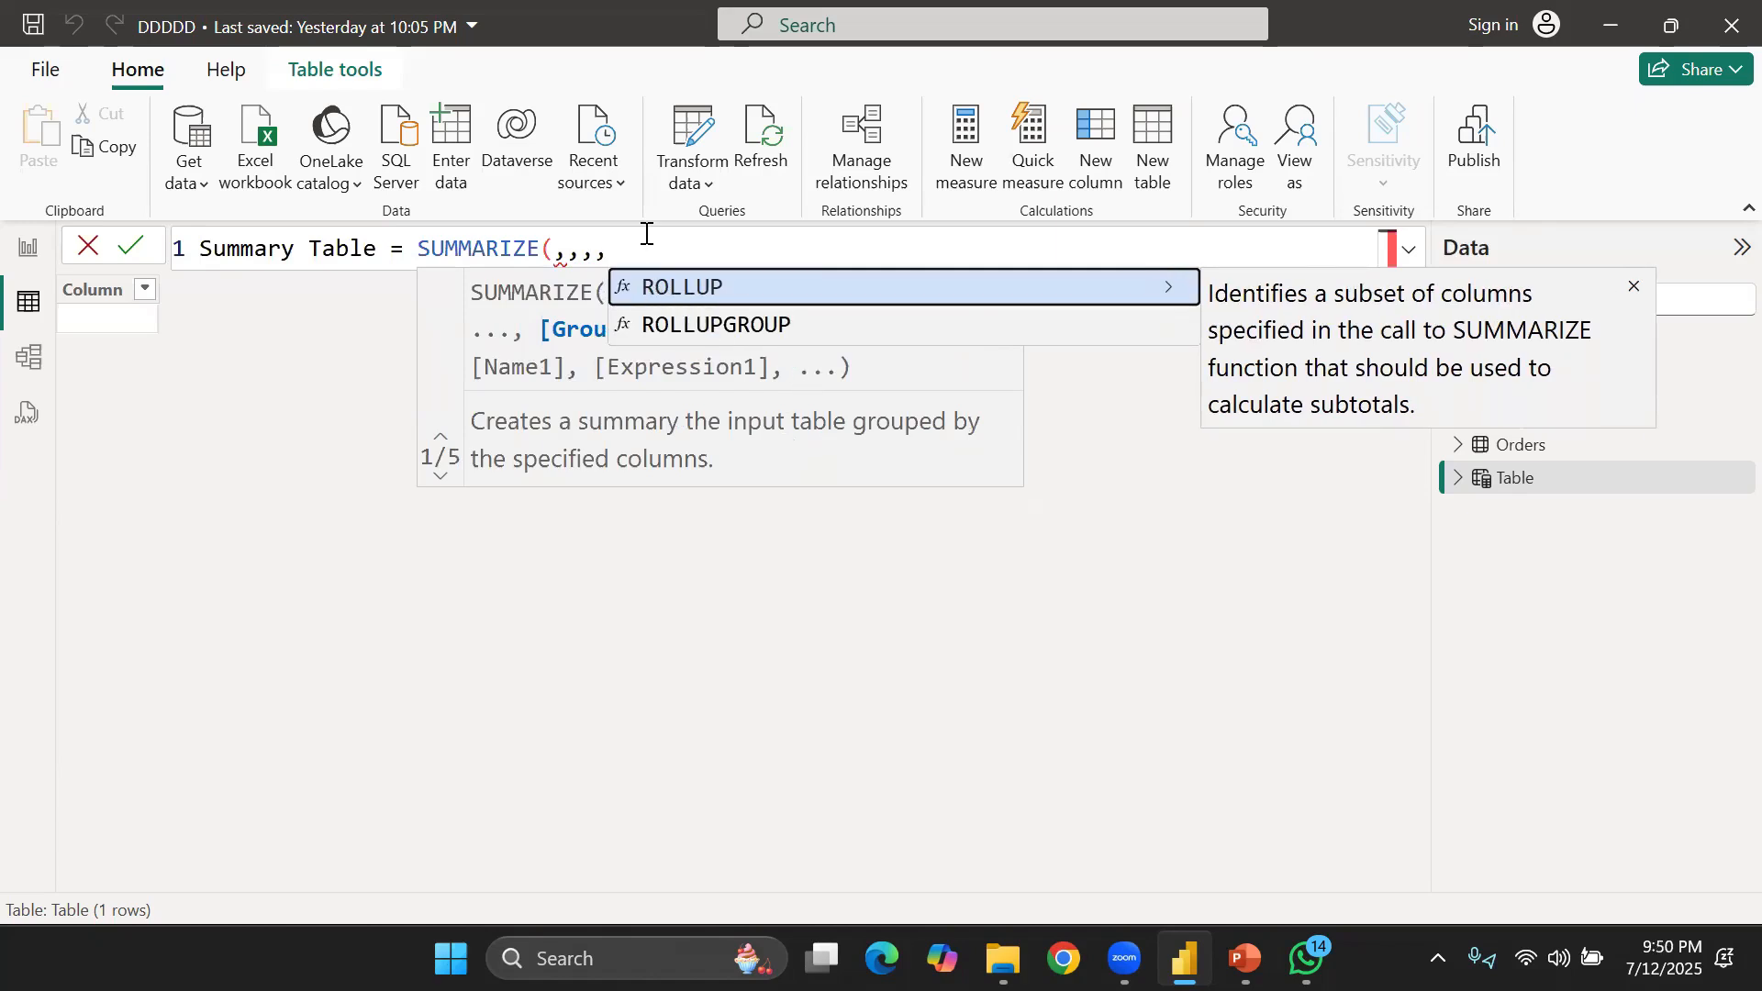
scroll(649, 234, down, 5)
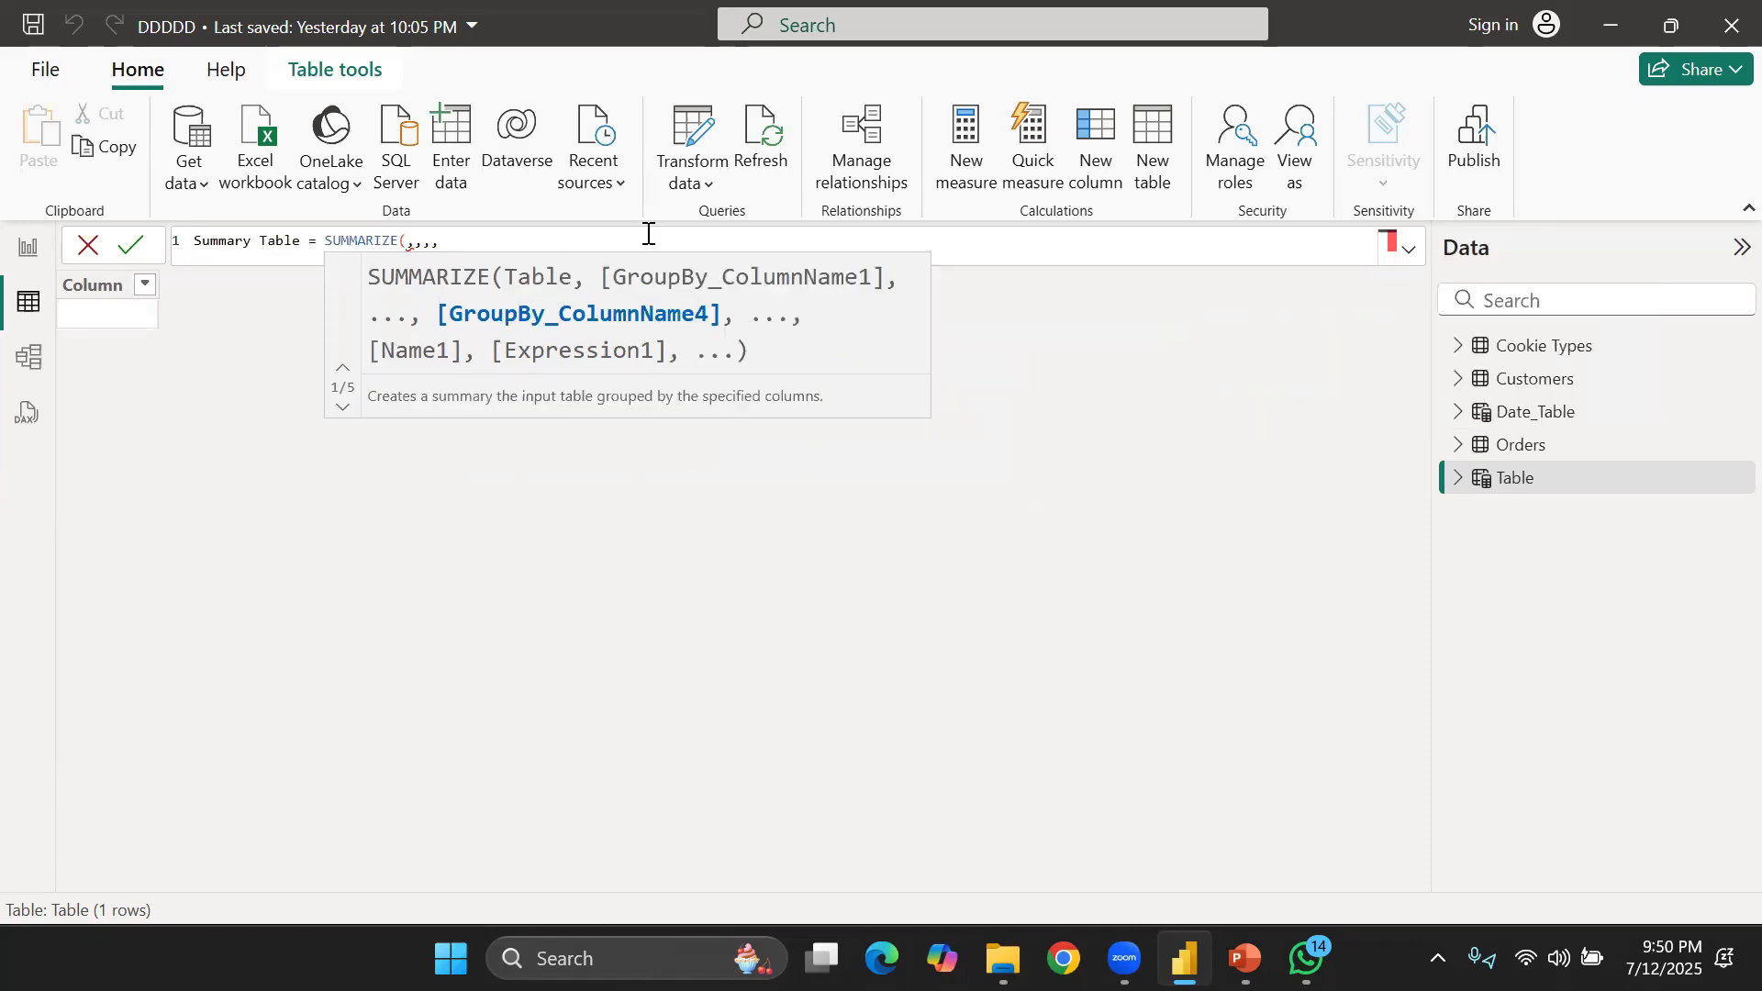
key(BackSpace)
key(BackSpace)
key(BackSpace)
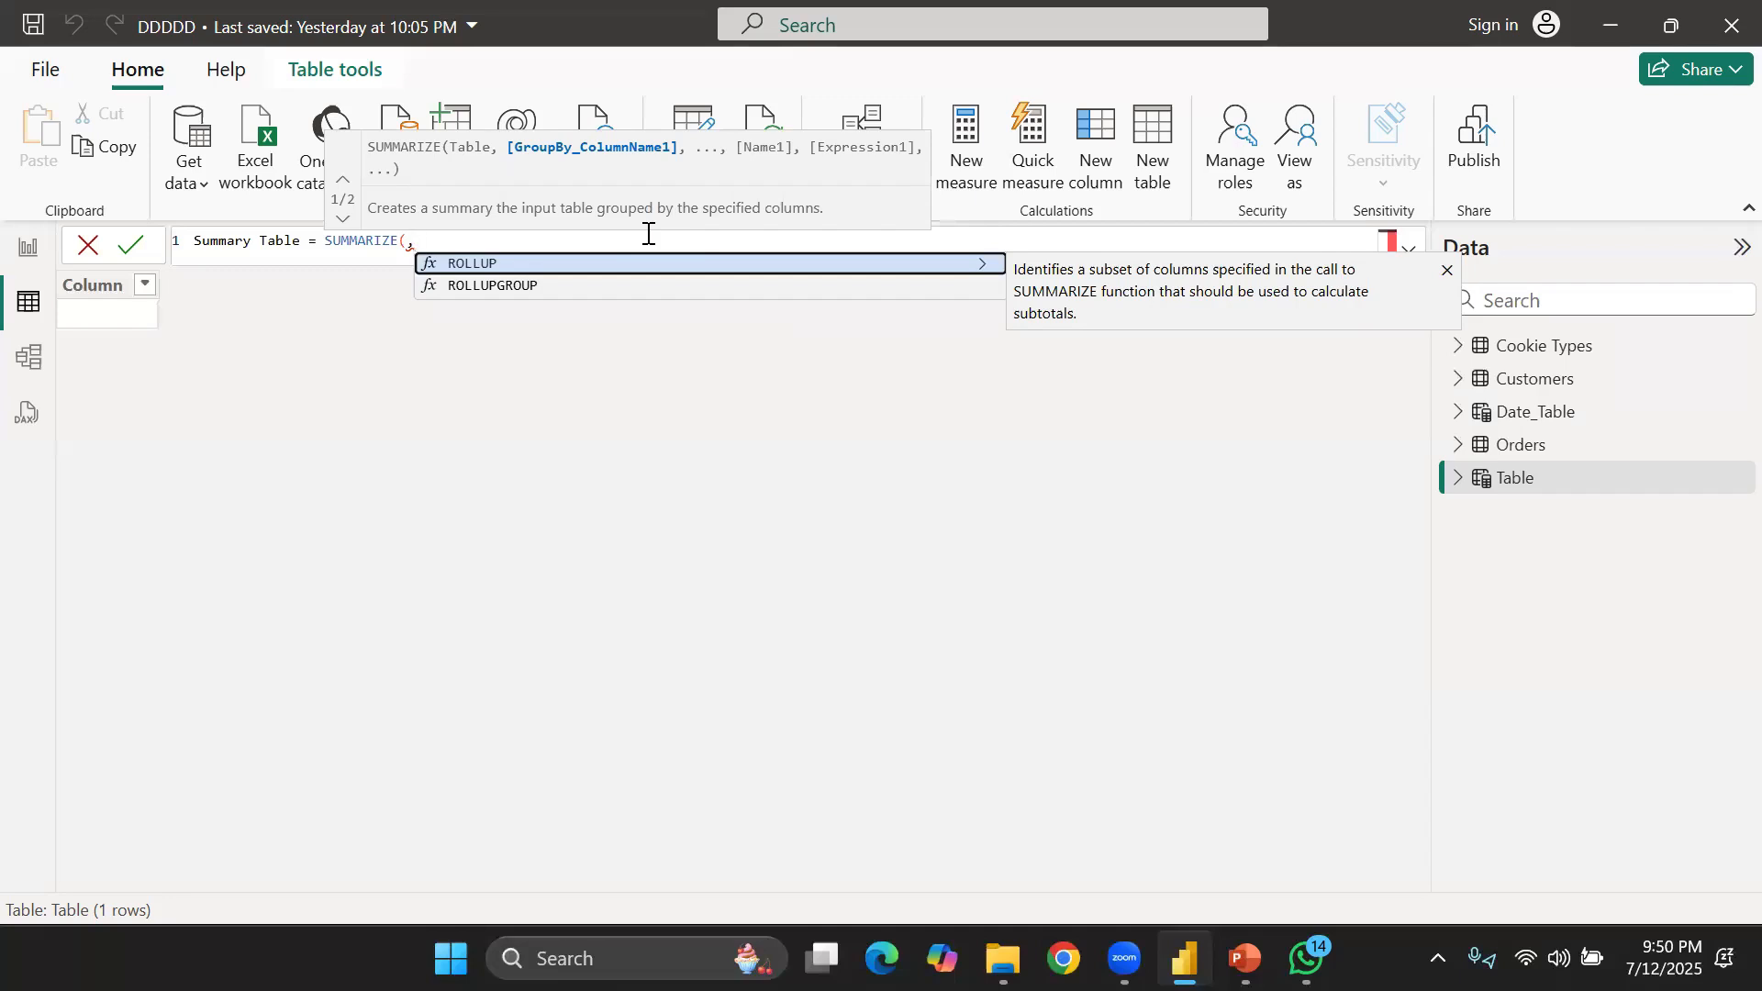
text(\)
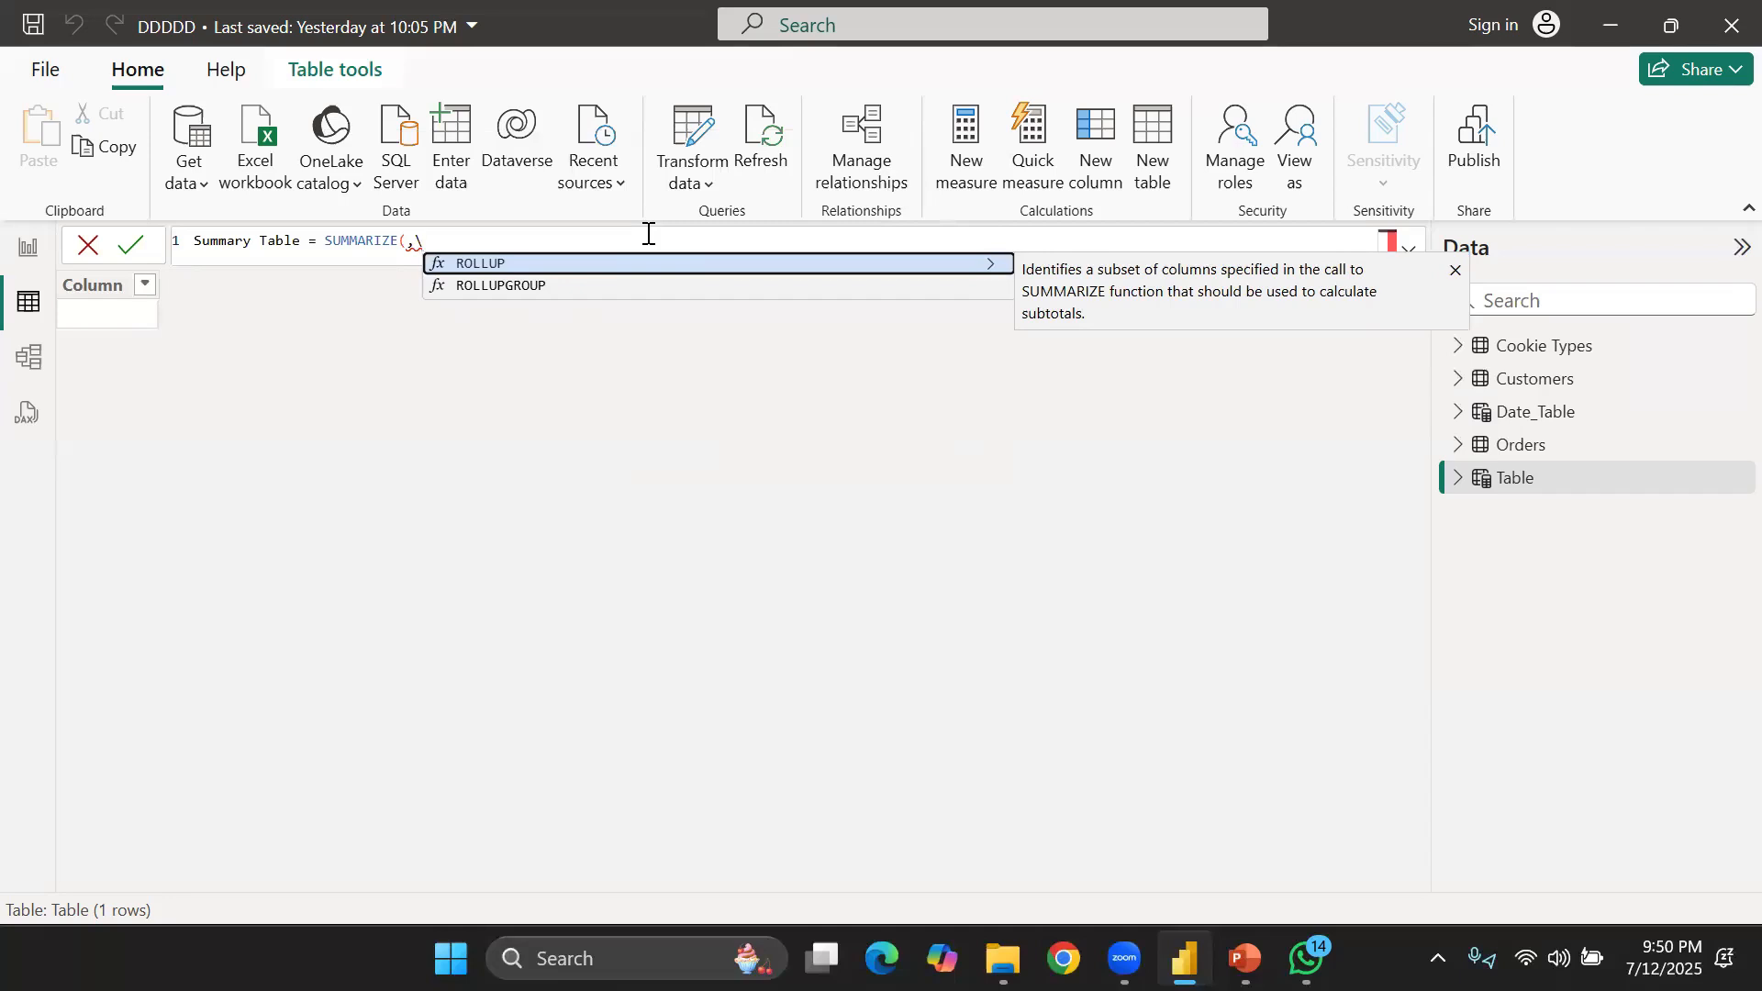
scroll(622, 237, up, 5)
scroll(621, 238, down, 4)
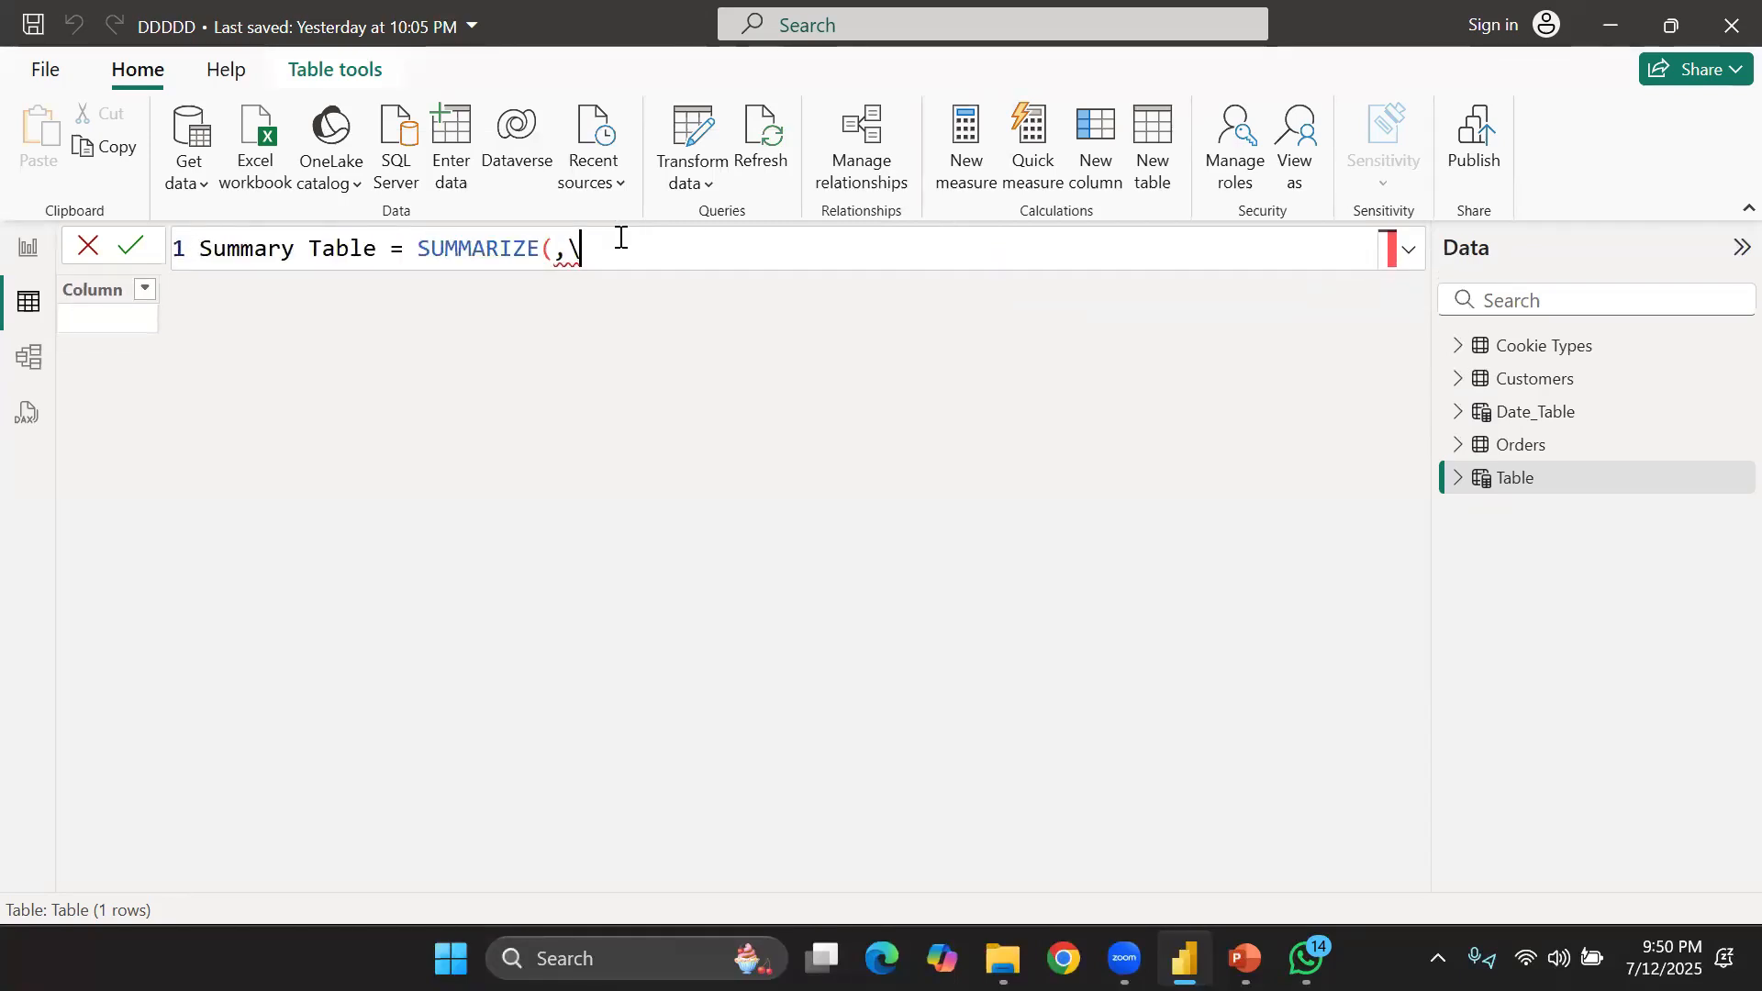
key(BackSpace)
key(BackSpace)
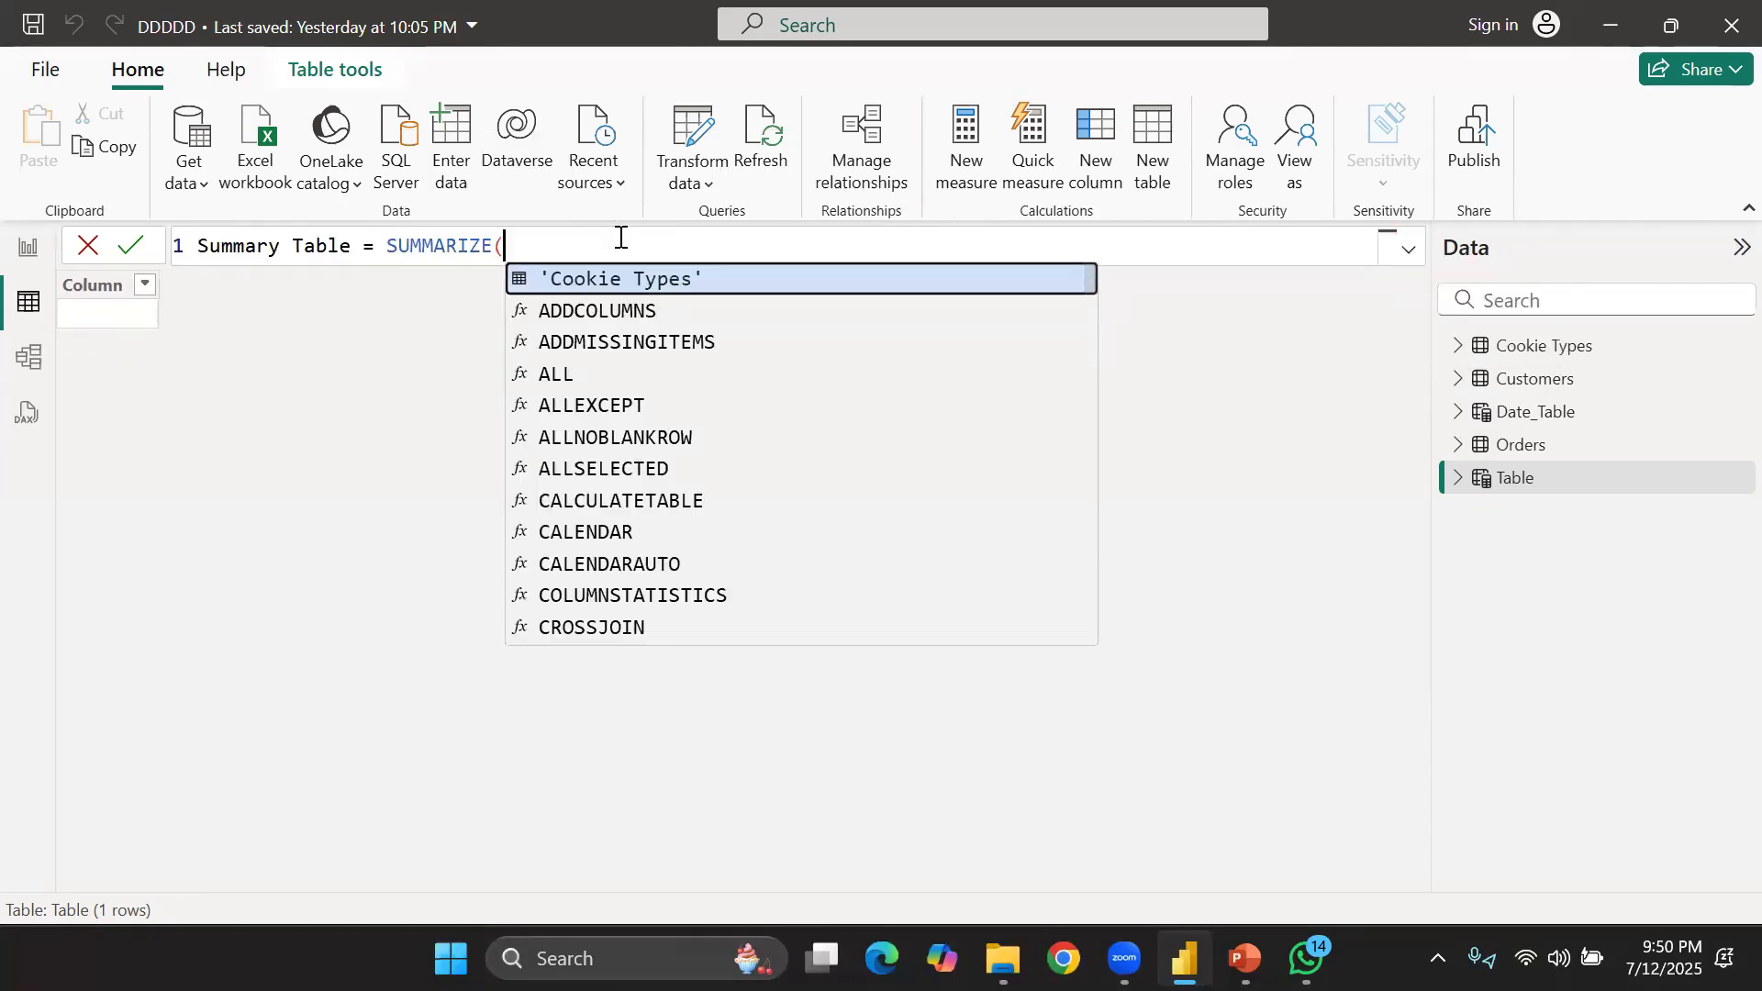
Supply 'Orders' as the table argument of SUMMARIZE and begin its first group-by column argument
text(')
click(576, 373)
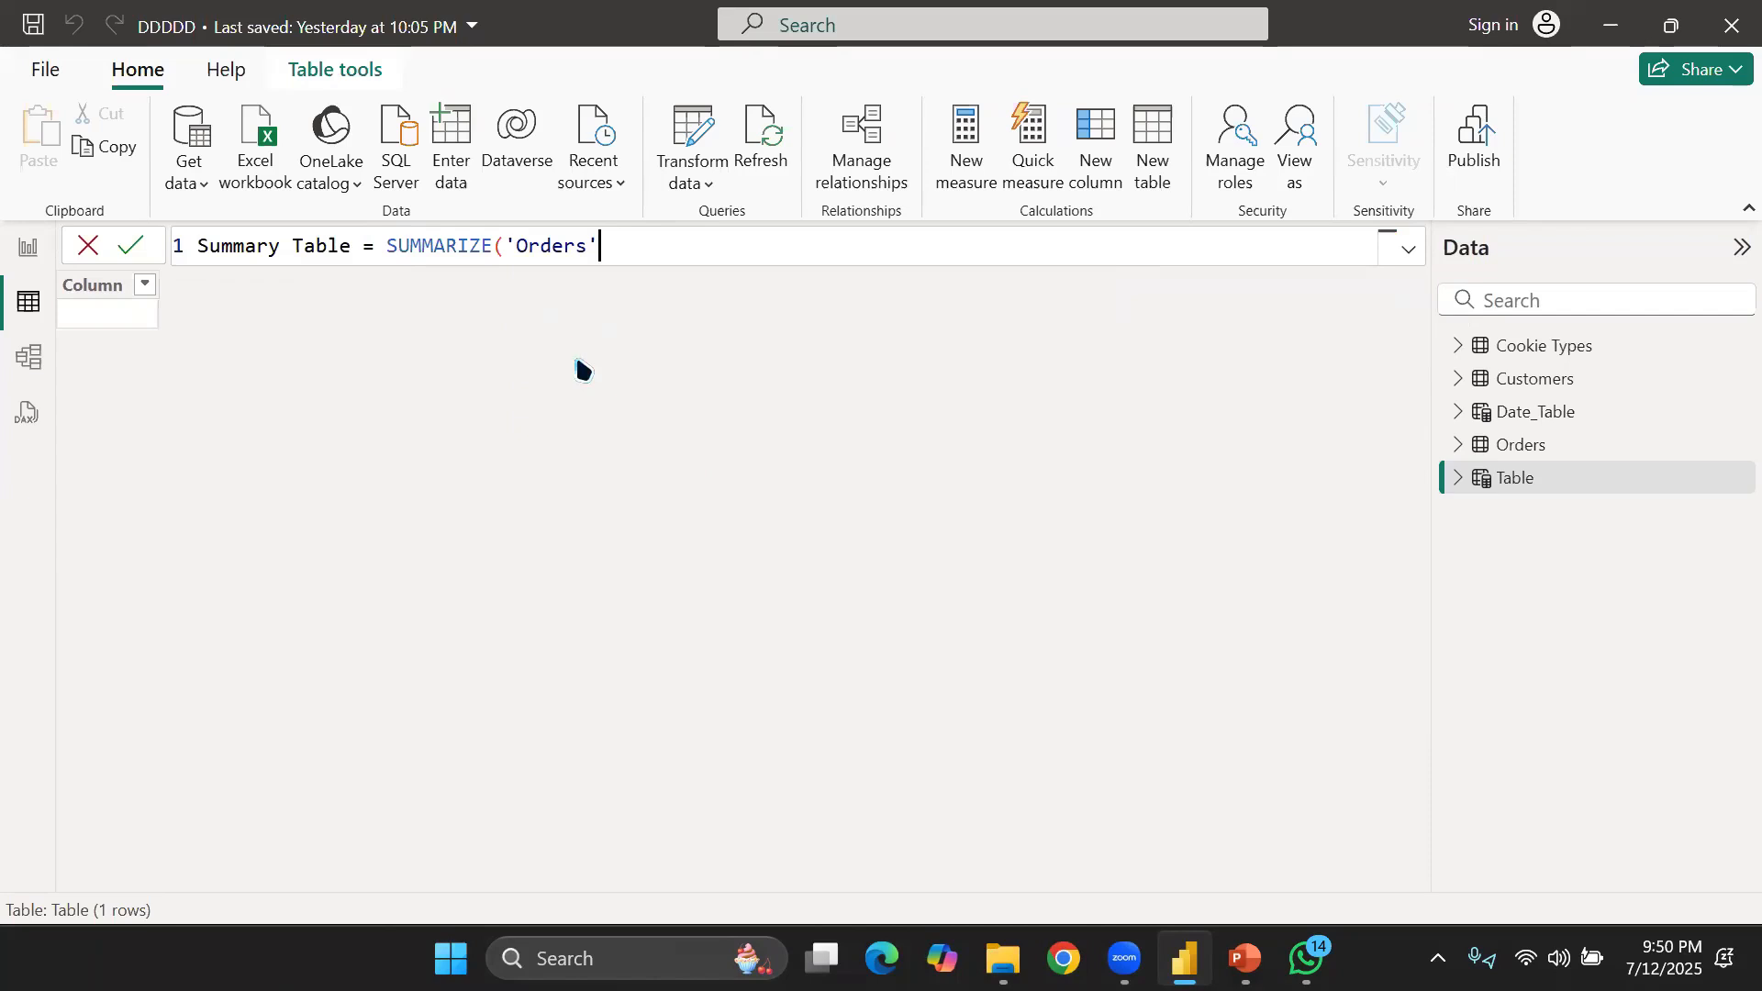
text(,)
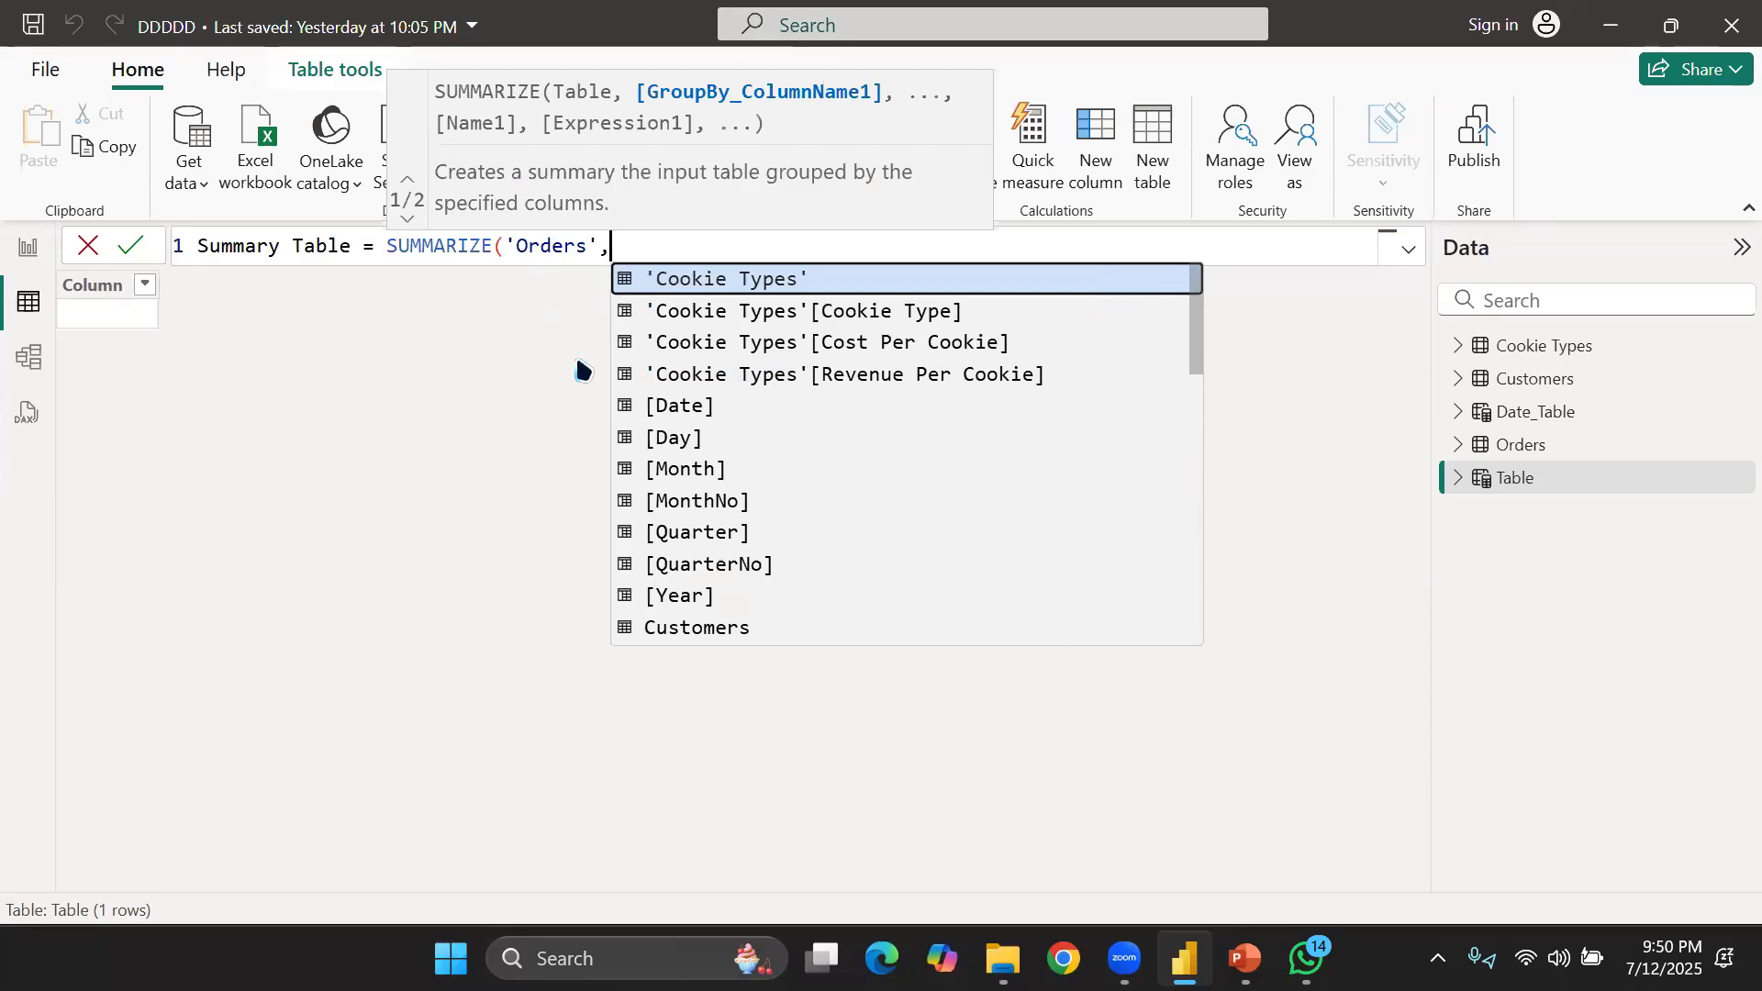
Supply 'Orders'[Product] as the first group-by column of SUMMARIZE
scroll(793, 494, down, 2)
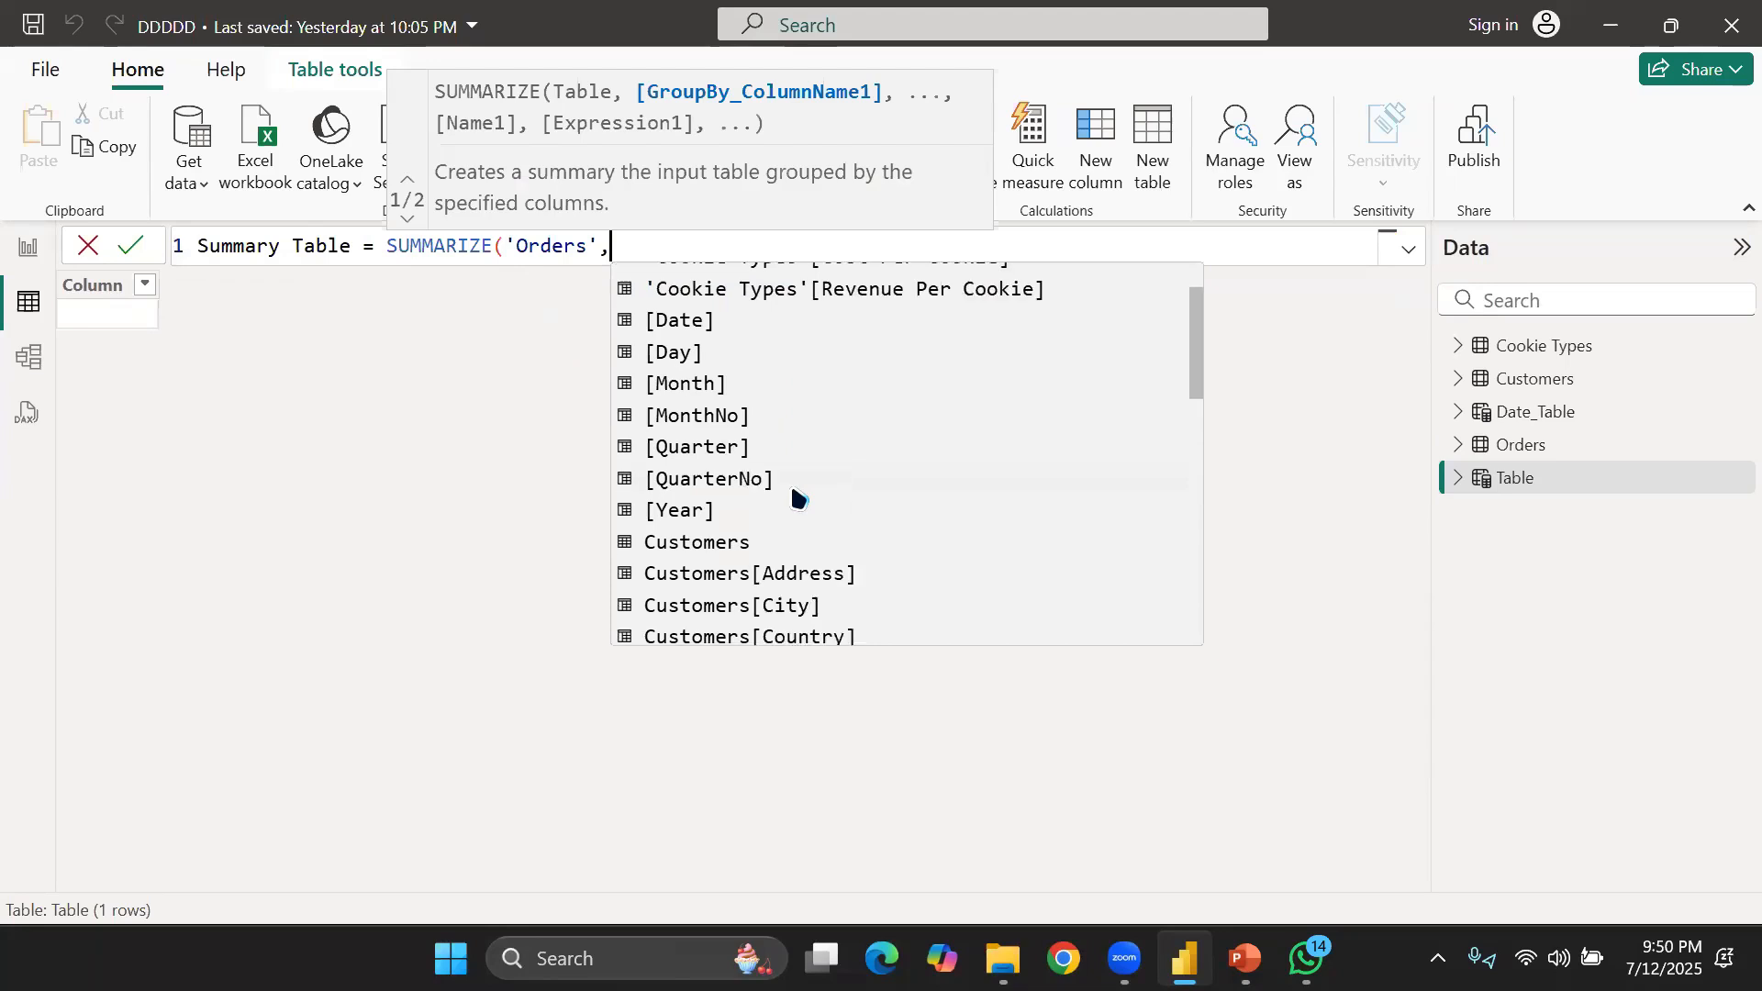
scroll(793, 494, down, 1)
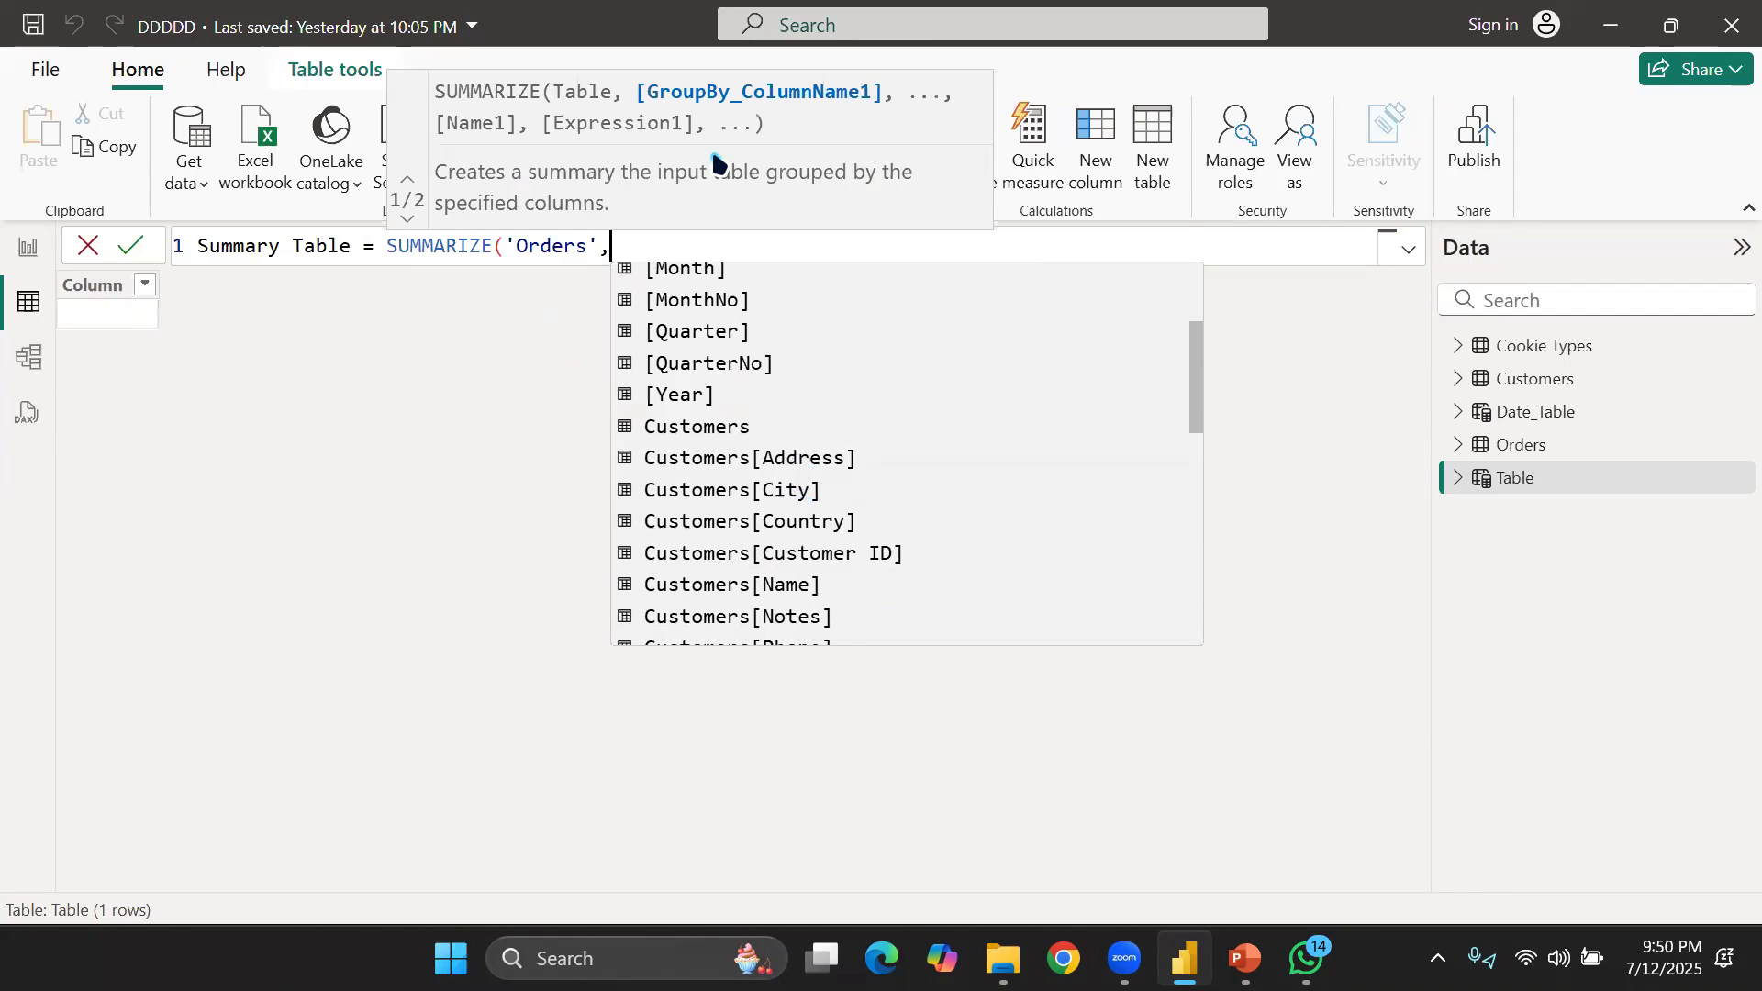
key(Escape)
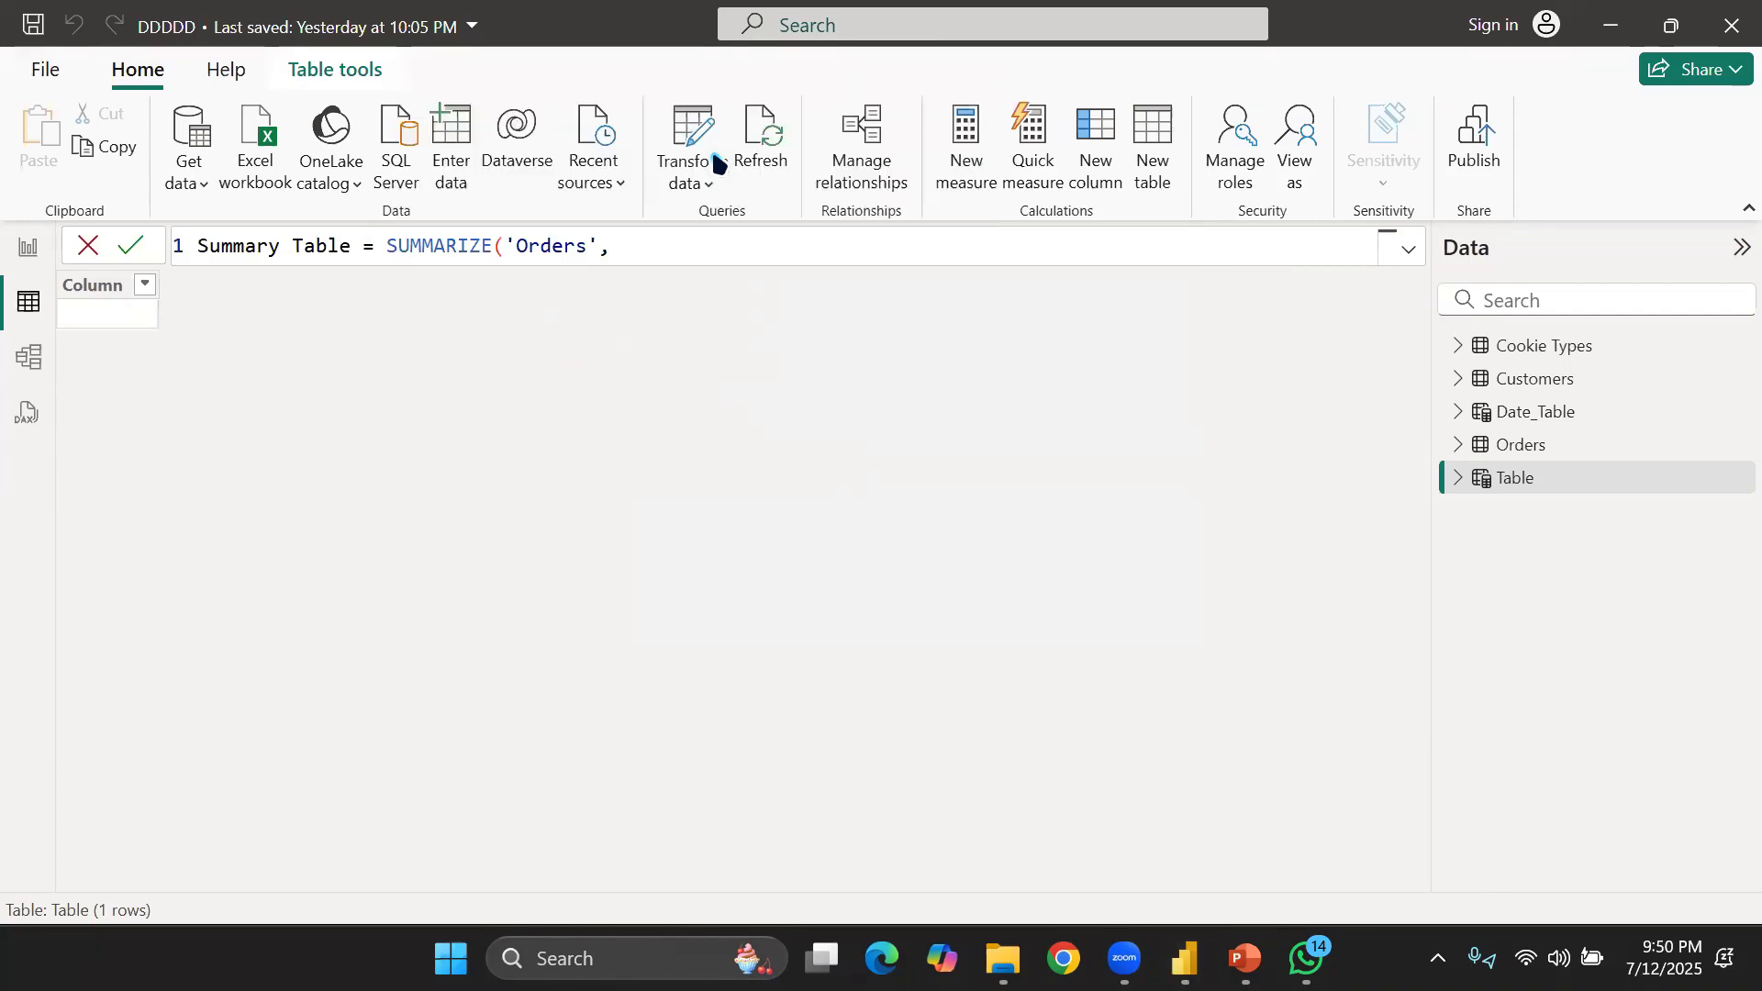
text(')
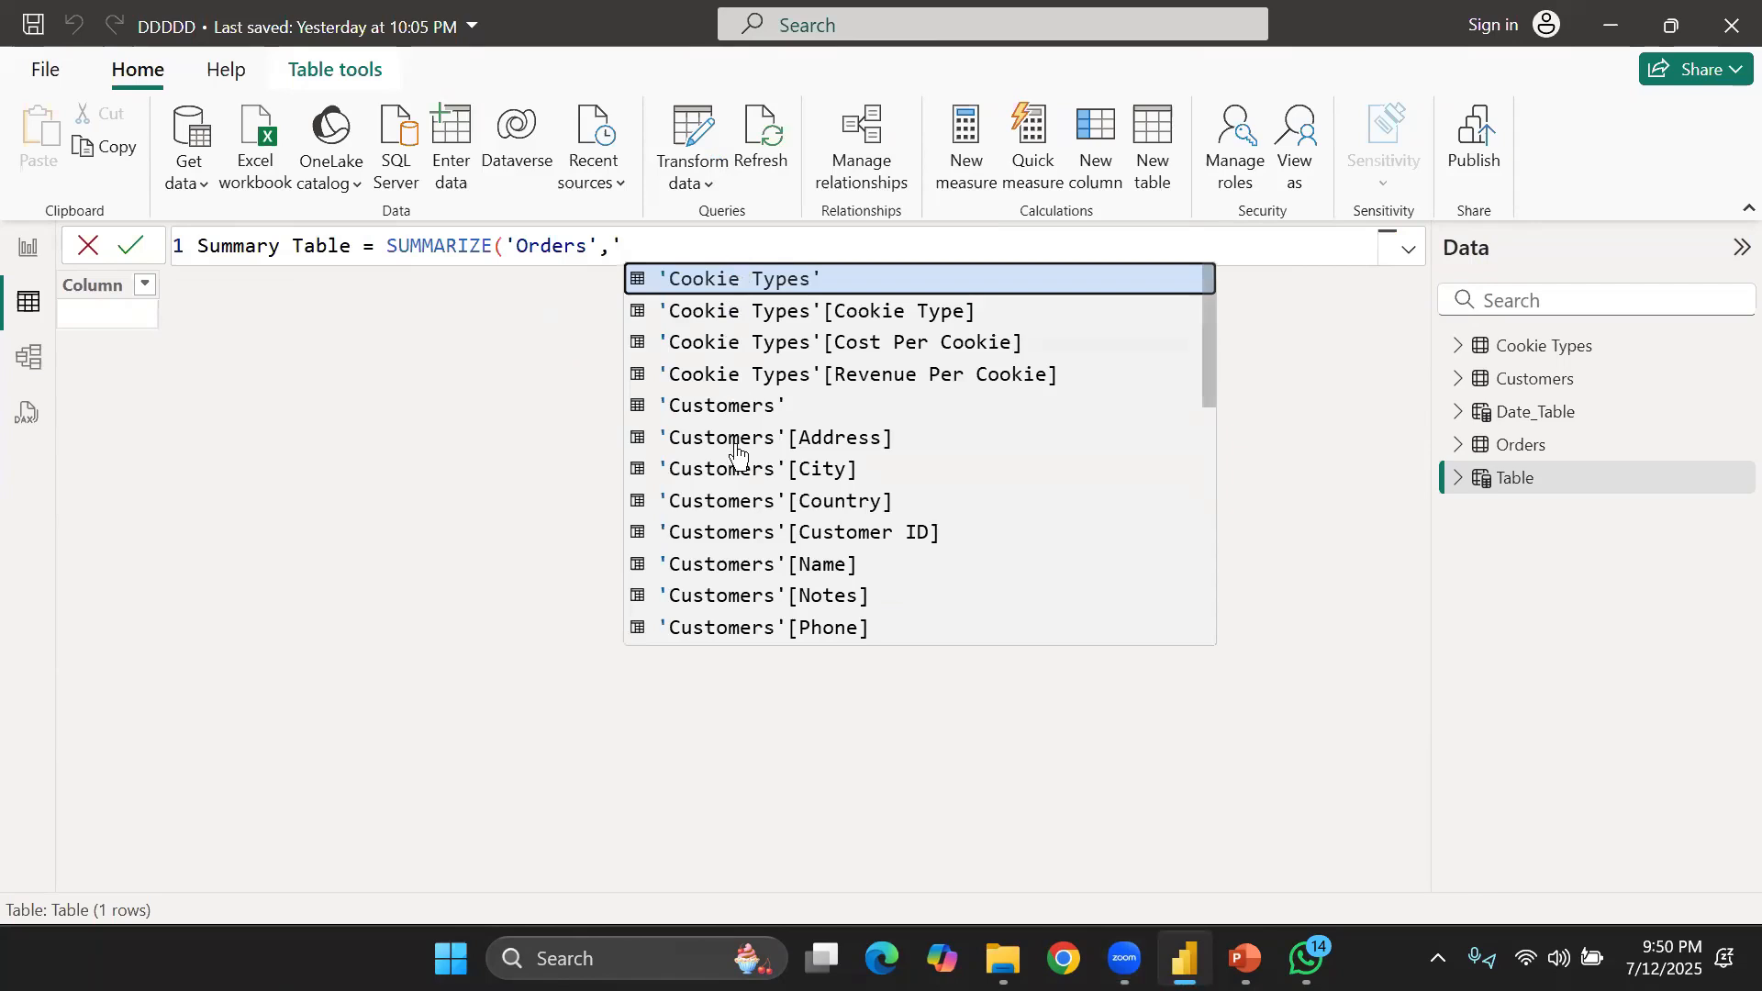
scroll(737, 450, down, 5)
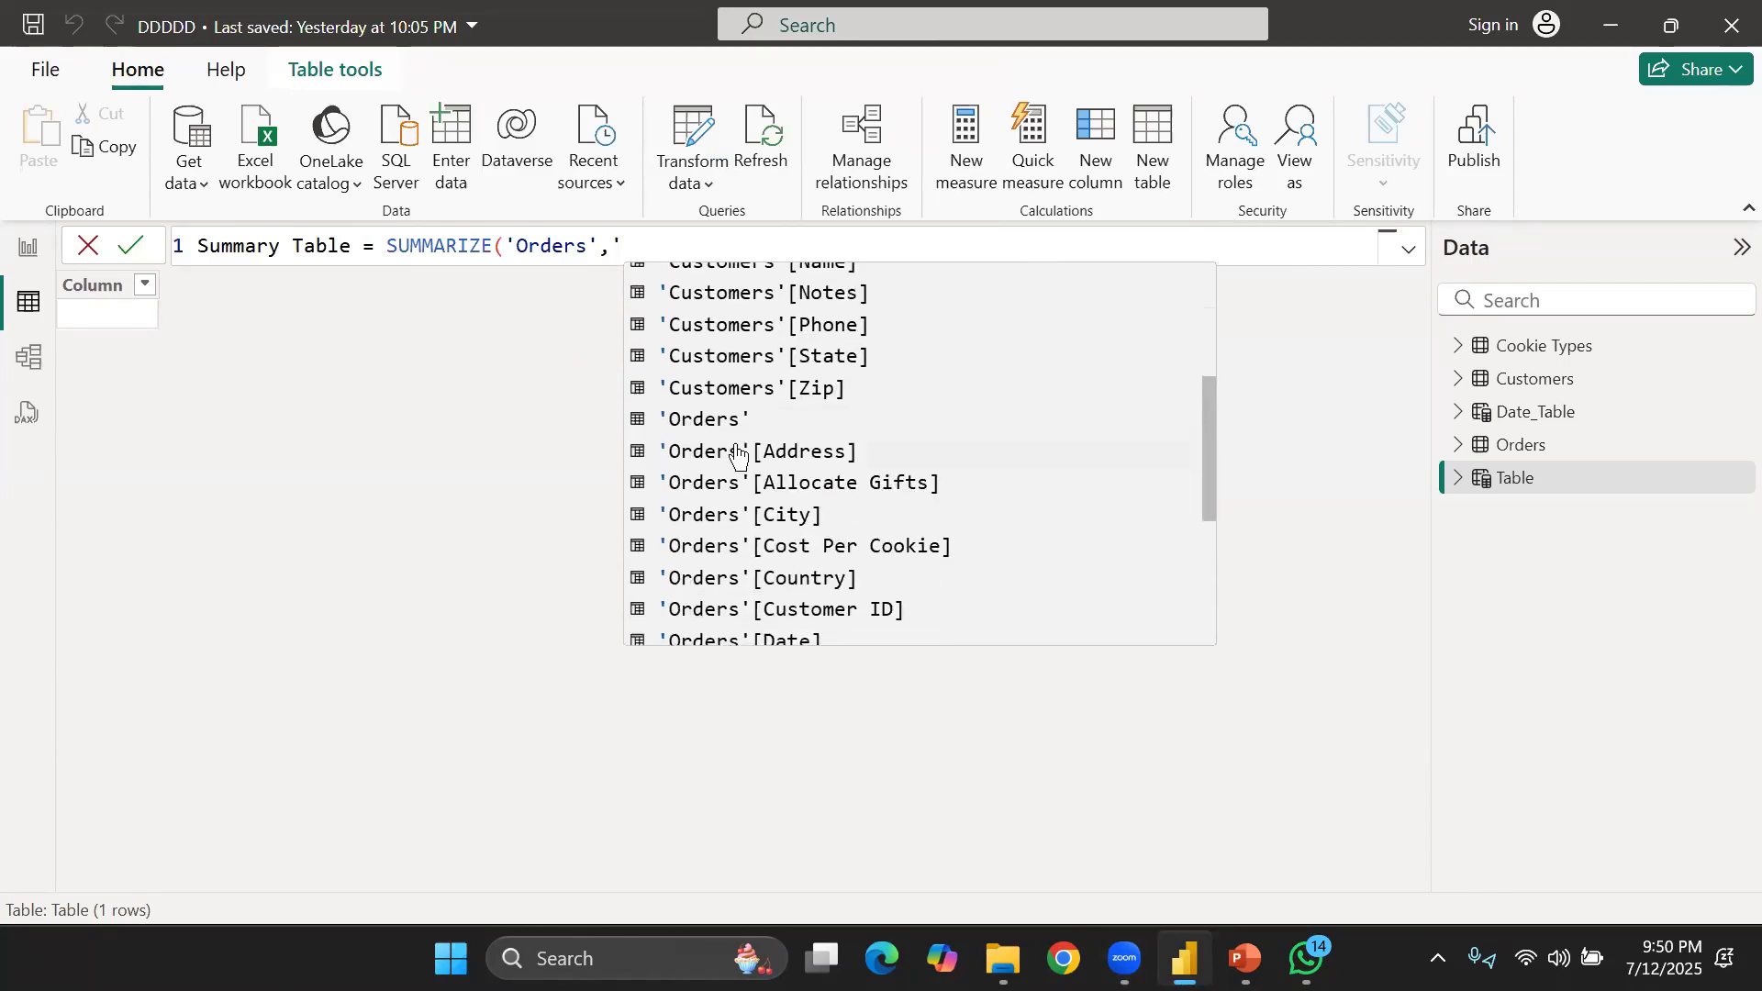
scroll(737, 452, down, 2)
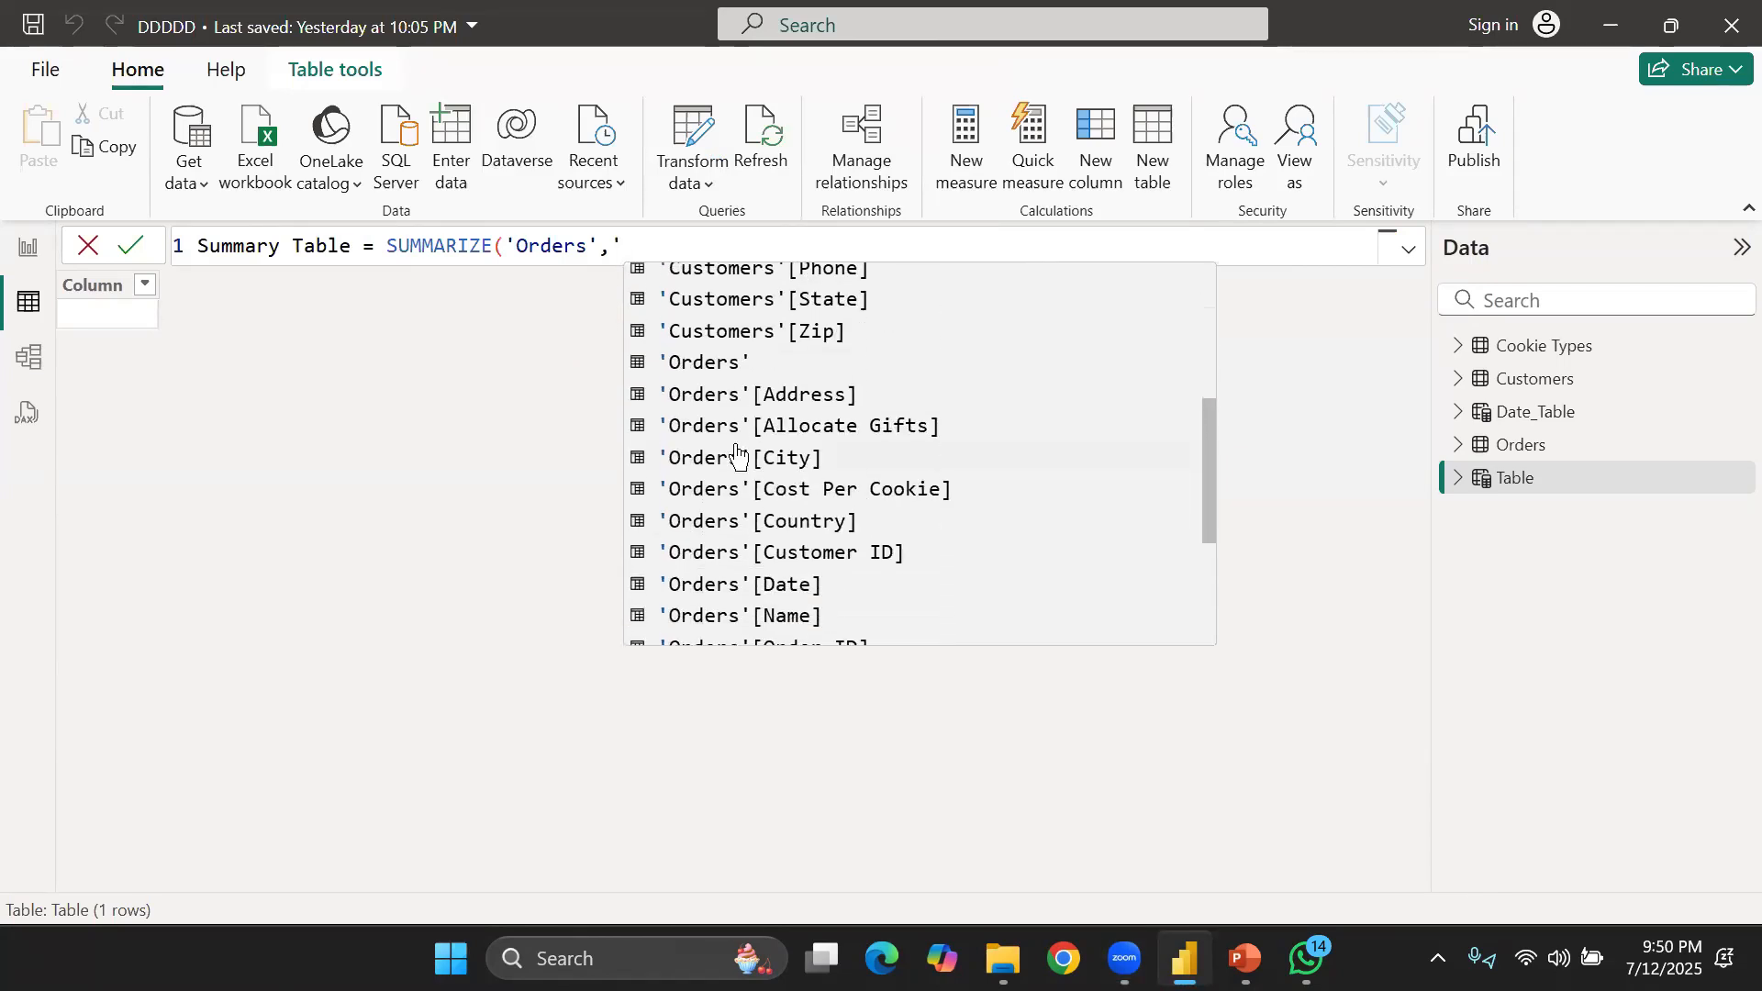
scroll(737, 451, down, 3)
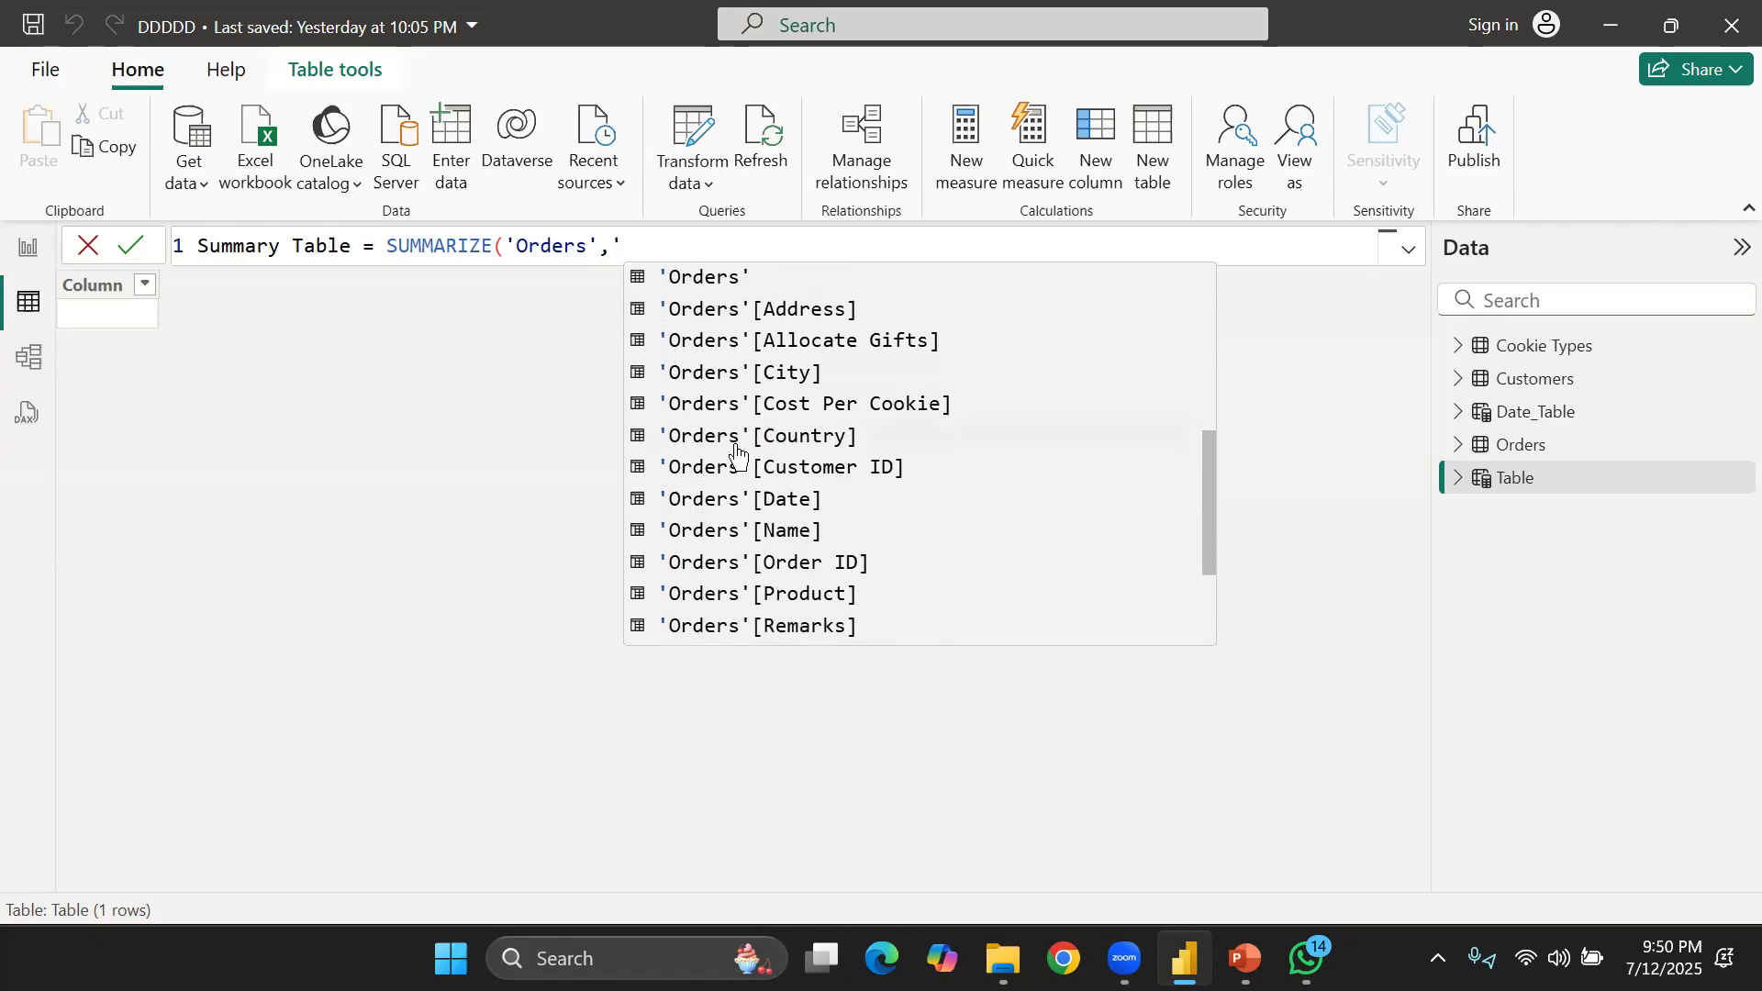
scroll(737, 450, down, 4)
click(849, 456)
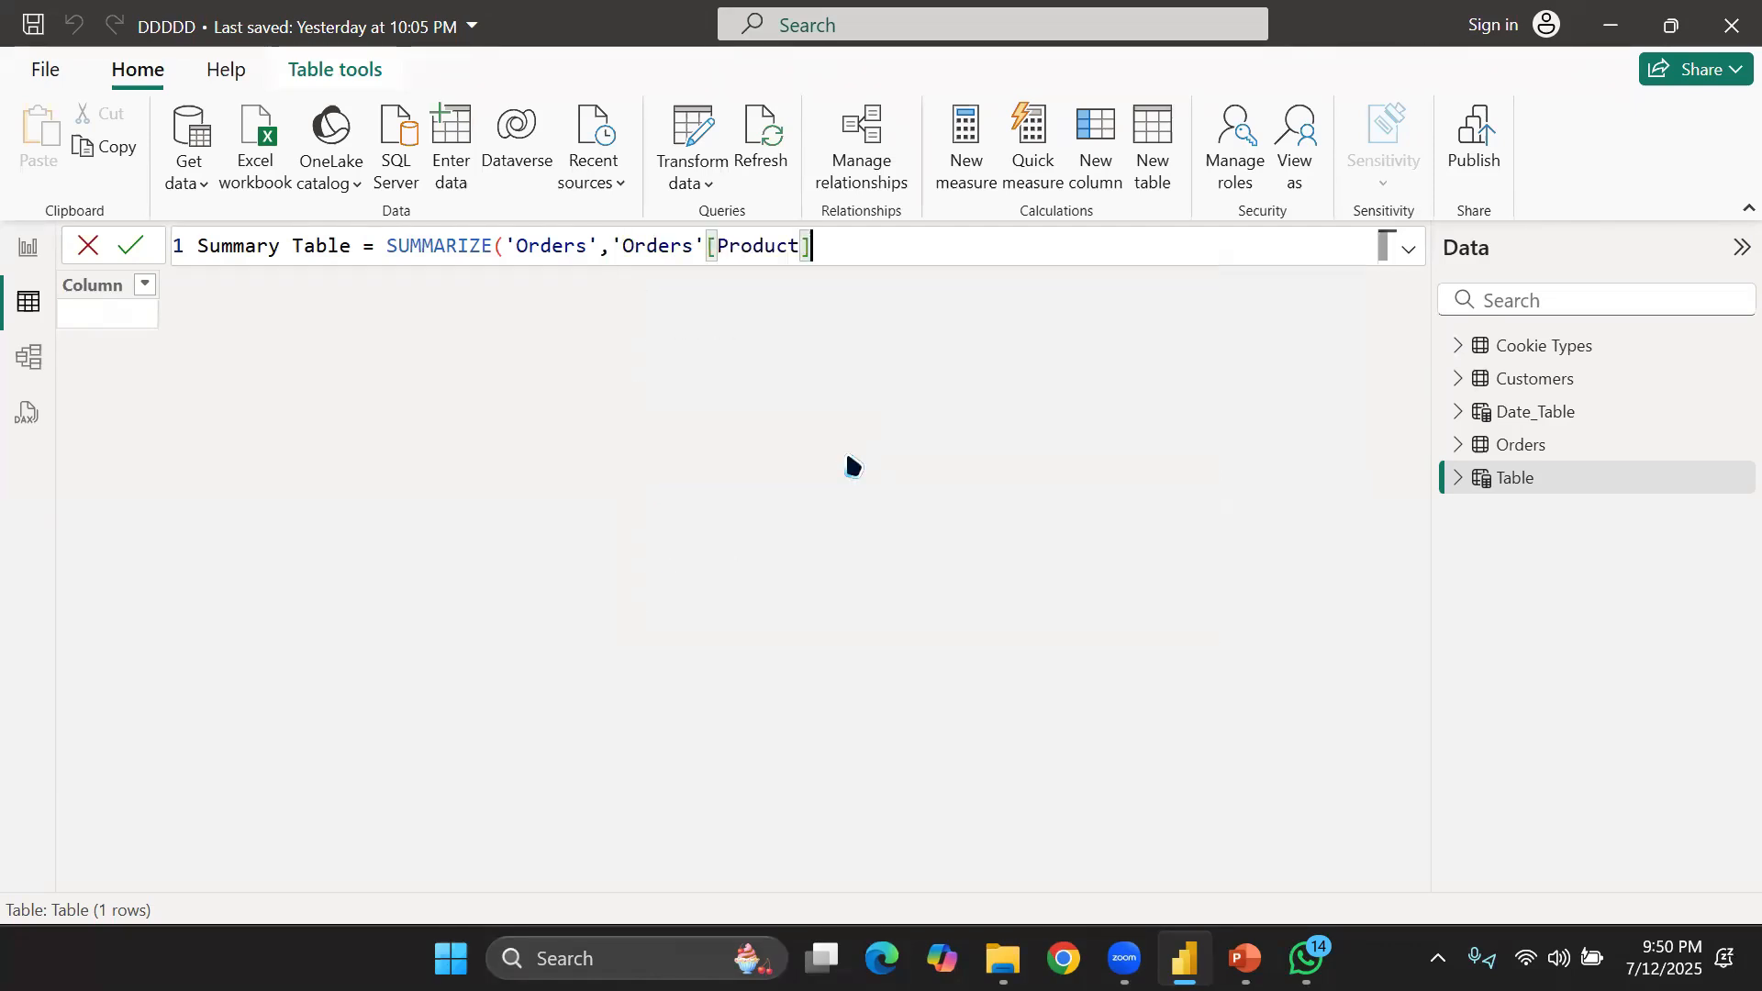
Add Orders[State] as the second group-by column of SUMMARIZE
text(,)
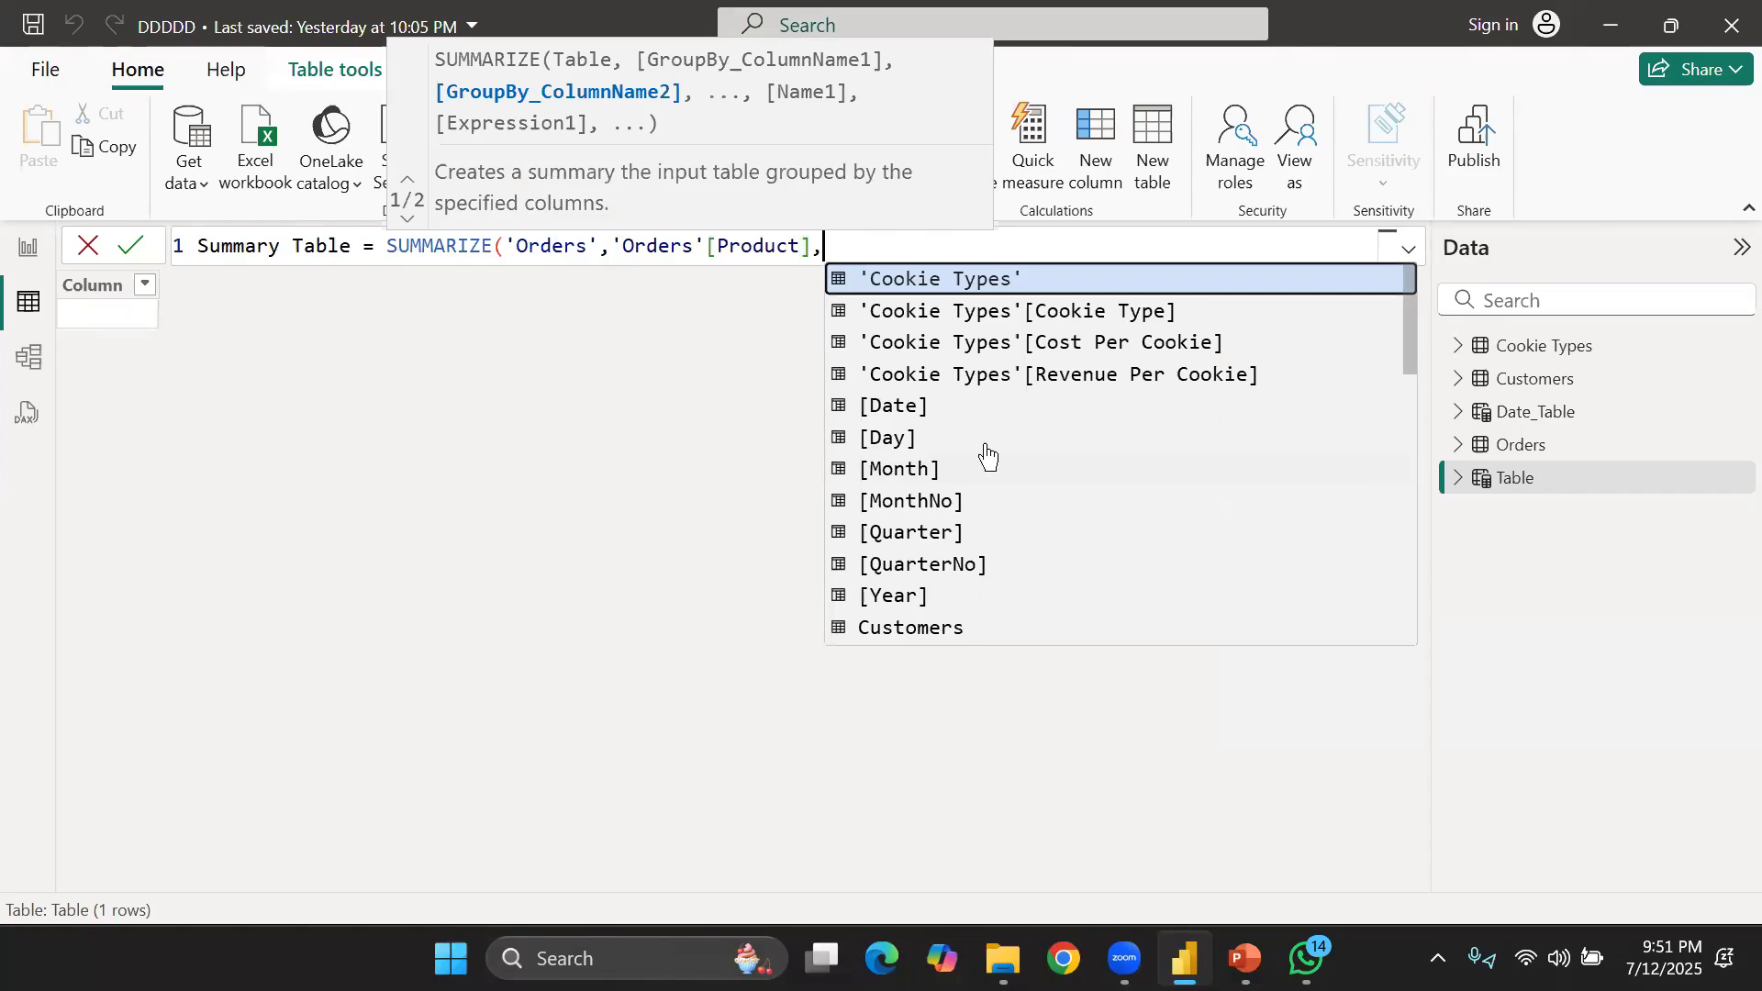
scroll(962, 496, down, 1)
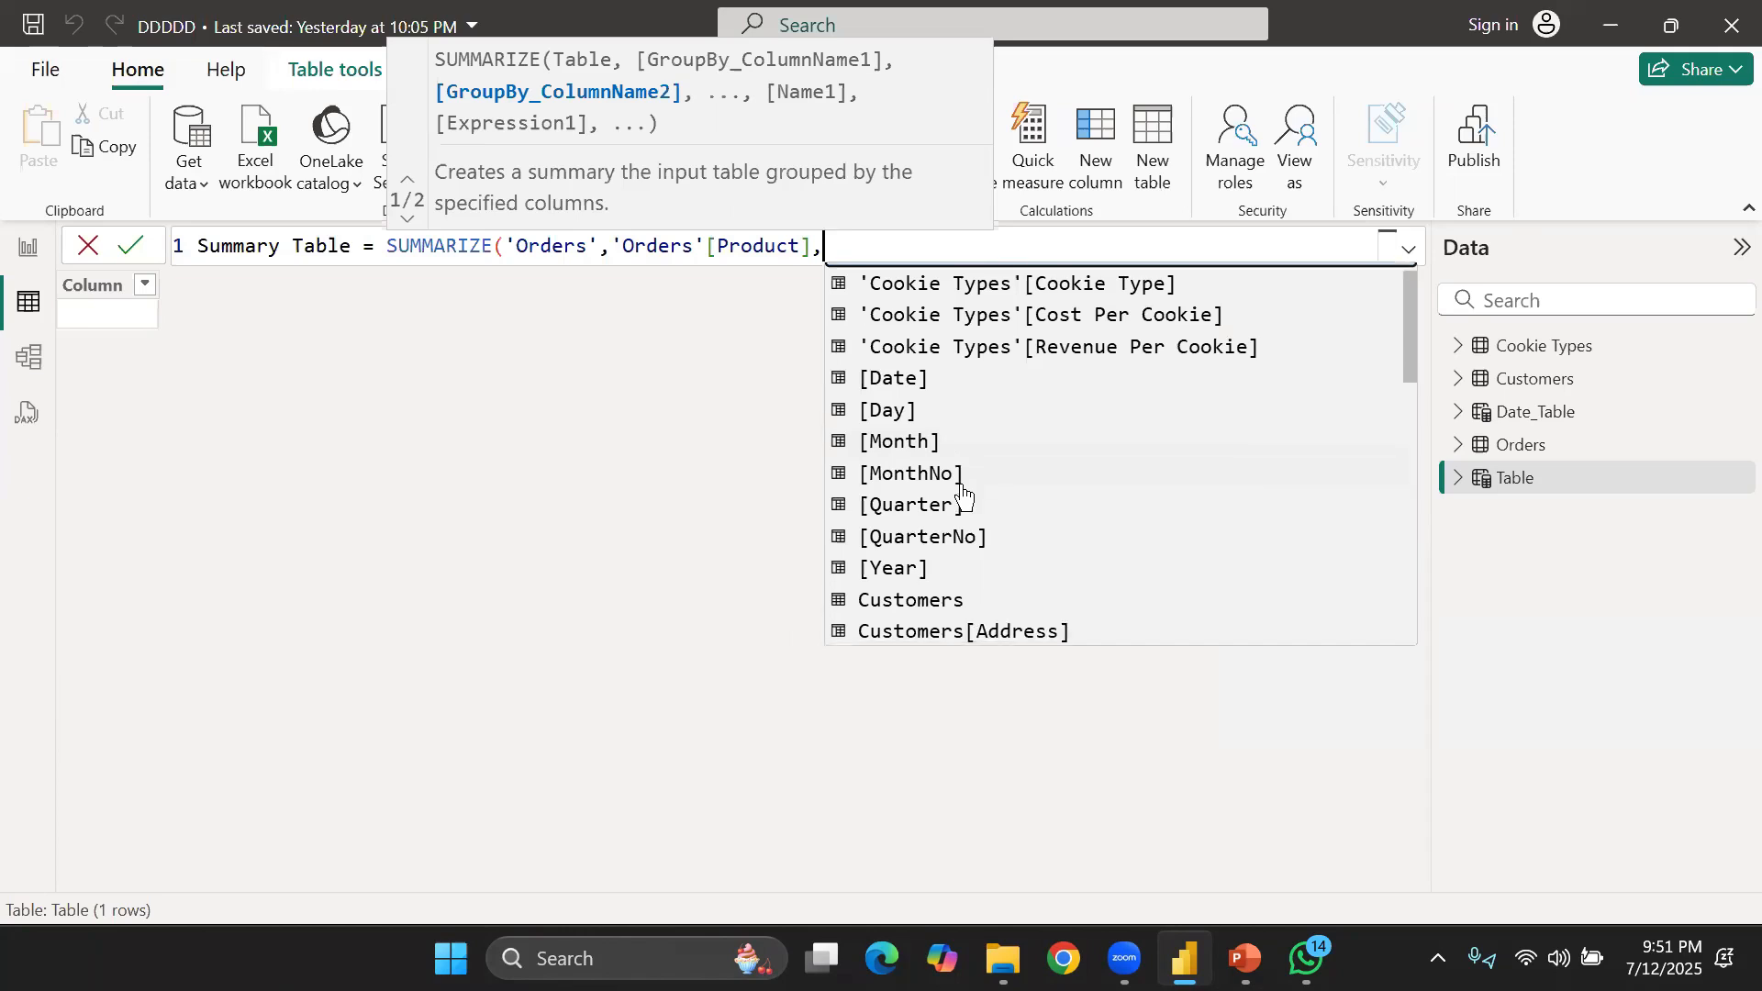
scroll(962, 497, up, 1)
scroll(962, 497, down, 1)
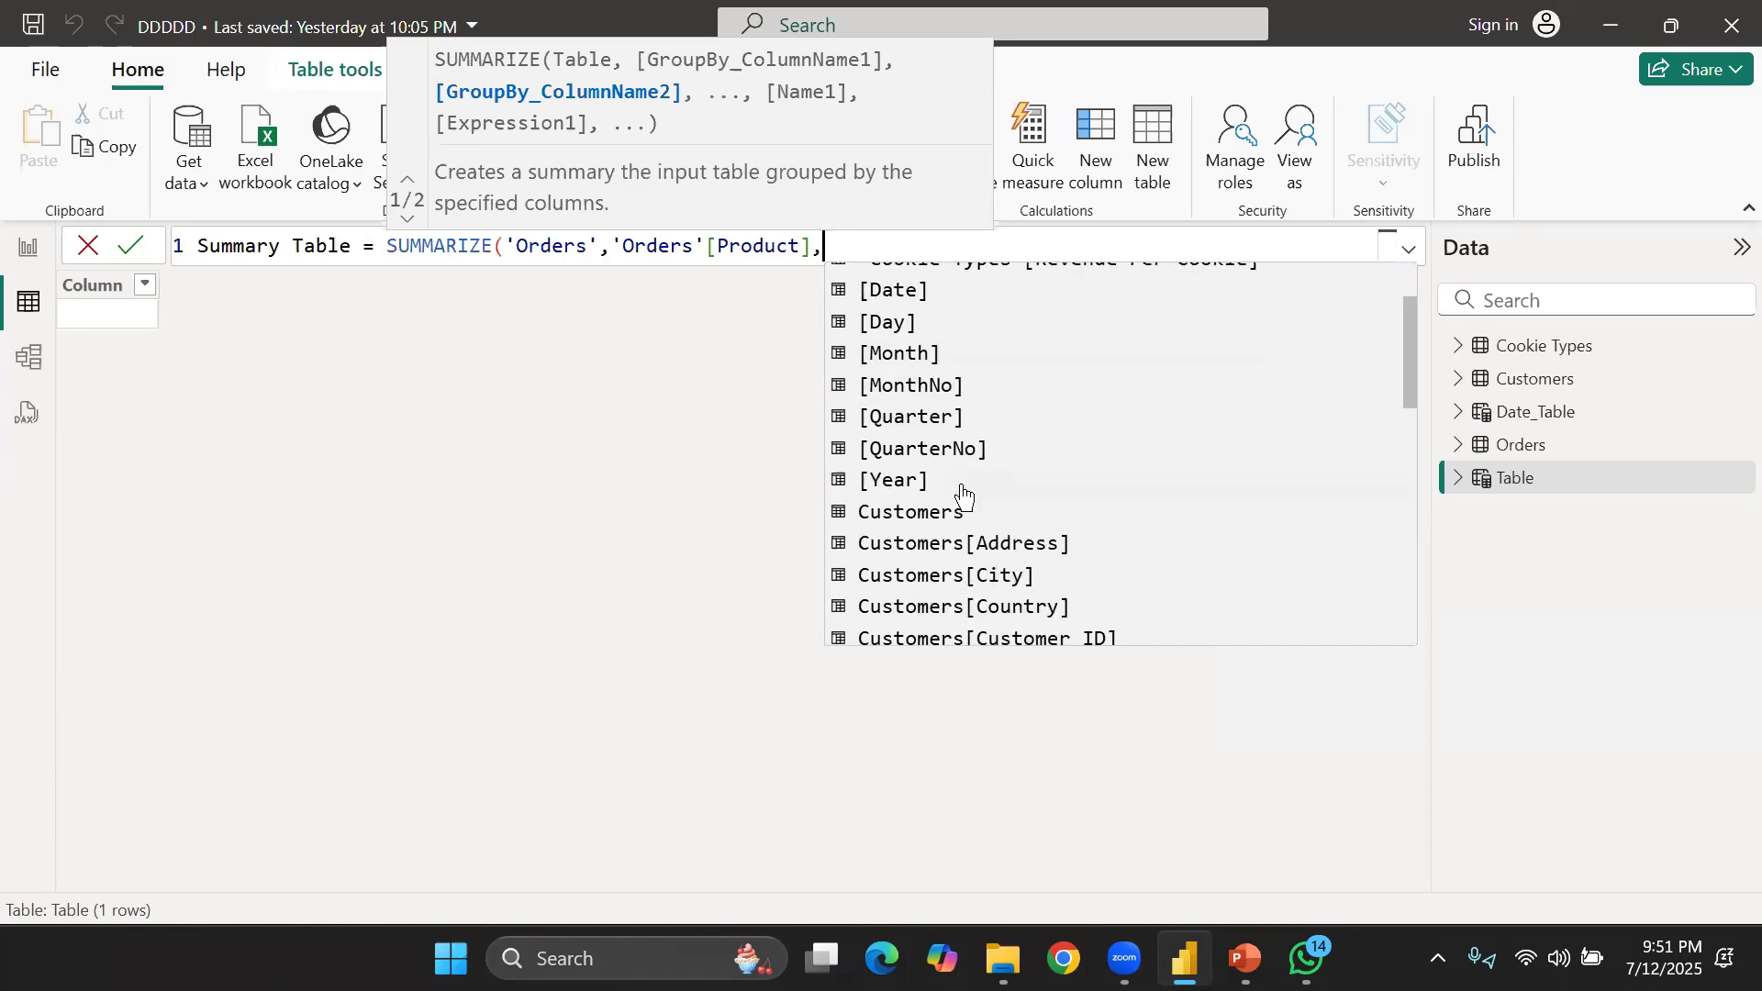
scroll(962, 497, down, 1)
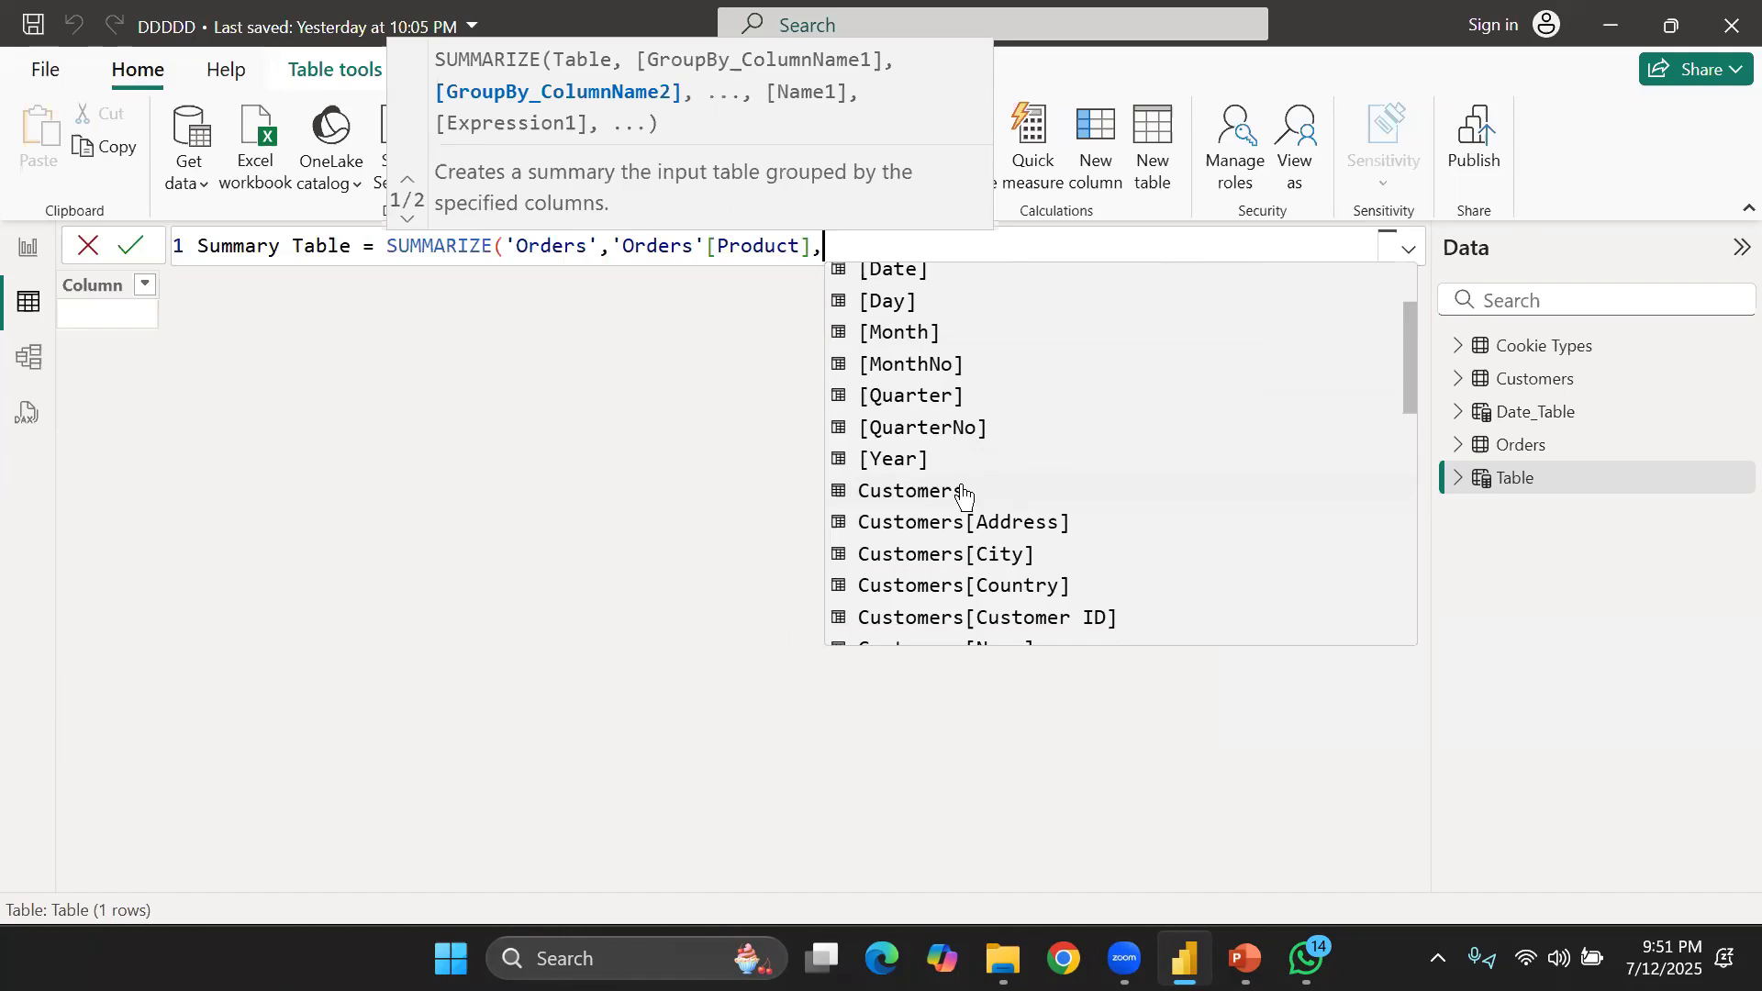
scroll(963, 496, down, 6)
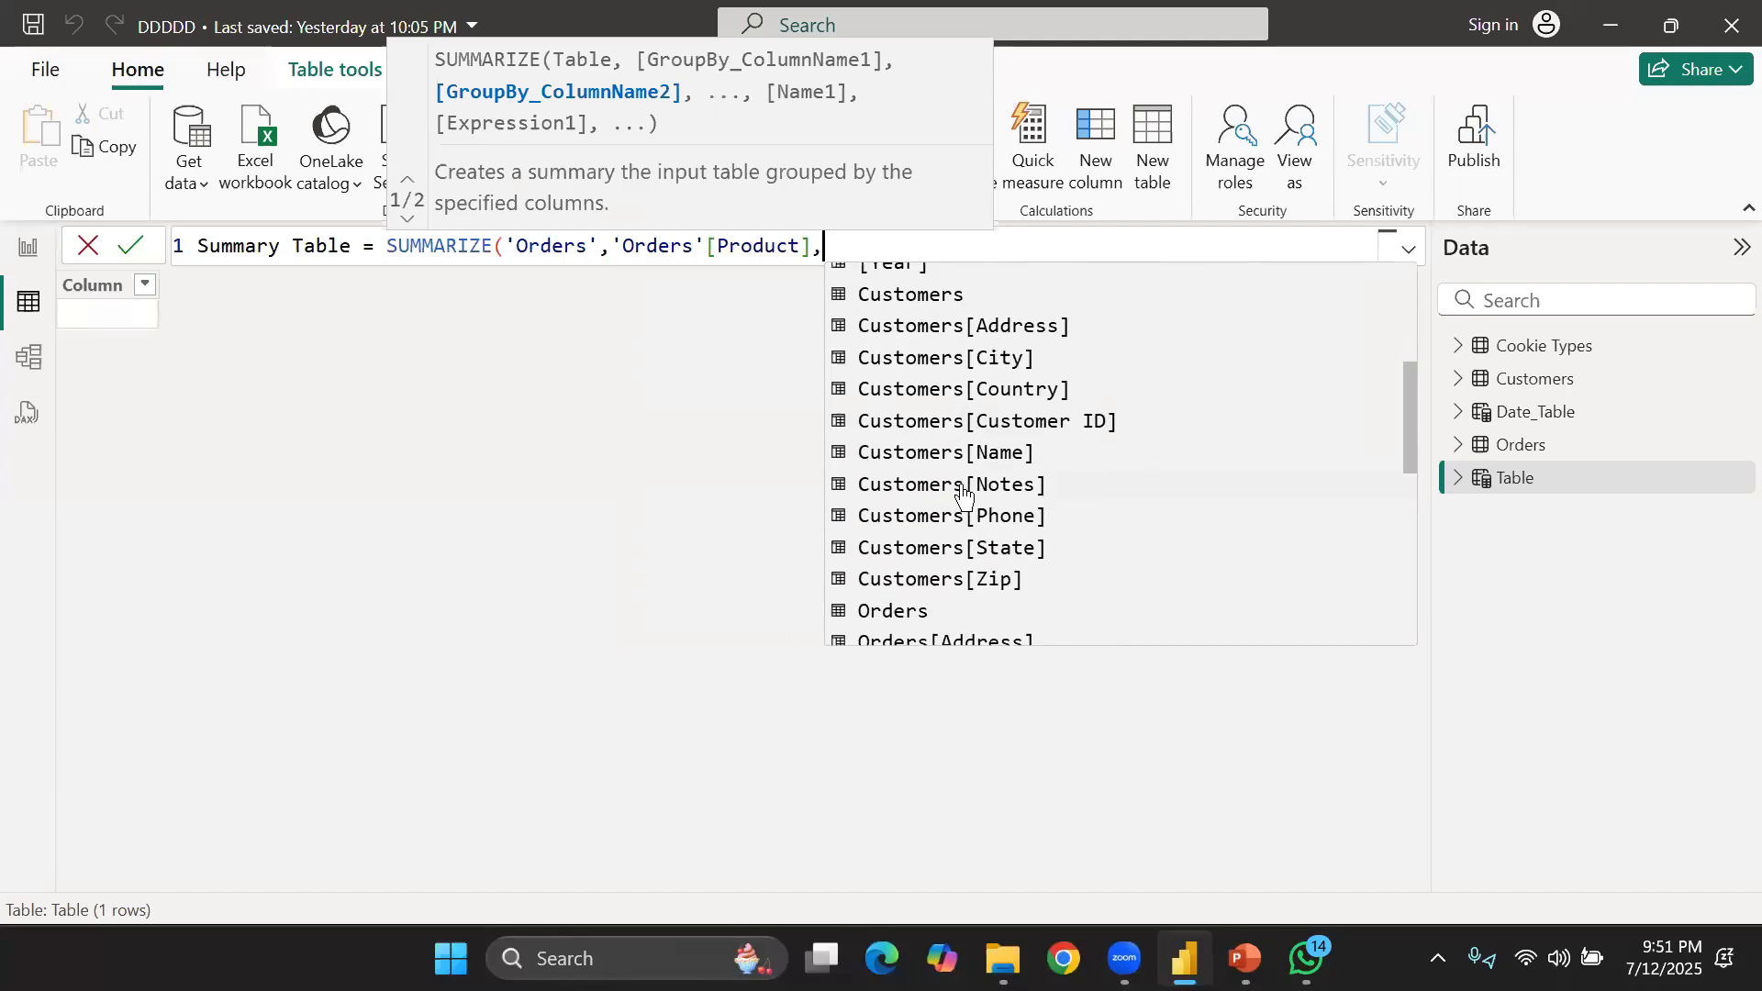
scroll(963, 496, down, 5)
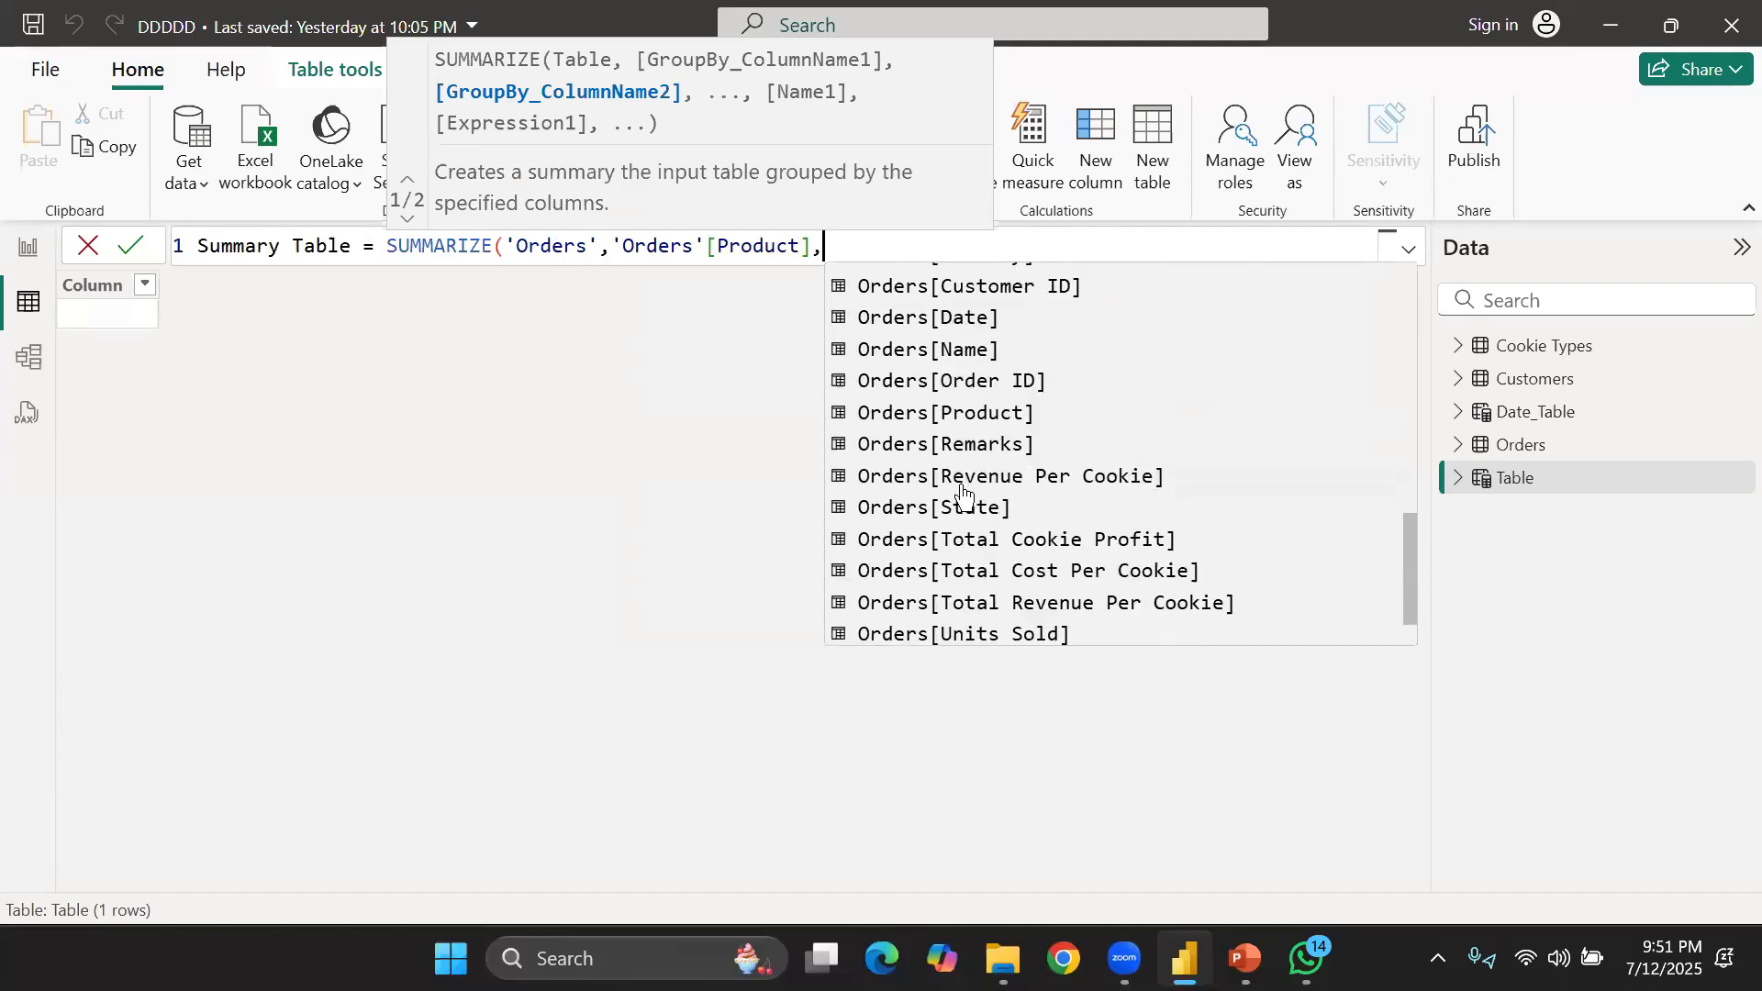
scroll(961, 487, down, 2)
scroll(961, 488, up, 2)
click(961, 492)
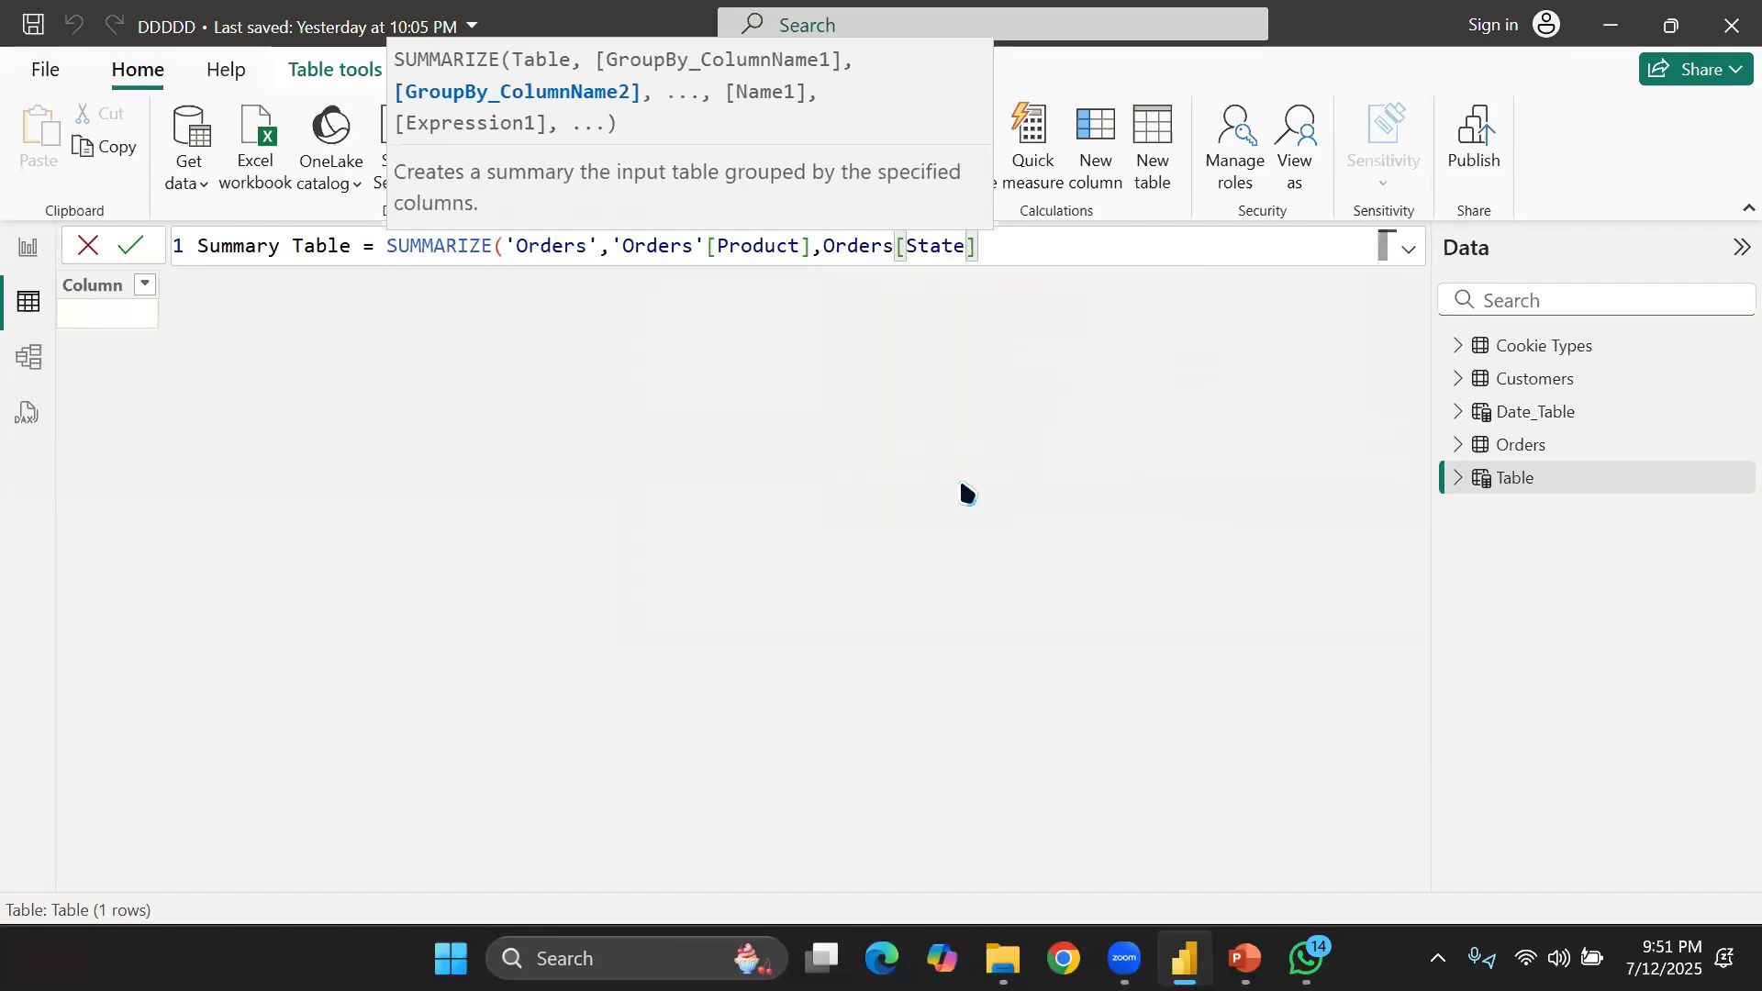
Add "Best Selling Product" as the name argument for the summarized column, followed by a separator for its expression
text(,)
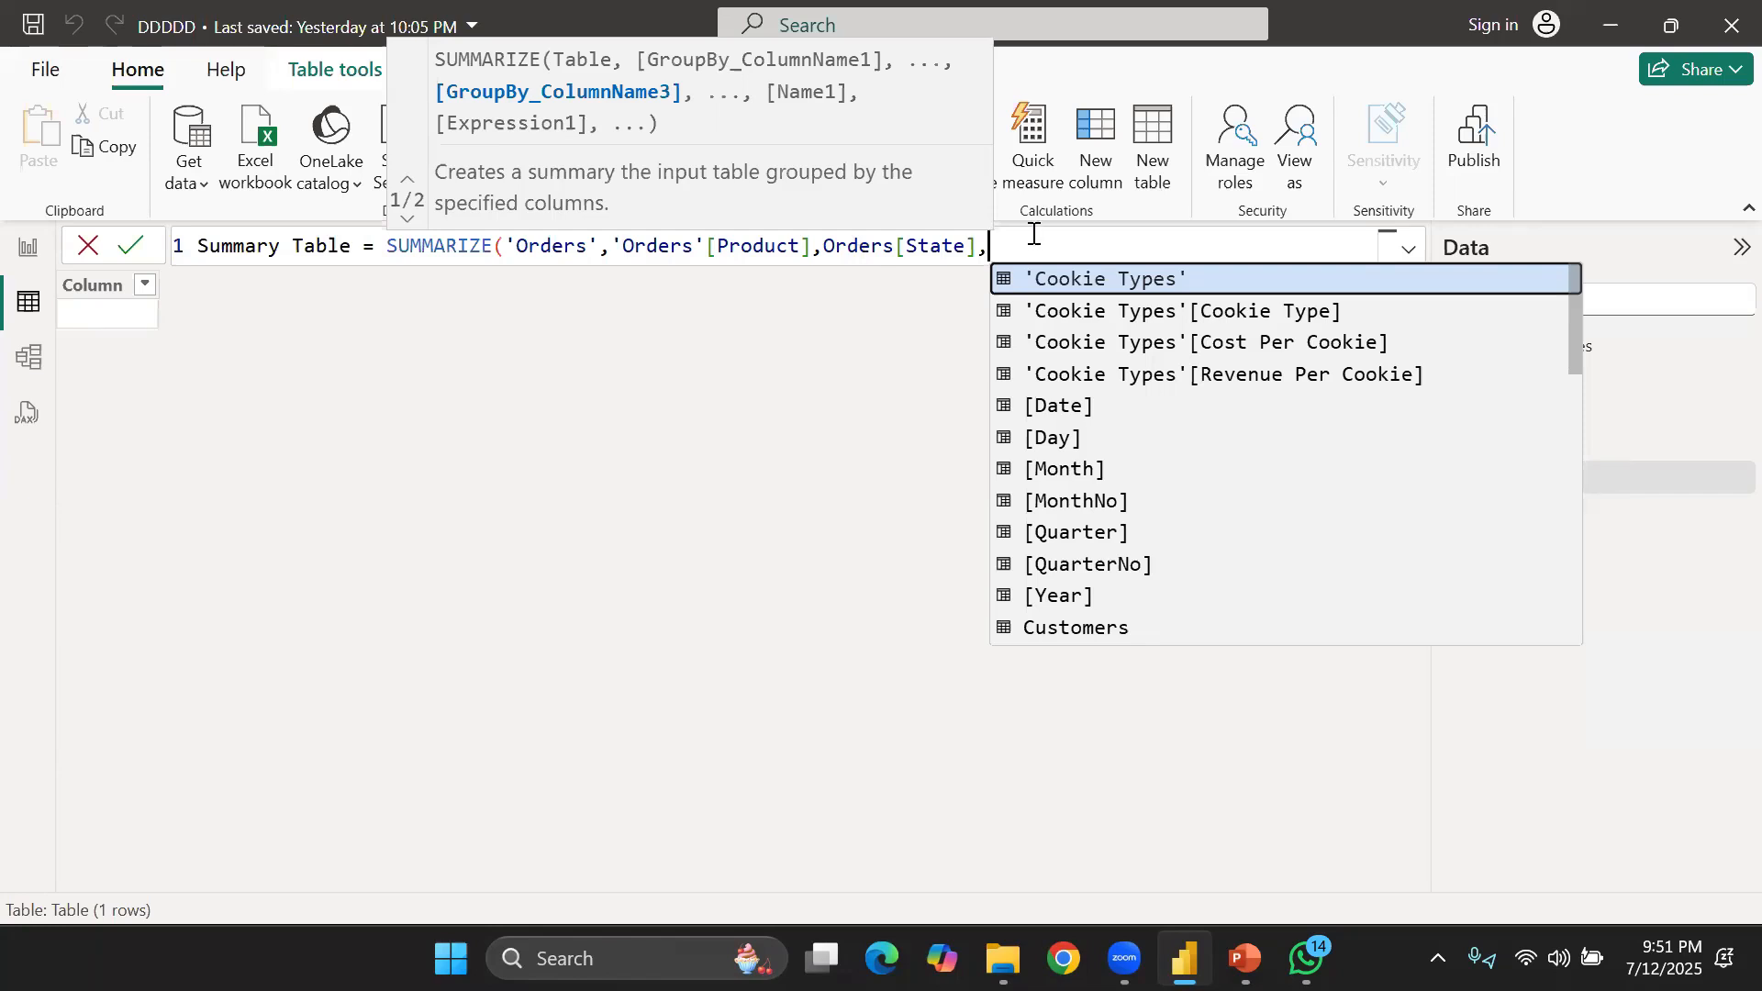
text(")
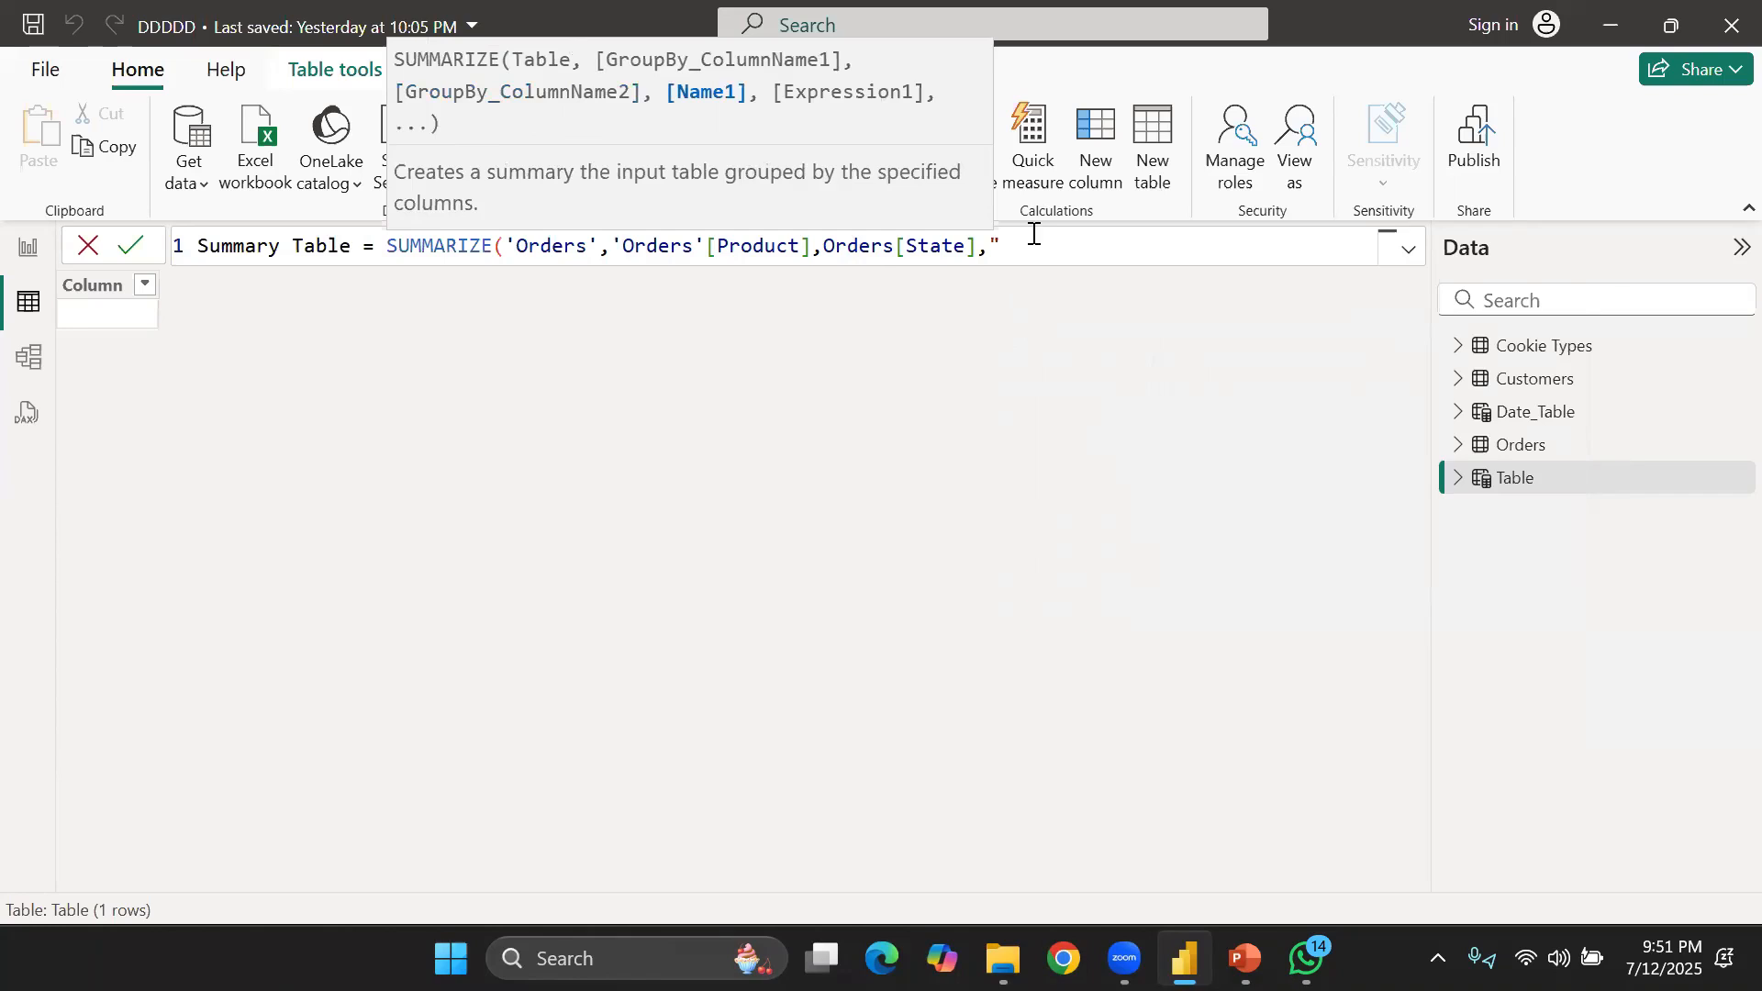
text(Best)
text( S)
text(ekking)
key(BackSpace)
key(BackSpace)
key(BackSpace)
key(BackSpace)
key(BackSpace)
text(lling Produ)
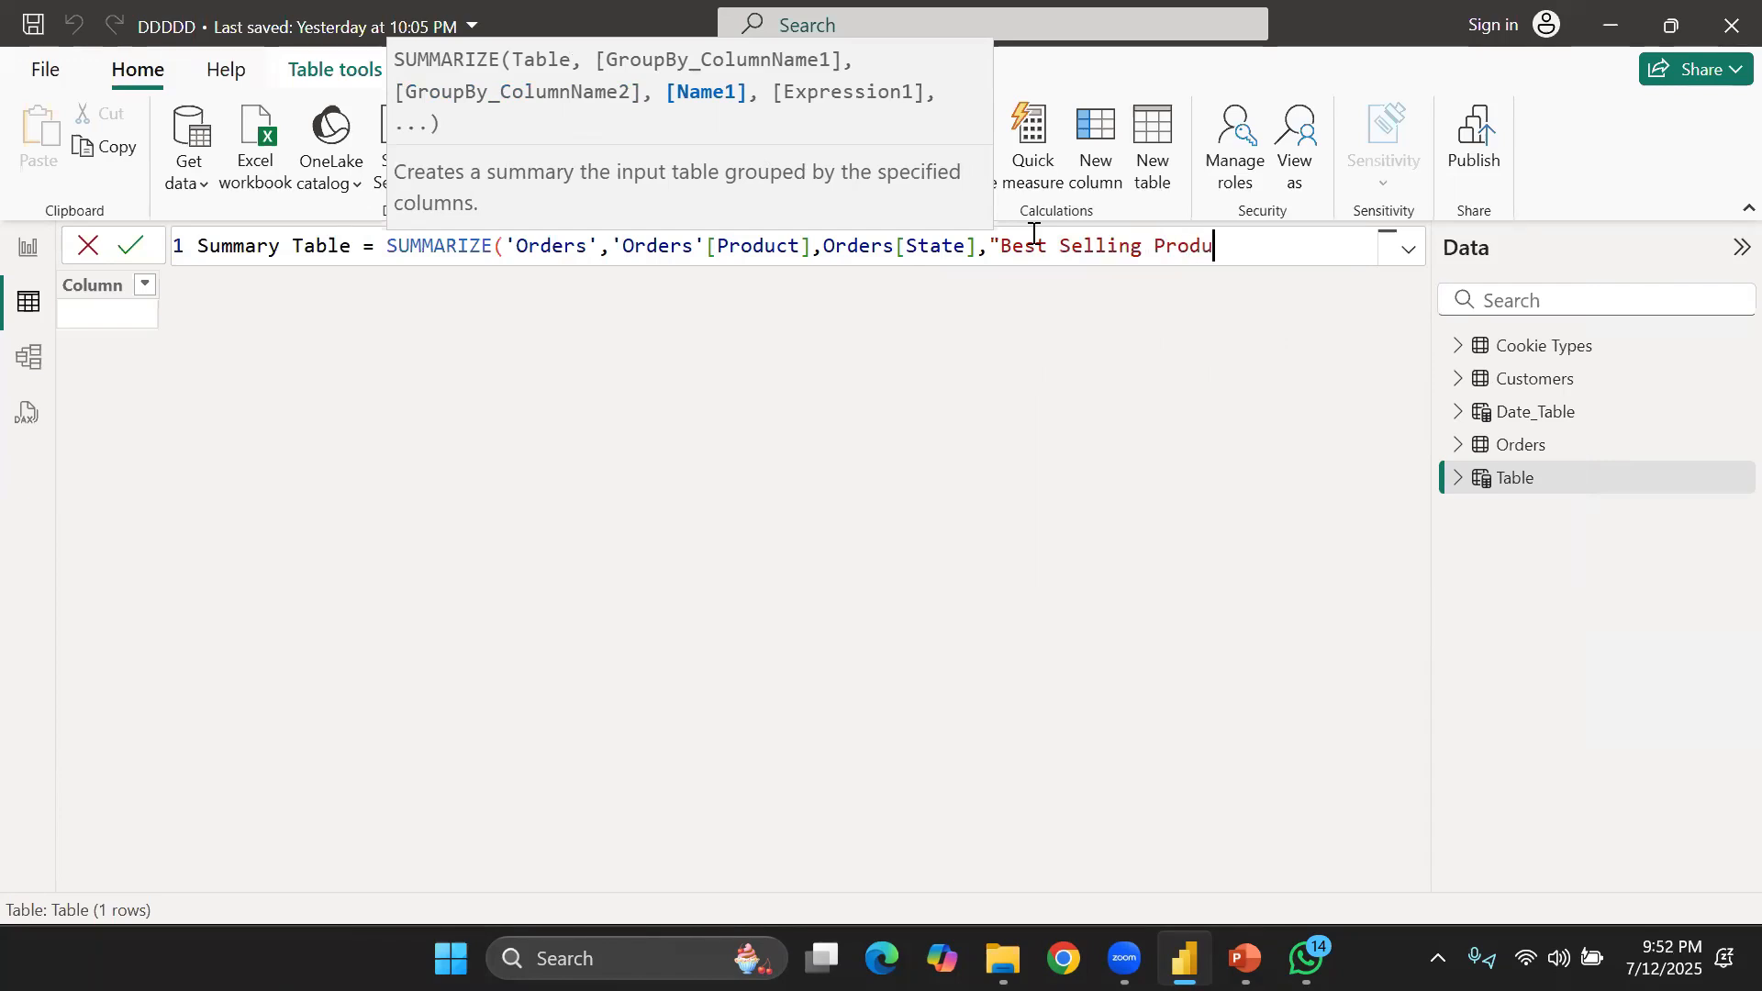
text(ct",)
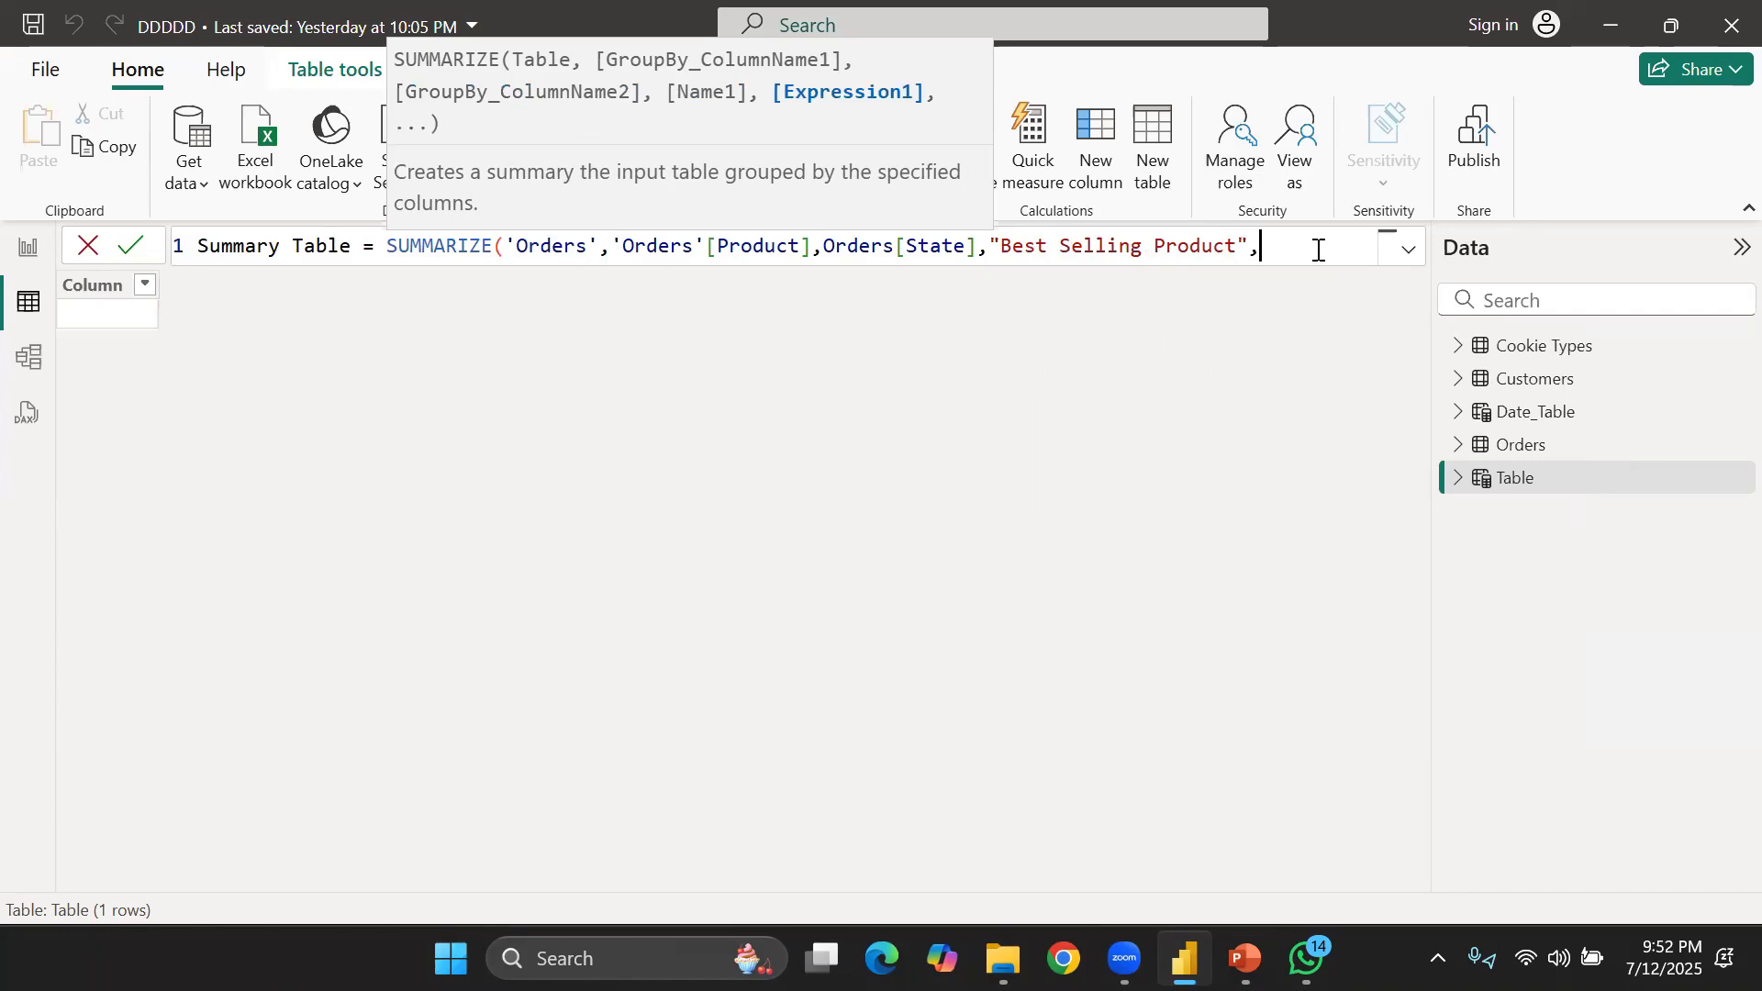
Supply SUM(Orders[Total Cookie Profit]) as the column's expression, close the SUMMARIZE formula and commit the Summary Table
text(')
key(BackSpace)
text(sum()
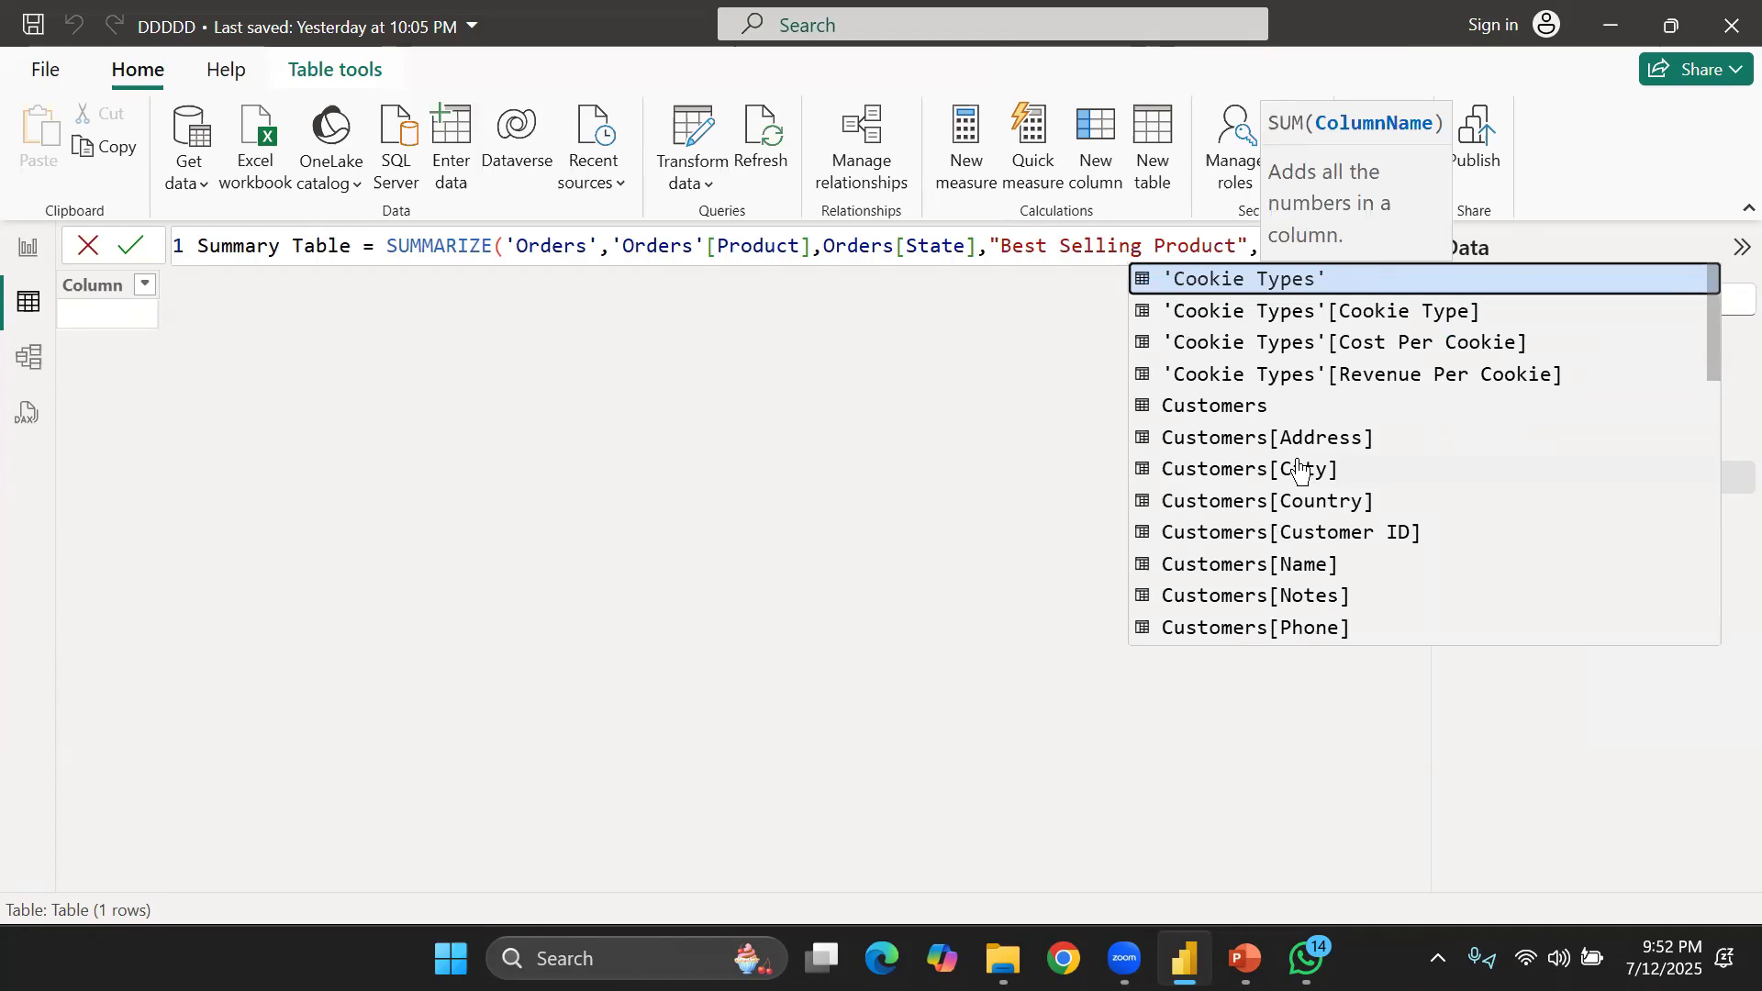
scroll(1299, 470, down, 10)
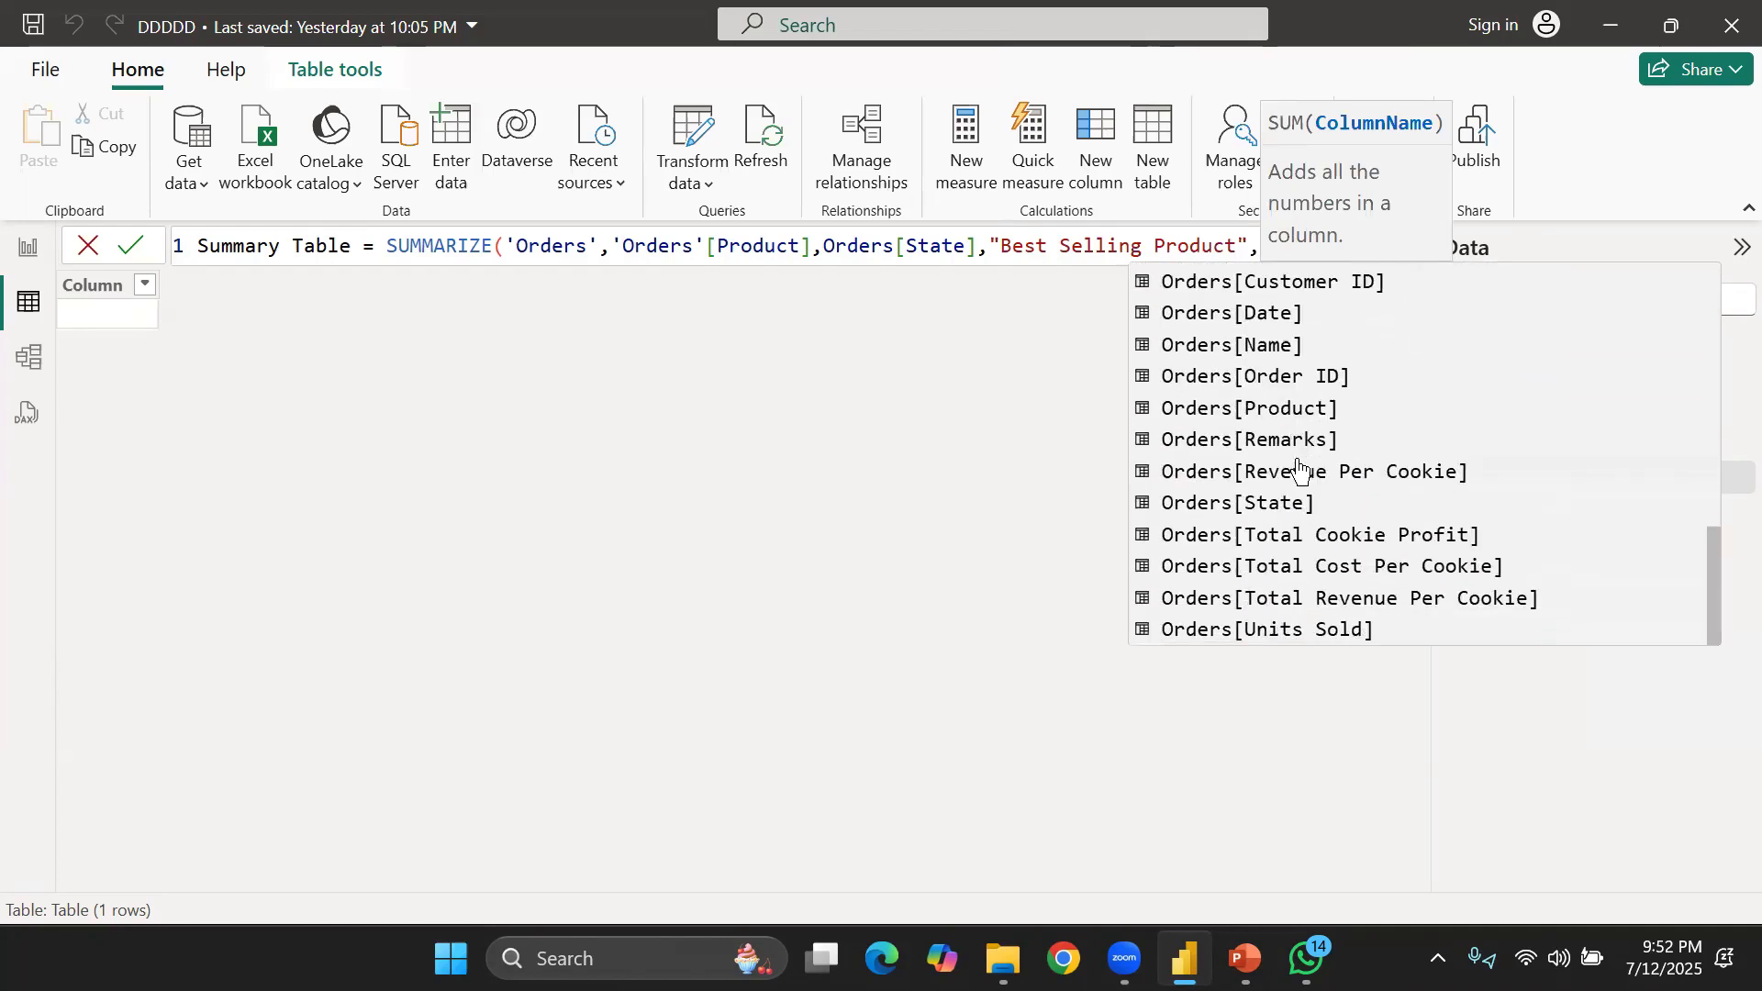
click(1290, 541)
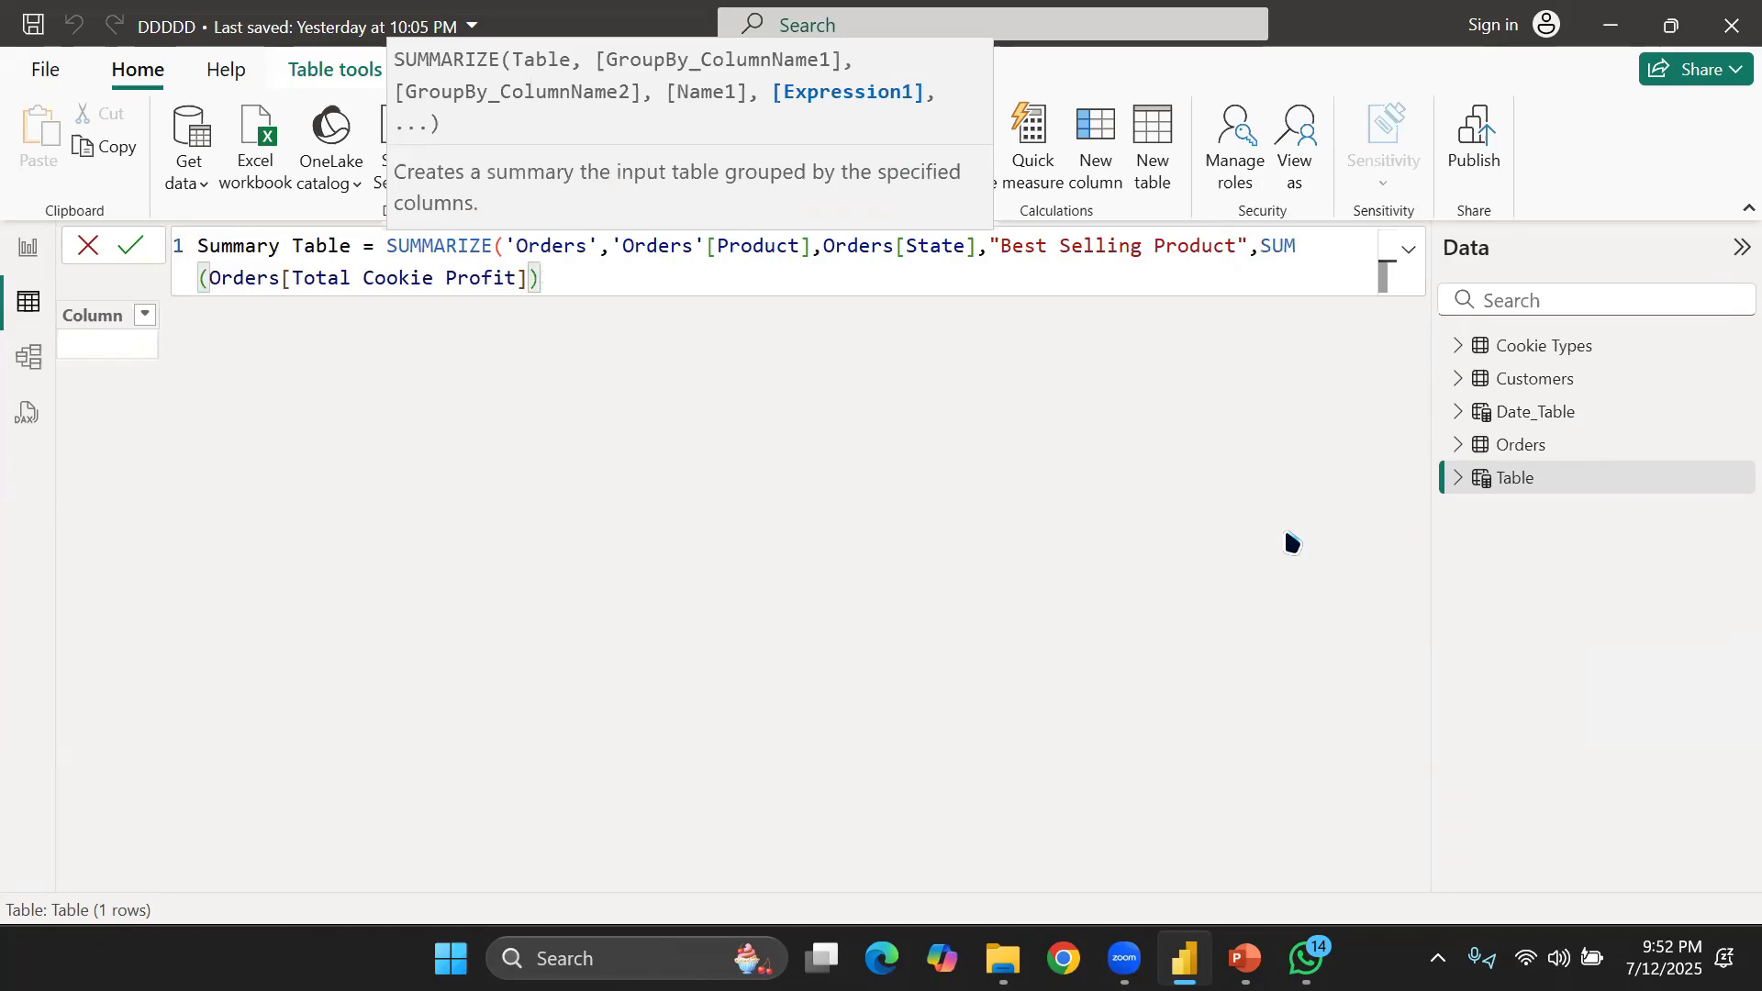
text())
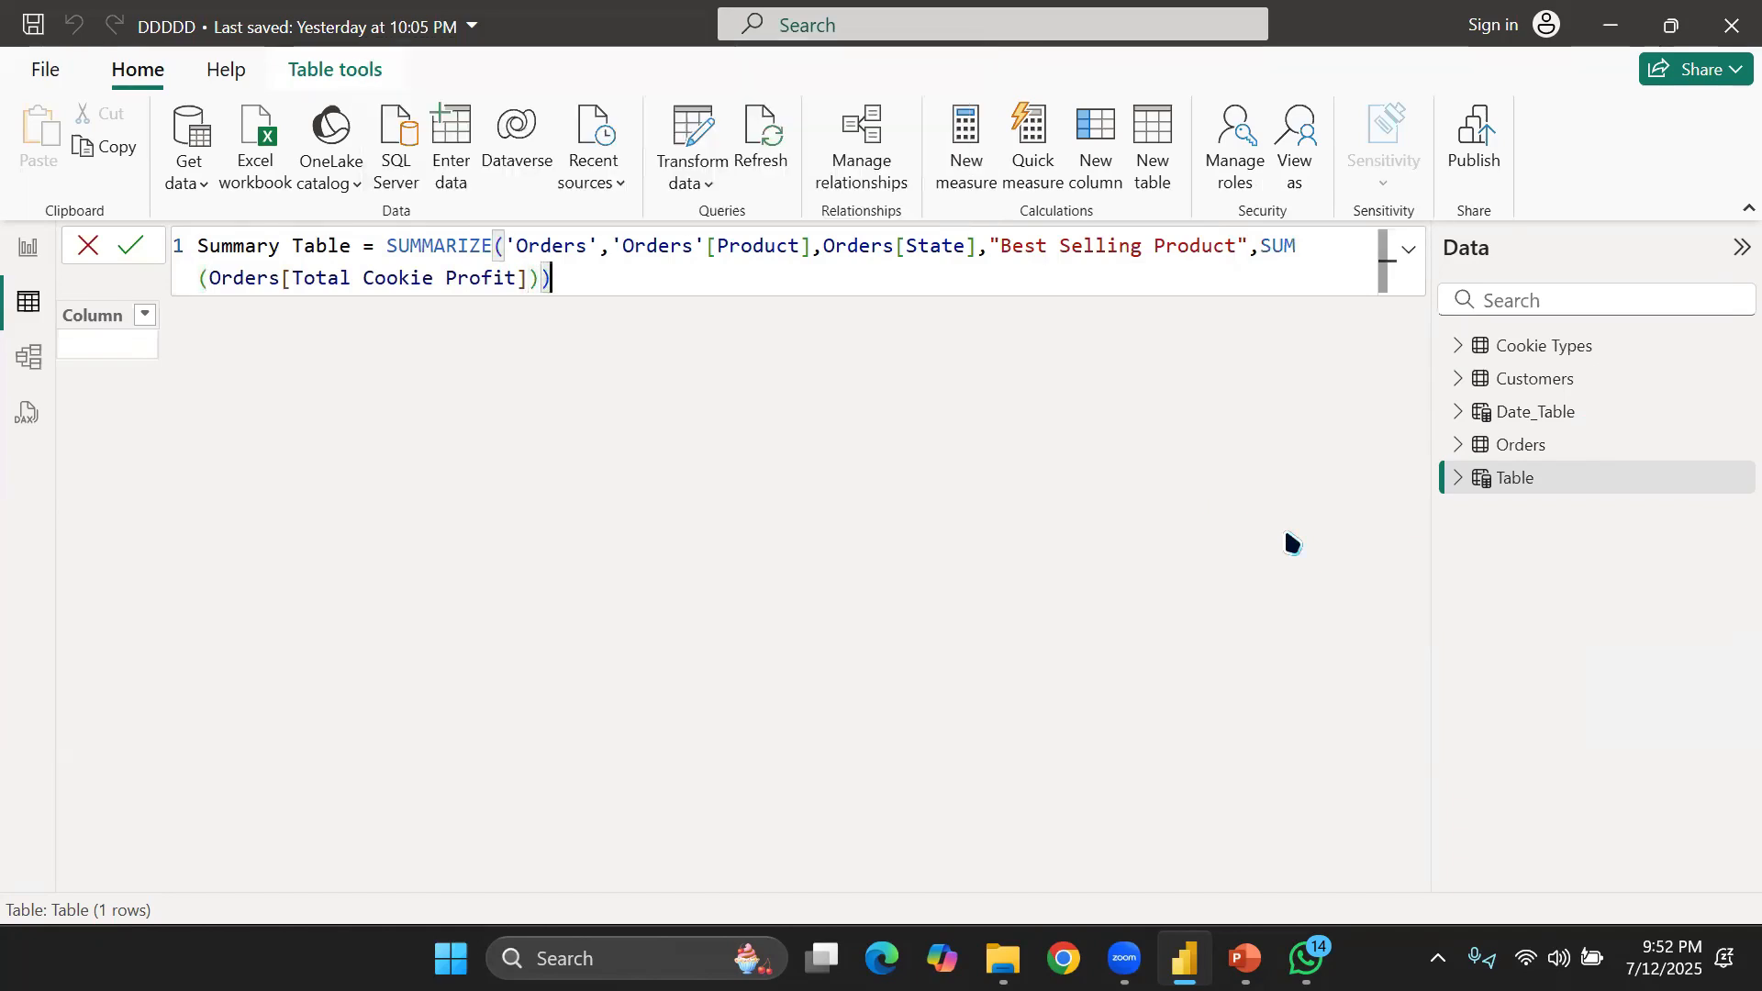
key(Return)
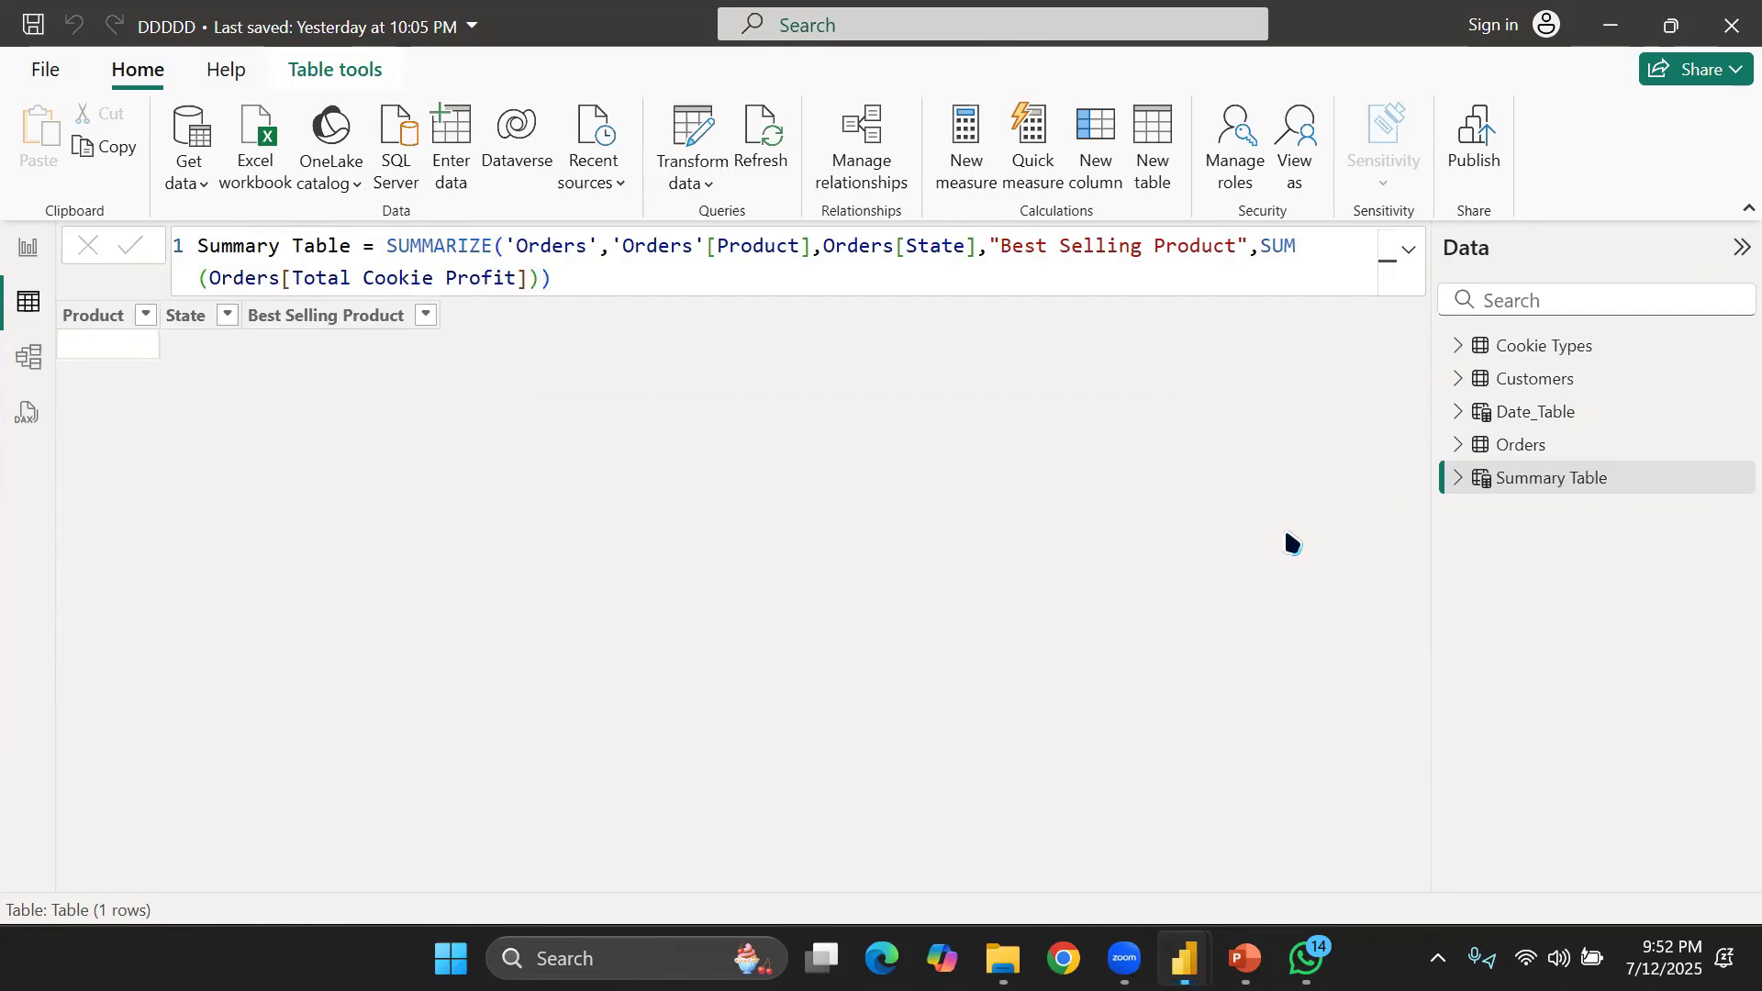
Examine the rows of the Summary Table by product and state, with attention to the Product column
scroll(448, 637, down, 3)
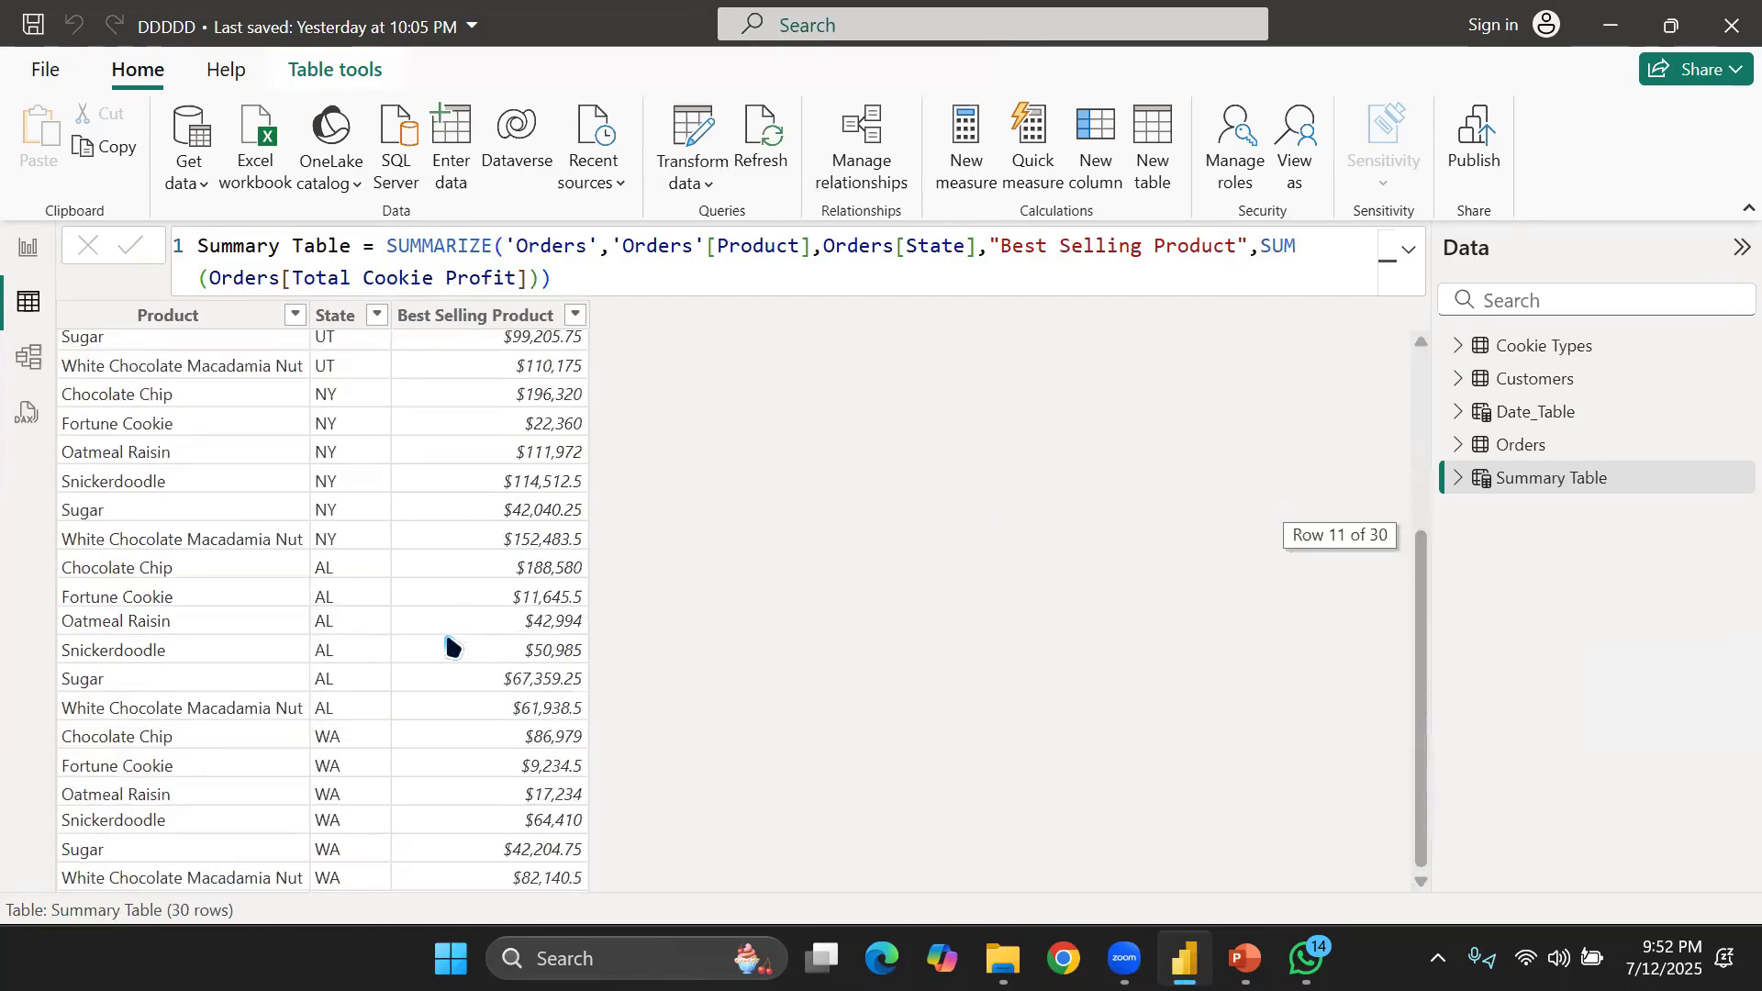
scroll(447, 638, up, 3)
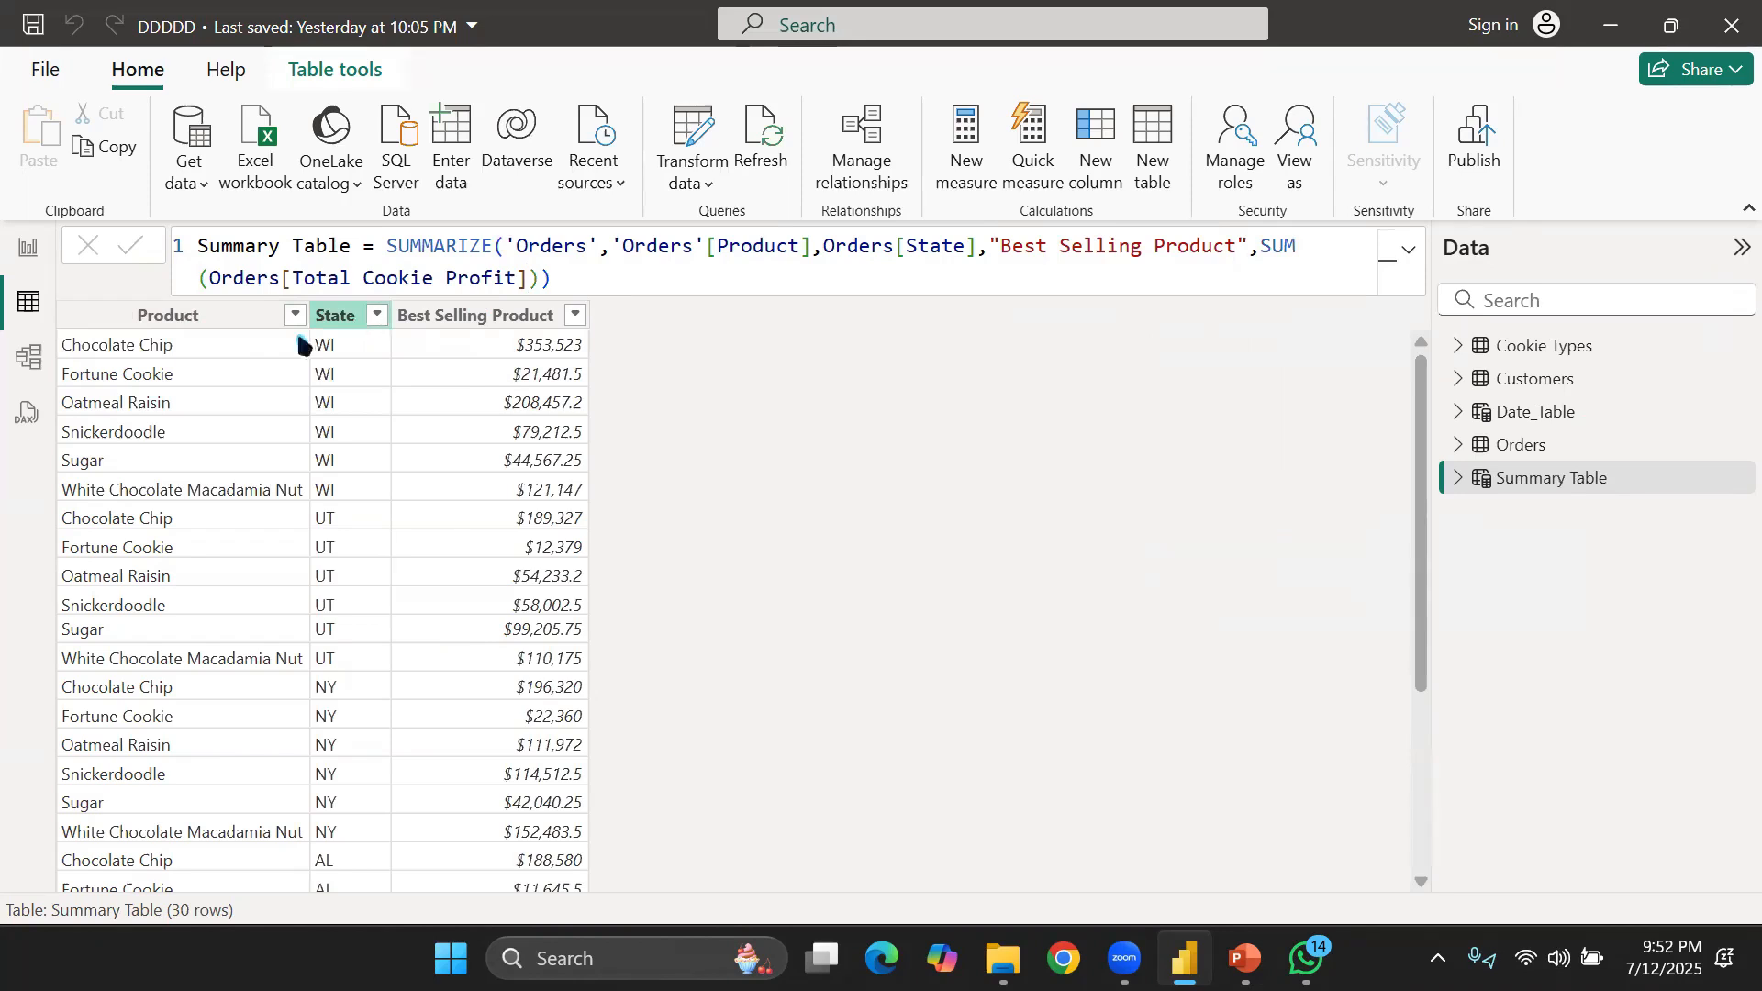
click(170, 328)
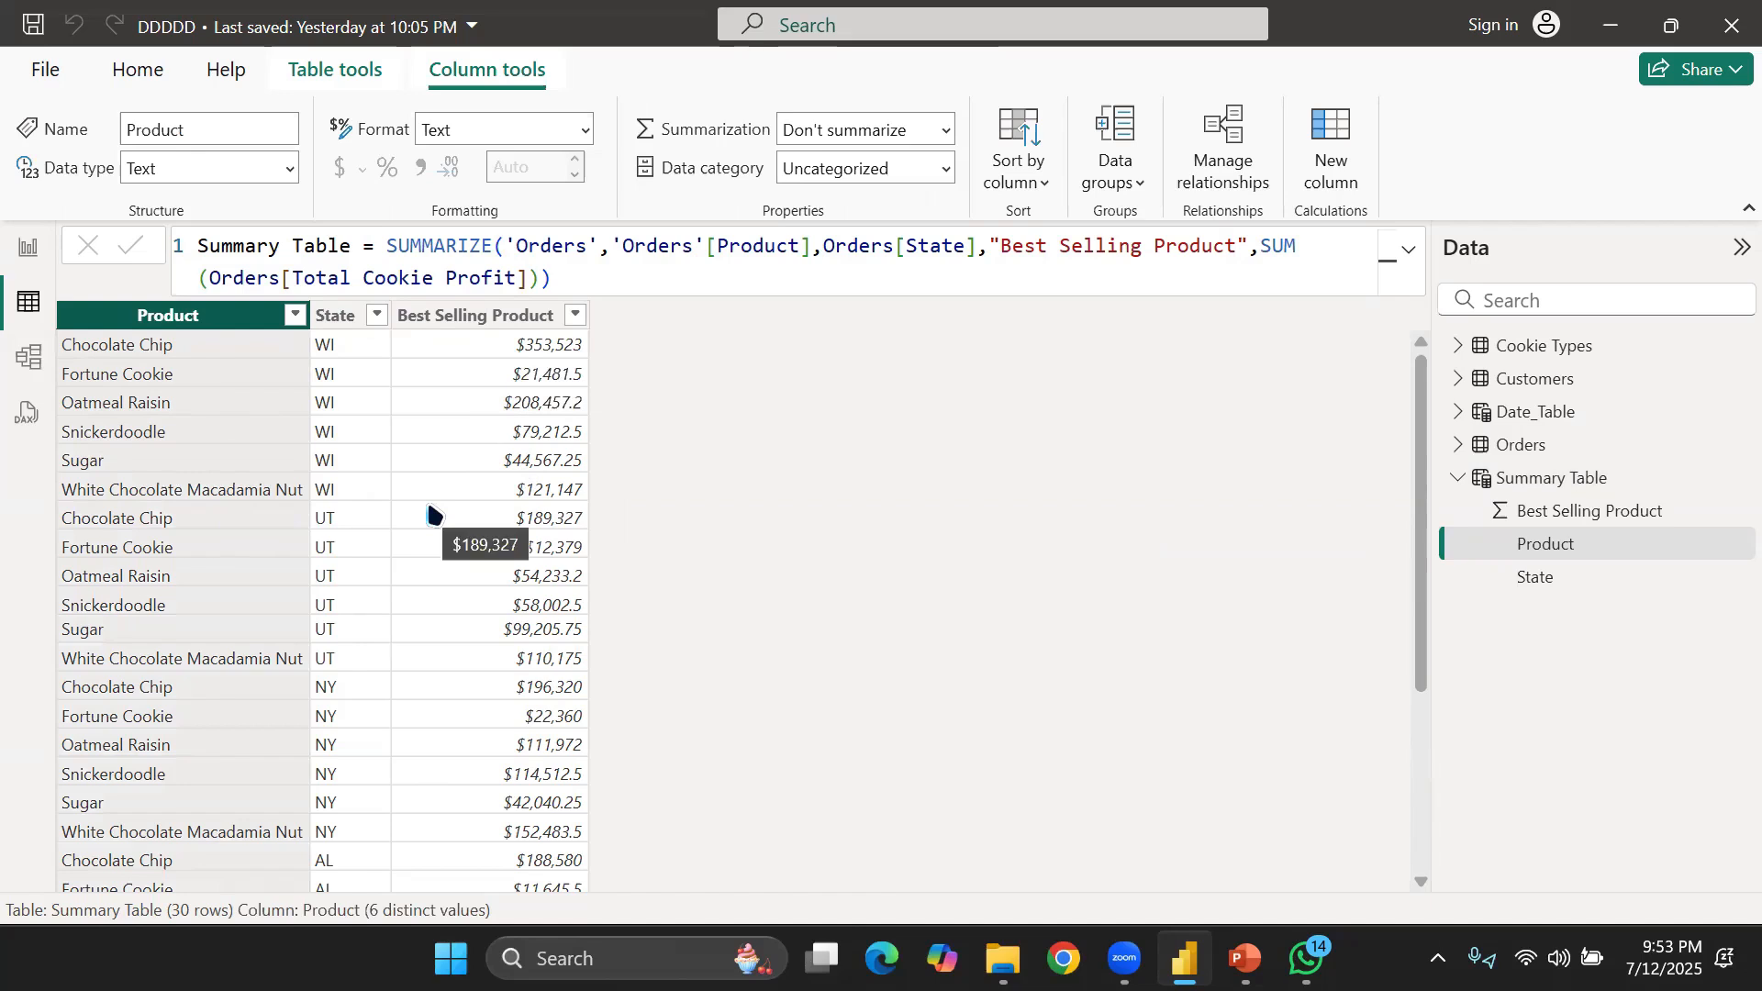
scroll(397, 528, down, 2)
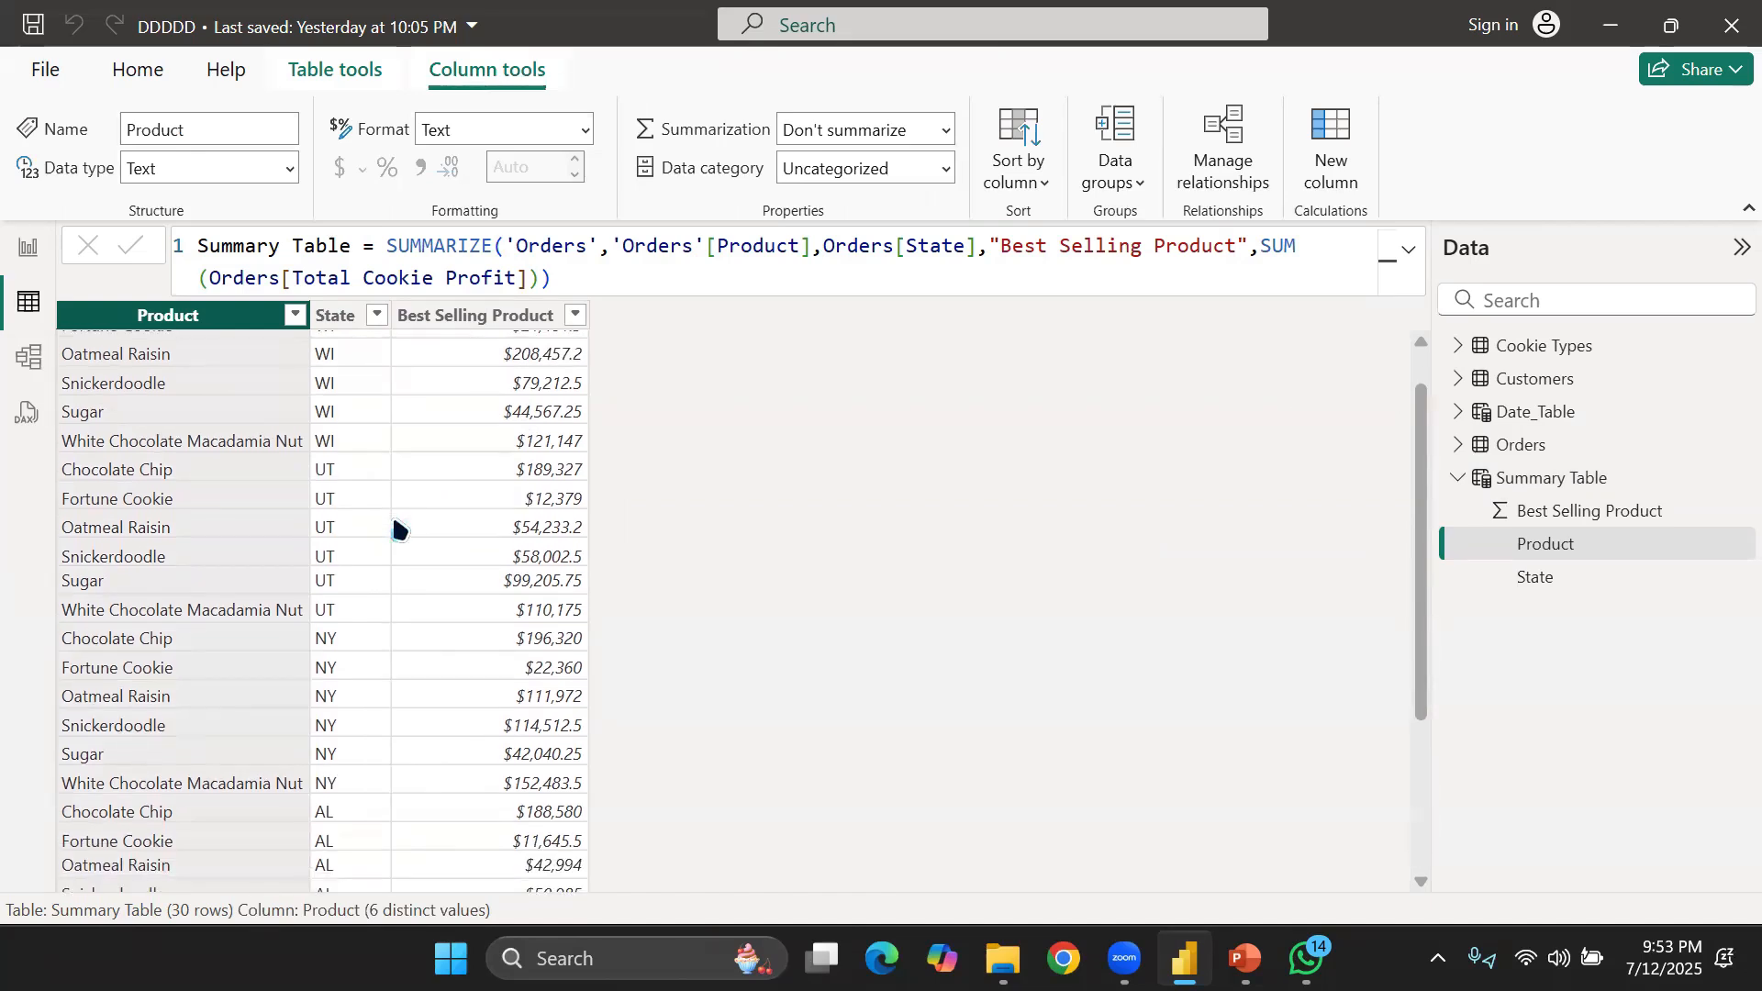
scroll(396, 528, down, 3)
scroll(396, 527, up, 3)
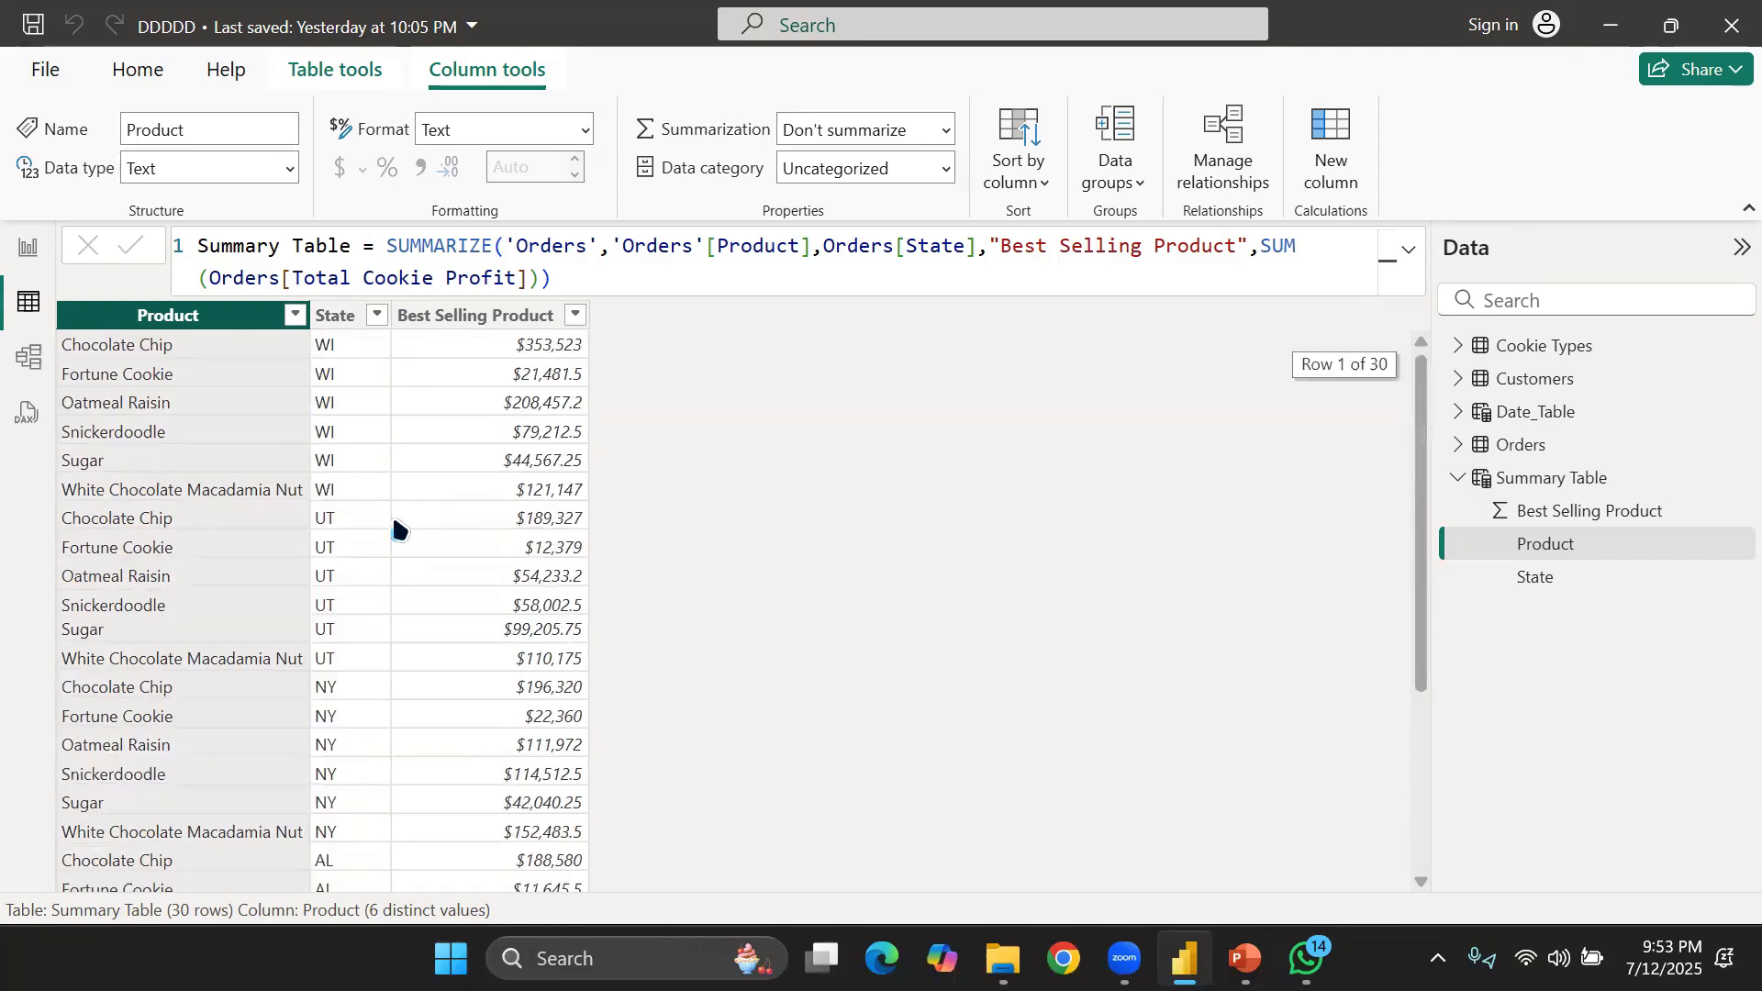
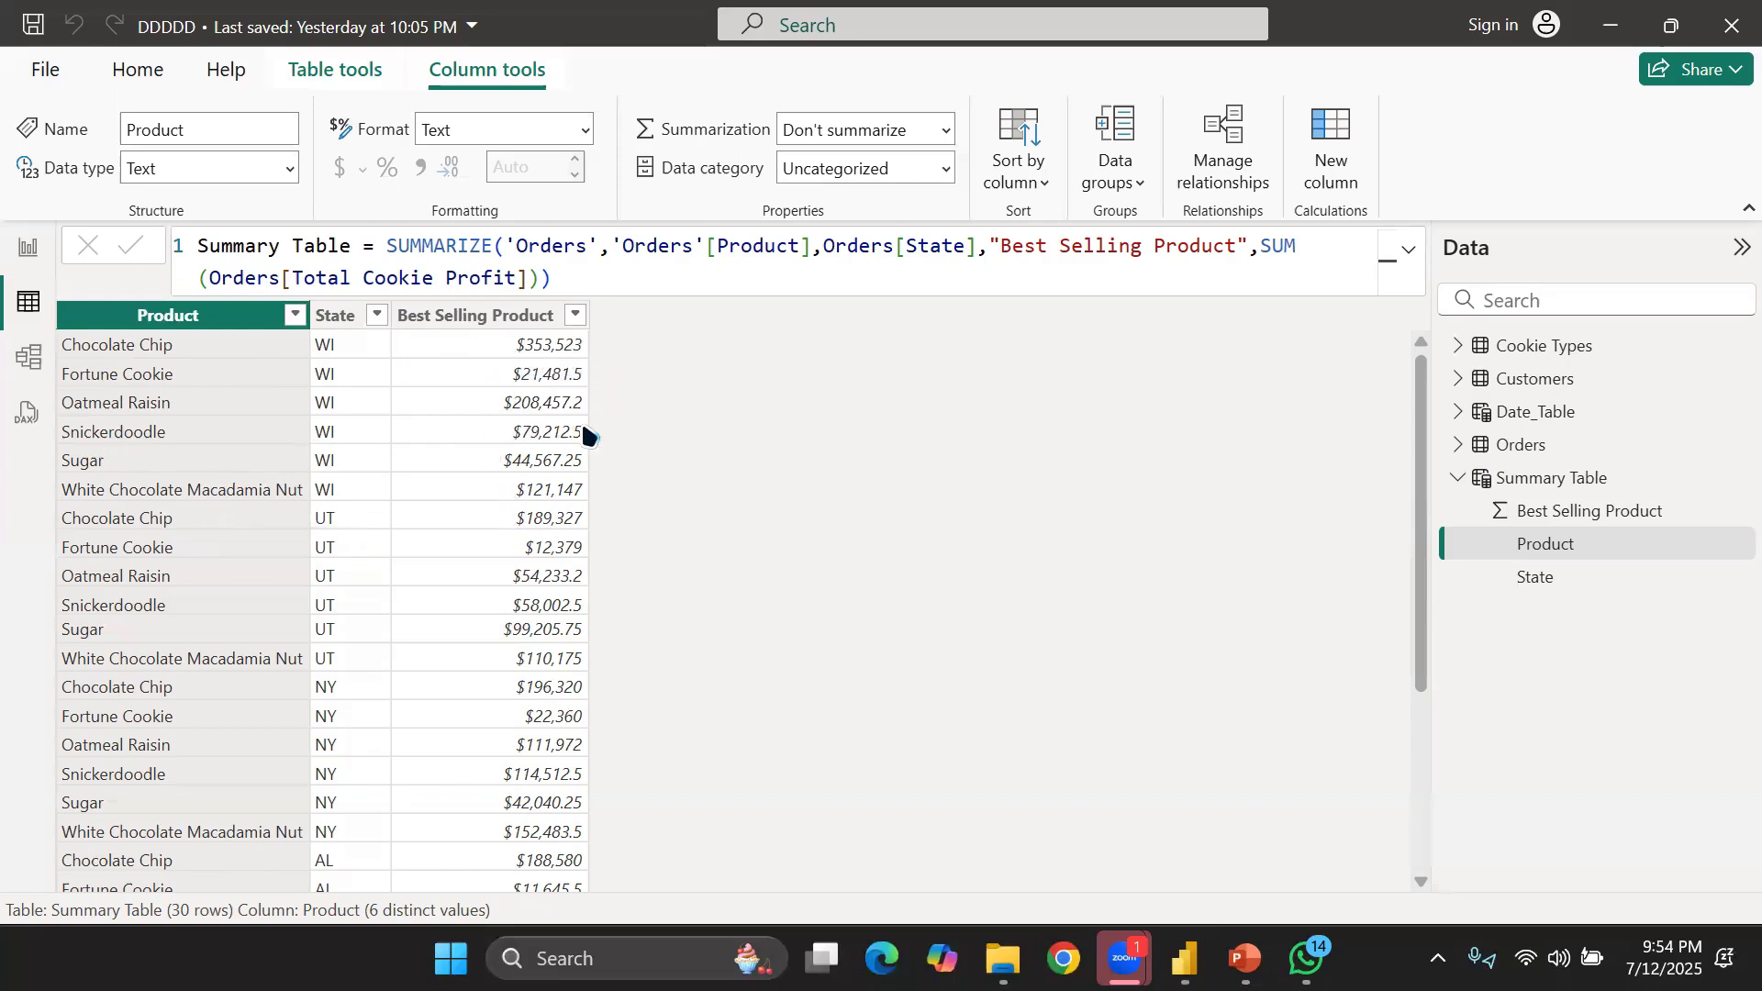
click(494, 354)
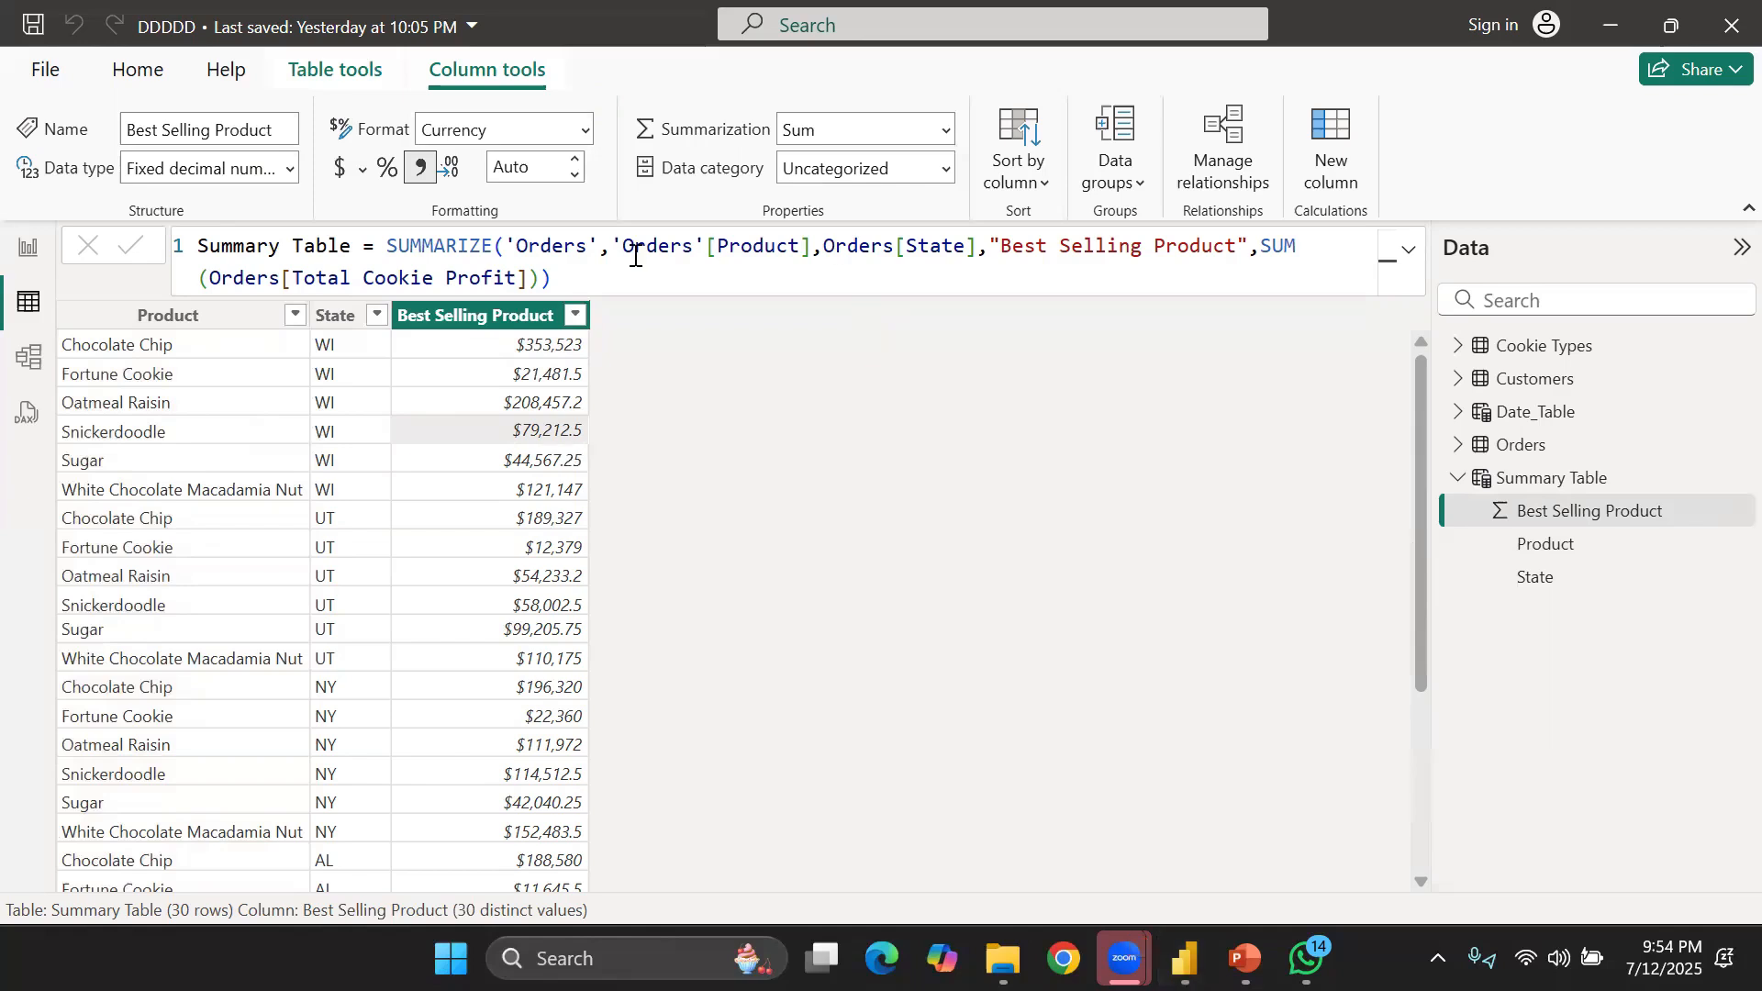
click(575, 317)
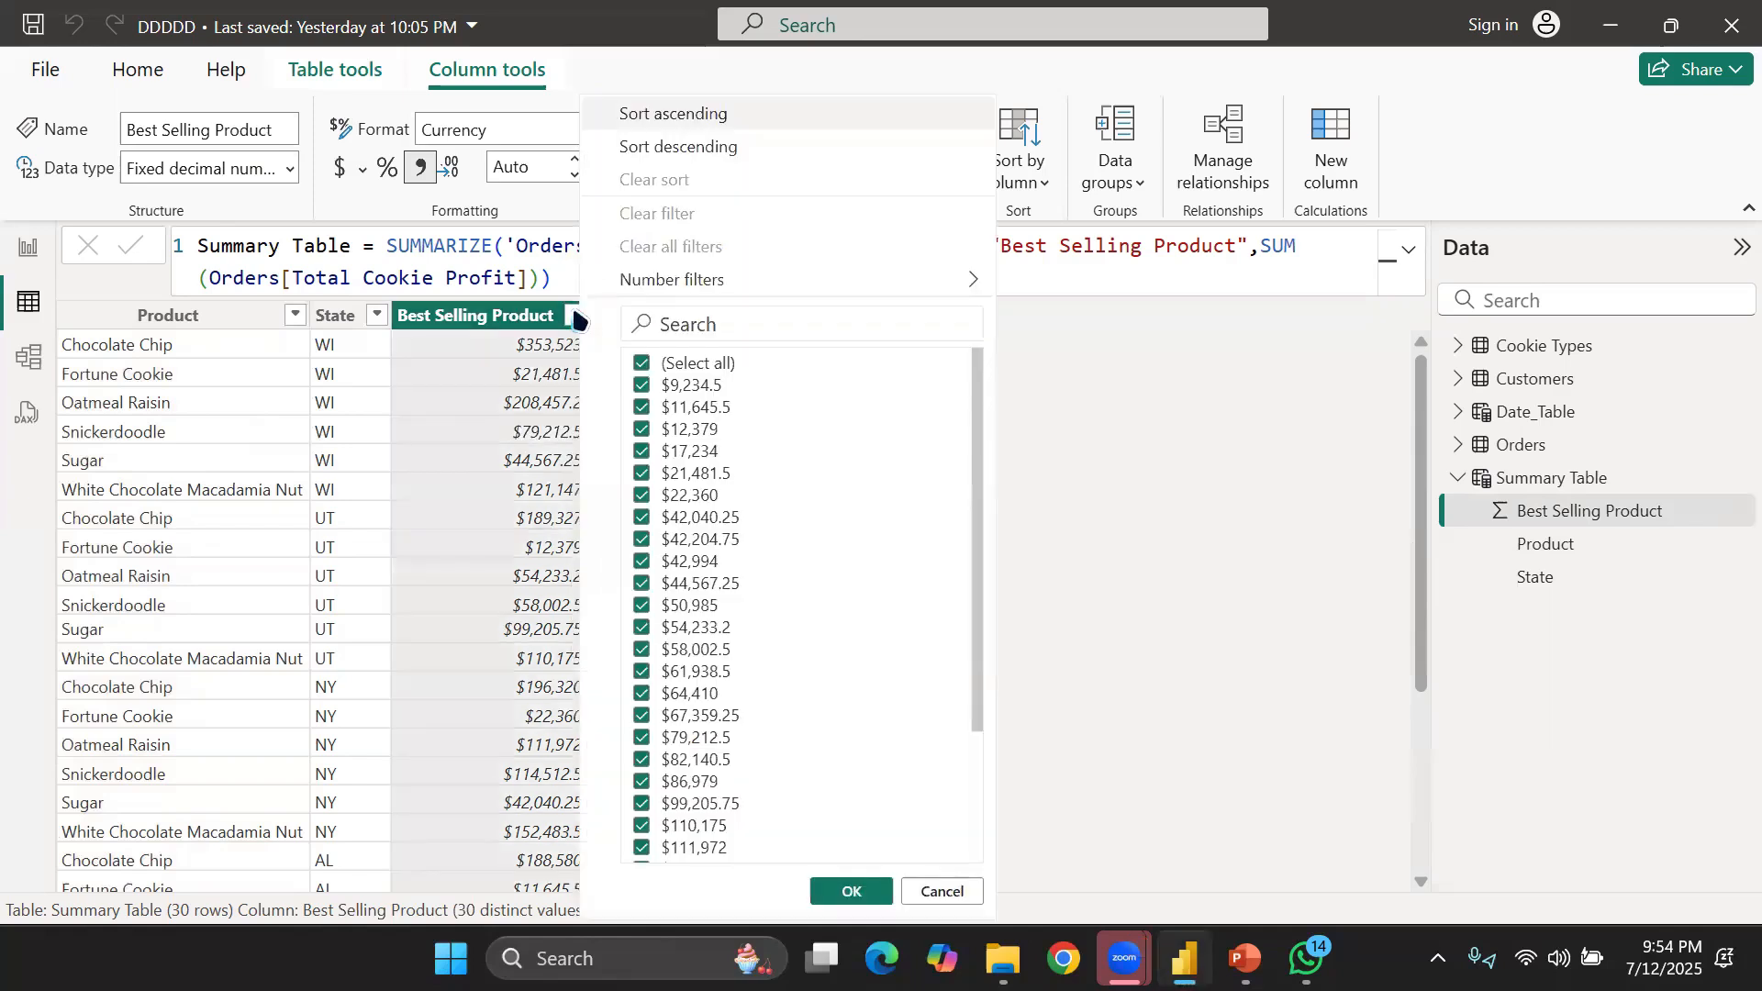
click(511, 325)
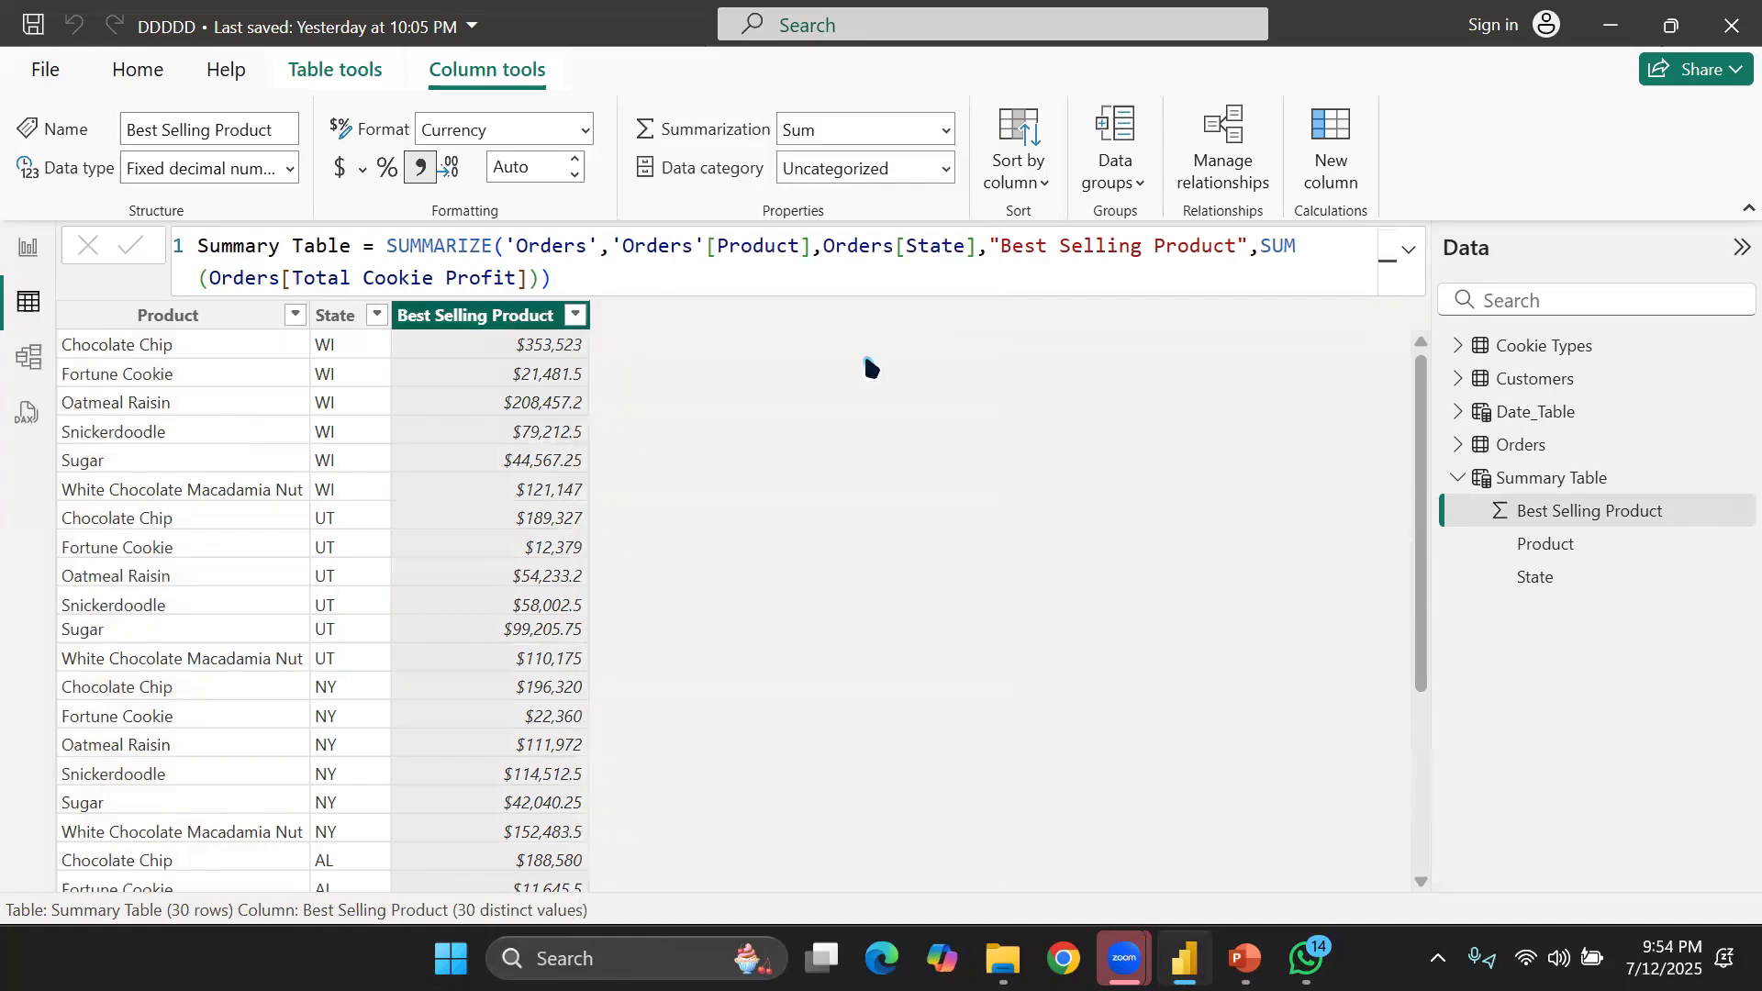
right_click(1541, 522)
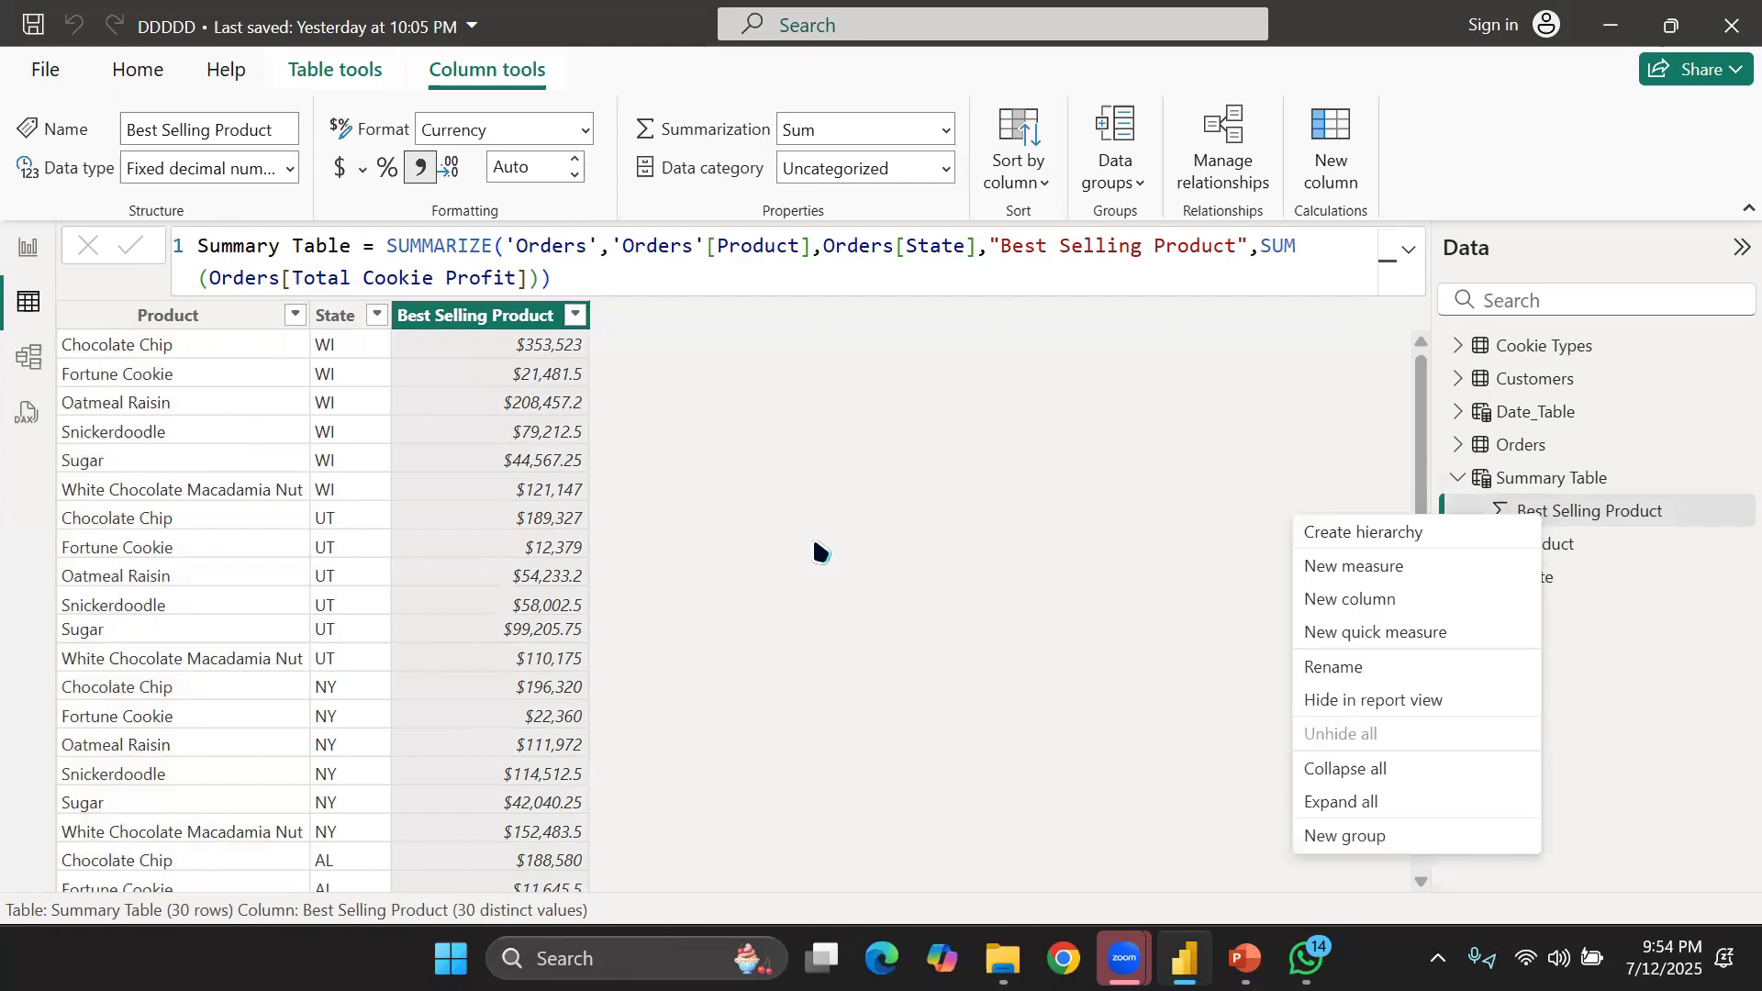
click(769, 440)
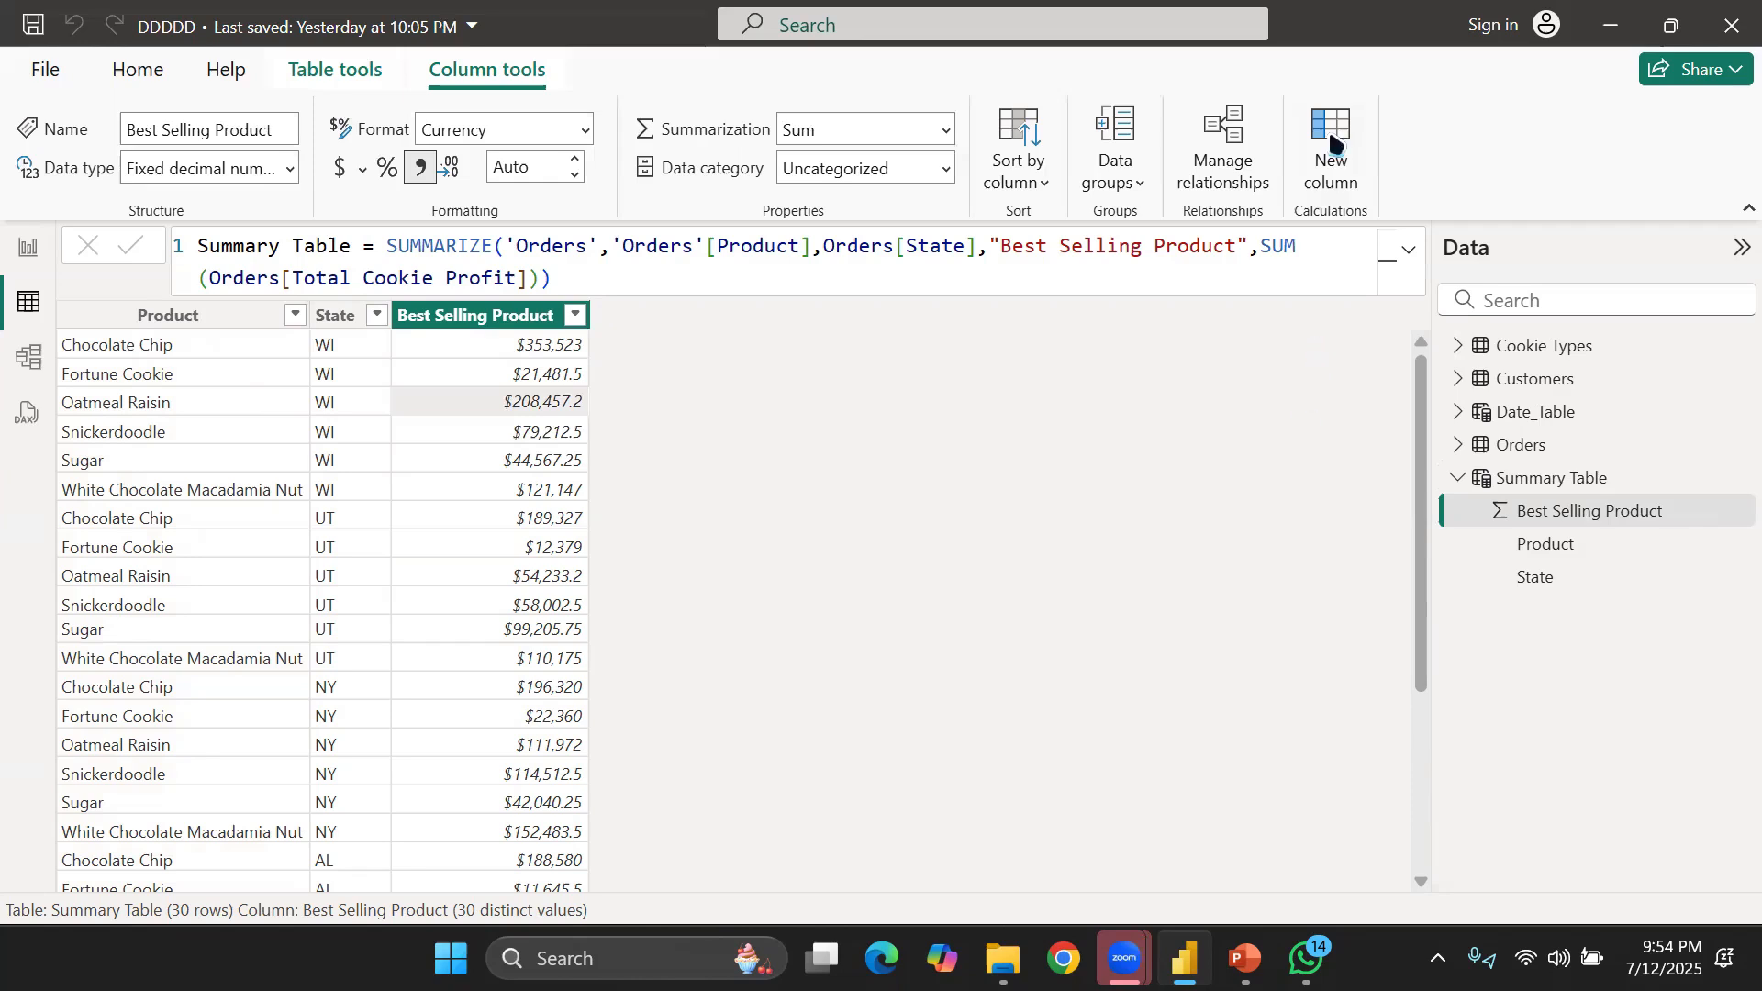
Reopen the Summary Table formula and add "Percentage" as the second column's name argument after the SUM expression
click(1317, 251)
click(1184, 271)
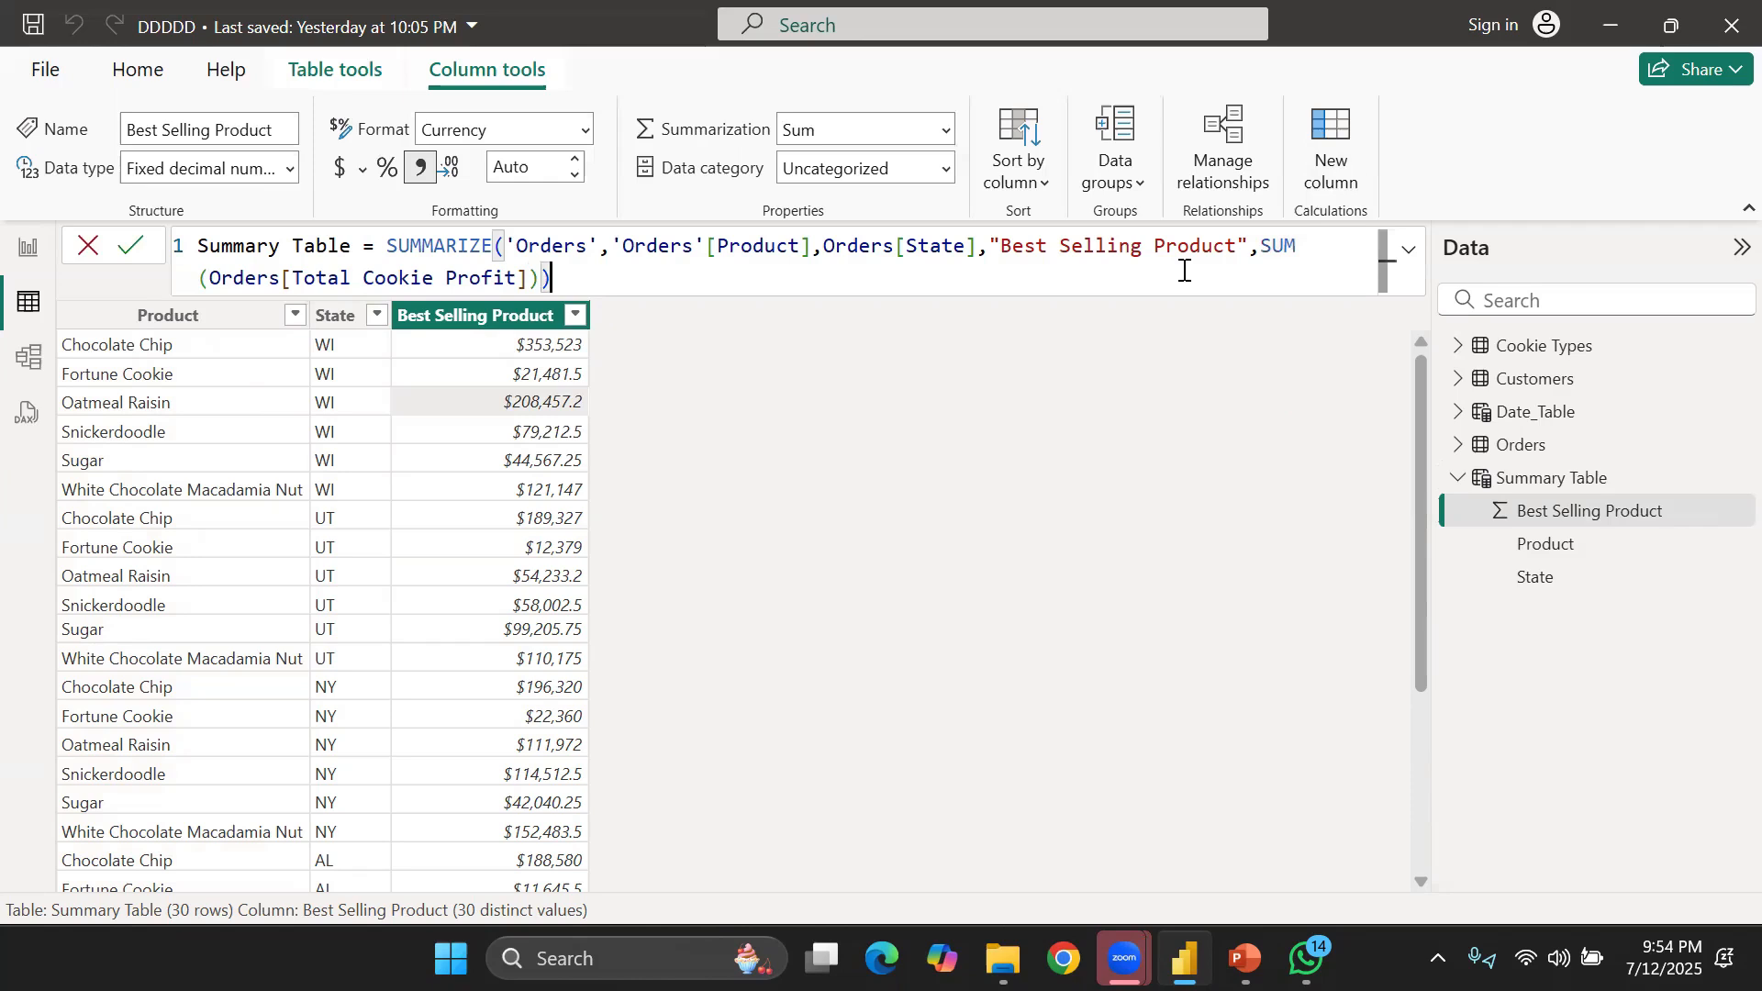
key(BackSpace)
key(BackSpace)
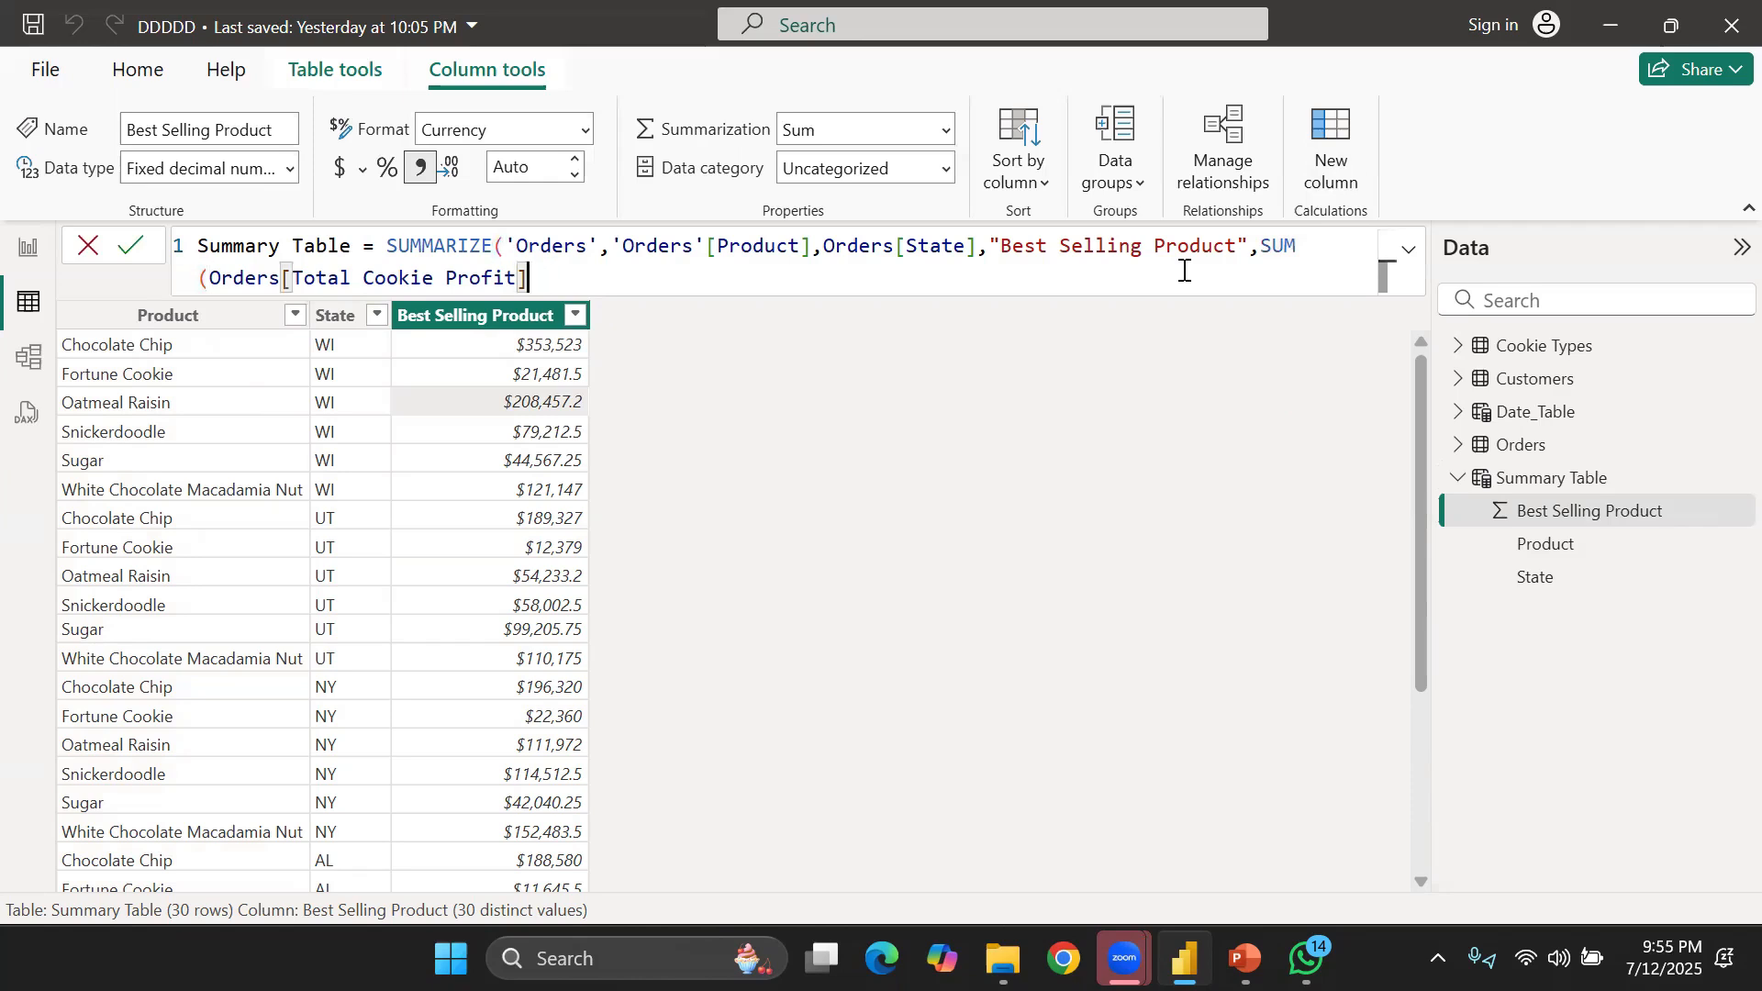
text(,)
key(BackSpace)
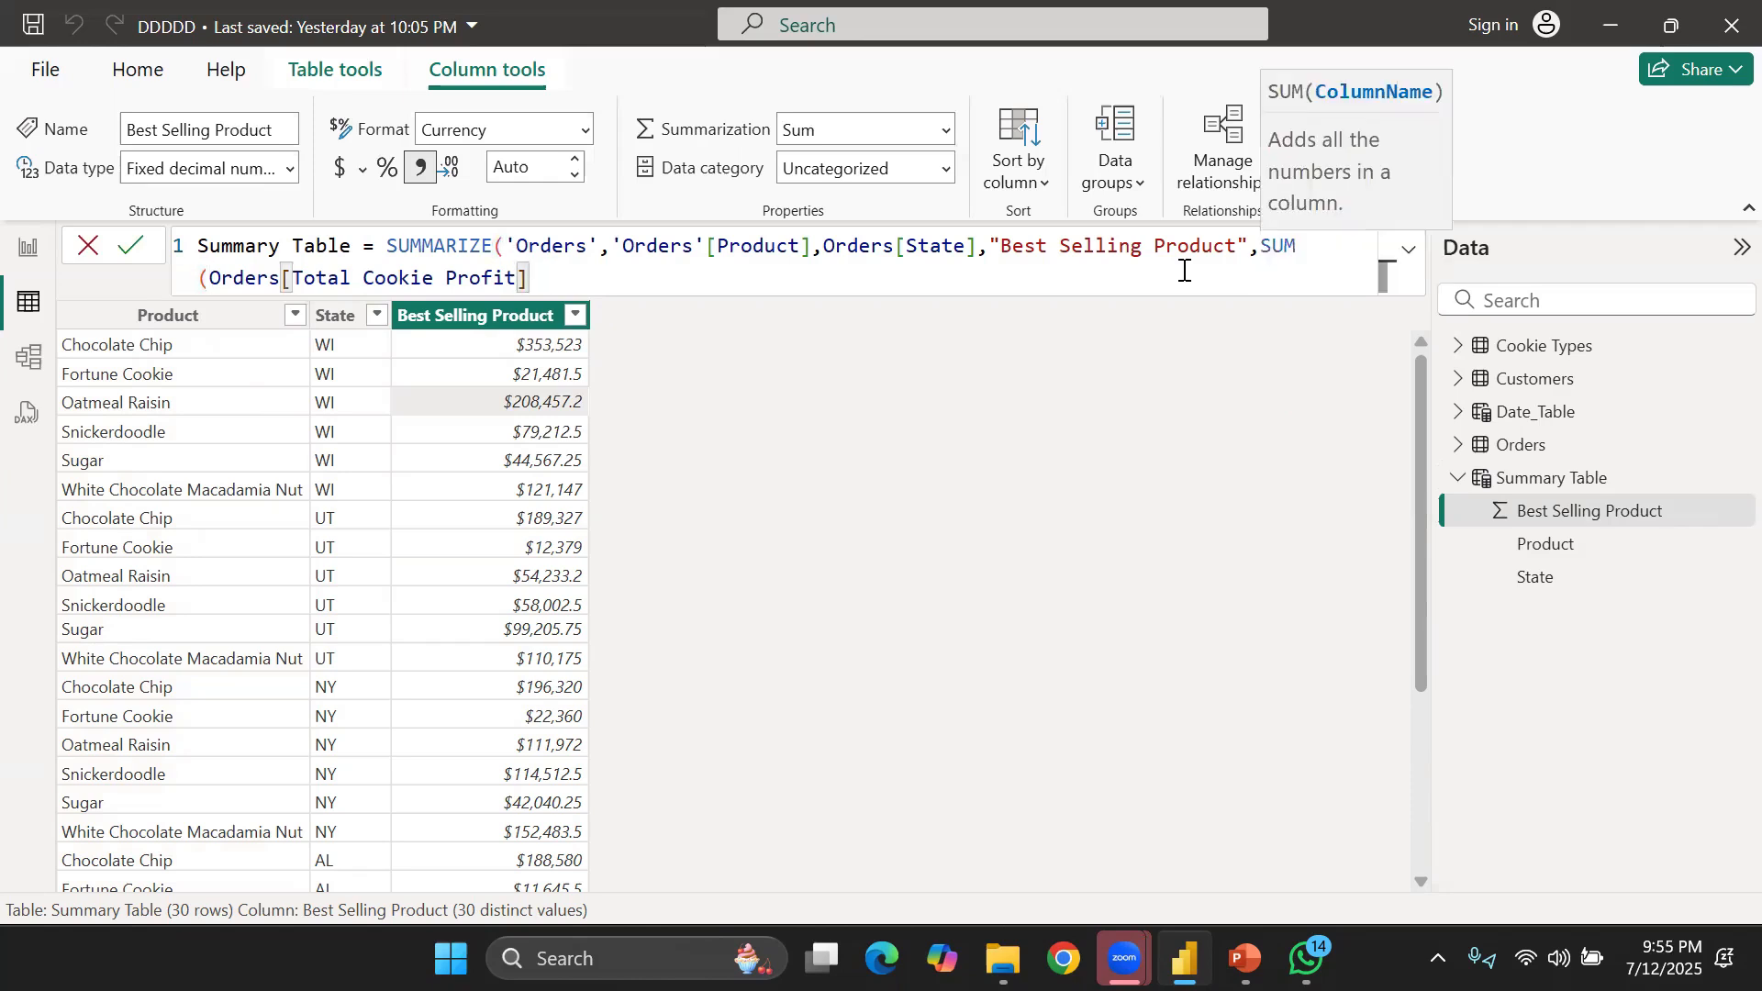
key(BackSpace)
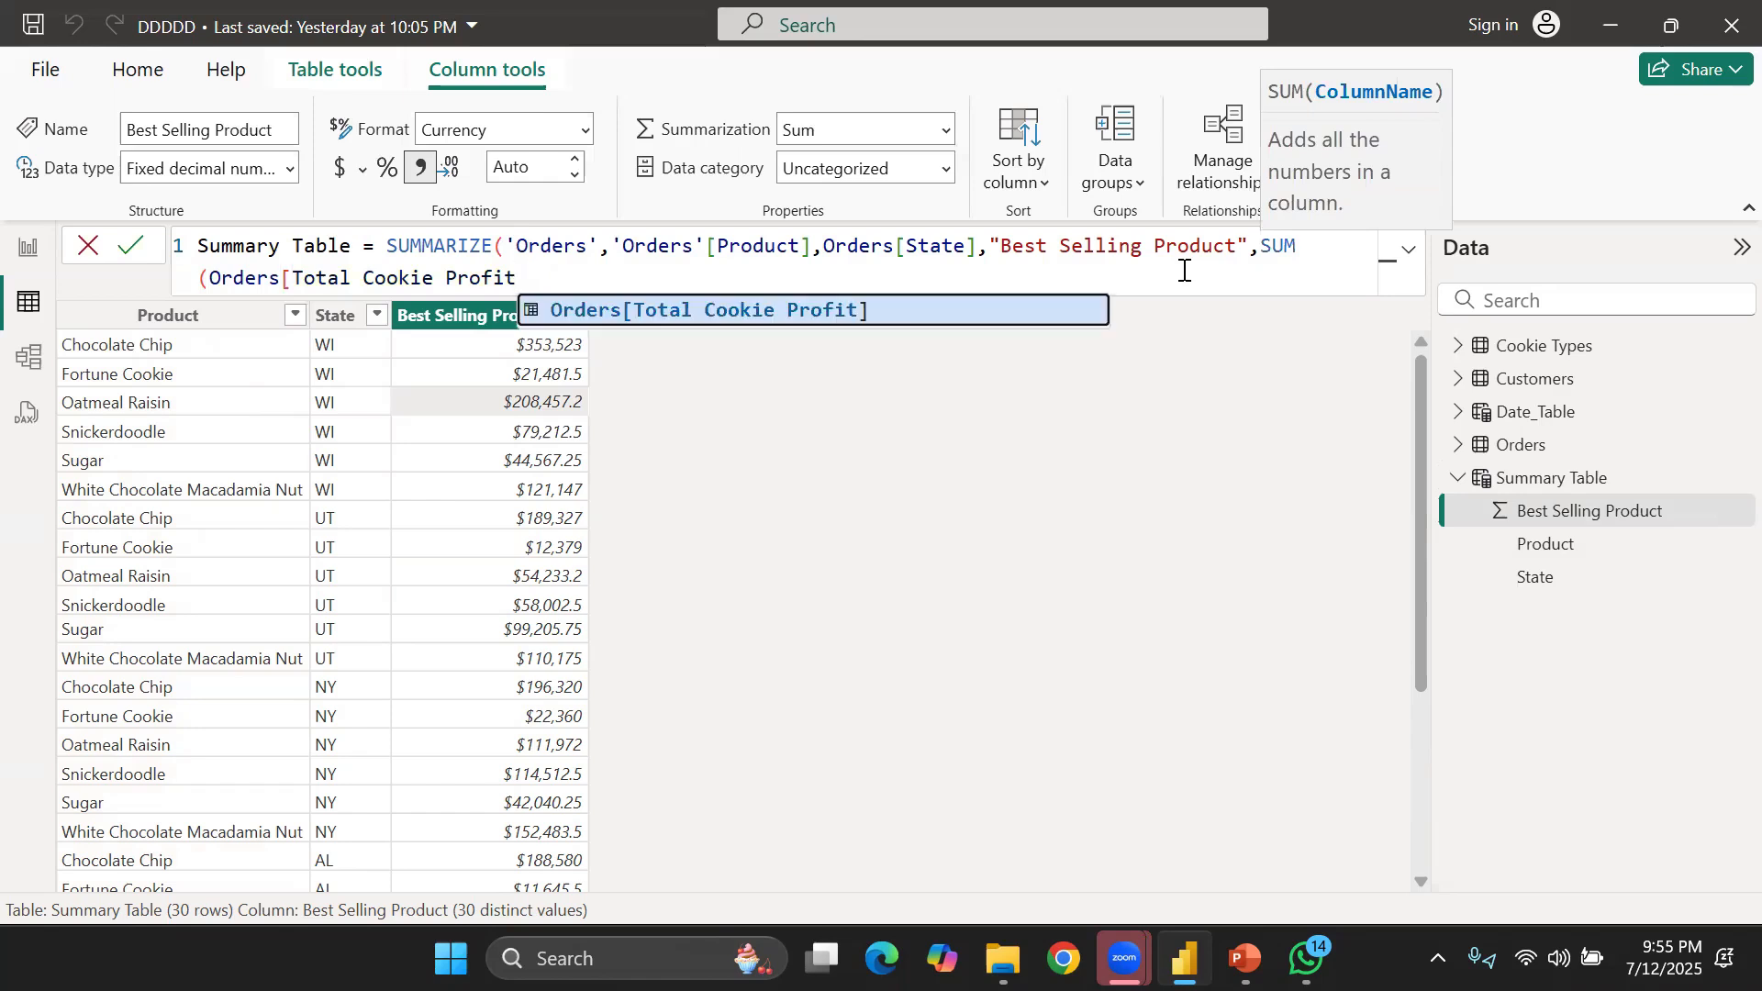
text(])
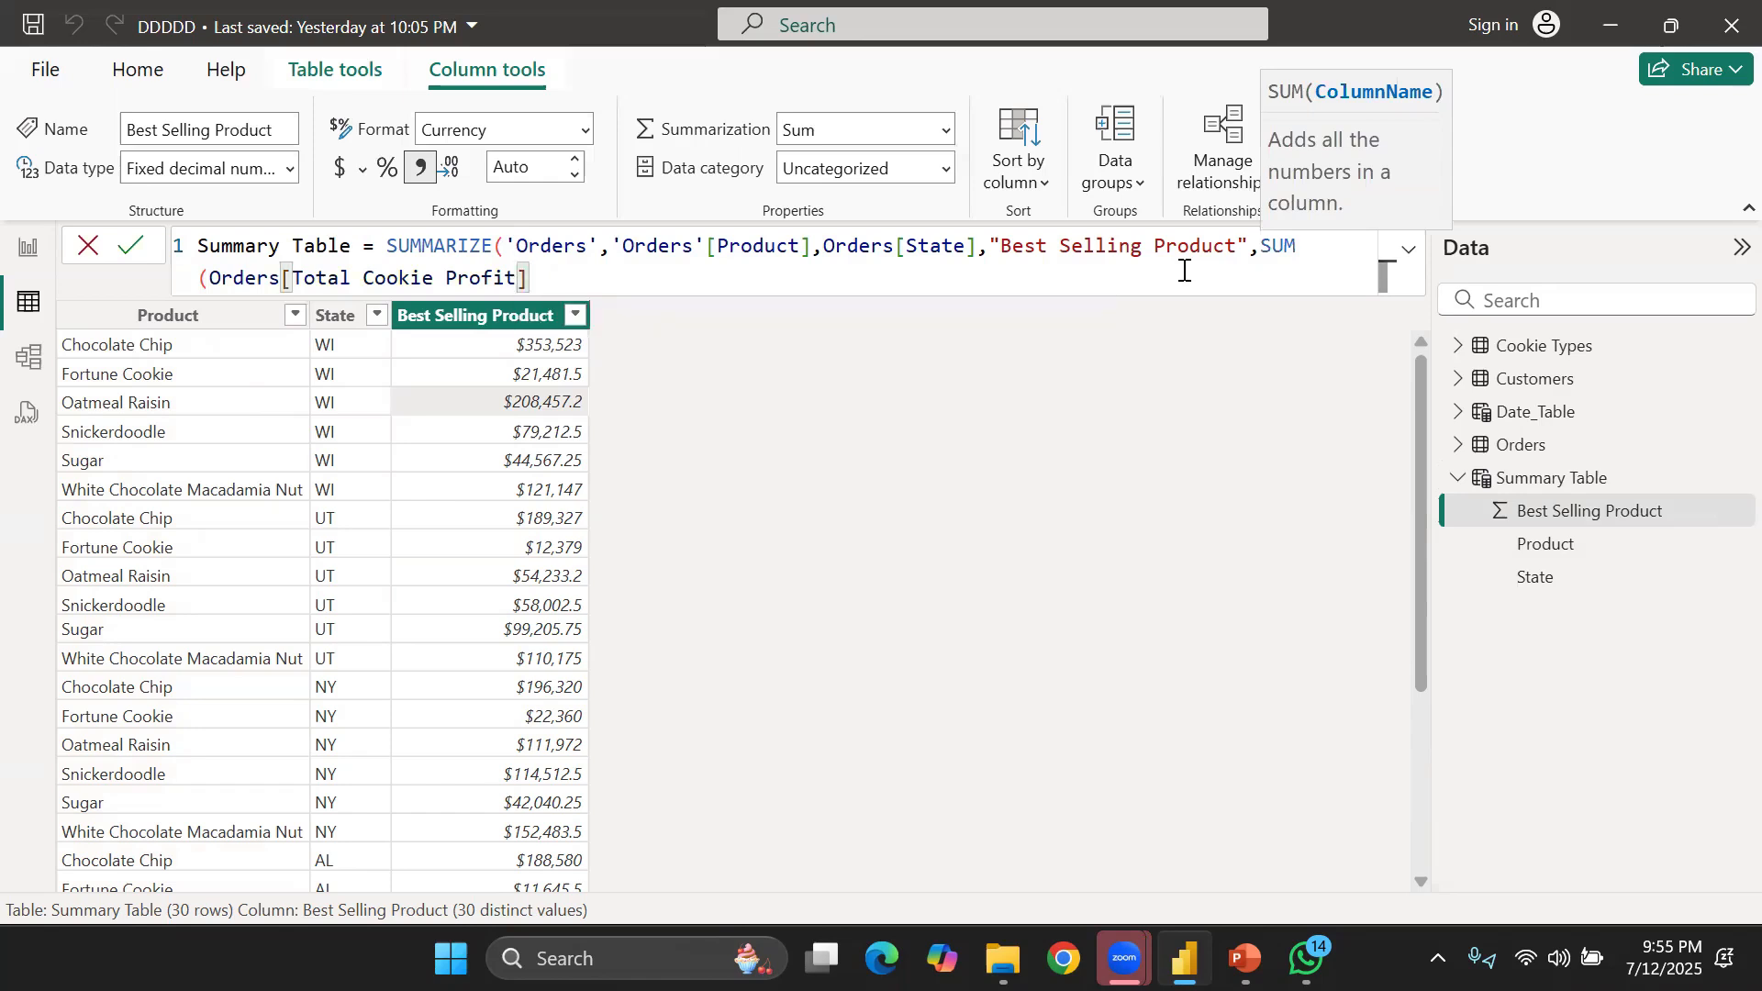
text())
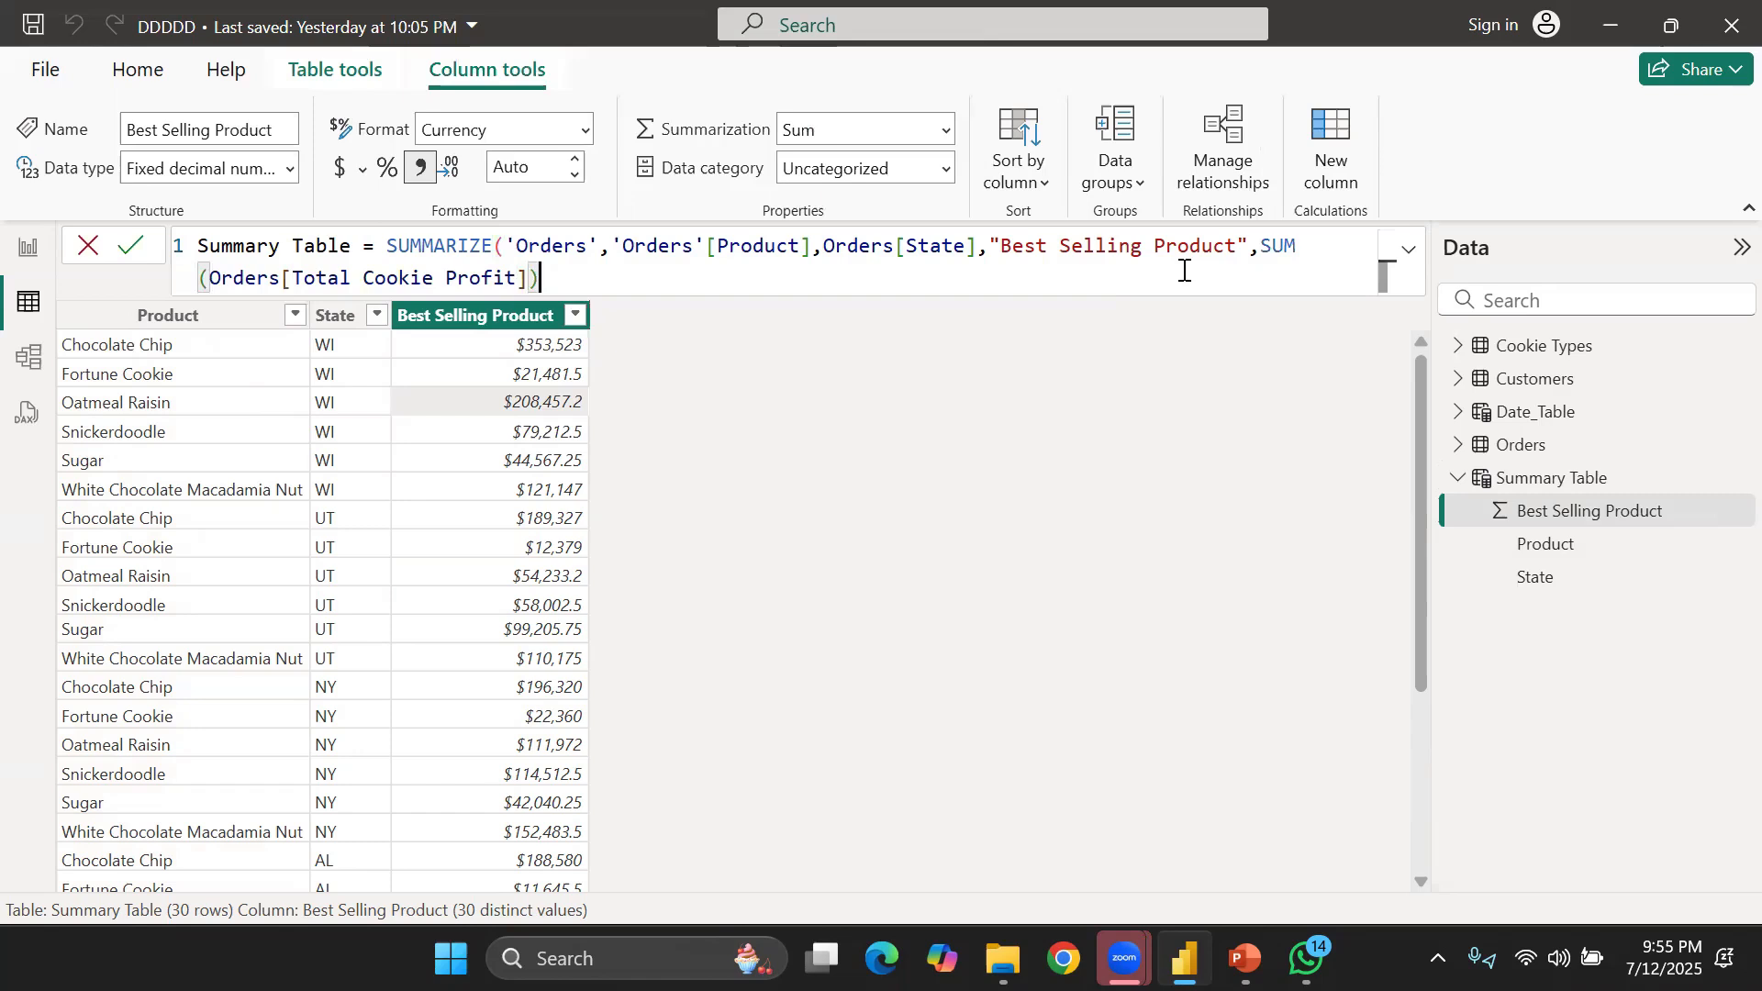
text(,)
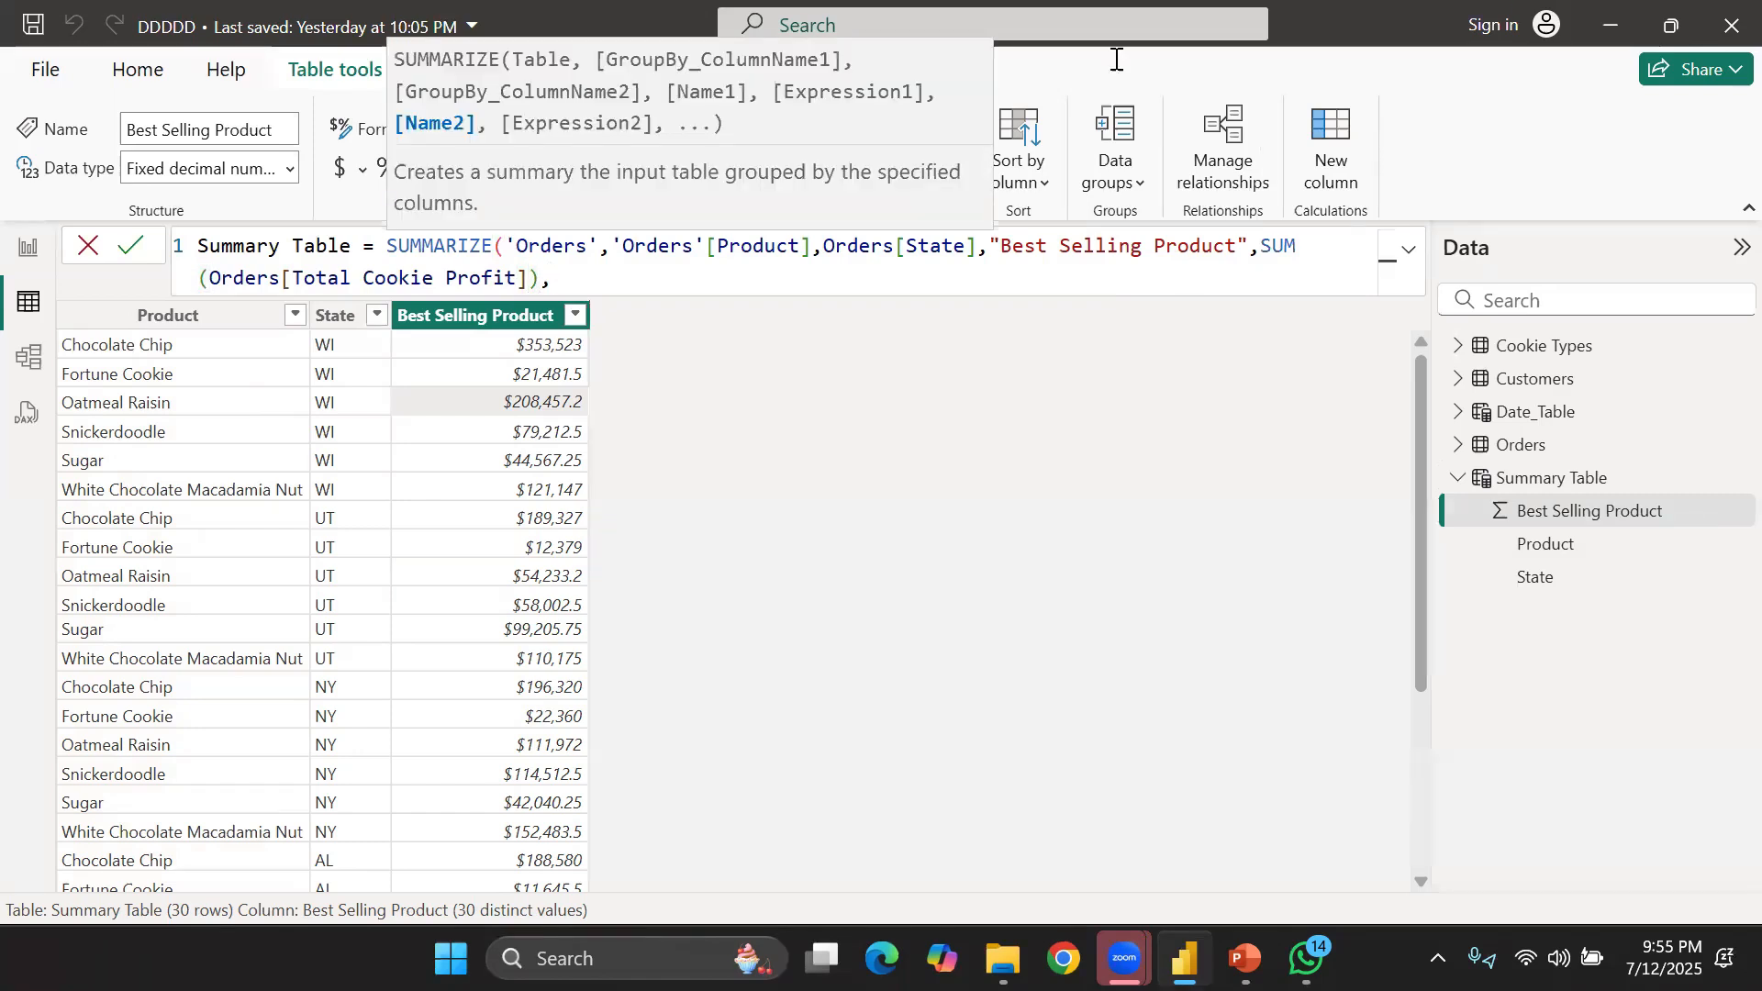
text("Percentage",)
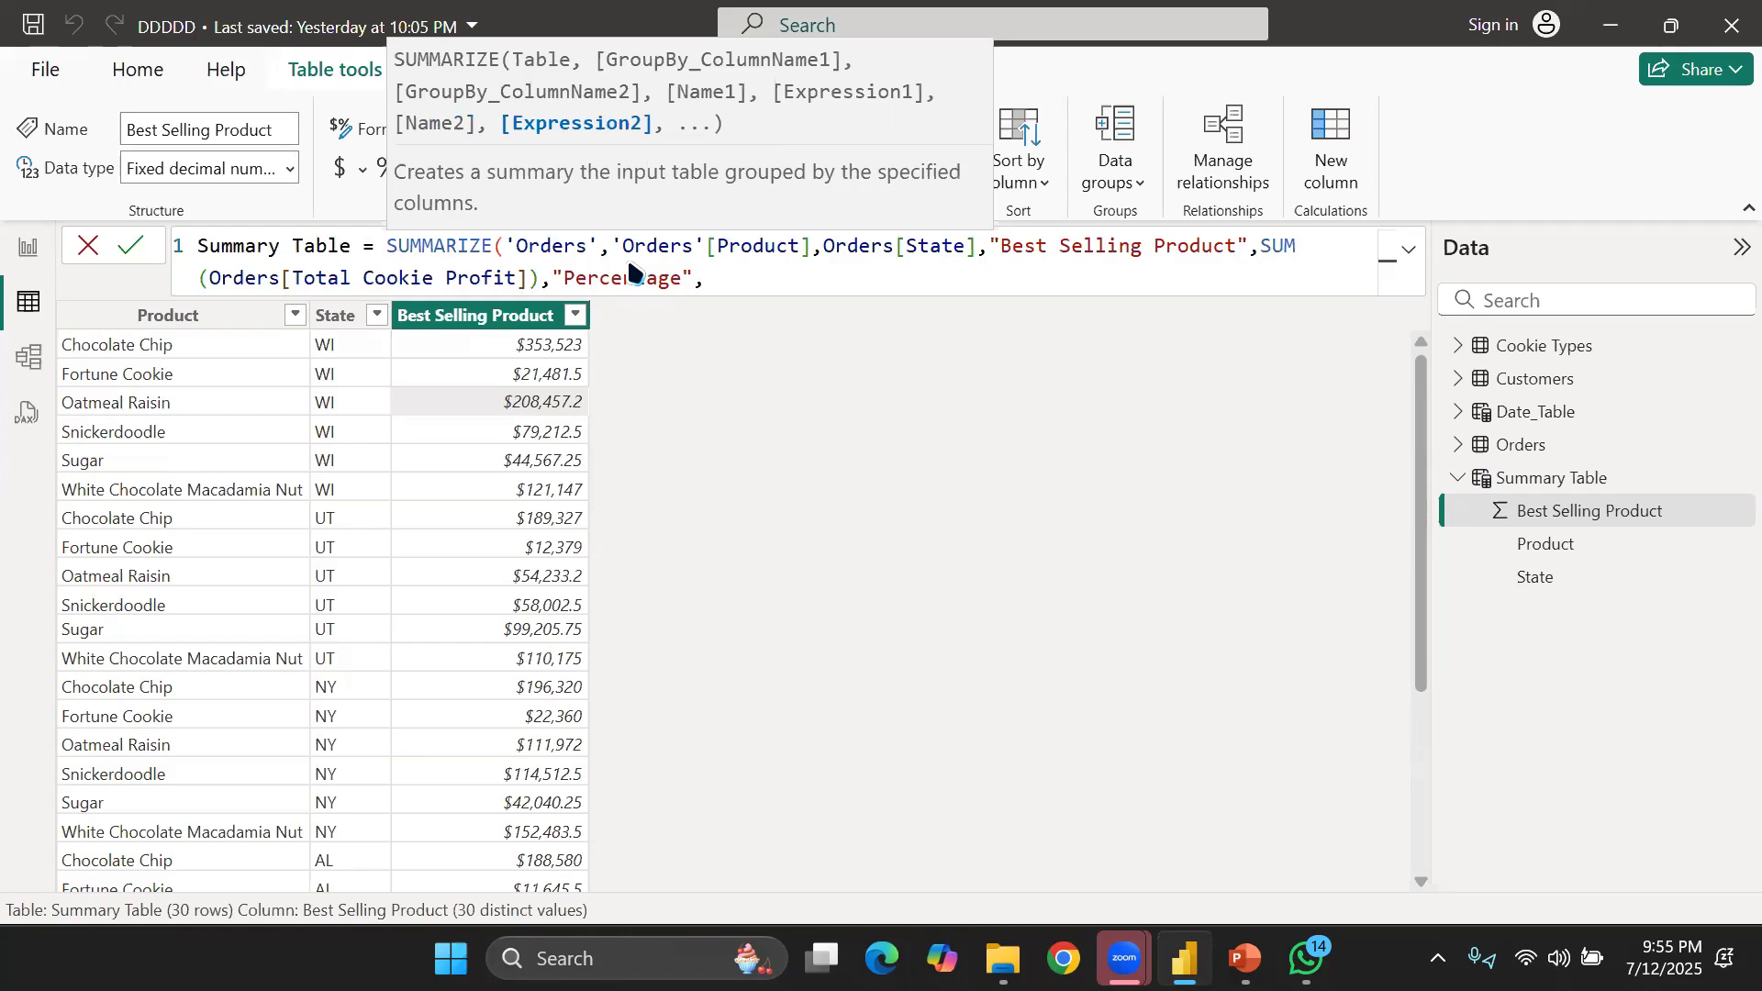
Supply PERCENTILE.EXC(Orders[Total Cookie Profit]) as the "Percentage" column's expression, close SUMMARIZE and commit the formula
text(per)
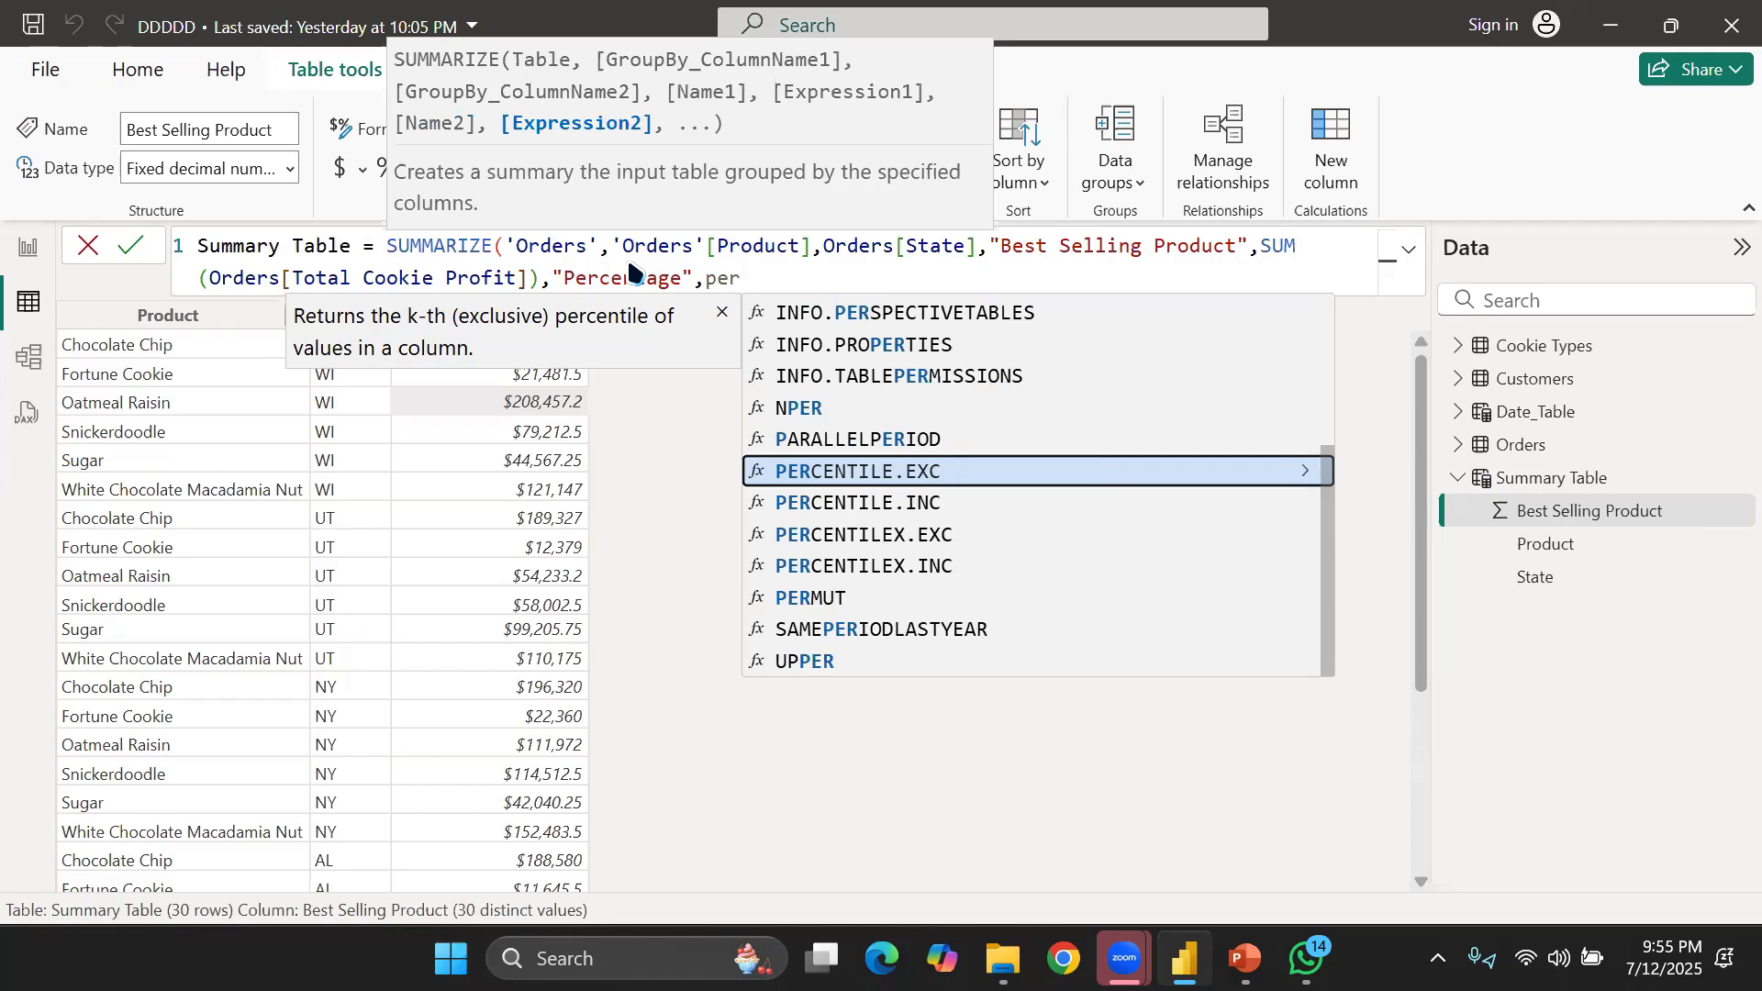
key(Tab)
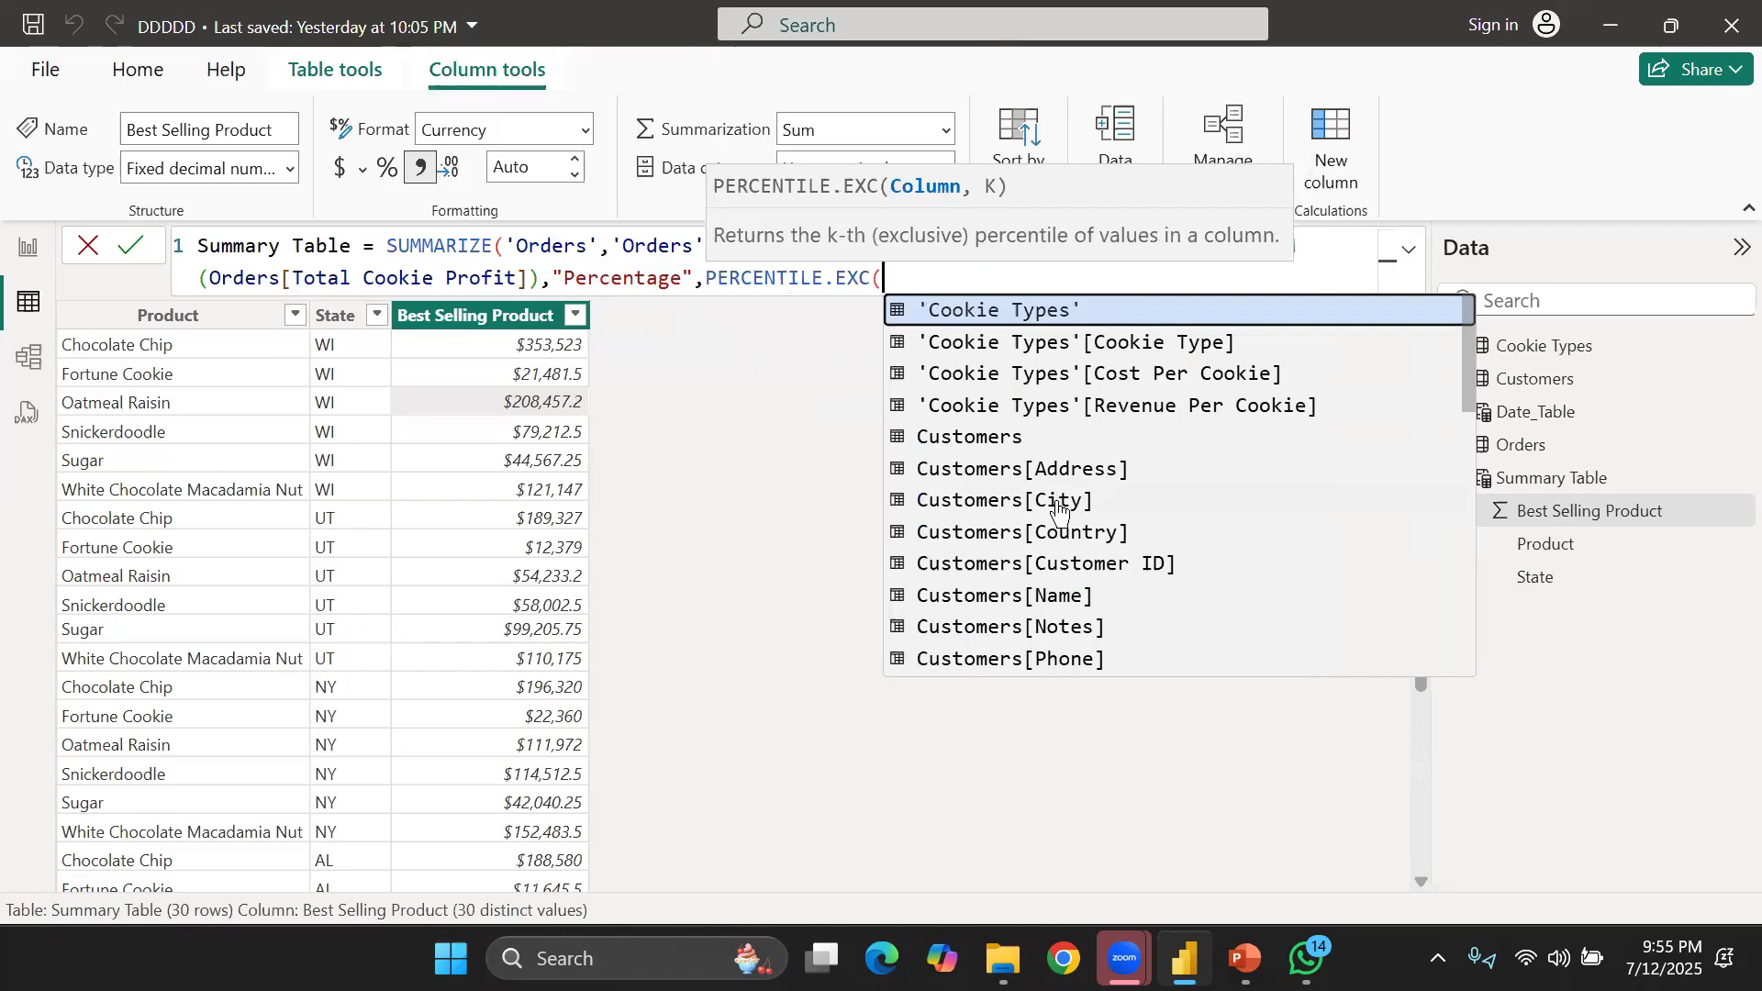
scroll(1060, 511, down, 10)
scroll(1060, 511, down, 2)
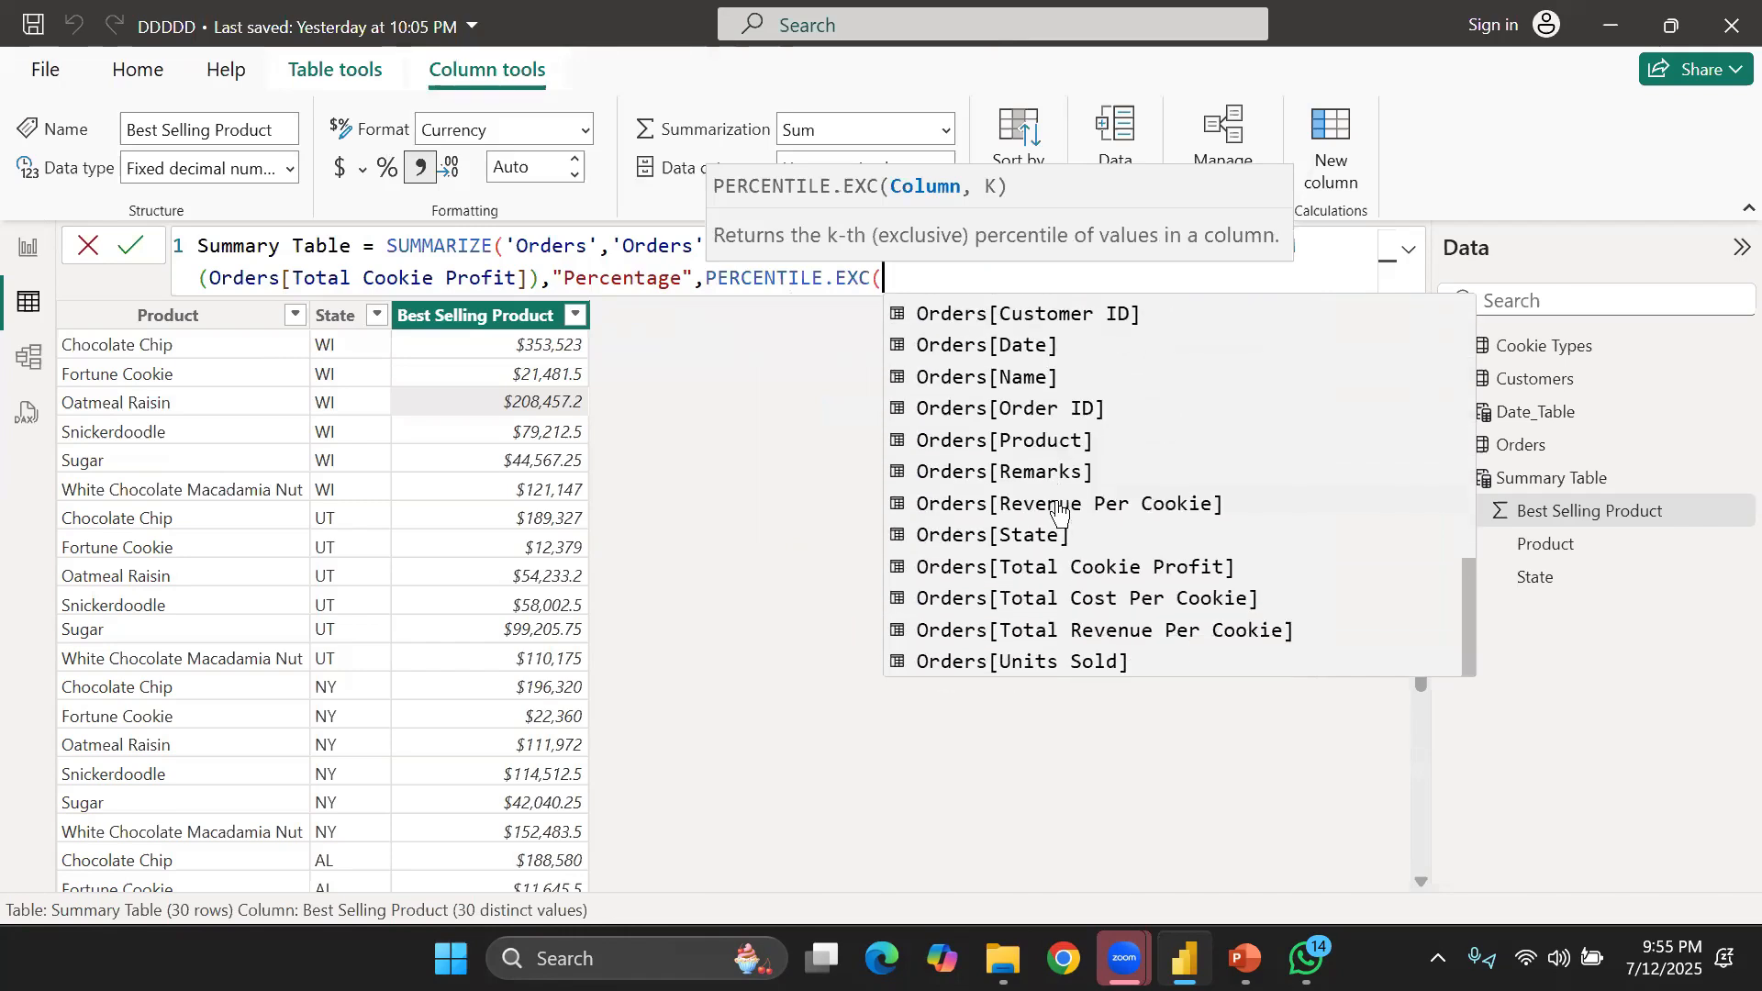
click(1087, 563)
text()))
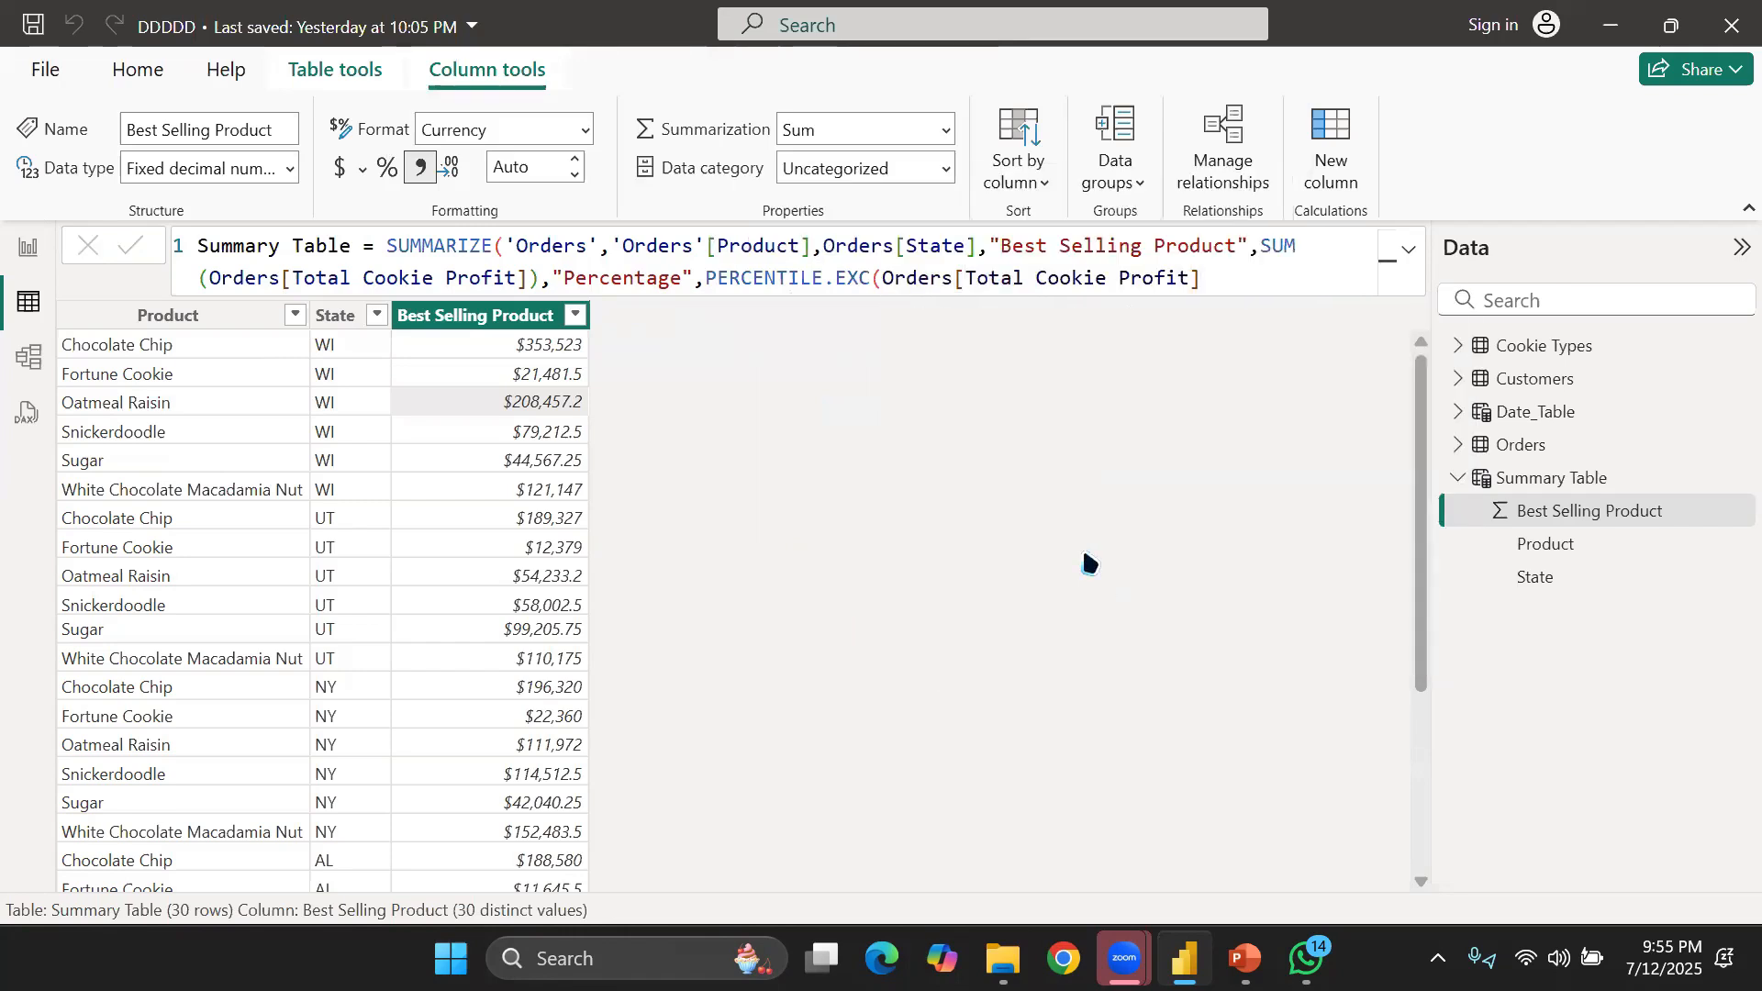
key(Return)
Add 1 as the K argument of PERCENTILE.EXC, restore the closing parentheses and commit the formula
click(1250, 268)
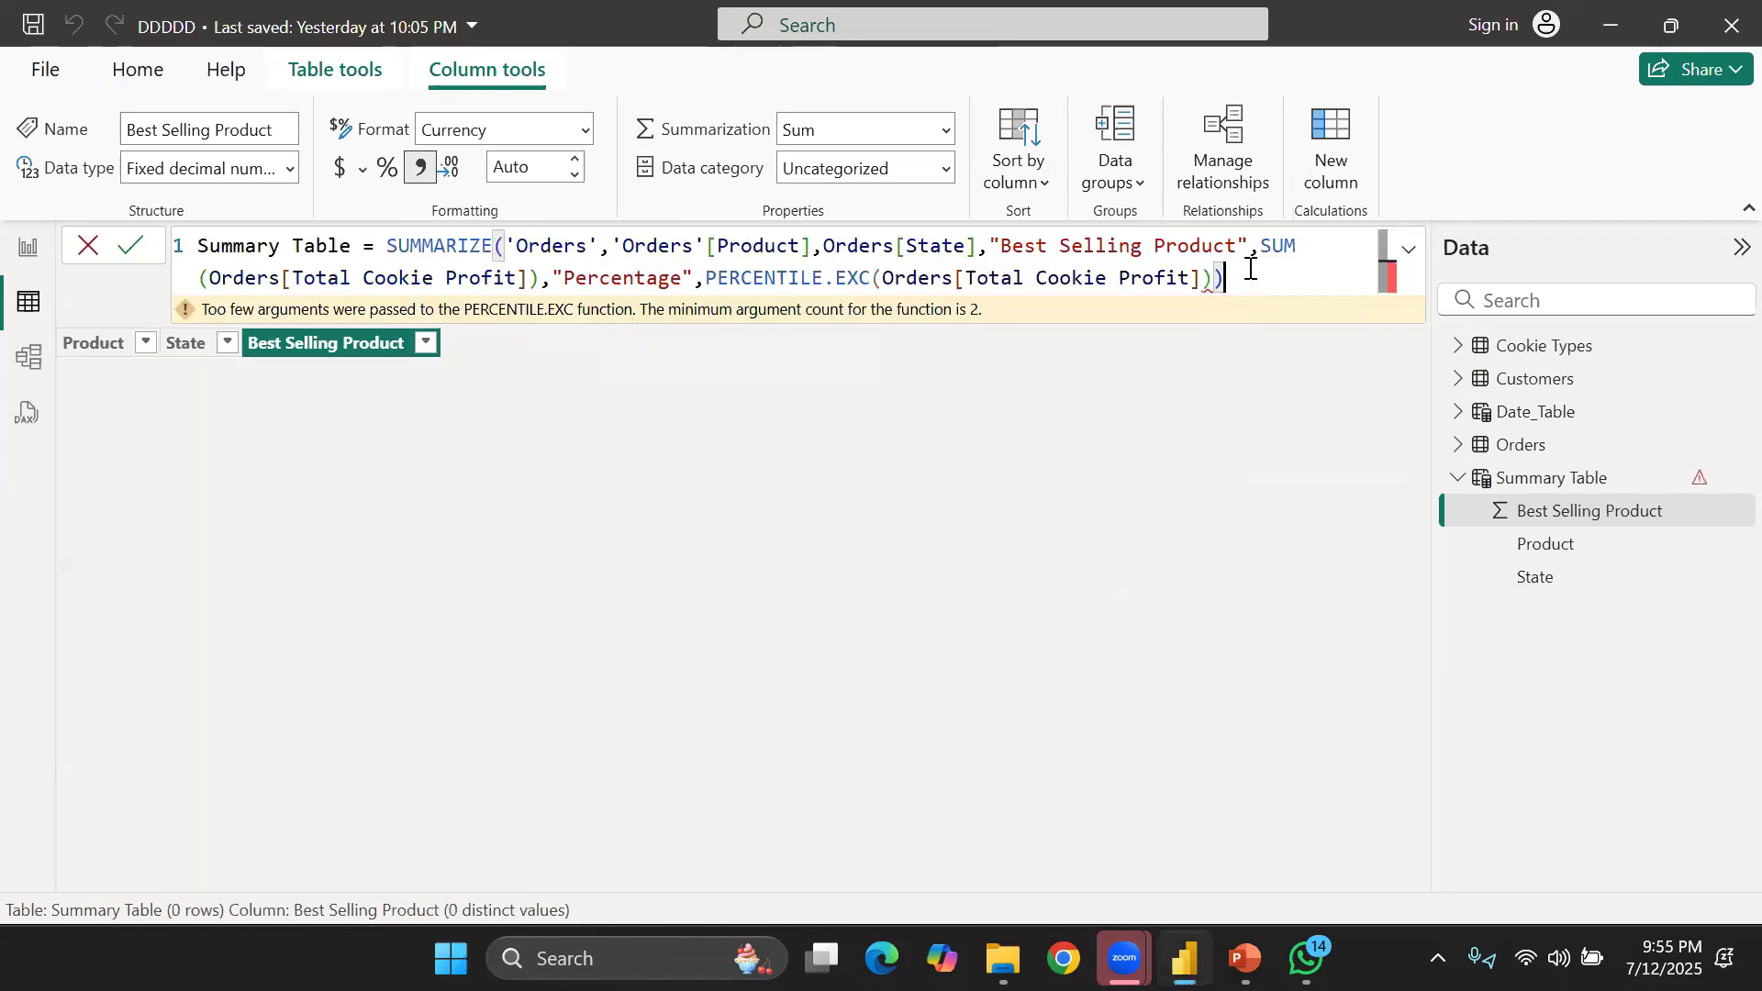
key(BackSpace)
key(BackSpace)
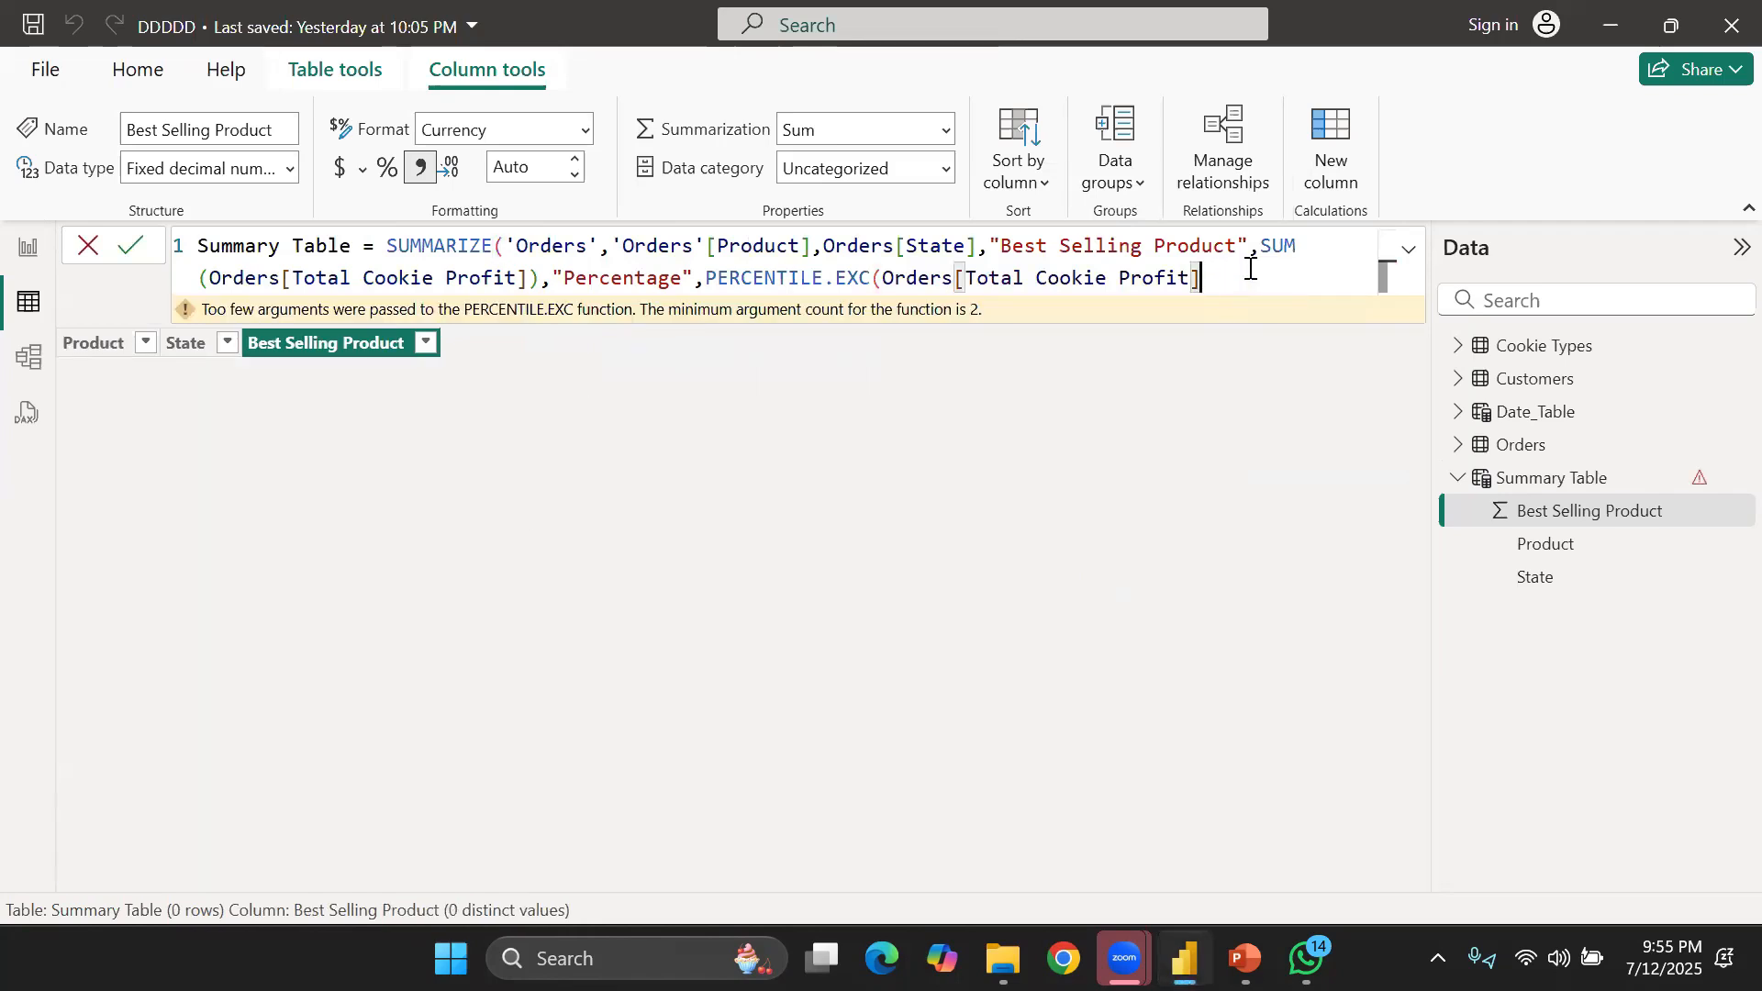
text(,1)
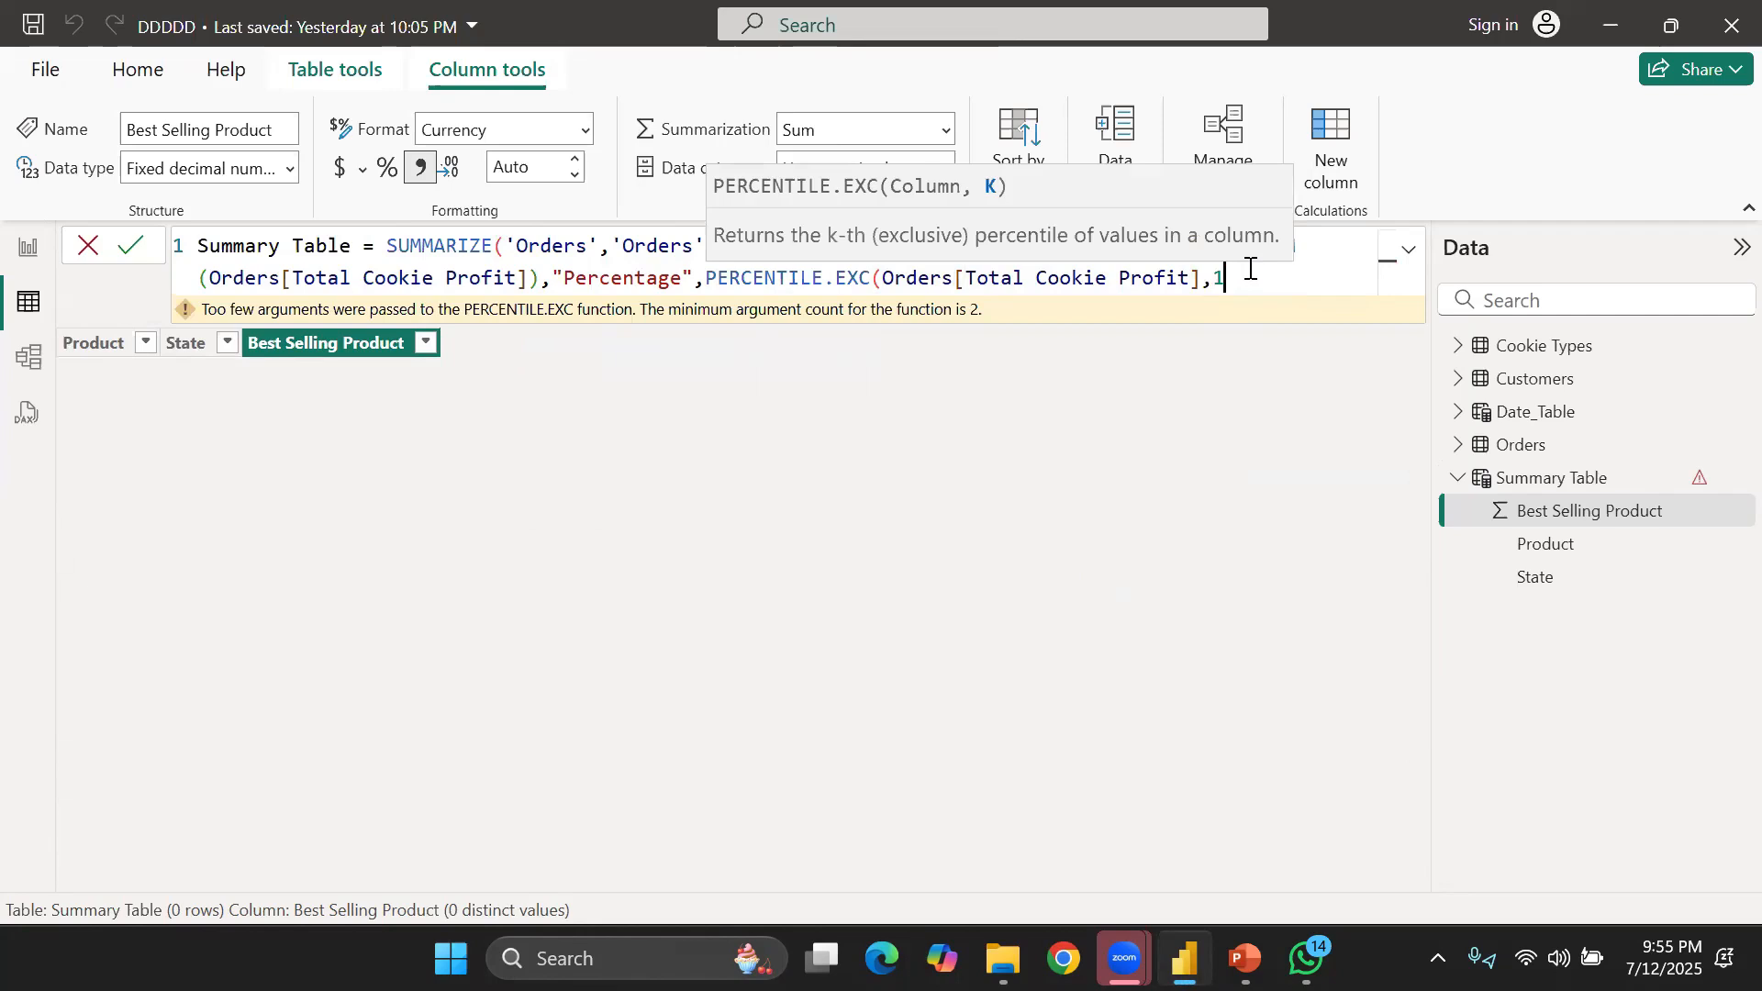
text())
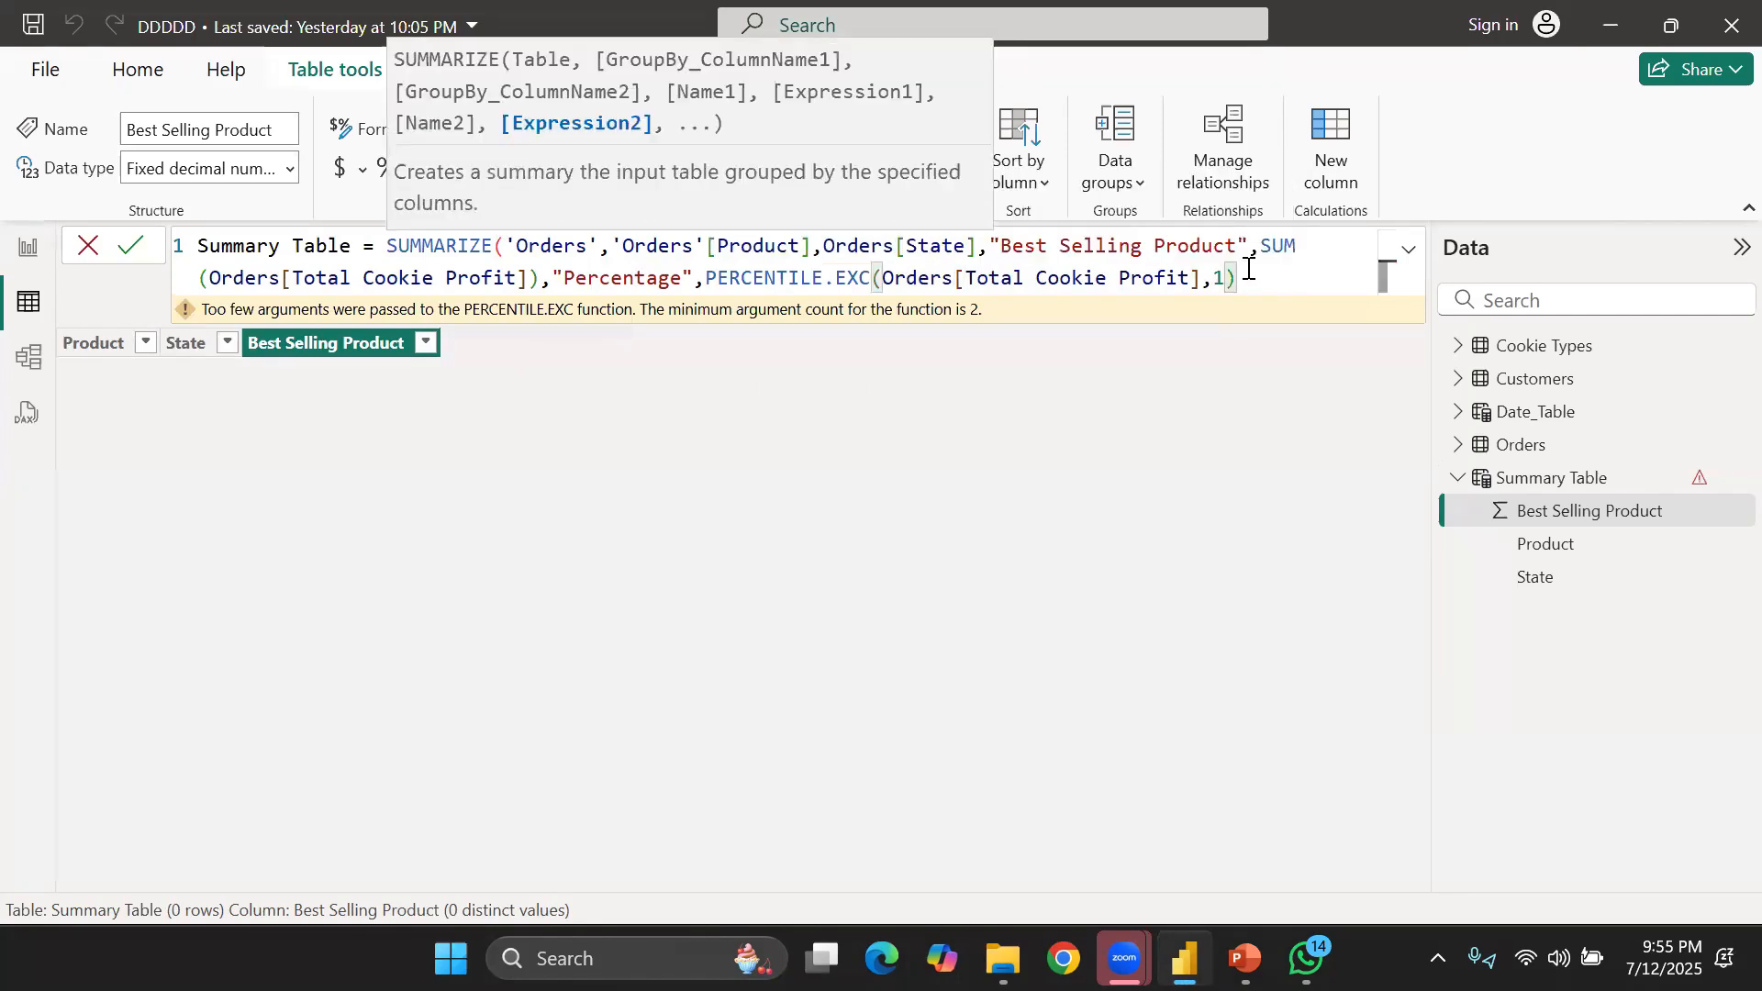
text())
key(Return)
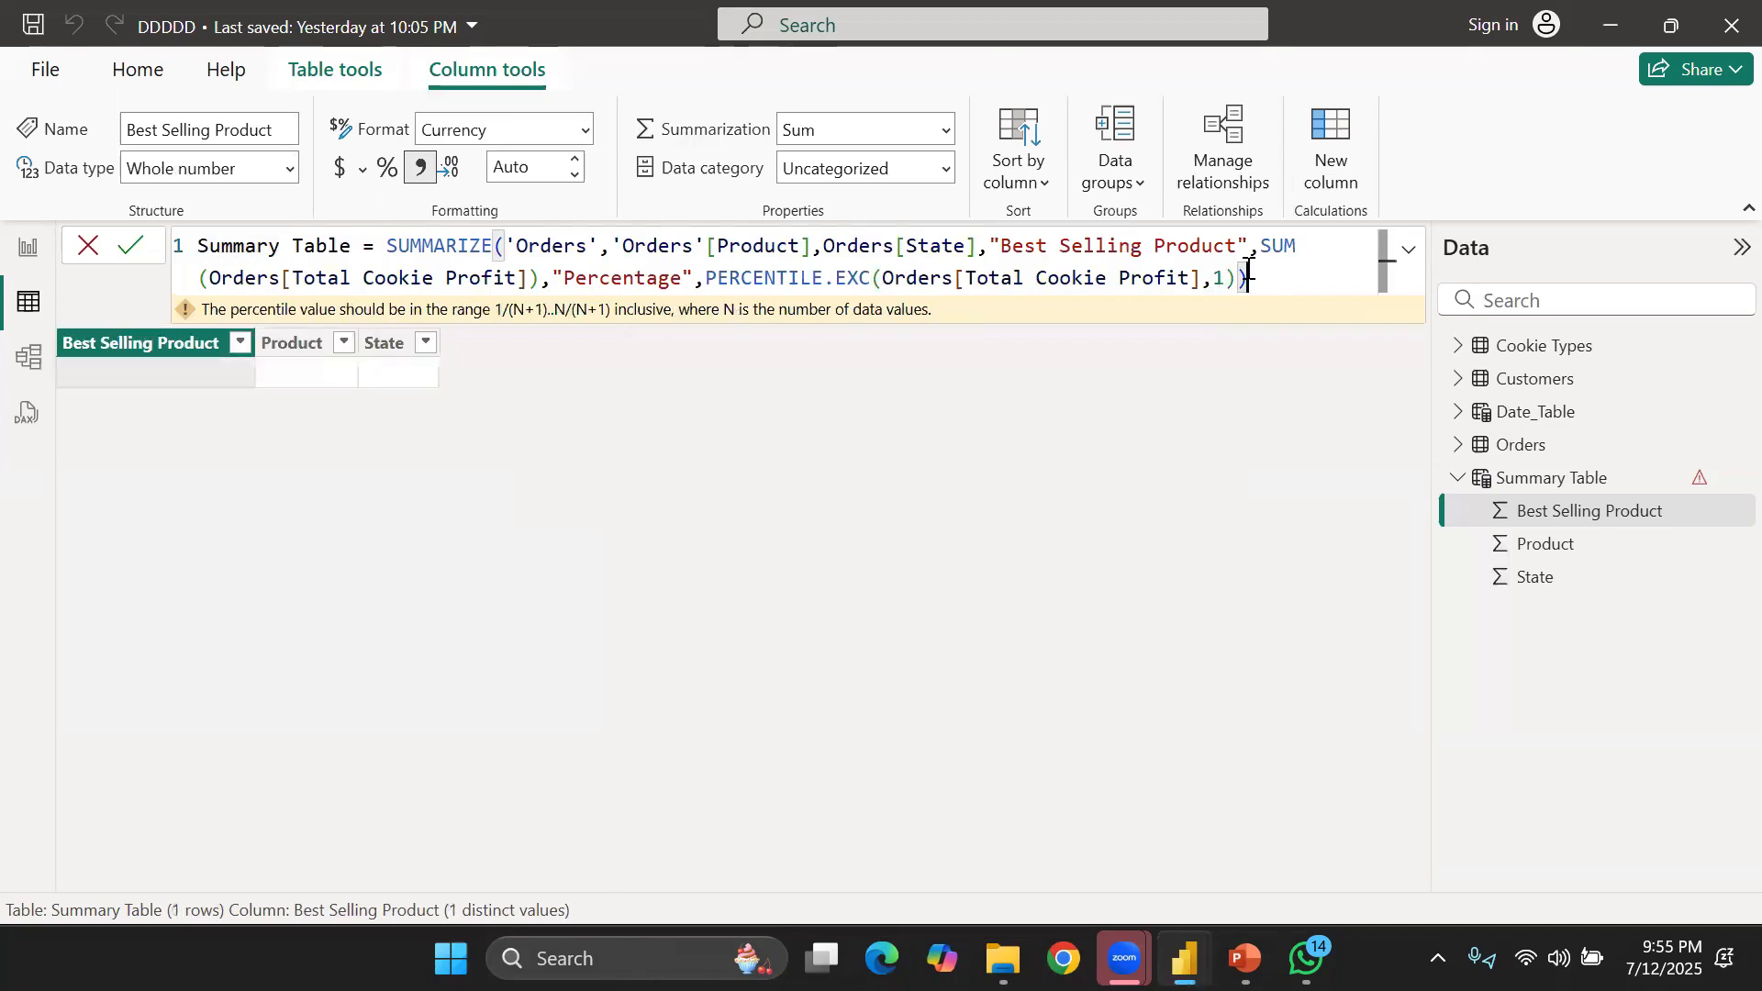
Try 0 and 2 as the K argument of PERCENTILE.EXC, committing the formula for each value
double_click(1224, 280)
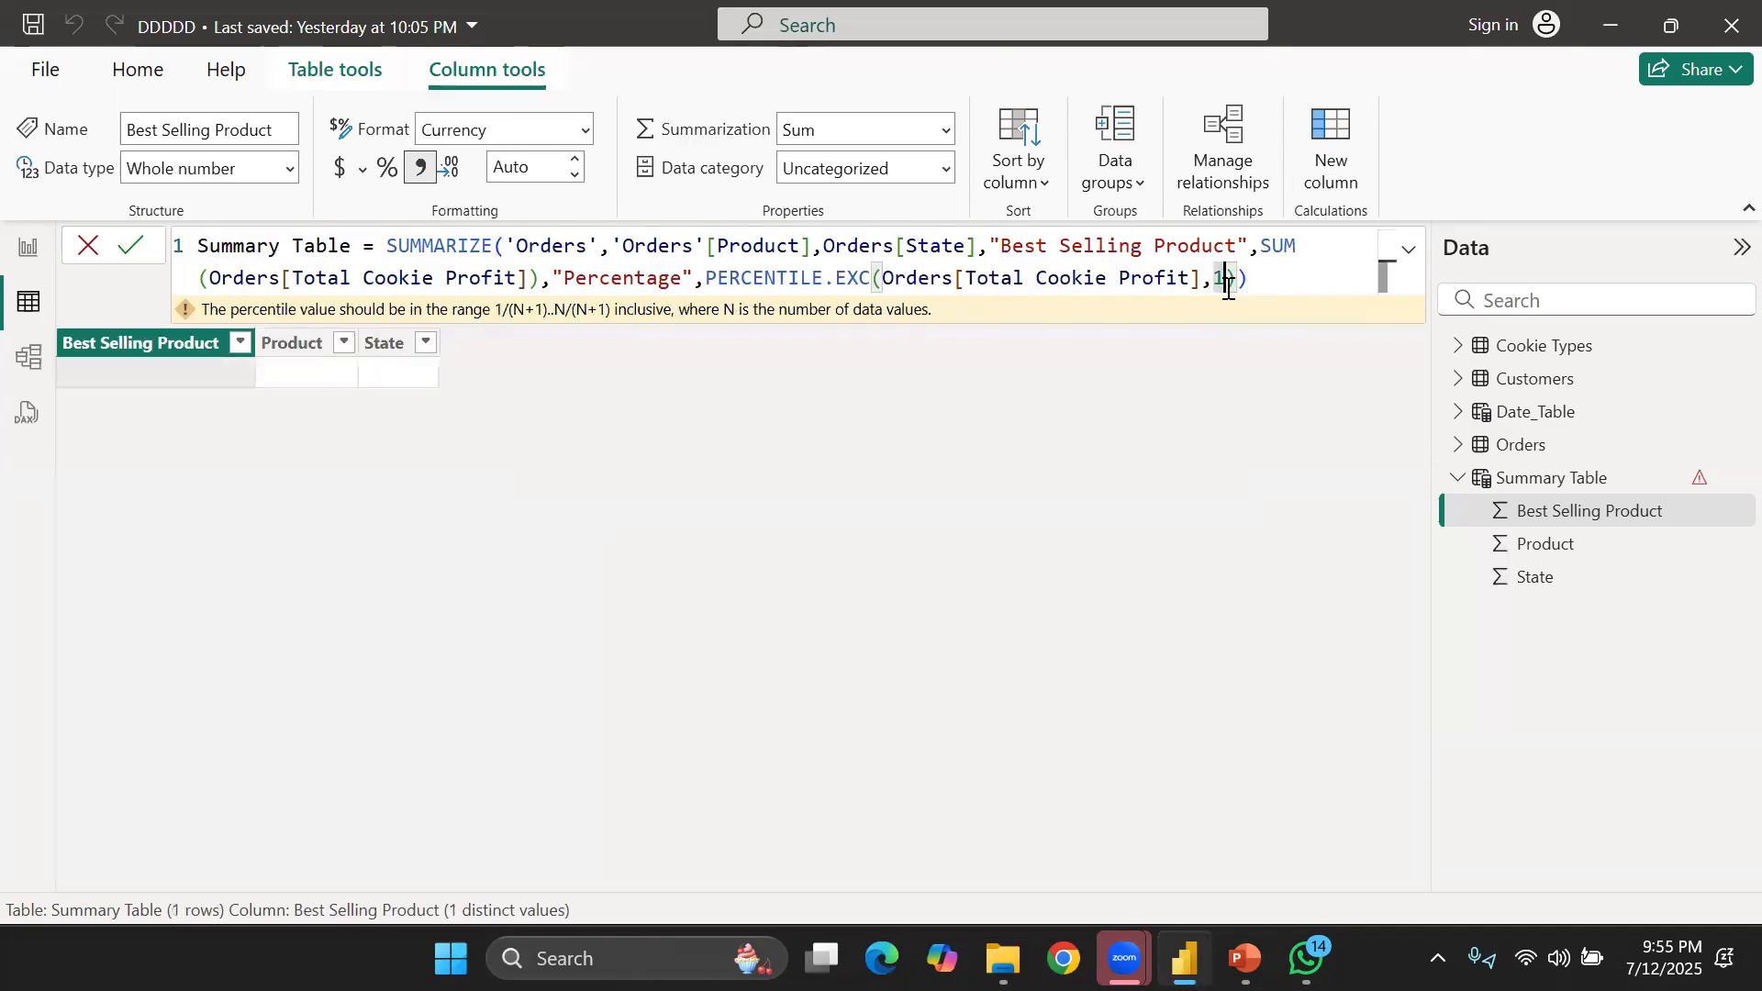
key(BackSpace)
text(0)
key(Return)
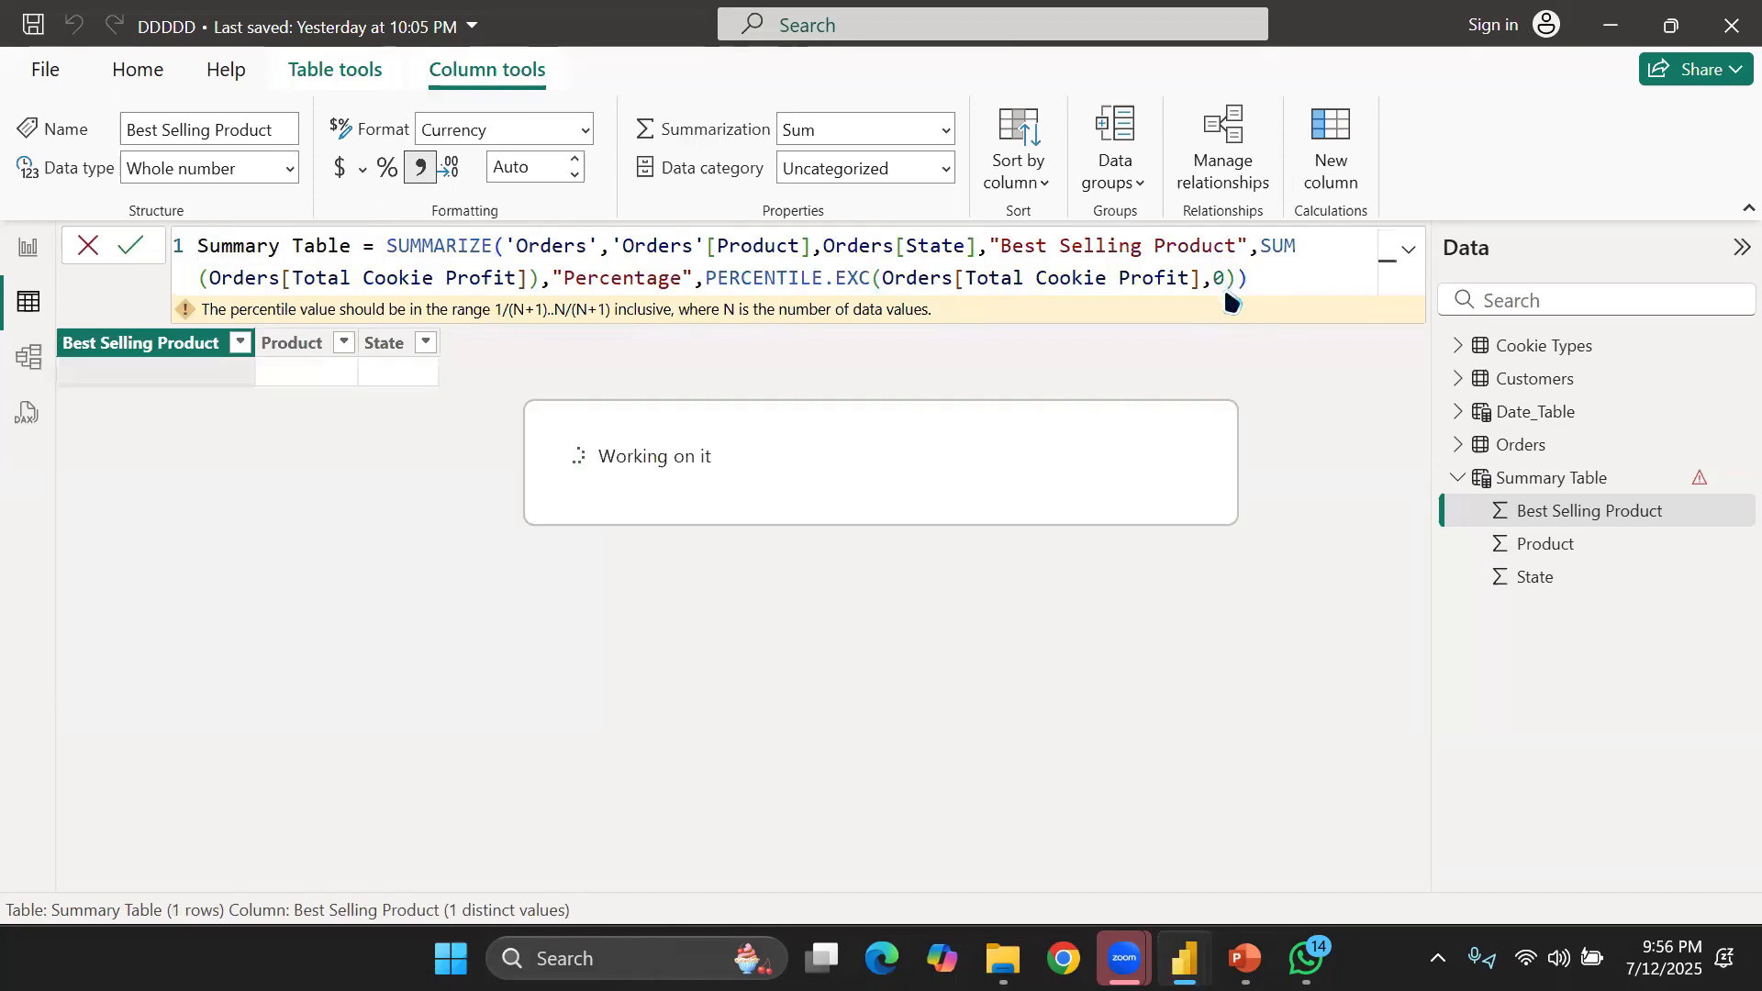
double_click(1224, 278)
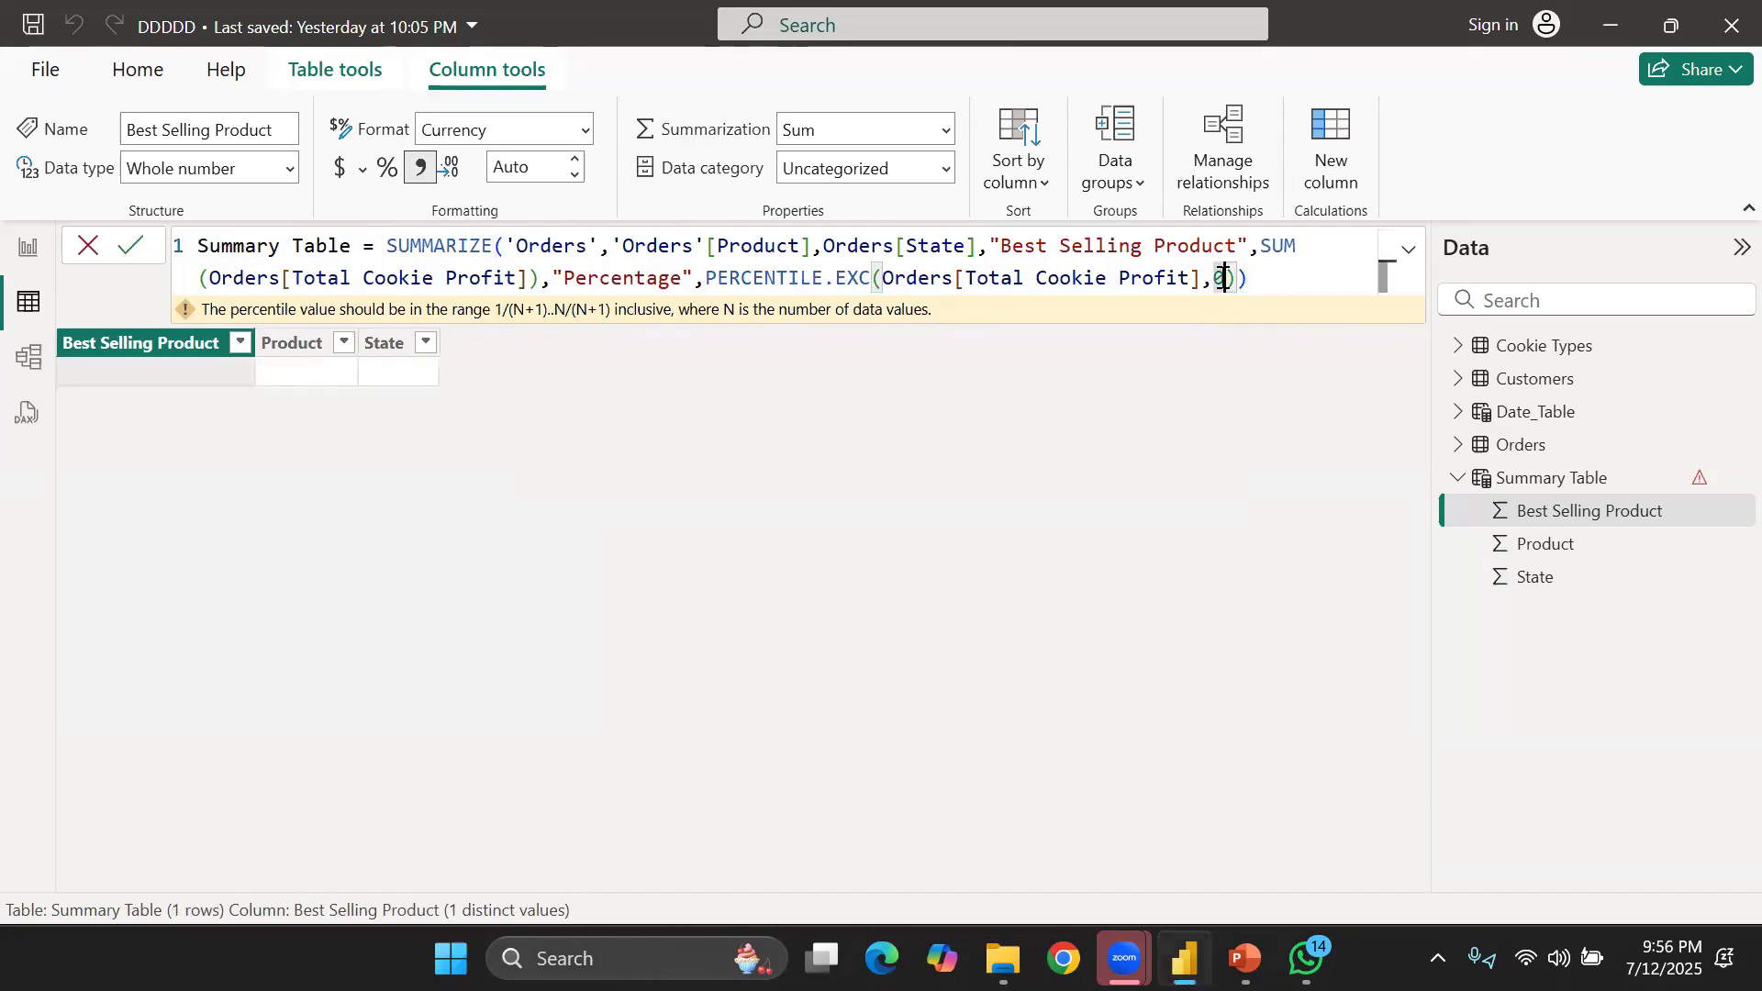
key(BackSpace)
text(2)
key(Return)
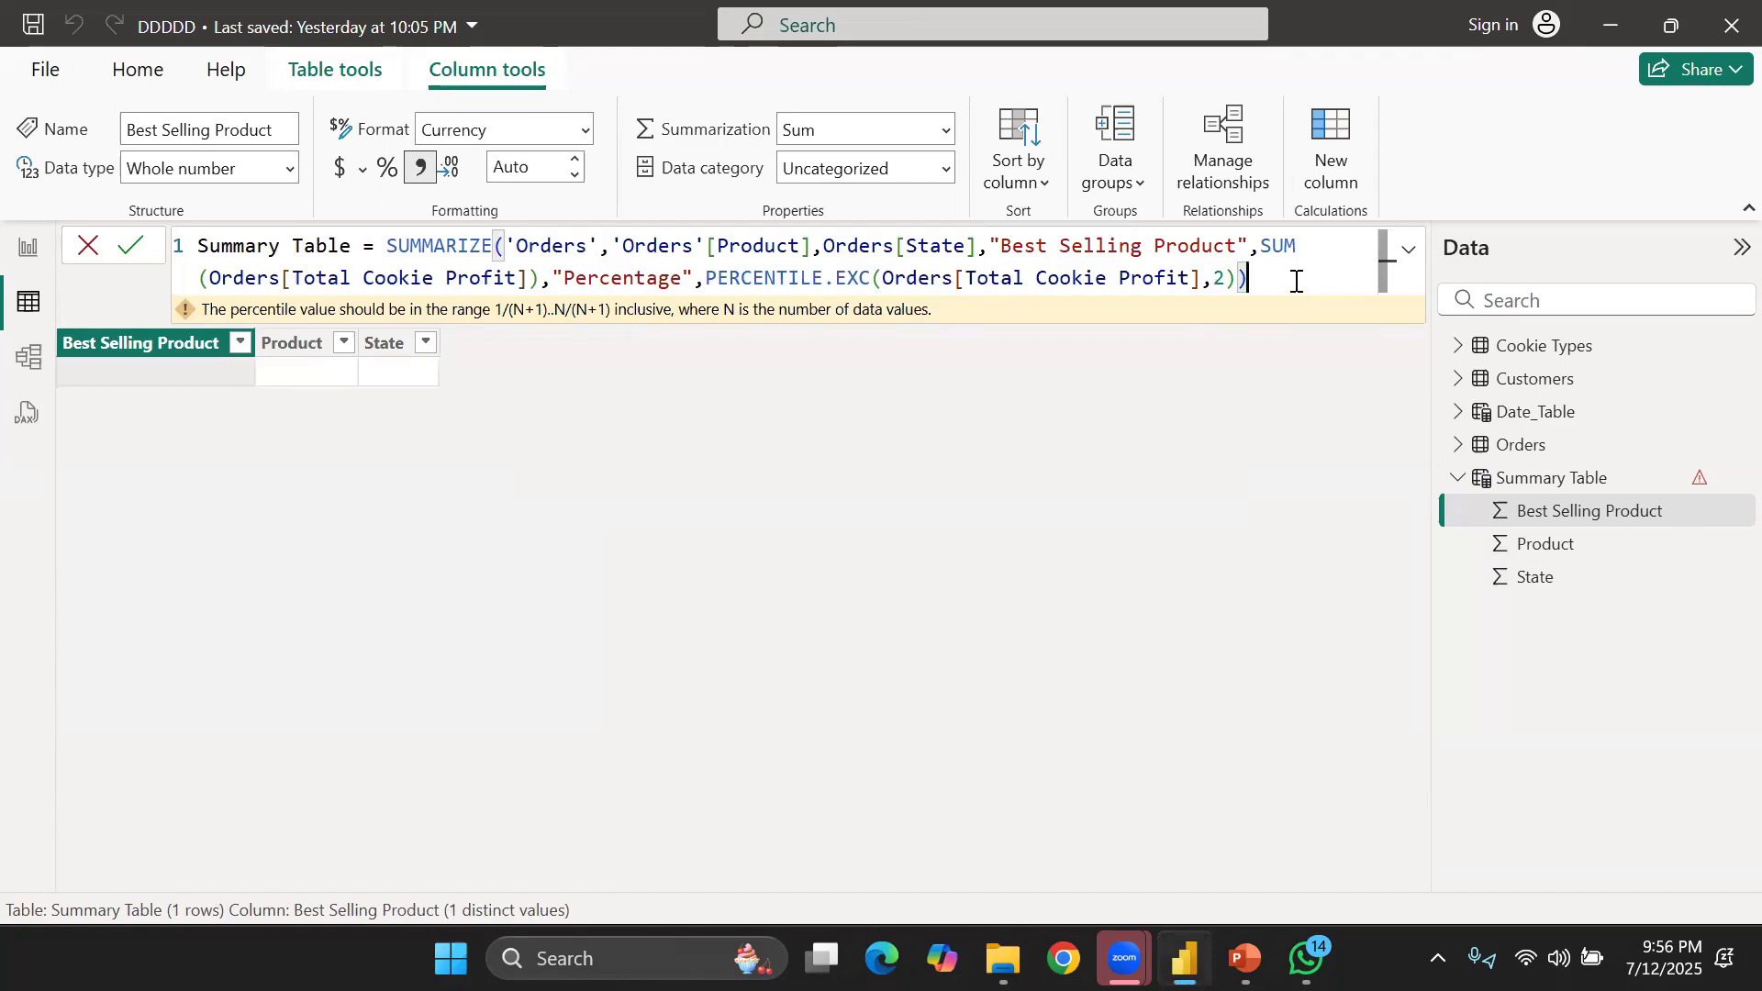
Replace PERCENTILE.EXC with PERCENTILE.INC, set its K argument to 1 and commit the formula
double_click(868, 279)
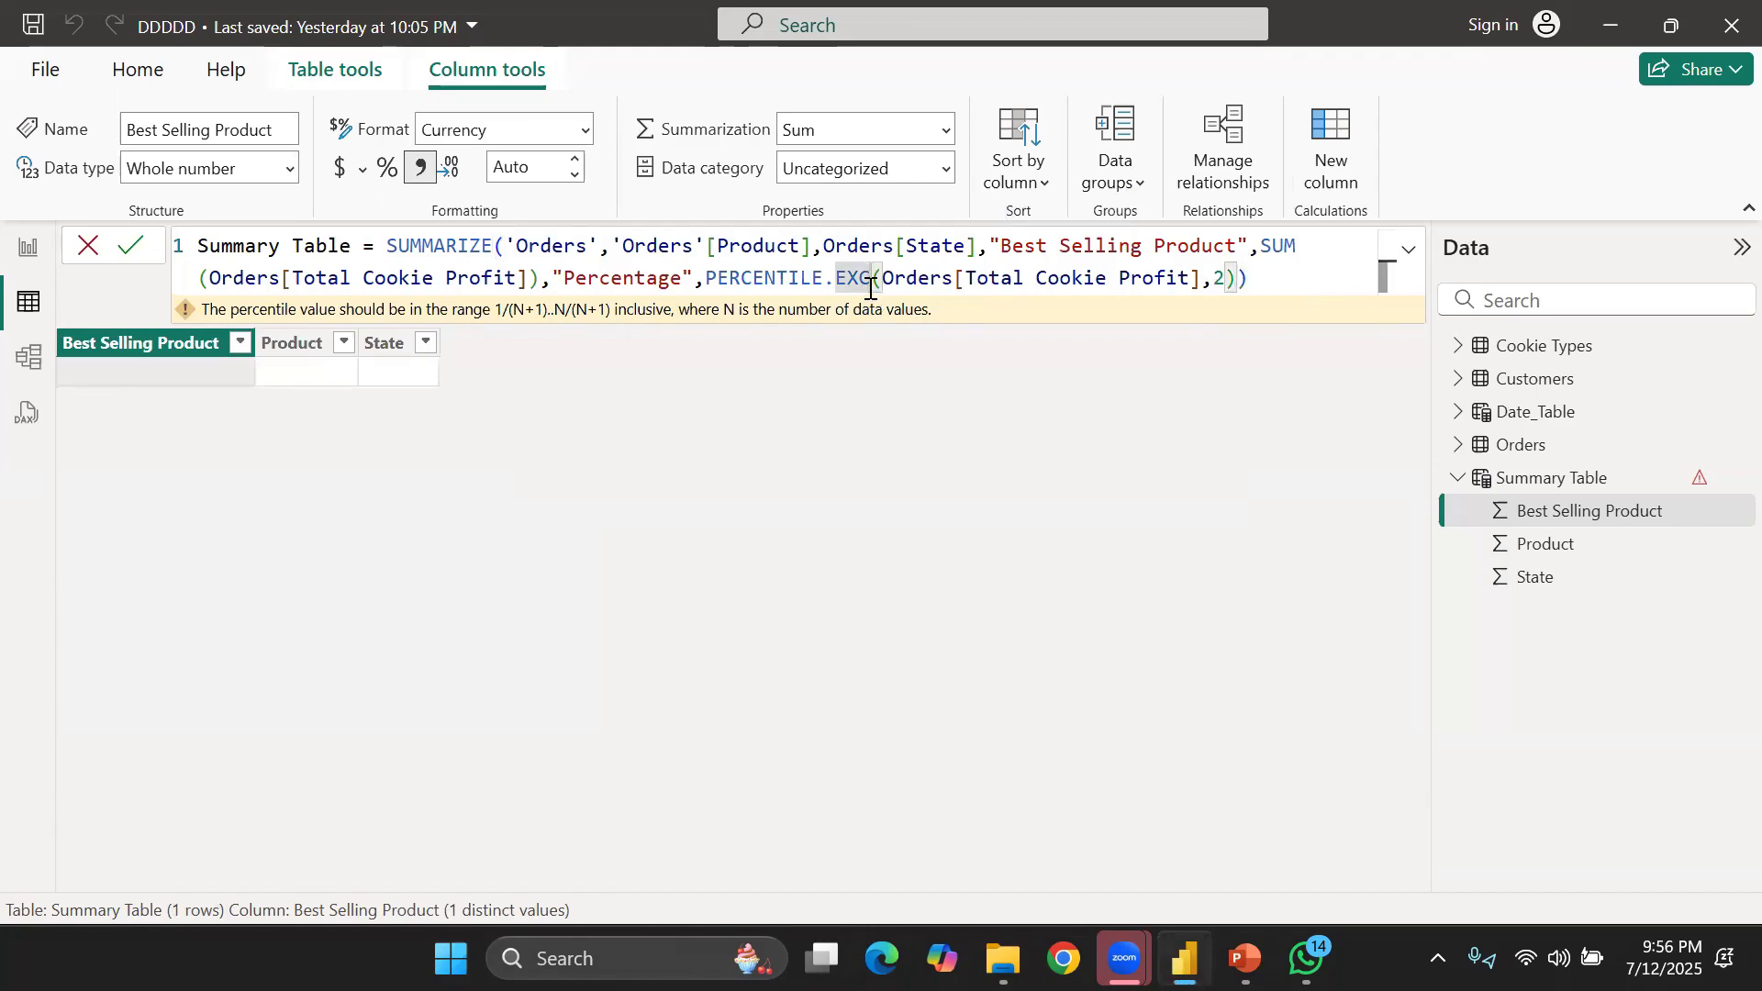
key(BackSpace)
click(924, 342)
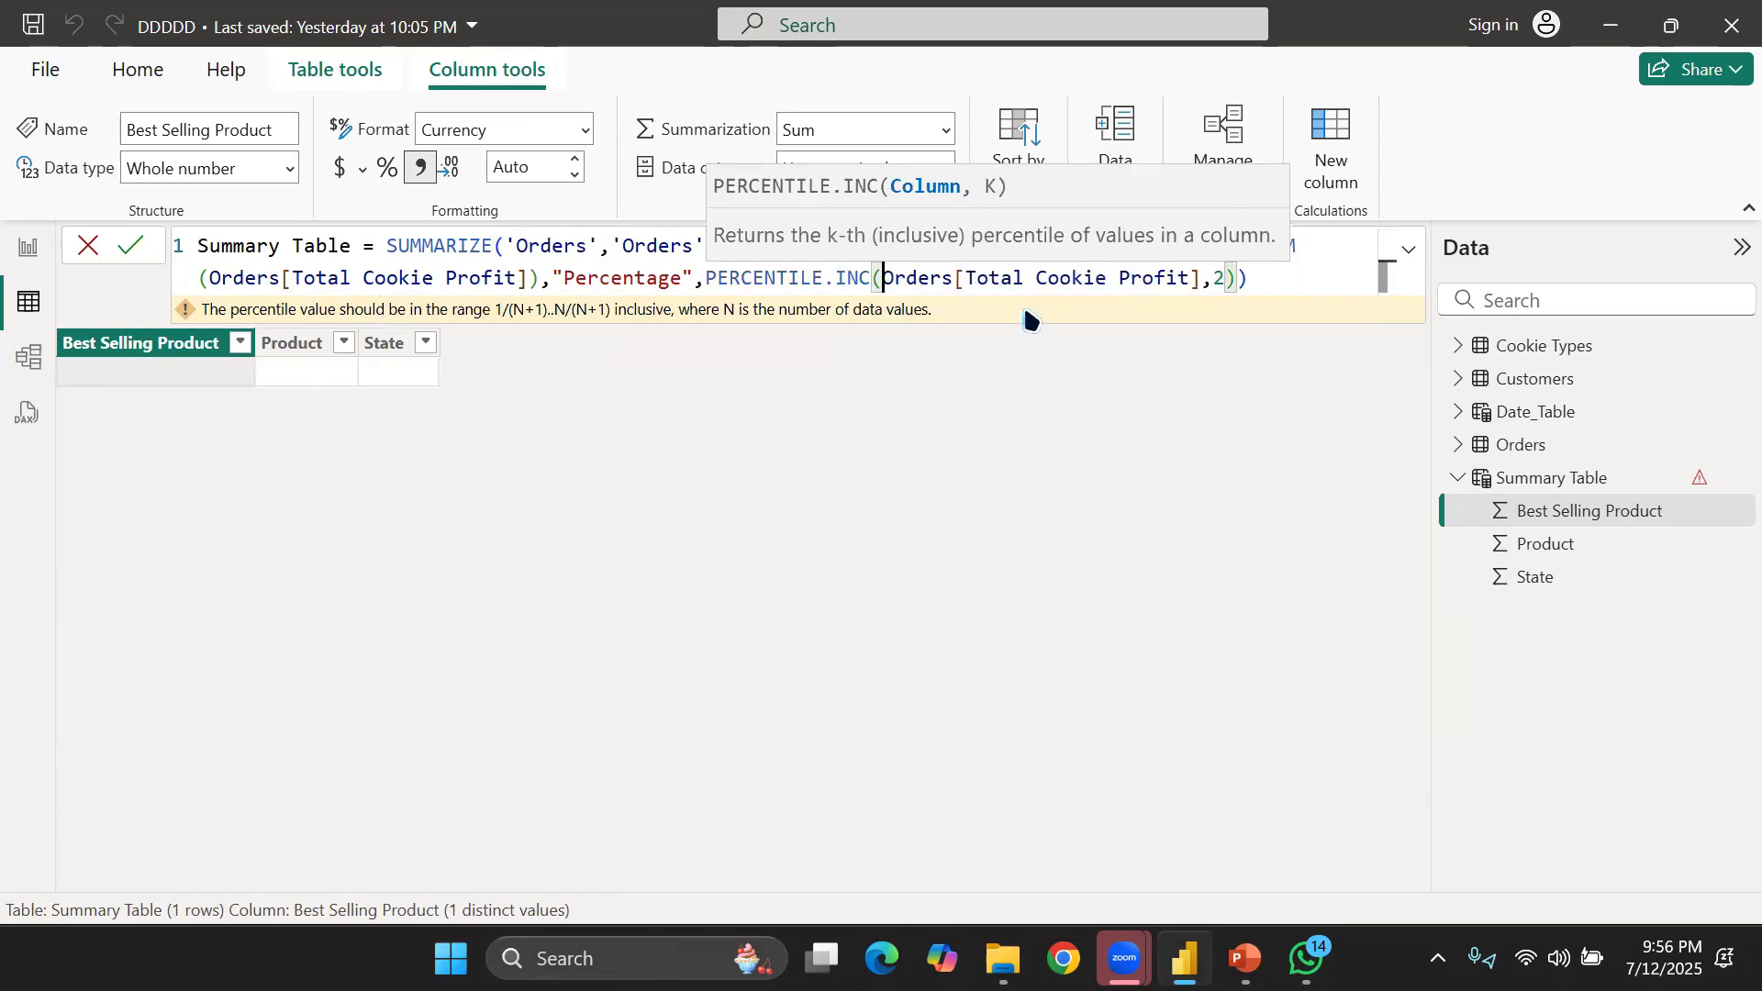
click(1228, 278)
key(BackSpace)
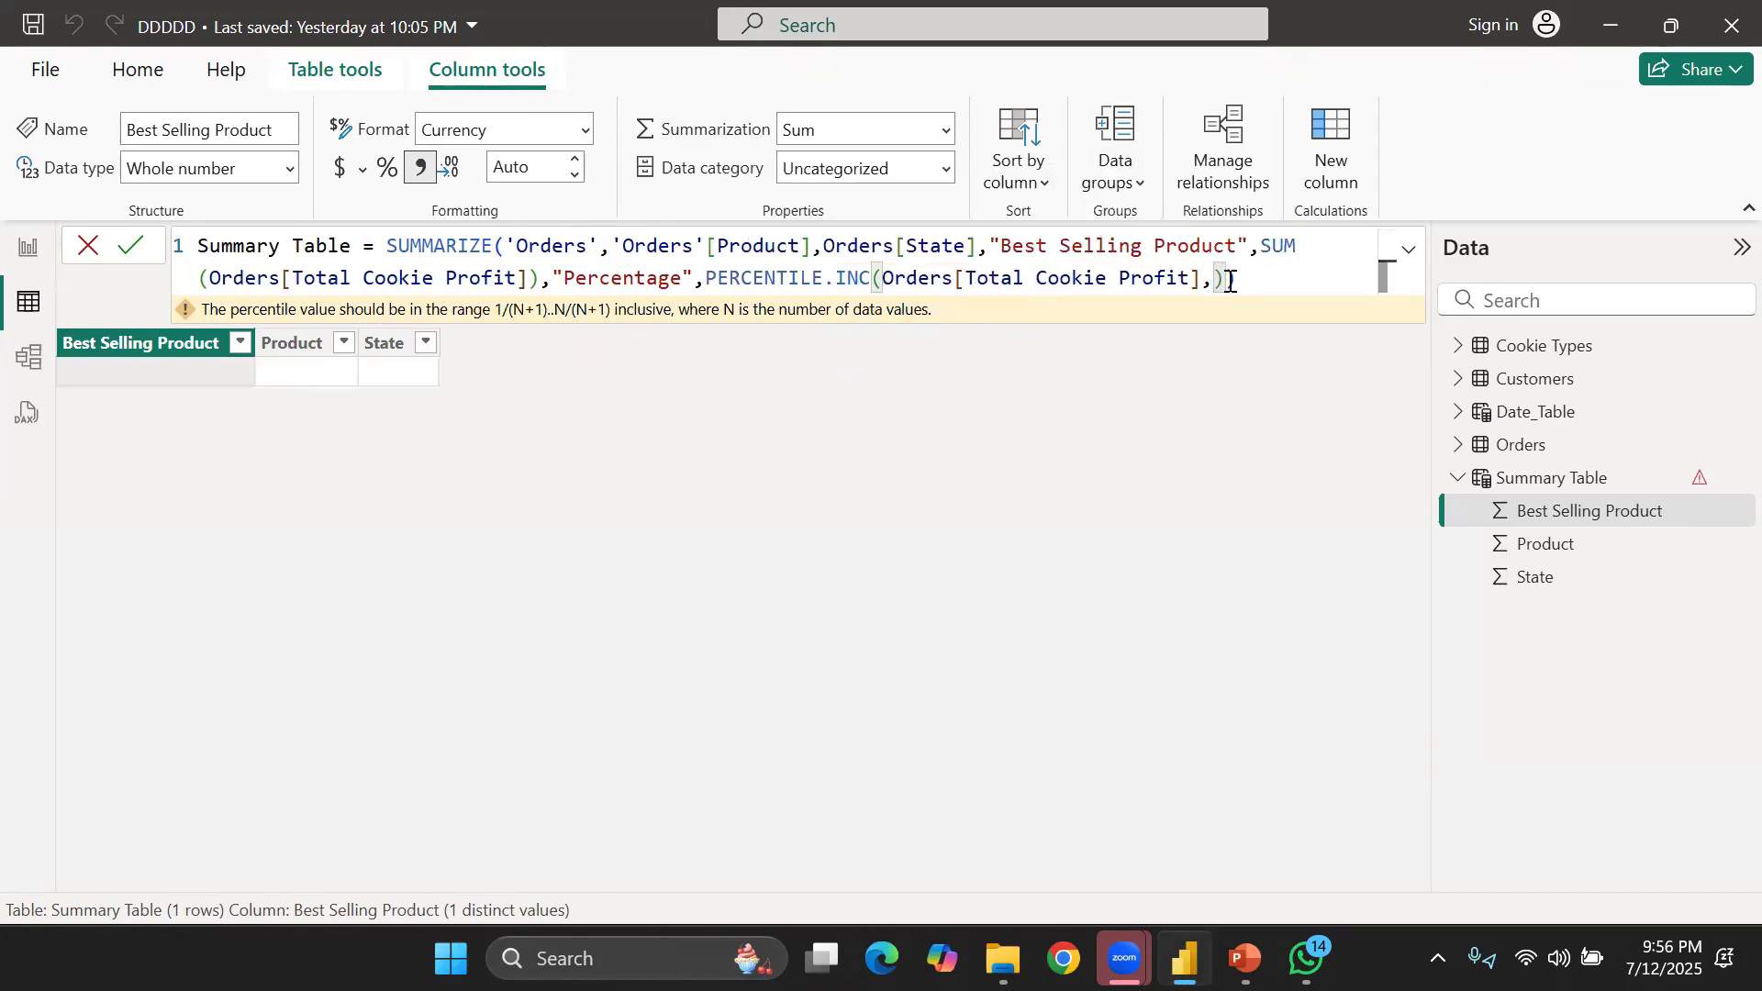
text(1)
key(Return)
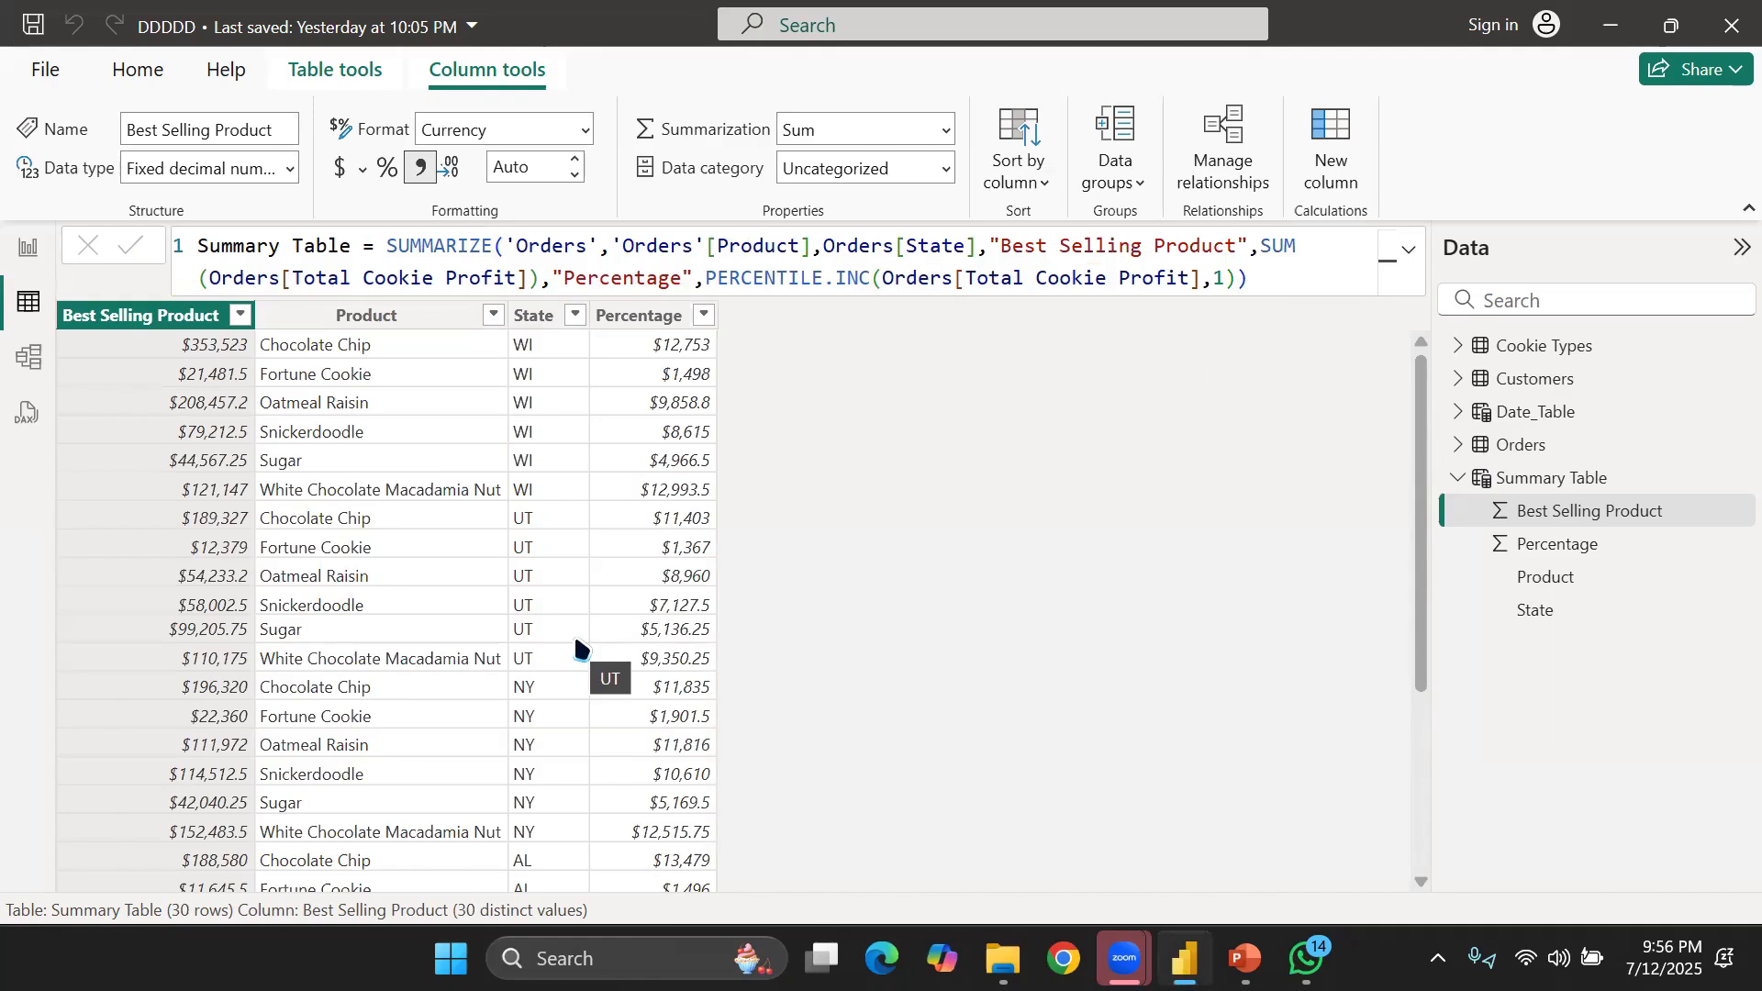
Try 2 and 0 as the K argument of PERCENTILE.INC, committing the Summary Table formula for each value
click(1225, 275)
key(BackSpace)
text(2)
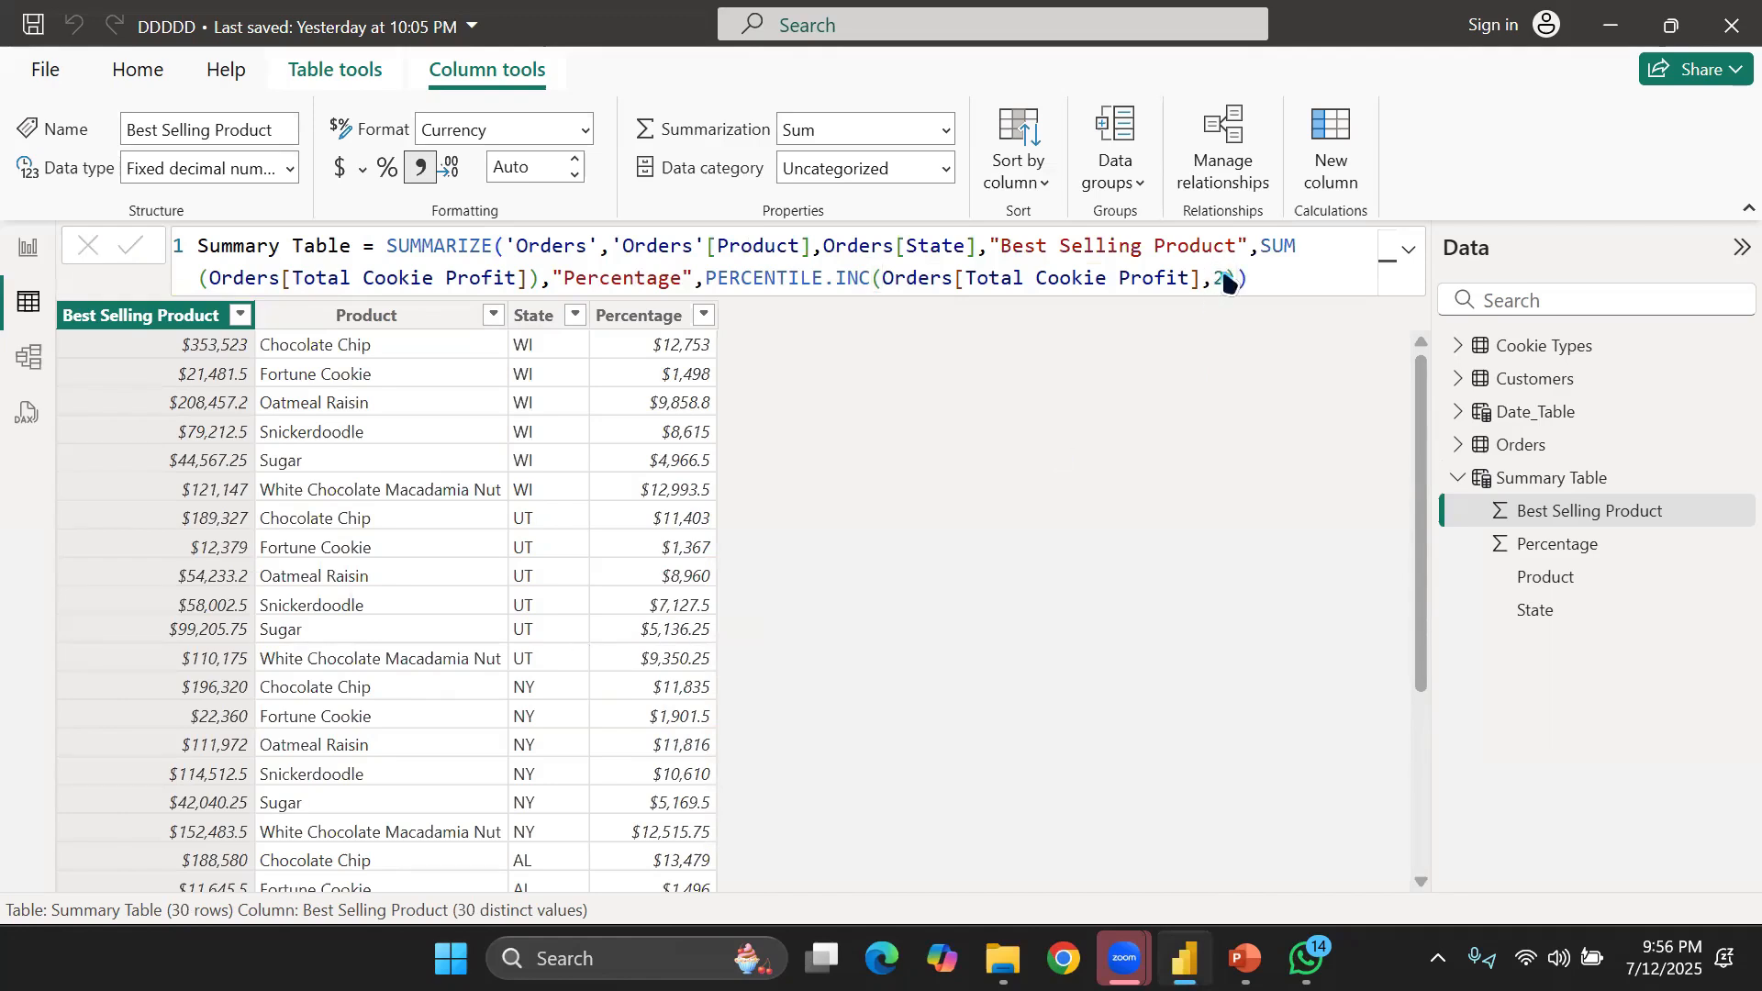
key(Return)
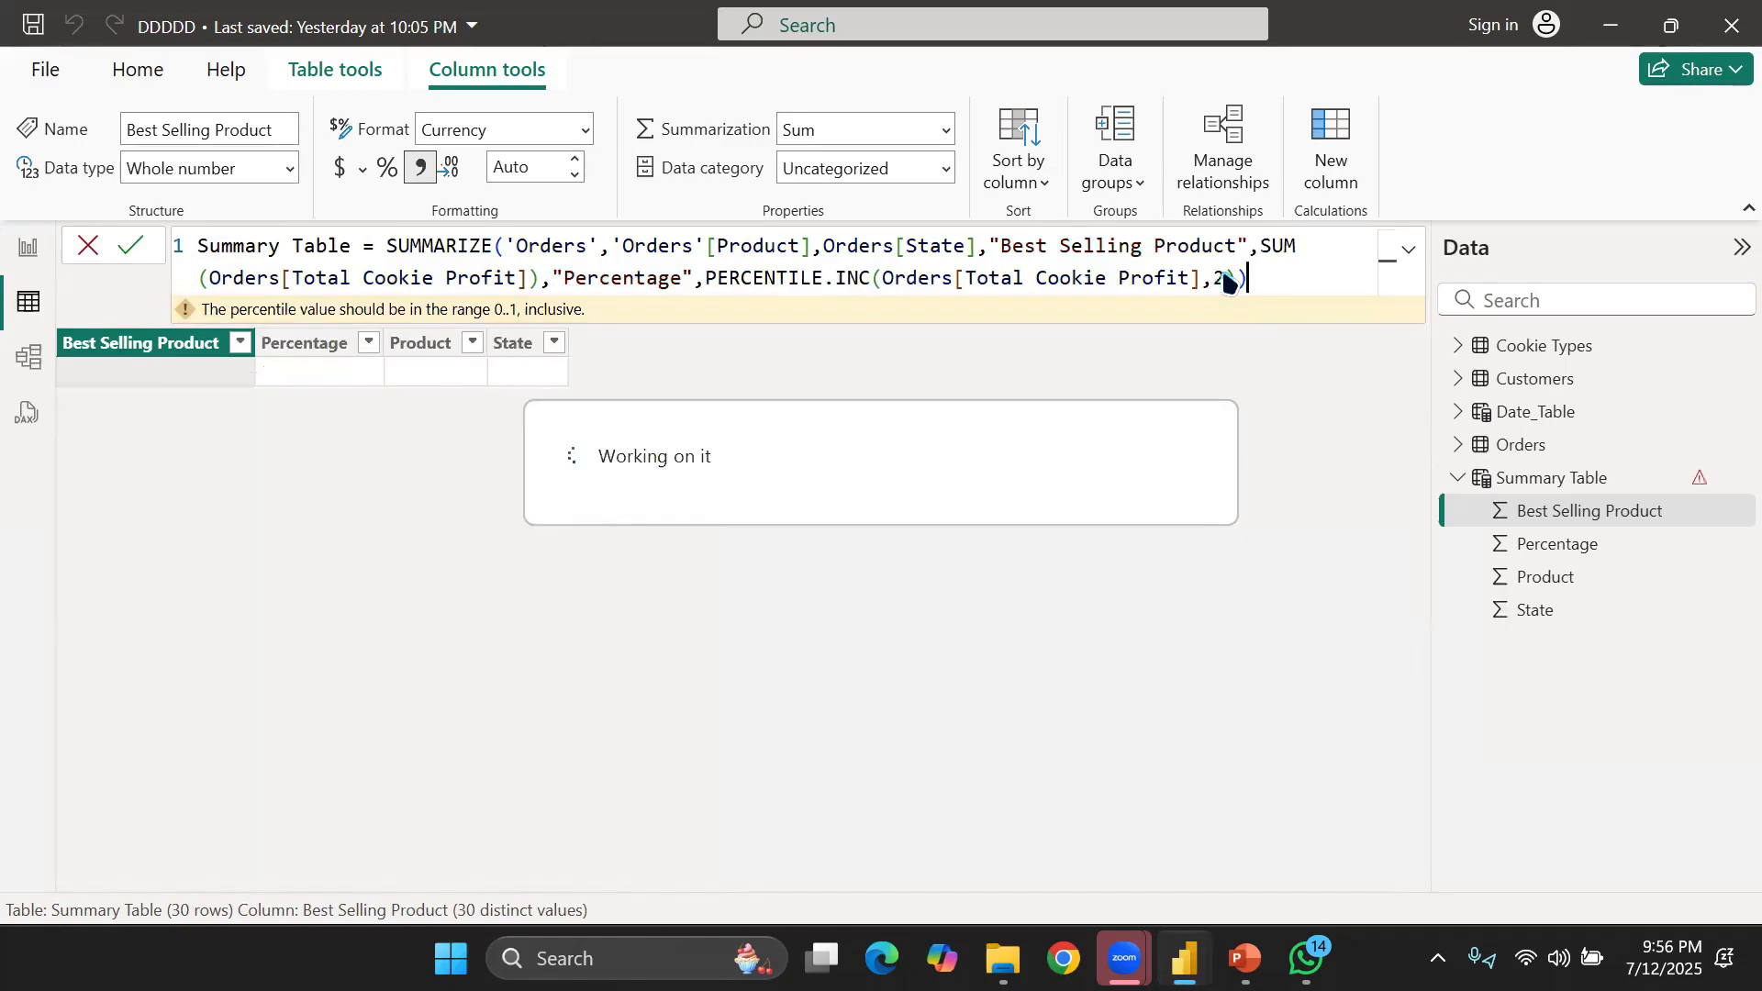
click(1225, 275)
key(BackSpace)
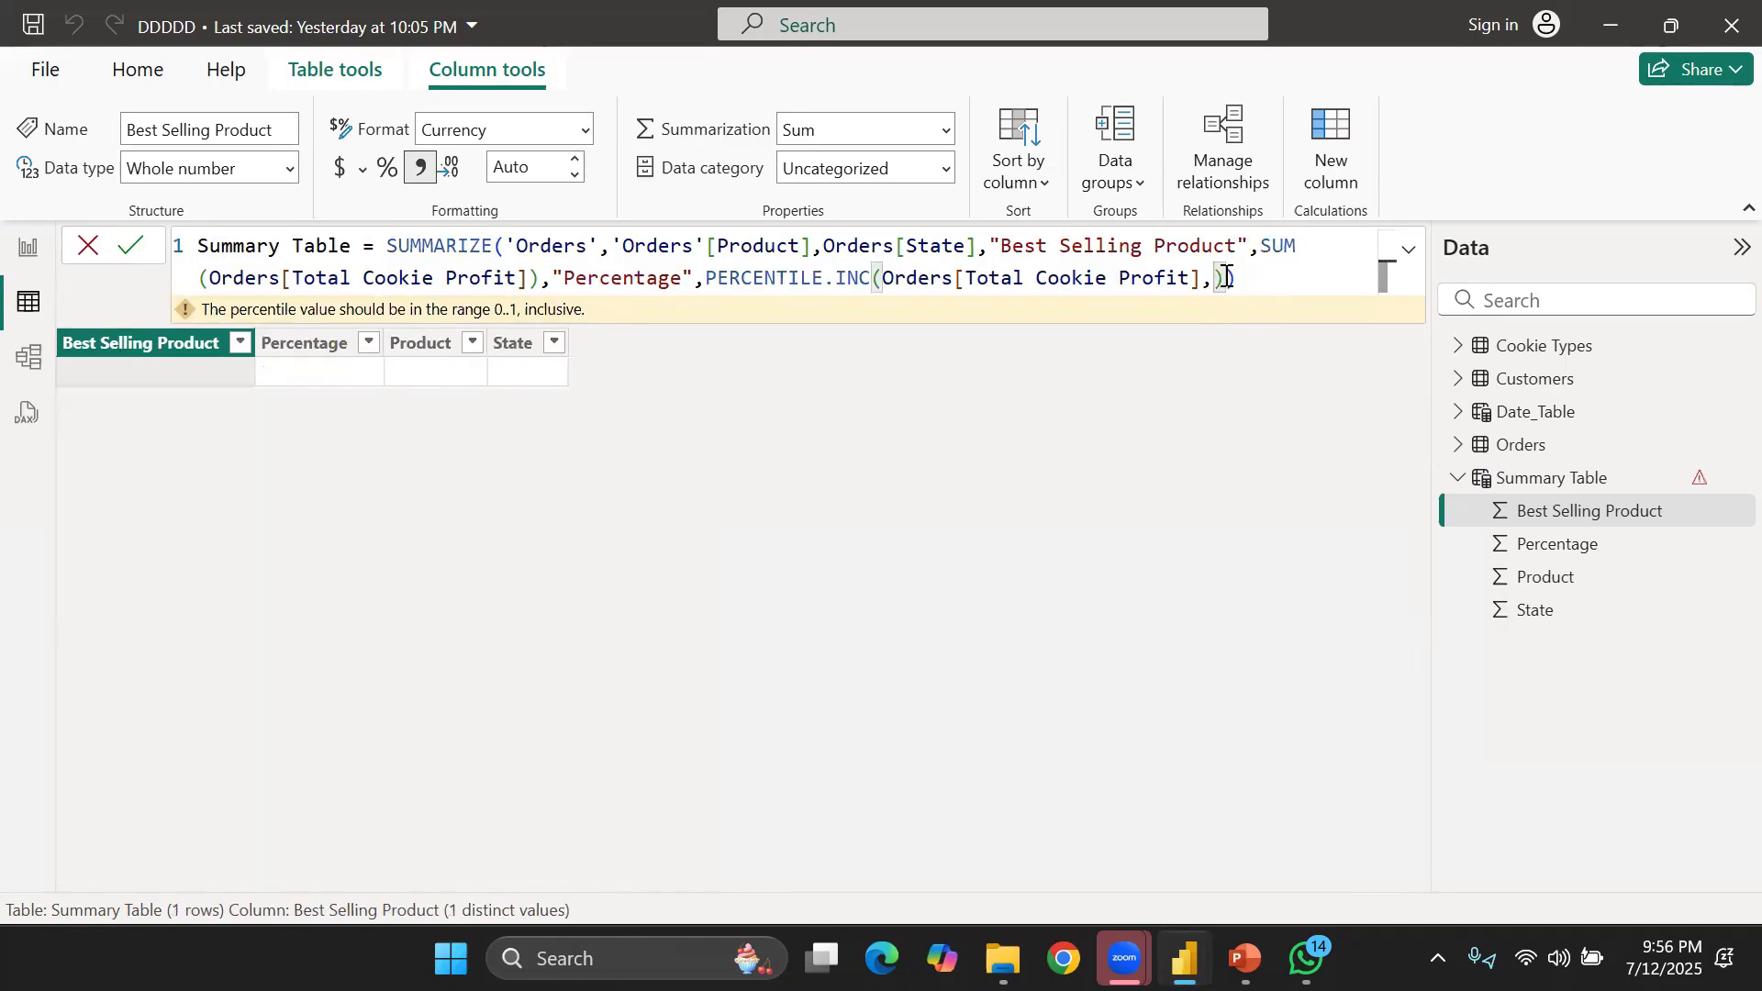
key(Return)
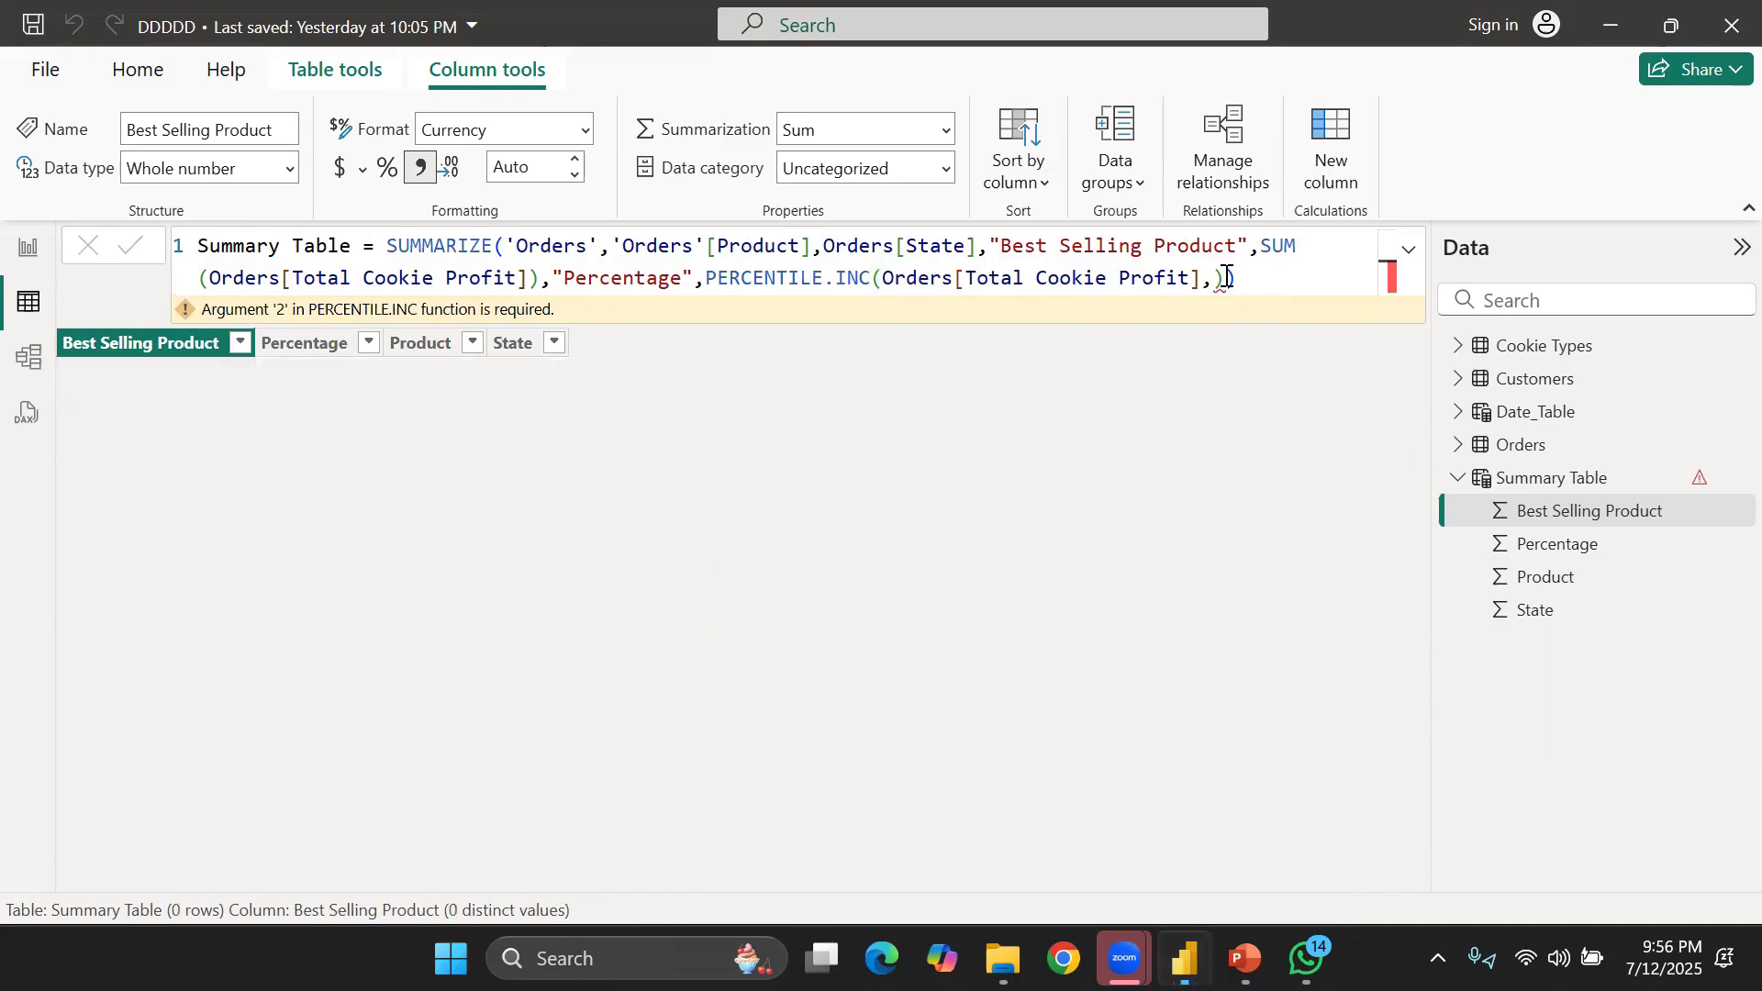
text(0)
key(Return)
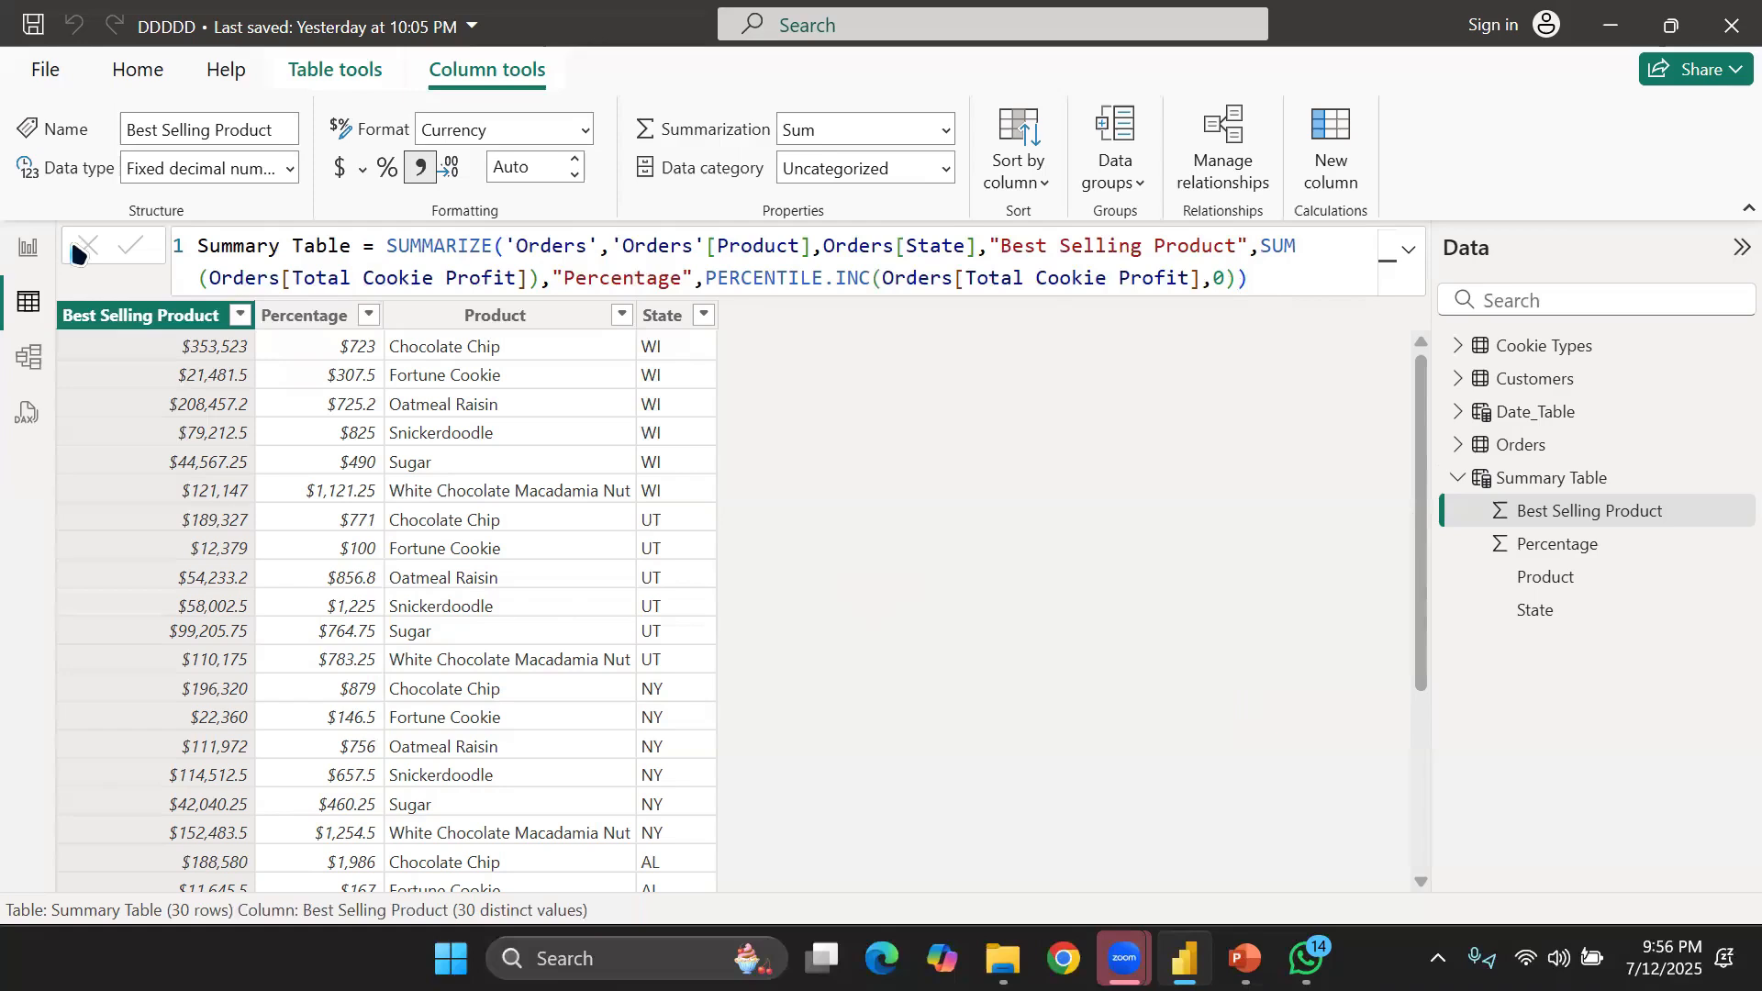
Remove the "Percentage" name and its PERCENTILE.INC expression from the formula, close SUMMARIZE after the SUM expression and commit it
click(1227, 281)
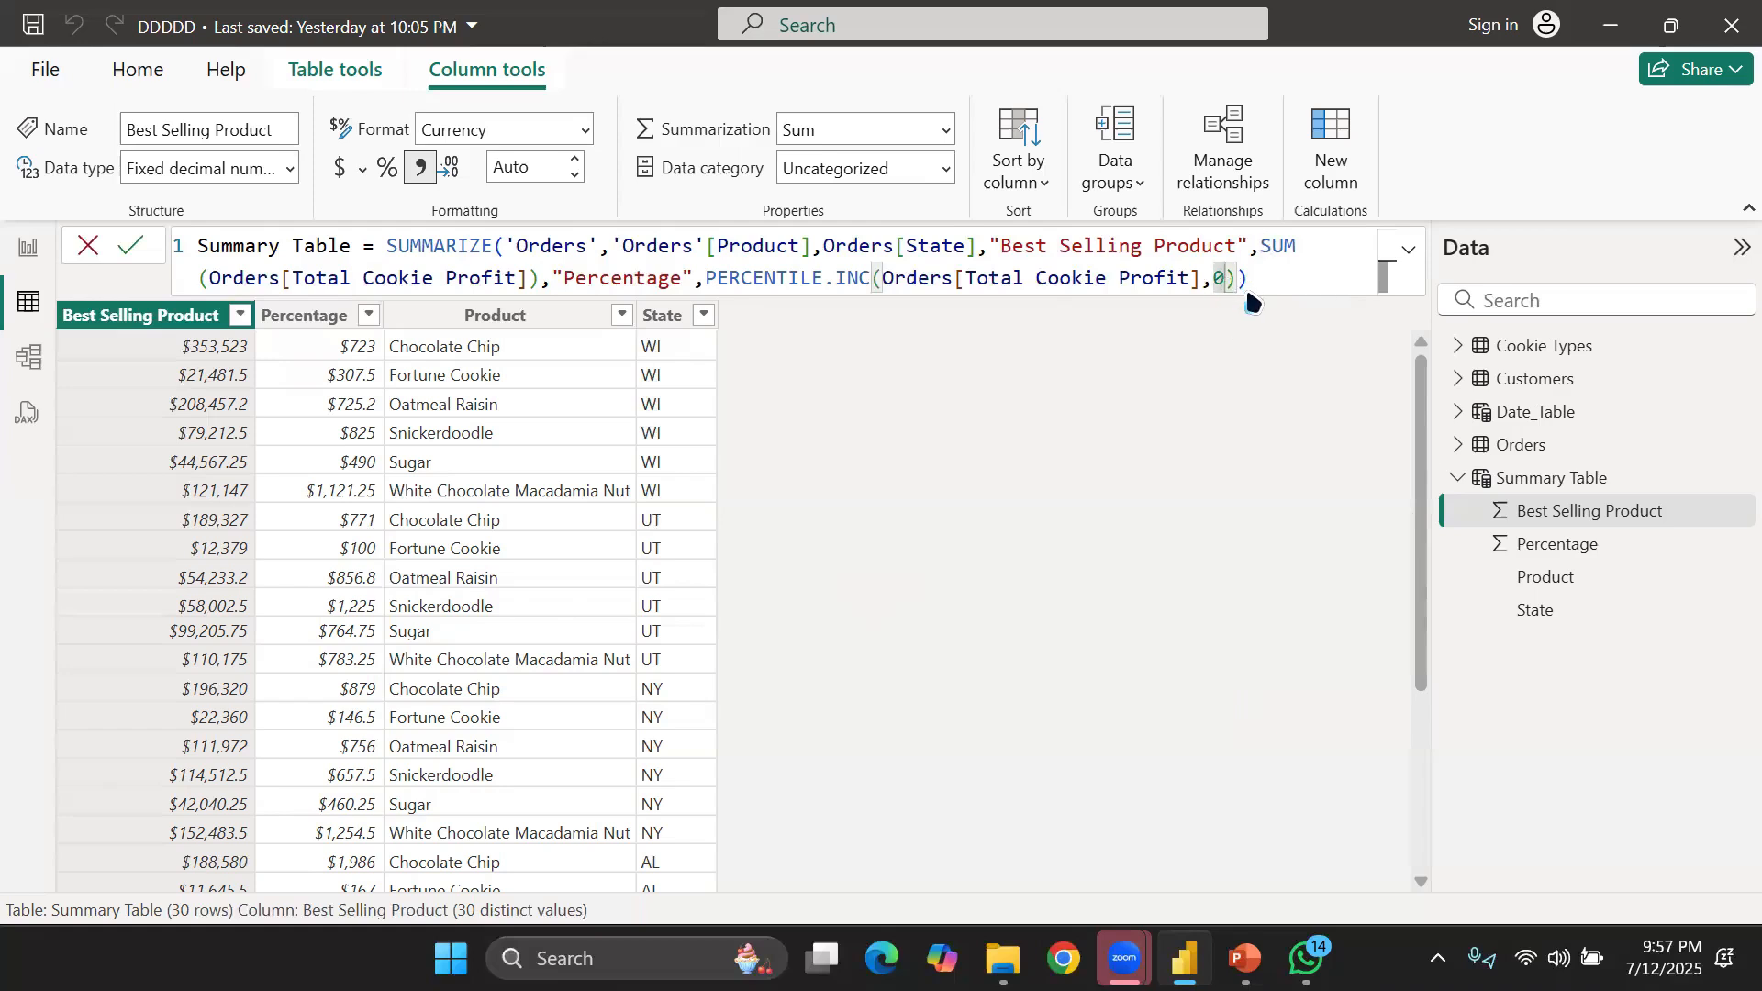
click(1248, 293)
key(BackSpace)
key(BackSpace)
key(BackSpace)
key(BackSpace)
key(BackSpace)
key(BackSpace)
key(BackSpace)
key(BackSpace)
key(BackSpace)
key(BackSpace)
key(BackSpace)
key(BackSpace)
key(BackSpace)
key(BackSpace)
key(BackSpace)
key(BackSpace)
key(BackSpace)
key(BackSpace)
key(BackSpace)
key(BackSpace)
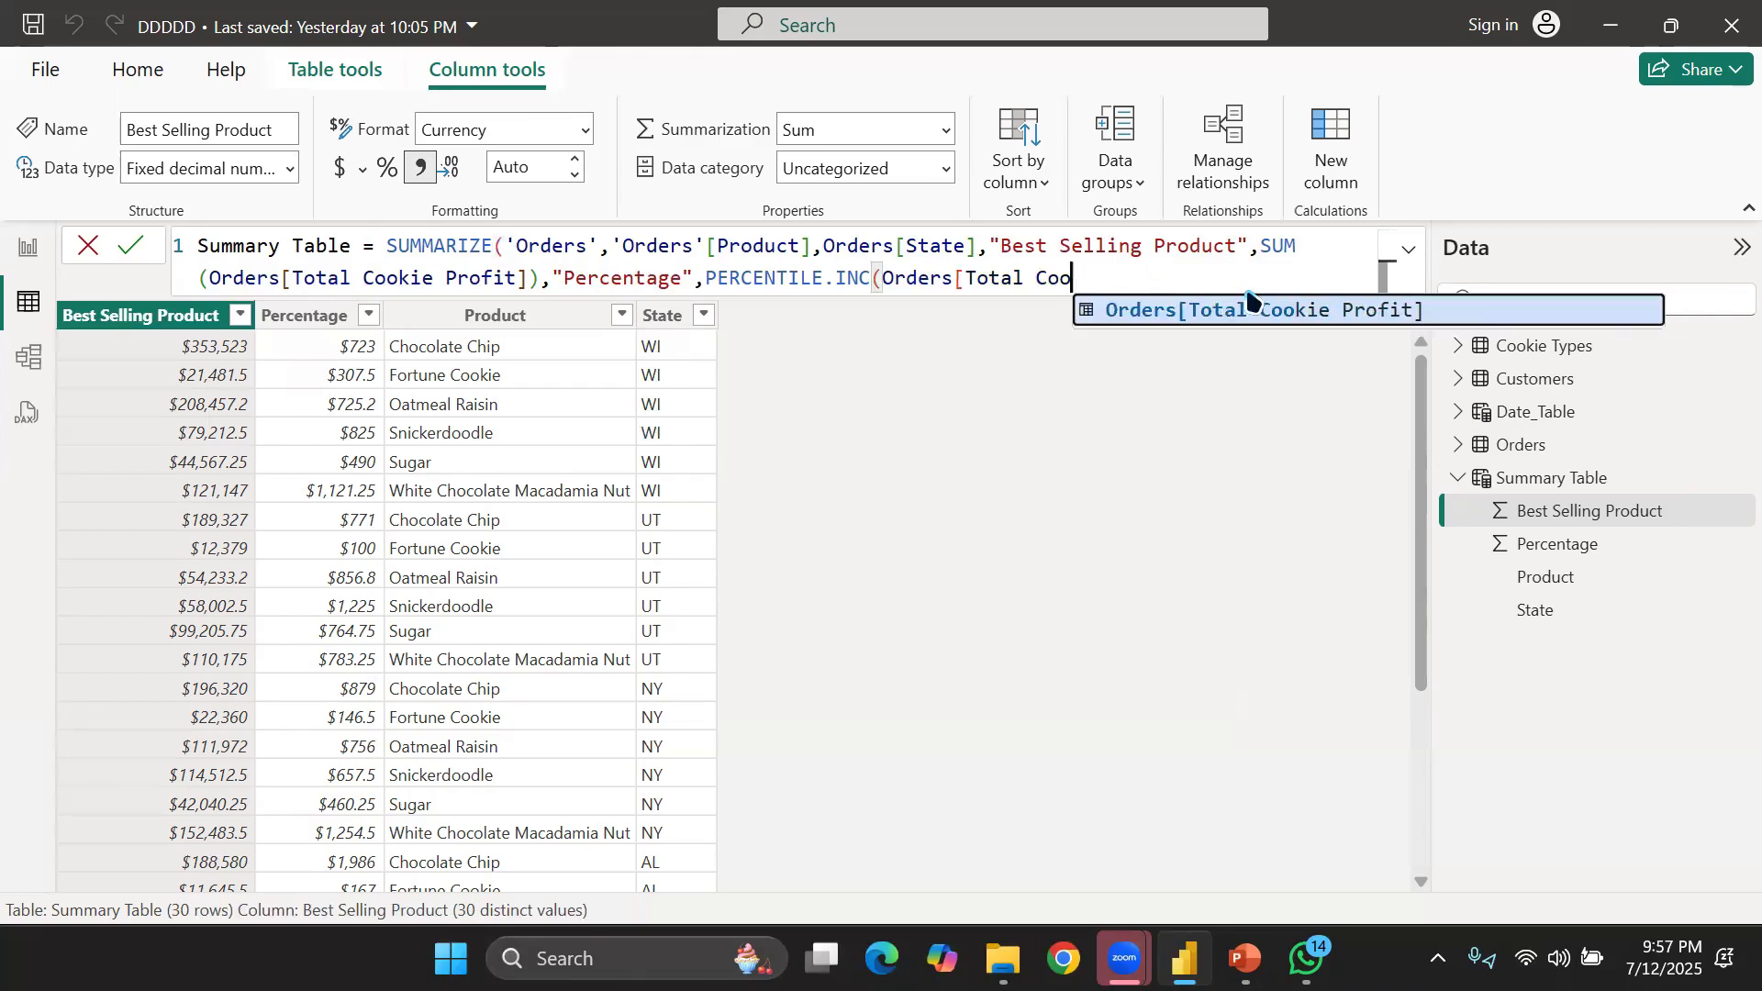
key(BackSpace)
key(BackSpace)
key(BackSpace)
key(BackSpace)
key(BackSpace)
key(BackSpace)
key(BackSpace)
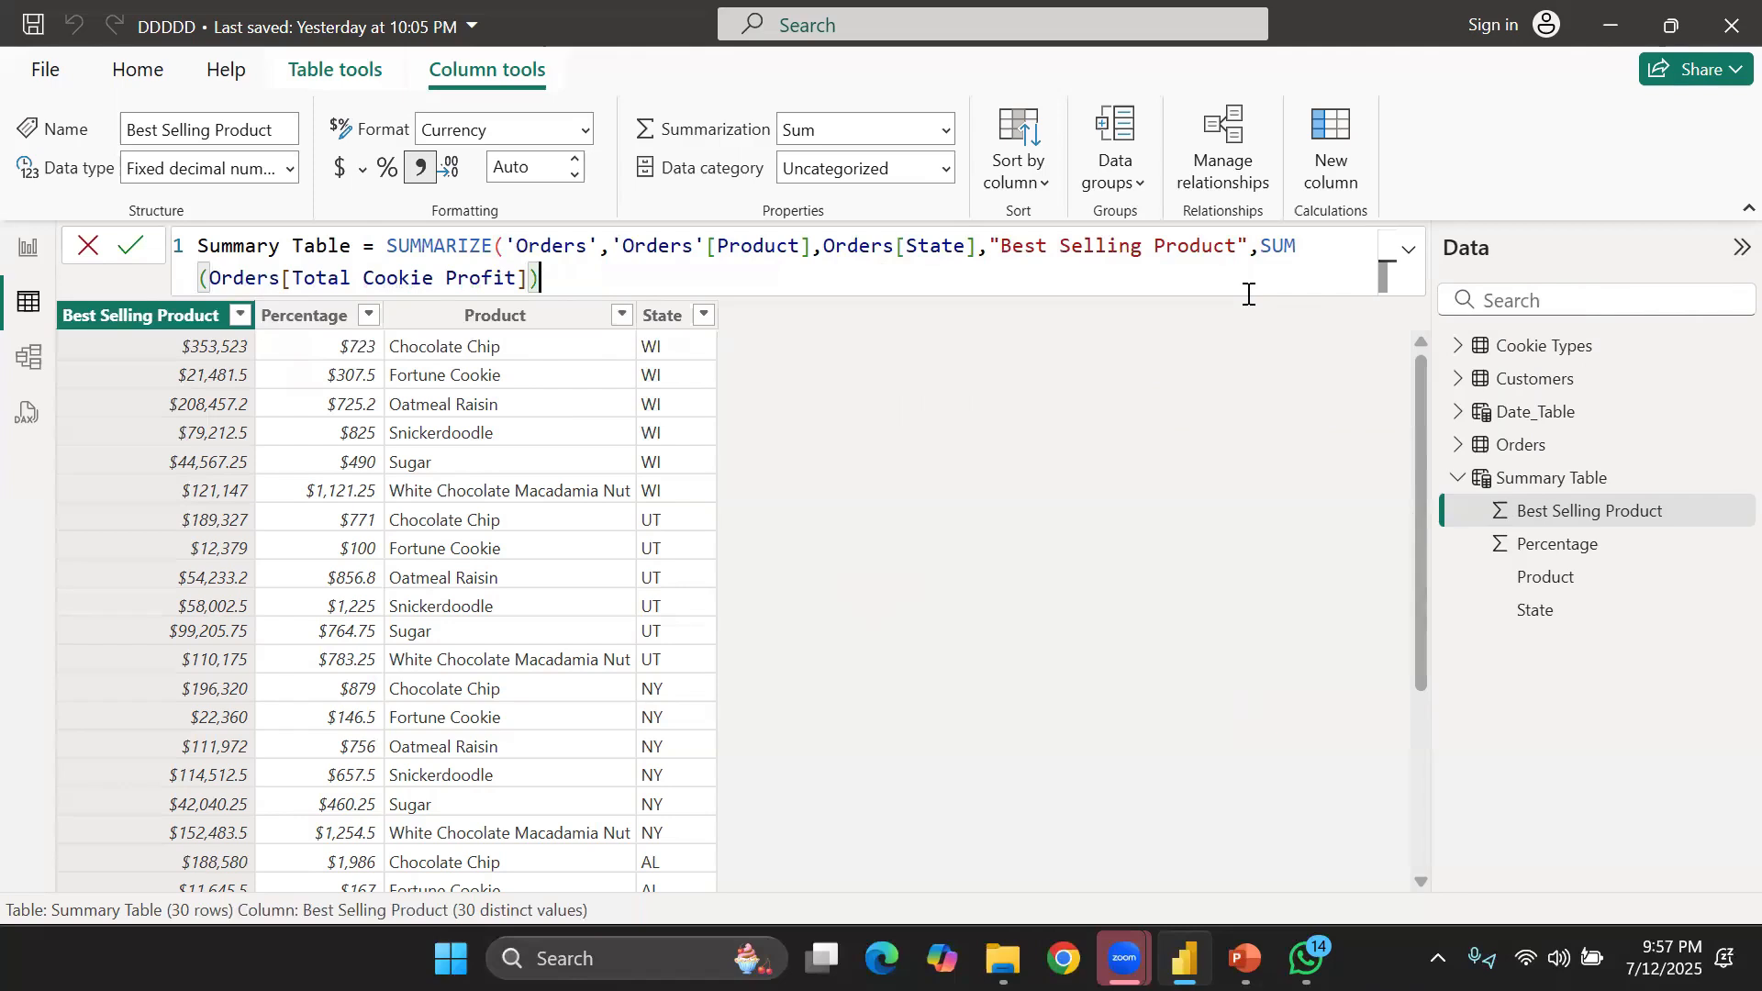
text())
key(Return)
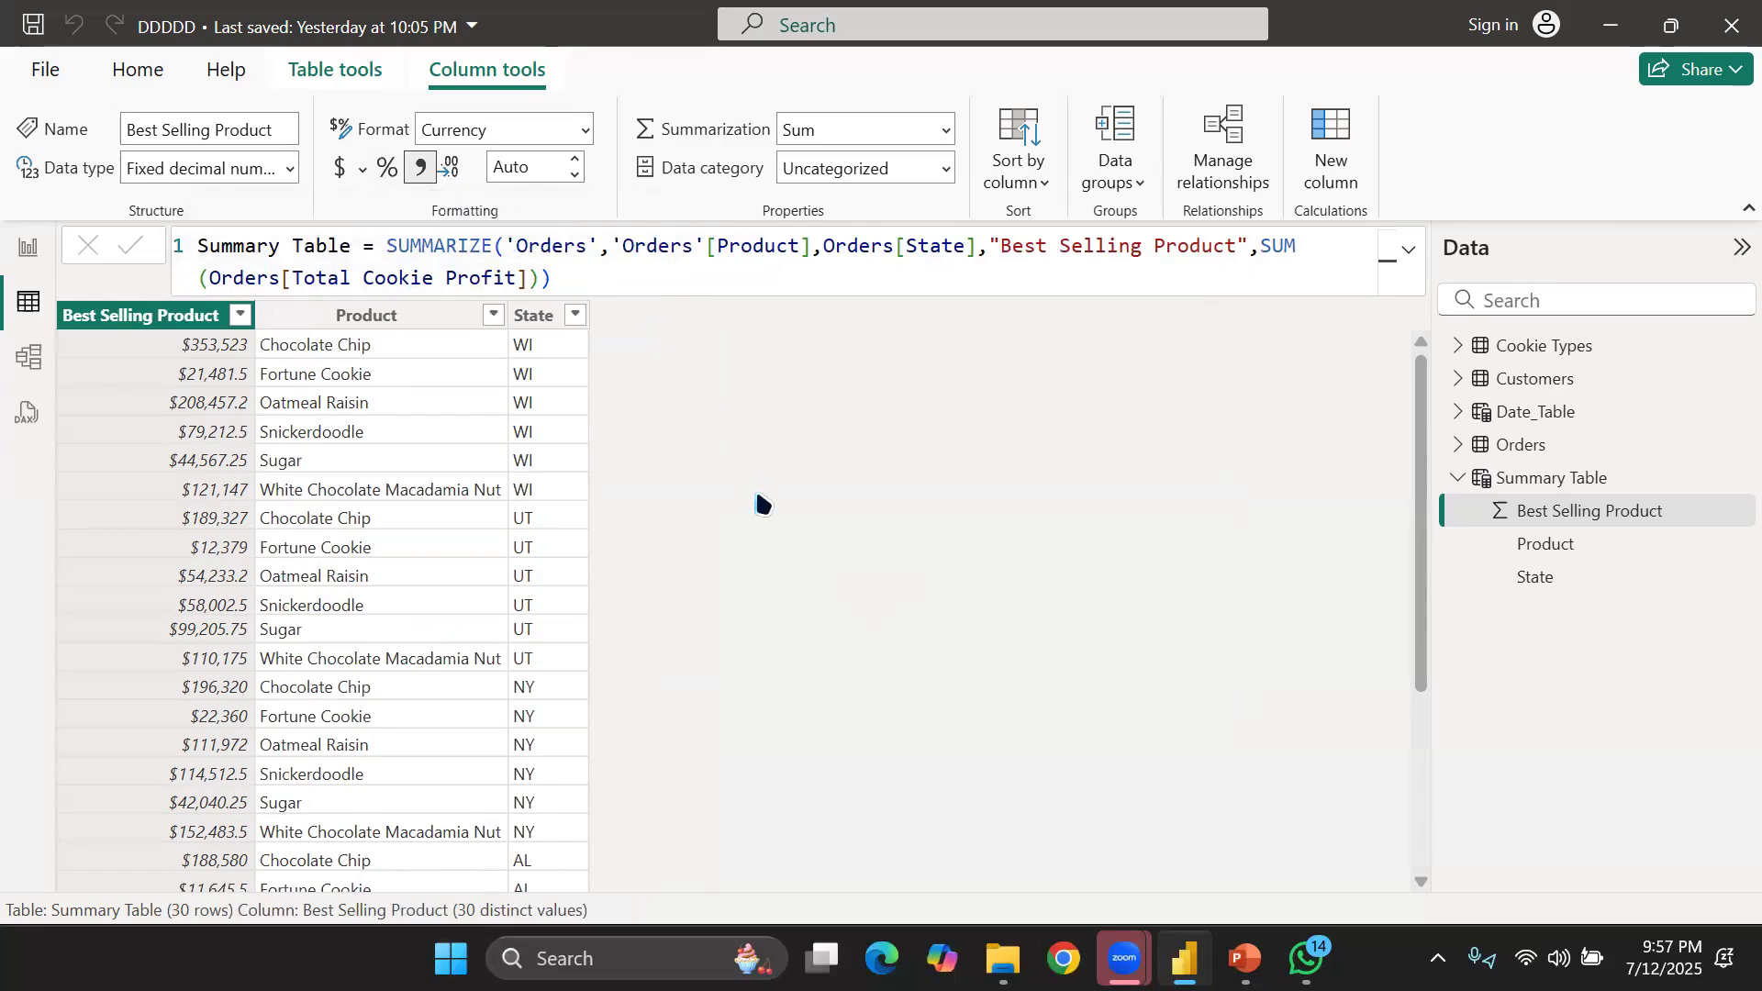
click(686, 277)
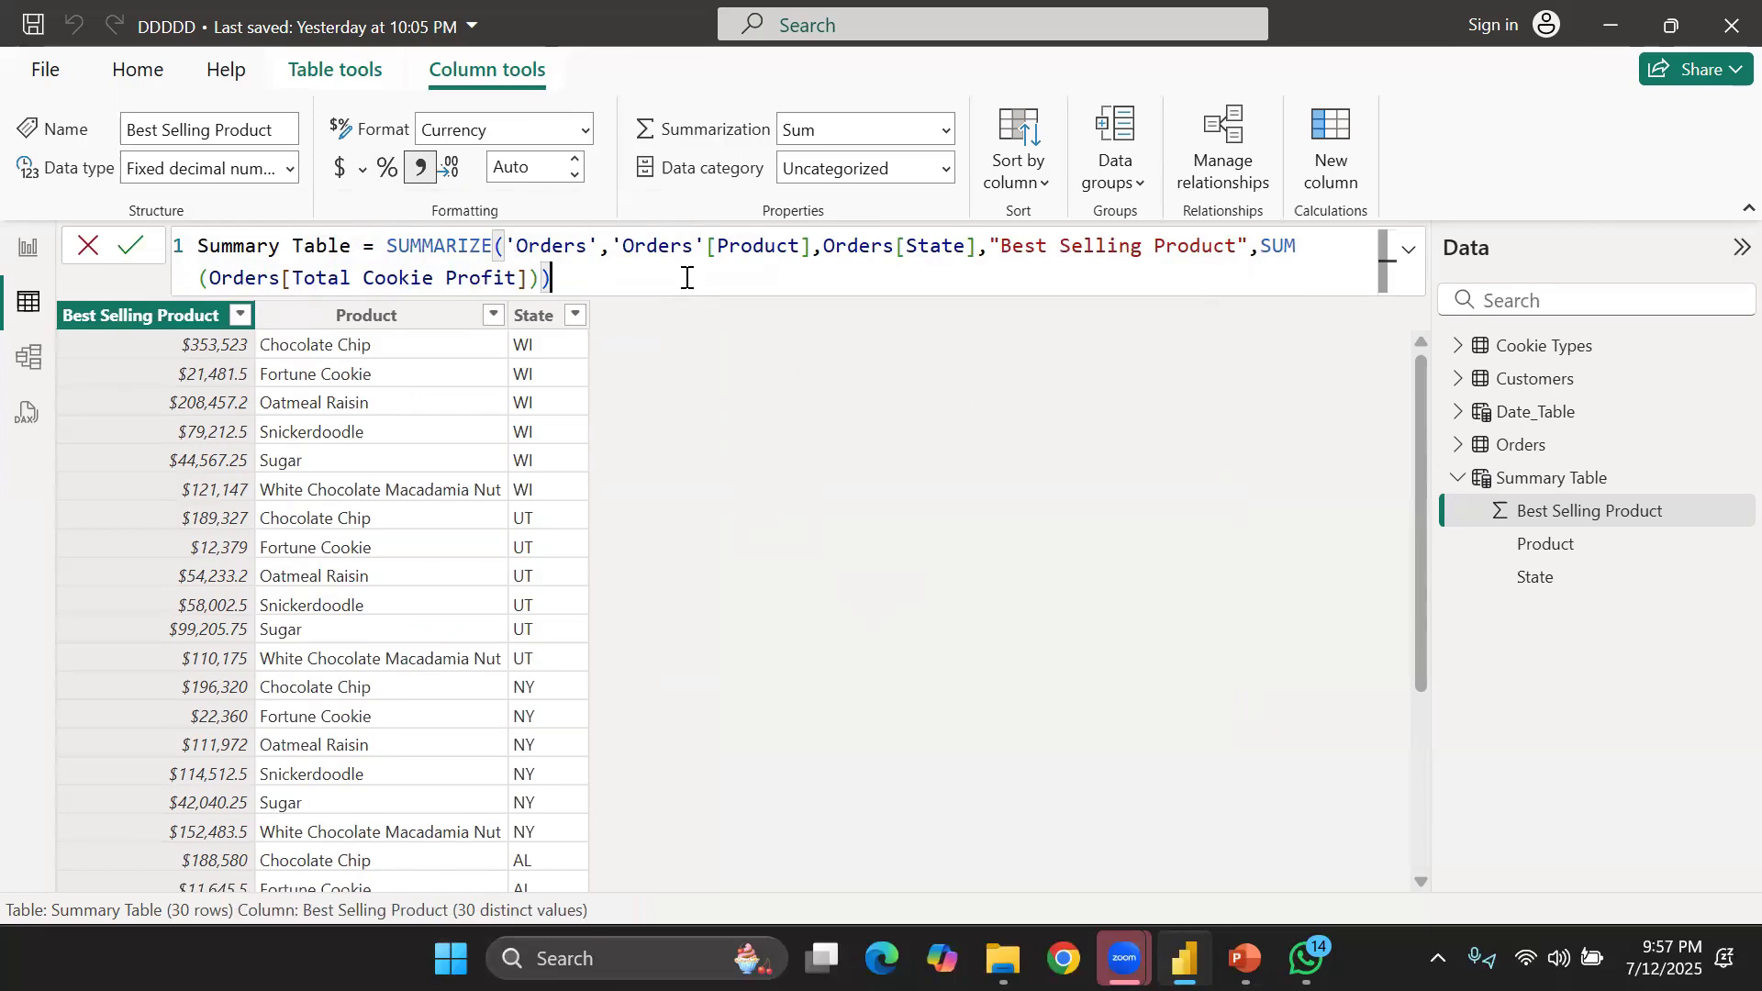
Add a "Percentage" column using PERCENTILE.INC on Orders[Total Cookie Profit] with K set to 0, and commit the Summary Table formula
key(BackSpace)
text(,"Percentage",PERCENTILE.INC(Orders[Total Cookie Profit],0)))
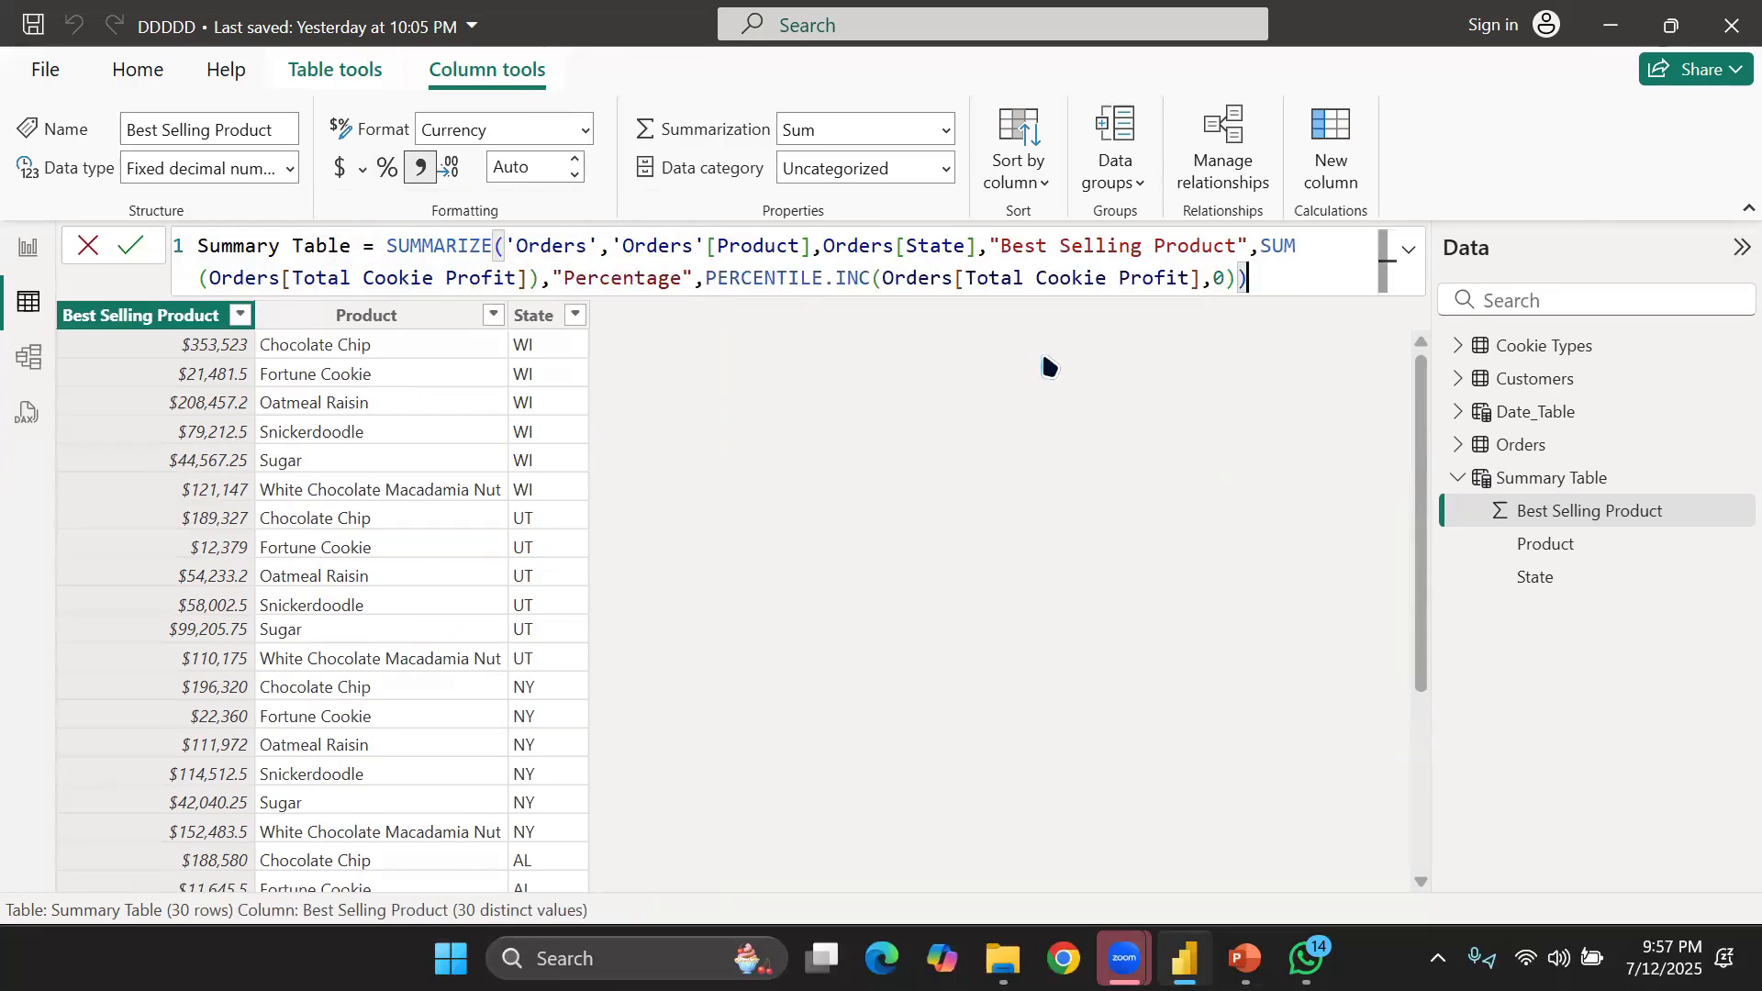
key(Return)
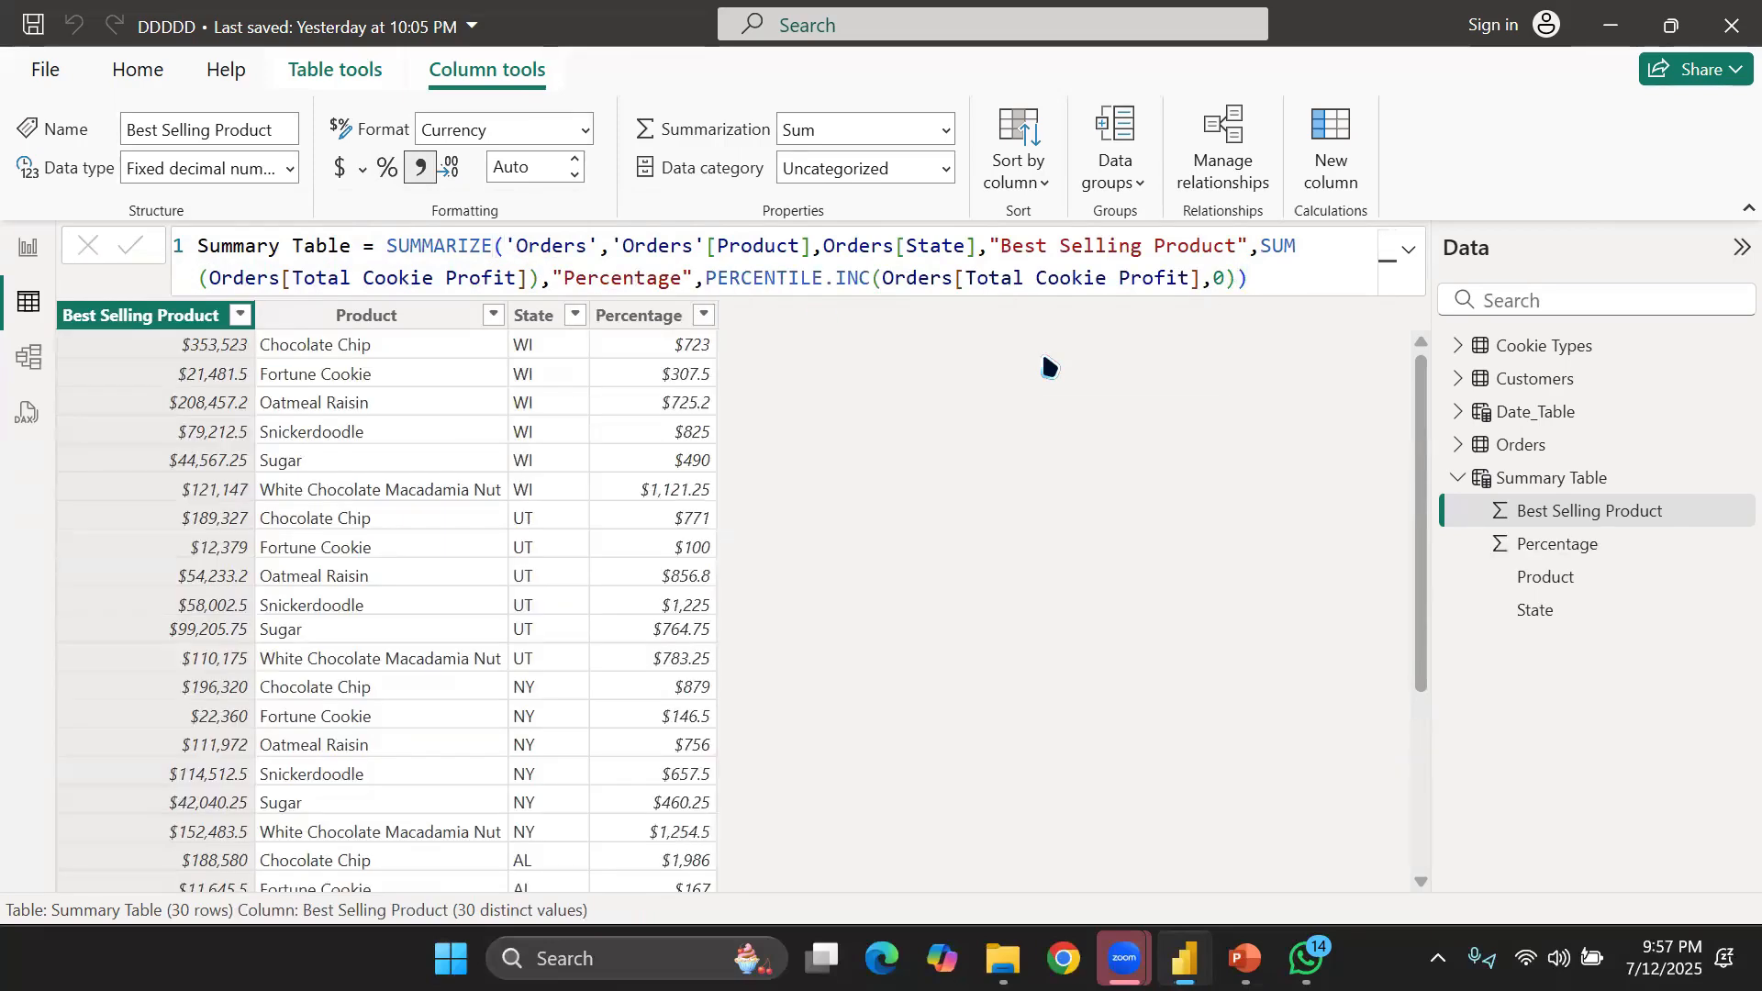
Set the K argument of PERCENTILE.INC to 1, commit the formula and format the Percentage column as a percentage
double_click(1222, 278)
text(1)
key(Return)
click(651, 321)
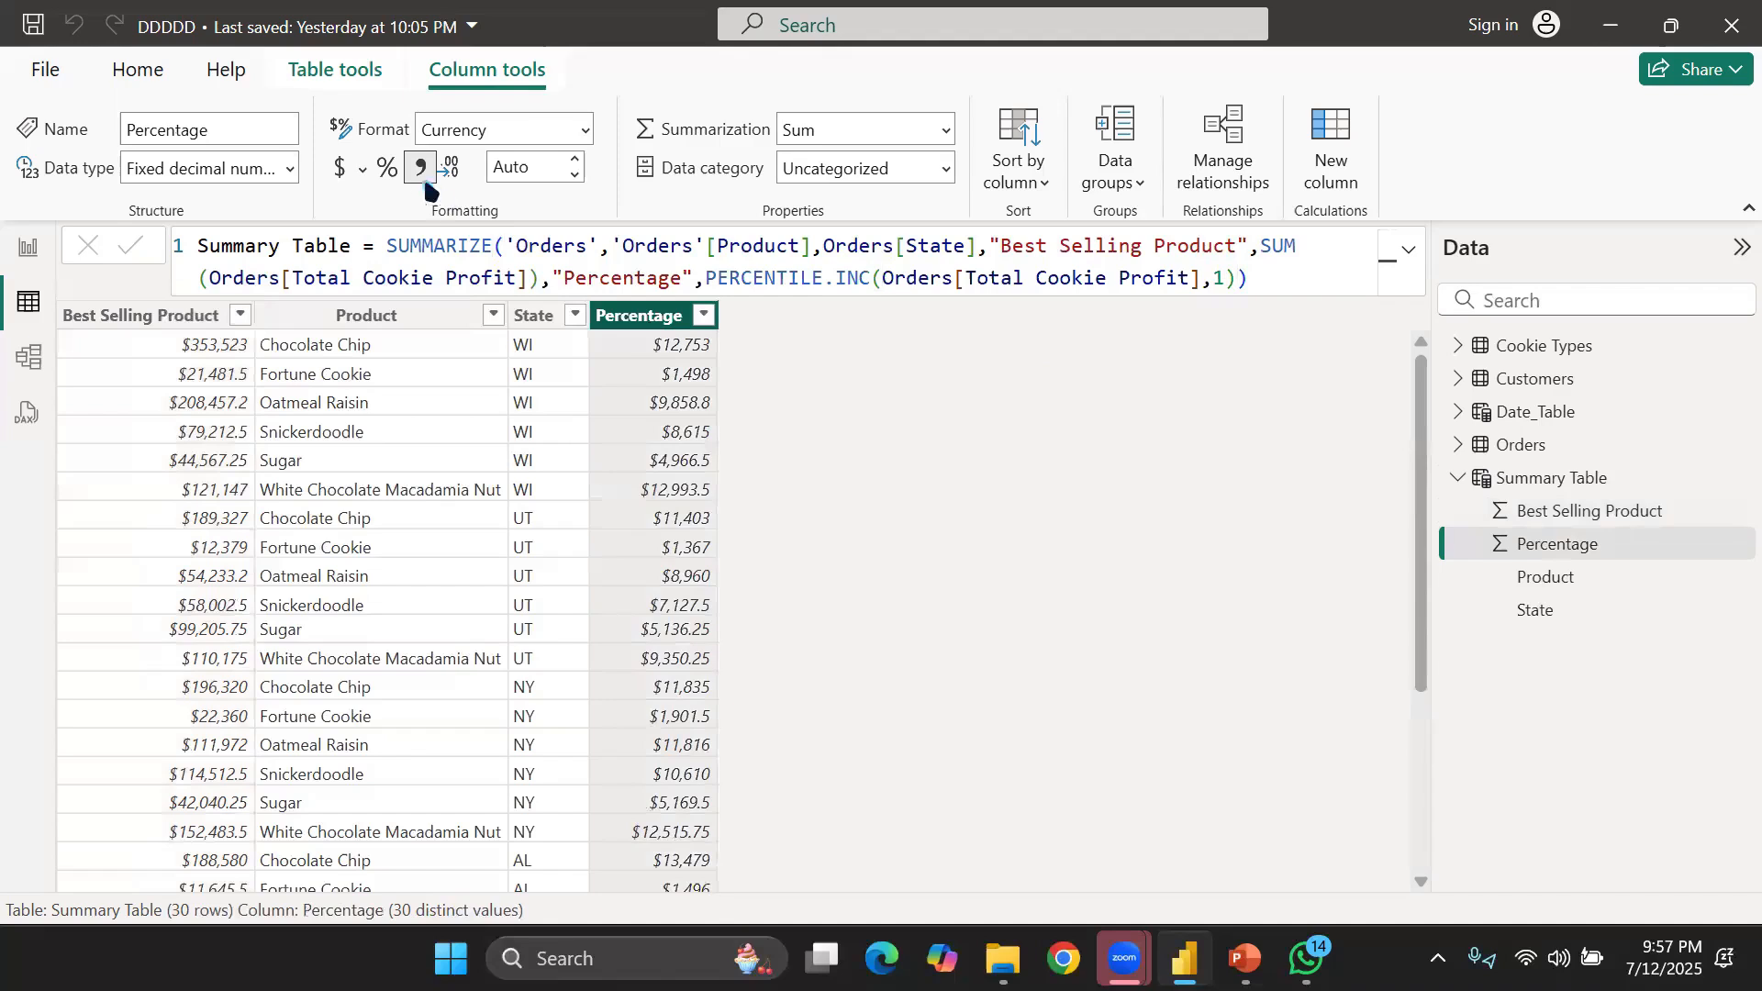
click(388, 170)
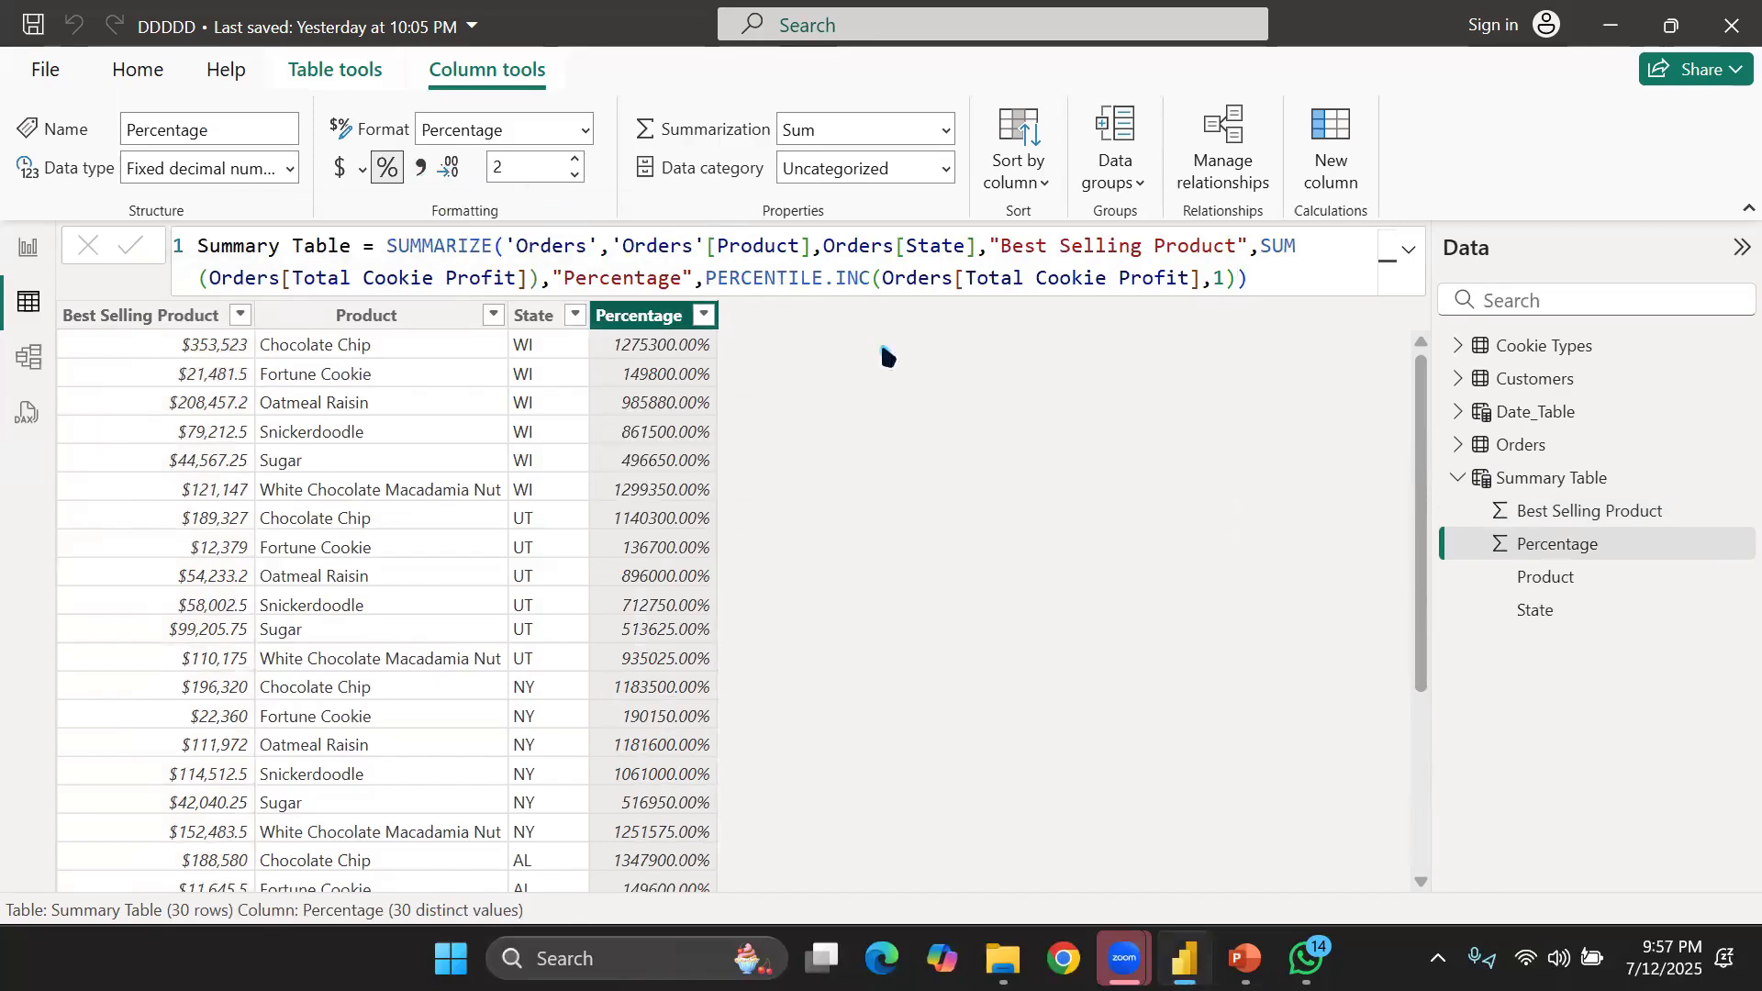
Set the K argument of PERCENTILE.INC back to 0 and commit the Summary Table formula
click(1223, 280)
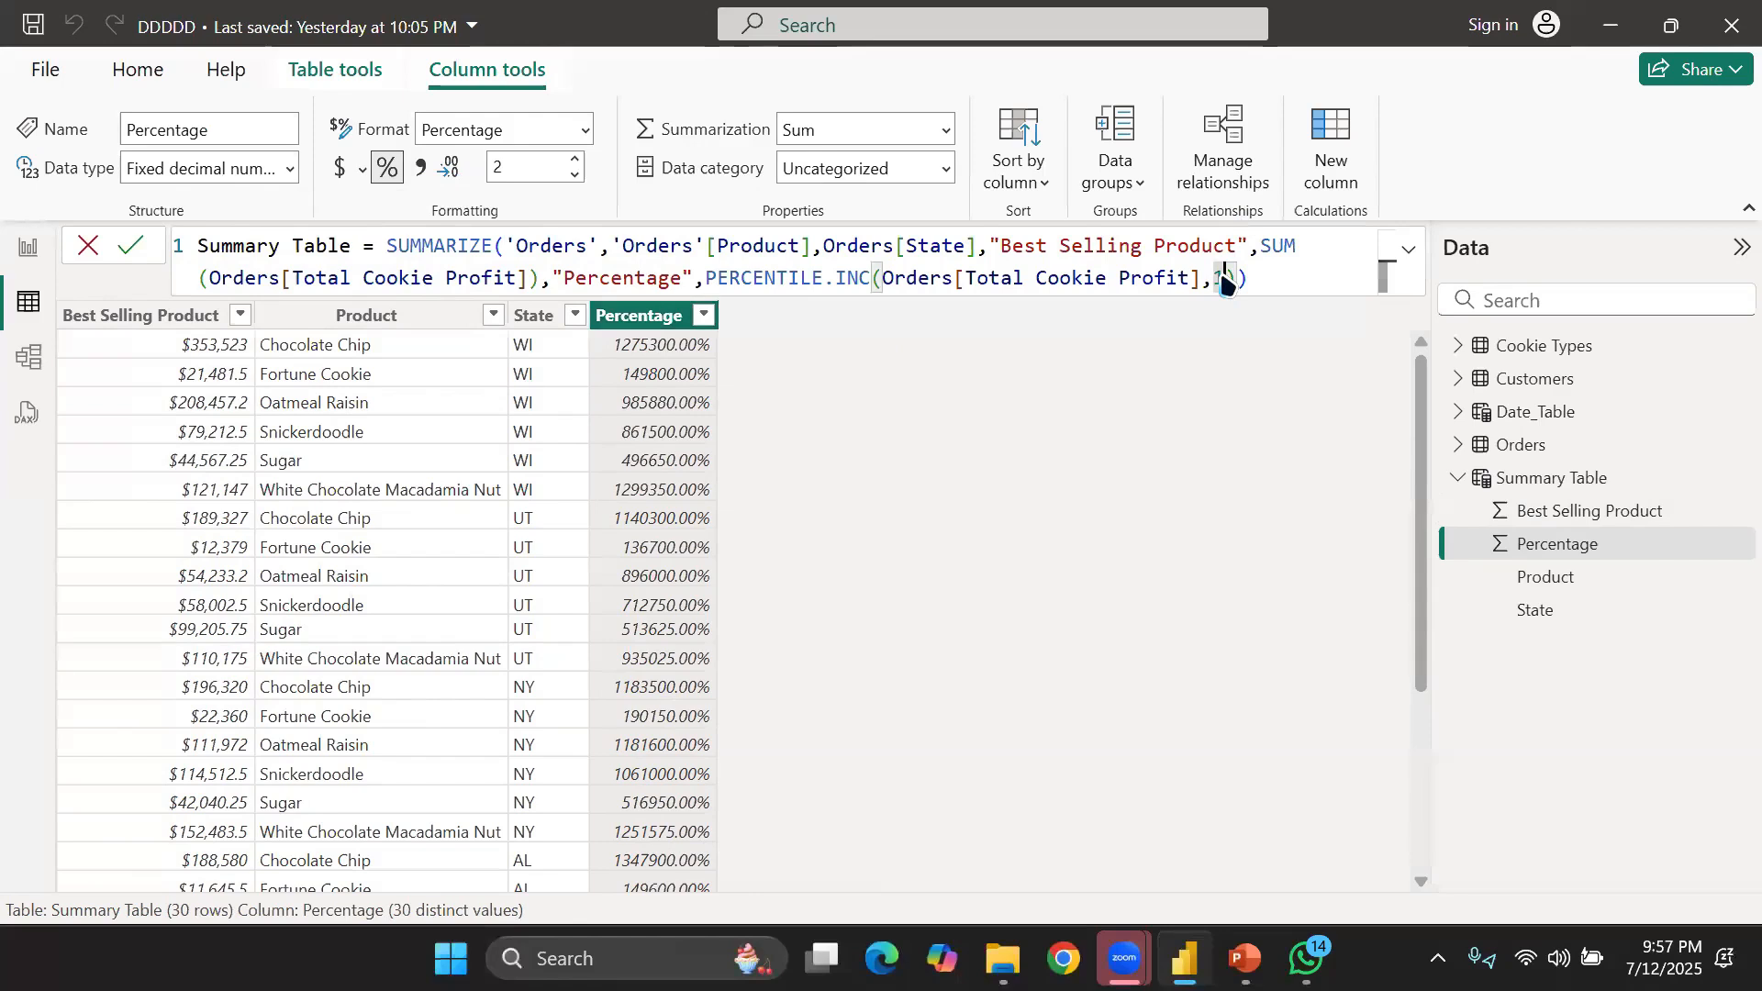
key(BackSpace)
text(0)
key(Return)
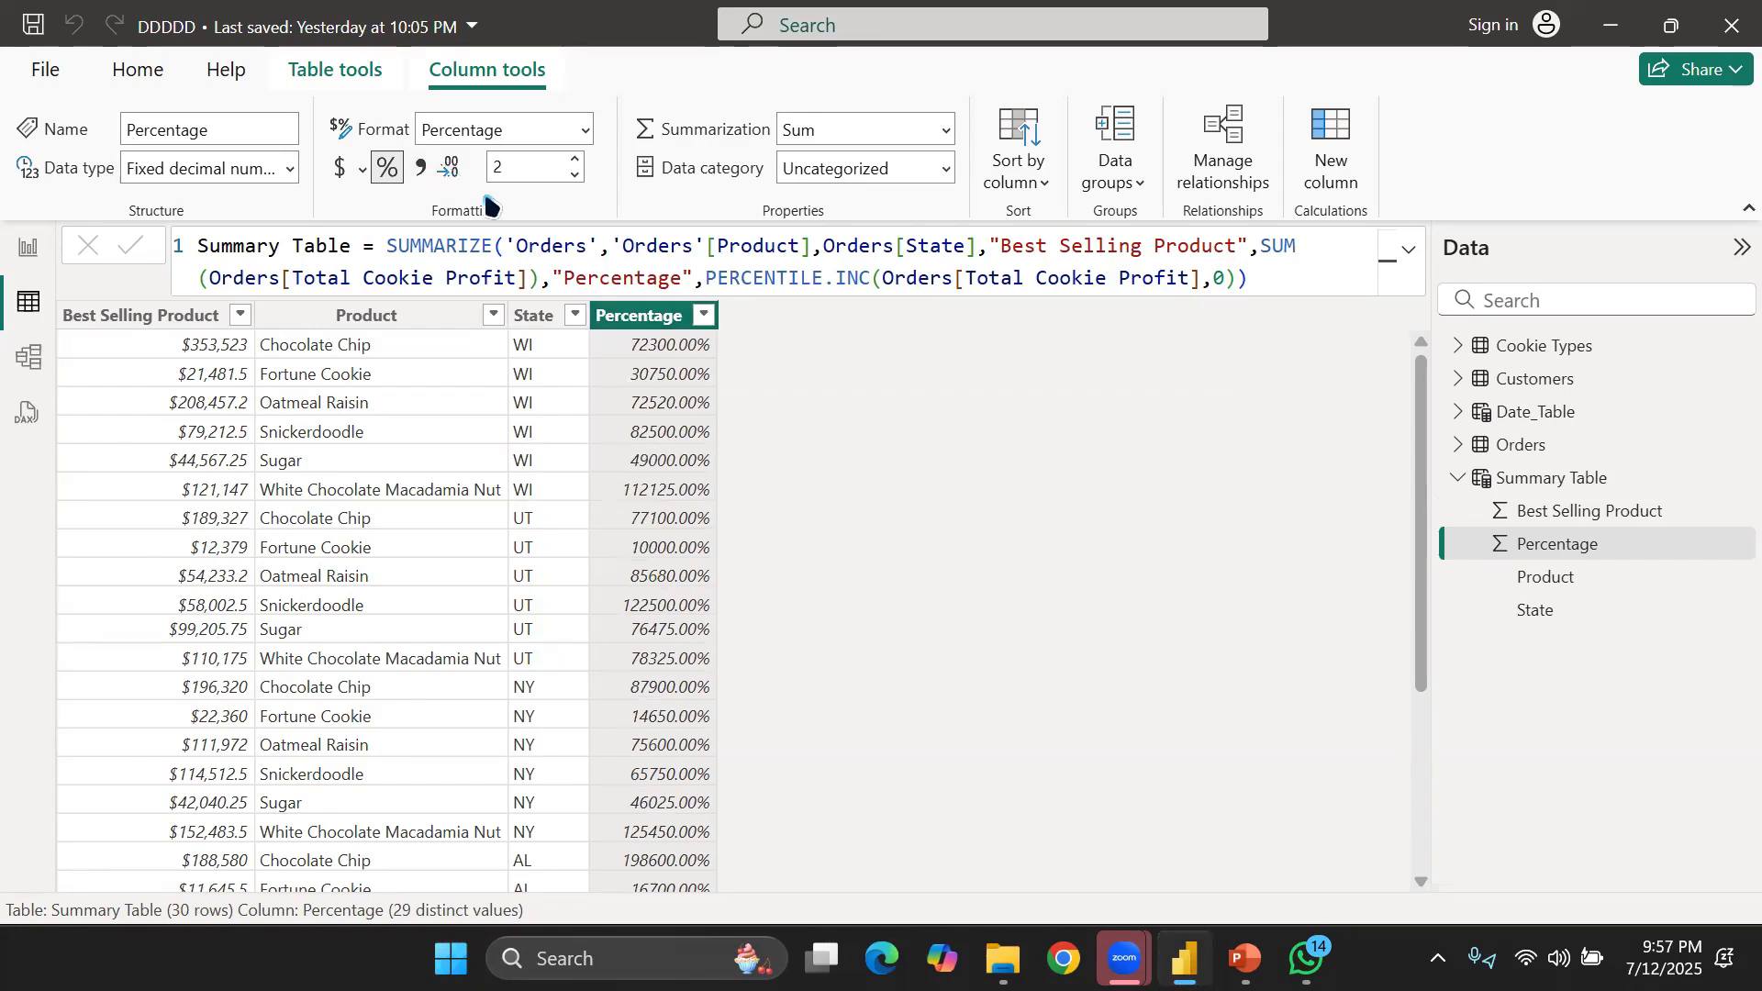
click(670, 350)
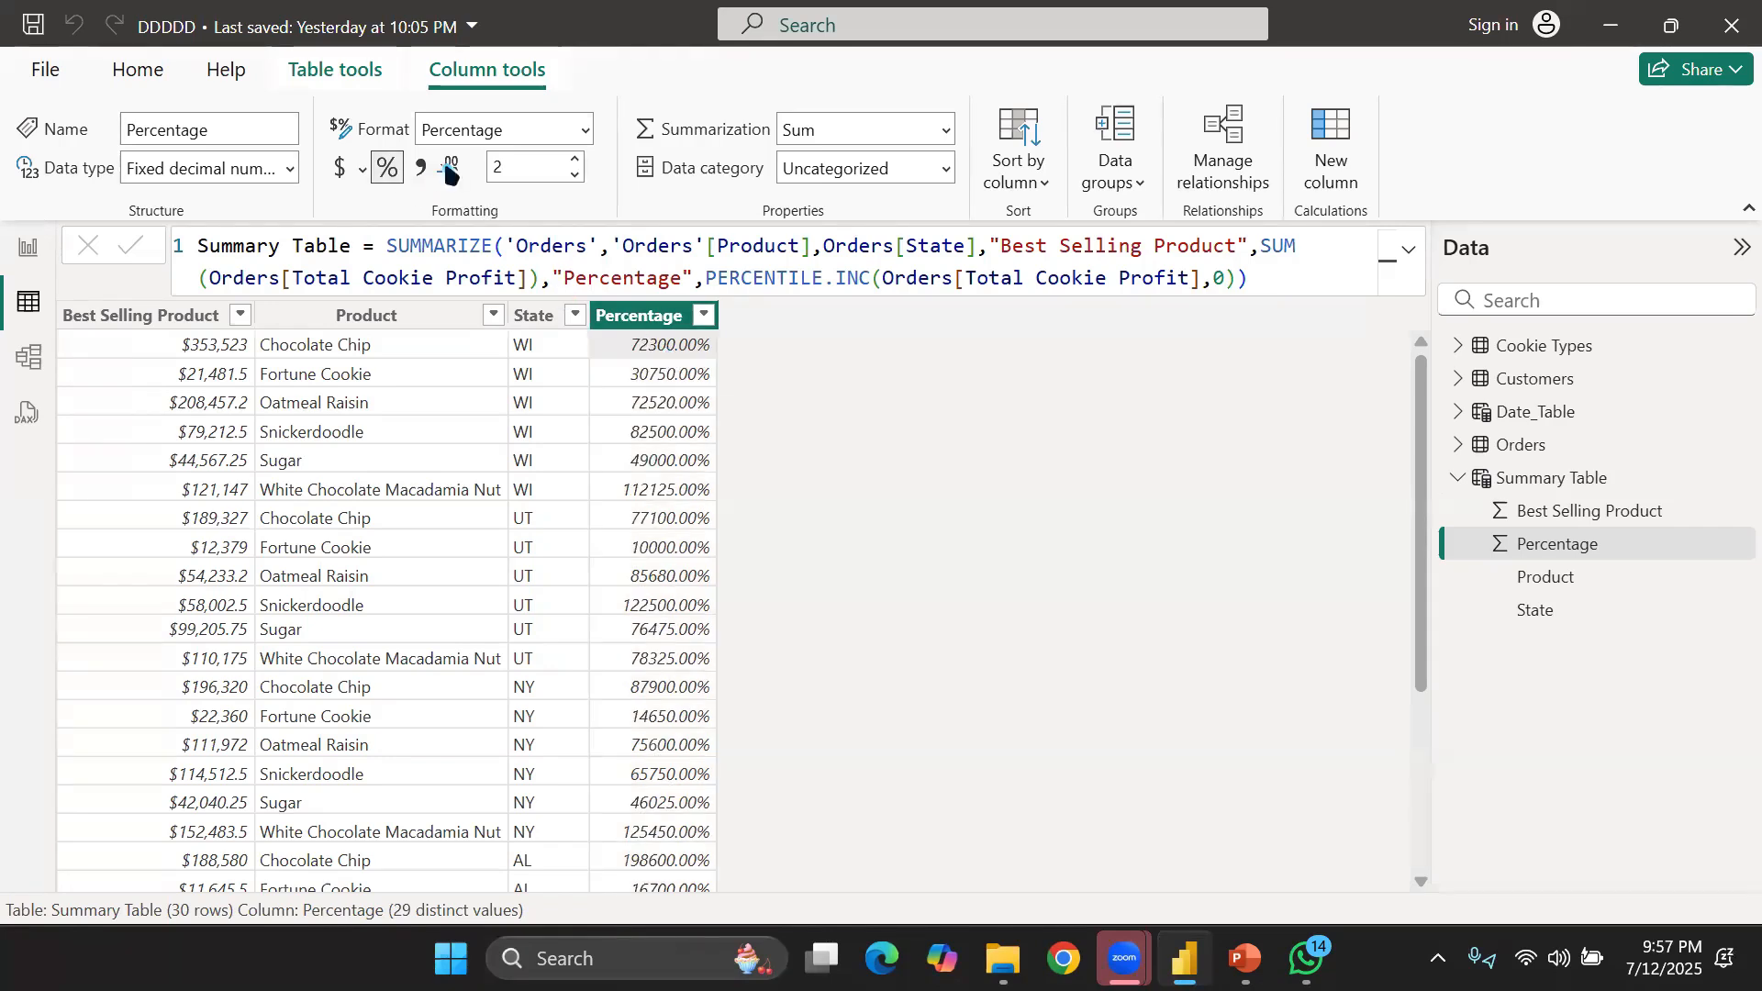
drag(450, 173, 604, 312)
click(614, 323)
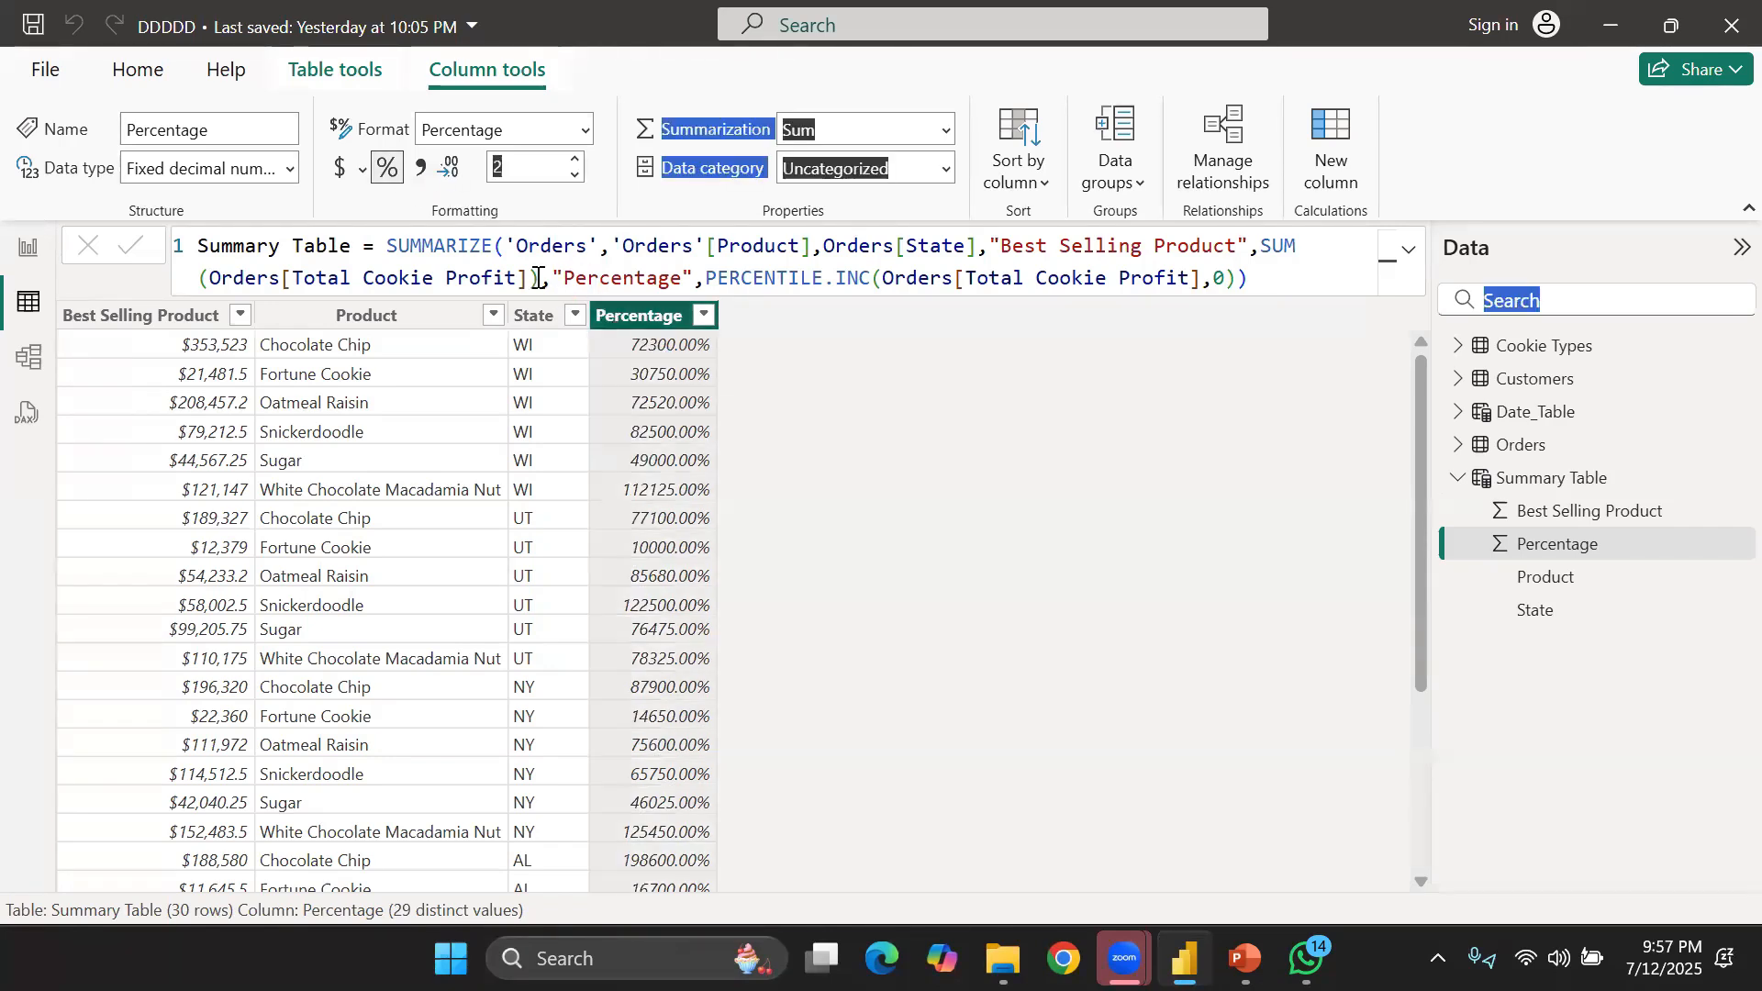
click(448, 168)
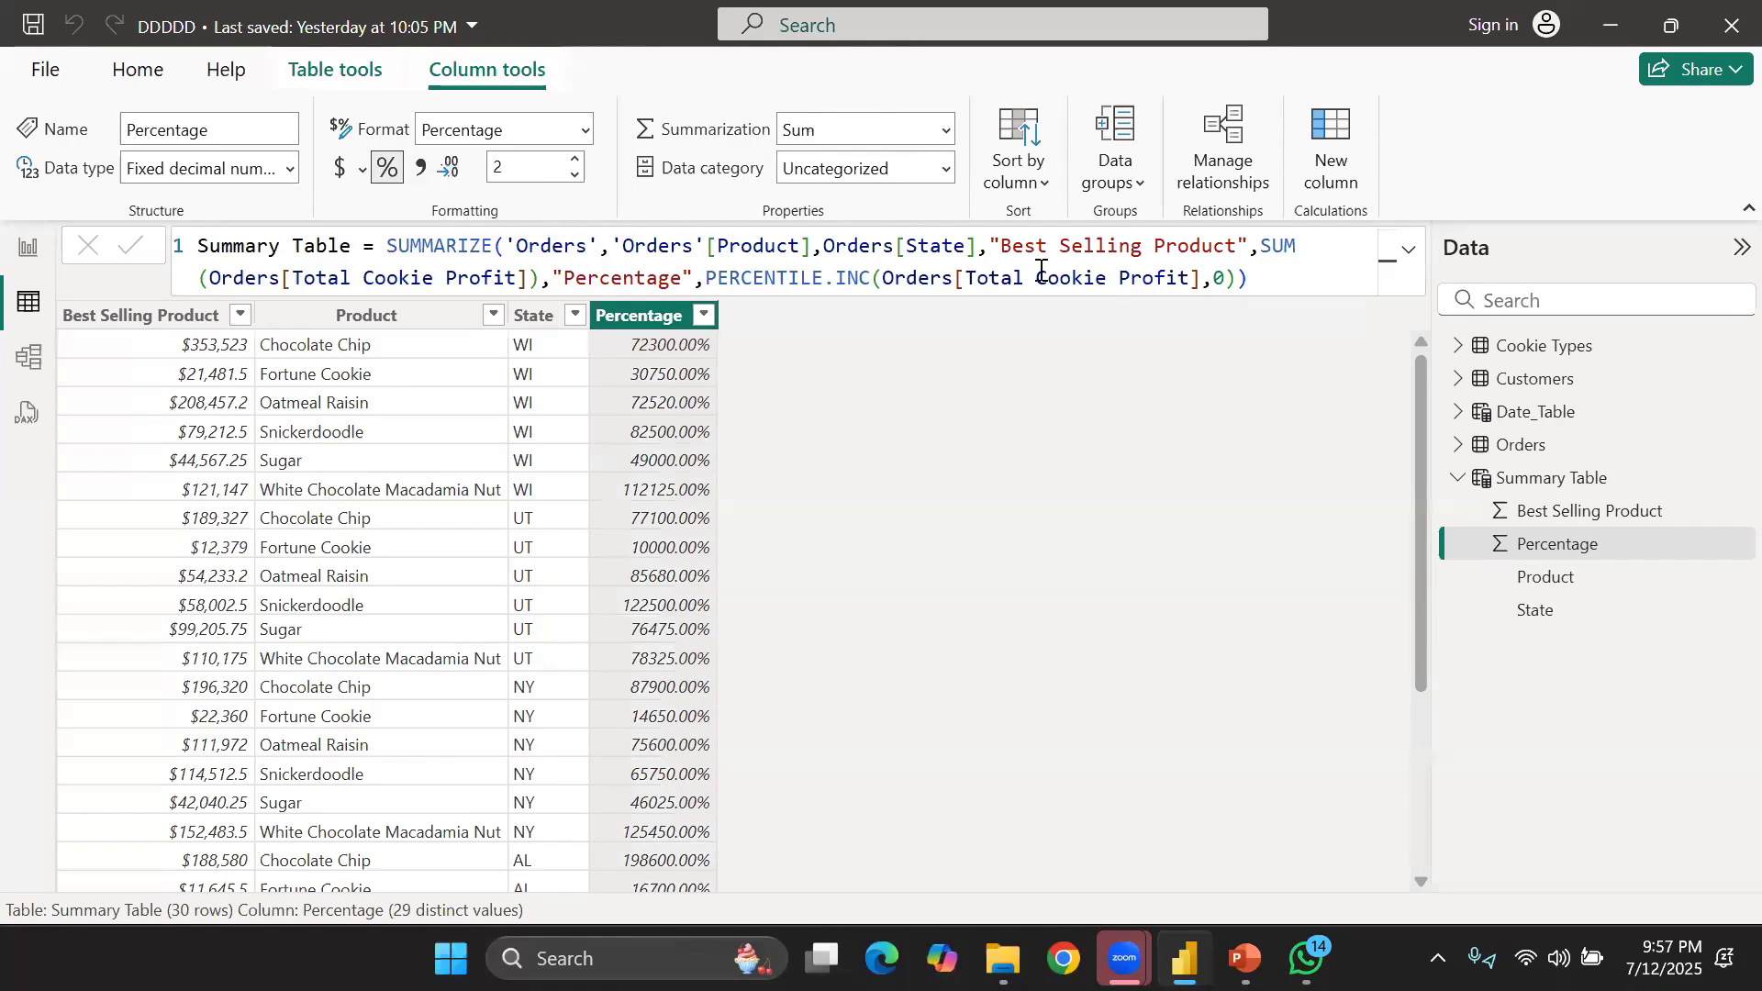
click(1293, 285)
key(BackSpace)
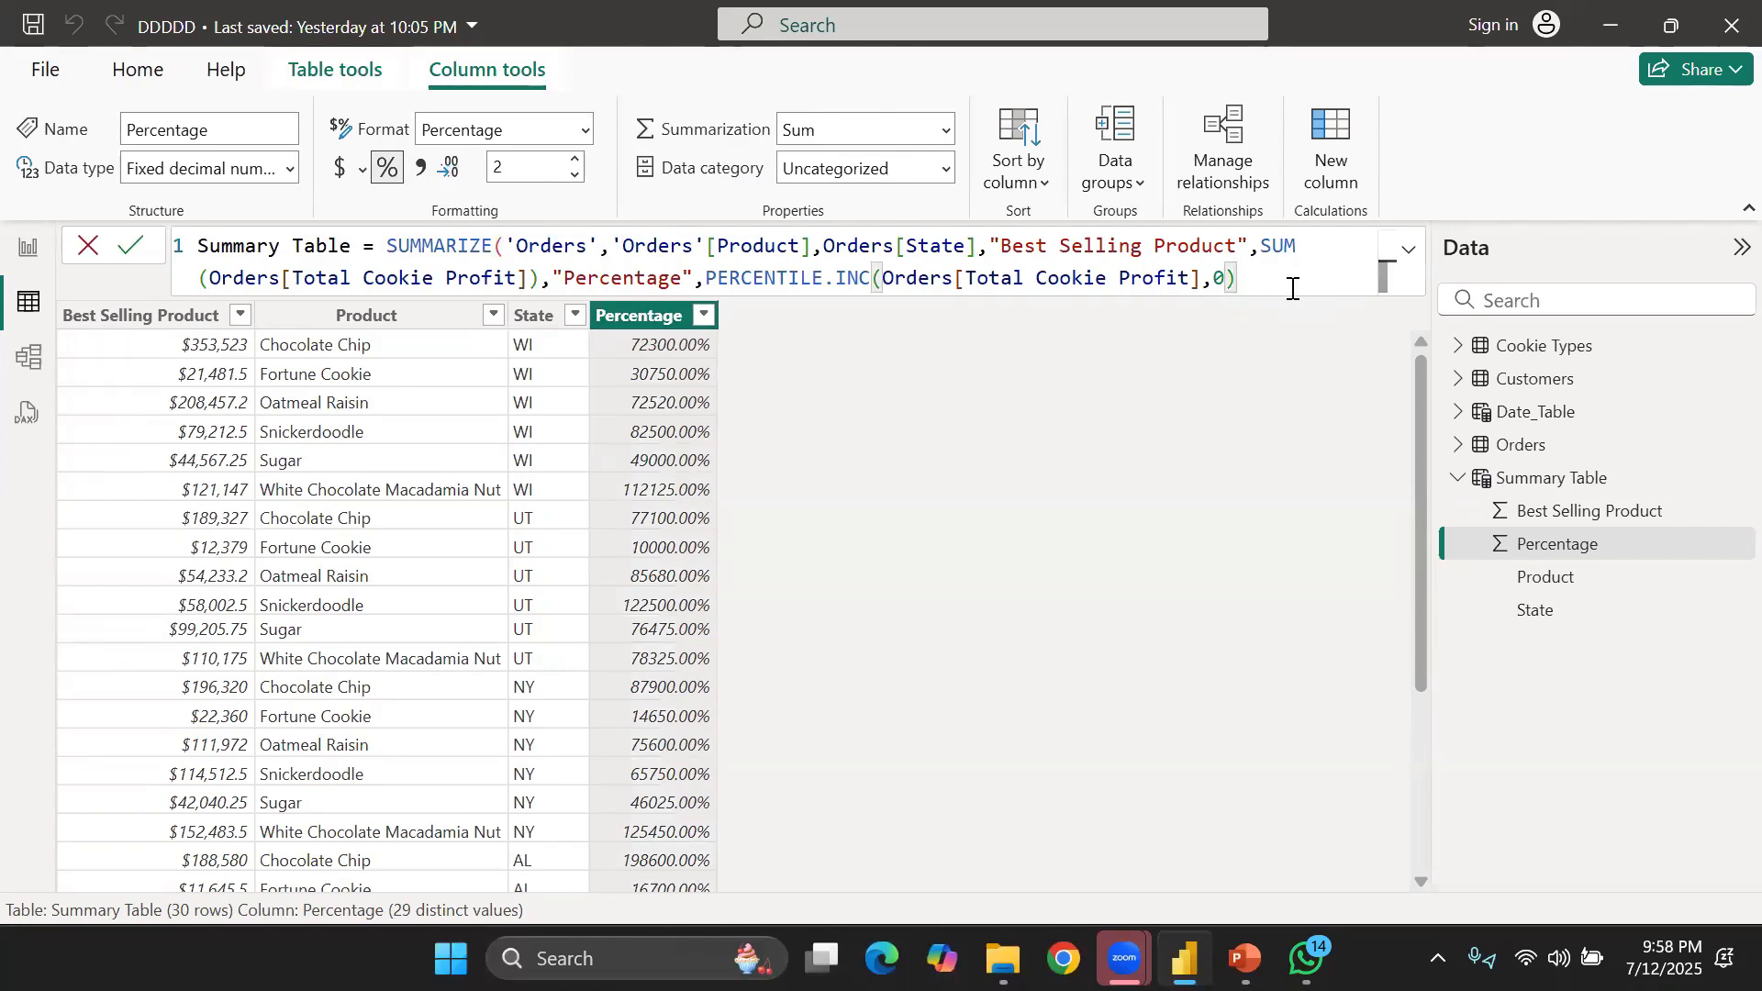
key(Left)
key(BackSpace)
text(1)
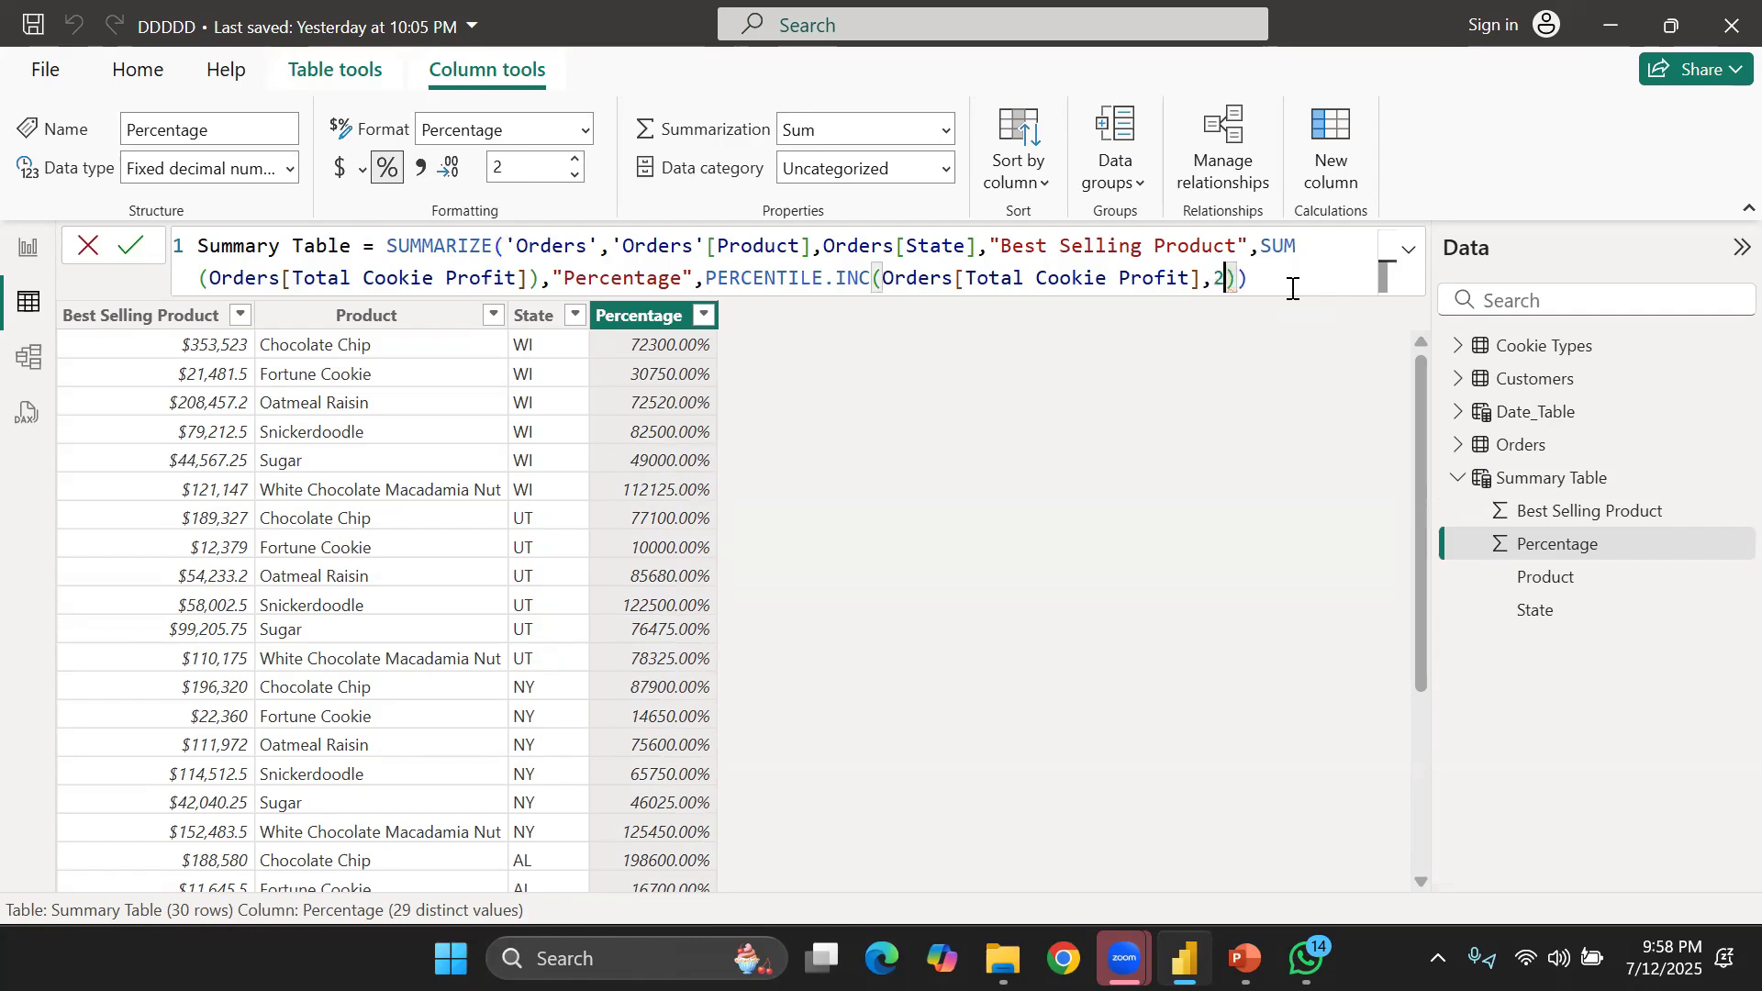
key(BackSpace)
Delete the "Percentage" name and its PERCENTILE.INC expression from the Summary Table formula, close SUMMARIZE after the SUM expression and commit it
key(Right)
key(Right)
key(BackSpace)
key(BackSpace)
key(BackSpace)
key(BackSpace)
key(BackSpace)
key(BackSpace)
key(BackSpace)
key(BackSpace)
key(BackSpace)
key(BackSpace)
key(BackSpace)
key(BackSpace)
key(BackSpace)
key(BackSpace)
key(BackSpace)
key(BackSpace)
key(BackSpace)
key(BackSpace)
key(BackSpace)
key(BackSpace)
key(BackSpace)
key(BackSpace)
key(BackSpace)
key(BackSpace)
key(BackSpace)
key(BackSpace)
key(BackSpace)
key(BackSpace)
key(BackSpace)
key(BackSpace)
key(BackSpace)
key(BackSpace)
key(BackSpace)
key(BackSpace)
key(BackSpace)
key(BackSpace)
key(BackSpace)
key(BackSpace)
key(BackSpace)
key(BackSpace)
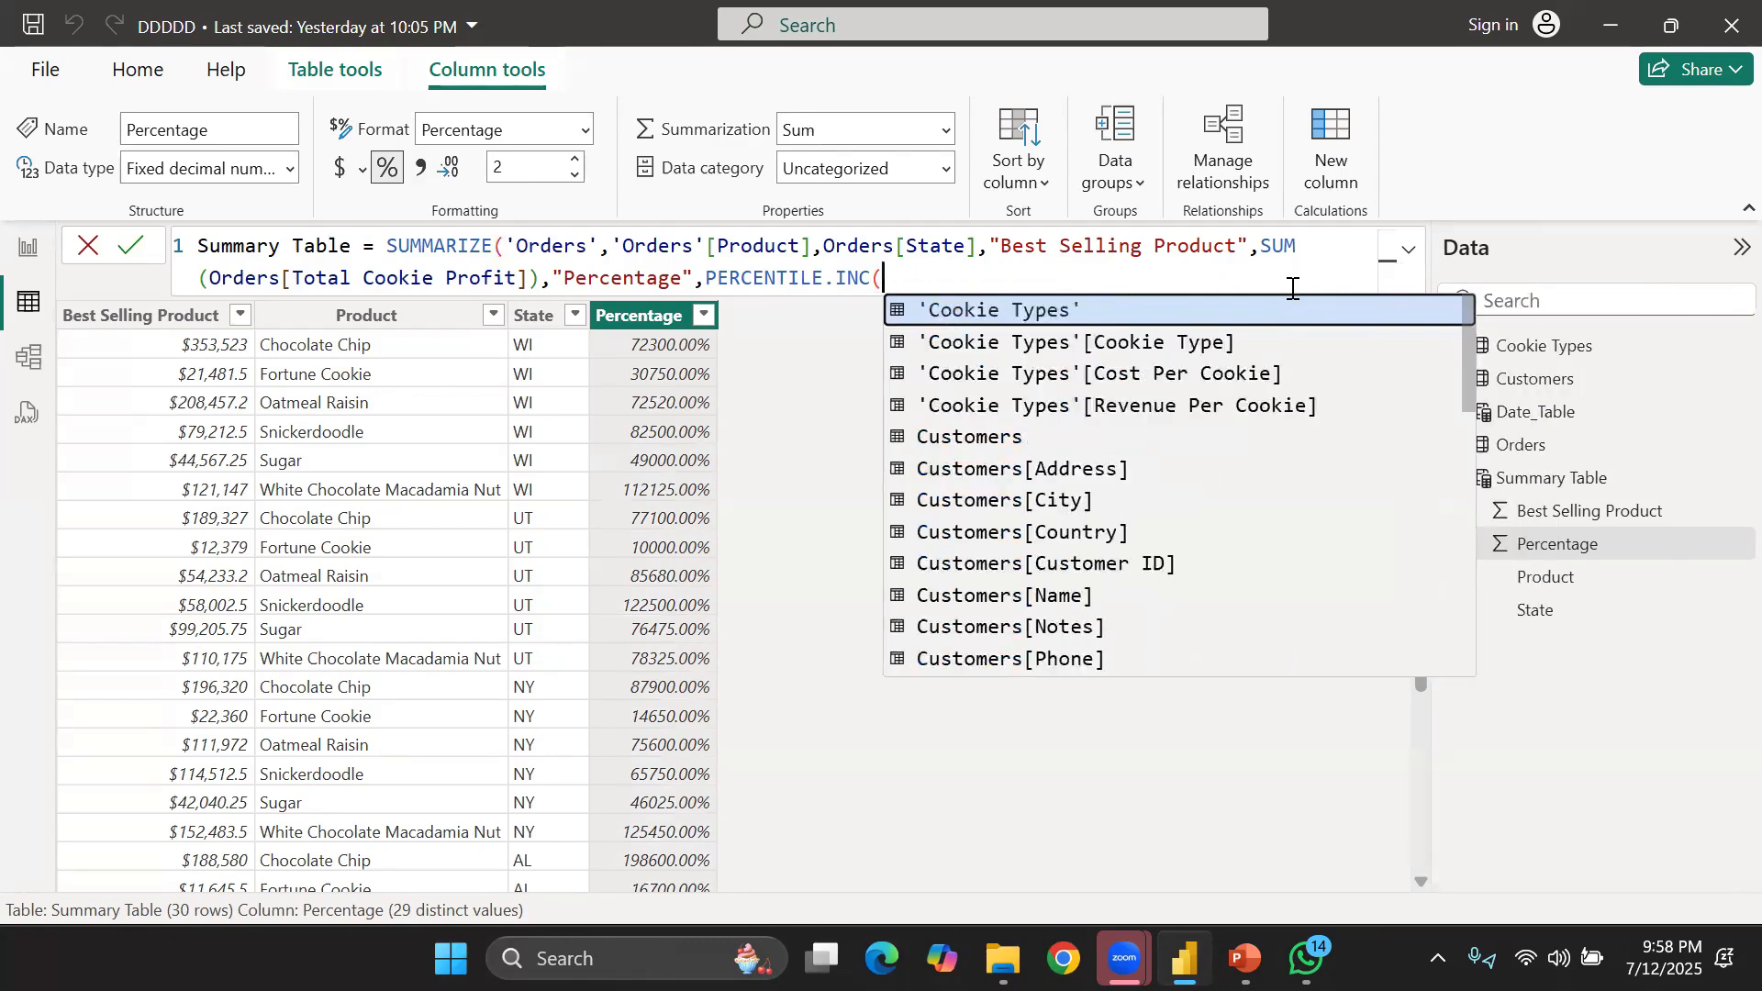
key(BackSpace)
key(BackSpace)
key(BackSpace)
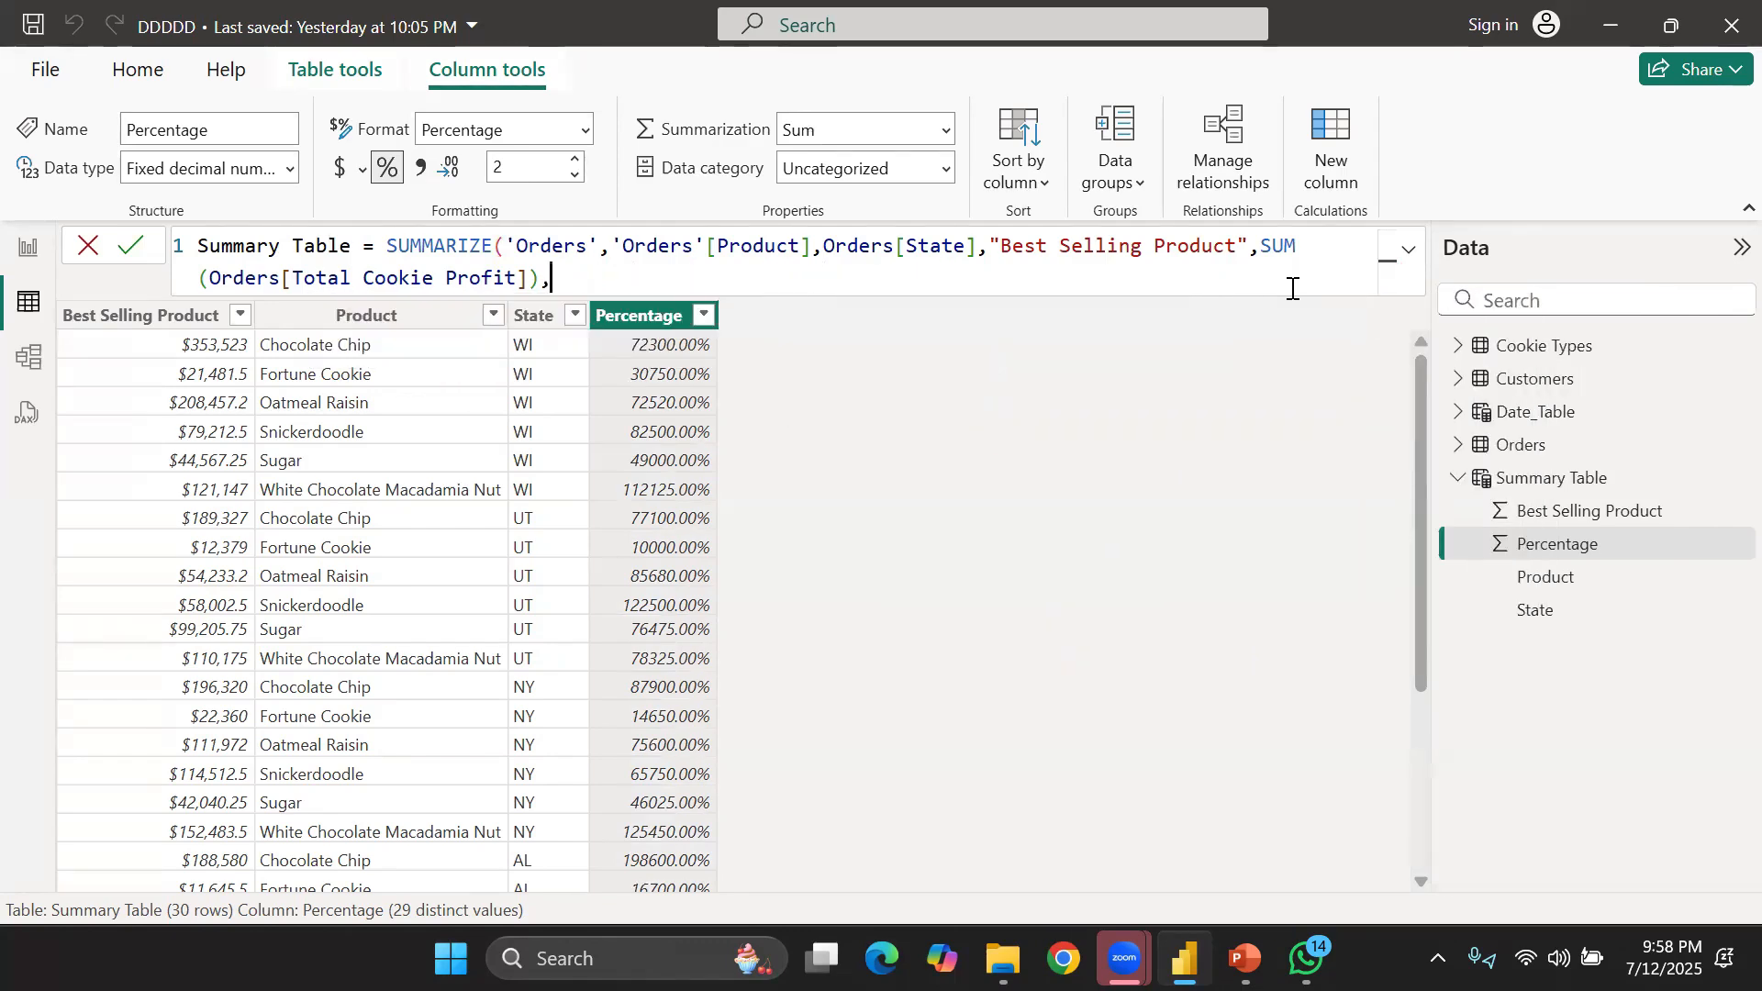
text())
key(Return)
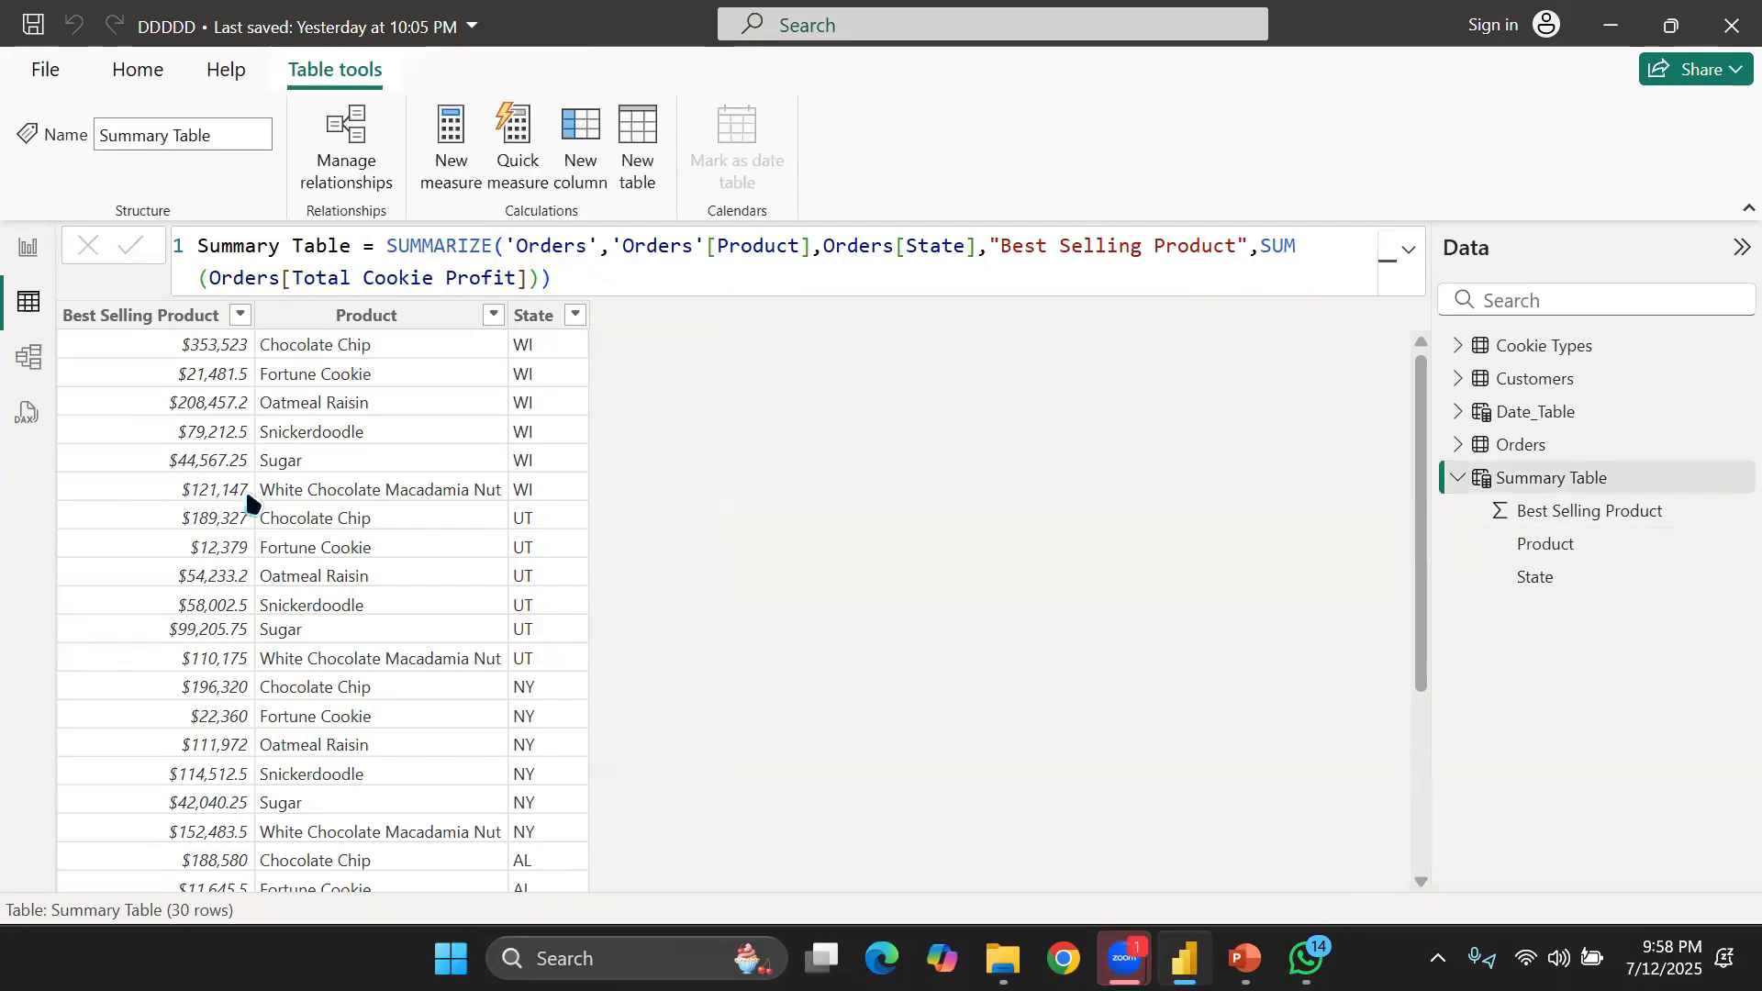
Examine the Best Selling Product values for each product and state in the Summary Table
scroll(248, 500, down, 3)
scroll(248, 500, up, 3)
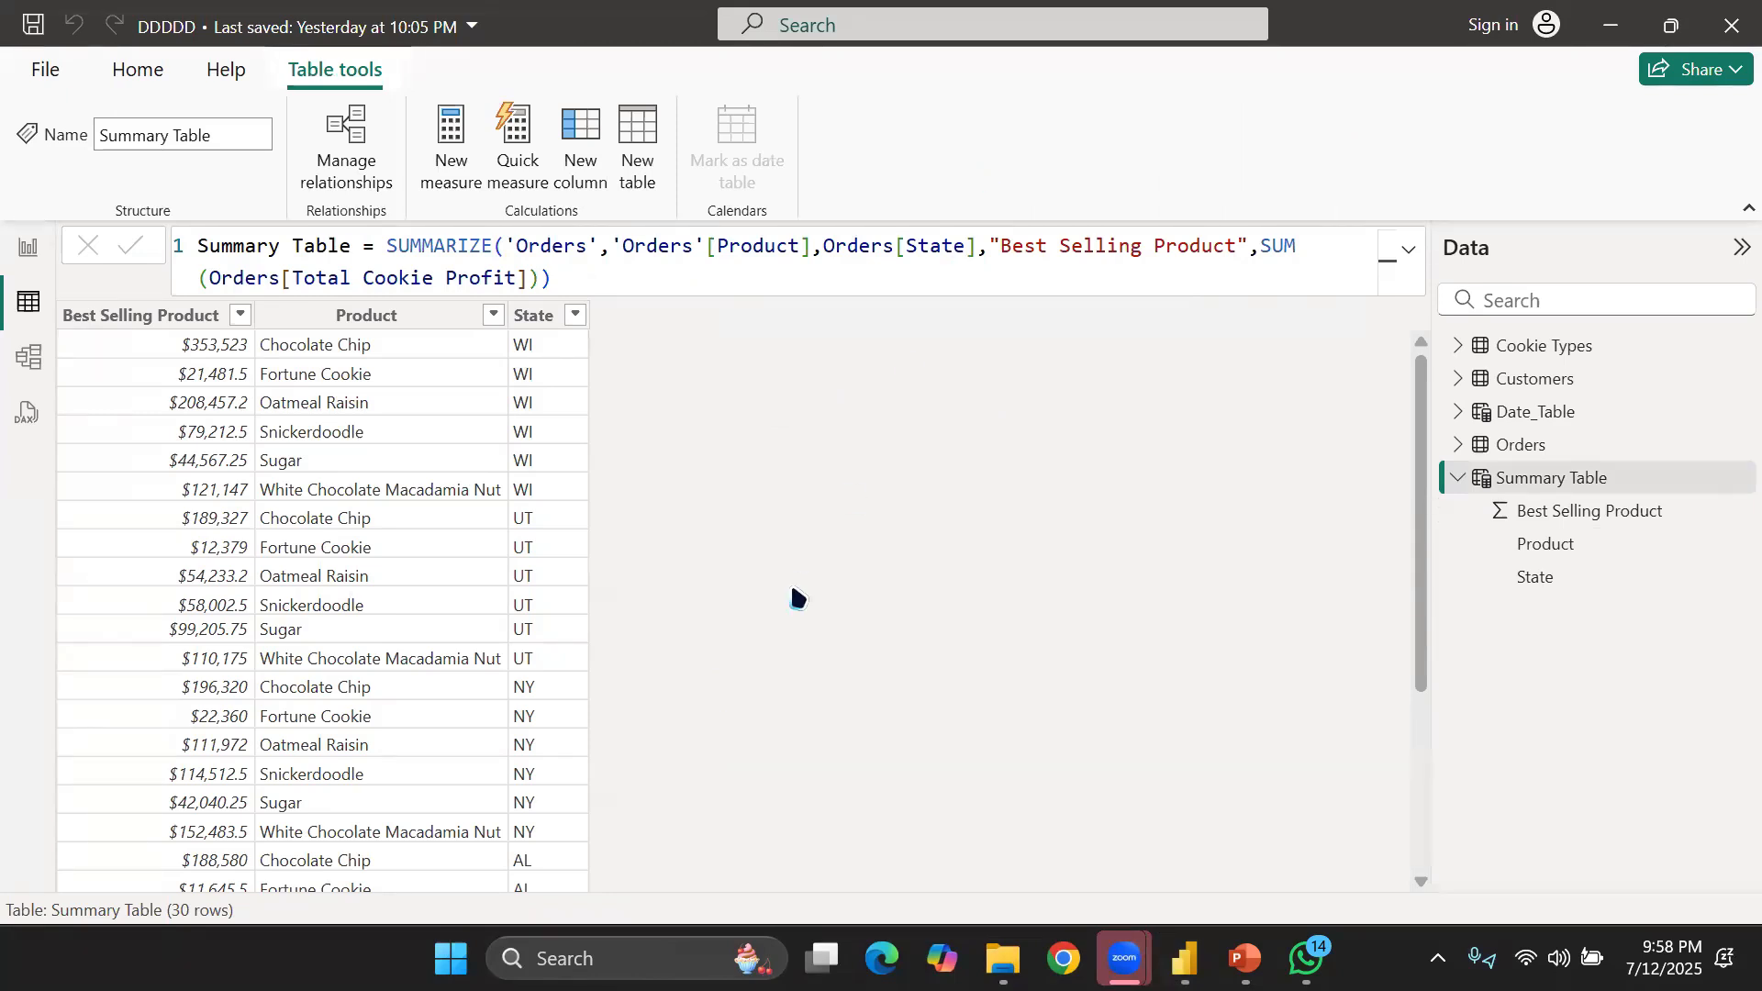
click(185, 351)
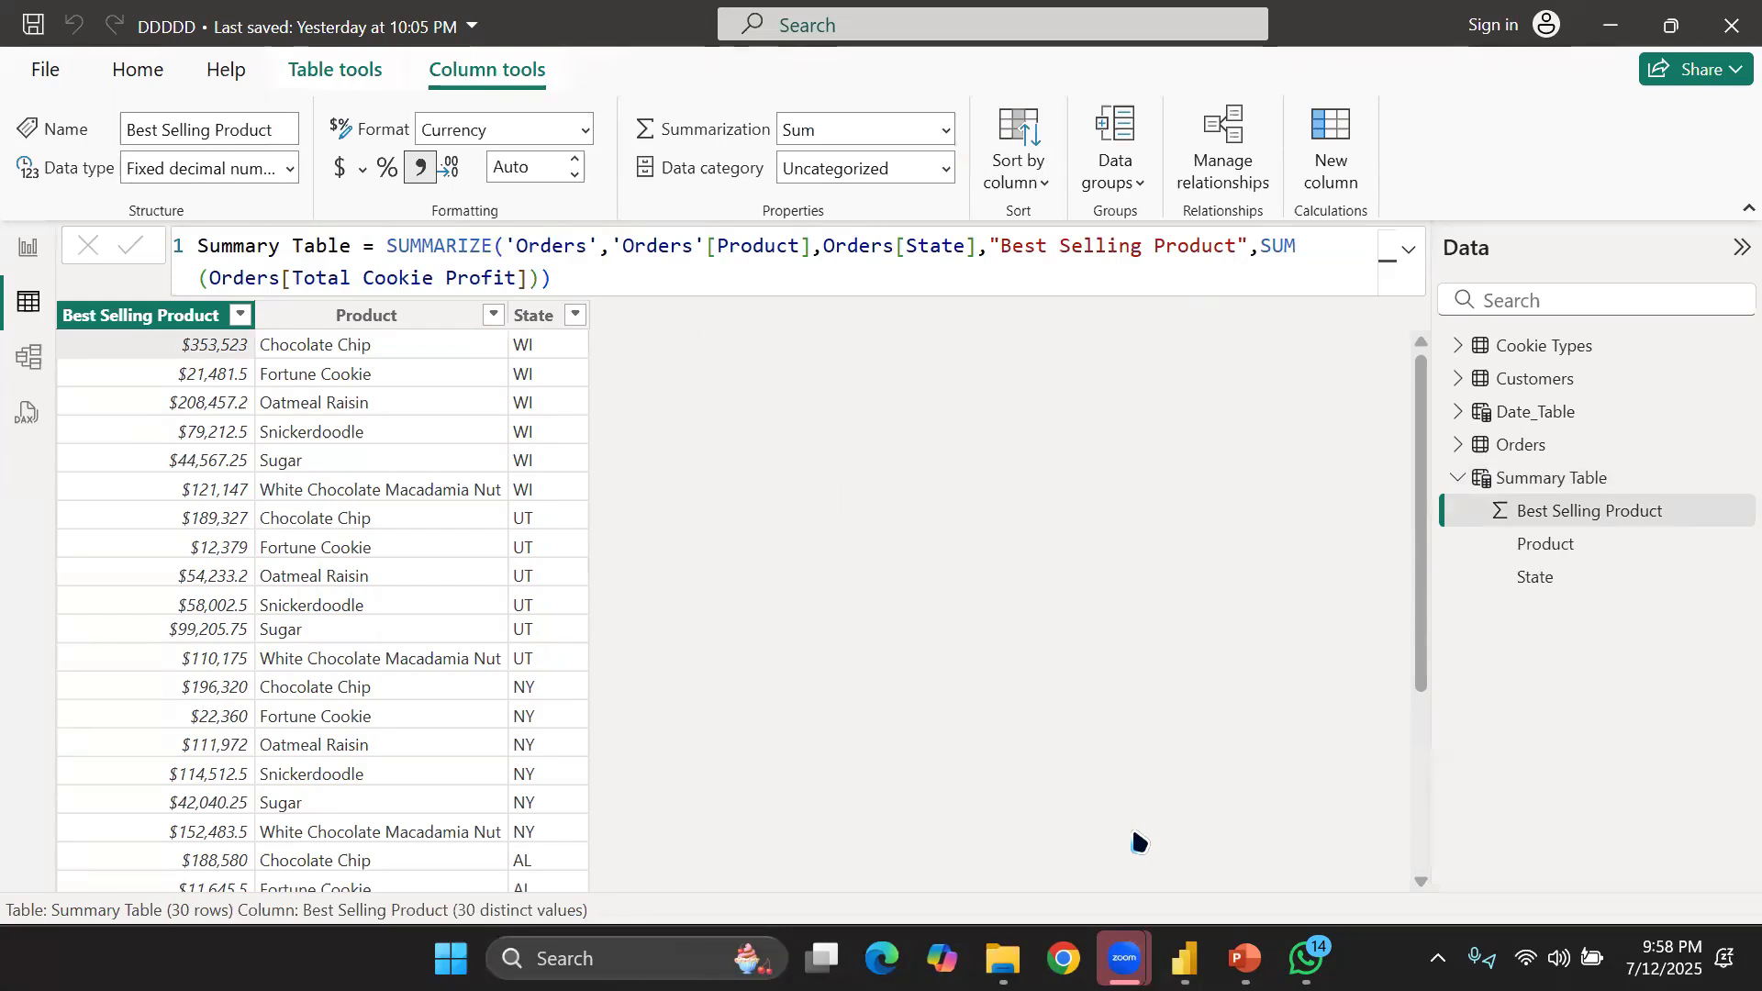
scroll(1138, 841, down, 3)
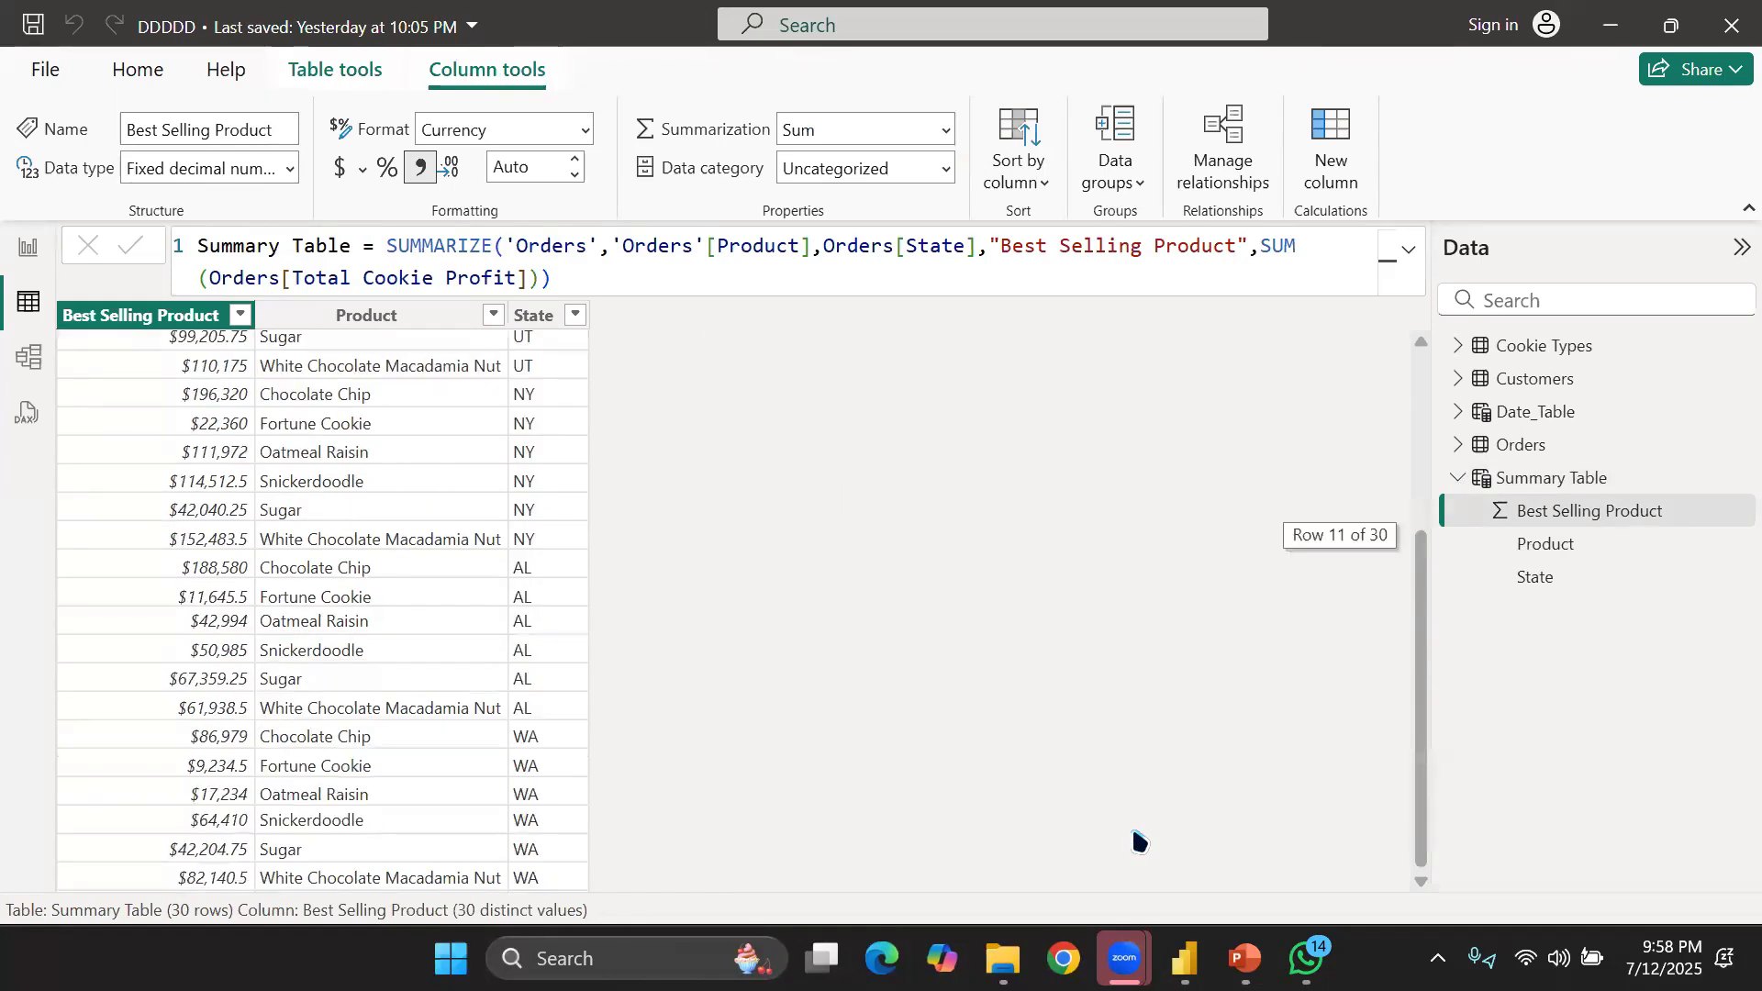
scroll(503, 519, up, 3)
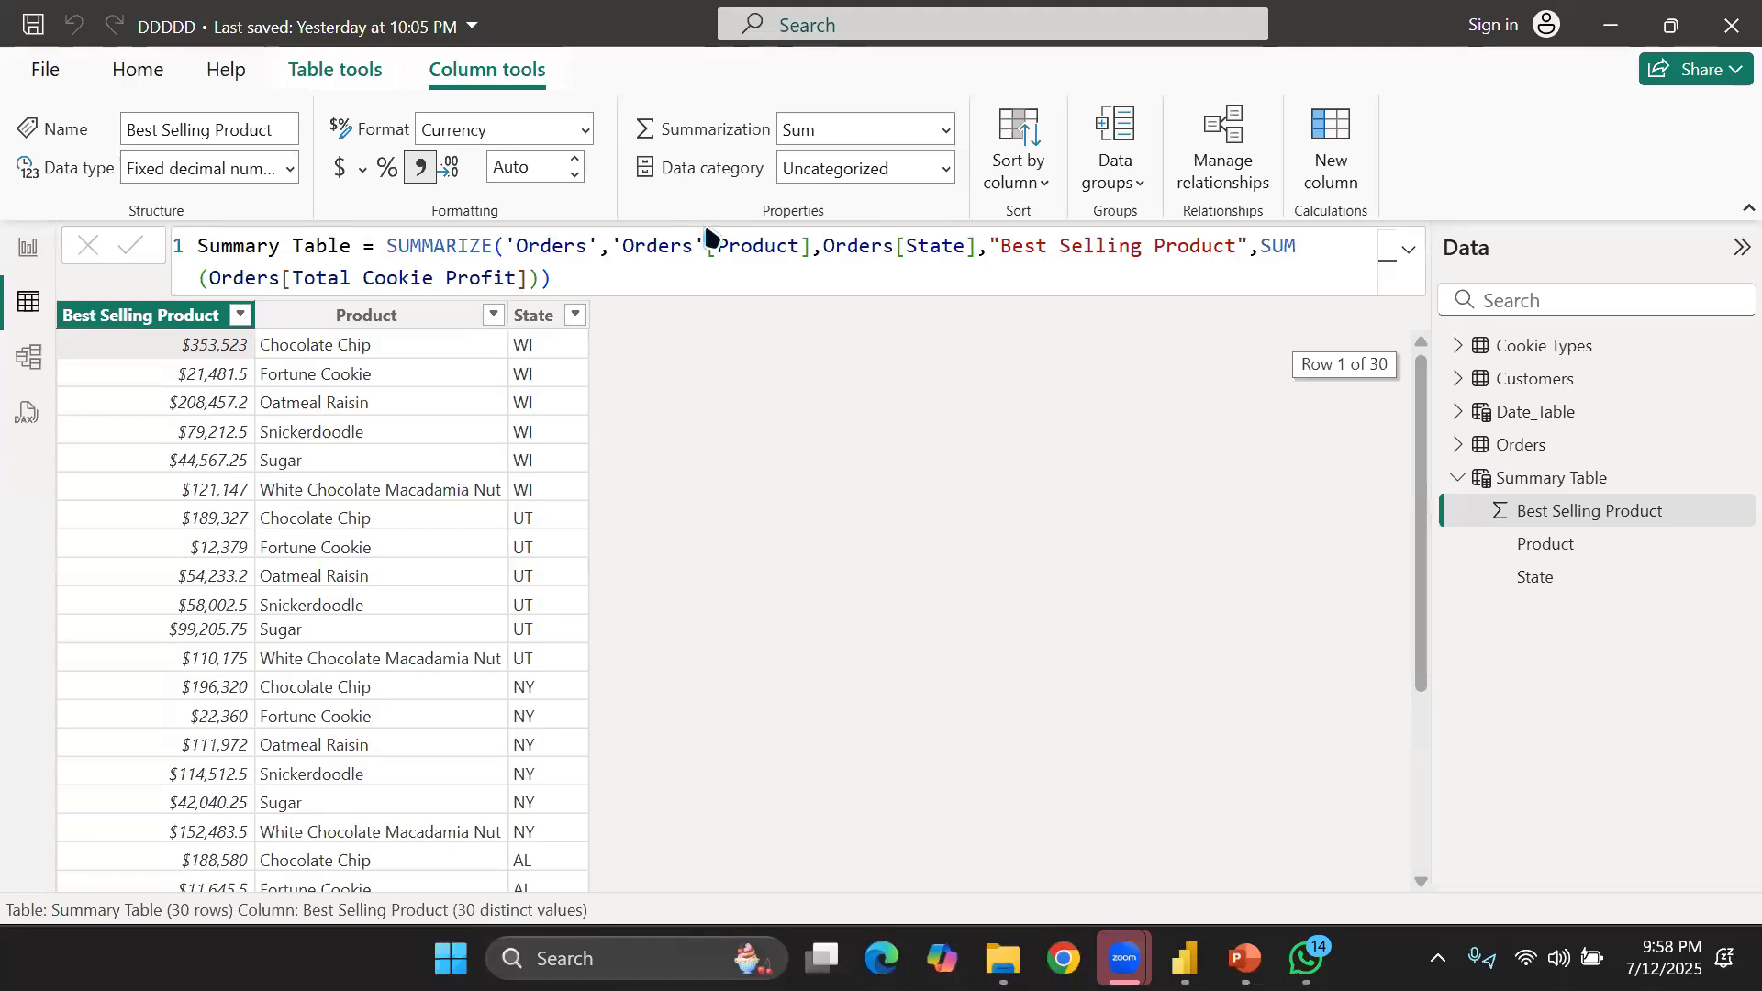